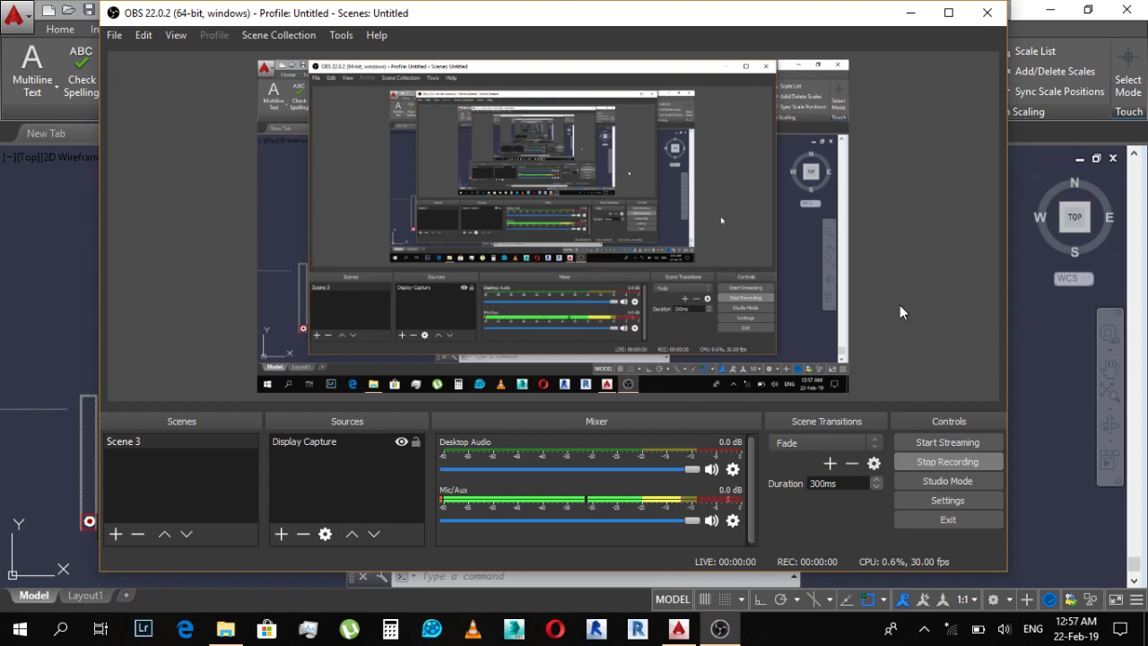
Step: Add an aligned 3 dimension across the left window on the main room's bottom wall
click(917, 20)
scroll(799, 323, down, 3)
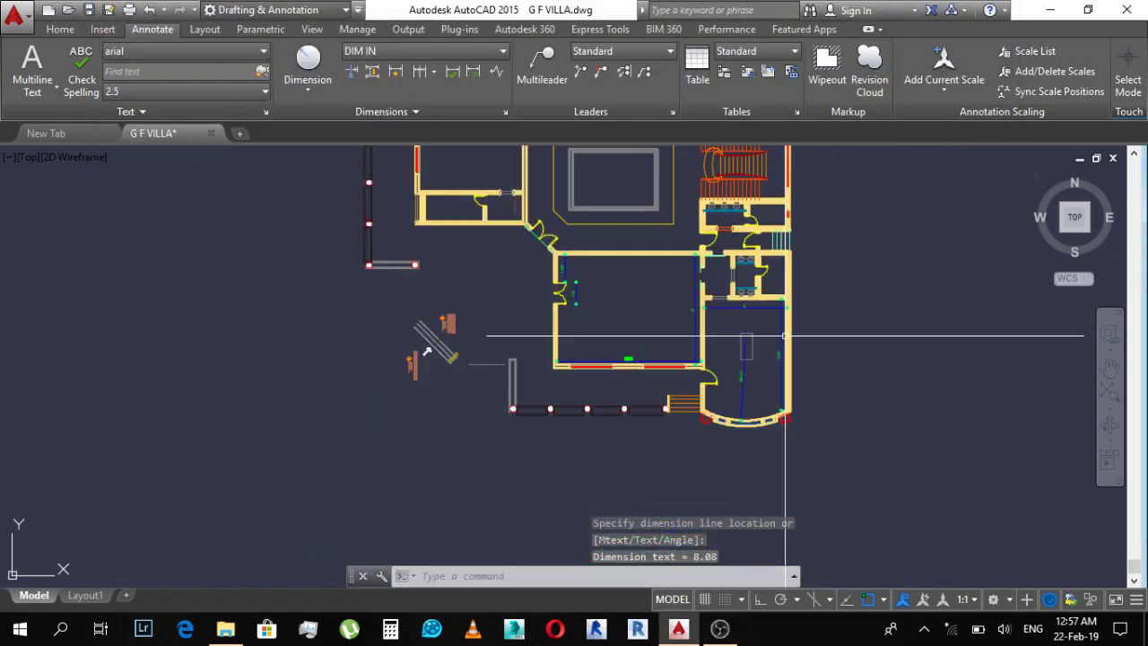
scroll(786, 305, up, 2)
scroll(749, 297, up, 4)
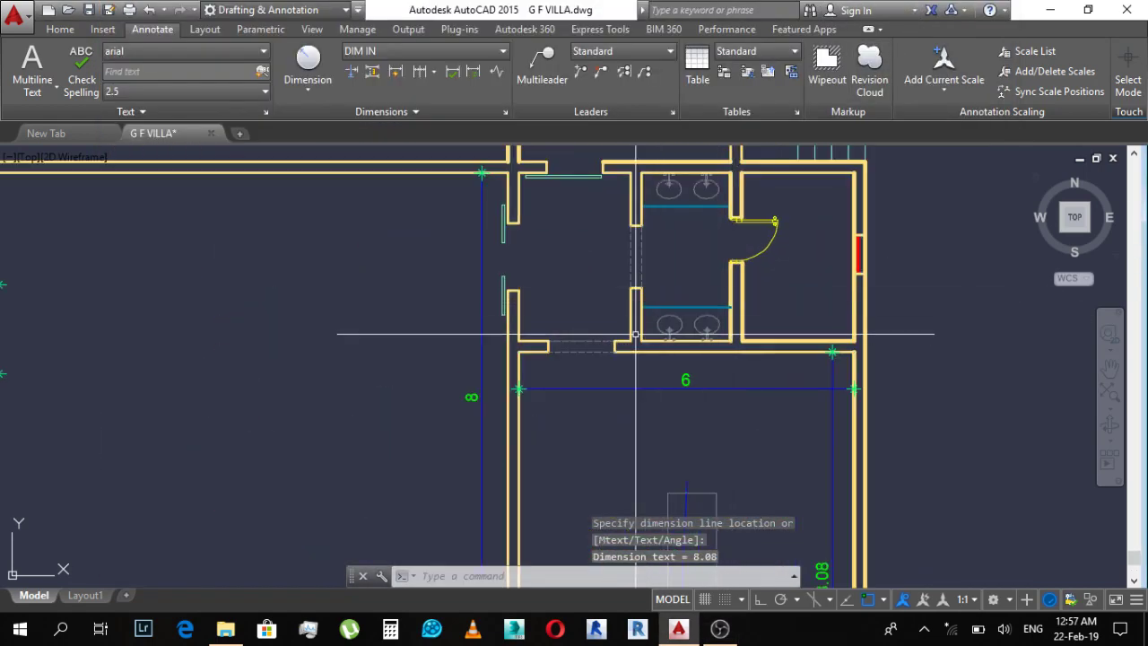
scroll(636, 334, down, 2)
scroll(656, 287, down, 2)
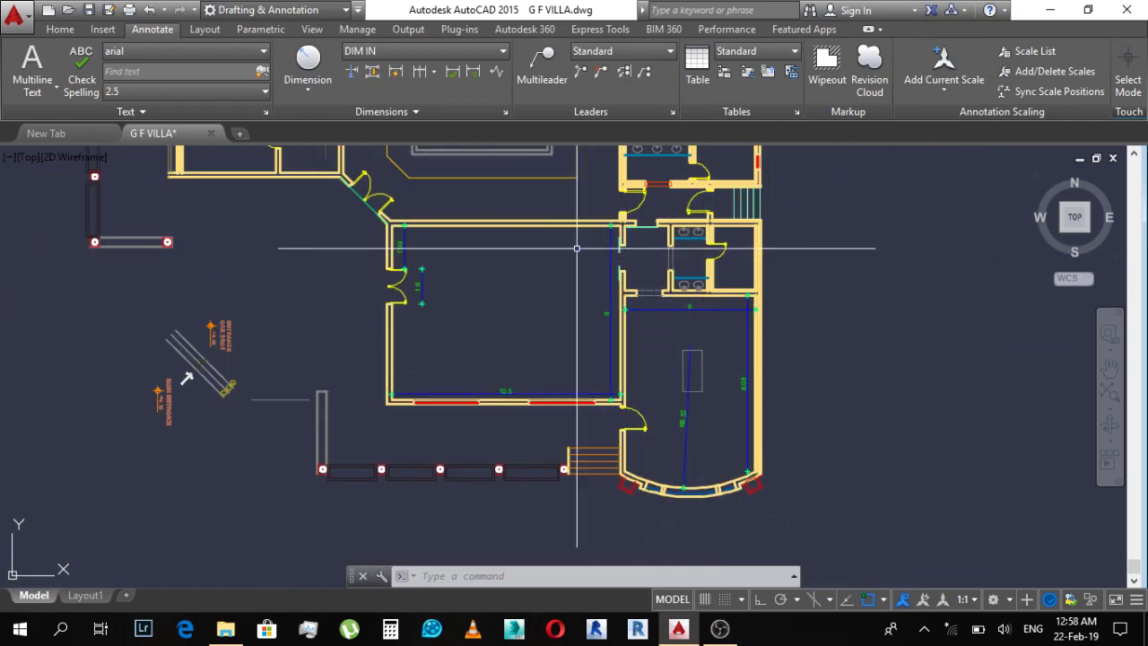
mouse_move(577, 248)
middle_down()
mouse_move(584, 325)
mouse_move(557, 388)
mouse_move(618, 185)
middle_up()
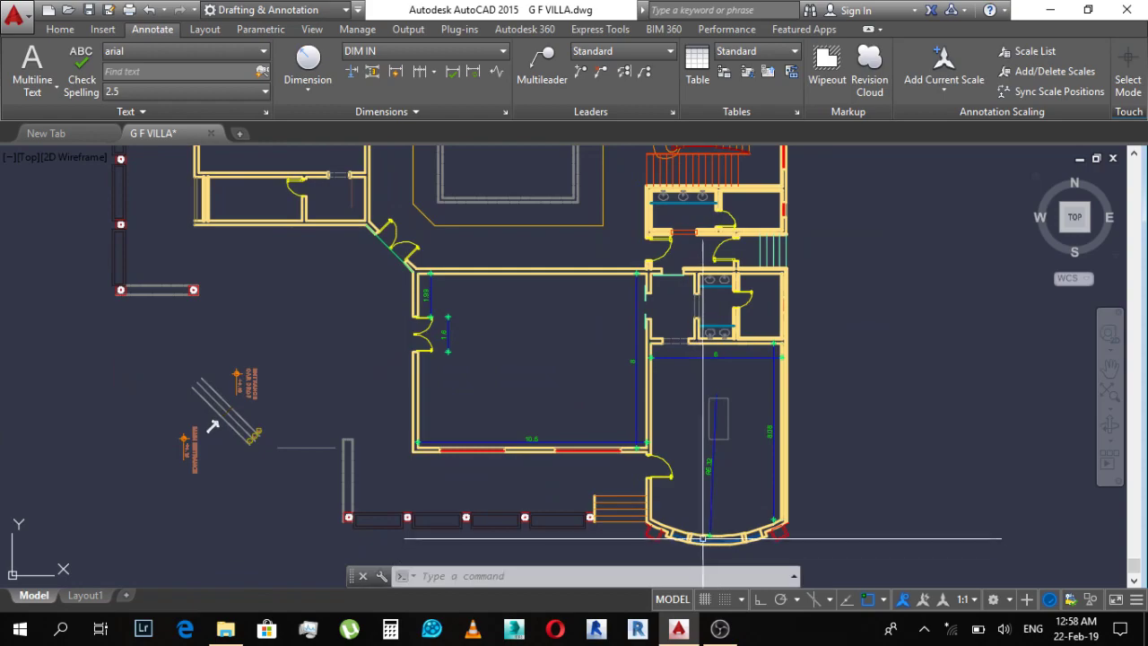
click(720, 630)
click(720, 630)
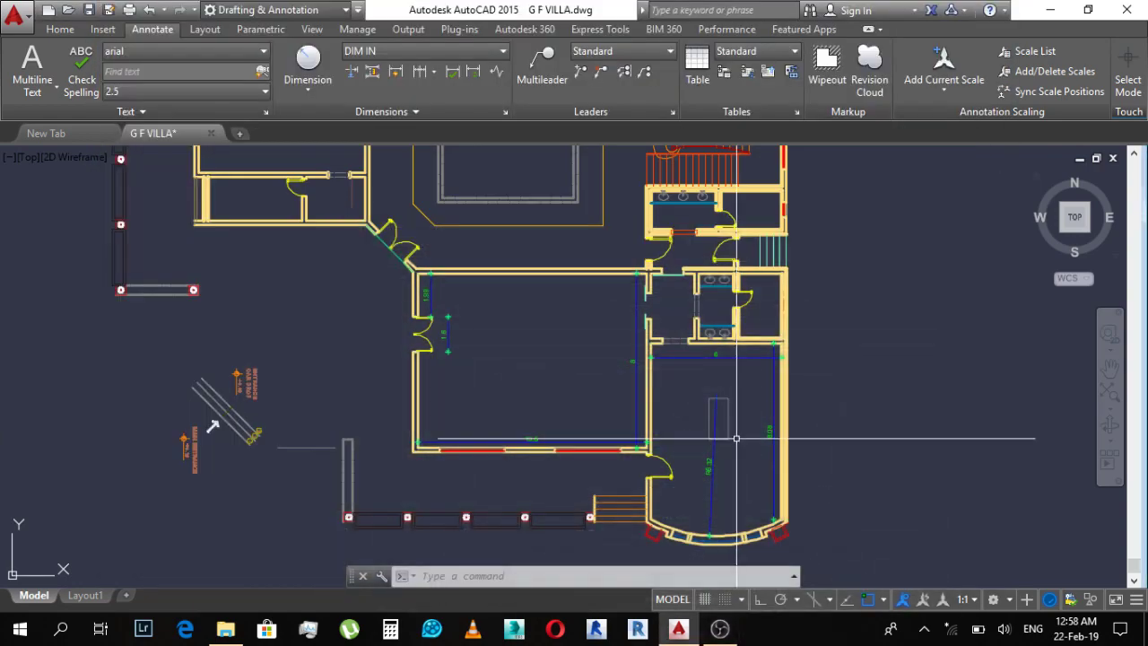
scroll(773, 356, up, 5)
scroll(684, 356, down, 5)
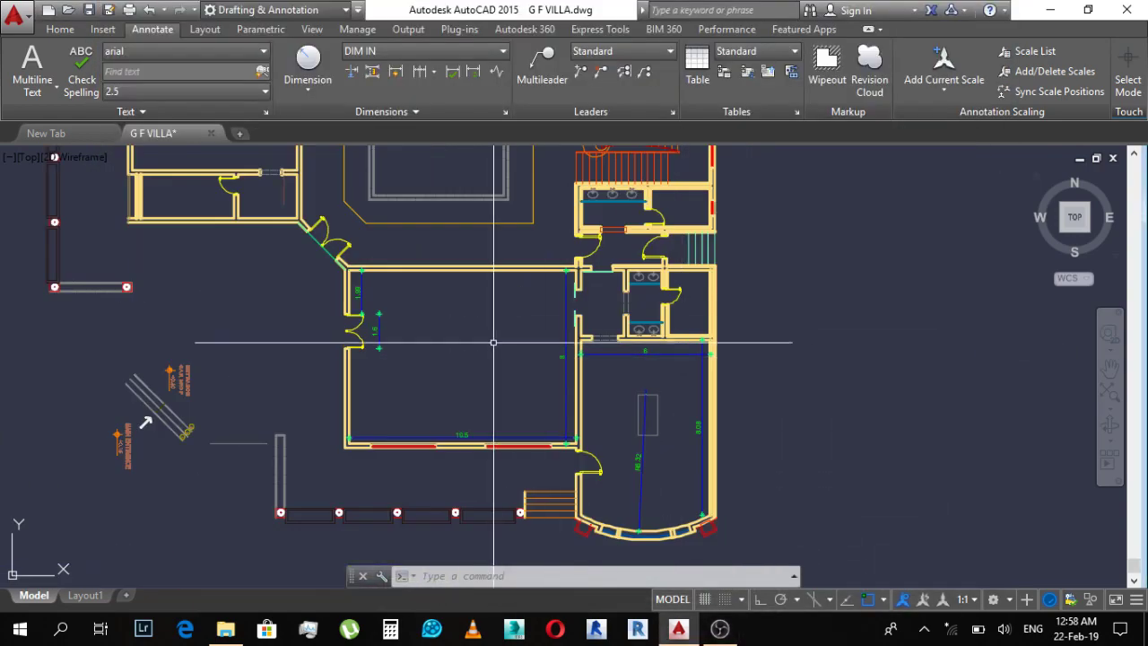
scroll(492, 333, up, 3)
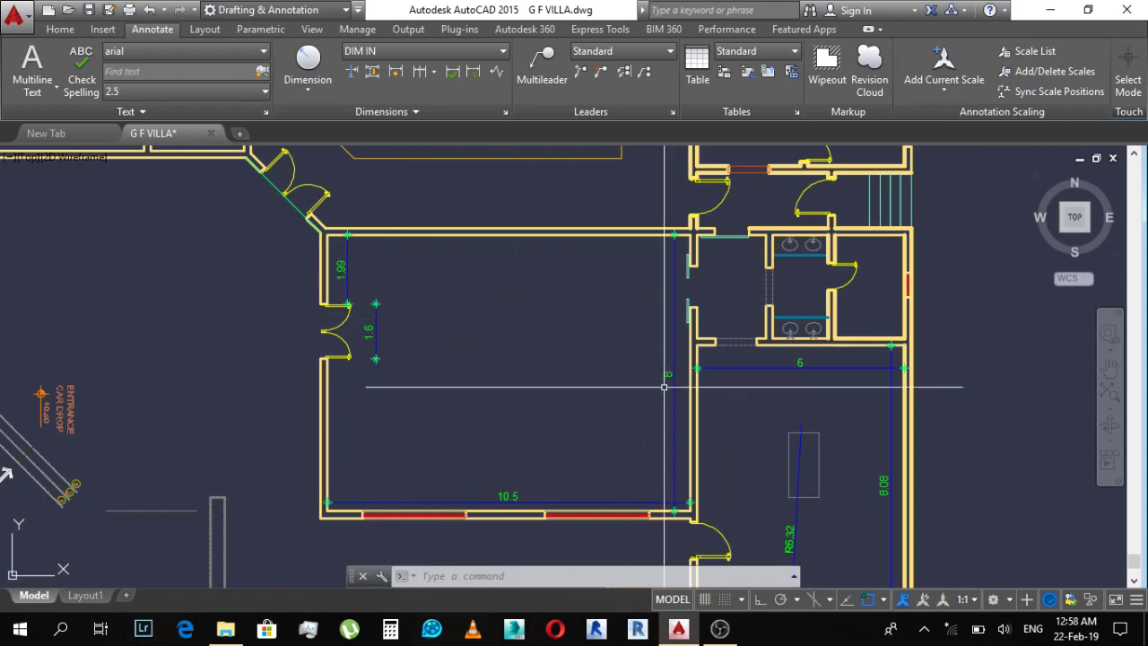
scroll(671, 358, up, 5)
scroll(672, 345, down, 5)
scroll(516, 503, up, 3)
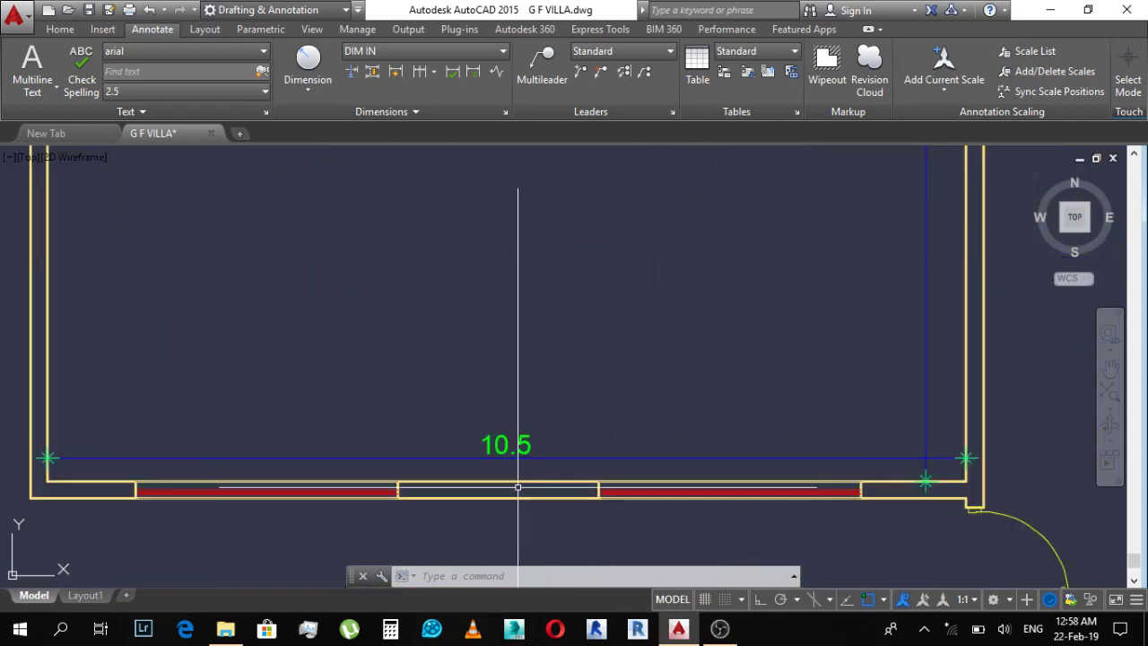
click(535, 460)
text(da)
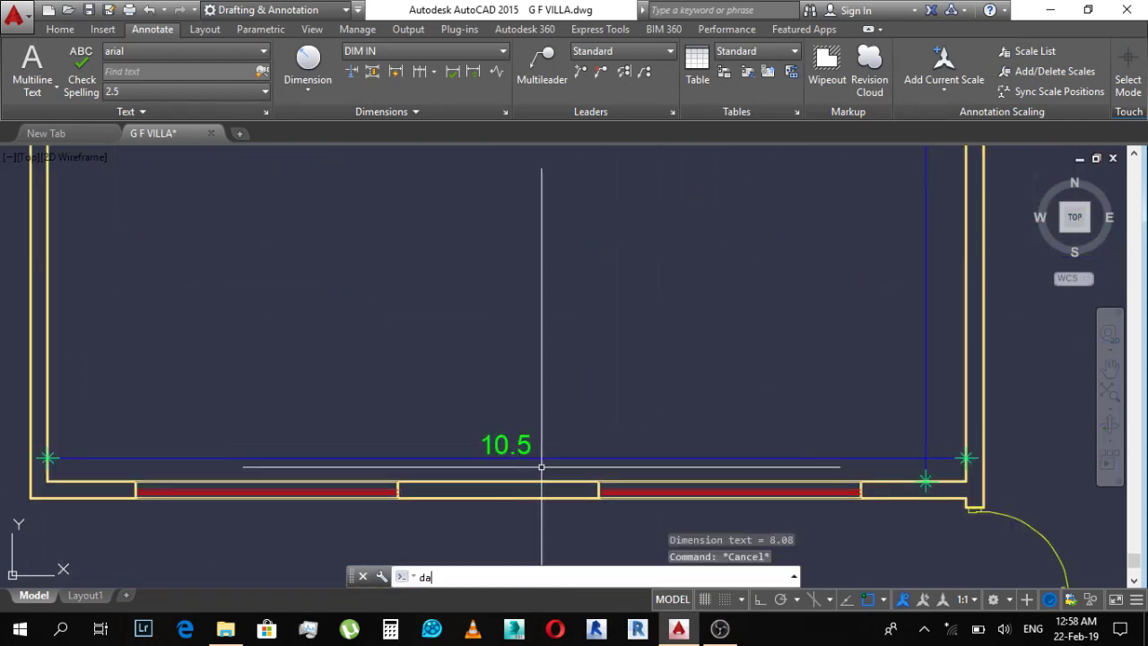
text(l)
key(Return)
middle_drag(321, 511, 463, 469)
click(539, 441)
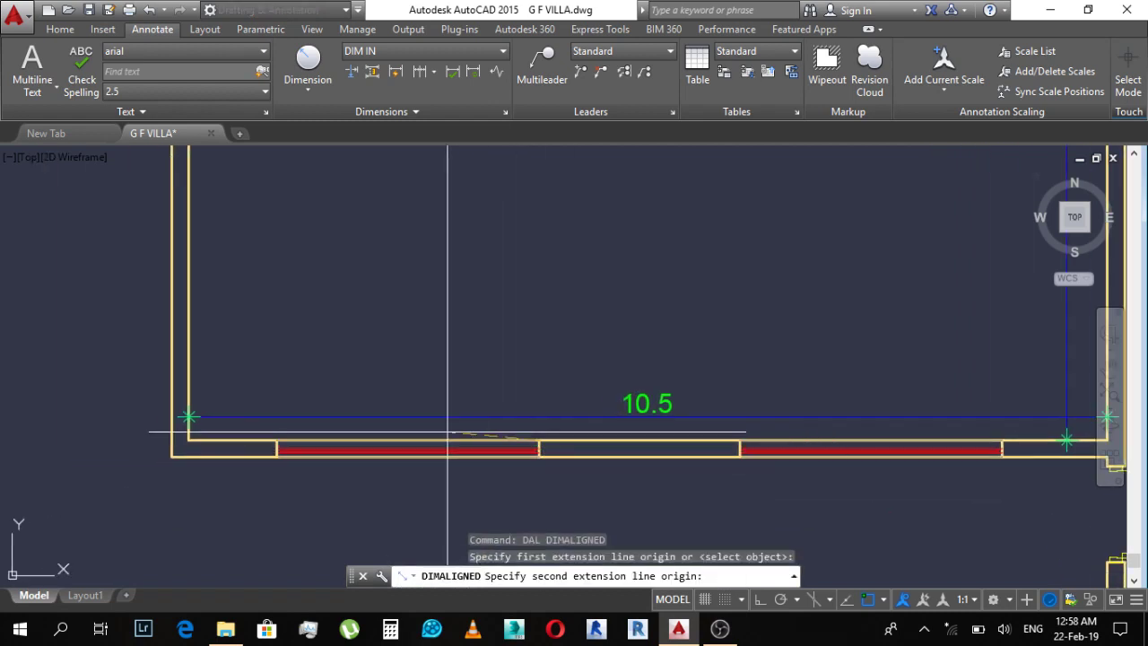
click(276, 441)
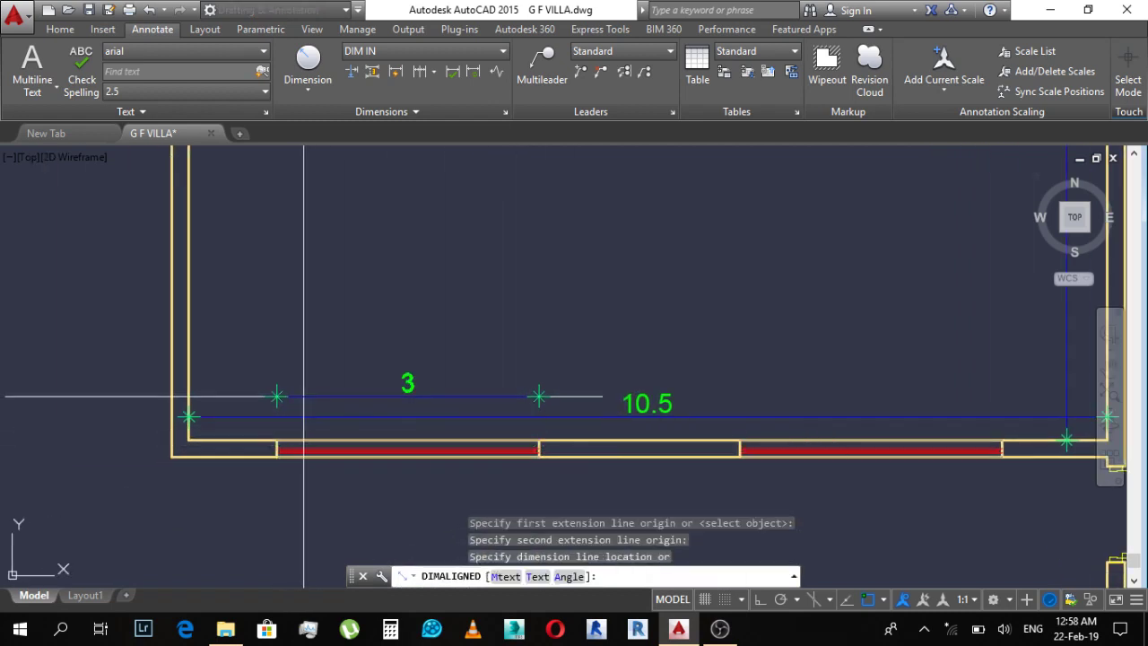
click(303, 393)
Step: Add a second aligned 3 dimension across the right window opening
key(Return)
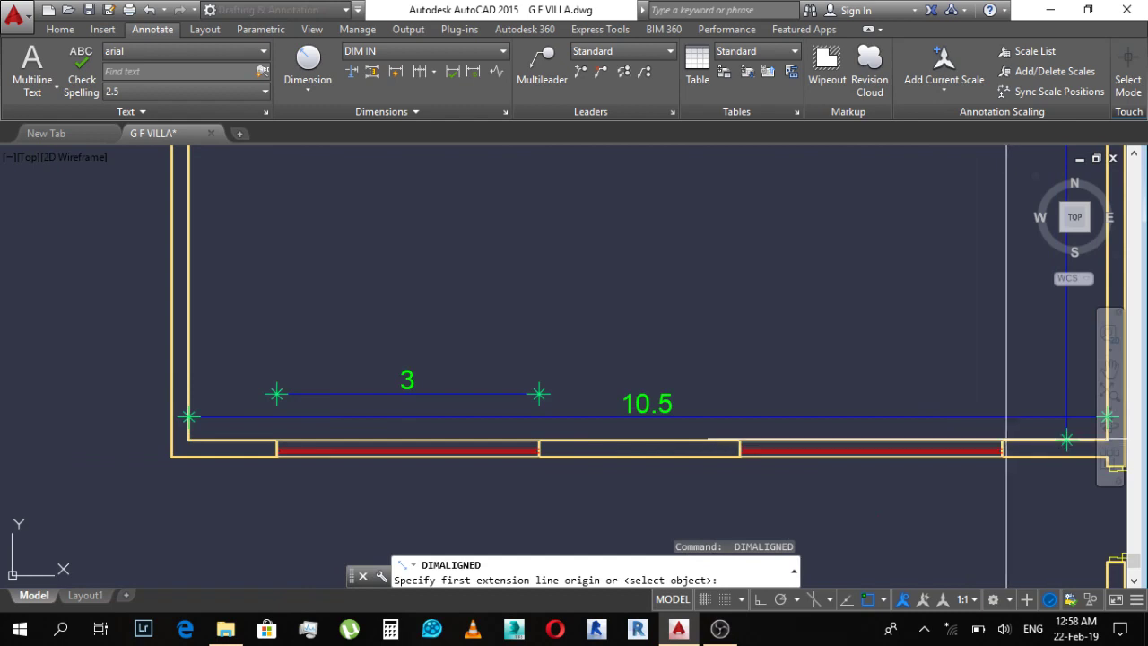
click(1004, 439)
click(738, 440)
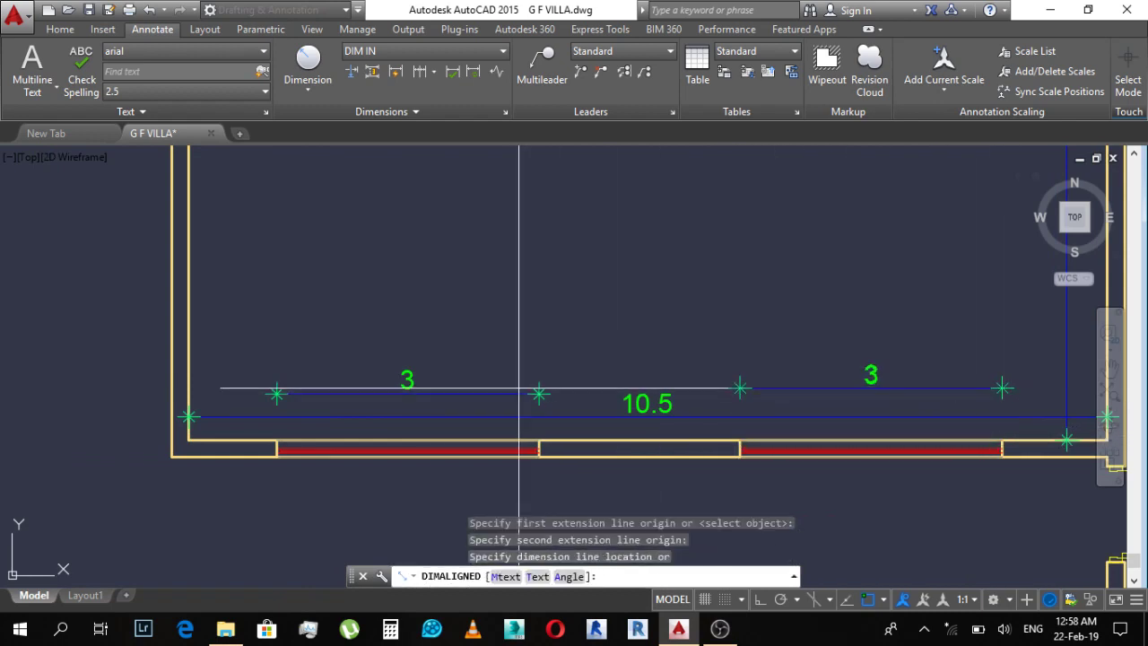
click(492, 392)
Step: Dimension the 1.2 gap from the right window to the right wall's inner corner
middle_drag(712, 346, 451, 347)
key(Return)
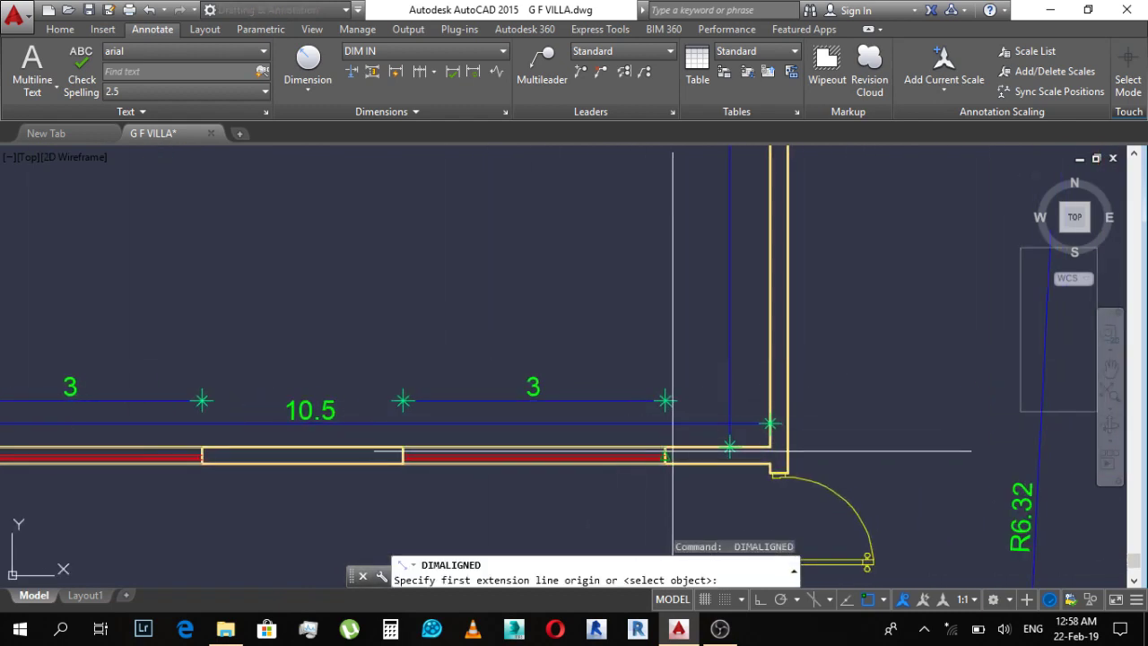
click(671, 452)
click(769, 447)
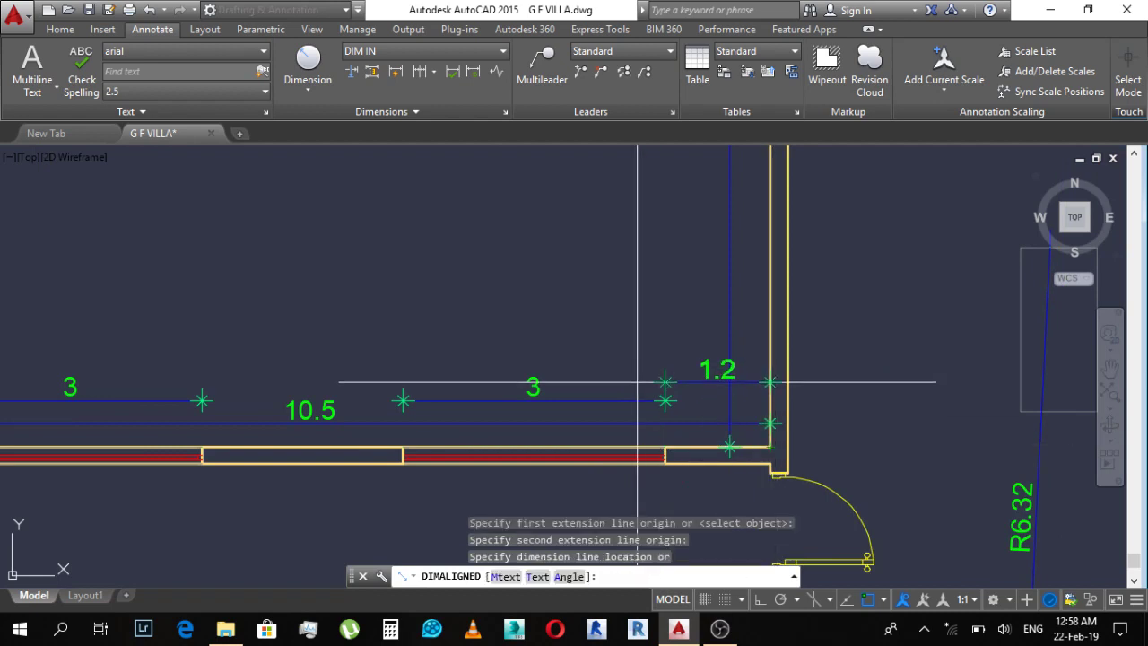
click(638, 389)
key(Escape)
scroll(574, 374, down, 3)
key(Escape)
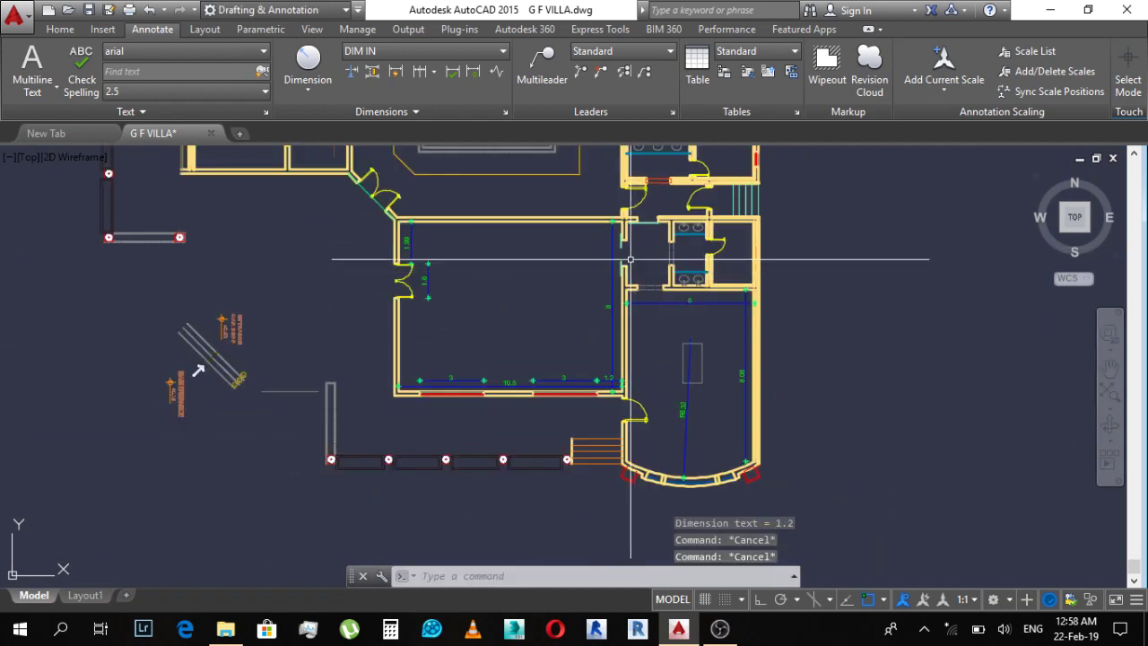
scroll(631, 261, up, 2)
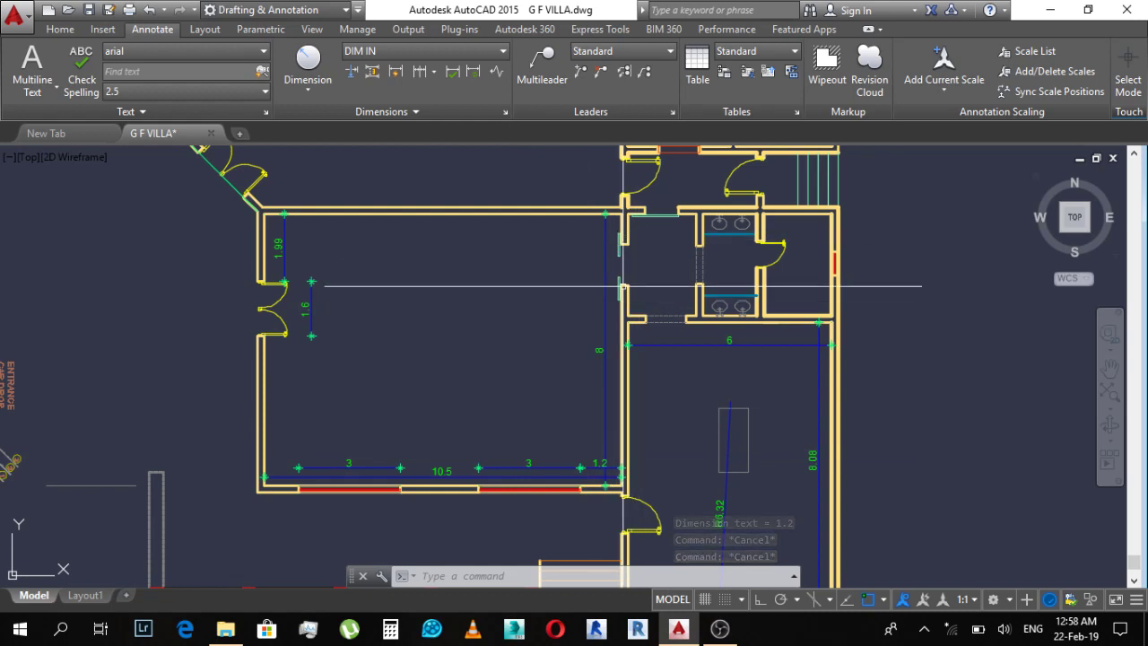
Step: Draw a 10.5 by 8 rectangular polyline (sides 8, 10.5, 8, 10.5) in empty space beside the plan
click(565, 395)
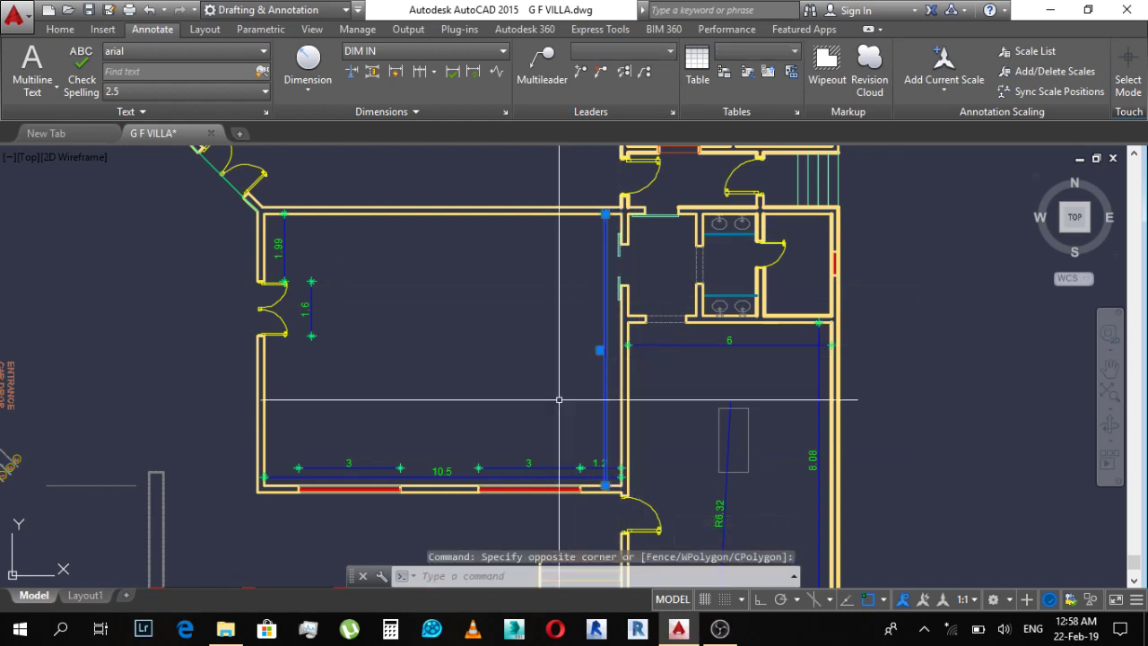
key(Escape)
key(Escape)
scroll(487, 377, down, 1)
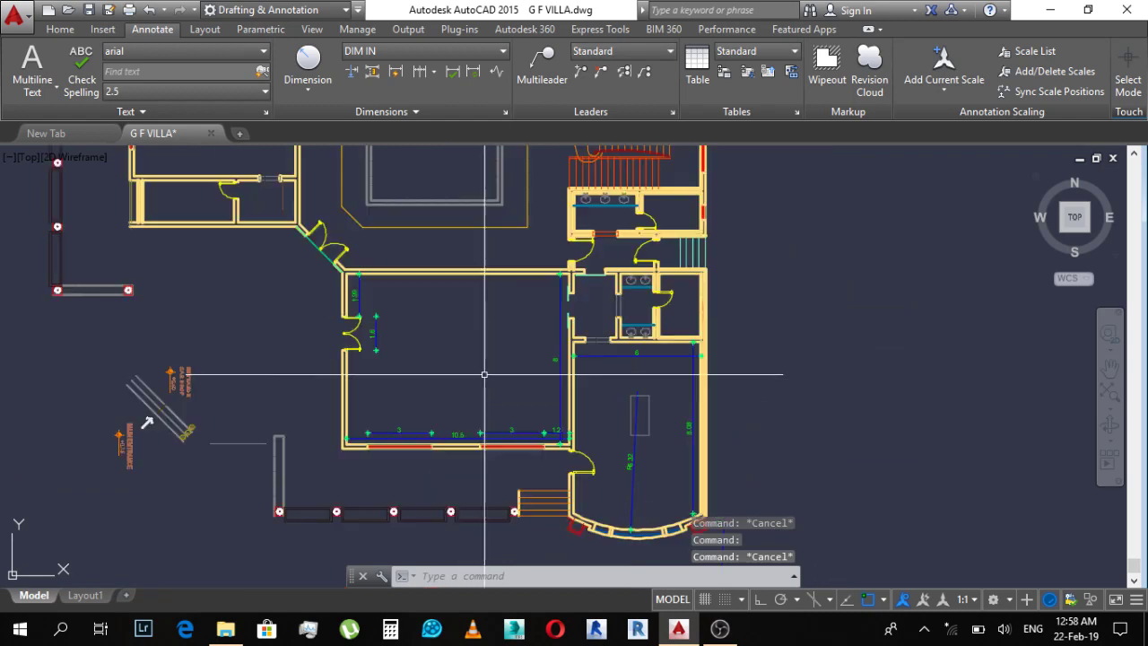
scroll(542, 379, up, 3)
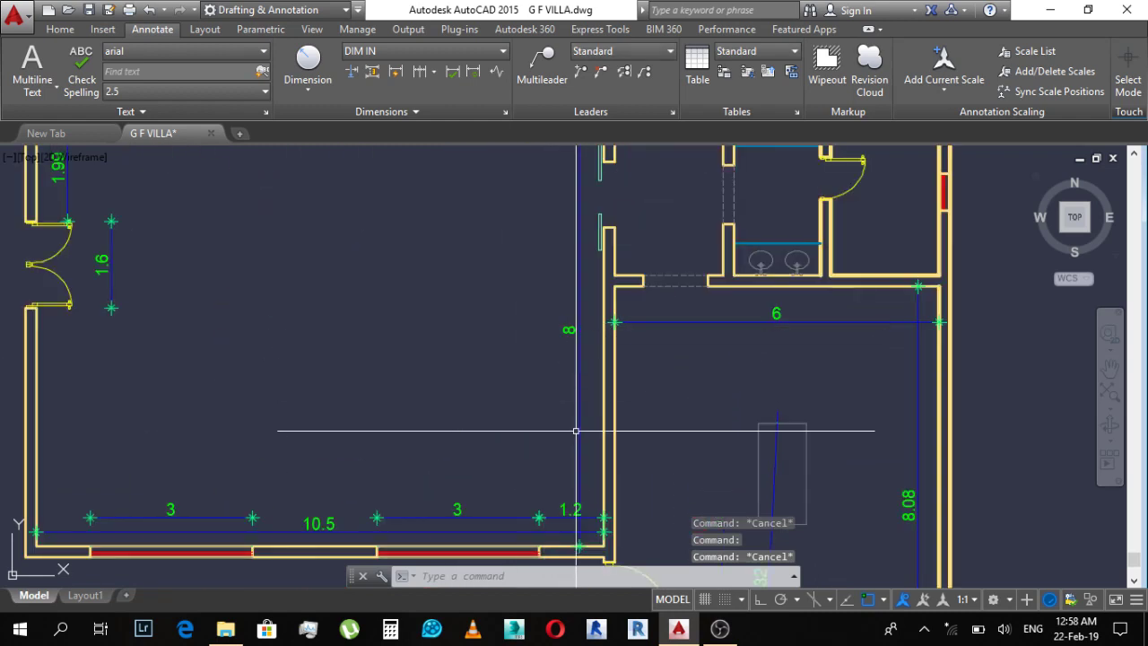
scroll(440, 369, down, 2)
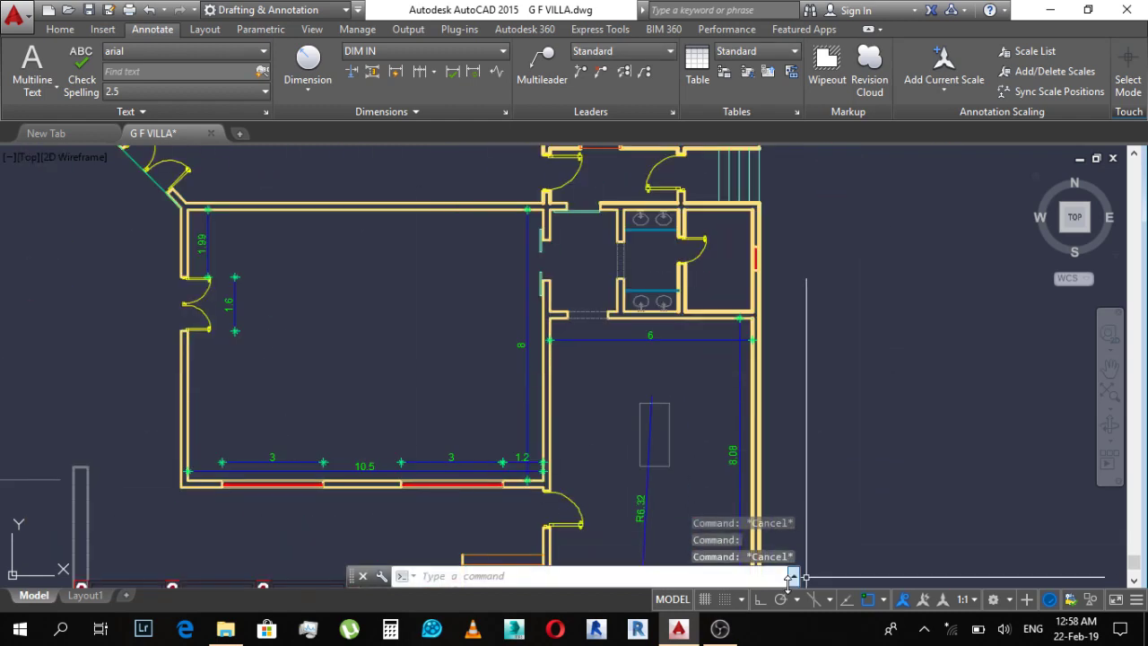
scroll(817, 441, down, 5)
middle_drag(817, 440, 790, 313)
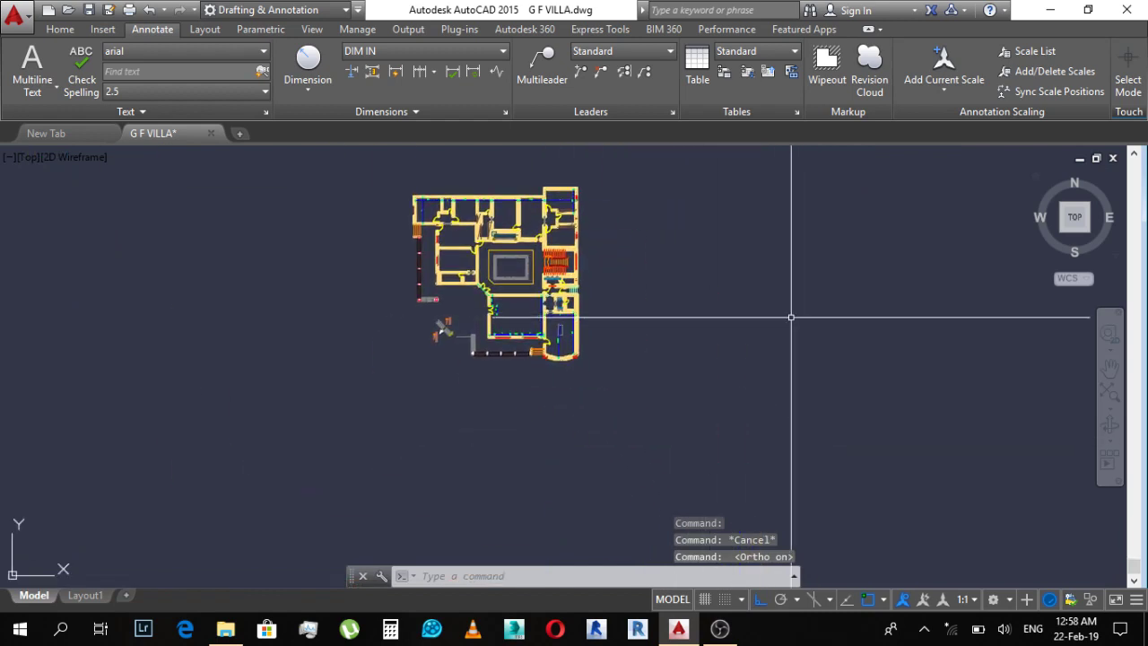
mouse_move(912, 377)
middle_down()
mouse_move(765, 335)
mouse_move(748, 347)
middle_up()
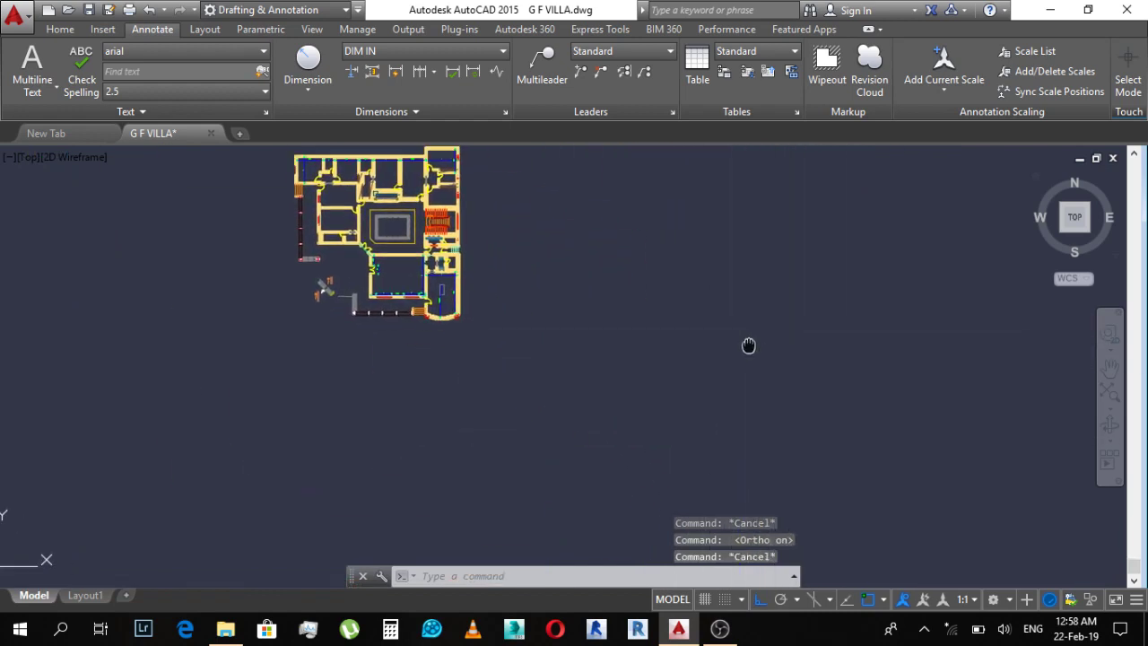
text(pl)
key(Return)
click(749, 248)
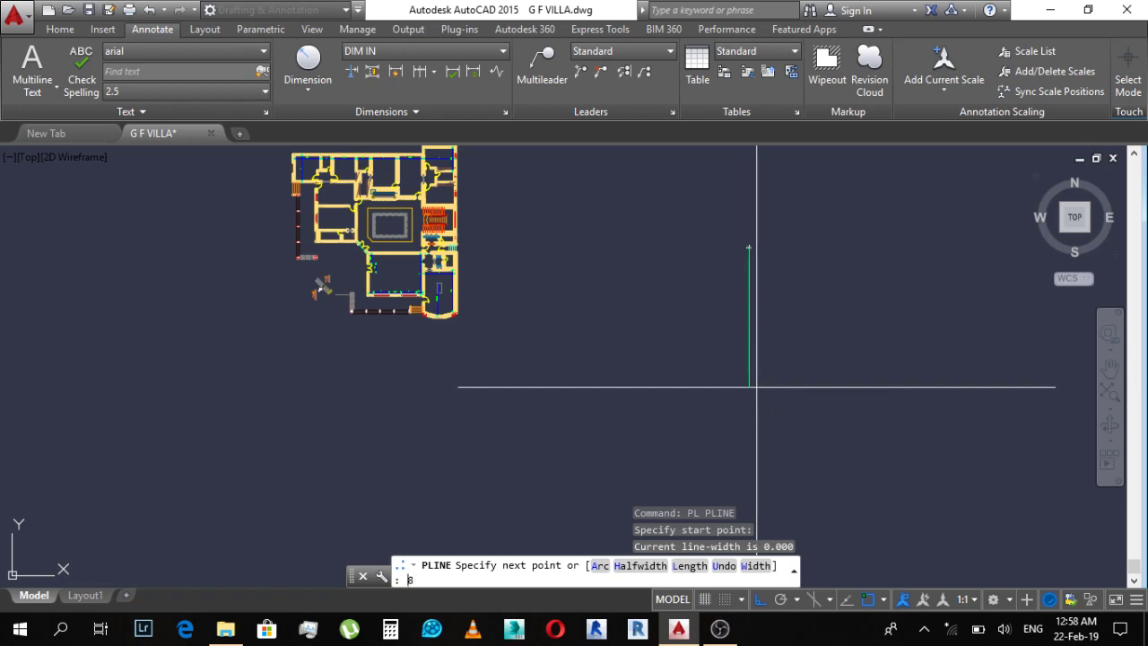
key(Return)
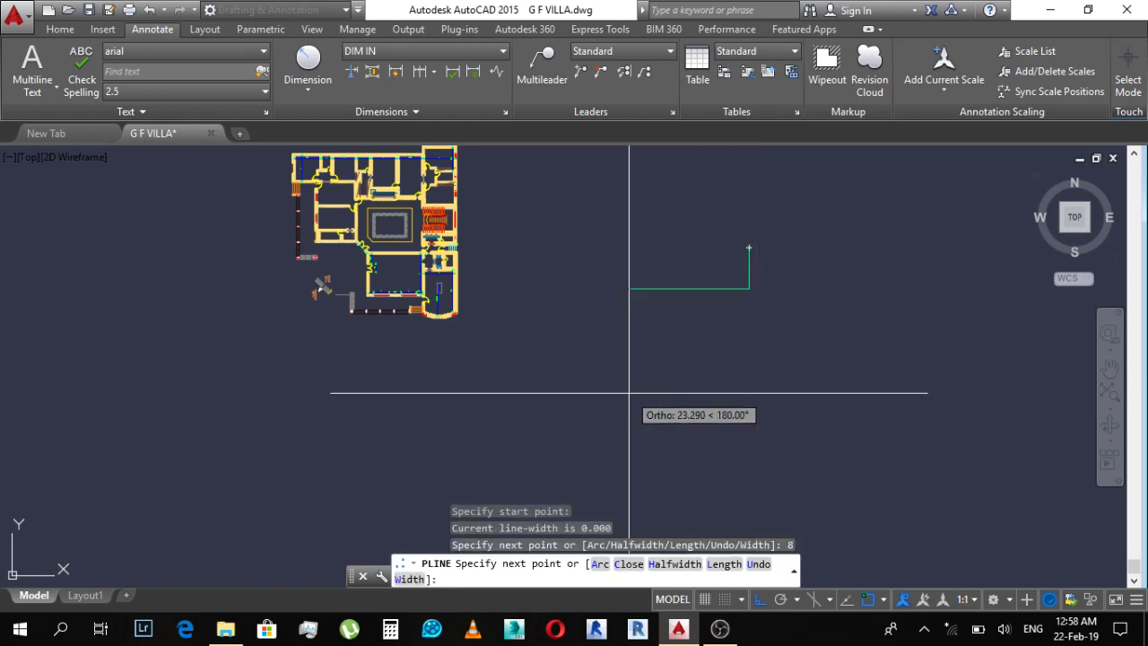
text(10.5)
key(Return)
text(8)
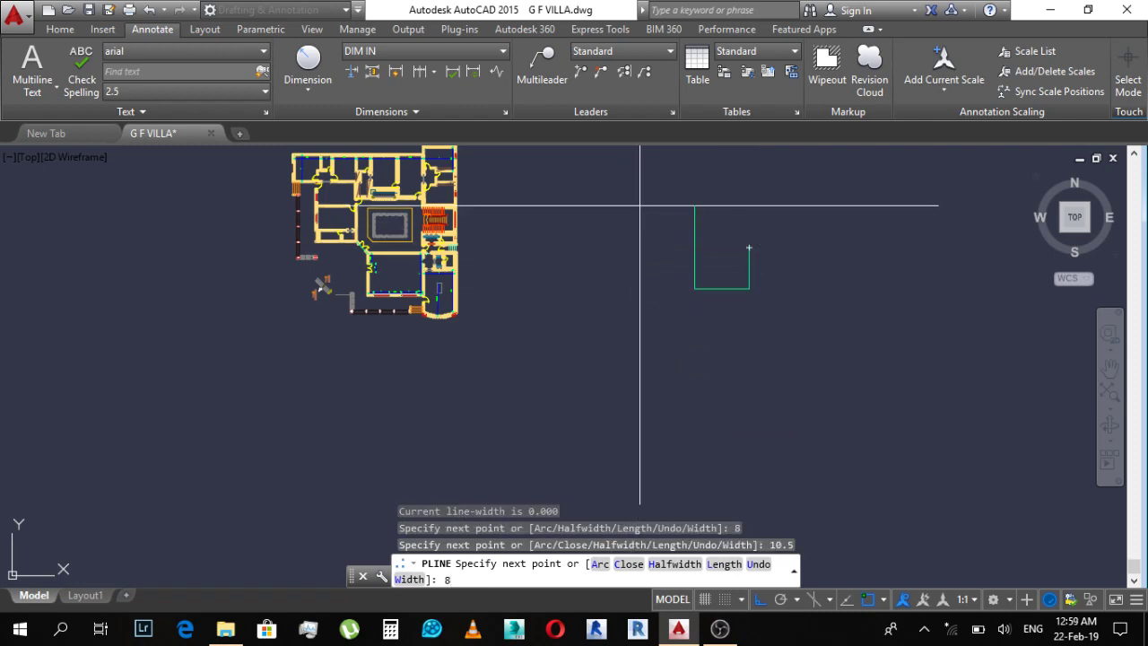
key(Return)
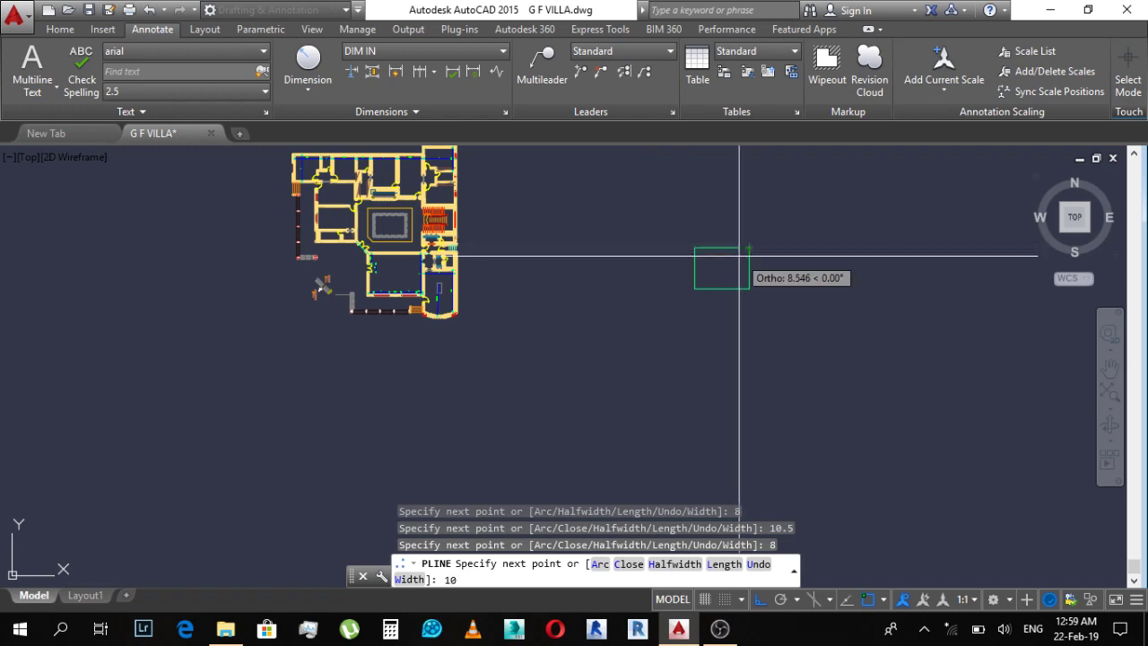
scroll(744, 255, up, 8)
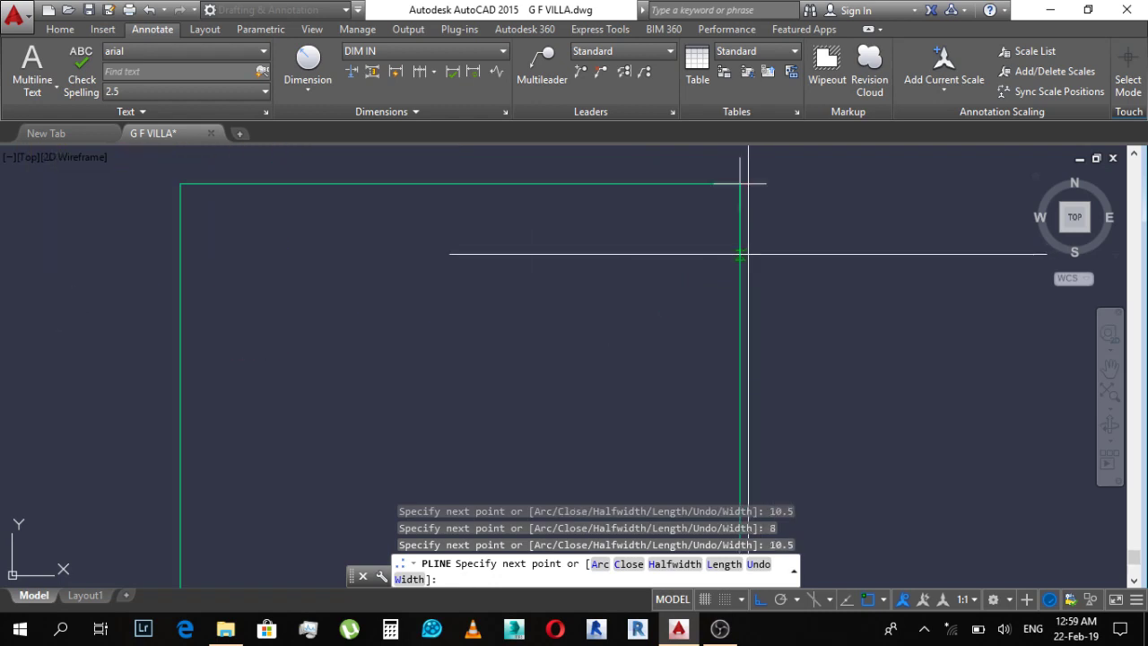
key(Escape)
Step: Select the new 10.5 by 8 rectangle
click(758, 244)
click(649, 281)
scroll(646, 280, down, 6)
scroll(656, 246, up, 2)
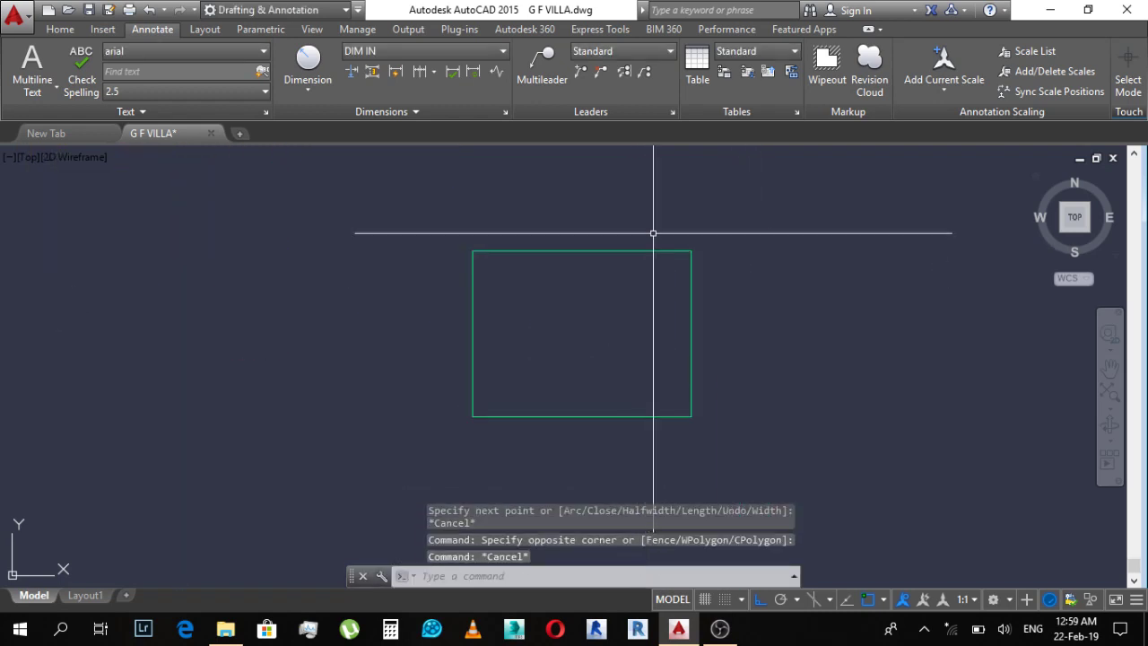
key(Escape)
click(636, 266)
Step: Measure the villa plan's wall thickness with an aligned dimension, reading 0.2
scroll(762, 353, down, 7)
scroll(715, 336, up, 5)
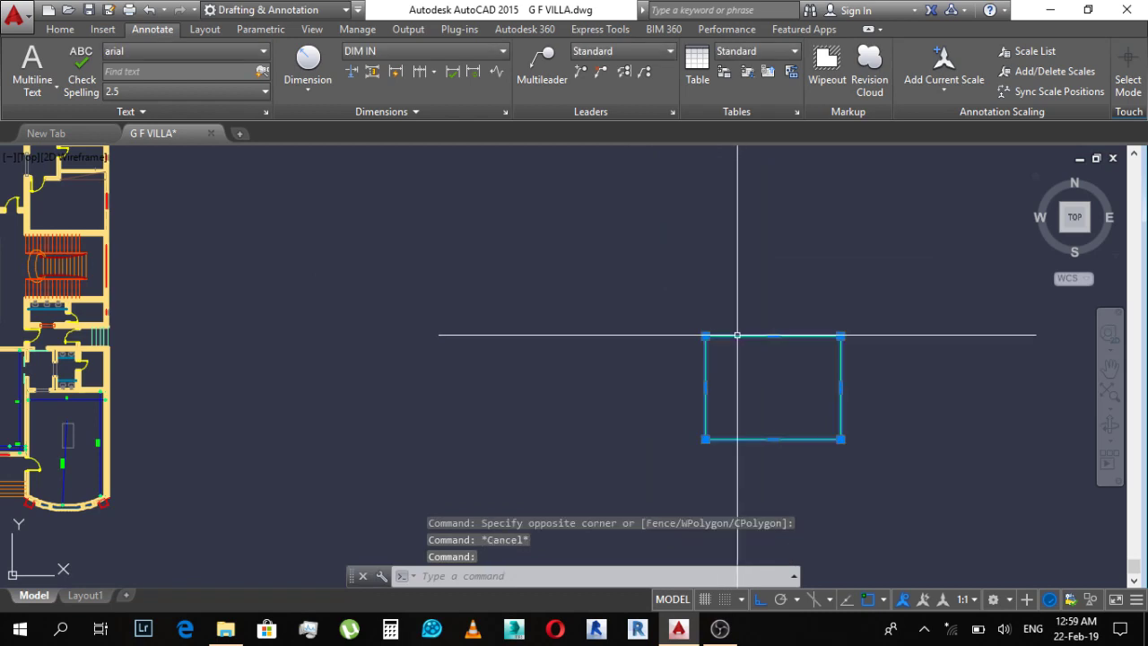
middle_drag(699, 371, 854, 320)
key(Escape)
key(Escape)
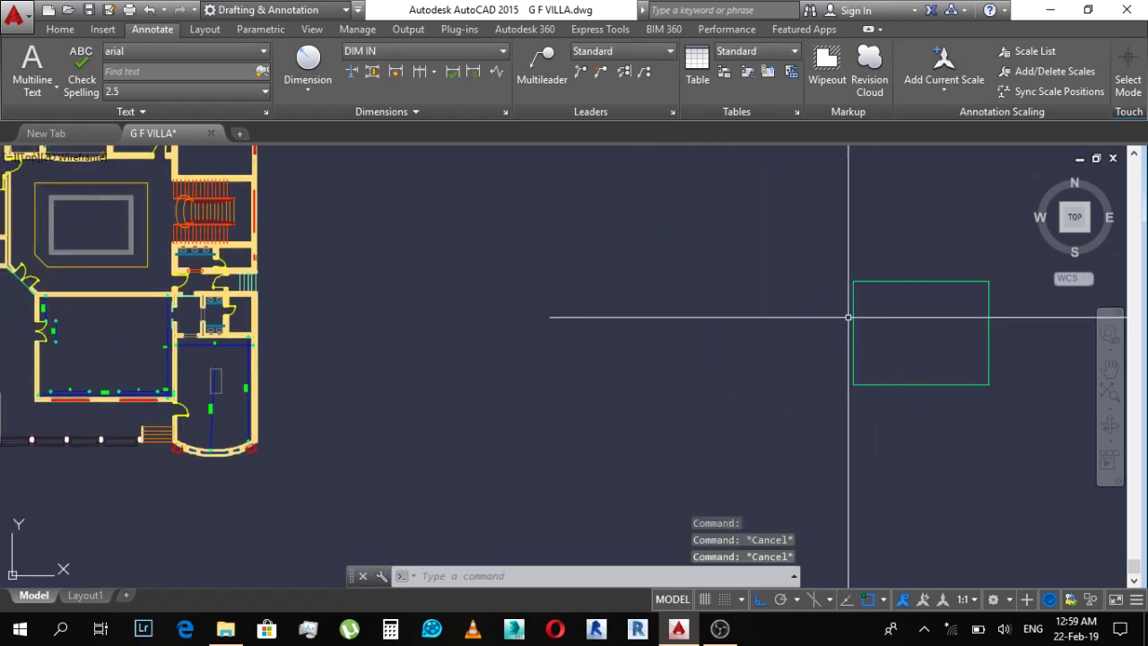
scroll(142, 373, up, 2)
scroll(379, 384, up, 3)
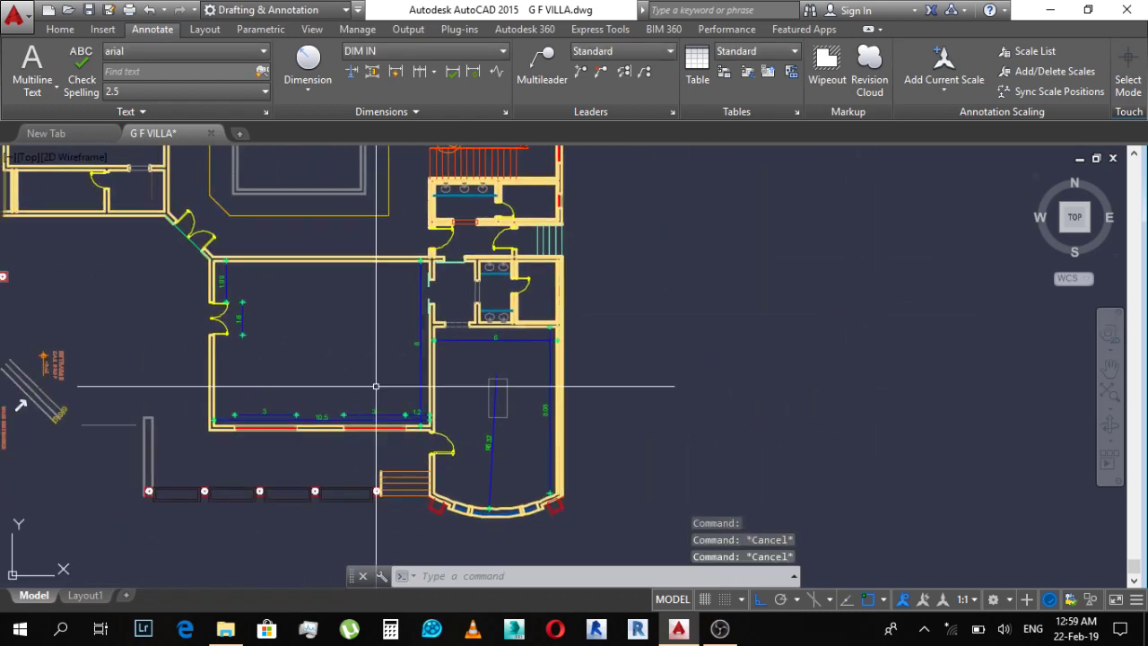
scroll(456, 386, up, 3)
key(Escape)
text(dal)
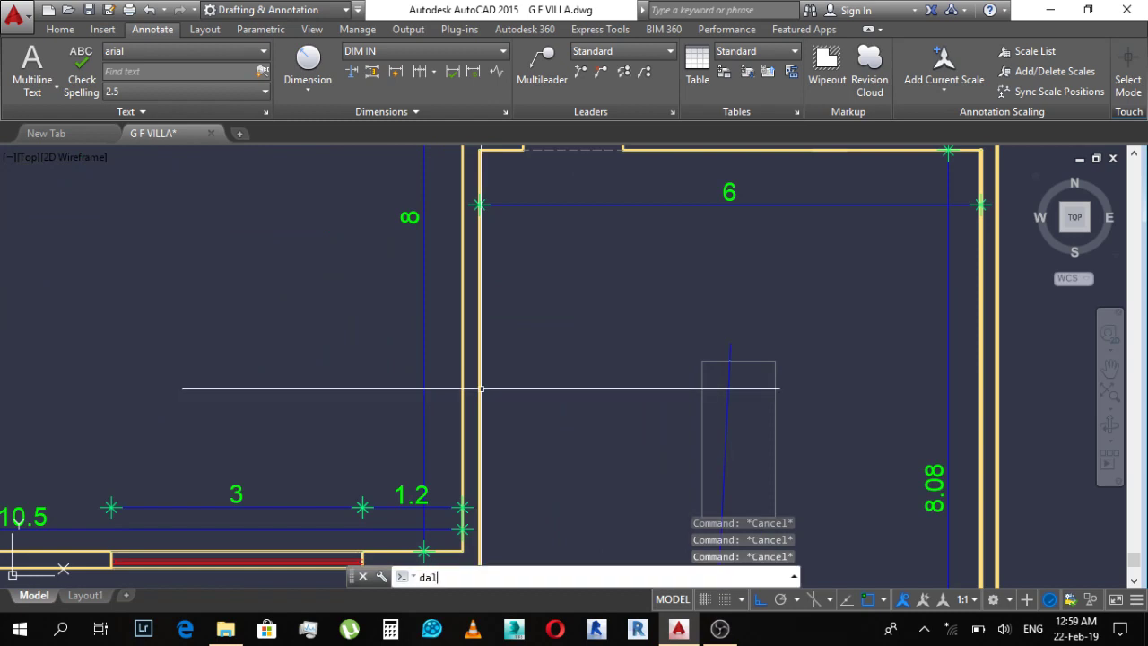
key(Return)
click(463, 371)
click(480, 371)
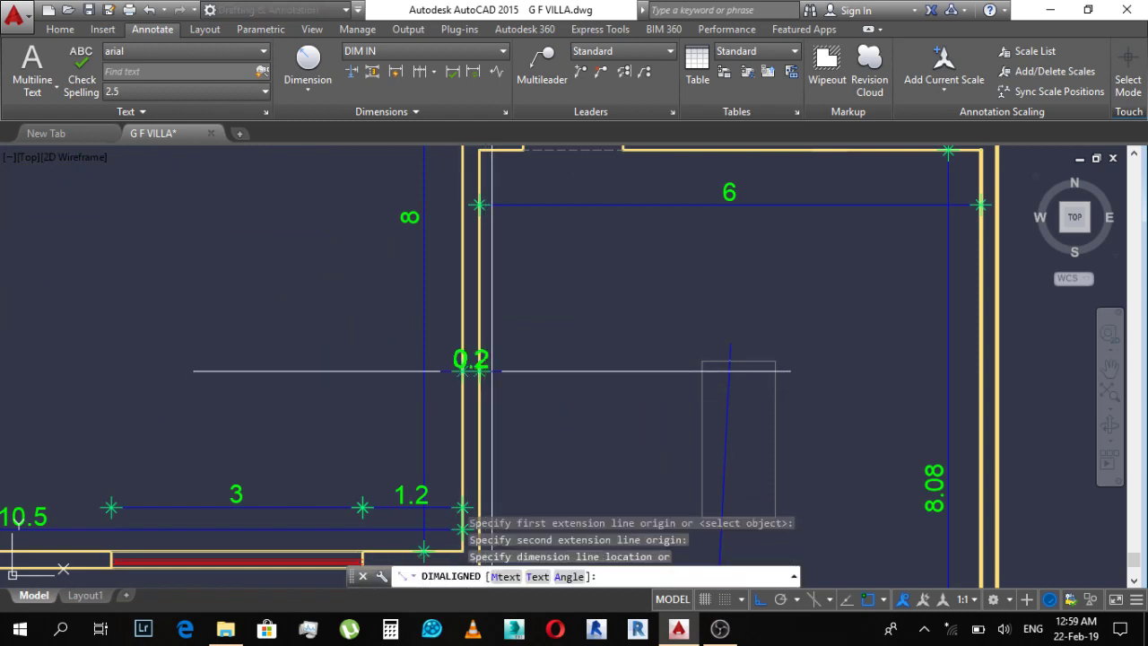
key(Escape)
Step: Offset the green rectangle by 0.2 to create the second wall outline
scroll(628, 350, down, 8)
scroll(897, 333, up, 3)
text(o)
key(Return)
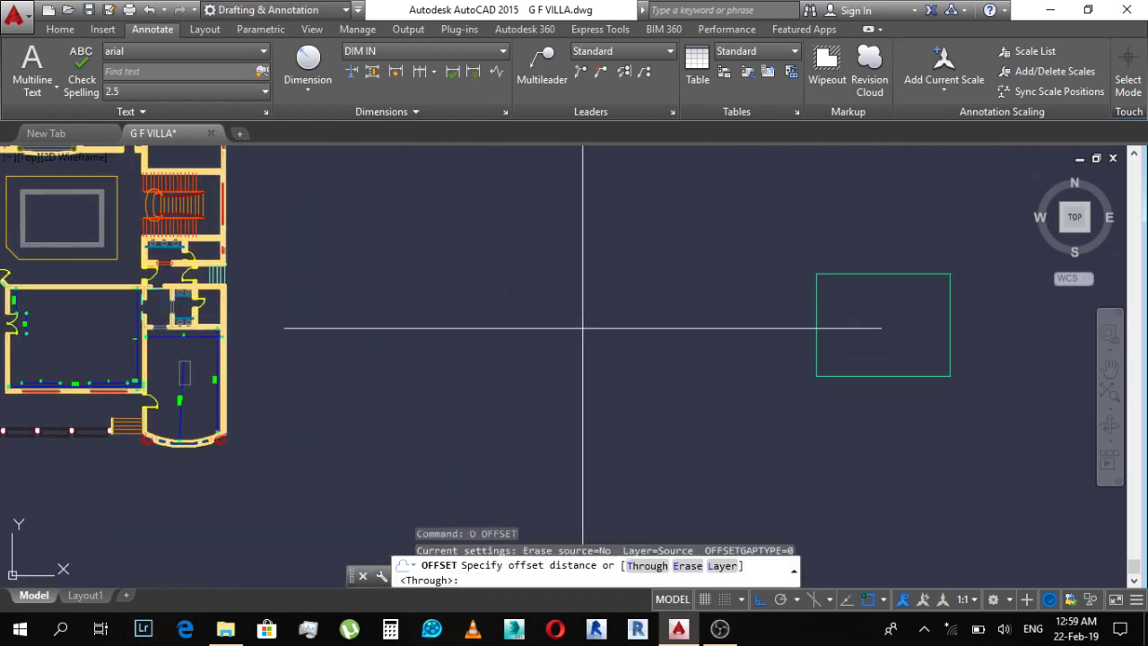
text(.2)
key(Return)
scroll(808, 385, up, 3)
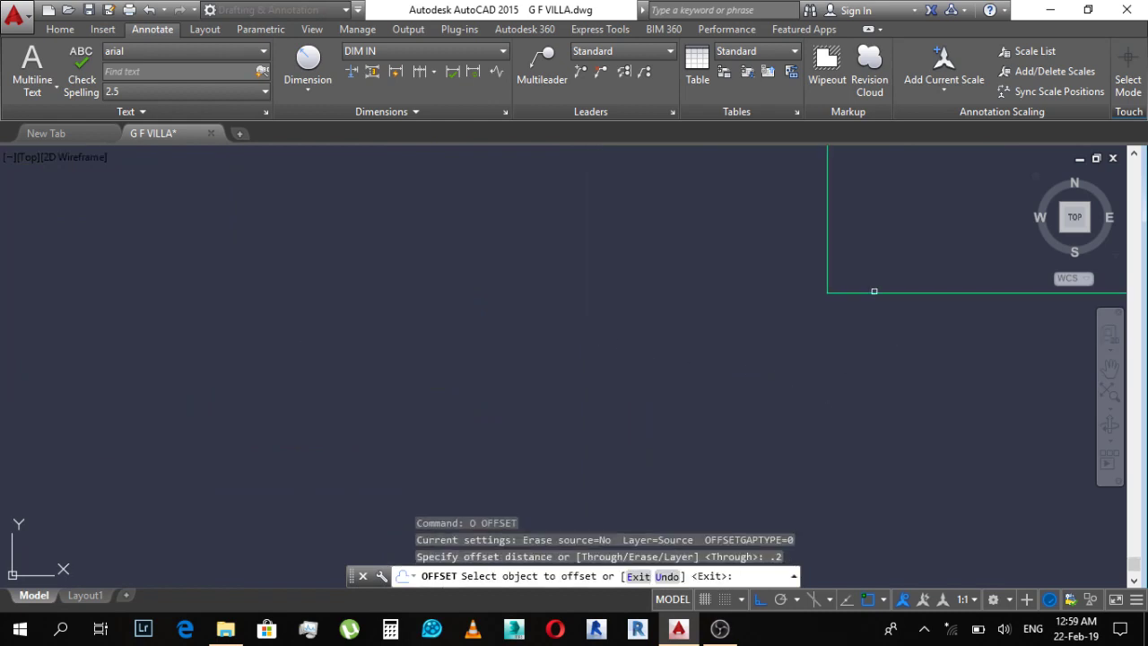
click(882, 286)
click(884, 295)
key(Escape)
Step: Pan and zoom to the left room's door dimensions
scroll(709, 386, down, 5)
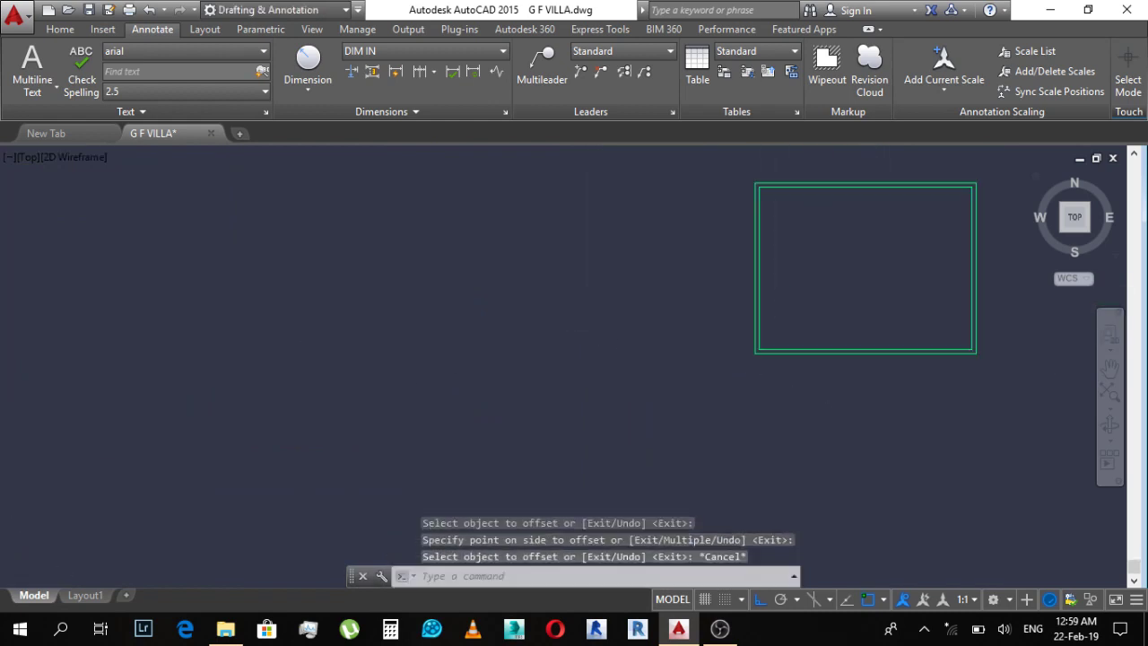
scroll(682, 386, down, 4)
scroll(161, 377, up, 2)
scroll(157, 296, up, 3)
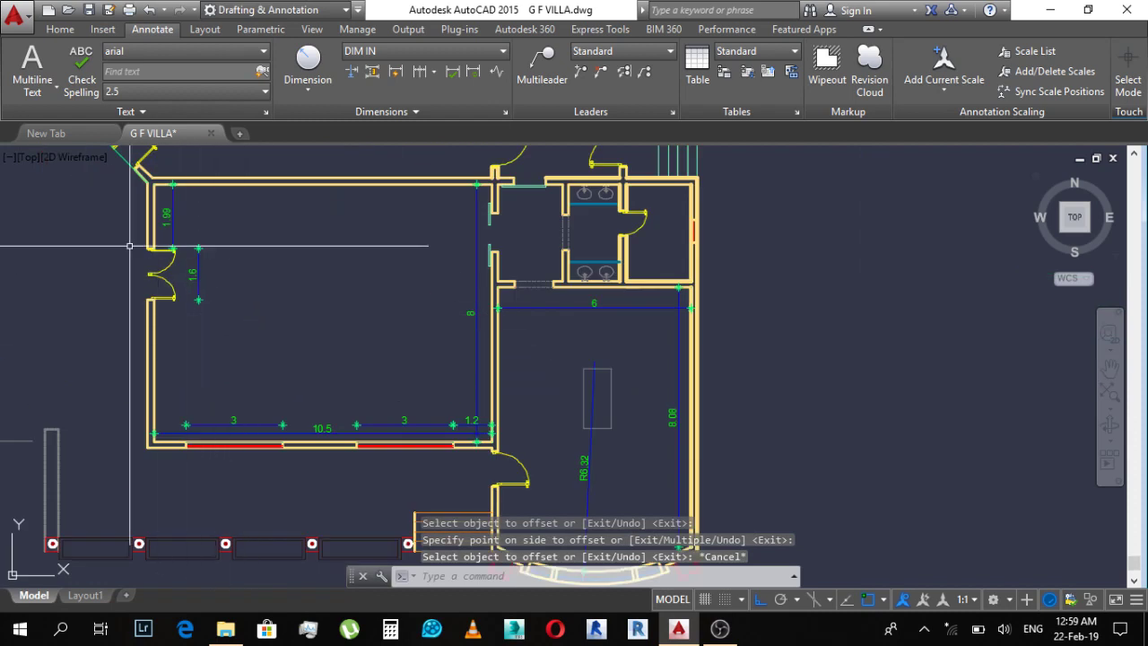
scroll(156, 243, up, 3)
key(Escape)
key(Escape)
middle_drag(156, 243, 201, 308)
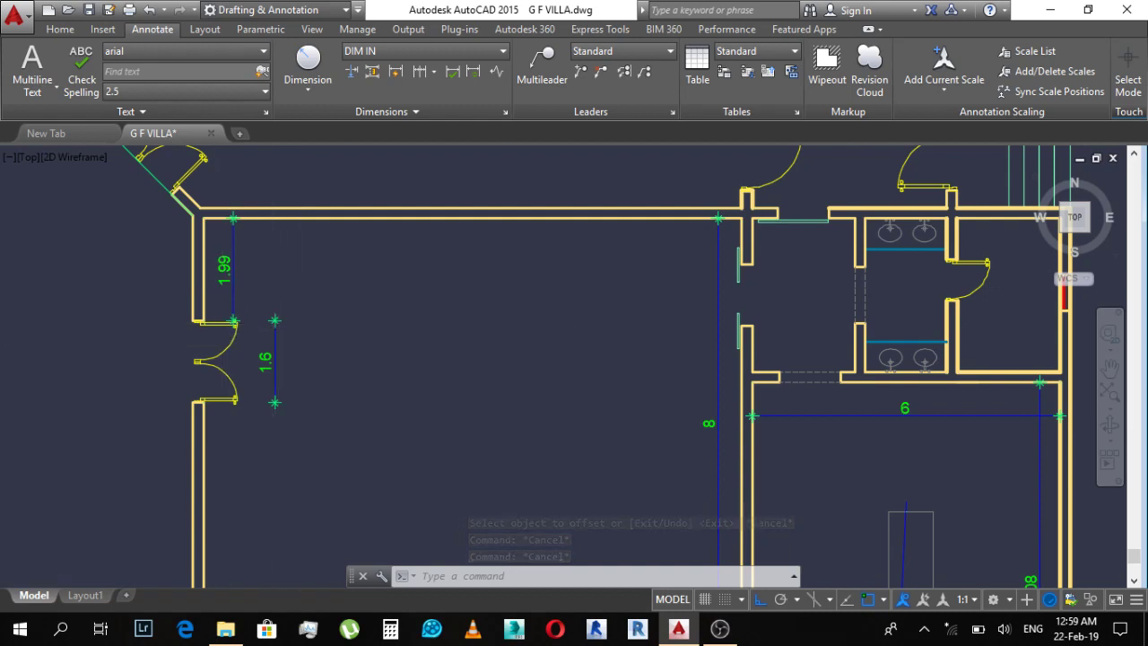
scroll(230, 272, up, 1)
scroll(243, 318, up, 3)
scroll(251, 343, down, 4)
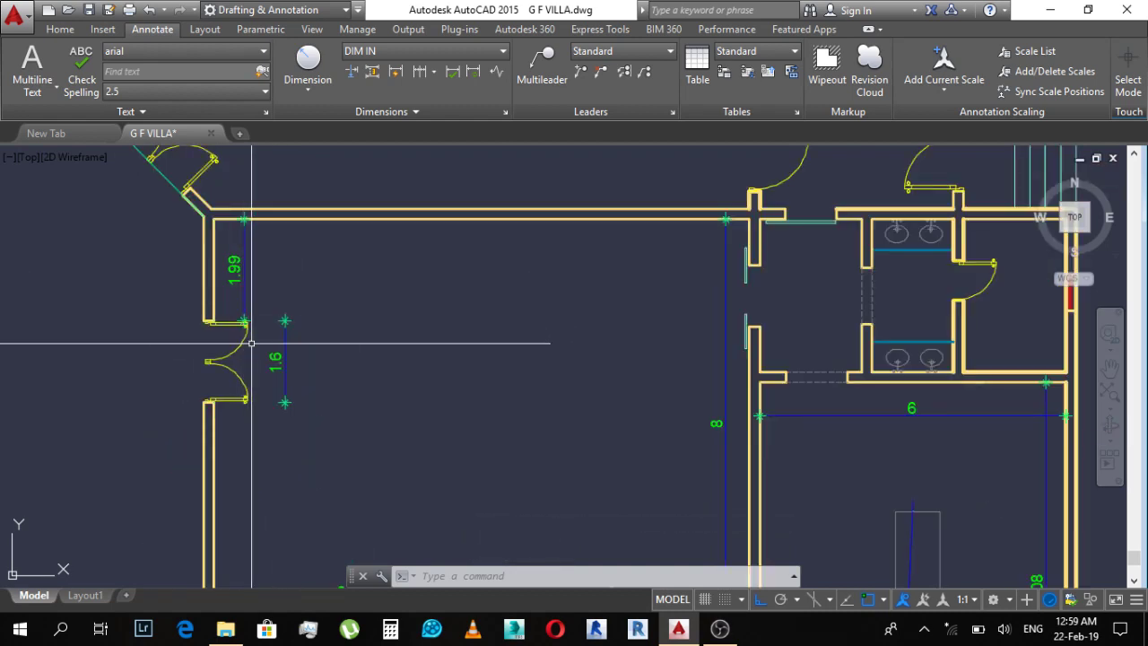
Step: Draw a short line across the left double wall at its top inner corner and select it
scroll(277, 359, down, 6)
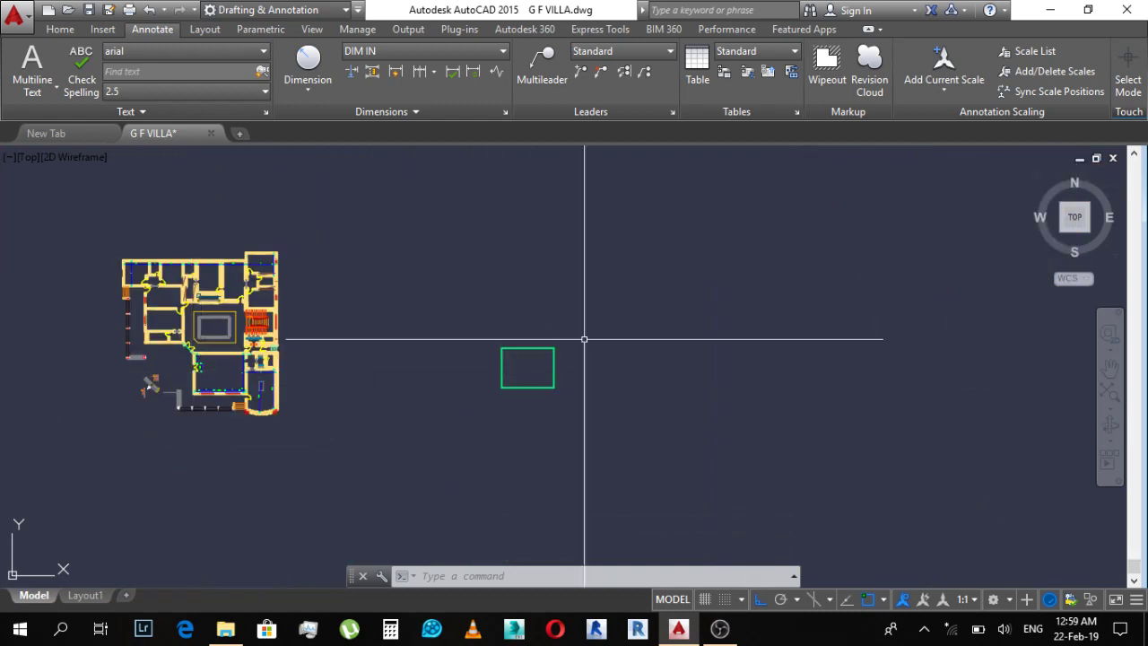
scroll(584, 338, up, 5)
key(Escape)
key(Return)
scroll(102, 392, up, 2)
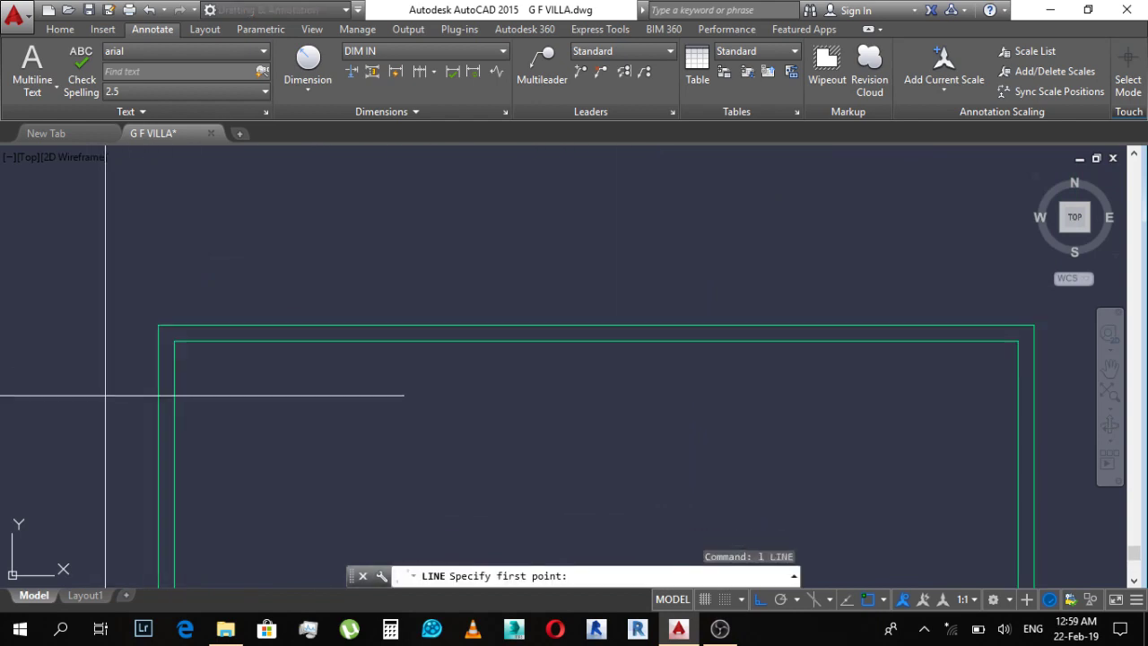
scroll(164, 341, up, 2)
click(186, 344)
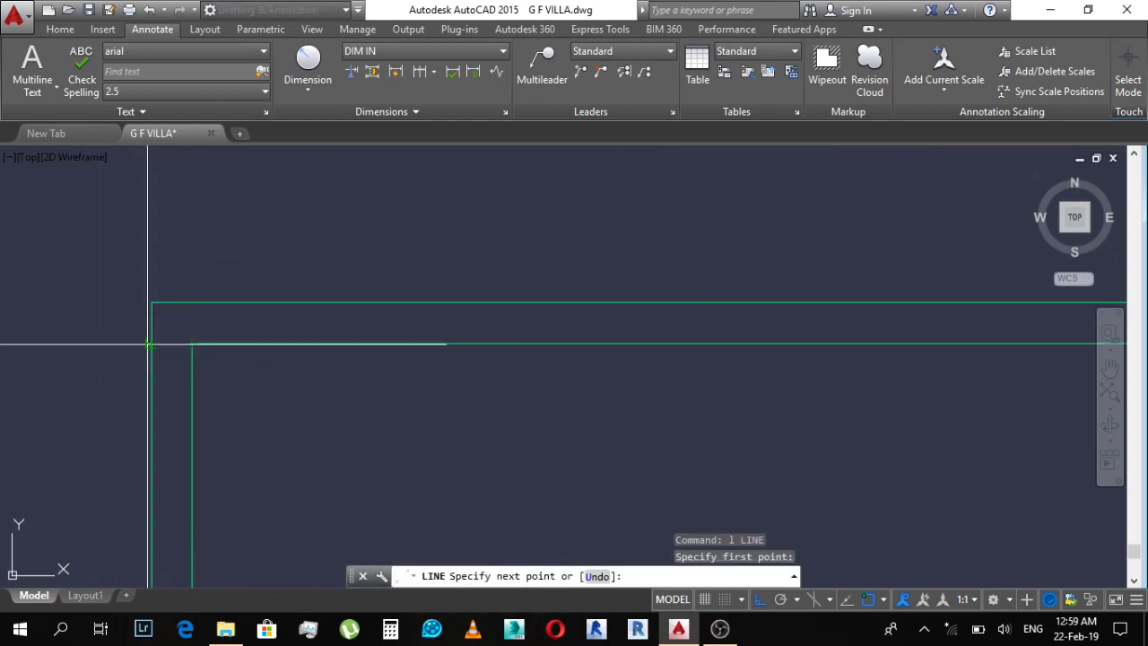
key(Escape)
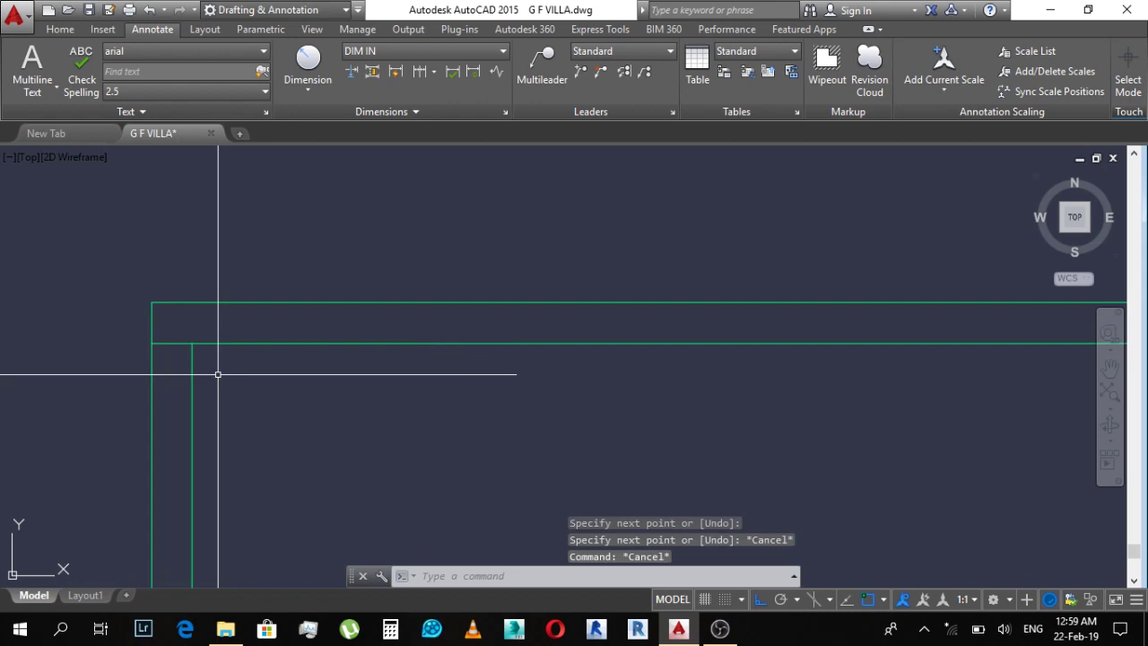
middle_drag(218, 374, 255, 340)
click(141, 305)
click(272, 384)
Step: Move the short wall line 2 units down from the top corner
middle_drag(272, 384, 268, 353)
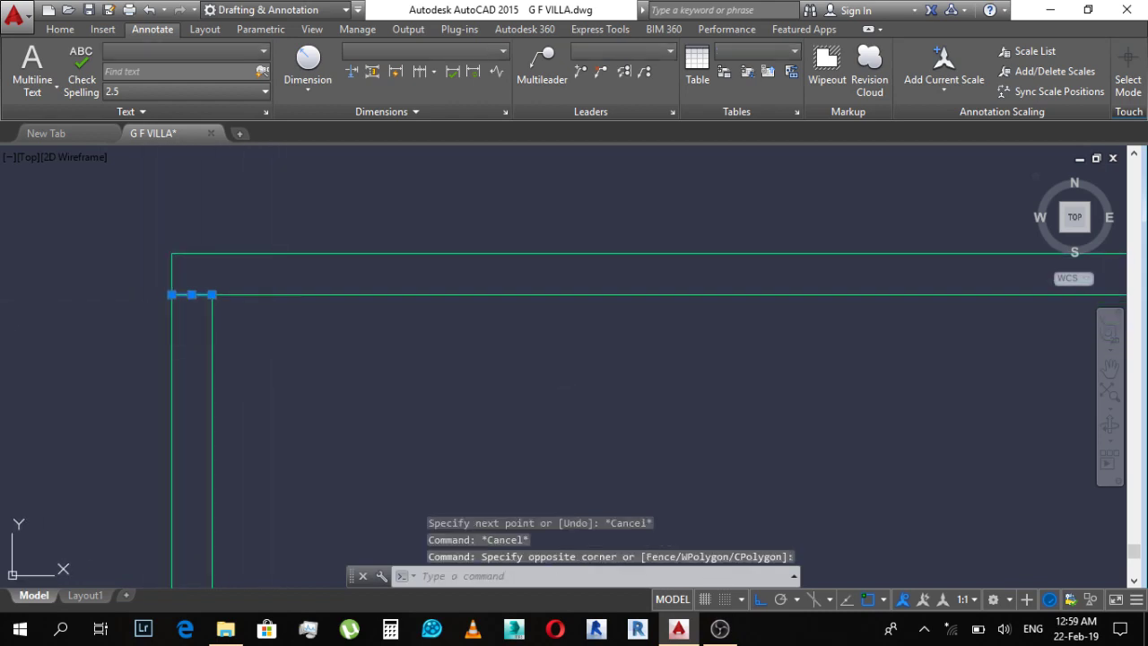
text(m)
key(Return)
click(331, 332)
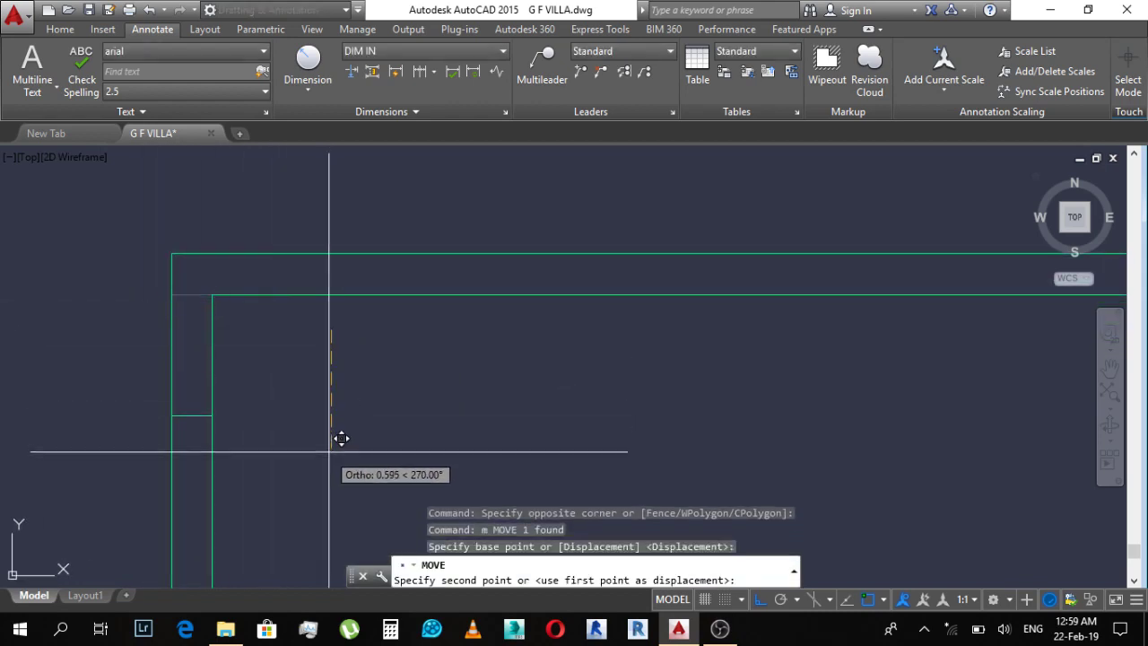
key(Return)
scroll(408, 373, down, 5)
key(Escape)
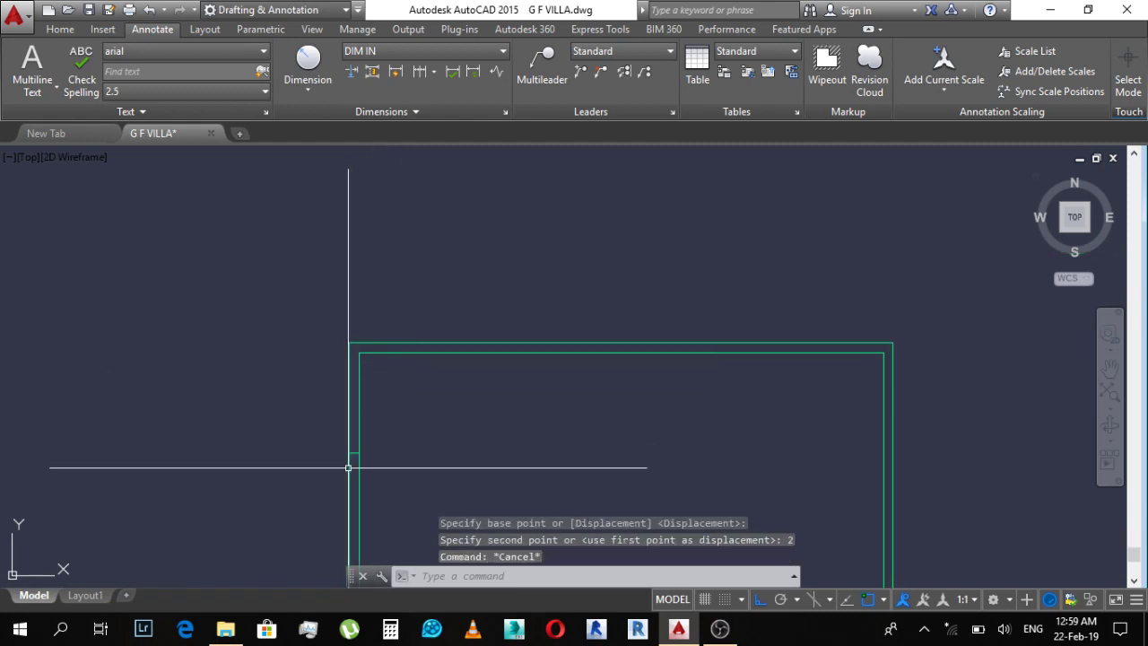
Step: Offset the moved line 1.6 downward to mark the door's other edge
text(o)
key(Return)
middle_drag(348, 467, 386, 295)
key(Return)
scroll(395, 282, up, 3)
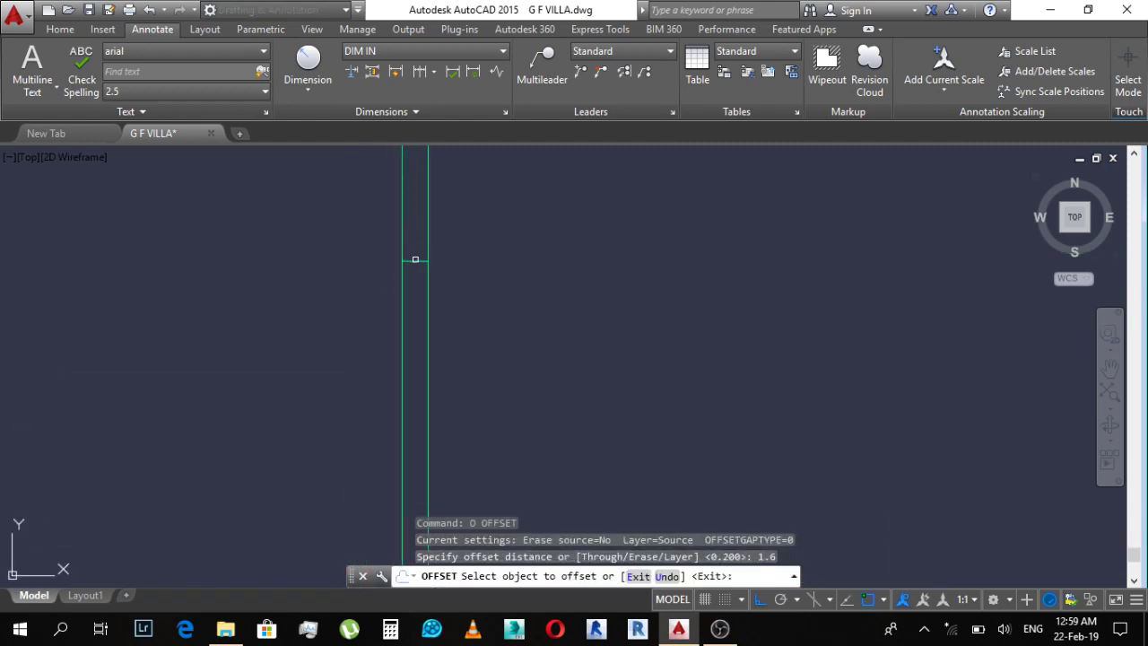
click(413, 350)
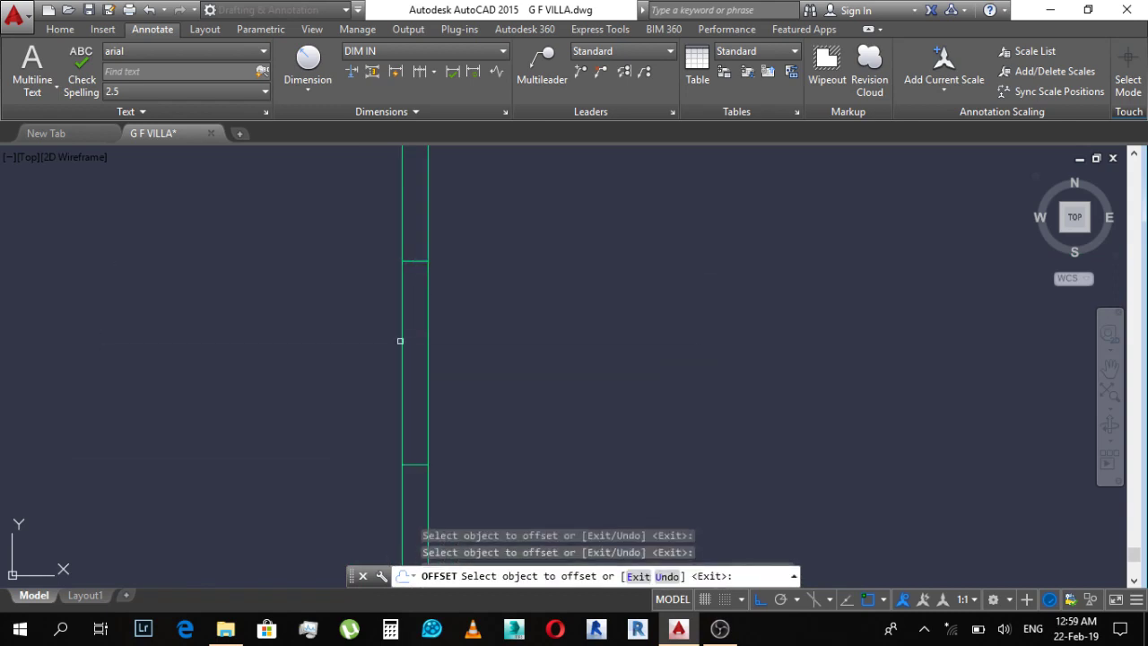
click(402, 341)
click(395, 339)
key(Escape)
Step: Trim away the wall lines between the two short lines to open the door
text(tr)
key(Return)
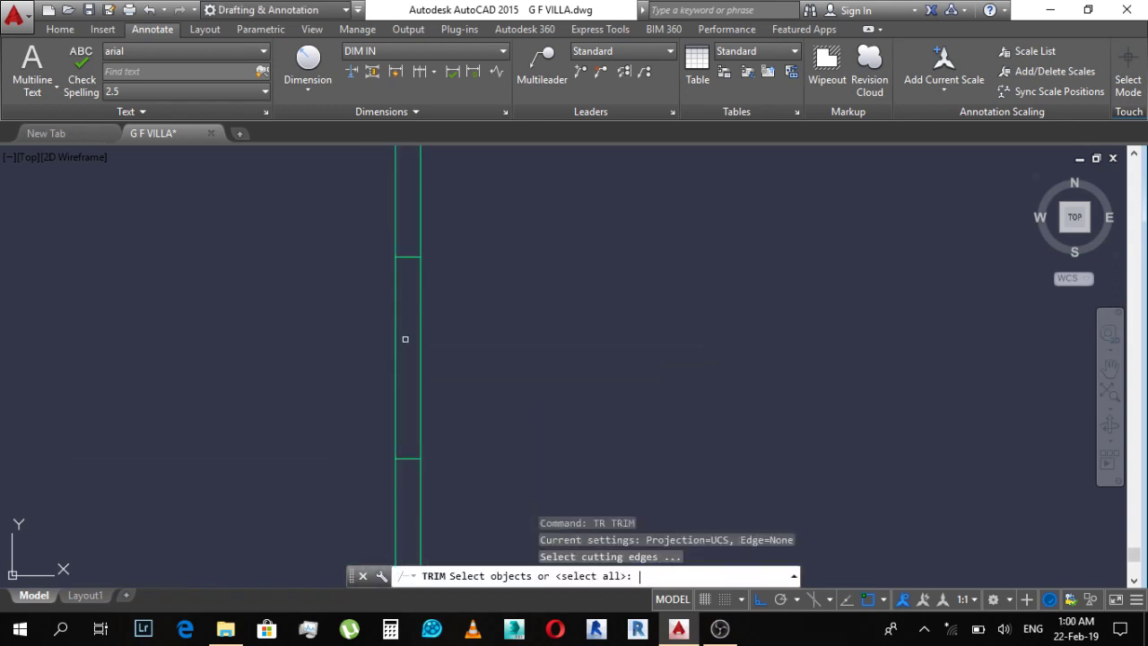
key(Return)
drag(444, 320, 325, 353)
key(Escape)
scroll(493, 303, down, 4)
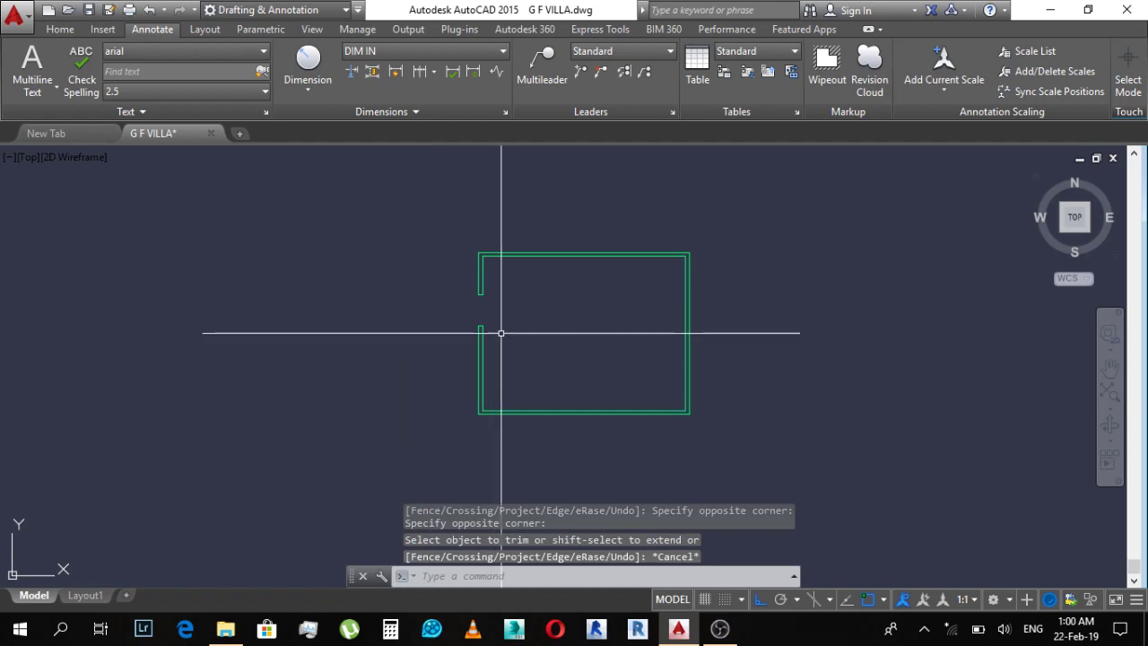
Step: Add an aligned dimension of 1 from the room's inner bottom-left corner to the first window
middle_drag(501, 333, 649, 328)
scroll(649, 358, down, 4)
scroll(408, 433, up, 4)
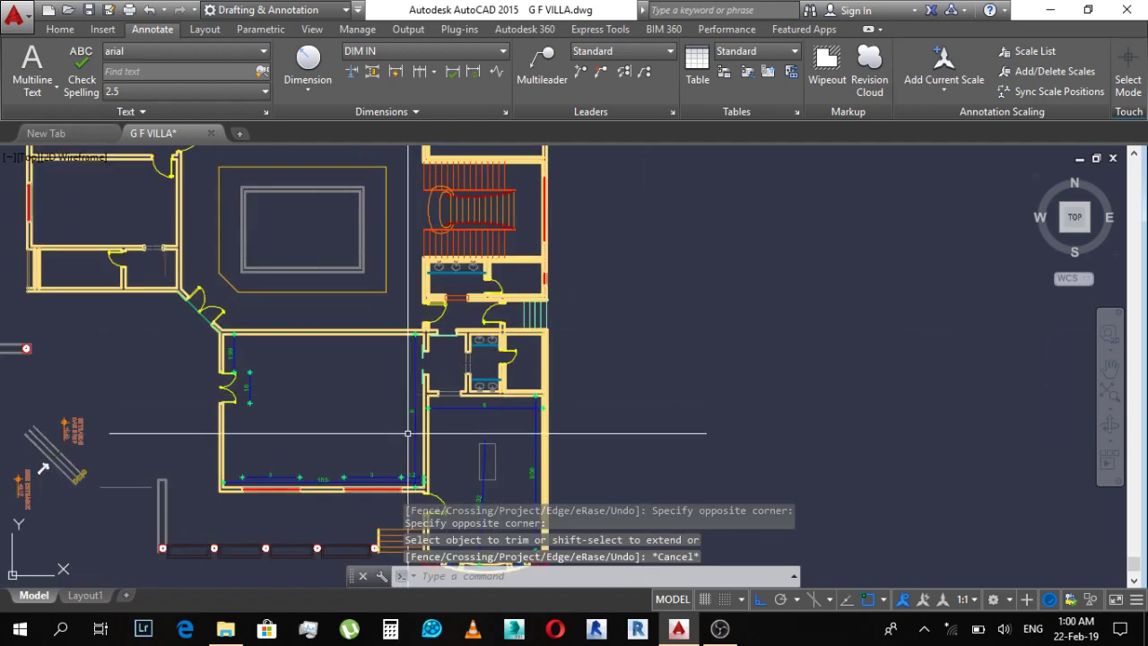
scroll(272, 371, up, 5)
key(Escape)
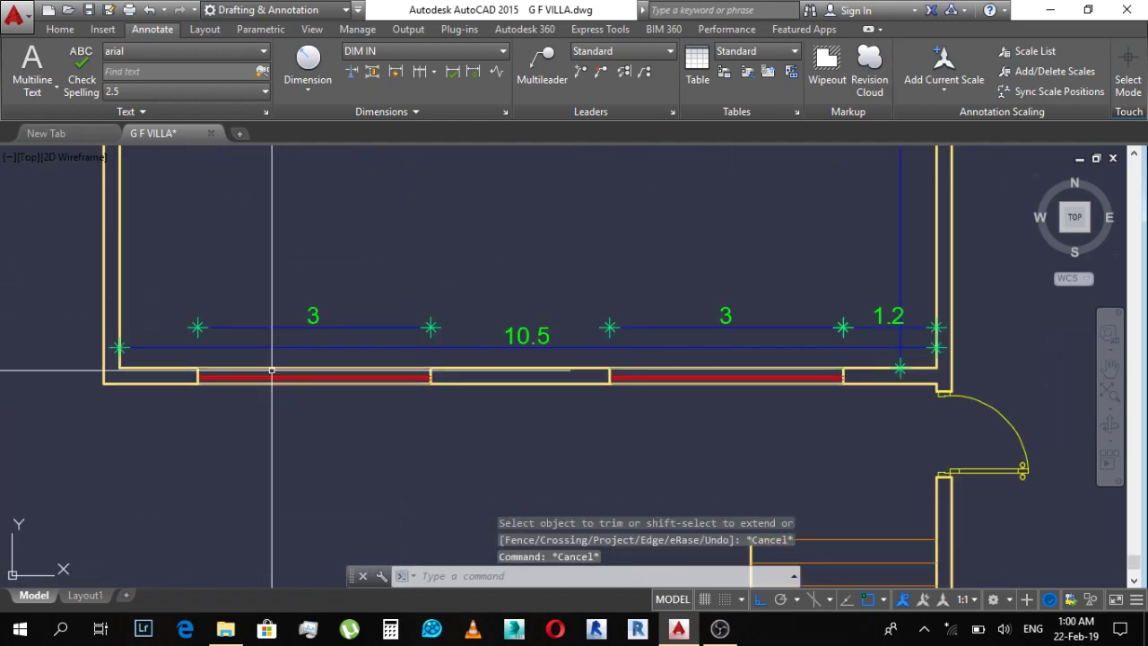
middle_drag(272, 370, 313, 372)
text(dal)
key(Return)
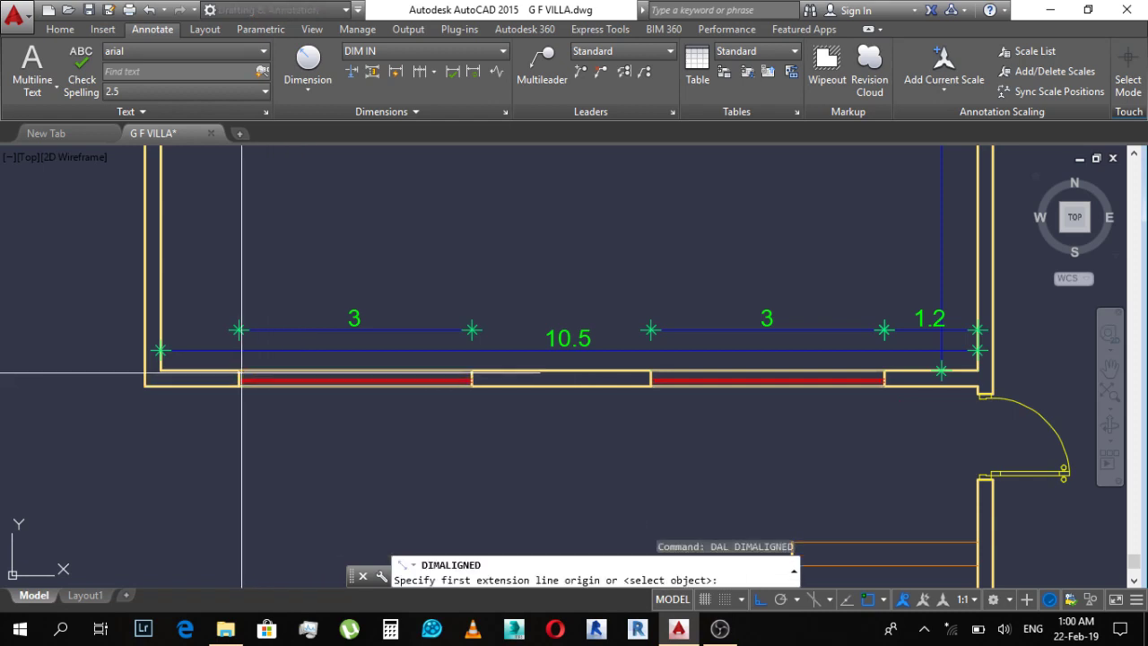
click(239, 371)
click(161, 368)
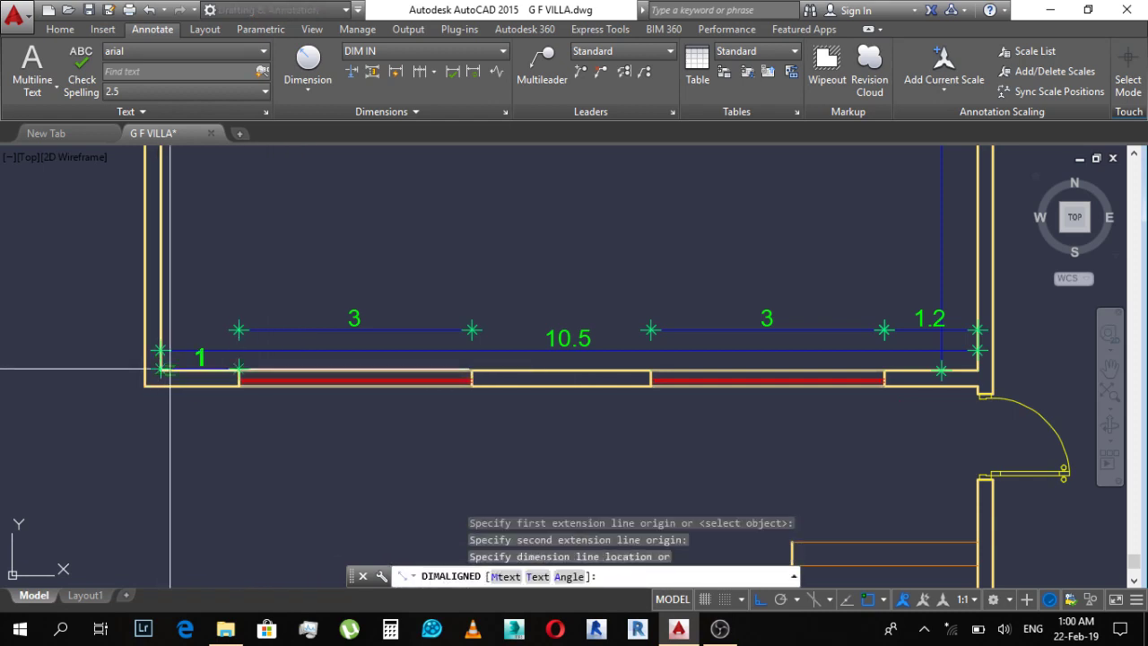
click(171, 321)
Step: Pan back toward the new room and start the LINE command
scroll(218, 349, down, 4)
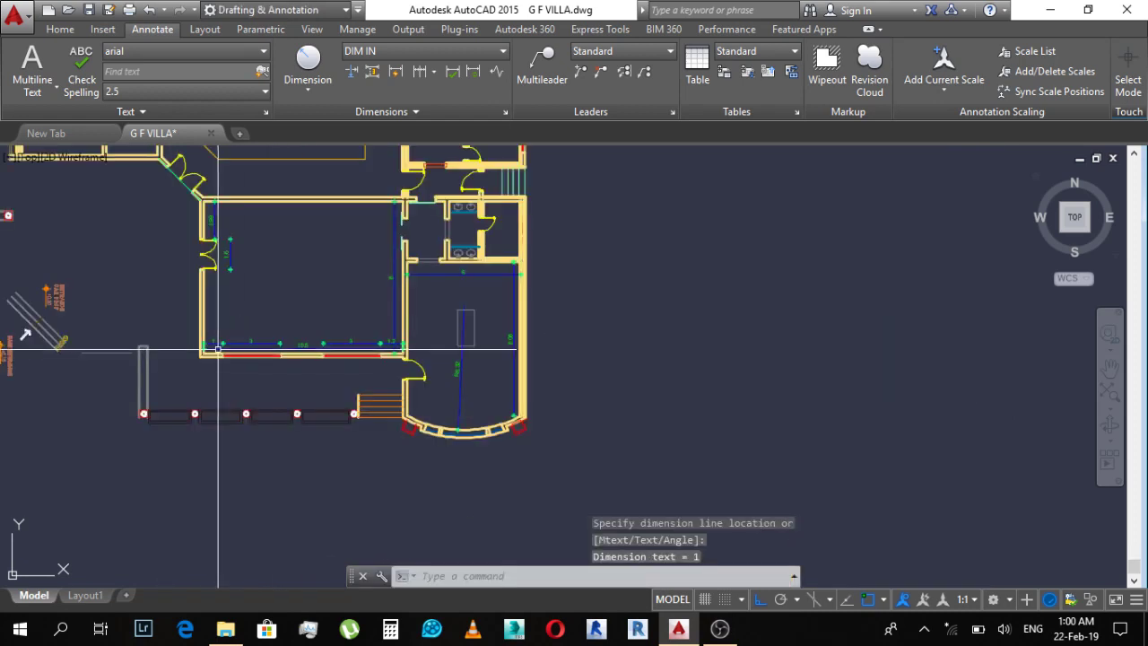
middle_drag(802, 313, 648, 320)
text(l)
key(Return)
Step: Cancel the pending line and offset commands and pan to the new room's corner
scroll(831, 317, down, 7)
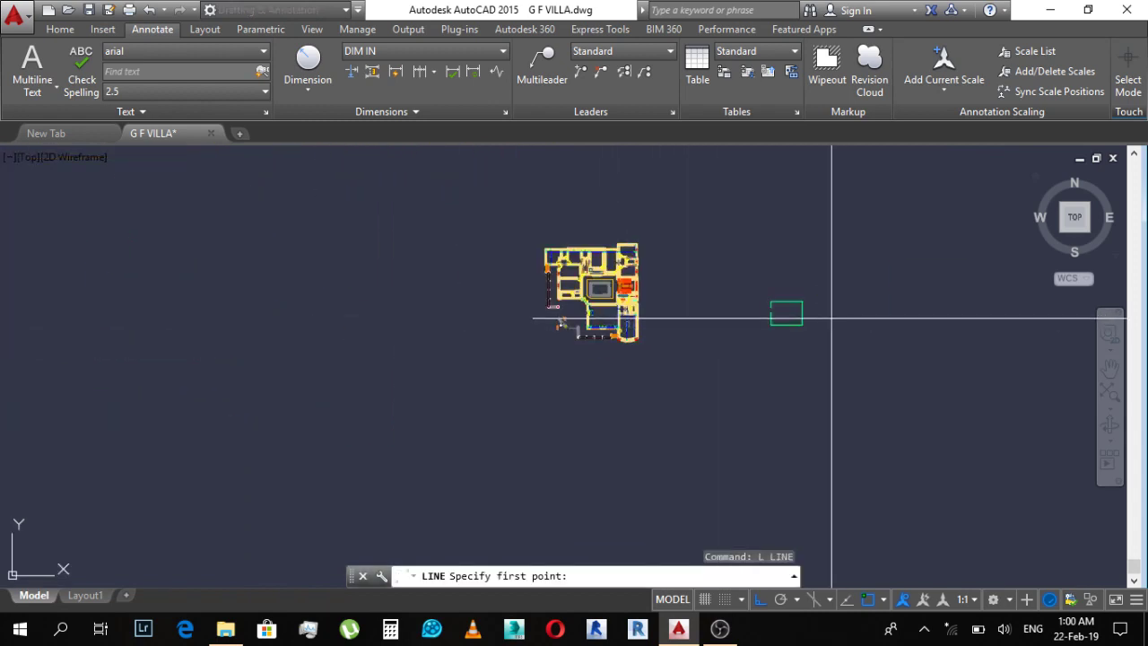
scroll(816, 327, up, 6)
scroll(502, 363, up, 3)
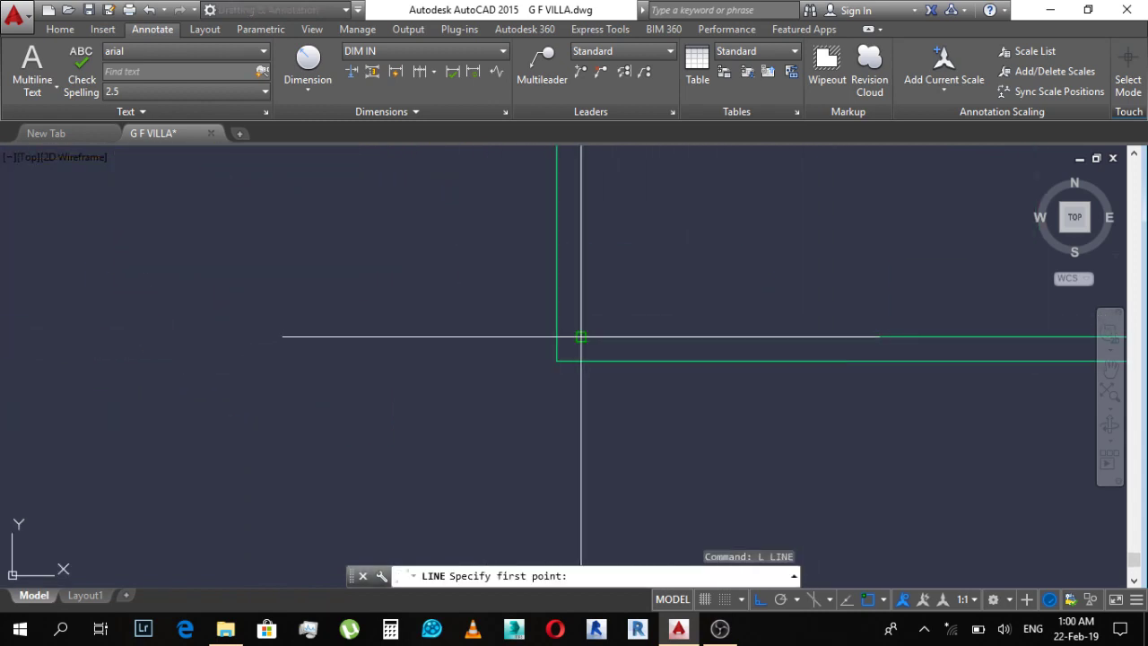
key(Escape)
middle_drag(584, 350, 584, 325)
text(o)
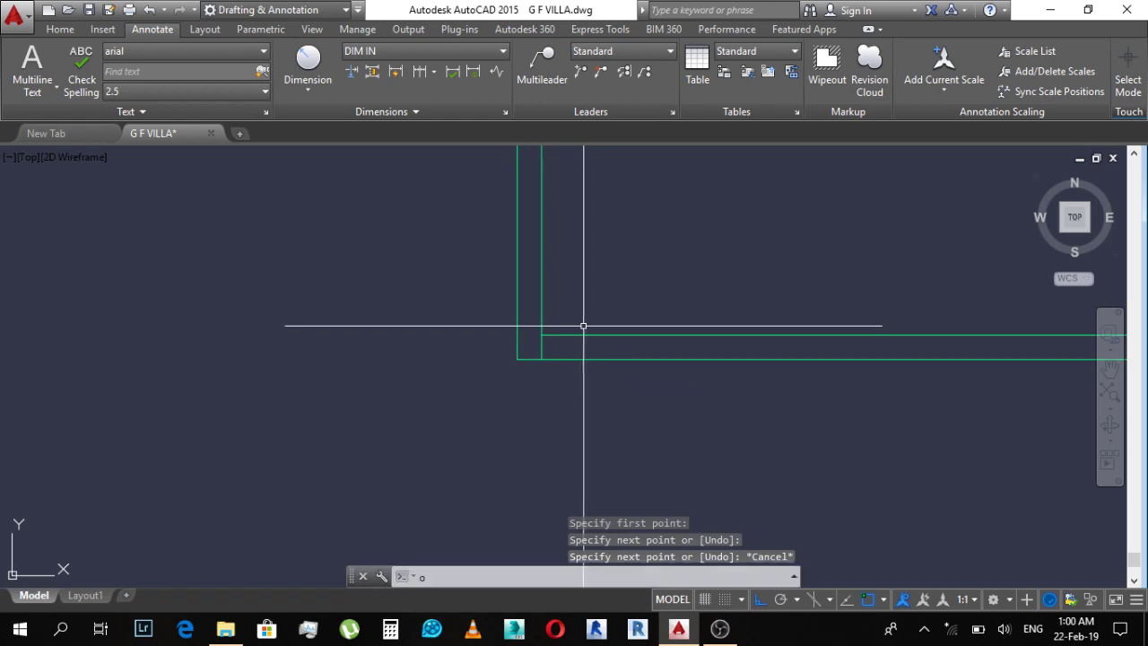
key(Escape)
key(Escape)
Step: Move the short opening line 1 unit to the right
click(531, 326)
click(547, 352)
text(m)
key(Return)
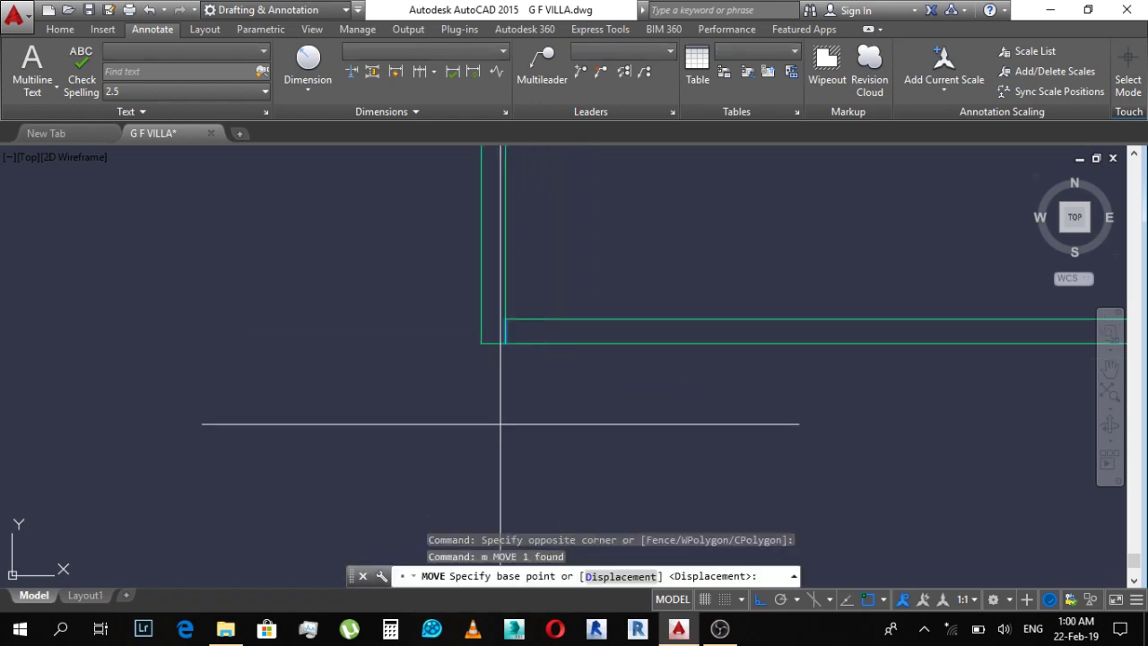
click(521, 424)
key(Return)
key(Escape)
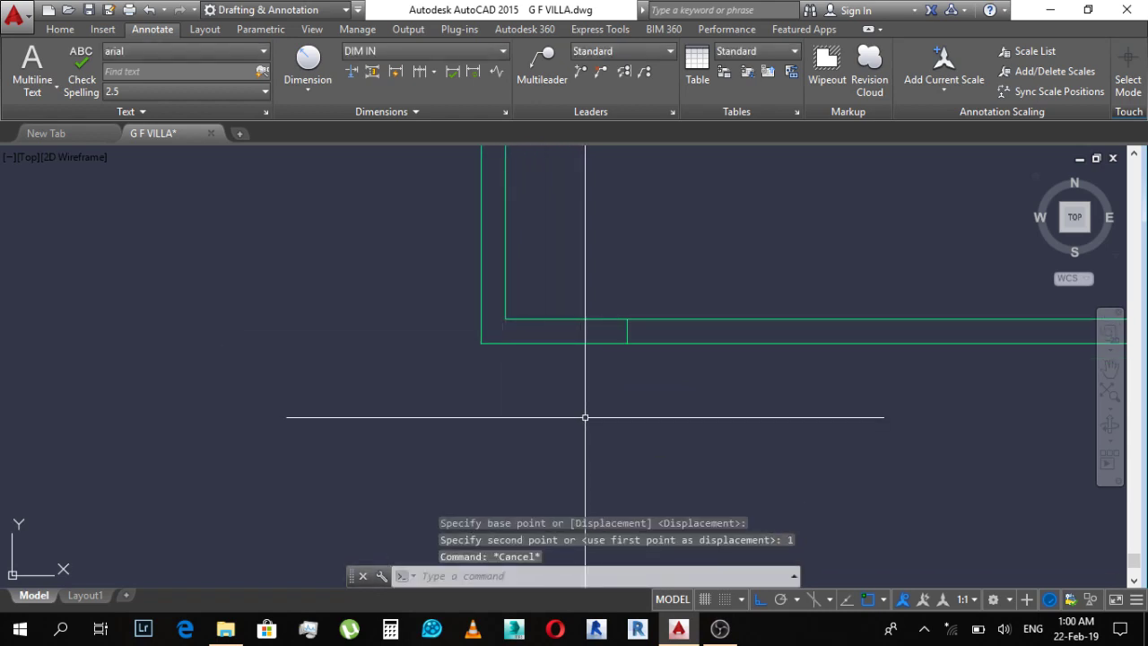
Step: Offset the opening line 3 units along the bottom wall to mark the window's other edge
text(o)
key(Return)
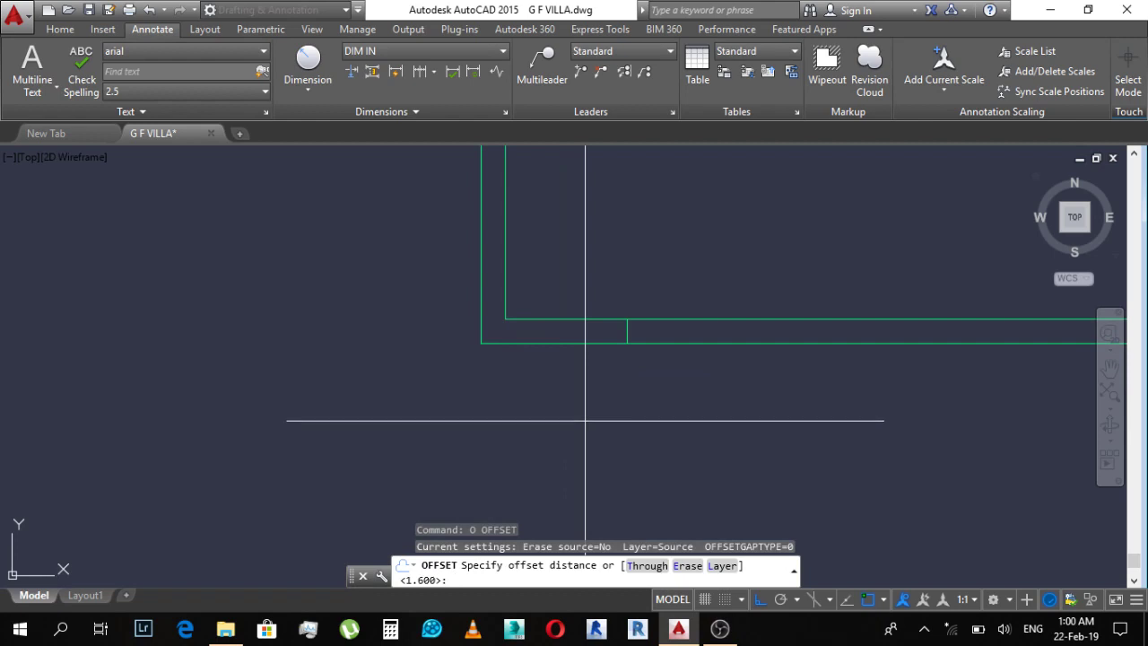
key(Return)
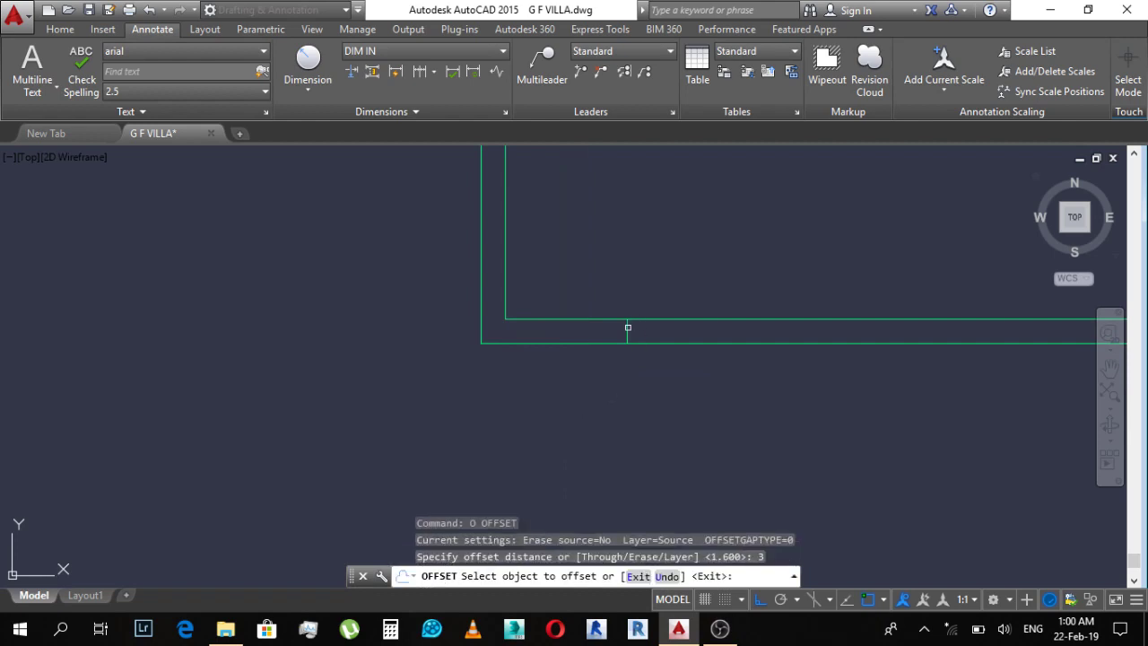
click(710, 345)
click(710, 353)
scroll(709, 357, down, 3)
scroll(764, 361, up, 2)
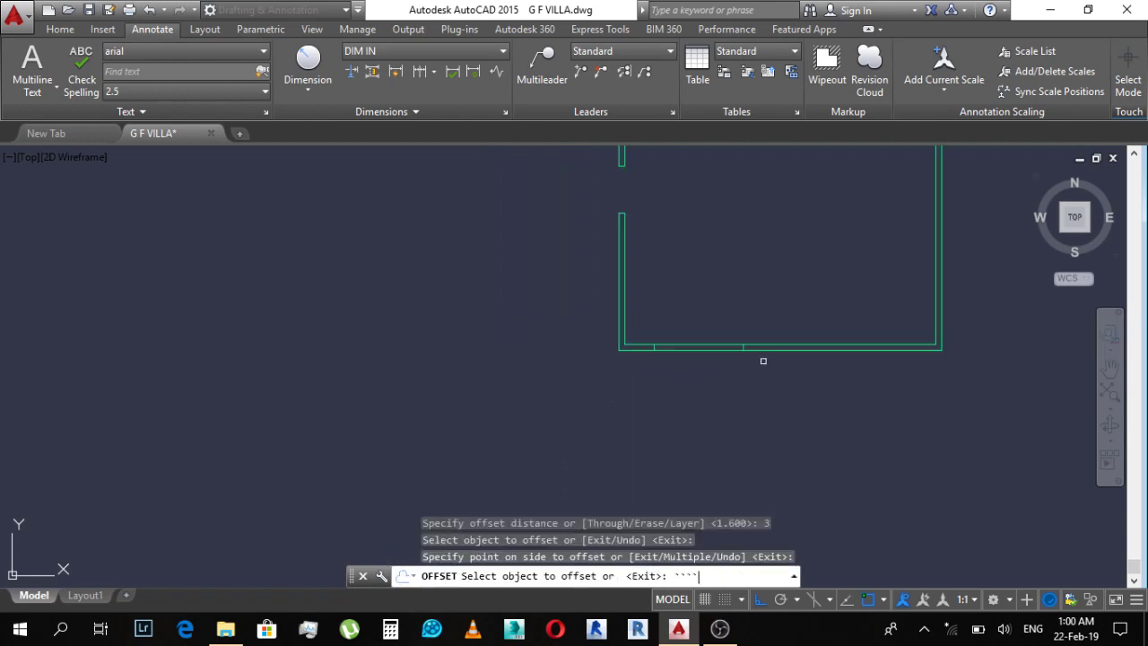
key(Escape)
scroll(763, 361, down, 2)
scroll(753, 359, down, 3)
scroll(538, 358, up, 3)
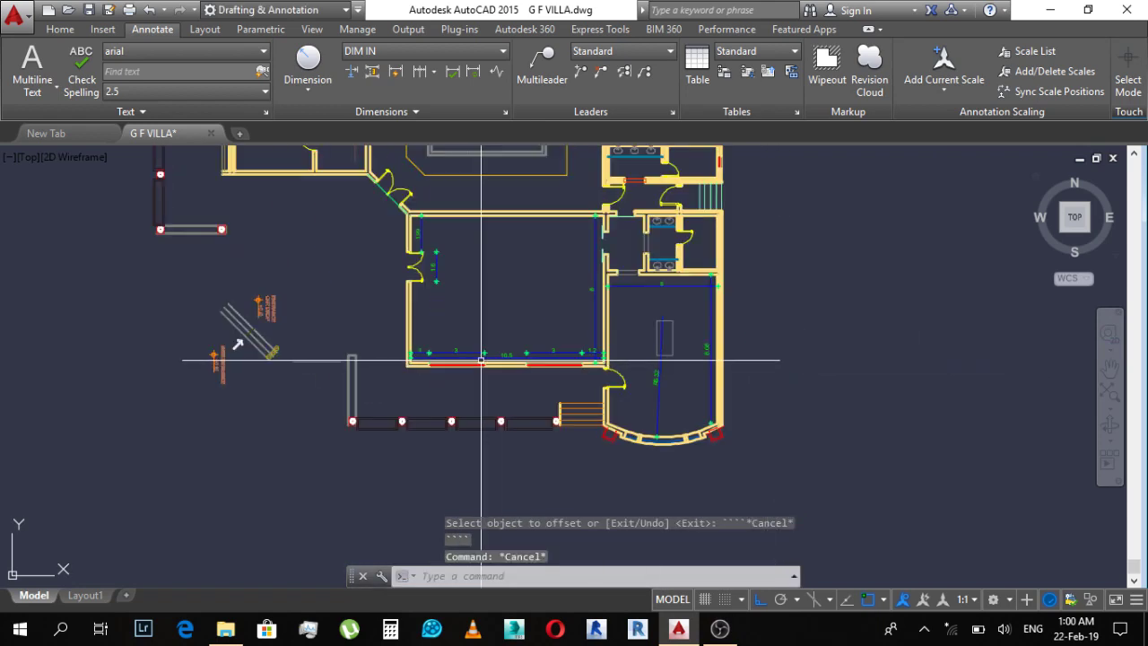
scroll(542, 362, up, 3)
Step: Check the original 10.5 wall with a trial aligned dimension, then discard it
text(dal)
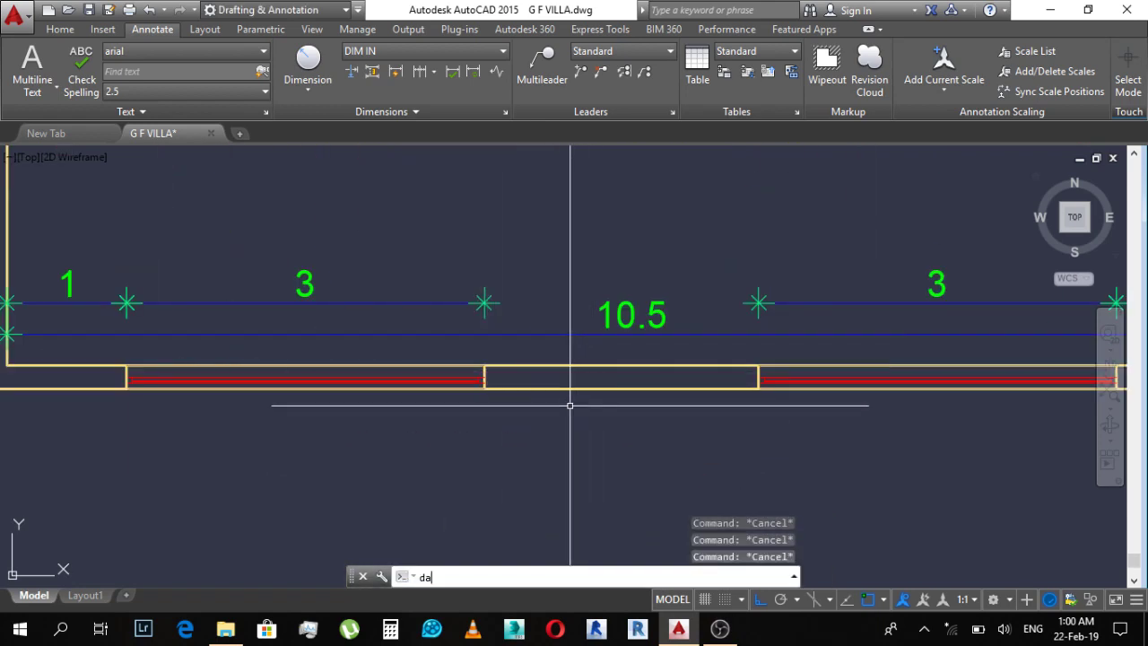
key(Return)
click(484, 366)
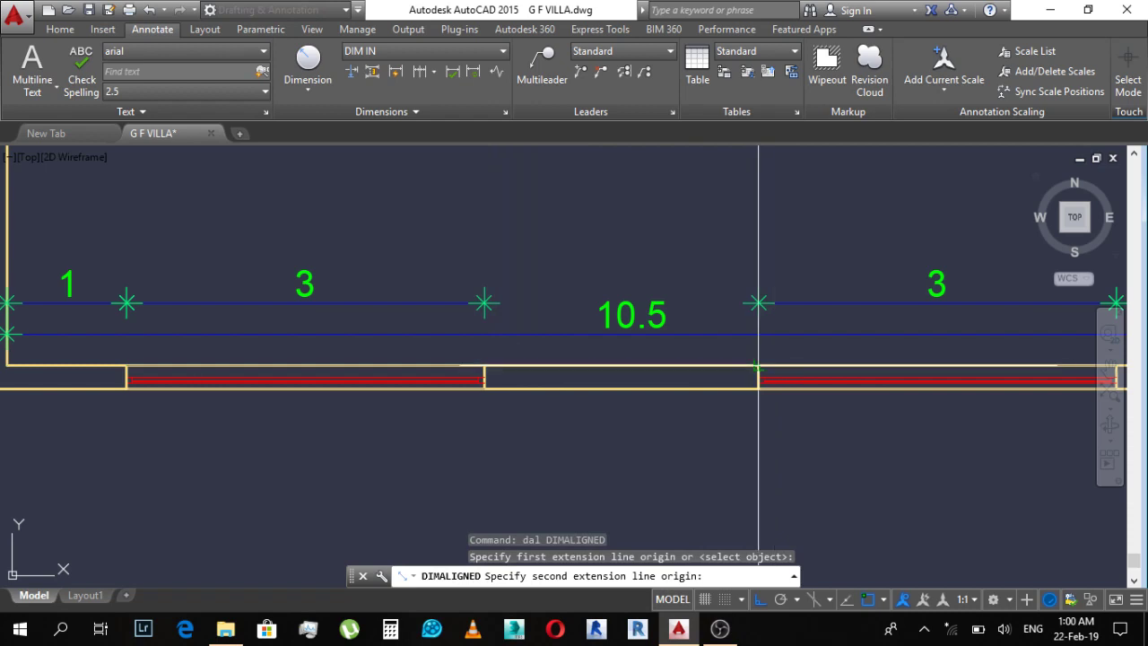
click(757, 366)
key(Escape)
scroll(689, 397, down, 5)
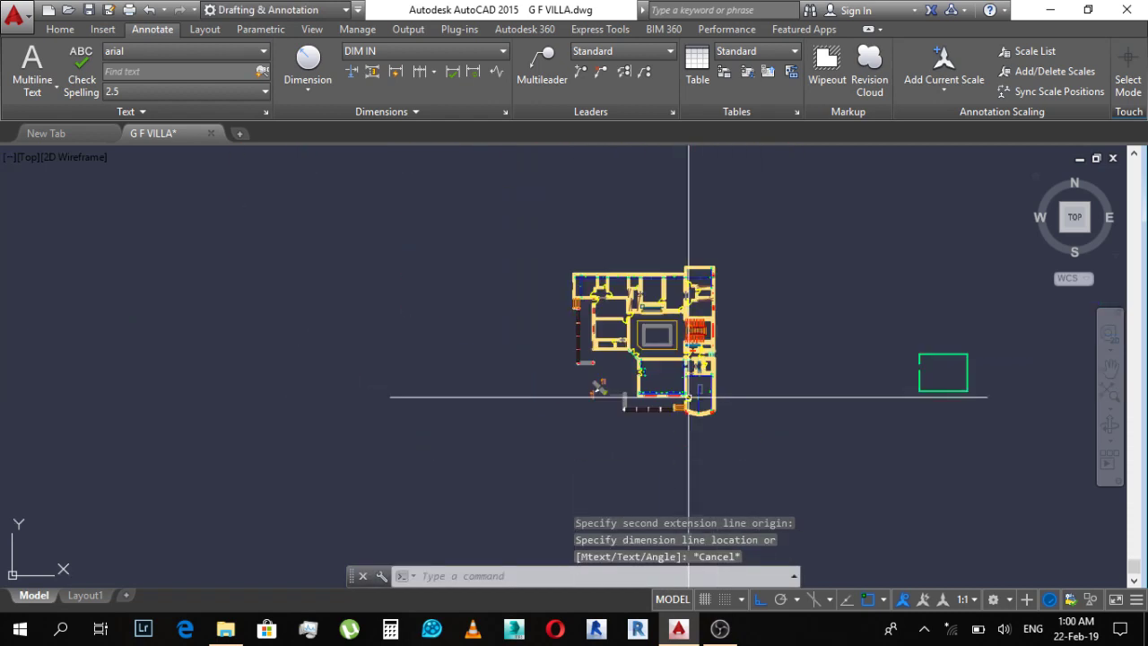
scroll(689, 396, down, 2)
Step: Offset the opening line 2.3 units to start the next opening
text(o)
key(Return)
scroll(725, 358, up, 8)
scroll(726, 355, up, 4)
text(2.3)
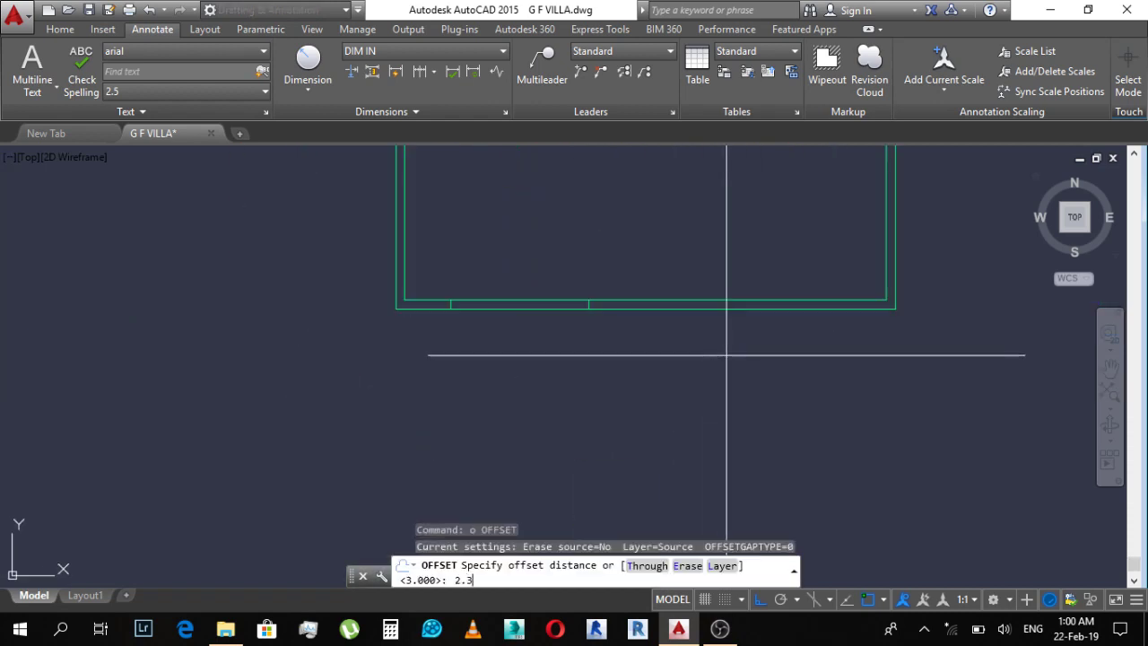
key(Return)
scroll(590, 314, up, 4)
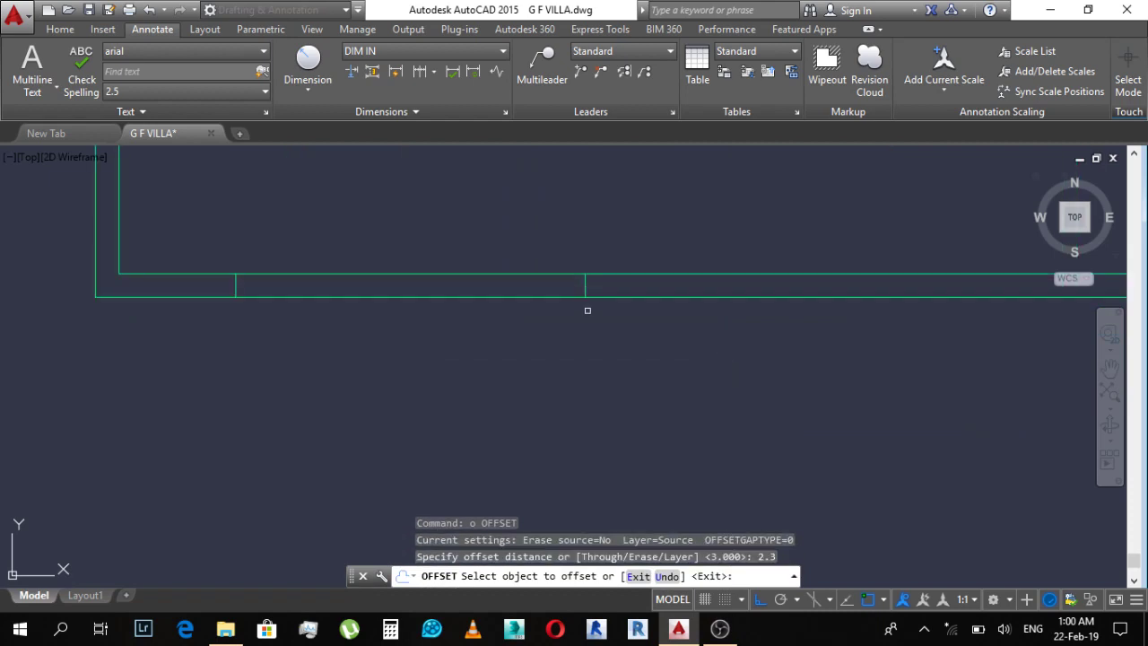
click(588, 283)
click(664, 316)
key(Escape)
key(Escape)
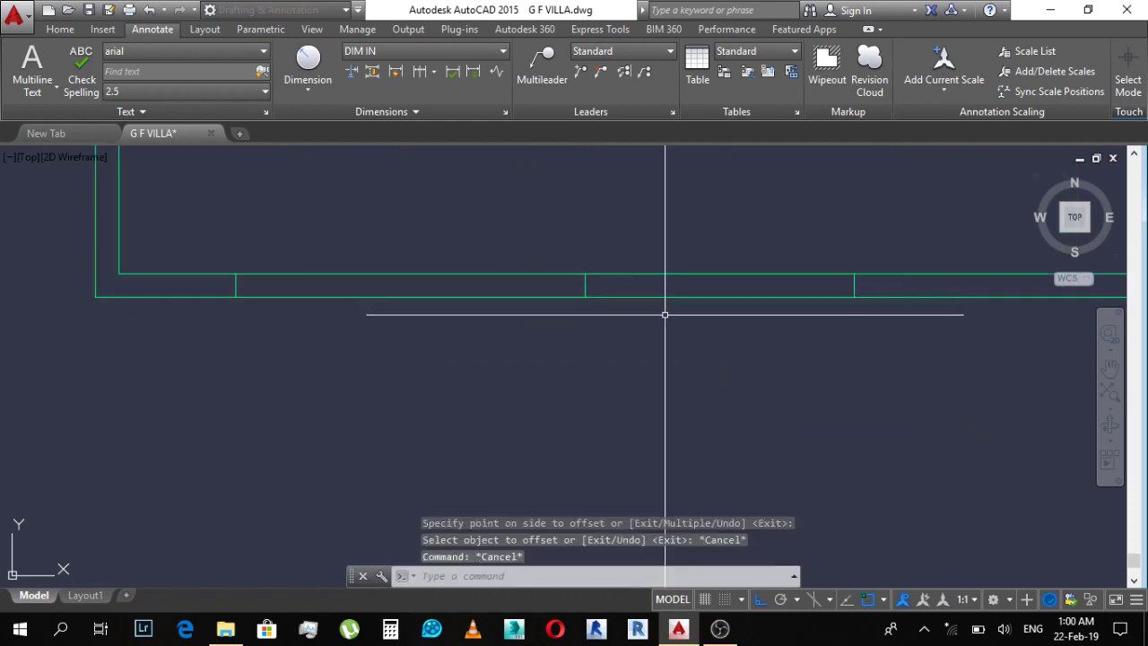
Step: Offset the latest opening line 3 units to close the second 3-unit opening
text(o)
key(Return)
text(3)
key(Return)
scroll(766, 298, down, 2)
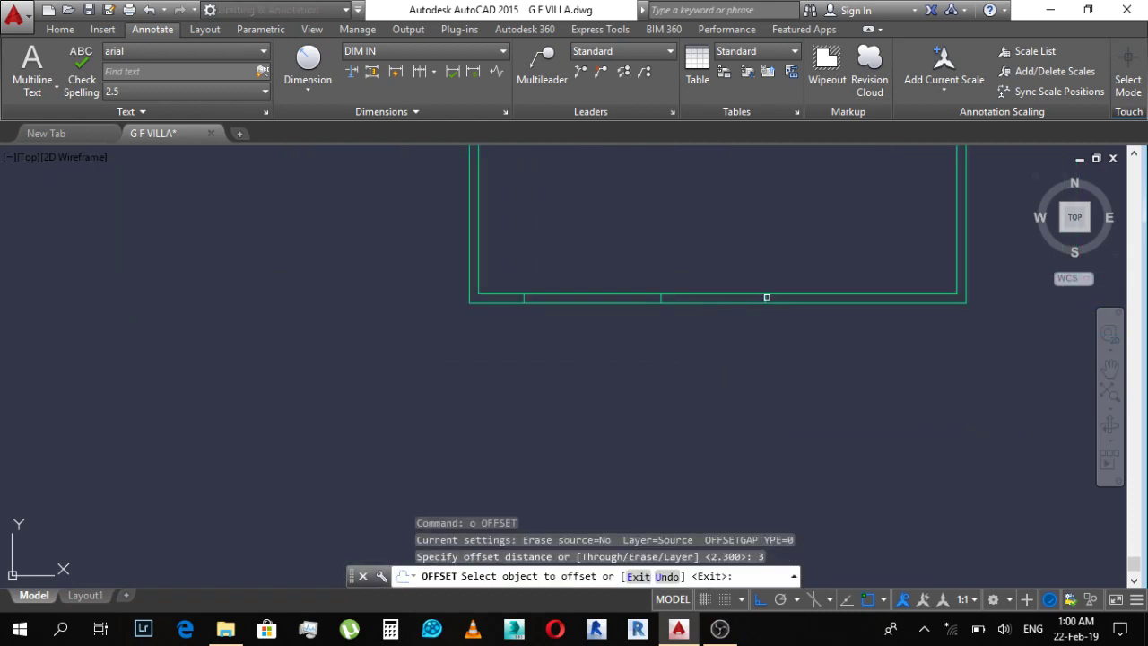
click(766, 297)
click(802, 305)
key(Escape)
Step: Check the 1.2 end gap to the room's inner corner with a trial aligned dimension, then discard it
text(dal)
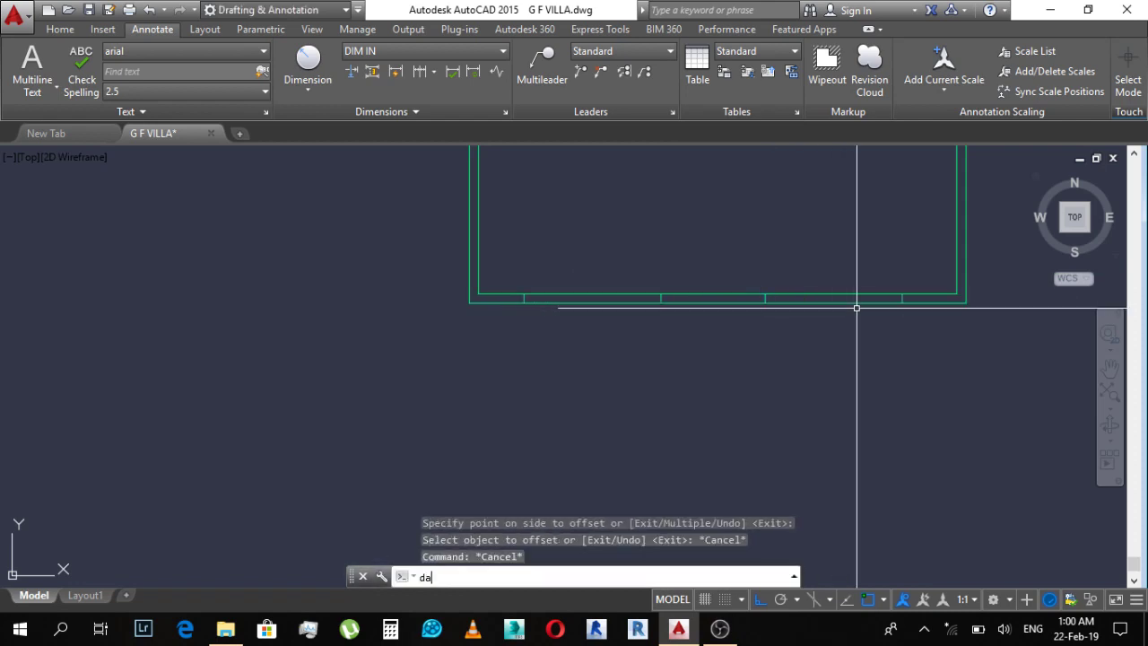
key(Return)
scroll(856, 308, up, 4)
mouse_move(897, 243)
middle_down()
mouse_move(755, 268)
mouse_move(710, 315)
middle_up()
click(736, 315)
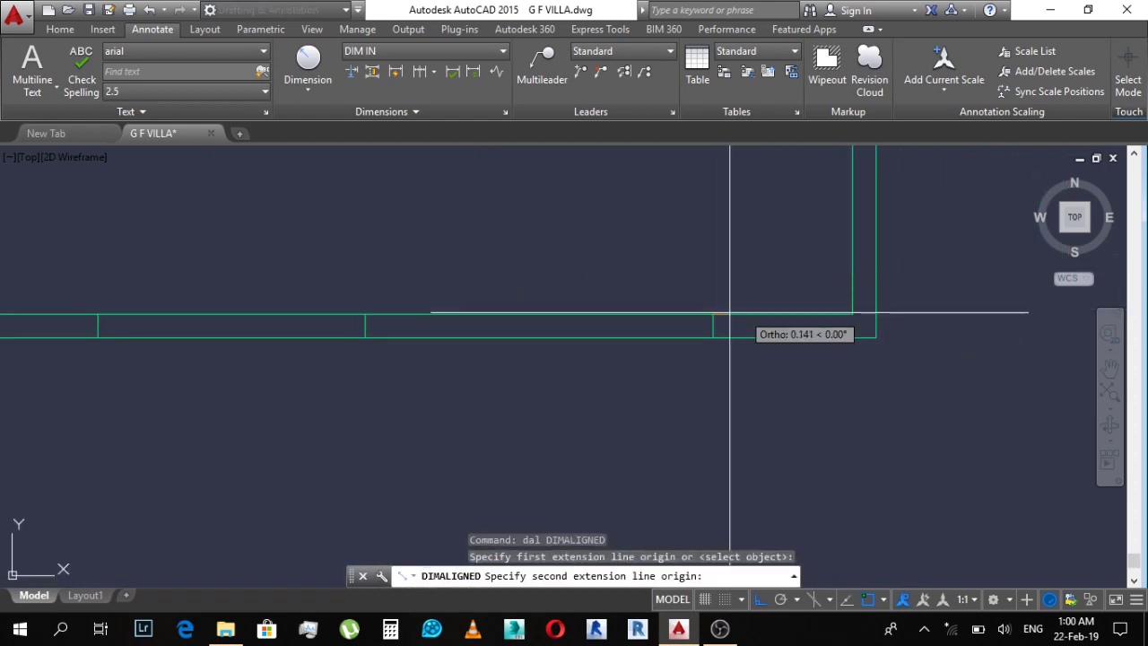
click(847, 313)
key(Escape)
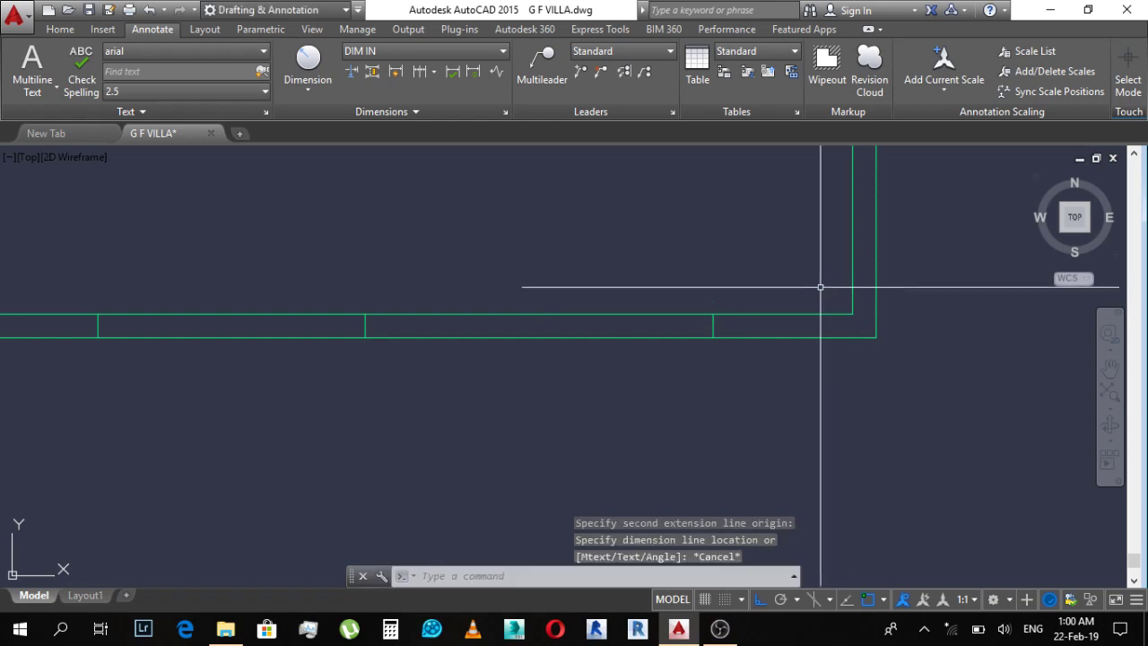
scroll(805, 328, down, 5)
key(Escape)
scroll(778, 332, up, 5)
key(Escape)
Step: Pan to the original wall's window and start a window selection around it
middle_drag(777, 332, 755, 329)
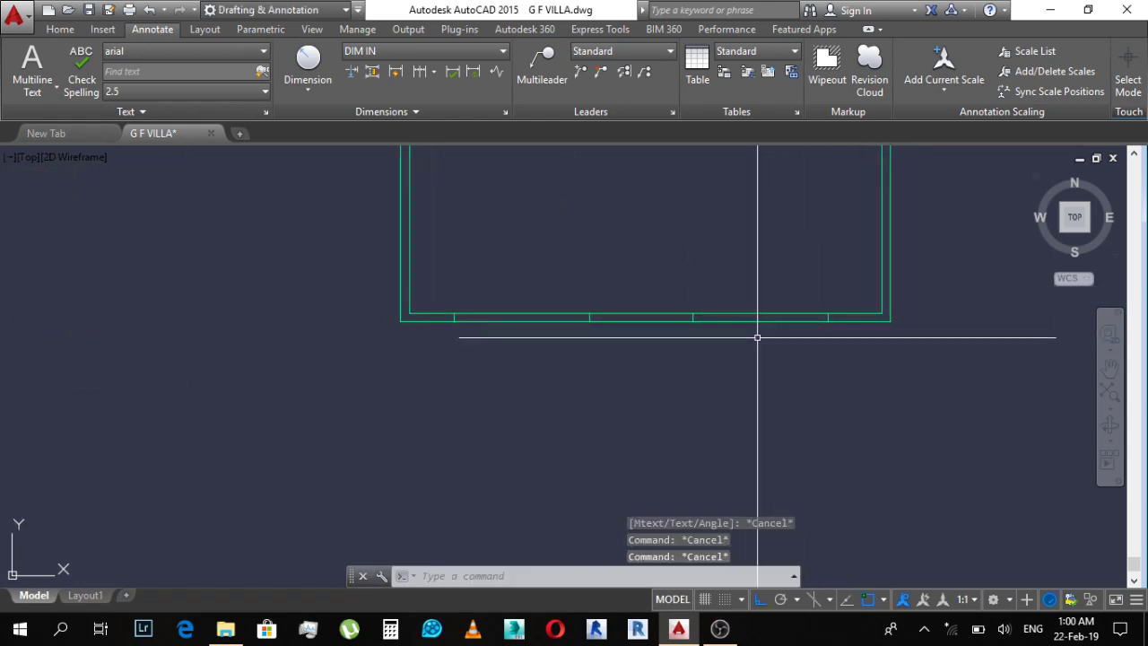
scroll(798, 377, down, 5)
scroll(798, 376, up, 2)
scroll(785, 399, up, 4)
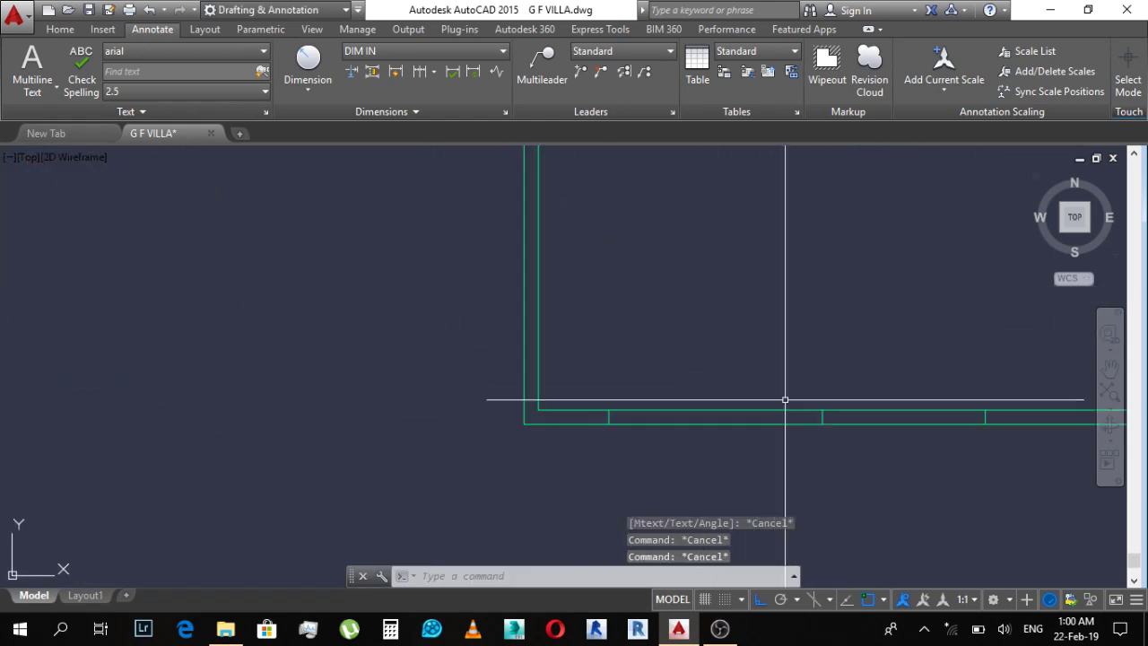
scroll(785, 399, down, 5)
scroll(677, 390, up, 5)
scroll(677, 390, up, 2)
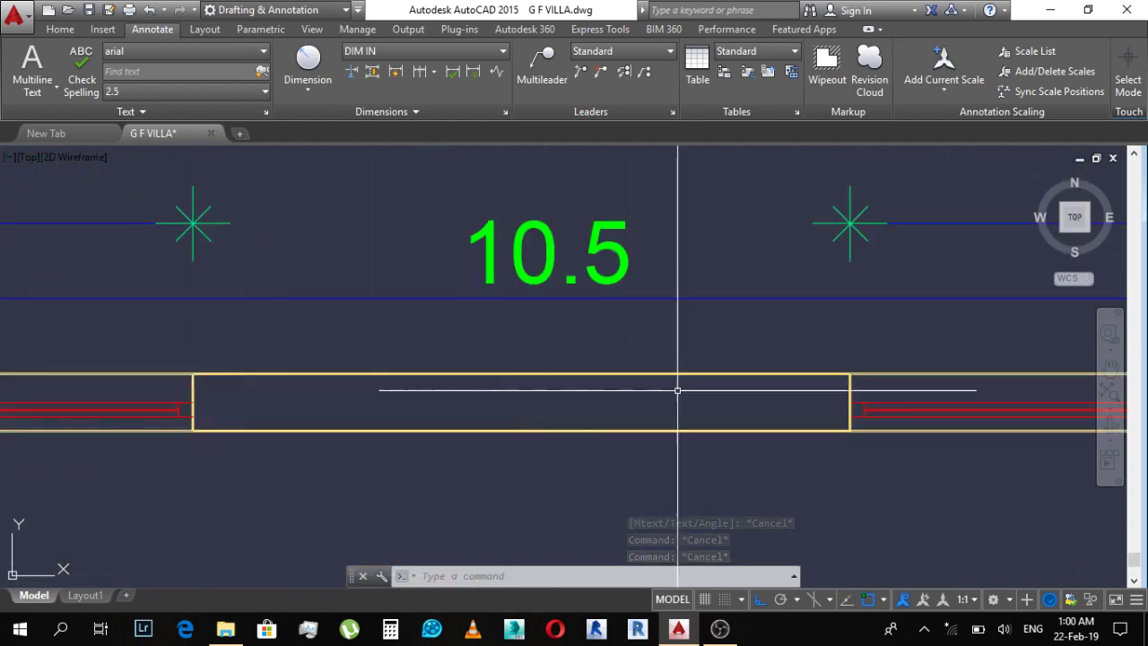
middle_drag(678, 391, 449, 308)
scroll(448, 308, down, 3)
scroll(446, 308, up, 3)
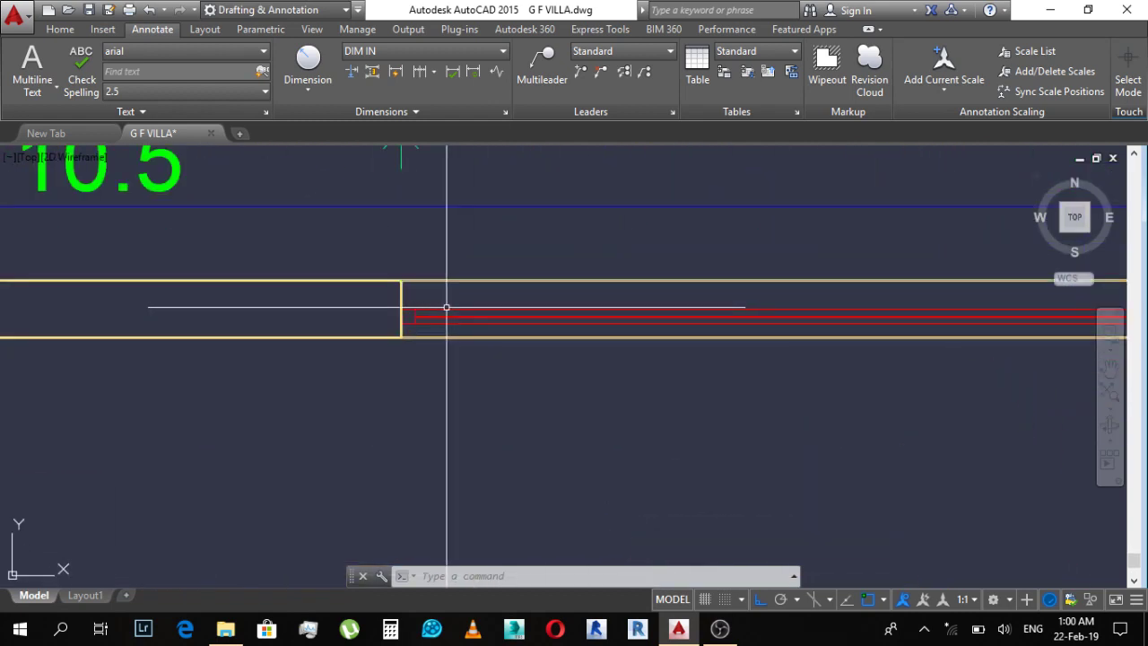
scroll(381, 300, down, 4)
click(389, 309)
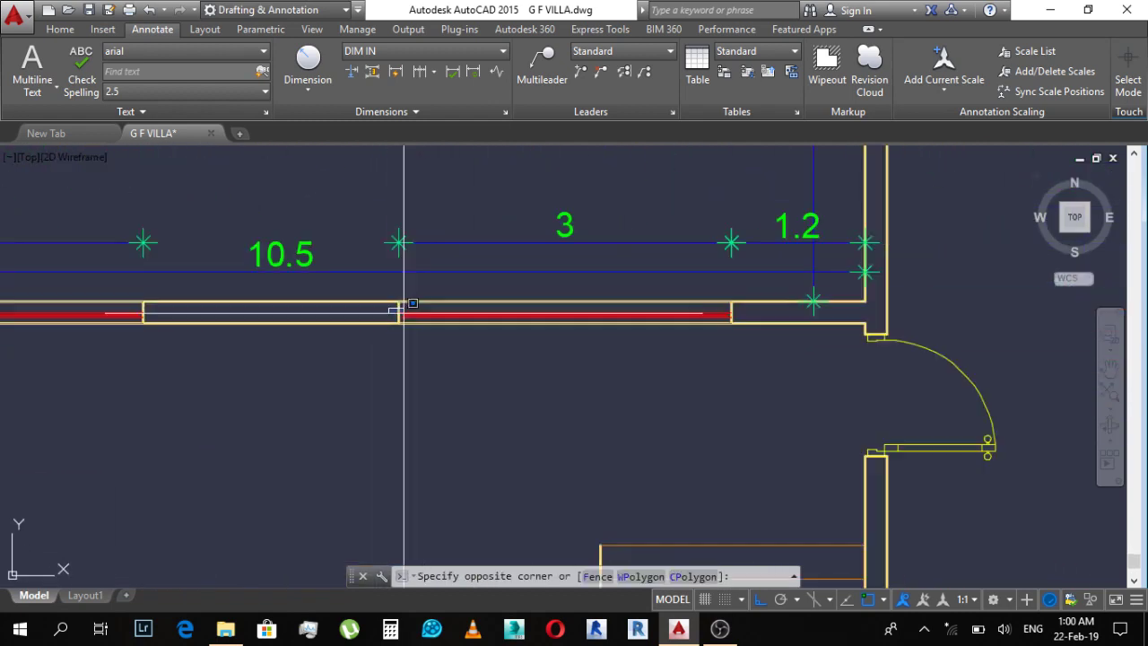
Step: Select the original red window and copy it, using its corner as the base point
click(745, 311)
scroll(705, 311, up, 4)
text(co)
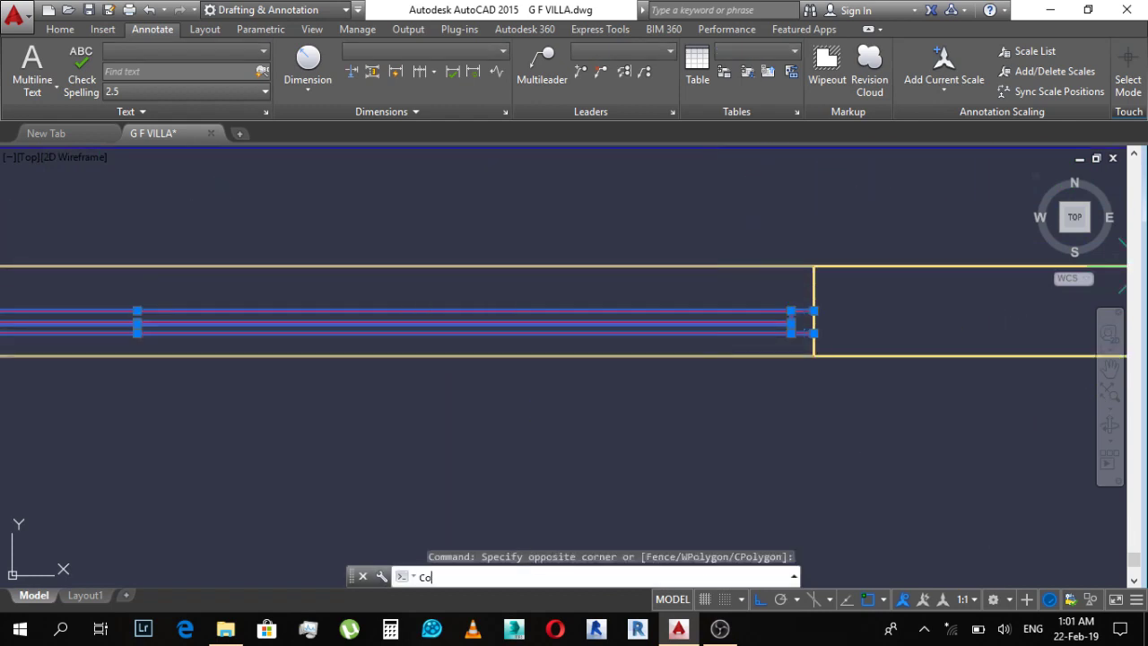
key(Return)
click(805, 356)
Step: Place the window copy into the opening in the new room's bottom wall
scroll(628, 245, down, 5)
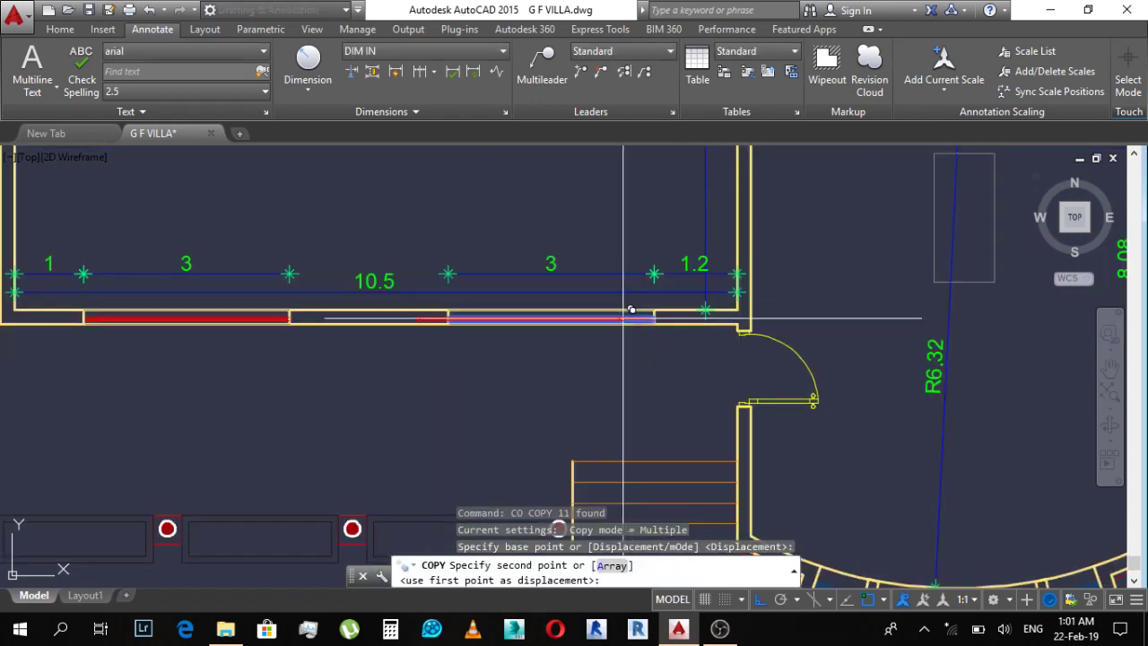
scroll(784, 359, down, 4)
scroll(506, 345, up, 2)
scroll(556, 334, up, 2)
scroll(584, 346, up, 5)
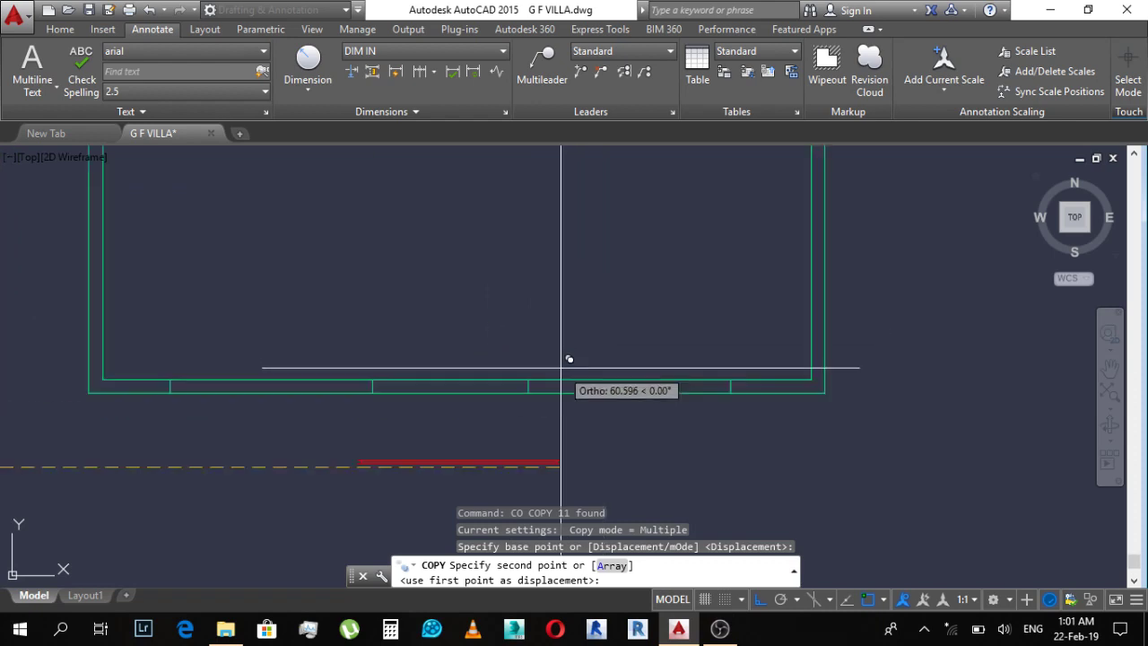
scroll(646, 386, up, 3)
scroll(938, 402, down, 2)
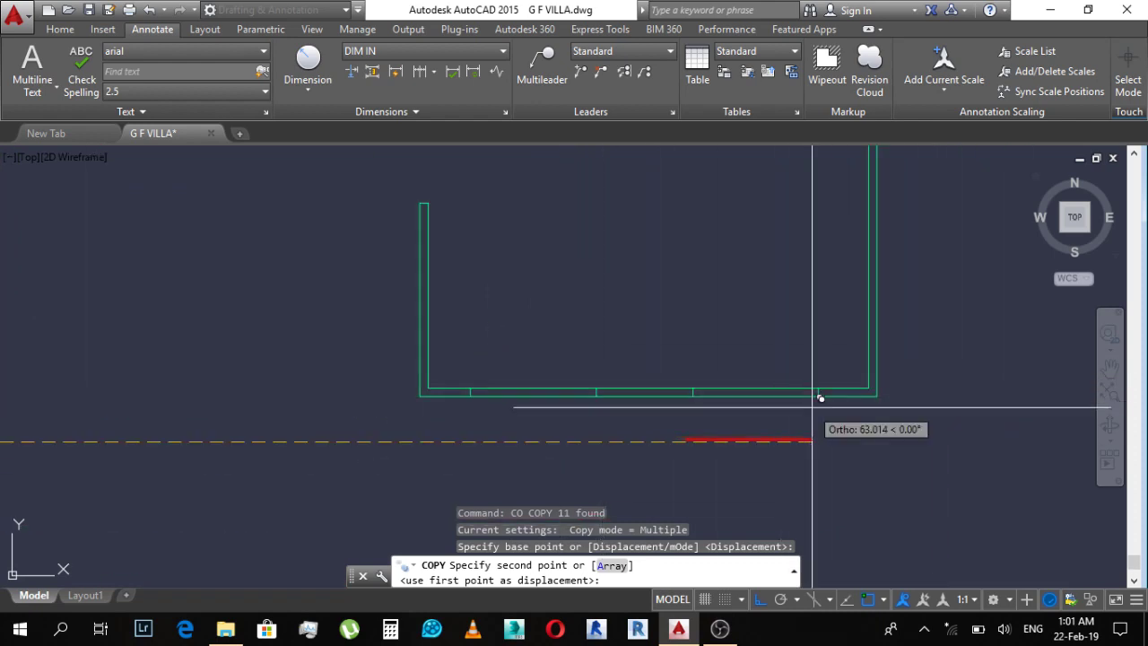
scroll(820, 397, up, 2)
click(825, 377)
scroll(333, 366, up, 2)
scroll(492, 333, down, 3)
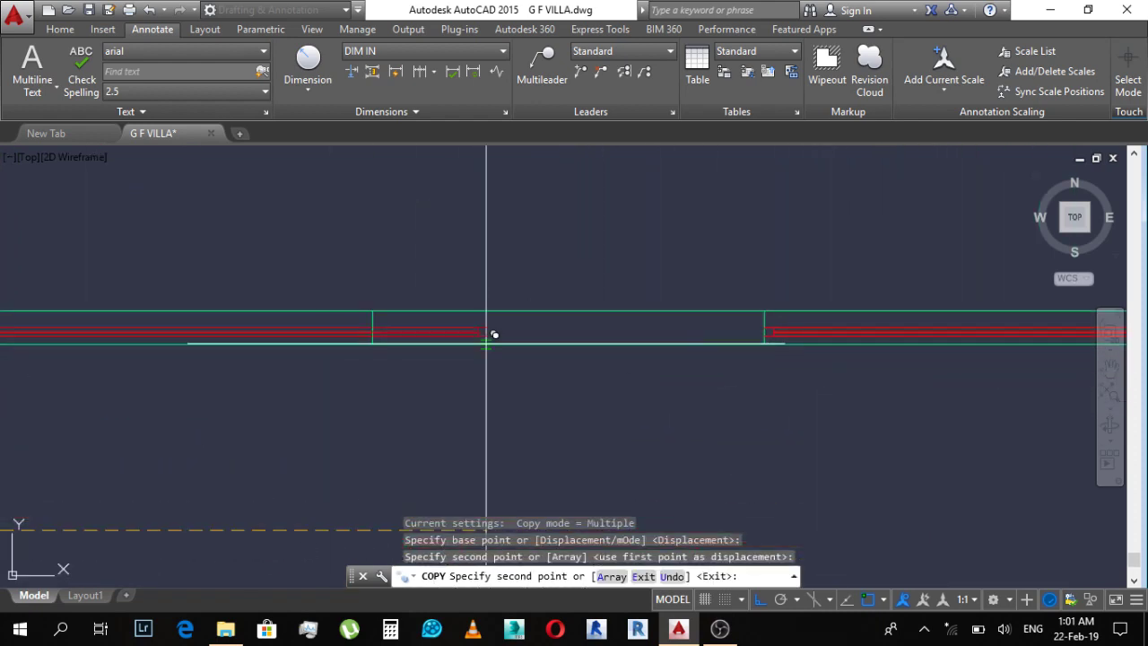
scroll(625, 334, up, 1)
key(Escape)
Step: Select the new room's wall outline near its corner
scroll(661, 335, down, 3)
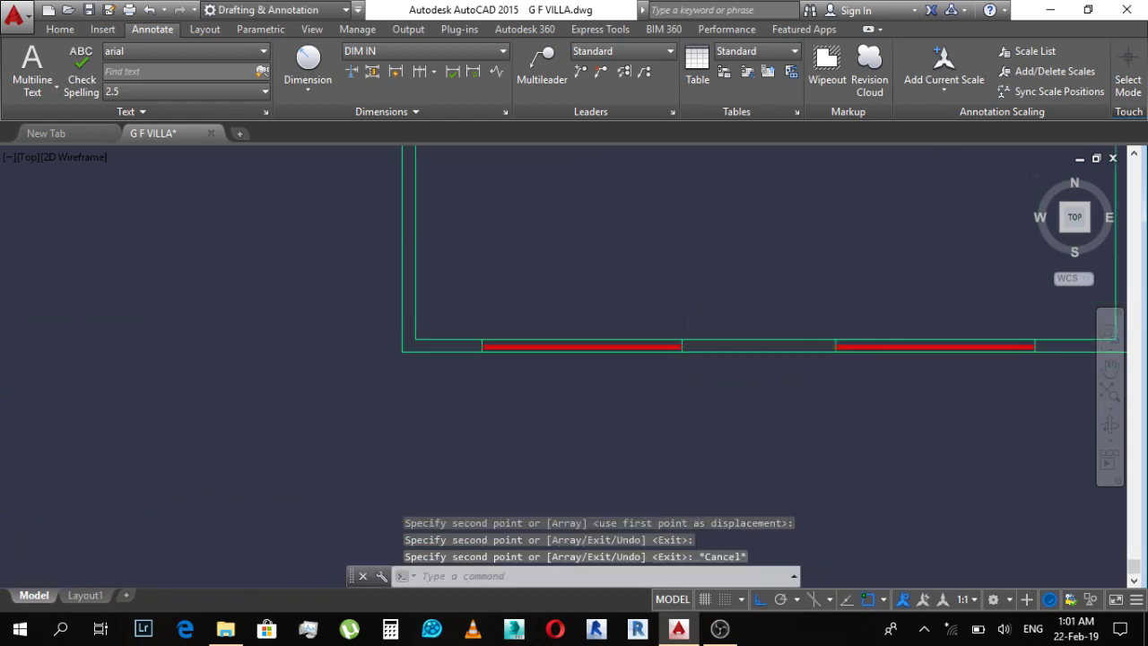
scroll(661, 372, down, 2)
scroll(628, 358, up, 2)
middle_drag(495, 389, 488, 372)
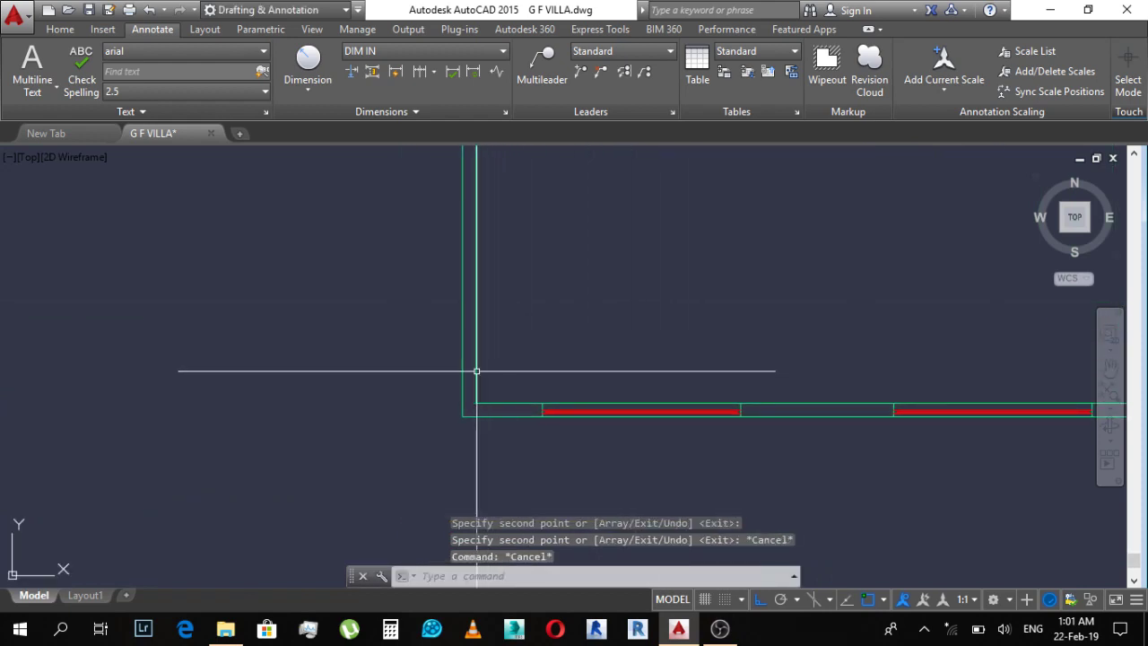
click(487, 369)
scroll(506, 411, down, 5)
scroll(503, 359, up, 5)
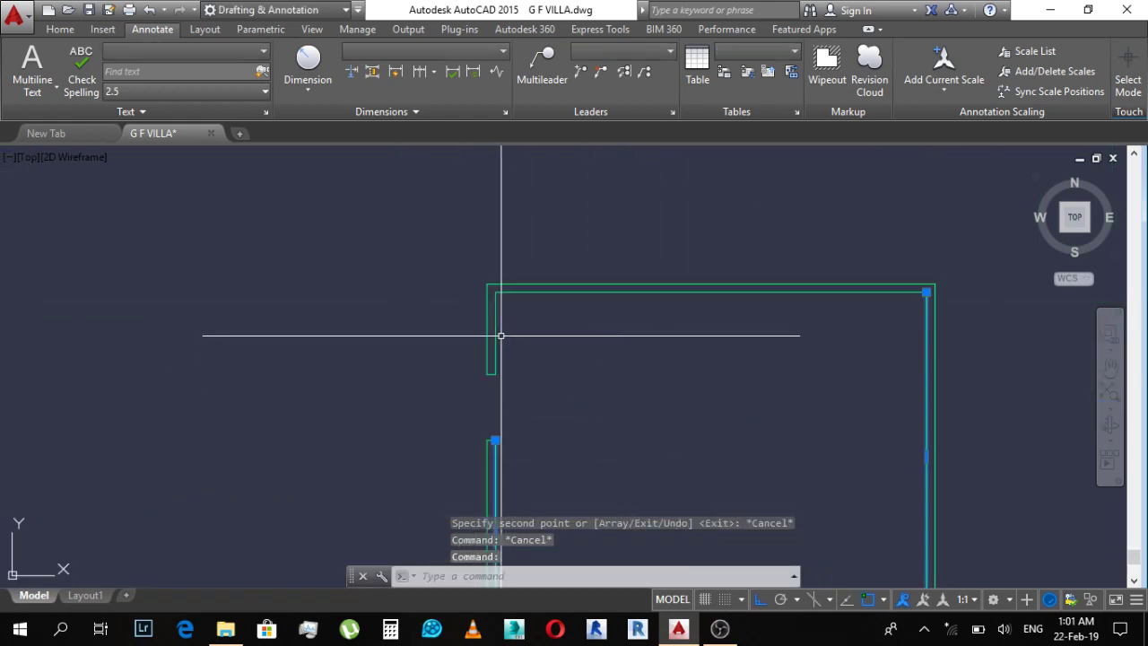
scroll(789, 269, down, 3)
scroll(677, 323, up, 2)
scroll(673, 337, up, 2)
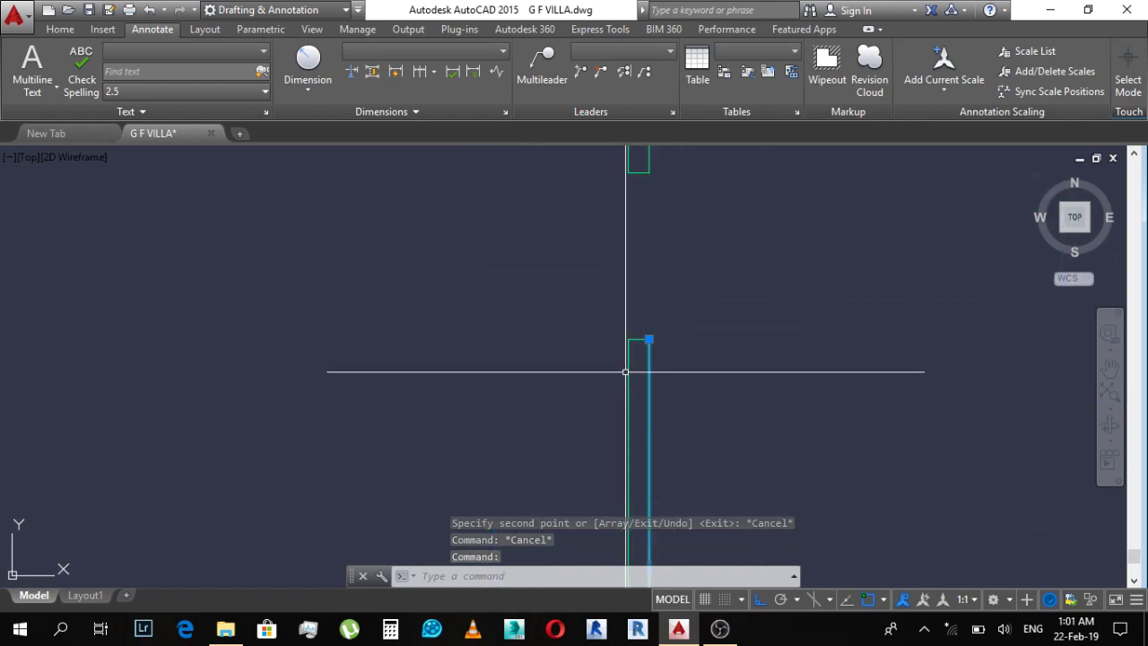
scroll(661, 420, down, 6)
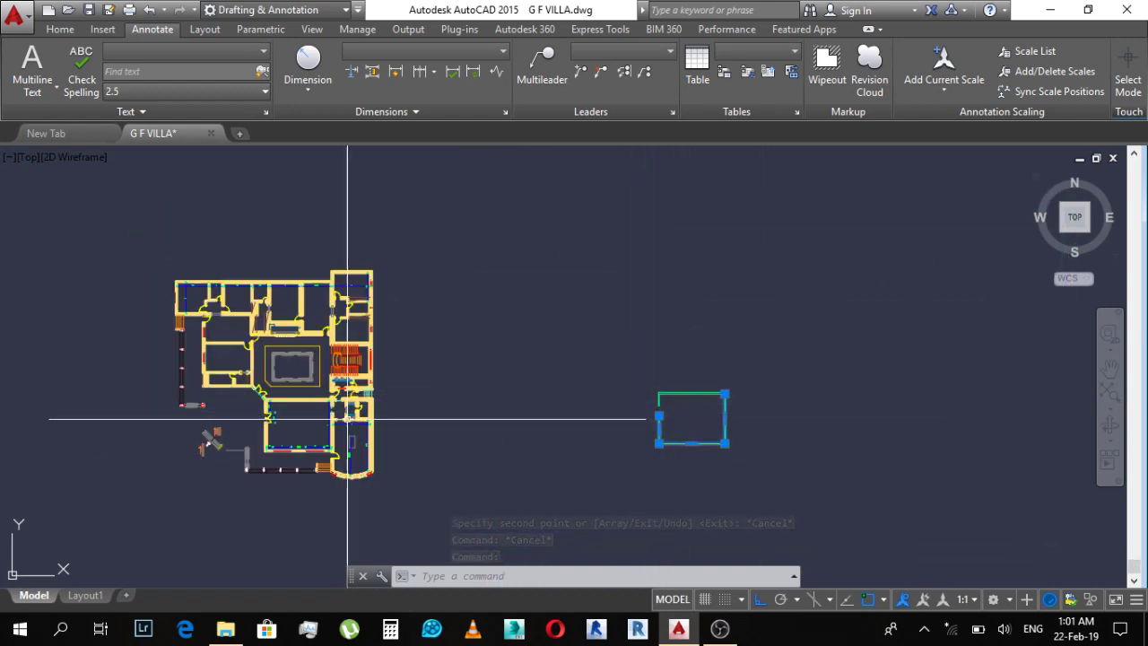
key(Escape)
scroll(359, 395, up, 5)
scroll(488, 382, up, 5)
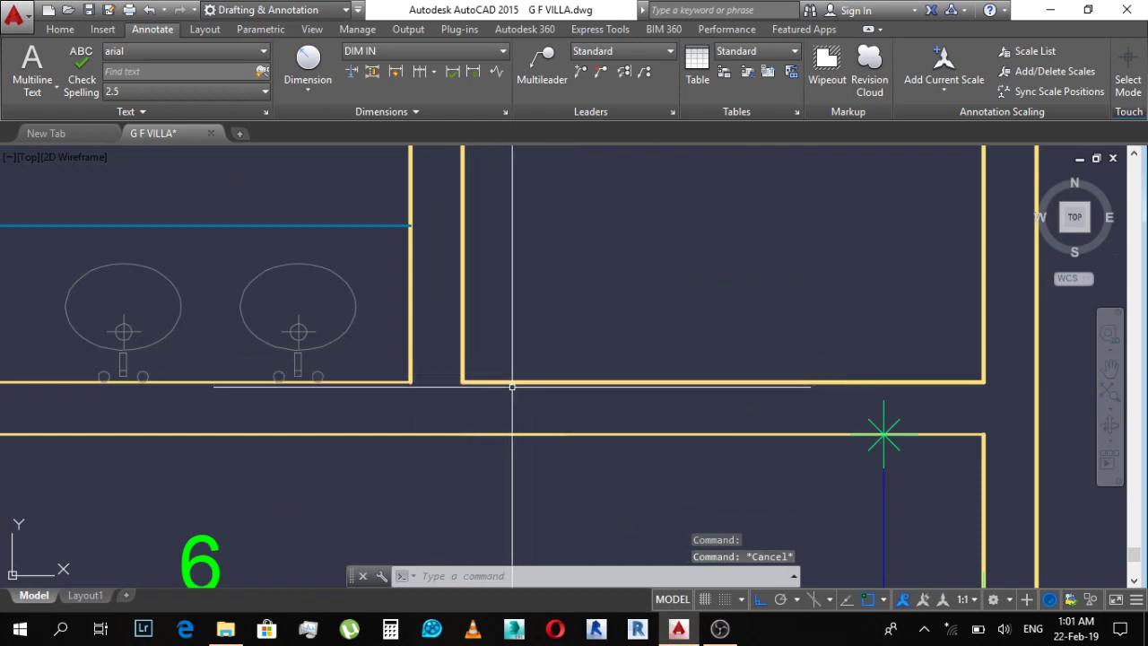
scroll(462, 366, up, 2)
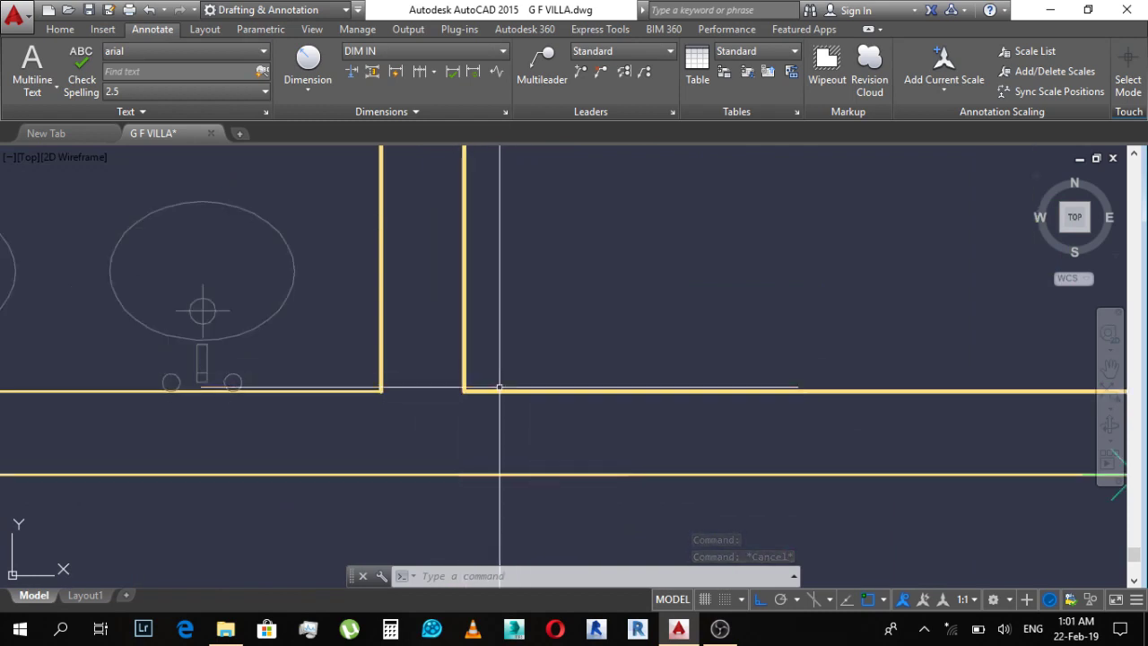
scroll(464, 368, down, 3)
scroll(781, 367, down, 5)
scroll(784, 403, up, 5)
scroll(784, 403, down, 5)
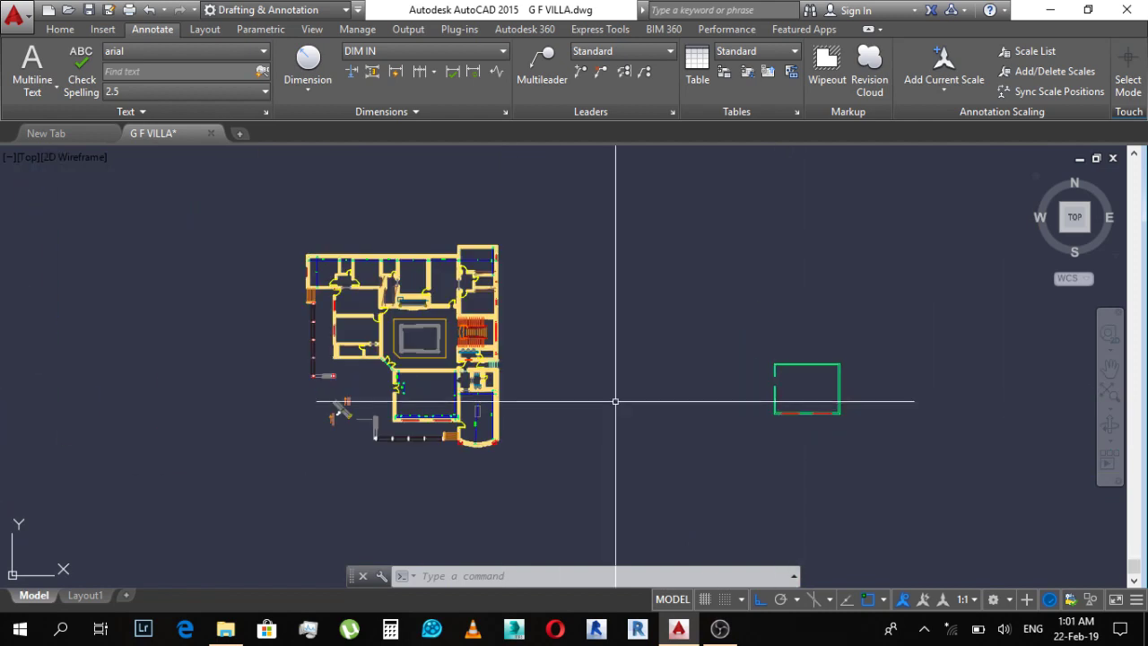
key(Escape)
key(Escape)
scroll(479, 385, up, 5)
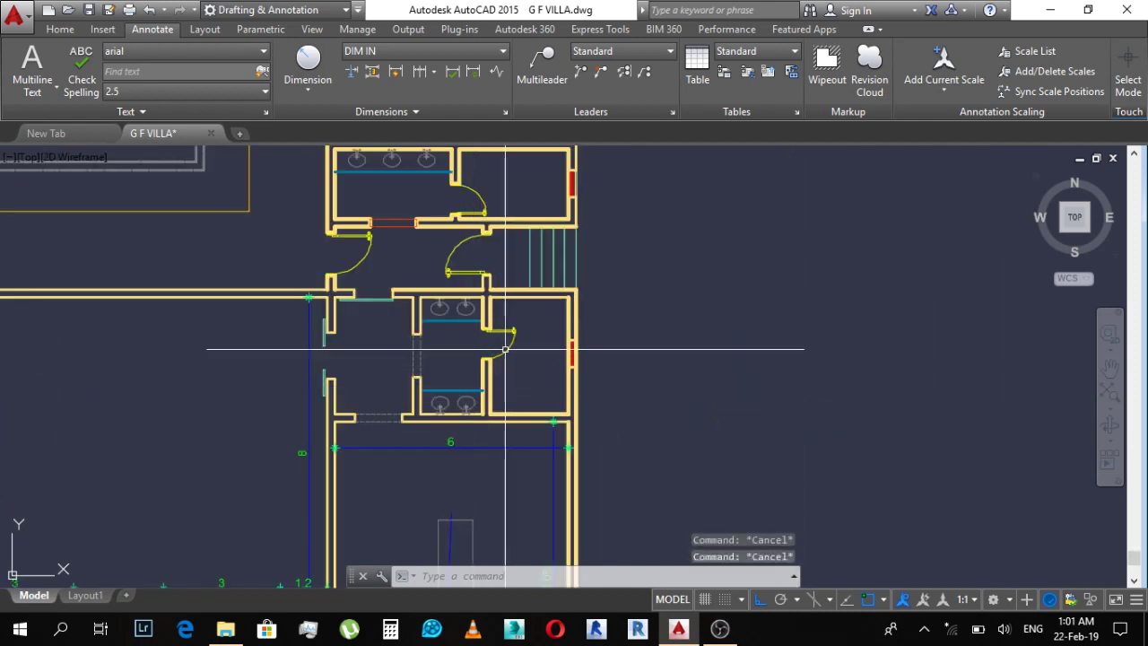
text(ma)
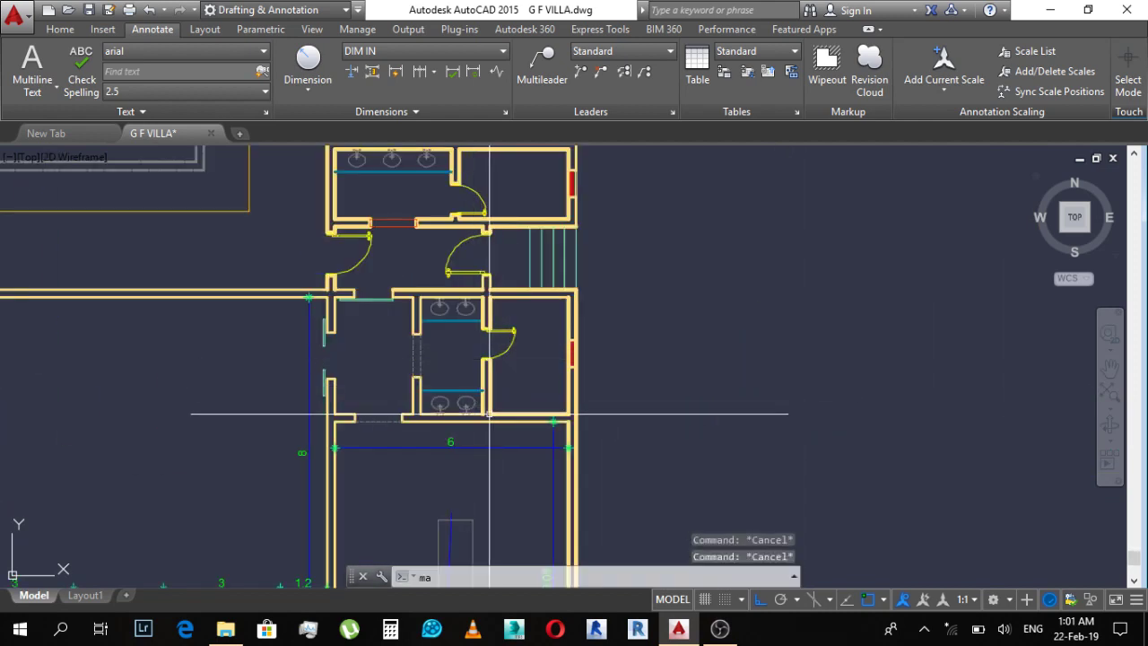
key(Return)
scroll(490, 405, up, 4)
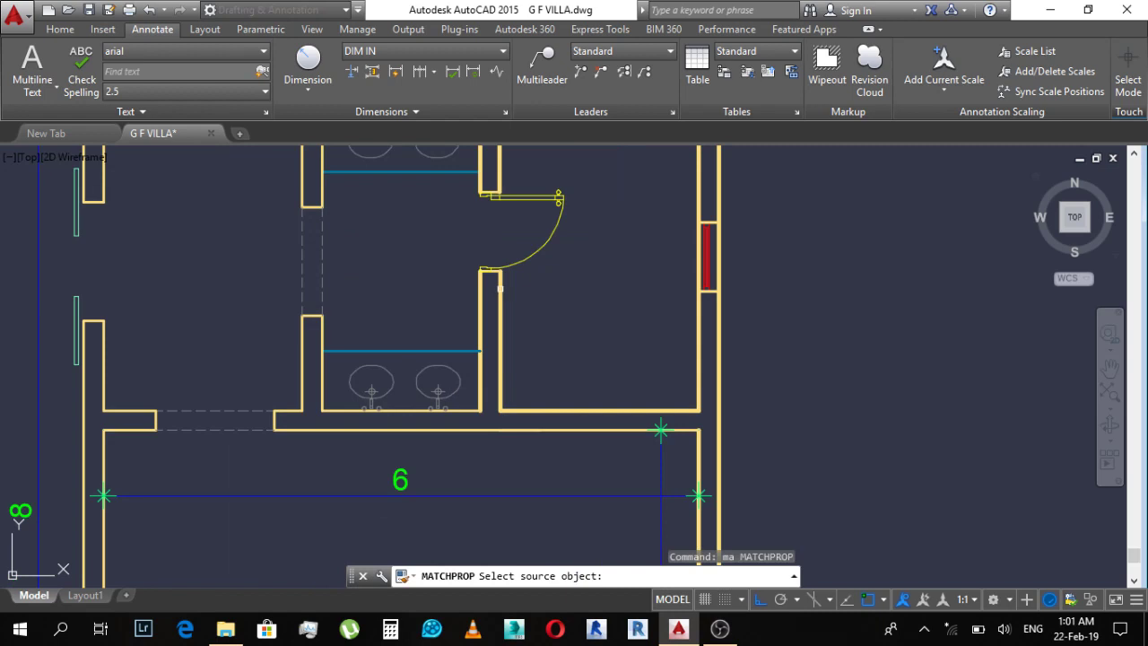
click(499, 288)
scroll(539, 296, down, 5)
scroll(740, 262, up, 2)
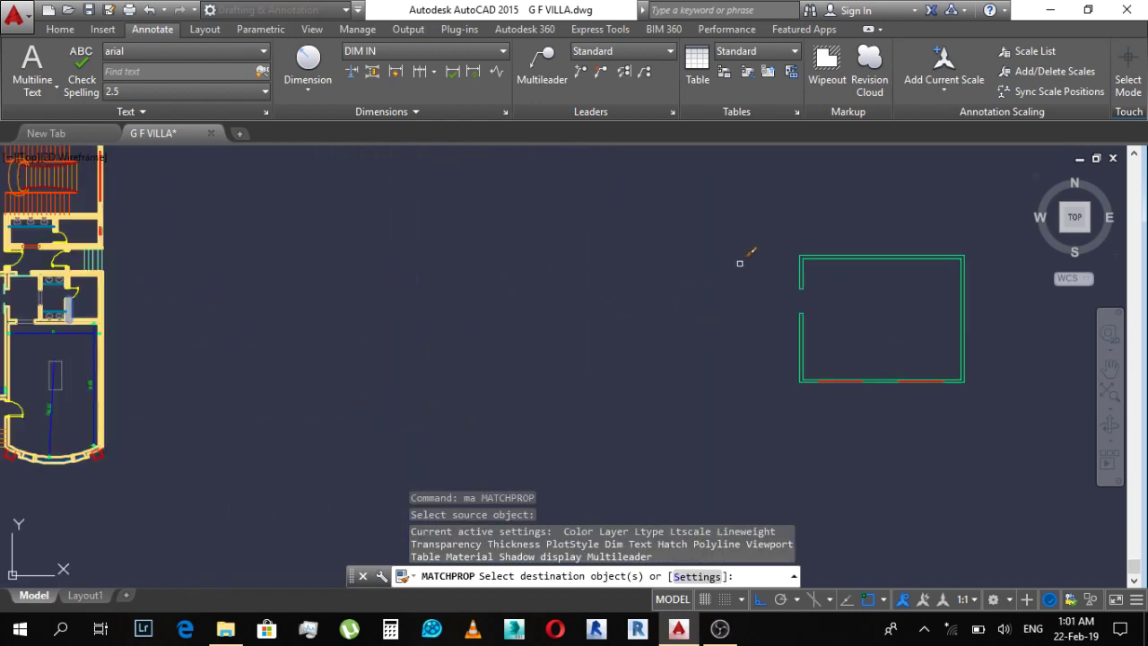
scroll(740, 263, up, 2)
click(802, 264)
click(888, 310)
scroll(793, 254, down, 1)
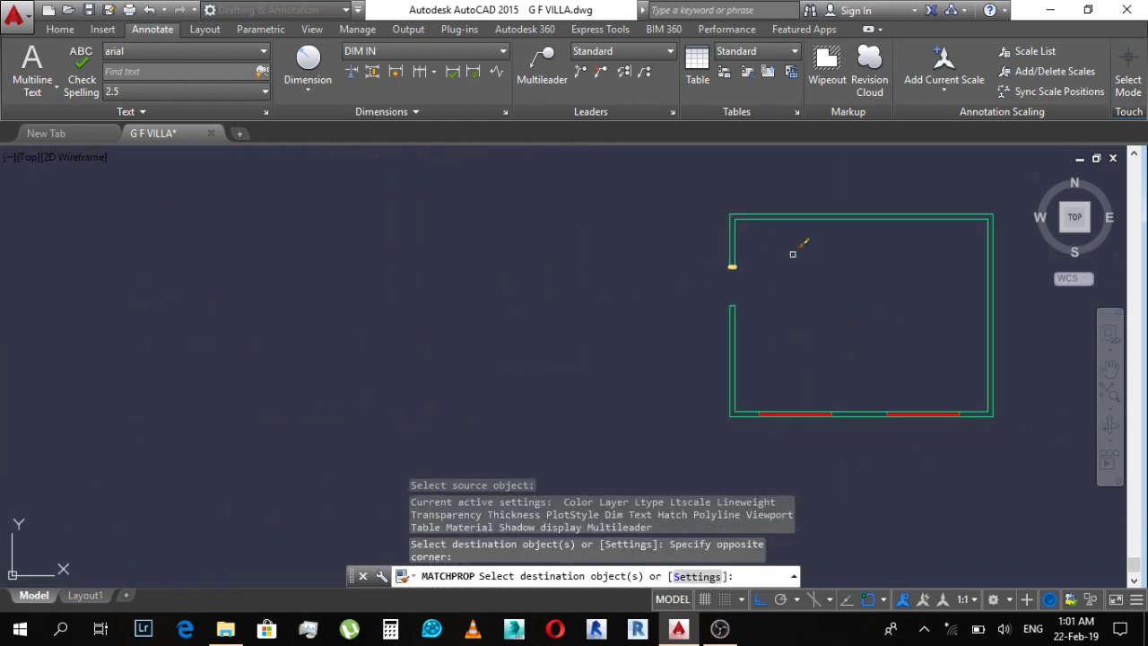
click(793, 253)
click(703, 250)
scroll(779, 329, up, 2)
click(744, 269)
click(679, 328)
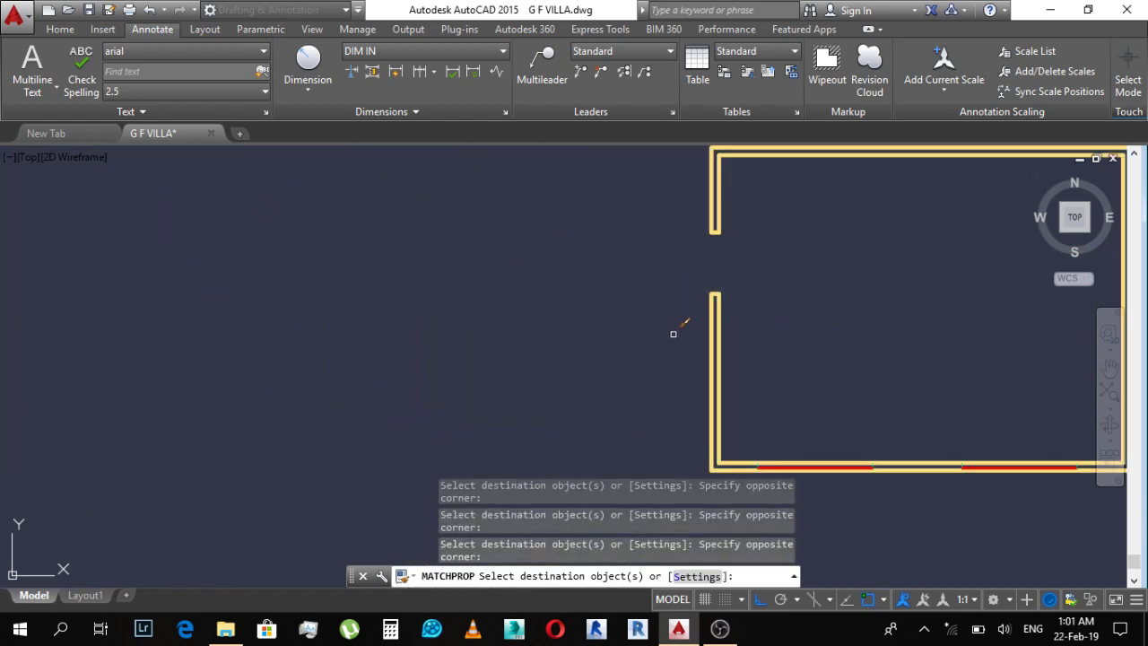
middle_drag(792, 413, 664, 272)
scroll(741, 324, up, 4)
click(713, 278)
click(769, 359)
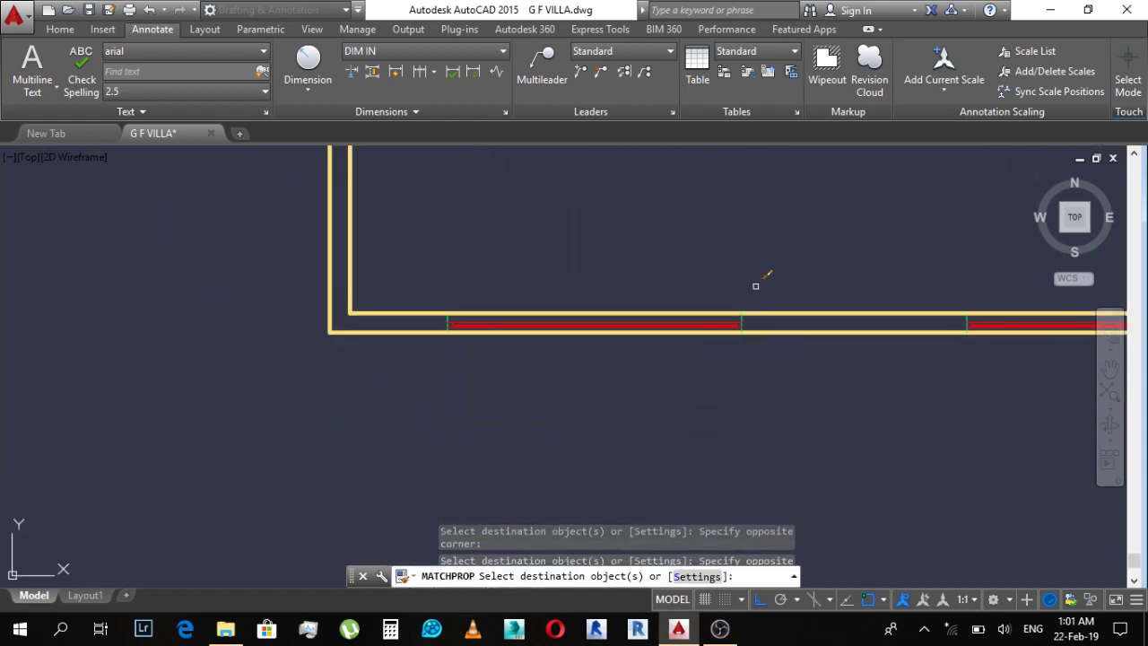
scroll(754, 296, up, 3)
scroll(748, 305, up, 1)
click(746, 291)
click(738, 285)
scroll(681, 270, down, 4)
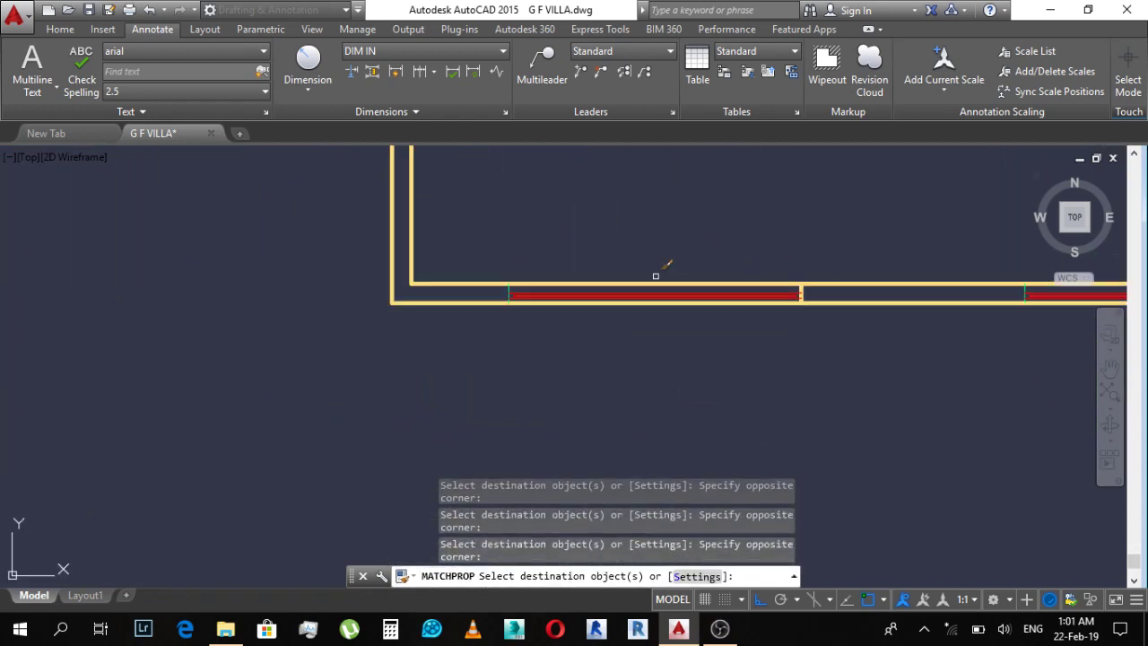
scroll(480, 268, up, 4)
scroll(517, 256, down, 5)
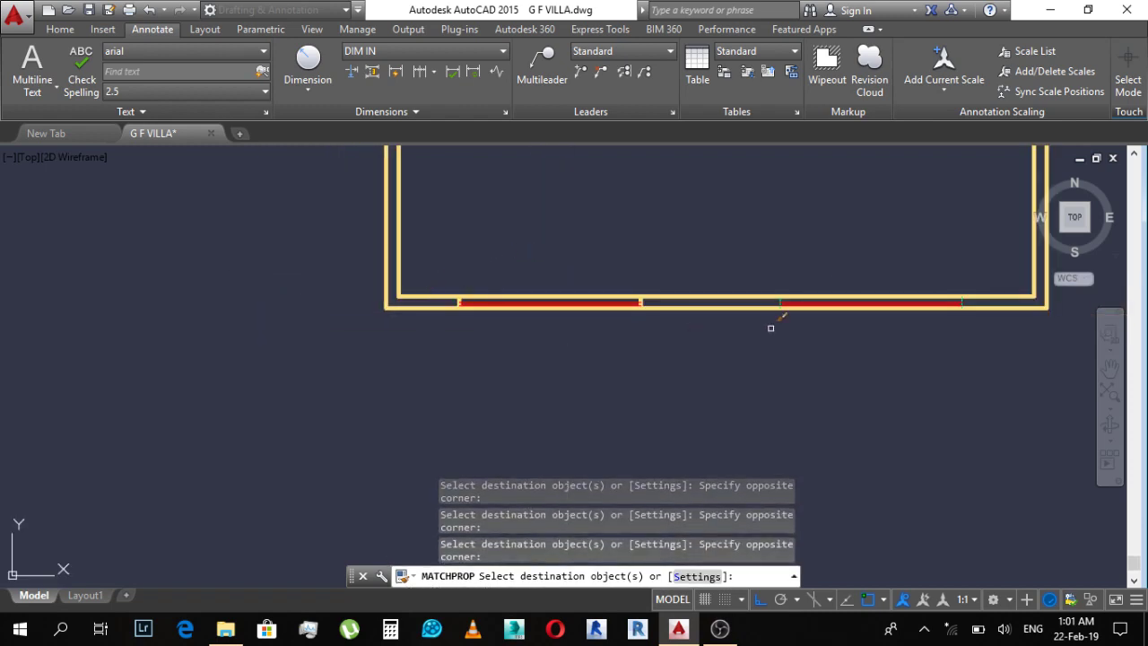
scroll(774, 325, up, 5)
mouse_move(869, 239)
middle_down()
mouse_move(916, 228)
mouse_move(611, 224)
middle_up()
scroll(834, 203, up, 2)
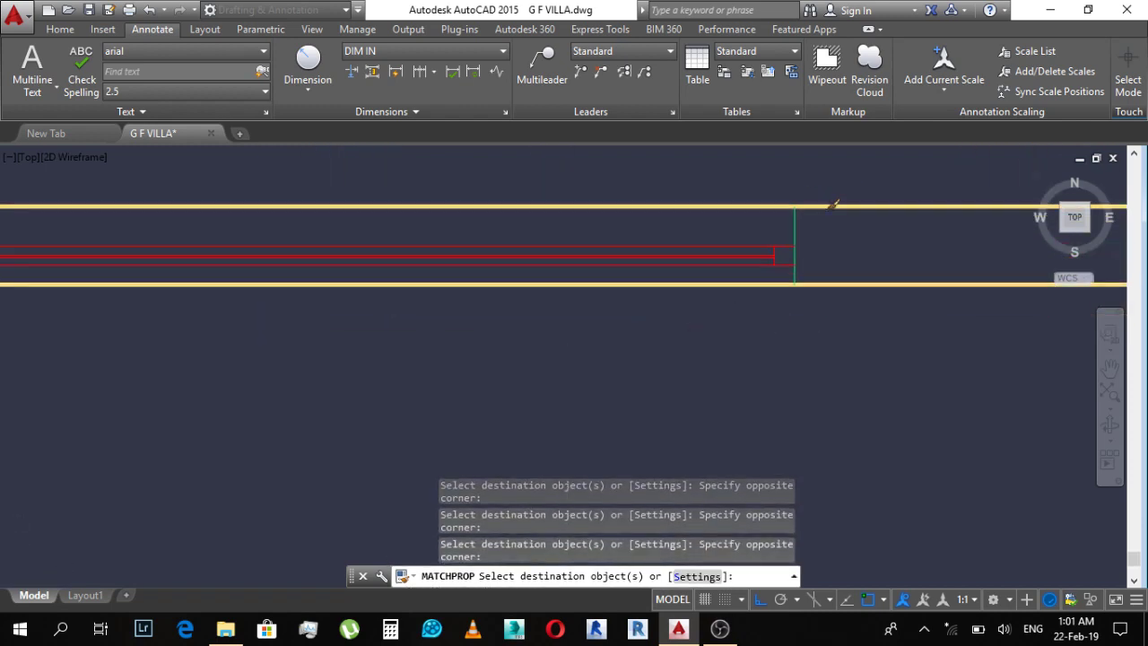
scroll(736, 224, down, 4)
scroll(628, 224, up, 3)
scroll(551, 249, up, 2)
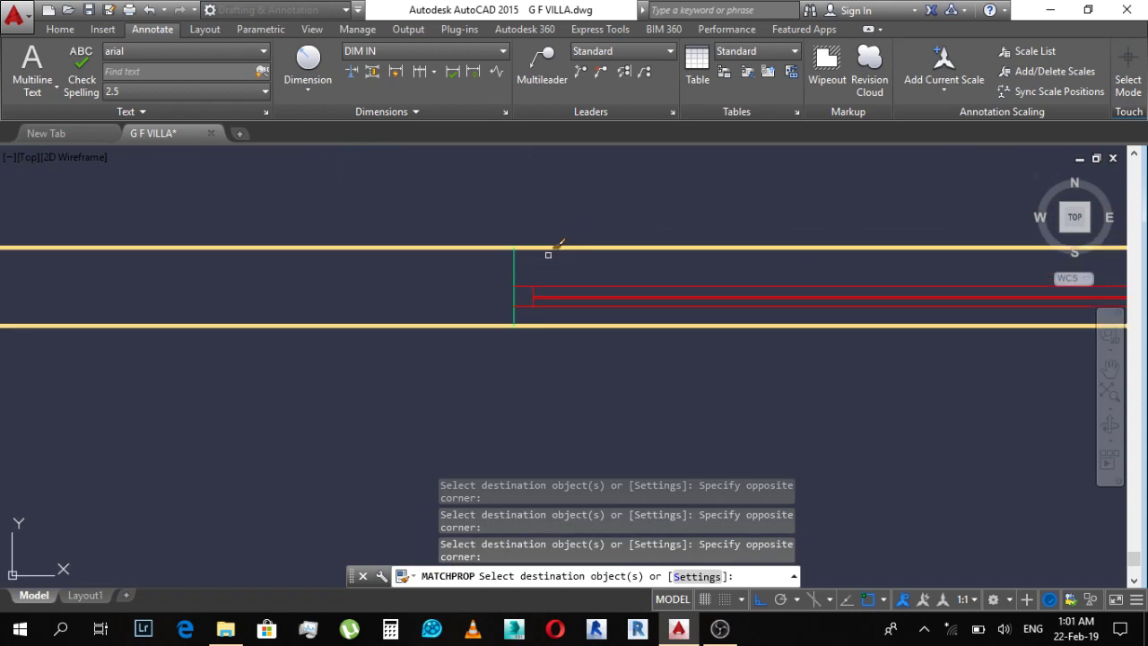
scroll(618, 314, down, 5)
scroll(619, 309, up, 4)
key(Escape)
key(Escape)
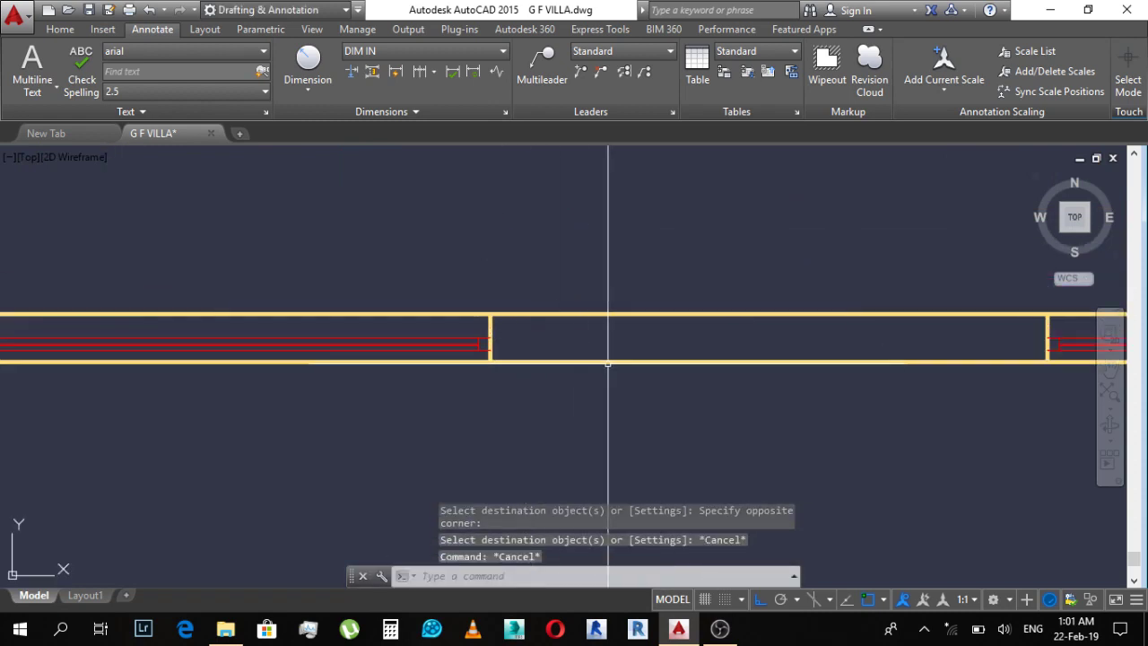
scroll(609, 363, down, 3)
scroll(607, 361, up, 3)
scroll(608, 362, down, 2)
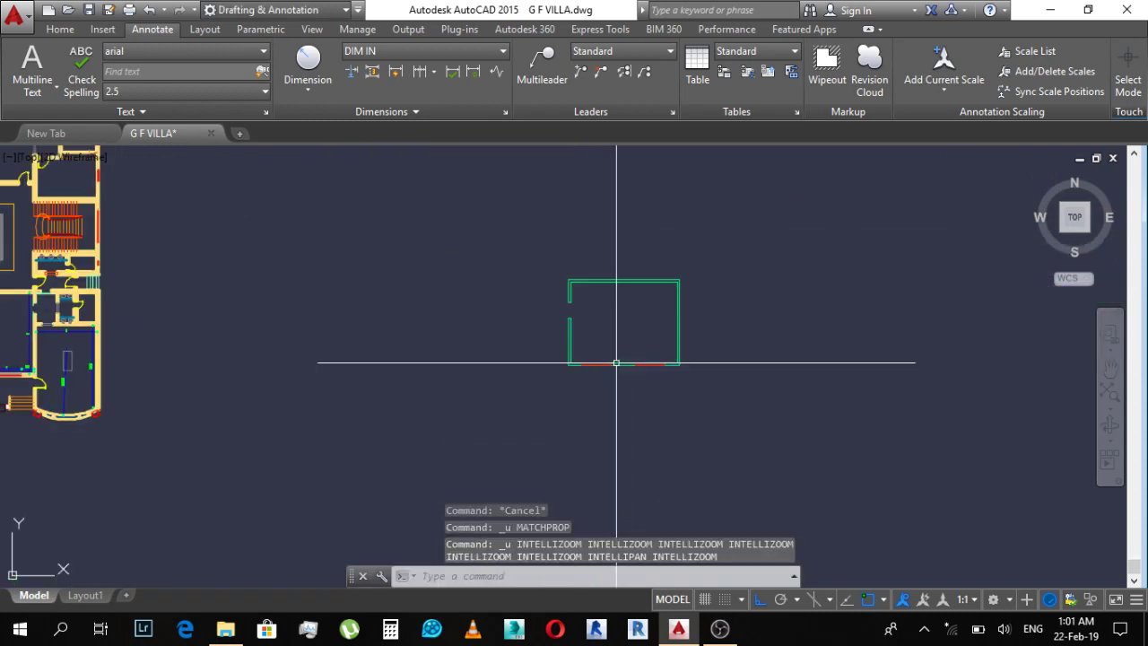
scroll(625, 339, up, 2)
key(Escape)
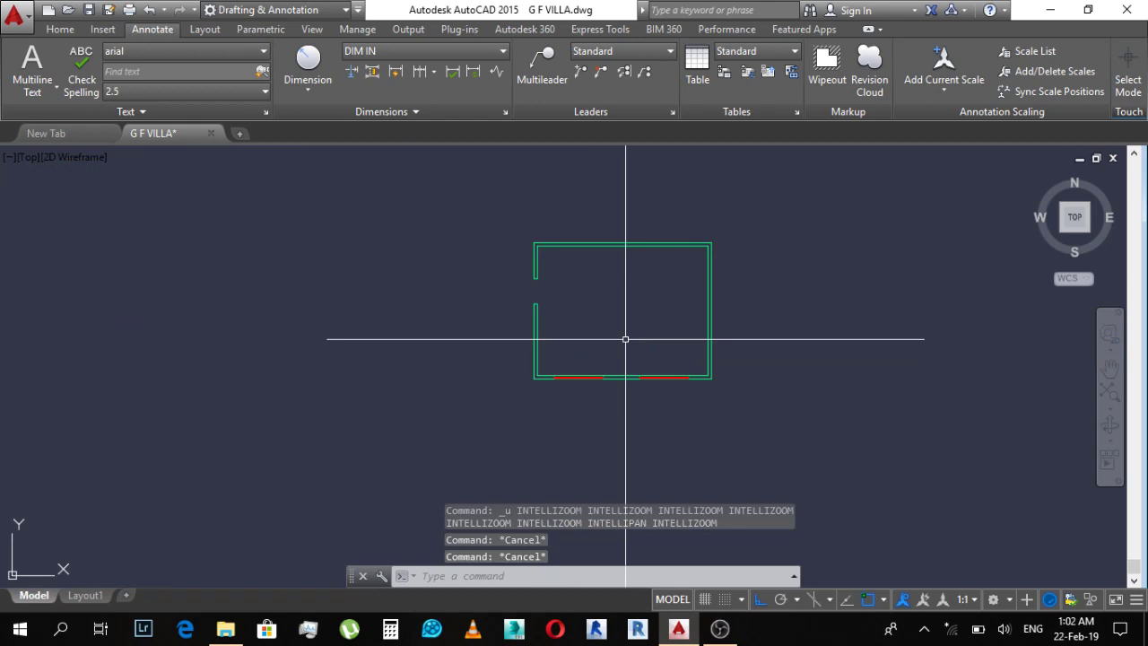
text(p)
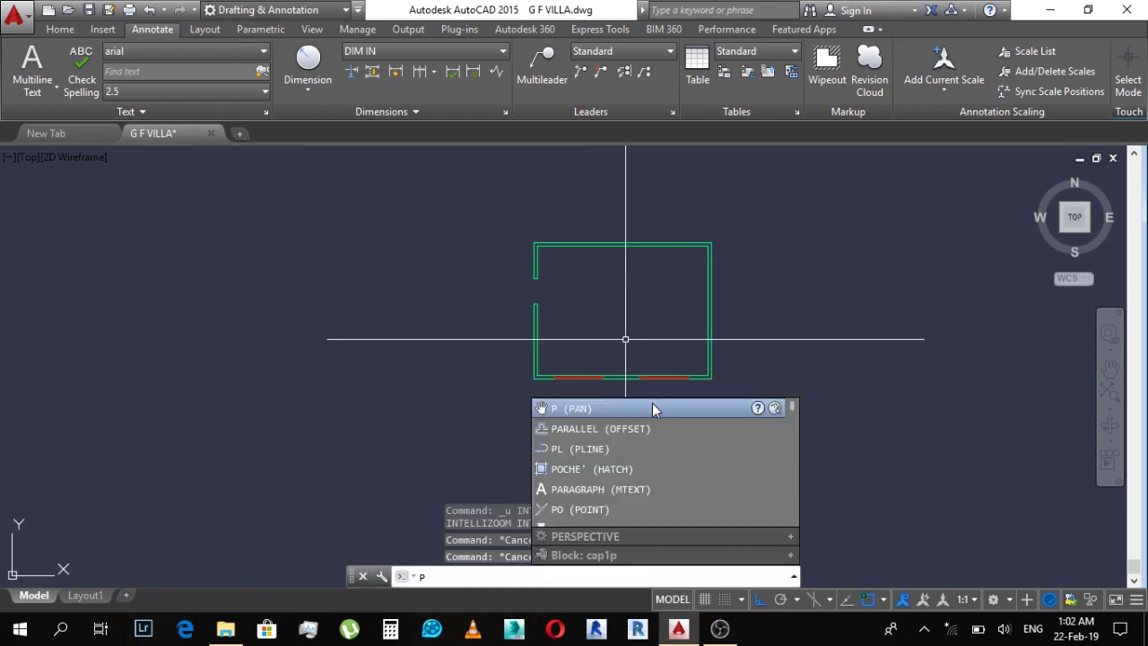
key(Escape)
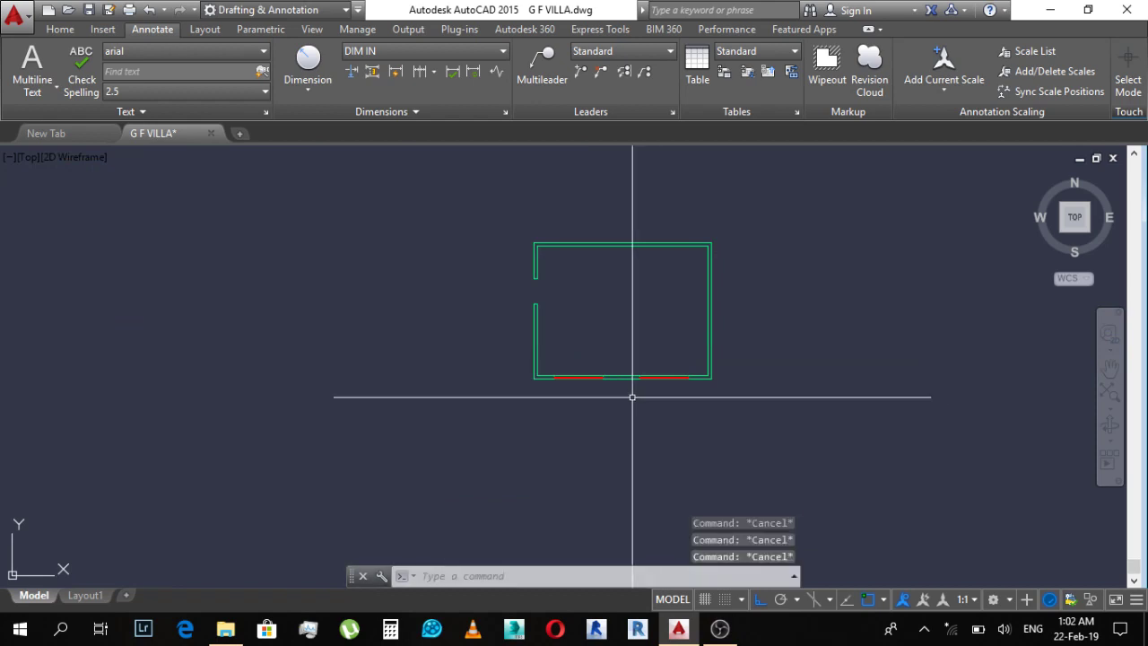
text(p)
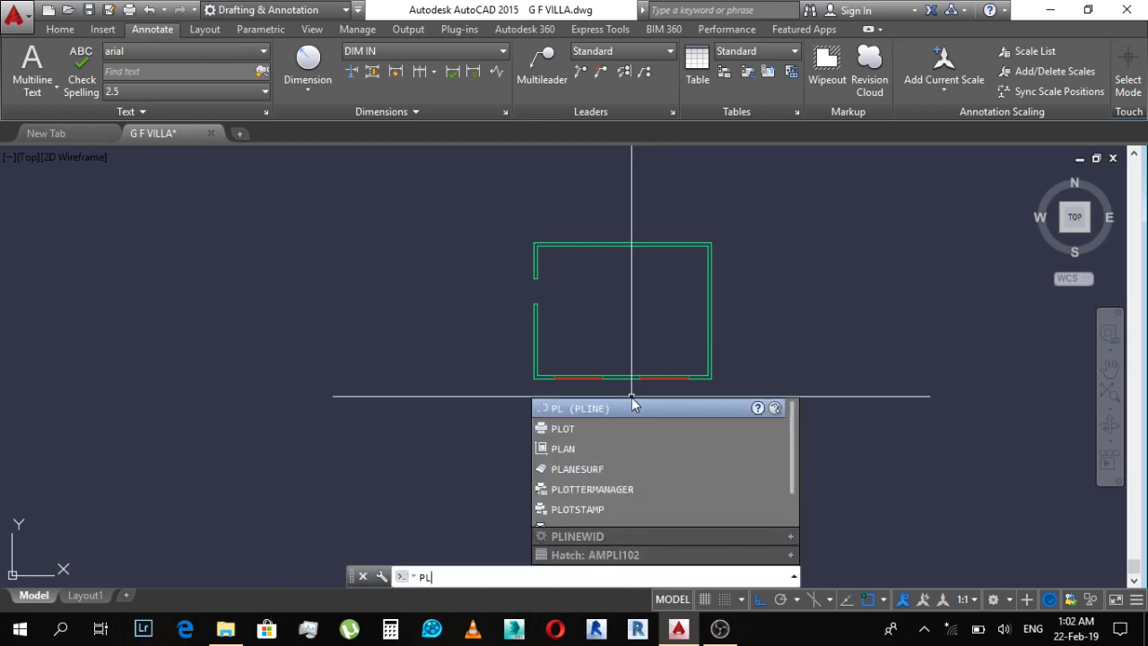
key(Escape)
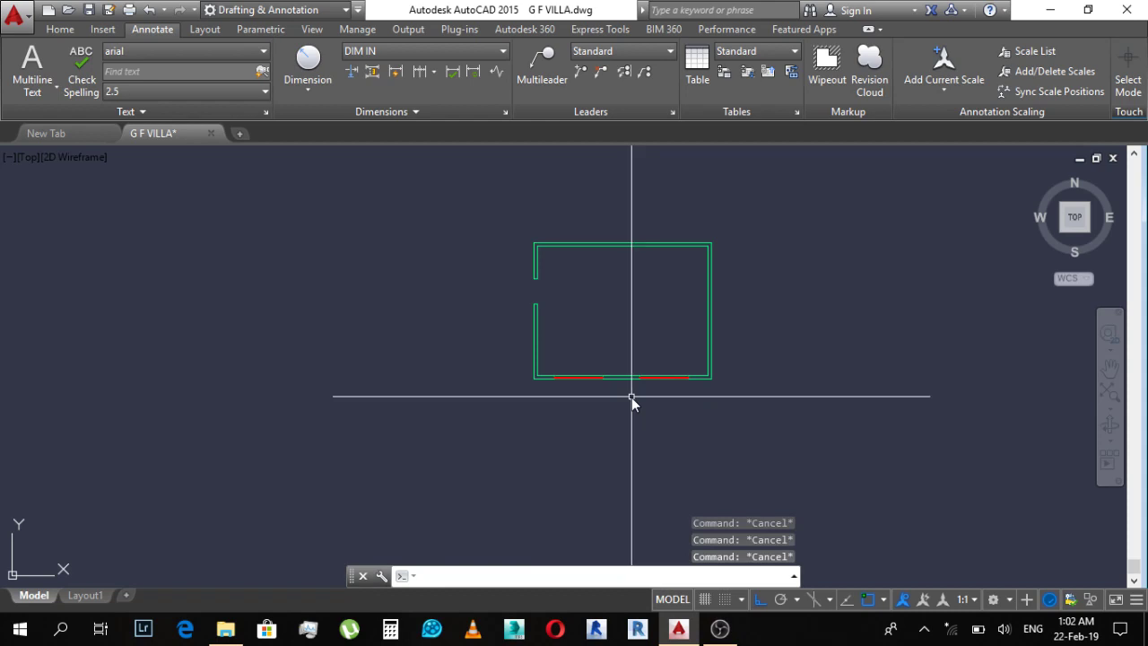
text(pol)
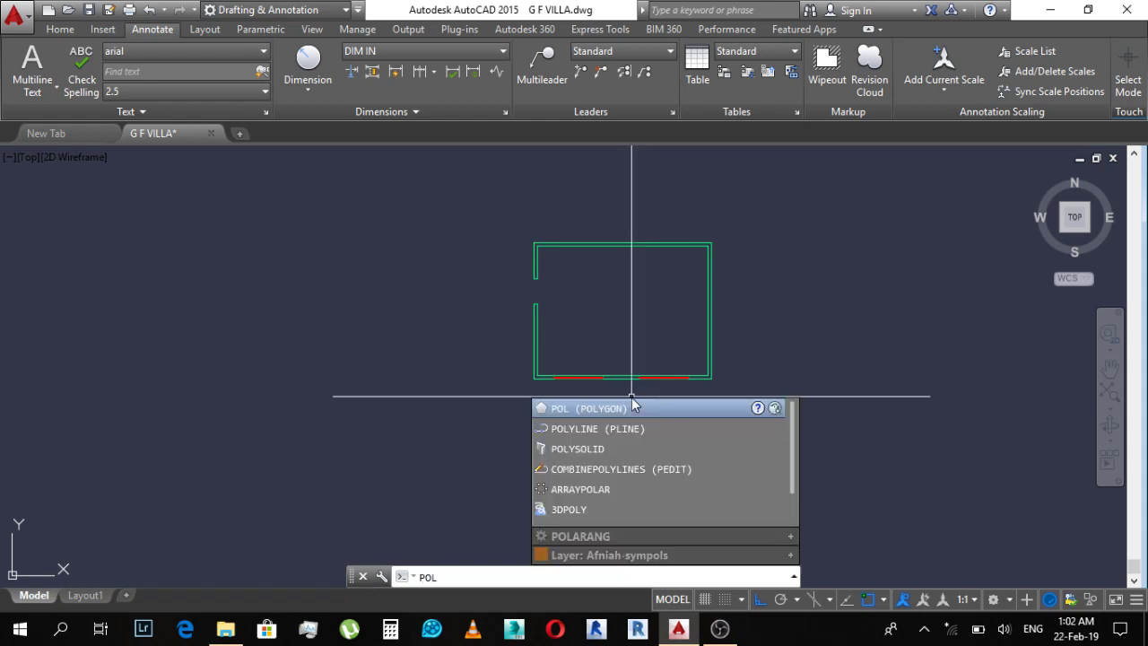
key(BackSpace)
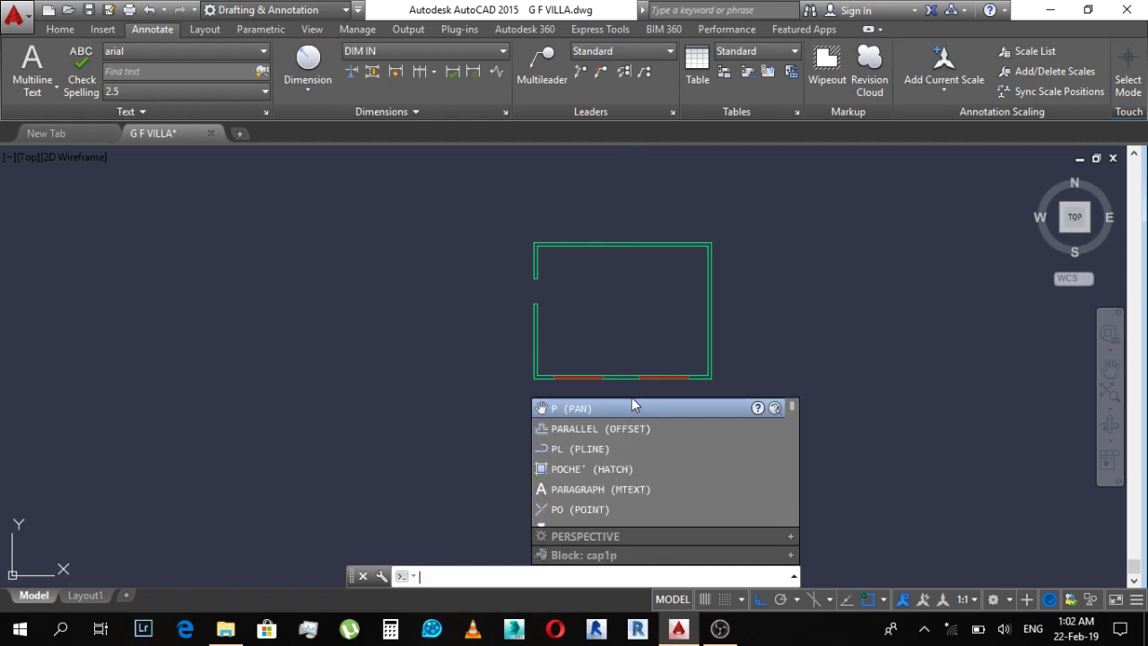
key(Escape)
scroll(580, 378, up, 2)
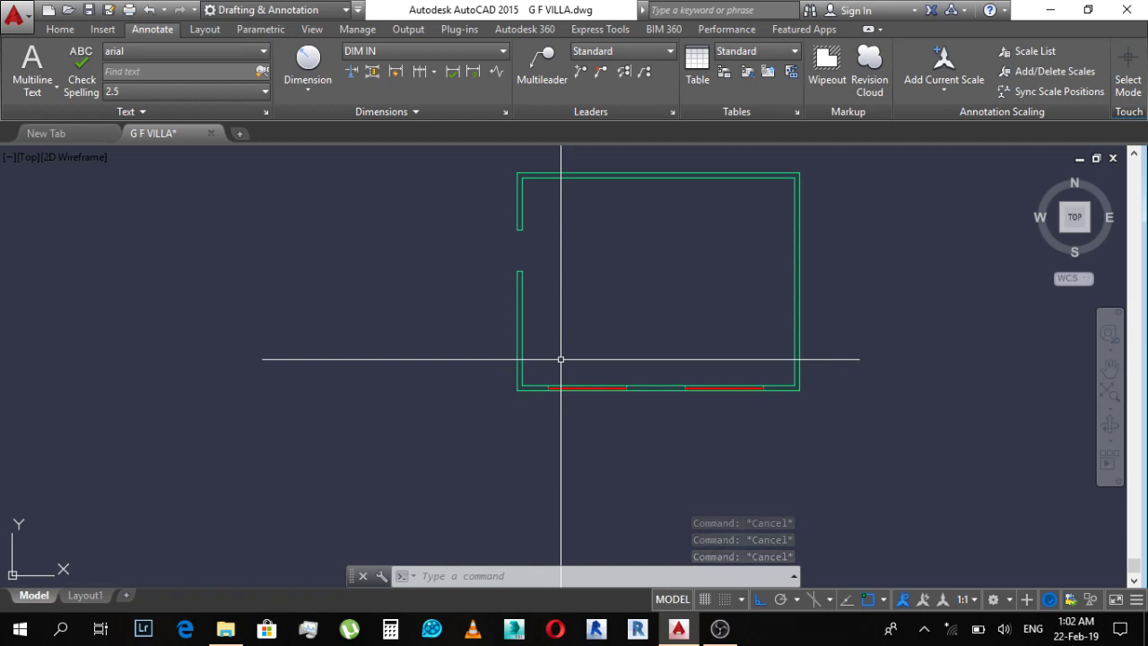
text(p)
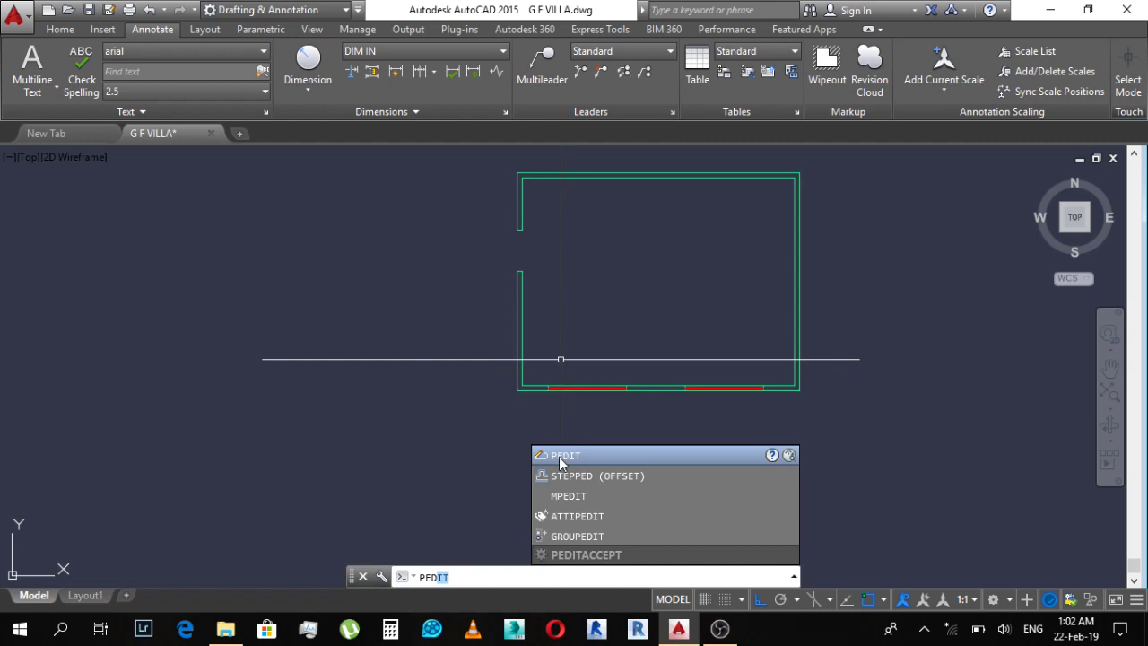
click(575, 454)
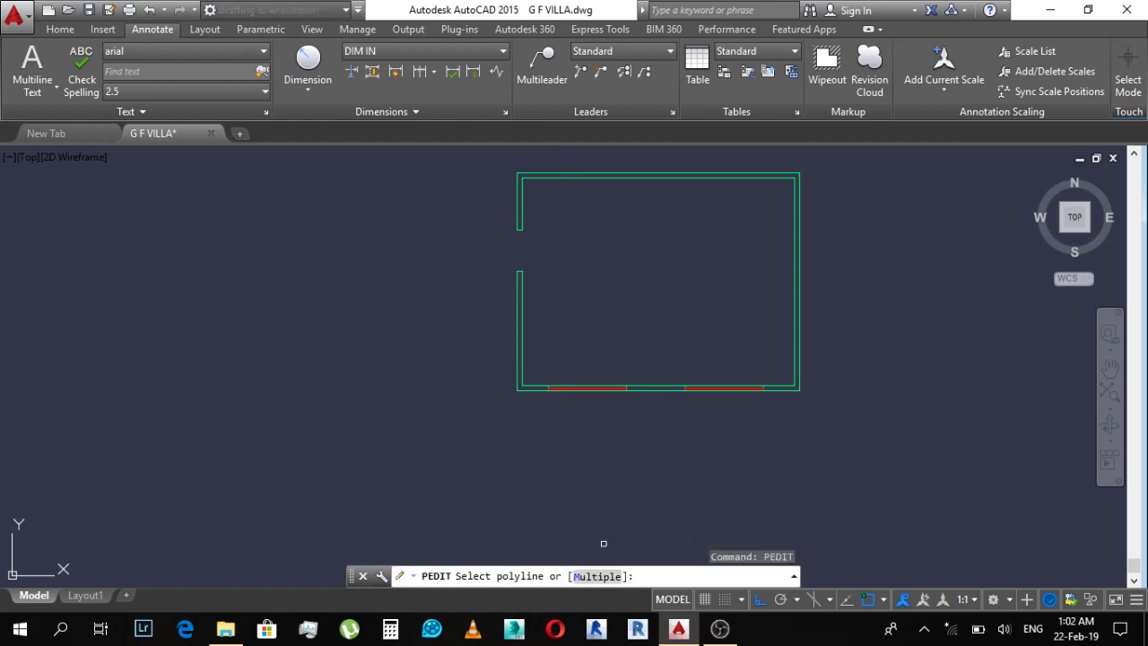
scroll(511, 480, up, 3)
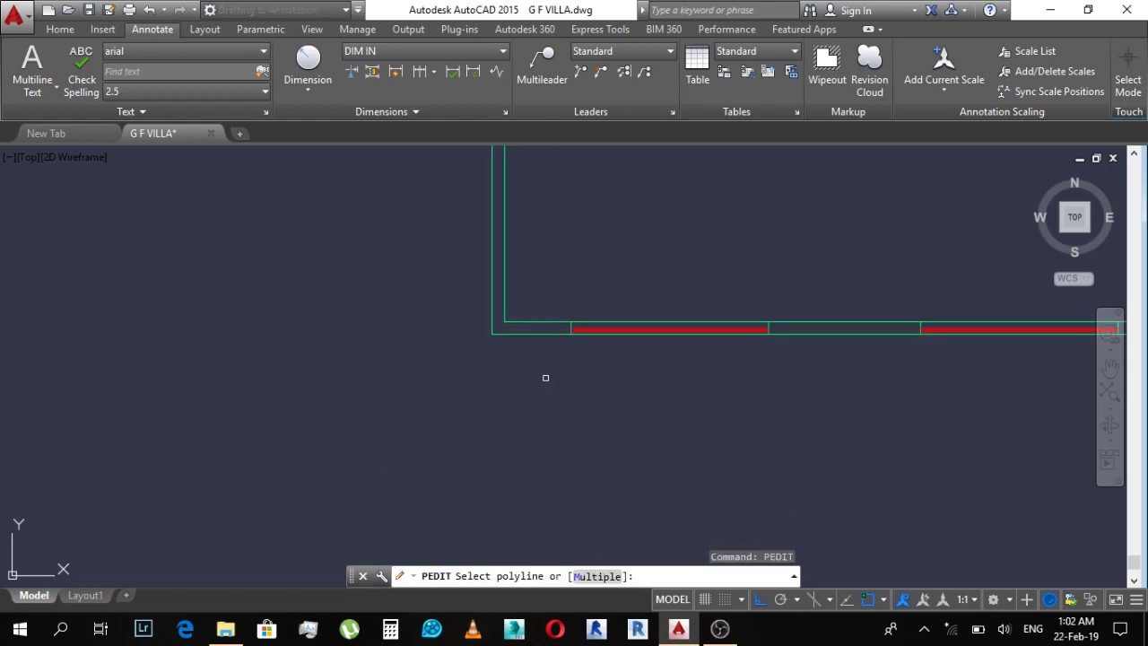
scroll(545, 358, down, 5)
scroll(542, 332, up, 2)
scroll(541, 325, up, 1)
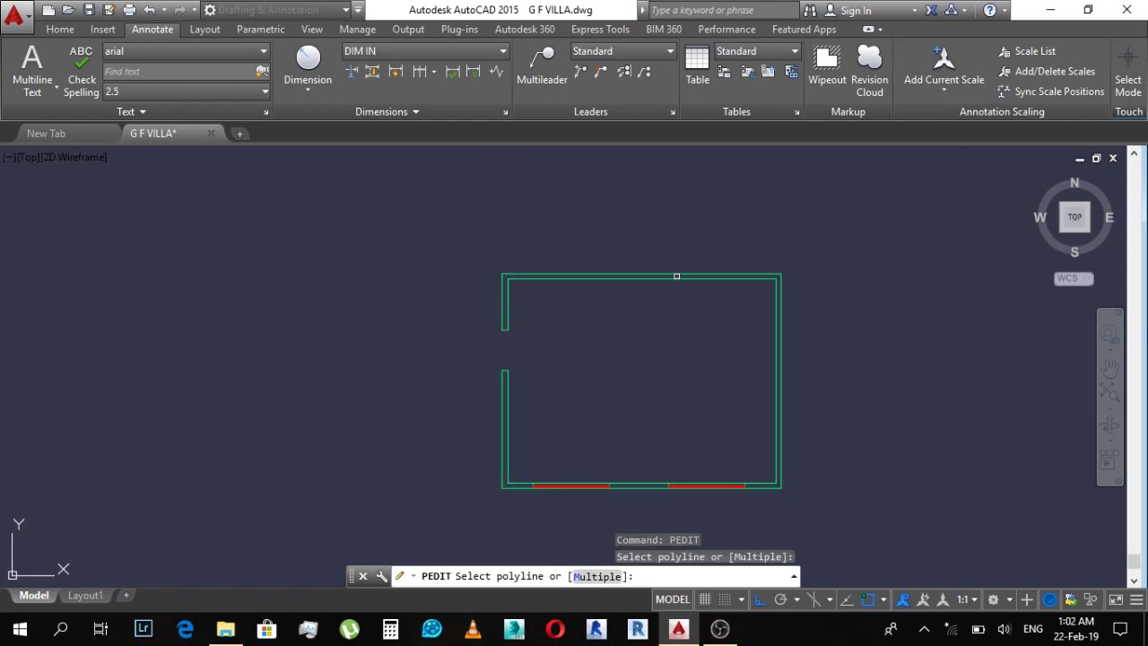
click(676, 276)
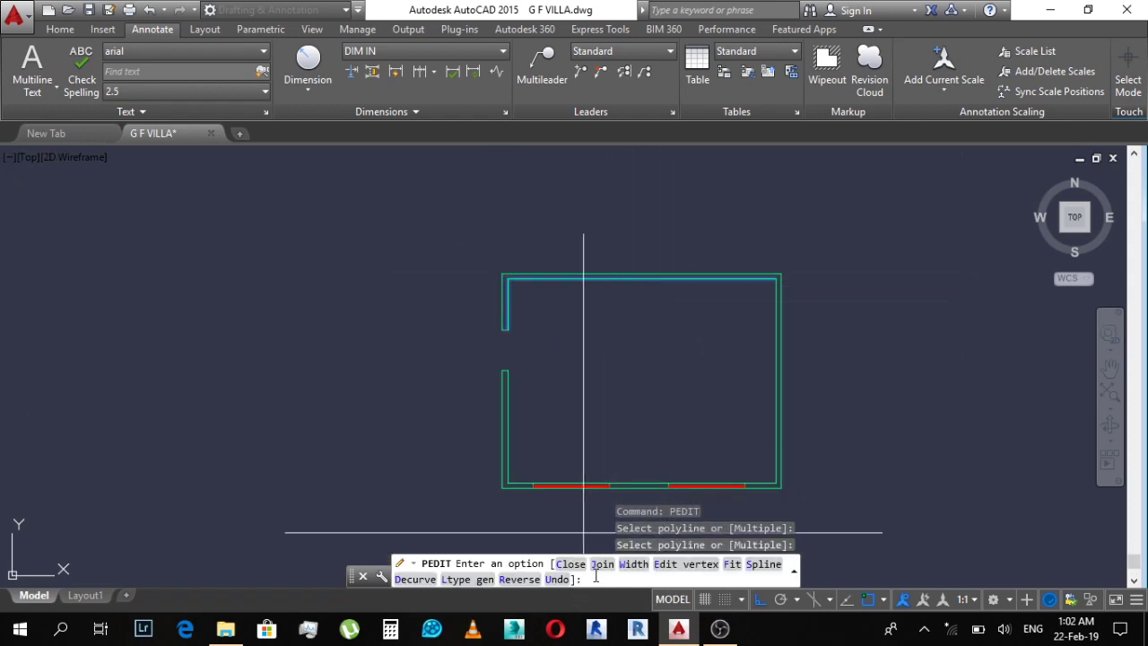
click(628, 563)
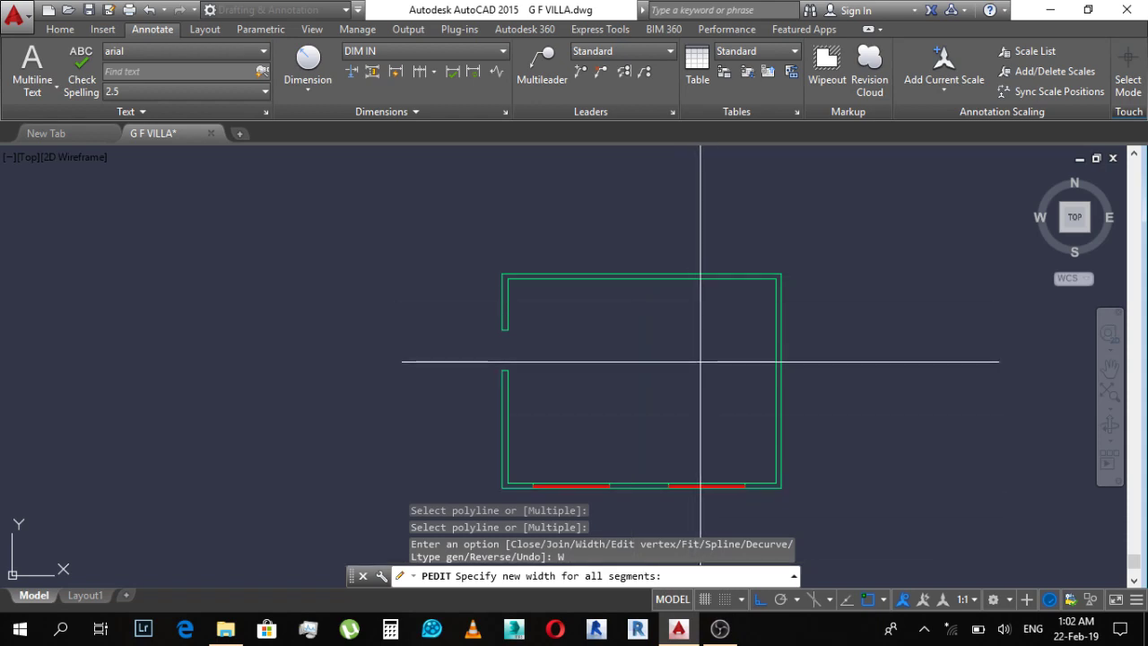
text(.1)
key(Return)
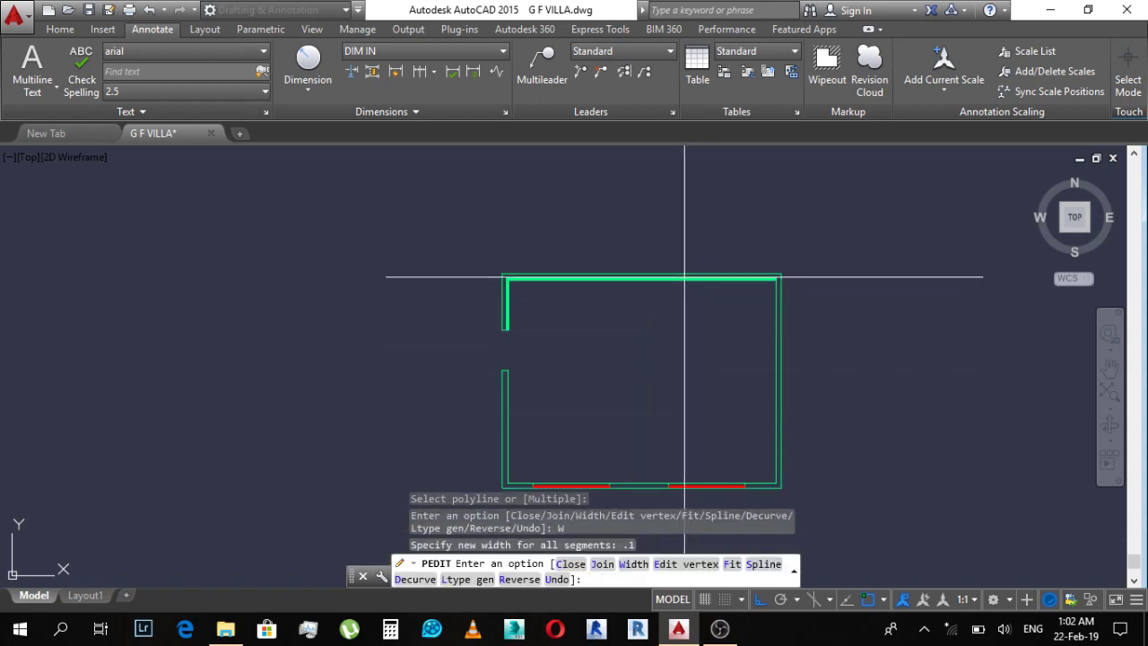
scroll(686, 278, up, 5)
mouse_move(1064, 290)
middle_down()
mouse_move(758, 335)
mouse_move(918, 349)
middle_up()
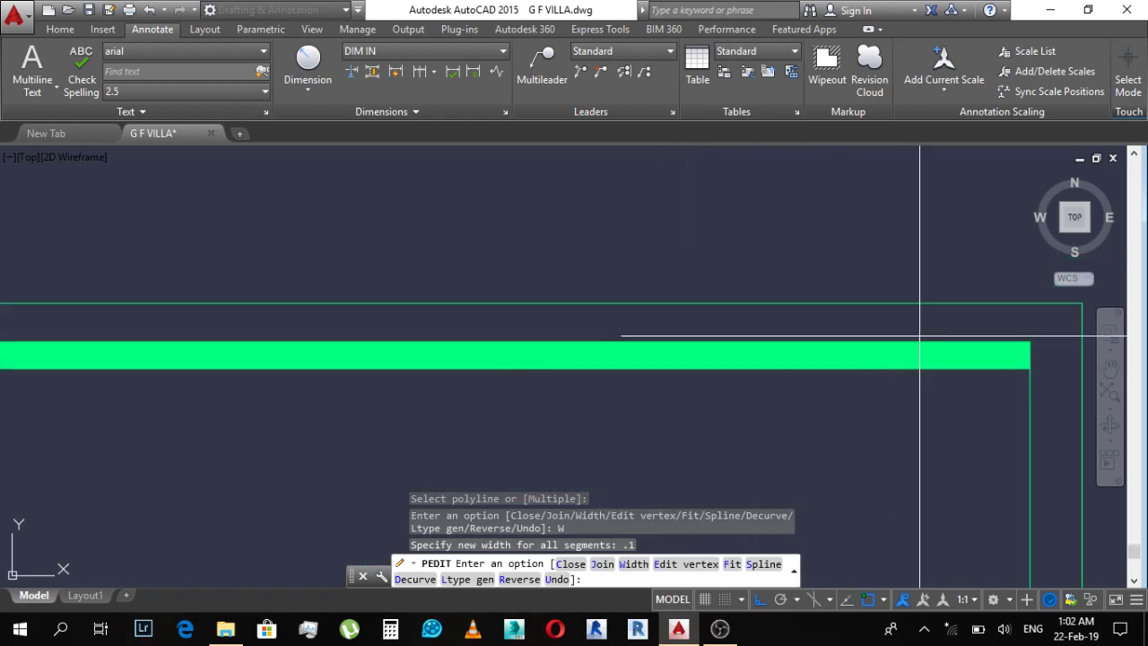
middle_drag(545, 451, 528, 434)
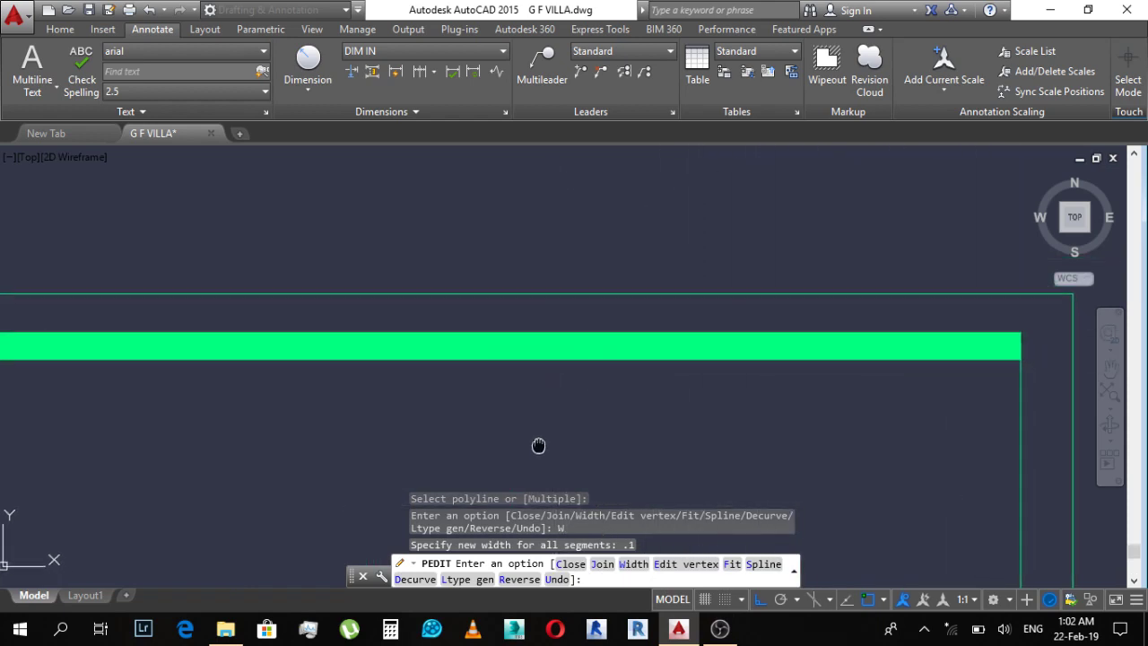
key(ctrl+z)
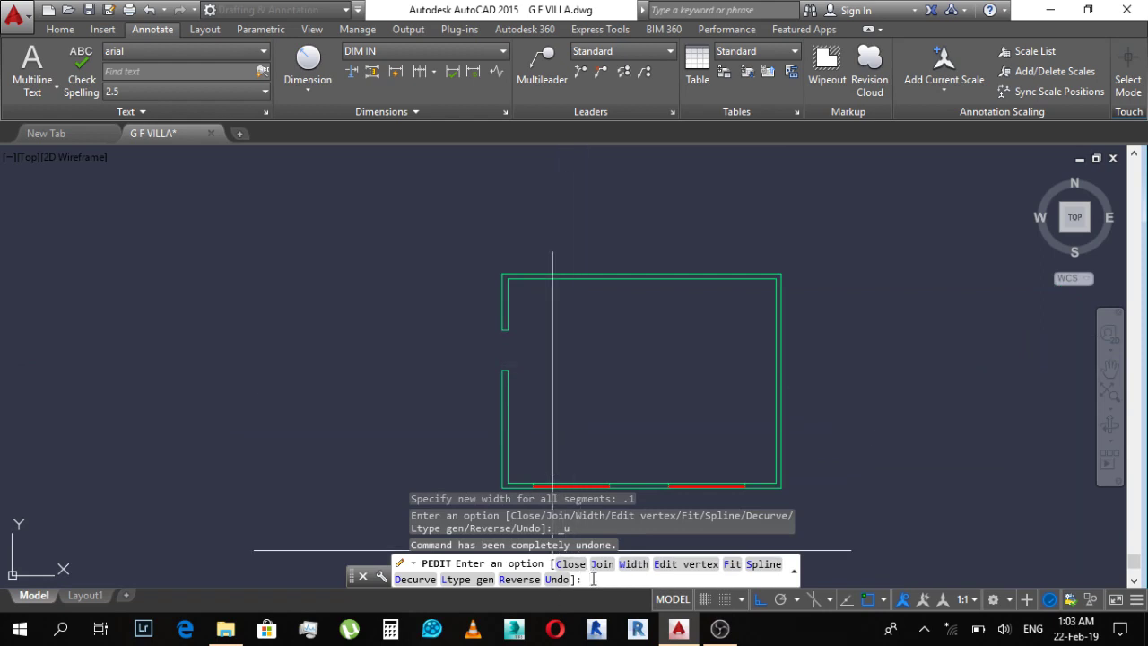
text(lo)
key(Return)
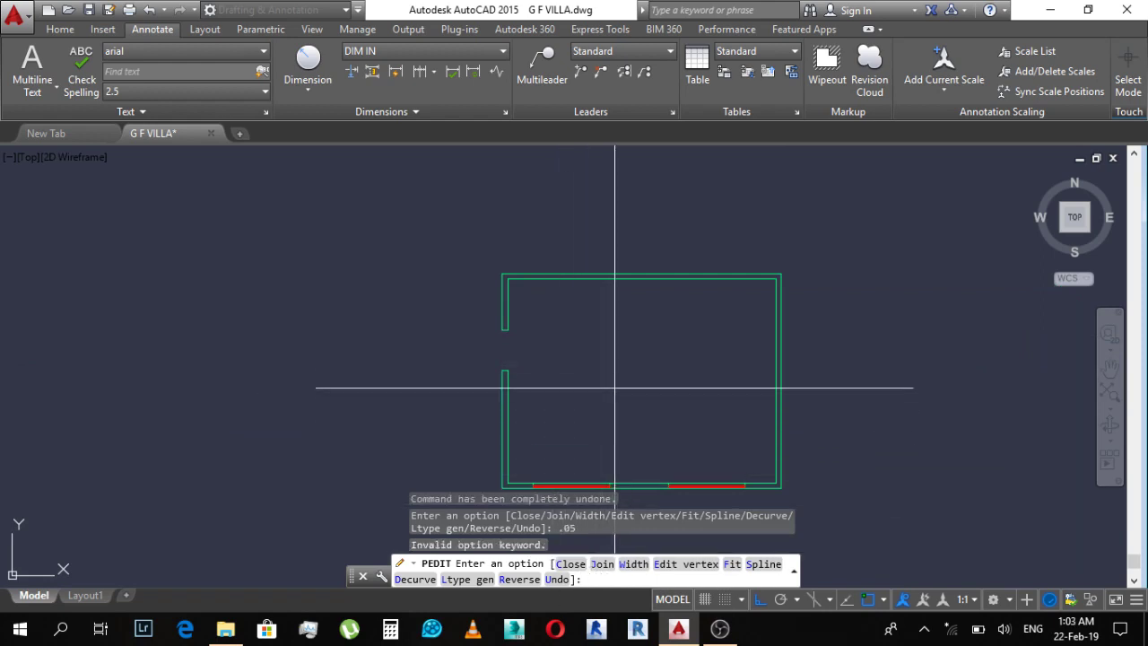
key(Escape)
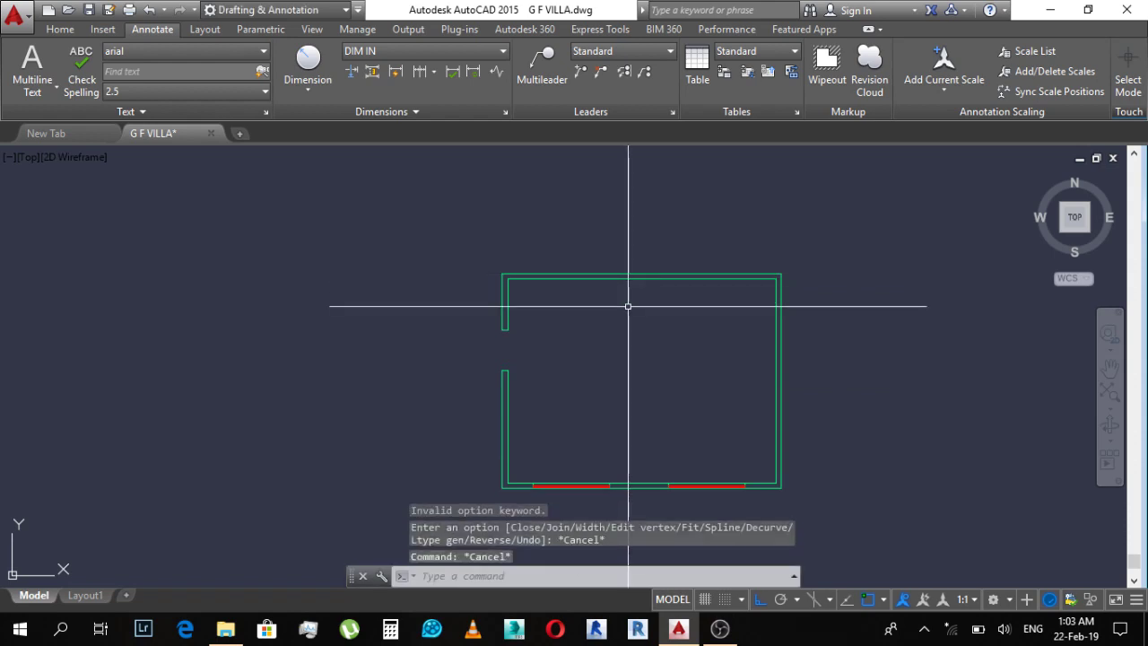
text(p)
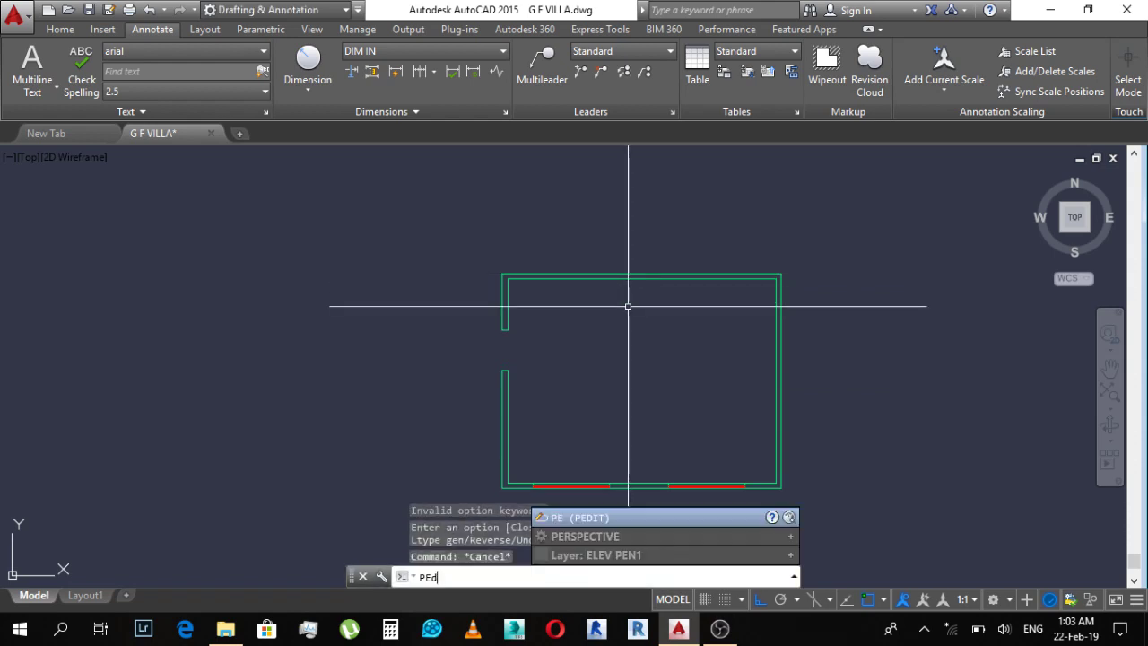
text(it)
Step: Give the top wall polyline a width of 0.05 with PEDIT
key(Return)
click(631, 279)
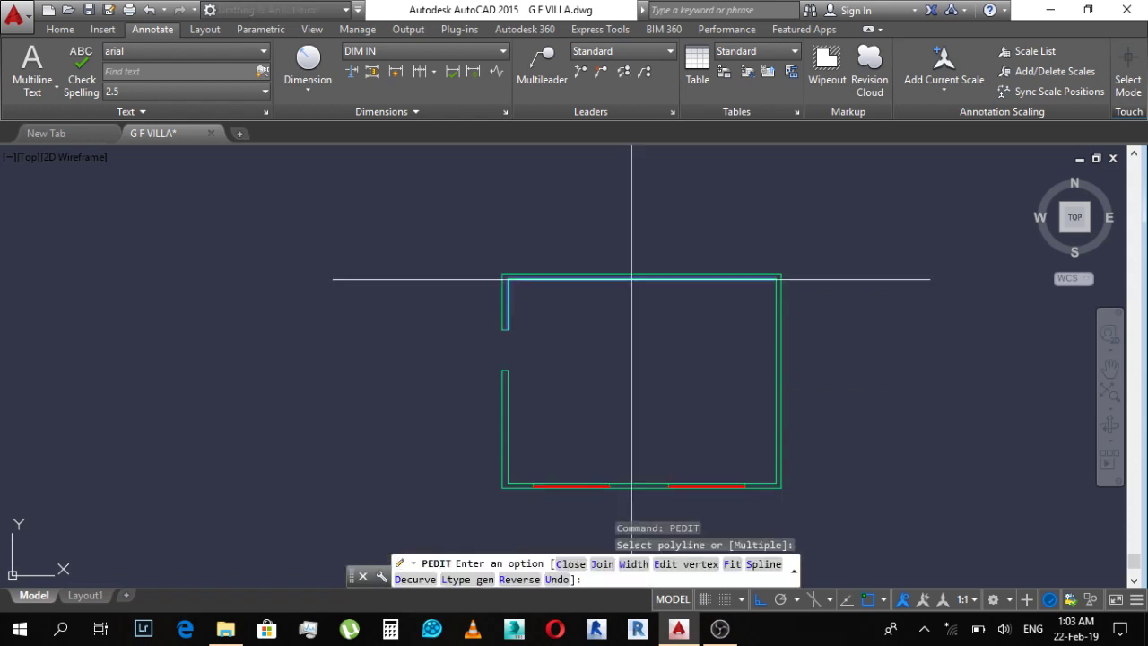
click(627, 567)
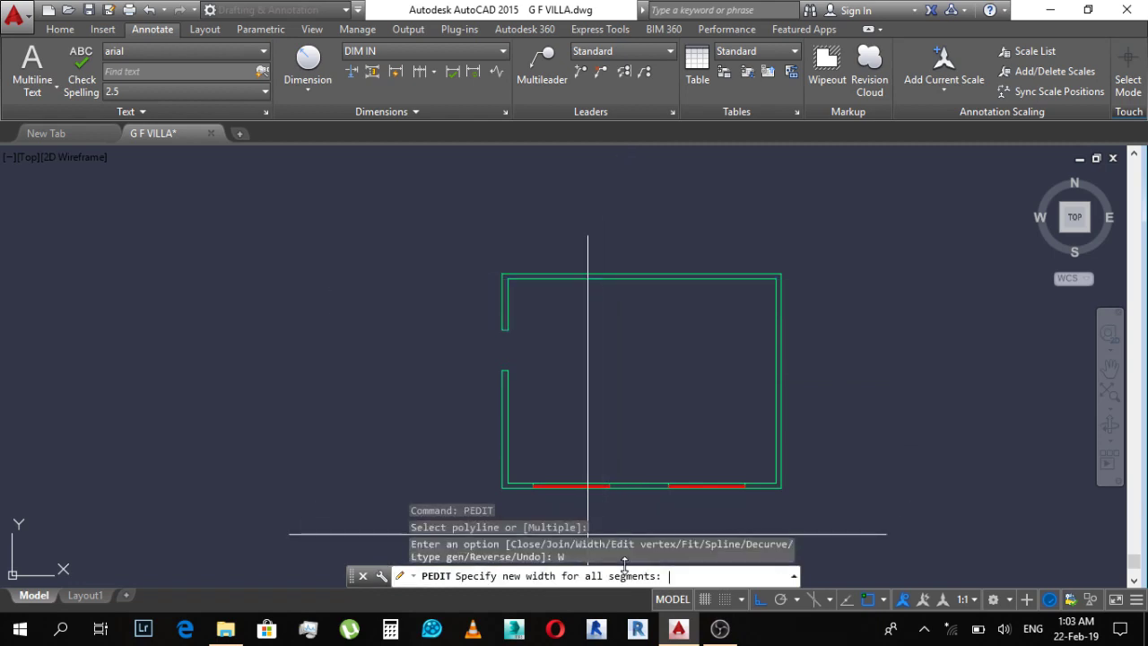
text(.05)
key(Return)
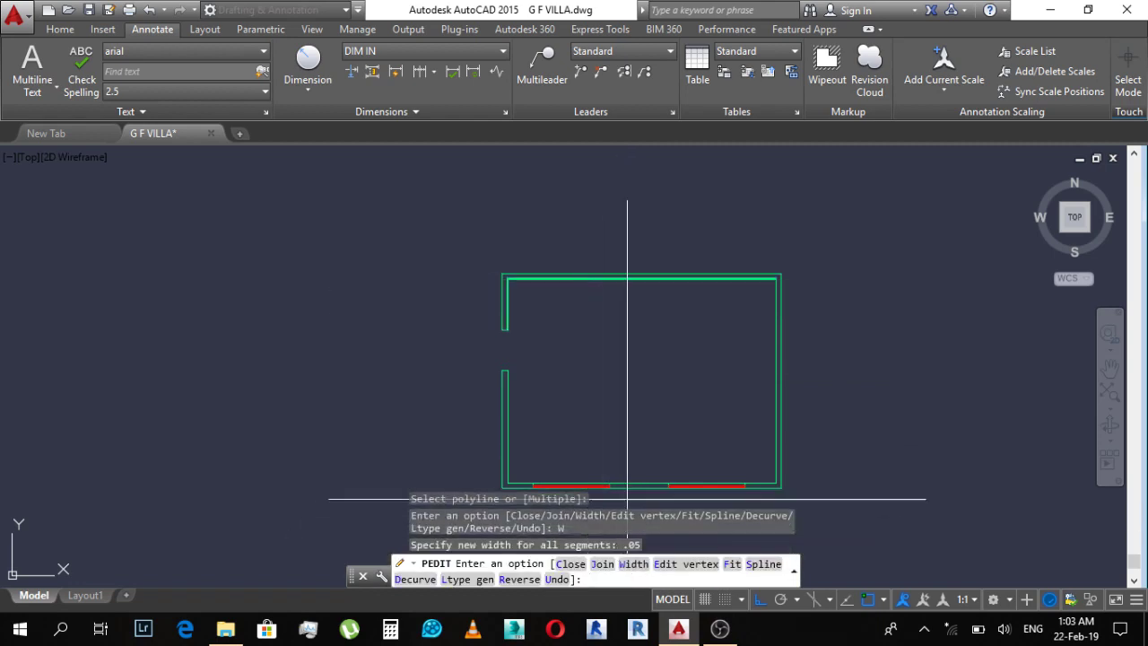
scroll(640, 323, up, 5)
scroll(646, 224, down, 5)
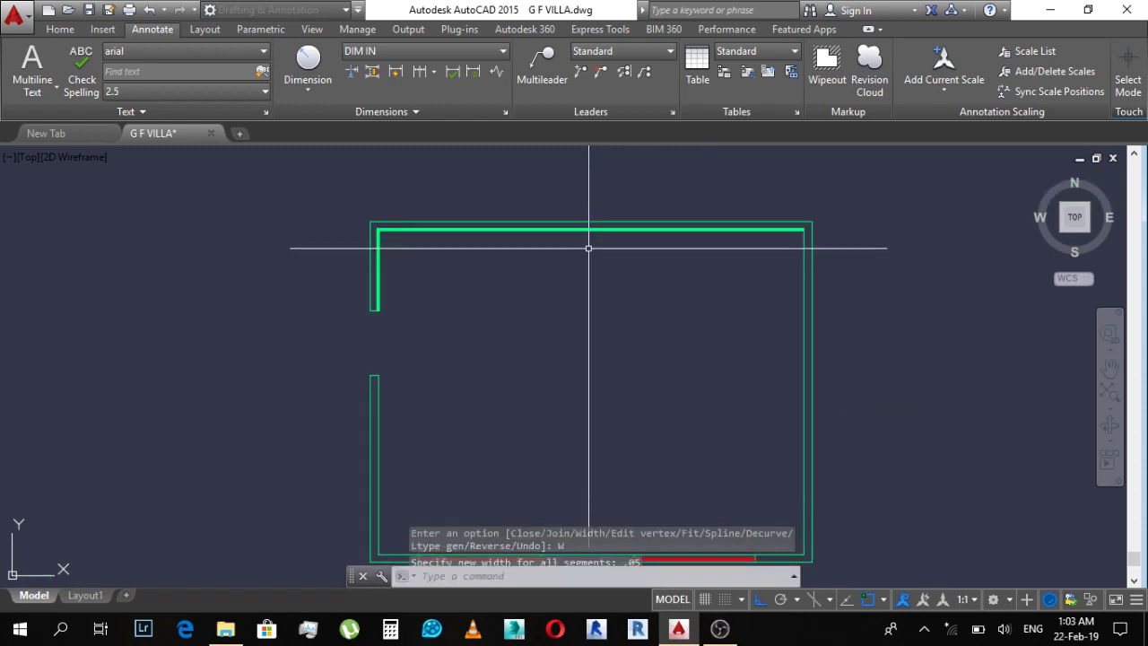
key(Escape)
Step: Match the thickened top wall's properties onto the left and right walls
text(ma)
key(Return)
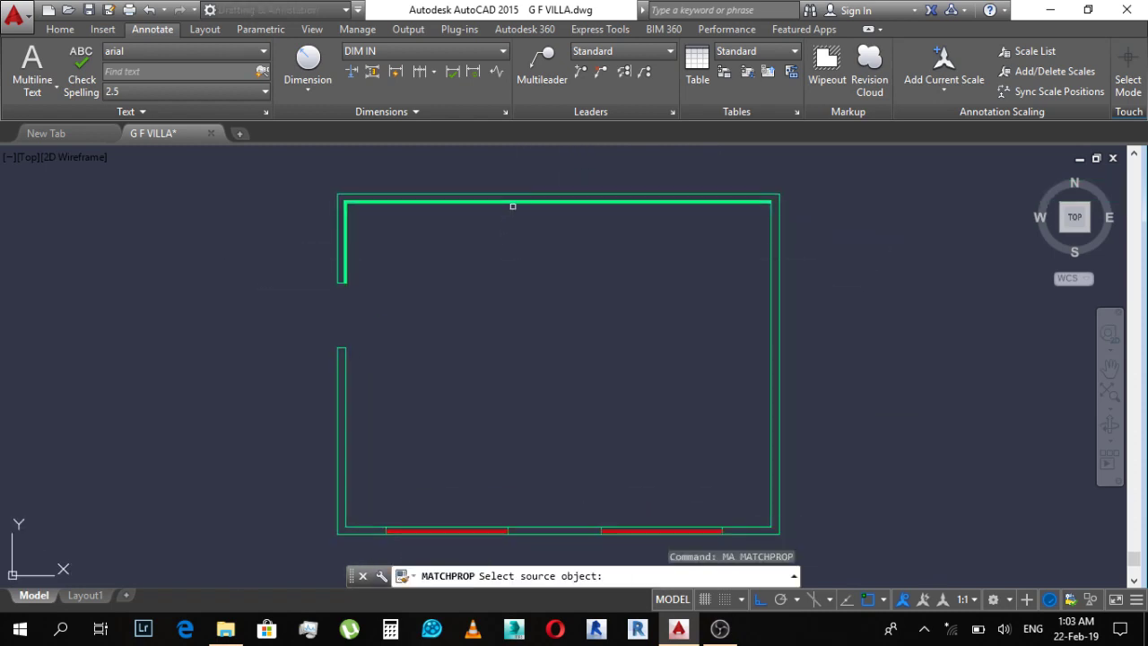
click(513, 204)
click(532, 170)
click(283, 260)
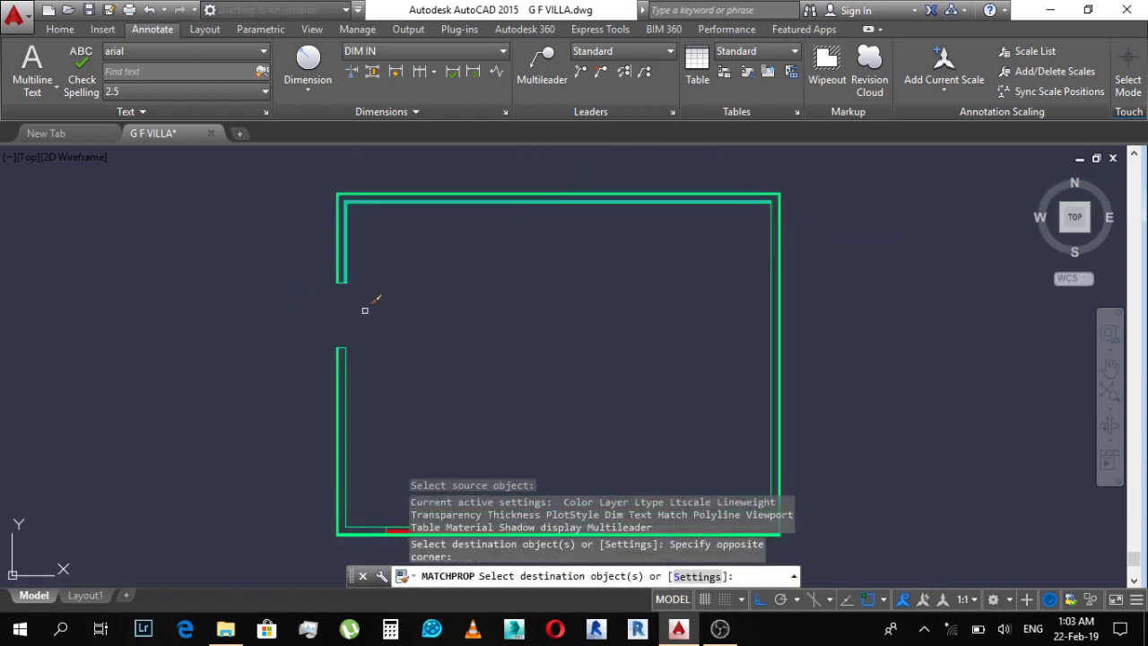
scroll(363, 310, up, 3)
click(364, 310)
click(280, 395)
scroll(279, 396, down, 5)
click(605, 236)
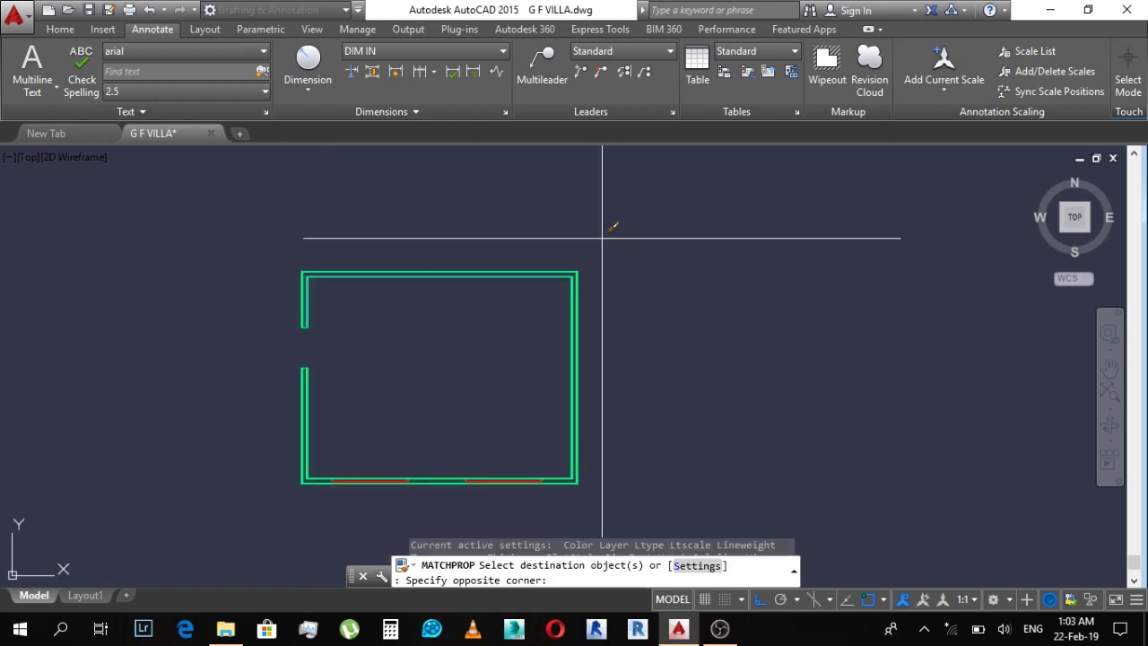
click(538, 330)
Step: Apply the wall properties to the bottom wall, undo that change and finish matching
middle_drag(538, 330, 545, 118)
scroll(547, 323, up, 4)
click(493, 283)
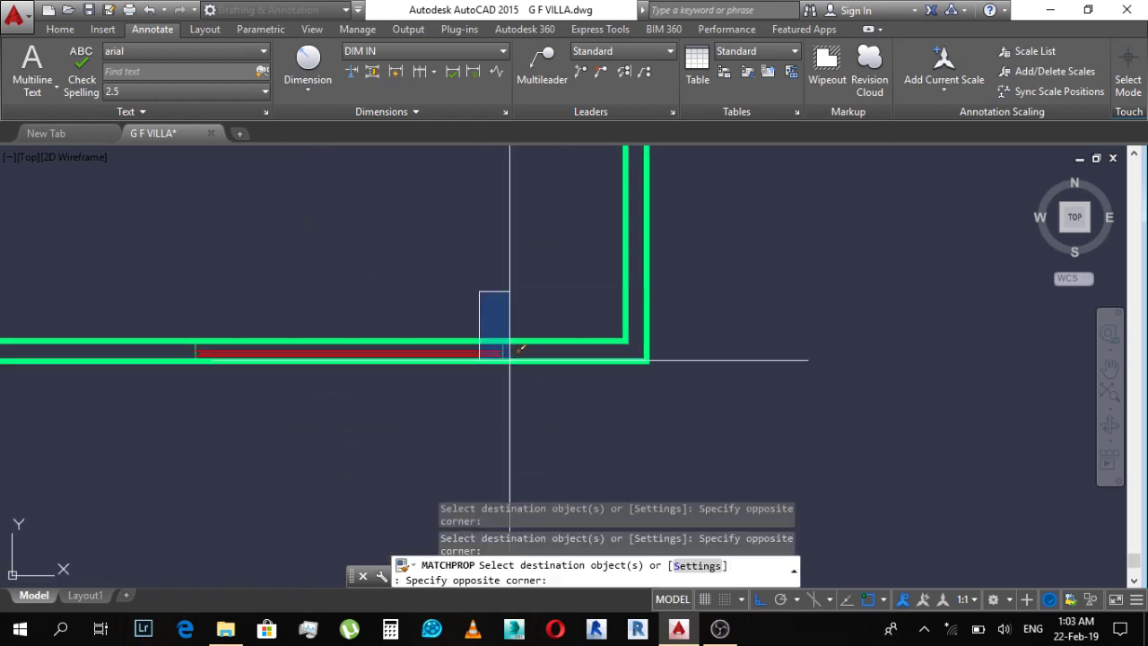
click(519, 363)
key(ctrl+z)
scroll(540, 385, down, 2)
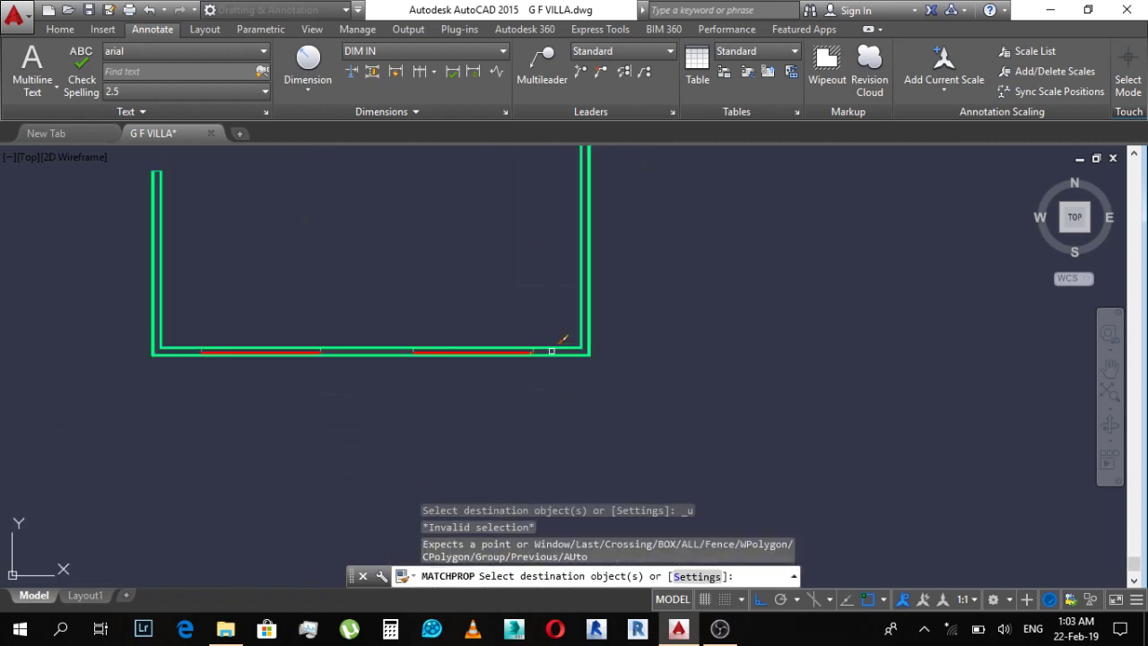
scroll(549, 345, up, 4)
scroll(516, 357, up, 2)
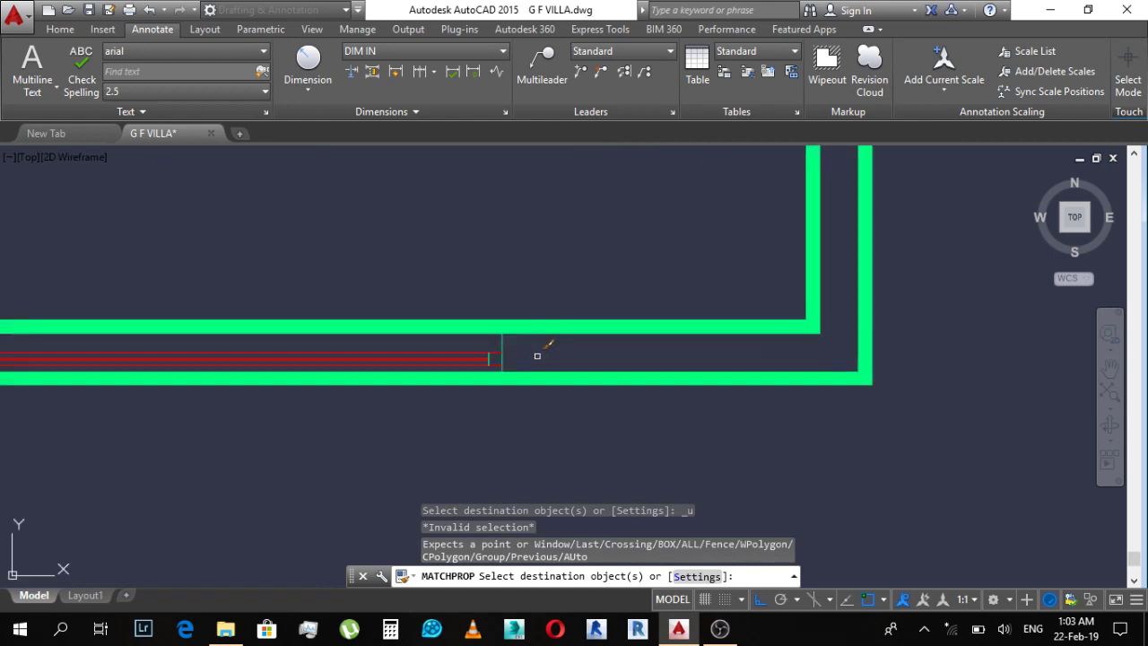
key(Escape)
scroll(537, 377, down, 2)
scroll(502, 341, down, 3)
scroll(392, 310, up, 3)
scroll(362, 457, up, 2)
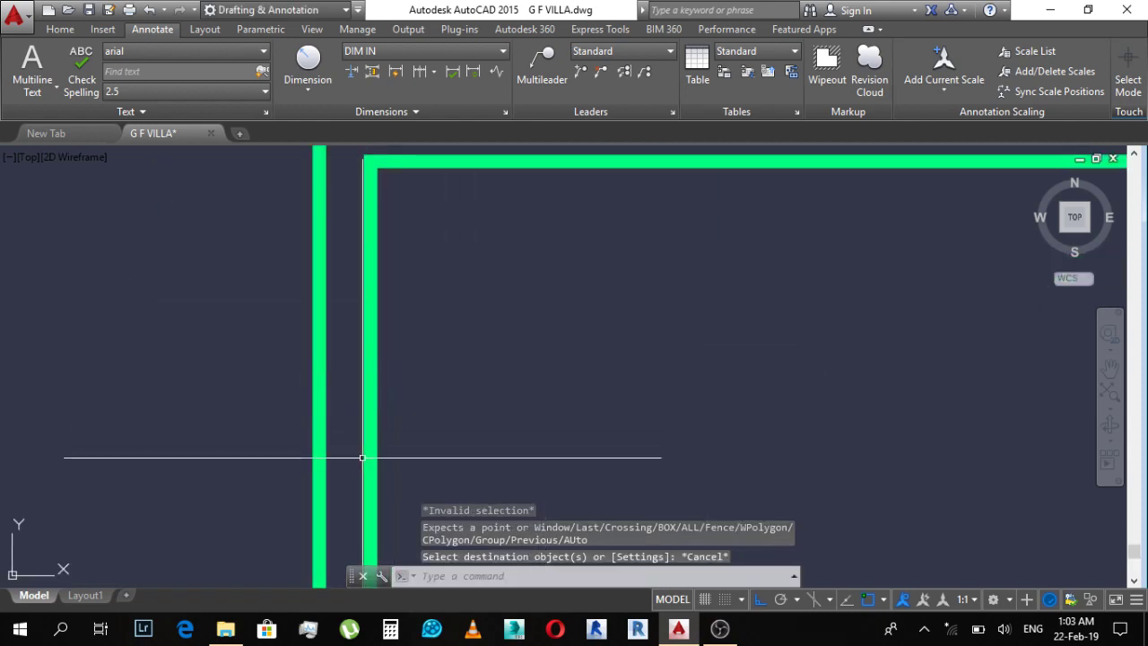
Step: Try matching the thick right wall onto the short wall-end line, then cancel
middle_drag(362, 458, 440, 392)
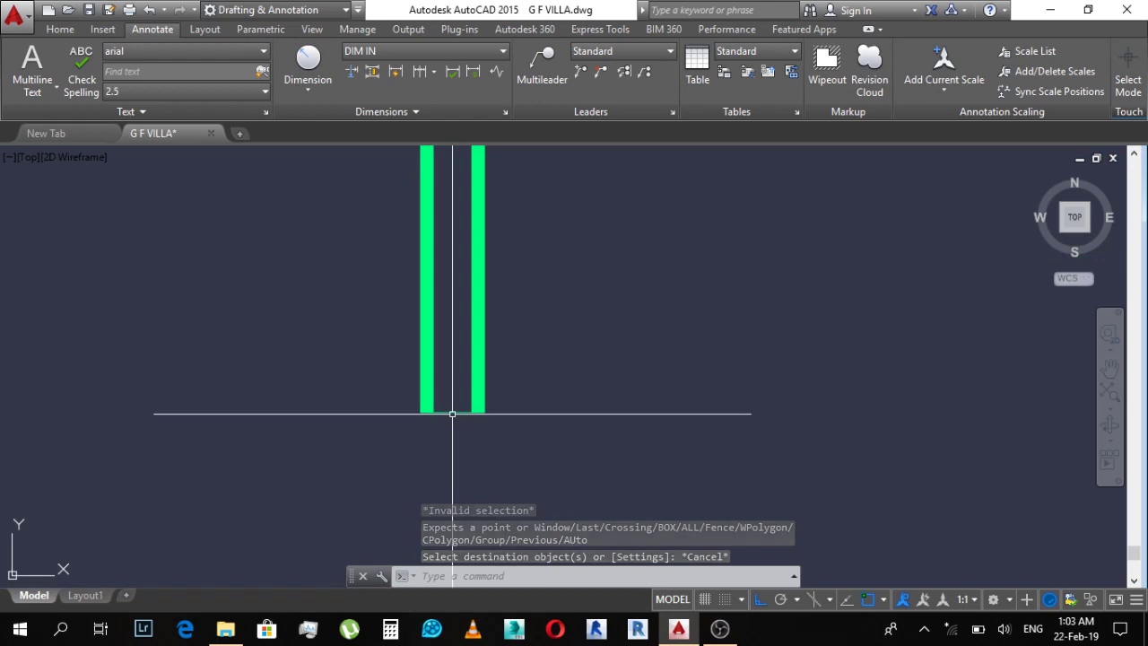
click(452, 414)
scroll(449, 410, down, 3)
scroll(454, 394, up, 3)
scroll(449, 394, up, 2)
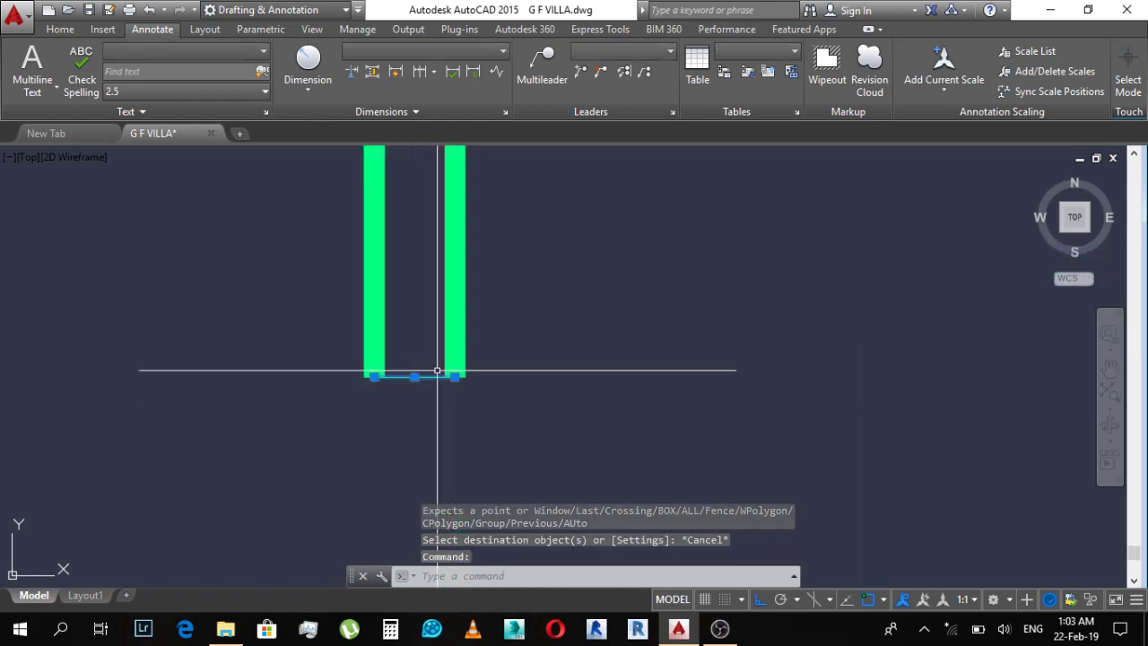
key(Escape)
scroll(448, 377, down, 1)
scroll(439, 368, up, 1)
text(ma)
key(Return)
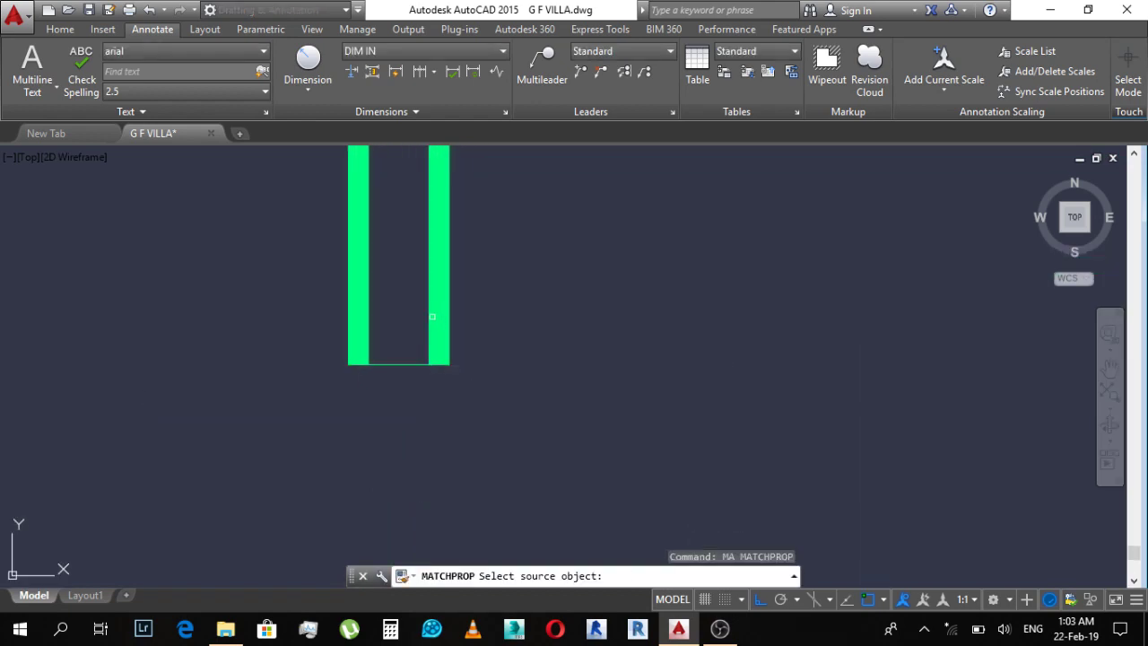
click(432, 315)
click(327, 333)
key(Escape)
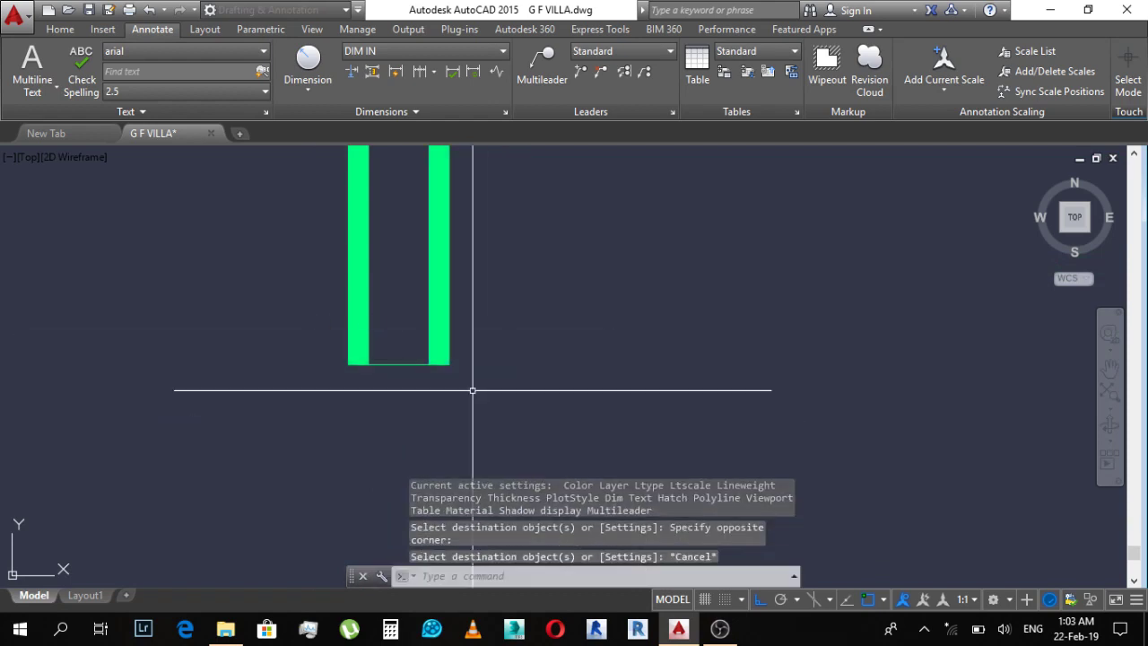
key(Escape)
key(Escape)
middle_drag(565, 449, 493, 418)
text(m)
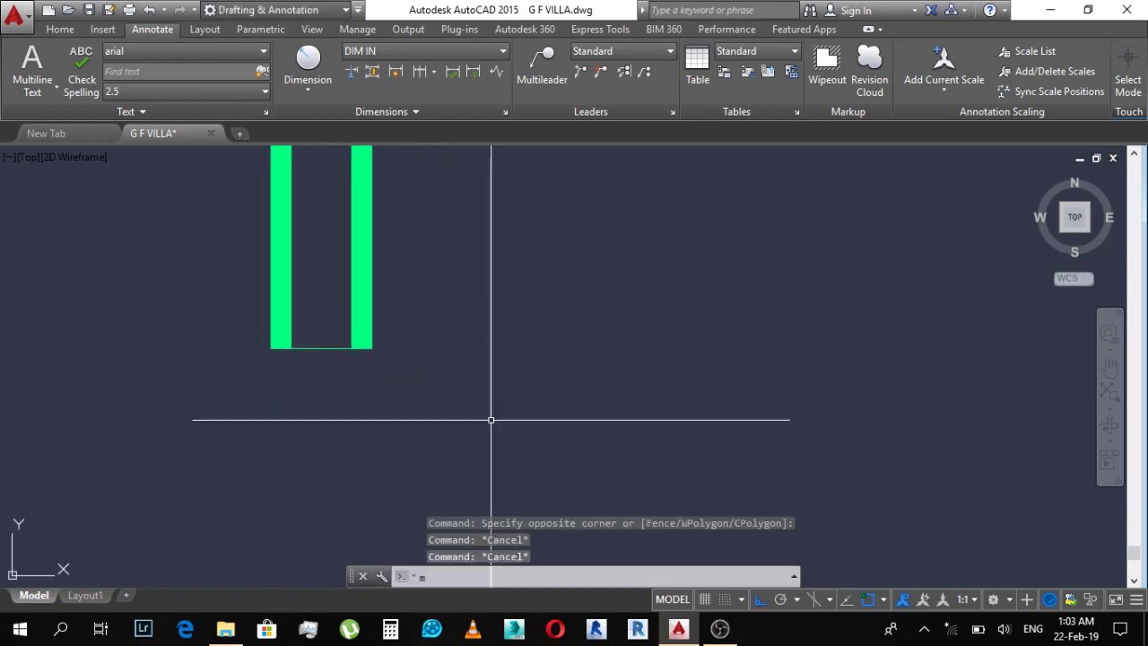
text(di)
key(BackSpace)
key(BackSpace)
middle_drag(495, 467, 461, 427)
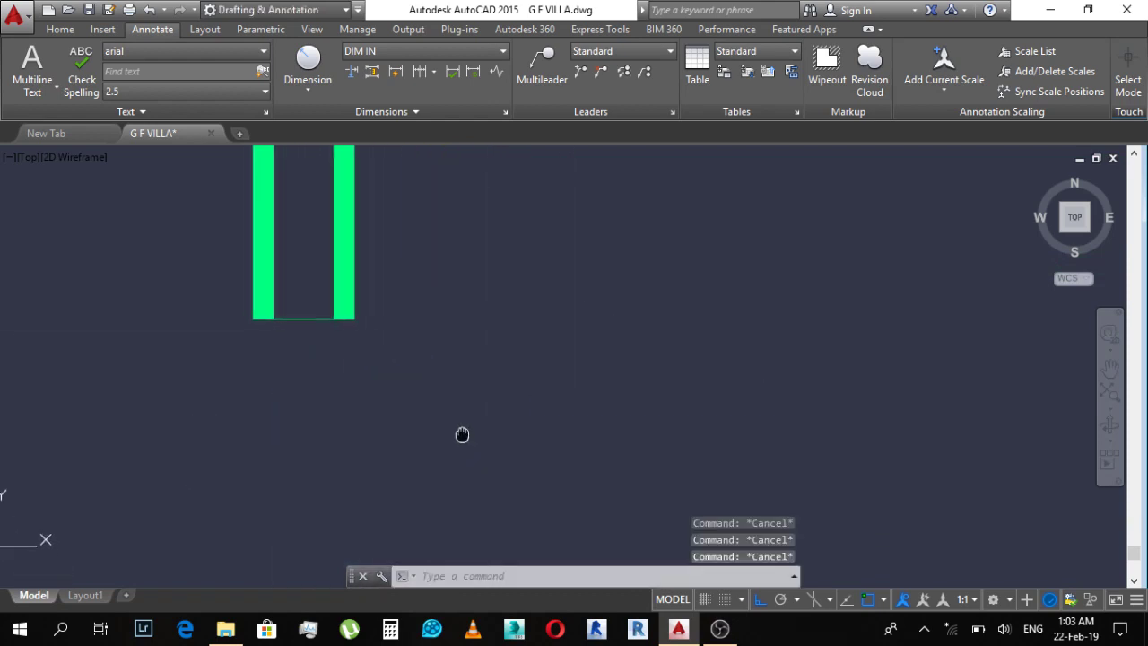
Step: Convert the short wall-end line into a polyline with PEDIT, then start MATCHPROP
text(pedit)
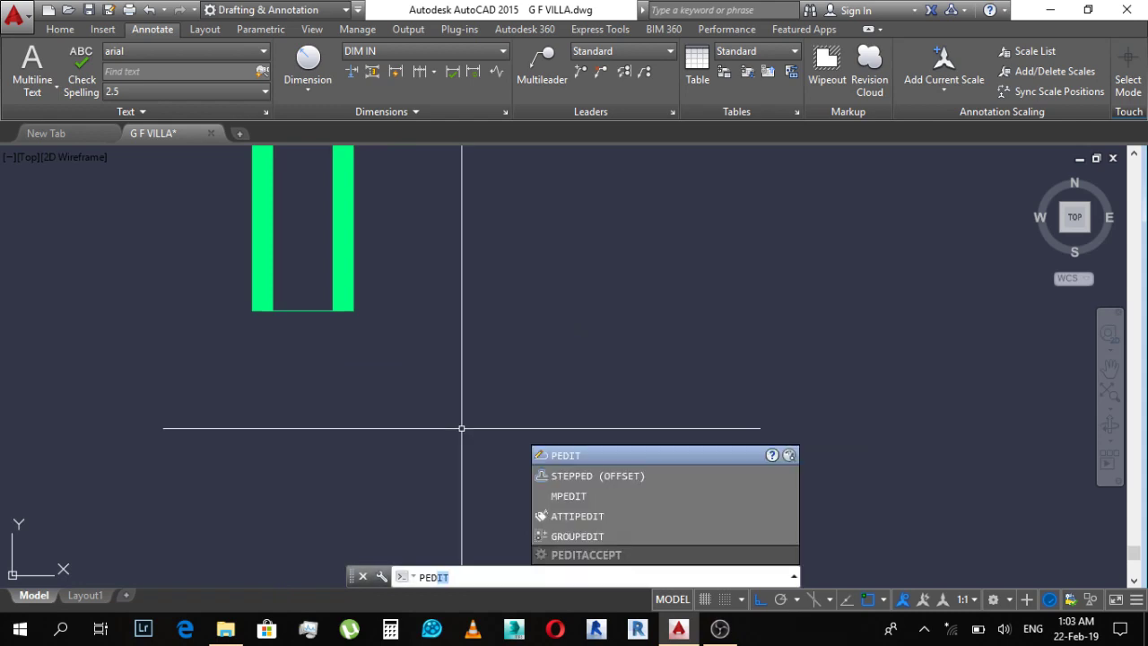
key(Return)
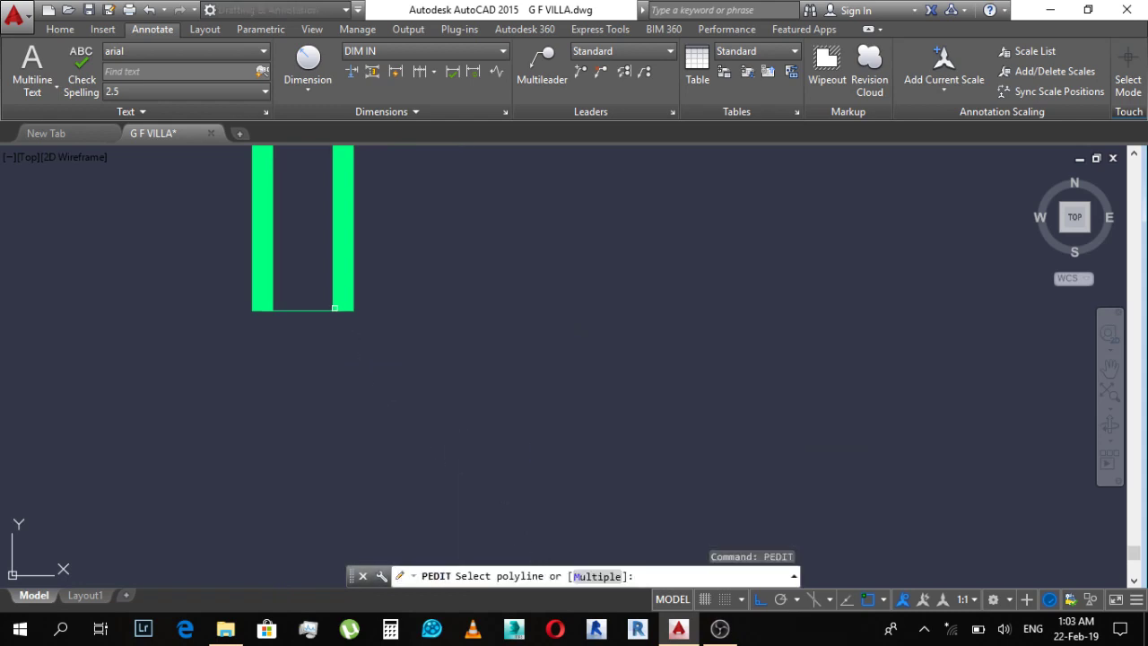
click(321, 310)
scroll(319, 310, down, 2)
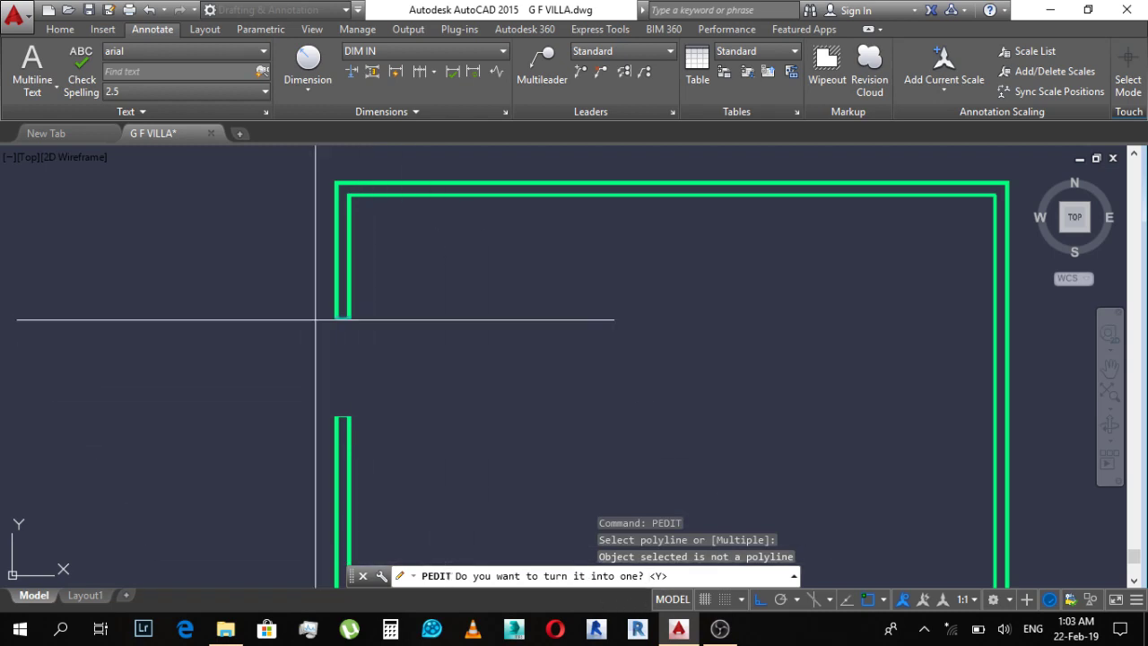
scroll(346, 313, up, 5)
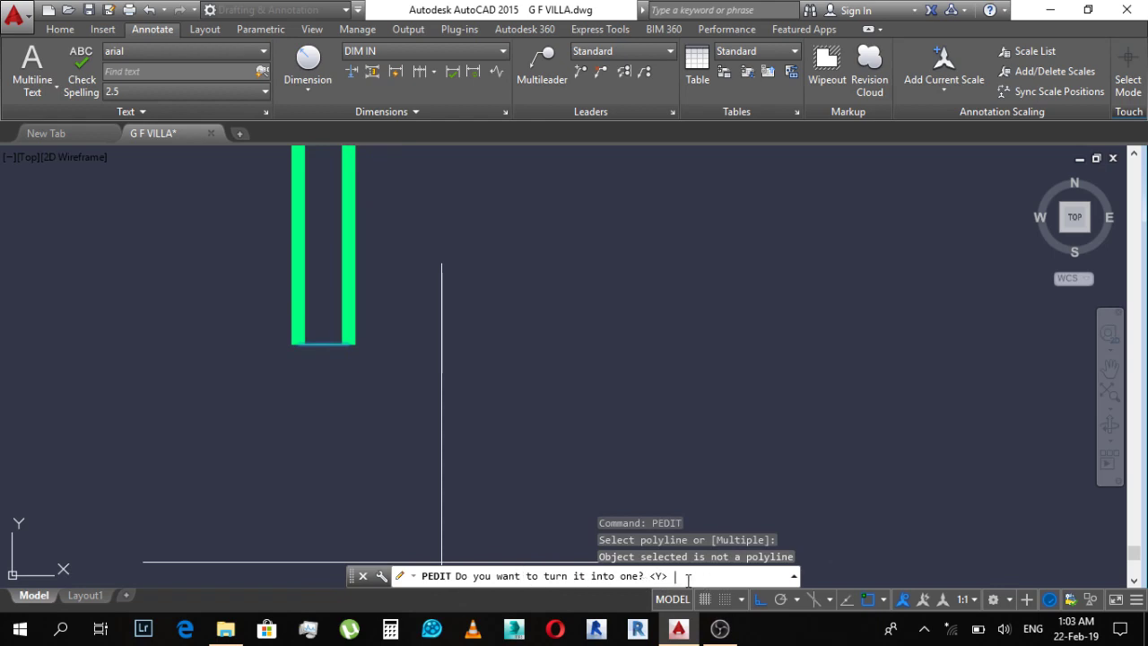
text(y)
key(Return)
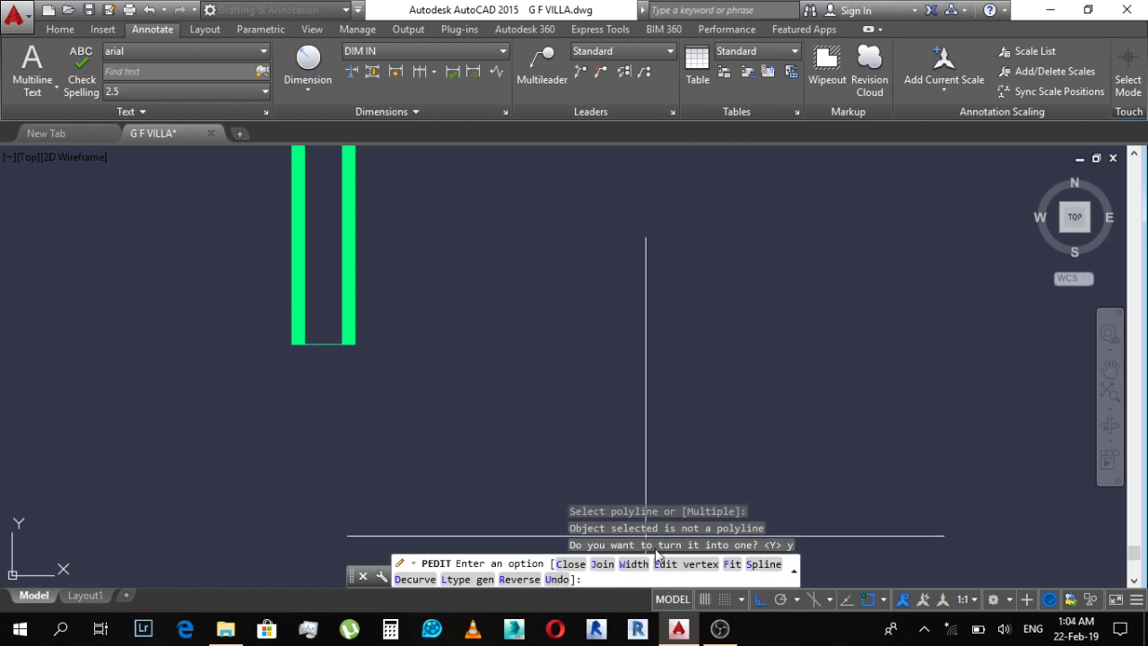
key(Return)
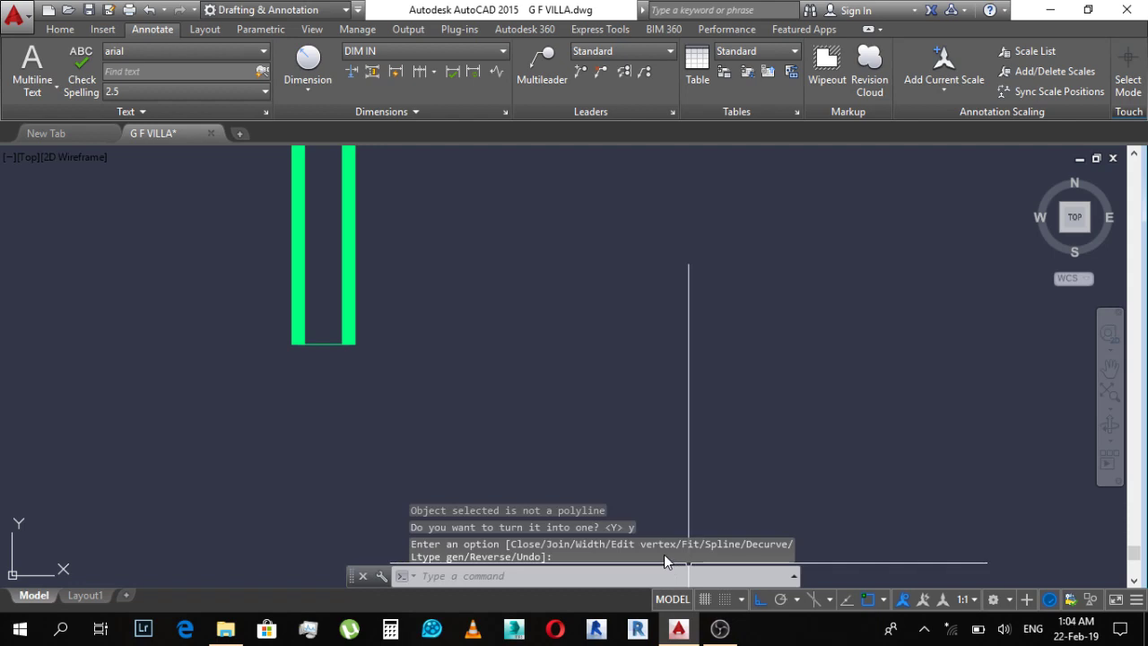
text(ma)
key(Return)
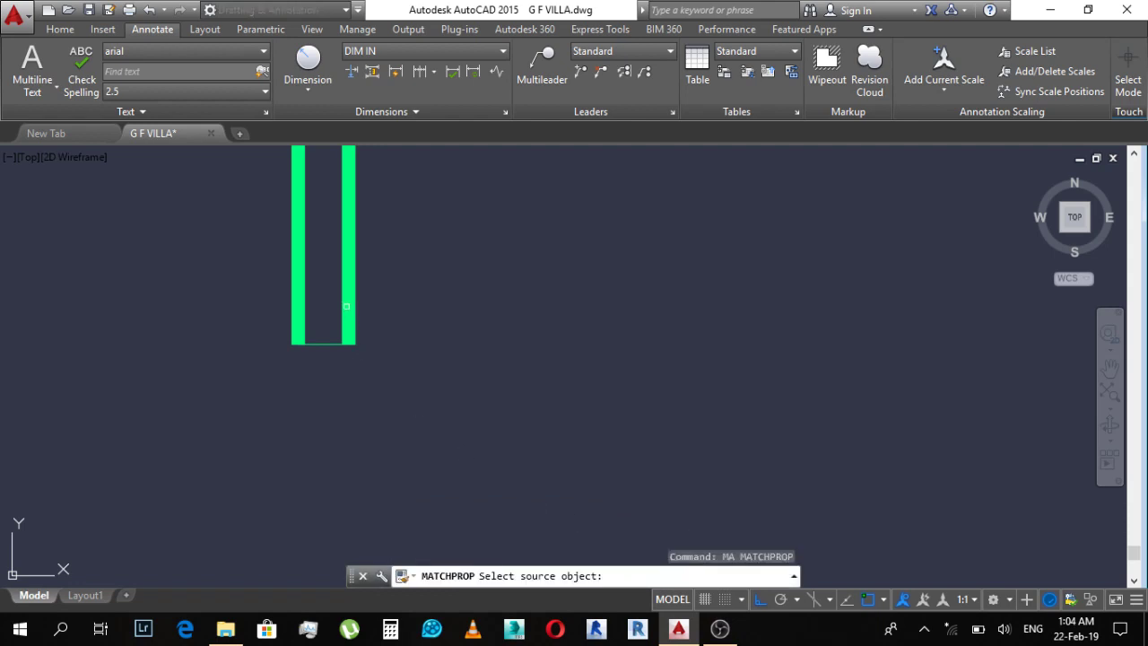
Step: Match the green wall bar's properties onto the walls near the wall end
click(346, 306)
scroll(346, 304, down, 5)
click(441, 362)
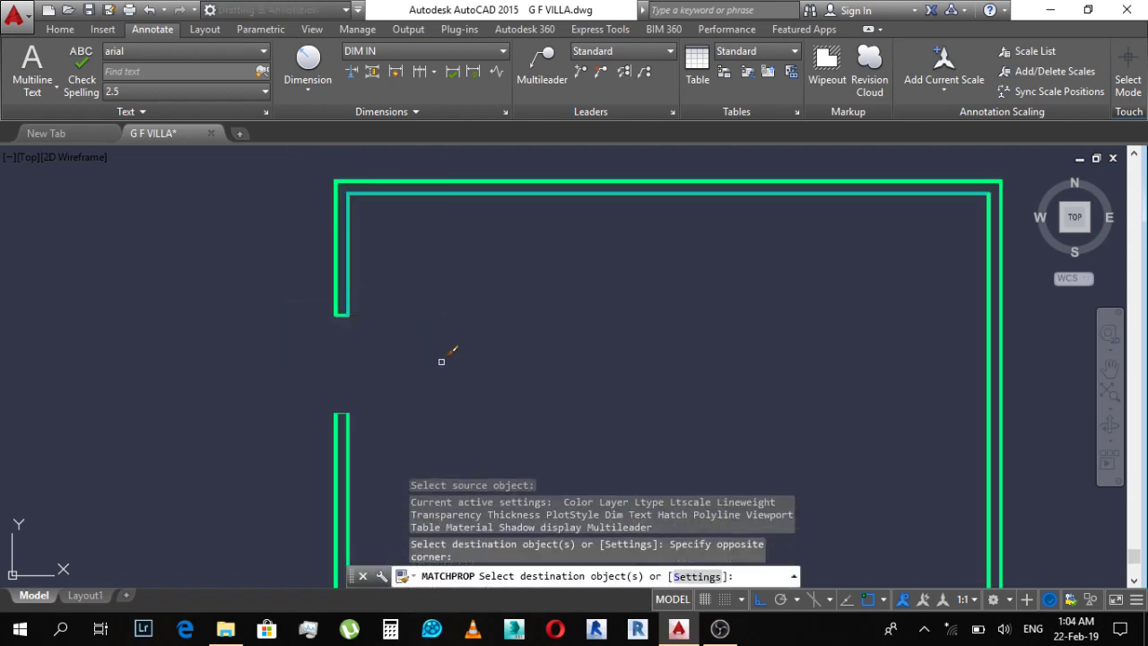
click(287, 379)
key(Escape)
key(Escape)
scroll(347, 410, up, 4)
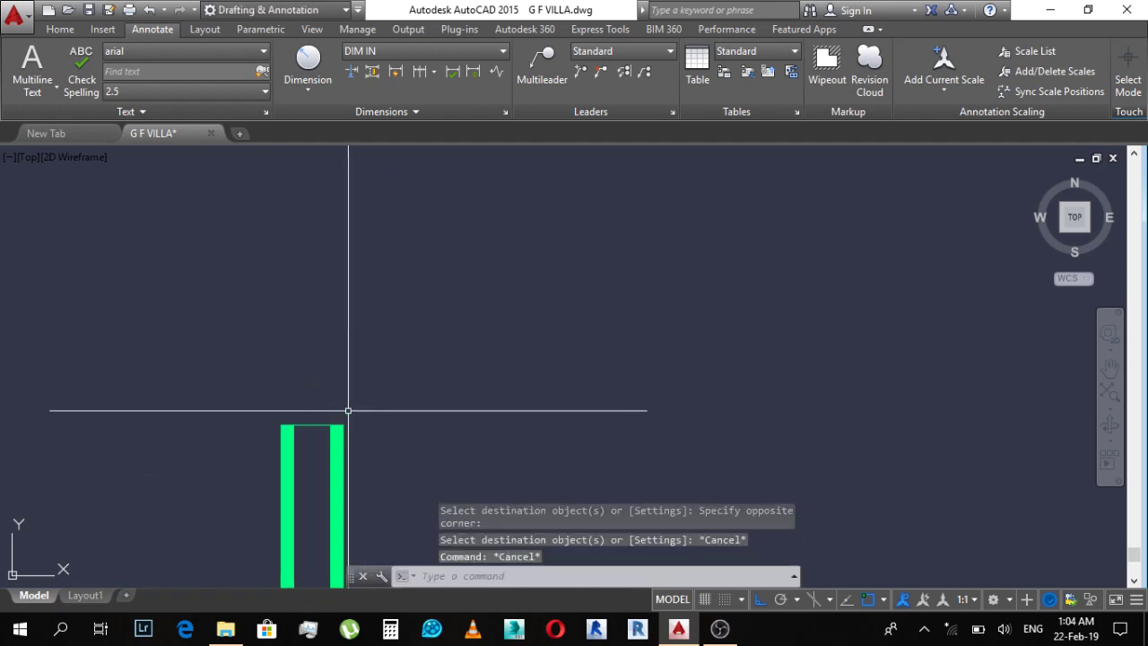
key(Escape)
Step: Convert the thin top line between the green bars into a polyline
text(ped)
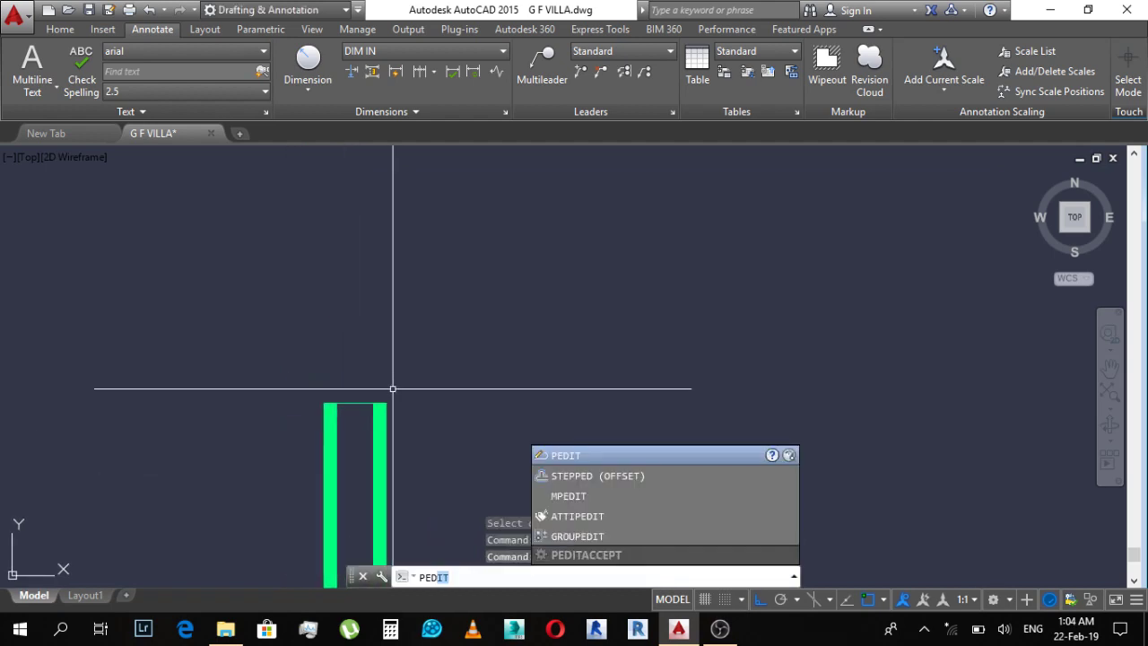
key(Return)
click(362, 402)
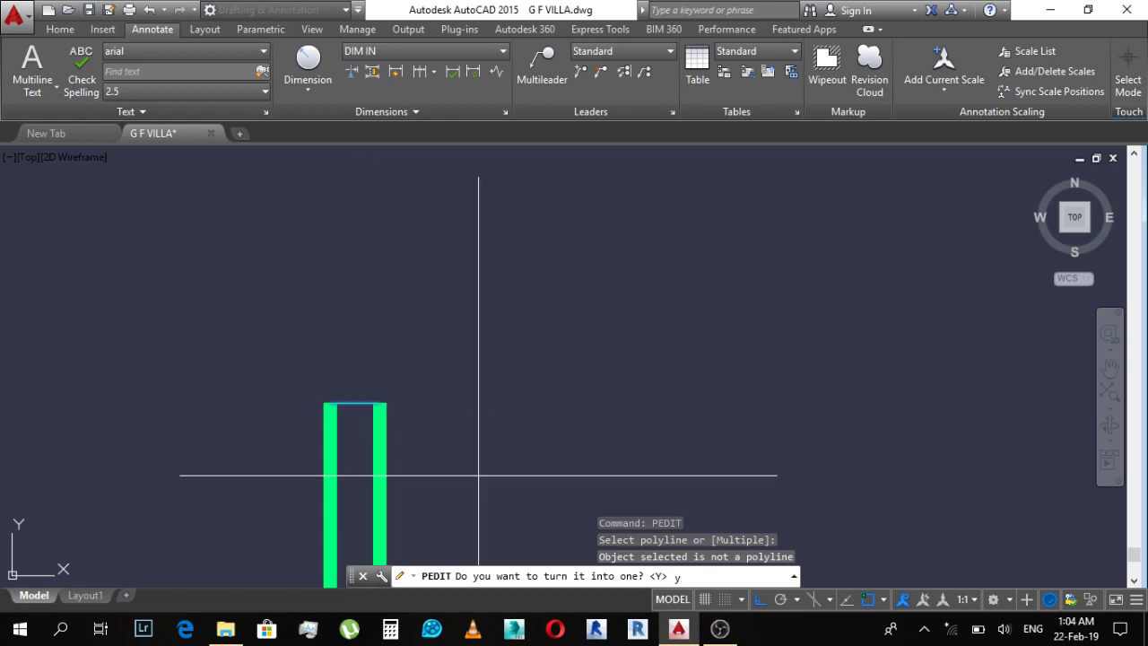
text(y)
key(Return)
key(Return)
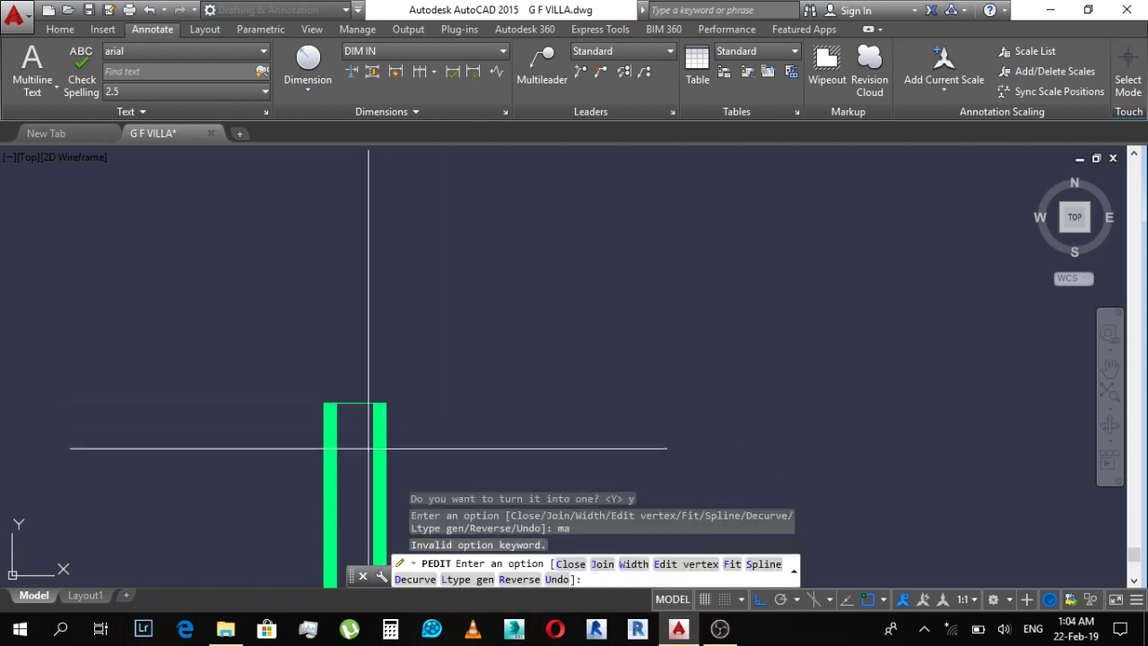
key(Escape)
key(Escape)
Step: Match the green wall bar's thick style onto the top cap line
text(ma)
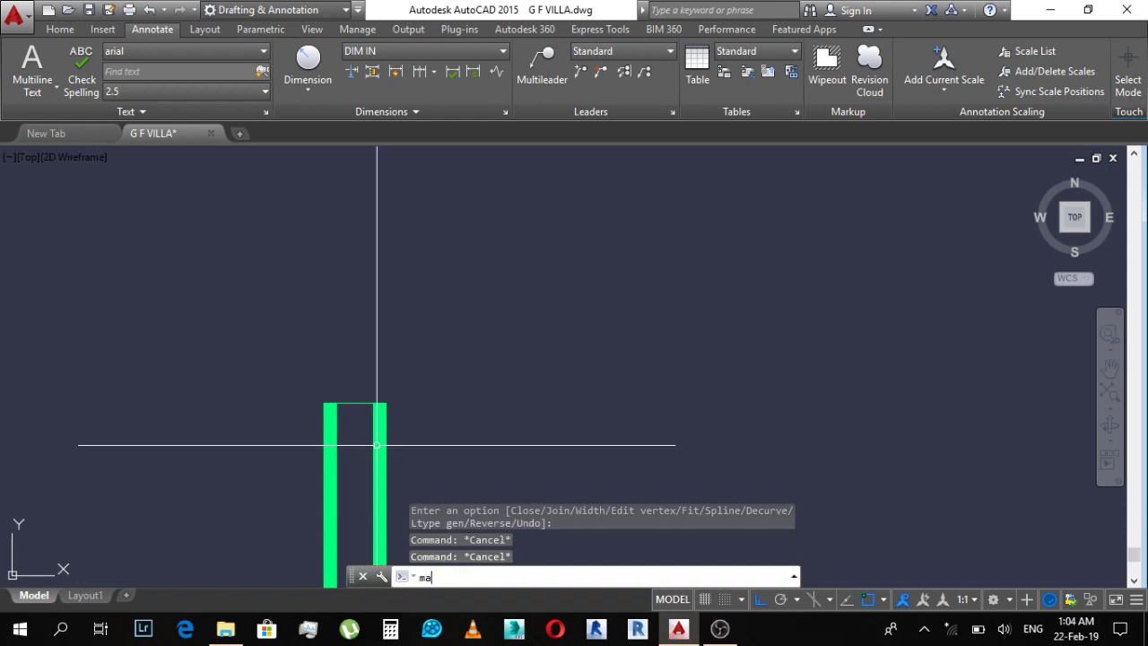
key(Return)
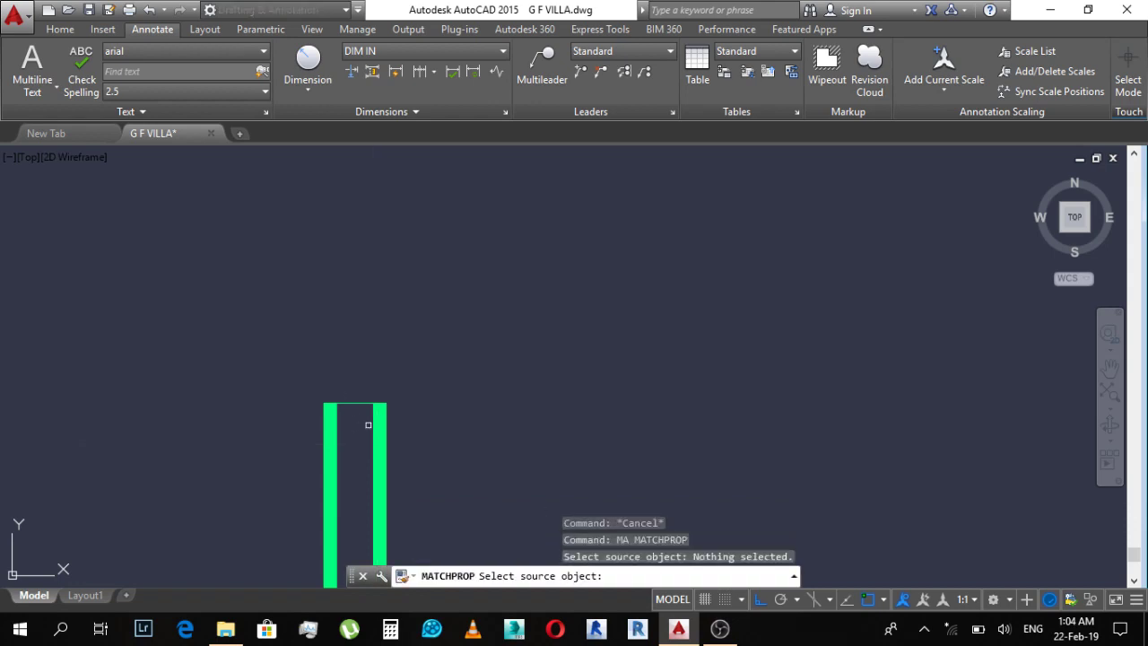
click(371, 424)
click(300, 364)
click(506, 466)
scroll(607, 448, down, 3)
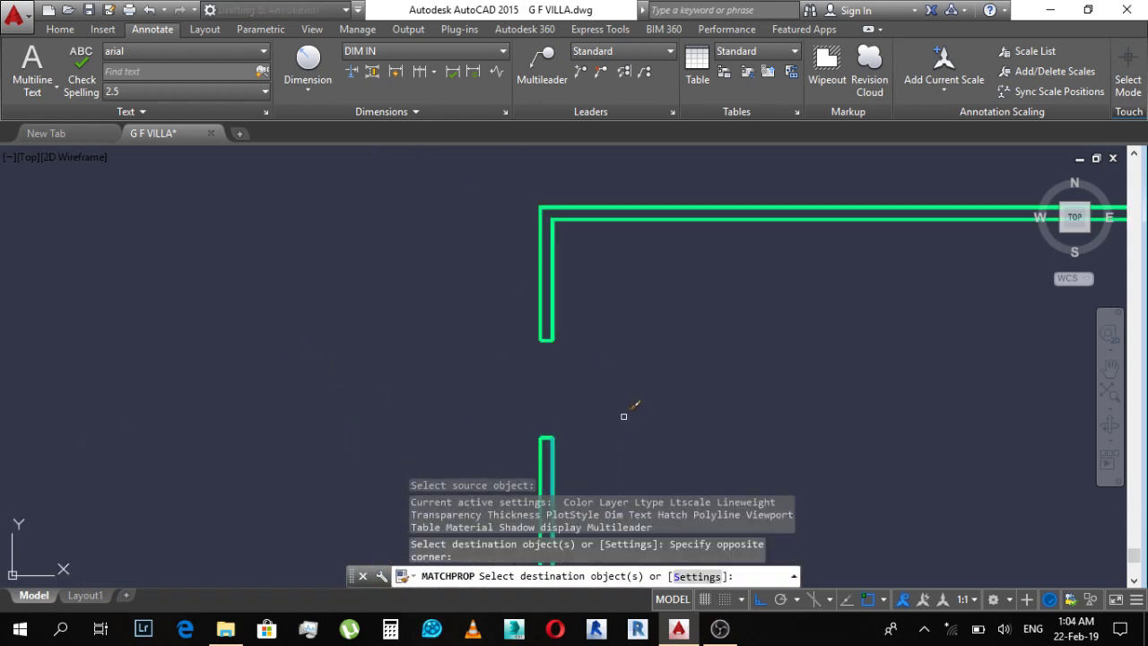
key(Escape)
scroll(508, 278, up, 2)
scroll(476, 260, up, 2)
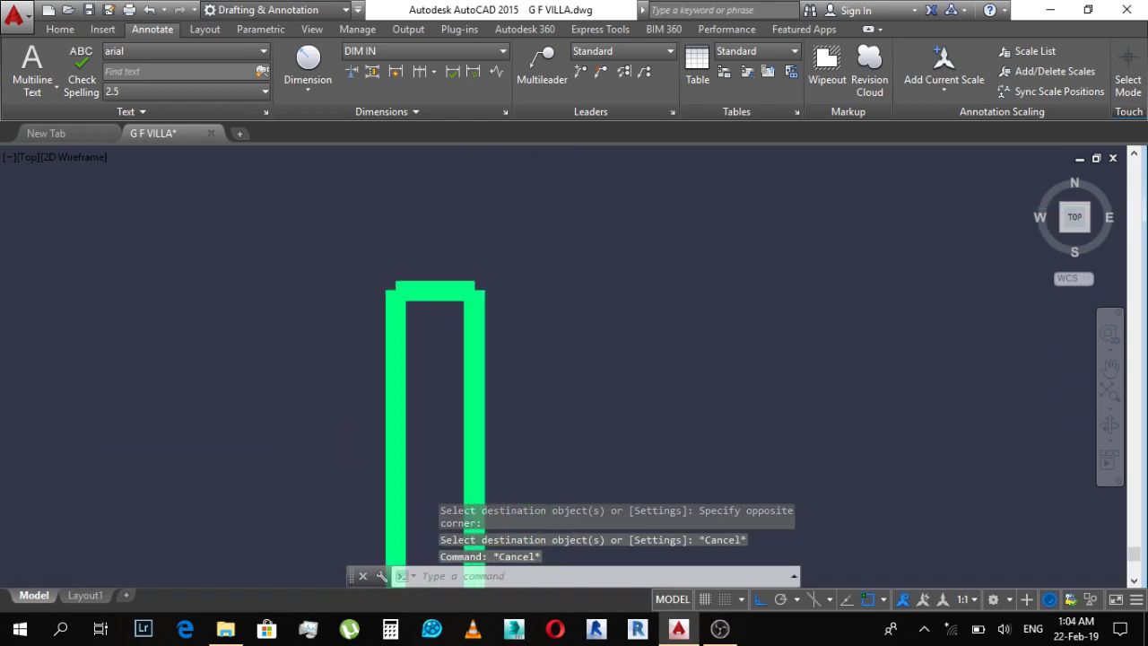
scroll(460, 249, up, 2)
key(Escape)
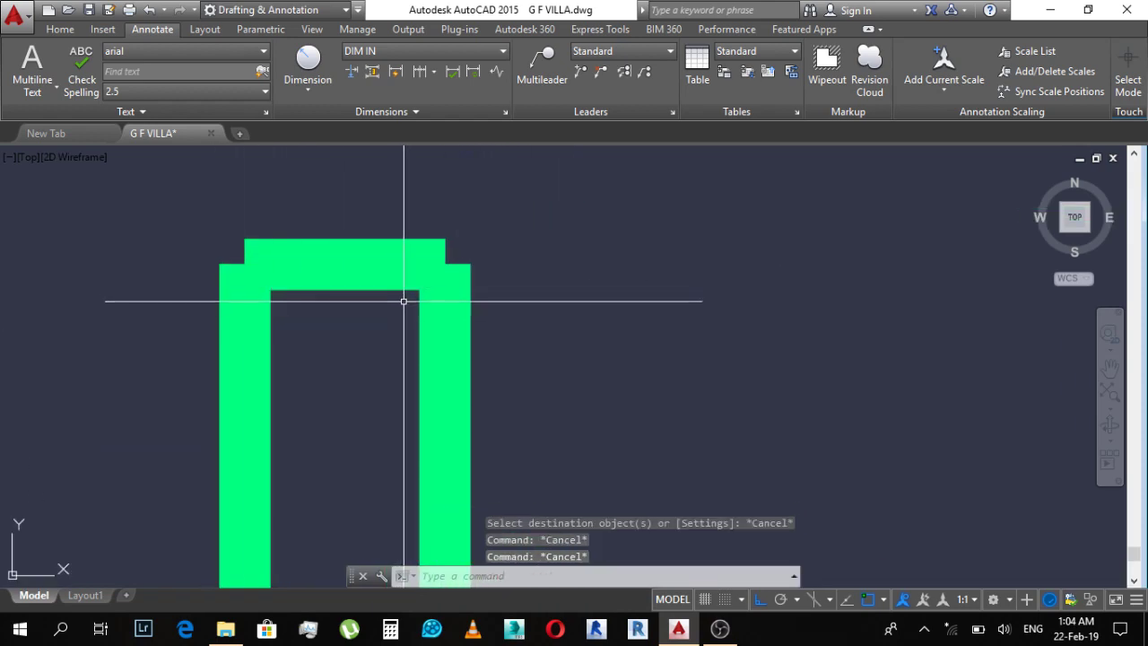
Step: Join the right wall bar, top cap and left wall bar into one polyline
text(f)
key(Return)
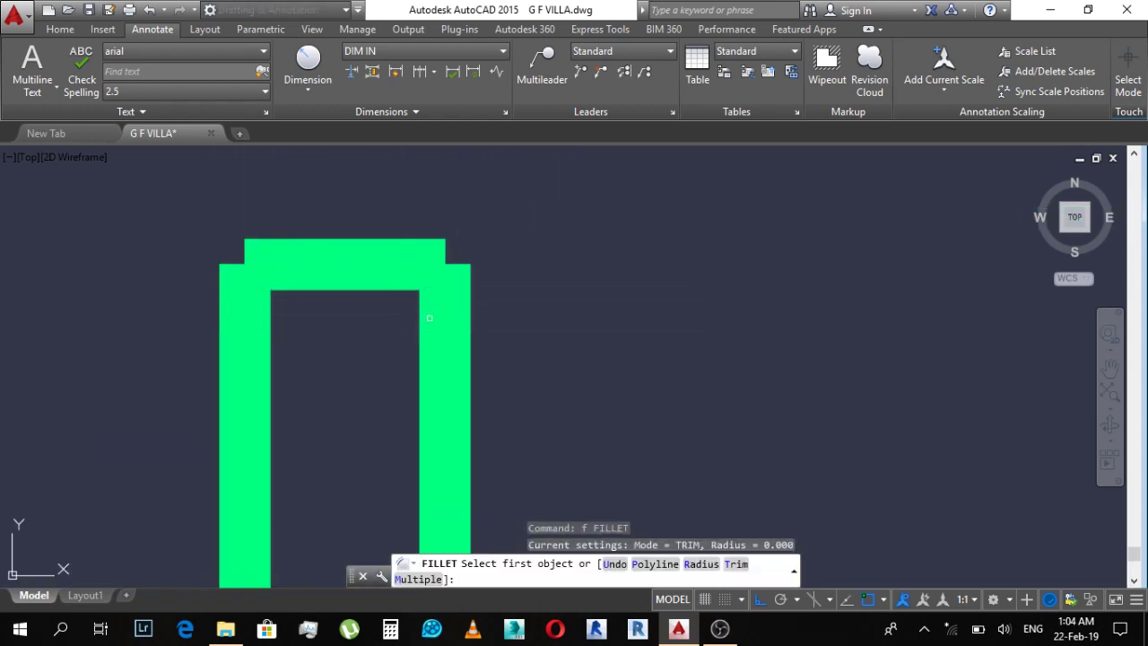
key(Escape)
text(j)
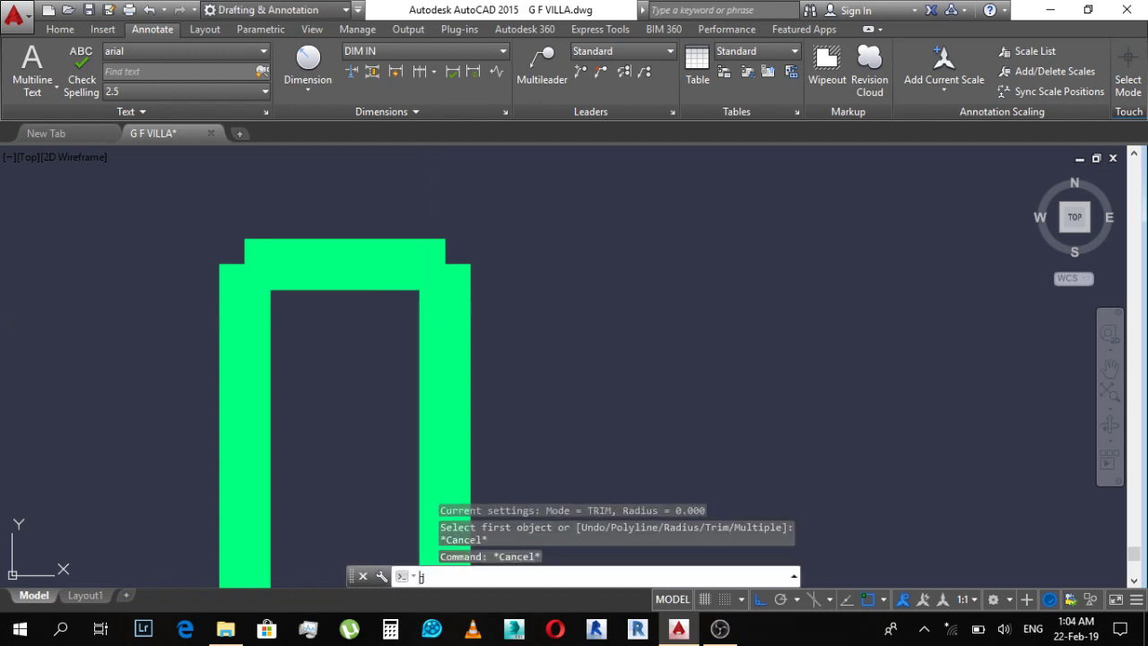
key(Return)
click(417, 302)
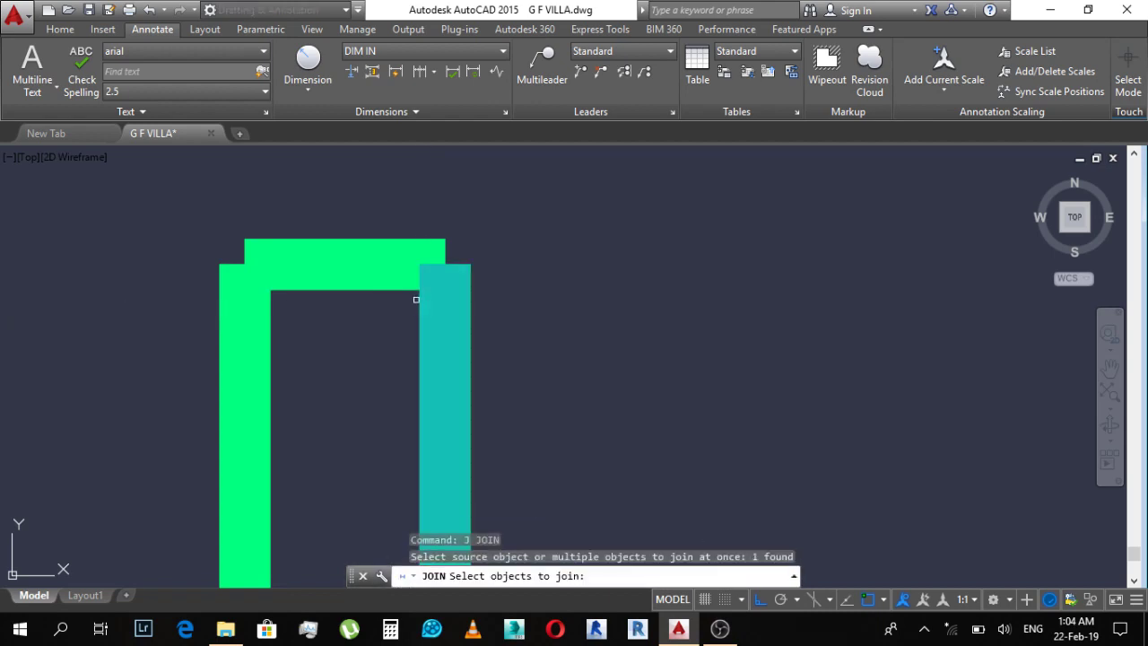
click(404, 287)
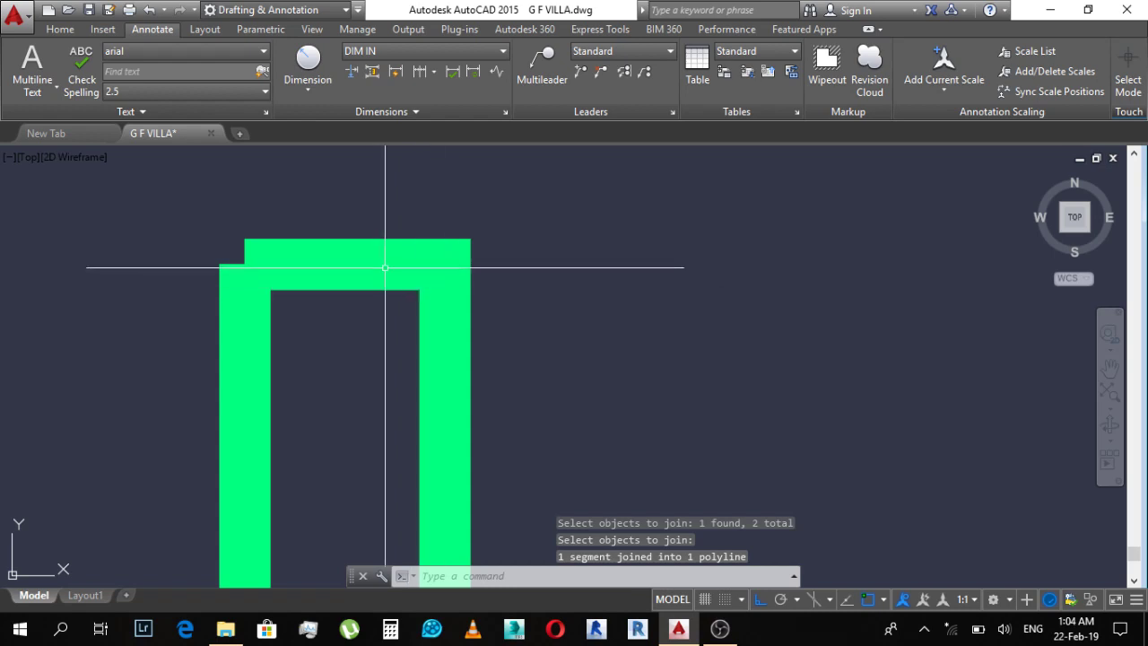
key(Return)
click(288, 290)
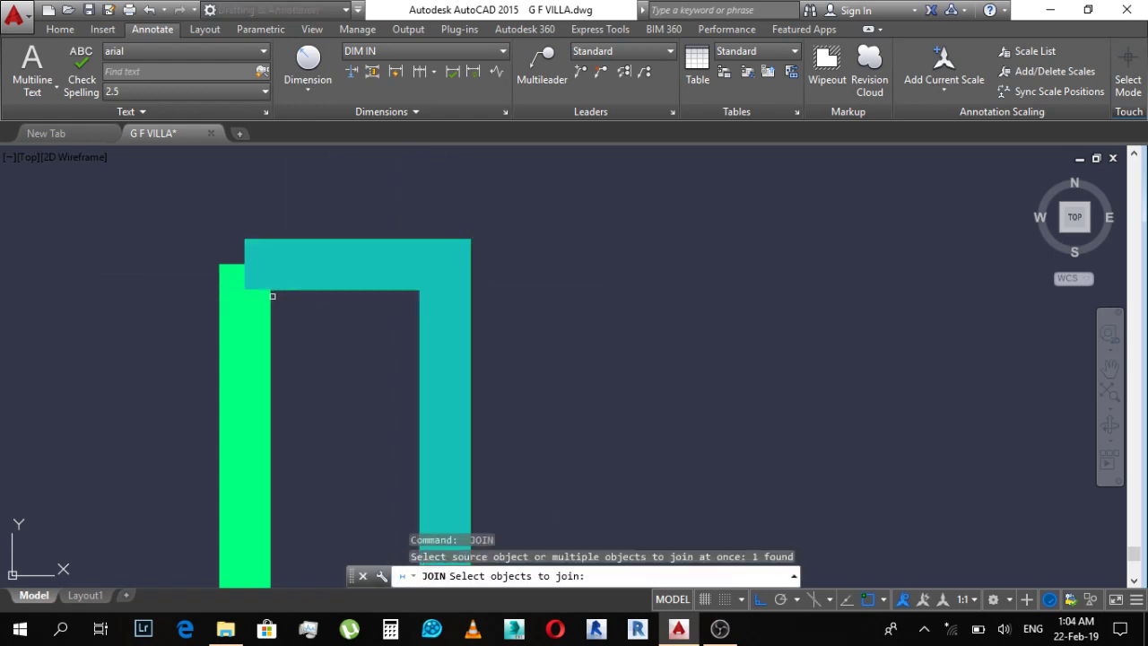
click(257, 276)
key(Return)
Step: Window-select the remaining U-shaped wall pieces and join them into a continuous polyline
scroll(385, 325, down, 5)
scroll(371, 315, up, 3)
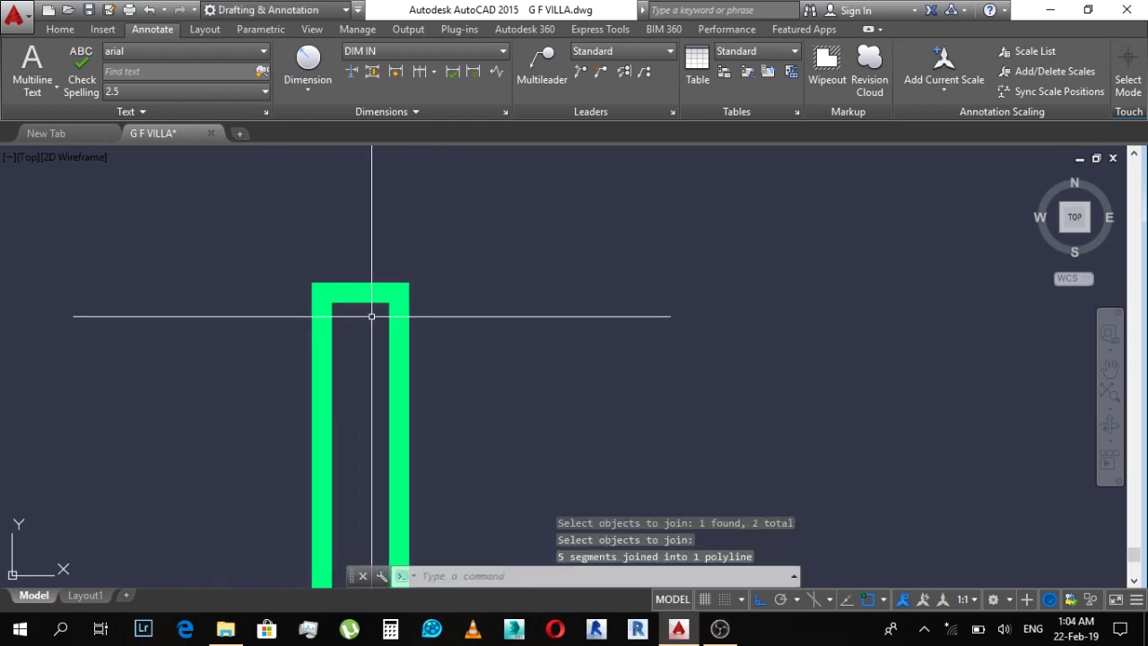
scroll(372, 305, down, 8)
key(Escape)
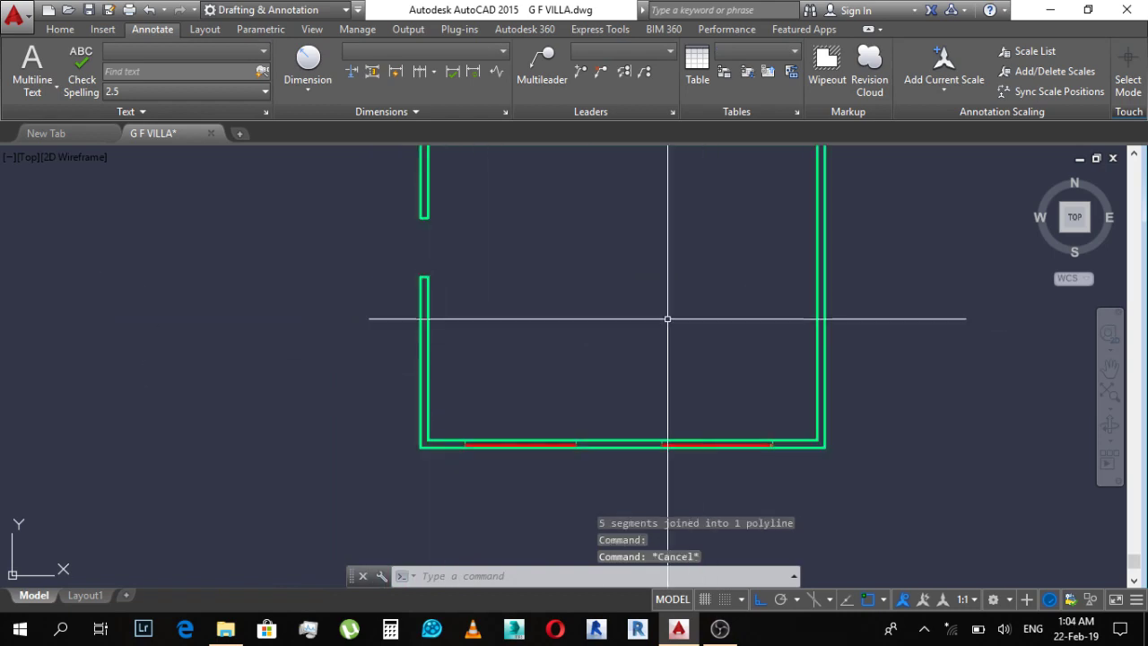
scroll(463, 215, up, 6)
scroll(359, 215, up, 2)
key(Escape)
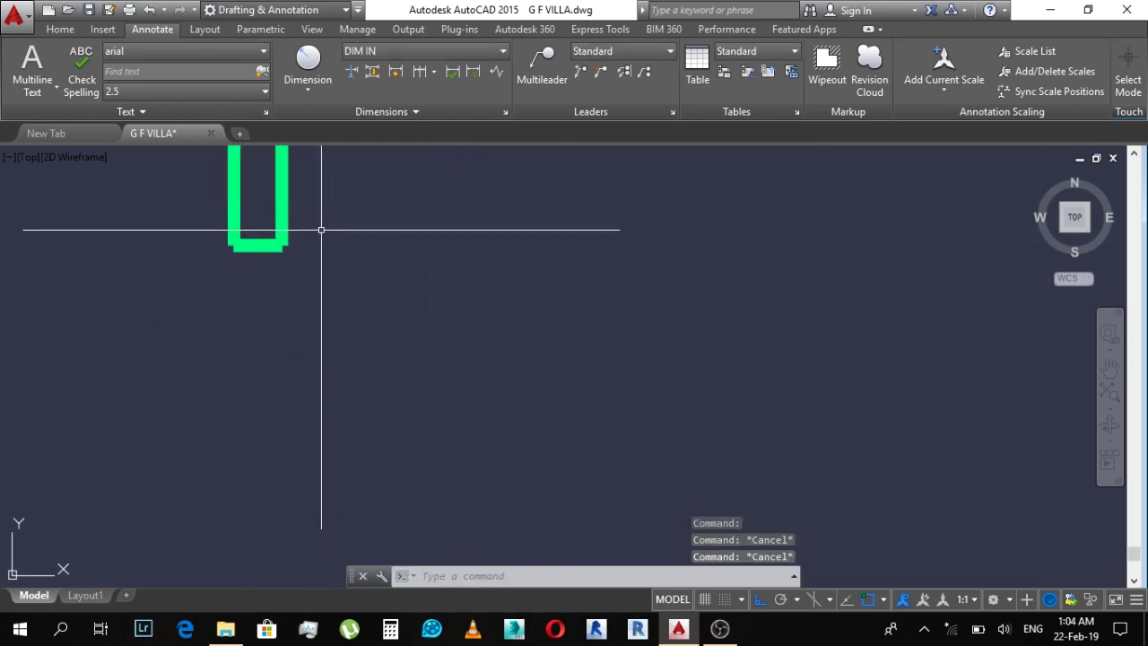
text(j)
key(Return)
click(305, 195)
click(159, 299)
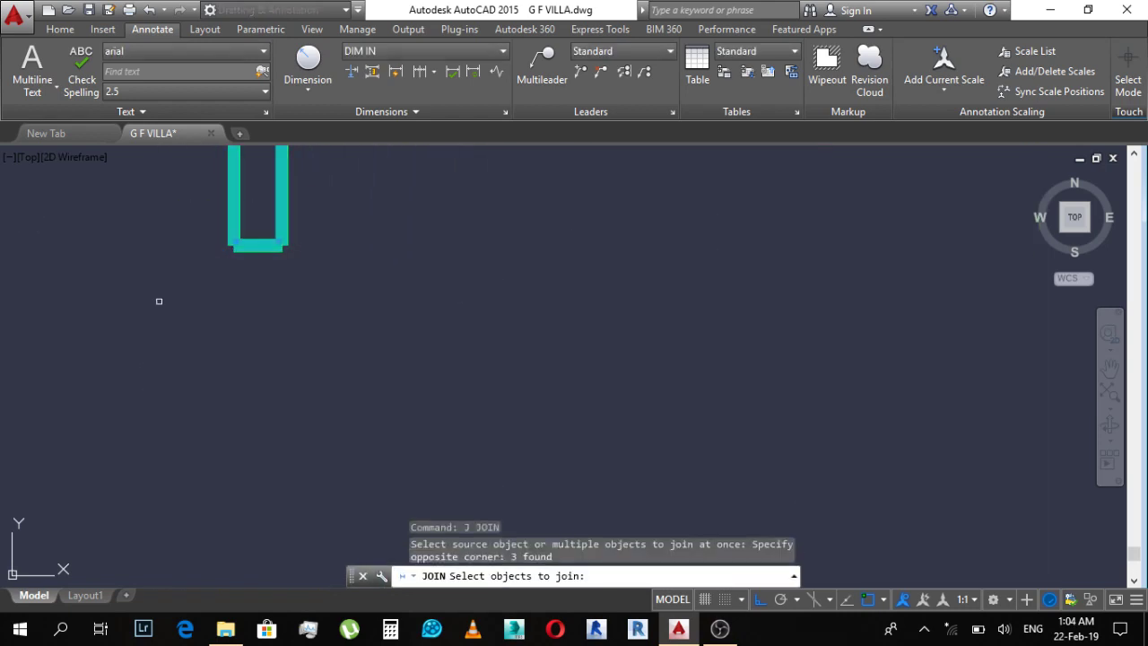
key(Return)
scroll(541, 379, down, 5)
scroll(533, 415, up, 6)
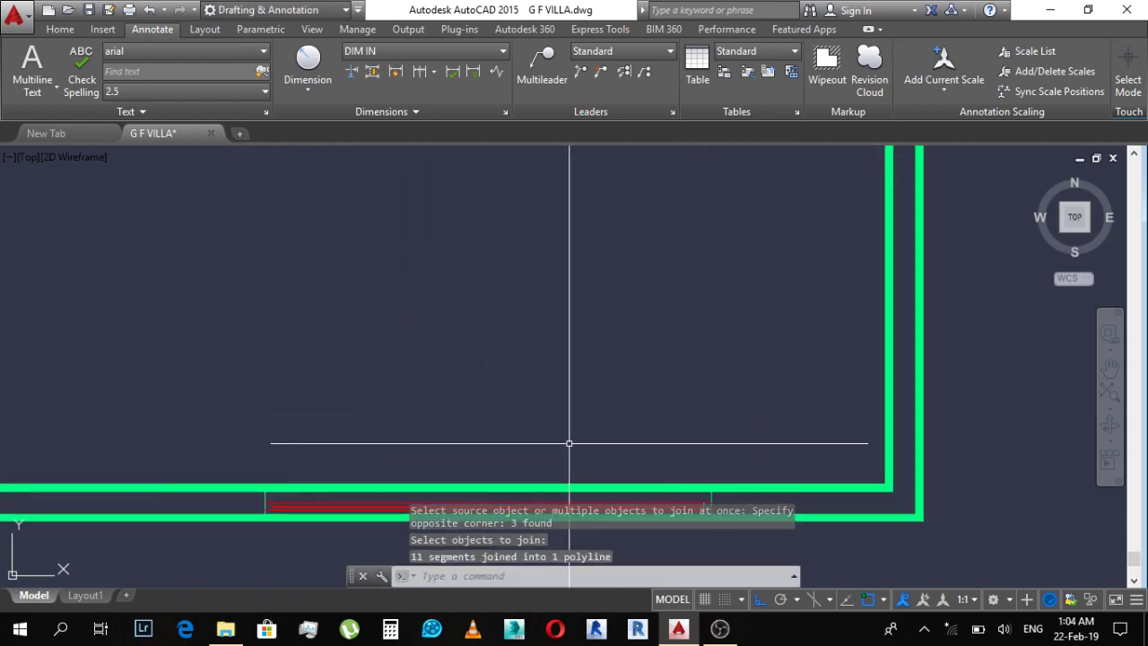
key(Escape)
key(Escape)
scroll(709, 358, up, 3)
key(Escape)
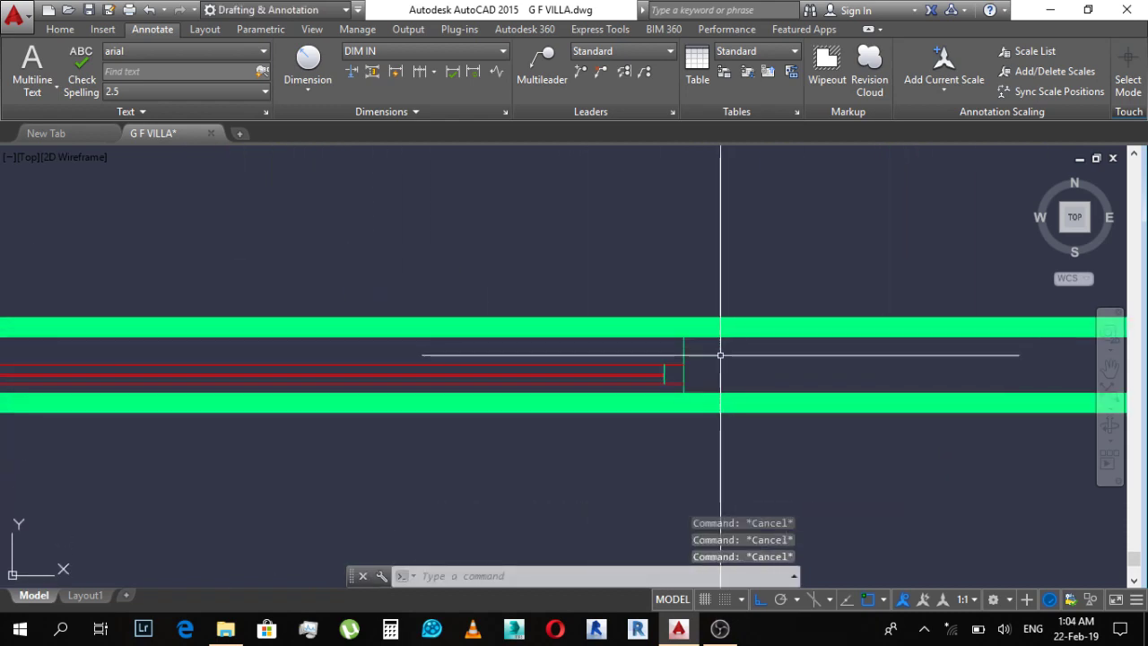
text(pedoffs)
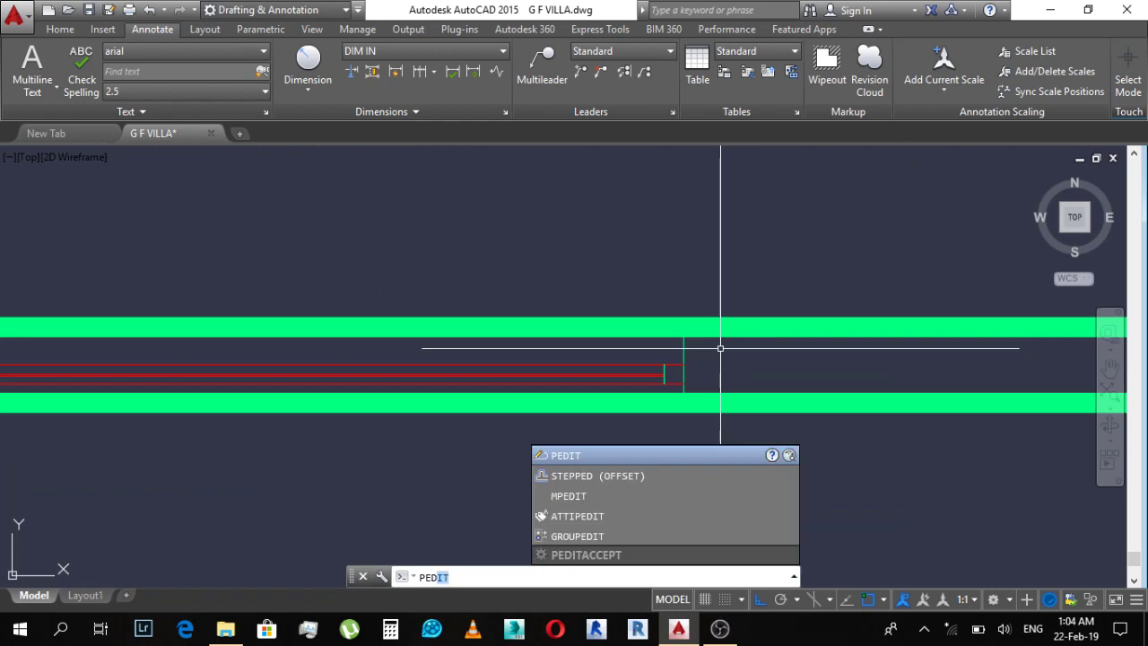
key(Escape)
scroll(720, 348, down, 5)
Step: Give the new room's walls the original plan's yellow wall style using MATCHPROP (MA)
text(ma)
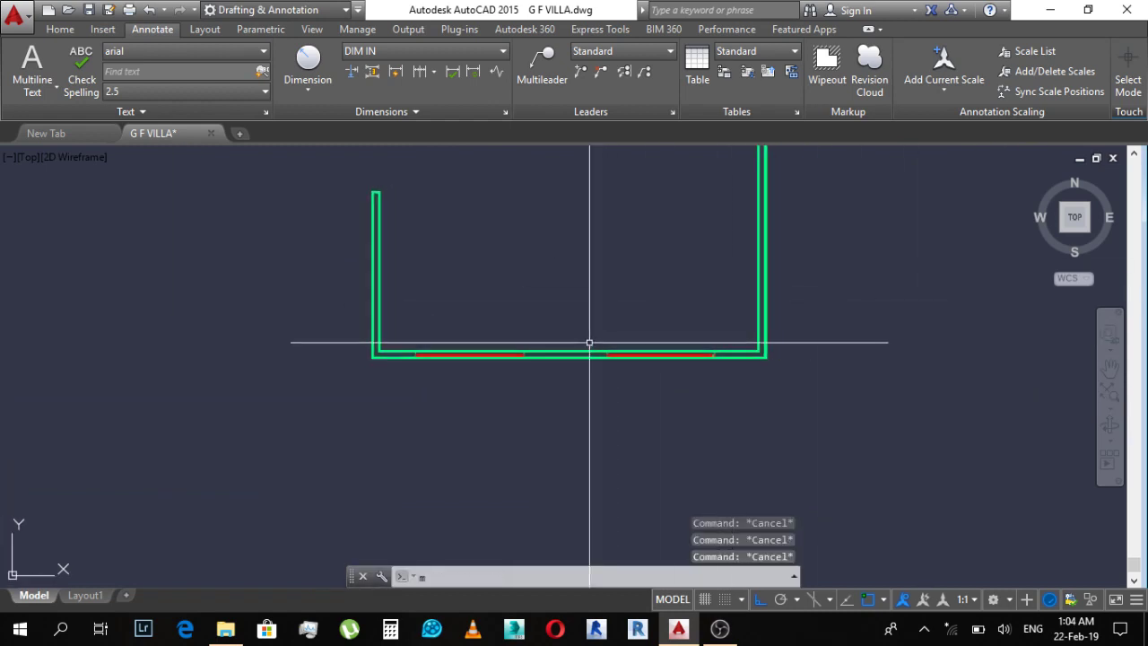
key(Return)
scroll(611, 345, down, 5)
scroll(244, 356, up, 5)
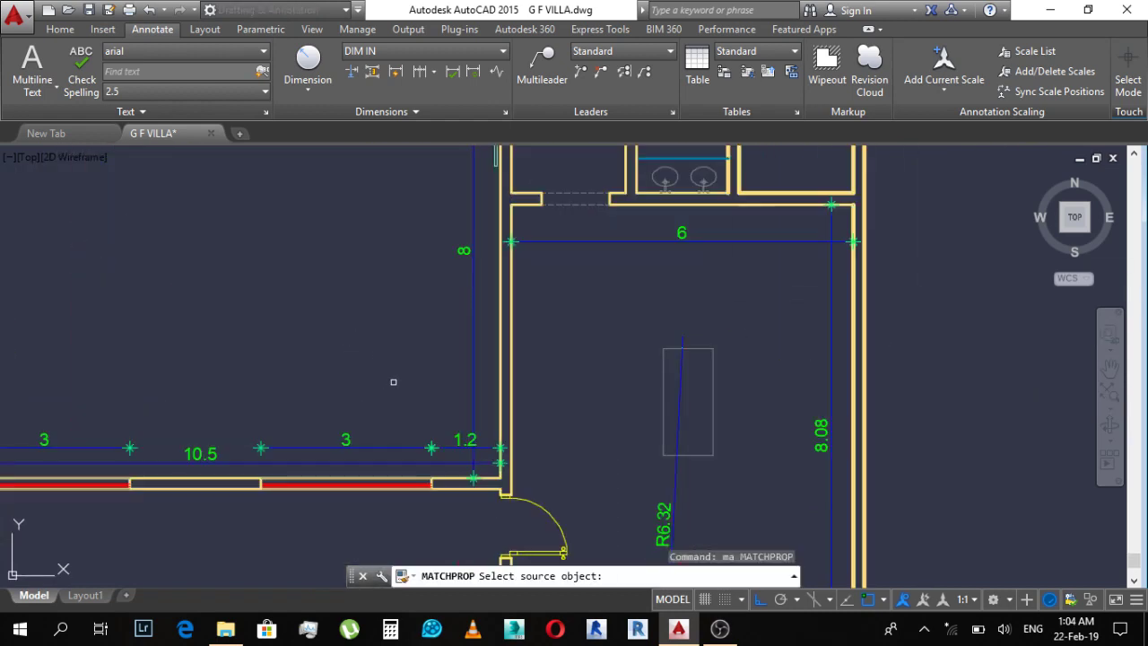
scroll(439, 436, up, 2)
scroll(439, 436, up, 2)
click(437, 481)
scroll(437, 473, down, 5)
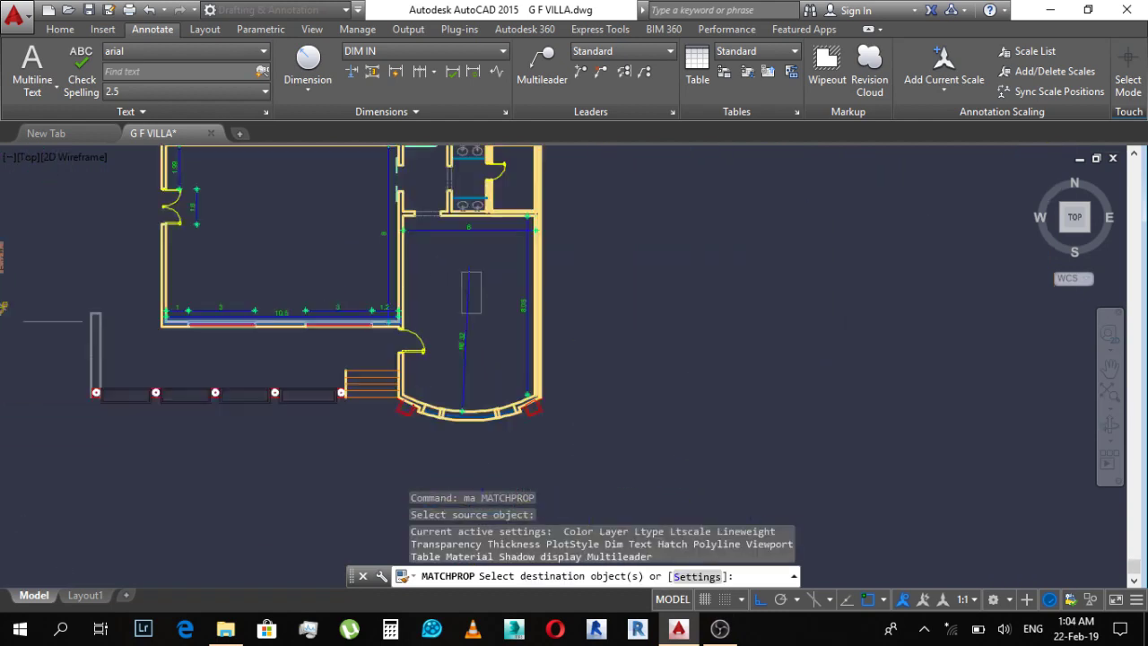
middle_drag(920, 227, 835, 226)
click(789, 210)
click(748, 171)
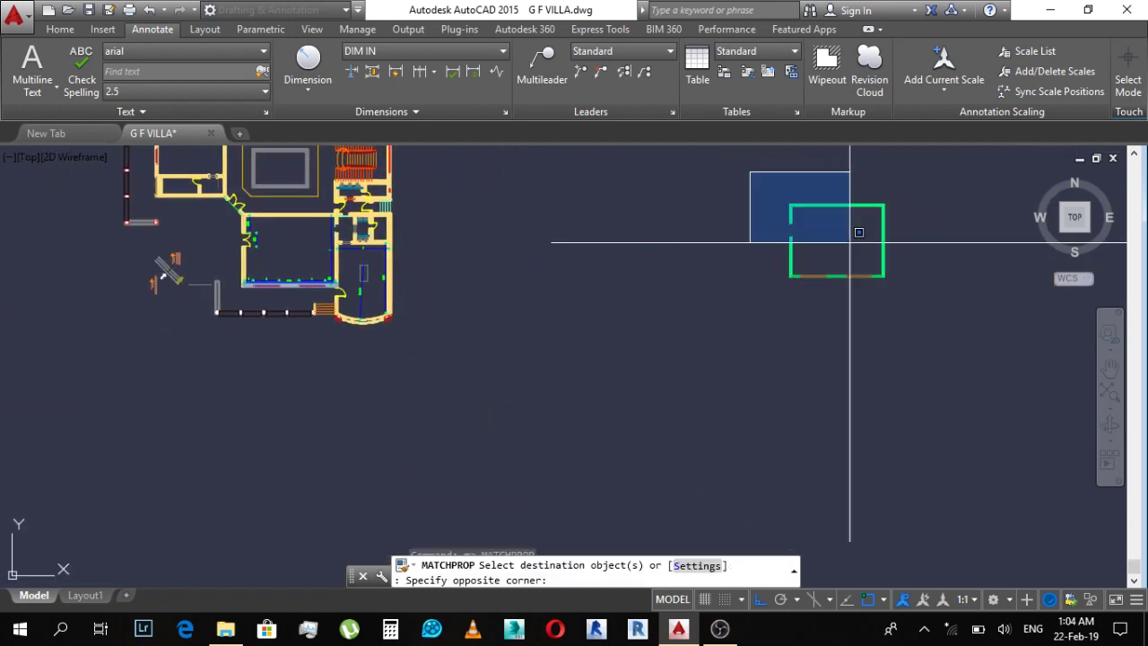
click(946, 339)
key(Escape)
Step: Turn the first window's inner lines red by matching them to the red window line
scroll(865, 295, up, 5)
scroll(827, 281, down, 5)
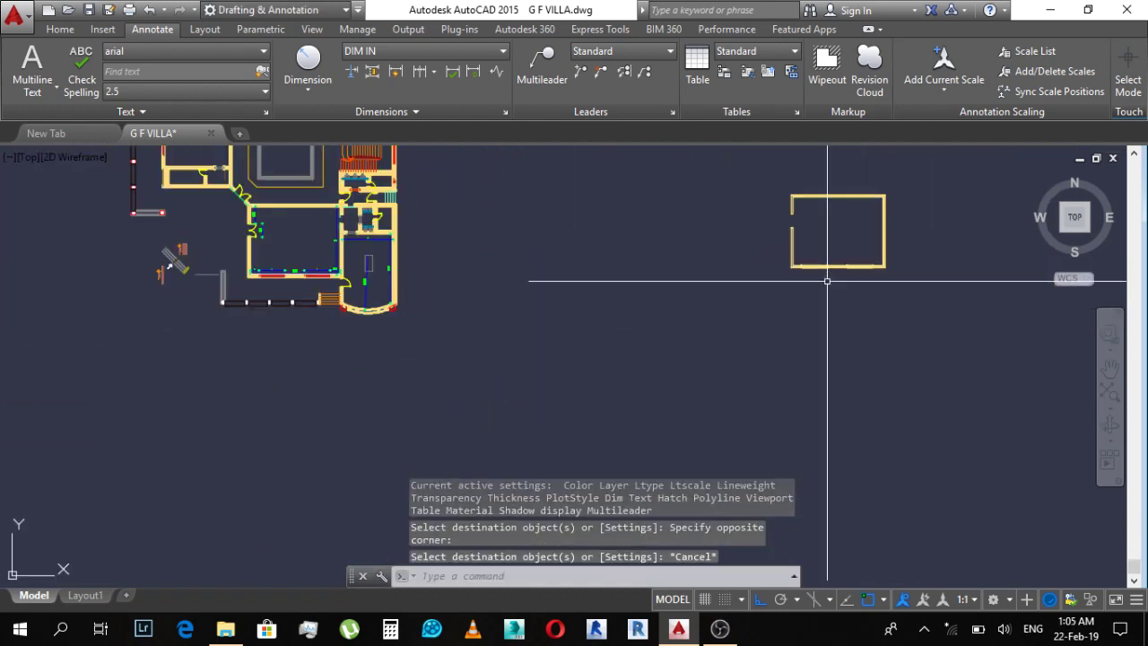
scroll(330, 285, up, 4)
scroll(341, 200, up, 3)
key(space)
click(343, 198)
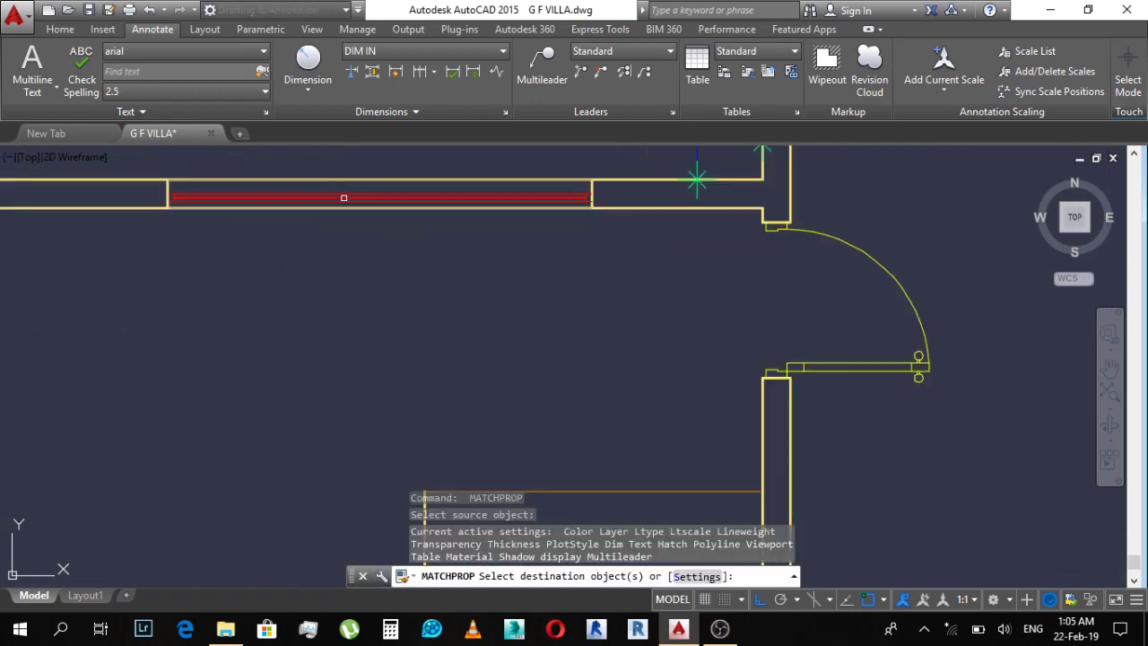
scroll(344, 197, down, 4)
scroll(641, 295, up, 4)
middle_drag(641, 295, 523, 295)
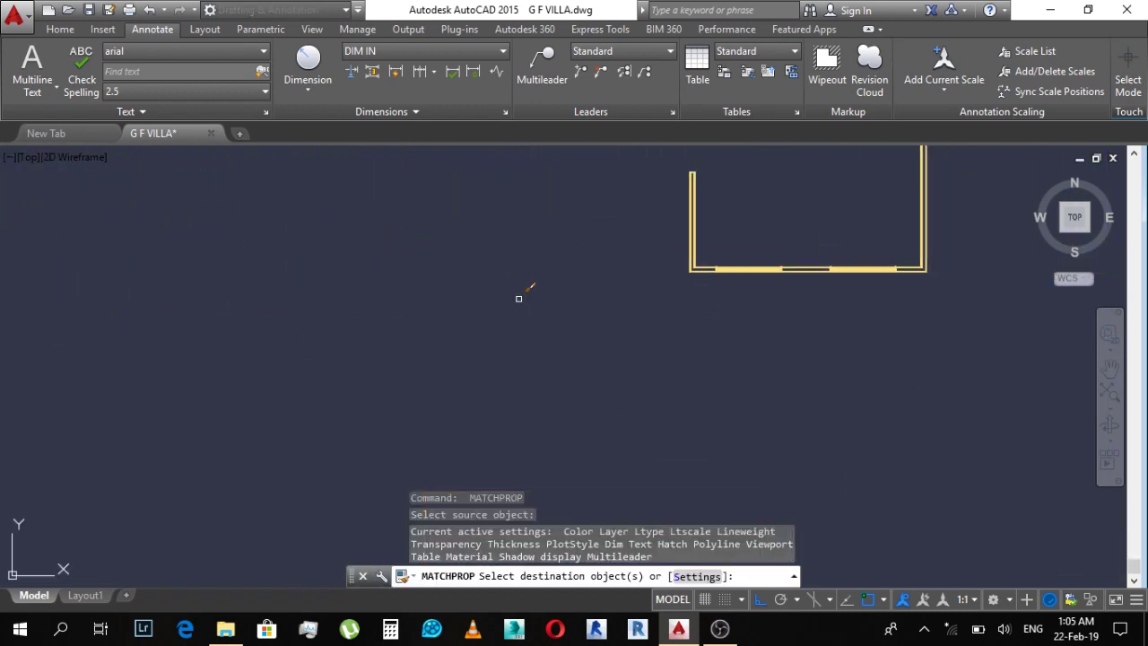
scroll(772, 274, up, 2)
scroll(679, 287, up, 1)
scroll(179, 305, up, 1)
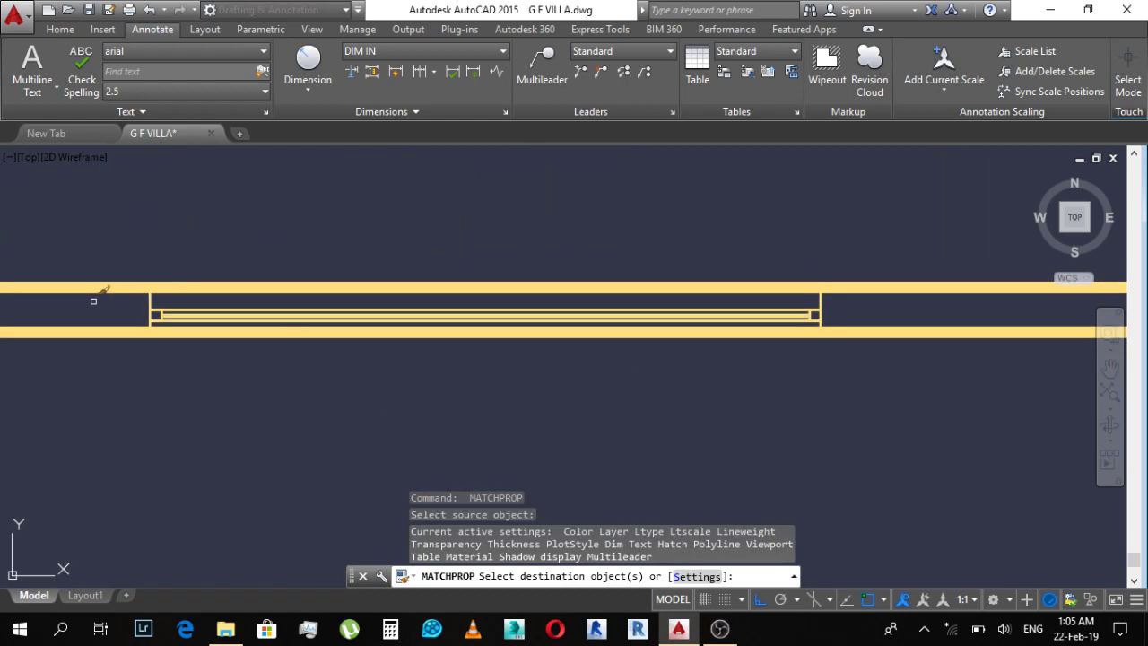
click(132, 303)
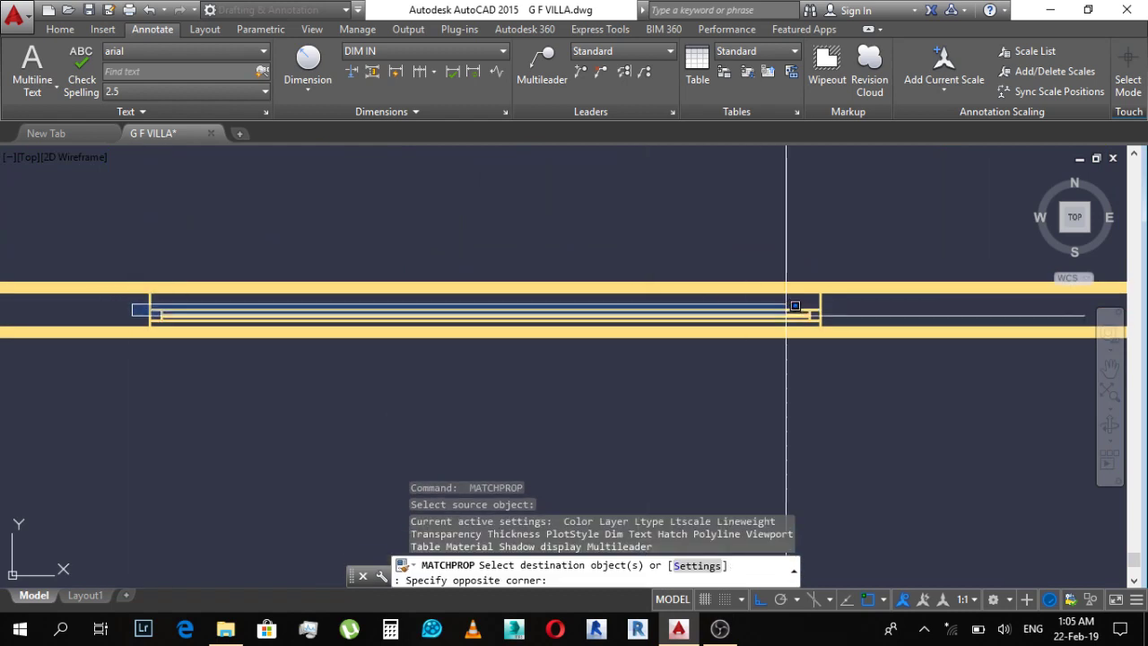
click(936, 314)
Step: Match the next window's inner lines to the red window properties
scroll(554, 368, down, 3)
scroll(544, 392, up, 3)
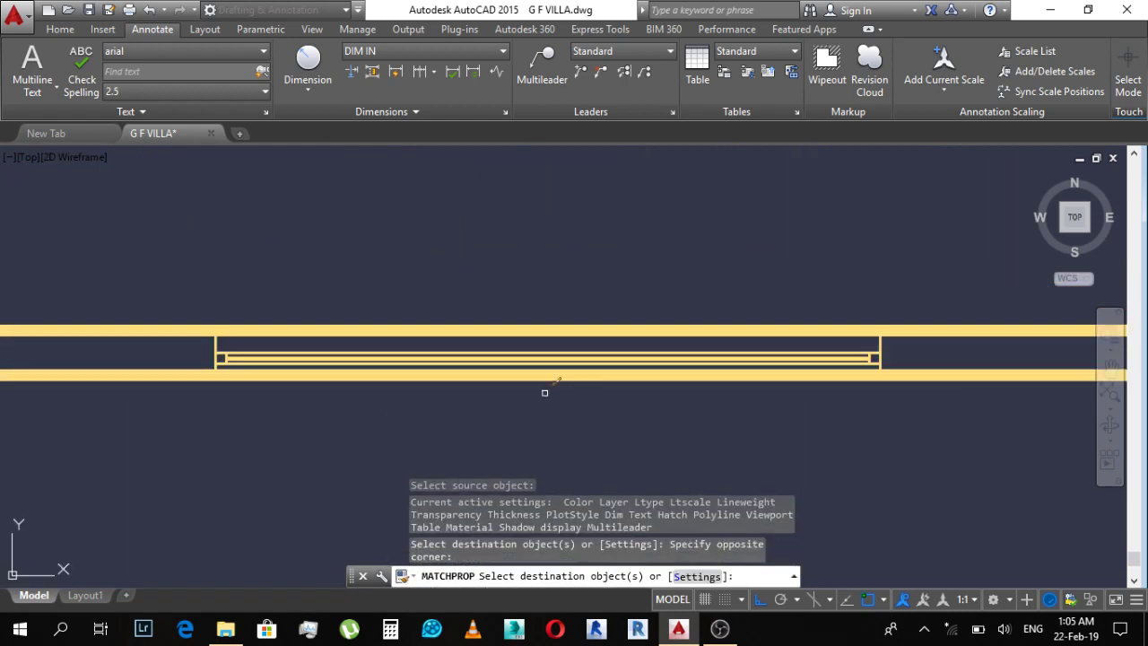
click(197, 344)
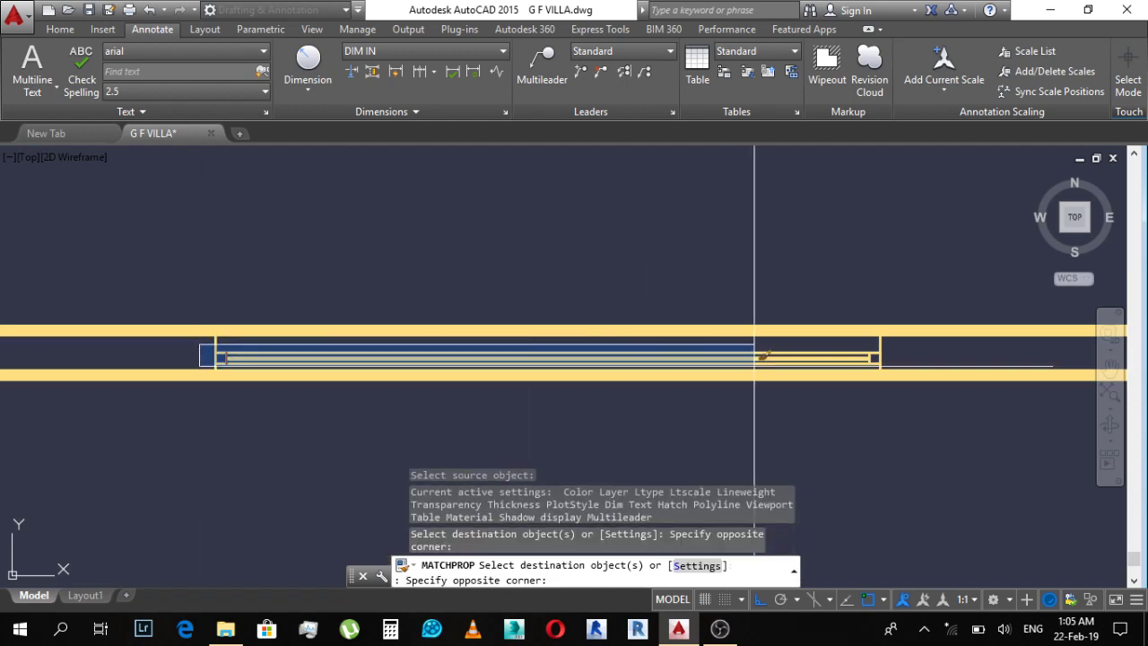
click(903, 366)
key(Escape)
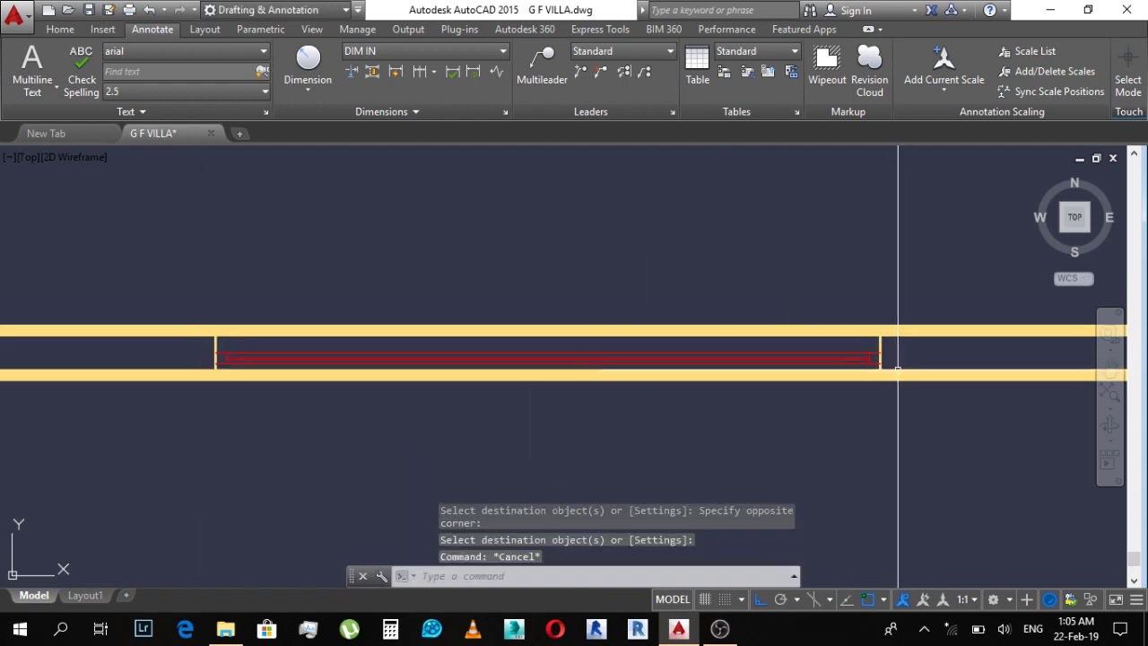
key(Escape)
Step: Retry MATCHPROP with the window end line and inner wall line as sources, cancelling each attempt
text(ma)
key(Return)
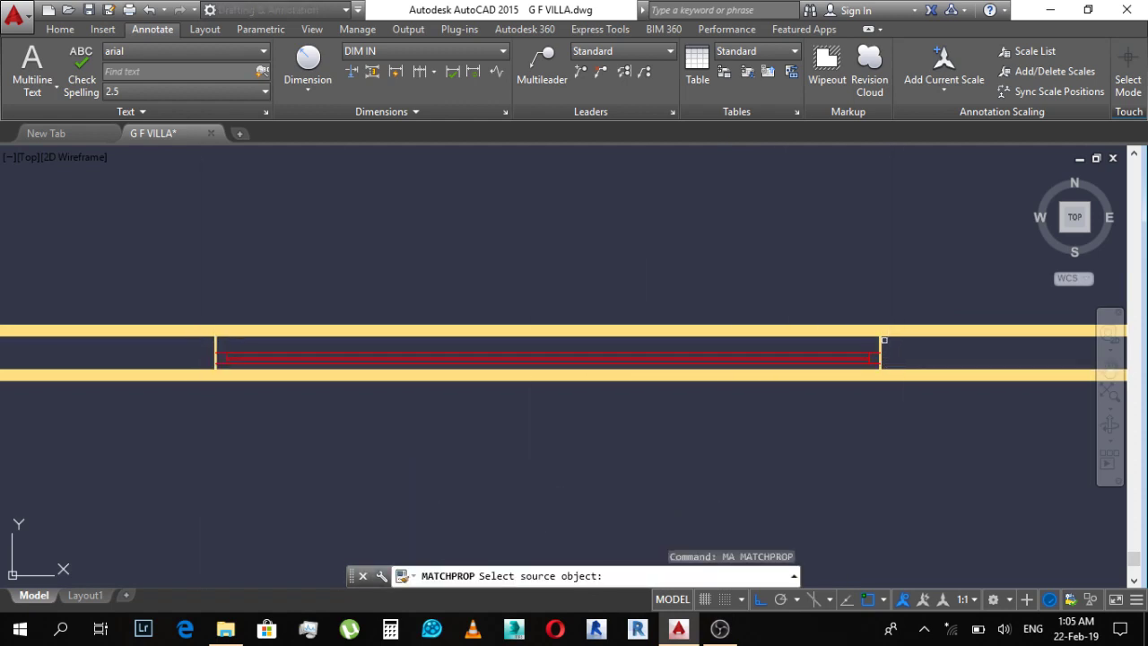
click(880, 346)
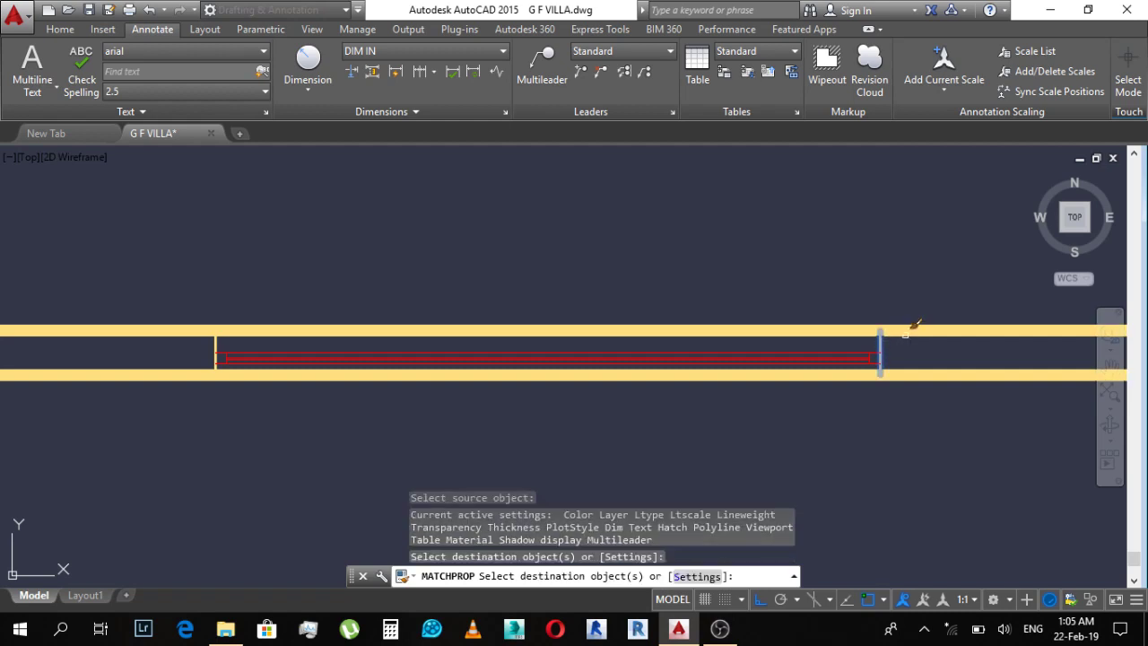
click(915, 462)
key(Escape)
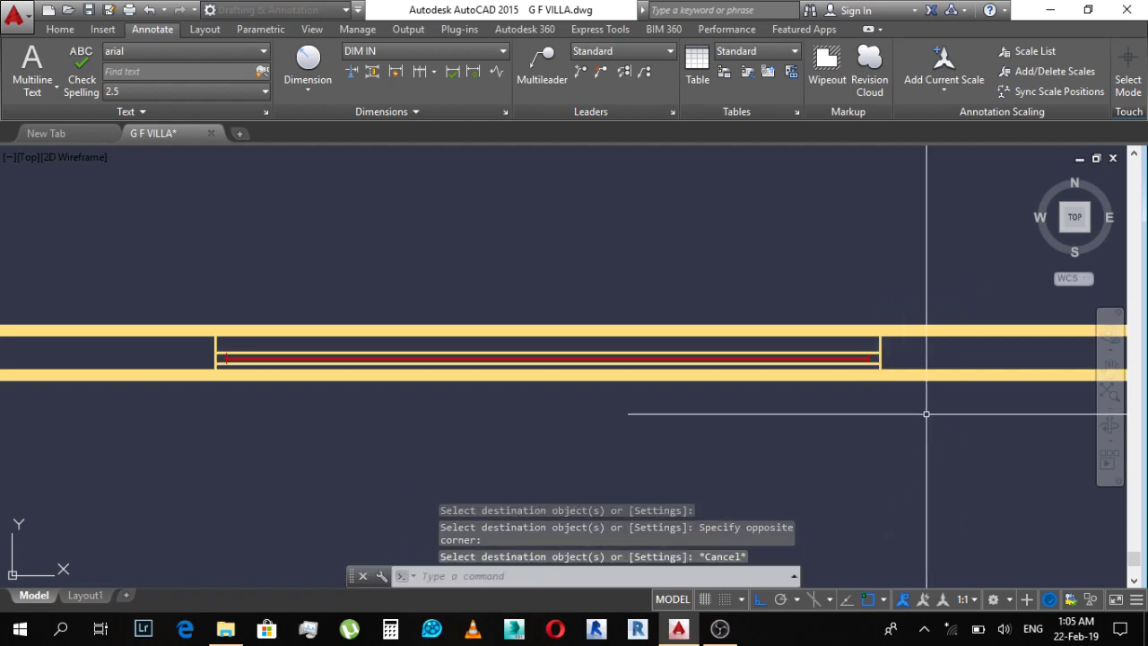
text(ma)
key(Return)
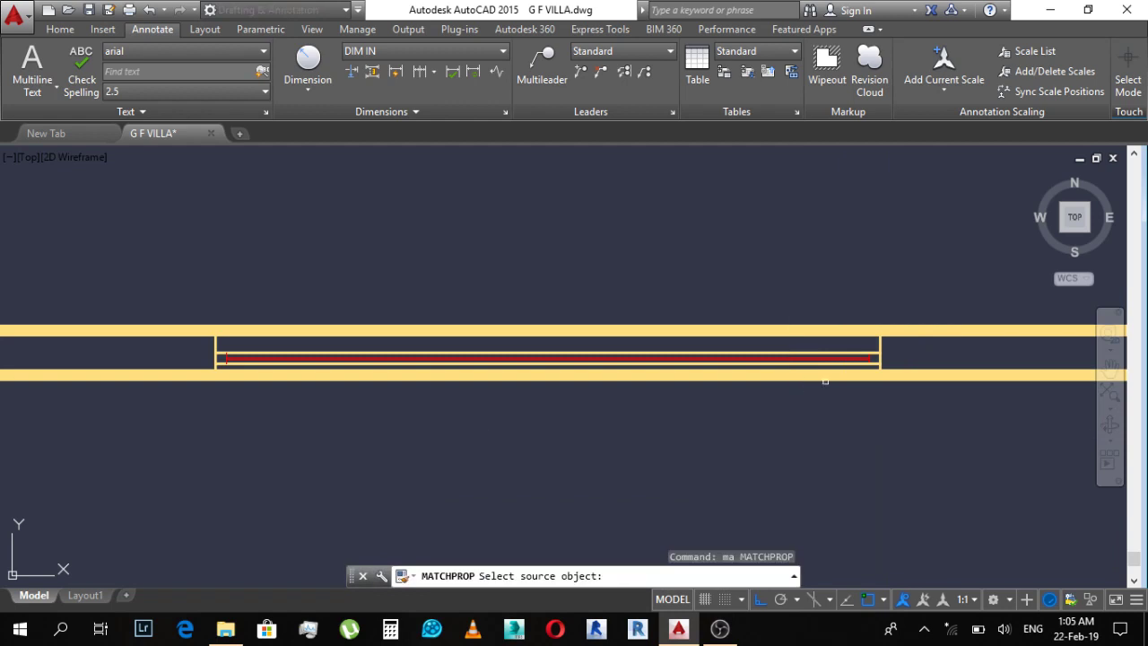
scroll(829, 378, up, 2)
click(866, 329)
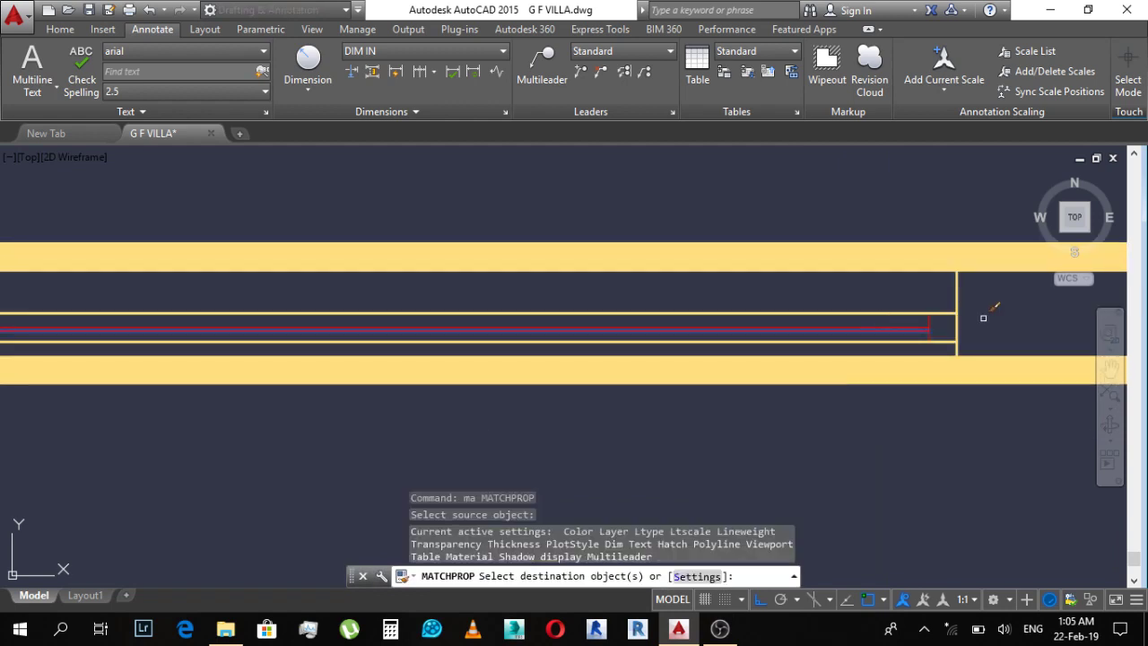
middle_drag(984, 318, 857, 346)
key(Escape)
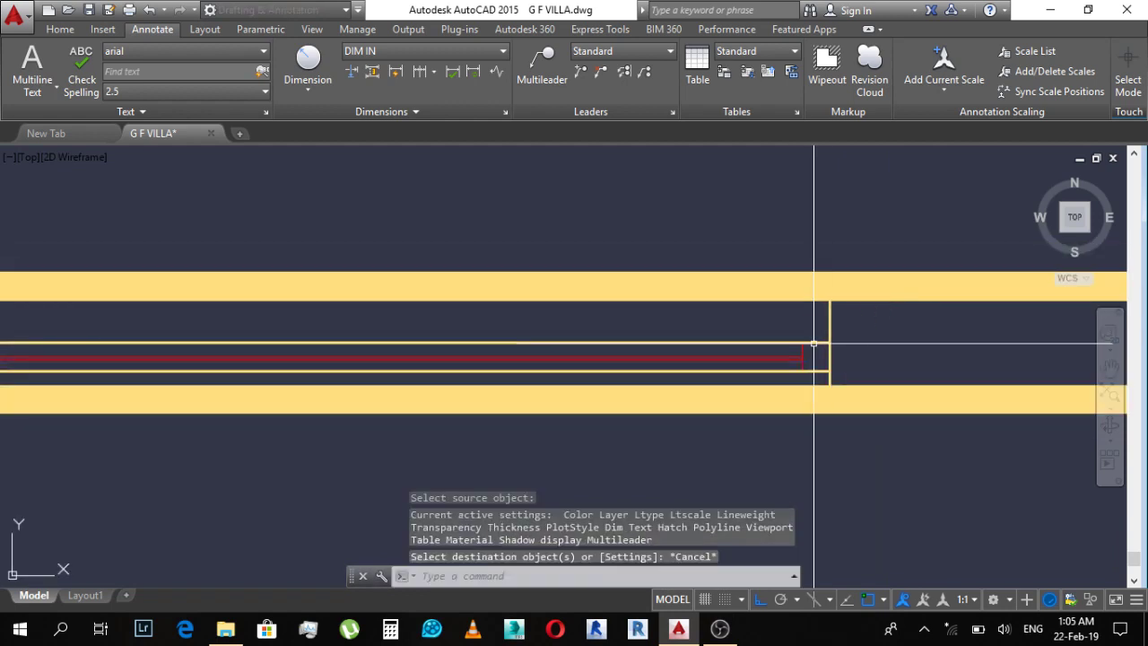
key(Return)
click(816, 342)
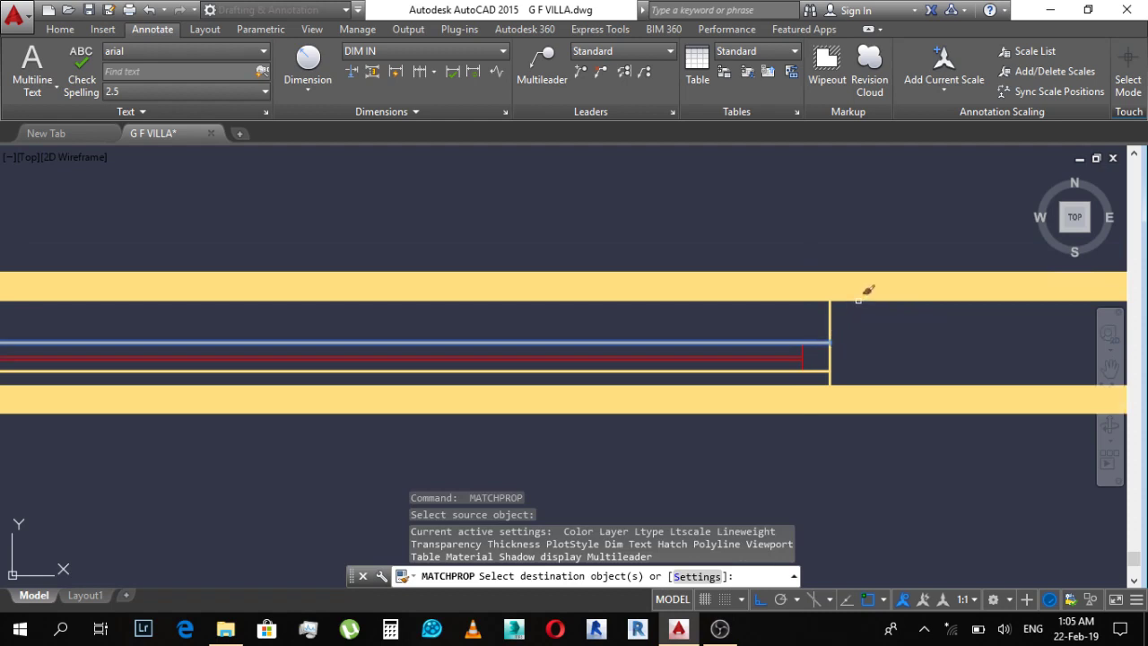
key(Escape)
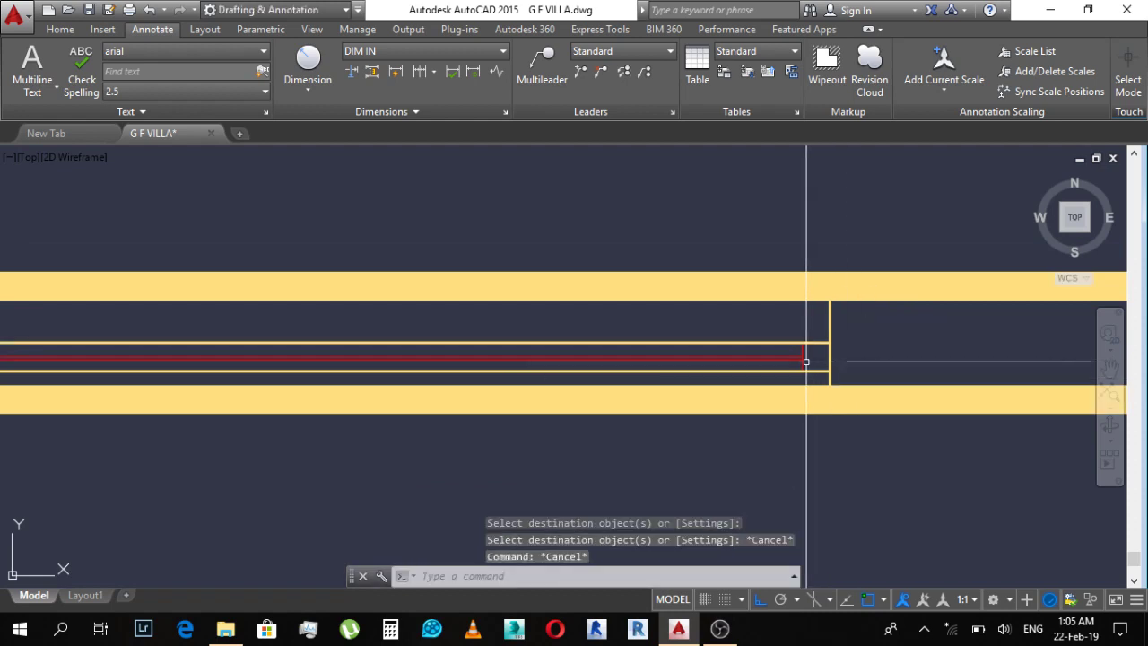
Step: Recolour the remaining window lines red by matching them to the red window line
key(Return)
click(799, 356)
click(797, 361)
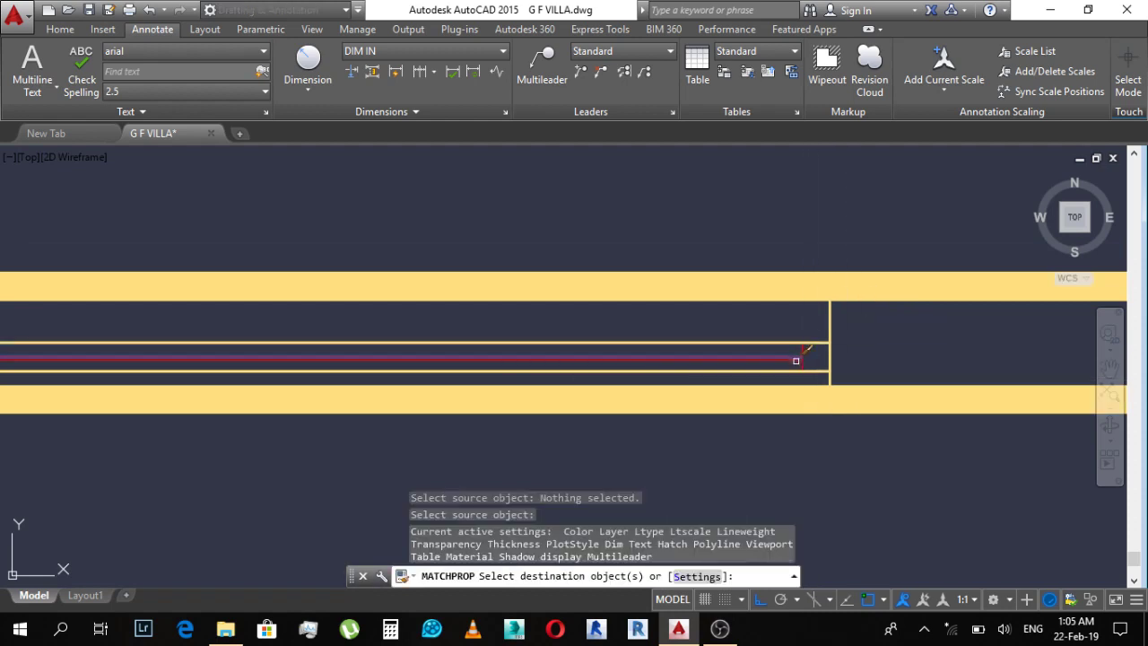
click(798, 362)
click(779, 322)
key(Escape)
key(Escape)
key(Escape)
Step: Try a too-thick width of 2 on the room's wall polyline, then undo it
scroll(827, 453, down, 3)
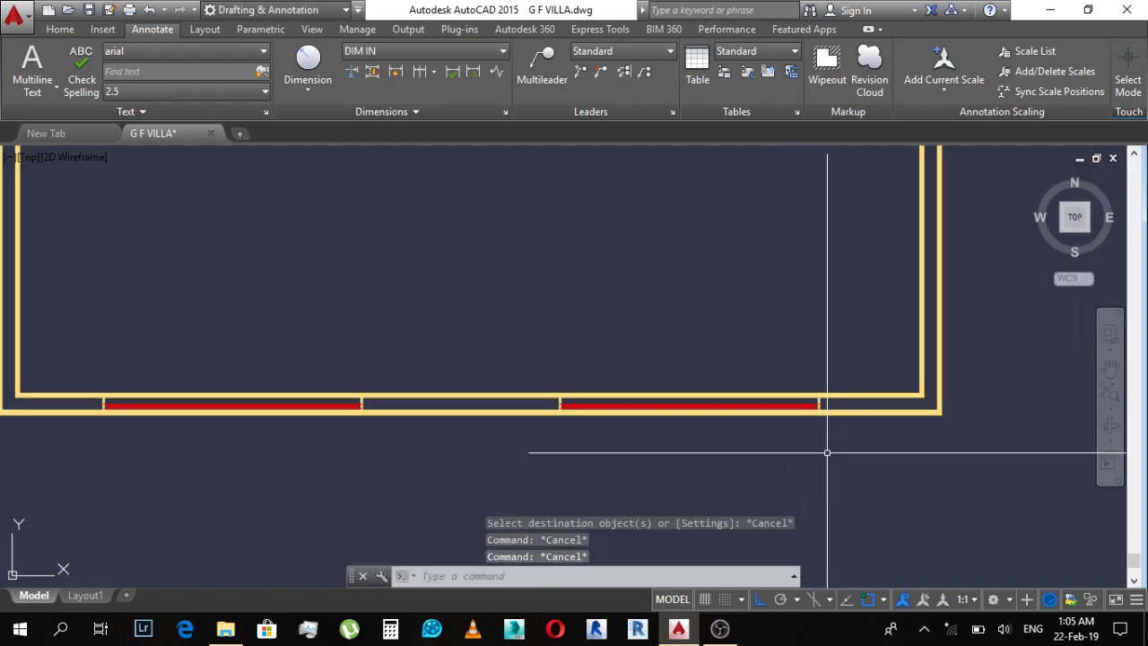
scroll(790, 431, down, 3)
scroll(624, 256, up, 5)
scroll(638, 377, down, 9)
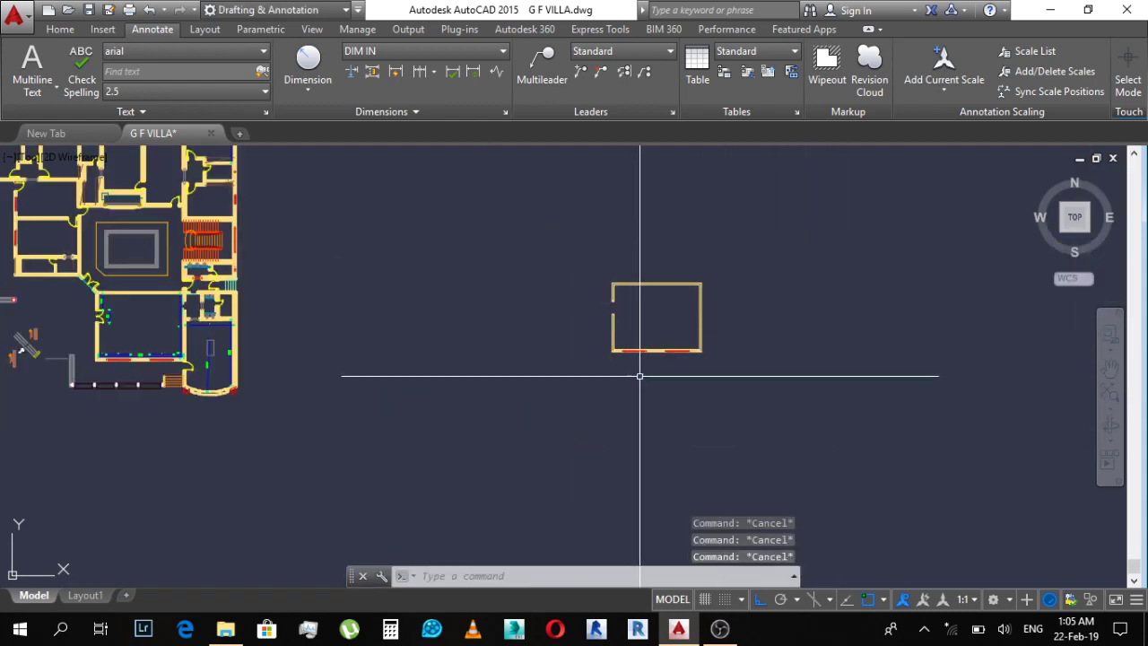
scroll(638, 377, up, 4)
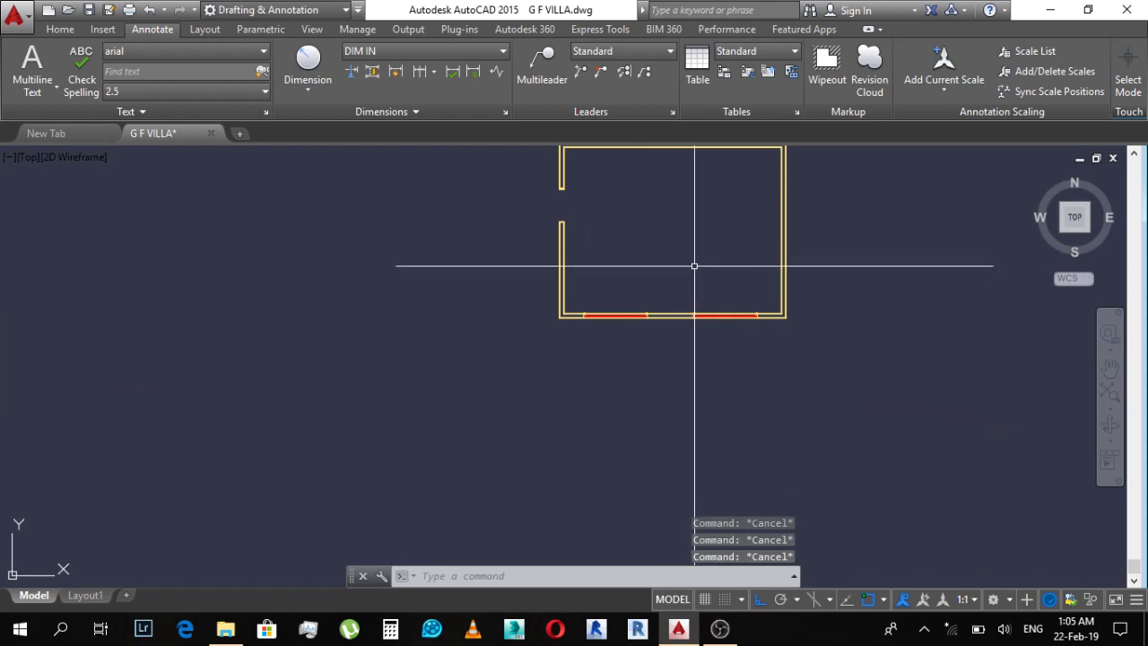
scroll(731, 235, up, 2)
scroll(741, 228, up, 3)
scroll(776, 431, up, 3)
scroll(735, 377, up, 4)
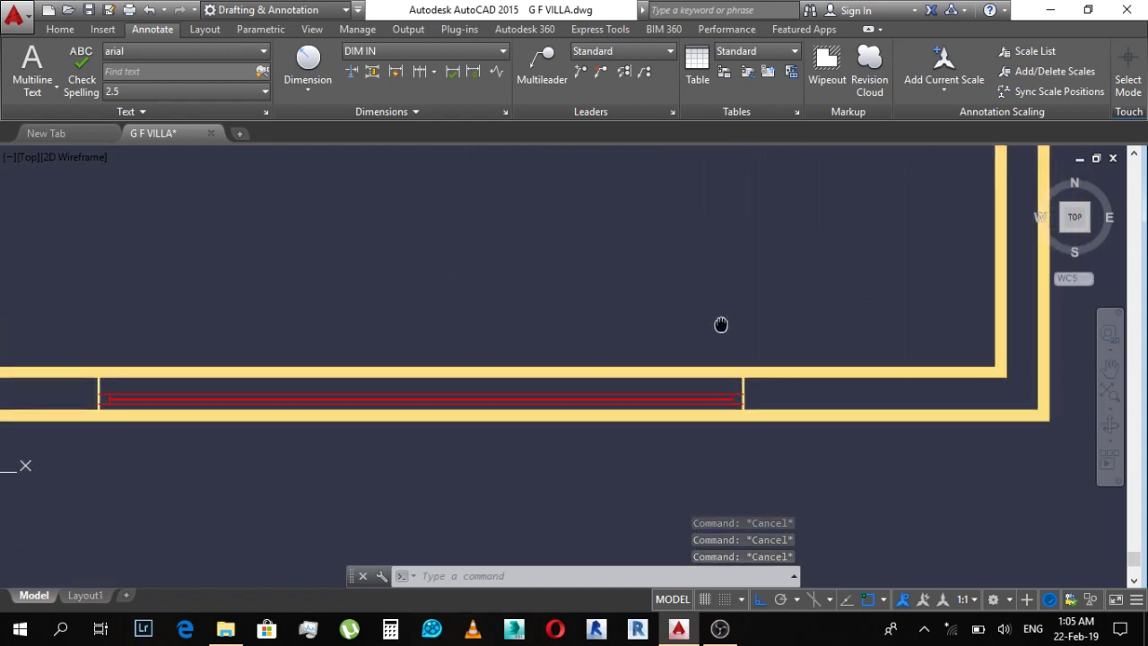
scroll(727, 314, down, 2)
scroll(728, 322, down, 5)
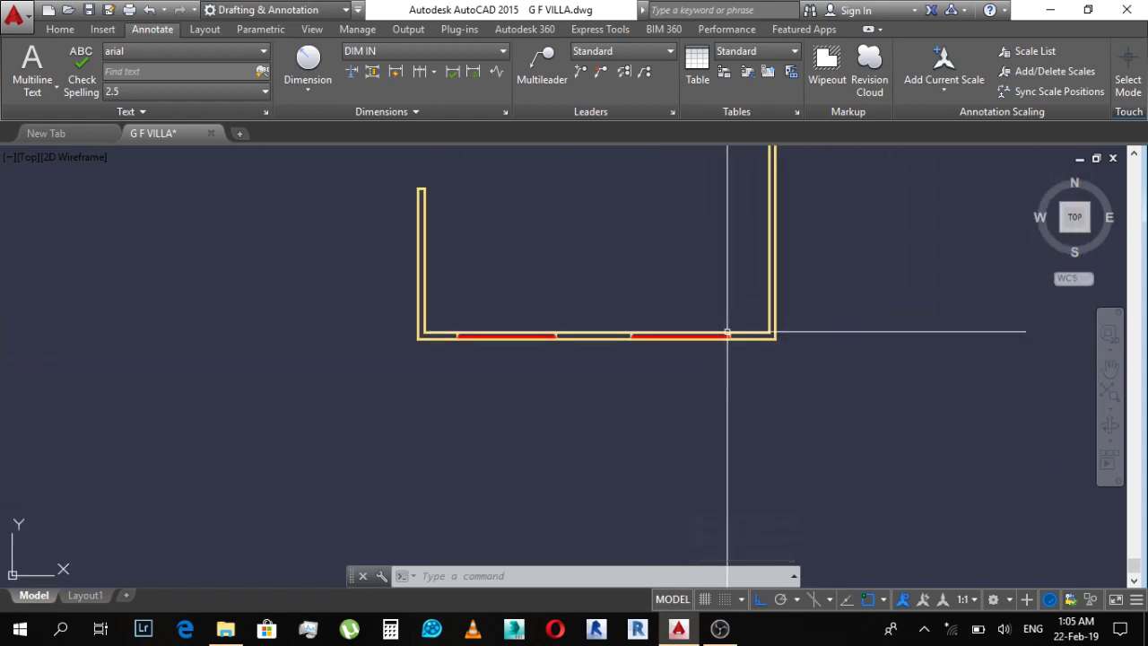
scroll(725, 327, up, 4)
middle_drag(715, 326, 690, 323)
text(p)
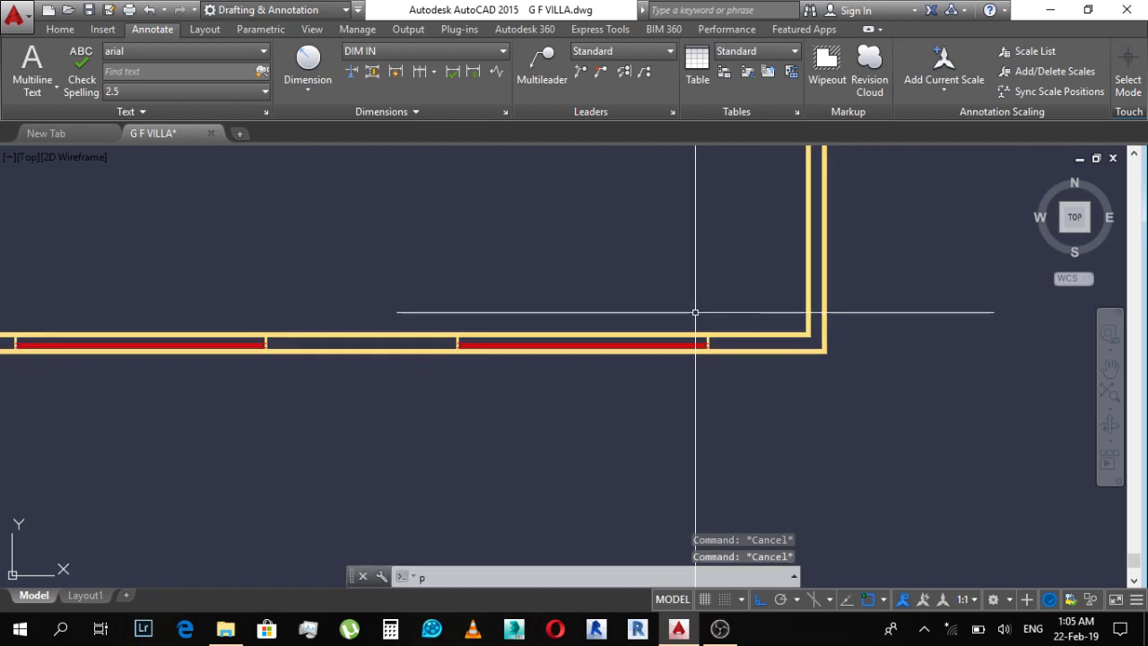
text(p)
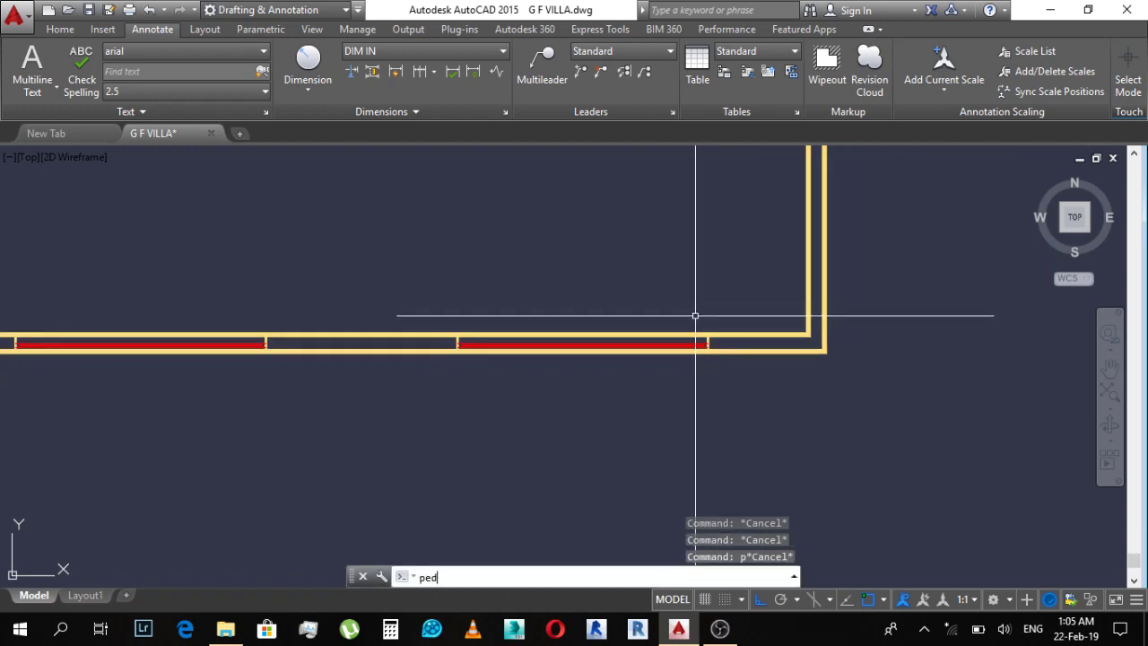
text(it)
key(Return)
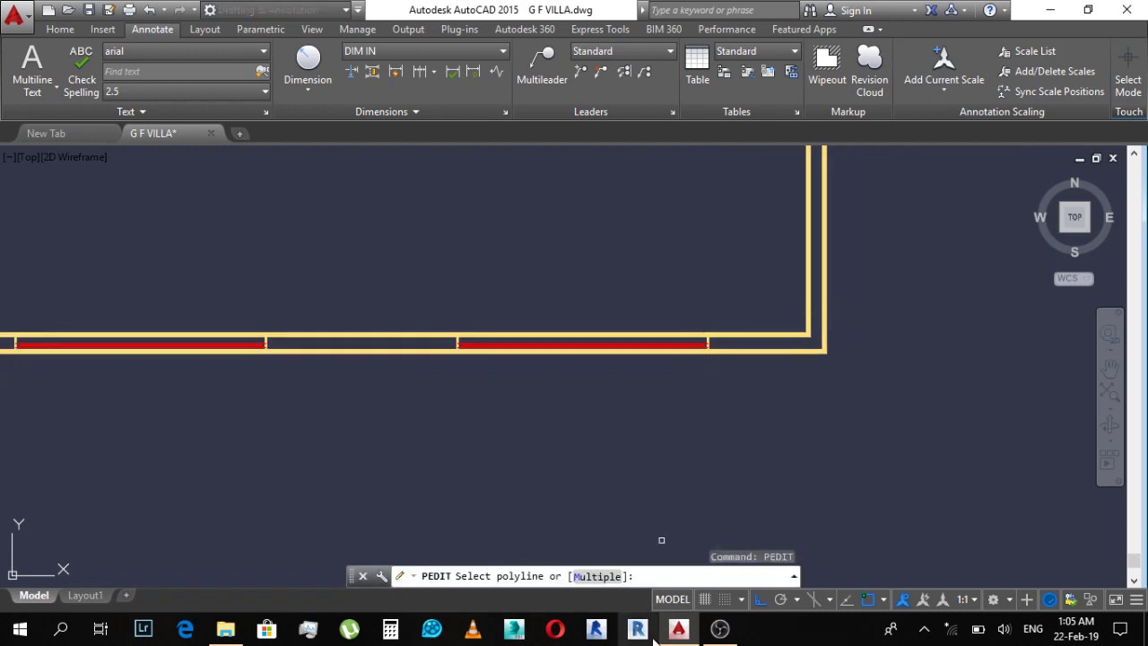
click(726, 356)
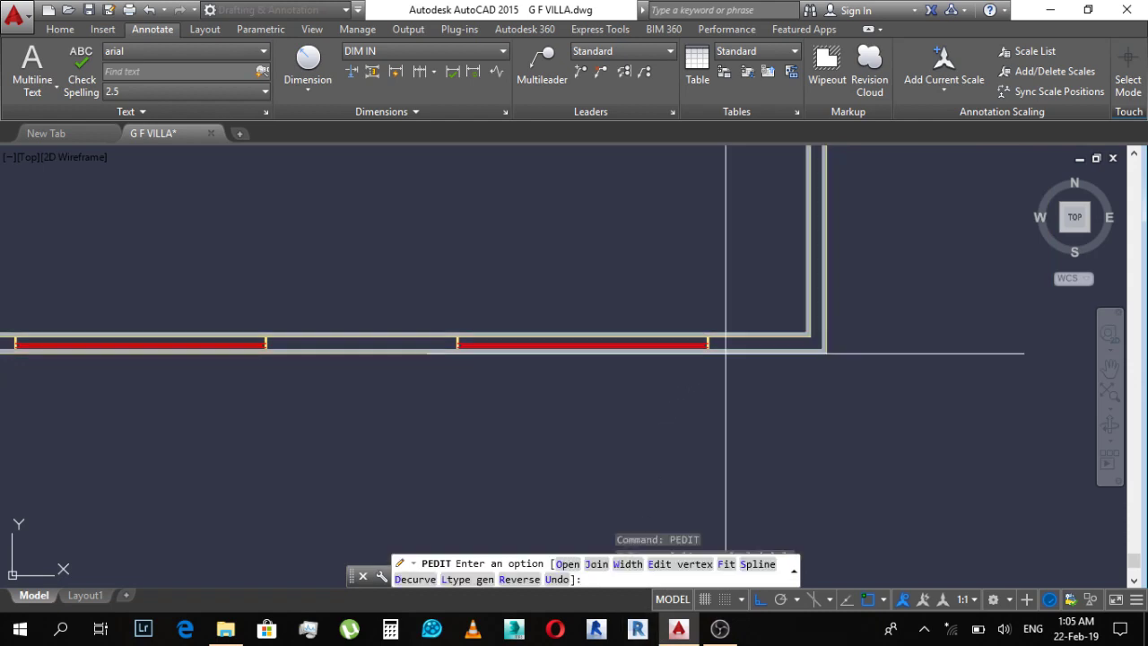
click(629, 564)
text(2)
key(Return)
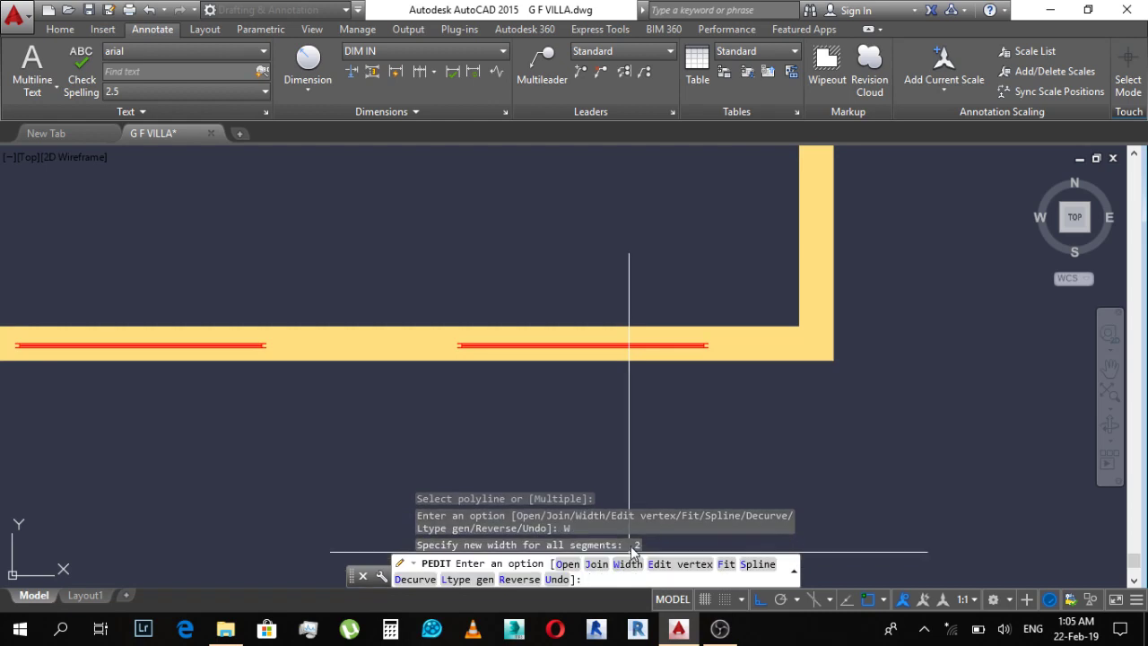
key(ctrl+z)
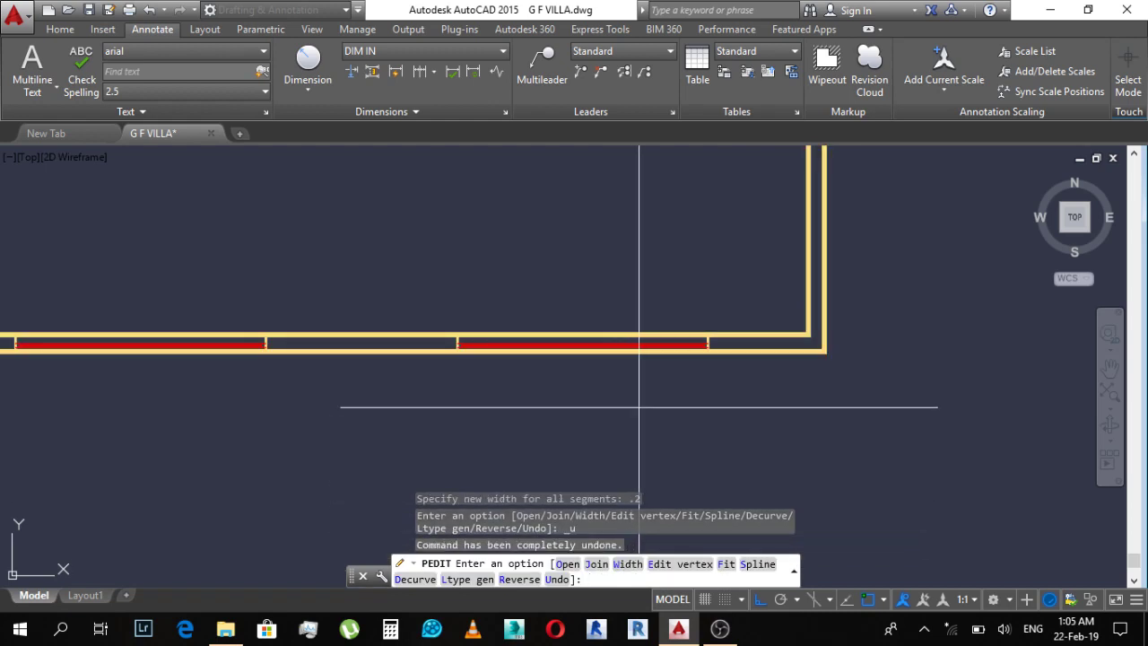
key(Escape)
Step: Set the room's wall polyline width to 0.02 with PEDIT
text(p)
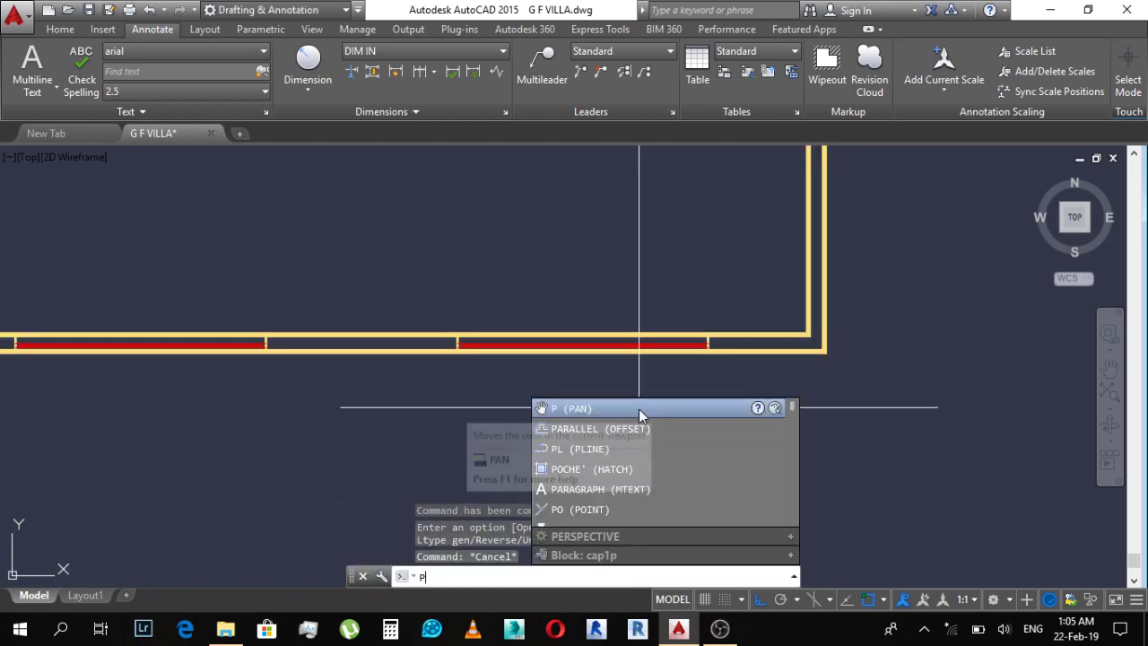
text(edit)
key(Return)
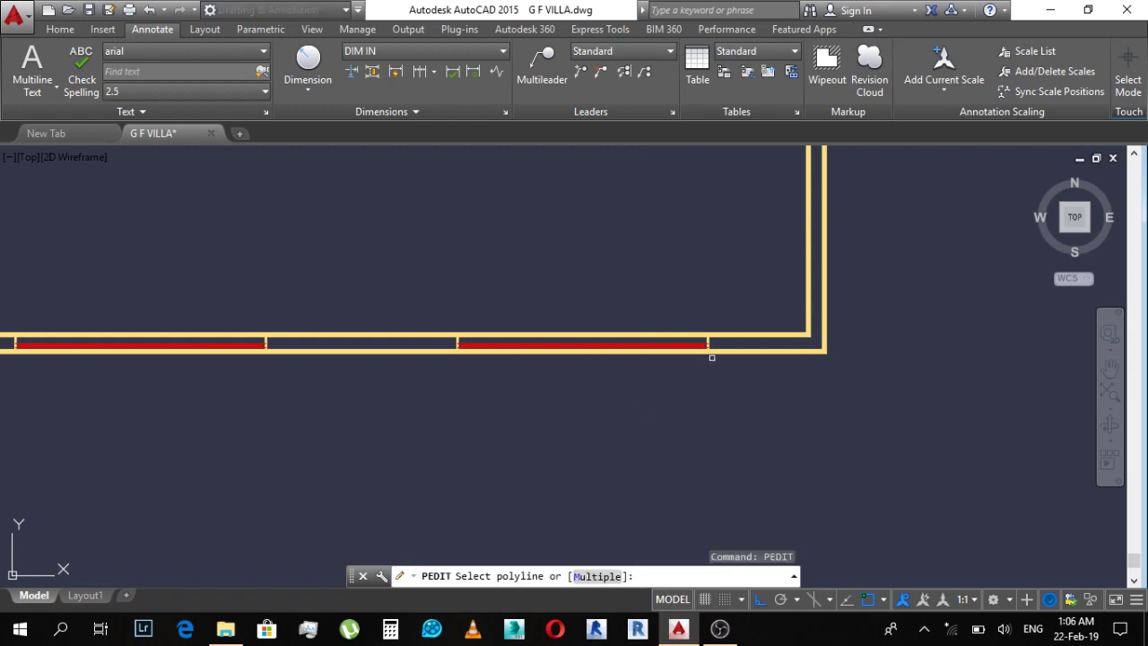
click(725, 354)
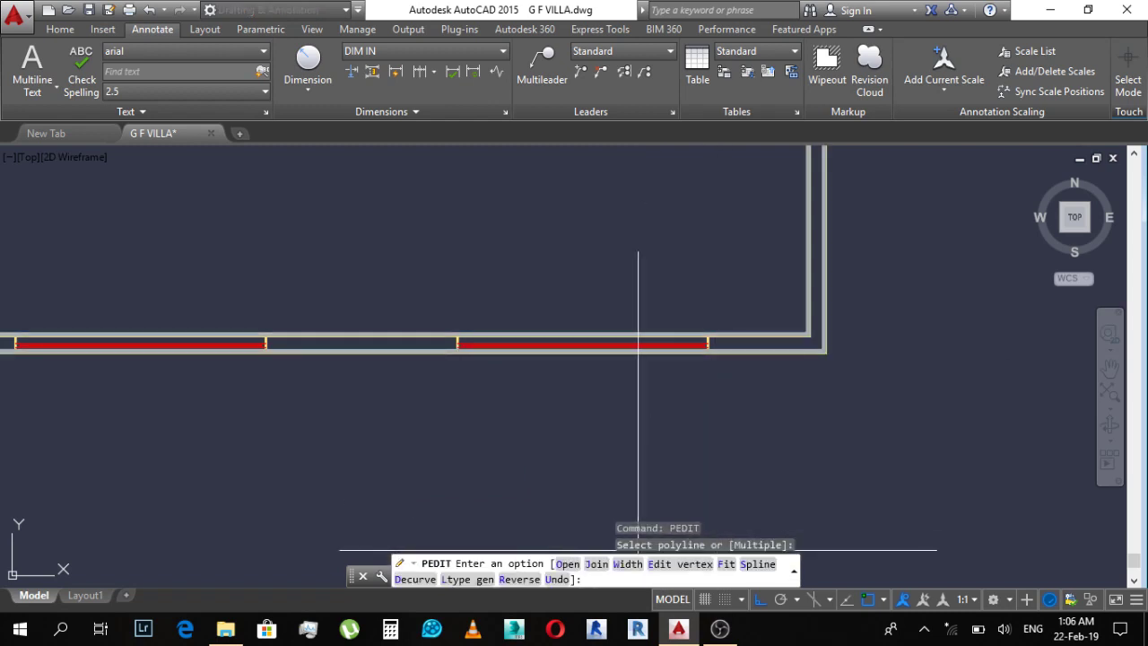
click(628, 564)
text(.02)
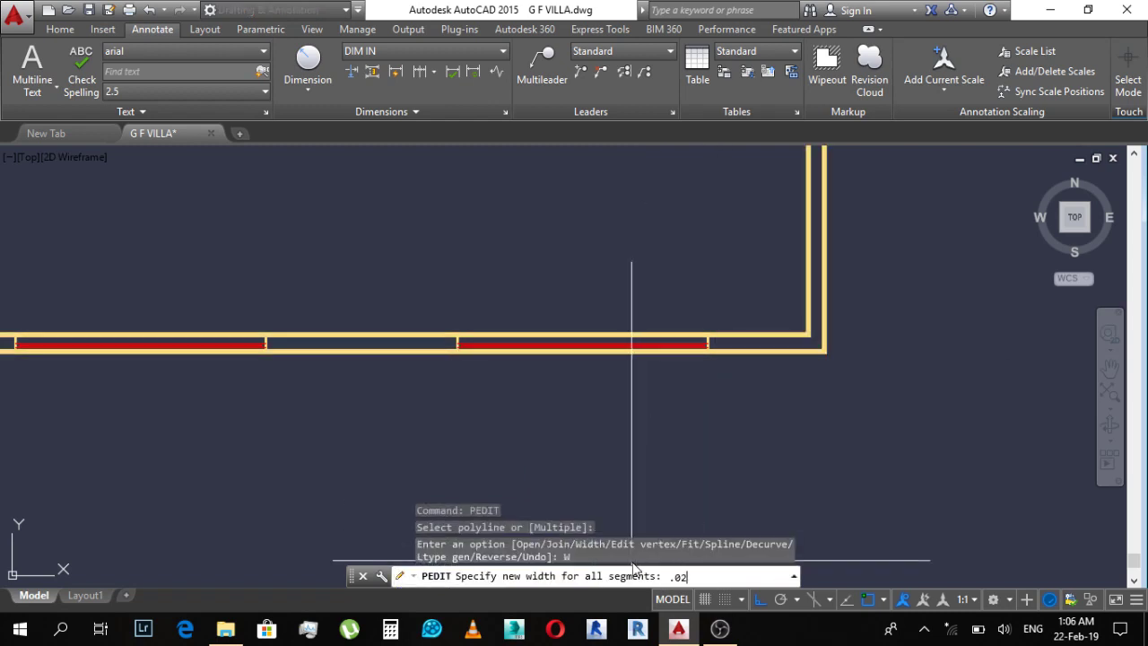
key(Return)
scroll(709, 379, up, 3)
key(Escape)
scroll(730, 244, up, 5)
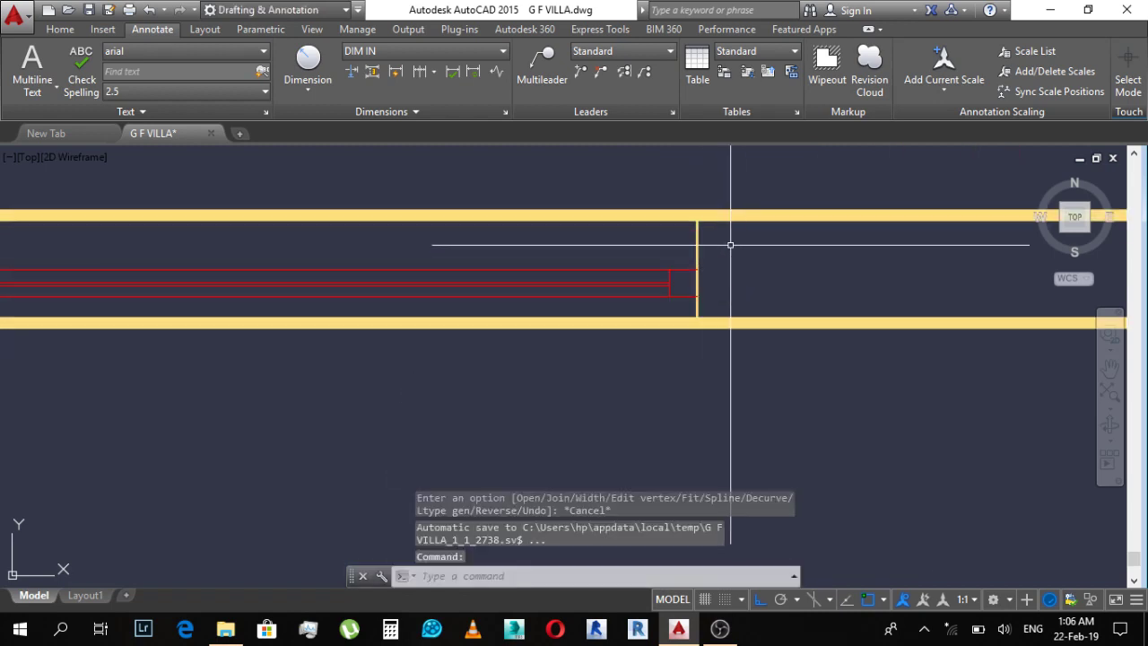
scroll(730, 244, down, 3)
key(Escape)
scroll(710, 326, down, 3)
key(Escape)
key(Escape)
scroll(712, 313, up, 3)
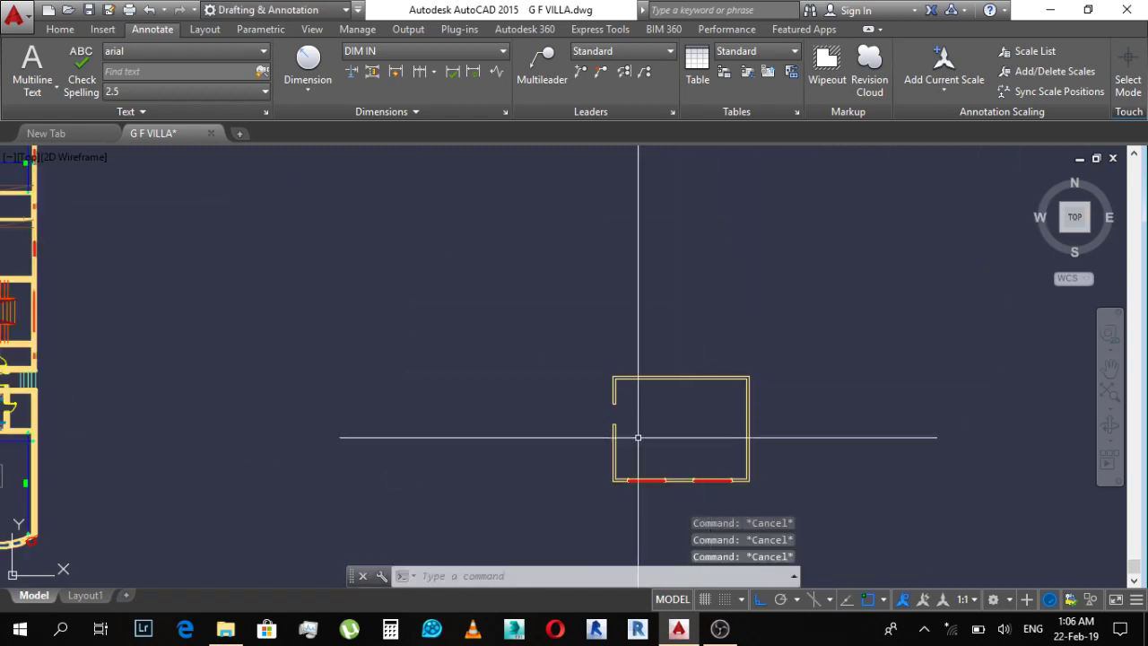
scroll(637, 437, down, 2)
scroll(416, 359, up, 2)
scroll(163, 366, up, 3)
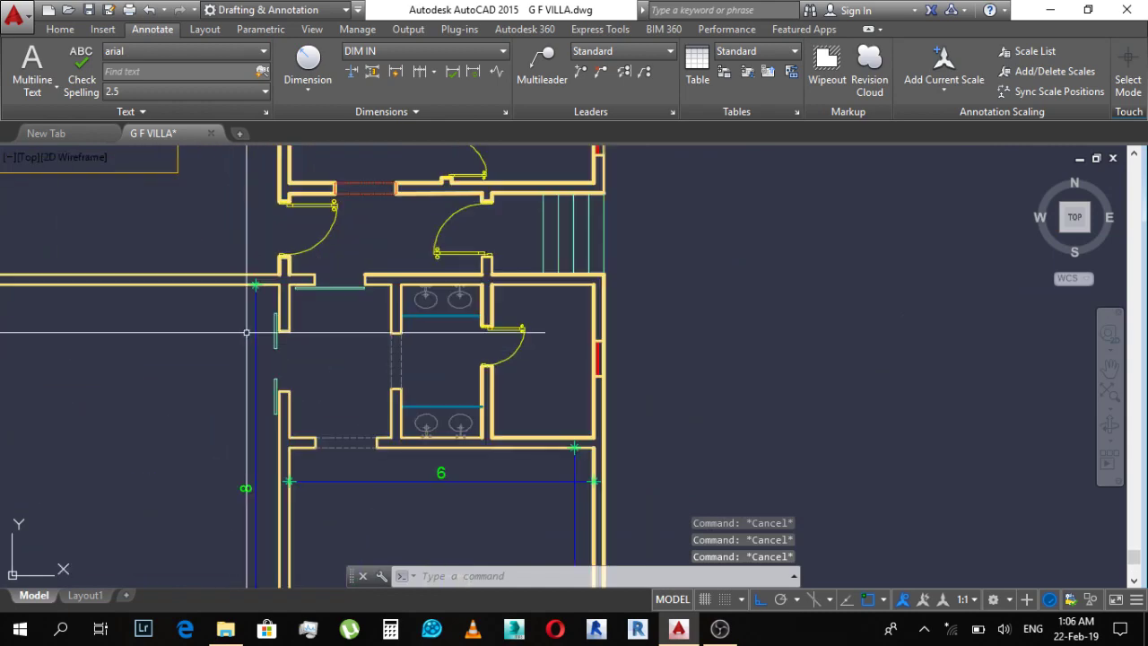
scroll(636, 279, down, 3)
scroll(633, 377, up, 3)
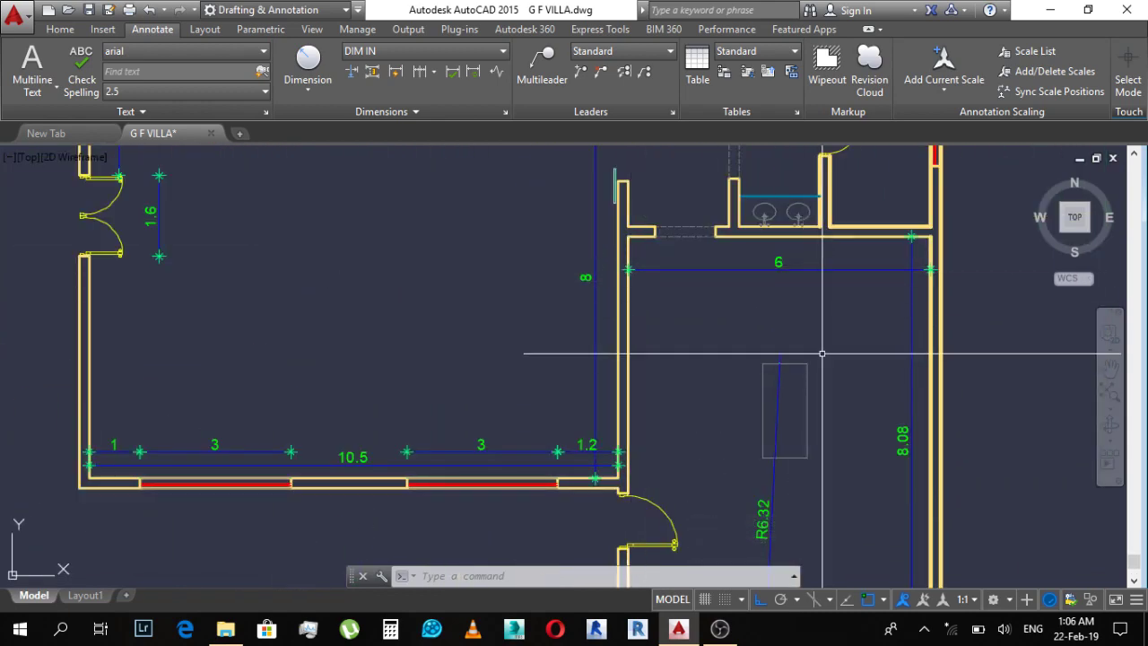
middle_drag(796, 277, 769, 259)
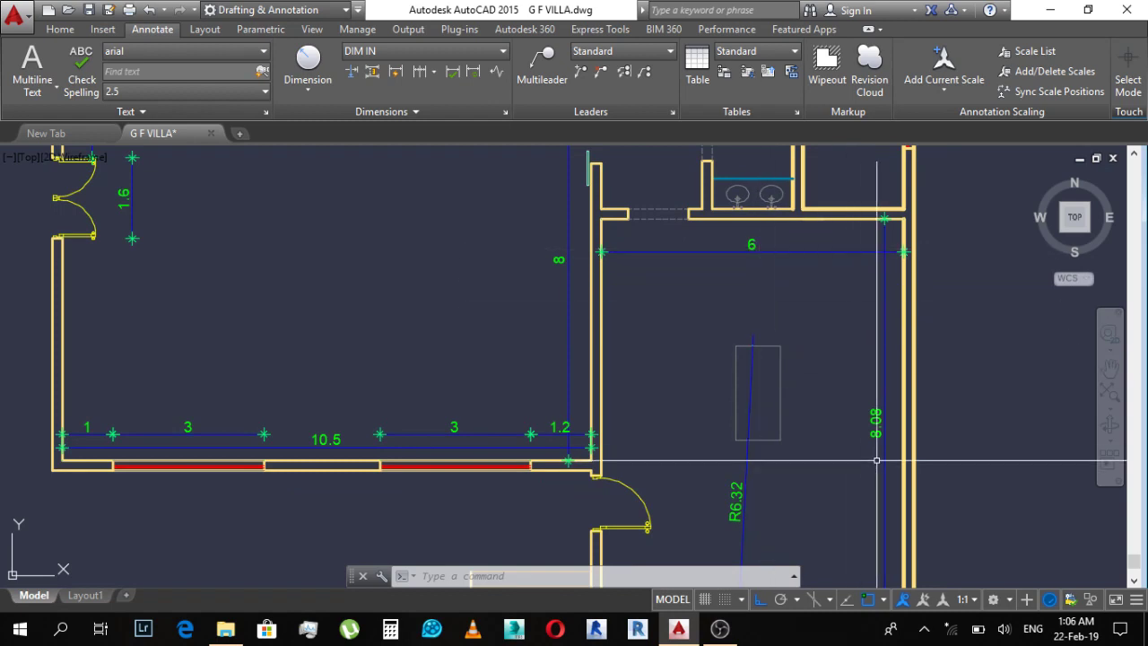
middle_drag(881, 472, 781, 296)
scroll(809, 447, up, 5)
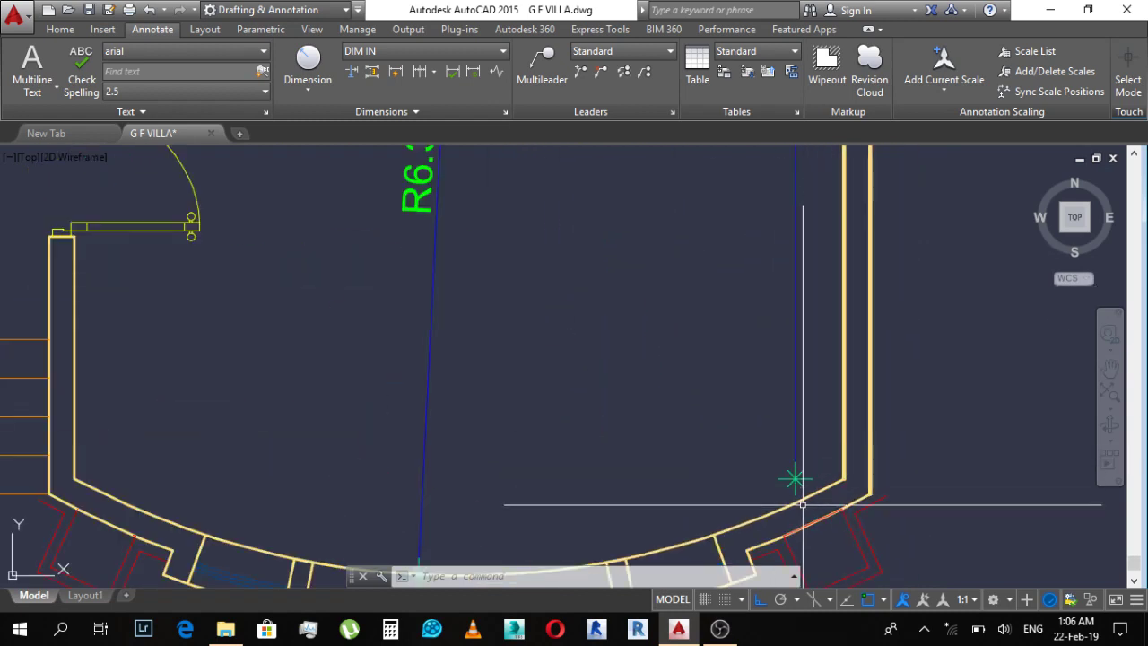
scroll(834, 323, down, 5)
scroll(815, 423, up, 5)
middle_drag(815, 422, 782, 325)
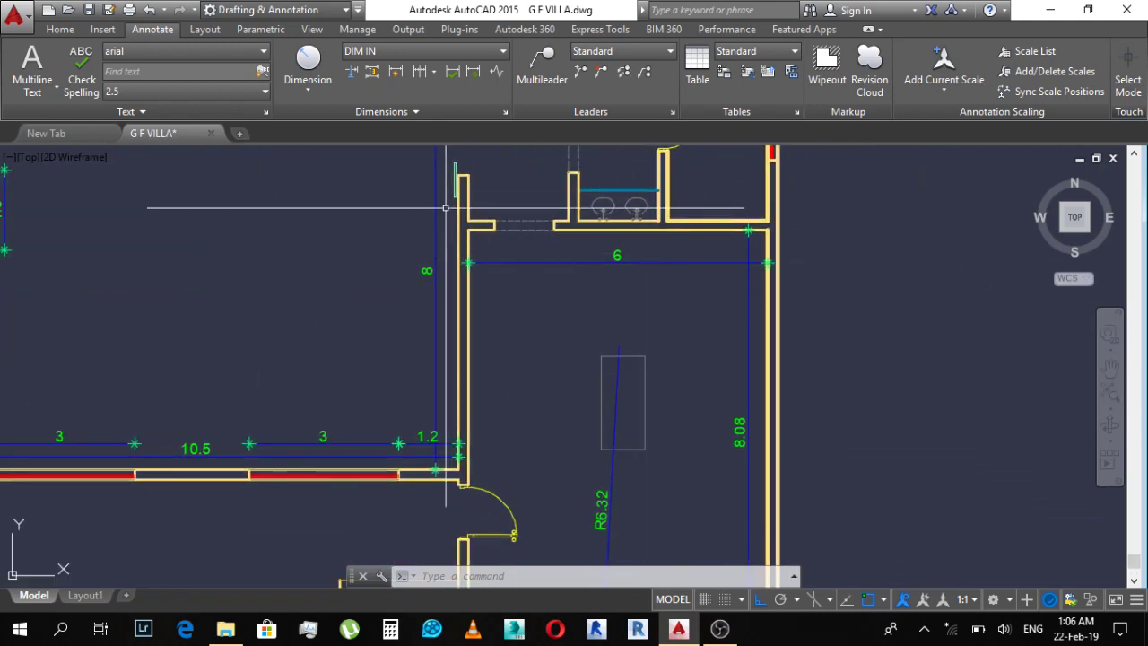
scroll(446, 208, up, 2)
scroll(591, 349, down, 5)
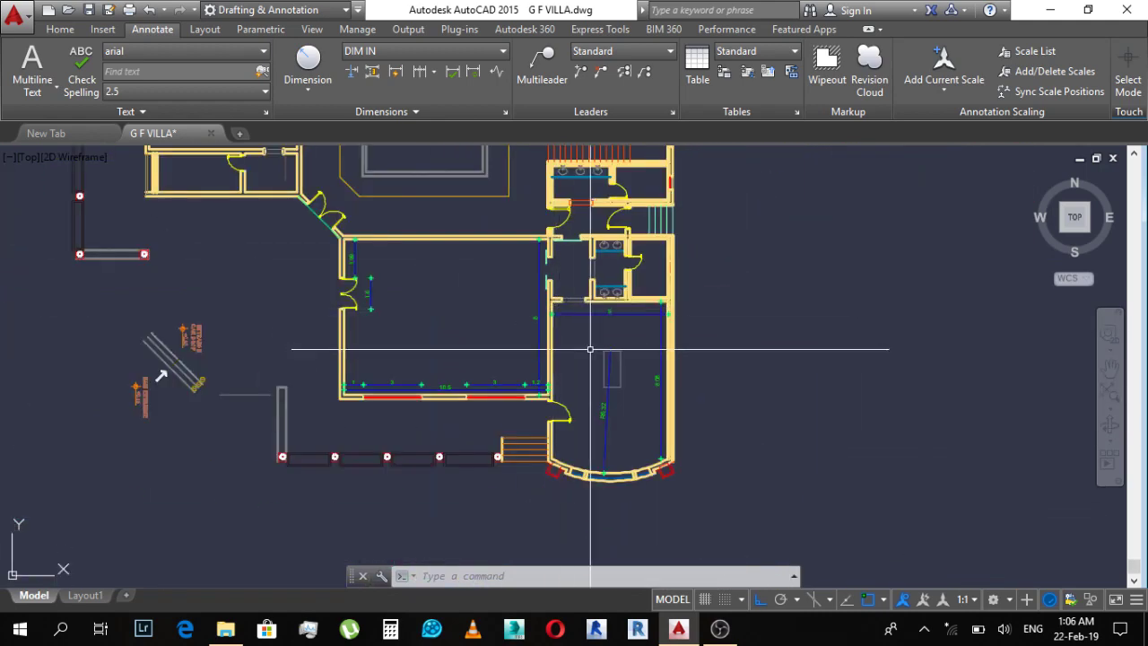
scroll(619, 341, up, 4)
scroll(708, 349, down, 5)
scroll(712, 315, up, 4)
key(Escape)
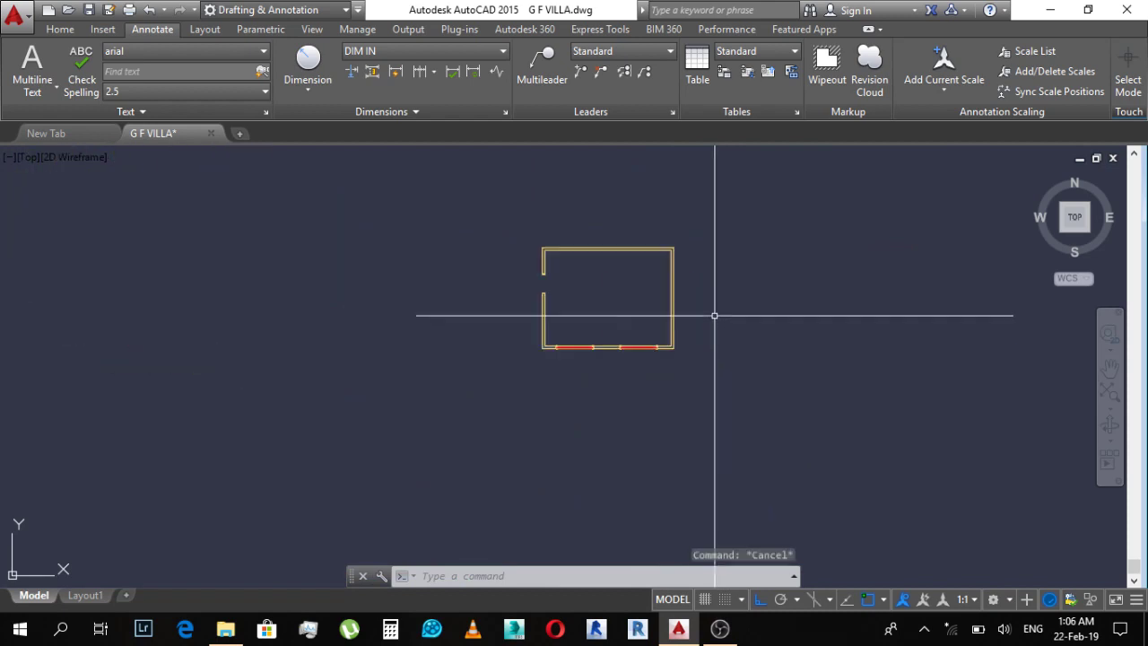
key(Escape)
text(o)
key(Return)
scroll(665, 275, up, 4)
key(Escape)
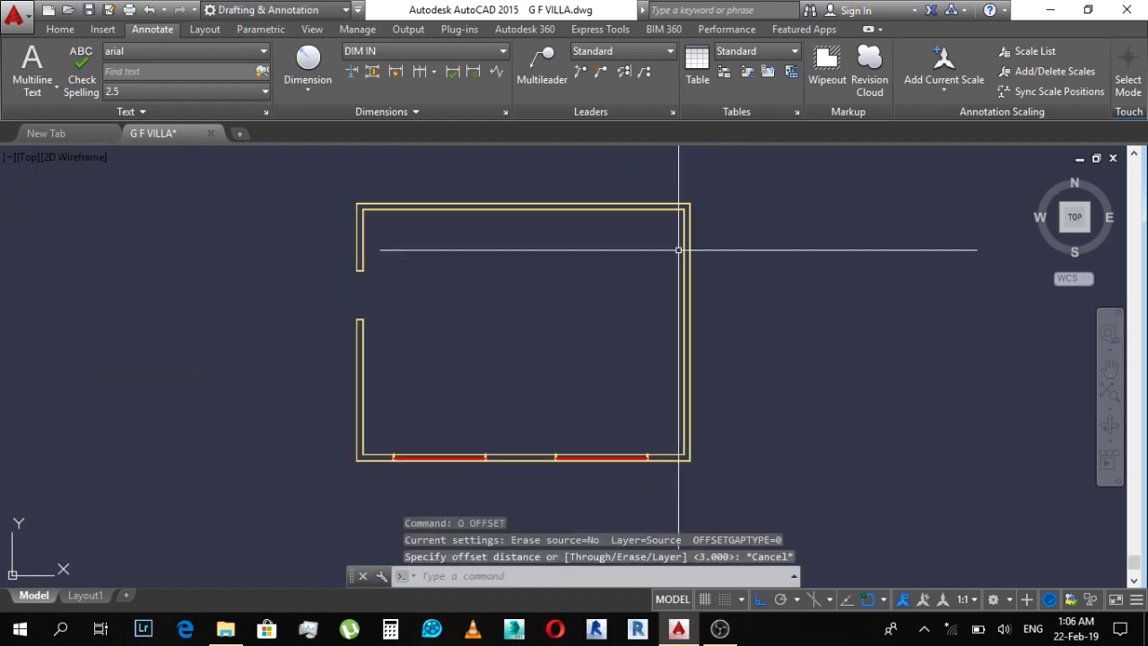
click(687, 242)
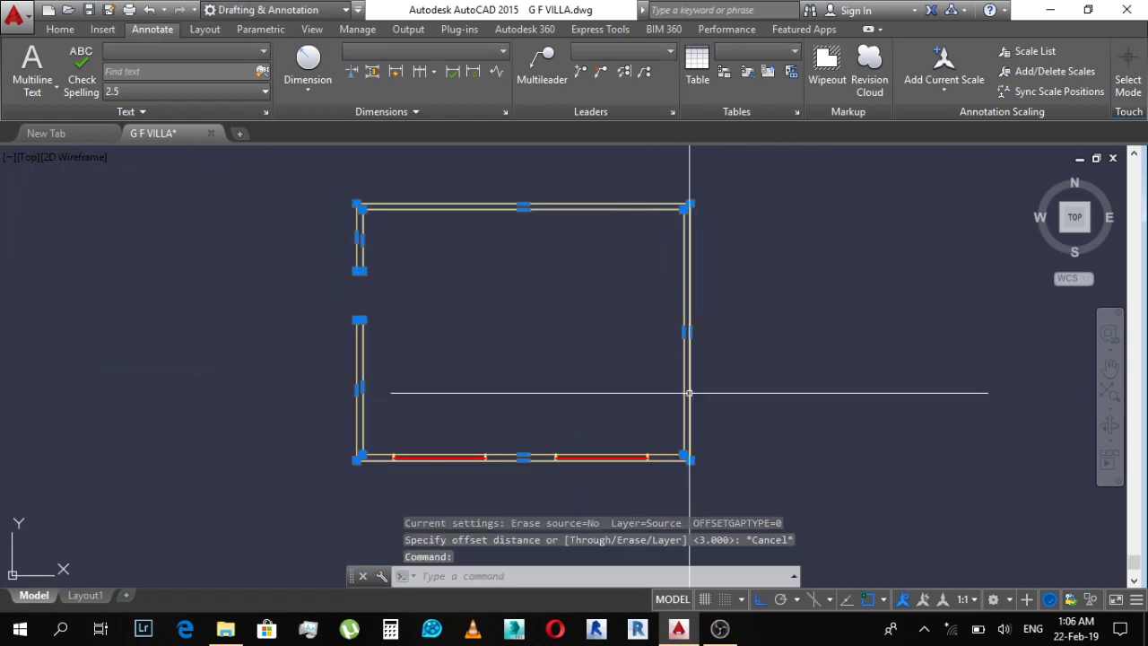
text(x)
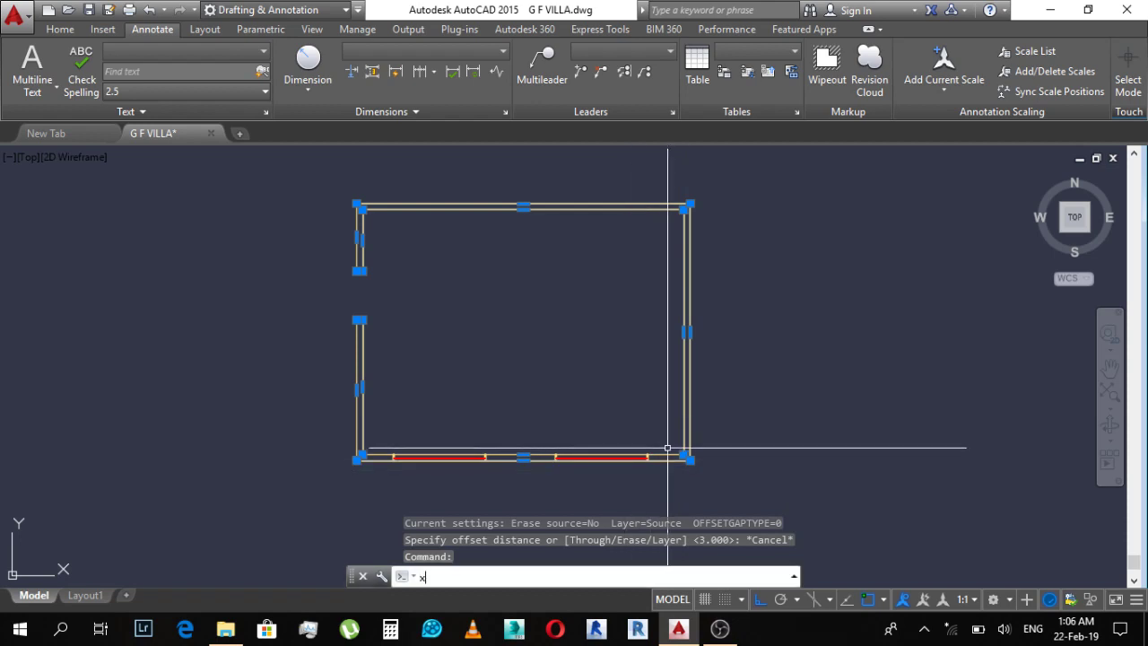
key(Return)
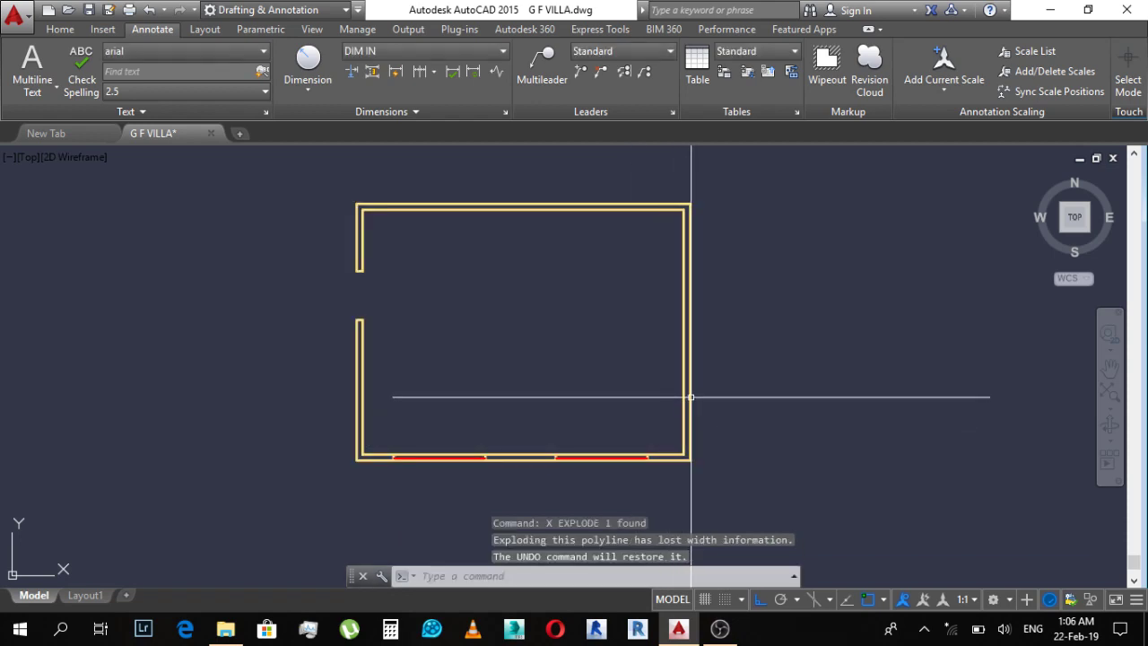
key(Escape)
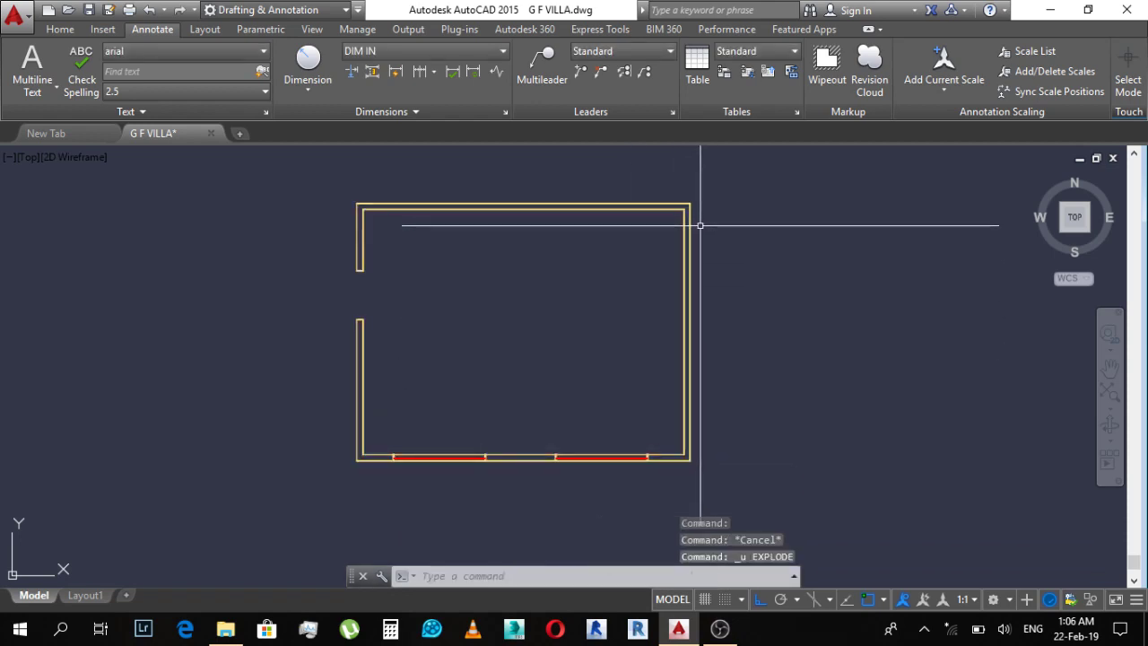
key(ctrl+z)
scroll(685, 250, up, 2)
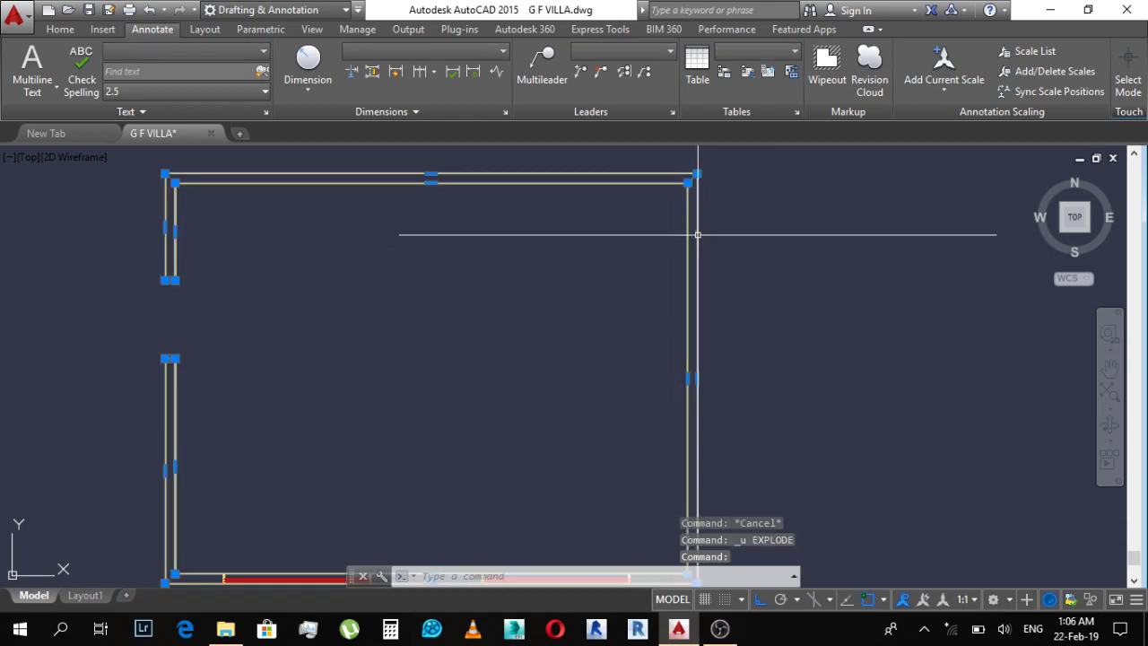
Step: Attempt to offset the room outline, then undo the failed offset
key(Escape)
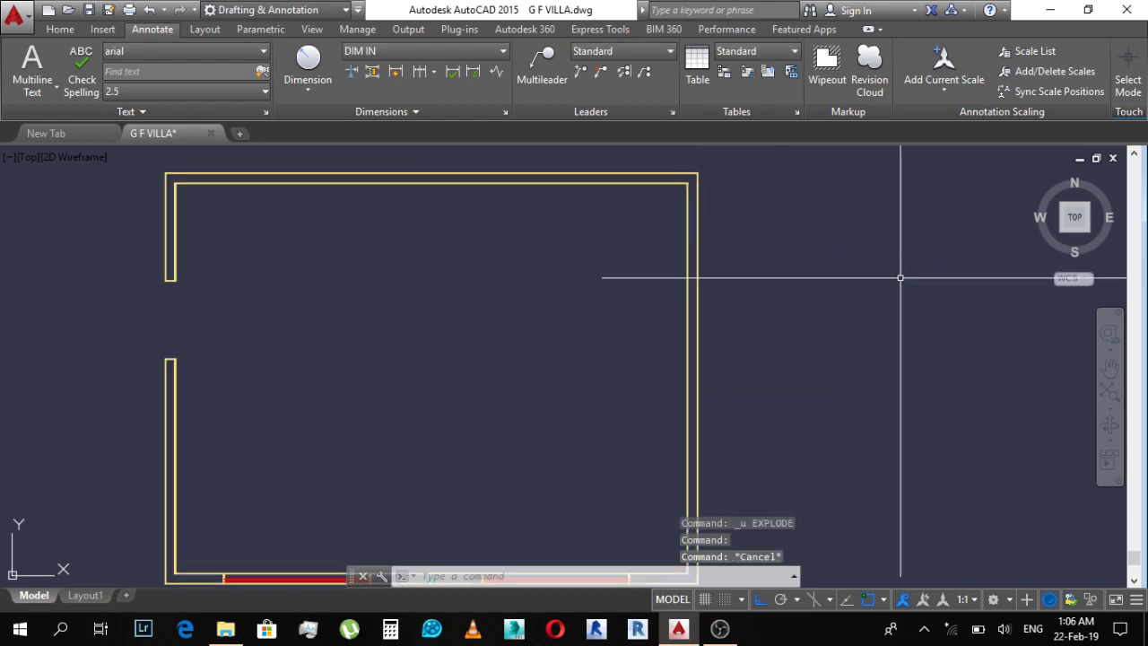
text(o)
key(Return)
key(Return)
scroll(795, 282, down, 3)
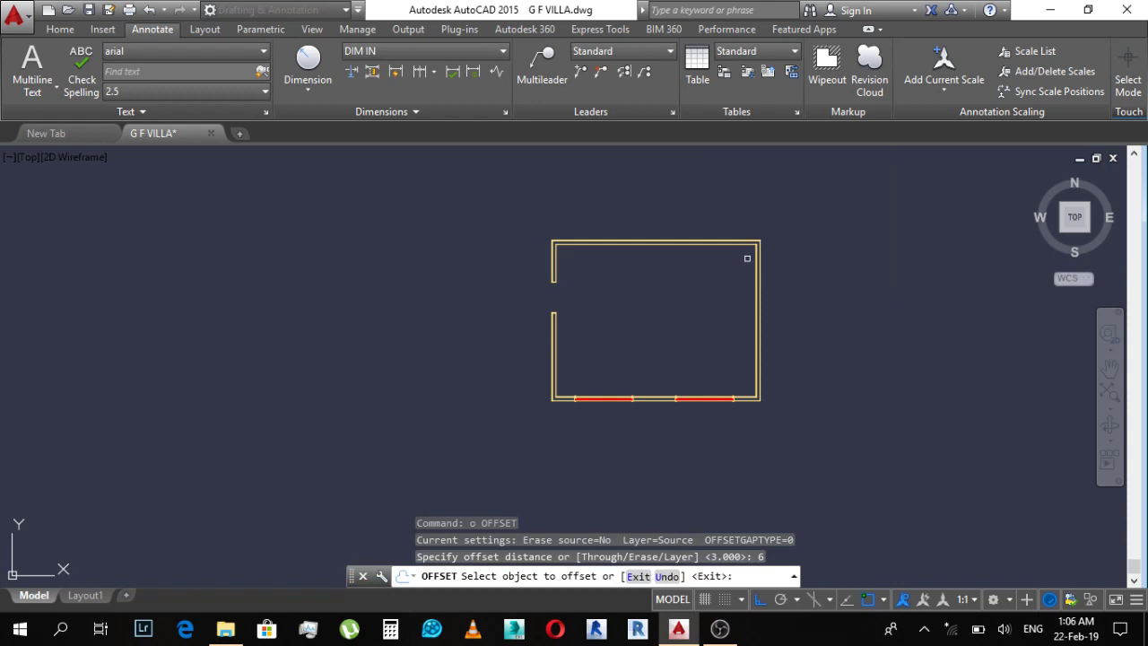
click(761, 255)
click(845, 274)
scroll(769, 290, down, 3)
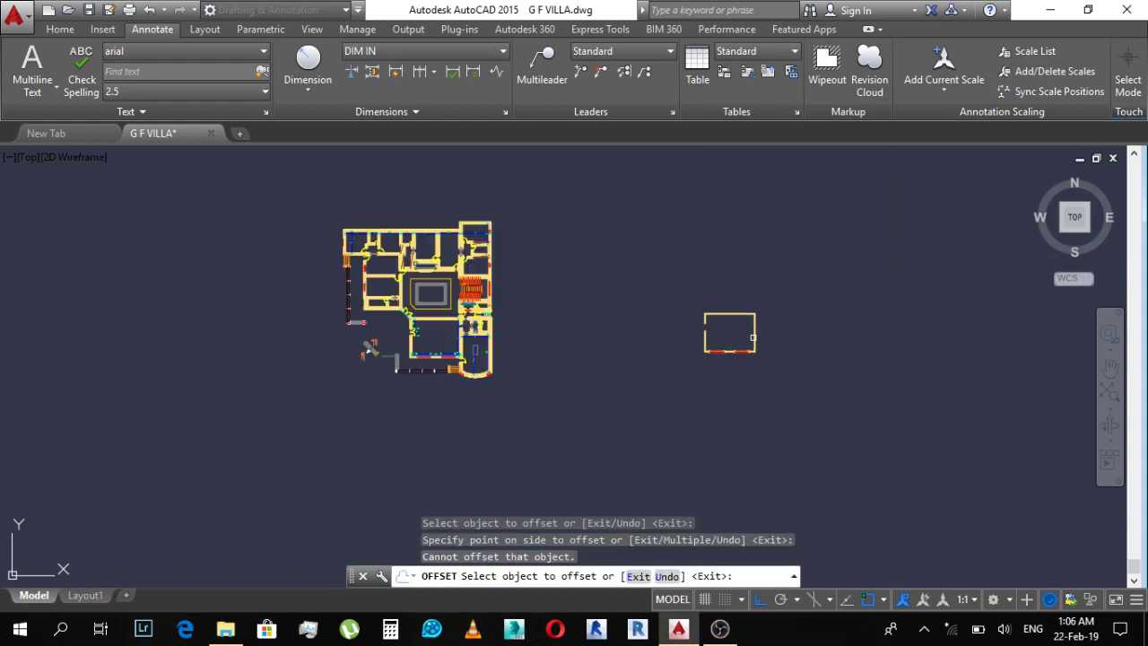
scroll(754, 338, up, 3)
key(ctrl+z)
key(Escape)
Step: Start an offset of distance 6 on the room wall, then cancel it
text(o)
key(Return)
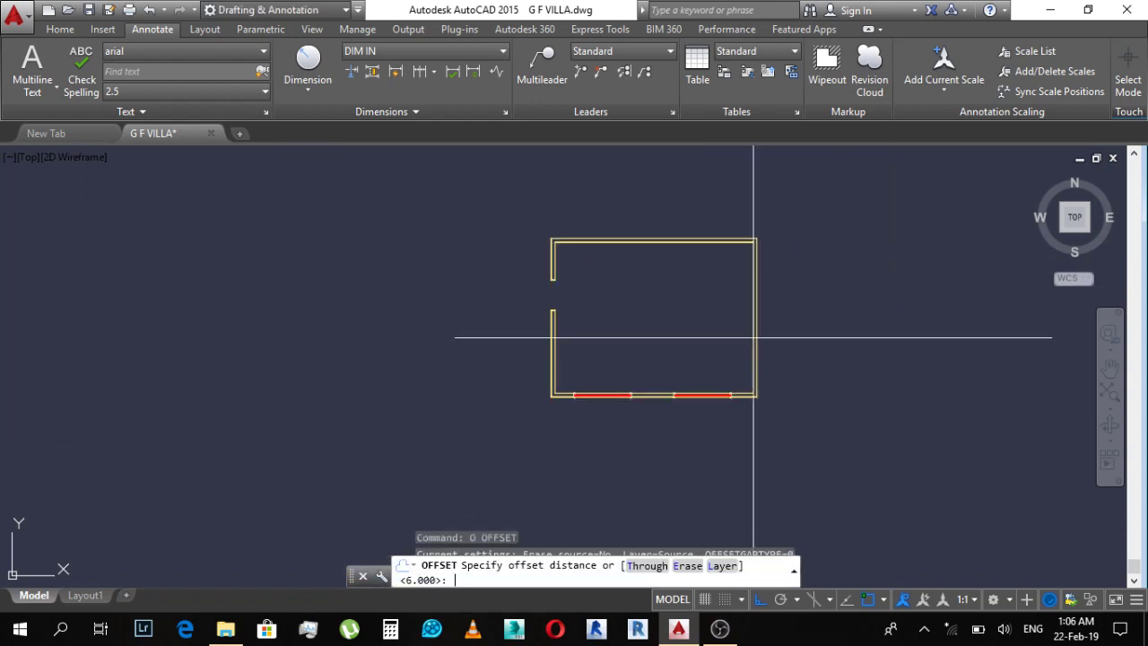
text(6)
key(Return)
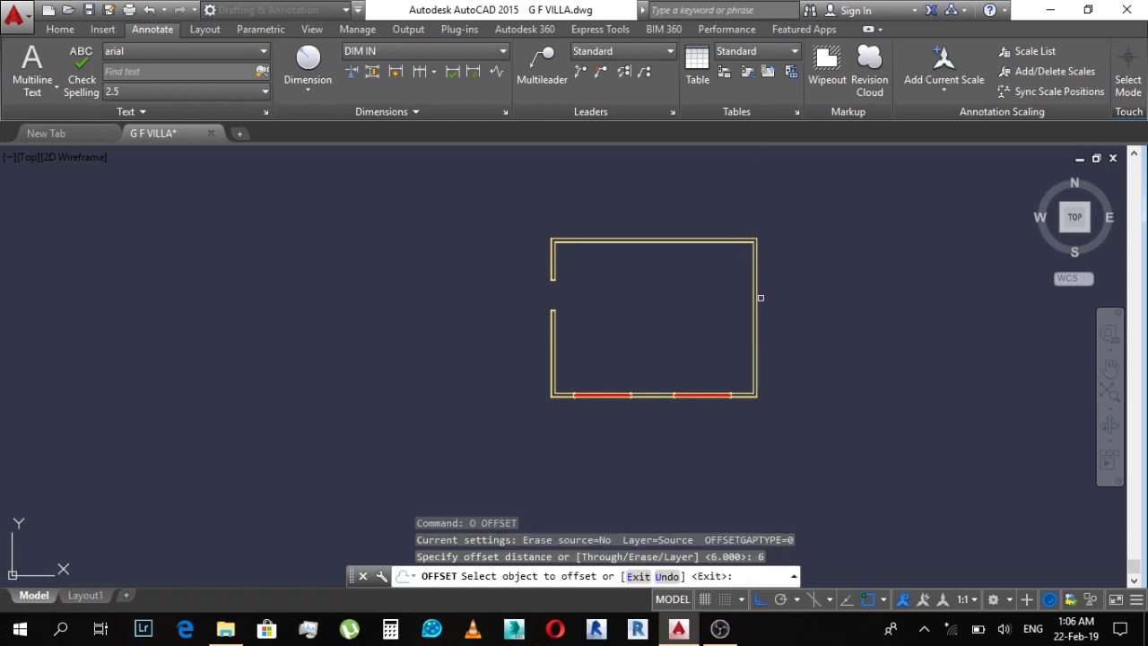
click(758, 297)
scroll(759, 297, down, 5)
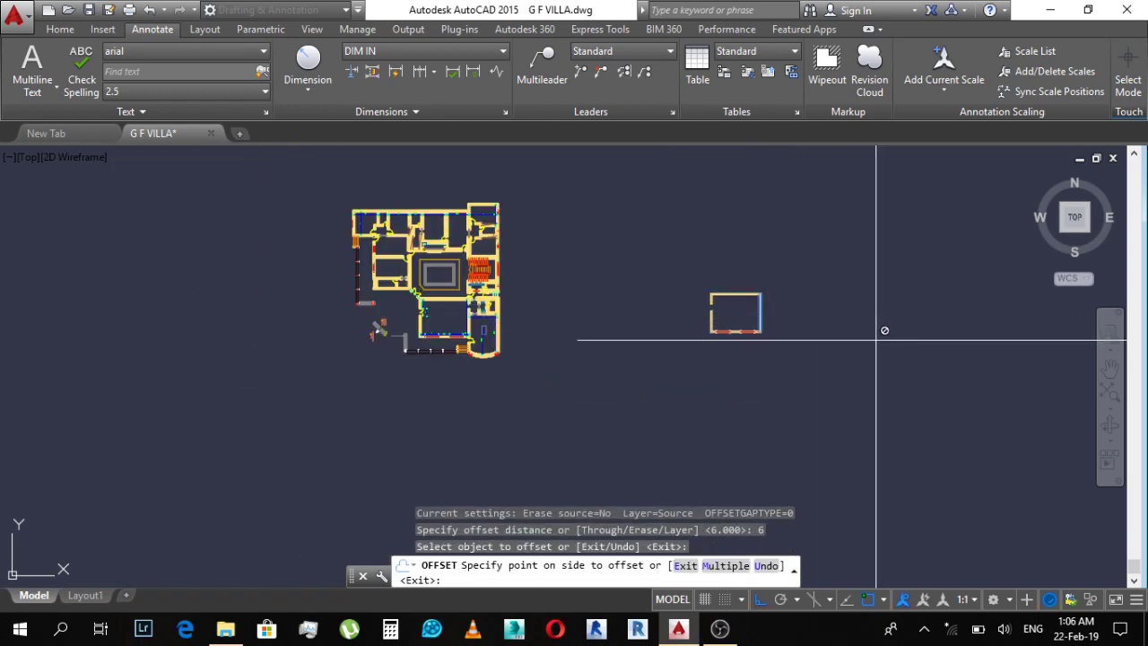
key(Escape)
key(Escape)
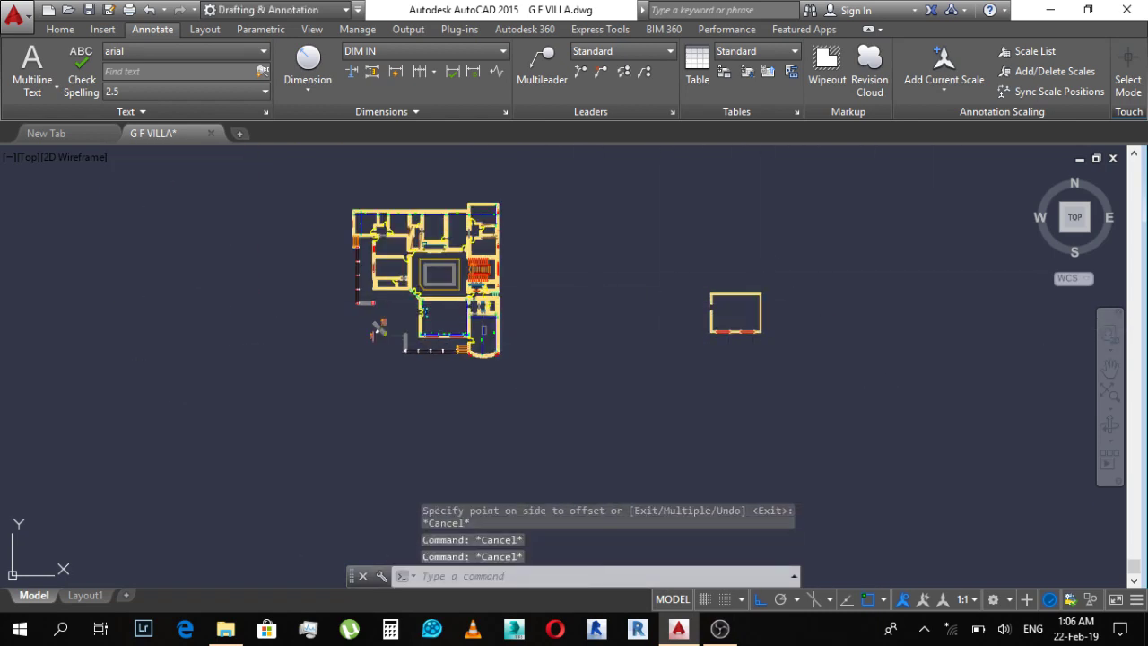
key(Escape)
scroll(712, 300, up, 3)
scroll(798, 243, up, 3)
scroll(808, 281, up, 4)
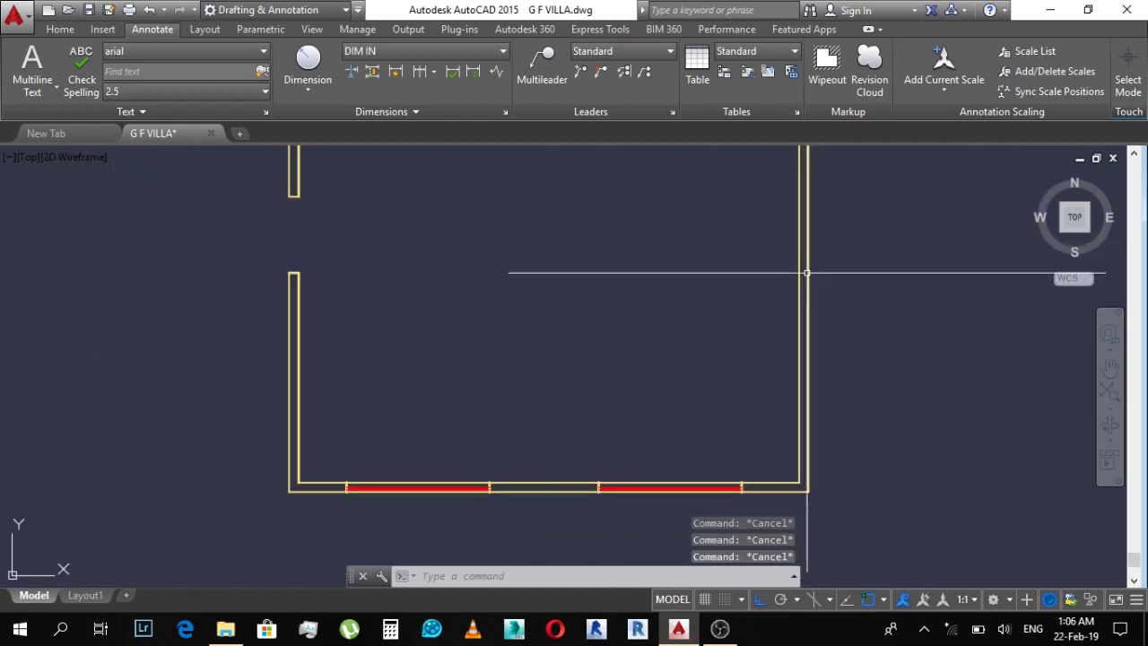
Step: Select the room's wall outline and explode it into separate lines with X
key(ctrl+a)
middle_drag(864, 302, 710, 299)
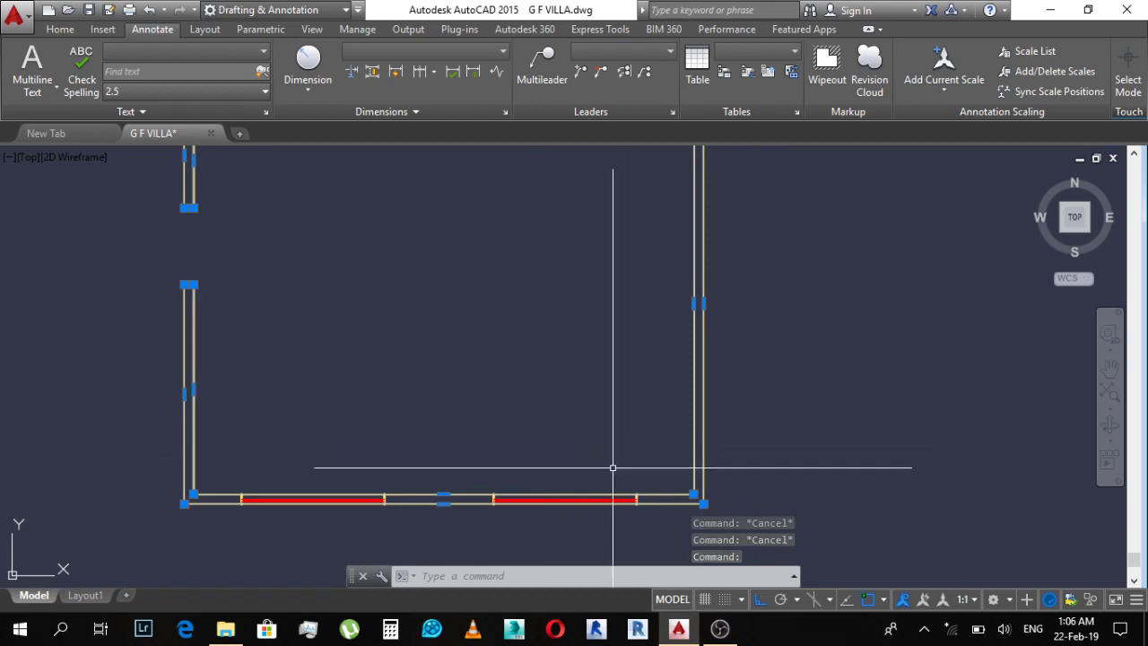
text(x)
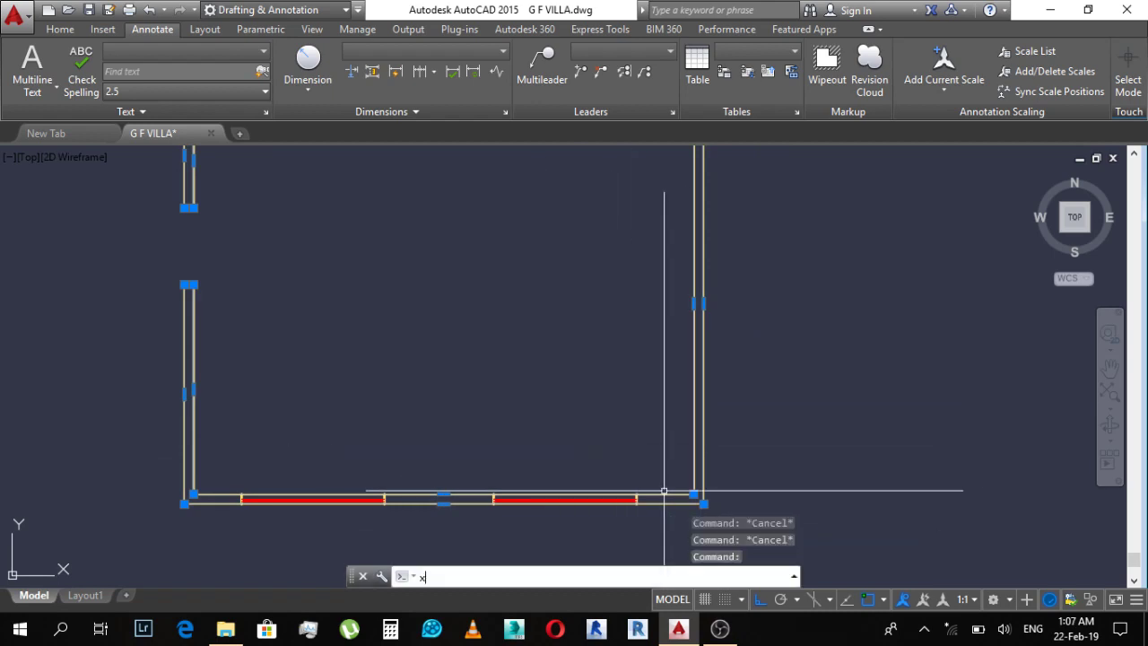
key(Return)
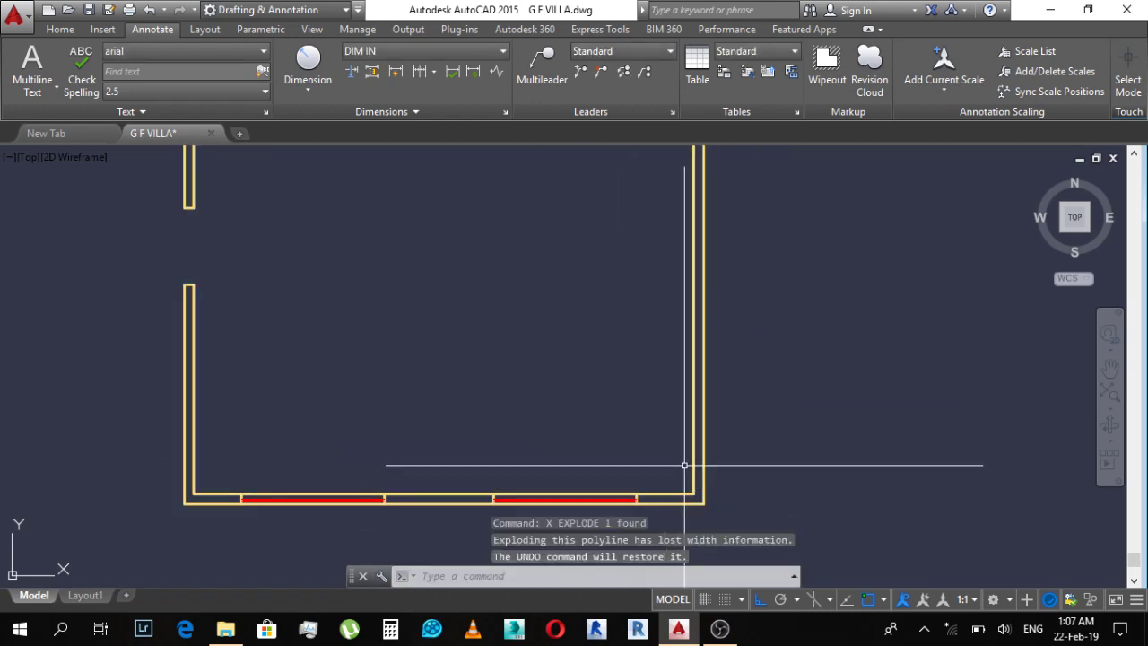
key(Escape)
key(Escape)
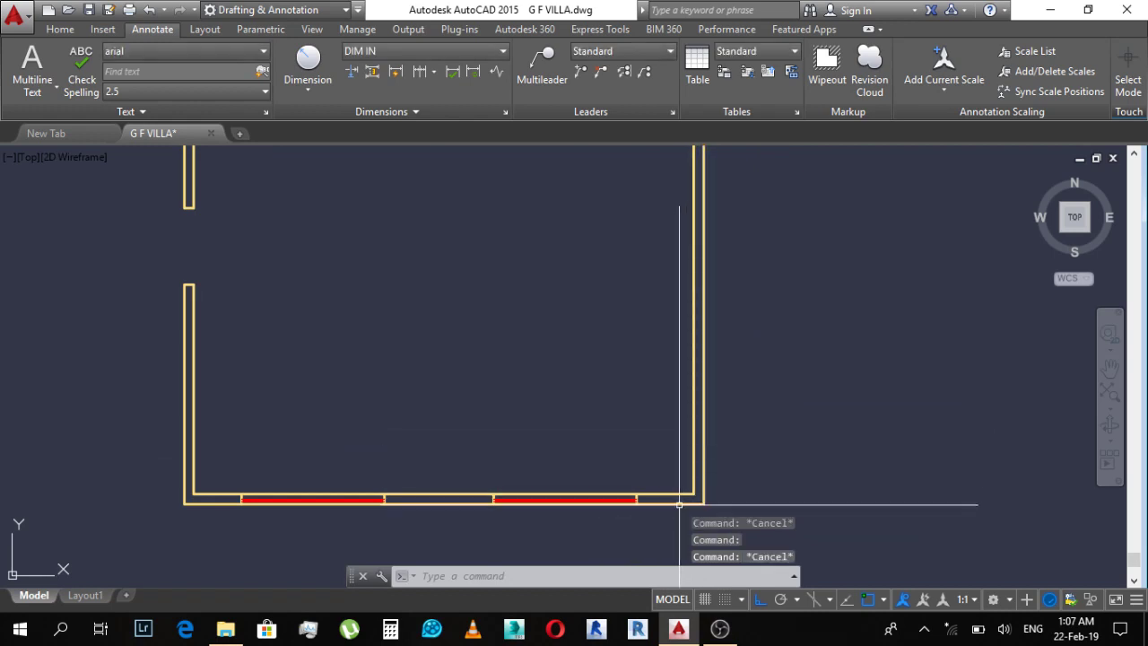
Step: Offset a room wall line by 6 toward the right side
middle_drag(540, 430, 476, 418)
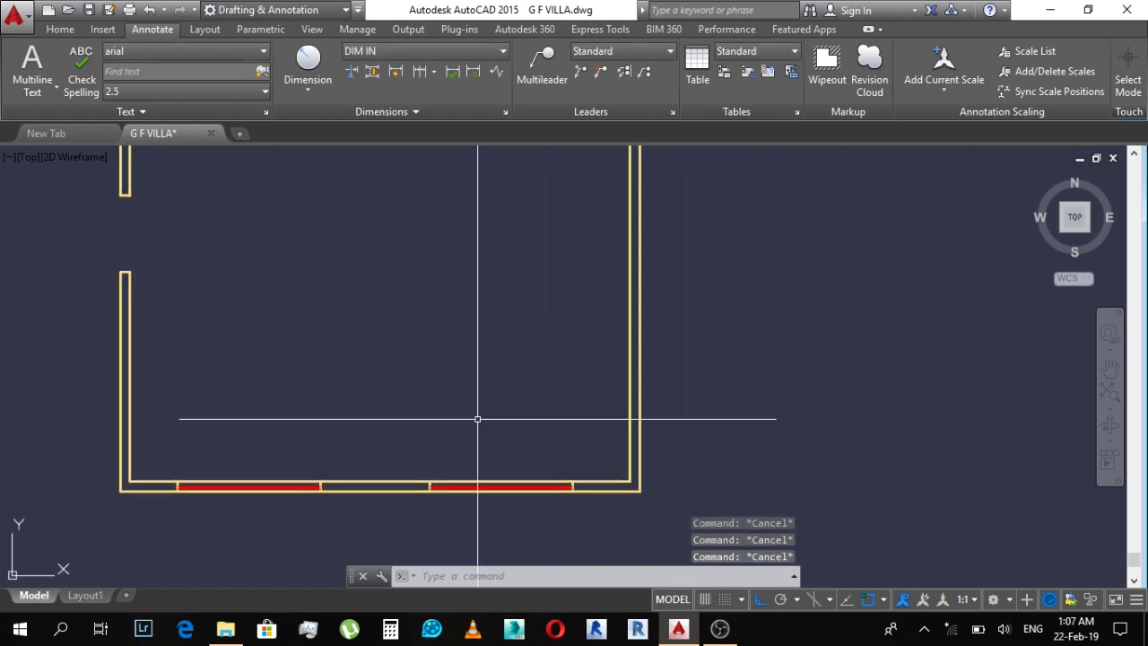
text(o)
key(Return)
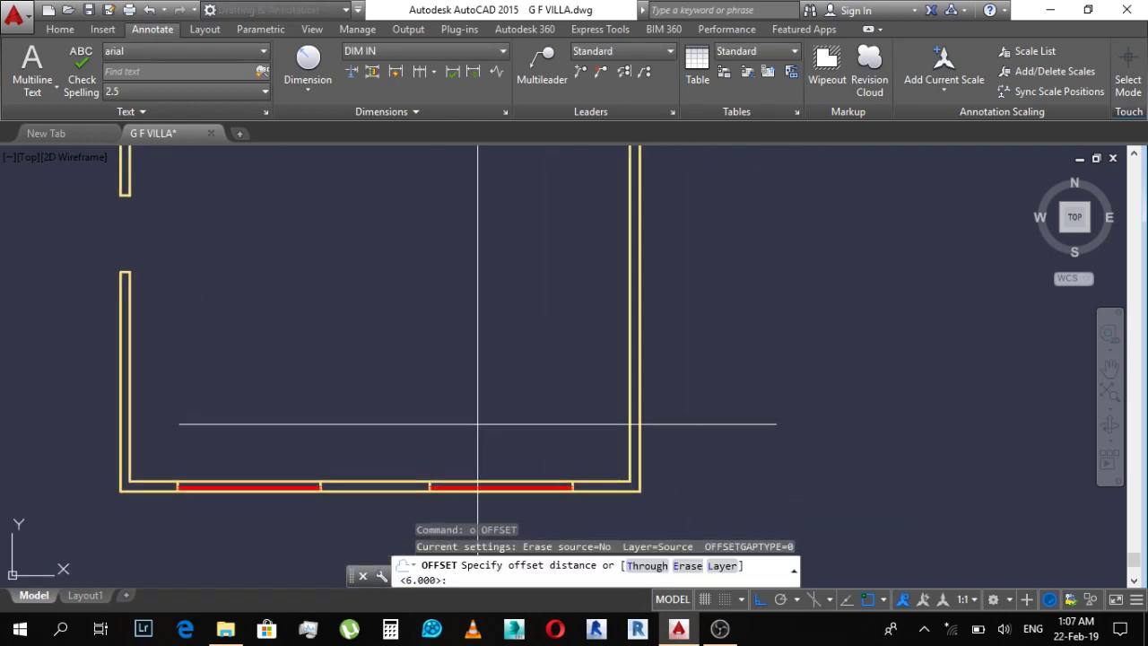
key(Return)
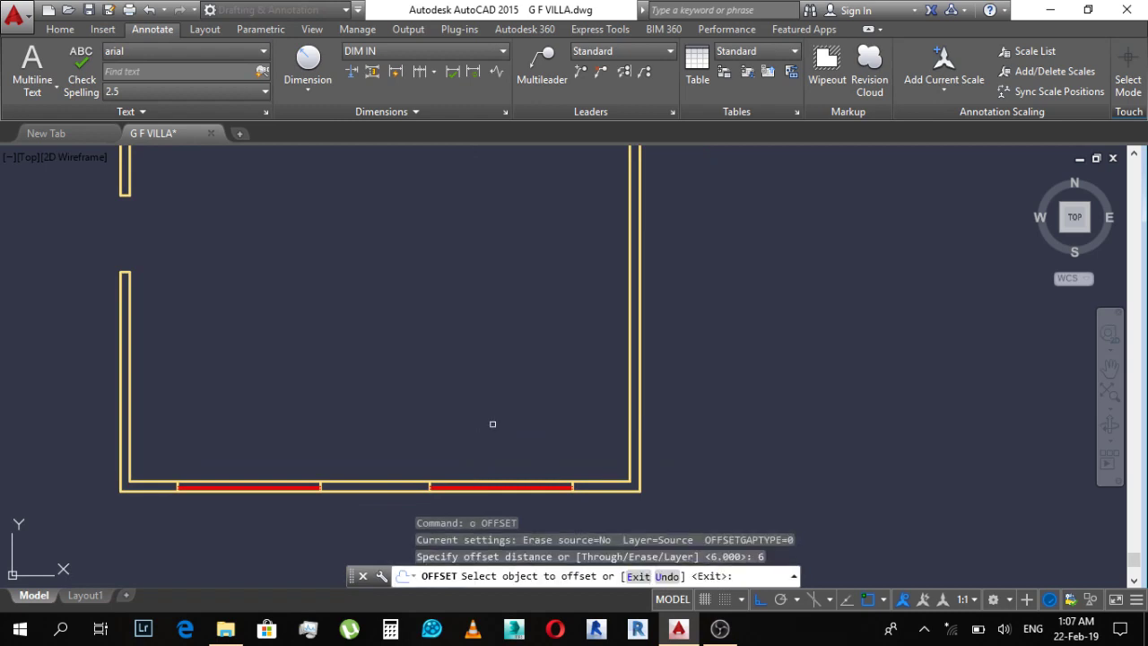
click(640, 313)
click(744, 350)
key(Escape)
Step: Offset the lone right-hand wall line by the wall thickness to form a double wall
text(O)
key(Return)
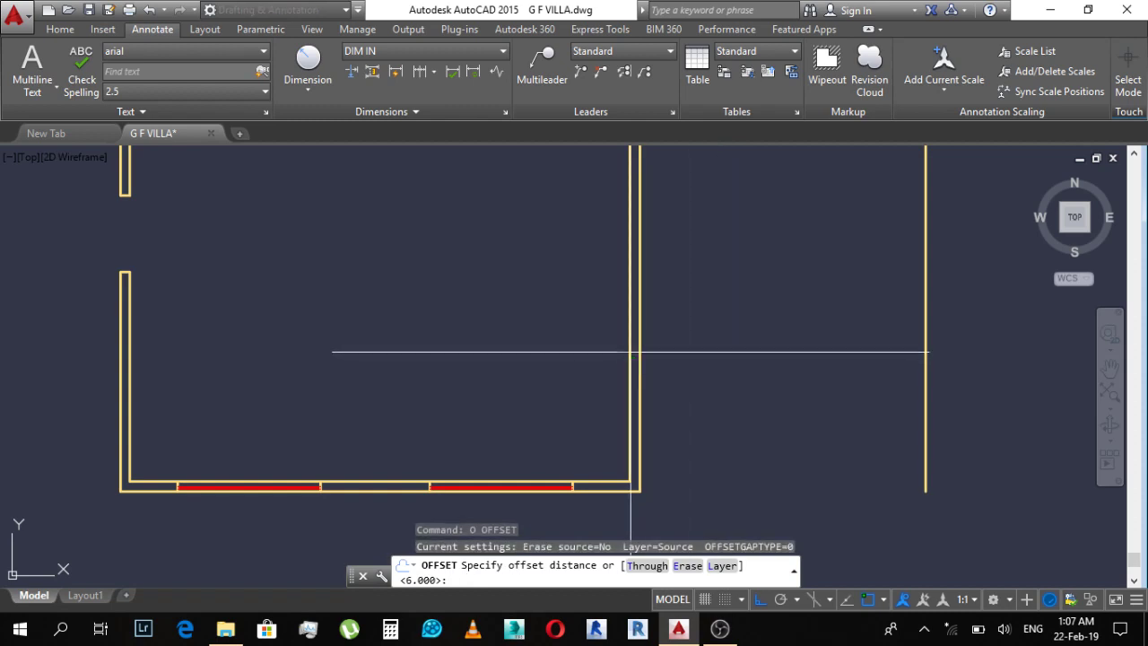
scroll(631, 350, up, 4)
scroll(630, 351, up, 2)
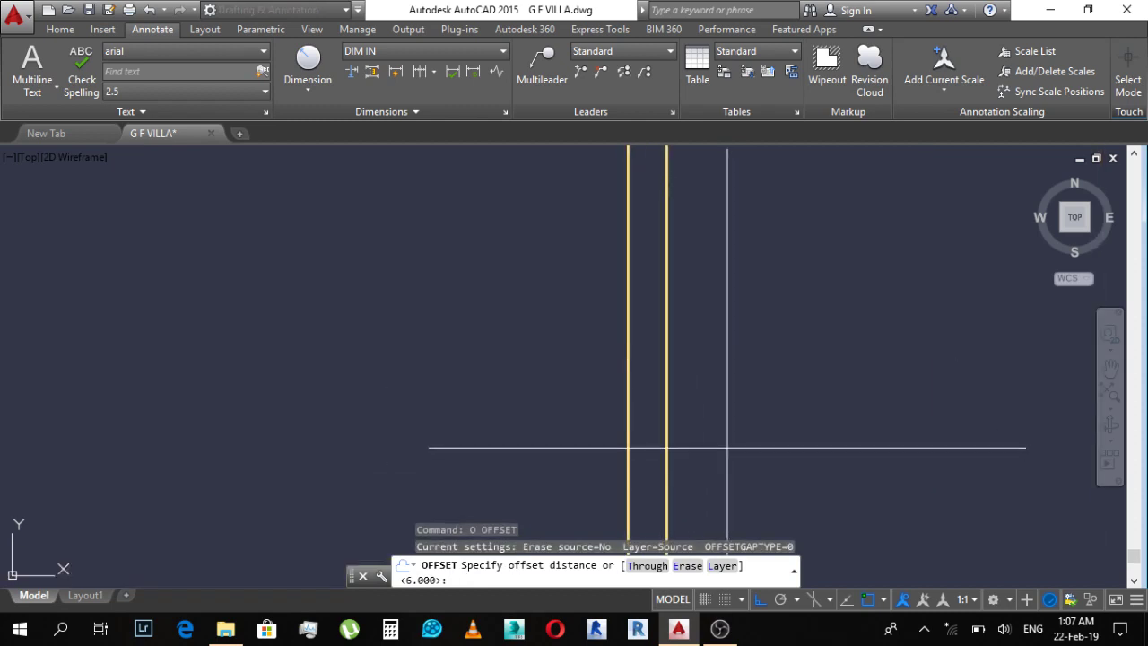
click(664, 410)
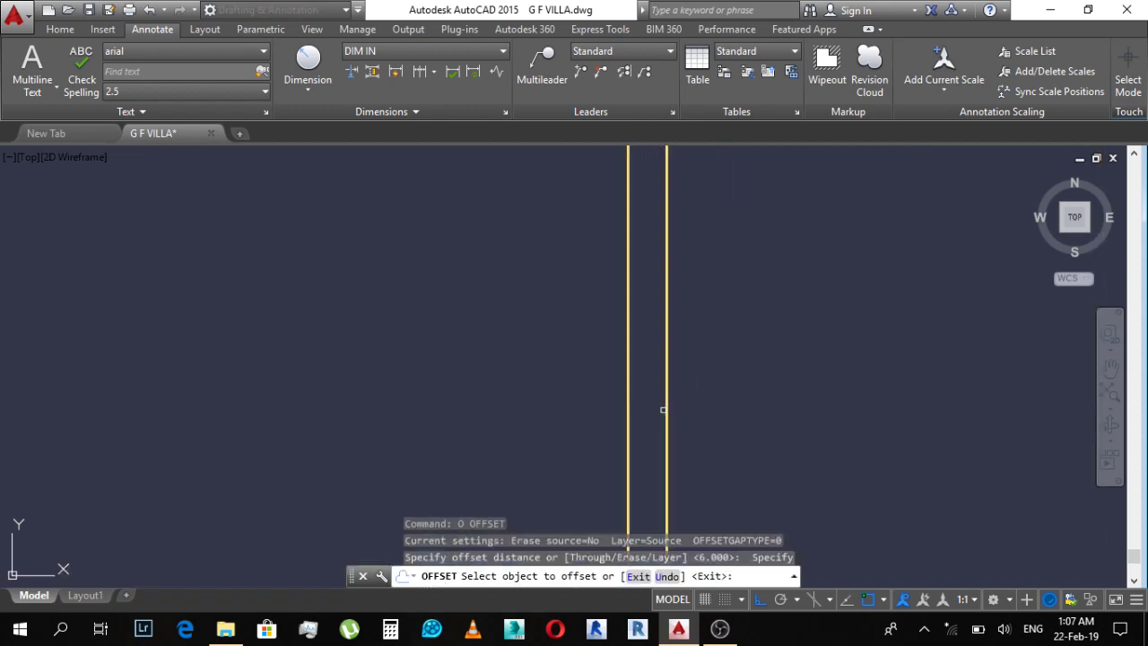
scroll(637, 416, down, 5)
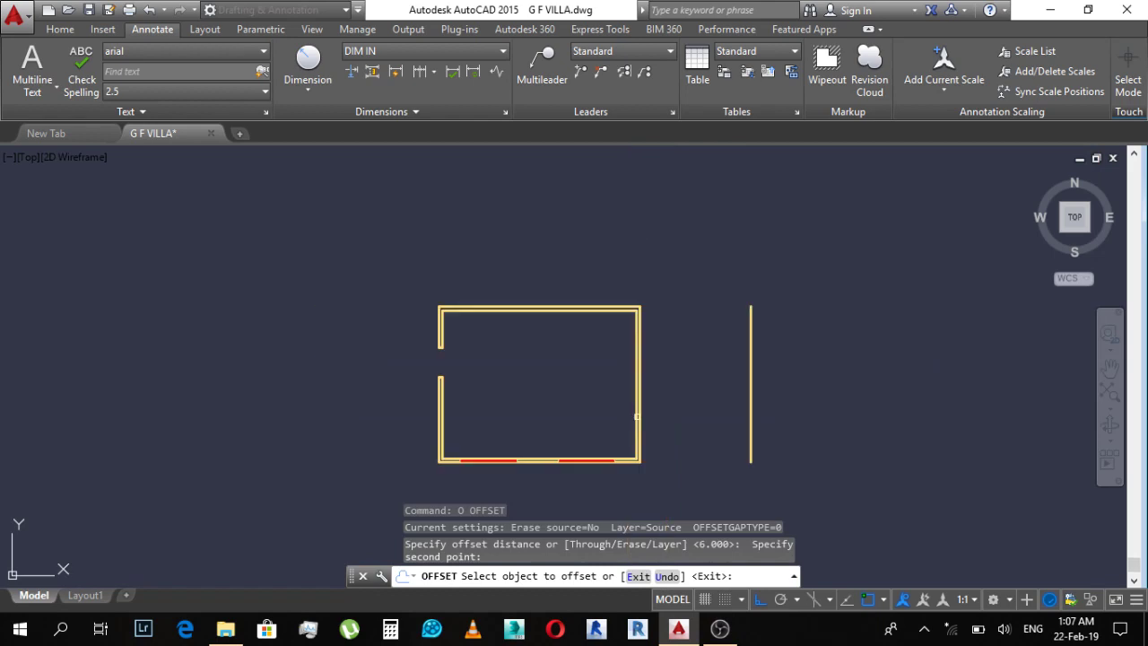
click(750, 356)
key(Escape)
scroll(765, 394, up, 2)
Step: Zoom to the toilet wall junction and draw a short reference line along the wall edge
scroll(772, 356, down, 5)
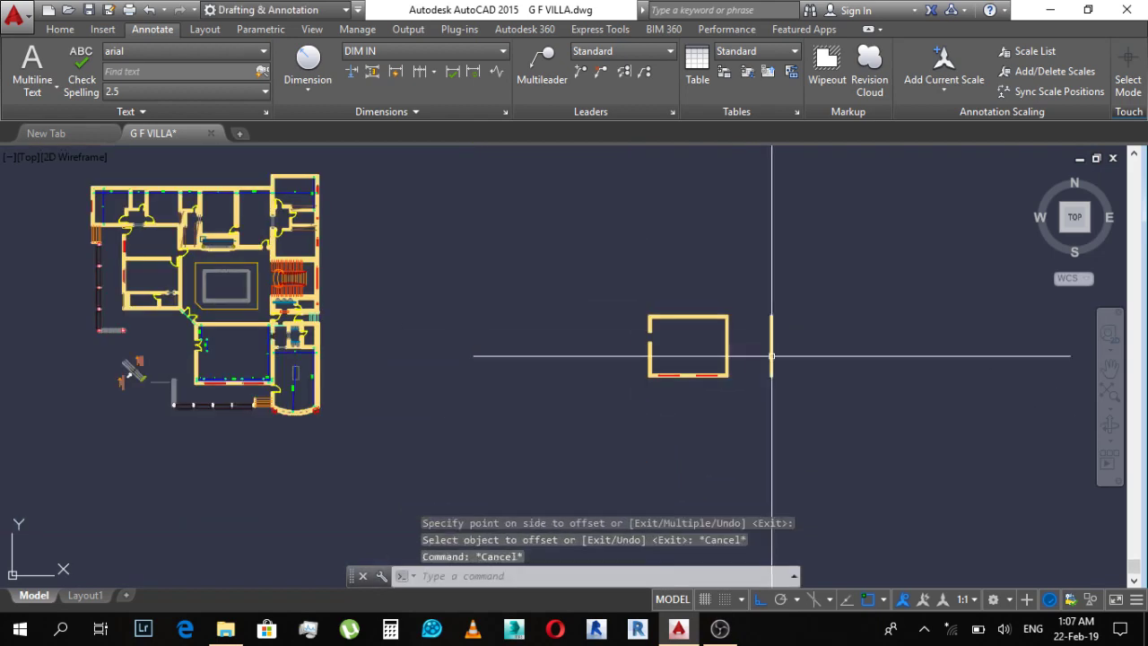
key(Escape)
scroll(771, 357, up, 4)
scroll(622, 338, down, 5)
scroll(398, 311, up, 3)
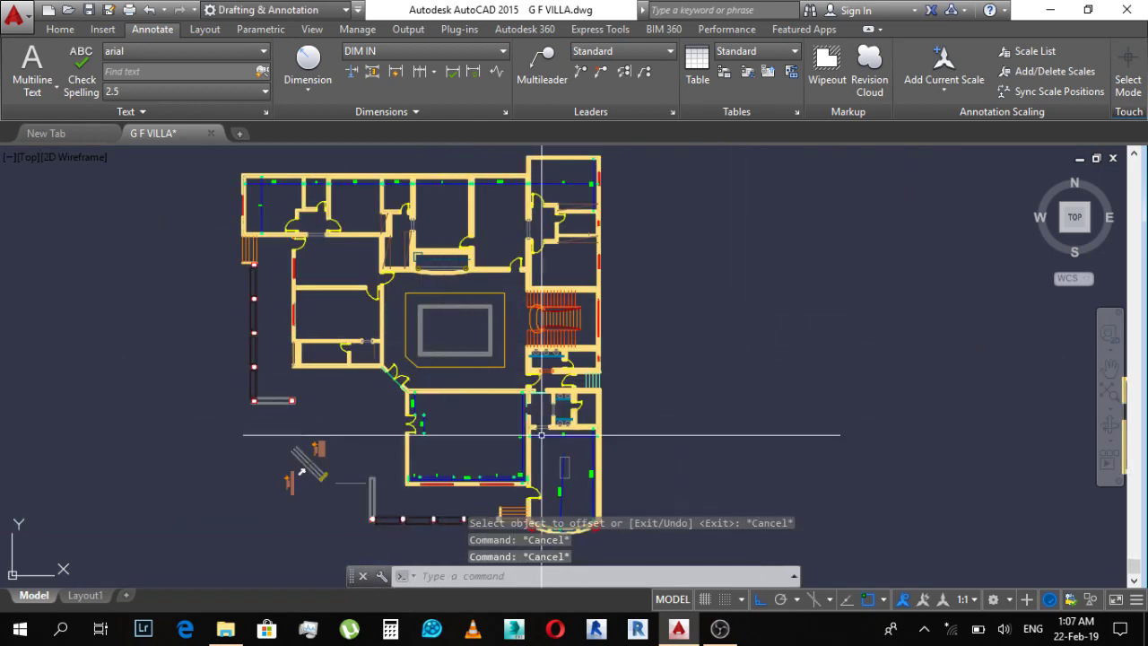
scroll(542, 435, up, 3)
scroll(523, 438, up, 2)
scroll(505, 367, down, 4)
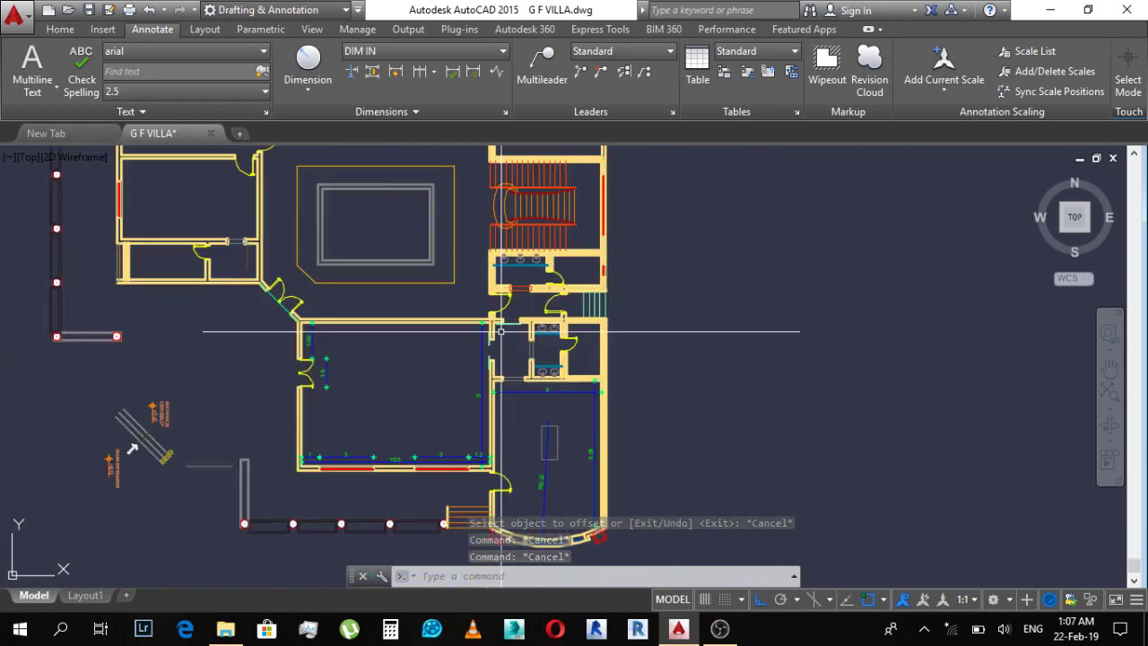
scroll(505, 325, up, 3)
scroll(490, 356, up, 2)
scroll(491, 356, up, 1)
scroll(505, 278, up, 1)
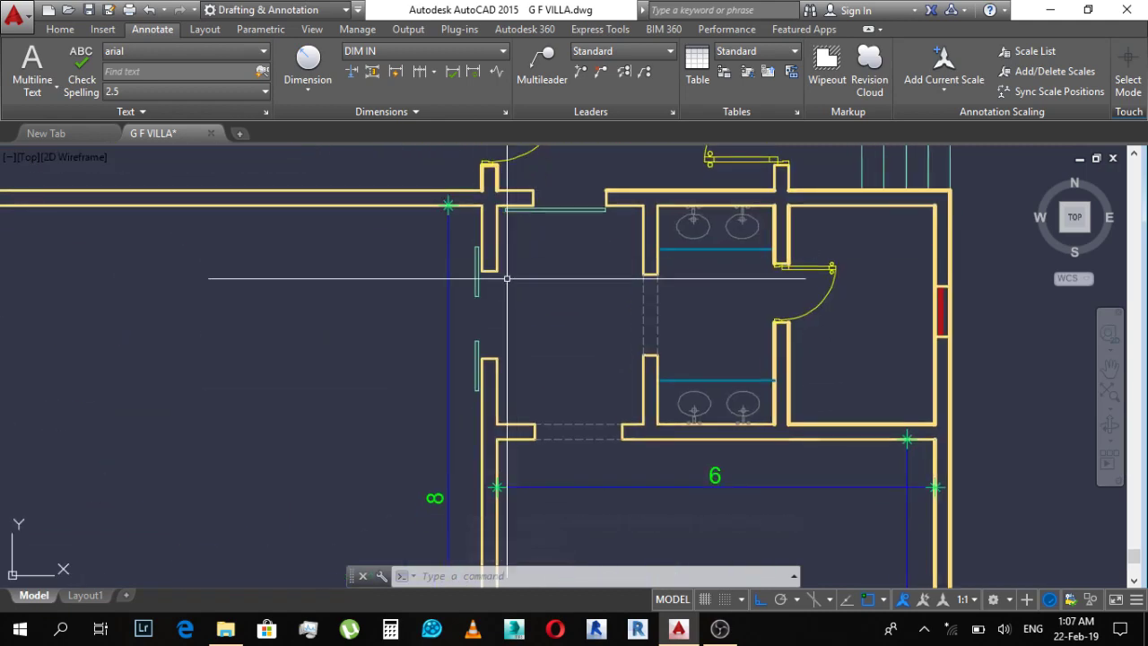
scroll(496, 430, up, 3)
middle_drag(520, 455, 535, 479)
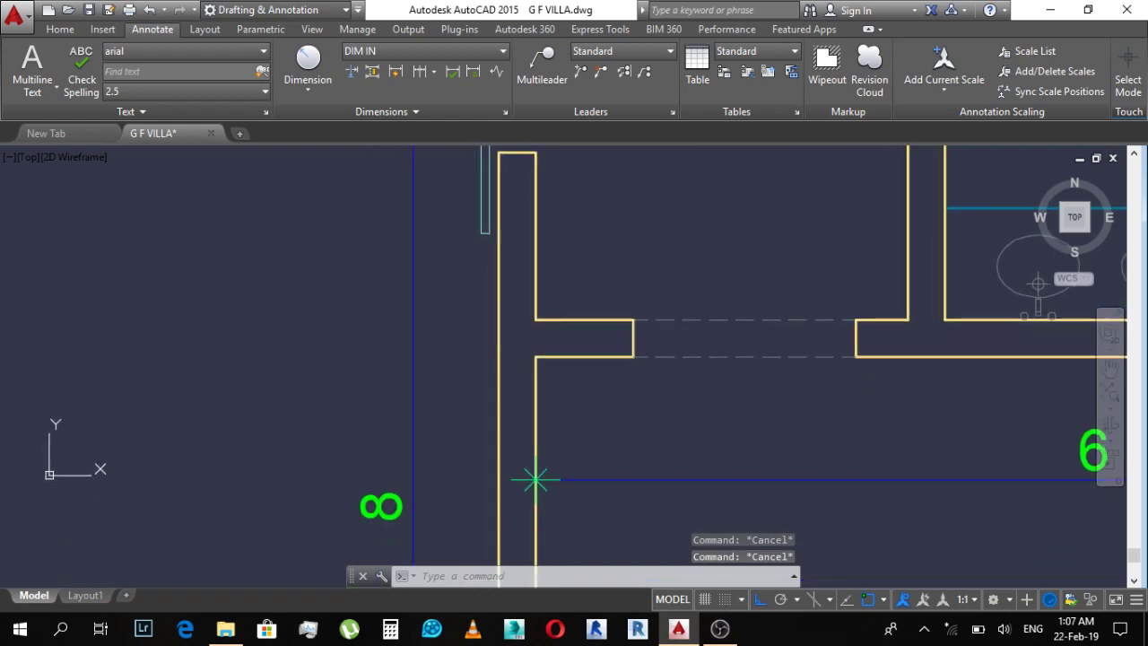
scroll(539, 360, down, 5)
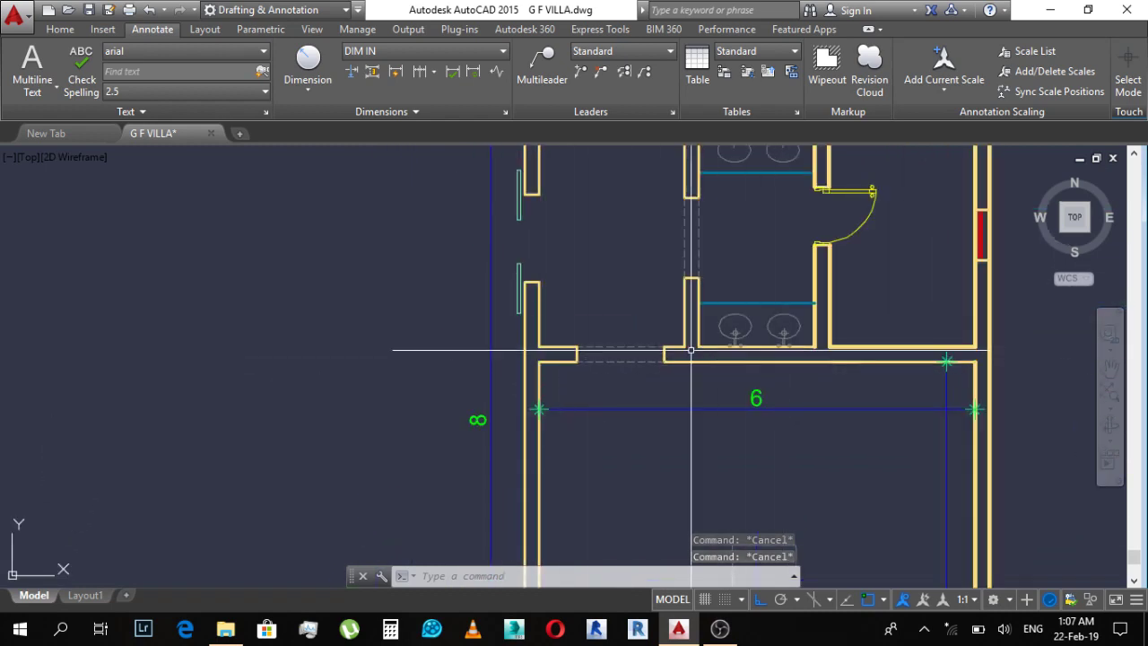
scroll(558, 362, up, 4)
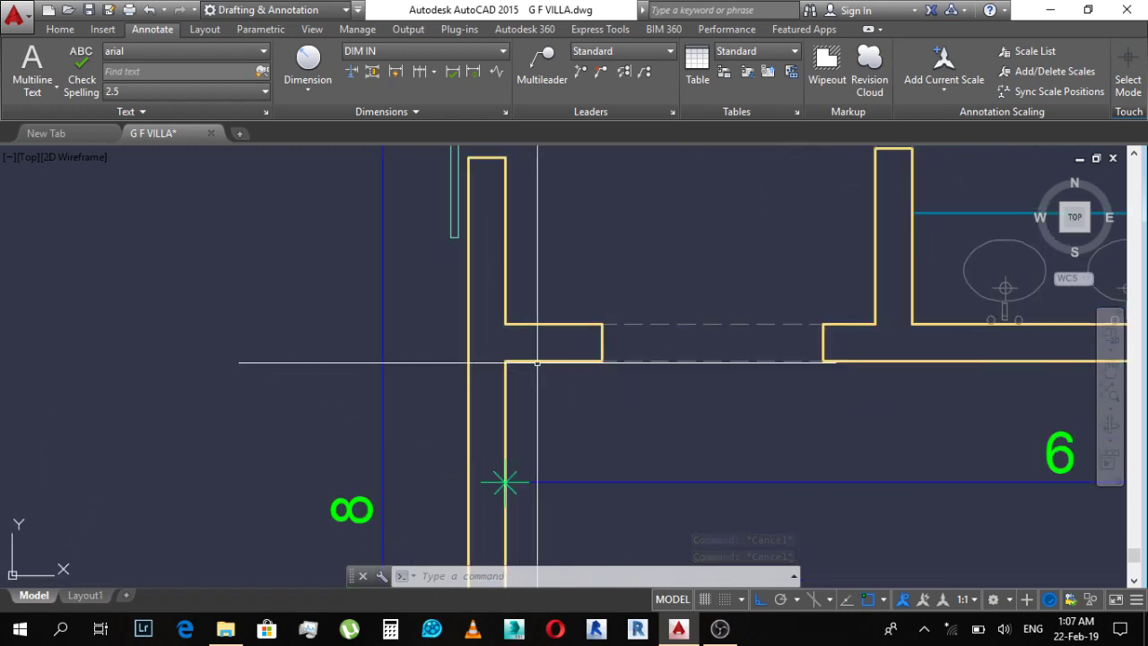
text(1)
key(Return)
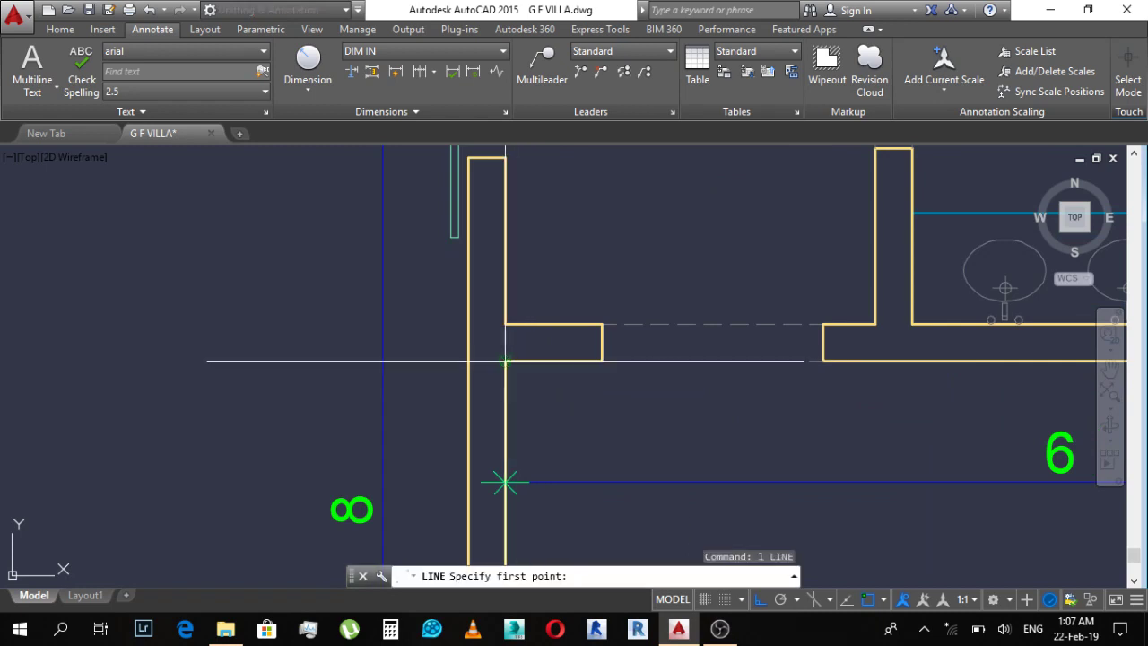
click(505, 361)
click(411, 361)
key(Escape)
Step: Add a 3.2 aligned dimension (DAL) from the wall junction to the corridor wall
text(da)
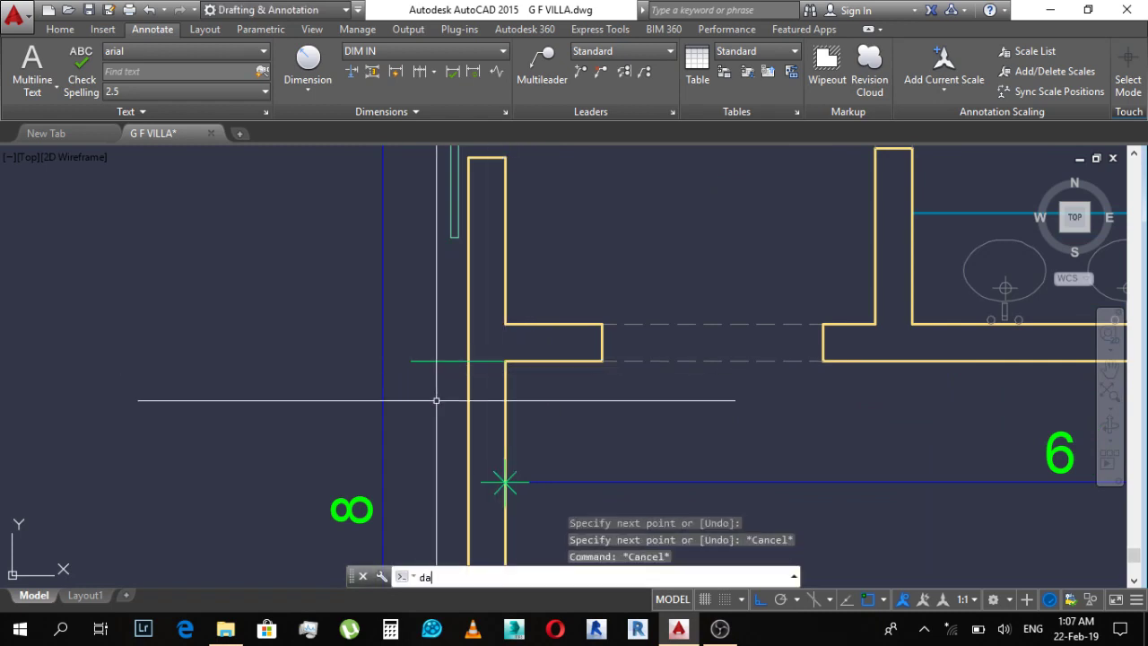
text(l)
key(Return)
click(467, 361)
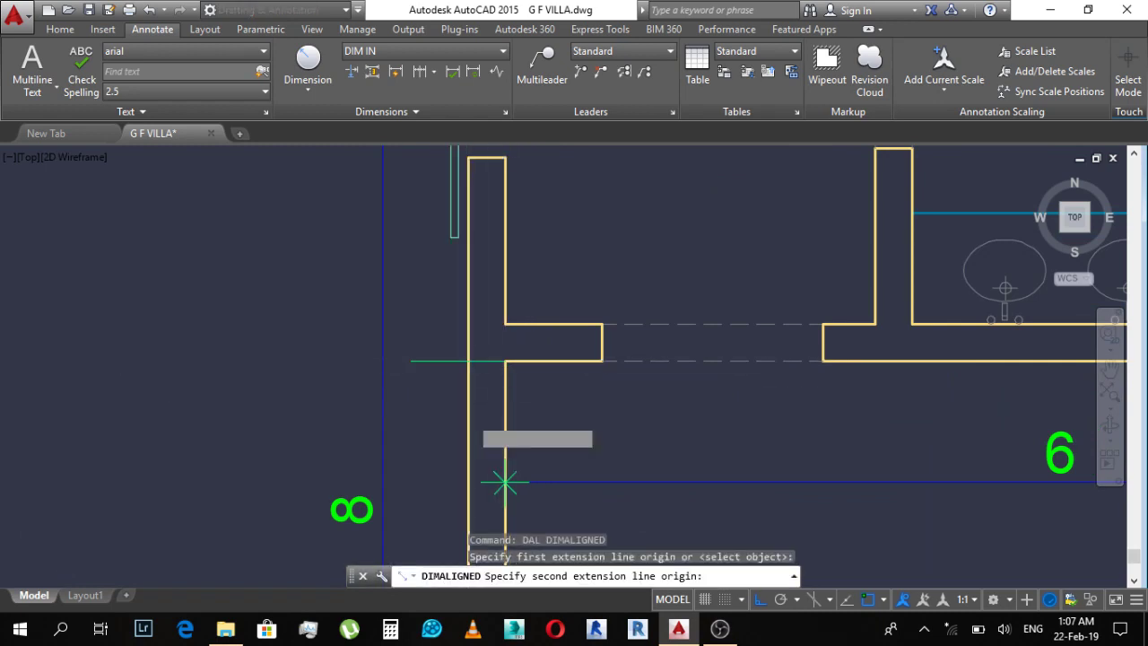
scroll(499, 477, down, 3)
scroll(467, 359, up, 2)
click(467, 293)
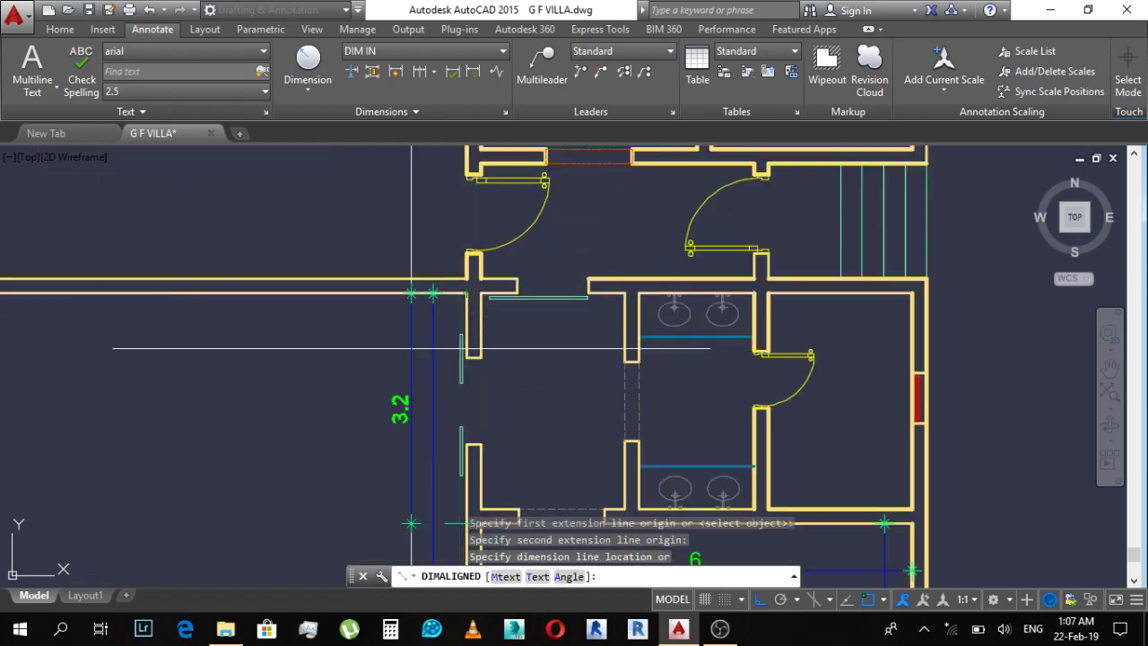
click(395, 406)
Step: Pan over to bring the new room's top-right corner into view
mouse_move(390, 402)
middle_down()
mouse_move(372, 350)
mouse_move(379, 324)
middle_up()
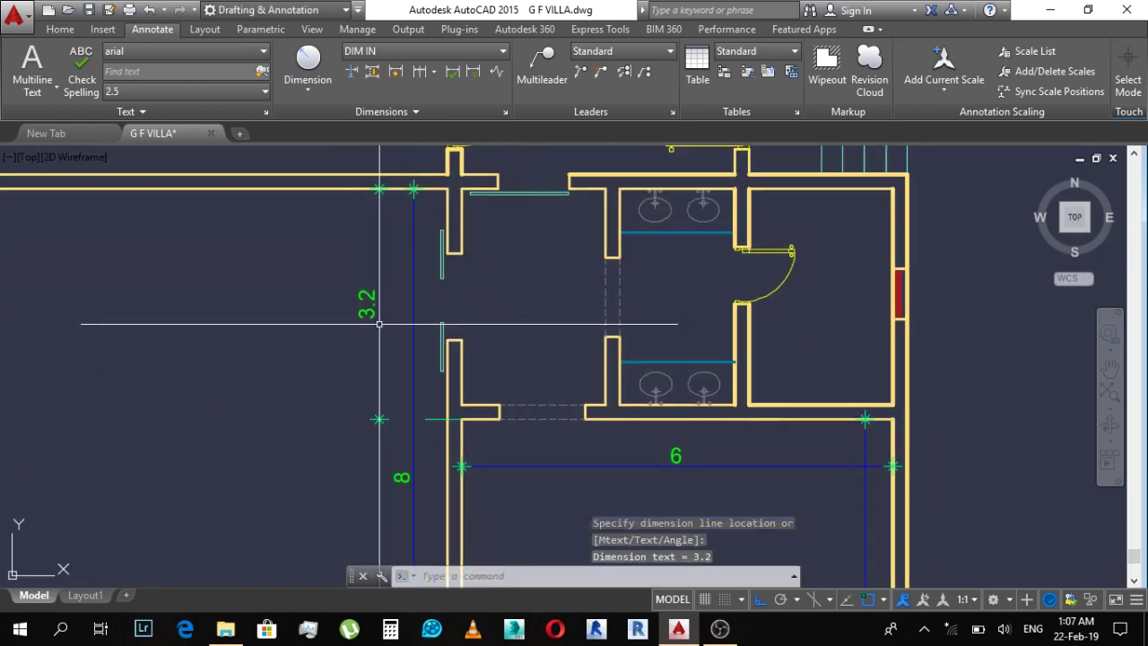
scroll(478, 421, down, 5)
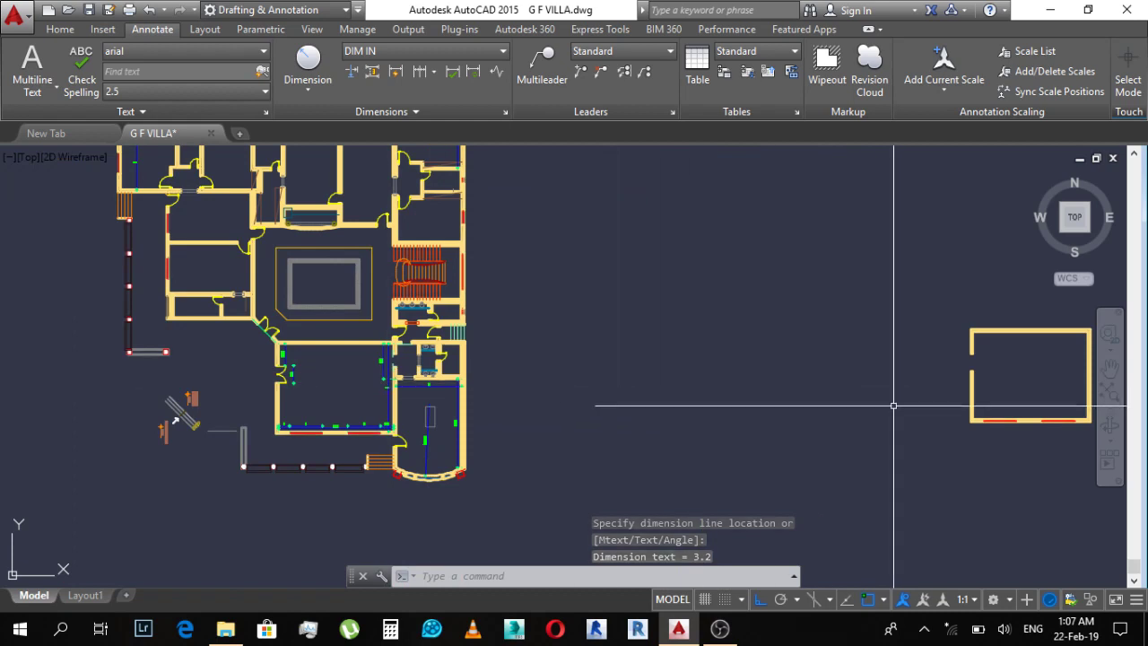
scroll(892, 403, up, 3)
scroll(973, 359, up, 2)
middle_drag(974, 359, 565, 301)
key(Escape)
scroll(615, 287, up, 2)
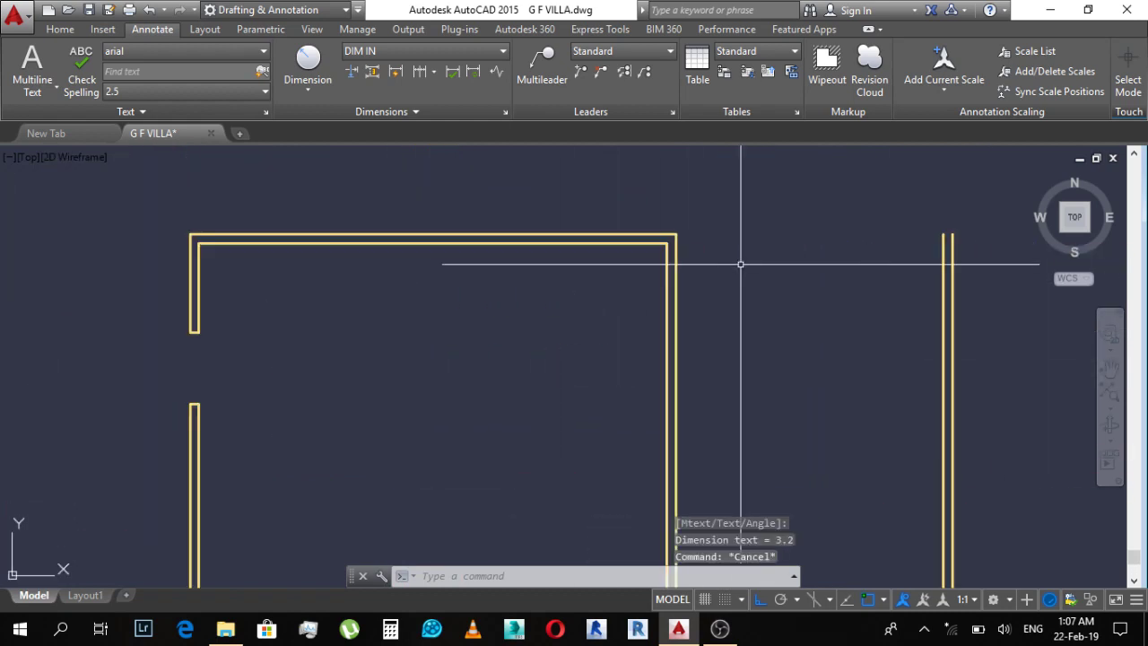
middle_drag(743, 261, 651, 287)
text(l)
key(Return)
scroll(596, 279, up, 2)
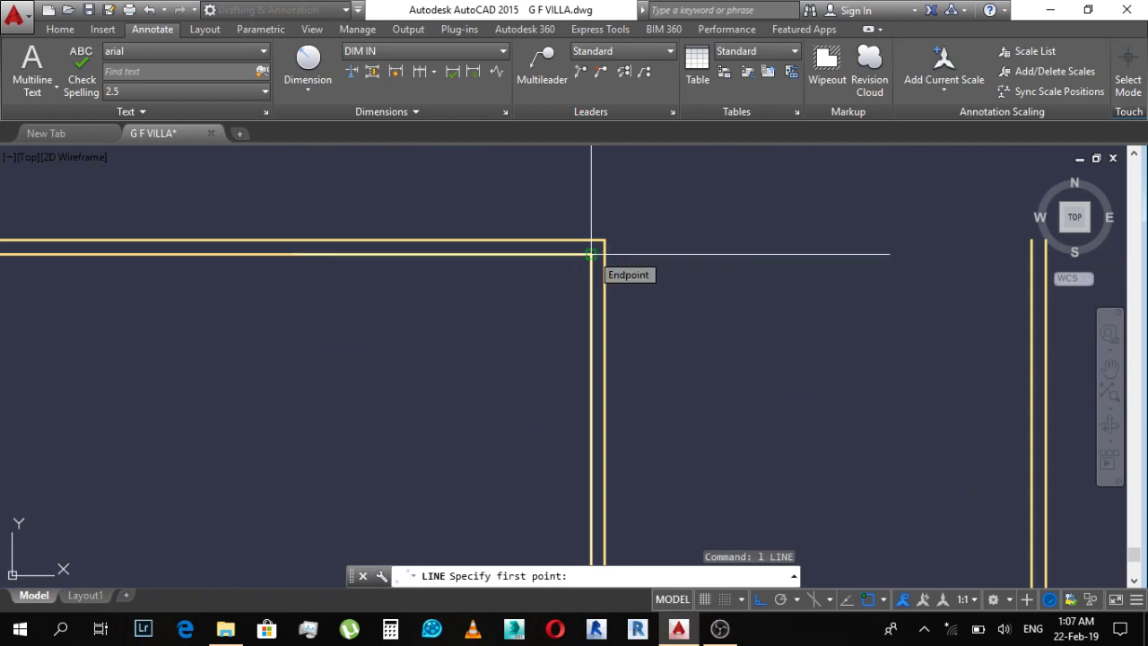
Step: Draw a short marker line at the new room's inner top-right corner and select it
click(592, 254)
key(Escape)
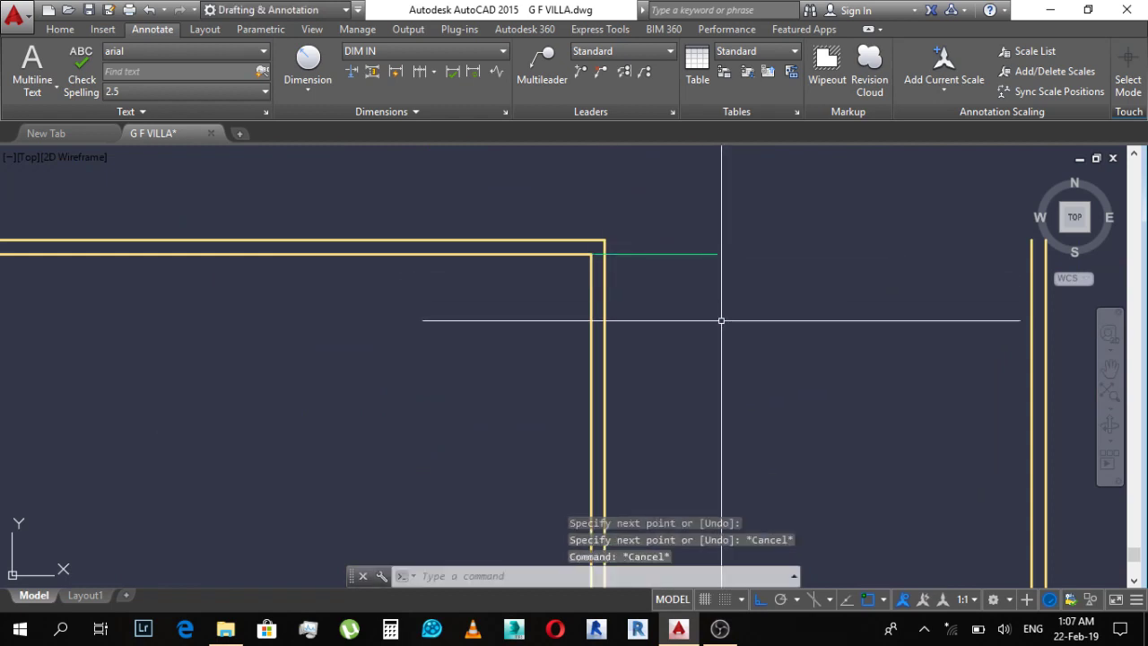
click(666, 311)
mouse_move(666, 310)
middle_down()
mouse_move(640, 297)
mouse_move(628, 305)
middle_up()
key(Escape)
key(Escape)
text(o)
key(Return)
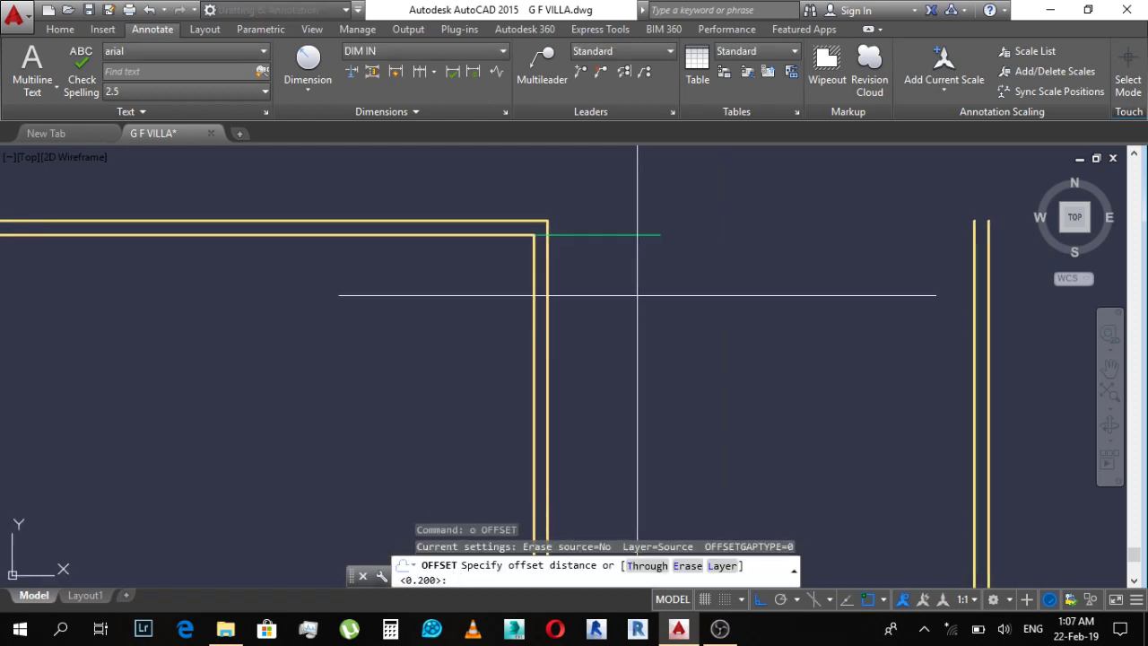
key(Escape)
click(636, 290)
click(643, 230)
Step: Move the marker line 3.2 units down along the wall
text(m)
key(Return)
click(622, 282)
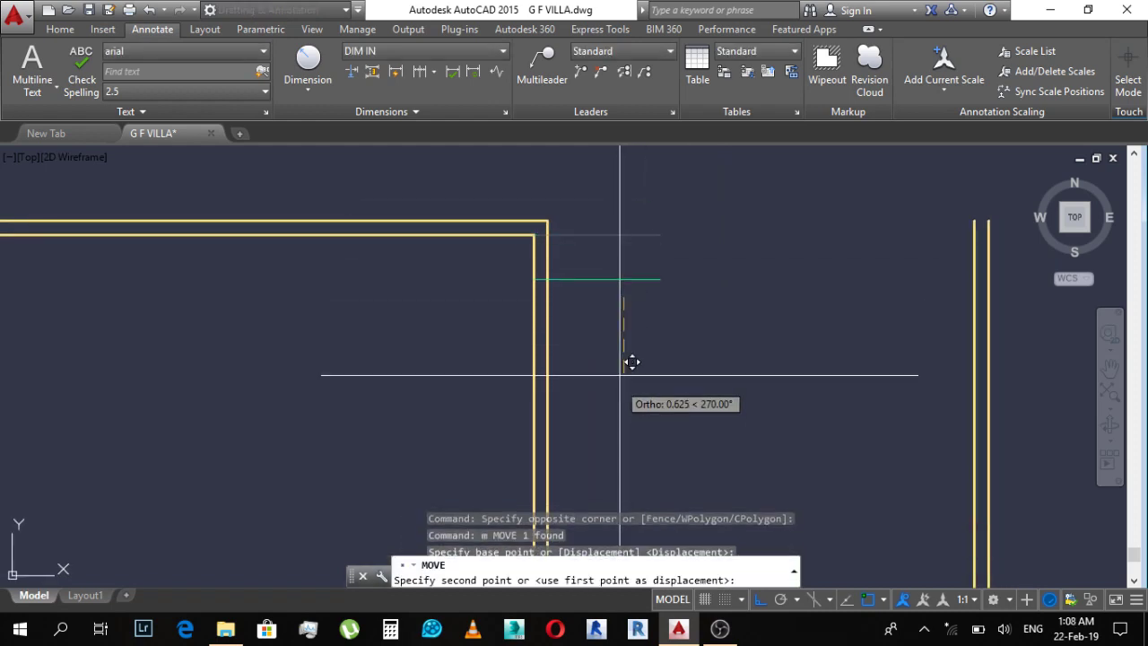
text(2)
key(Return)
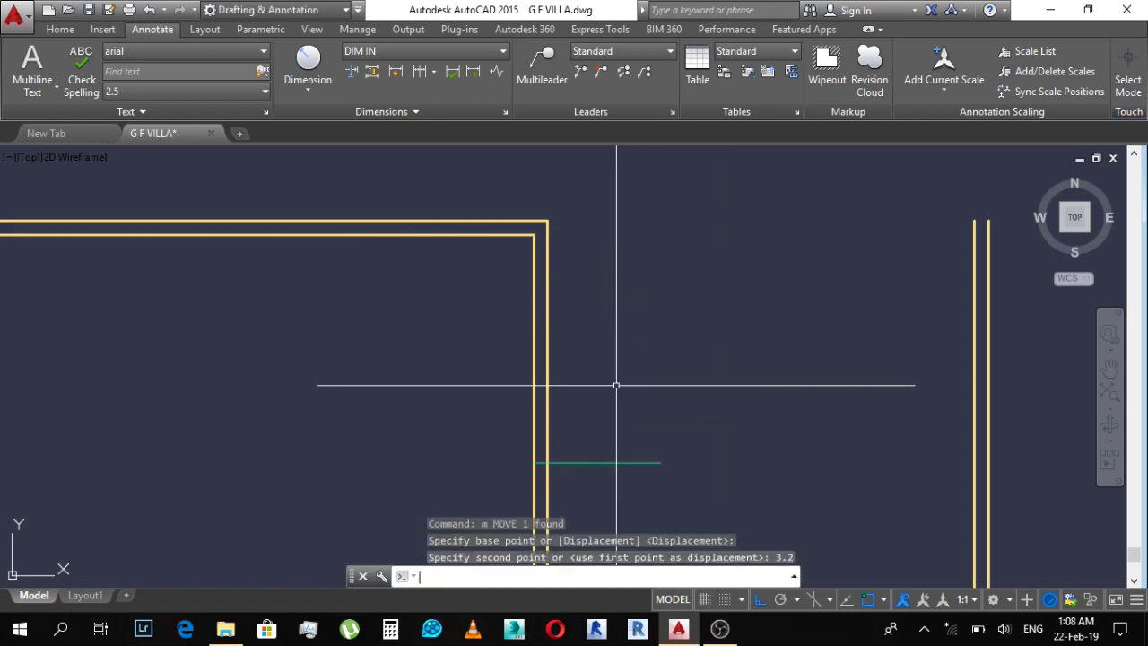
Step: Pan back to the original plan's corridor area
scroll(616, 386, down, 3)
scroll(659, 405, down, 2)
scroll(536, 383, down, 2)
scroll(536, 383, up, 4)
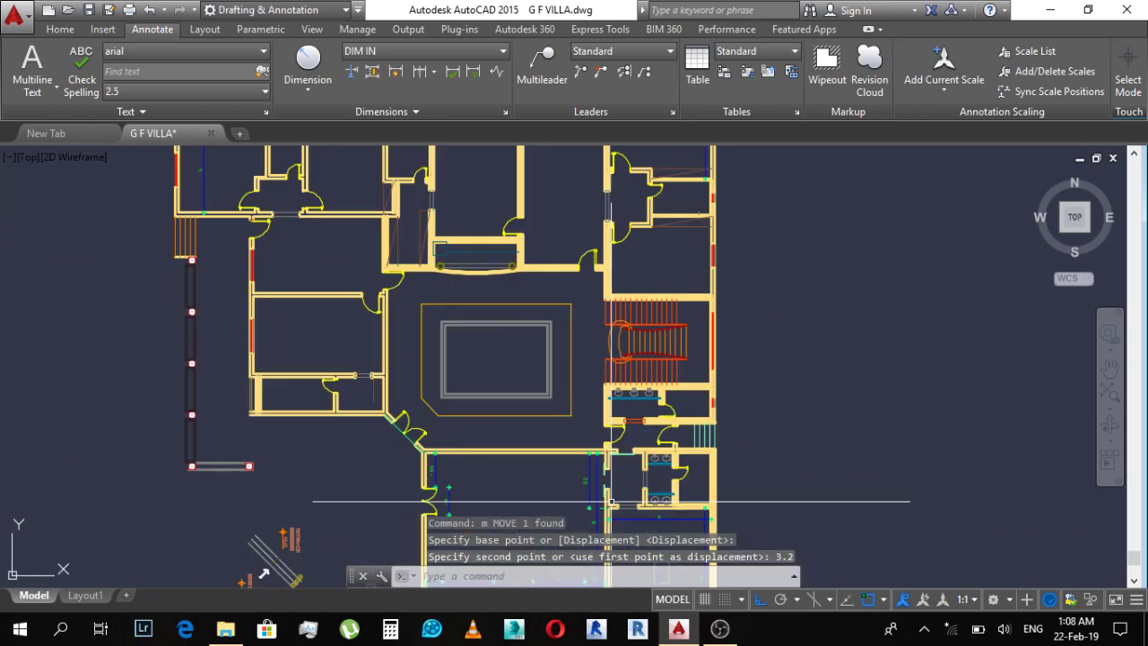
middle_drag(544, 499, 540, 260)
scroll(628, 365, up, 3)
scroll(629, 365, up, 3)
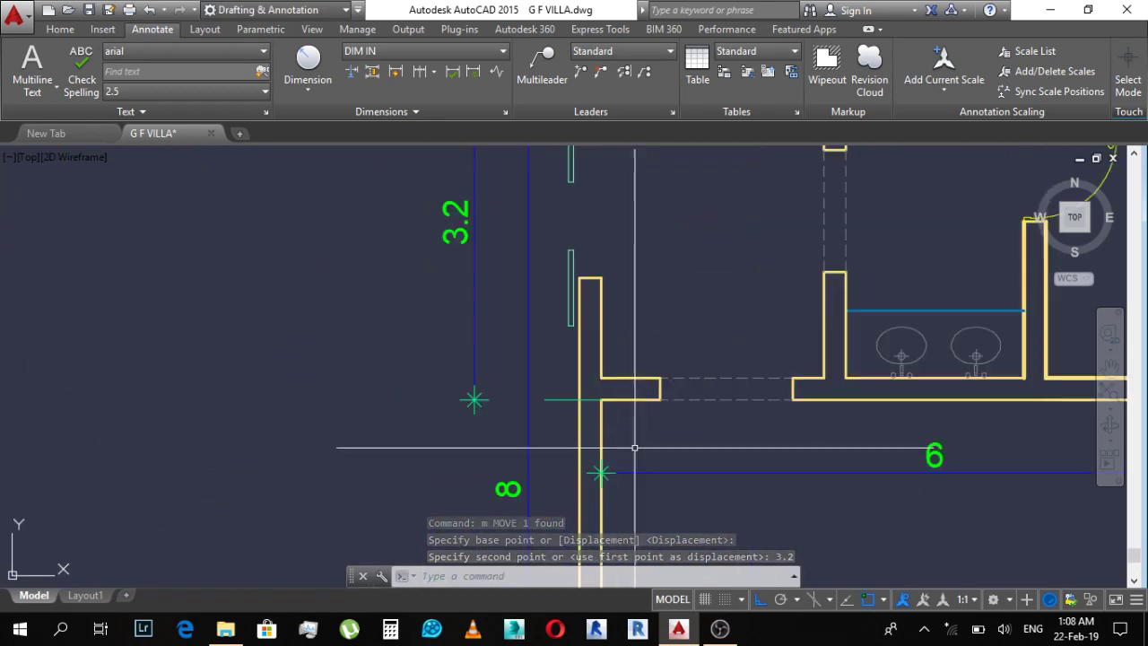
key(Escape)
scroll(634, 388, up, 2)
text(dal)
key(Return)
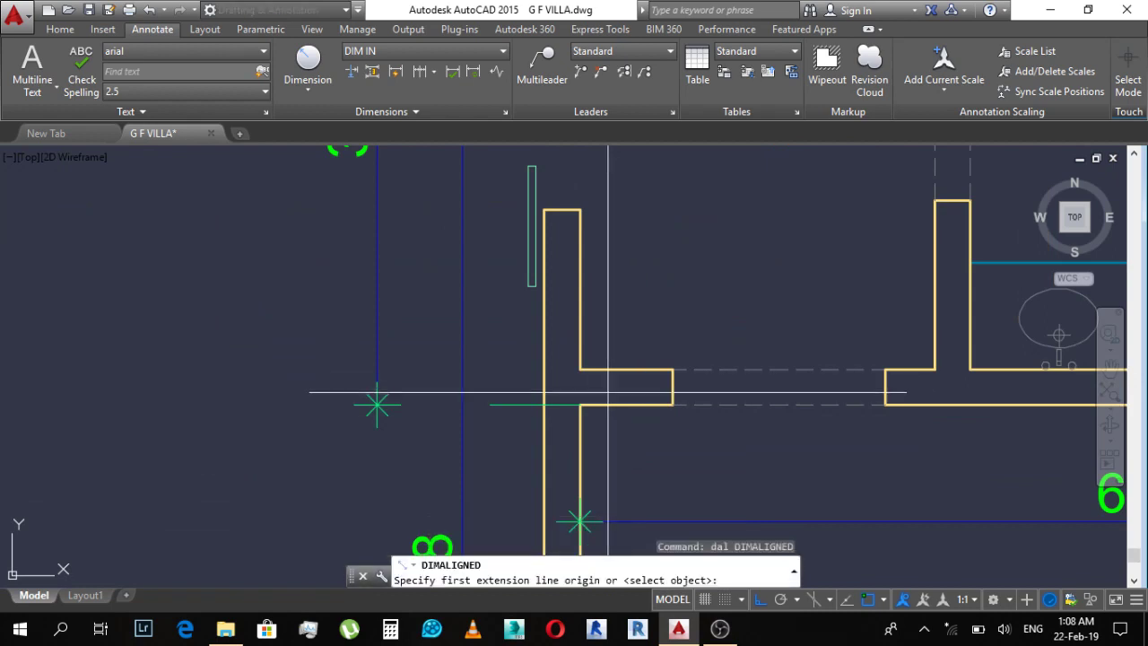
scroll(633, 388, down, 3)
scroll(597, 422, up, 3)
key(Escape)
scroll(597, 422, down, 2)
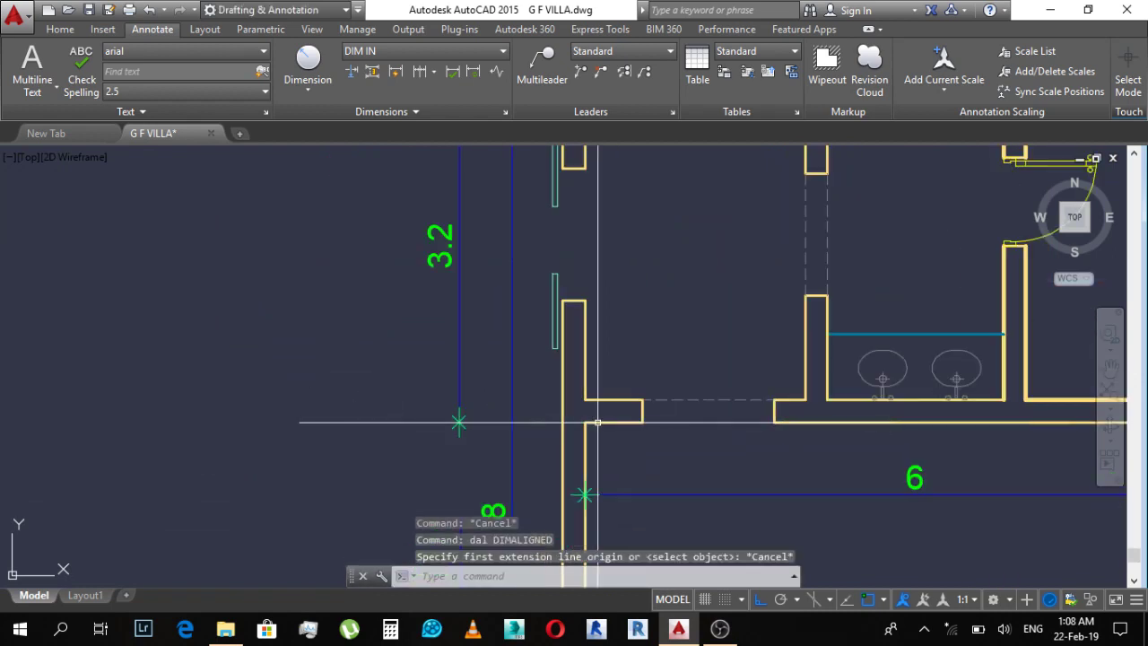
scroll(597, 421, down, 1)
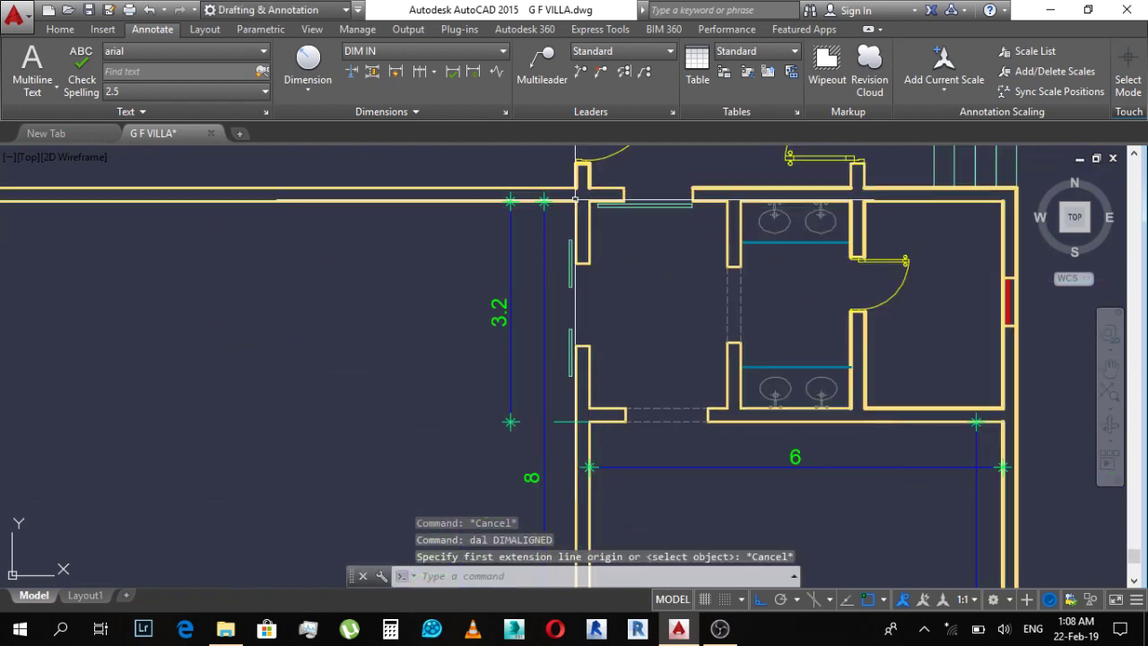
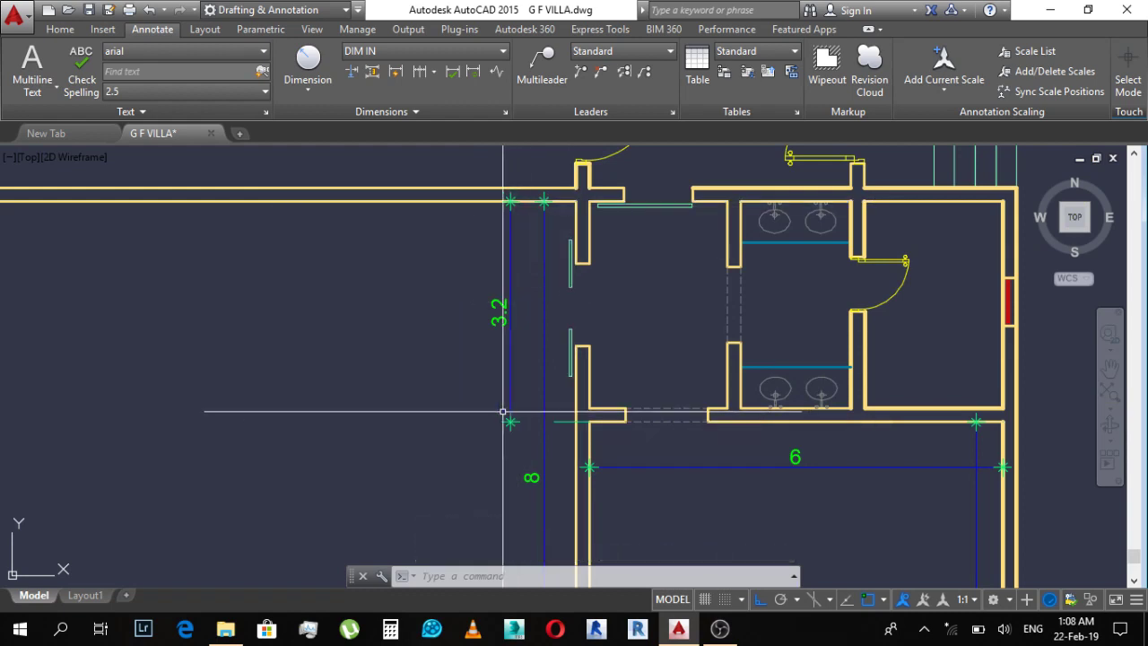
Step: Try an aligned dimension on the wall, then cancel it
scroll(612, 411, up, 3)
text(dal)
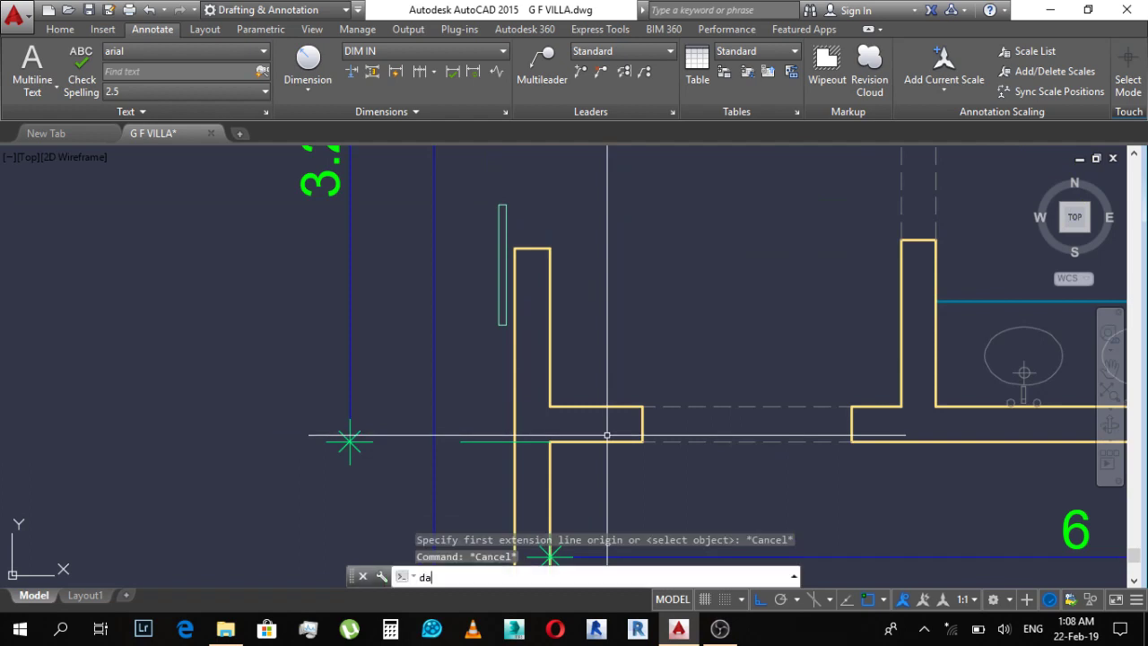
key(Return)
click(612, 440)
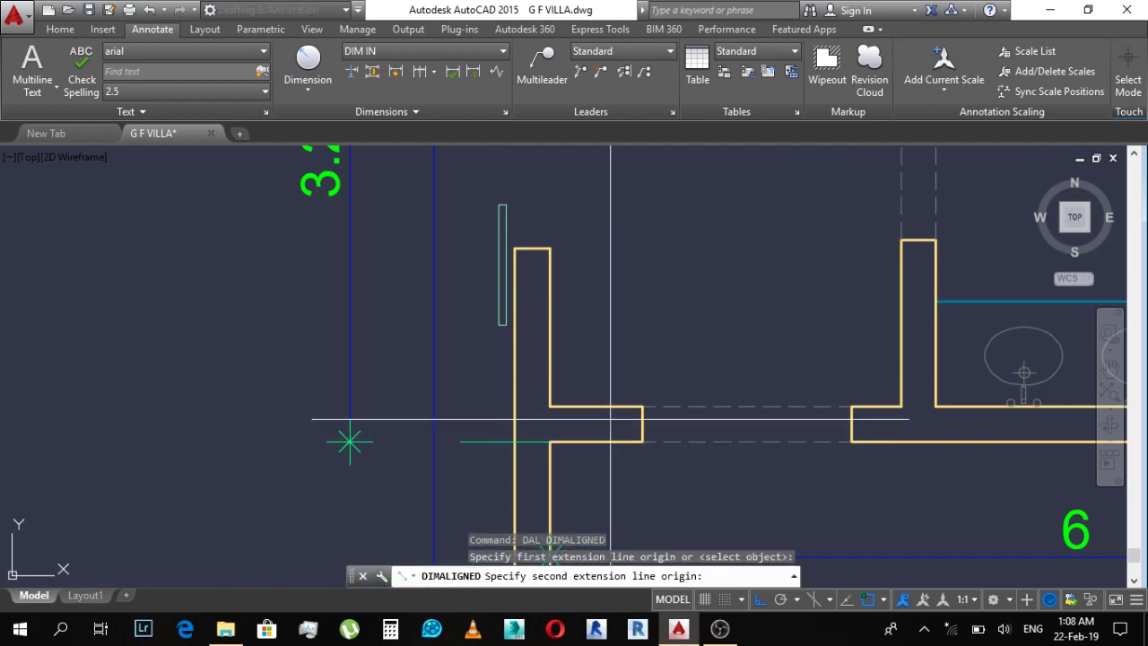
click(611, 406)
key(Escape)
scroll(586, 413, down, 5)
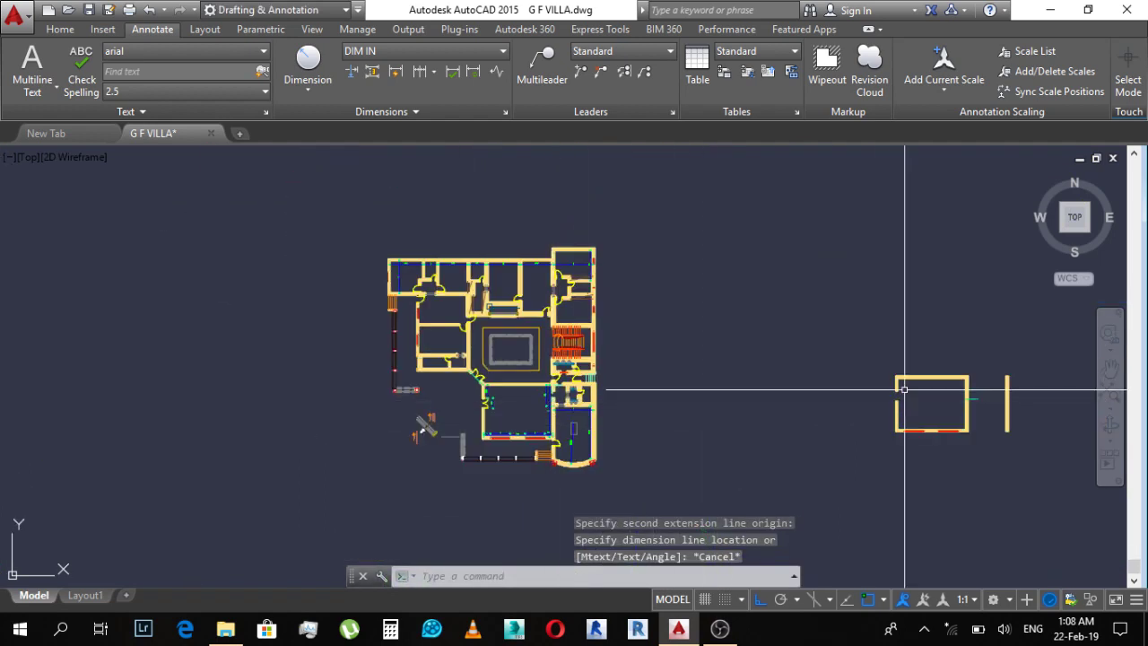
scroll(904, 389, up, 5)
Step: Offset the green line 0.2 to make a parallel copy
text(o)
mouse_move(879, 385)
middle_down()
mouse_move(672, 385)
mouse_move(591, 363)
middle_up()
key(Return)
text(.2)
key(Return)
click(806, 398)
click(807, 364)
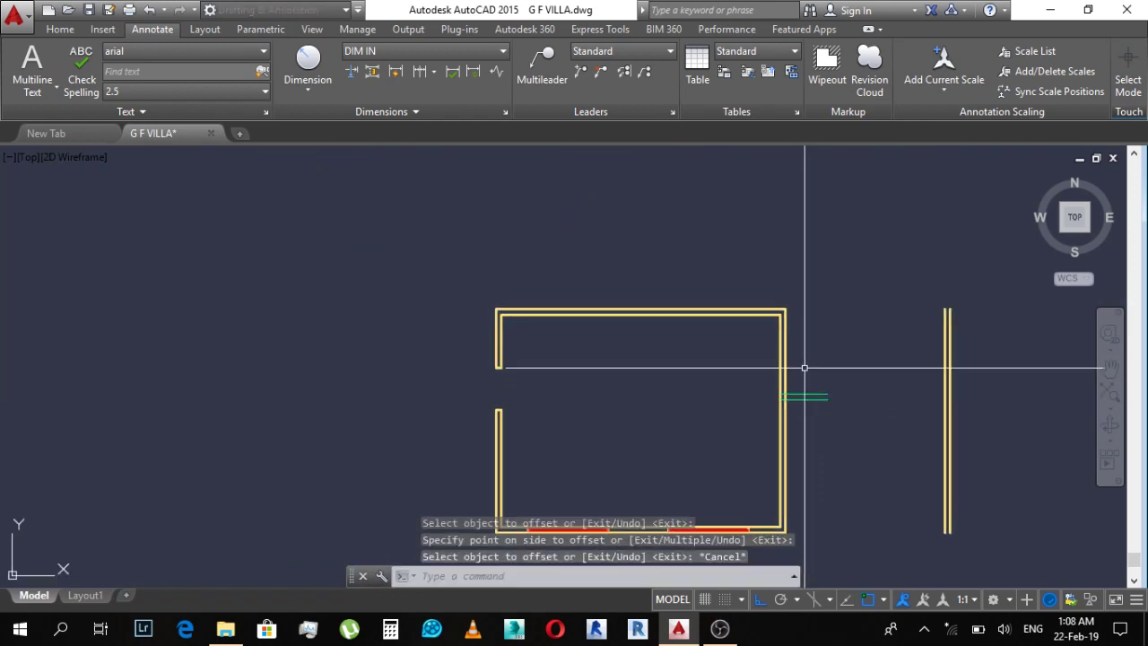
key(Escape)
key(Escape)
mouse_move(858, 388)
middle_down()
mouse_move(787, 330)
mouse_move(713, 346)
middle_up()
key(Escape)
key(Escape)
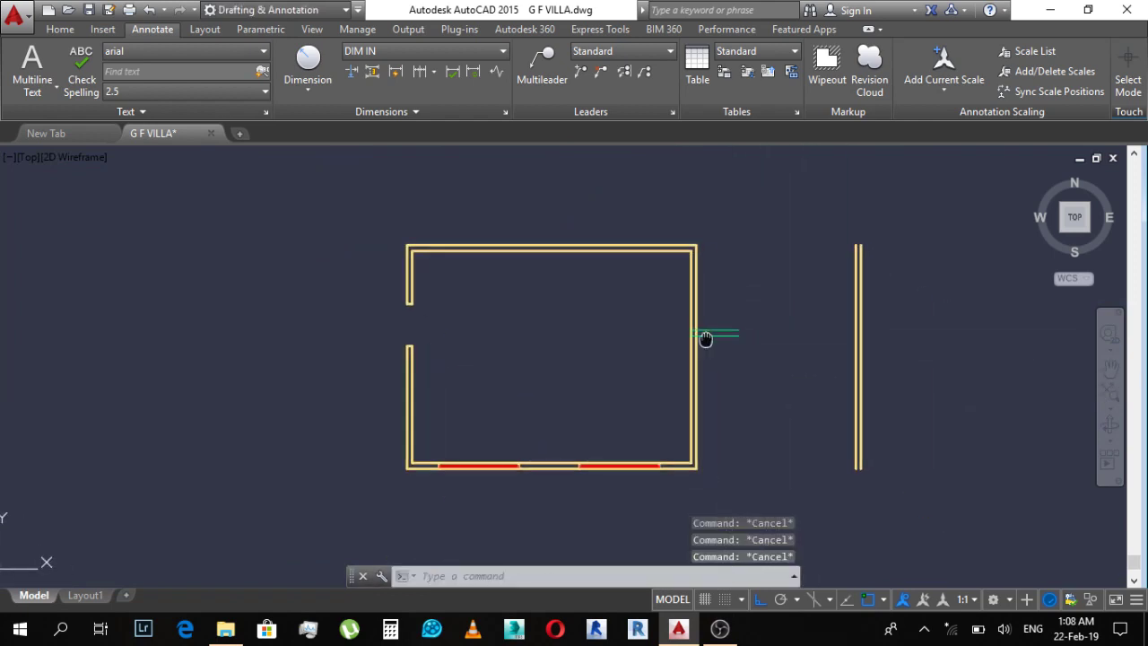
Step: Trim the green lines between the walls, using all objects as cutting edges
text(tr)
key(Return)
scroll(698, 331, up, 4)
key(Return)
scroll(699, 331, up, 4)
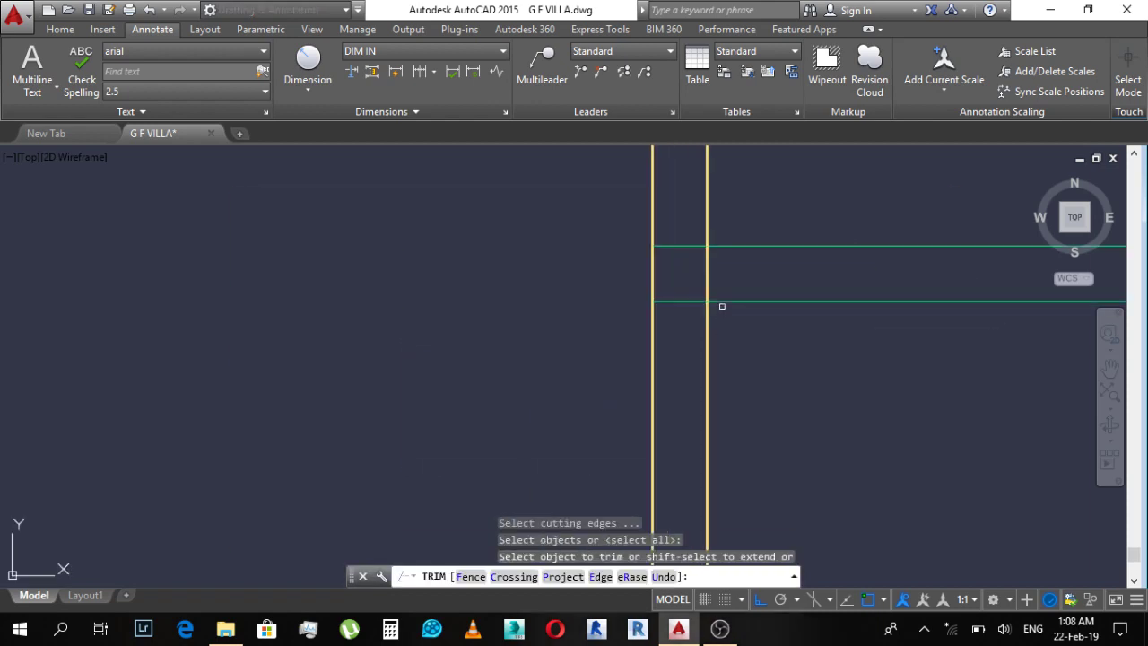
click(720, 305)
click(687, 257)
click(683, 234)
click(669, 351)
scroll(696, 353, down, 3)
key(Escape)
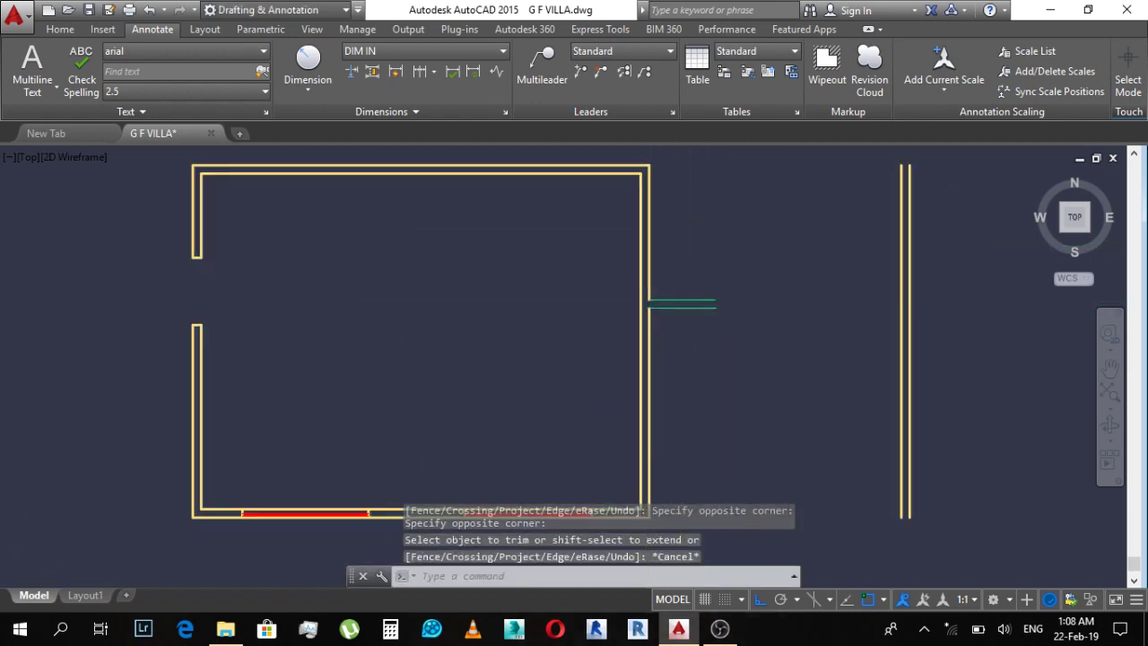
scroll(721, 356, down, 2)
key(Escape)
key(Escape)
middle_drag(665, 315, 611, 297)
Step: Extend the green lines to the room's right-hand wall
text(ex)
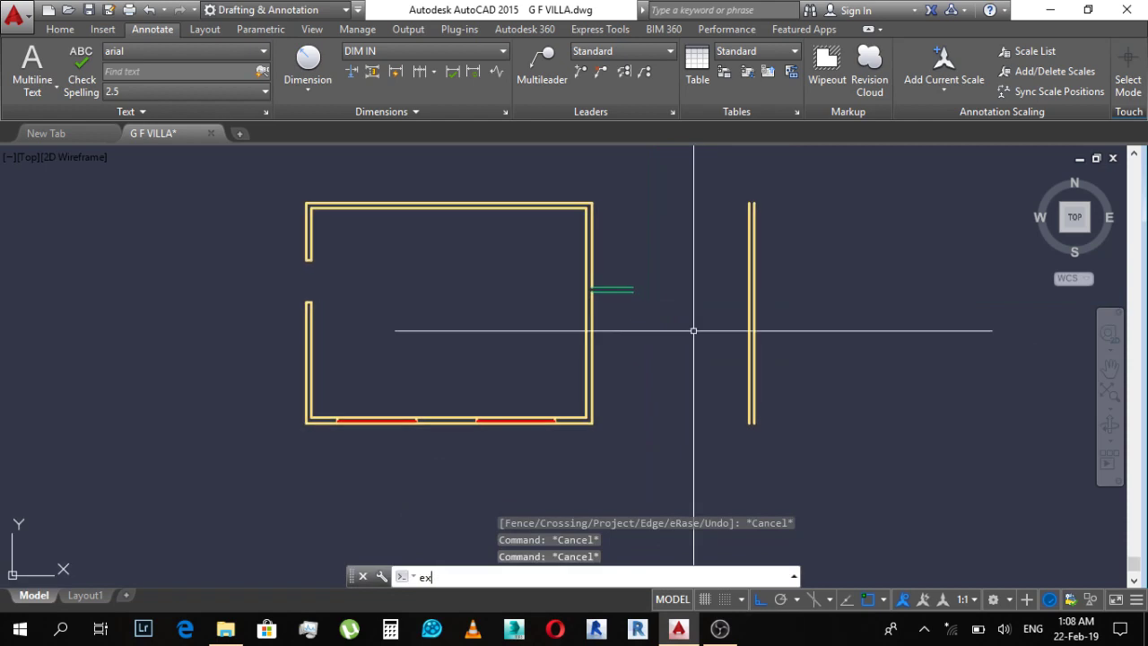
key(Return)
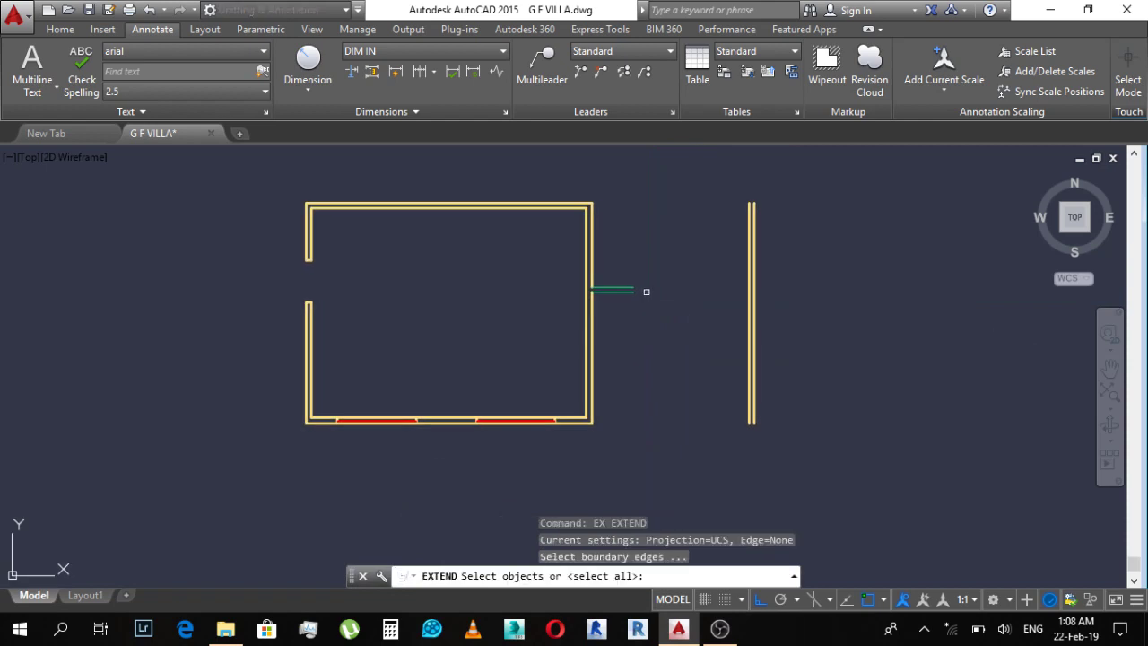
key(Return)
scroll(645, 291, up, 2)
click(646, 257)
click(609, 350)
key(Escape)
Step: Give the green lines the existing wall's yellow style with MATCHPROP
text(m)
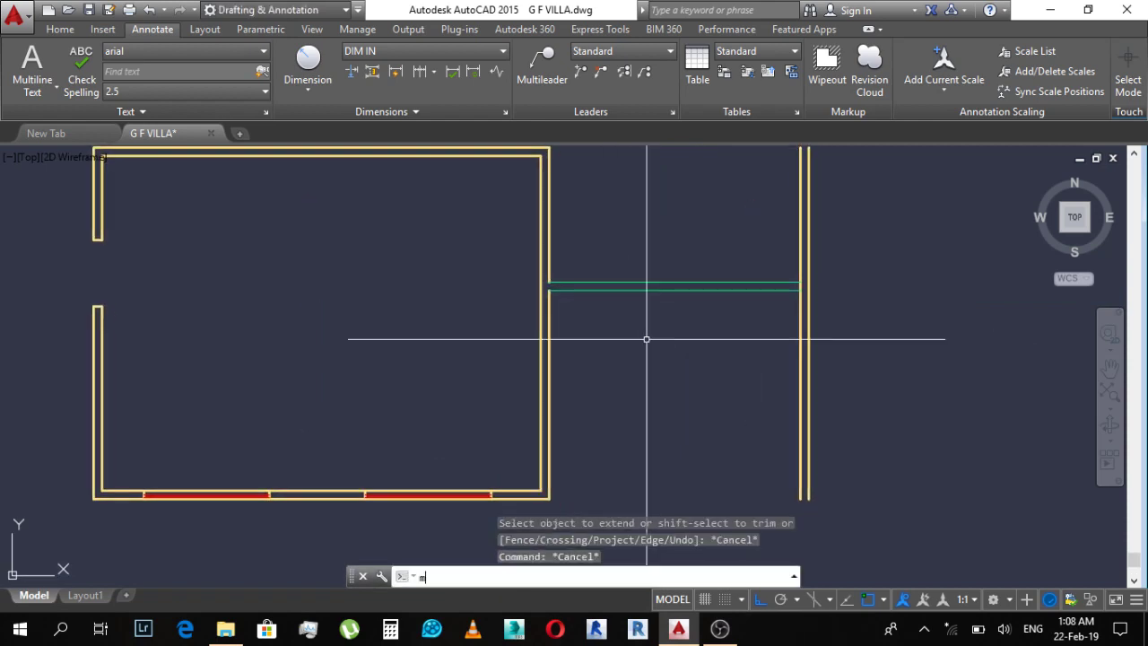
text(a)
key(Return)
click(801, 302)
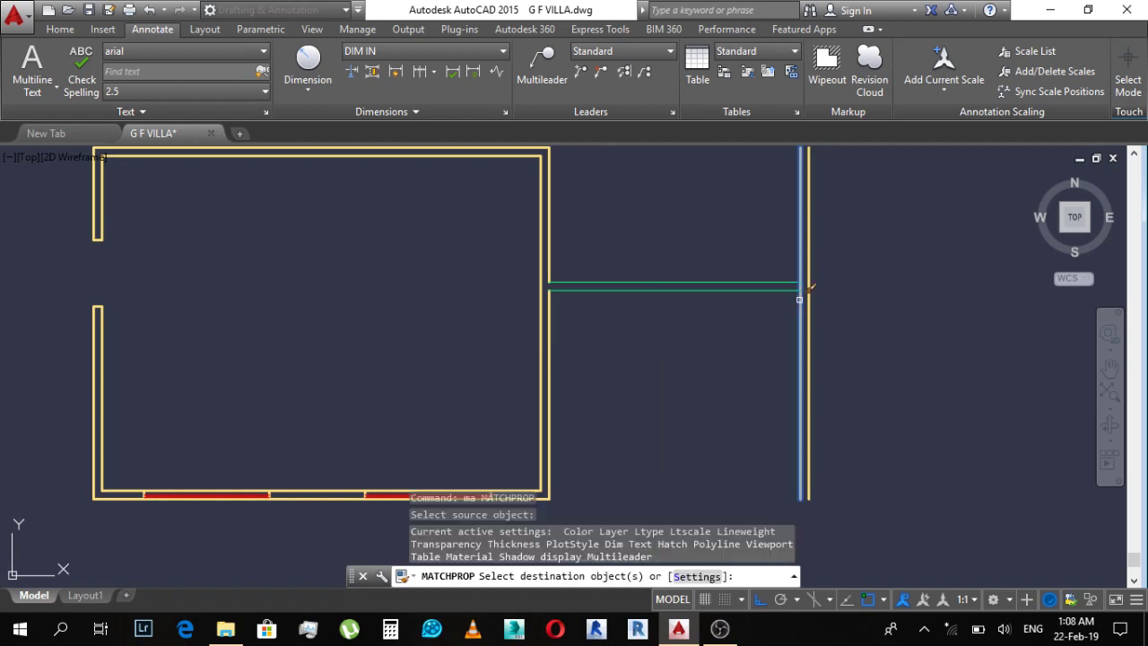
click(743, 224)
click(697, 335)
key(Escape)
scroll(811, 299, up, 5)
key(Escape)
key(Escape)
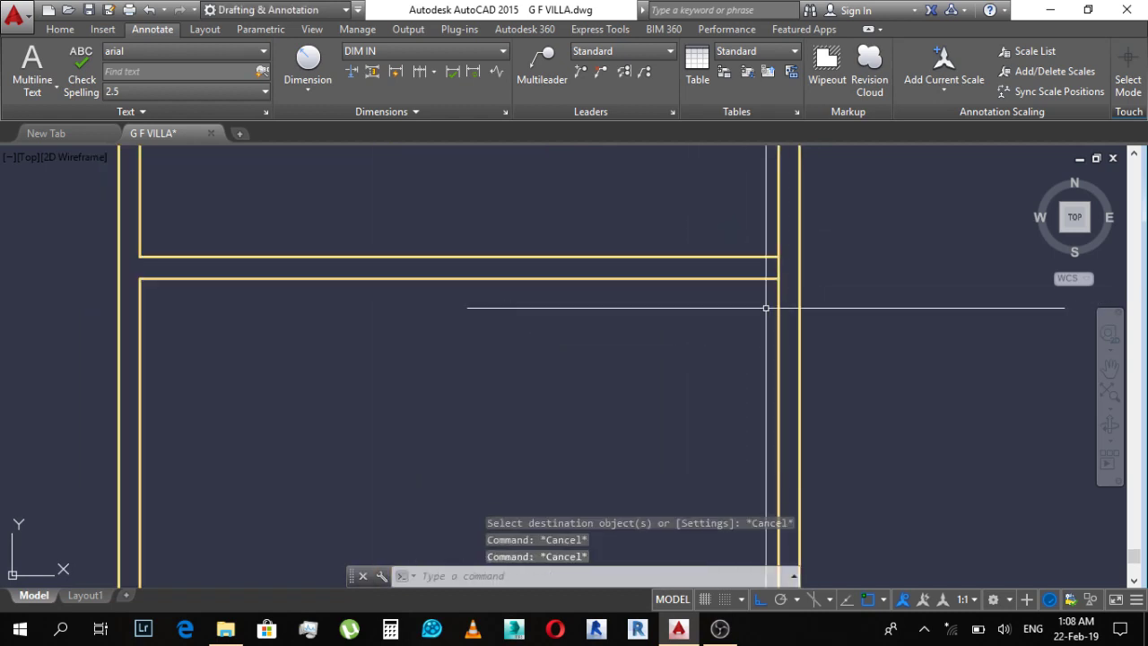
Step: Trim the wall lines cleanly at the new junction
scroll(764, 309, up, 2)
text(tr)
key(Return)
key(Return)
scroll(735, 296, up, 2)
click(734, 296)
click(712, 294)
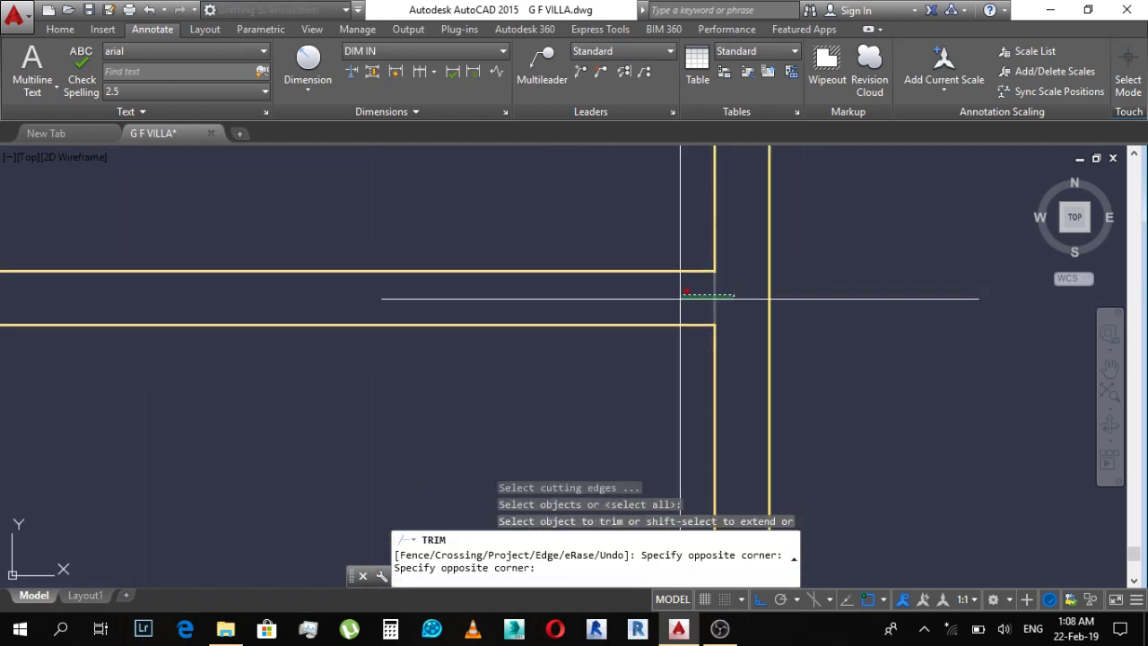
scroll(666, 299, down, 2)
scroll(808, 325, down, 2)
key(Escape)
mouse_move(780, 414)
middle_down()
mouse_move(732, 257)
mouse_move(706, 292)
middle_up()
key(Escape)
key(Escape)
scroll(748, 256, down, 6)
scroll(732, 236, up, 5)
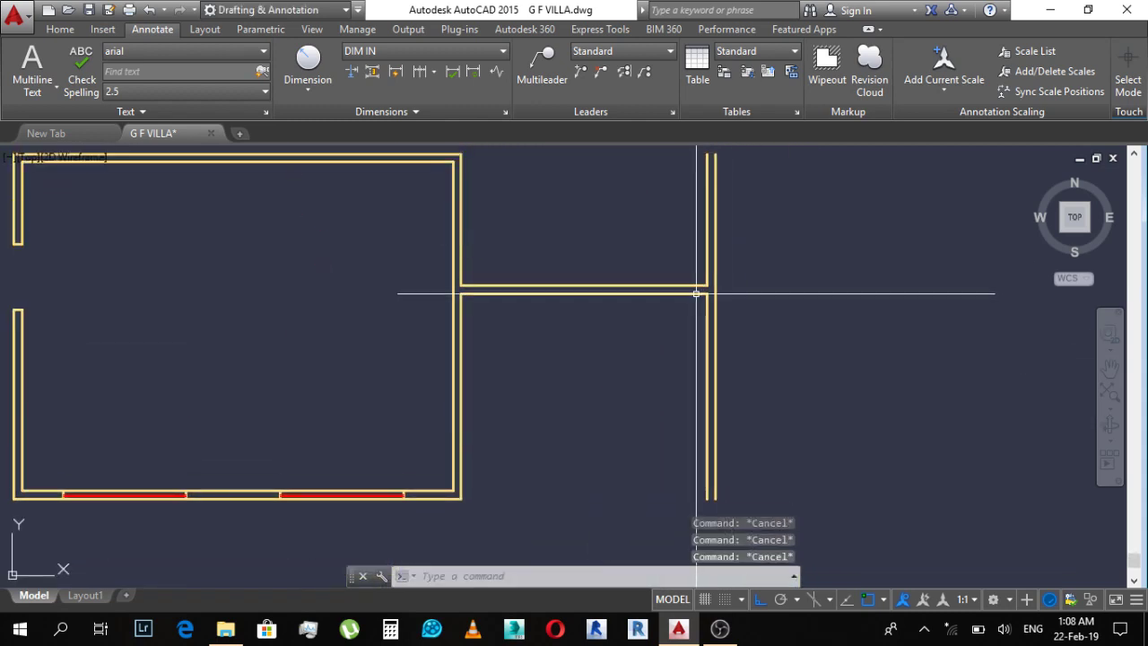
scroll(695, 293, down, 2)
scroll(730, 351, up, 2)
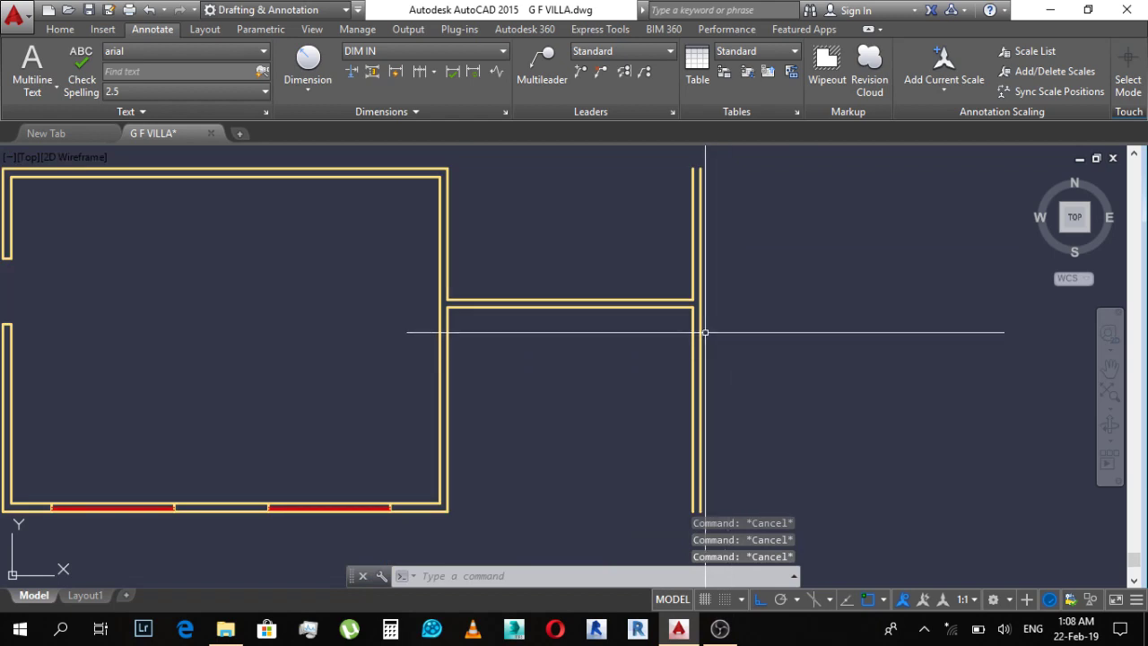
middle_drag(705, 328, 691, 280)
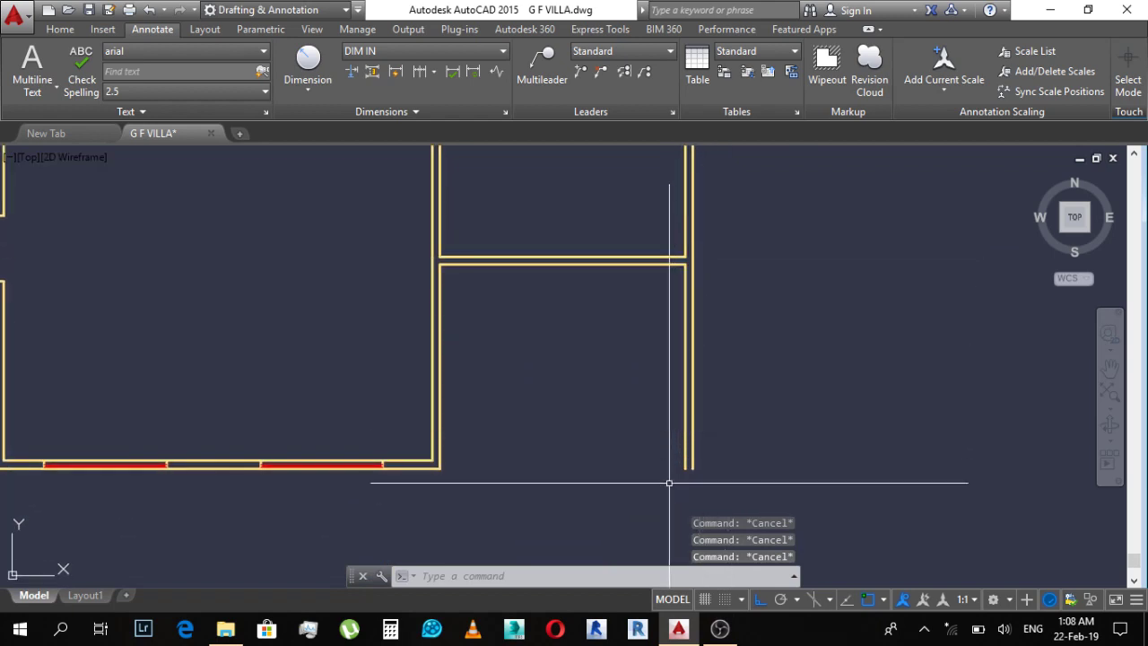
Step: Offset the horizontal wall line 8.10 downward as a temporary guide
middle_drag(677, 506, 626, 478)
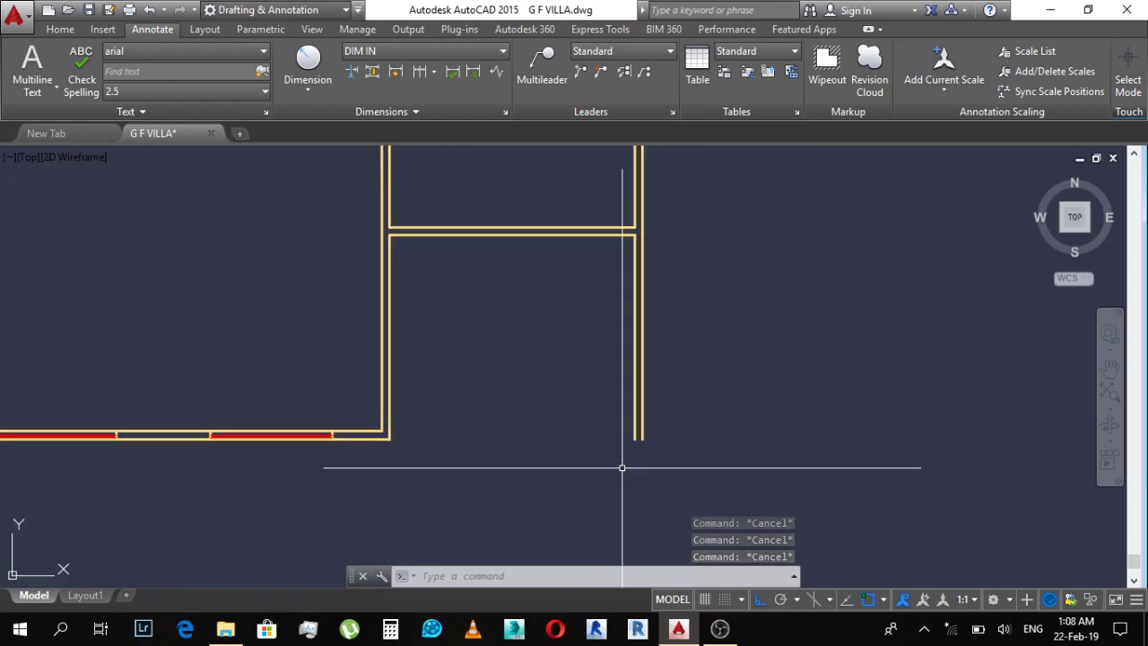
text(o)
key(Return)
text(8.1)
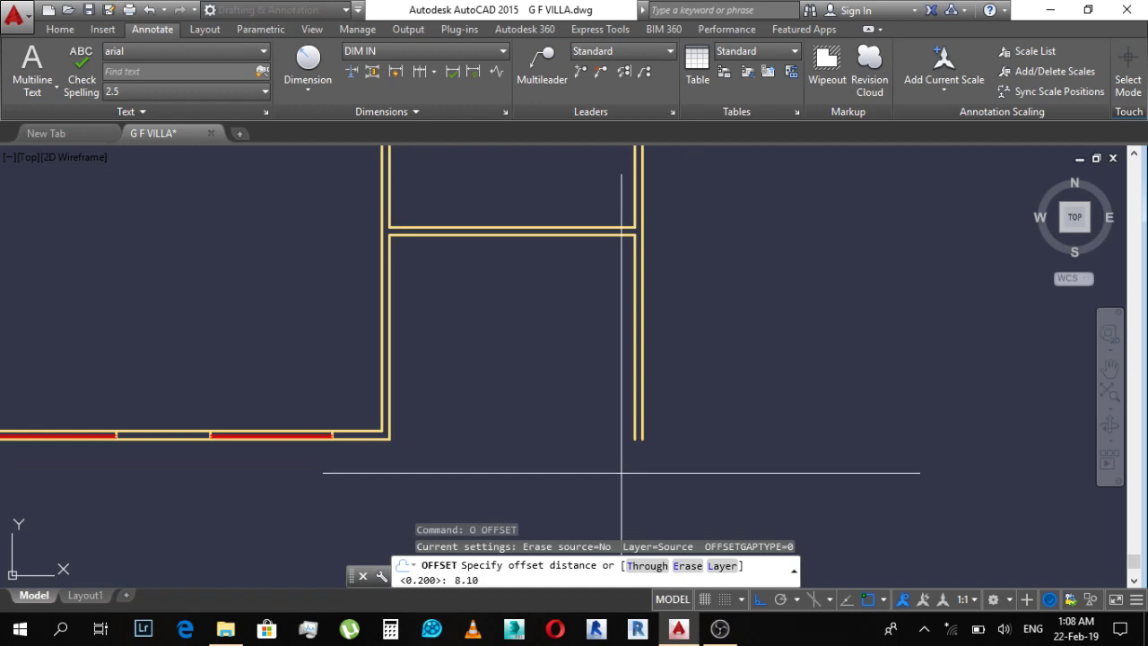
key(Return)
middle_drag(639, 398, 646, 381)
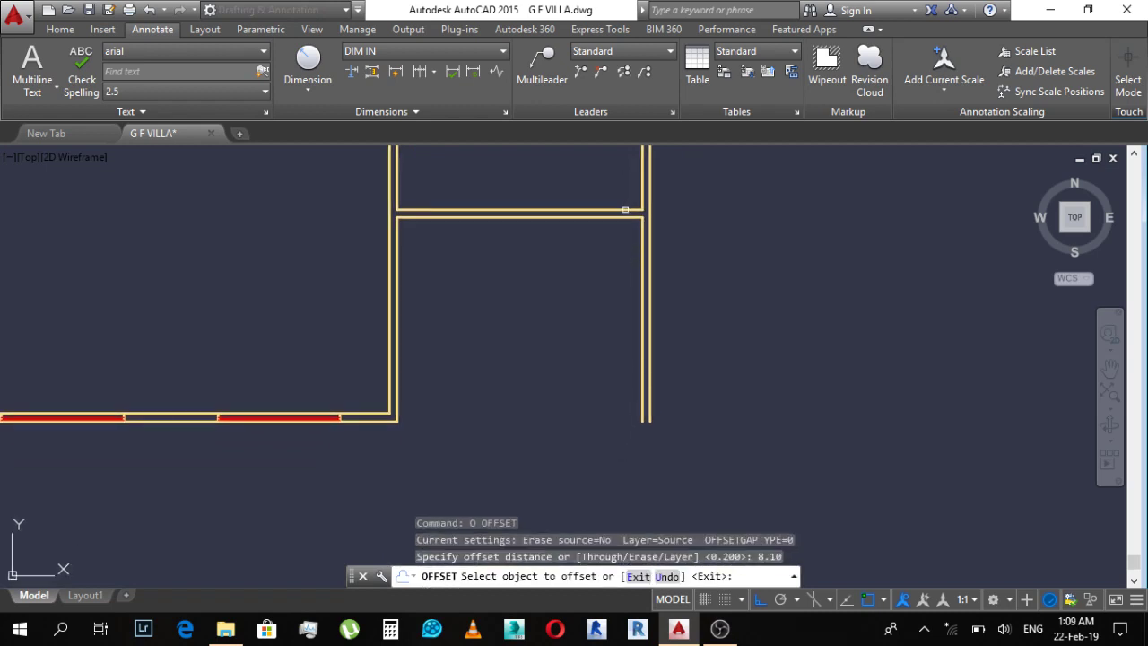
click(625, 217)
scroll(607, 305, down, 4)
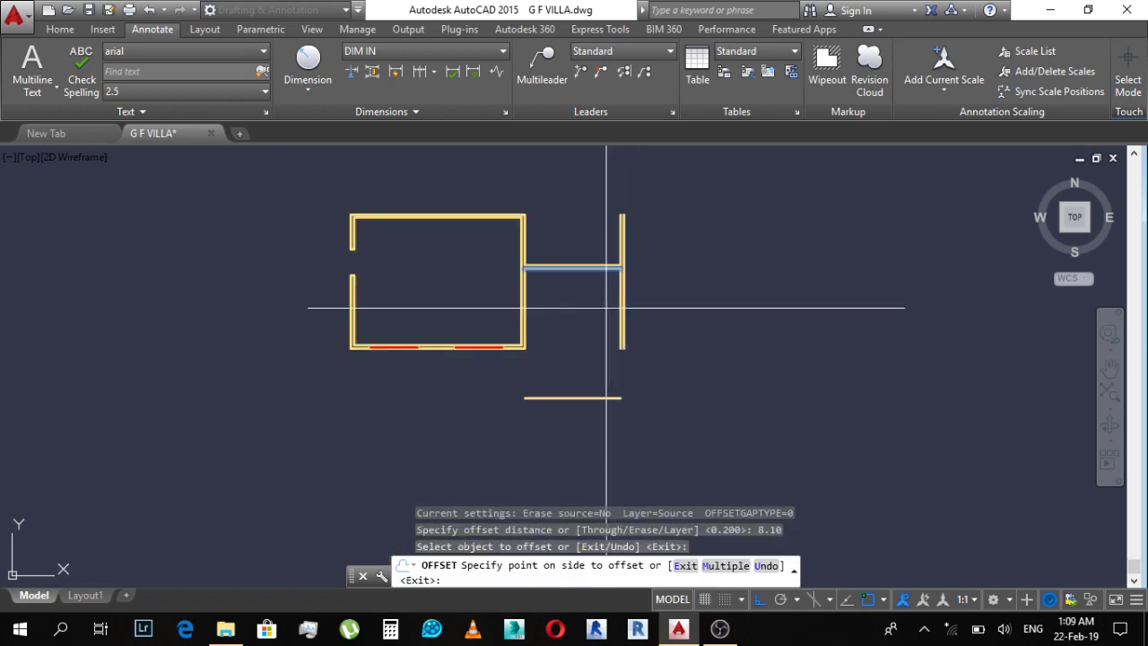
click(584, 369)
key(Escape)
key(Escape)
middle_drag(601, 402, 606, 376)
Step: Extend the vertical lines down to the guide line
text(ex)
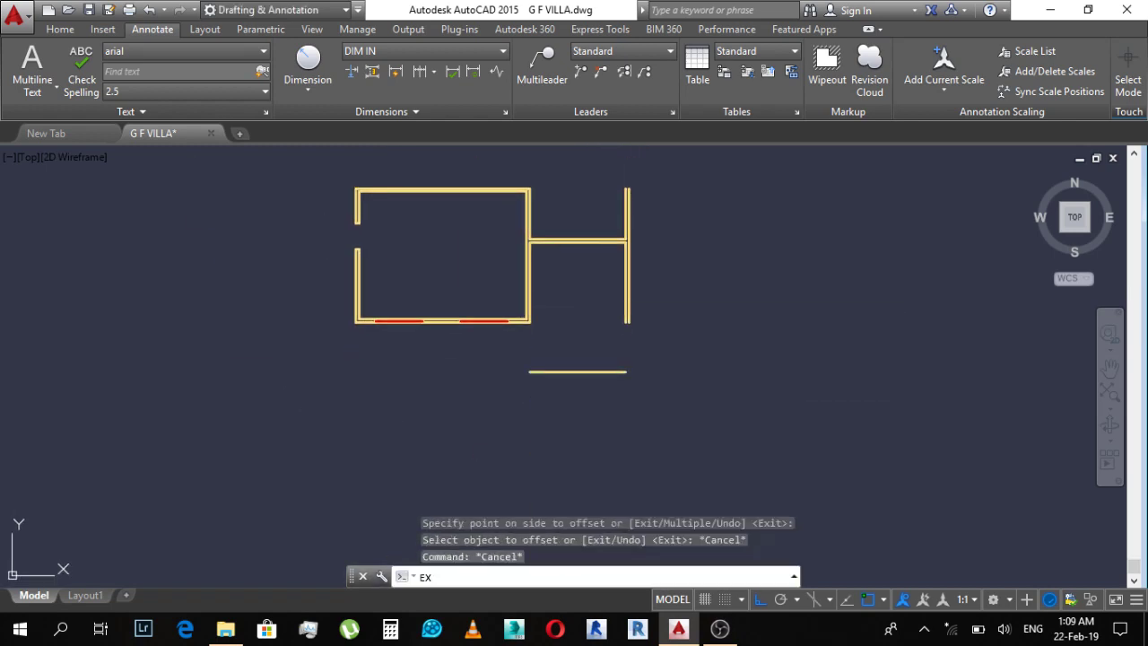
key(Return)
key(Return)
scroll(638, 355, up, 2)
click(633, 341)
click(633, 265)
click(572, 303)
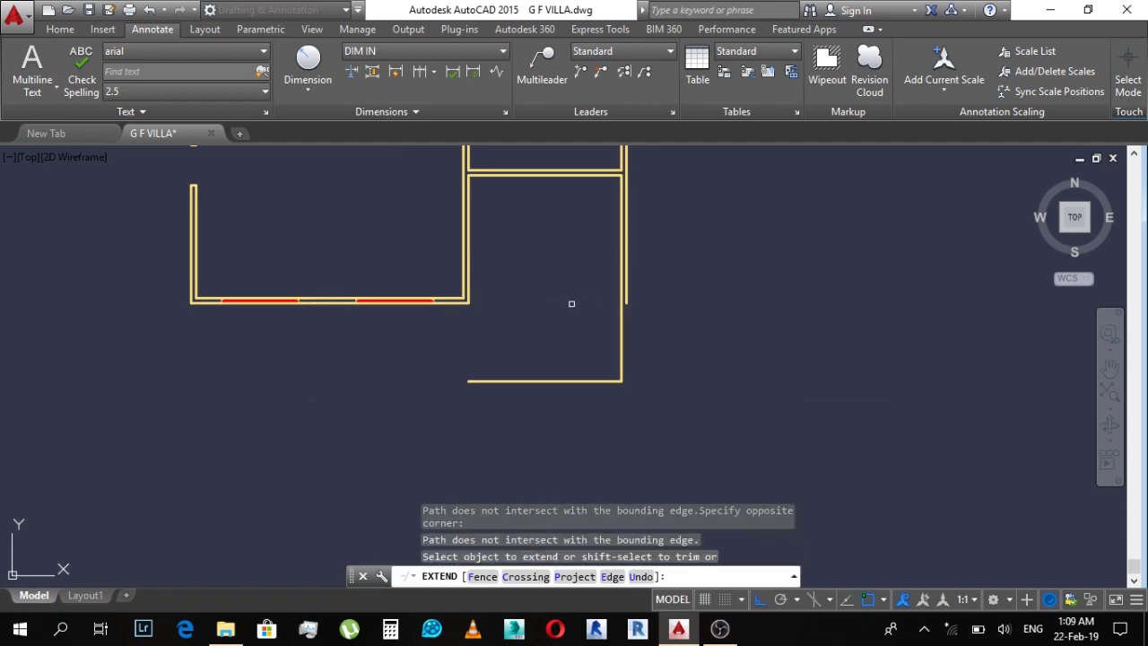
scroll(616, 302, up, 2)
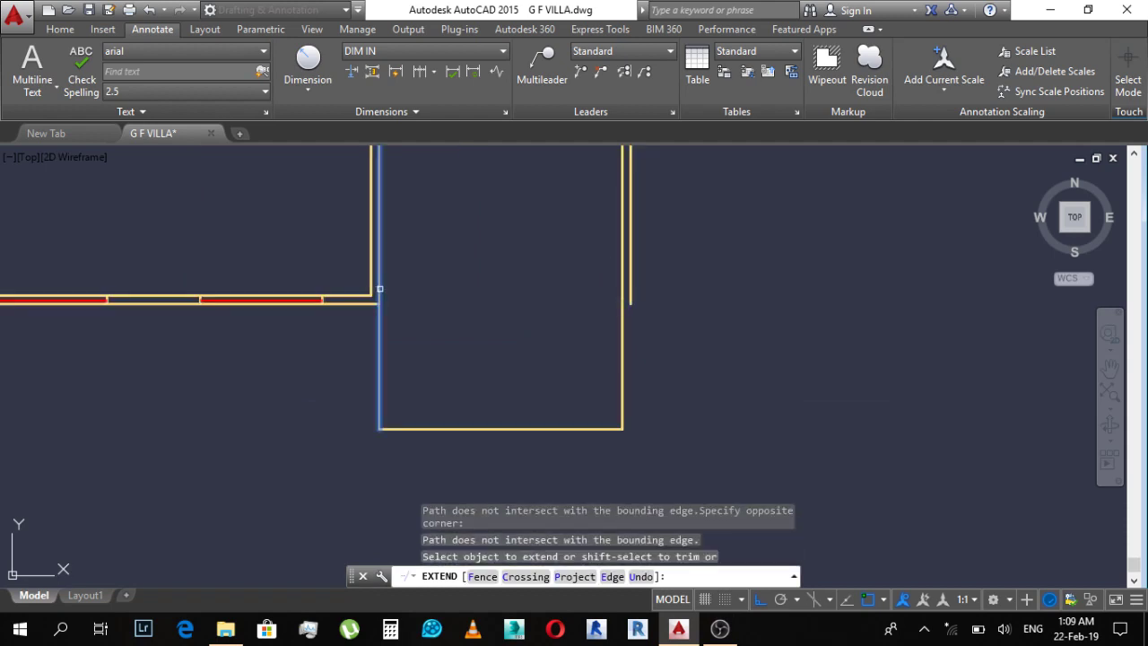
click(379, 289)
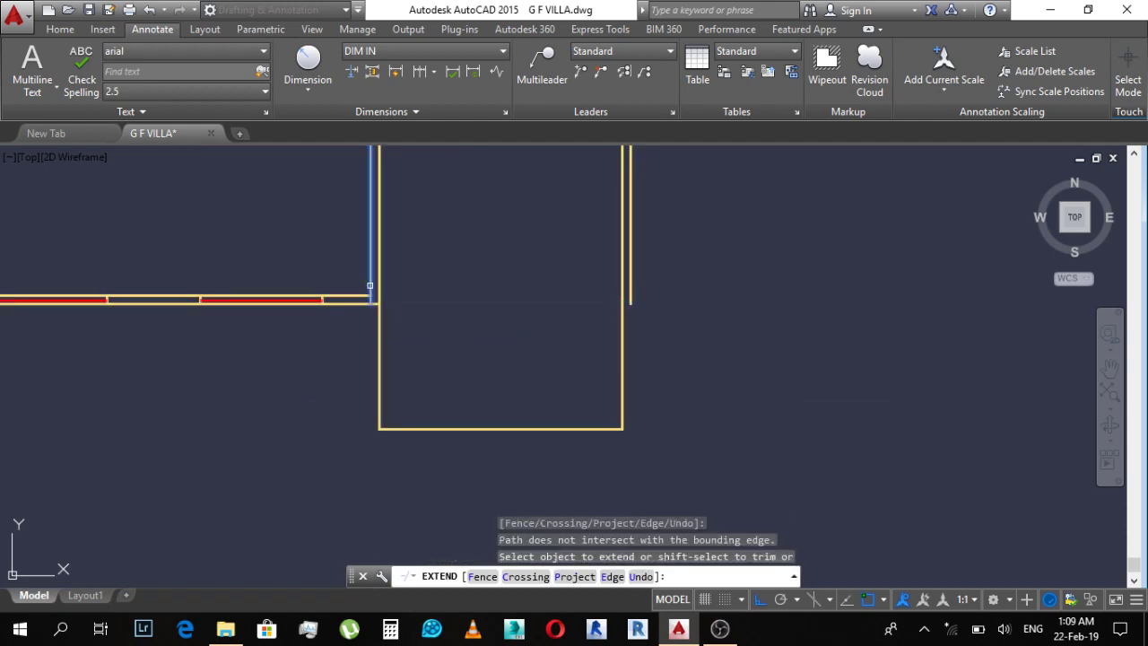
key(Escape)
key(Escape)
key(Escape)
Step: Erase the temporary guide line
click(547, 377)
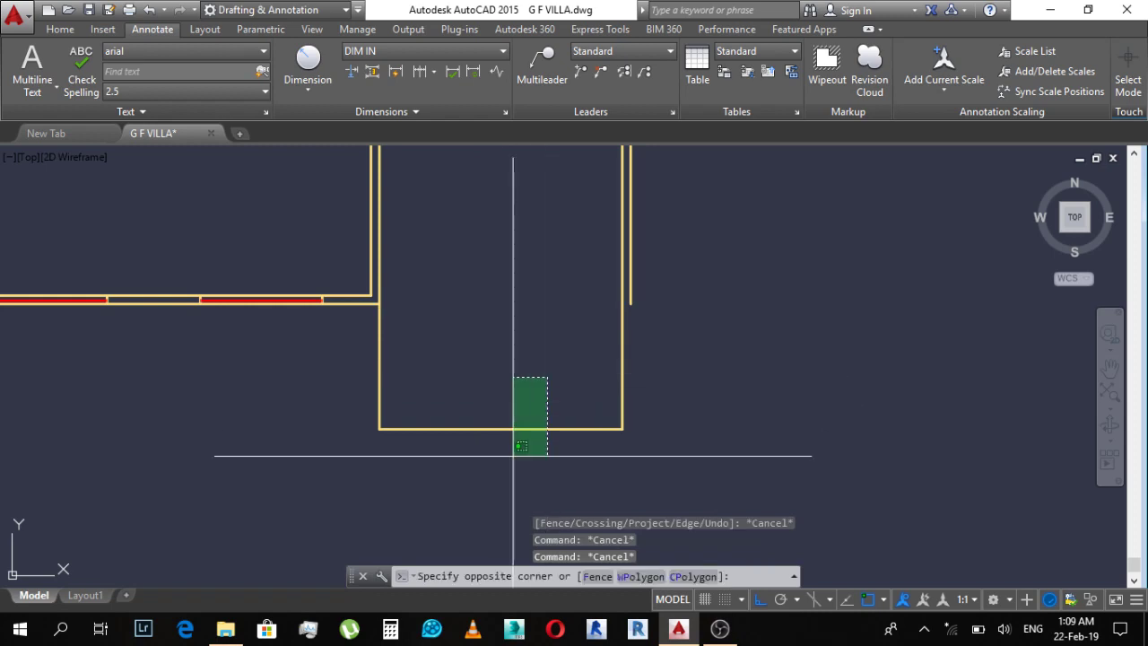
click(515, 456)
middle_drag(459, 456, 564, 438)
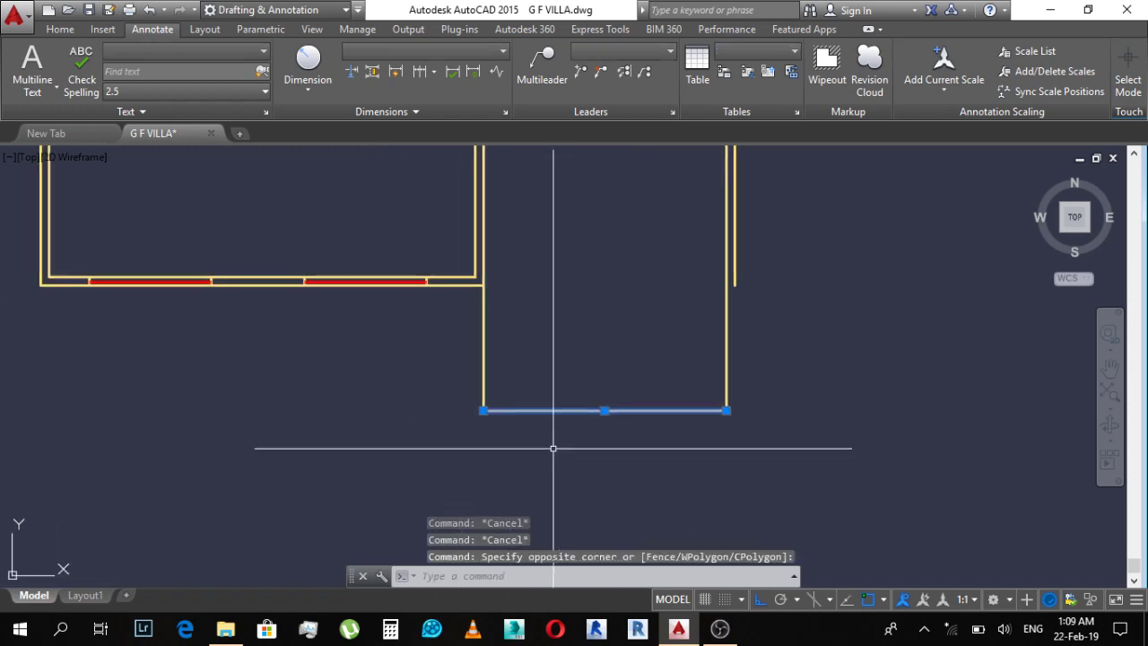
text(e)
key(Return)
scroll(666, 367, down, 3)
scroll(297, 367, up, 2)
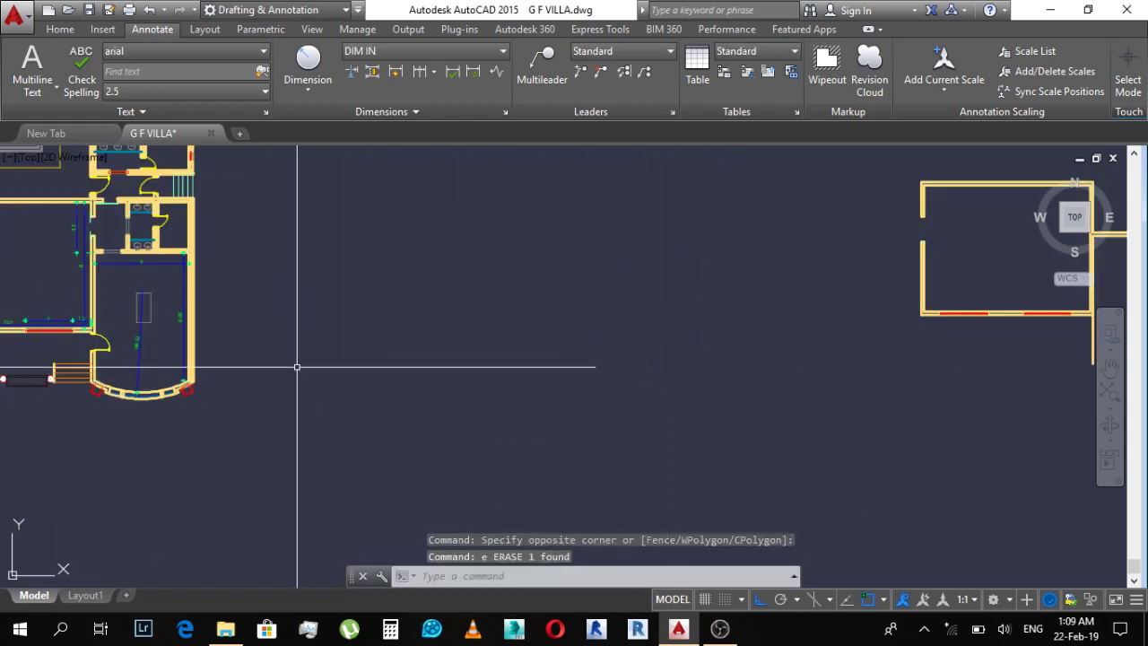
middle_drag(128, 383, 249, 384)
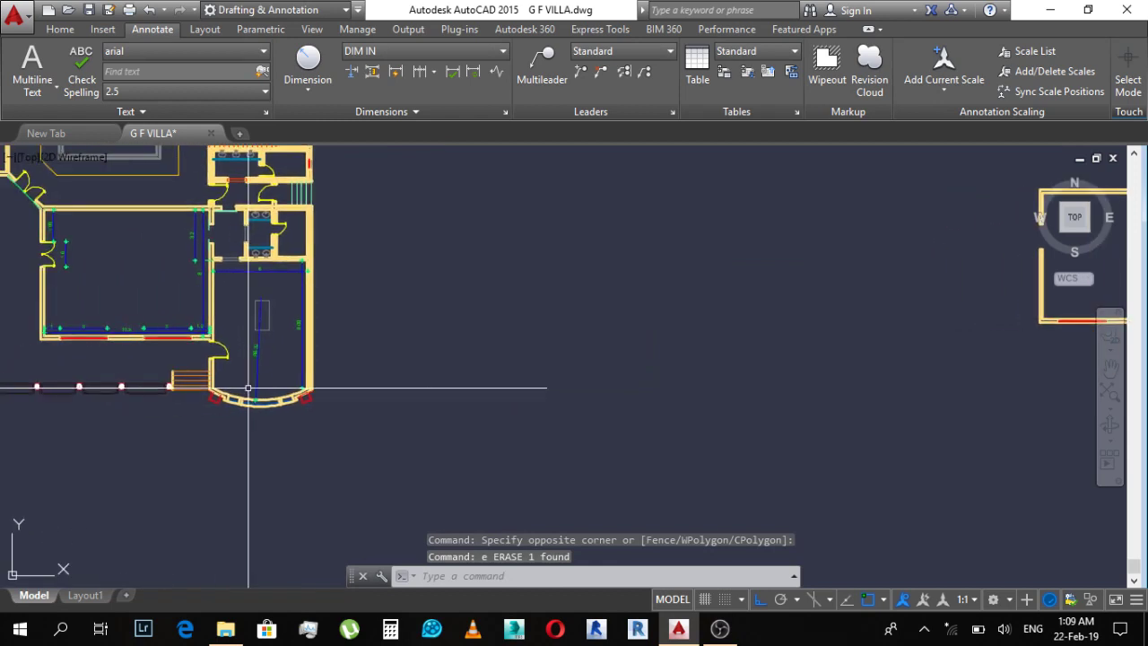
key(Escape)
scroll(249, 381, up, 2)
scroll(340, 395, up, 3)
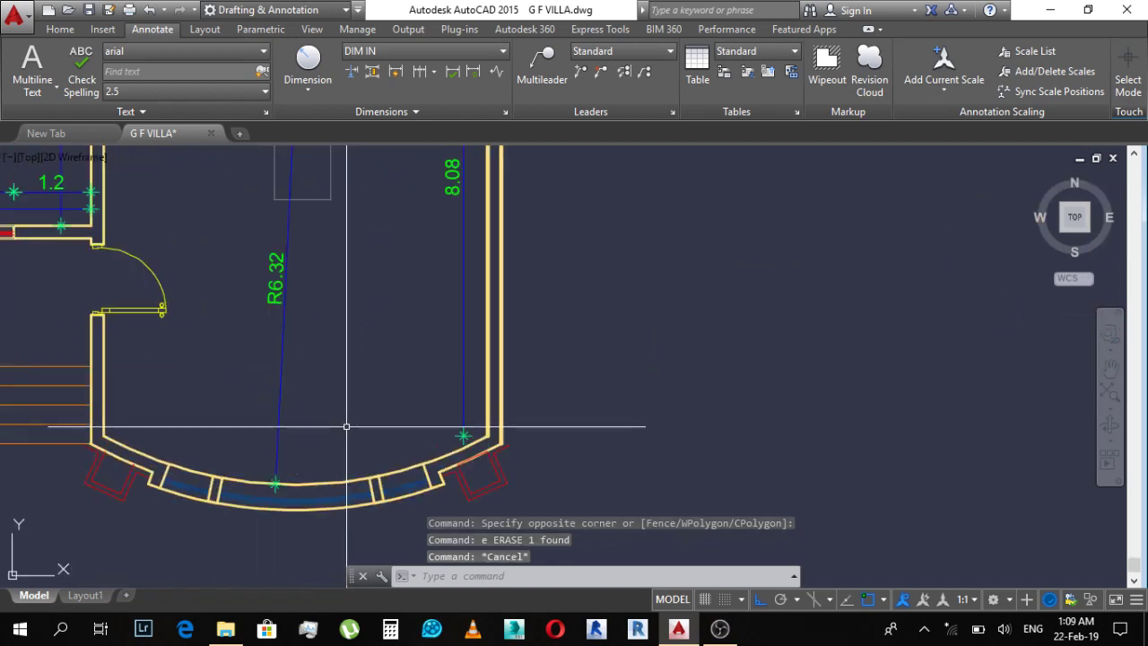
scroll(346, 422, down, 3)
key(Escape)
scroll(305, 242, up, 2)
key(Escape)
middle_drag(352, 372, 362, 332)
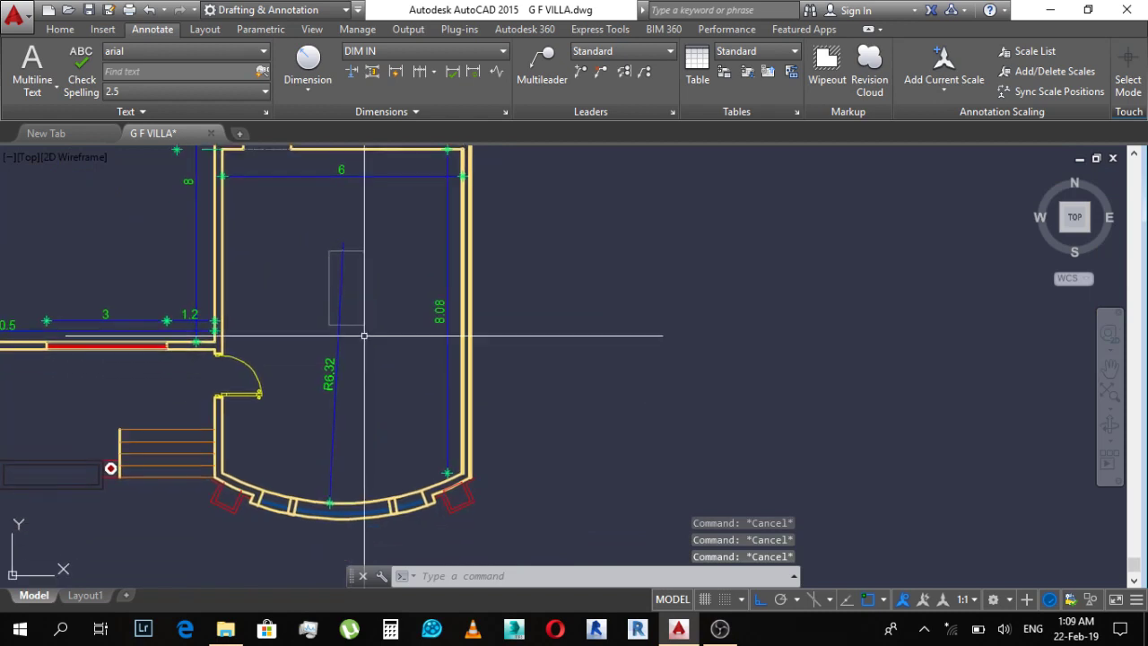
click(330, 372)
key(Escape)
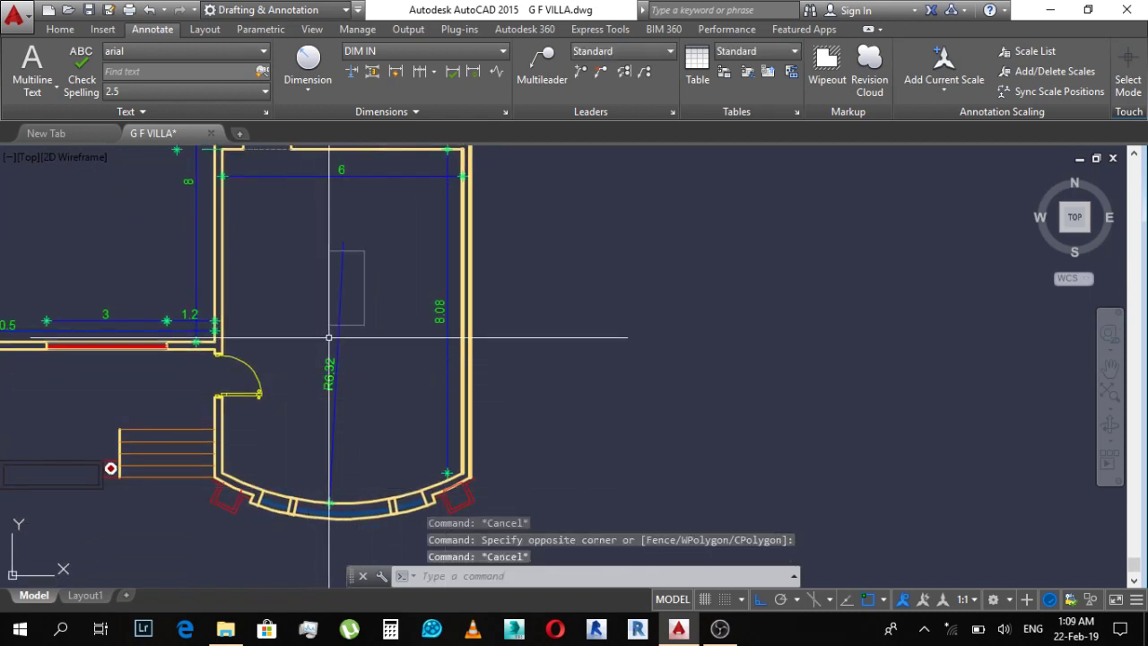
middle_drag(414, 494, 472, 464)
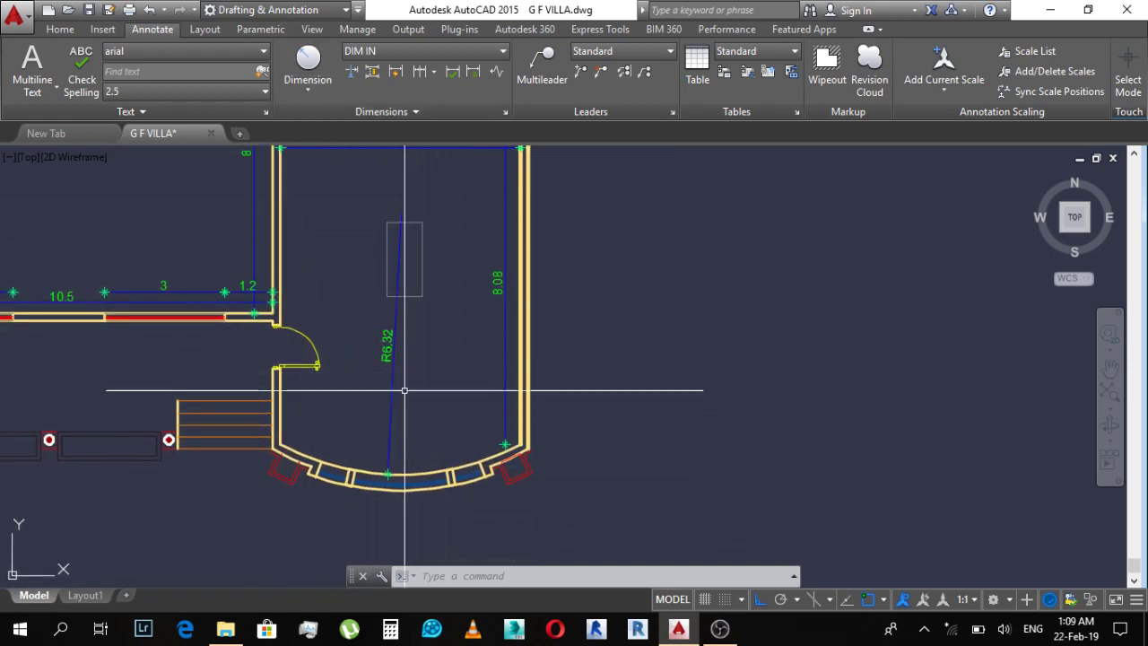
middle_drag(404, 390, 455, 386)
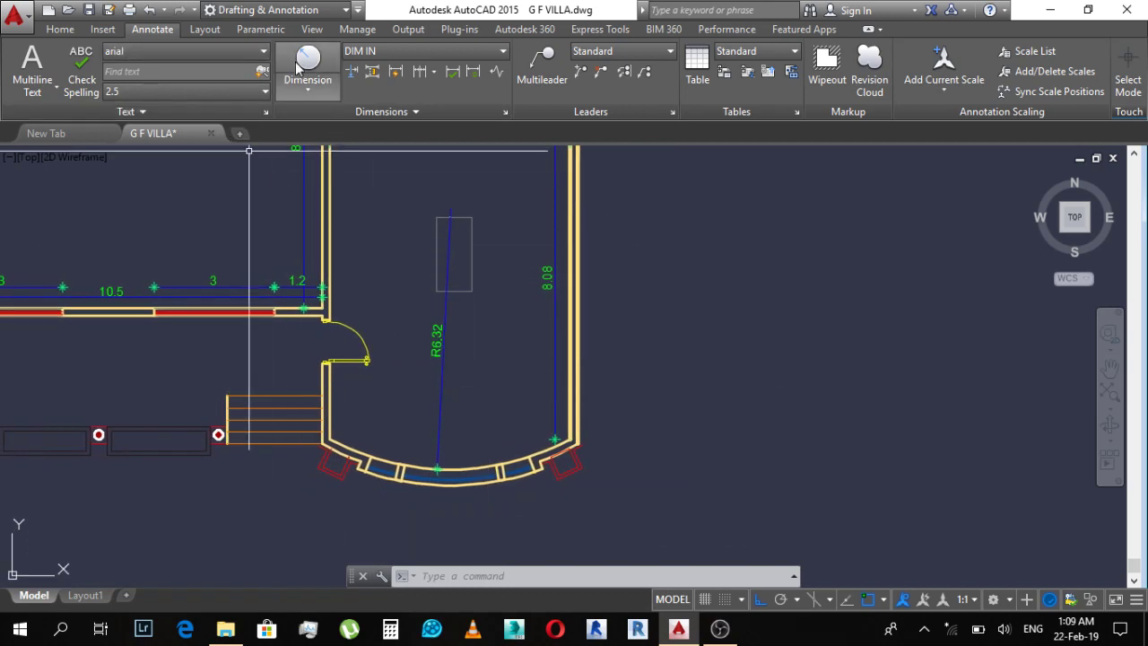
click(301, 93)
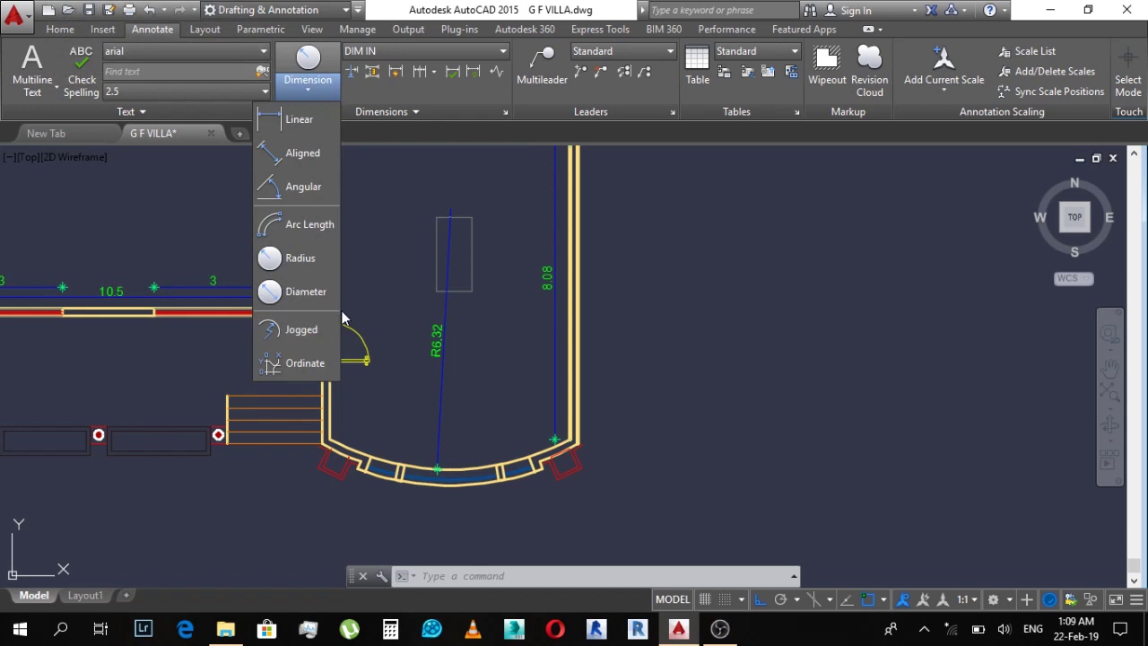
click(316, 331)
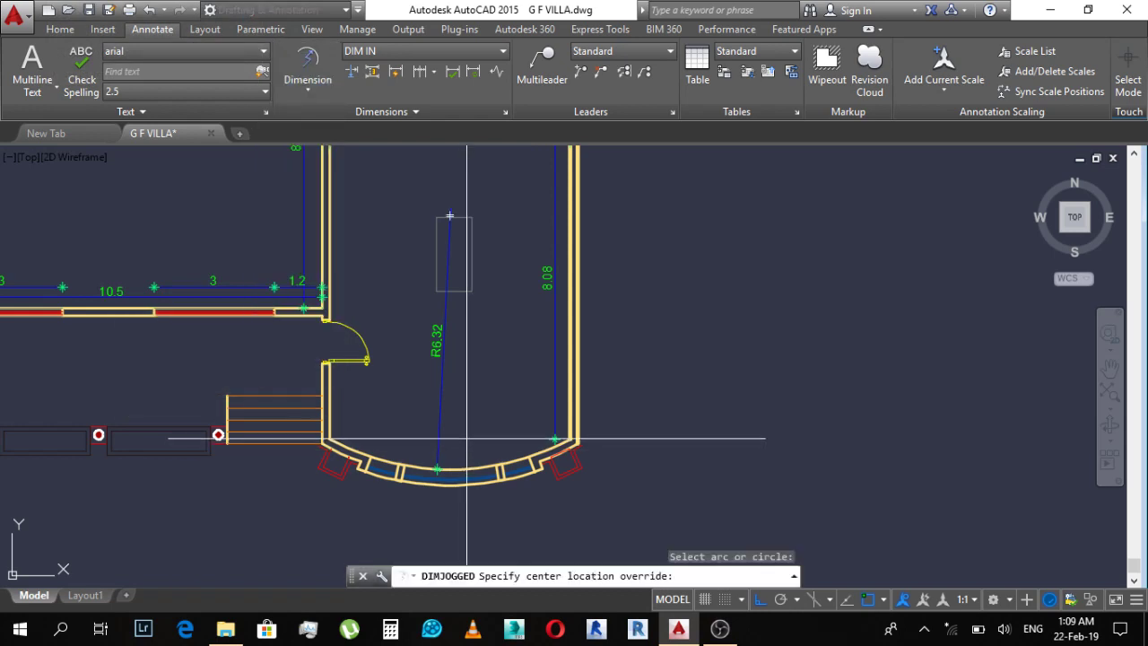
scroll(476, 358, down, 3)
scroll(489, 350, up, 3)
click(491, 339)
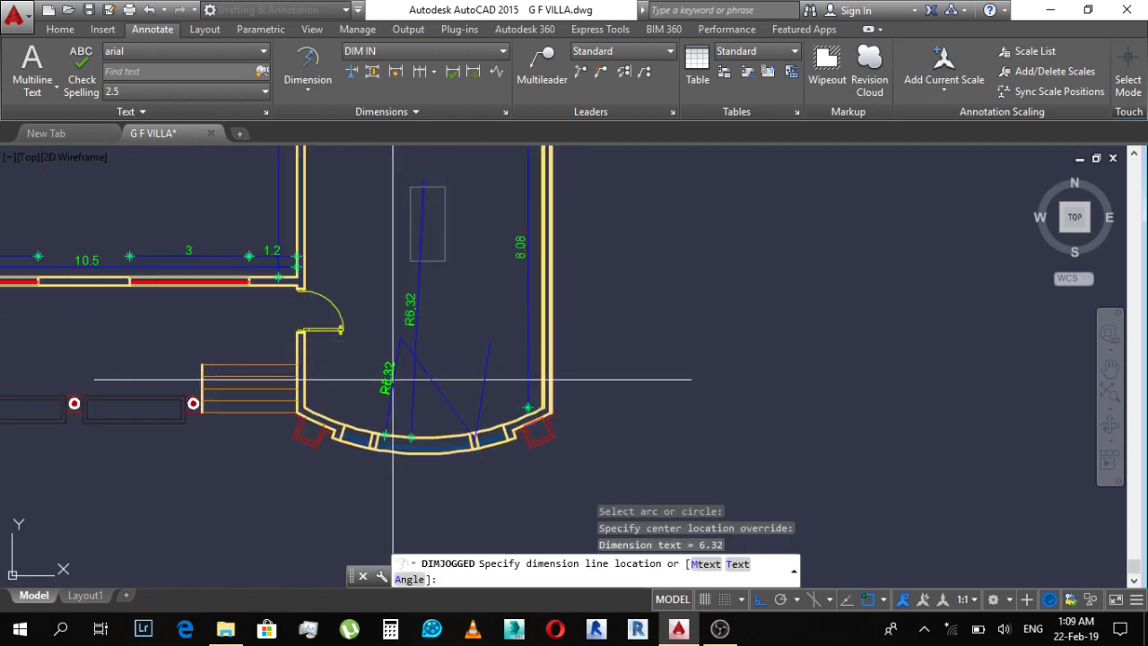
scroll(391, 368, up, 2)
scroll(383, 368, down, 2)
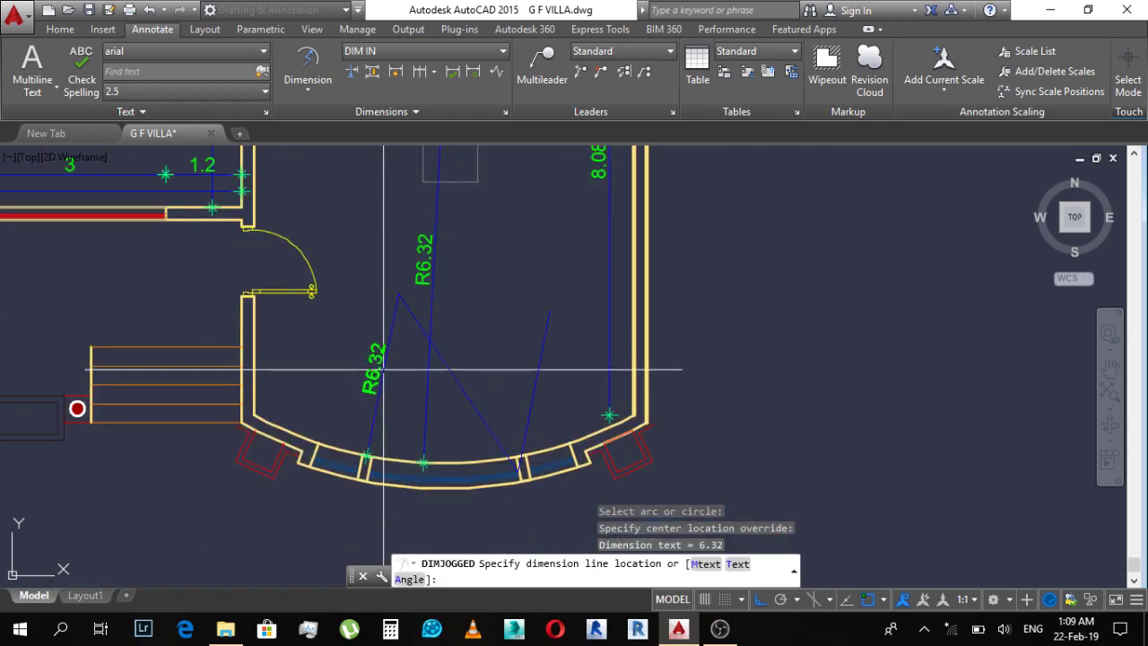
scroll(462, 380, up, 2)
key(Escape)
scroll(461, 379, down, 2)
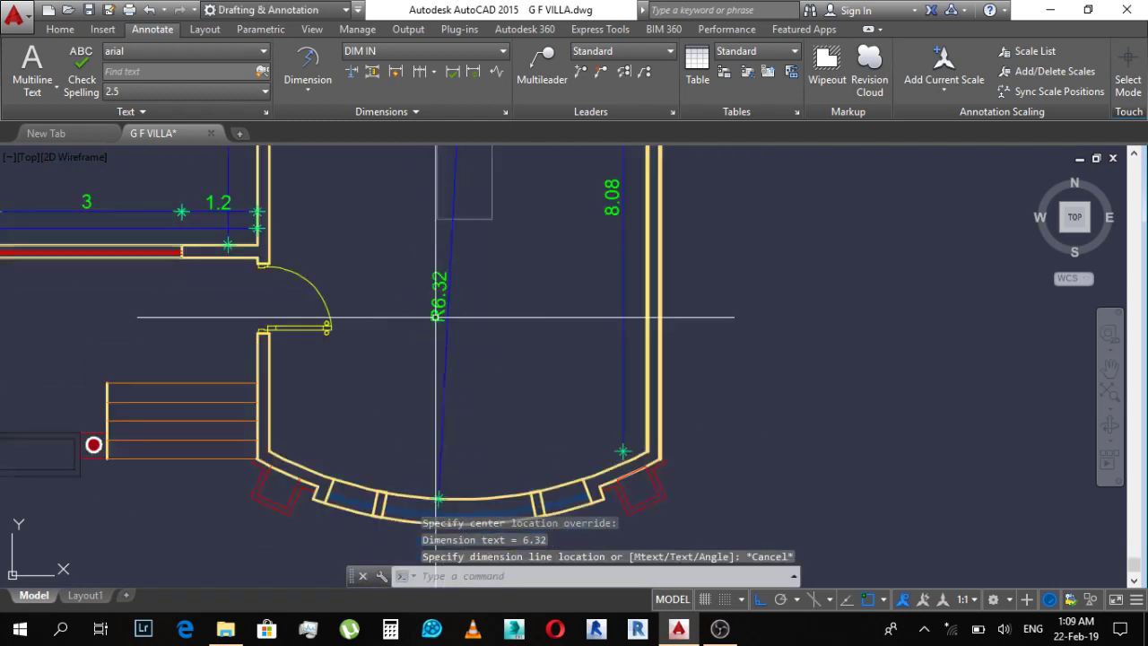
scroll(437, 364, up, 2)
click(437, 365)
key(Escape)
scroll(419, 340, down, 4)
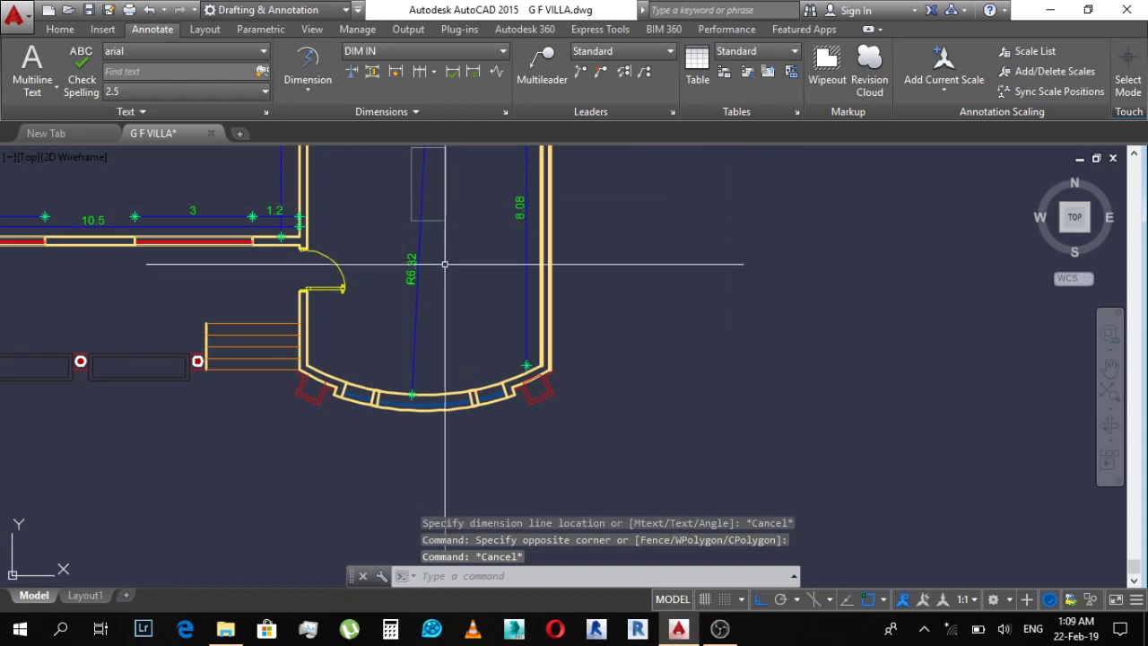
scroll(418, 279, down, 2)
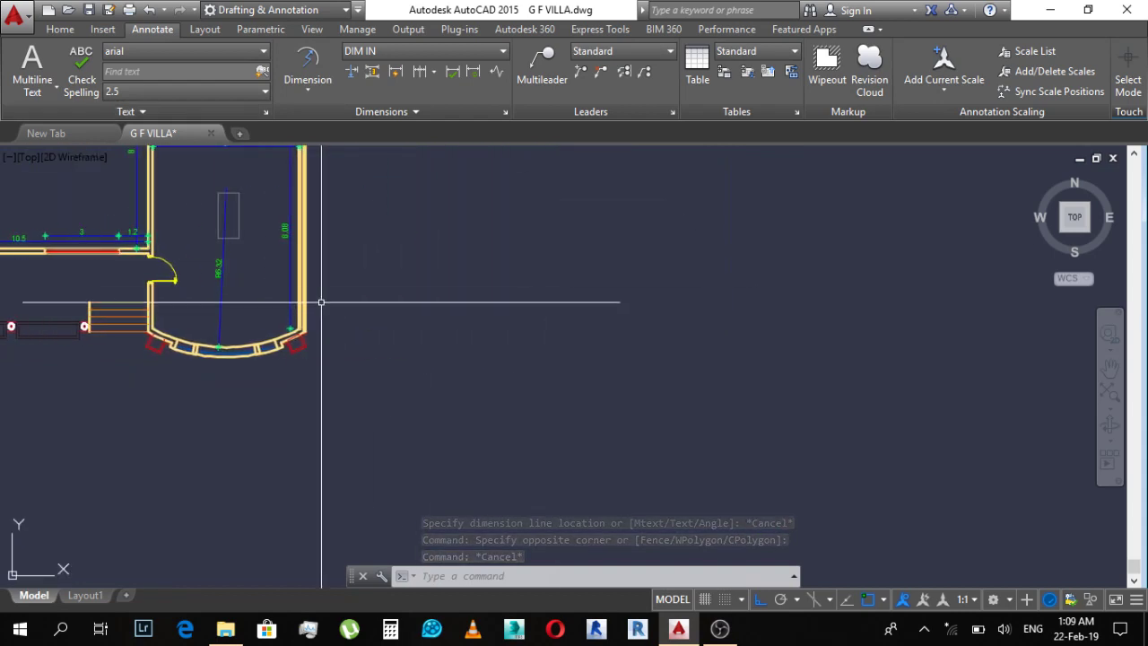
scroll(422, 257, down, 3)
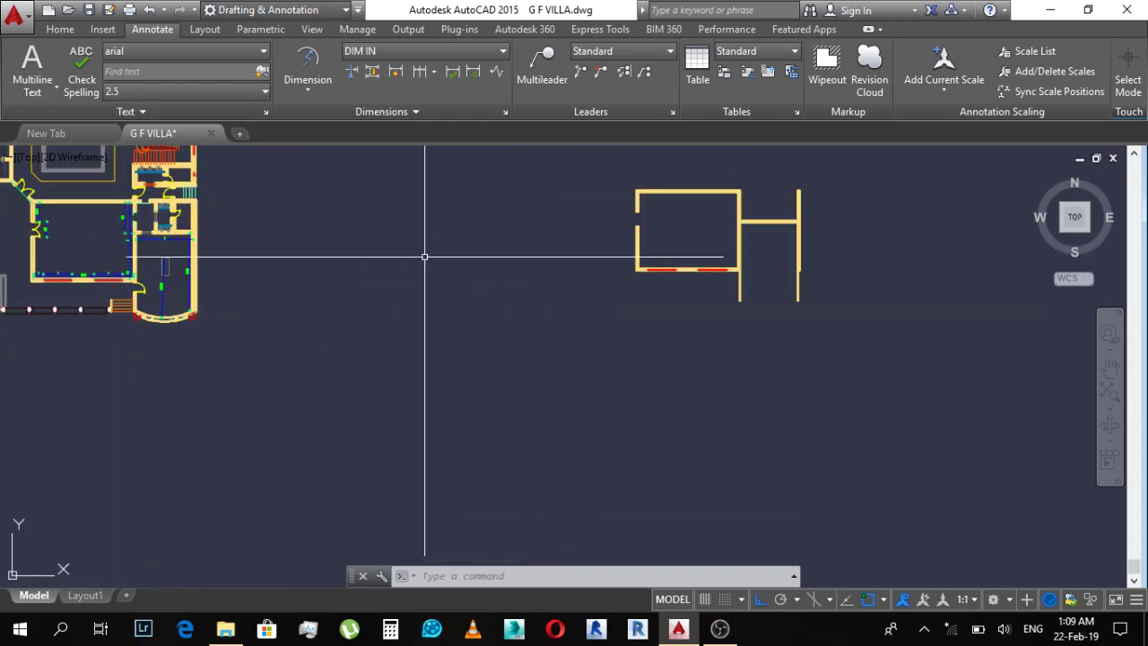
scroll(827, 226, up, 5)
key(Escape)
key(Escape)
key(Escape)
scroll(653, 280, down, 4)
Step: Start a circle in the H-shaped block, then cancel it
scroll(654, 279, up, 4)
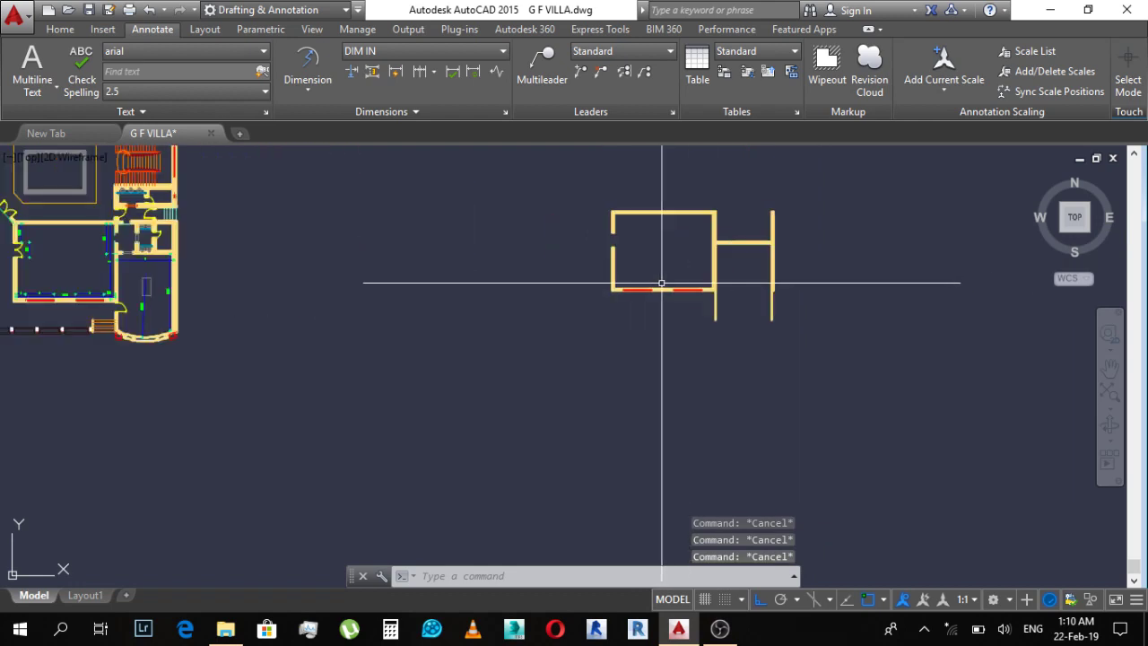
text(c)
key(Return)
scroll(710, 295, up, 2)
click(745, 264)
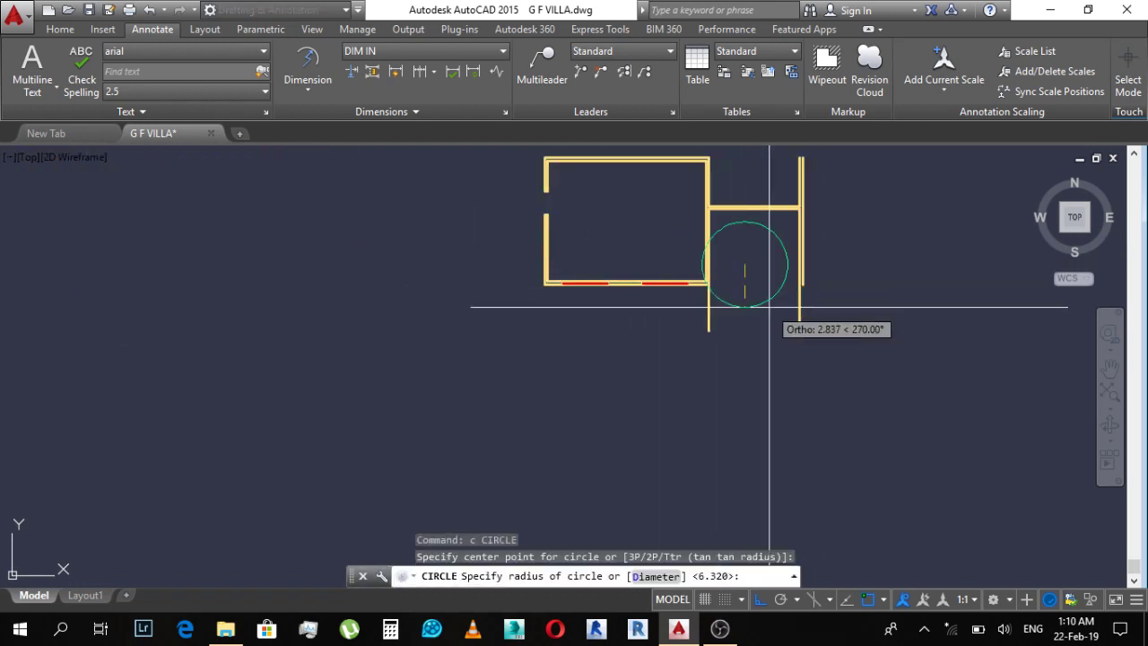
scroll(767, 305, down, 3)
key(Escape)
scroll(394, 302, up, 4)
scroll(379, 327, up, 4)
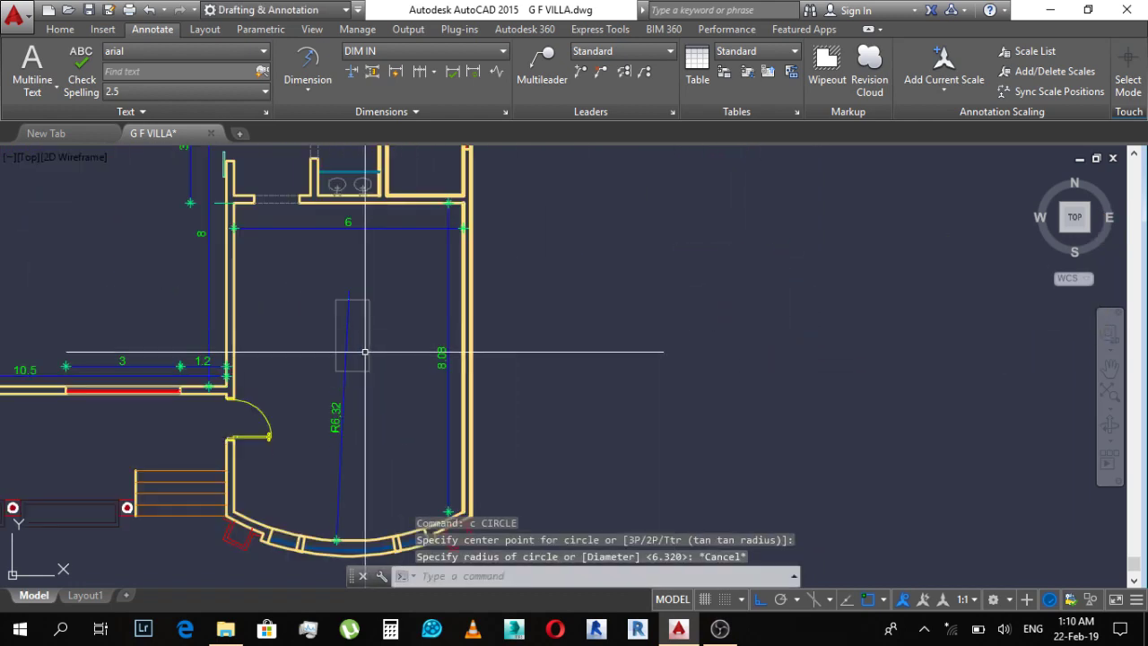
scroll(340, 446, up, 3)
scroll(359, 404, down, 4)
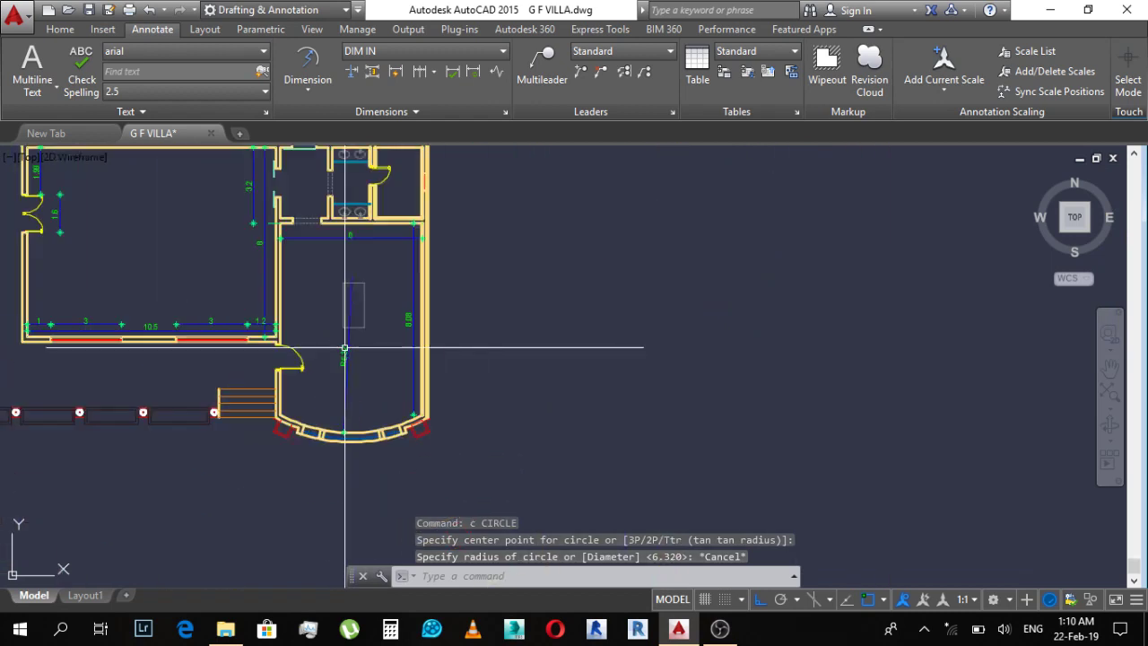
scroll(487, 350, up, 2)
Step: Draw a circle of radius 6.32 beside the floor plan
middle_drag(487, 351, 535, 313)
text(c)
key(Return)
click(535, 313)
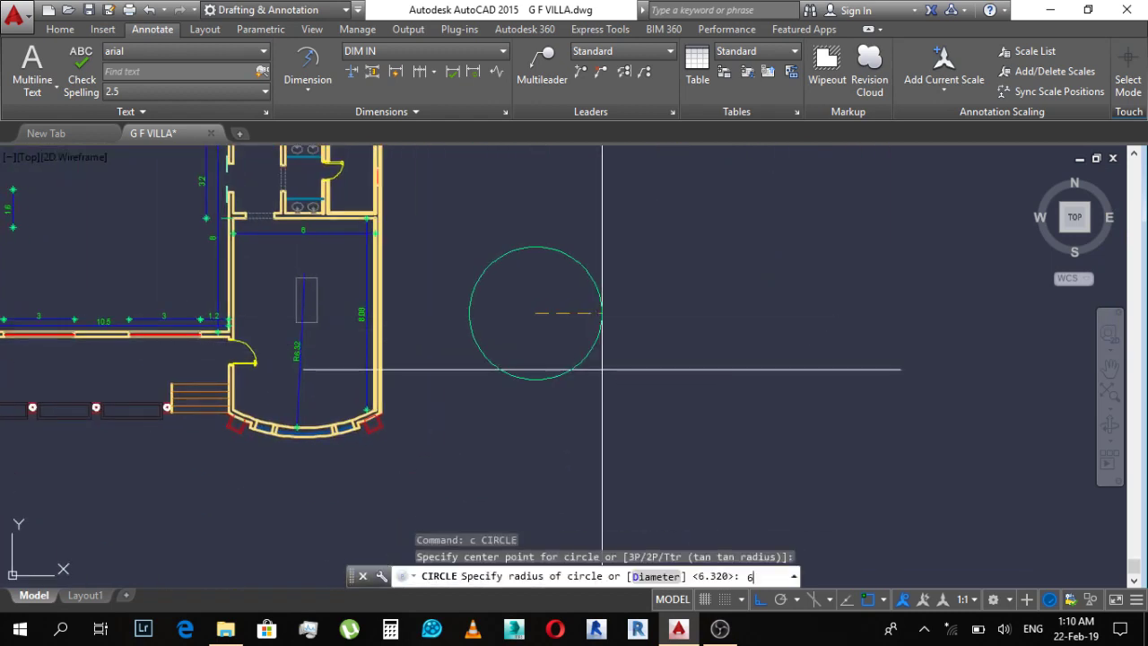
text(2)
key(Return)
scroll(587, 308, down, 4)
Step: Select the circle and start a move, then cancel it
drag(587, 308, 584, 310)
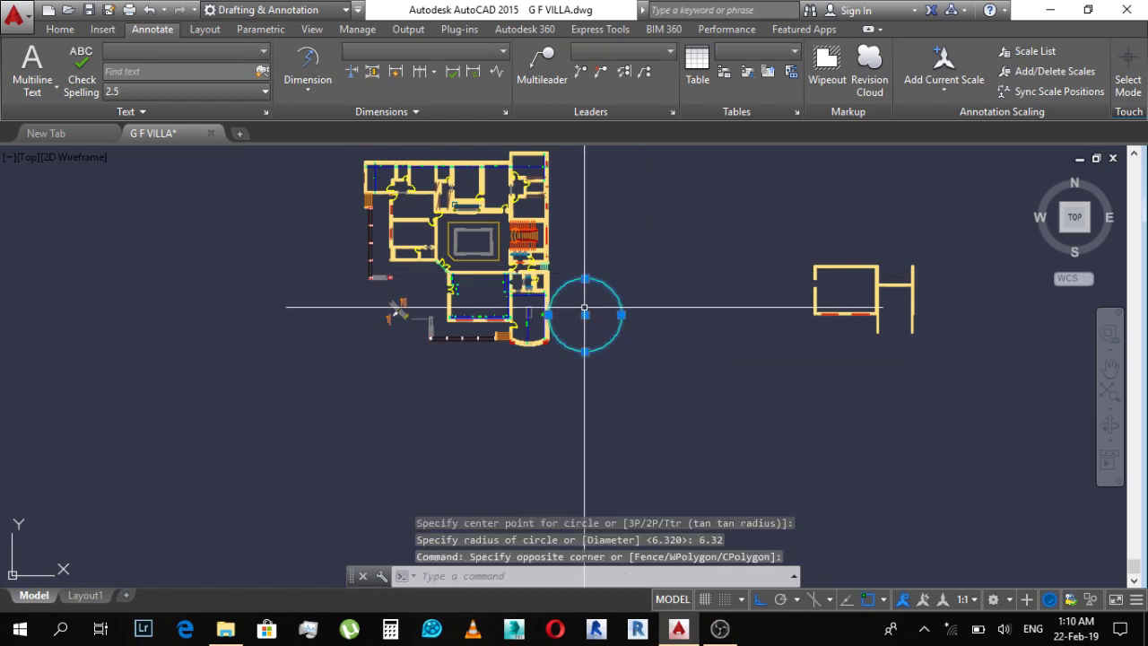
scroll(584, 308, up, 3)
text(m)
key(Return)
scroll(526, 380, down, 3)
scroll(825, 341, up, 3)
key(Escape)
key(Escape)
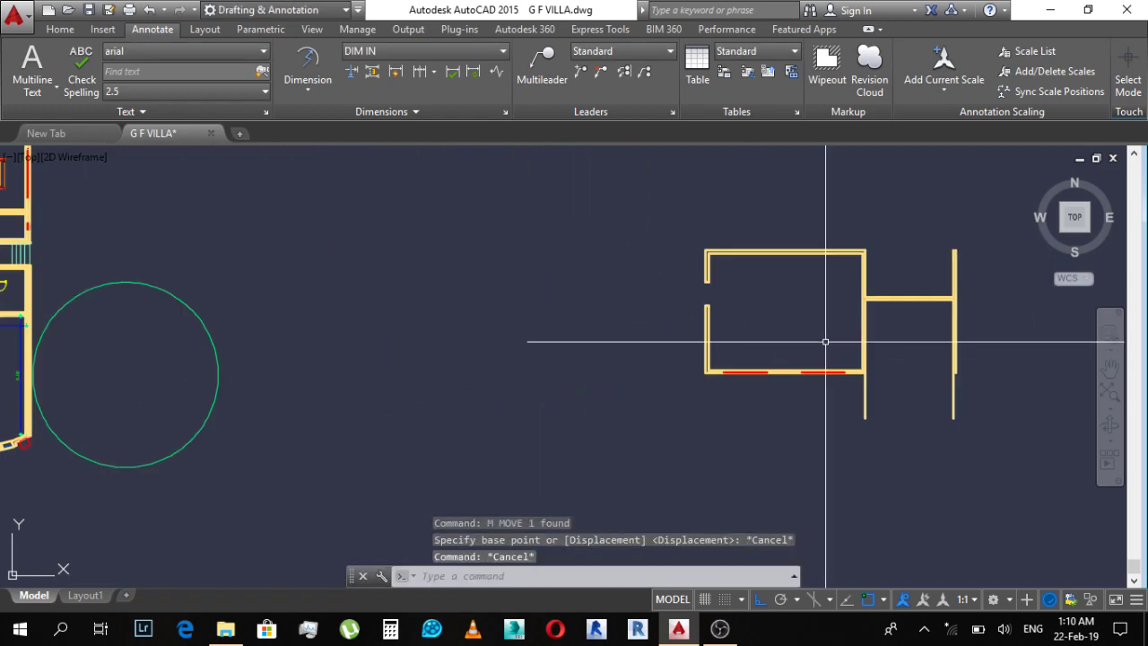
scroll(826, 341, up, 2)
Step: Draw a vertical guide line down from the H block's crossbar
mouse_move(825, 341)
middle_down()
mouse_move(768, 304)
mouse_move(615, 290)
middle_up()
text(l)
key(Return)
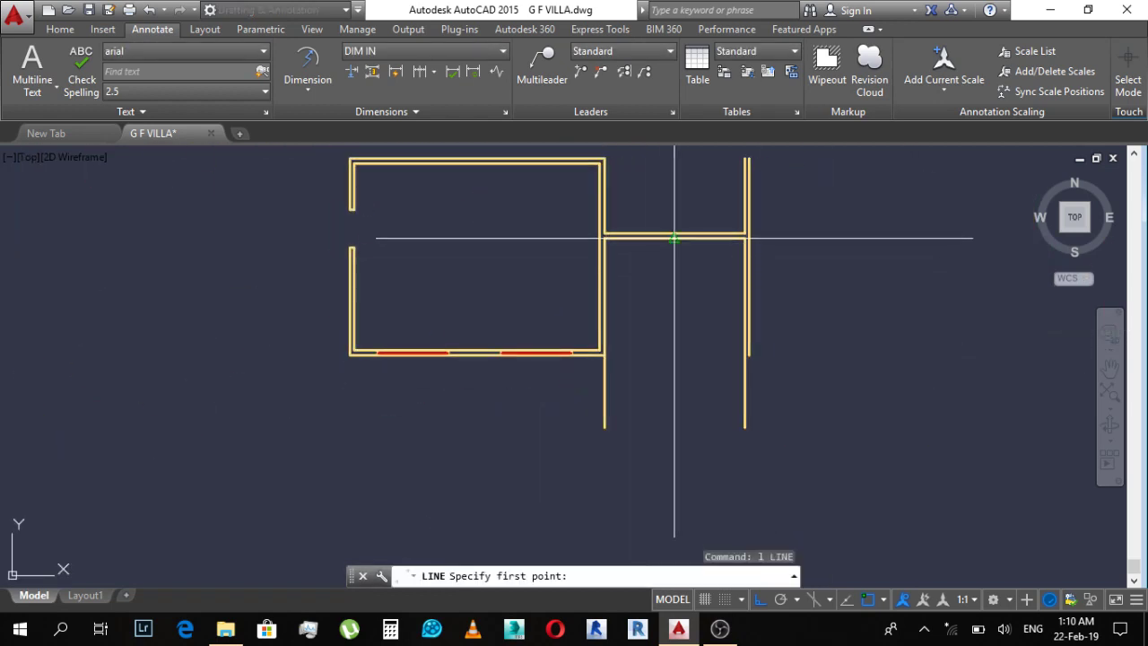
click(675, 237)
key(Escape)
scroll(666, 449, down, 4)
scroll(540, 329, up, 2)
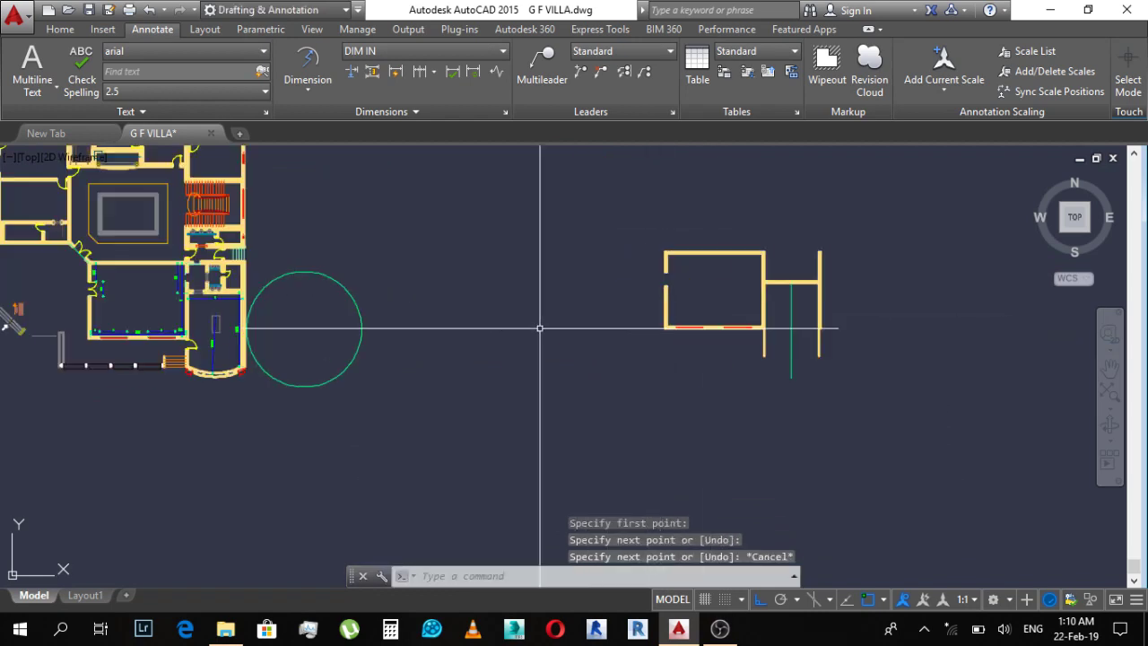
Step: Select the circle and begin moving it from its centre
click(385, 315)
click(303, 325)
middle_drag(302, 326, 377, 318)
text(m)
key(Return)
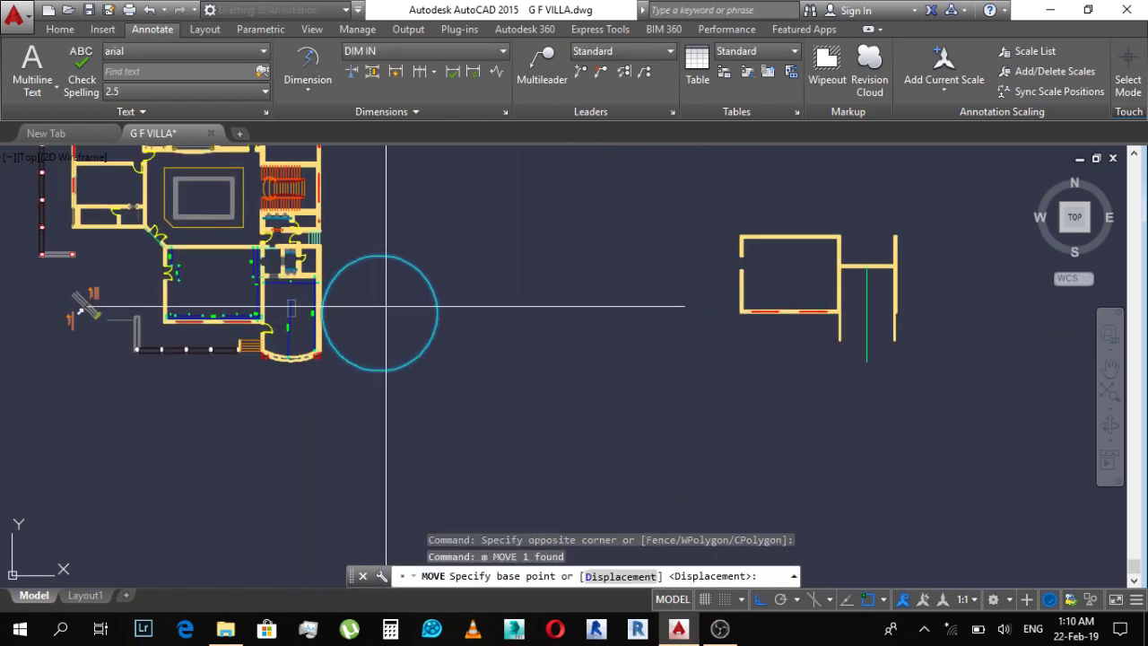
click(379, 314)
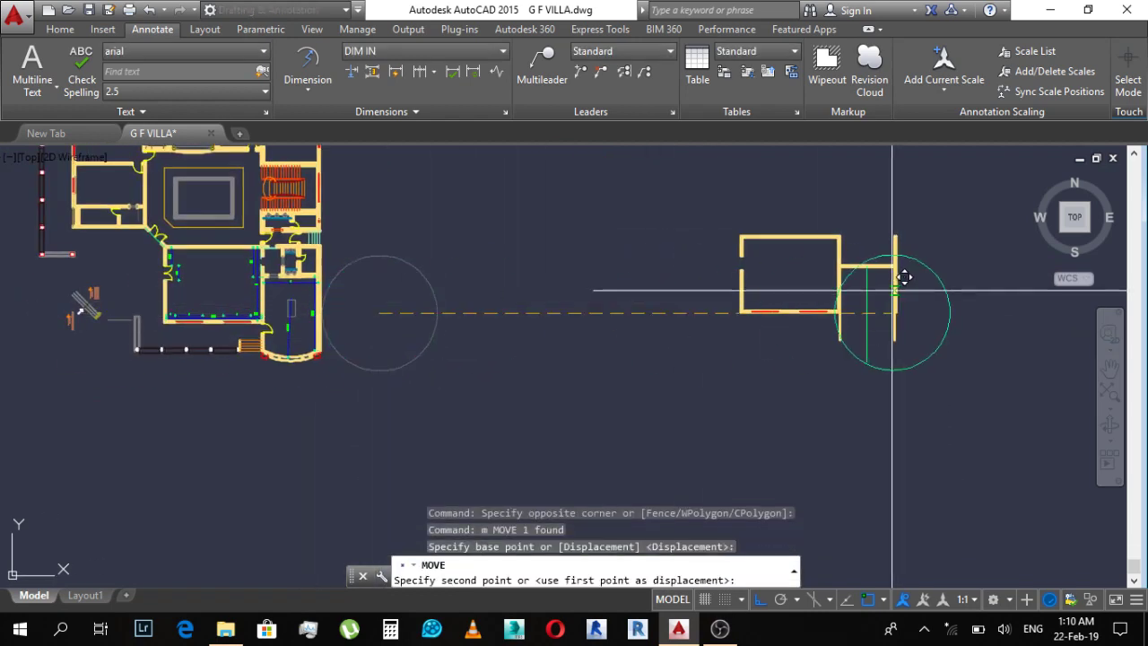
Step: Move the circle onto the H-shaped room block, aligning its bottom with the guide line
scroll(897, 273, up, 2)
click(850, 326)
scroll(868, 381, up, 2)
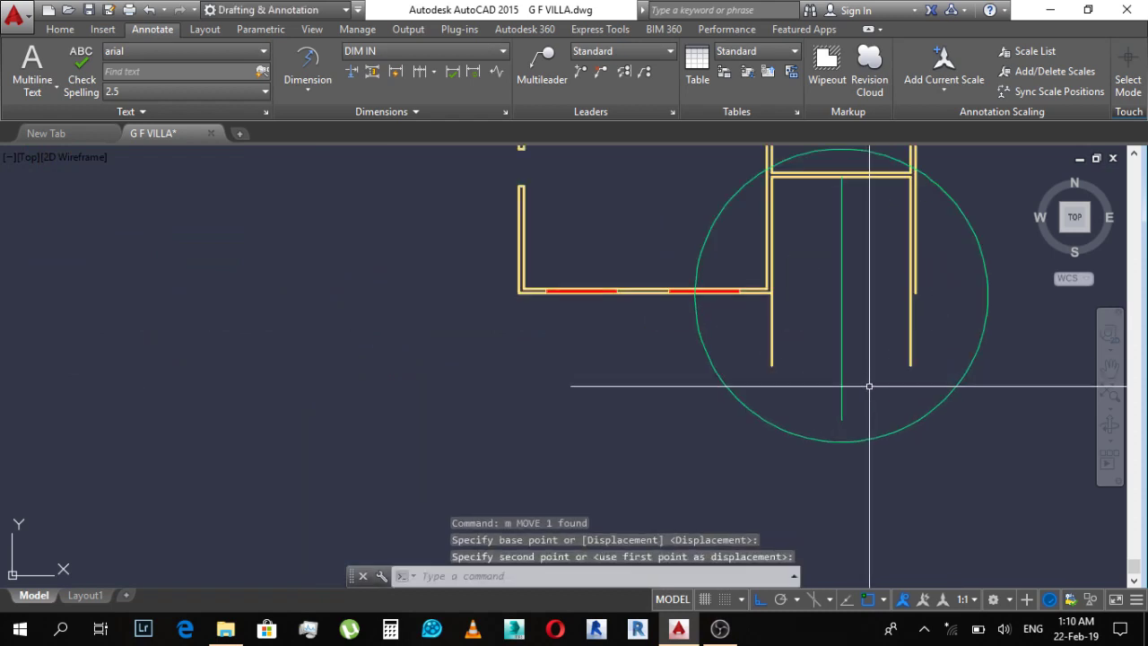
click(883, 420)
click(861, 449)
scroll(861, 418, up, 2)
text(m)
key(Return)
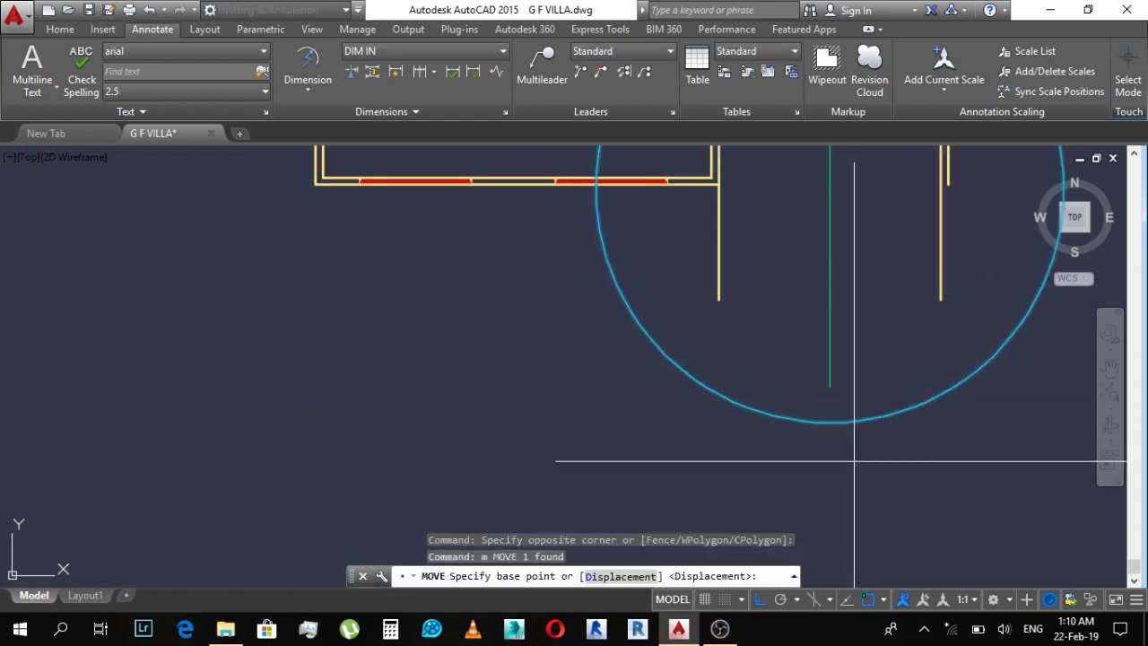
click(831, 428)
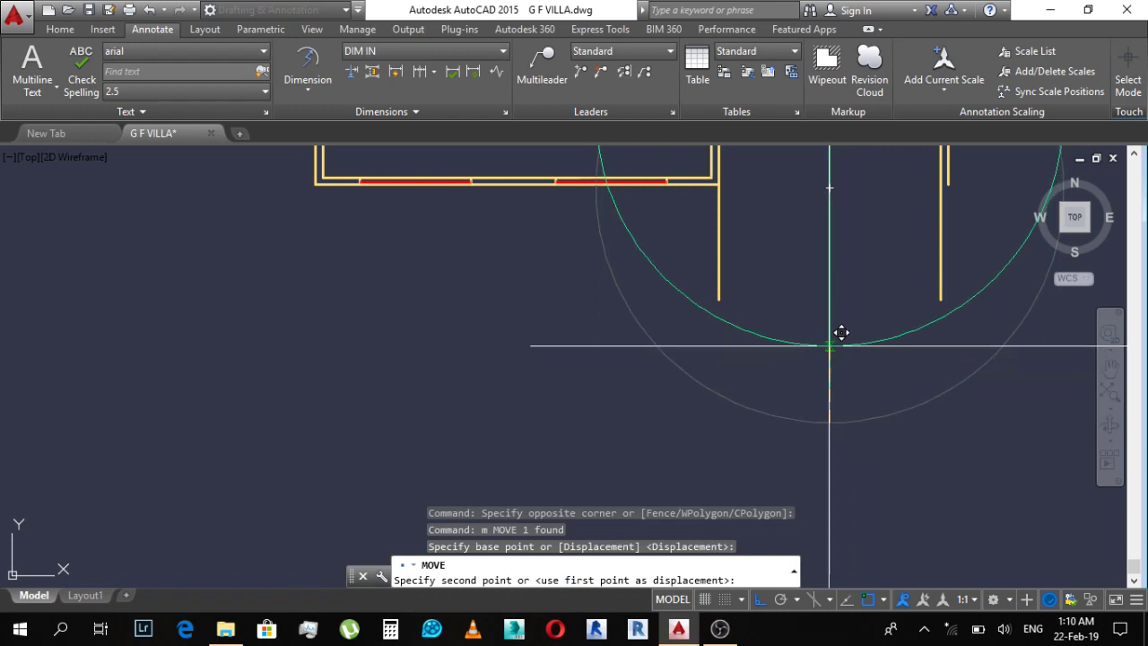
click(829, 337)
scroll(871, 323, up, 2)
Step: Move the circle again to nudge it slightly upward
click(908, 310)
click(884, 392)
text(m)
key(Return)
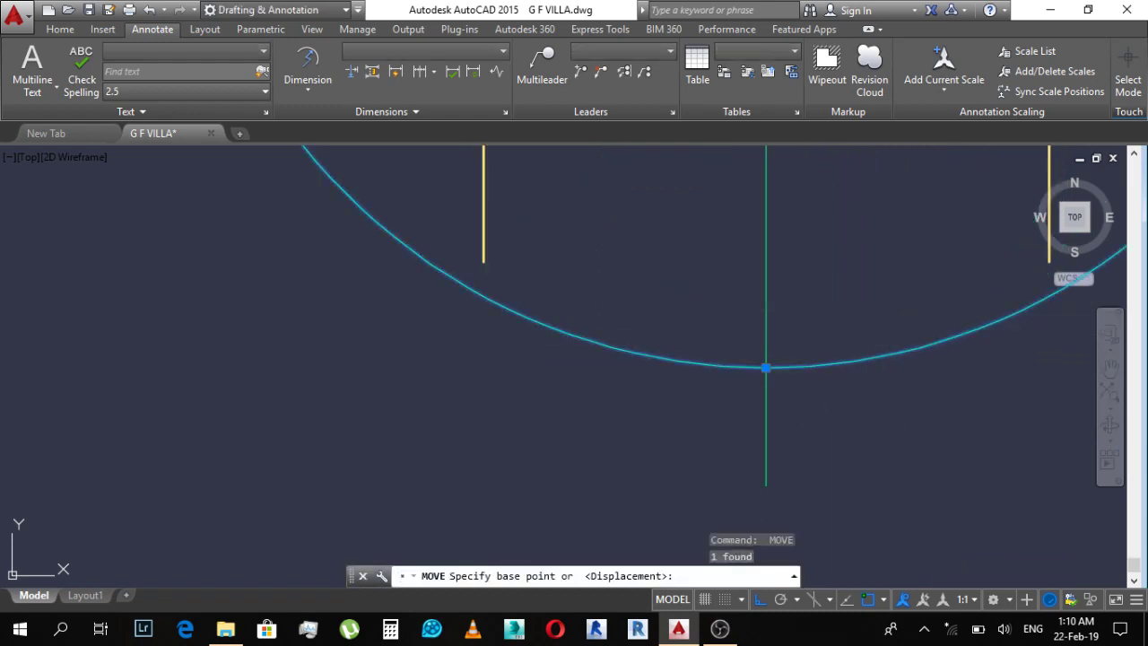
click(765, 368)
click(764, 332)
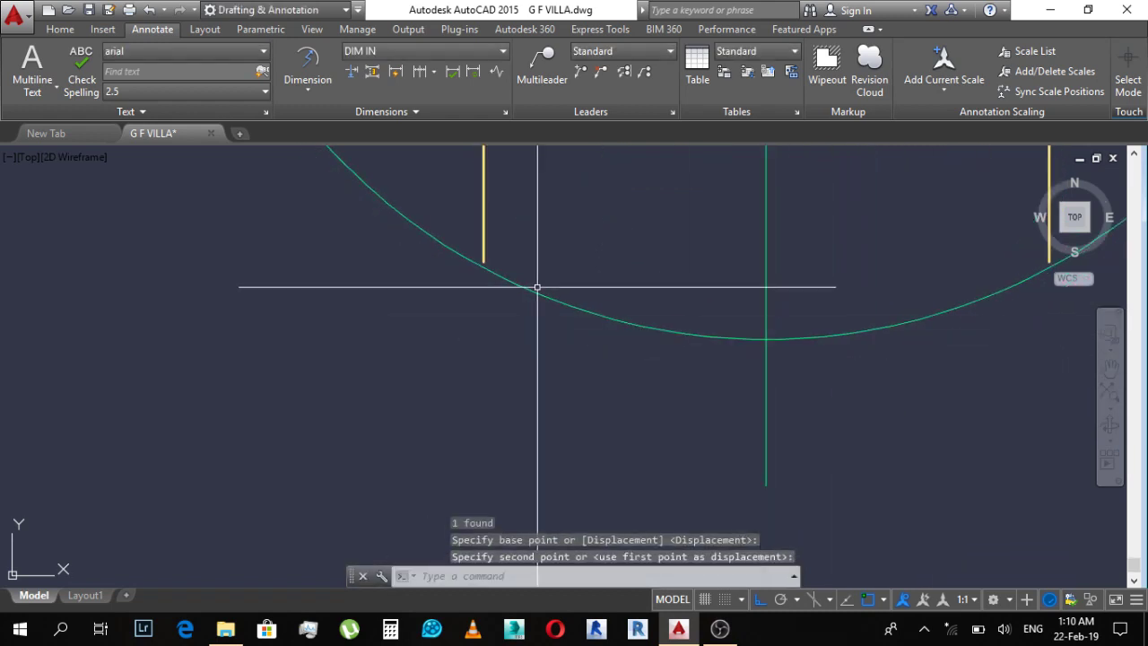
Step: Move the circle so its arc snaps to the wall line's endpoint, then end the command
scroll(528, 274, up, 2)
scroll(528, 275, up, 1)
click(449, 248)
key(Escape)
key(Escape)
scroll(470, 228, up, 1)
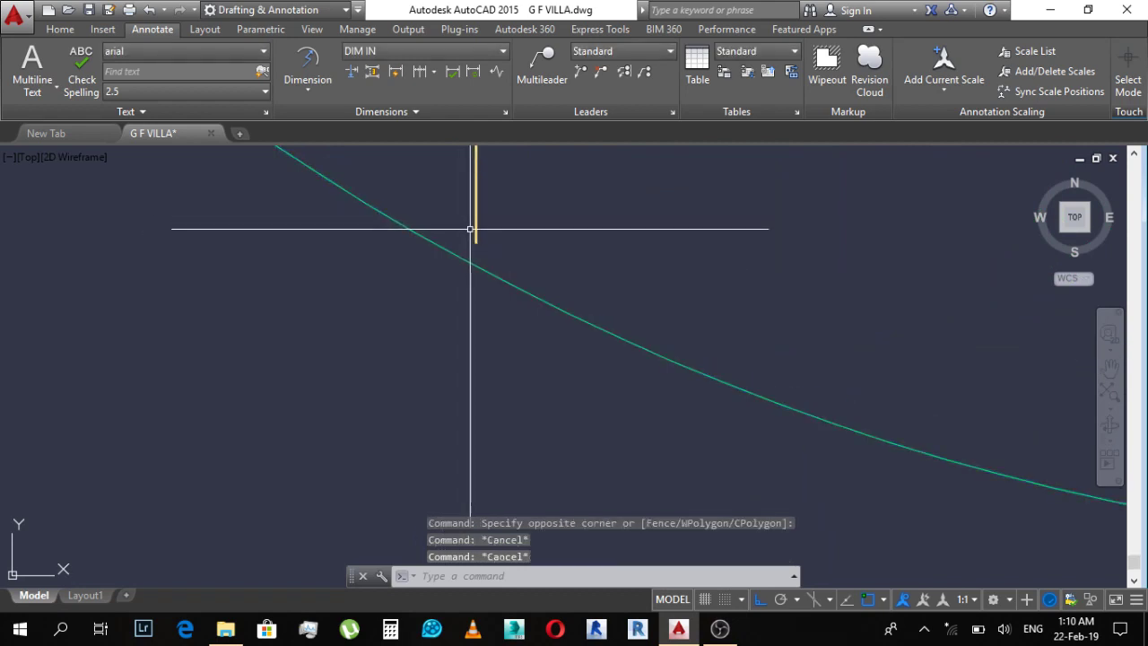
click(503, 263)
click(473, 258)
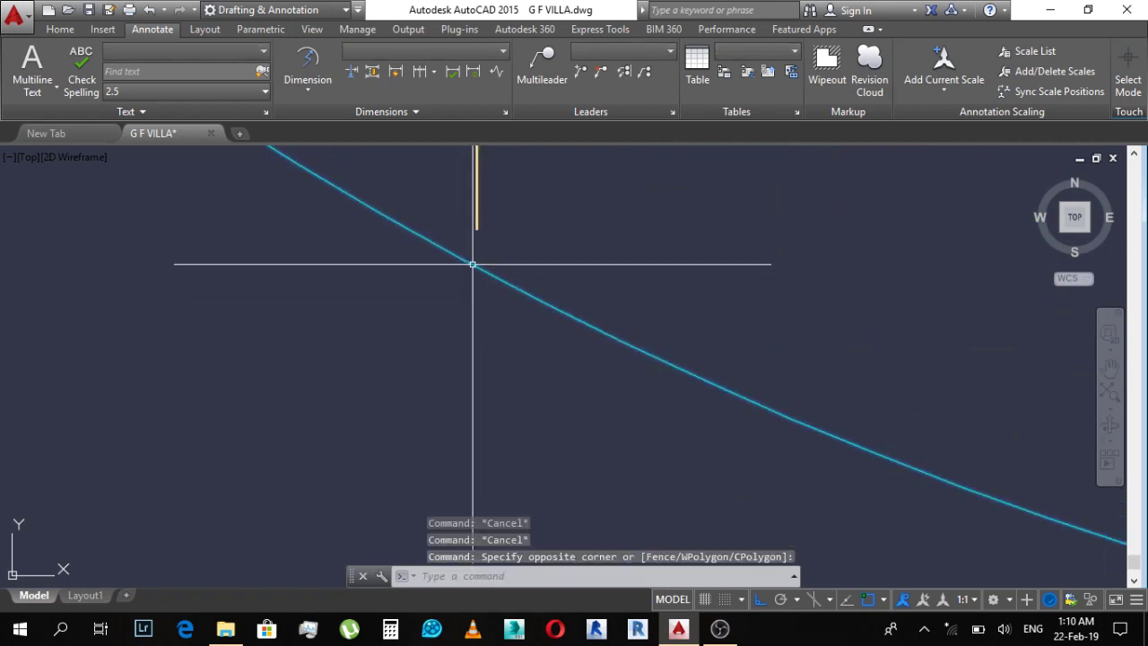
text(m)
key(Return)
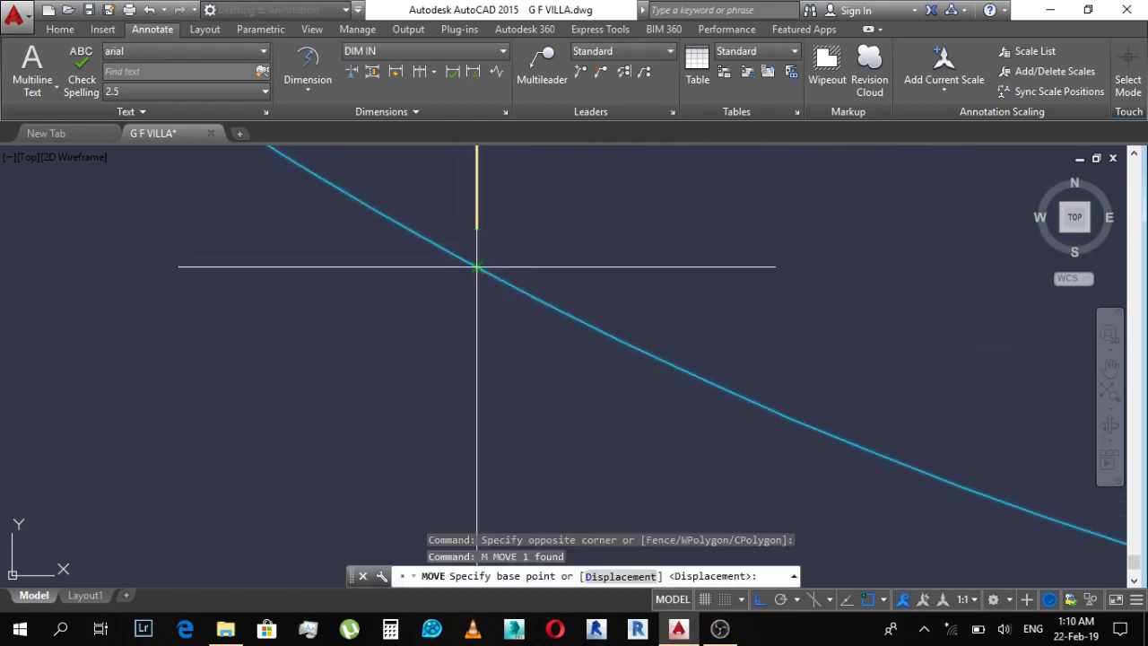
click(477, 266)
click(478, 225)
scroll(425, 318, down, 2)
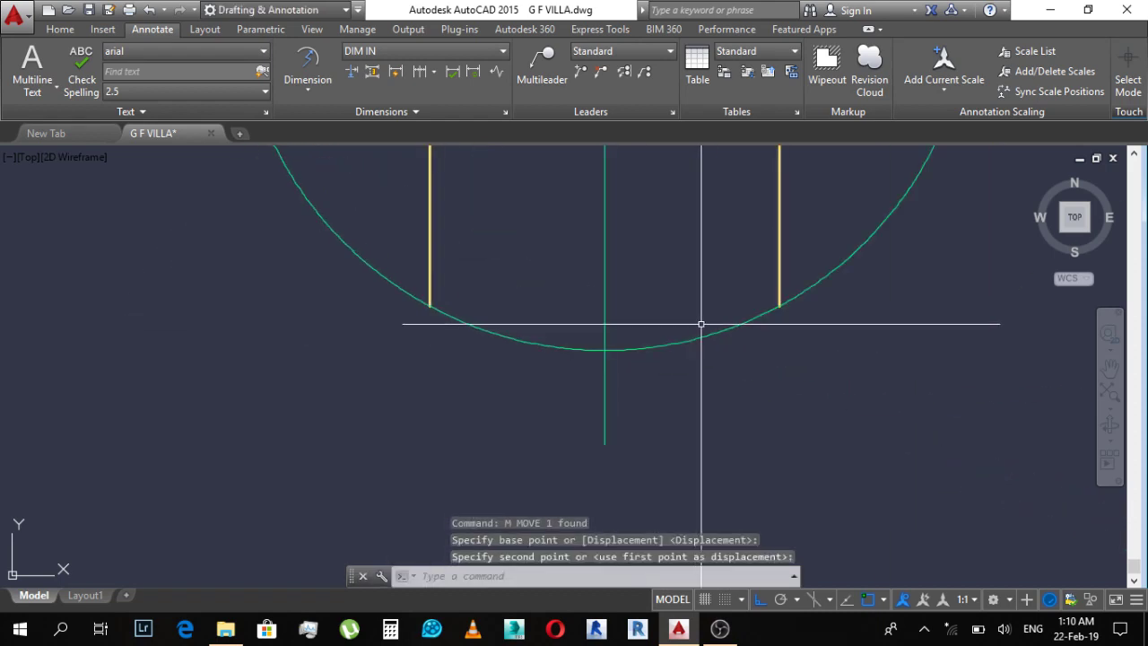
scroll(701, 323, up, 2)
scroll(640, 307, down, 5)
scroll(691, 294, up, 4)
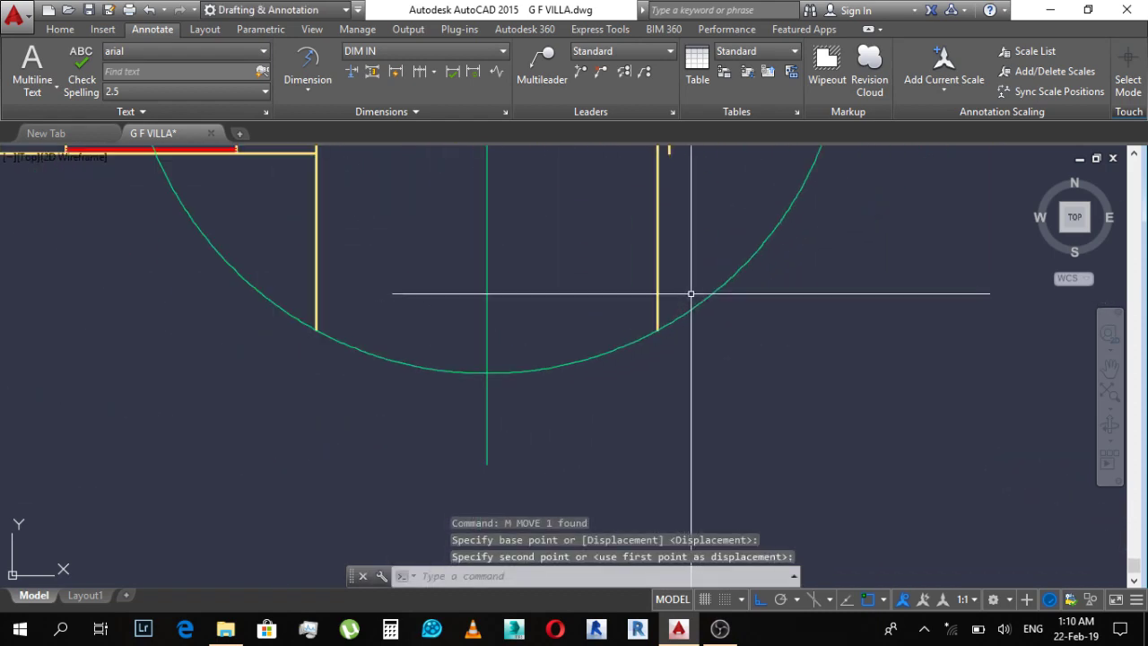
key(Escape)
scroll(622, 398, down, 5)
key(Escape)
key(Escape)
Step: Trim away the part of the circle outside the right bay wall
text(tr)
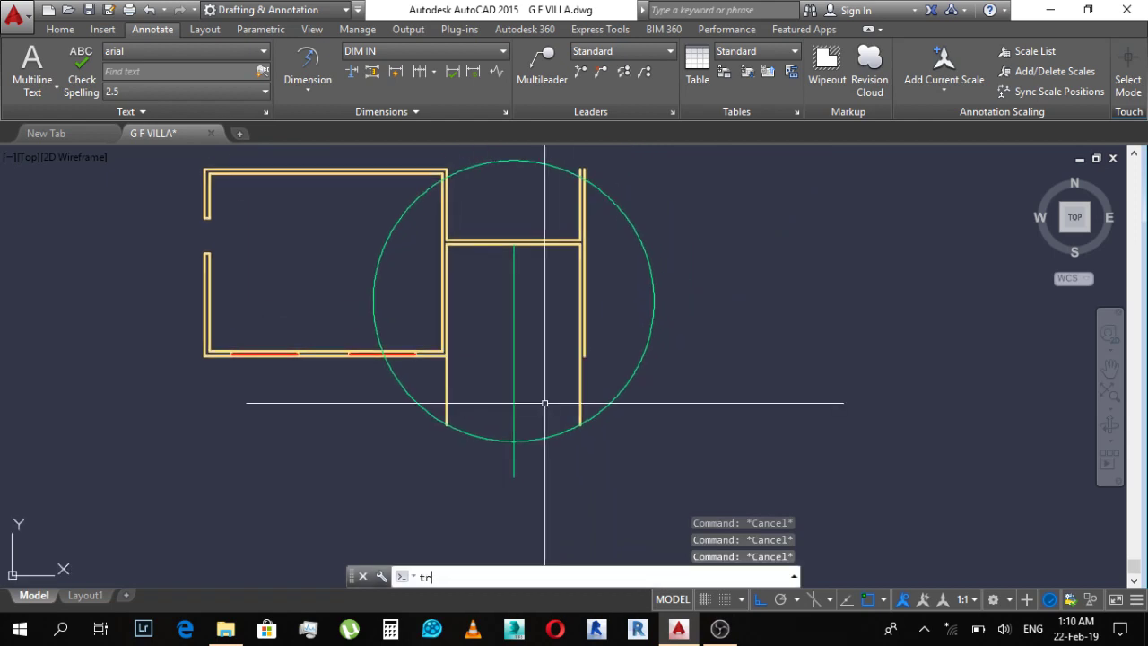
key(Return)
key(Return)
click(581, 404)
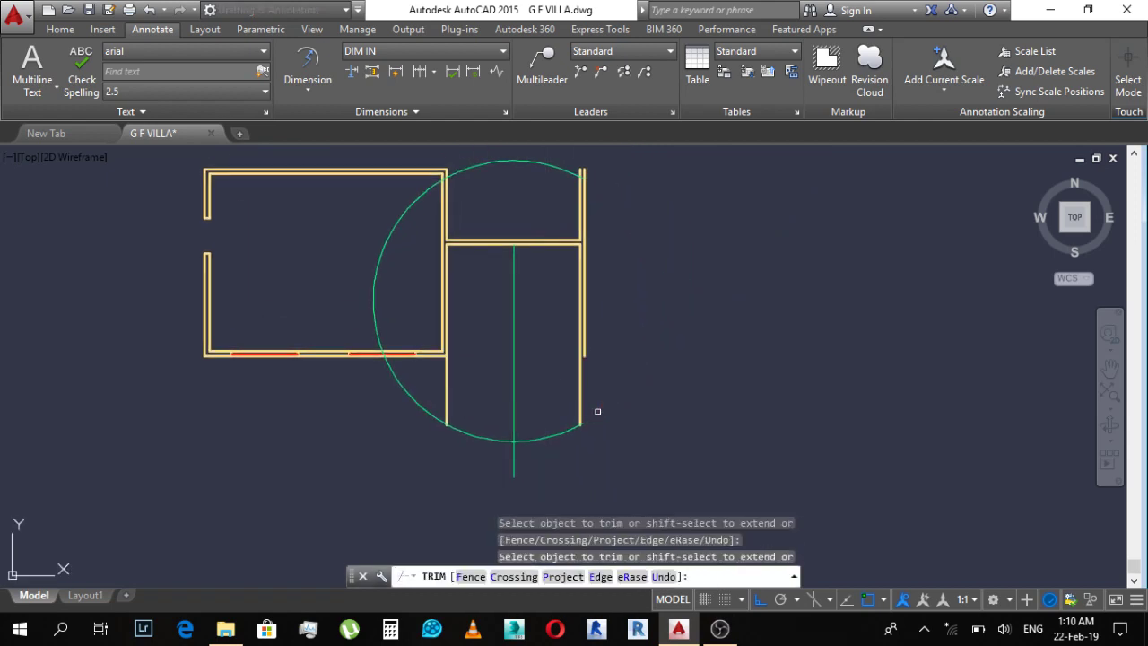
key(Escape)
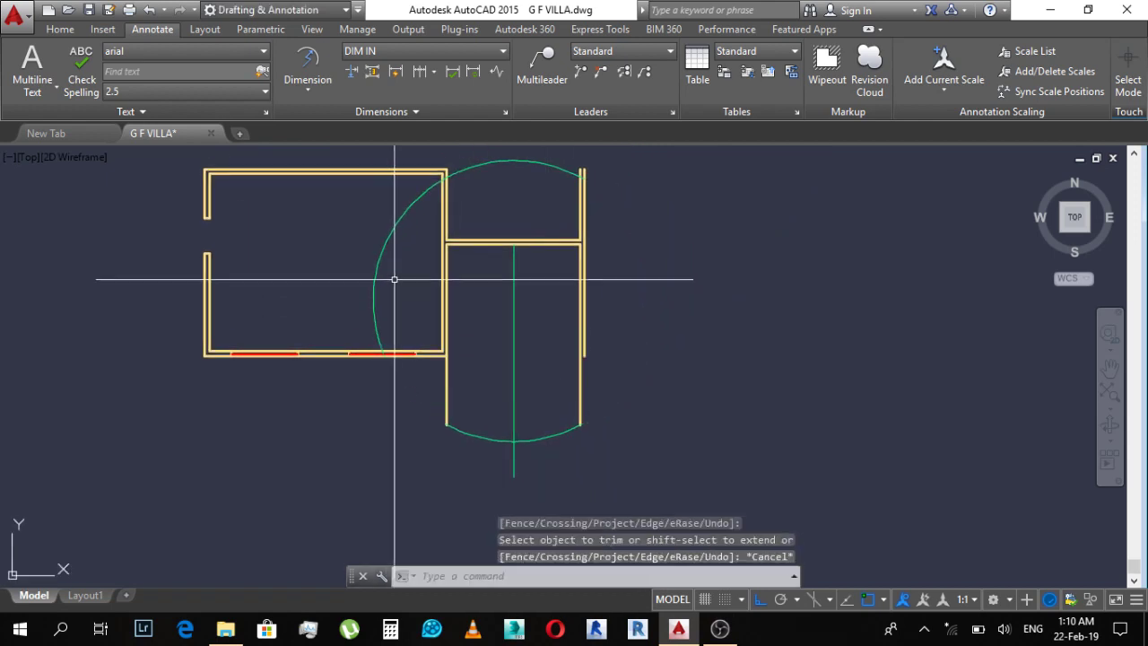
Step: Erase the leftover upper arc of the circle
drag(384, 277, 359, 251)
text(e)
key(Return)
key(Escape)
key(Escape)
Step: Erase the green centre line and clear the command line
click(538, 326)
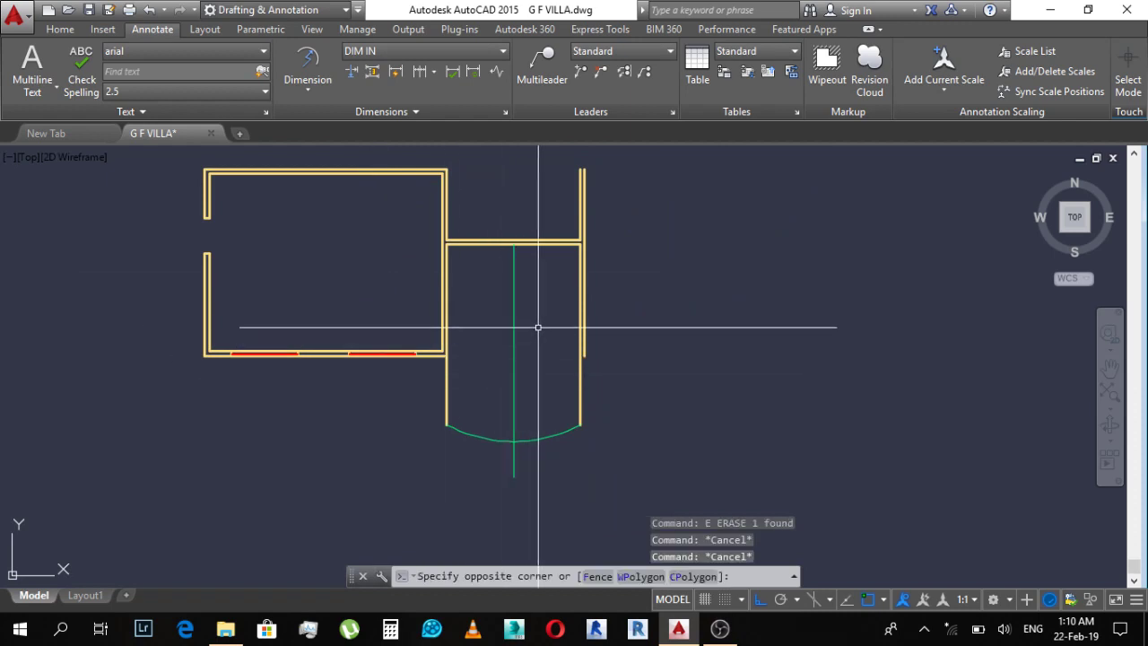
click(487, 329)
text(e)
key(Return)
scroll(541, 438, up, 2)
key(Escape)
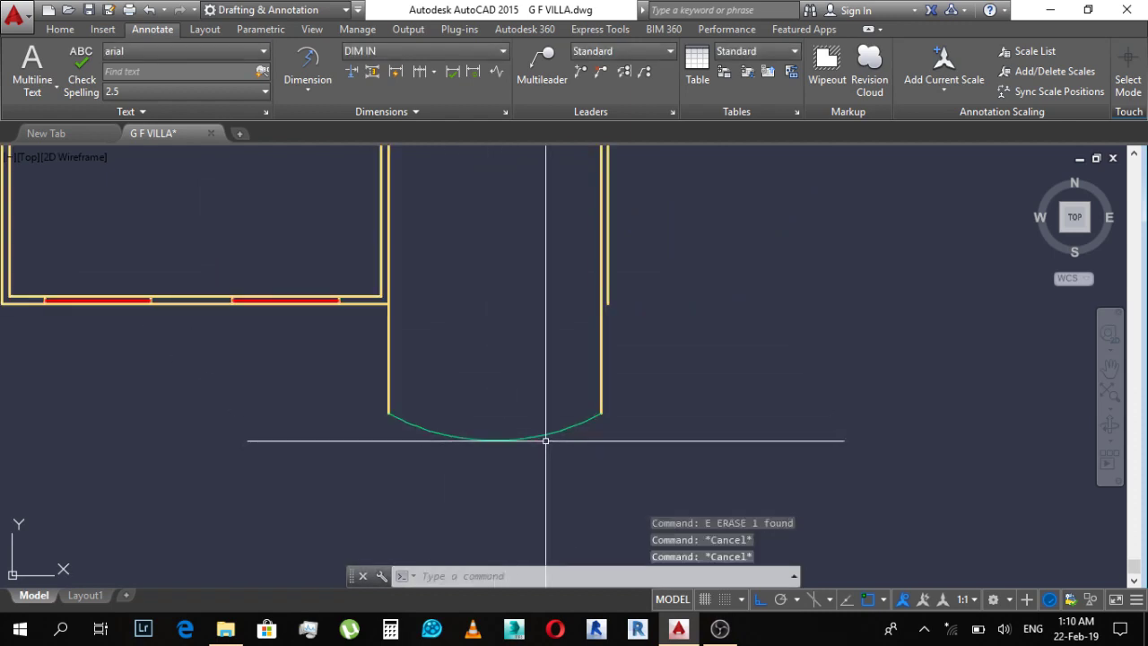
key(Escape)
scroll(578, 417, down, 5)
text(o)
key(Return)
Step: Measure the bay wall thickness with an aligned dimension, reading 0.2
scroll(251, 418, up, 4)
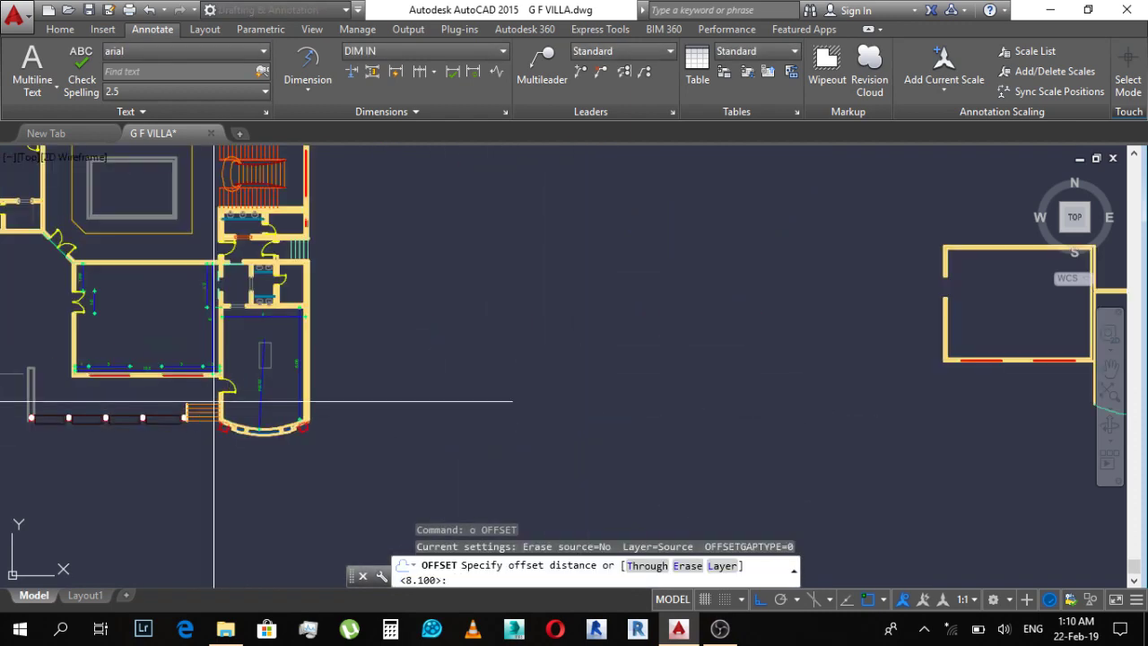
key(Escape)
text(dal)
key(Return)
scroll(297, 402, up, 3)
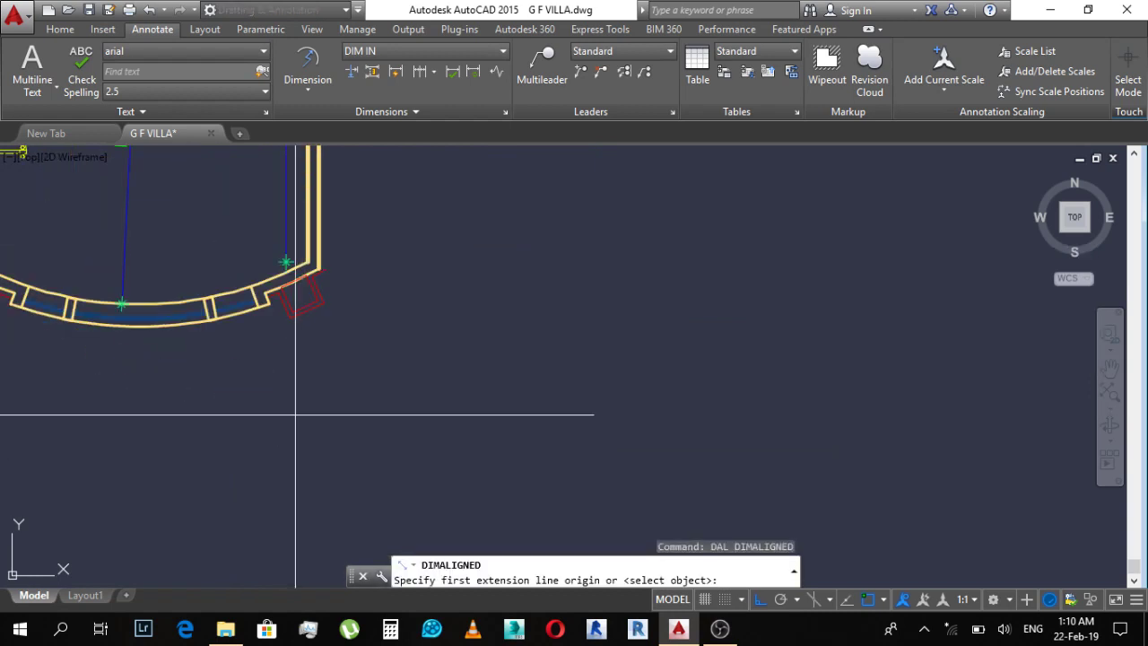
scroll(287, 403, up, 2)
scroll(260, 431, up, 2)
scroll(311, 324, up, 2)
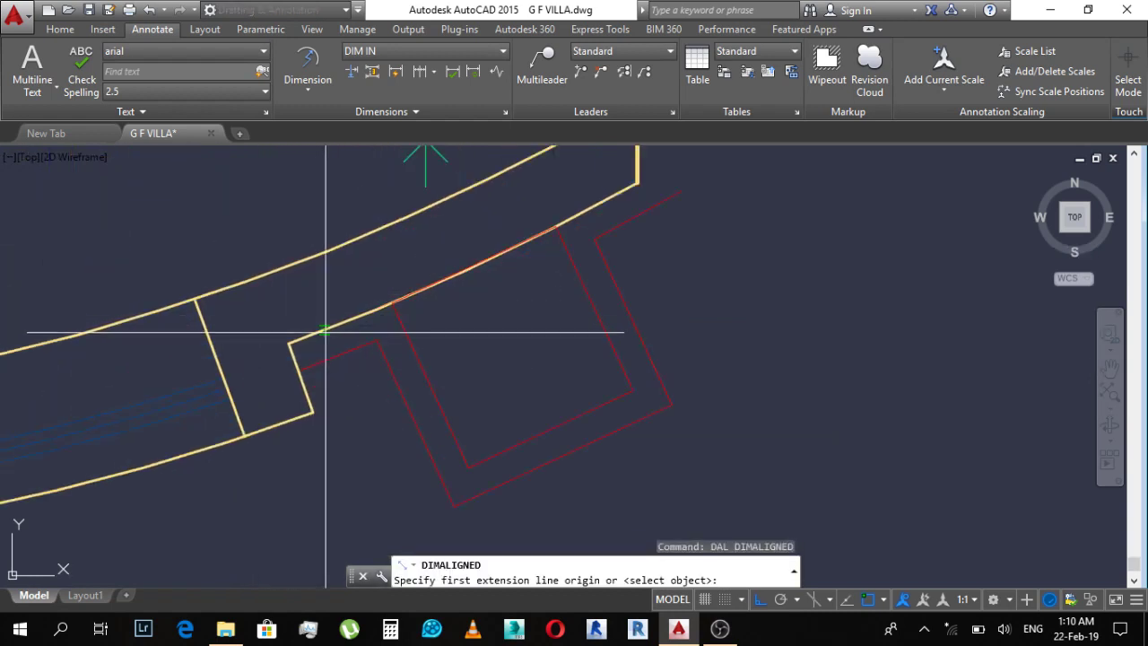
click(323, 332)
click(298, 263)
key(Escape)
scroll(392, 317, down, 5)
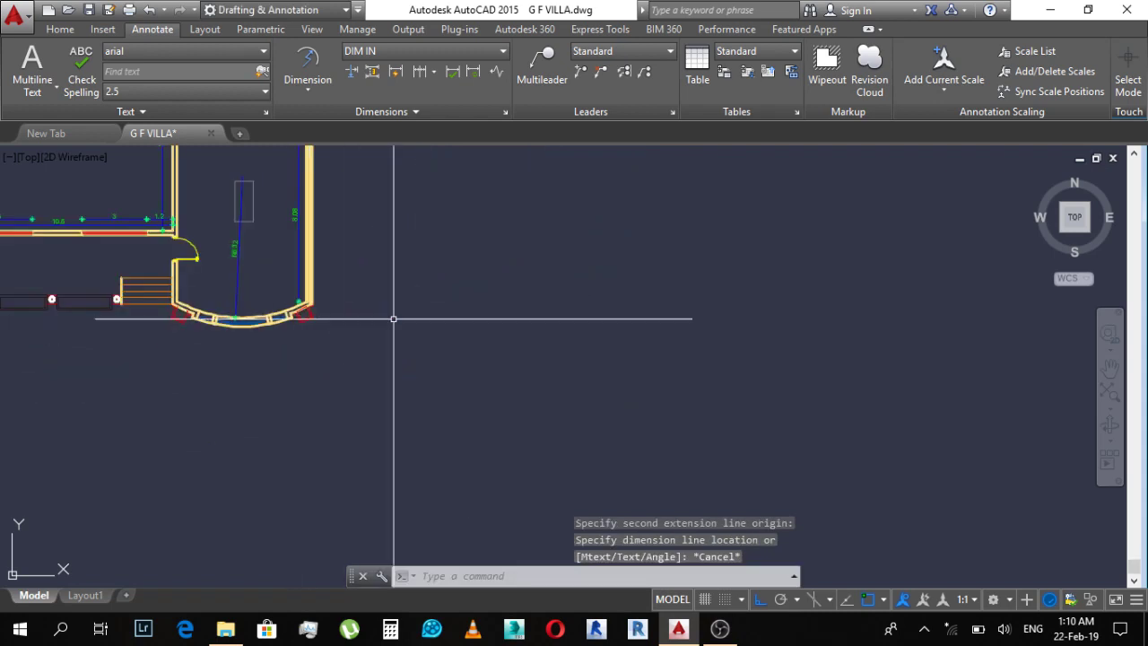
scroll(810, 277, down, 3)
scroll(993, 266, up, 2)
scroll(993, 265, up, 1)
scroll(918, 271, up, 2)
Step: Offset the bay arc 0.2 downward to give the curved wall a second line
text(o)
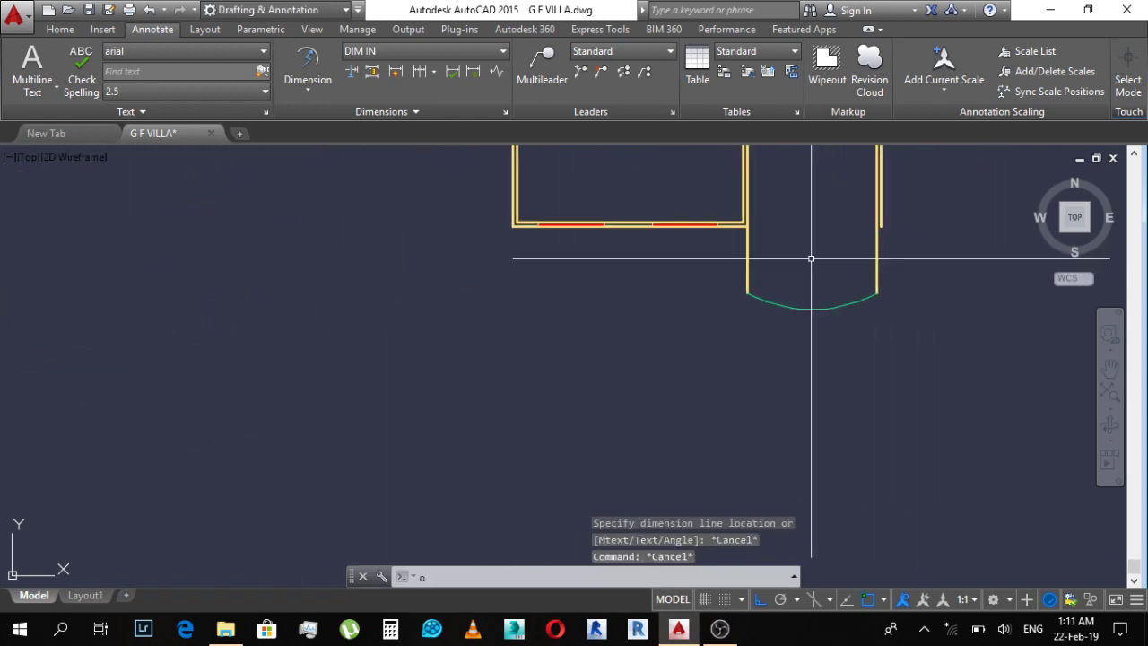
key(Return)
text(.2)
key(Return)
scroll(835, 316, up, 5)
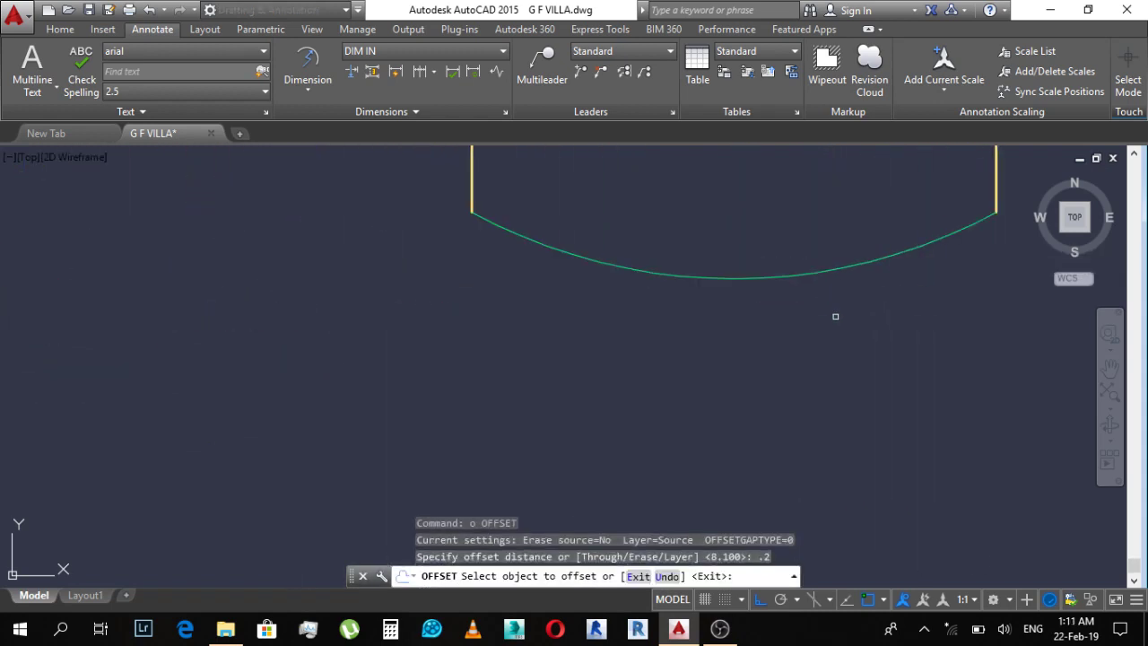
click(833, 269)
click(820, 315)
key(Escape)
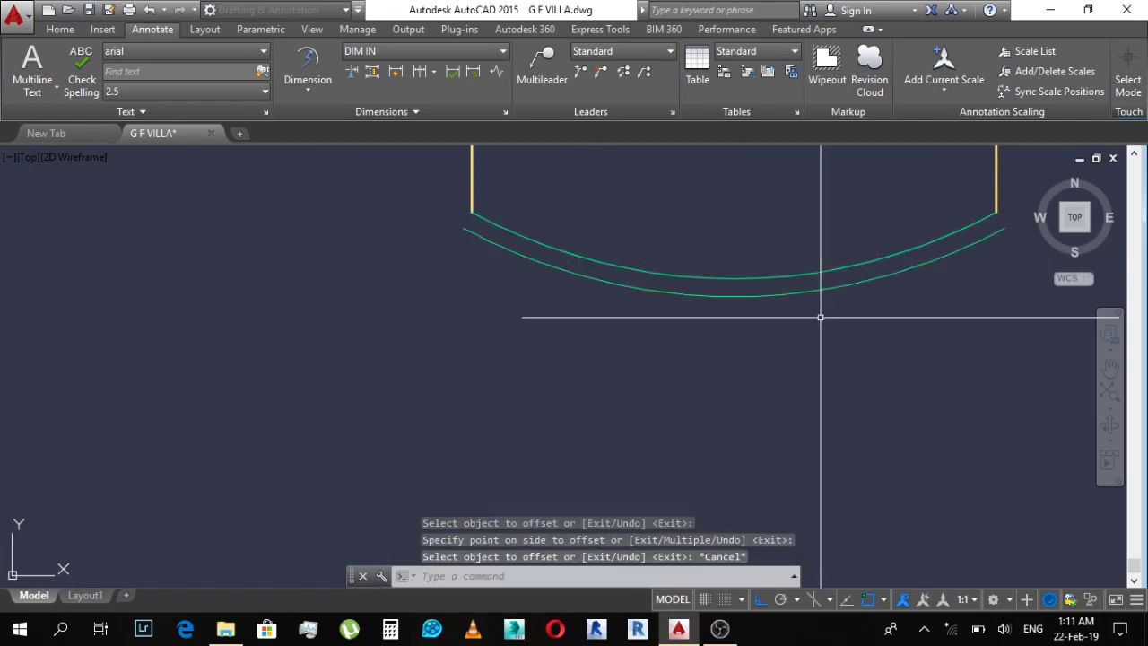
Step: Pan toward the bay's walls and check the right bay wall line
middle_drag(760, 272, 679, 329)
scroll(663, 341, down, 3)
scroll(529, 269, up, 2)
scroll(556, 233, up, 2)
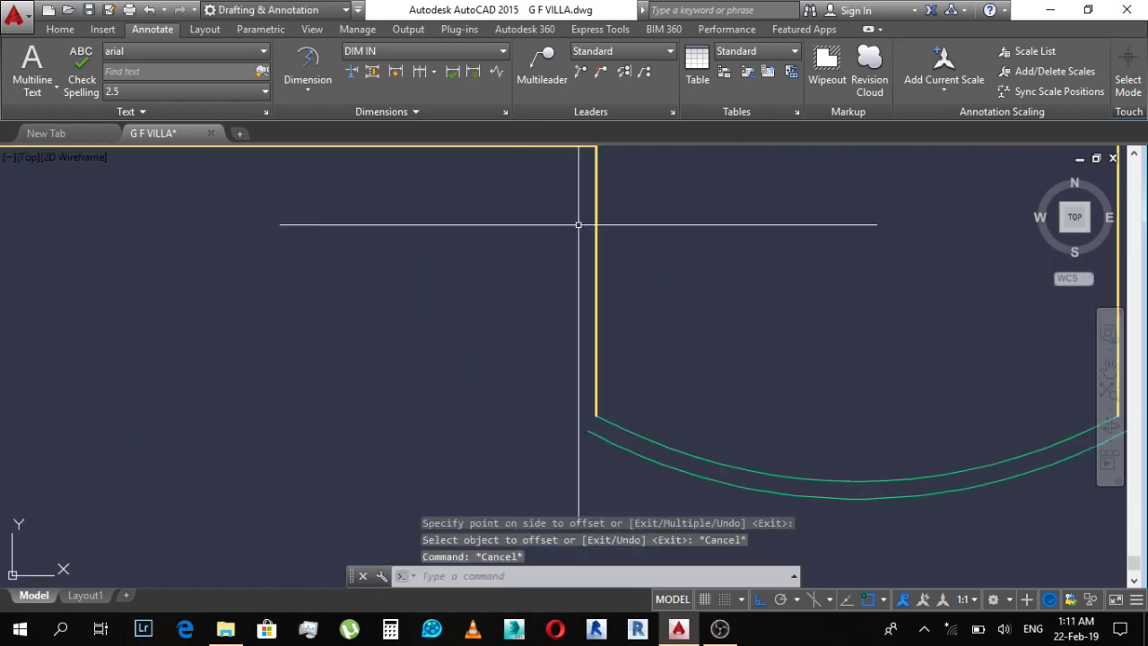
scroll(553, 238, down, 2)
scroll(546, 236, up, 3)
key(Escape)
click(559, 260)
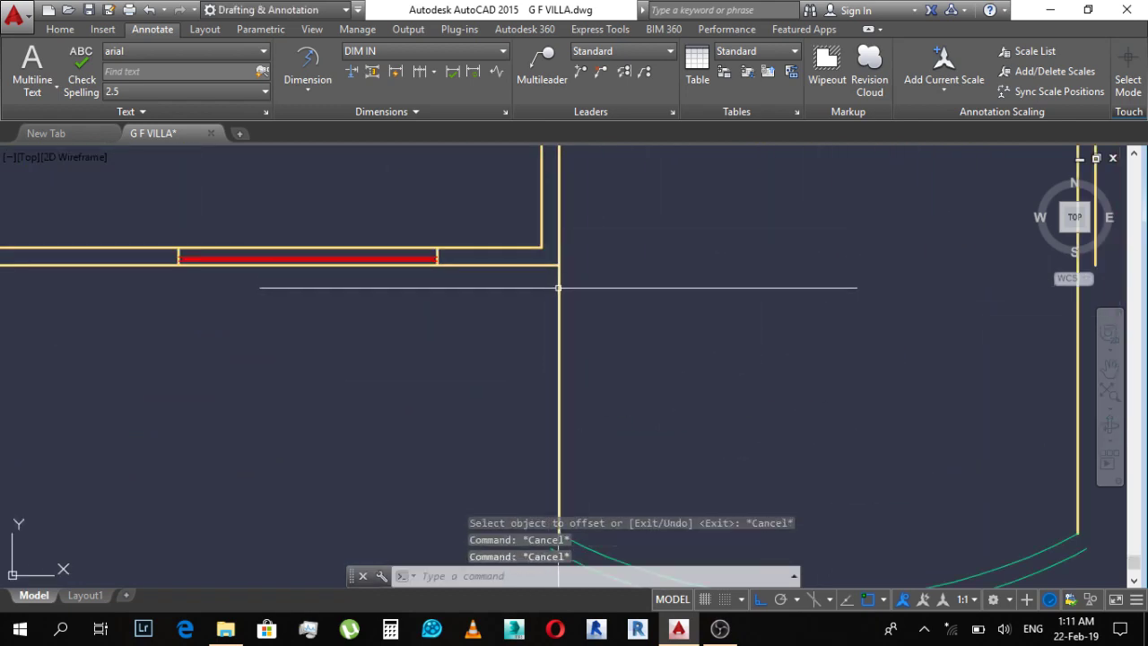
key(Escape)
Step: Bring the whole bay into view and start FILLET to join wall ends to the arc
scroll(584, 317, down, 2)
scroll(542, 279, up, 2)
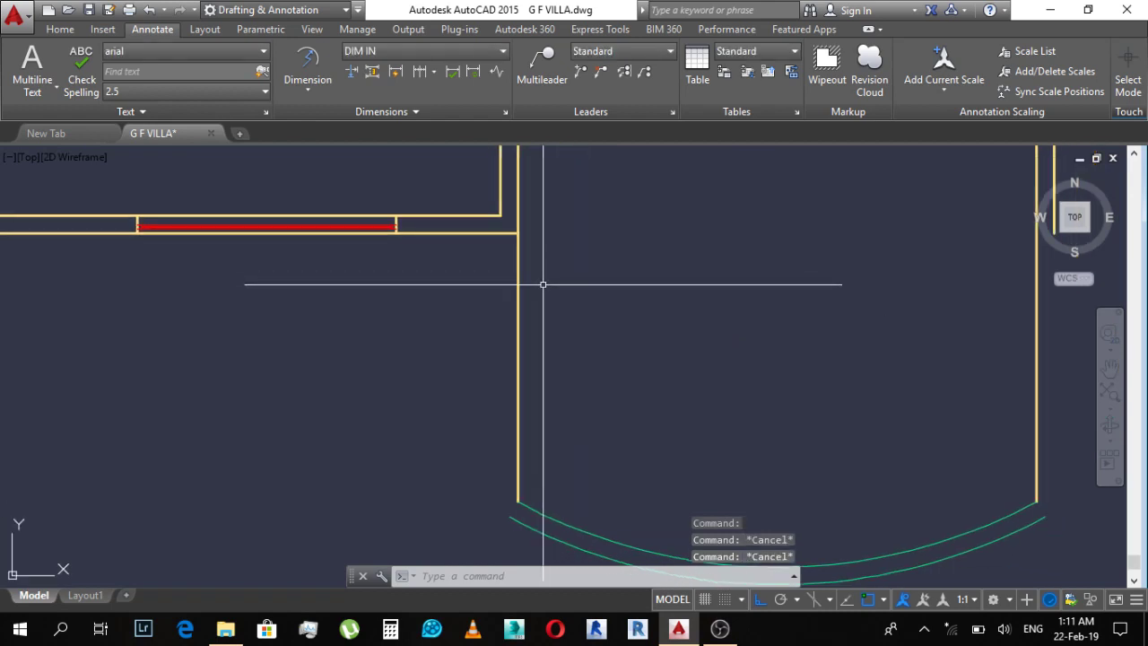
text(l)
key(Return)
scroll(615, 333, up, 2)
scroll(731, 333, down, 2)
key(Escape)
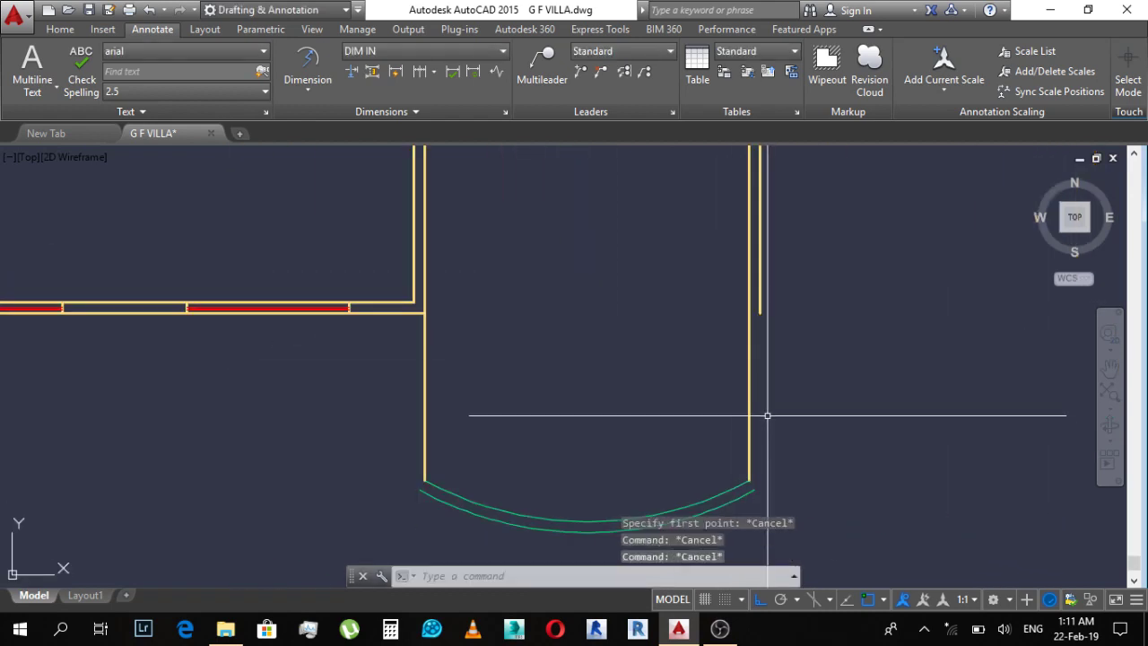
middle_drag(767, 415, 725, 371)
text(f)
key(Return)
Step: Try filleting the outer arc with the wall line, then cancel the failed attempt
click(708, 430)
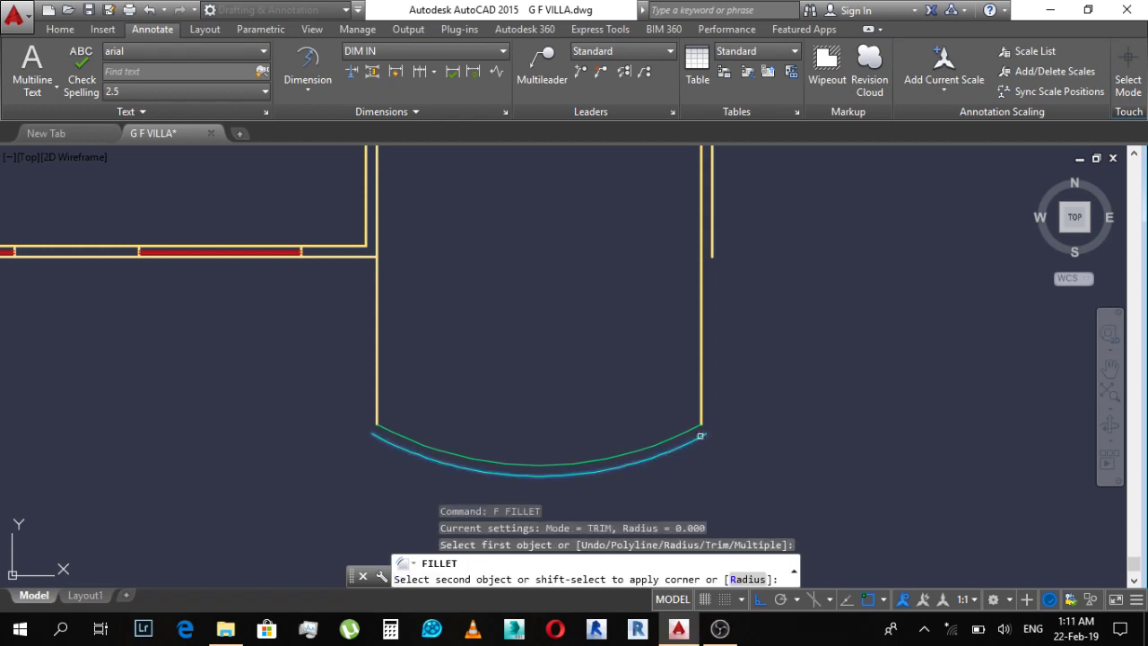
click(713, 261)
key(Escape)
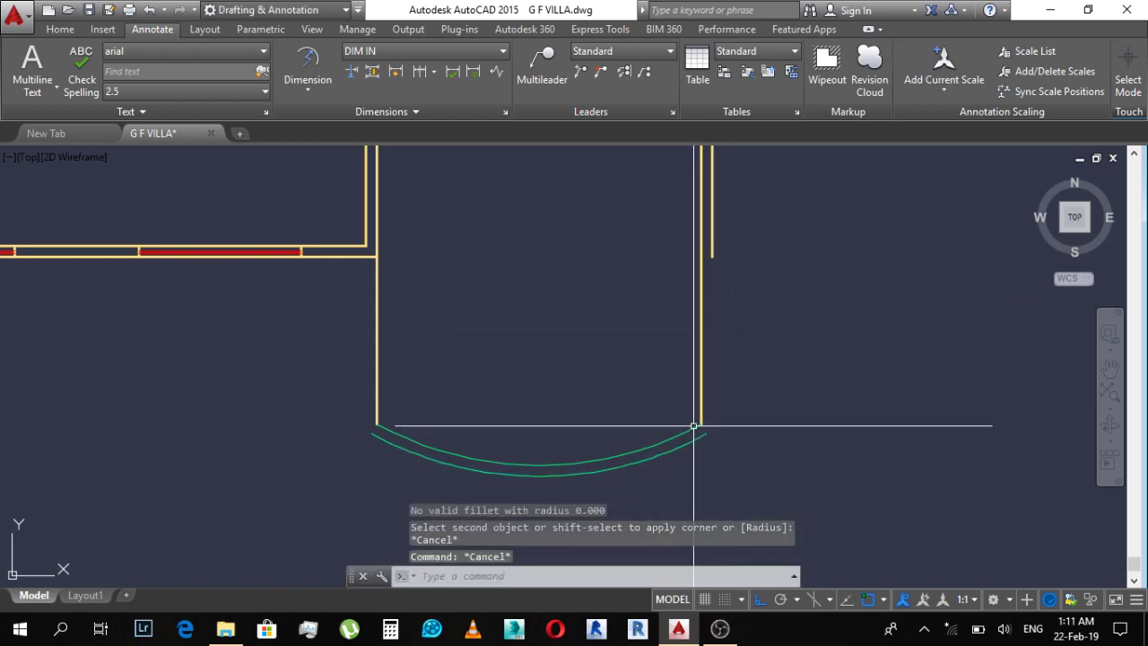
key(Escape)
text(g)
key(Escape)
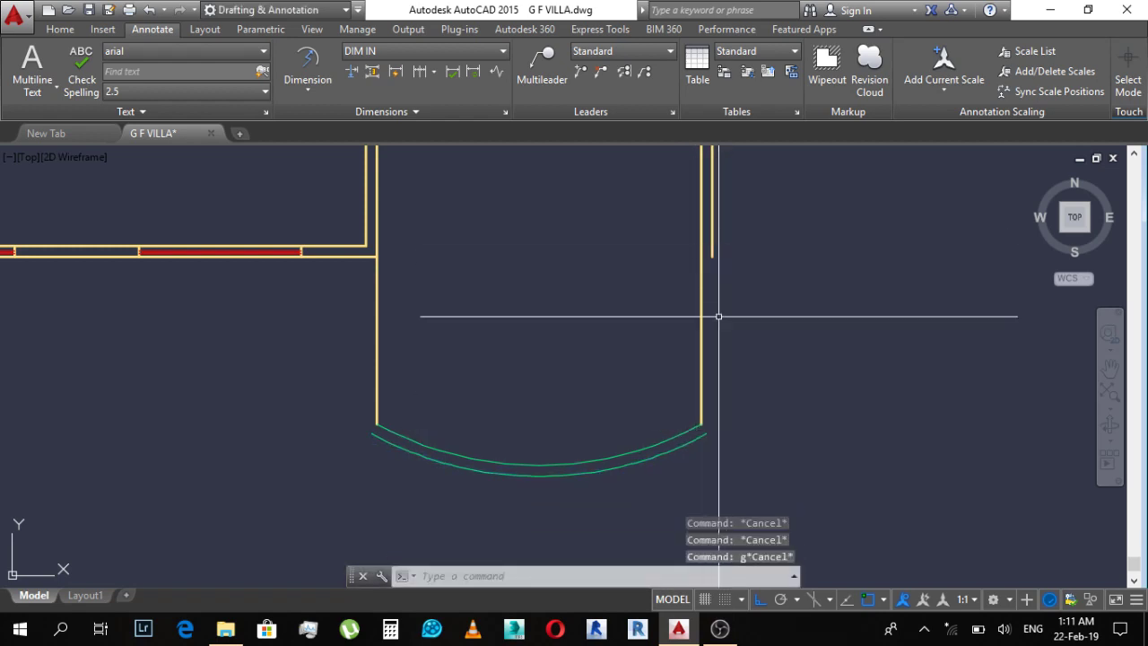
Step: Fillet the outer right wall line down to meet the outer arc
text(f)
key(Return)
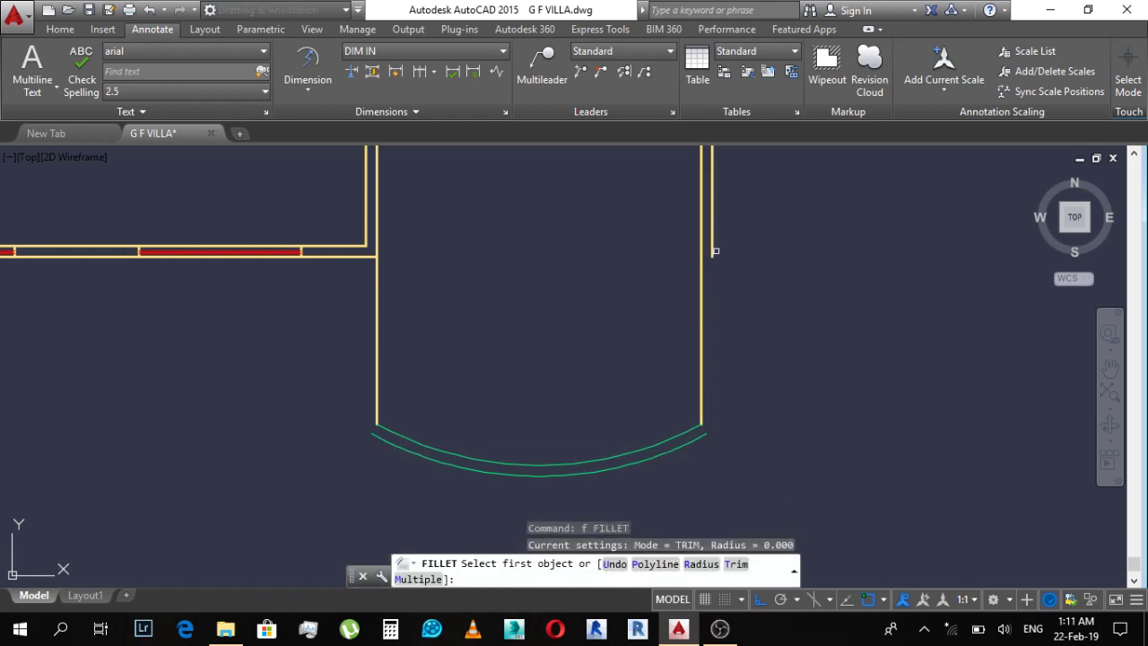
click(714, 240)
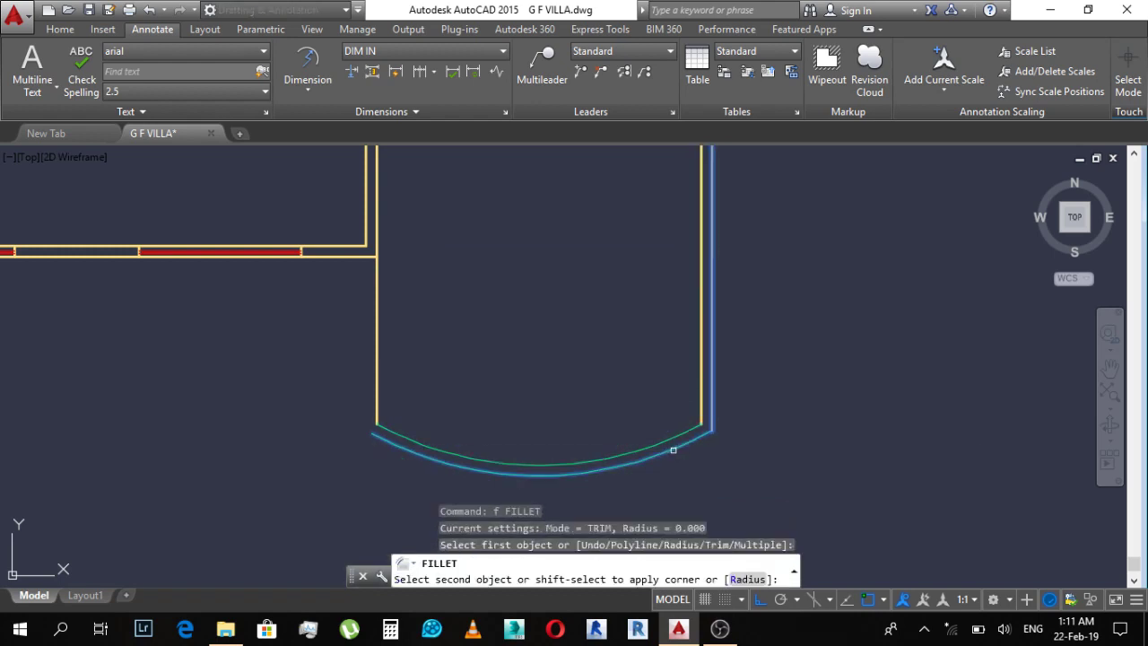
key(Escape)
key(Escape)
text(ma)
key(Return)
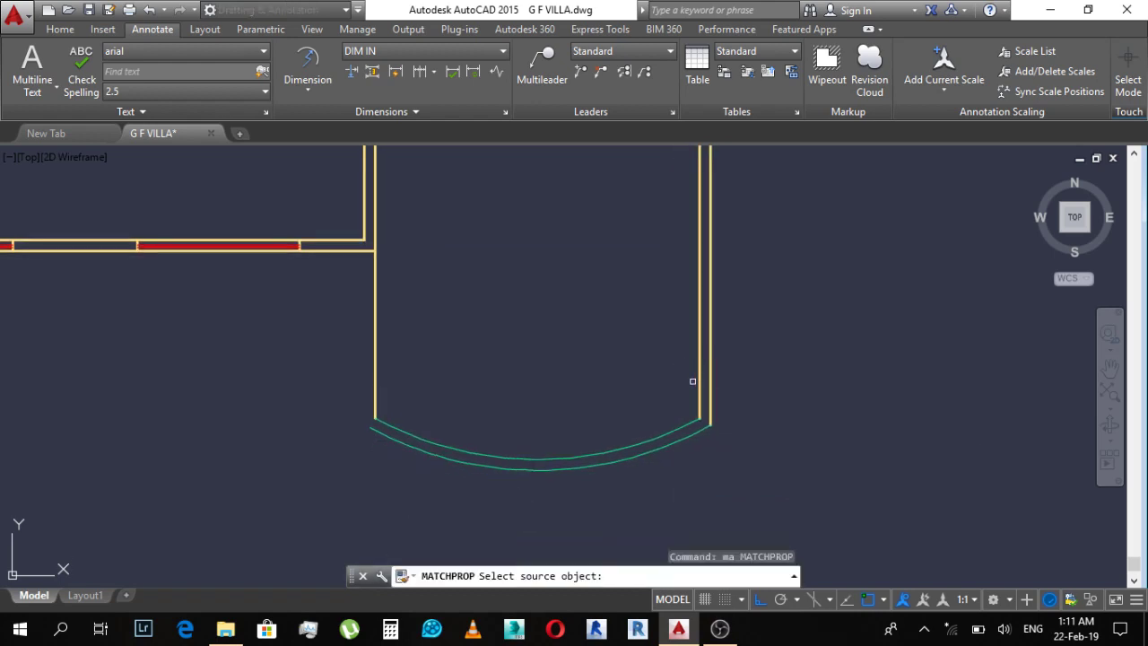
click(696, 384)
click(700, 383)
click(697, 464)
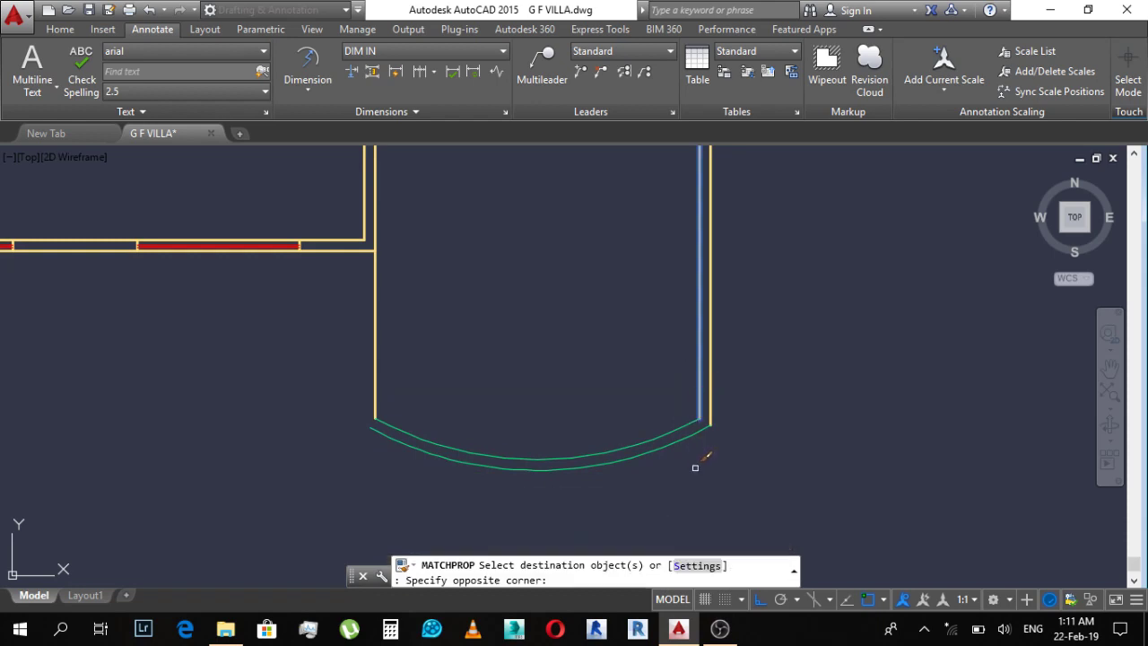
click(635, 379)
key(Escape)
key(Escape)
middle_drag(399, 354, 505, 356)
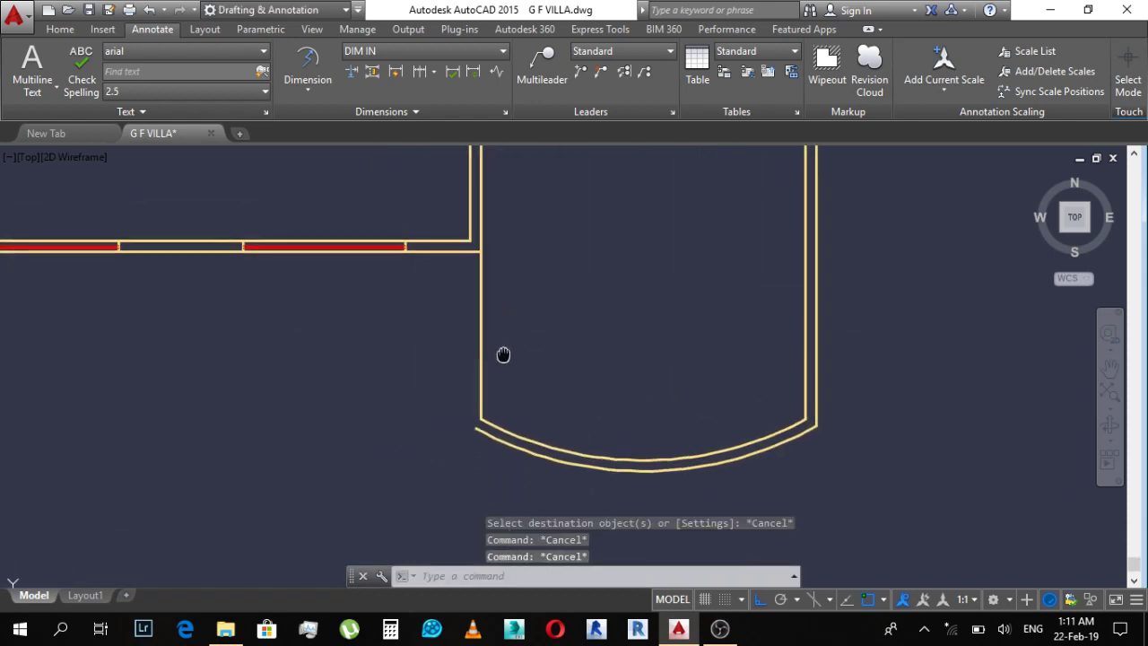
text(l)
key(Return)
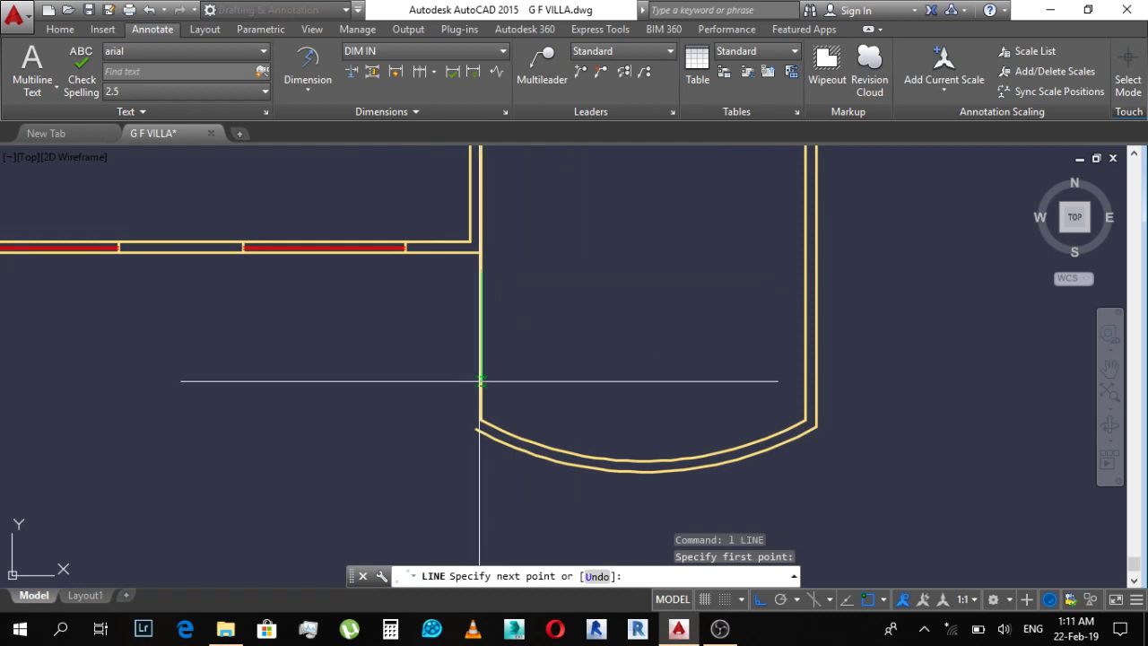
click(481, 379)
key(Escape)
mouse_move(503, 329)
mouse_down()
mouse_move(471, 417)
mouse_move(557, 389)
mouse_up()
middle_drag(556, 390, 545, 392)
text(m)
key(Return)
click(696, 328)
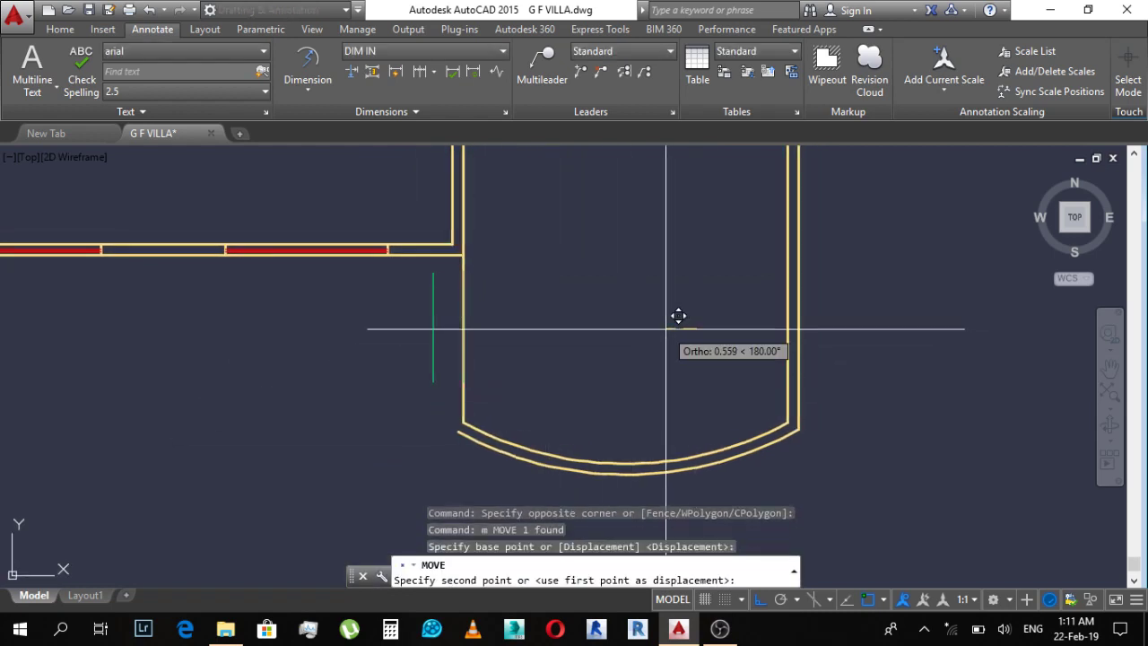
text(.2)
key(Escape)
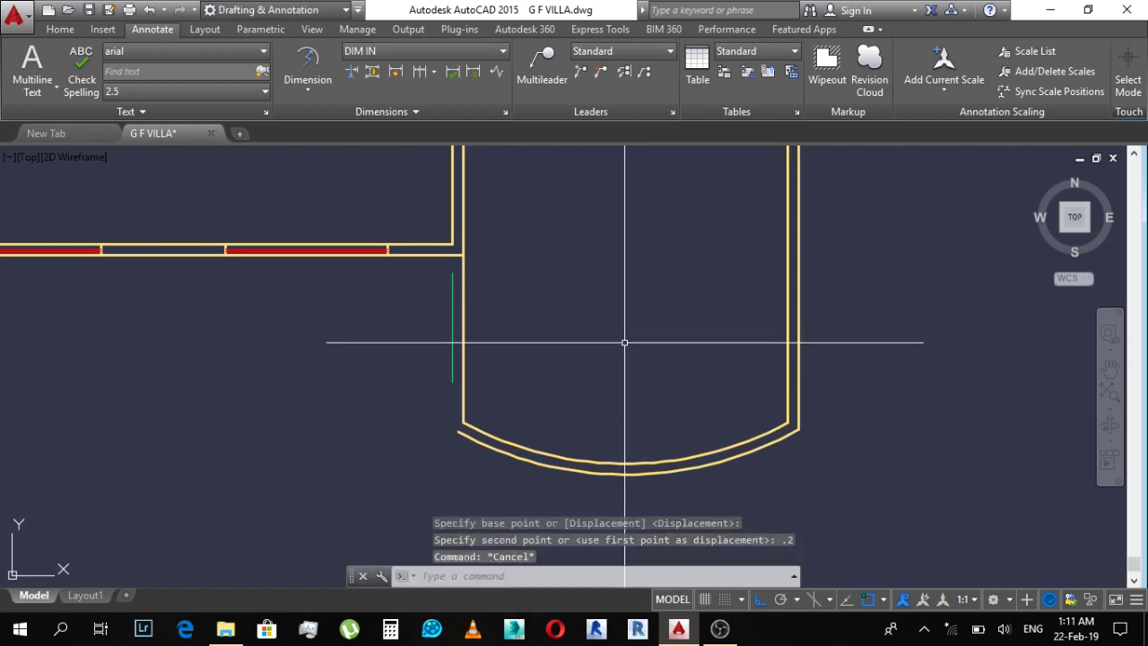
key(Escape)
middle_drag(537, 382, 569, 376)
text(ex)
key(Return)
key(Return)
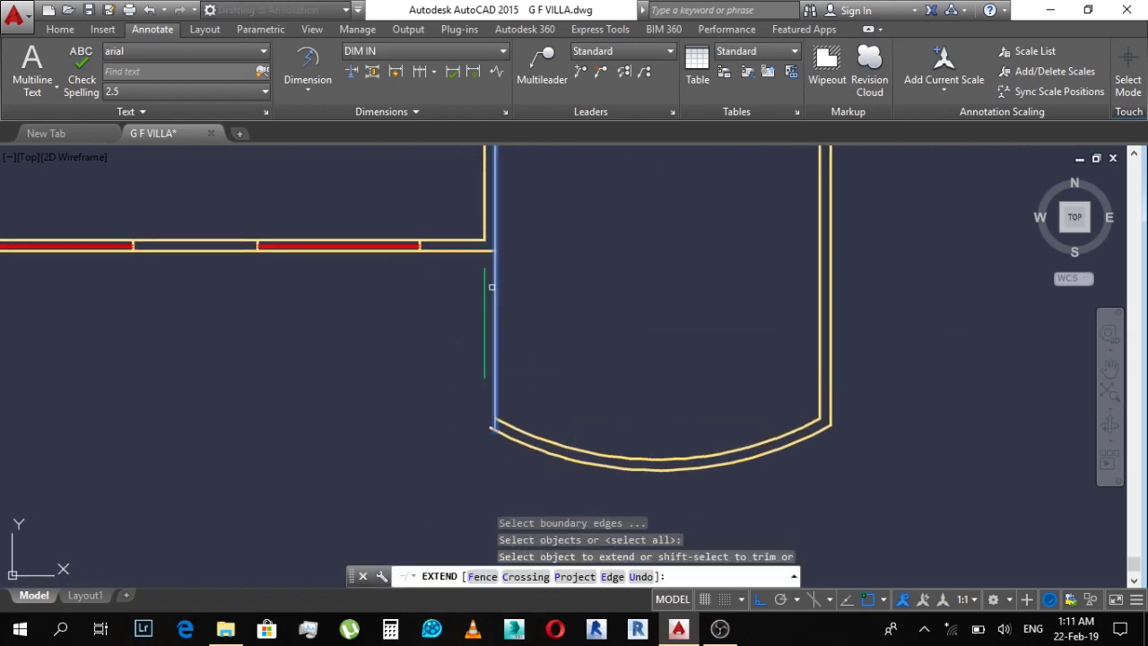
key(Escape)
key(Escape)
text(tr)
key(Return)
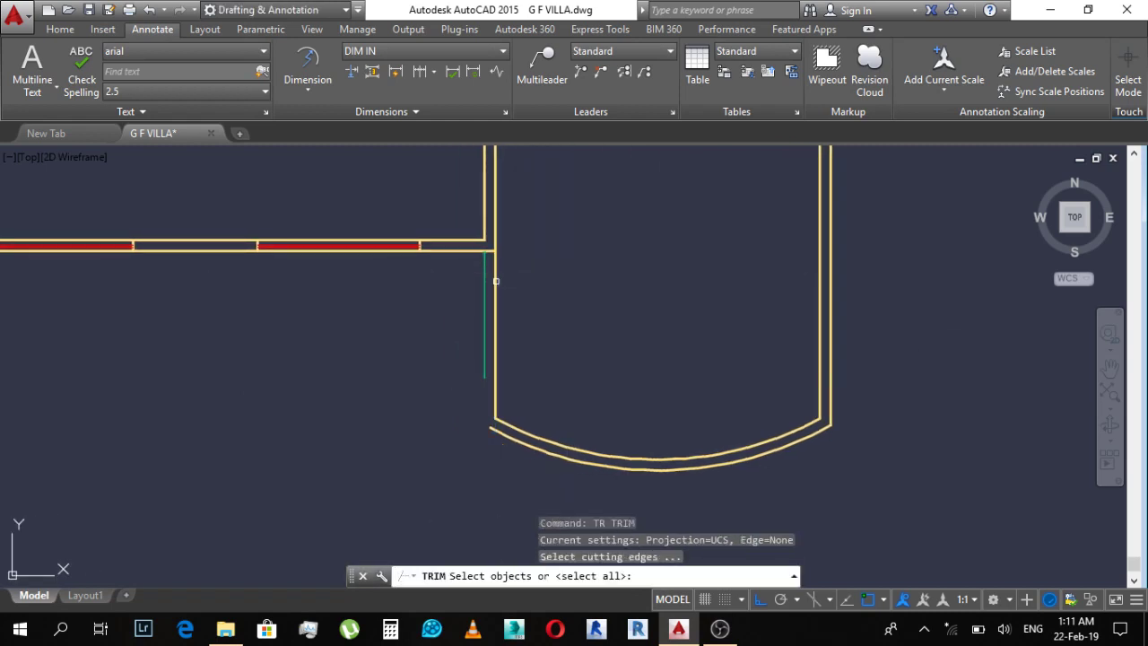
key(Return)
scroll(485, 257, up, 2)
click(484, 257)
click(503, 269)
click(547, 305)
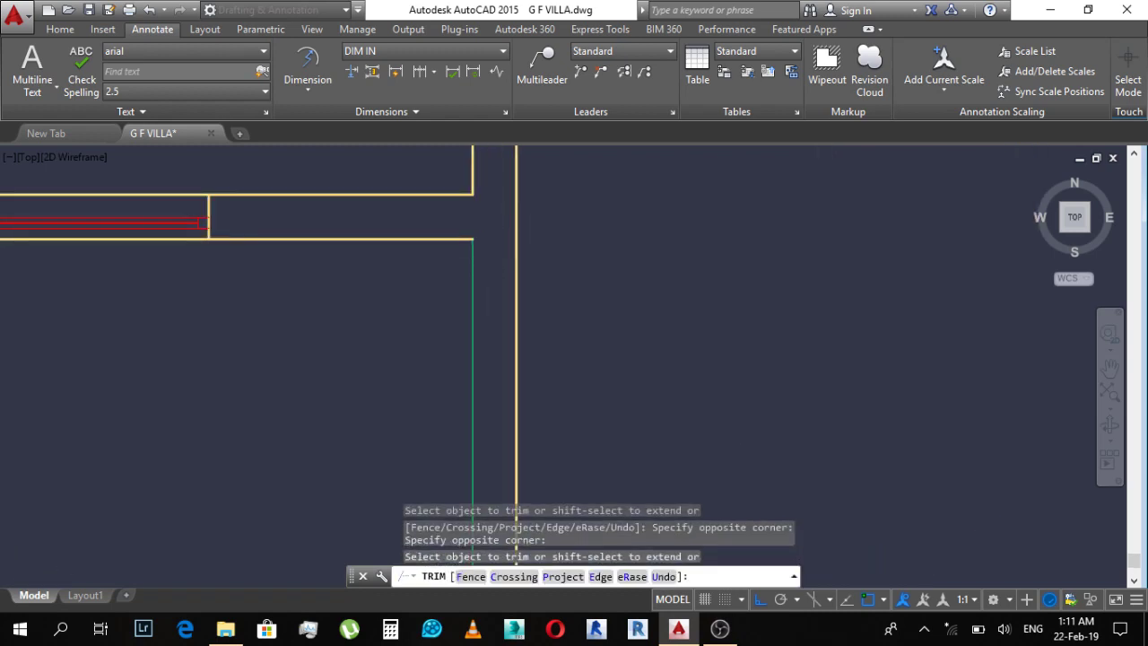
key(Escape)
scroll(548, 339, down, 3)
text(f)
key(Return)
scroll(546, 335, down, 3)
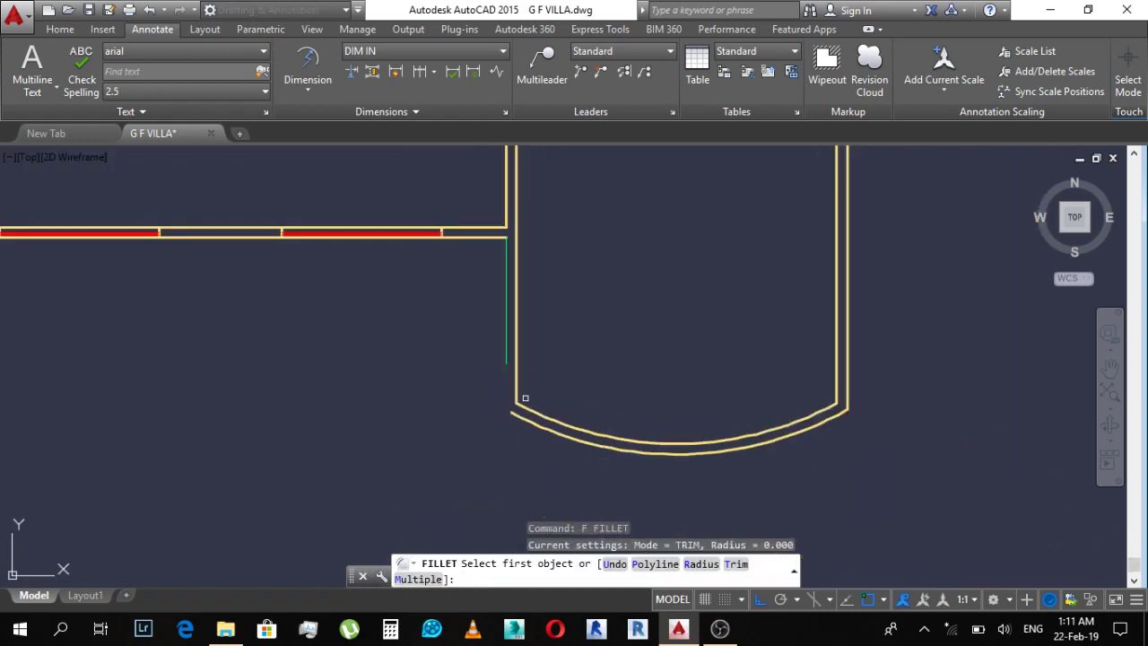
click(519, 417)
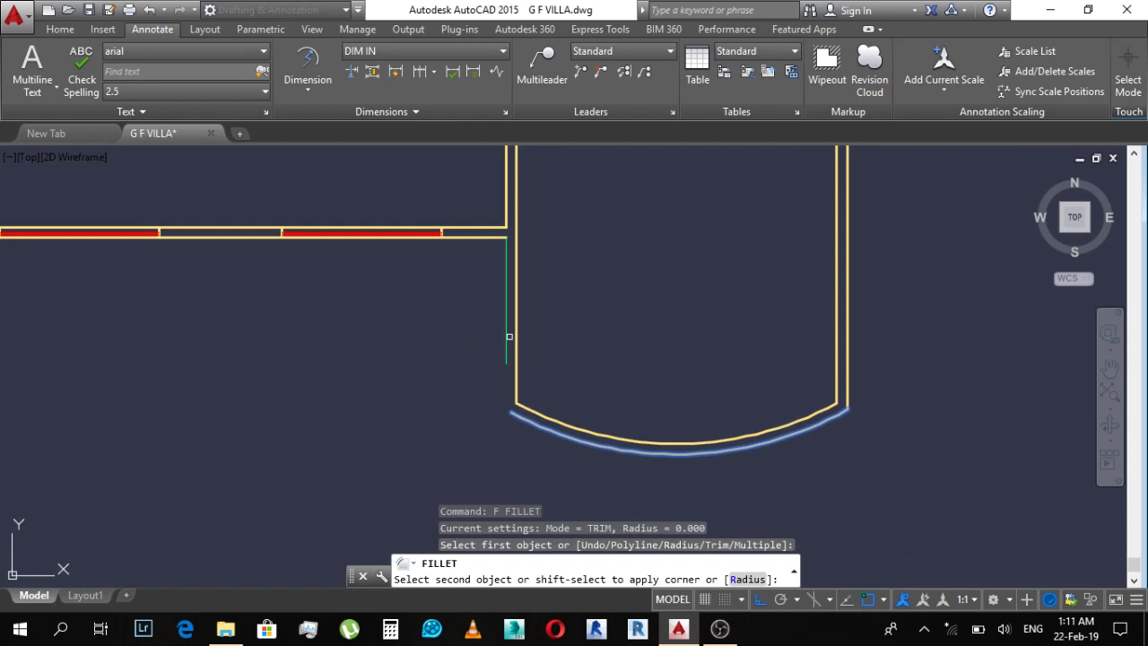
key(Escape)
key(Escape)
Step: Start Match Properties, cancel it, and zoom around the window niche
middle_drag(595, 353, 564, 354)
text(ma)
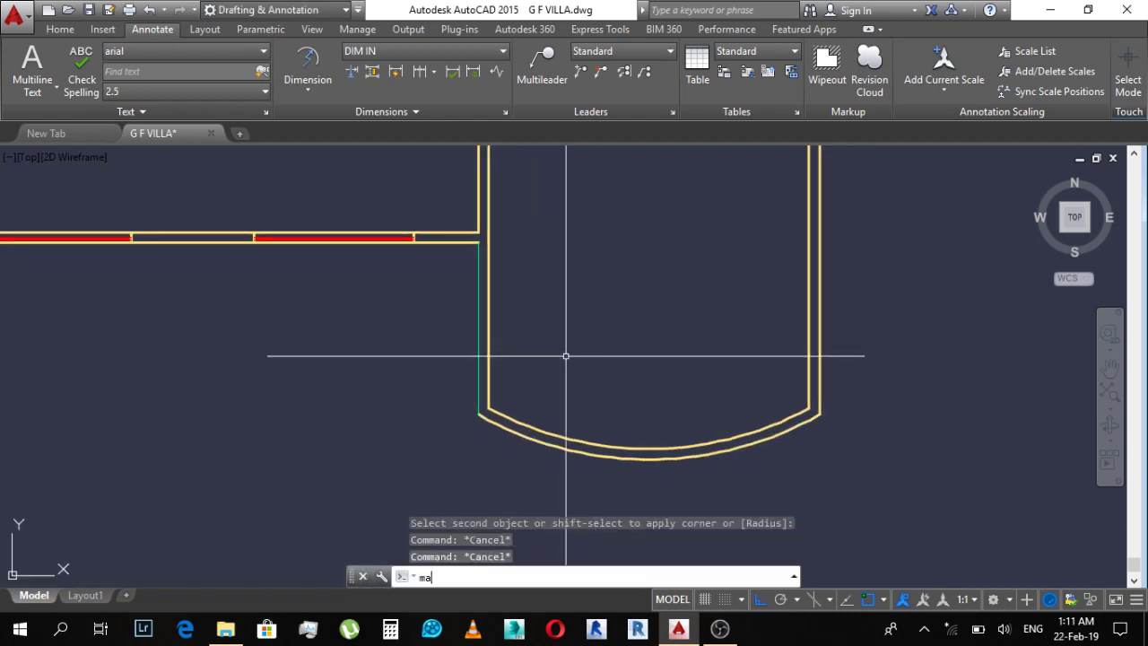
key(Return)
click(507, 428)
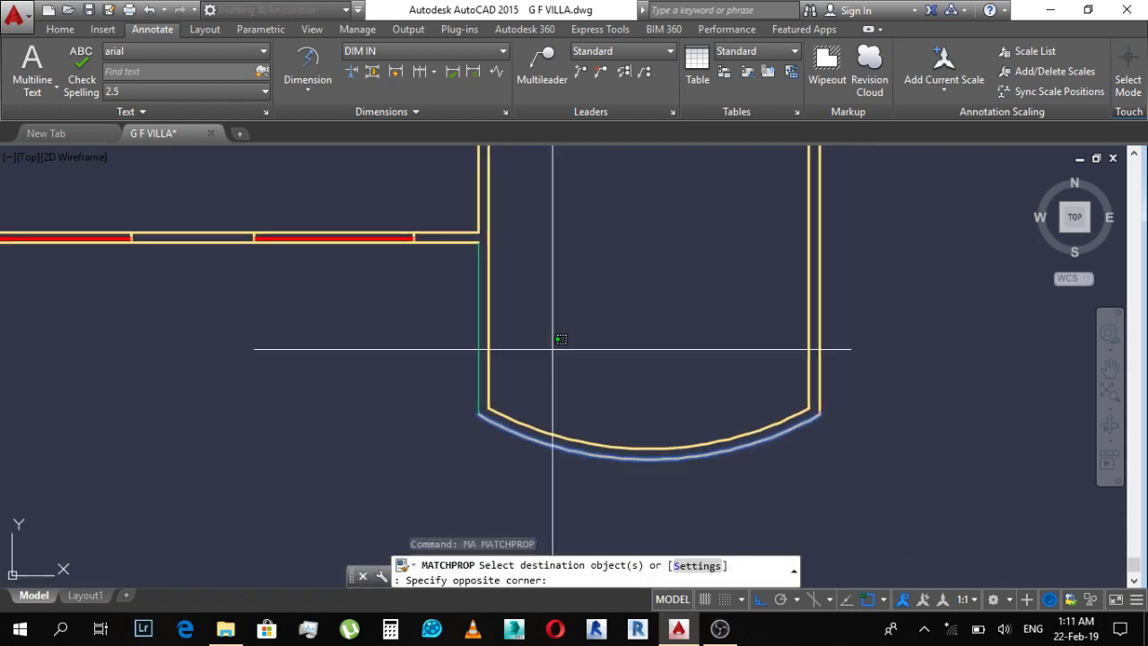
key(Escape)
scroll(449, 371, down, 2)
scroll(622, 373, down, 2)
scroll(435, 337, down, 4)
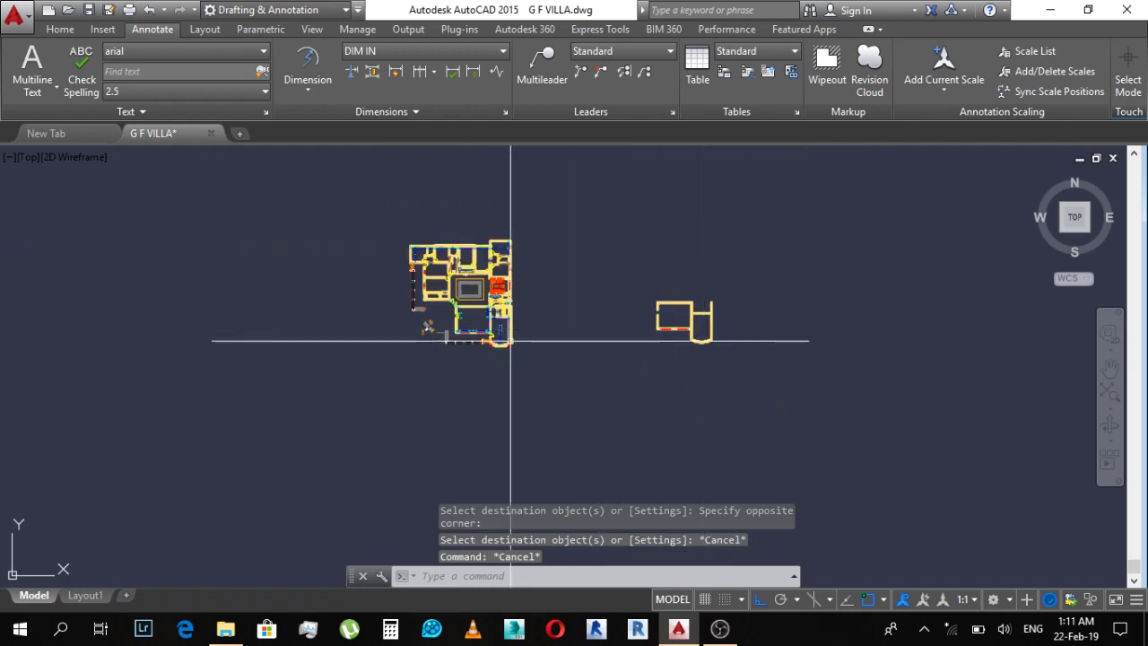
scroll(435, 338, up, 2)
scroll(677, 364, up, 5)
scroll(700, 314, up, 2)
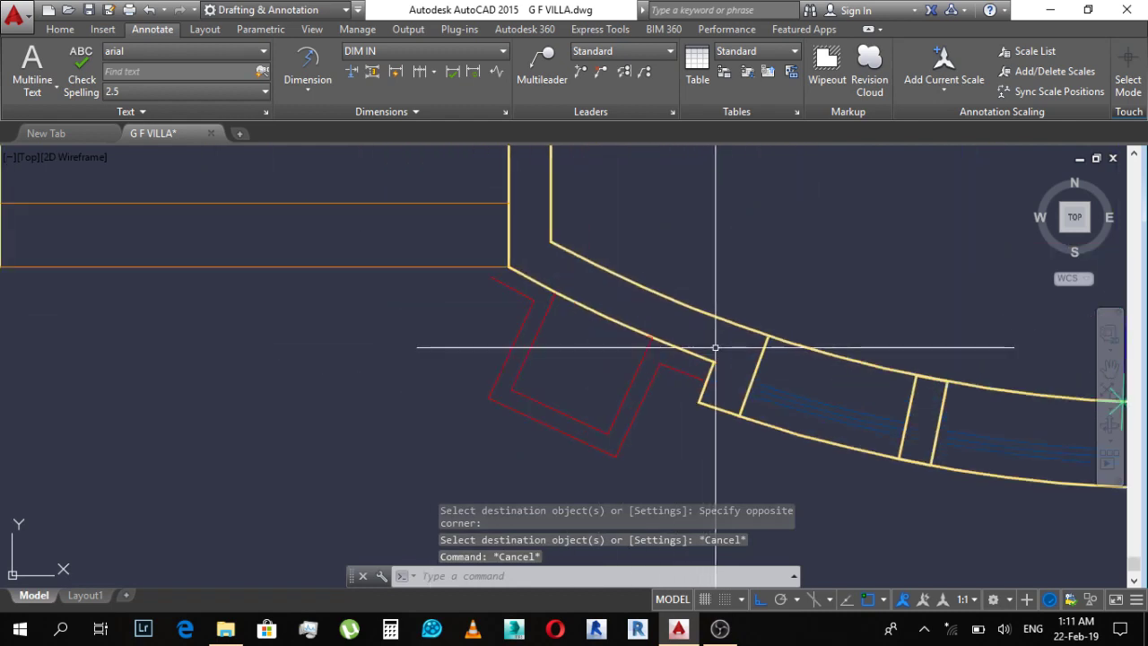
key(Escape)
key(Escape)
scroll(547, 333, up, 2)
scroll(541, 329, down, 2)
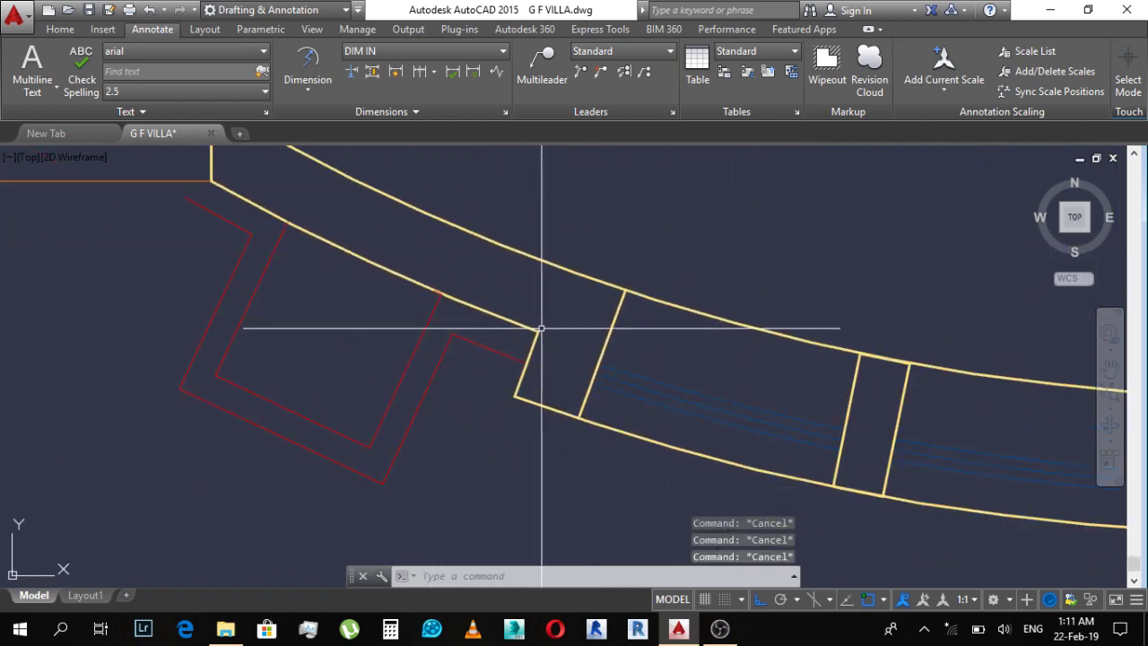
scroll(545, 354, down, 1)
scroll(549, 359, up, 1)
Step: Begin an aligned dimension on the niche jamb, then abandon it
text(da)
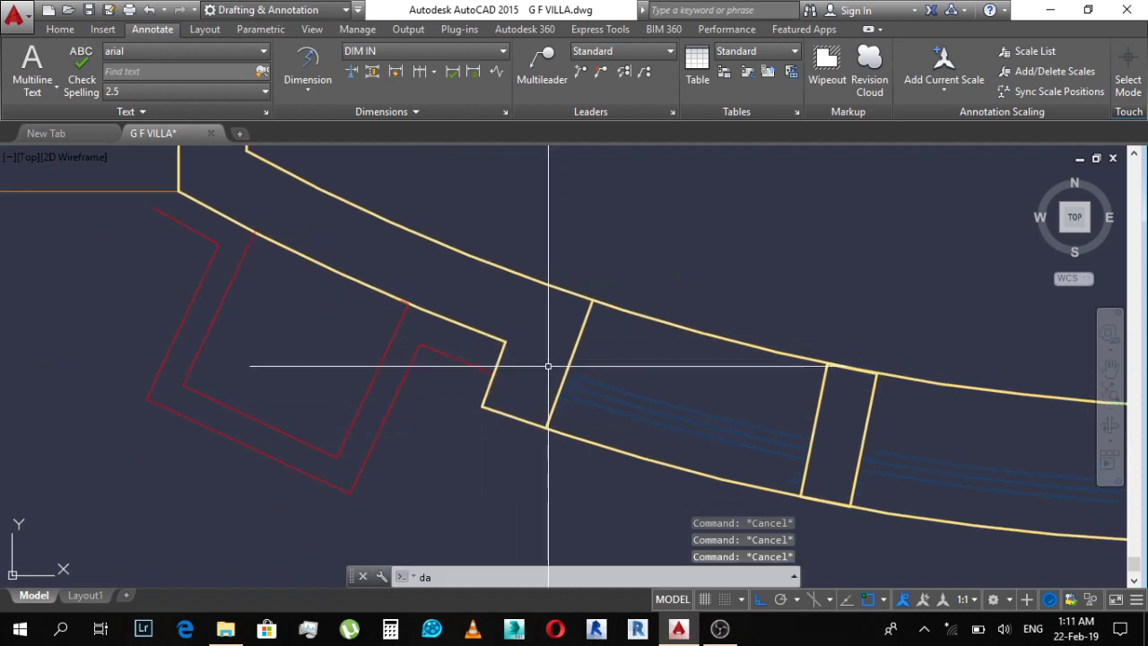
text(l)
key(Return)
click(504, 343)
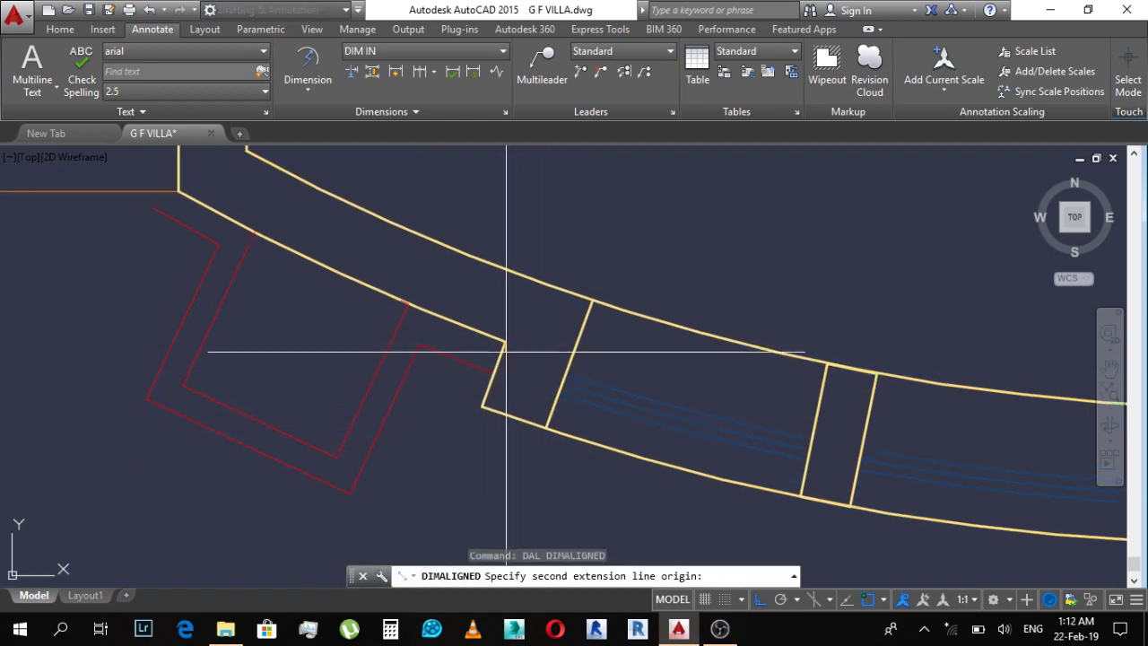
click(483, 407)
key(Escape)
scroll(455, 395, down, 3)
scroll(571, 397, down, 3)
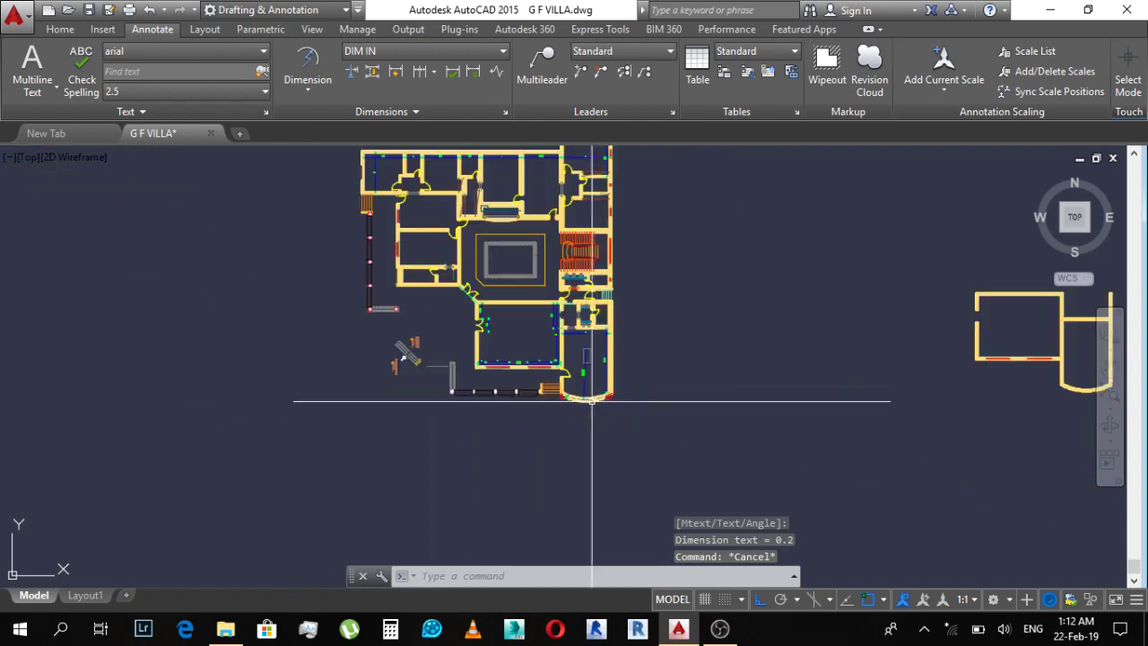
Step: Offset the bay arc wall 0.2 to the outside
text(o)
key(Return)
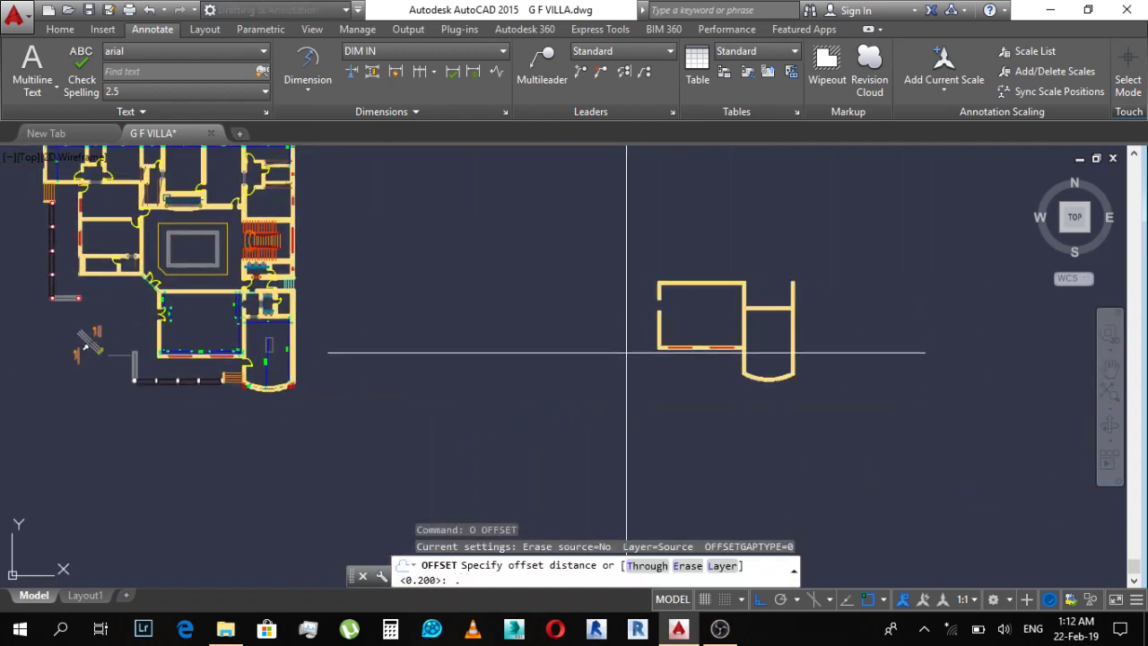
text(2)
key(Return)
scroll(758, 379, up, 4)
scroll(758, 380, up, 4)
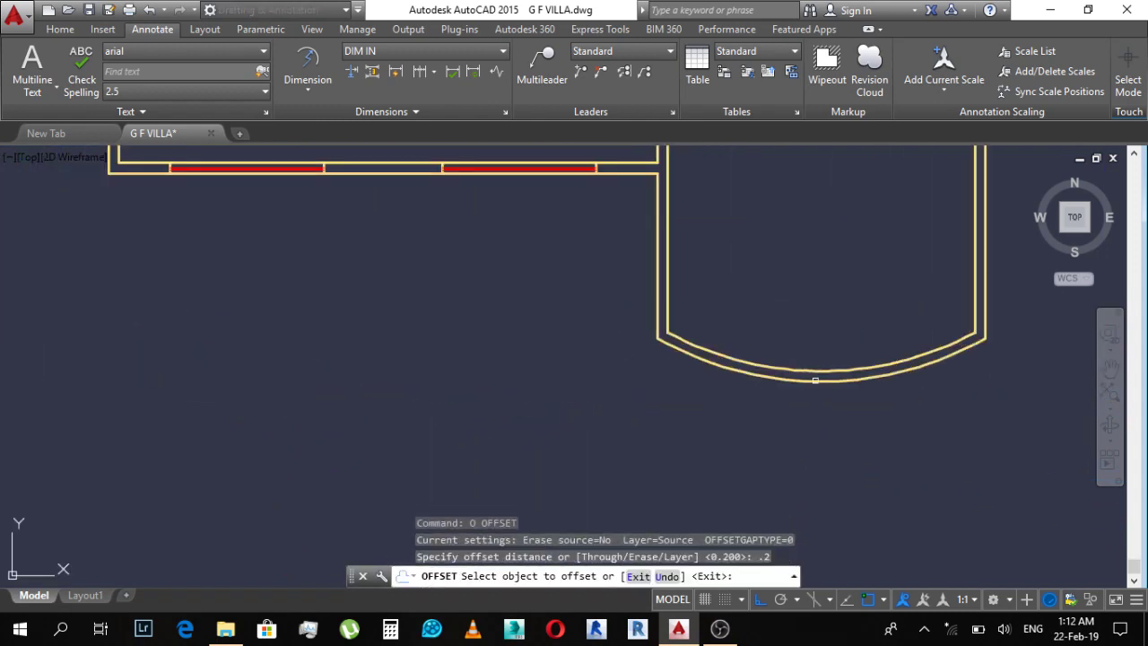
click(816, 381)
click(807, 414)
key(Escape)
Step: Erase the stray 0.2 aligned dimension at the window niche
scroll(794, 418, down, 5)
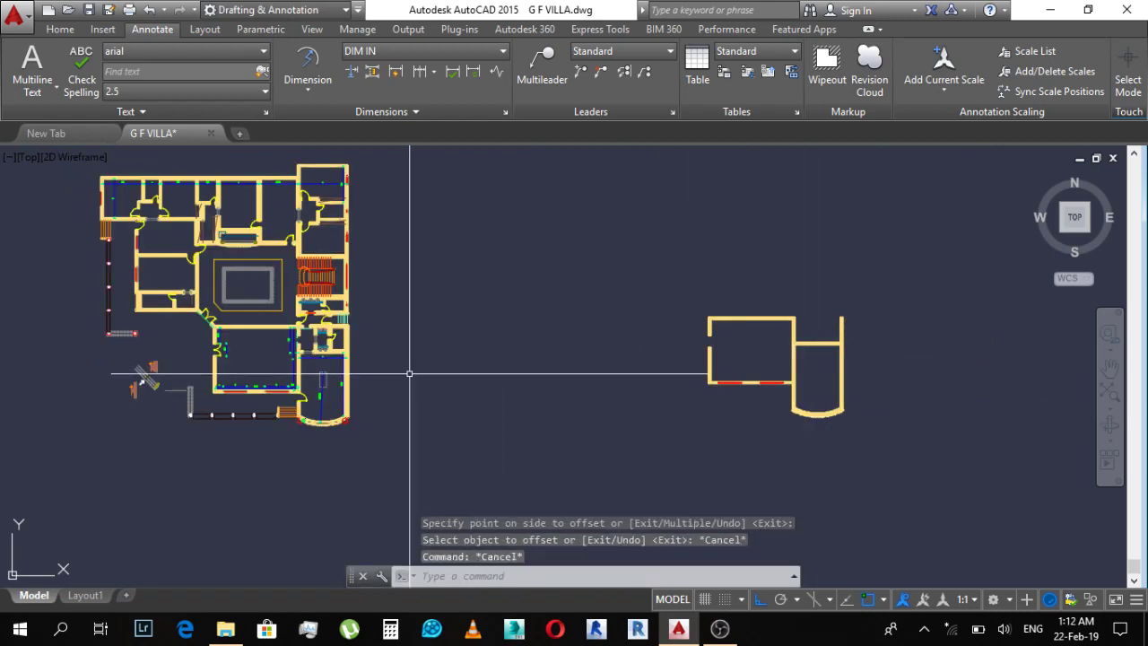
scroll(409, 373, up, 3)
scroll(399, 395, up, 2)
scroll(394, 409, up, 2)
scroll(389, 417, up, 2)
key(Escape)
key(Escape)
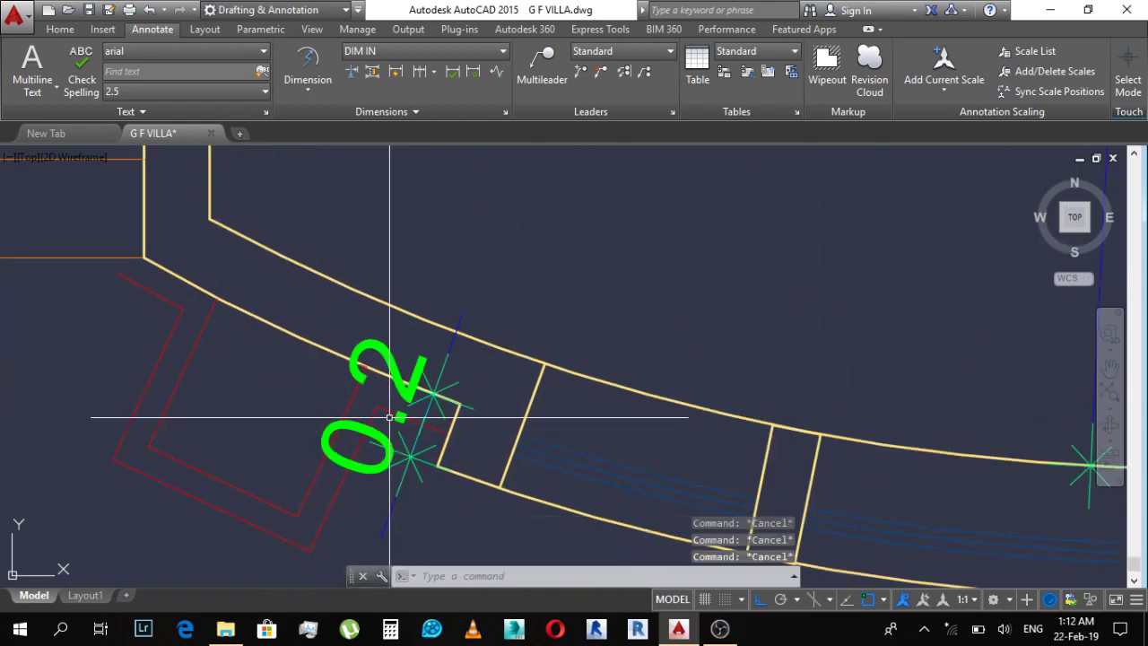
click(419, 362)
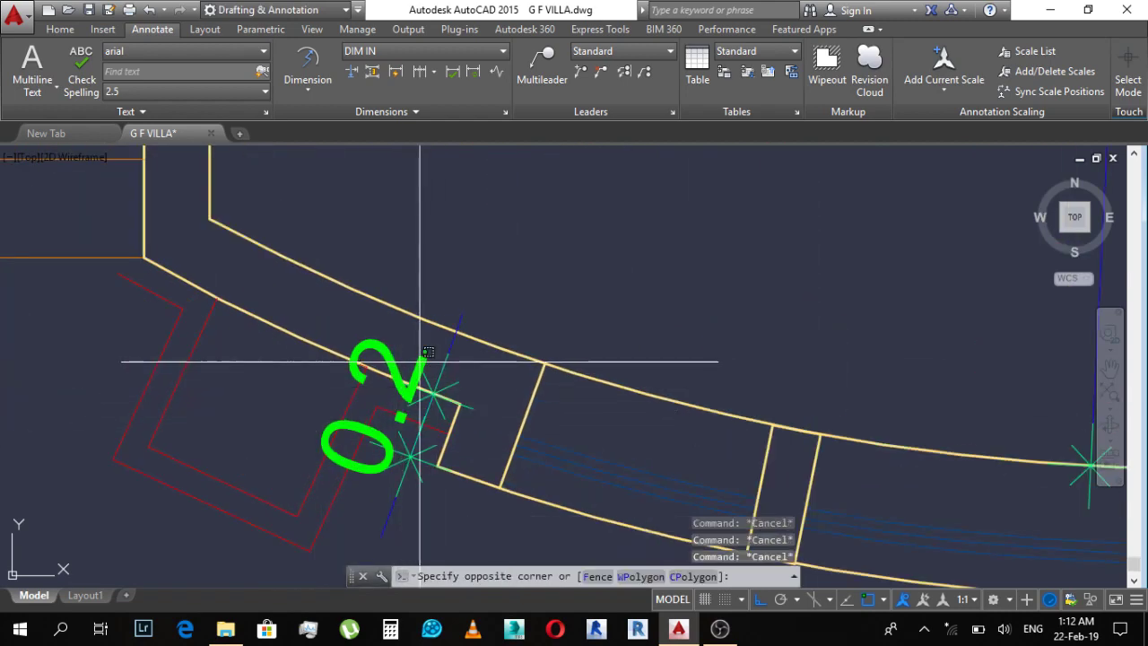
click(390, 346)
text(e)
key(Return)
key(Escape)
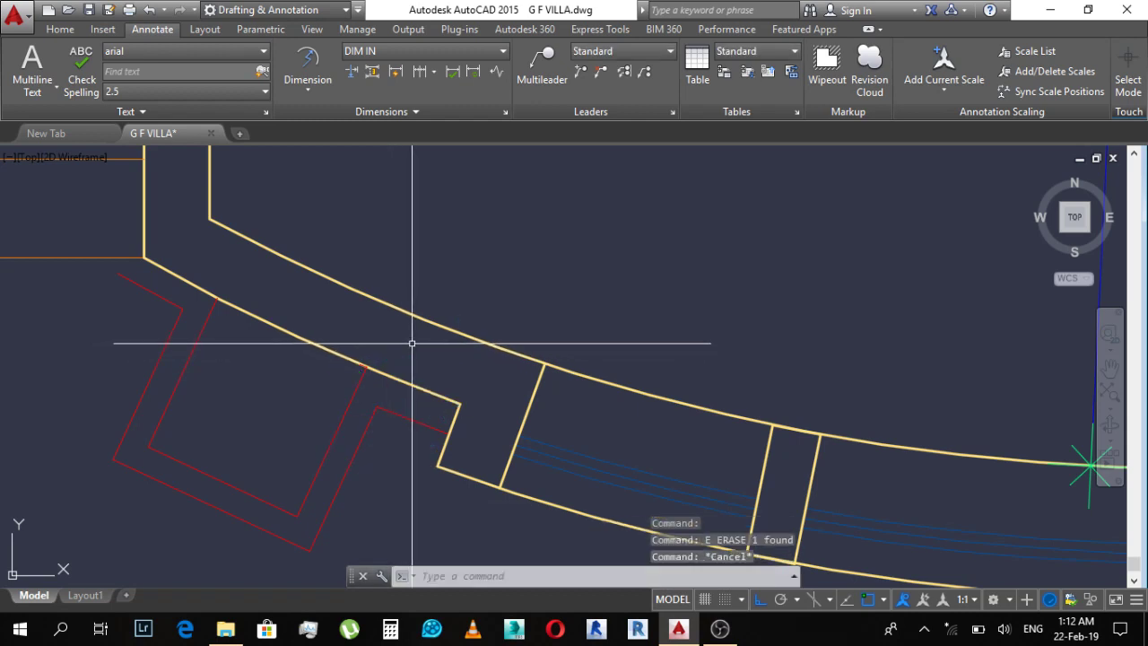
Step: Zoom in and out to review the completed curved bay walls
scroll(422, 350, down, 4)
key(Escape)
scroll(441, 359, up, 2)
scroll(463, 366, down, 3)
key(Escape)
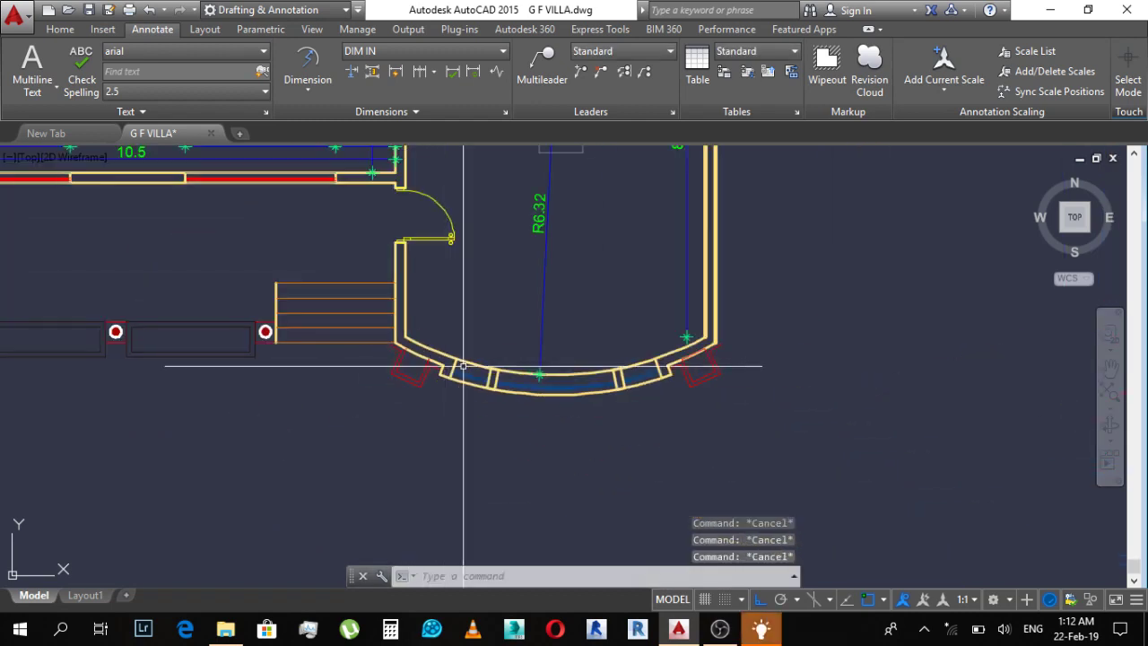
scroll(463, 366, up, 2)
scroll(448, 356, up, 2)
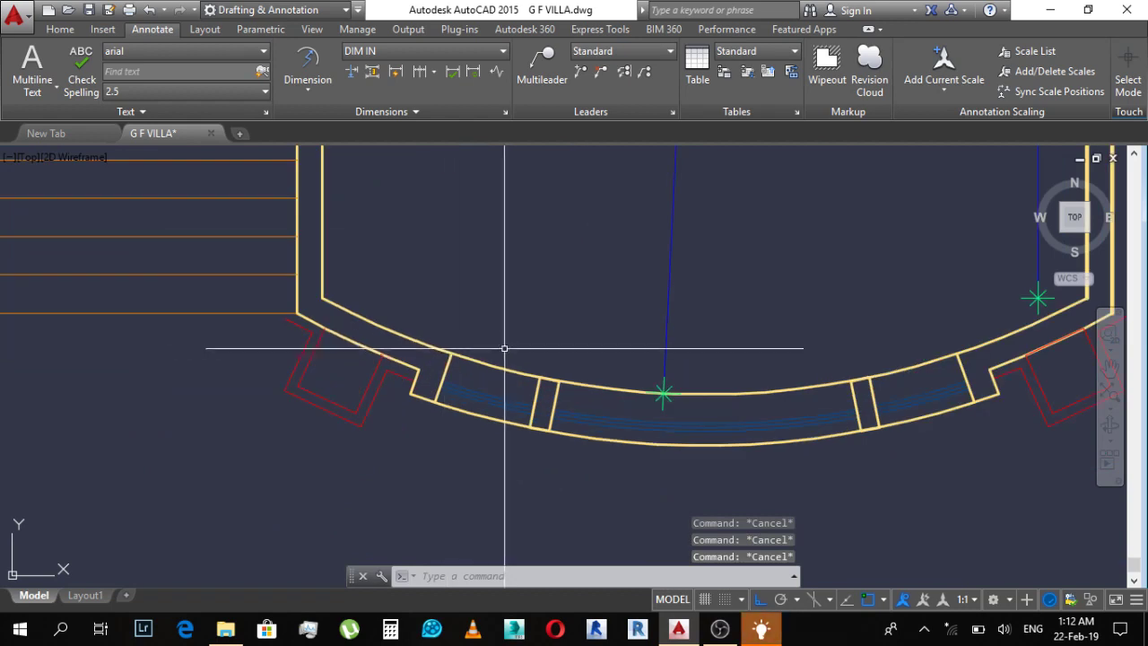
scroll(463, 346, down, 2)
scroll(463, 346, up, 2)
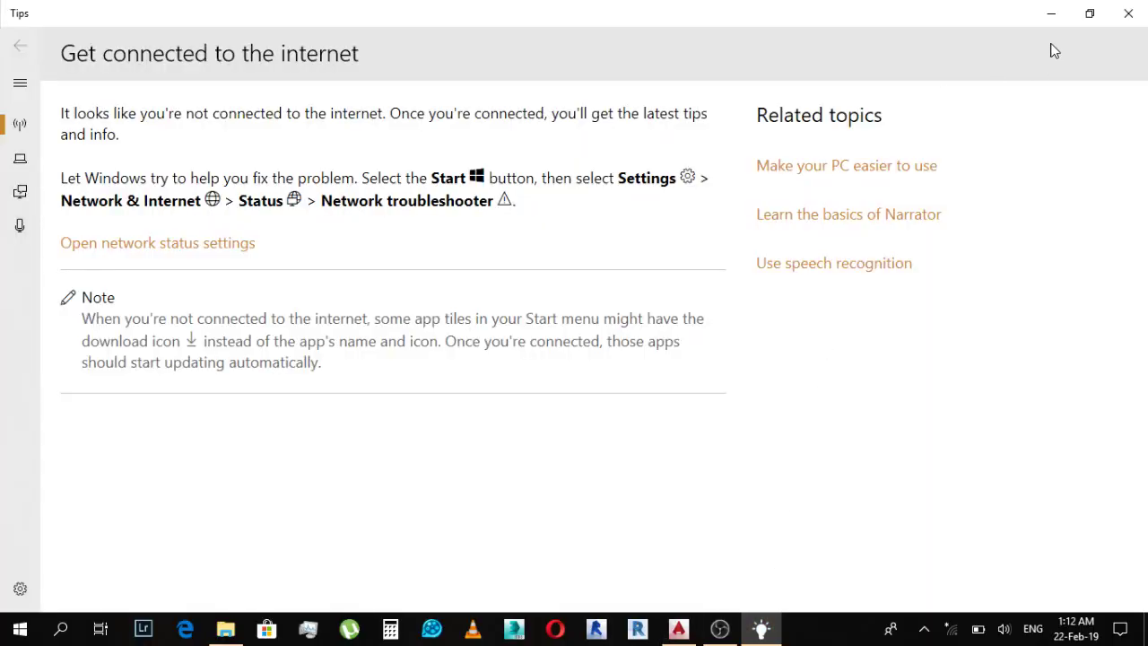
Step: Close the Windows Tips window to return to the G F VILLA drawing
click(1119, 16)
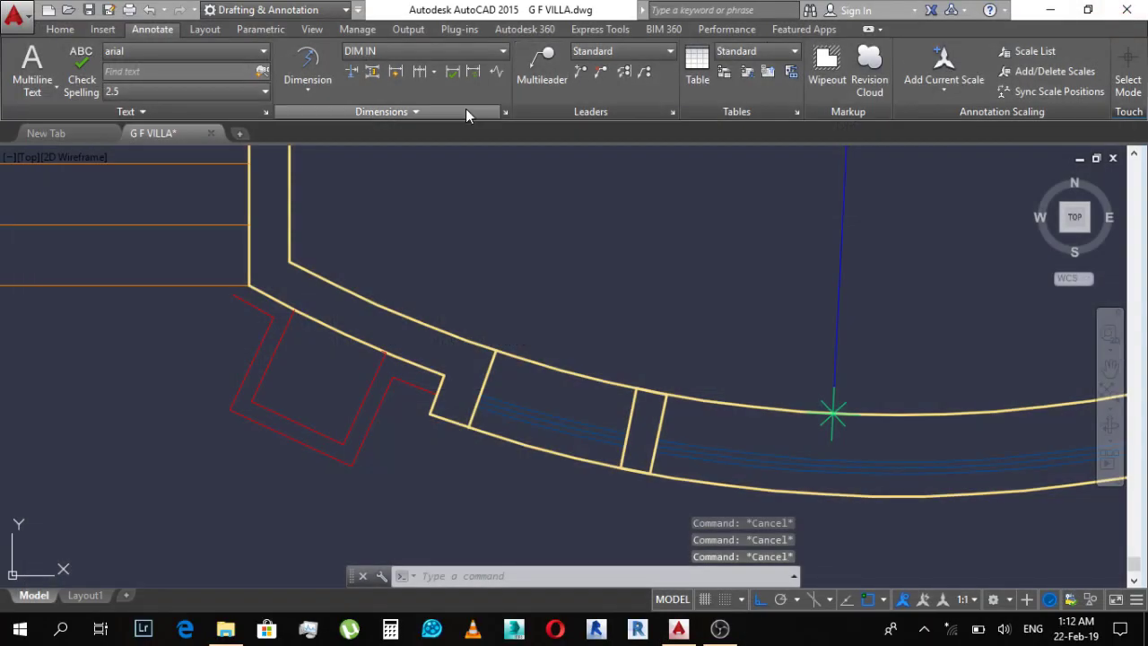
Step: Try an arc length dimension on the wall arc beside the niche, then cancel it
click(320, 94)
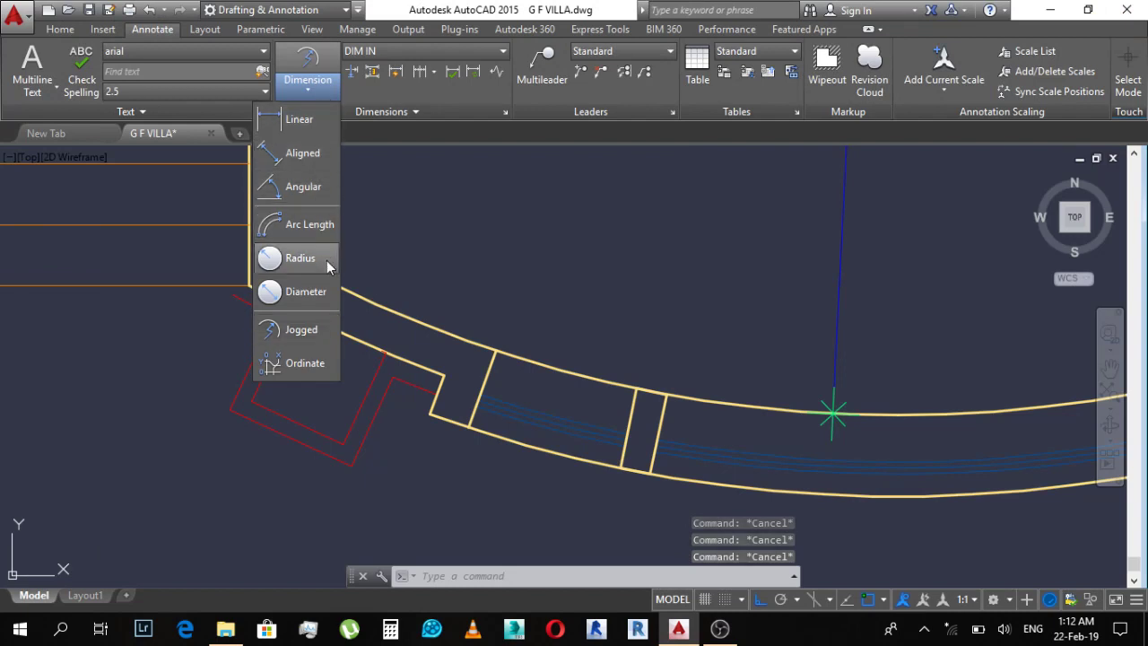
click(300, 224)
key(Escape)
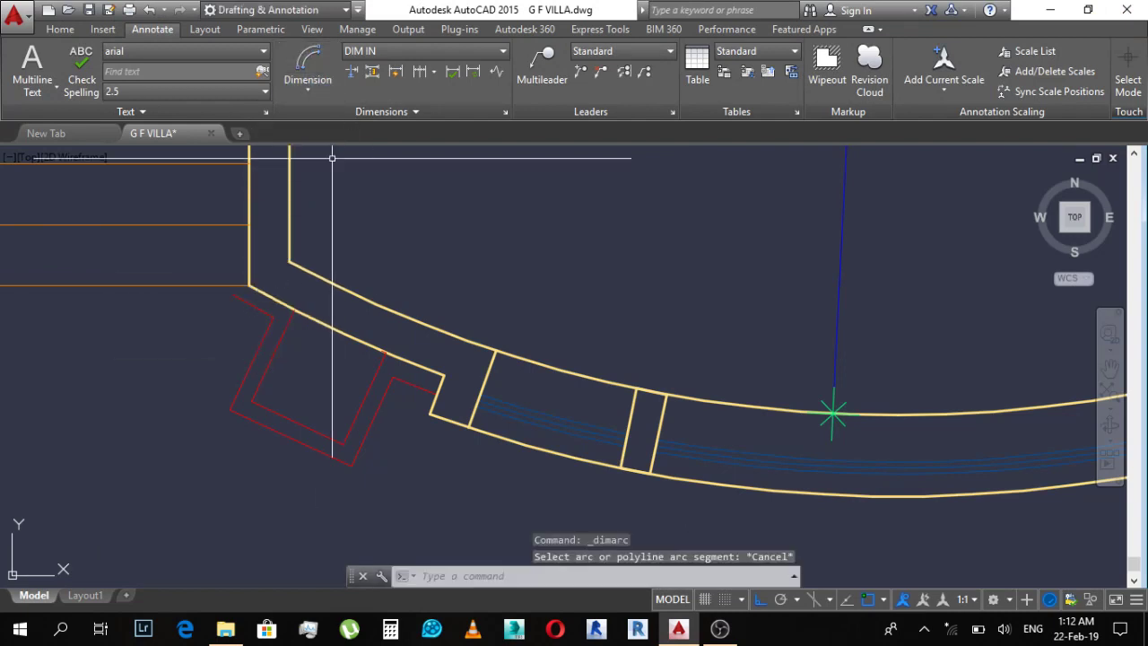
click(302, 92)
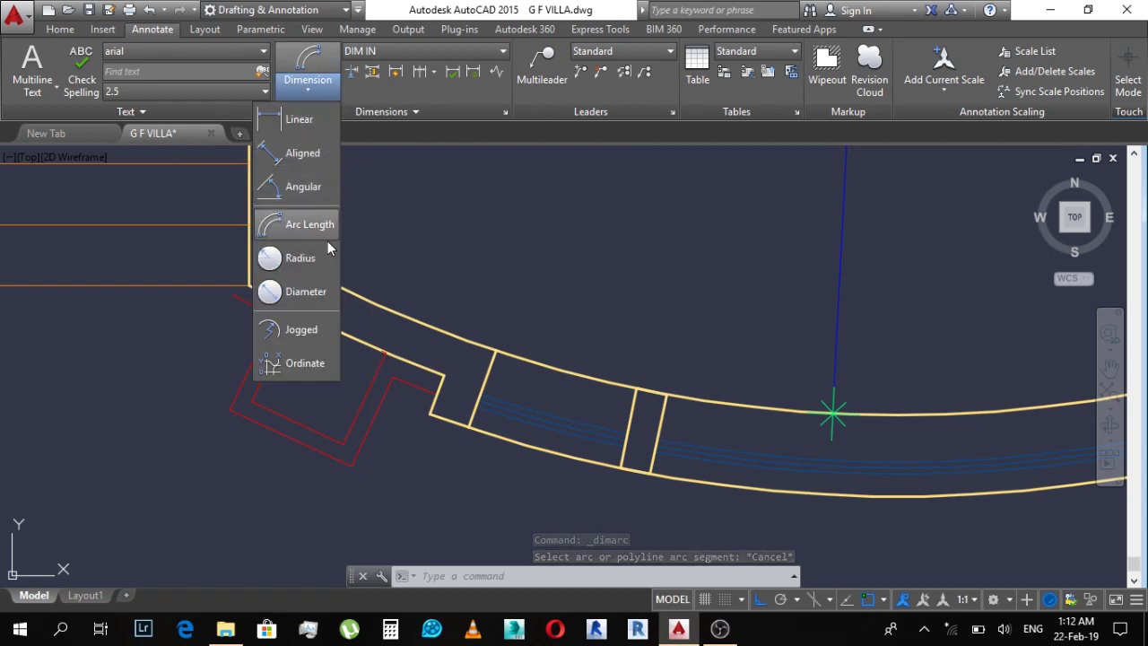
click(305, 224)
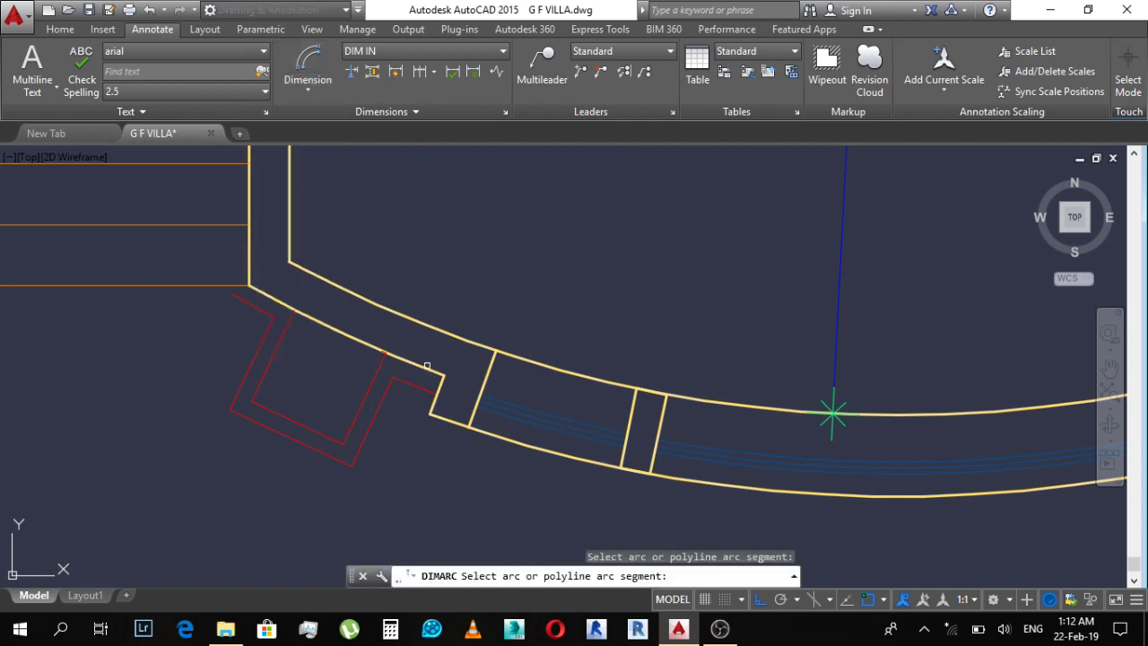
click(425, 367)
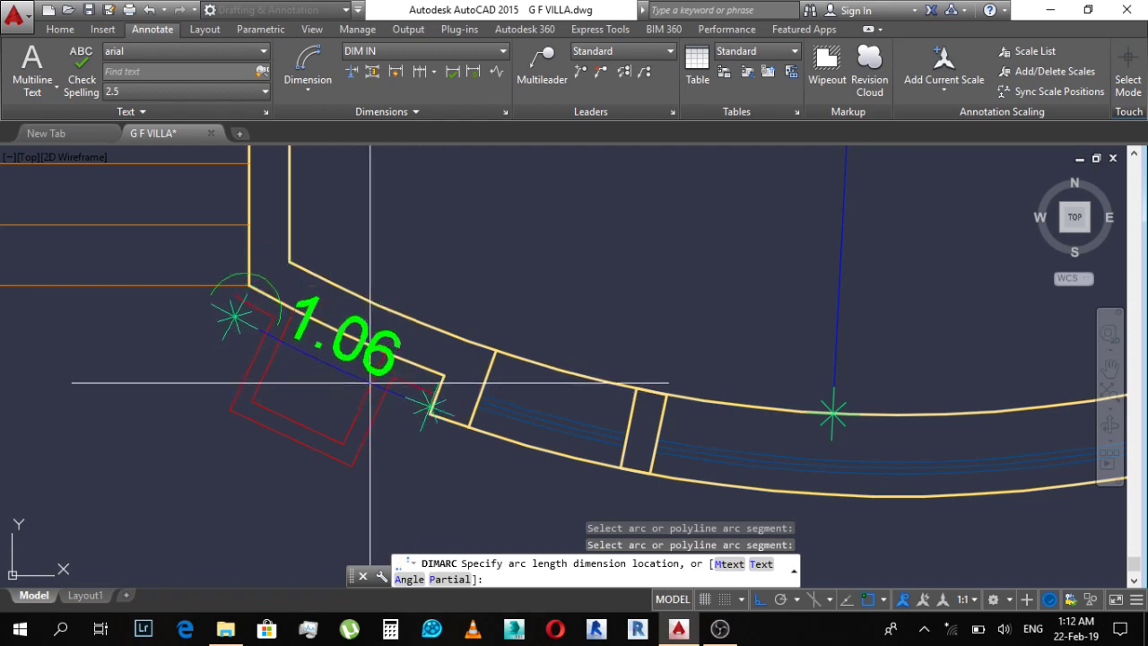
key(Escape)
Step: Retry the arc length dimension at the other niche, cancel, and pan onto the bay wall
scroll(341, 296, down, 5)
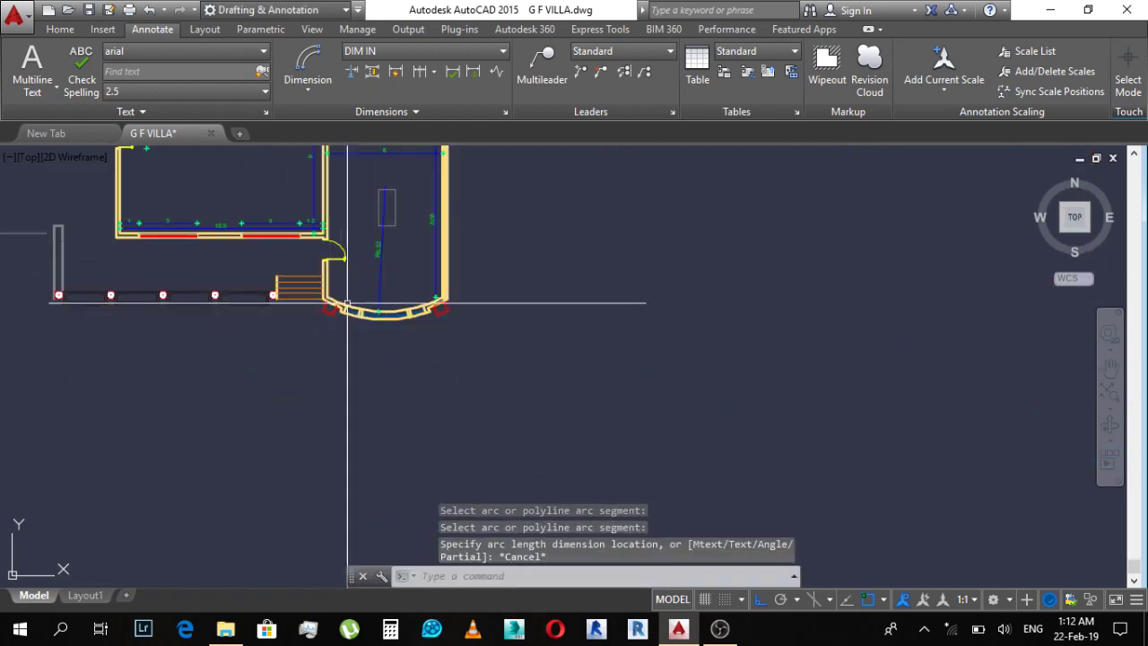
scroll(433, 296, up, 5)
key(Return)
scroll(434, 296, up, 1)
click(413, 310)
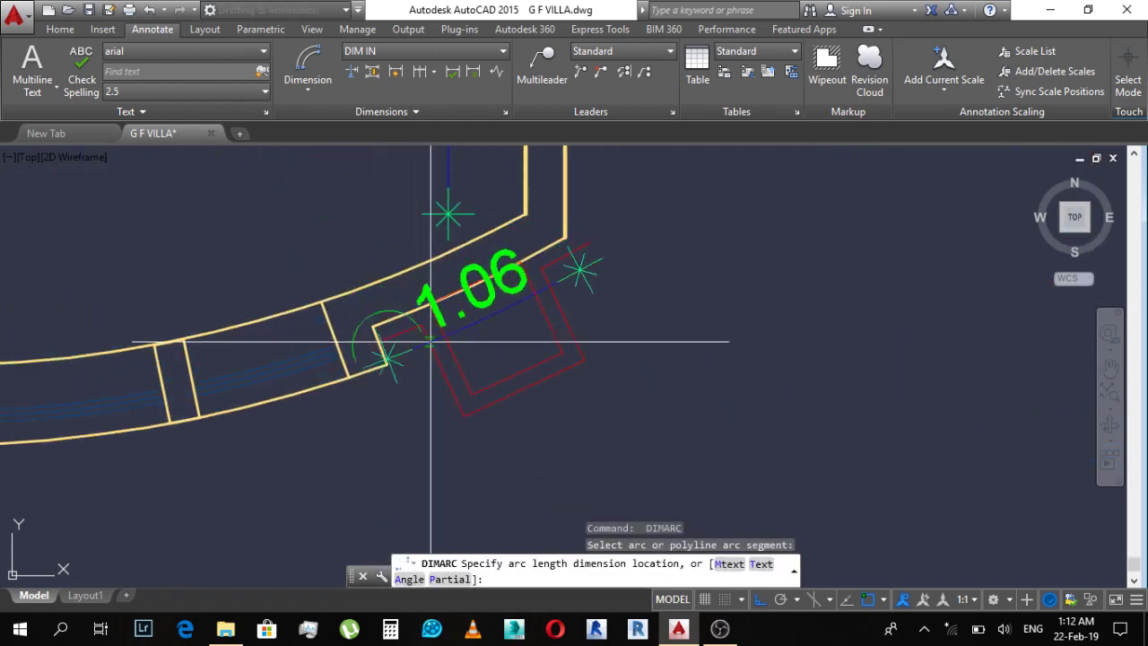
key(Escape)
scroll(748, 321, down, 3)
scroll(461, 289, up, 2)
scroll(674, 302, down, 3)
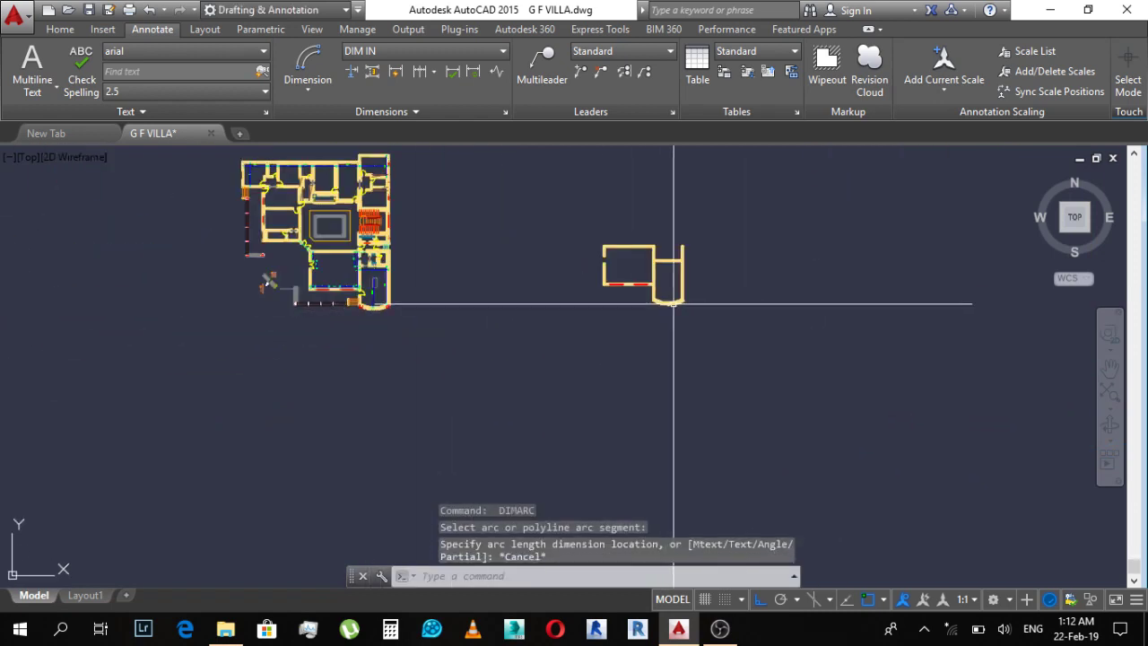
scroll(571, 267, up, 5)
key(Escape)
scroll(538, 274, up, 3)
key(Escape)
middle_drag(502, 277, 441, 296)
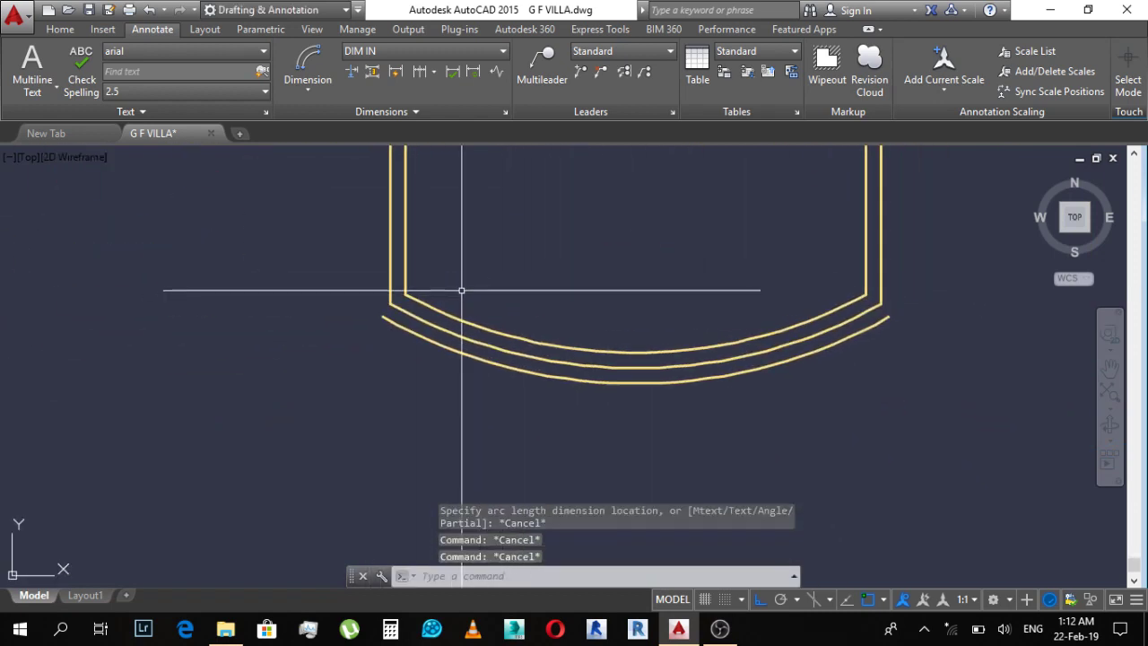
Step: Start a line using the Perpendicular object snap
scroll(461, 290, up, 5)
scroll(404, 342, down, 3)
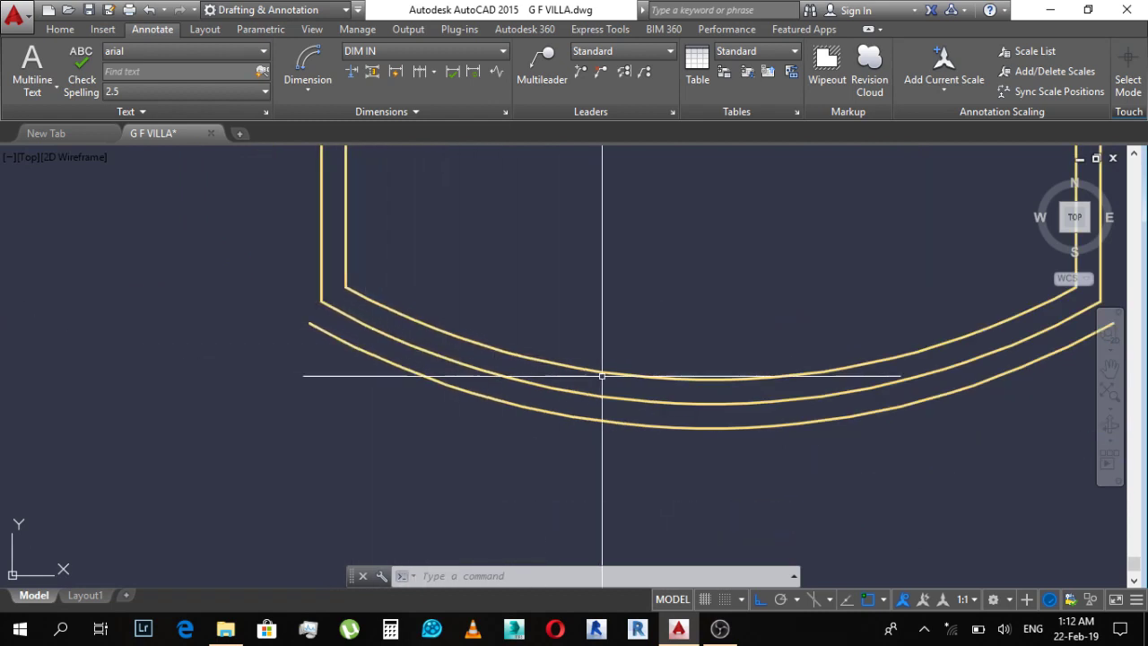
text(l)
key(Return)
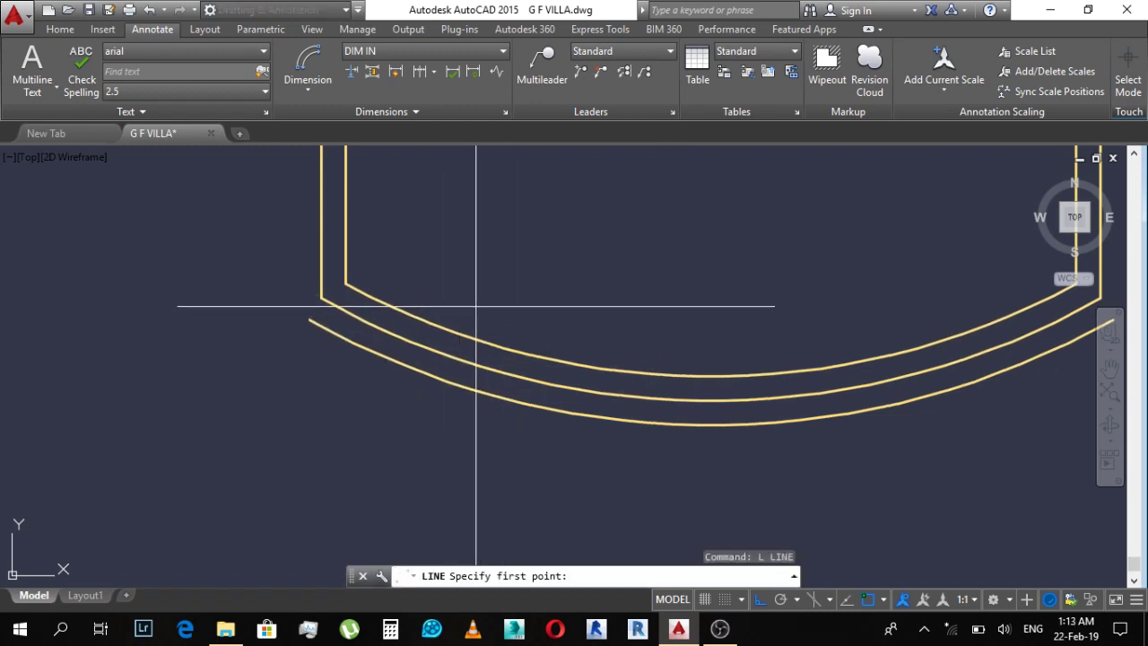
key(Escape)
text(l)
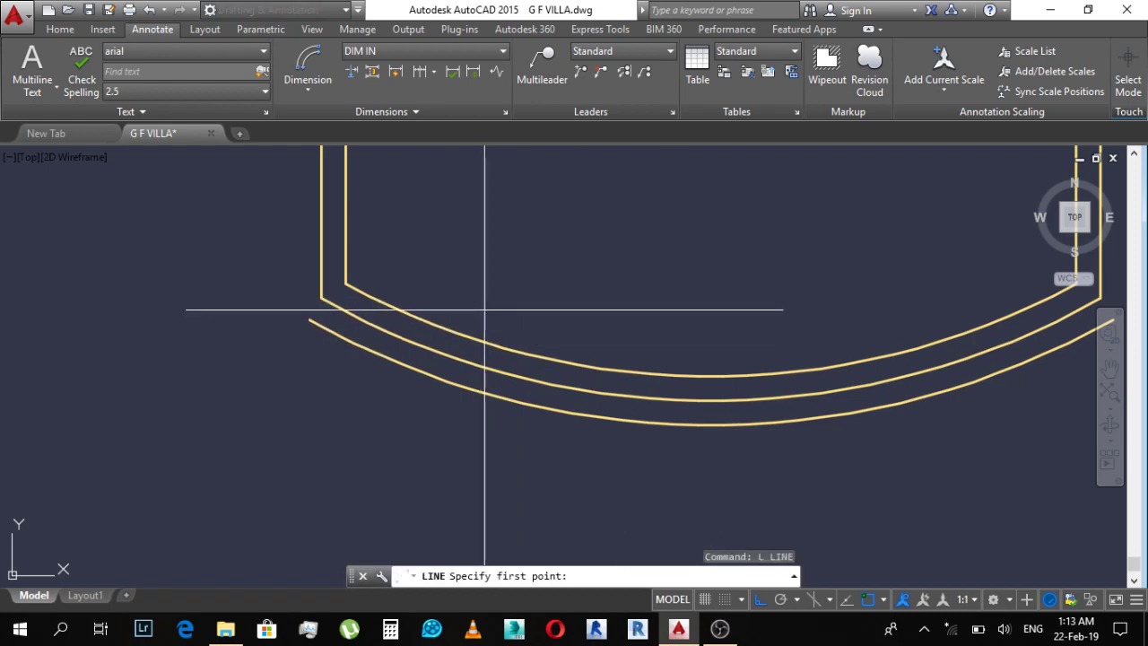
shift+right_click(491, 277)
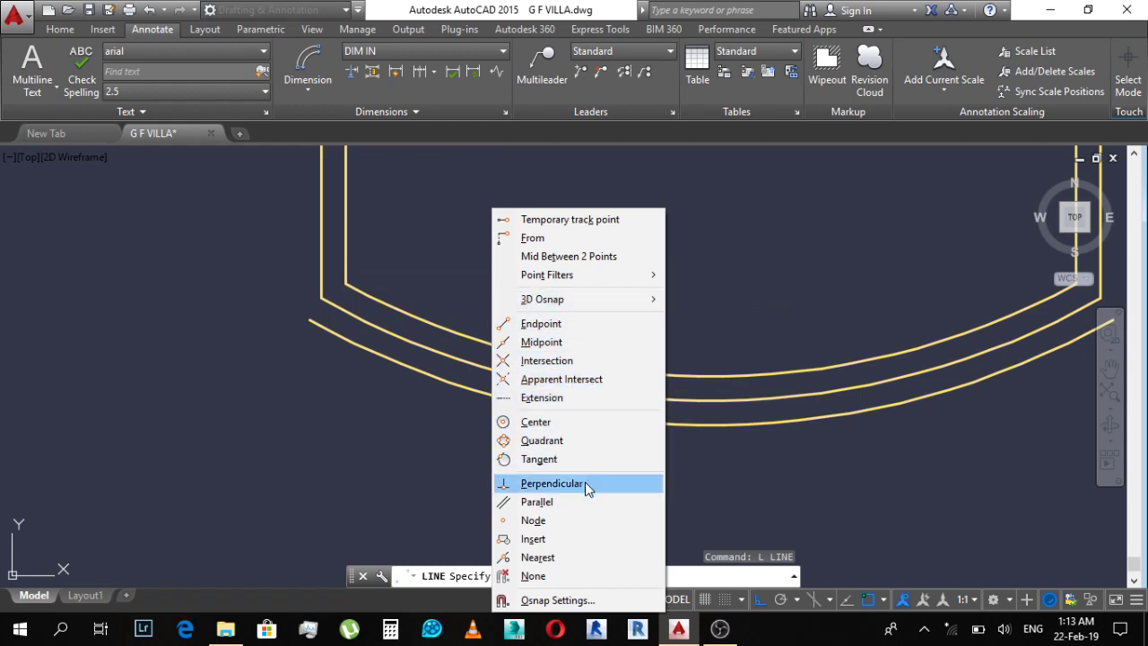
click(529, 485)
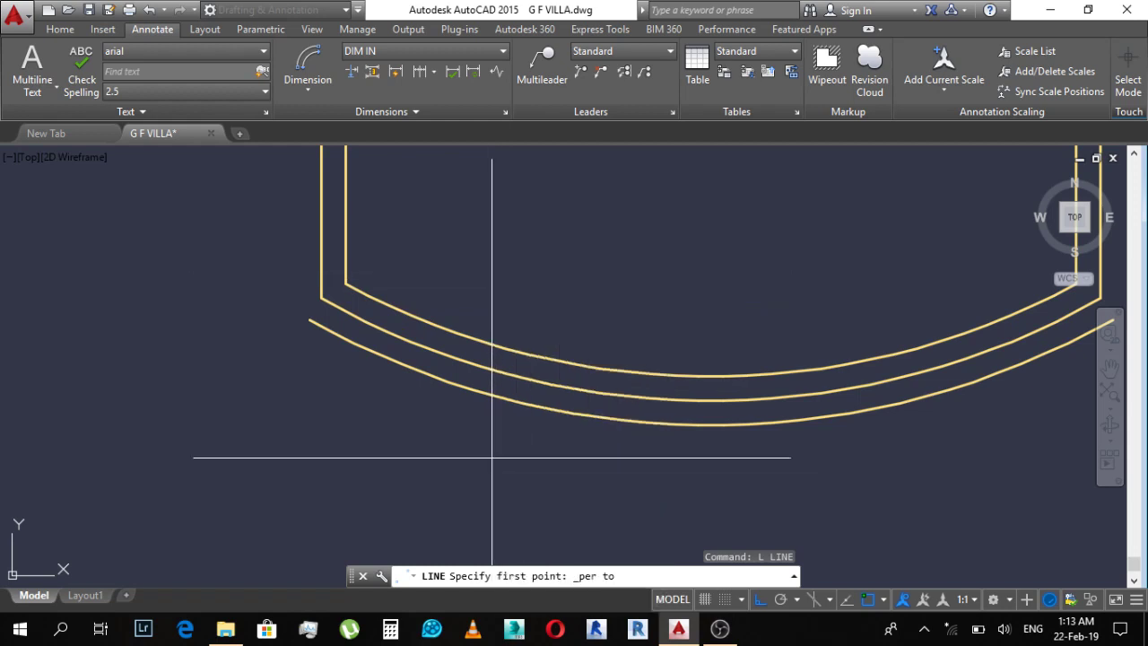
Step: Draw the line perpendicular from the outer arc down to a point below the wall
scroll(368, 314, up, 2)
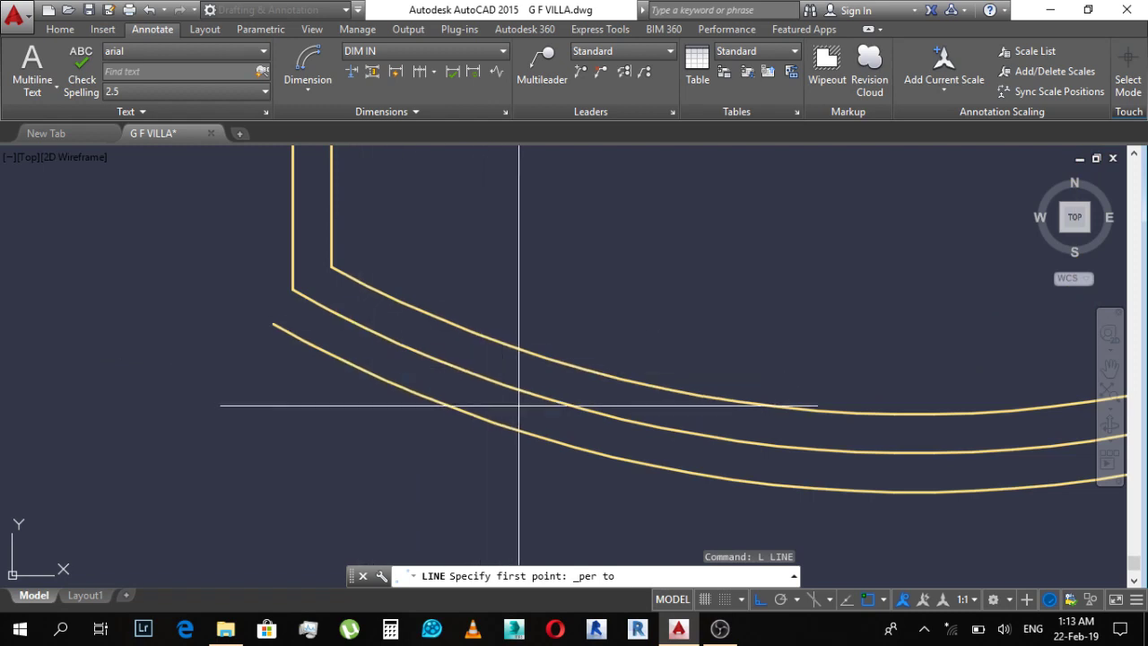
click(503, 384)
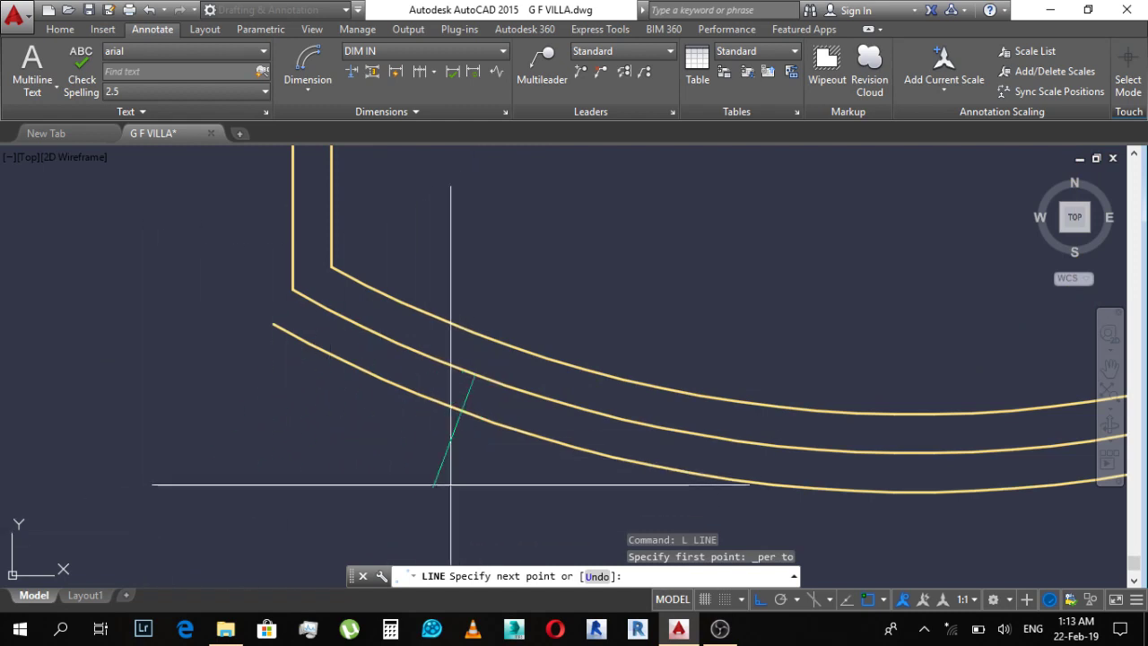
middle_drag(452, 475, 512, 300)
scroll(513, 300, down, 3)
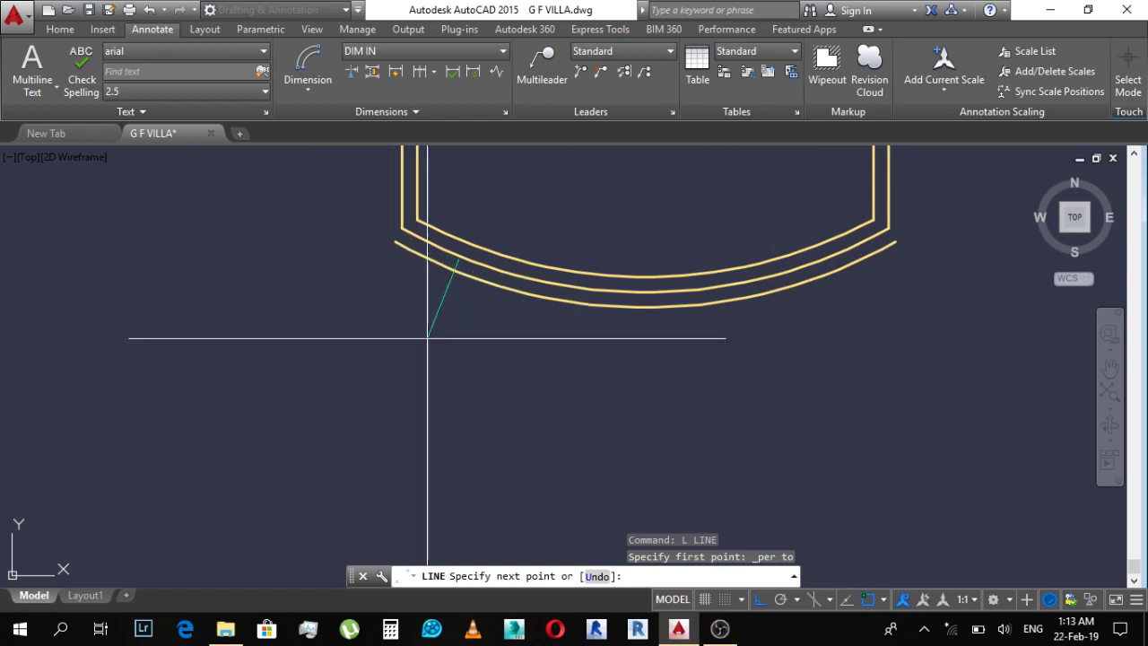
click(414, 358)
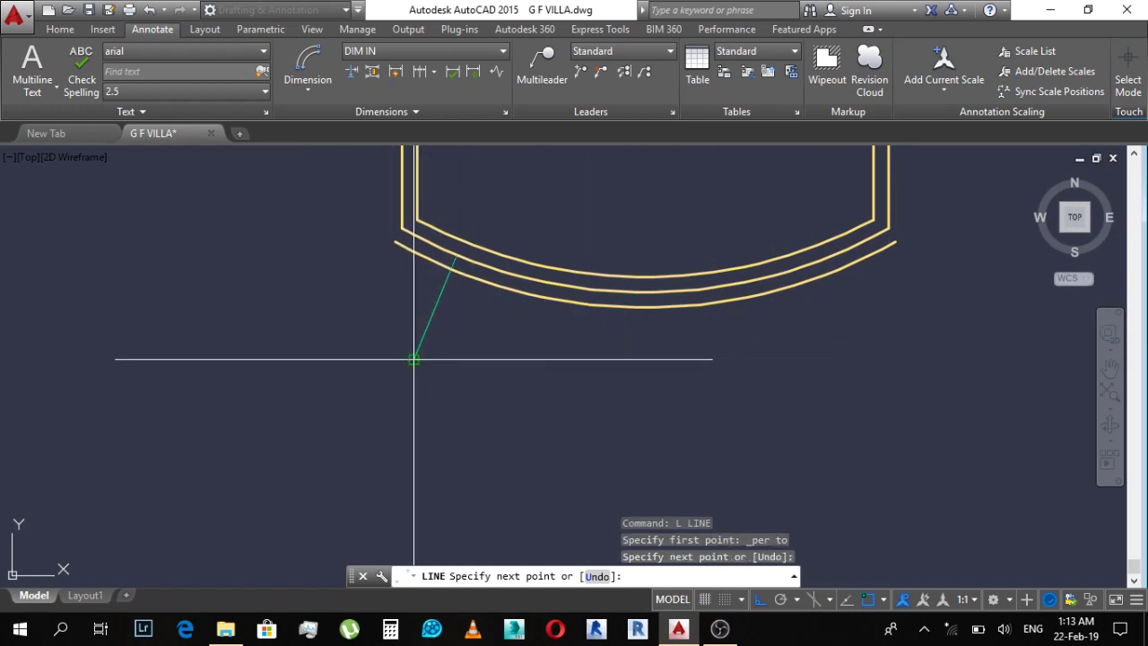
key(Escape)
scroll(417, 314, up, 2)
Step: Delete the stray green line and draw a vertical jamb line at the wall's left corner
click(464, 294)
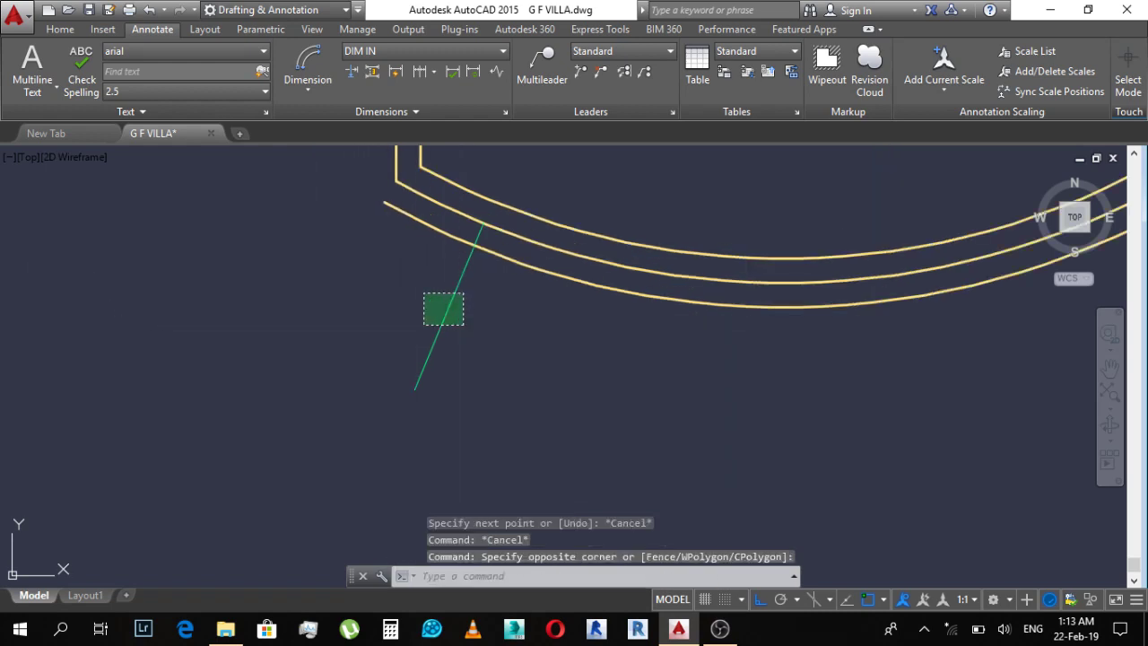
click(425, 325)
key(Delete)
middle_drag(443, 303, 398, 397)
text(l)
key(Return)
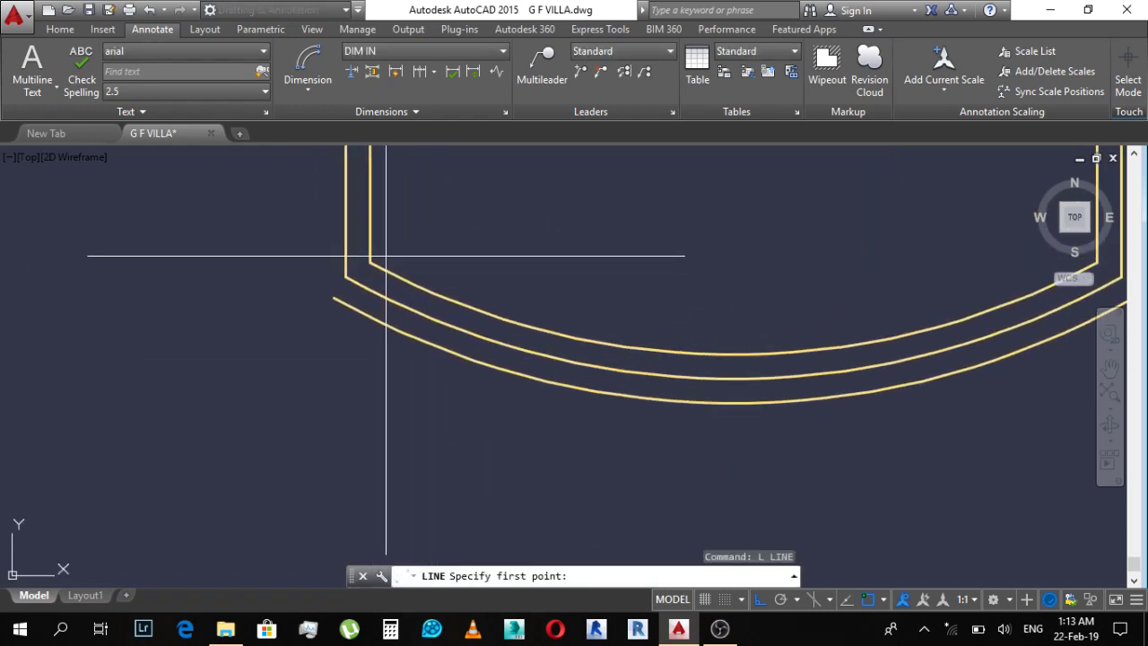
click(345, 295)
click(345, 401)
key(Escape)
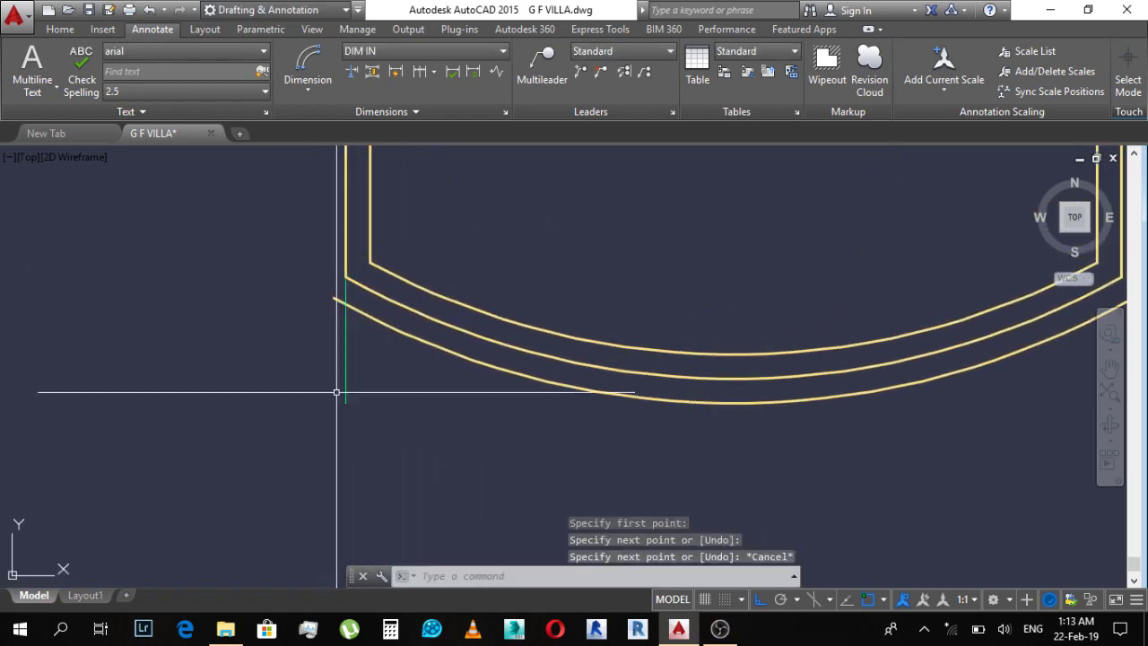
Step: Offset the jamb line 1.06 to the right
middle_drag(377, 351, 371, 345)
text(o)
key(Return)
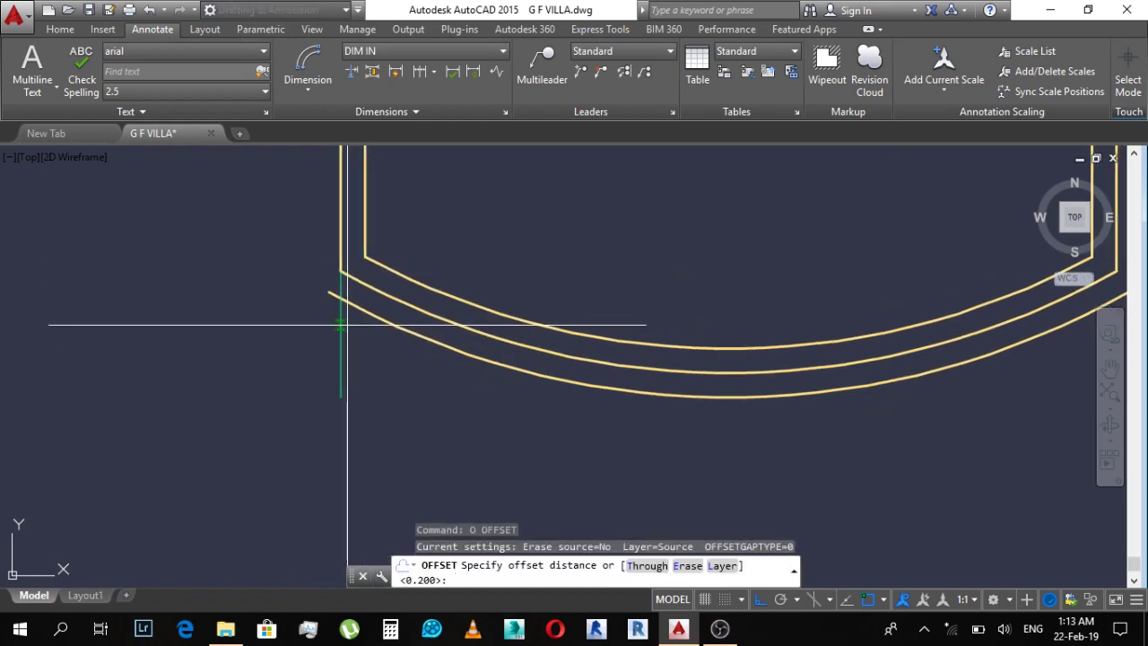
key(Return)
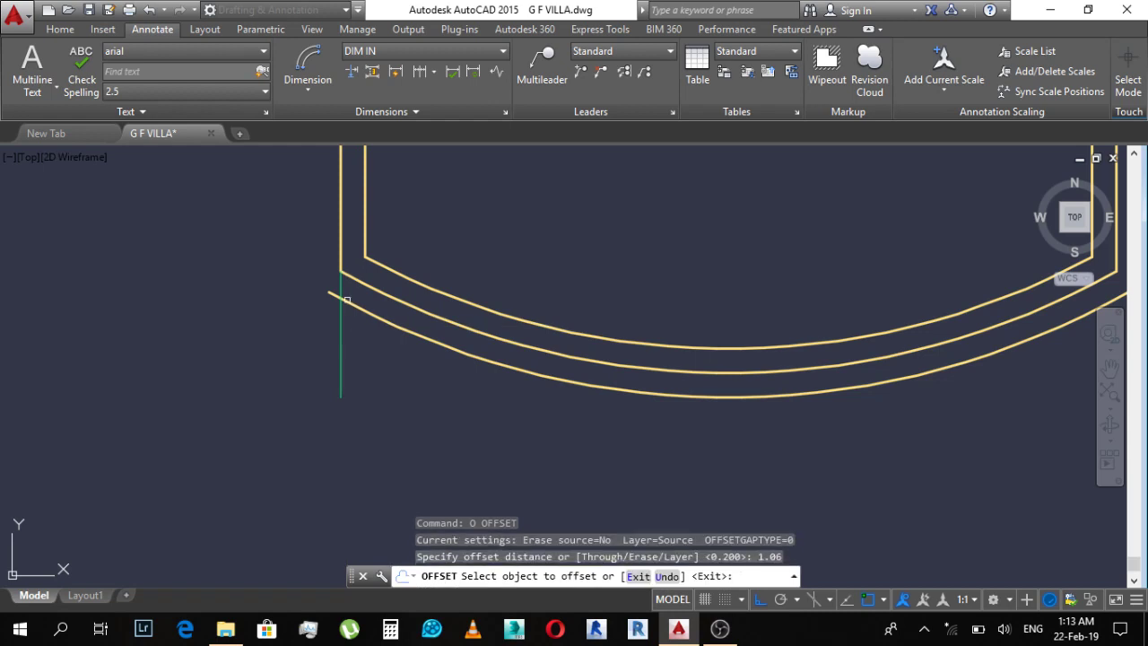
click(340, 324)
click(431, 407)
key(Escape)
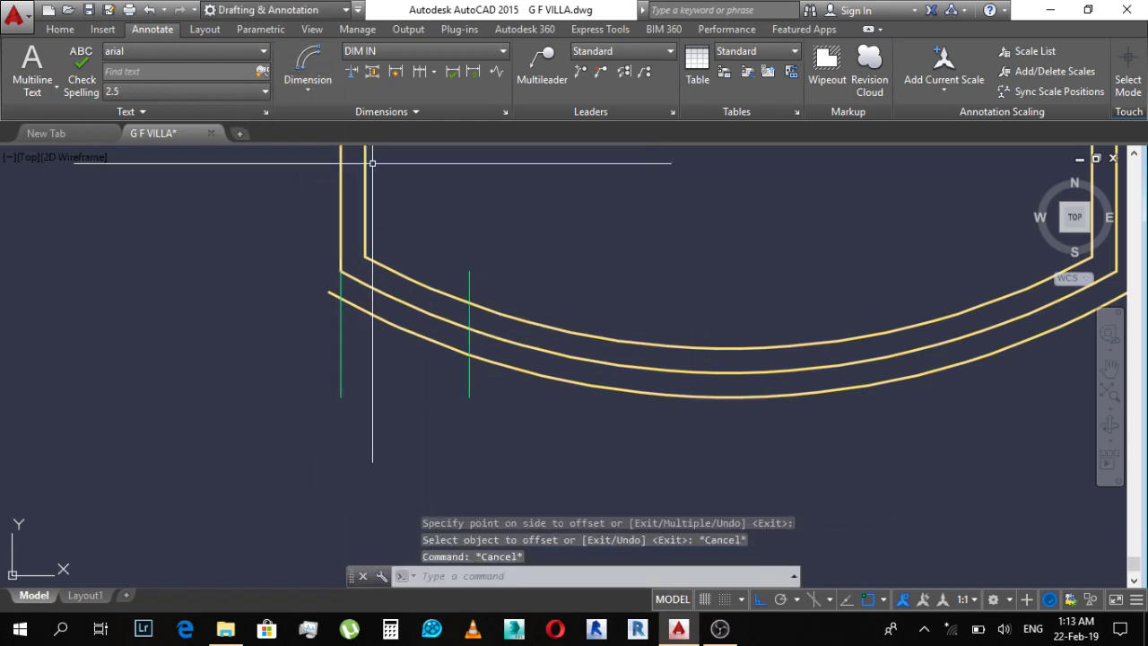
key(Escape)
key(Escape)
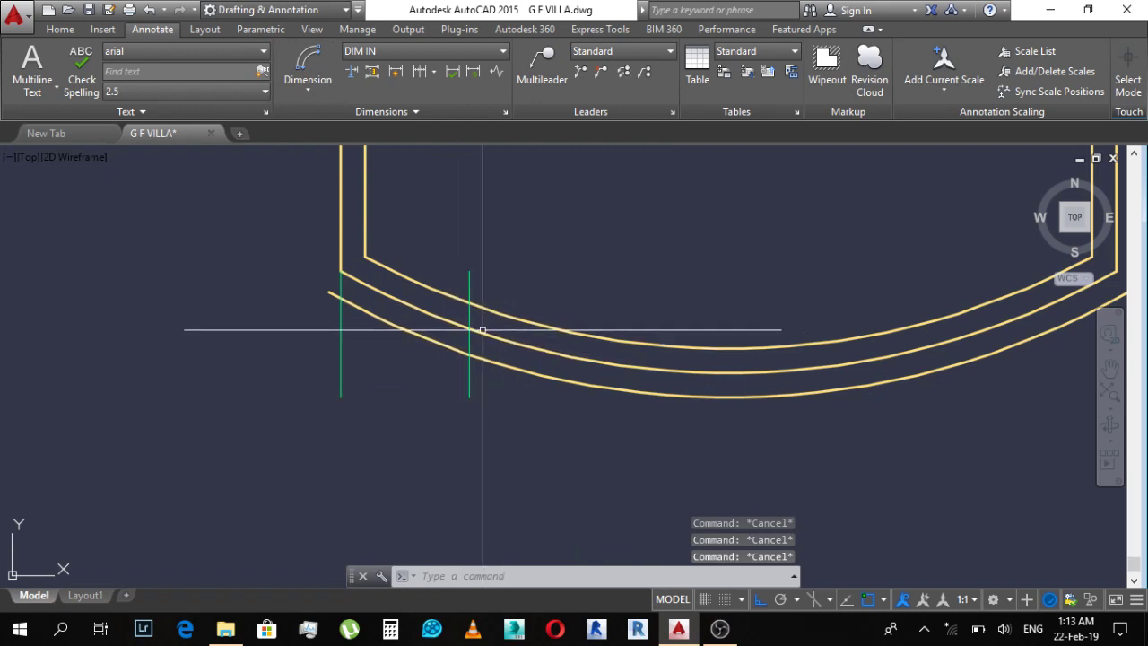
Step: Trim the middle arc beyond the second jamb and attempt an arc-length dimension on it
scroll(472, 323, up, 2)
text(r)
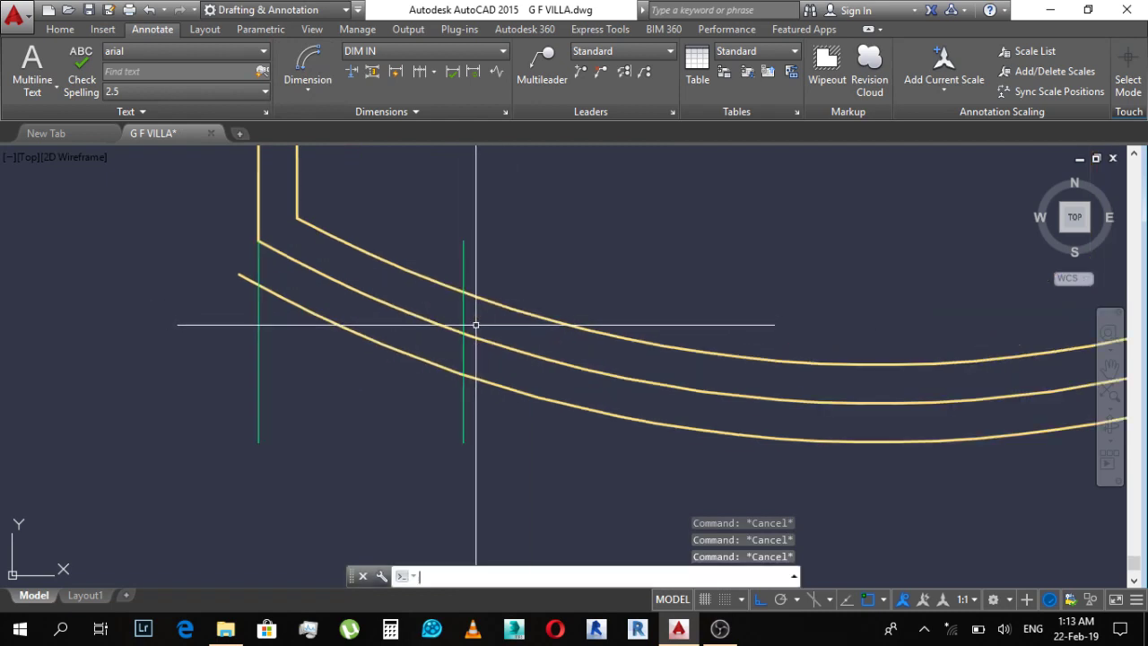
text(r)
key(Return)
click(472, 337)
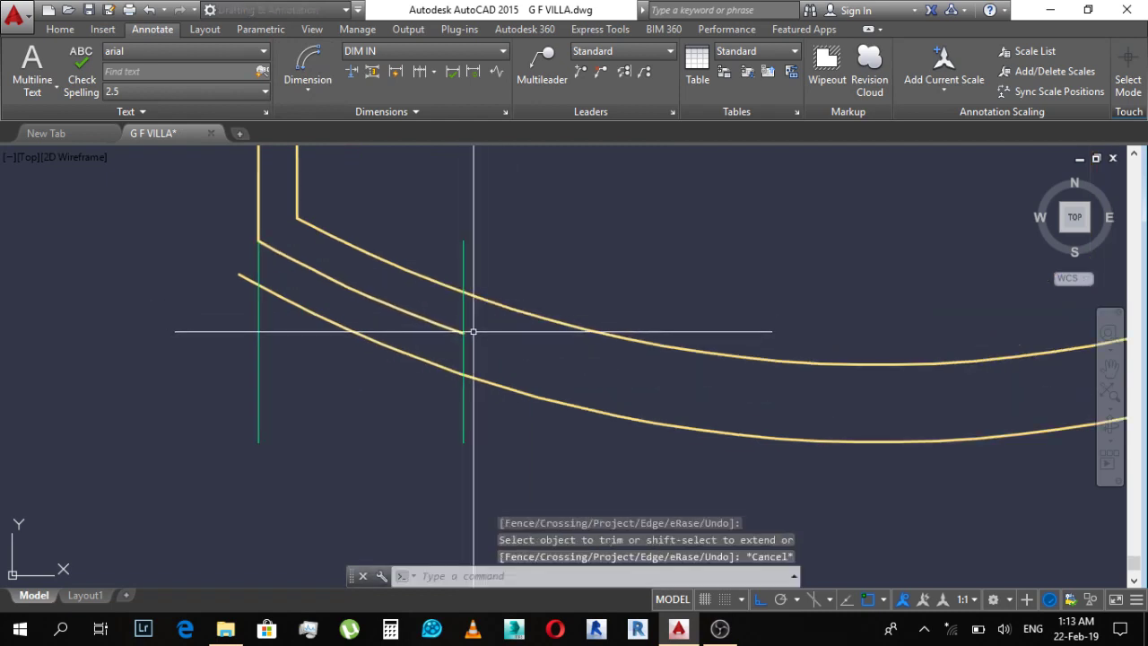
key(Escape)
click(329, 93)
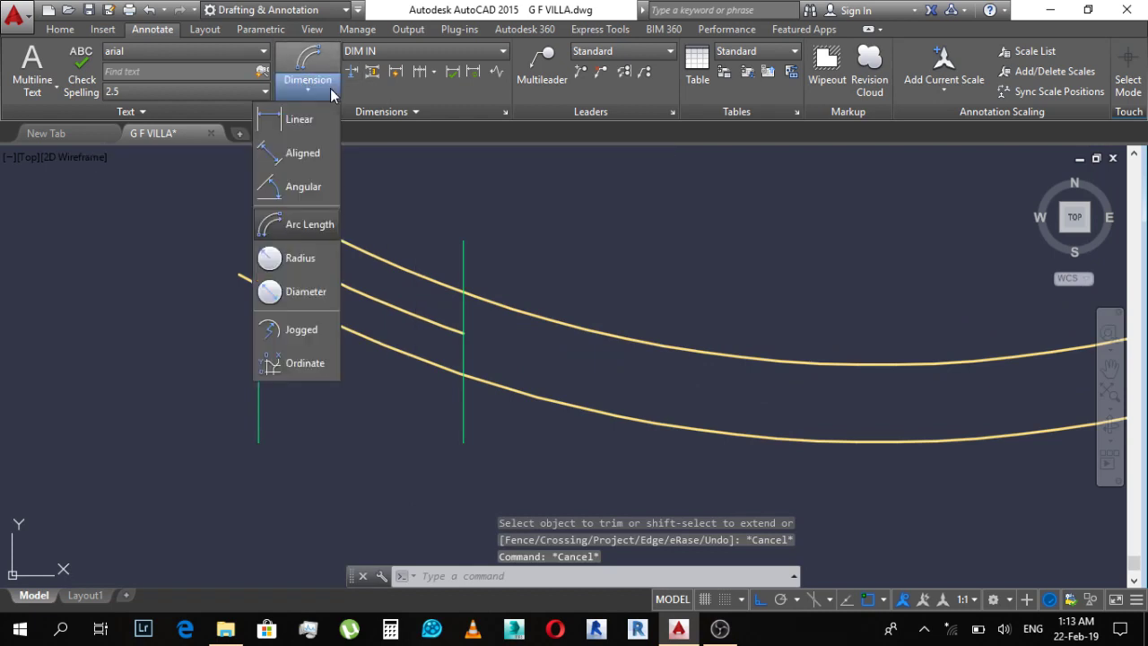
click(320, 232)
click(364, 299)
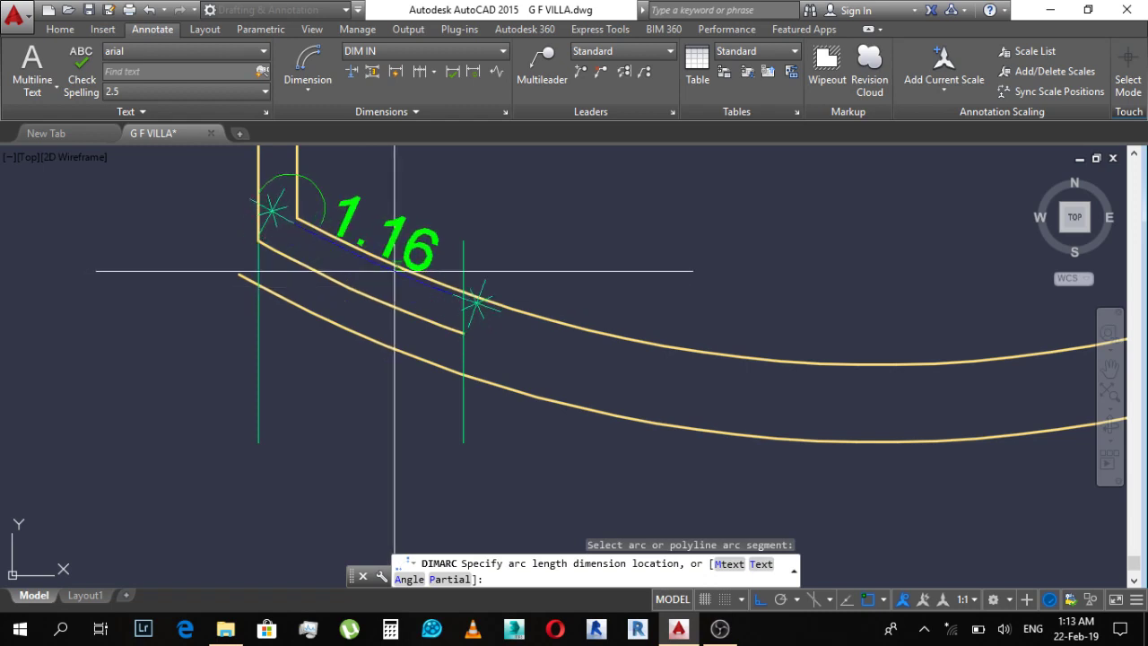
key(Escape)
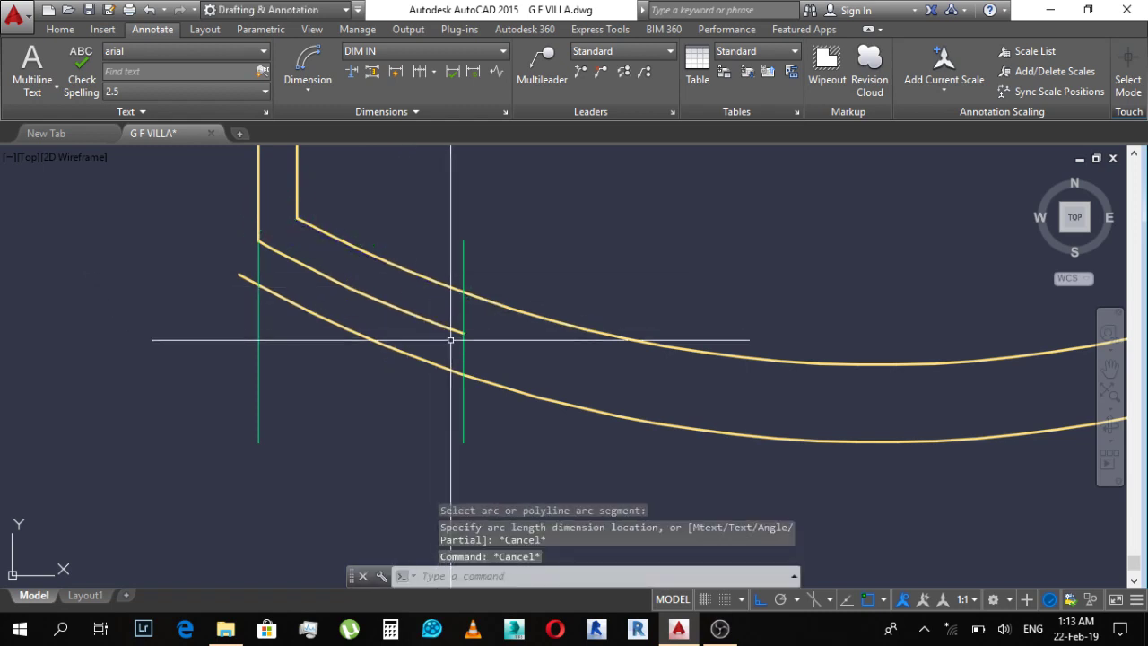
Step: Select the right jamb line and start moving it, then cancel the move
click(480, 398)
click(423, 410)
middle_drag(423, 410, 417, 369)
text(m)
key(Return)
click(389, 389)
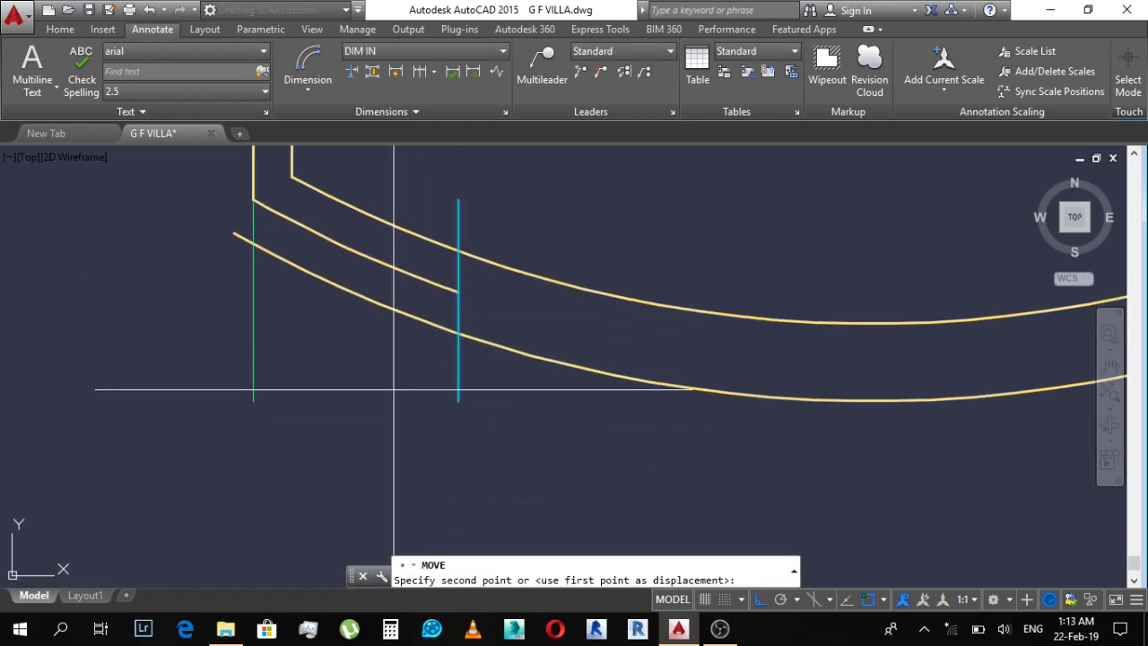
key(Escape)
Step: Undo the trim so all three wall arcs run unbroken across the jamb lines
scroll(387, 381, down, 2)
scroll(387, 381, down, 1)
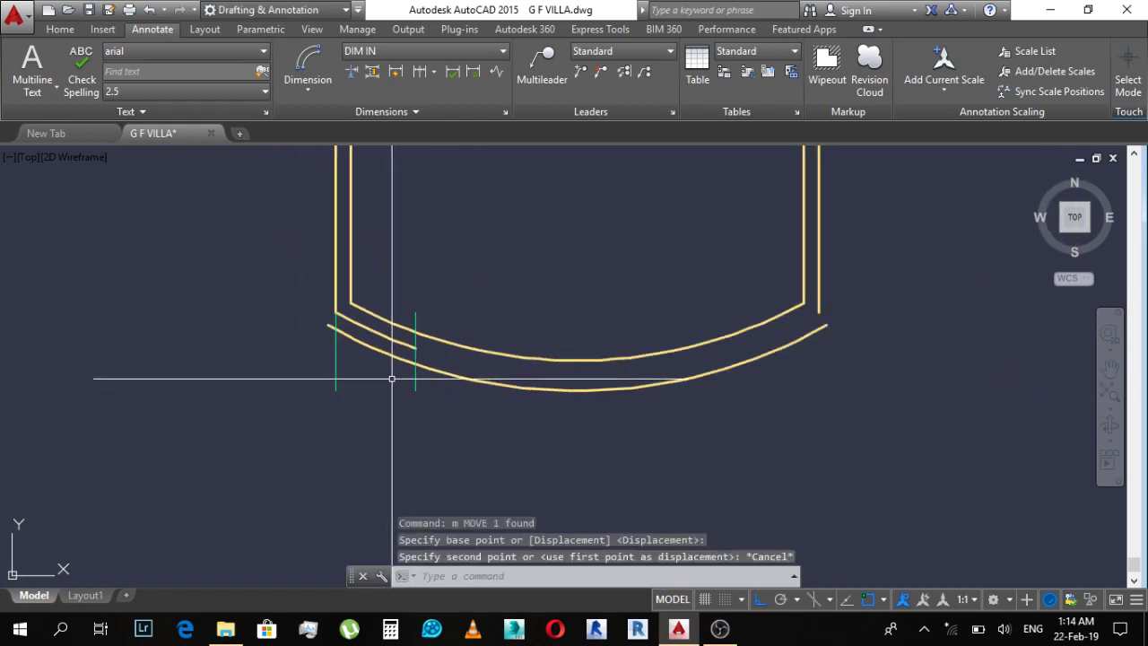
scroll(387, 381, up, 1)
key(ctrl+z)
key(ctrl+z)
key(ctrl+z)
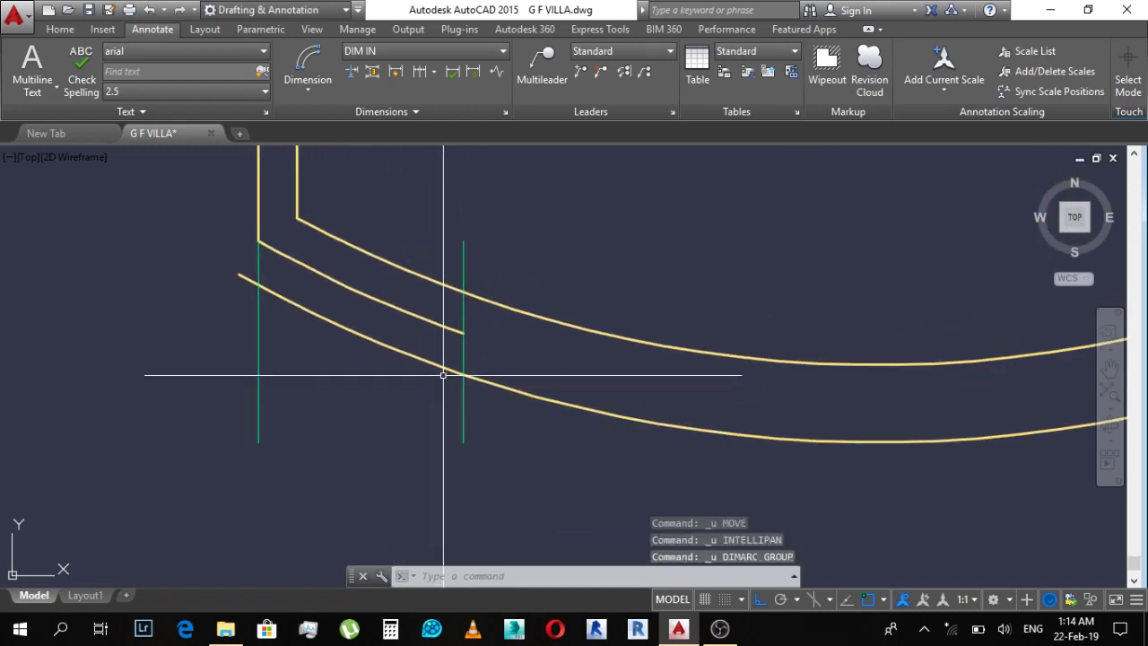
key(ctrl+z)
scroll(451, 362, down, 2)
scroll(454, 357, up, 3)
scroll(454, 357, up, 2)
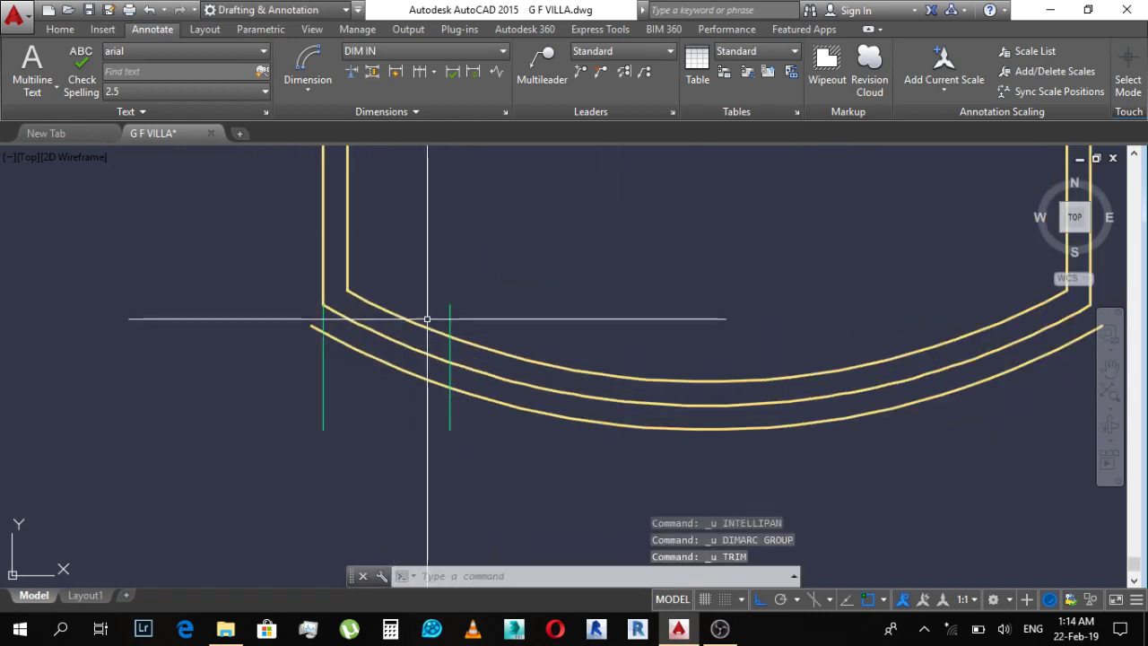
scroll(454, 357, up, 2)
Step: Offset the right jamb line 0.1 to its left
key(Escape)
middle_drag(454, 356, 448, 353)
text(o)
key(Return)
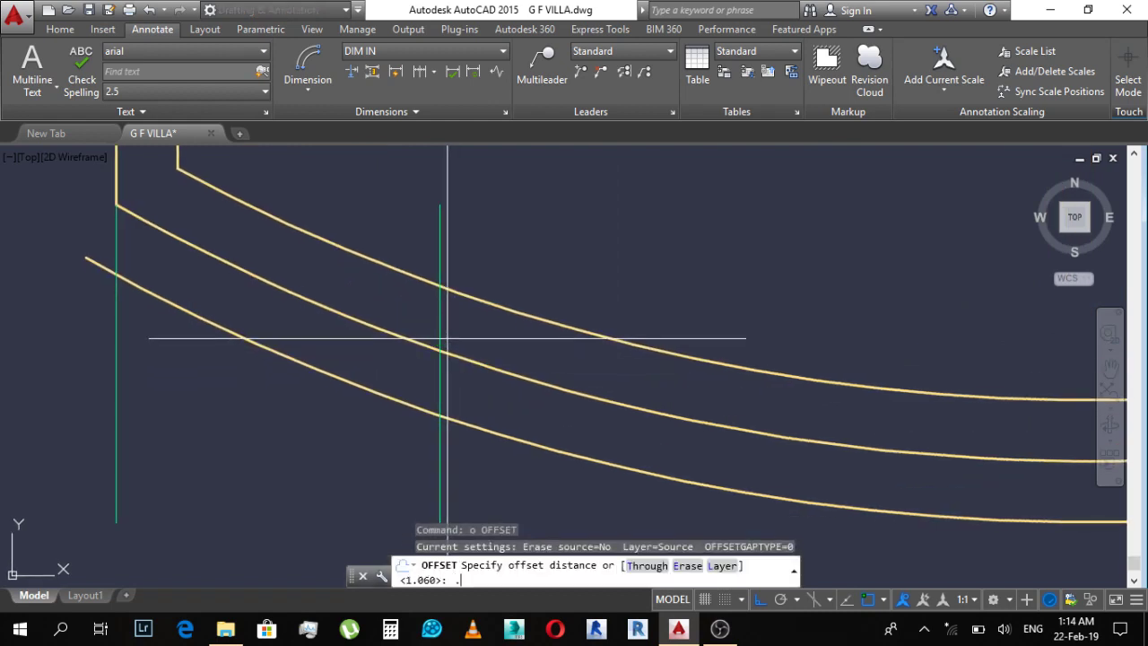
text(1)
key(Return)
click(443, 325)
click(340, 296)
key(Escape)
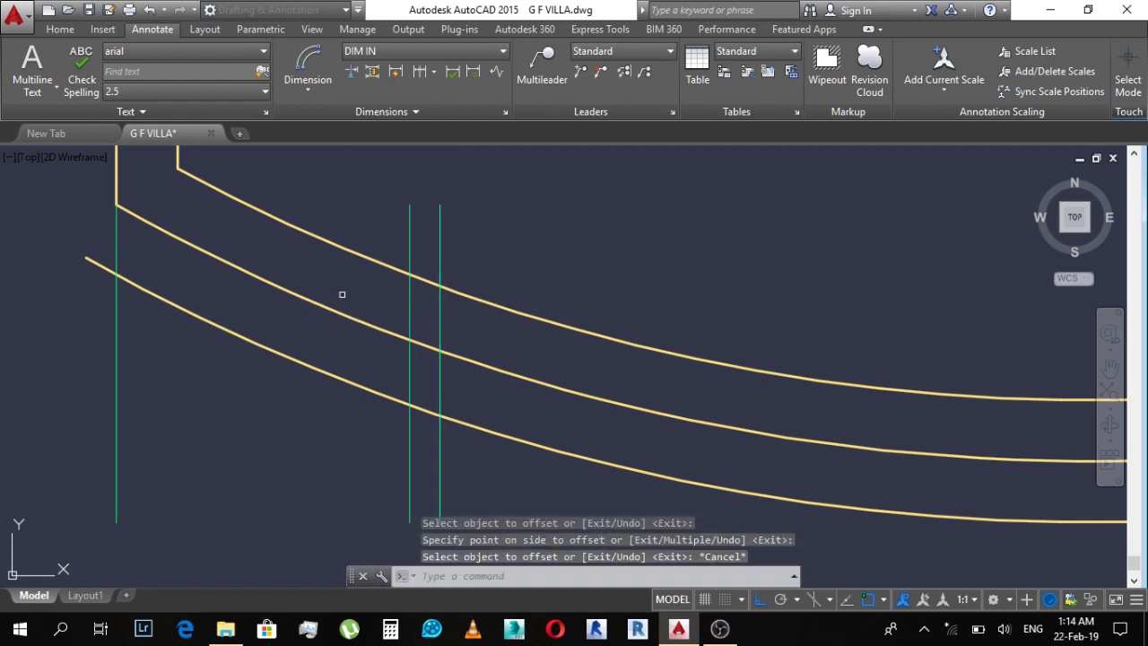
Step: Try a trim and an arc length dimension on the curved wall, then undo them
text(tr)
key(Return)
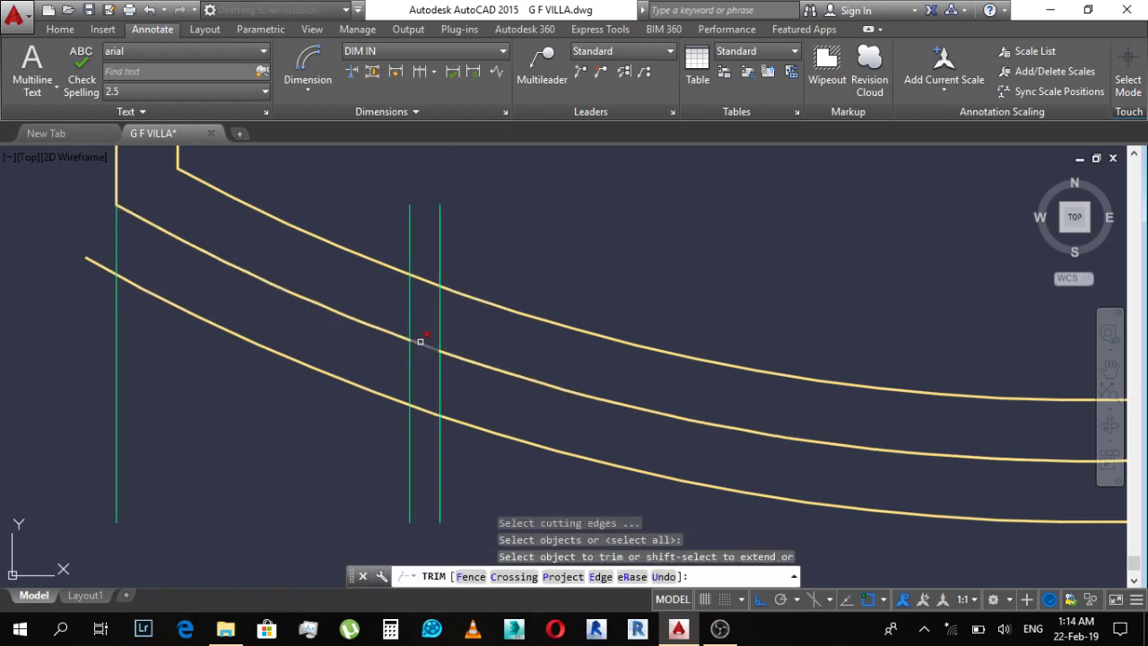
key(Escape)
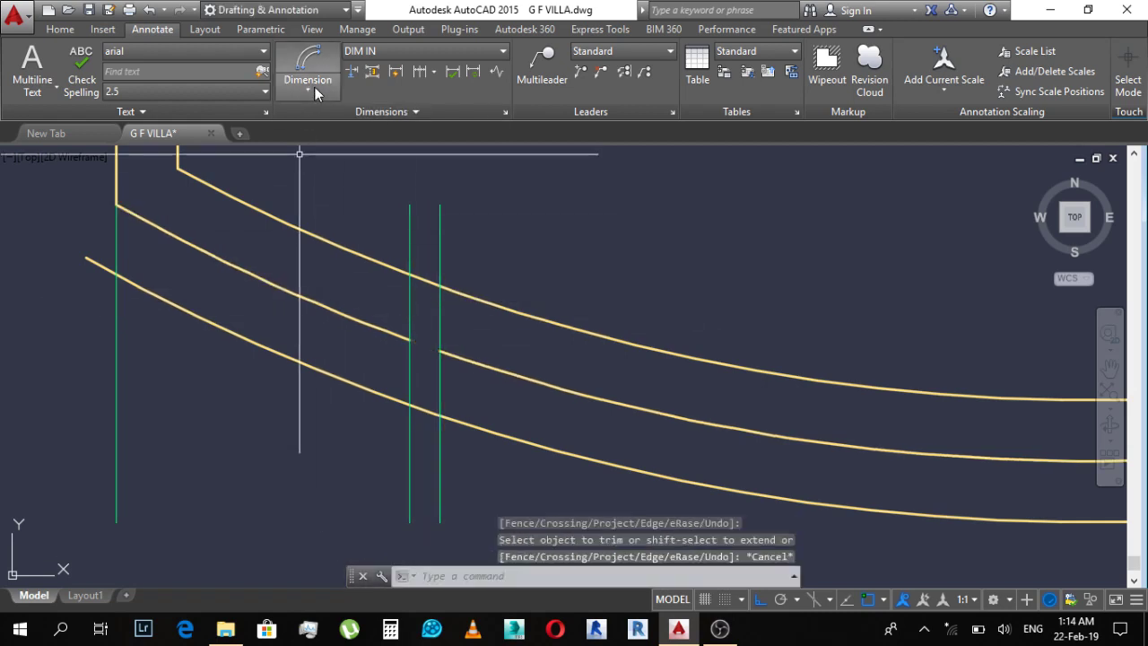
click(316, 93)
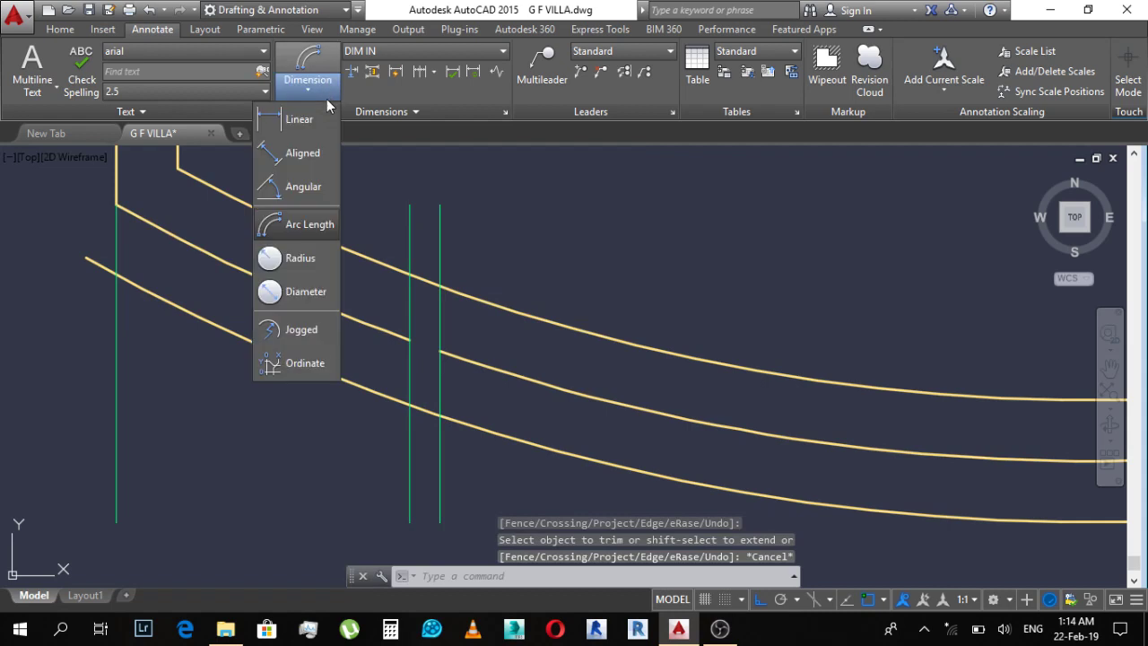
click(310, 225)
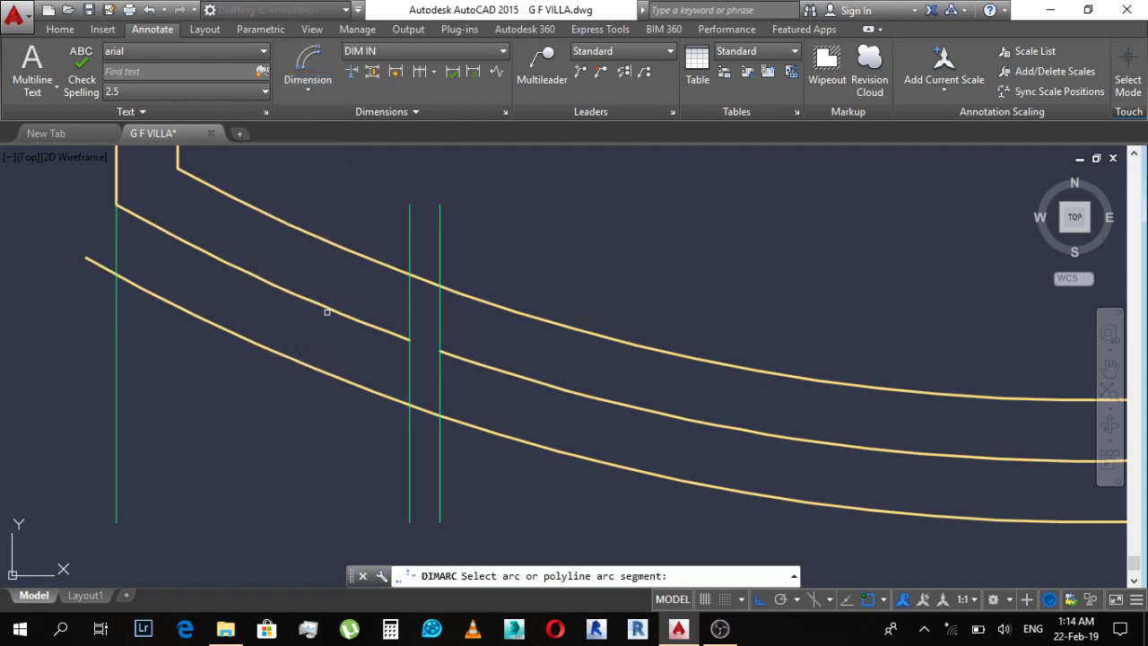
click(328, 308)
key(Escape)
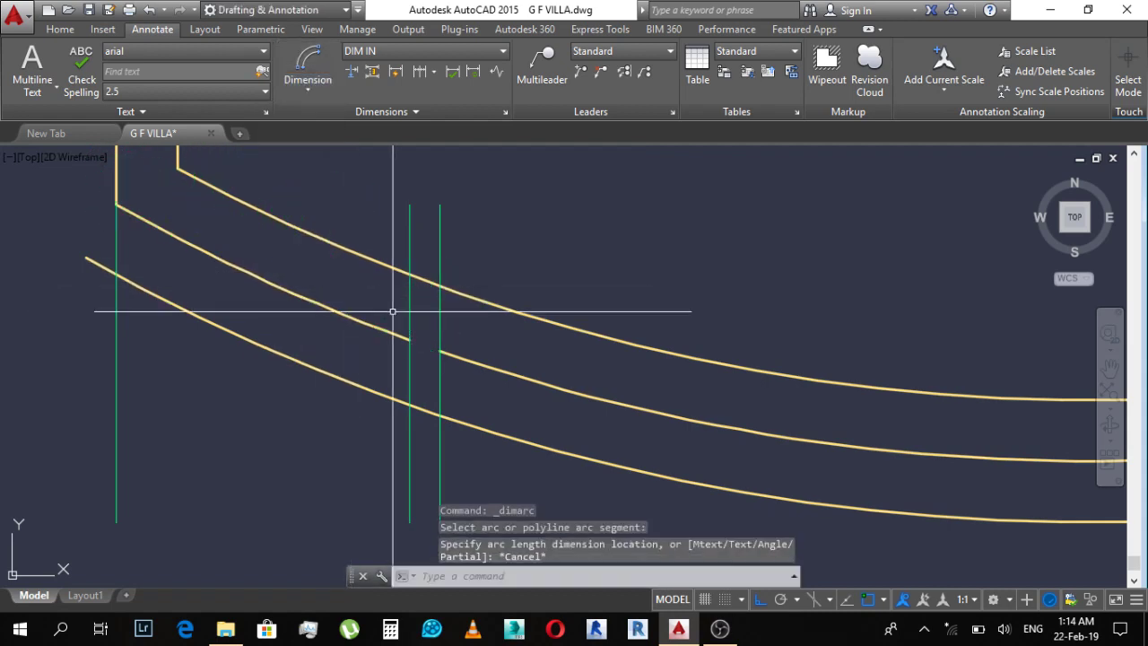
middle_drag(487, 364, 326, 285)
key(Escape)
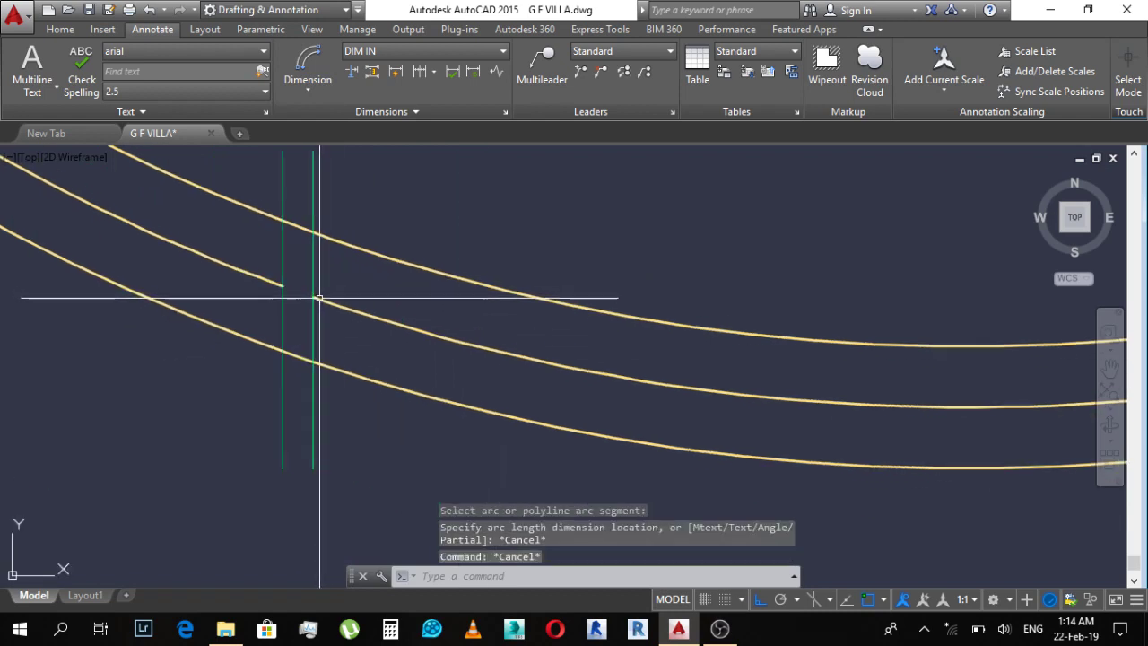
key(ctrl+z)
key(ctrl+z)
key(ctrl+z)
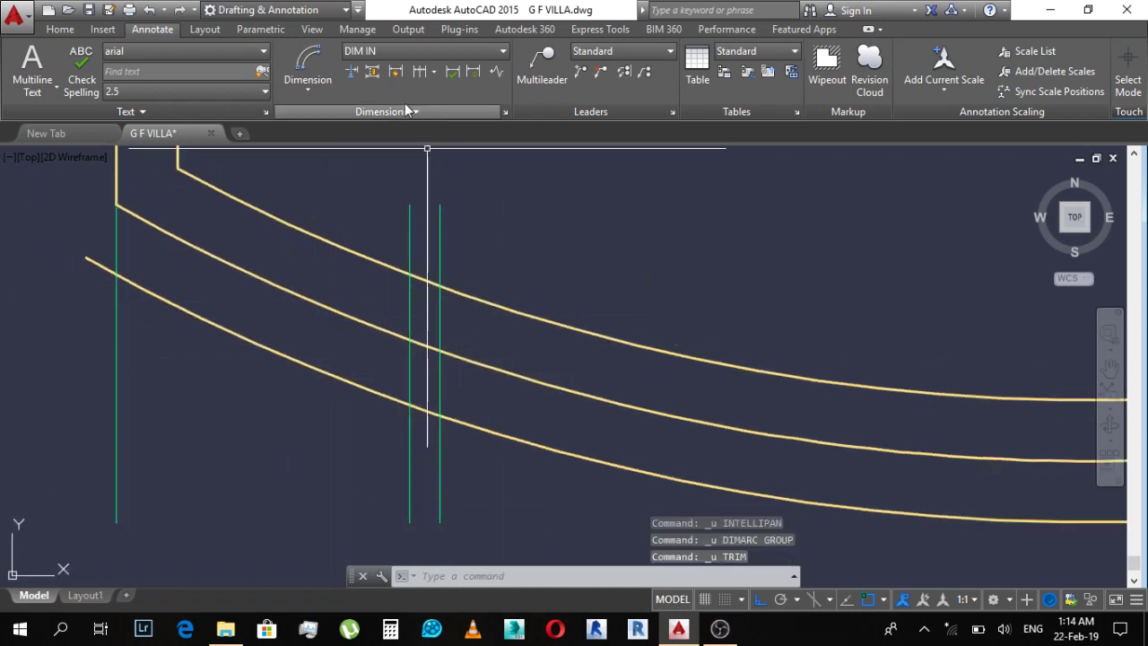
Step: Try an arc length dimension on the upper curve, then cancel it
click(326, 85)
click(310, 224)
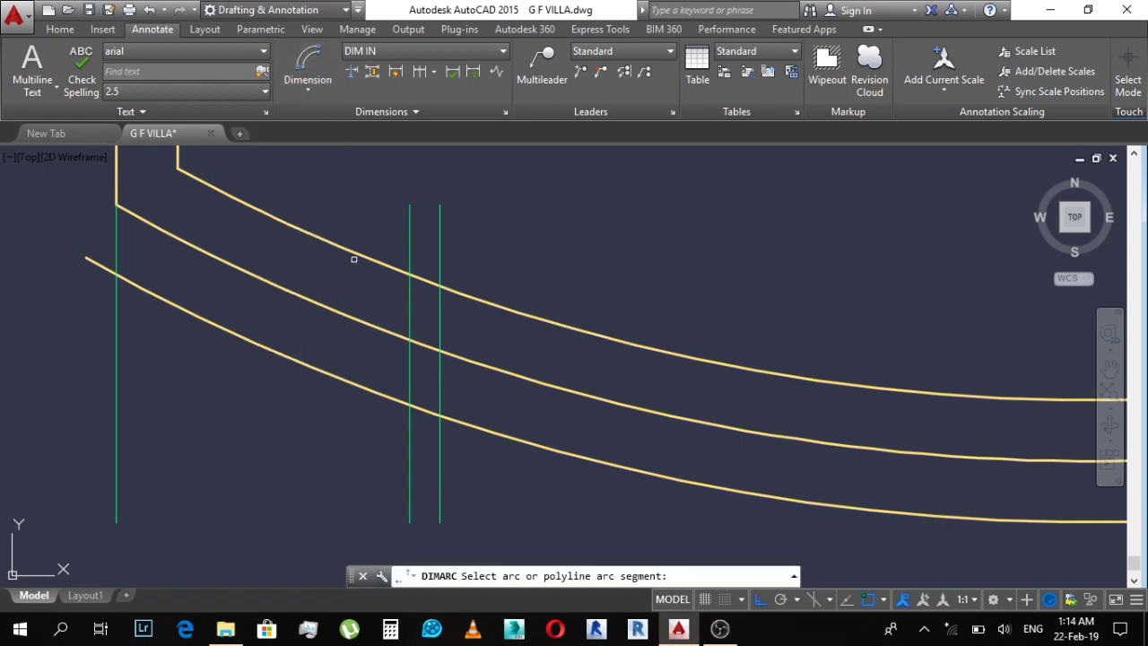
click(378, 328)
scroll(381, 325, down, 3)
scroll(381, 325, up, 4)
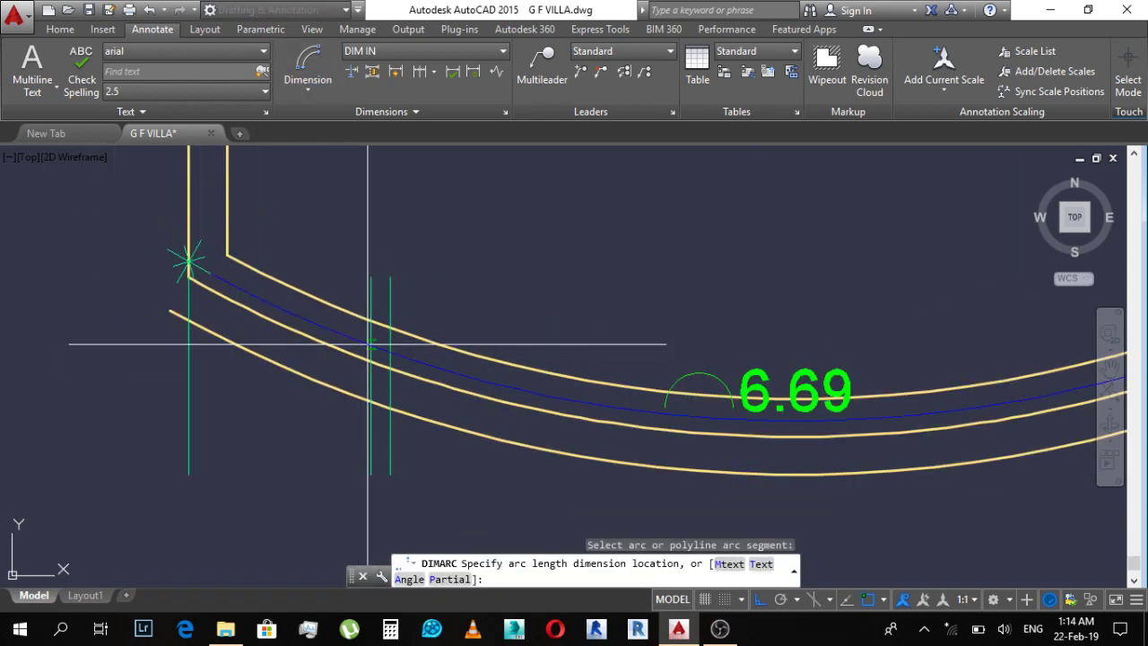
key(Escape)
Step: Trim the middle arc between the two green lines, using all edges as cutters
text(tr)
key(Return)
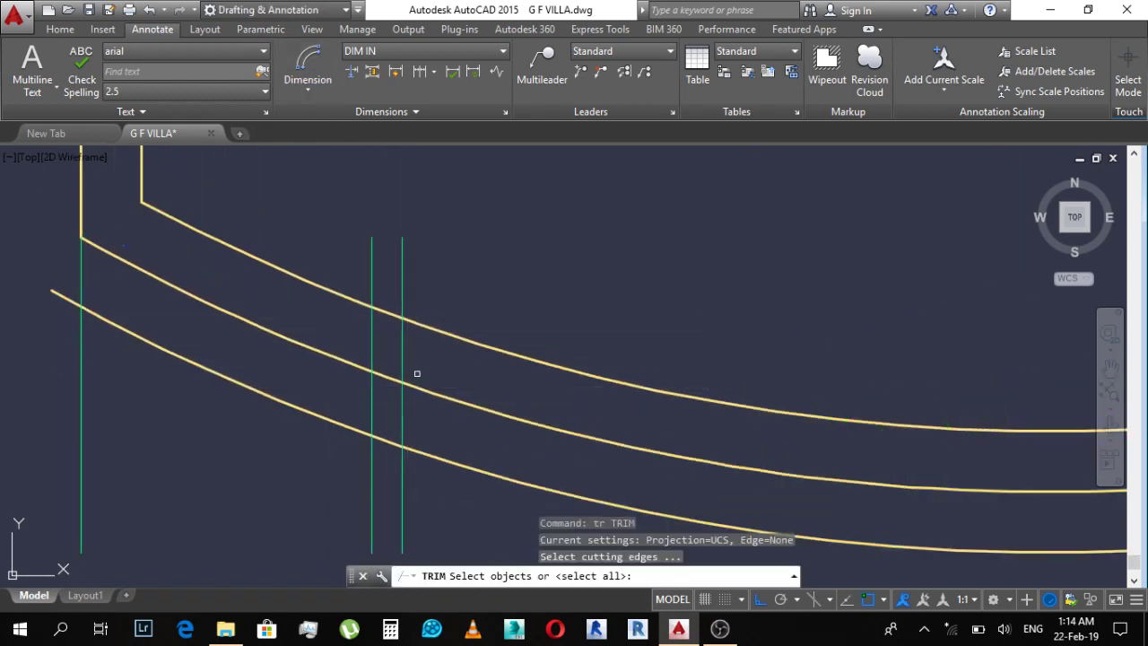
key(Return)
click(416, 388)
click(387, 371)
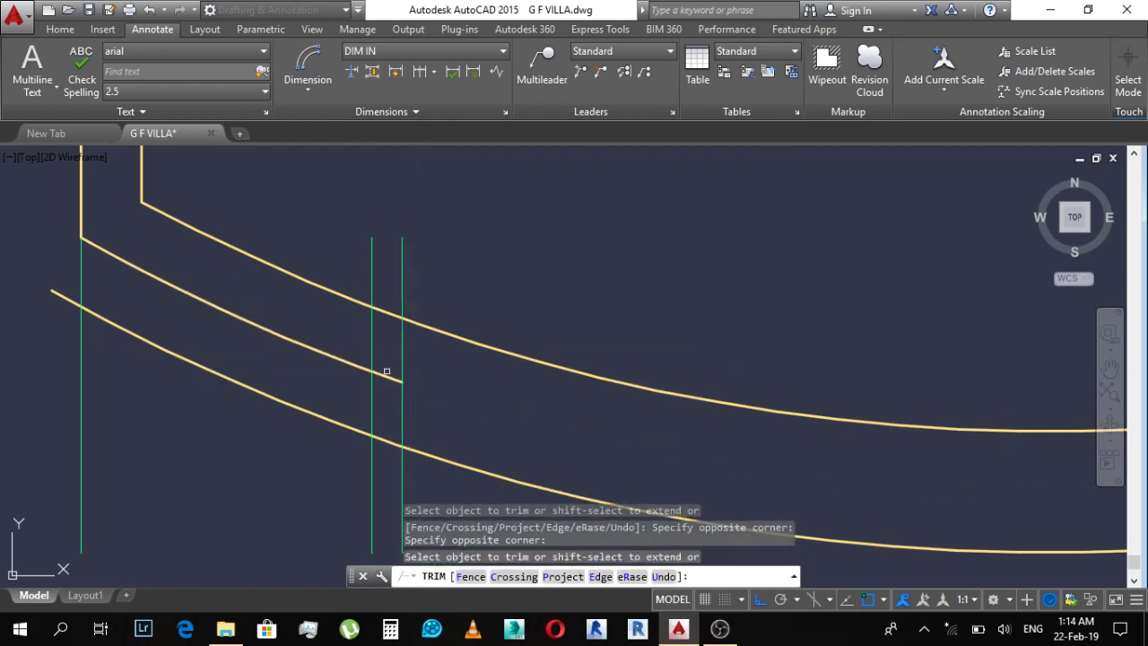
click(385, 375)
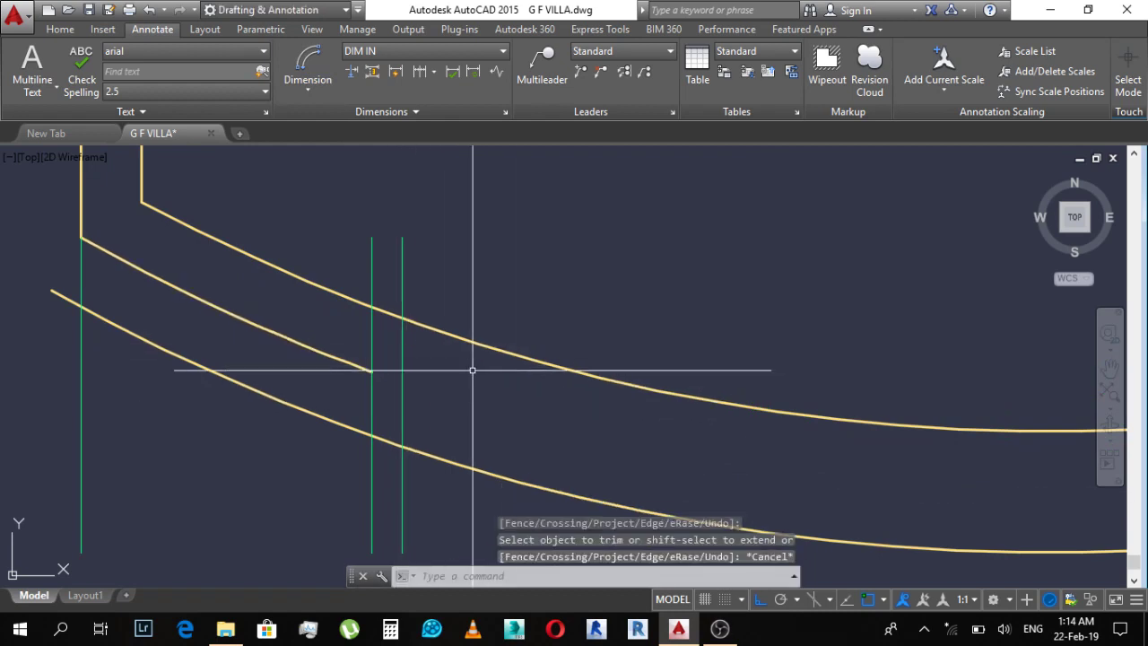
key(ctrl+z)
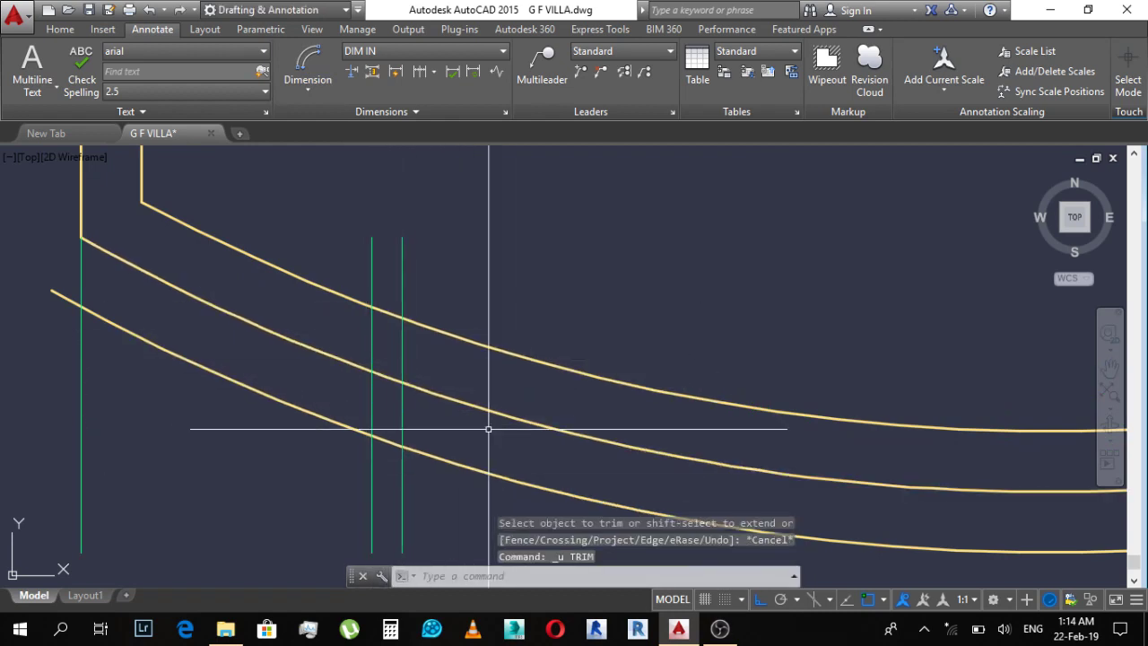
middle_drag(424, 283, 493, 264)
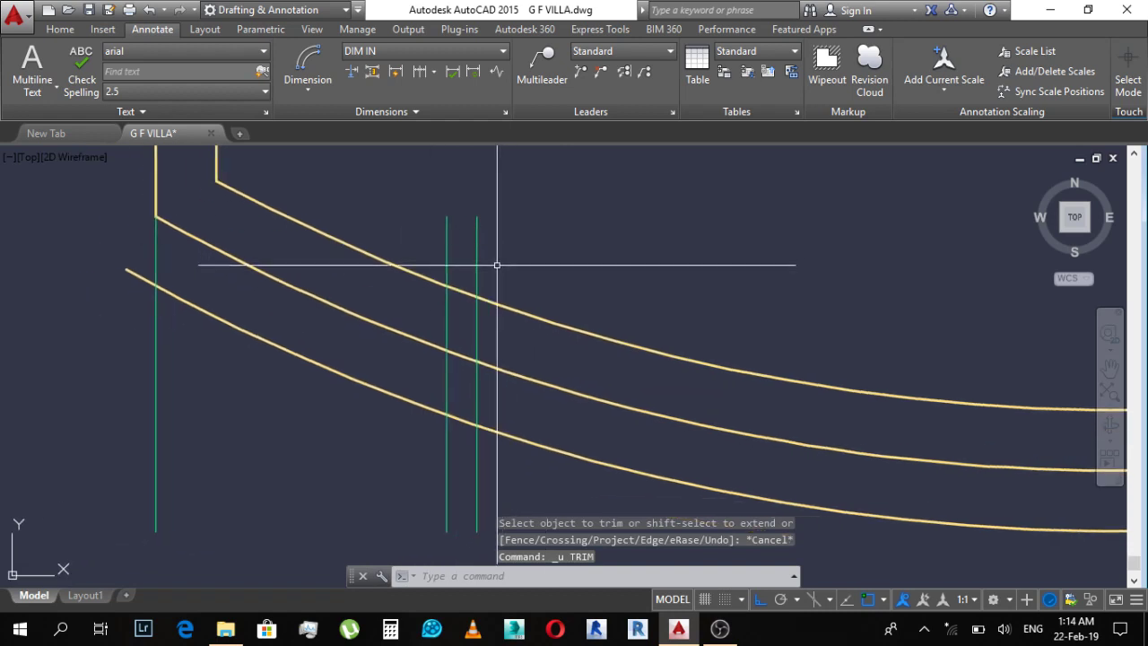
text(tr)
key(Return)
key(Return)
click(458, 356)
key(Escape)
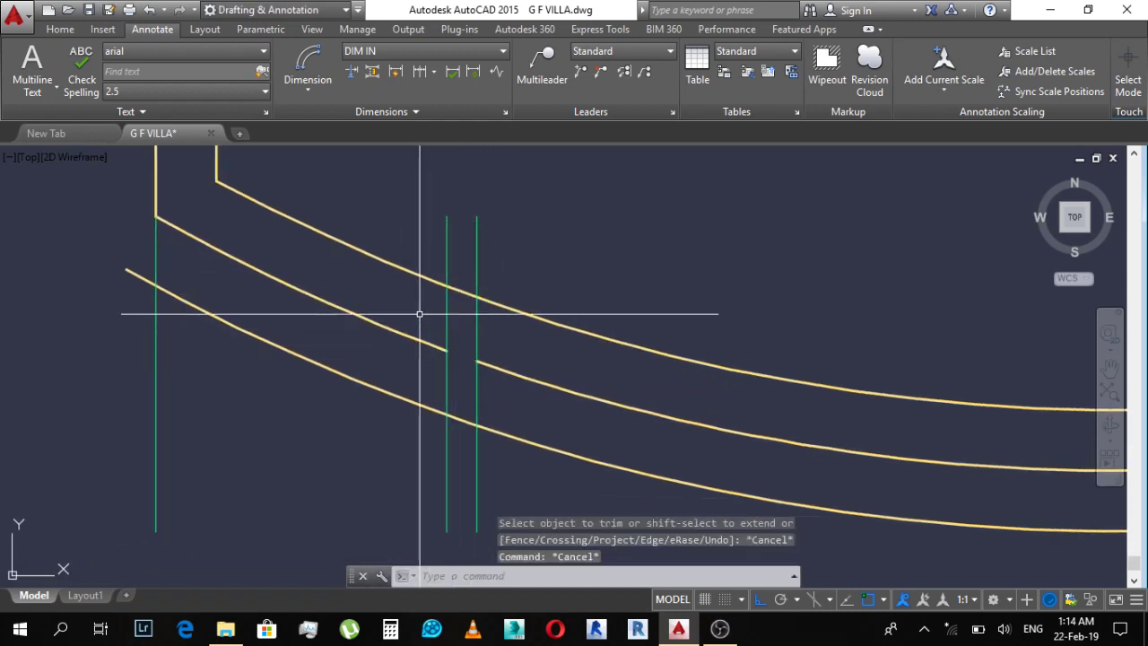
Step: Check the upper curve's arc length, then erase the two green guide lines
click(322, 61)
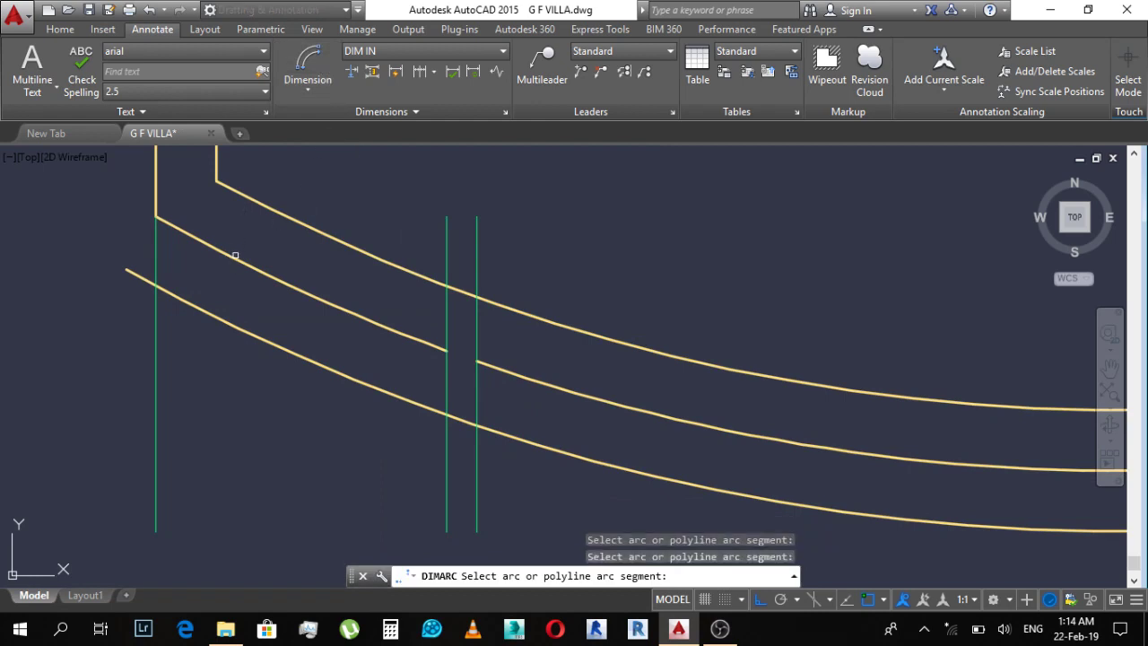
click(235, 256)
key(Escape)
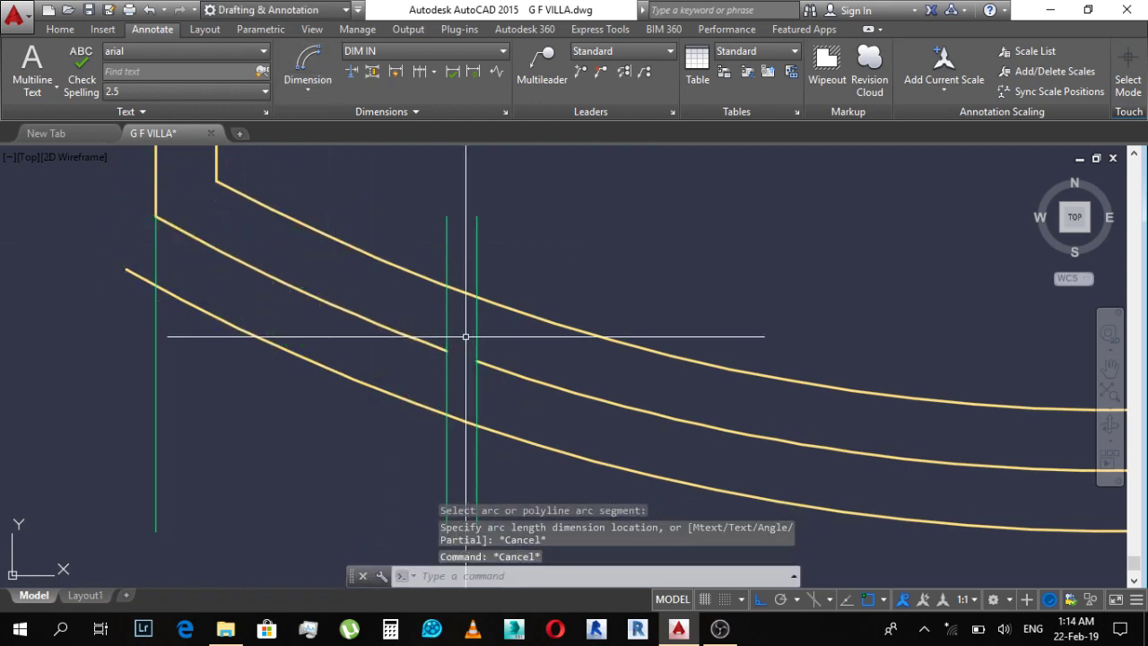
middle_drag(509, 275, 537, 195)
click(518, 379)
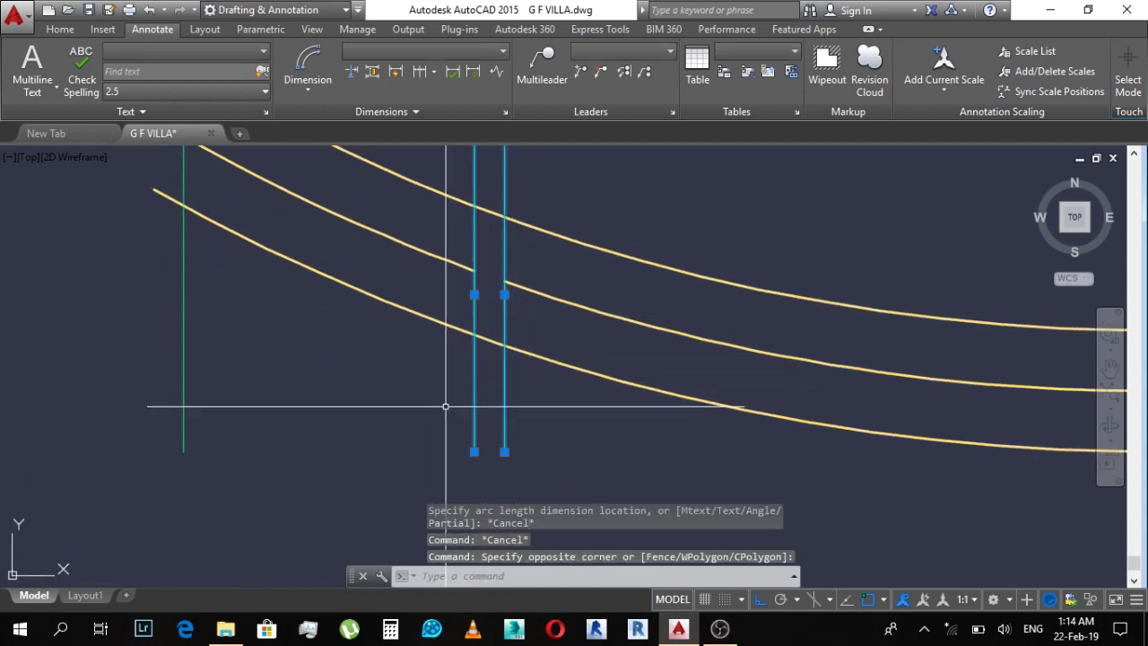
key(Delete)
middle_drag(491, 243, 511, 310)
text(l)
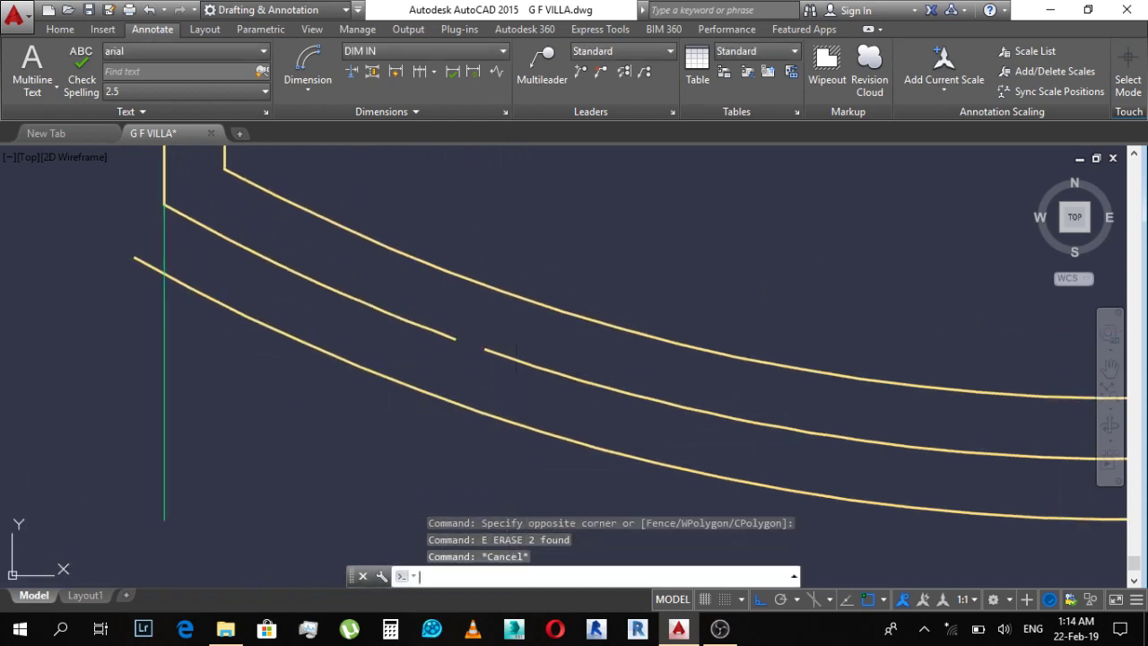
key(Return)
Step: Draw a perpendicular jamb line from the middle arc's gap end past the outer arc, then select it
shift+right_click(535, 240)
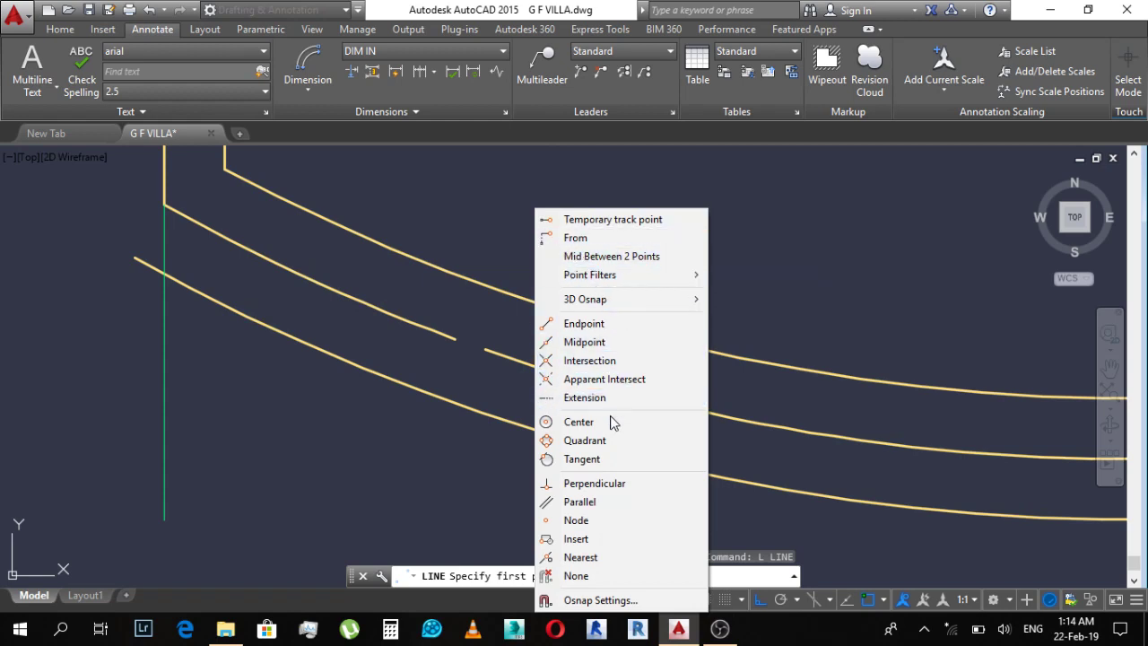
click(602, 484)
click(454, 336)
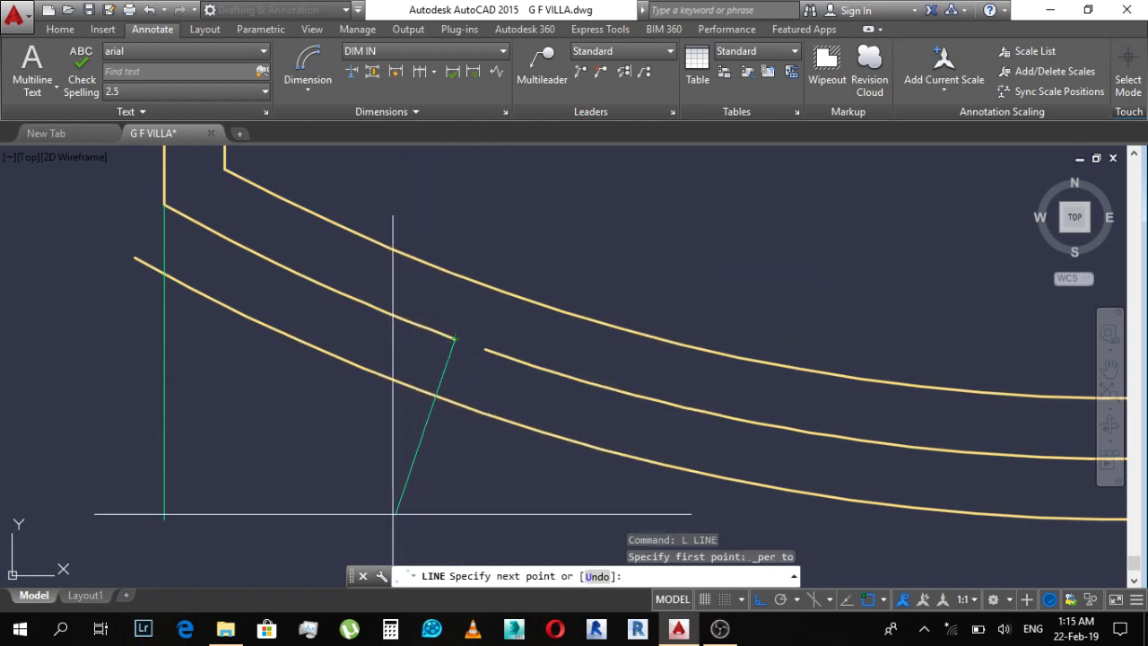
click(412, 411)
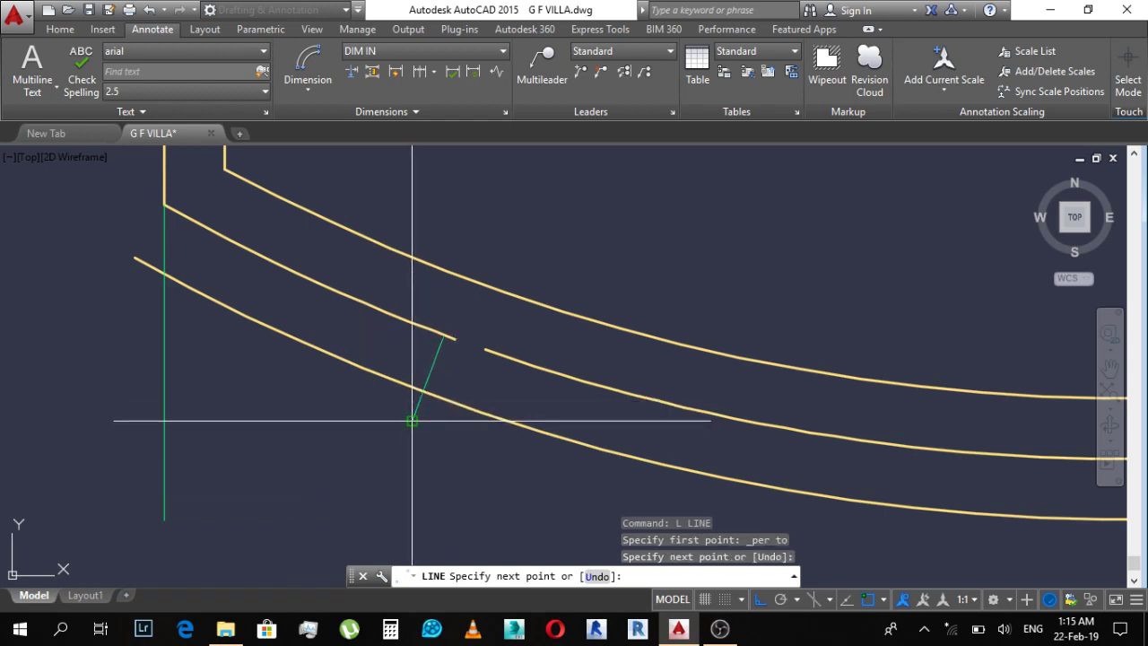
key(Escape)
scroll(447, 362, up, 3)
click(447, 361)
click(397, 380)
Step: Move the jamb line so its top snaps onto the middle arc's end
scroll(403, 368, up, 2)
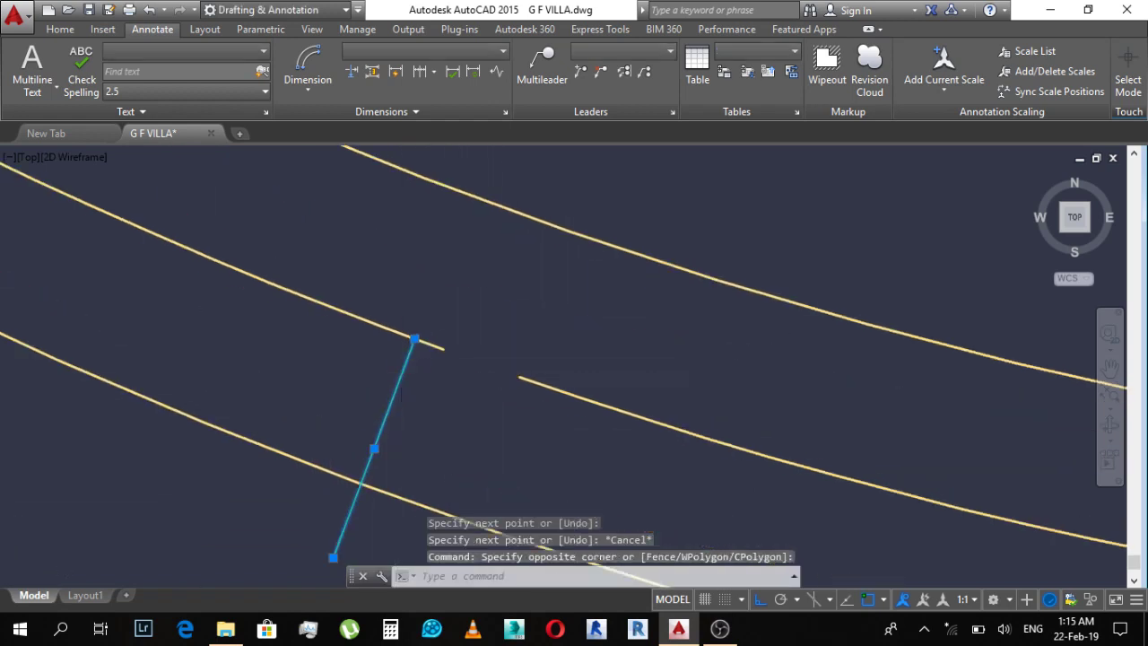
scroll(410, 333, up, 2)
text(m)
key(Return)
click(422, 319)
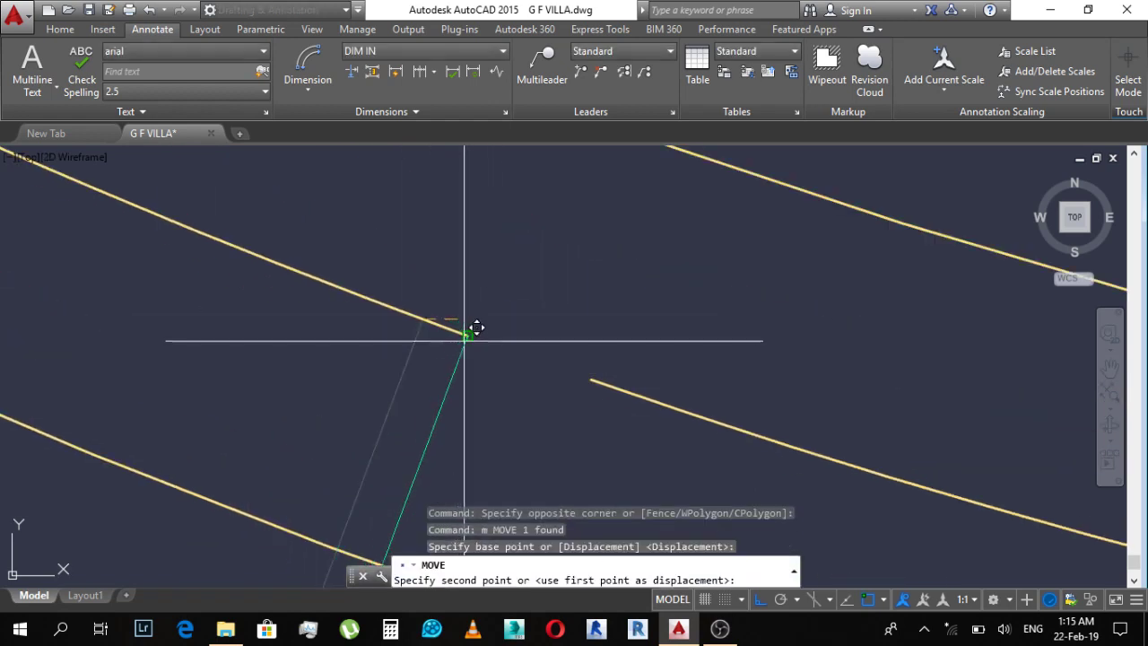
click(468, 335)
key(Escape)
Step: Trim the outer wall arc beyond the jamb line
middle_drag(490, 357, 509, 258)
text(yt)
key(Escape)
key(Escape)
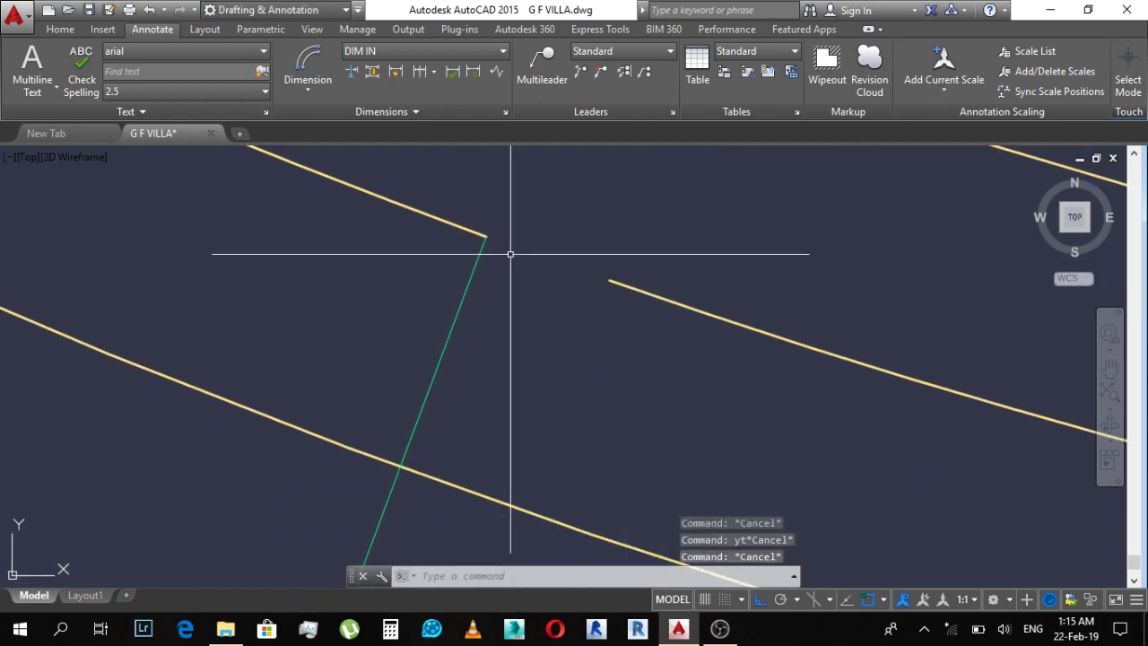
text(tr)
scroll(511, 269, down, 5)
key(Return)
key(Return)
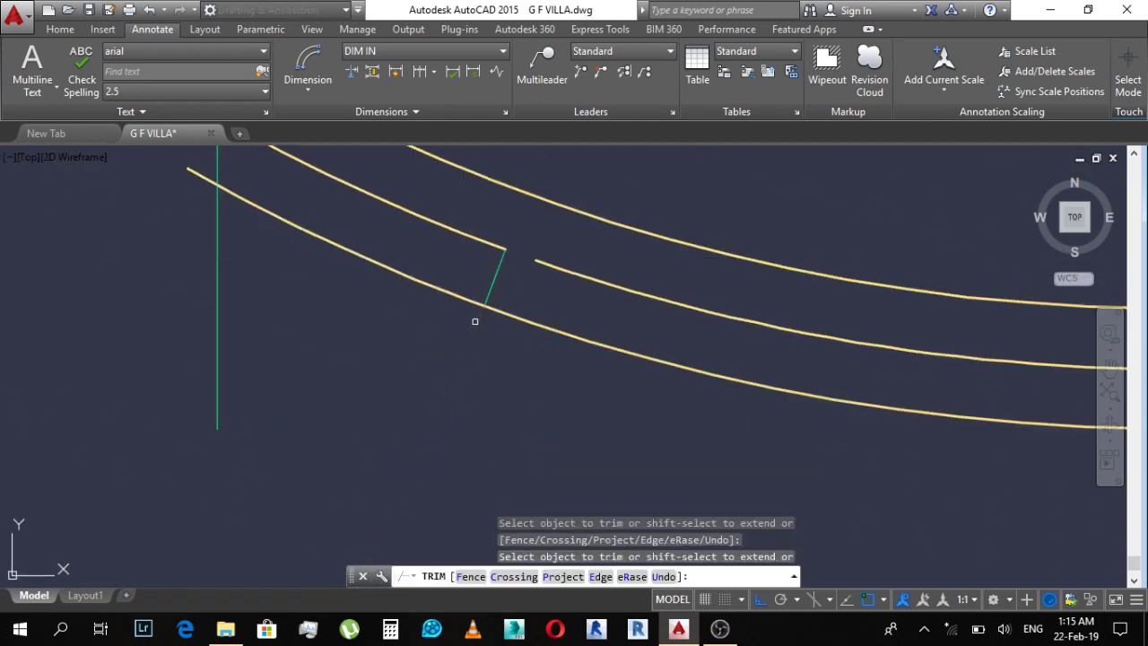
middle_drag(429, 251, 450, 339)
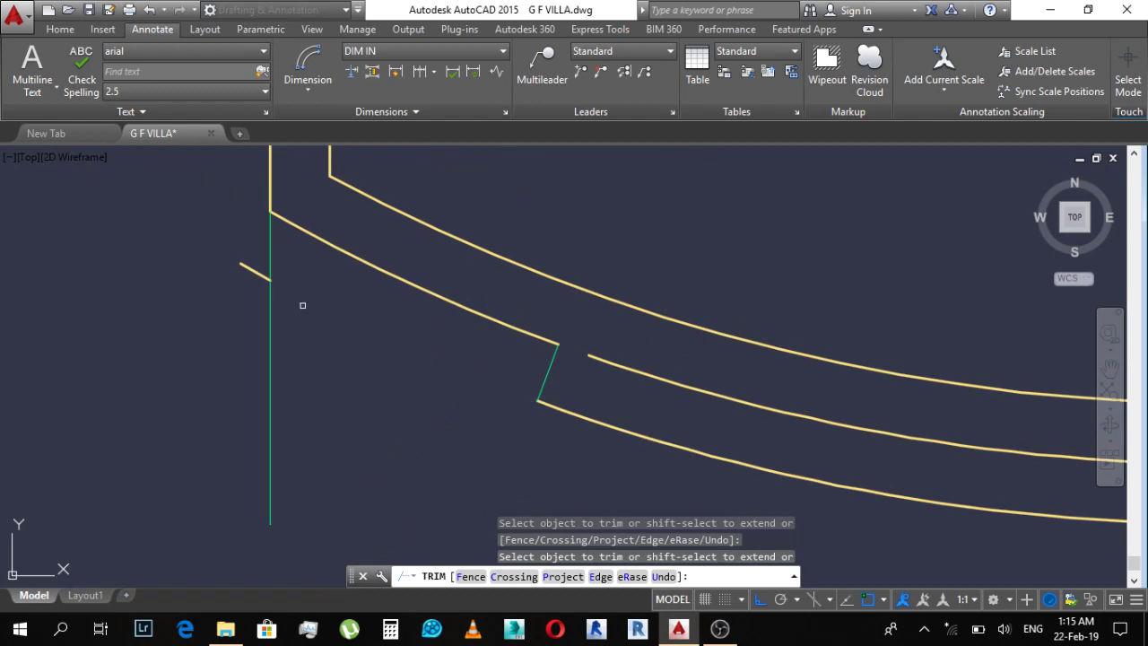
key(Escape)
Step: Erase the leftover stub of the outer arc
click(260, 278)
click(235, 256)
text(e)
key(Return)
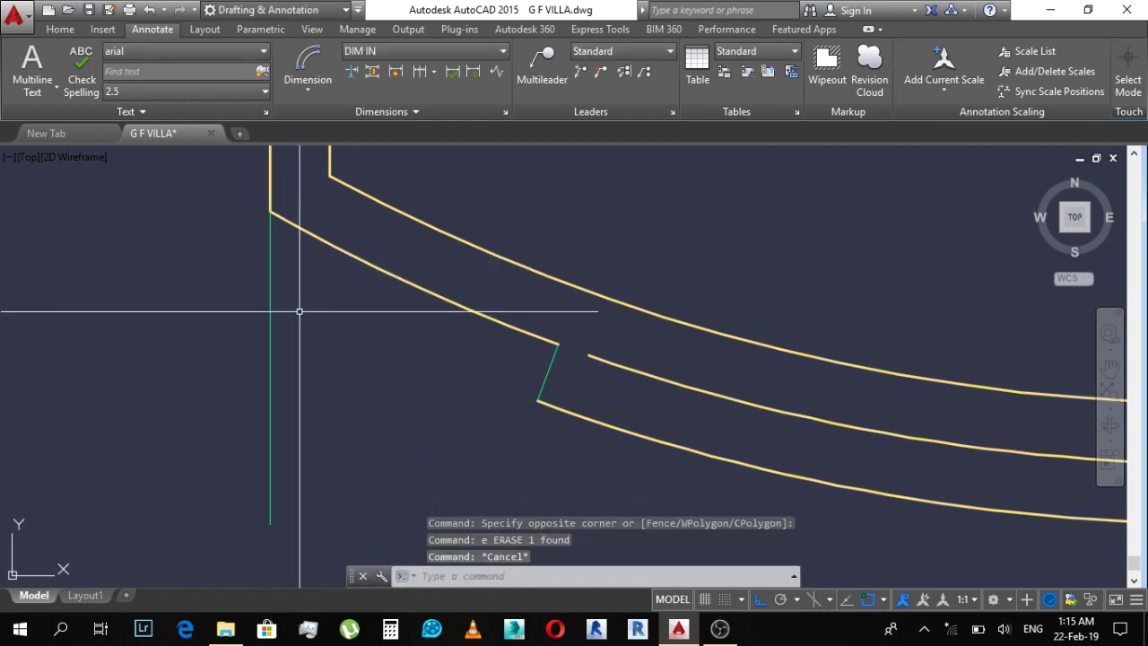
key(Escape)
scroll(469, 325, down, 5)
key(Escape)
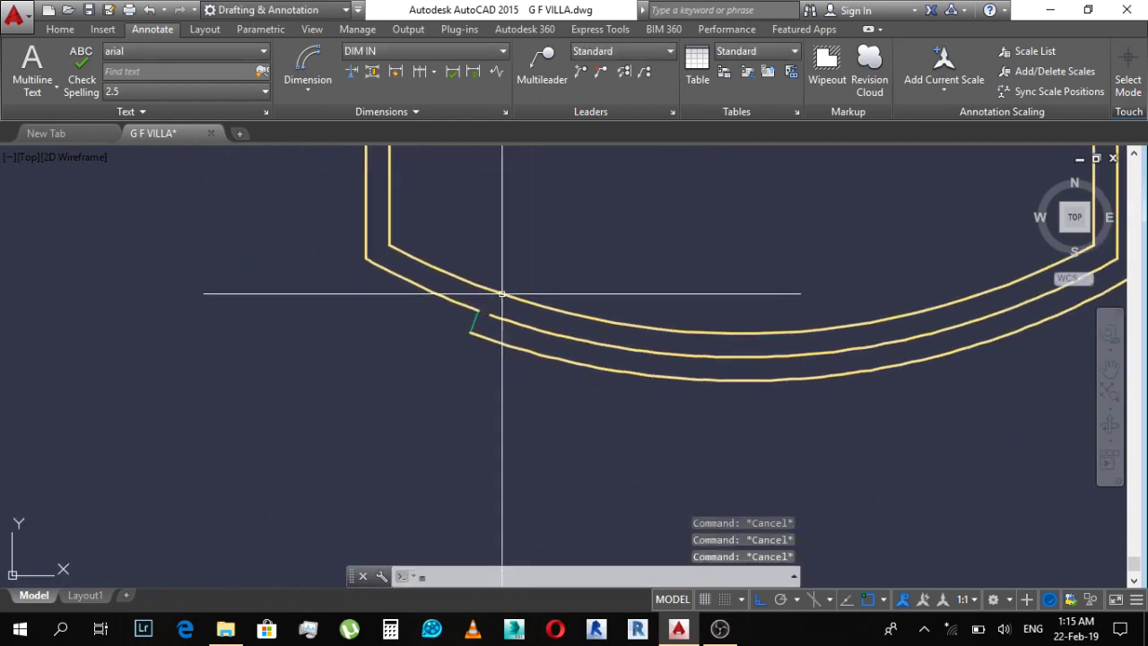
text(a)
key(Return)
Step: Start matching properties from the jamb line, then cancel it
scroll(480, 327, up, 3)
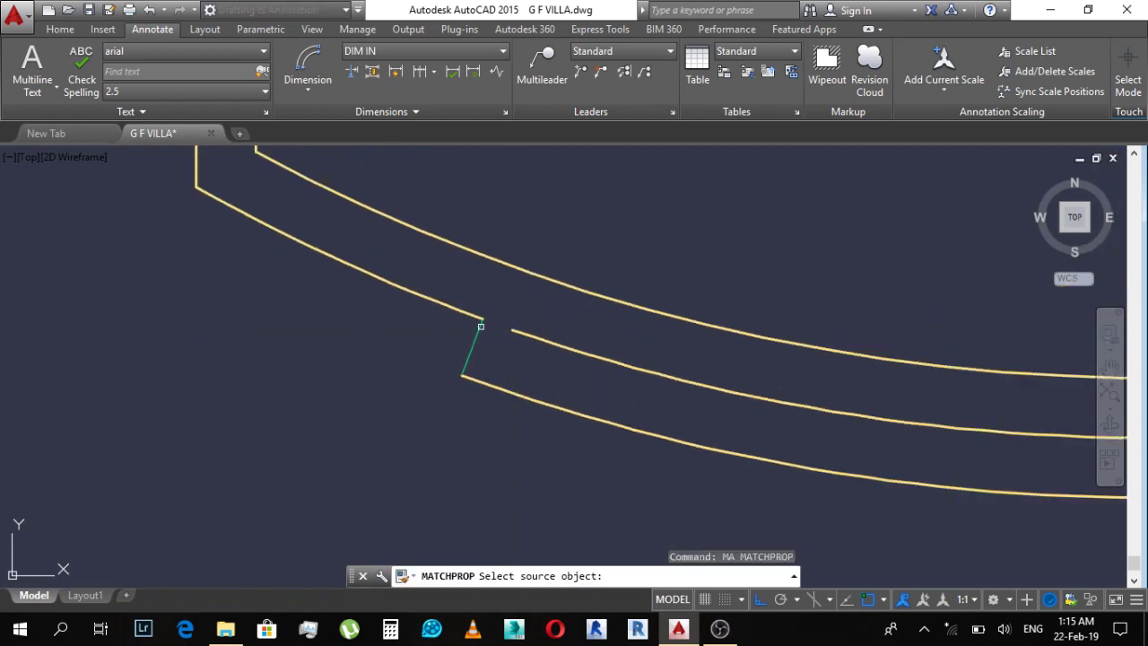
click(491, 382)
click(479, 359)
key(Escape)
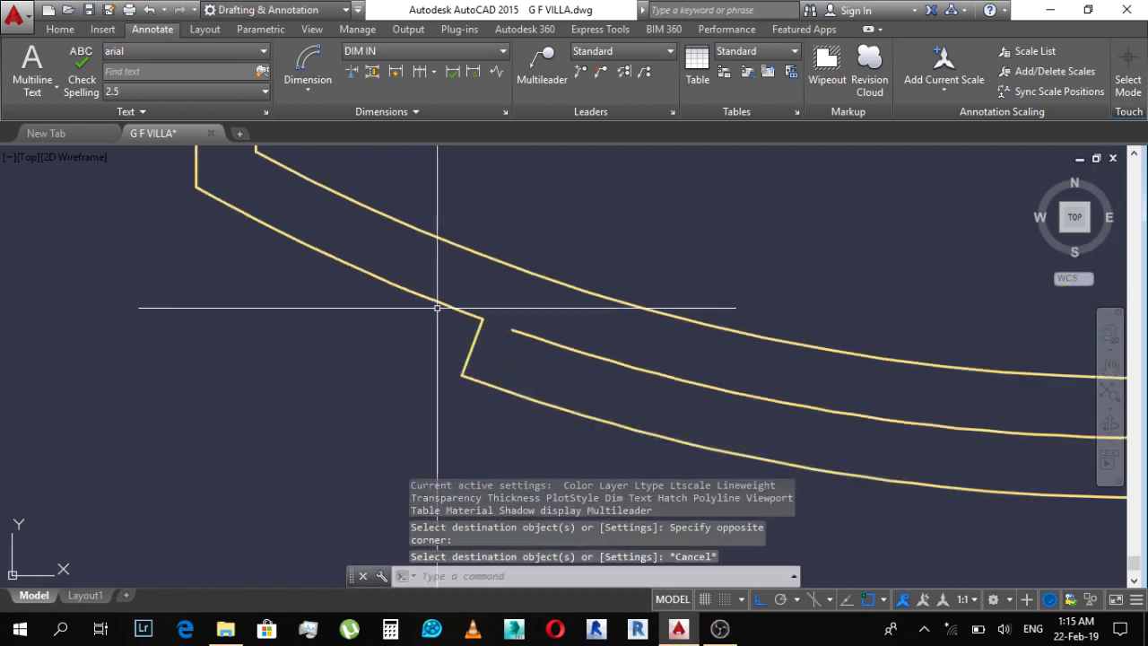
key(Escape)
key(Escape)
scroll(536, 312, down, 4)
scroll(535, 311, up, 2)
Step: Offset the short jamb line 0.2 to the right
text(o)
key(Return)
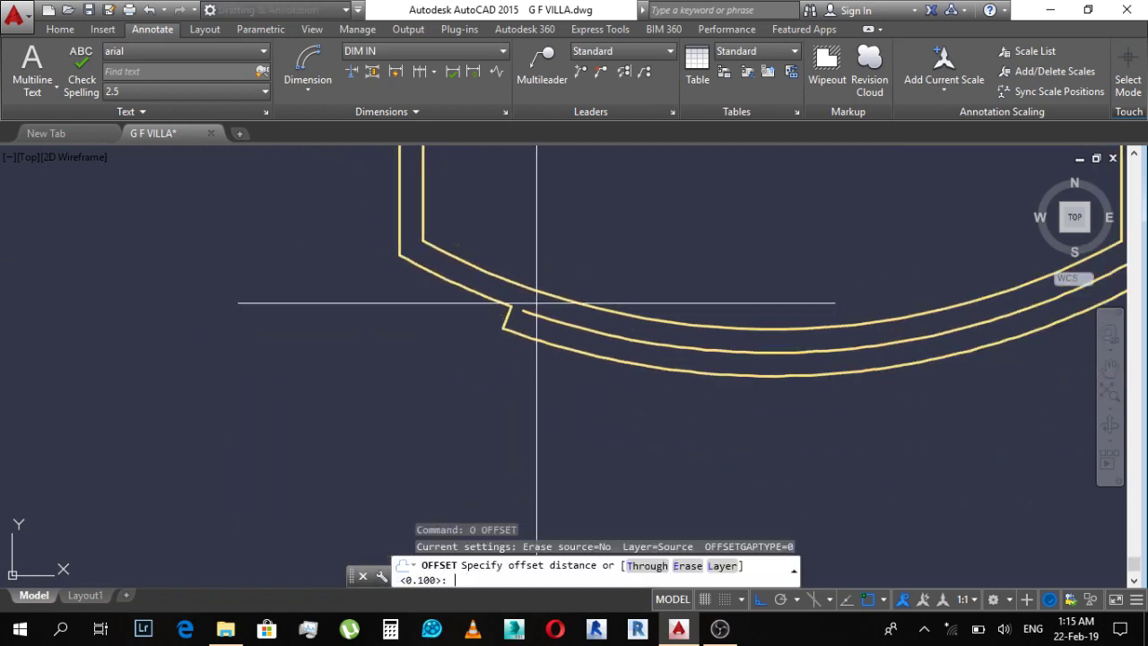
text(.2)
key(Return)
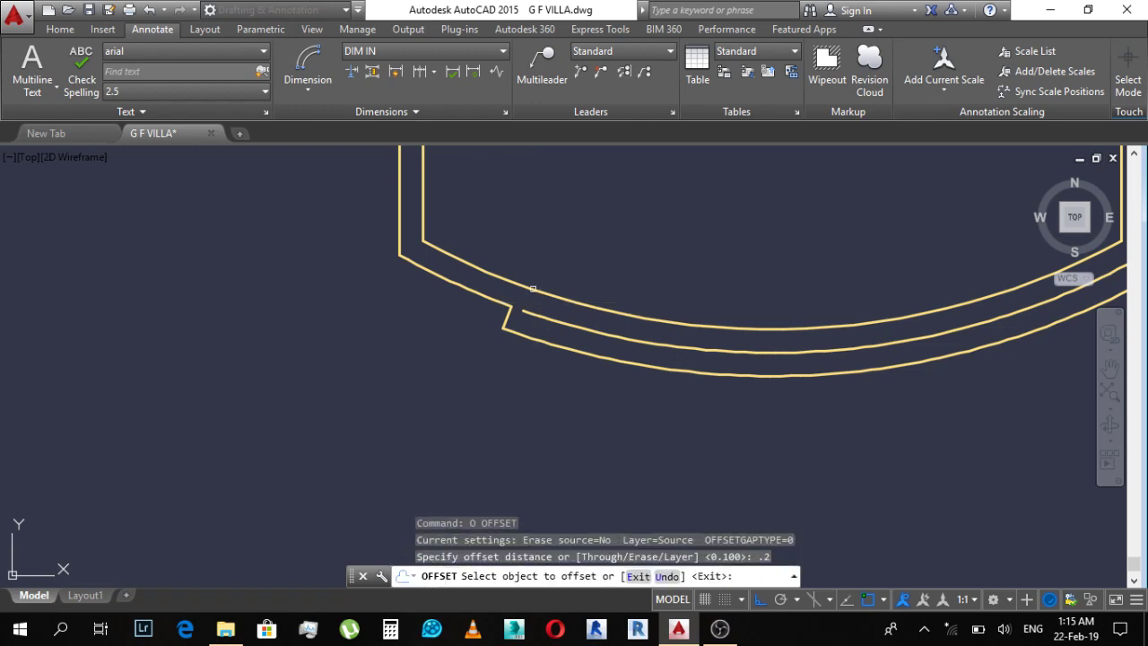
scroll(514, 330, up, 2)
click(475, 343)
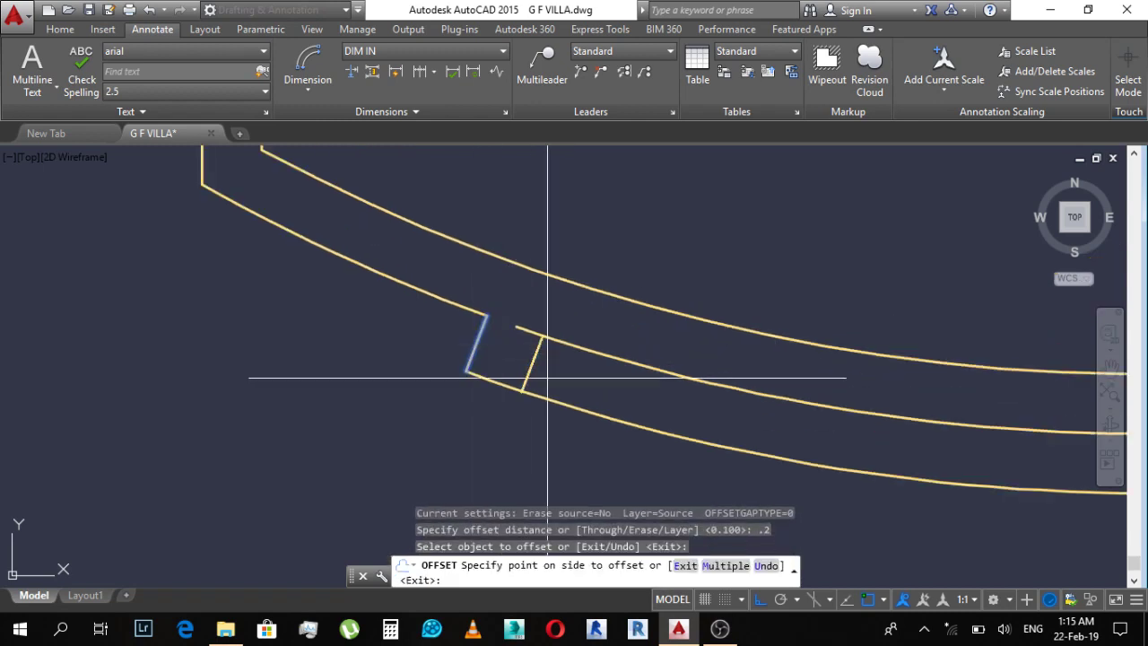
click(545, 377)
key(Escape)
key(Escape)
Step: Start a trim, cancel it, and undo the recent edits
text(tr)
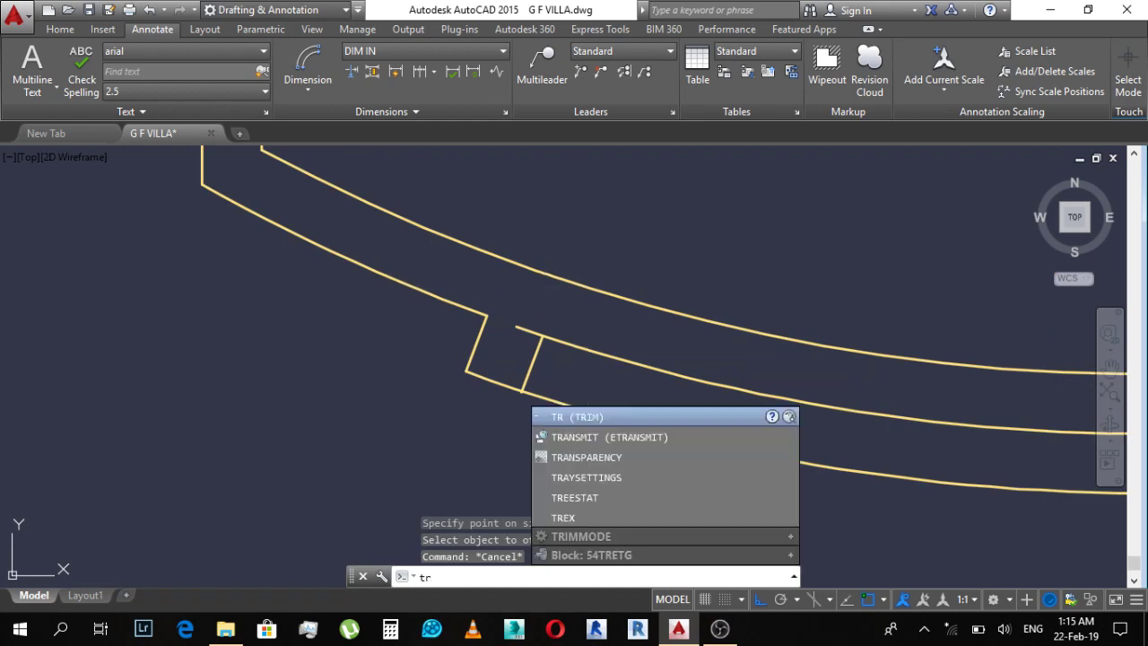
key(Return)
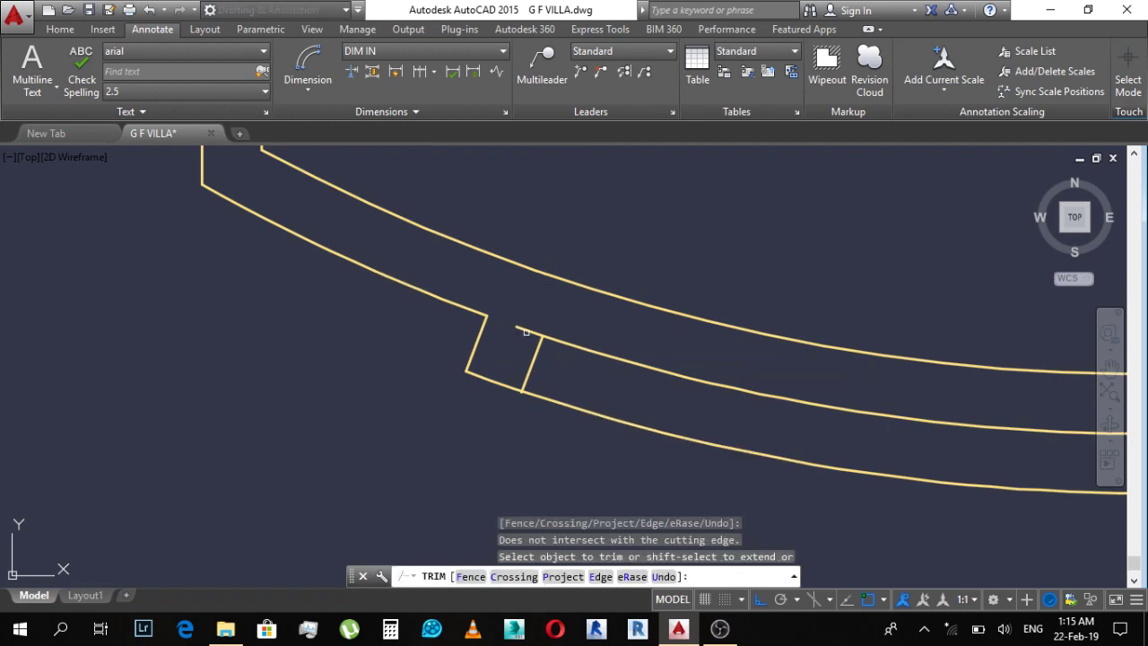
scroll(528, 329, up, 3)
scroll(547, 337, up, 2)
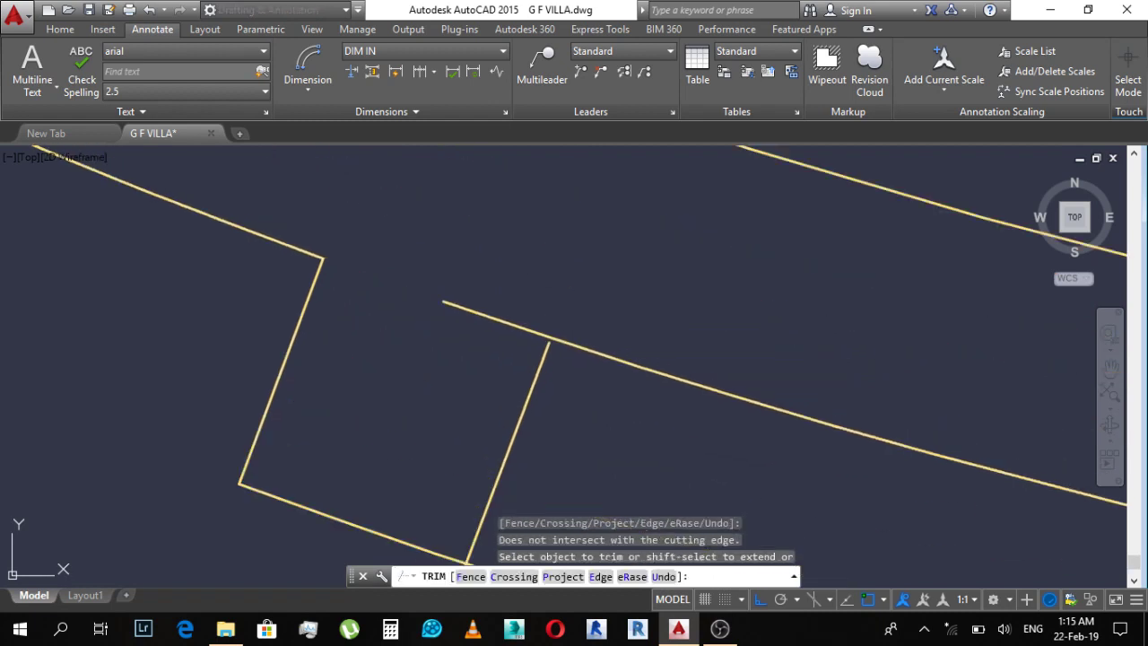
scroll(556, 336, down, 3)
key(Escape)
scroll(538, 359, down, 1)
key(ctrl+z)
Step: Undo two more steps, then erase the short green line across the gap
key(ctrl+z)
key(ctrl+z)
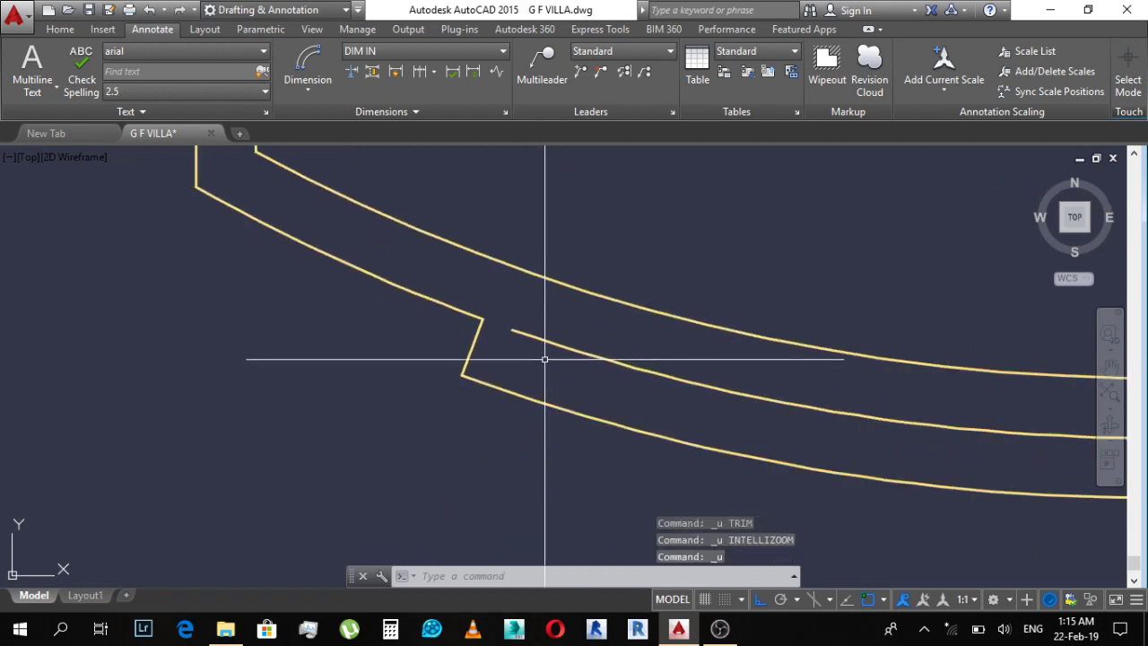
key(ctrl+z)
key(ctrl+z)
key(ctrl+z)
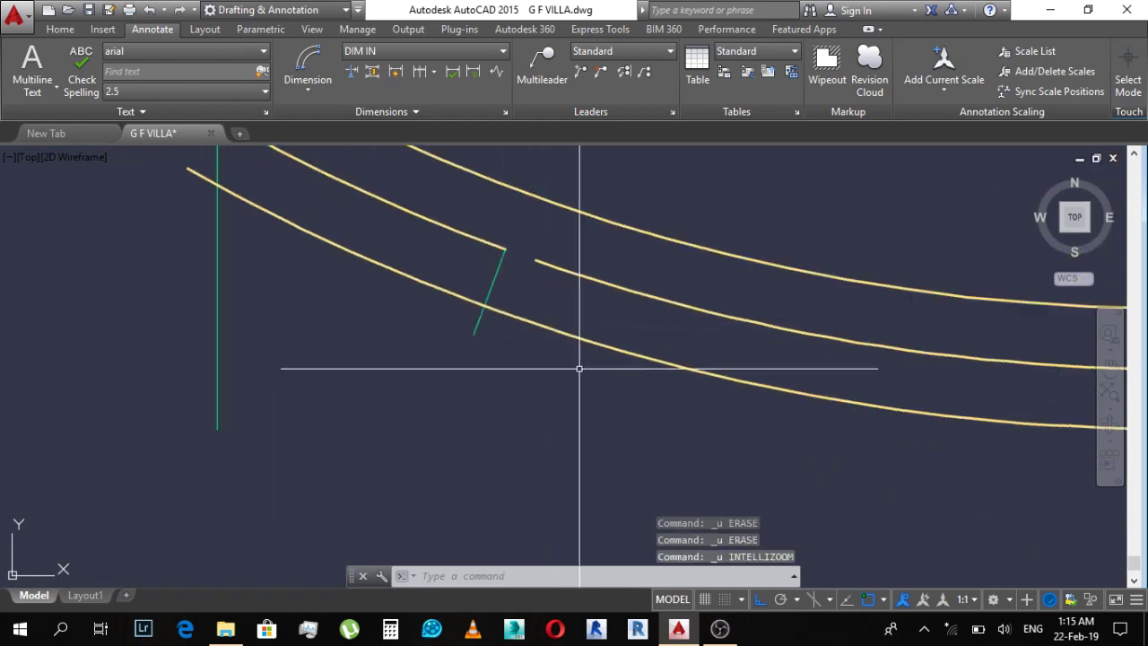
key(ctrl+z)
click(487, 304)
click(433, 316)
scroll(432, 309, down, 3)
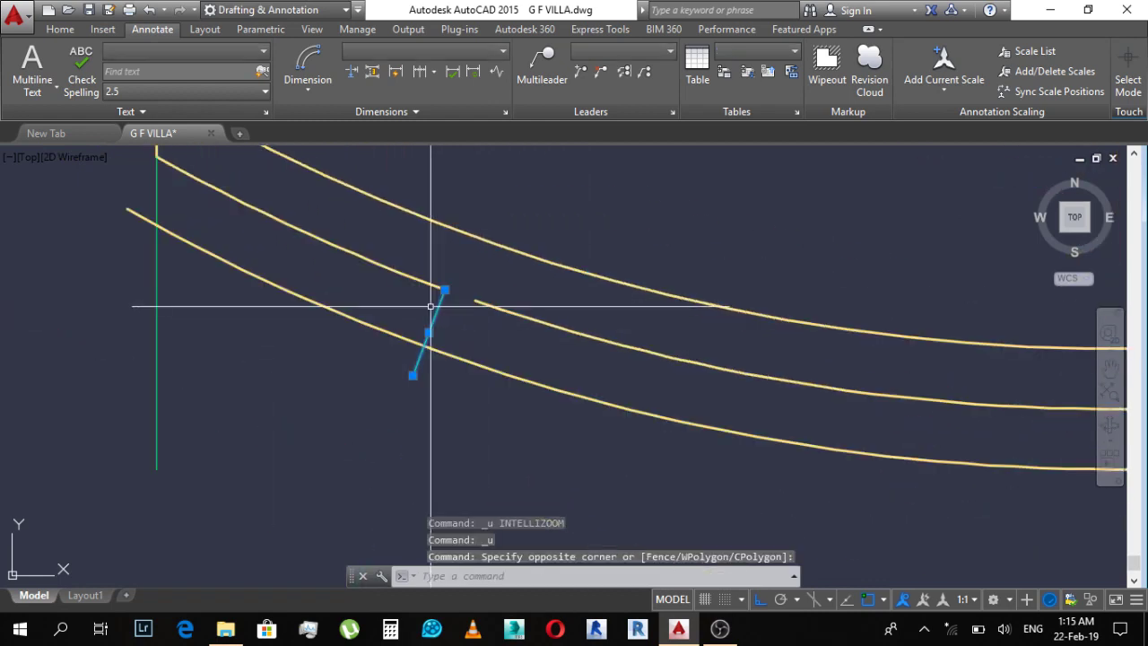
text(e)
key(Return)
key(Escape)
key(Escape)
Step: Start a line at the wall line's end using the Perpendicular snap
text(l)
key(Return)
scroll(441, 288, up, 2)
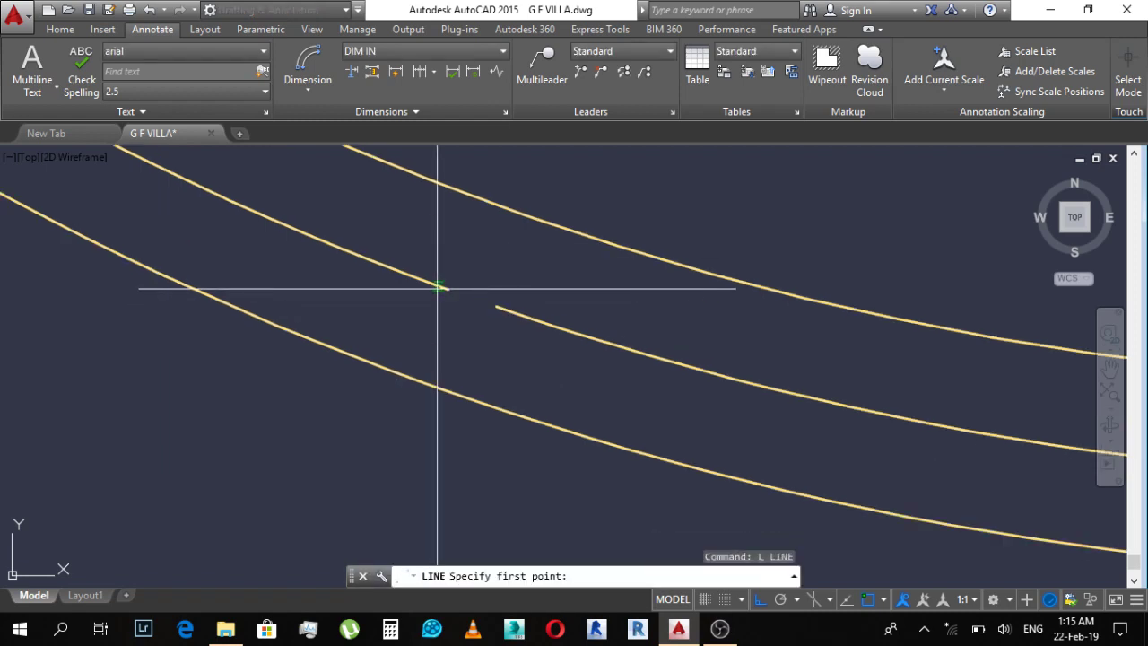
shift+right_click(478, 231)
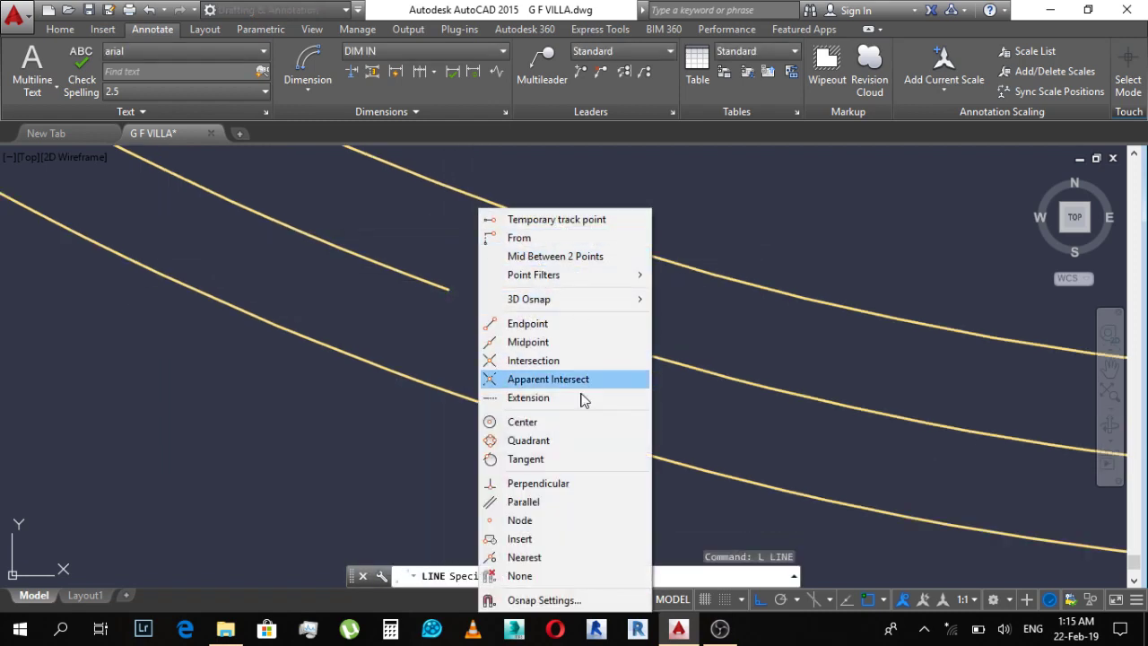
click(538, 484)
click(449, 289)
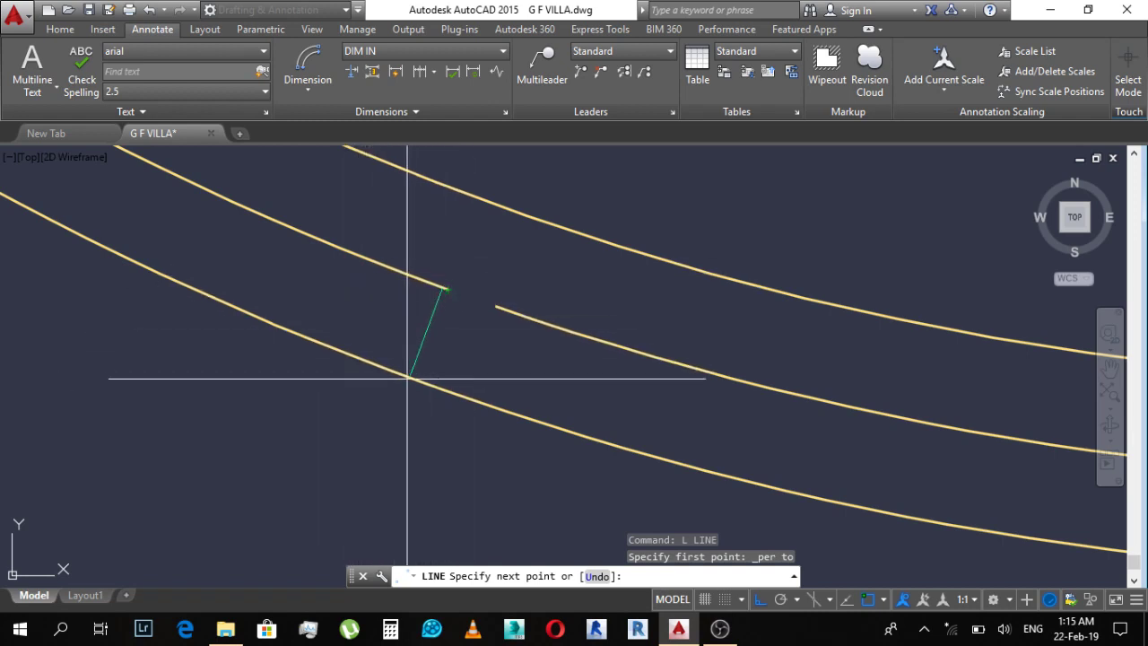
Step: Try placing the line's endpoint on the outer arc, then undo that segment
scroll(461, 281, up, 5)
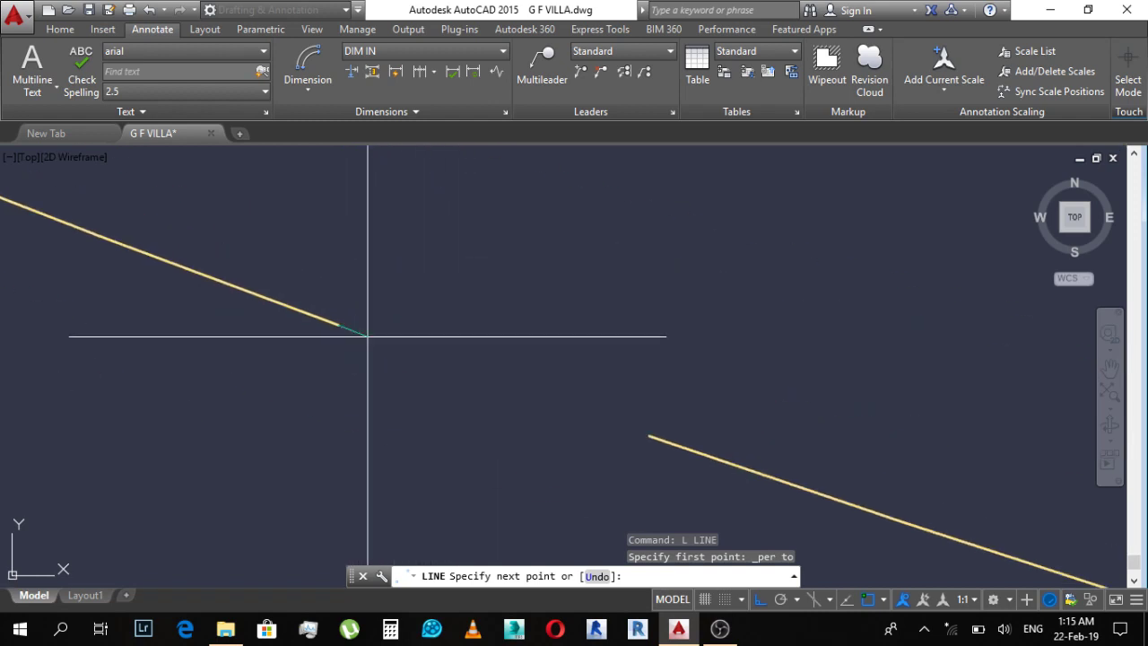
scroll(371, 333, down, 2)
scroll(328, 354, down, 2)
middle_drag(332, 353, 402, 325)
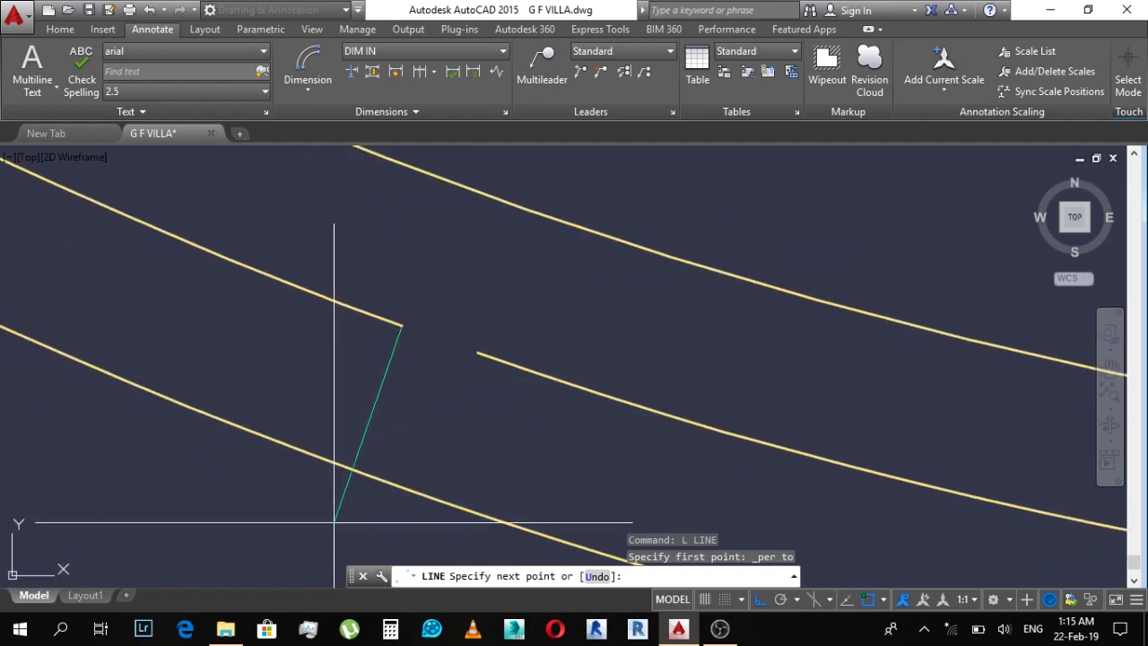
middle_drag(429, 478, 451, 351)
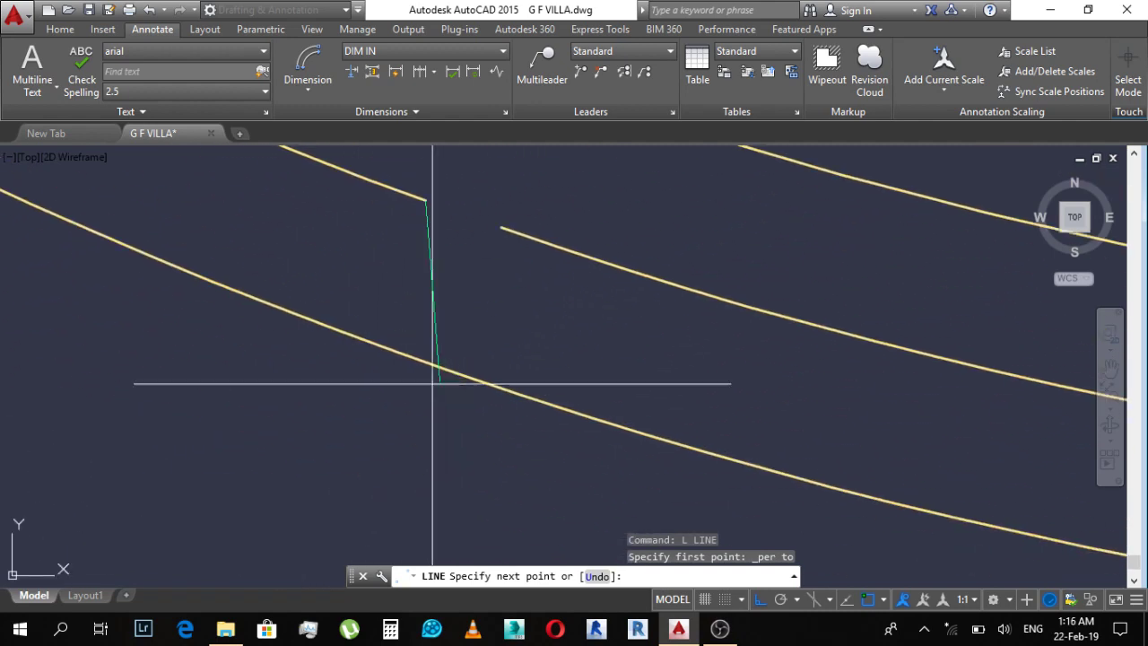
click(525, 487)
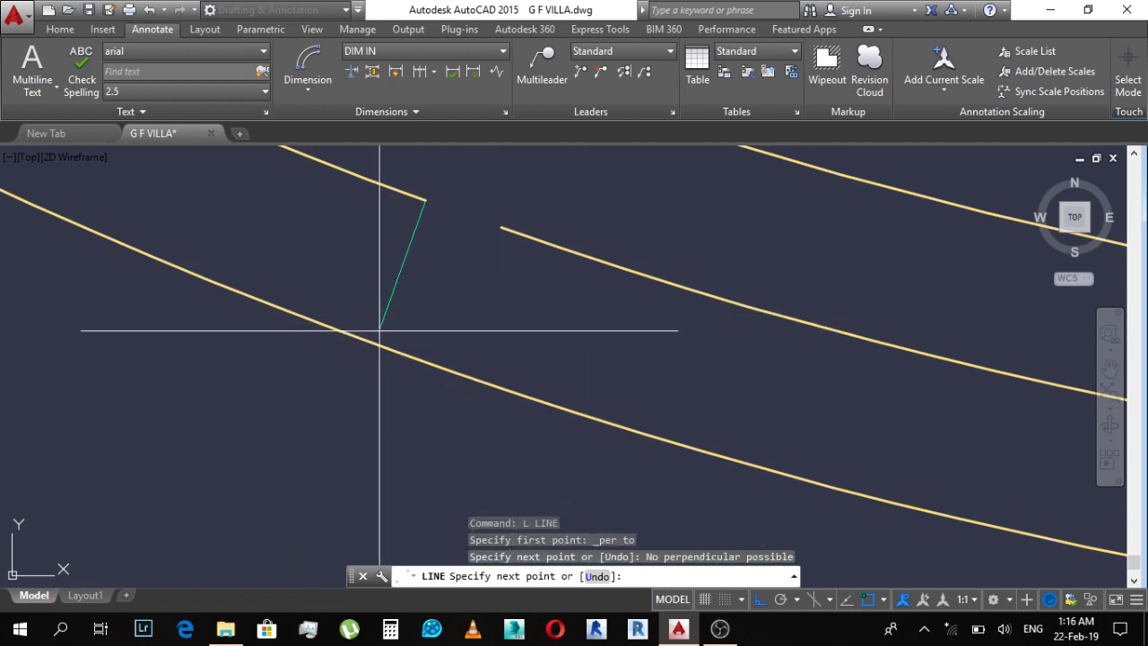
click(409, 360)
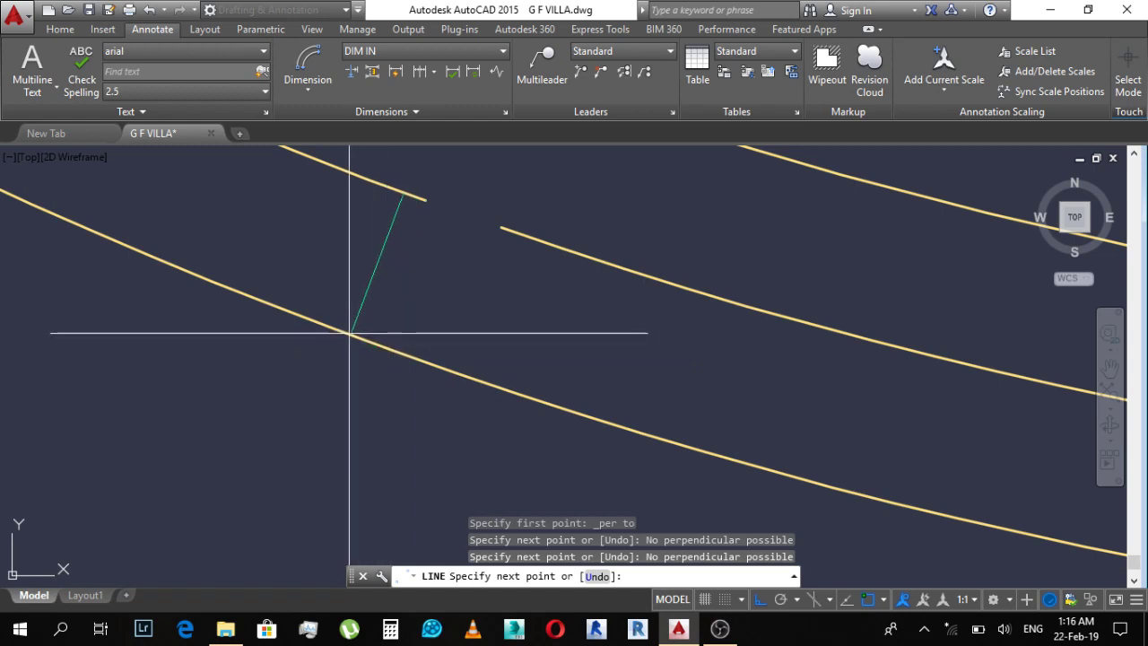
click(401, 357)
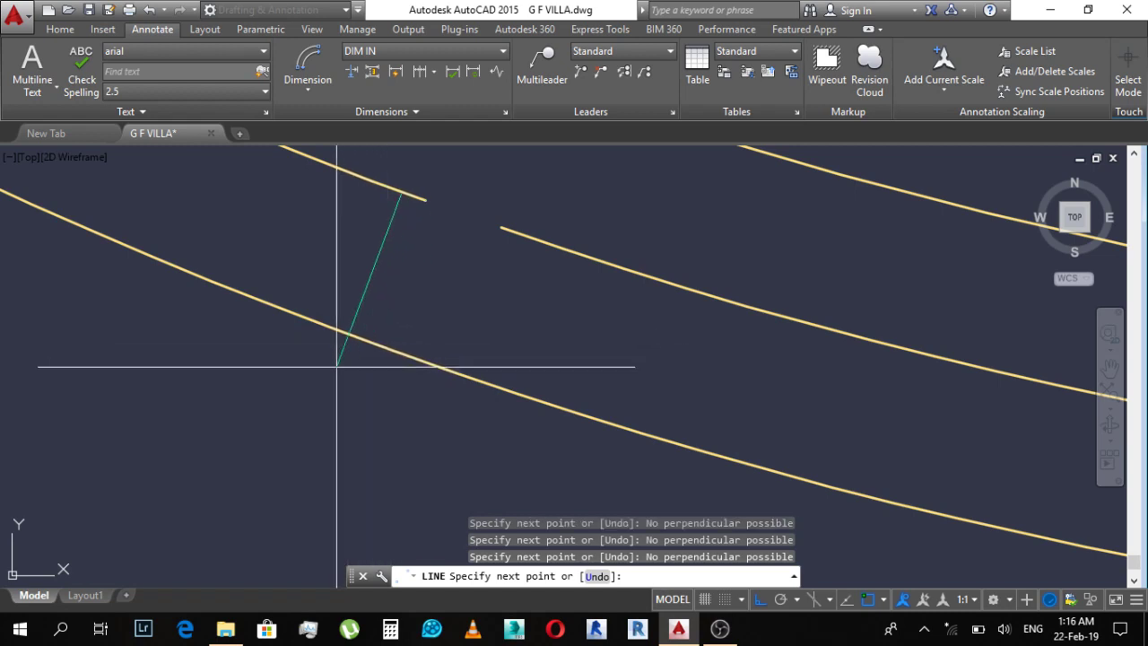
click(339, 377)
key(ctrl+z)
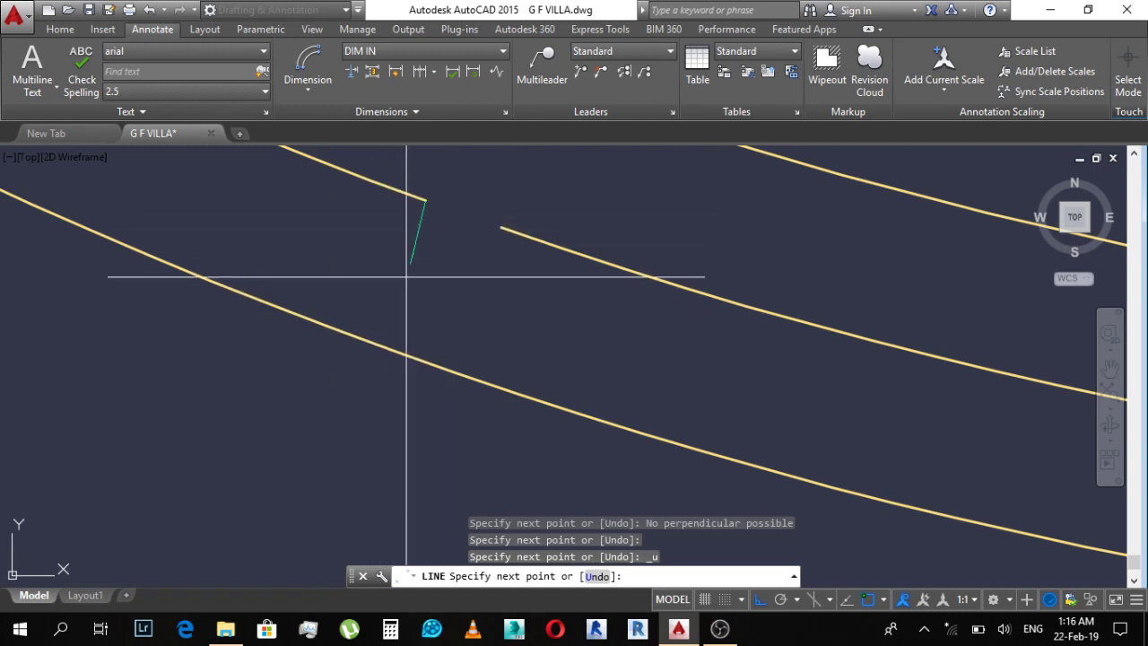
click(373, 345)
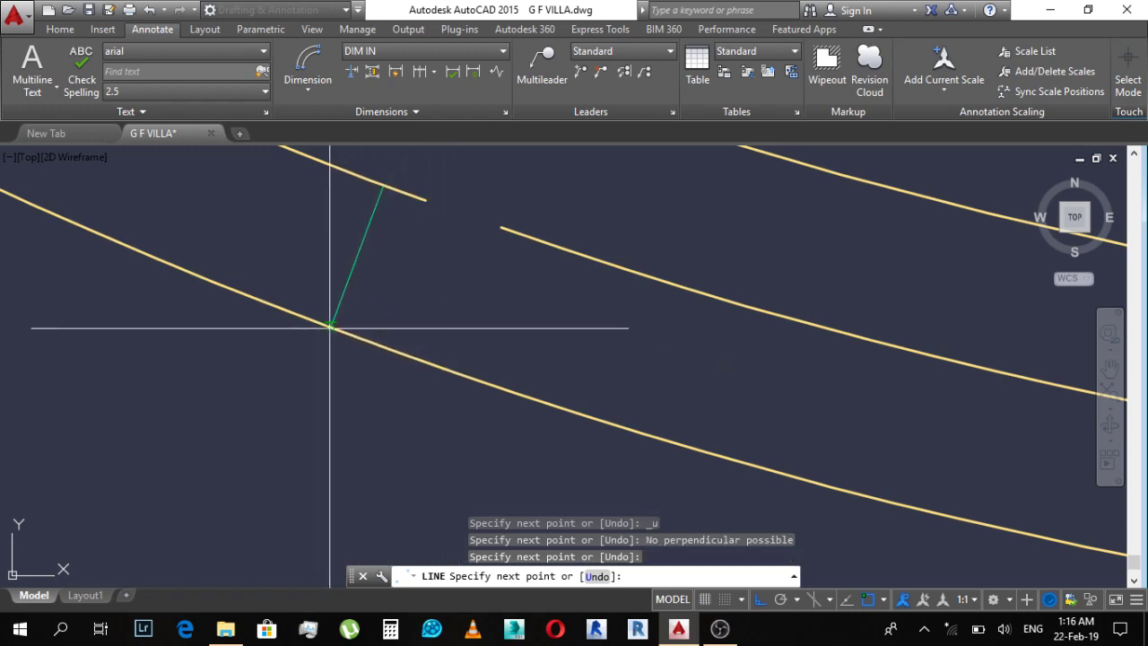
key(ctrl+z)
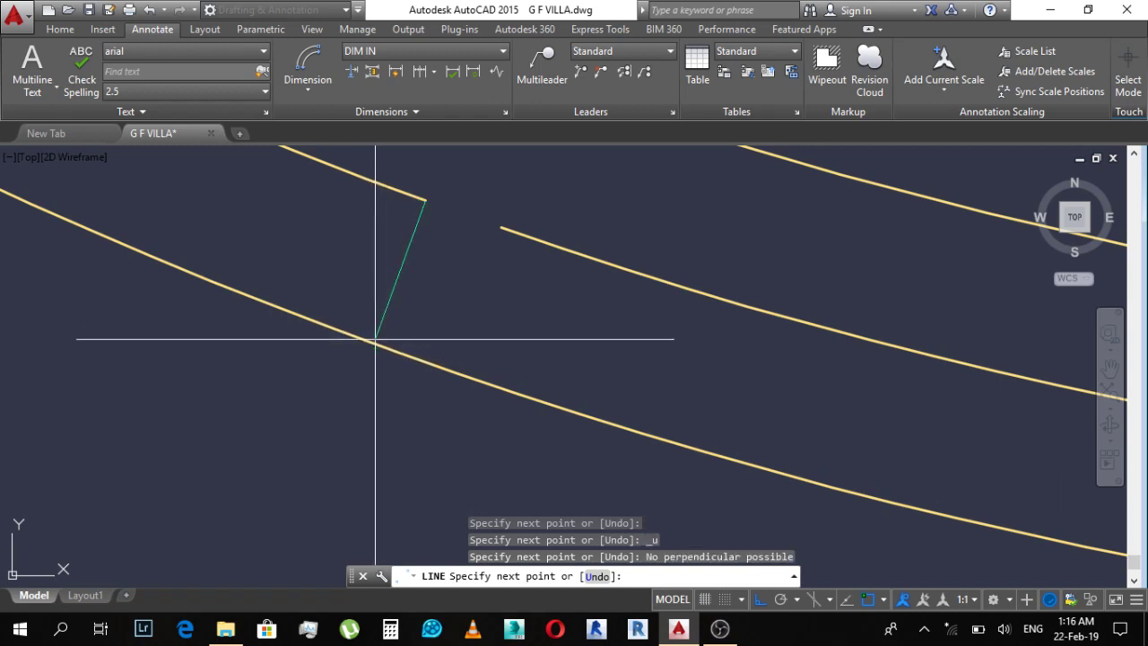
scroll(421, 332, down, 3)
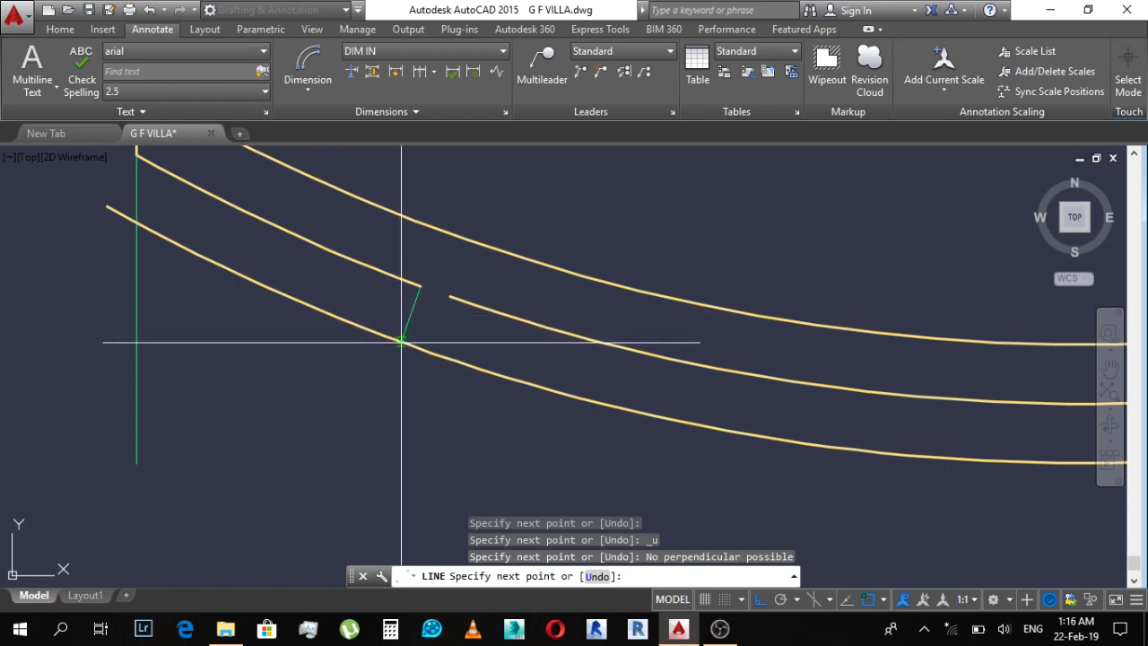
scroll(394, 346, up, 2)
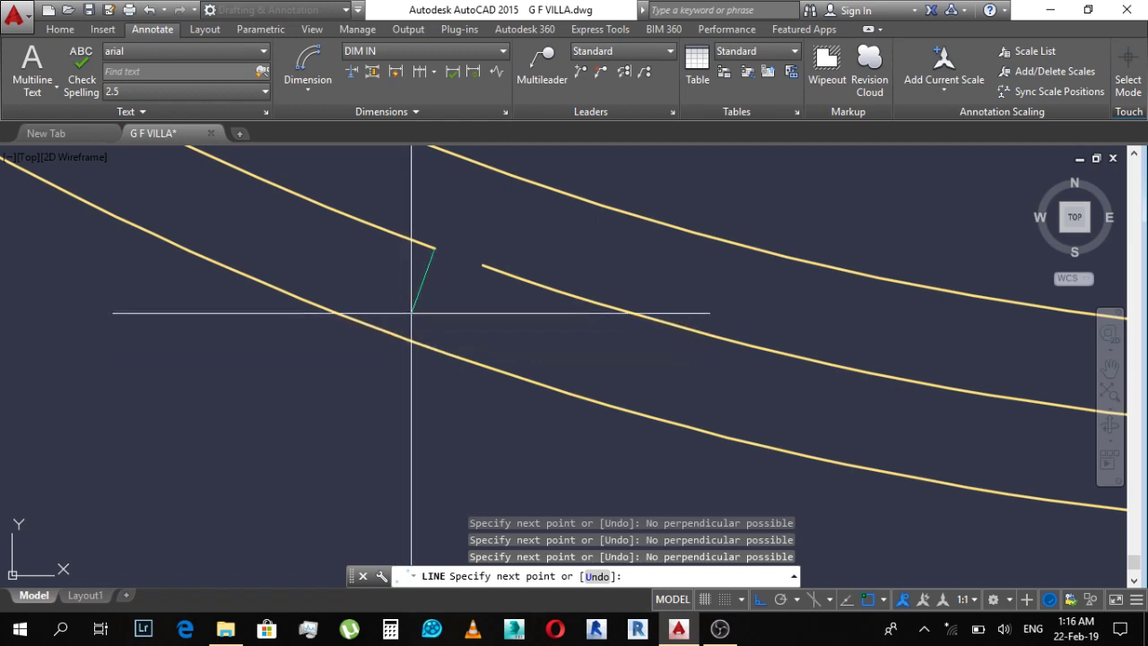
key(Escape)
key(Return)
Step: Draw a Perpendicular-snapped jamb line from the wall line's end across the opposite wall face
key(Escape)
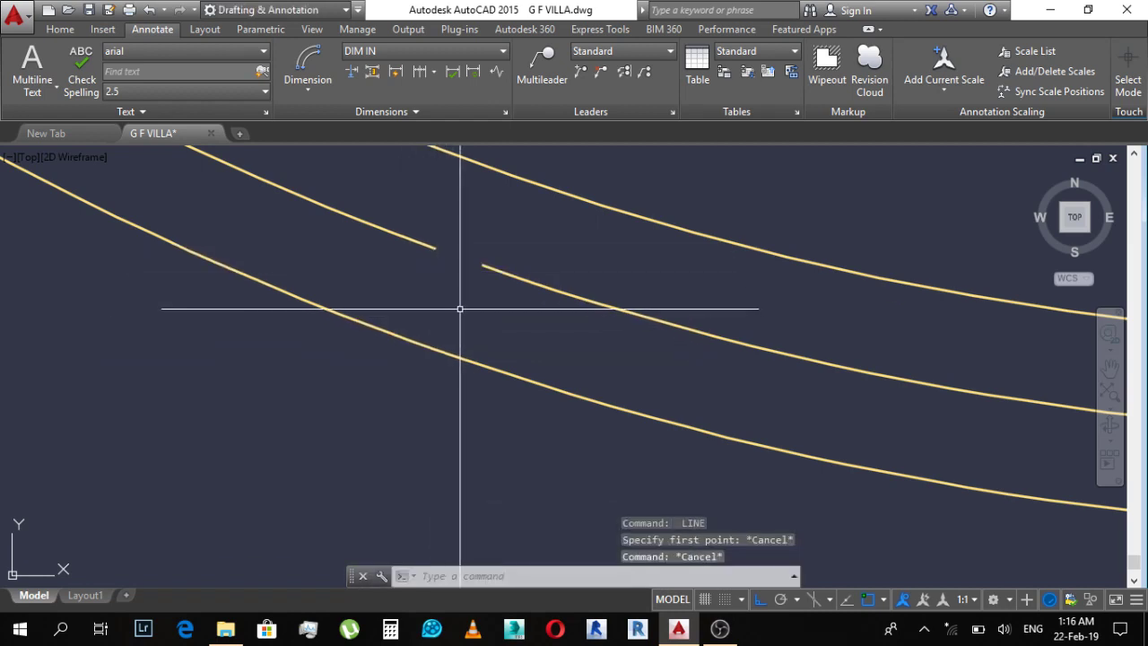
text(l)
key(Return)
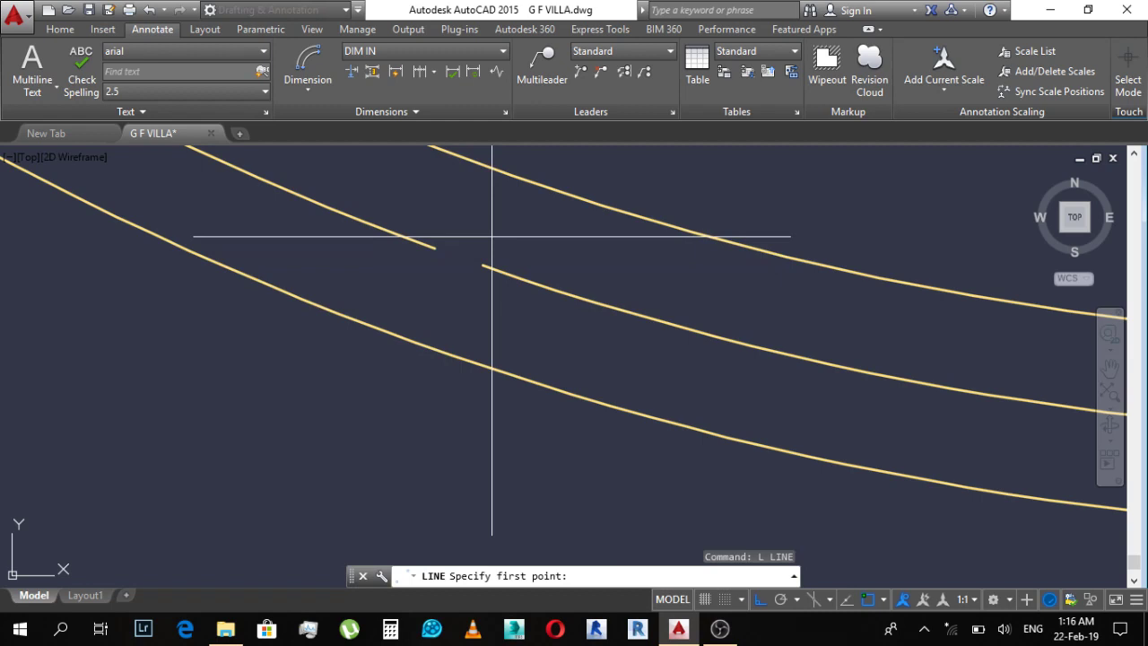
shift+right_click(491, 236)
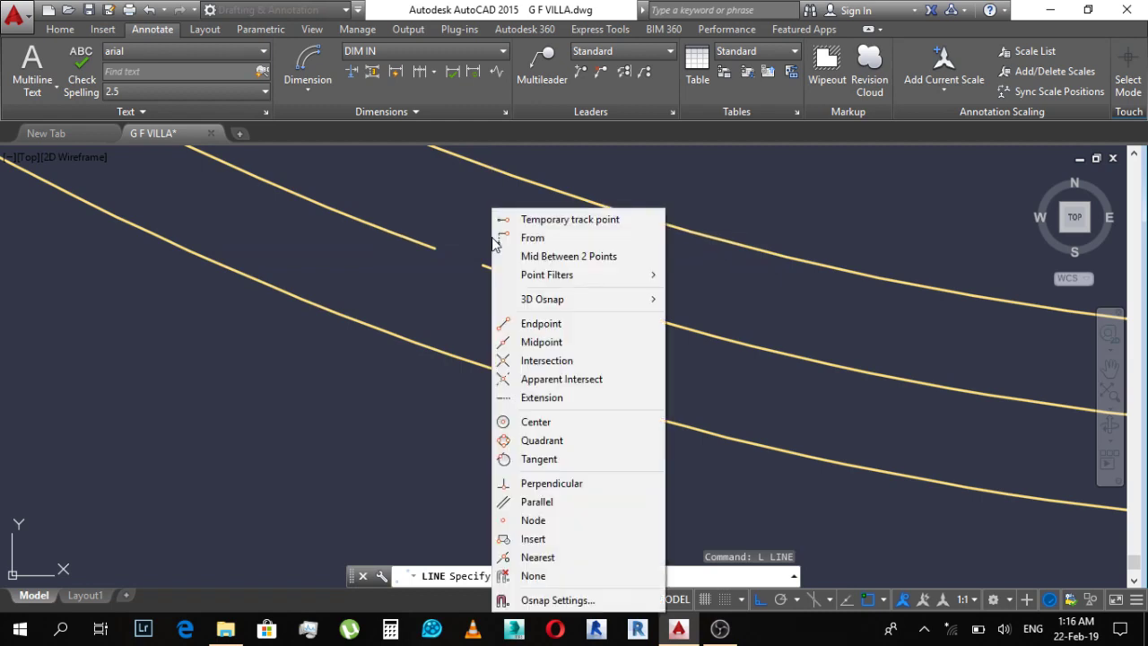
click(579, 482)
click(436, 246)
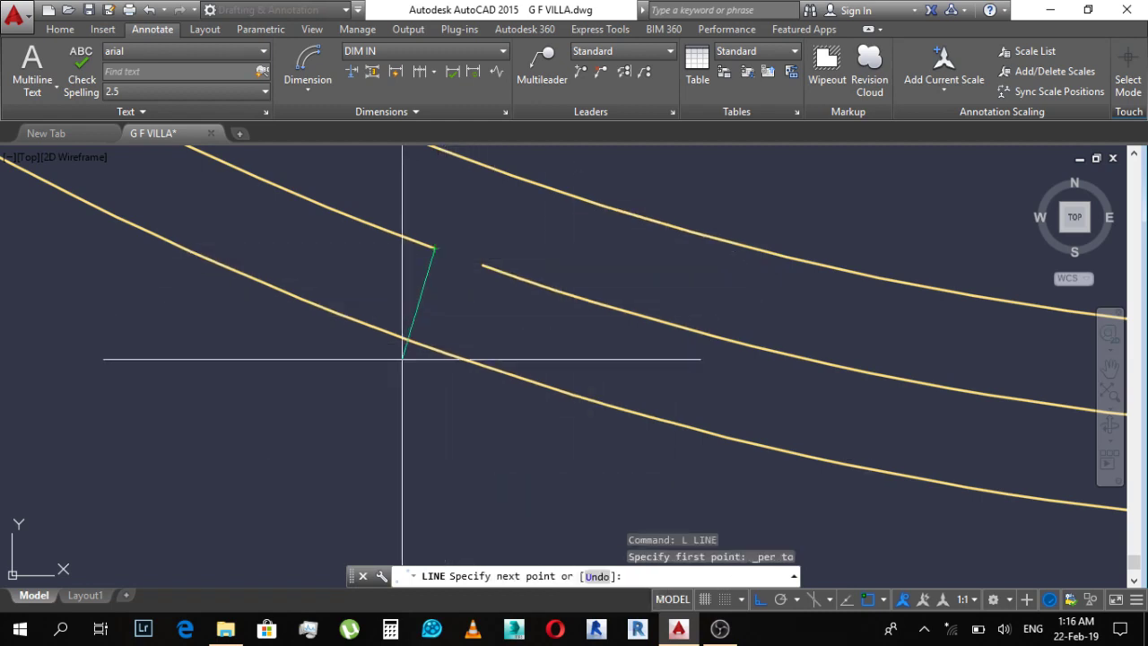
click(390, 380)
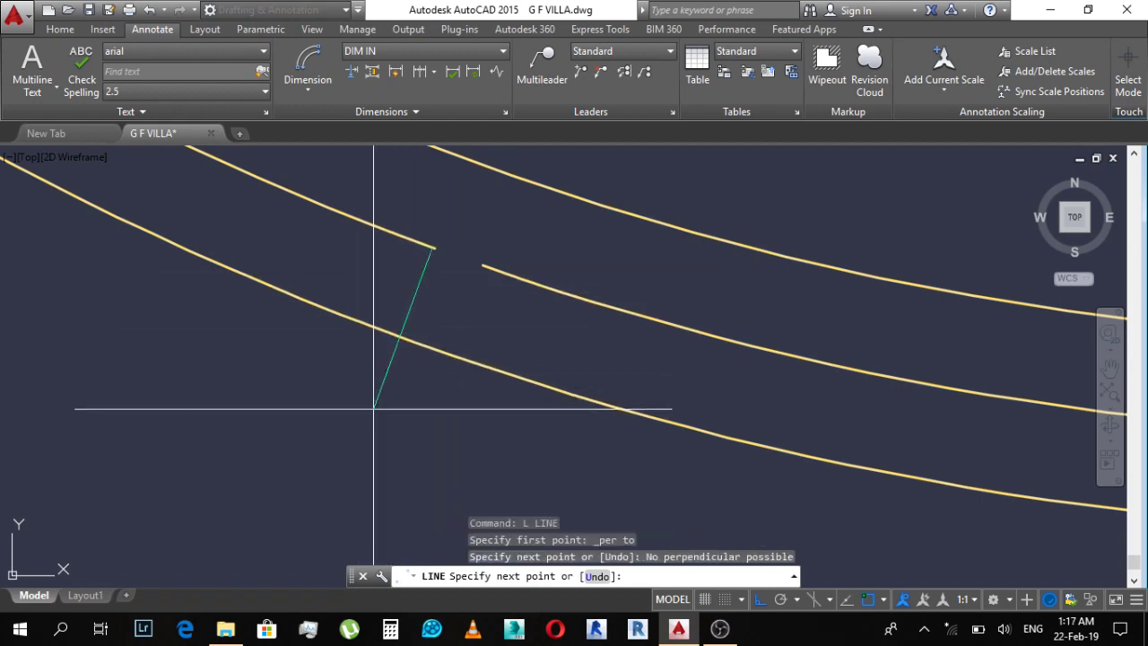
key(Escape)
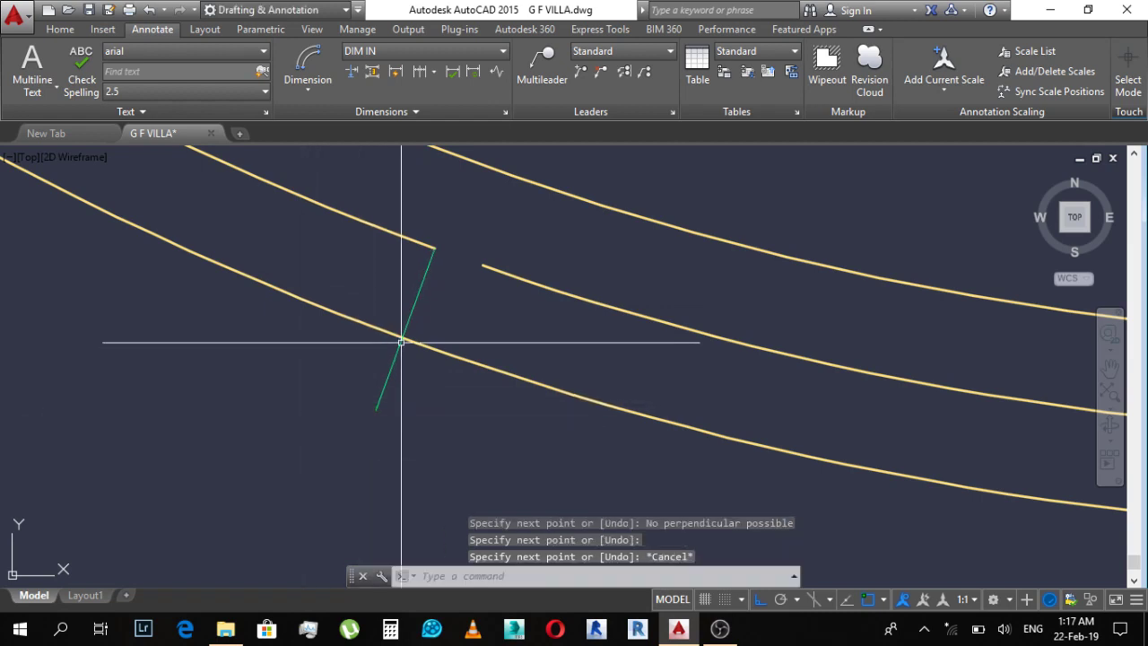
Step: Start the OFFSET command to offset a line
scroll(425, 236, up, 3)
scroll(503, 199, down, 2)
text(o)
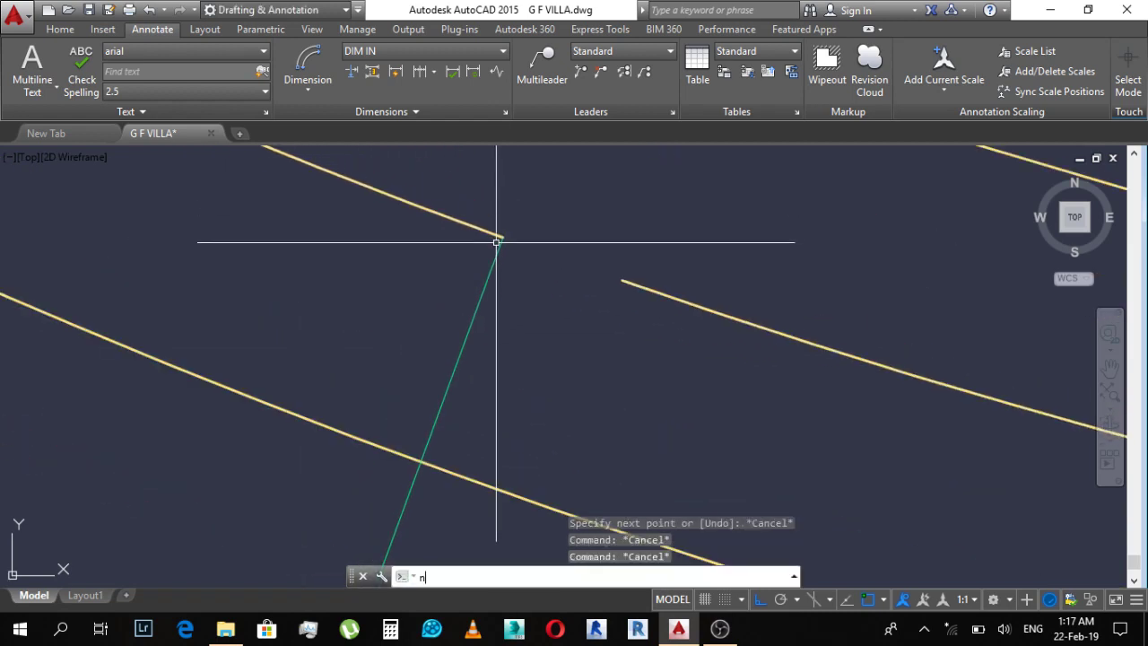
key(Escape)
key(Escape)
scroll(494, 243, down, 5)
text(o)
key(Return)
Step: Offset the green jamb line 0.2 to its right
text(.2)
key(Return)
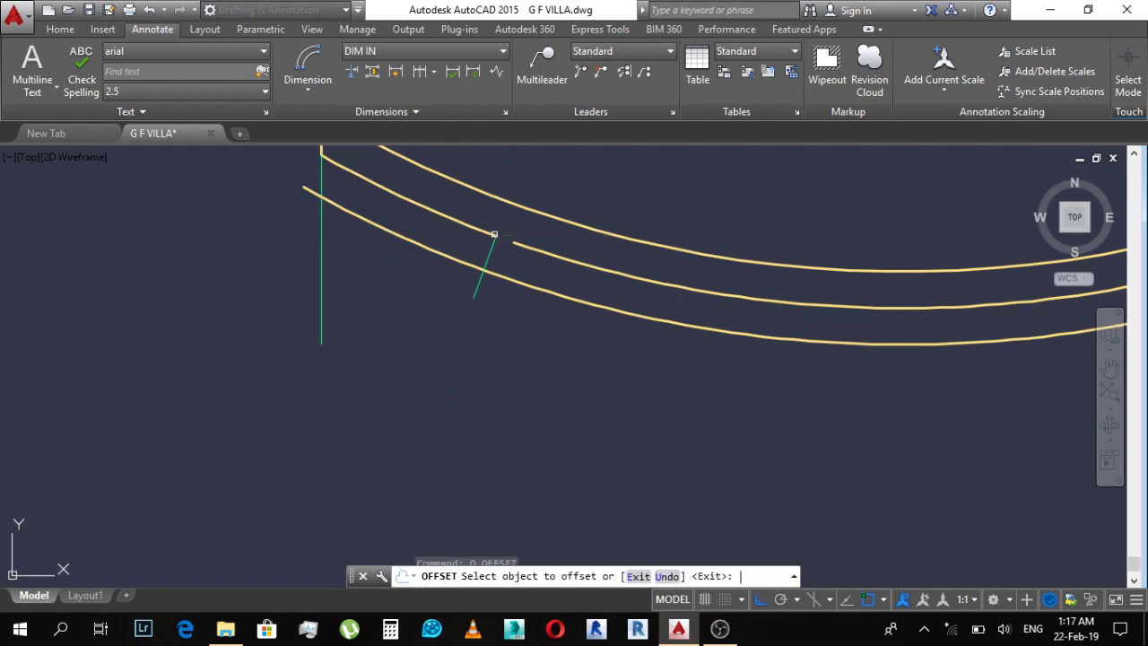
click(488, 250)
click(561, 299)
key(Escape)
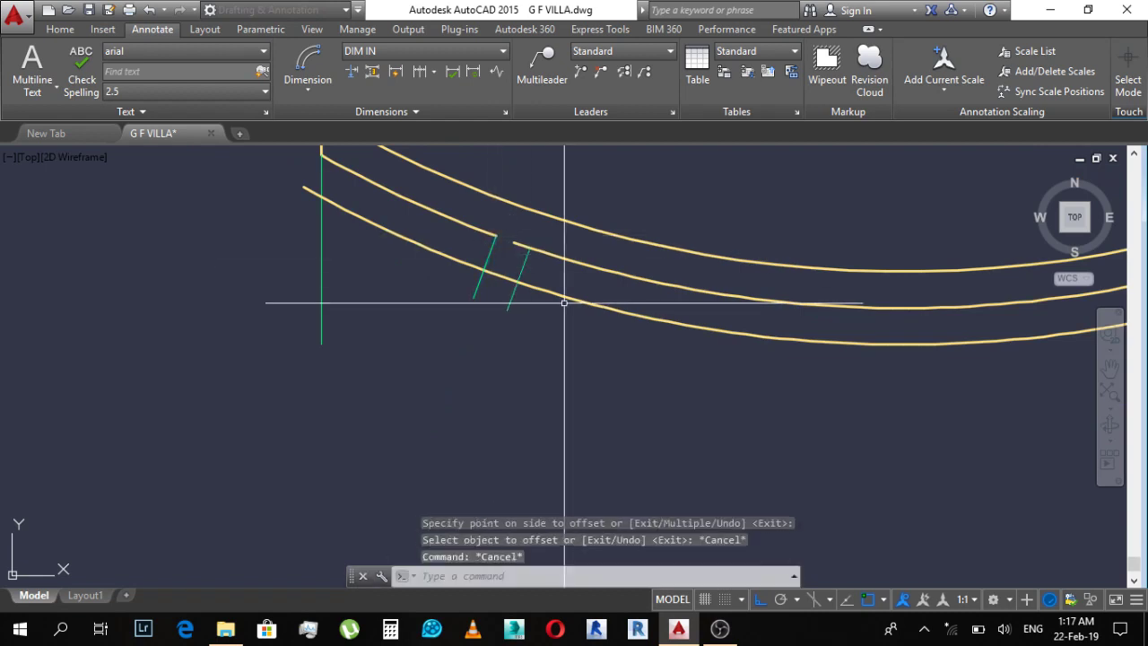
key(Escape)
Step: Attempt to trim the new jamb copy while zooming and panning to its far end
text(tr)
key(Return)
key(Return)
click(556, 294)
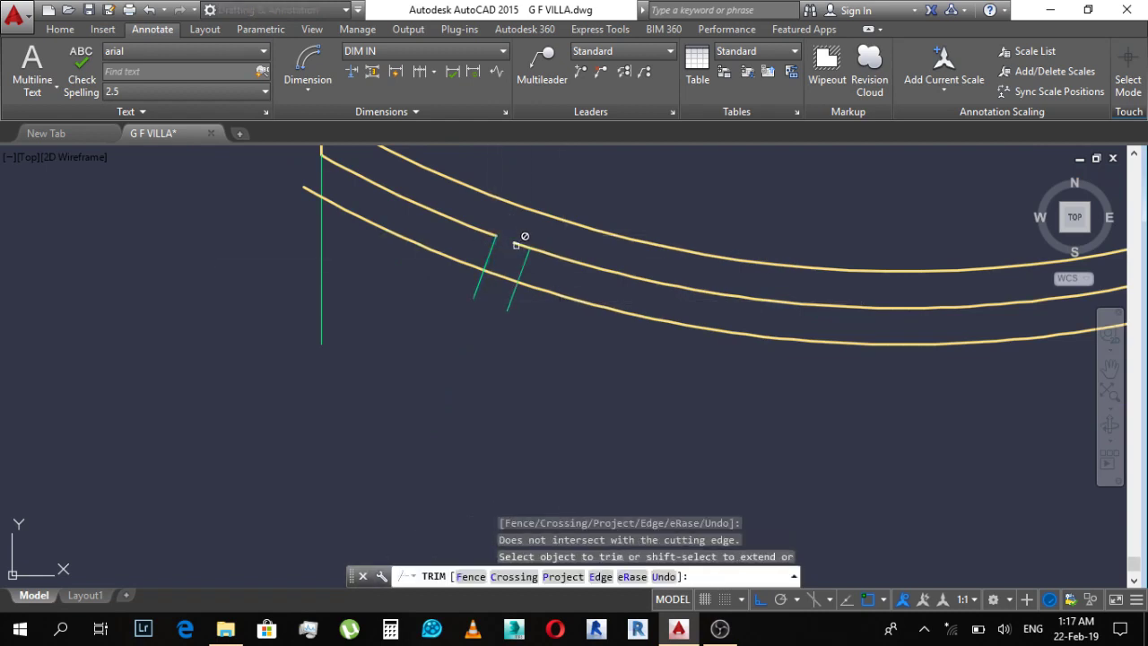
scroll(520, 241, up, 2)
scroll(529, 251, up, 3)
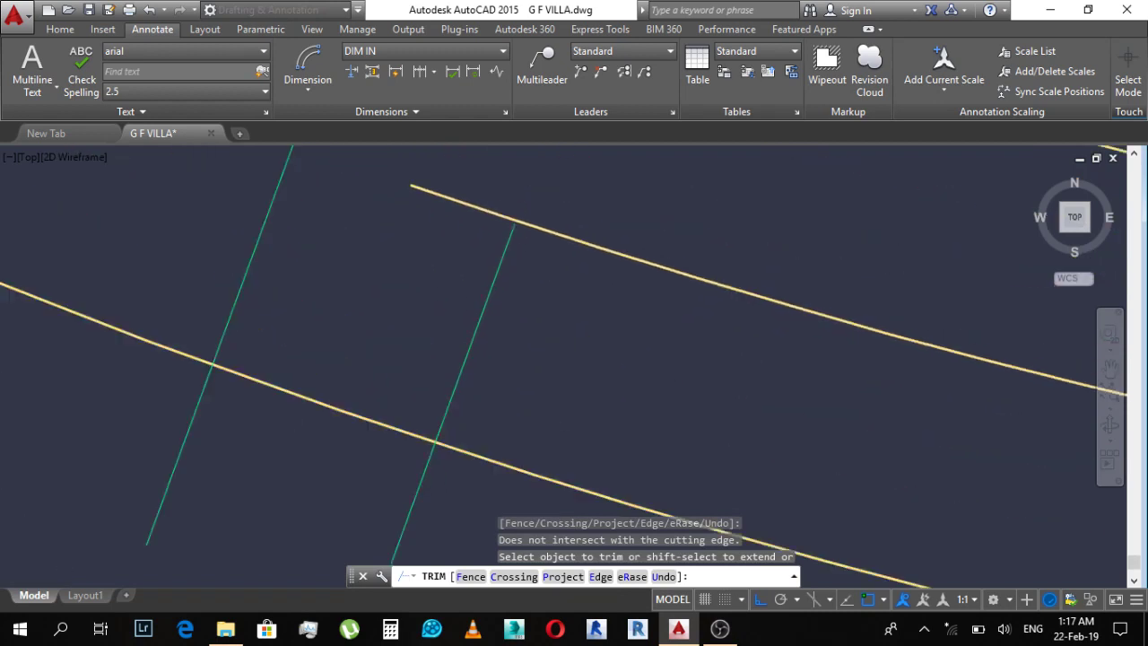
scroll(493, 208, up, 2)
scroll(448, 224, down, 2)
scroll(377, 207, up, 2)
scroll(317, 158, up, 2)
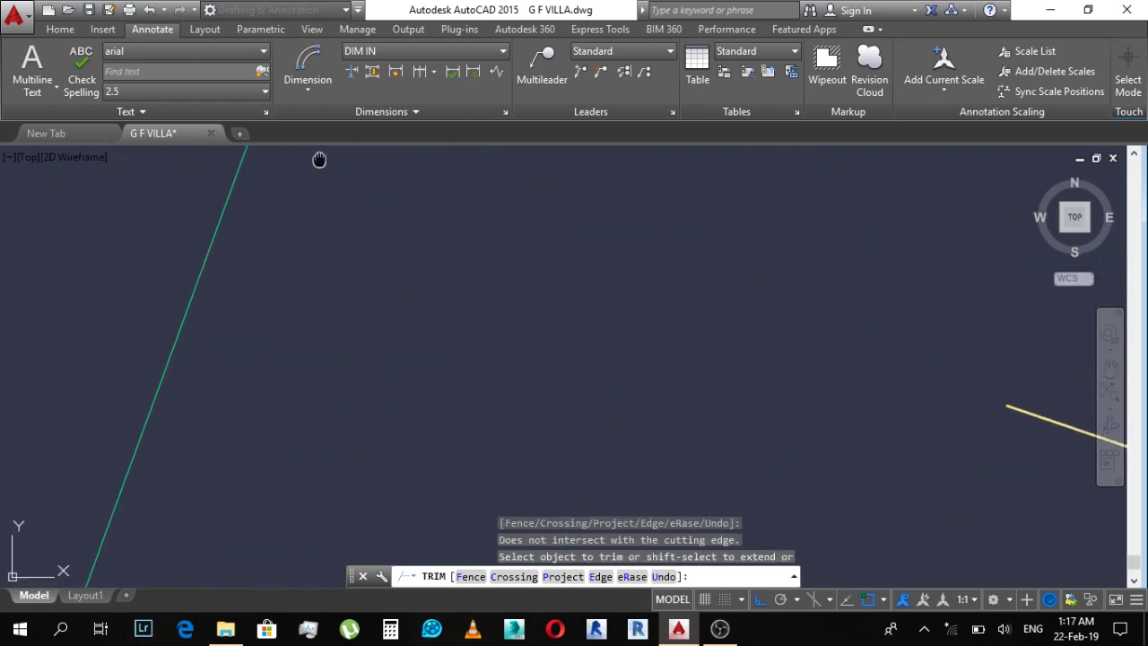
scroll(365, 305, up, 2)
scroll(323, 309, up, 2)
scroll(259, 345, up, 2)
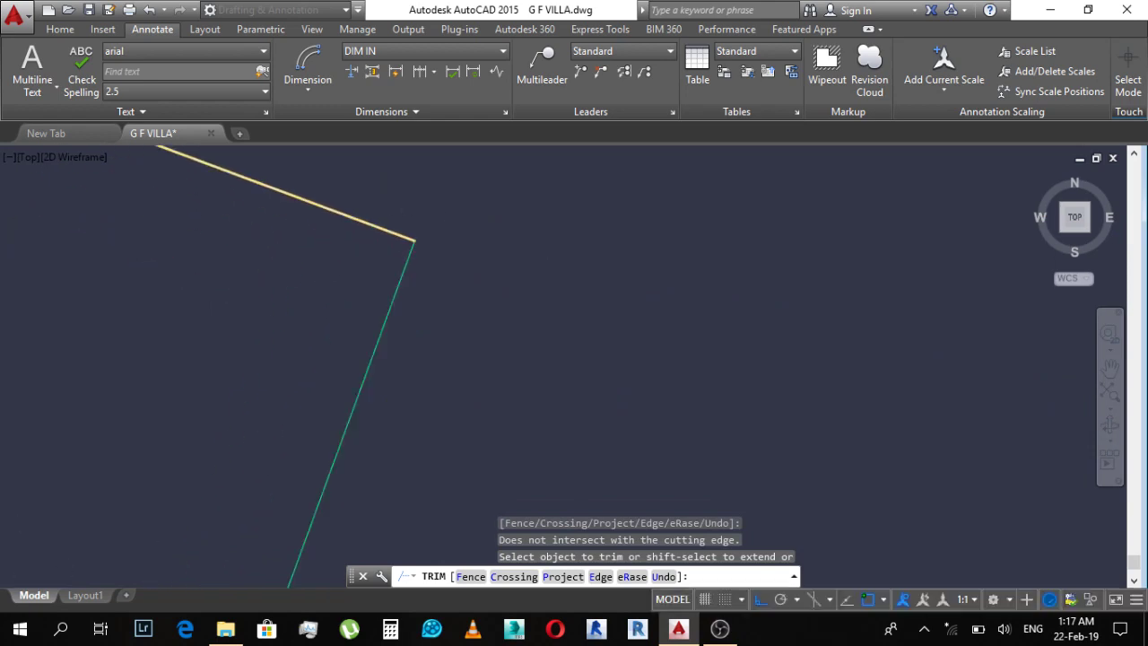
middle_drag(361, 209, 841, 311)
scroll(743, 365, down, 1)
scroll(729, 366, down, 2)
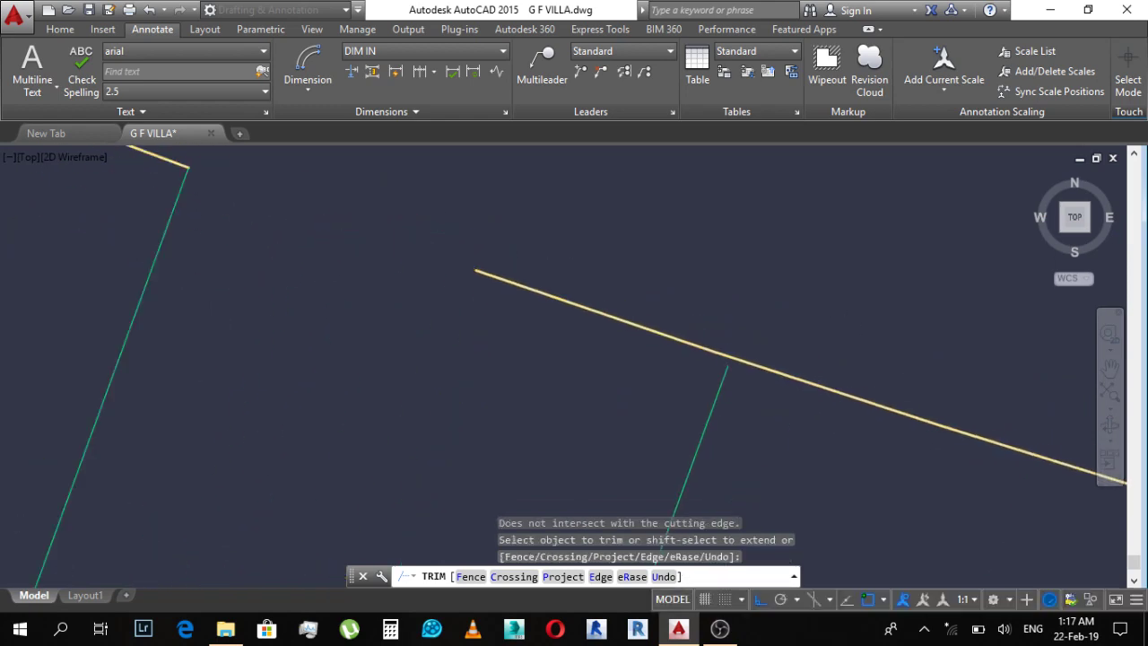
Step: Erase the extra offset jamb line at the window gap
key(Escape)
scroll(718, 377, up, 2)
click(729, 364)
text(e)
key(Return)
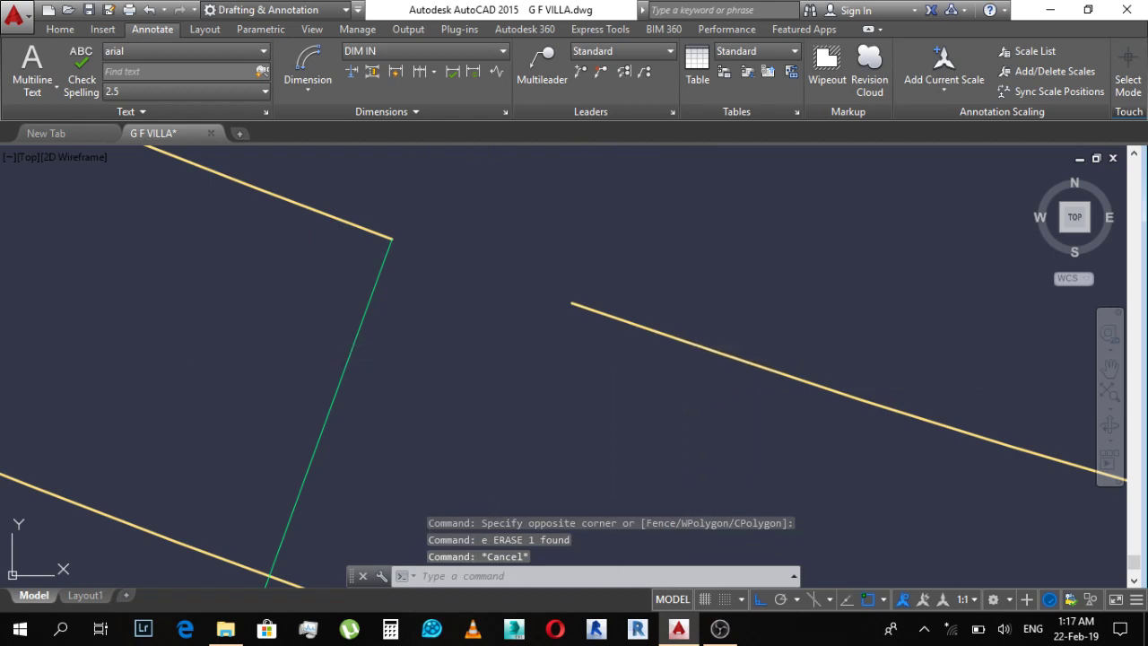
click(316, 308)
Step: Start a new line at the broken arc's end using the Perpendicular object snap
key(Delete)
middle_drag(385, 305, 505, 290)
text(l)
key(Return)
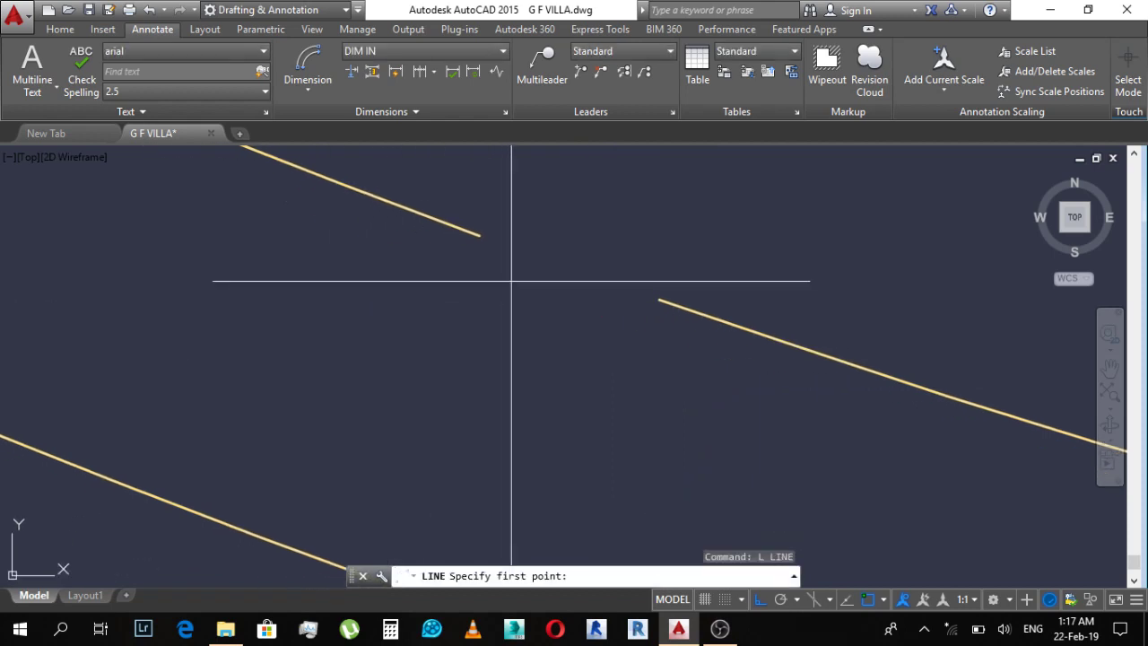
scroll(541, 255, down, 2)
scroll(533, 231, up, 1)
scroll(533, 238, down, 1)
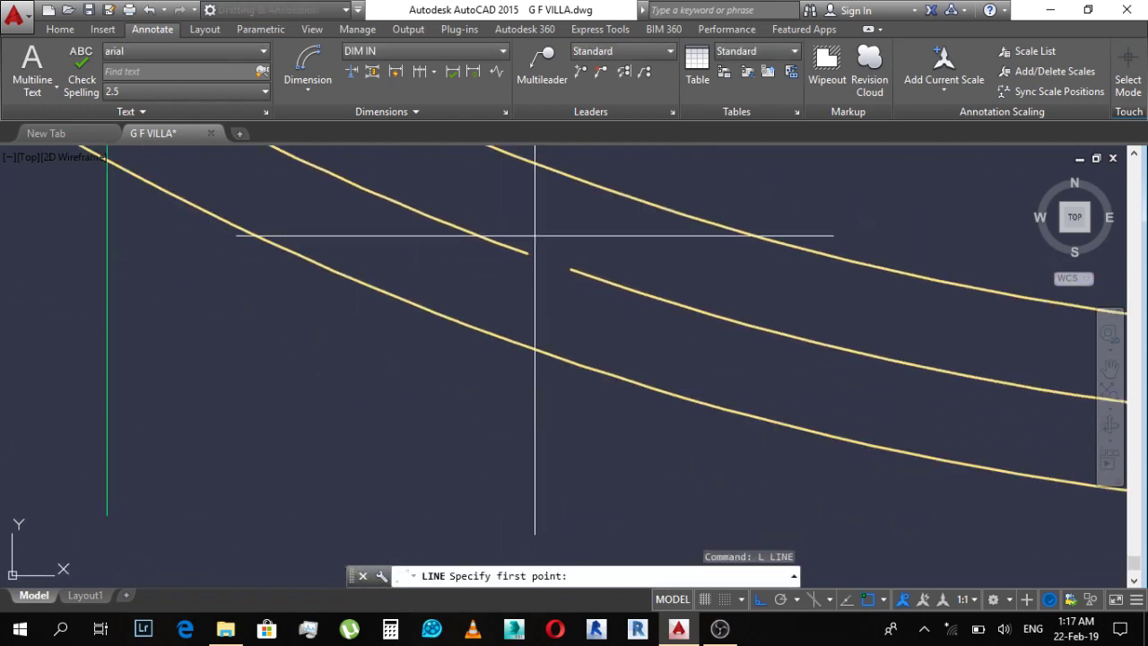
scroll(547, 260, down, 2)
scroll(561, 272, up, 2)
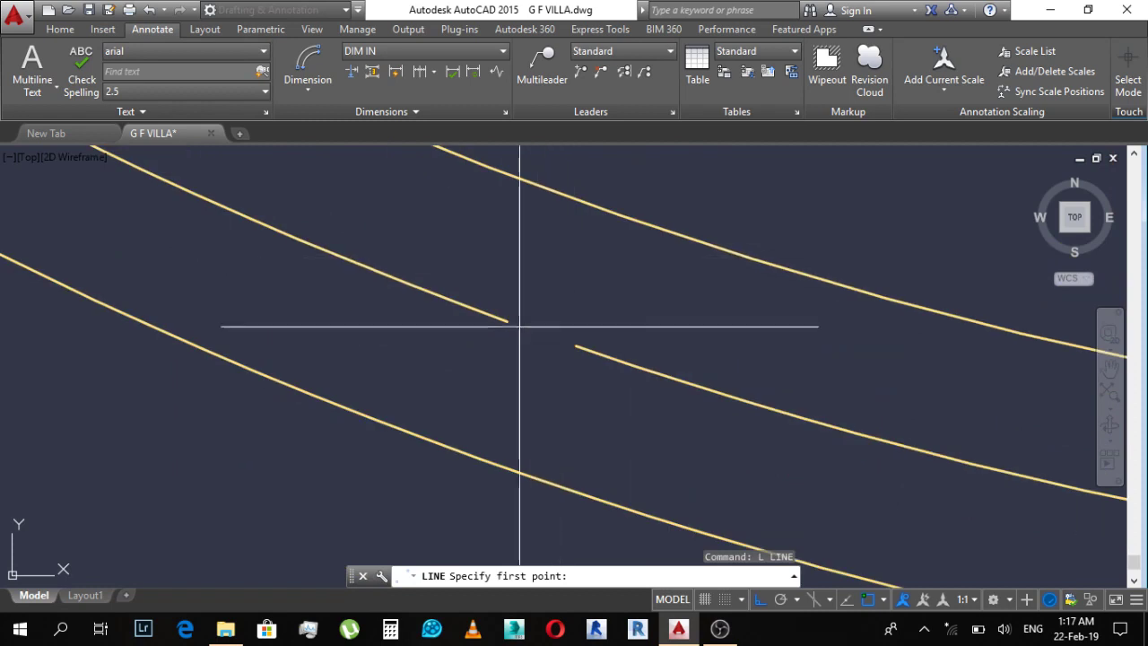
shift+right_click(549, 209)
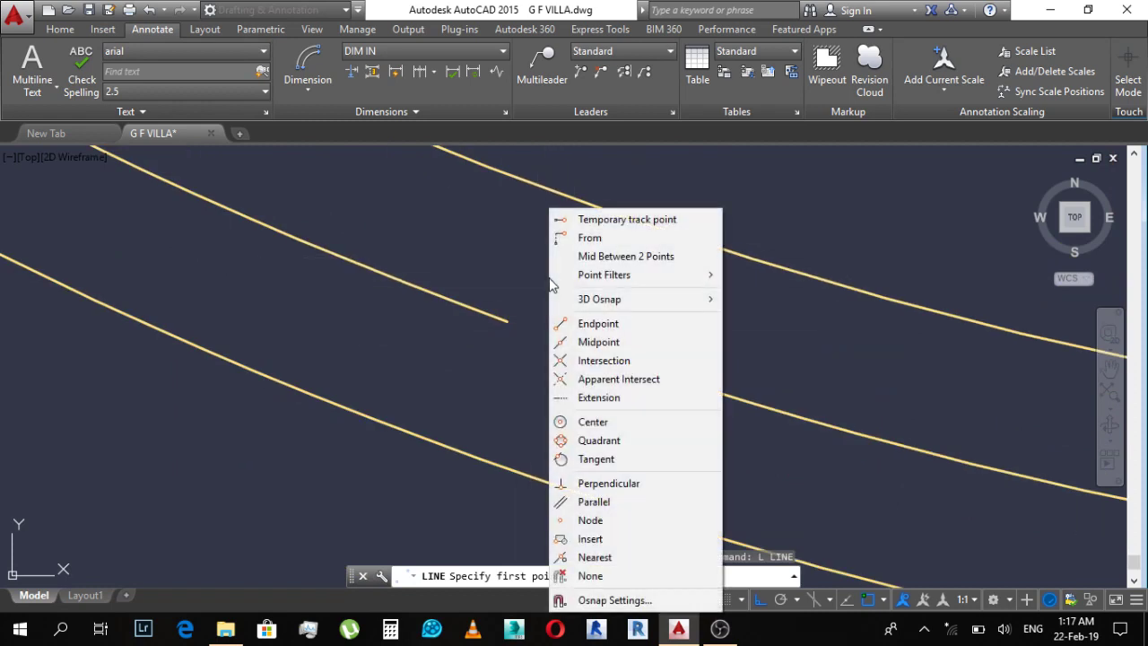
click(631, 488)
click(507, 320)
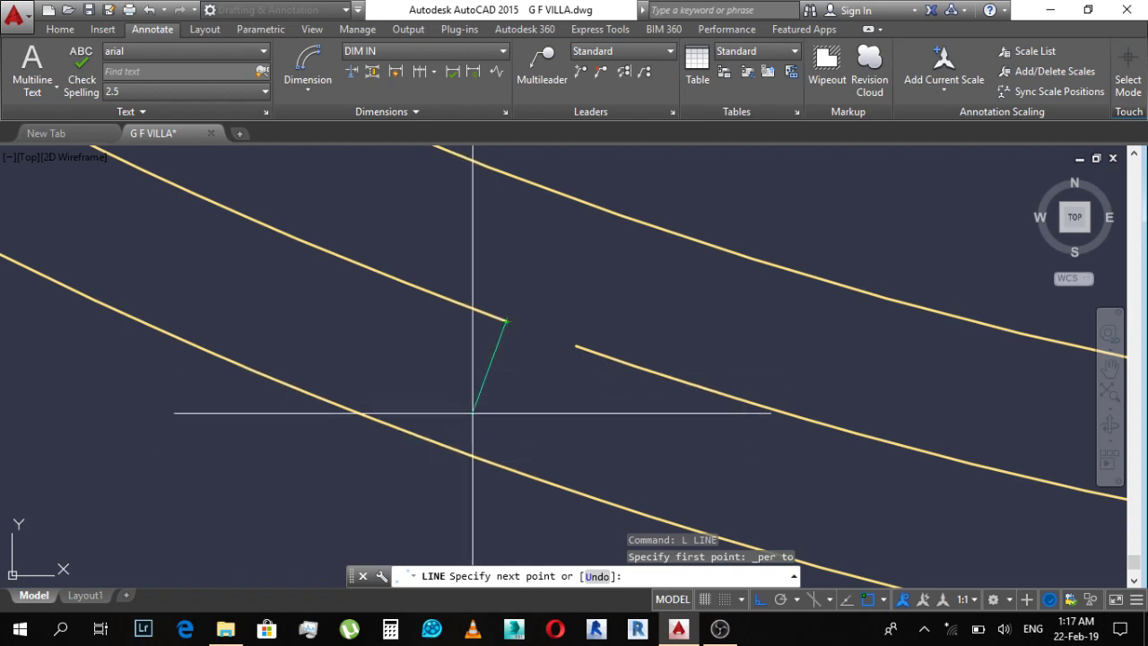
Step: Finish the green jamb line down across the lower arc line
scroll(473, 413, up, 3)
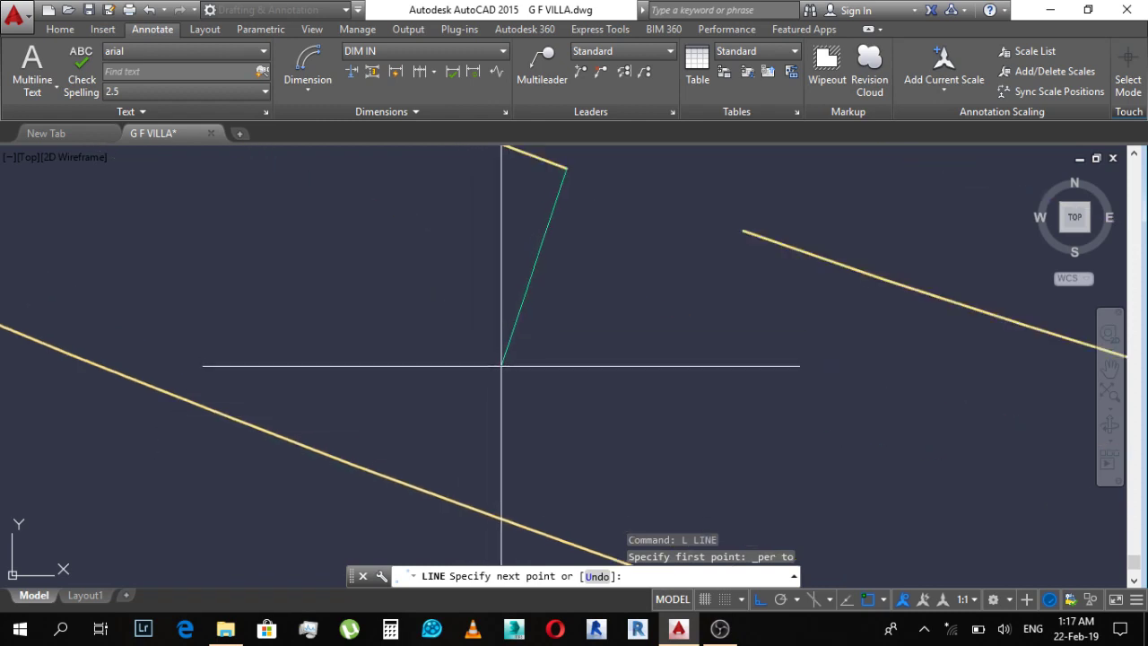
click(481, 408)
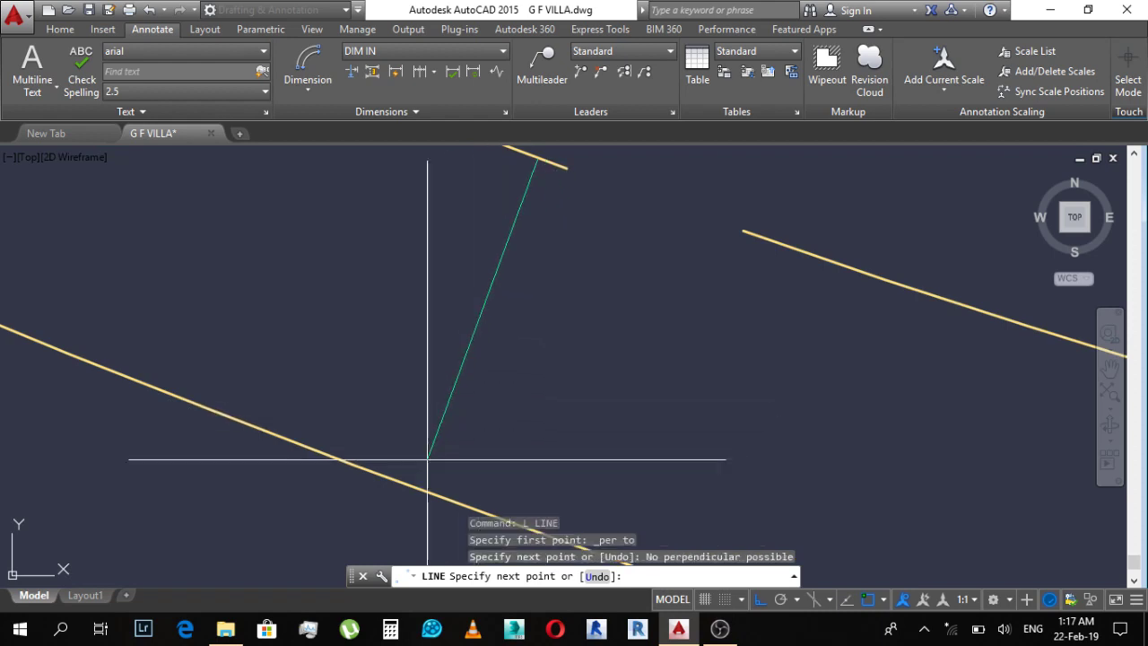
scroll(476, 410, down, 2)
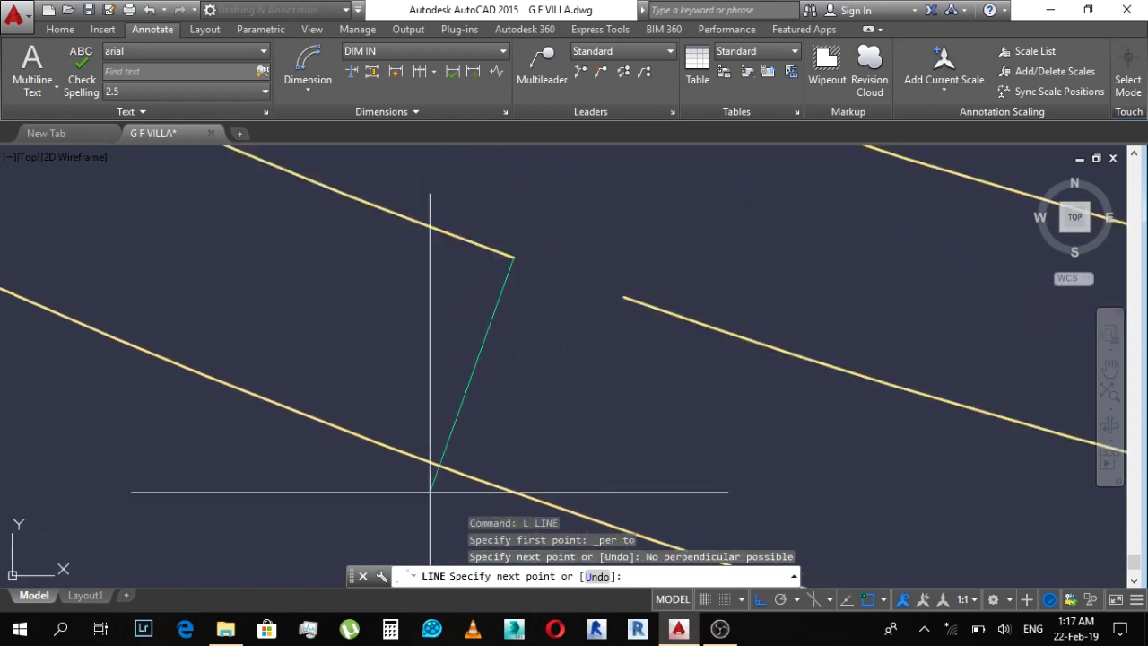
scroll(430, 492, down, 2)
click(422, 518)
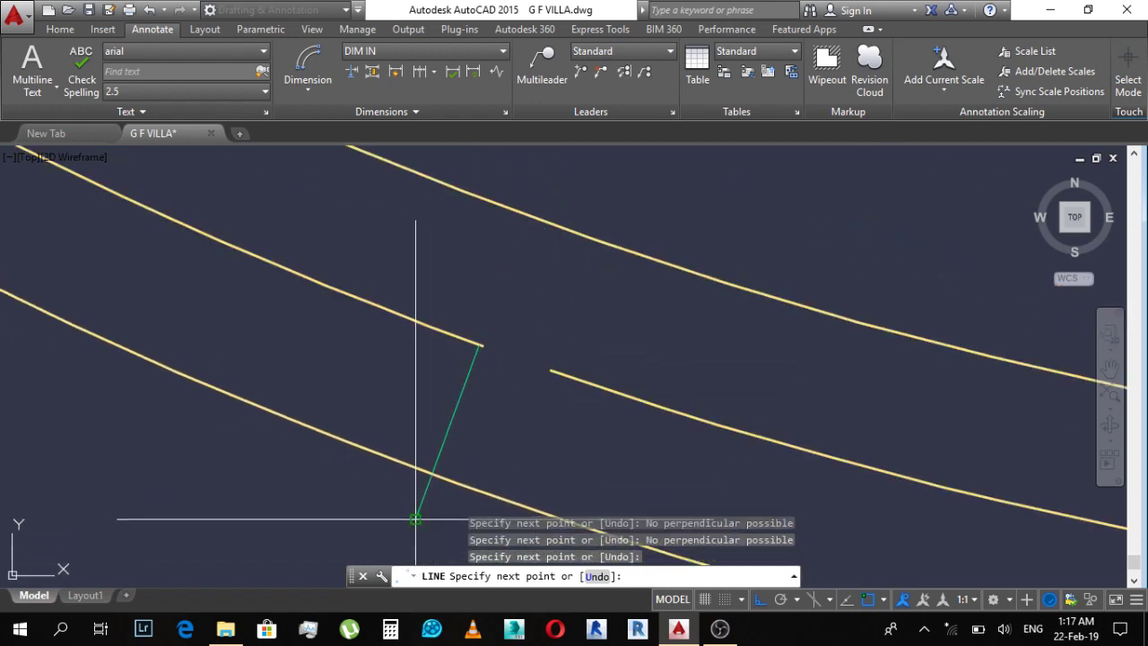
middle_drag(447, 501, 407, 463)
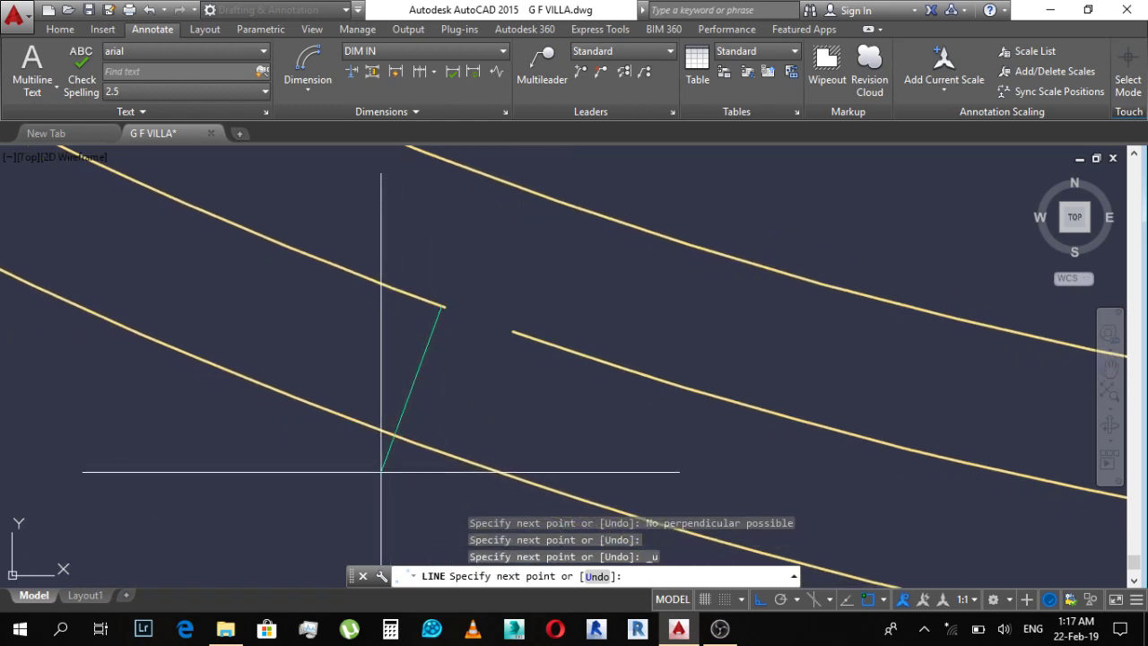
click(386, 476)
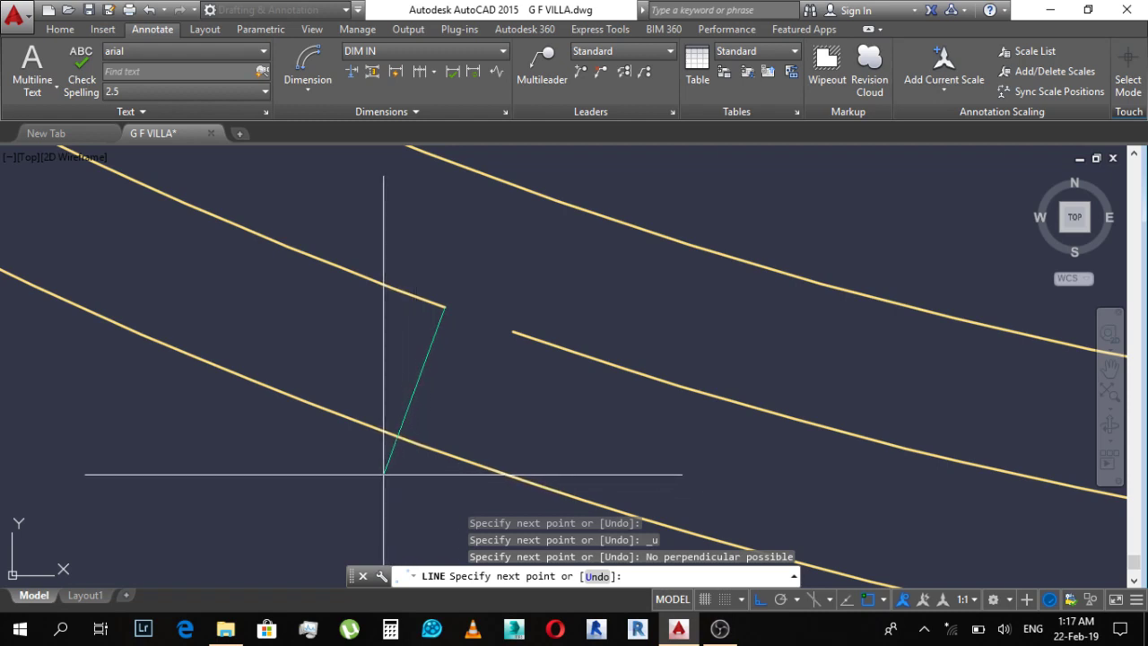
click(379, 469)
key(Escape)
scroll(436, 346, up, 4)
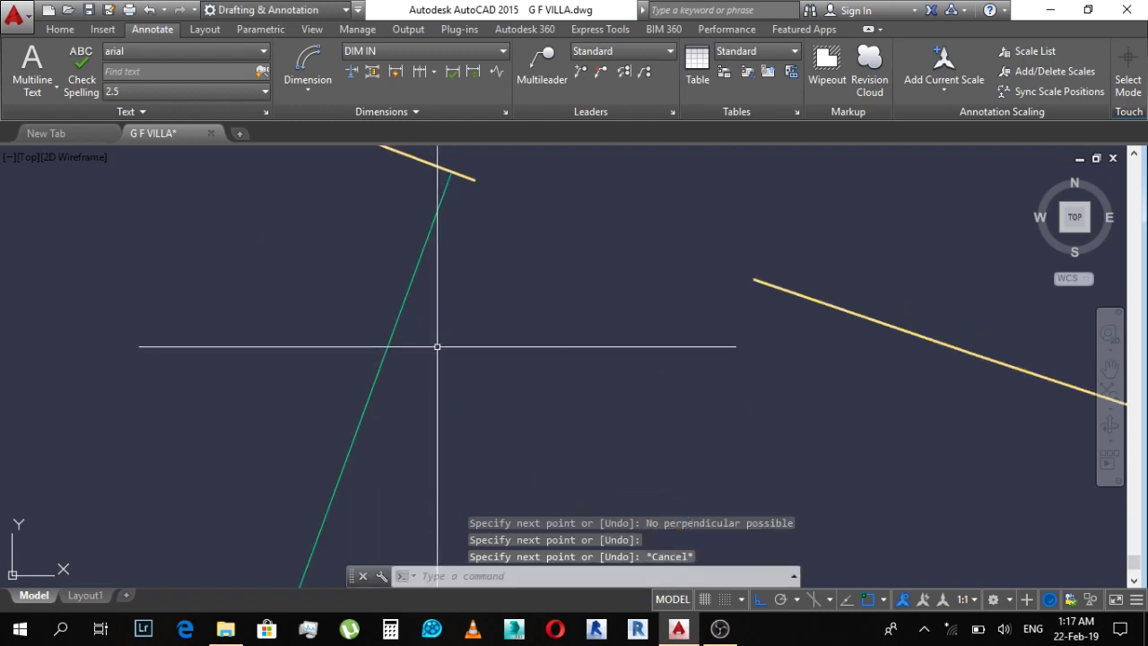
click(350, 243)
Step: Select the new green jamb line, starting and cancelling a Move
middle_drag(350, 243, 357, 336)
text(m)
key(Return)
click(468, 256)
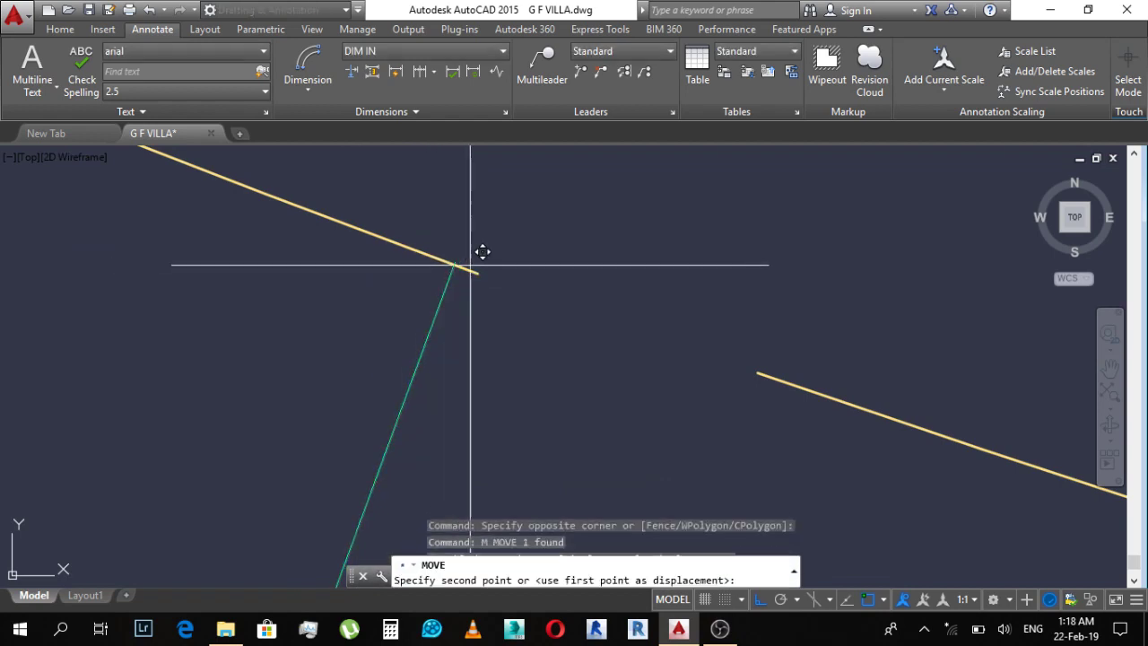
key(Escape)
Step: Use MATCHPROP to give the green jamb line the yellow wall line's properties
key(Escape)
middle_drag(477, 263, 451, 274)
text(ma)
key(Return)
scroll(484, 258, down, 4)
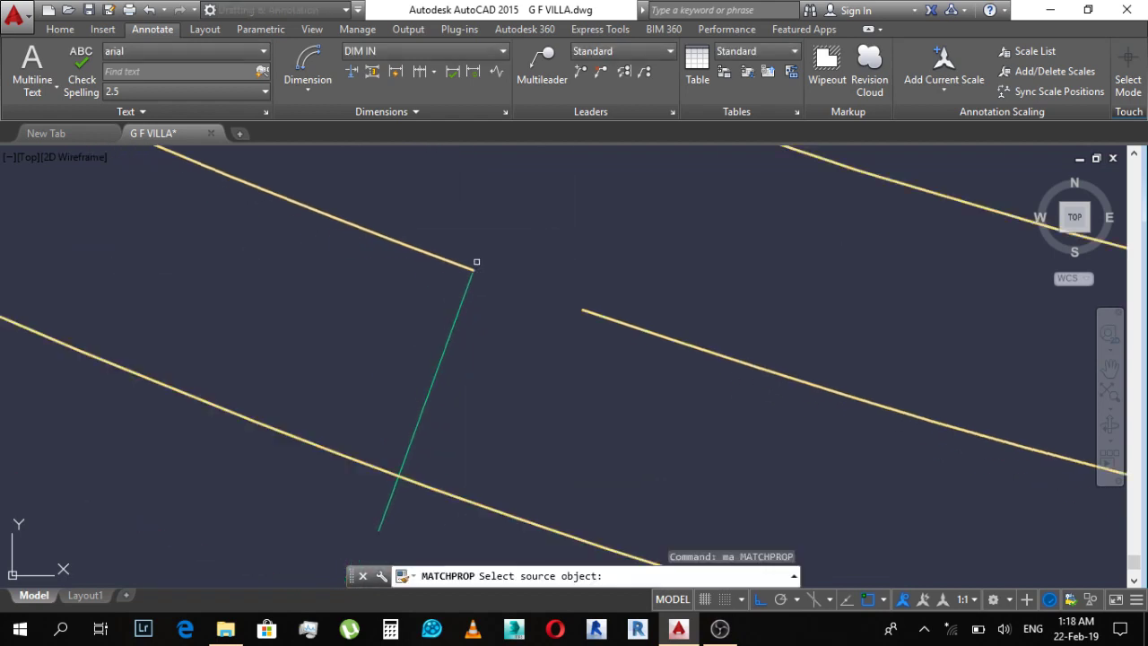
click(462, 260)
click(431, 386)
key(Escape)
middle_drag(524, 273, 470, 290)
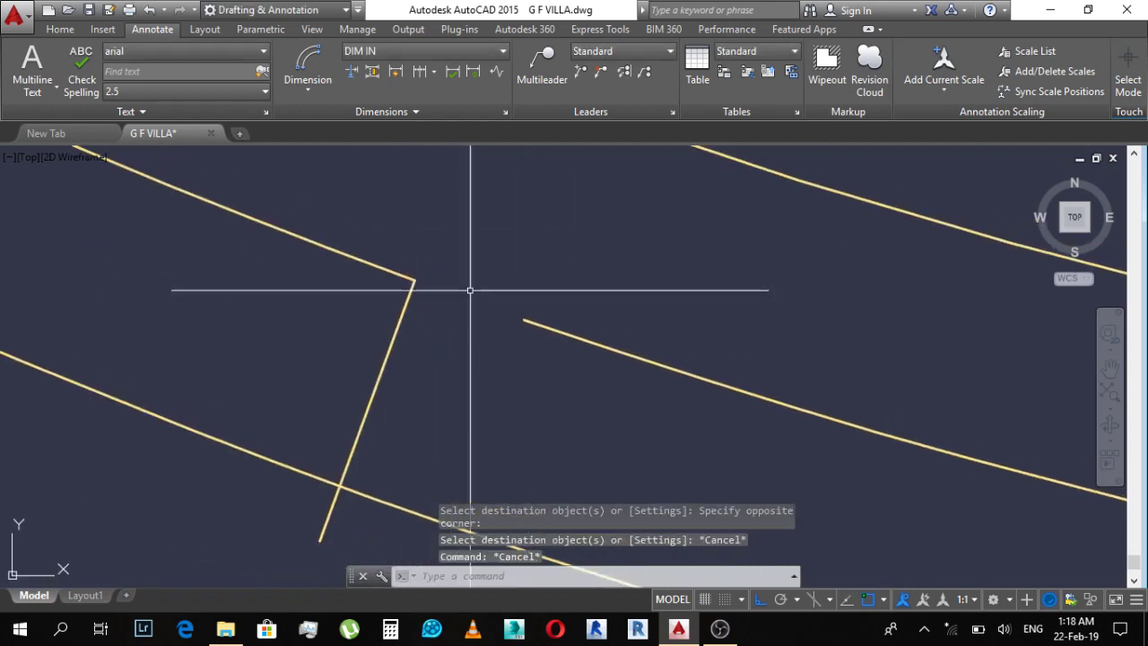
Step: Offset the jamb line across to the other end of the window gap
text(o)
key(Return)
key(Return)
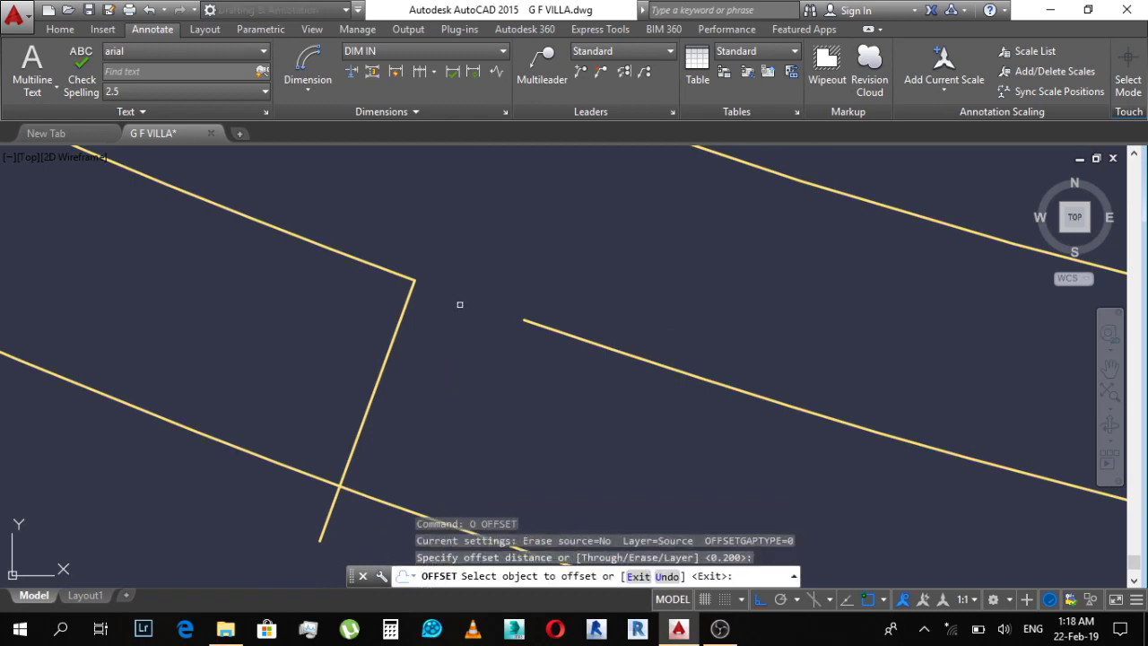
click(395, 328)
click(455, 380)
key(Escape)
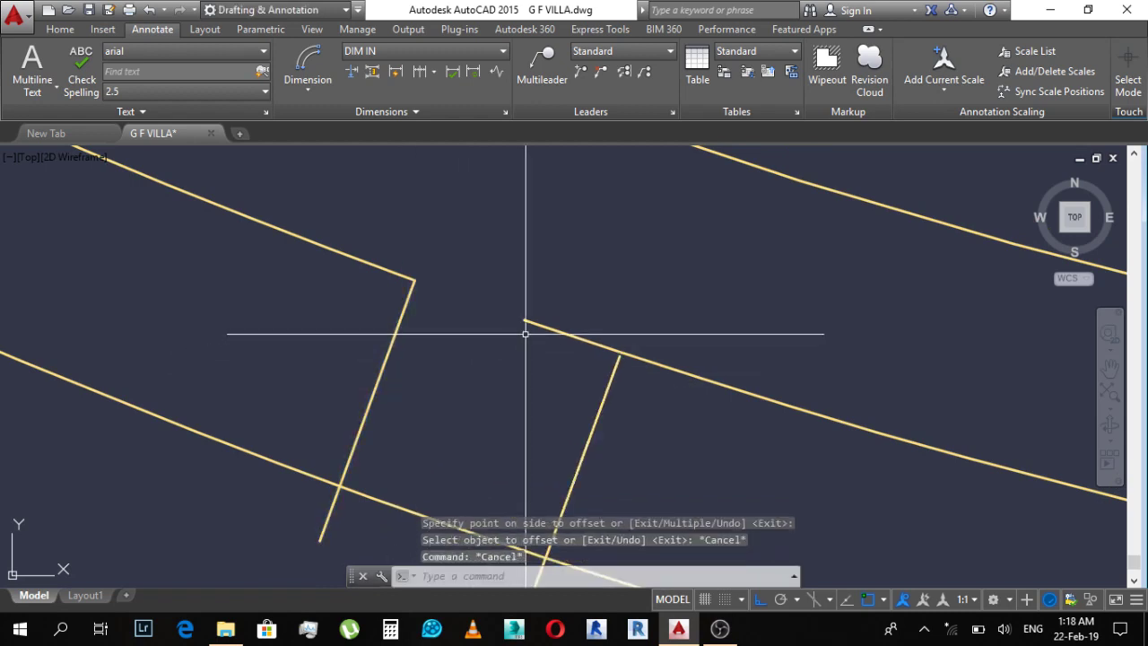
text(tr)
key(Return)
key(Return)
scroll(563, 335, up, 4)
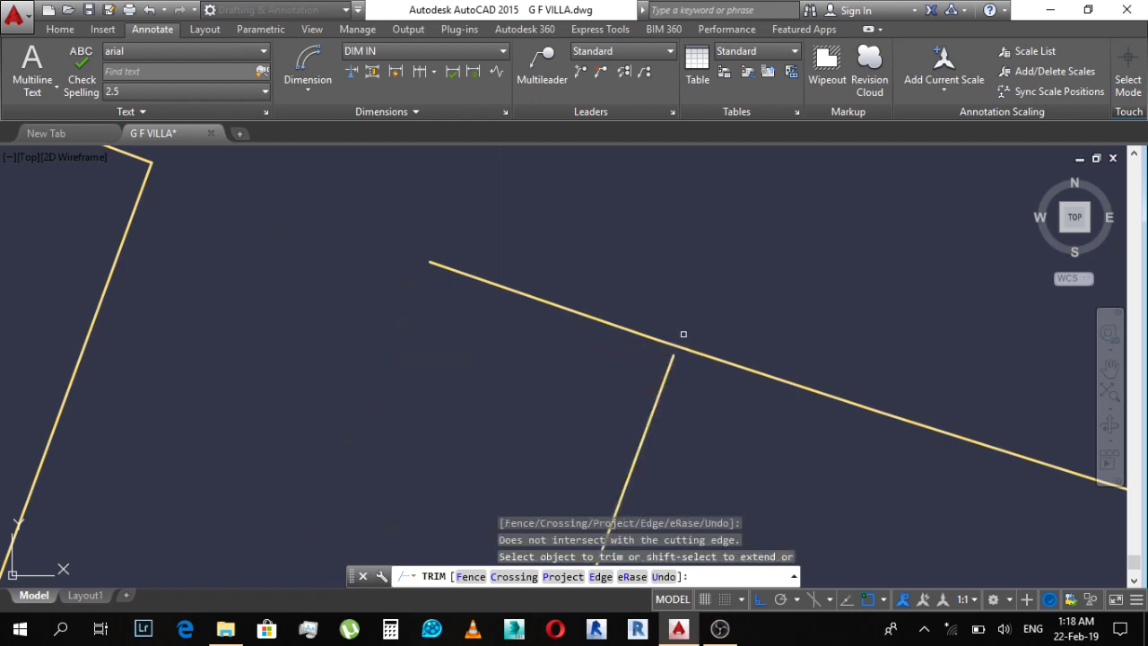
Step: Try extending the short jamb line to the wall, then undo the extension
key(Escape)
text(ex)
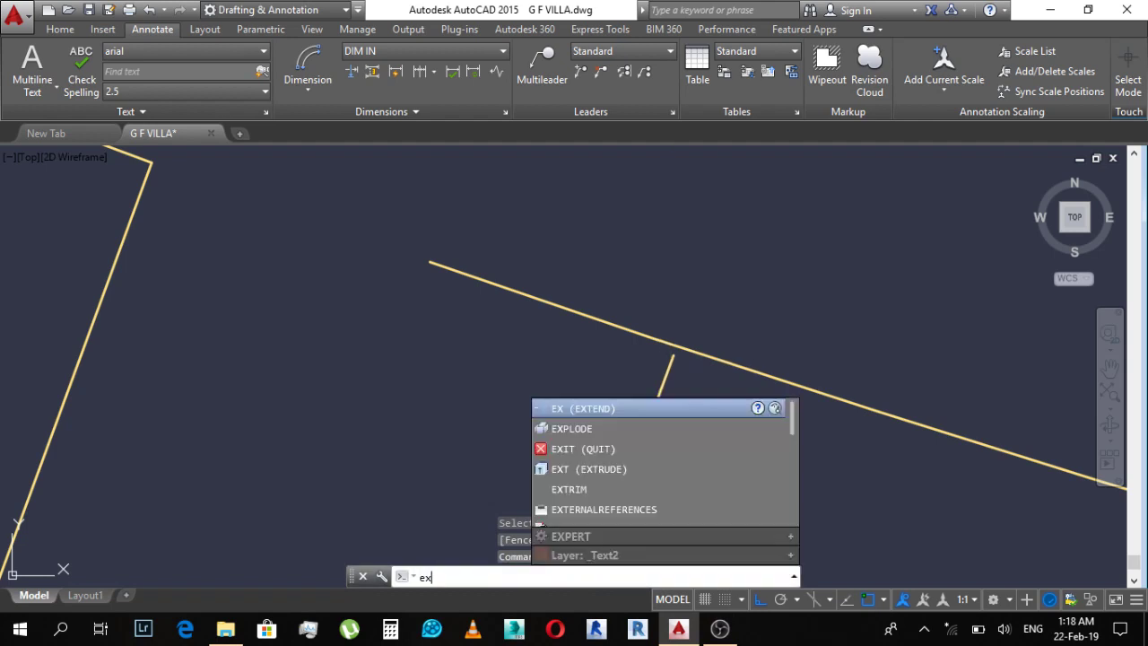
key(Return)
key(Return)
click(685, 382)
click(616, 343)
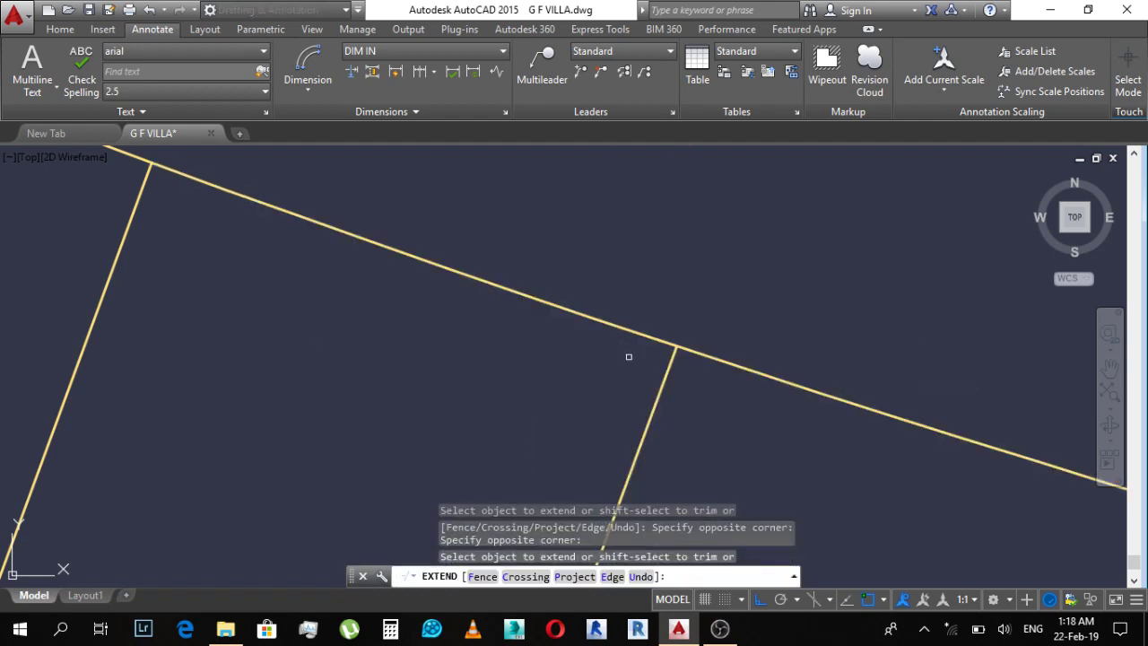
key(ctrl+z)
key(Escape)
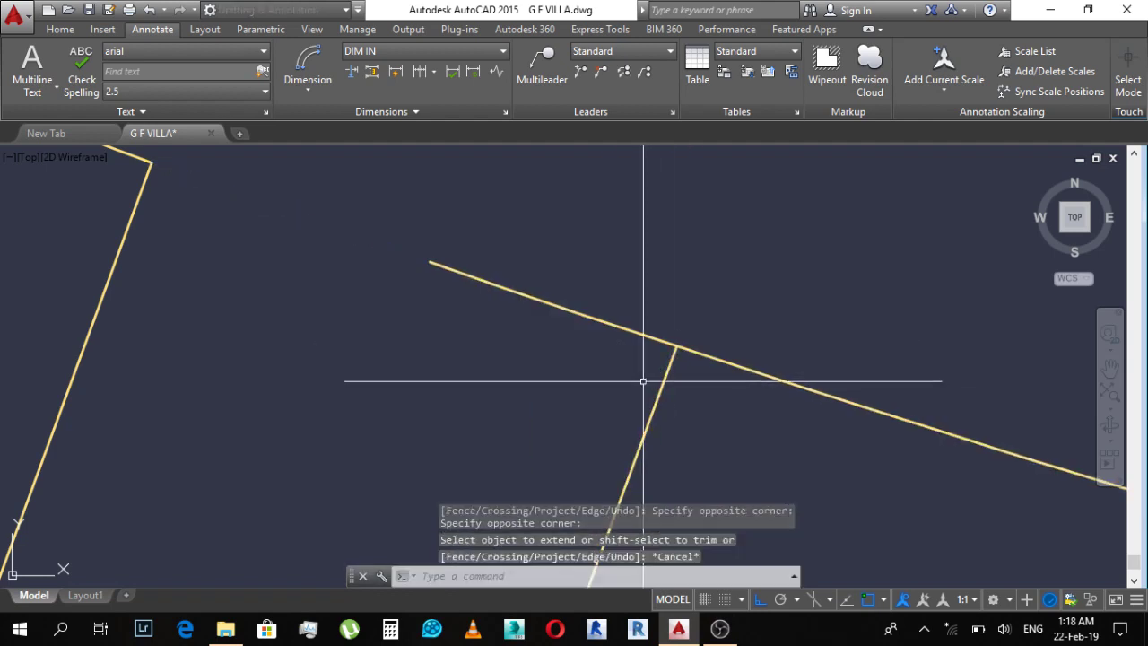
Step: Trim the wall line left of the jamb to open the window gap
text(tr)
key(Return)
key(Return)
drag(616, 315, 566, 333)
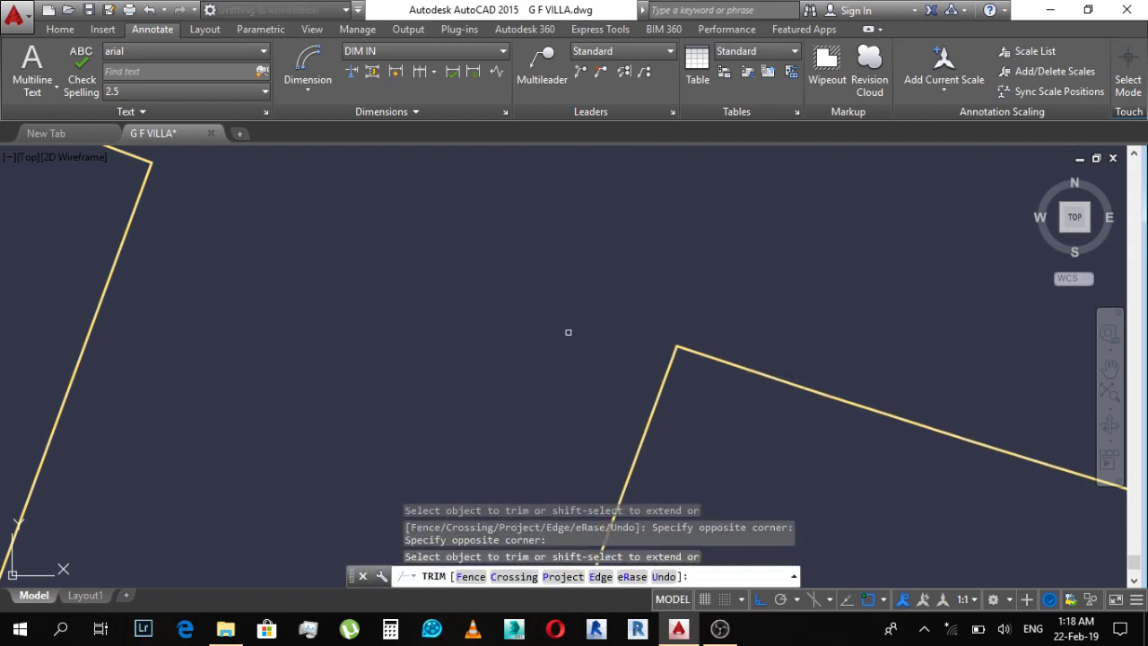
scroll(596, 305, down, 2)
key(Escape)
text(tr)
key(Return)
key(Return)
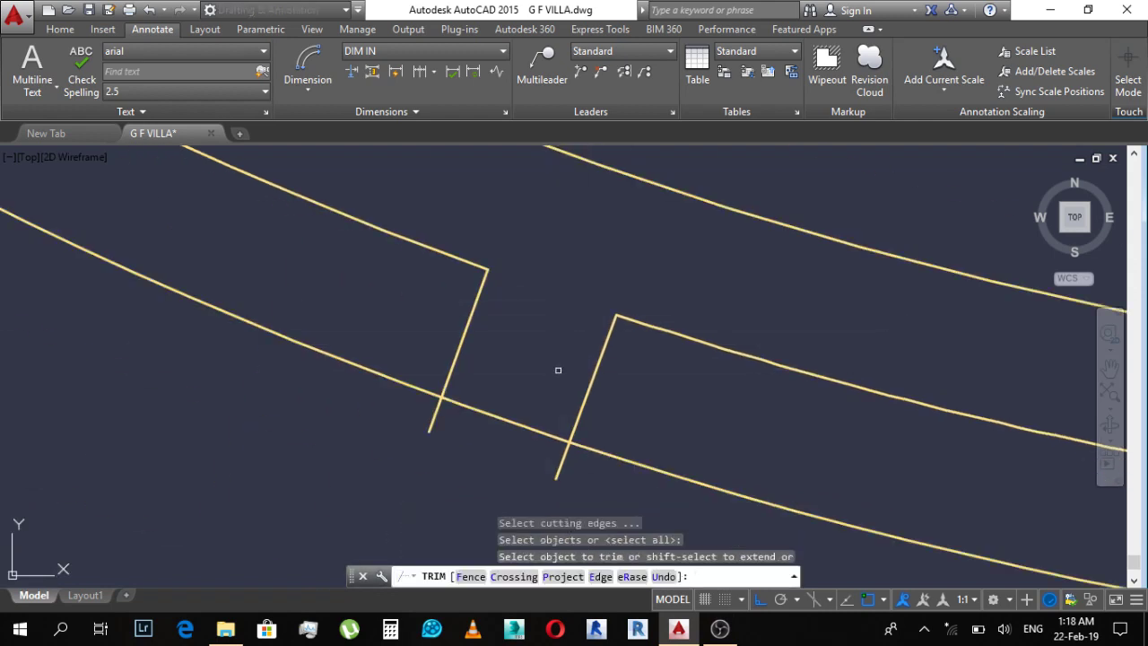
scroll(565, 414, down, 2)
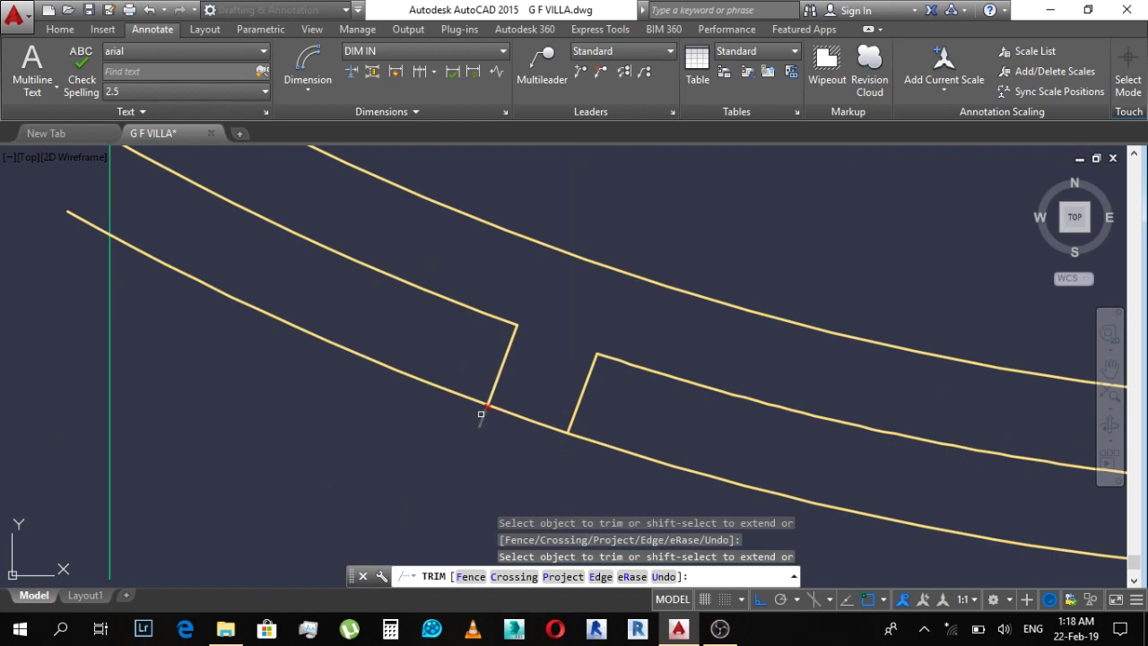
scroll(406, 381, down, 2)
Step: Erase the two stray lines beside the niche's left jamb
click(361, 375)
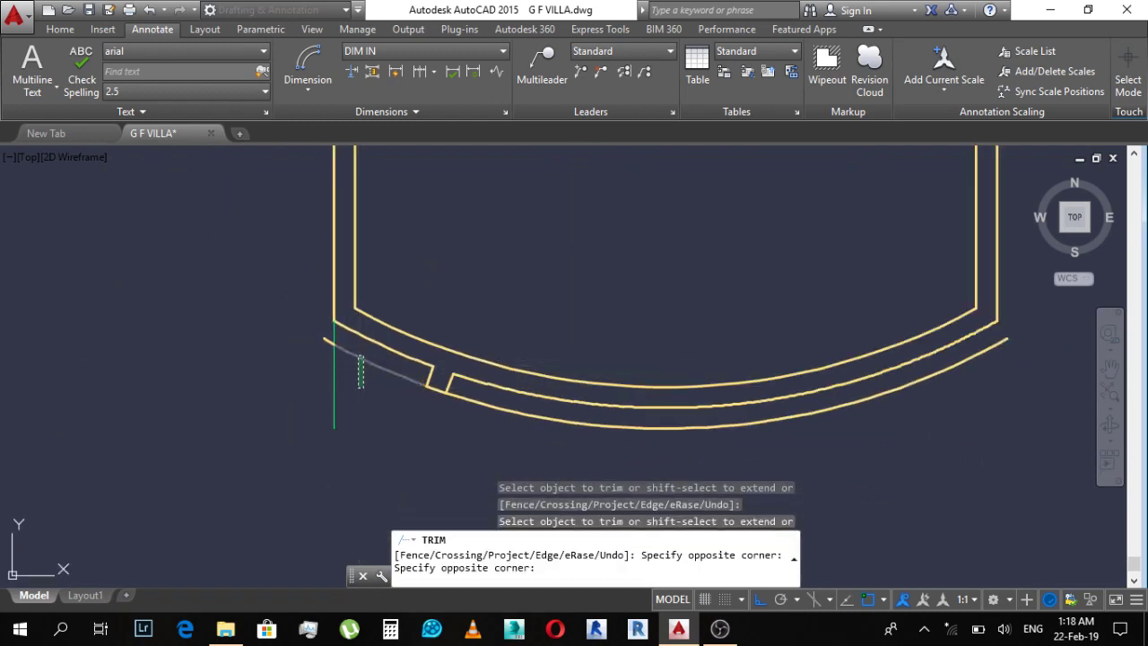
key(Escape)
click(329, 333)
text(e)
key(Return)
Step: Clear the stray selection, zoom in and pick out the curved wall's outer arc
key(Escape)
scroll(364, 365, down, 3)
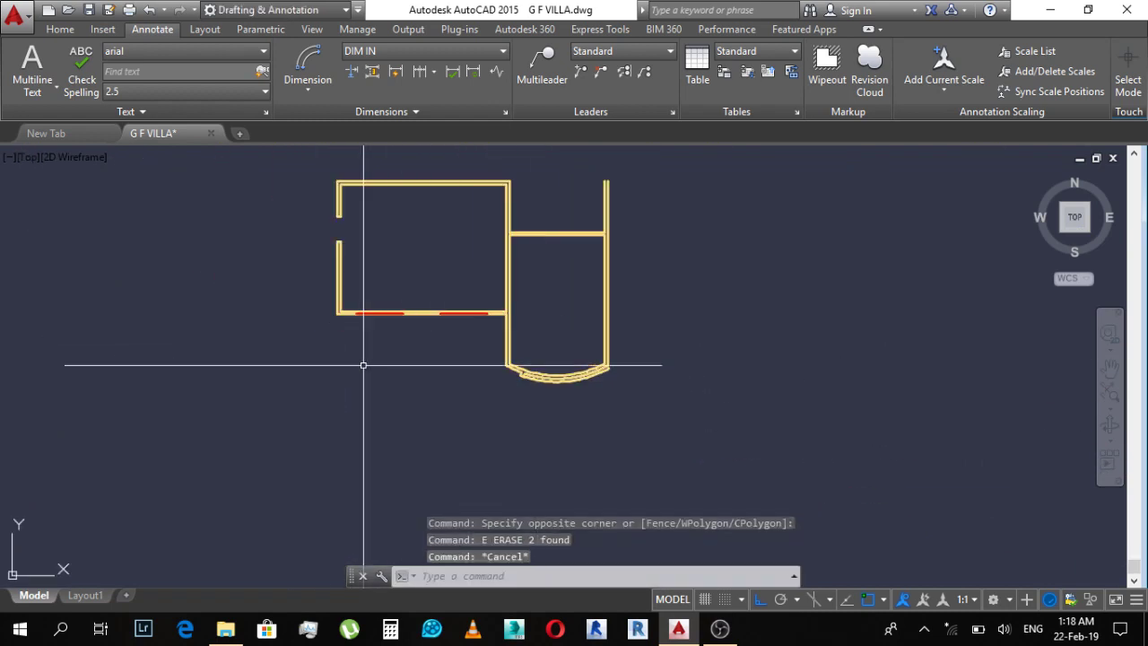
scroll(389, 300, up, 2)
scroll(595, 312, down, 5)
scroll(556, 358, up, 3)
scroll(550, 367, up, 2)
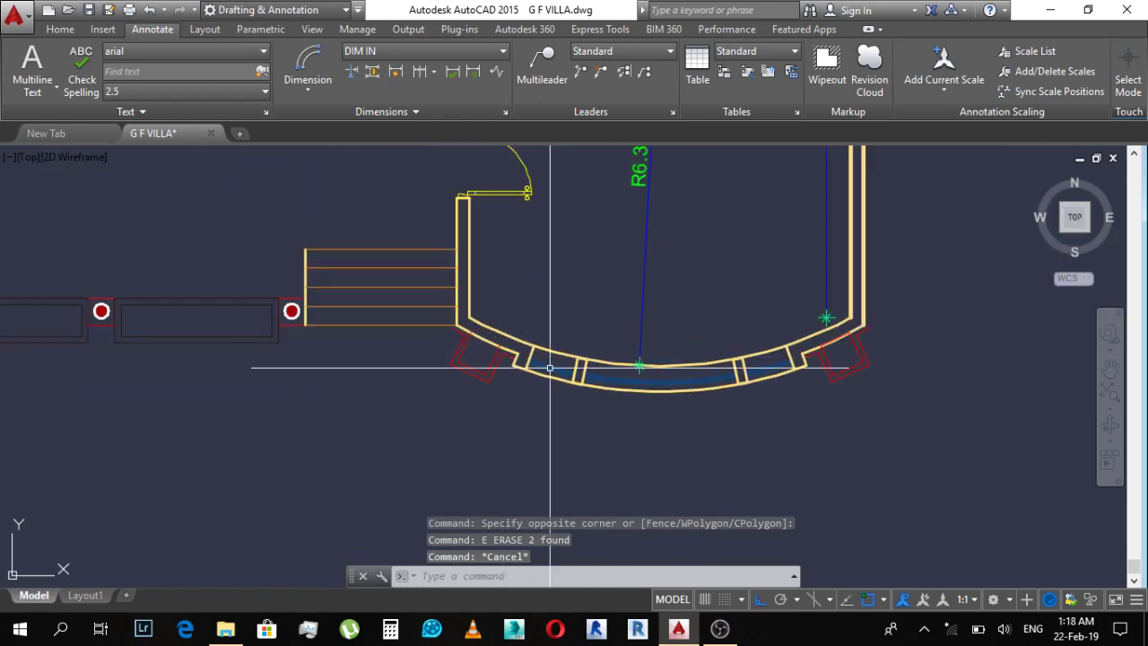
scroll(550, 367, up, 2)
scroll(565, 366, up, 3)
key(Escape)
key(Escape)
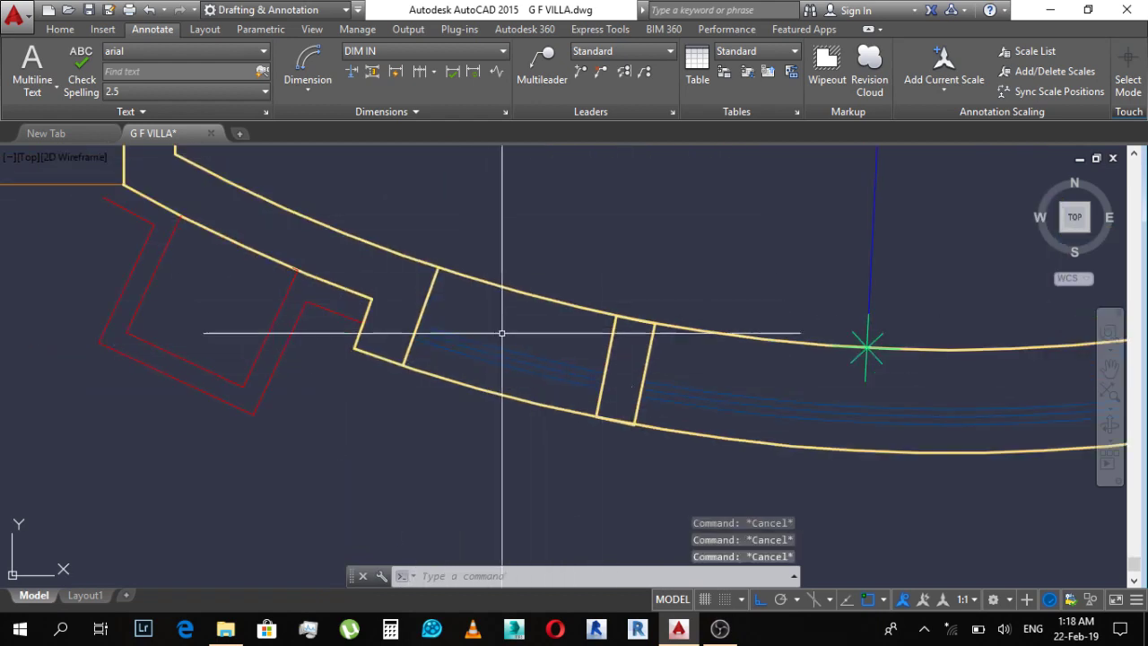
click(487, 385)
click(478, 386)
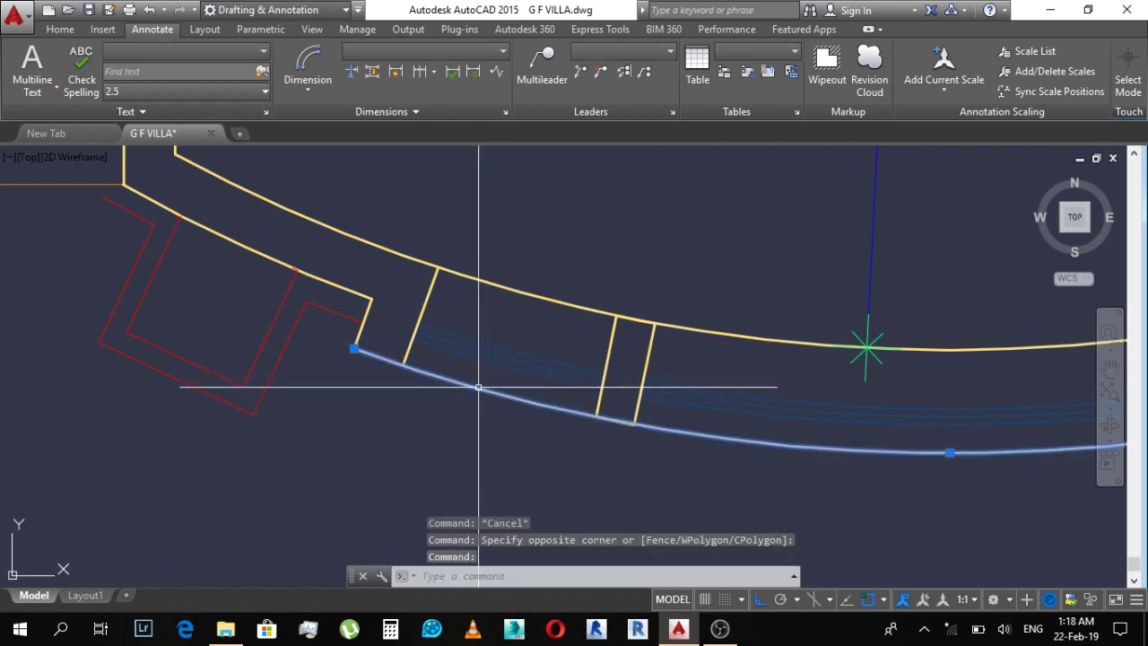
key(Escape)
key(Escape)
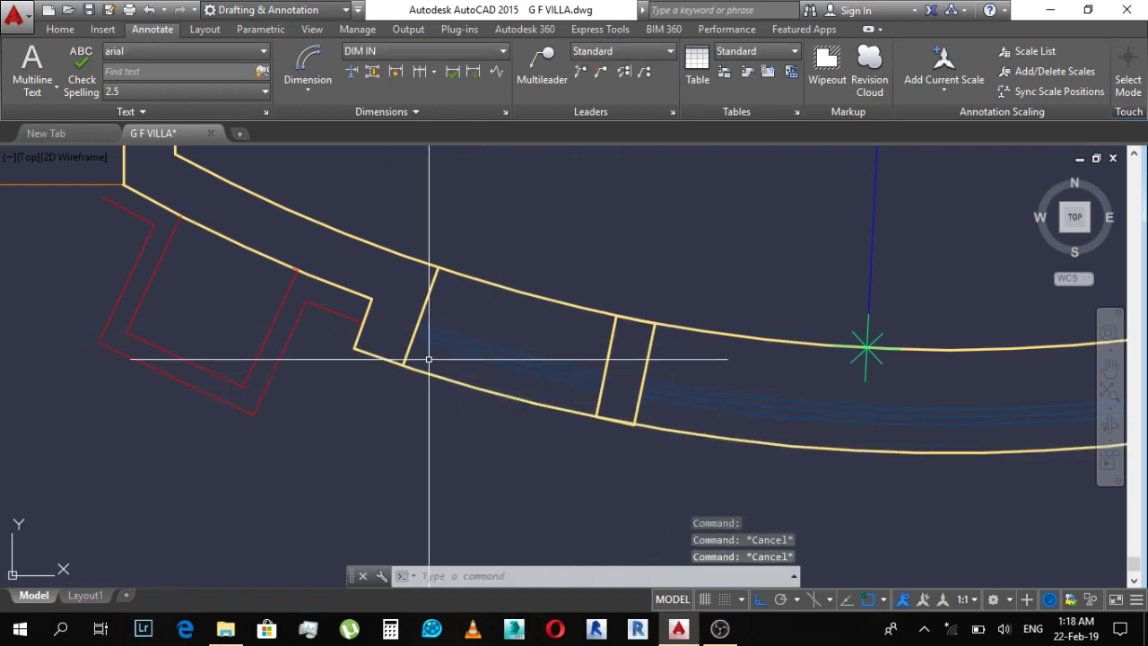
Step: Trim the outer arc between the window jamb lines and the piece beside the niche
text(tr)
key(Return)
key(Return)
scroll(619, 419, up, 2)
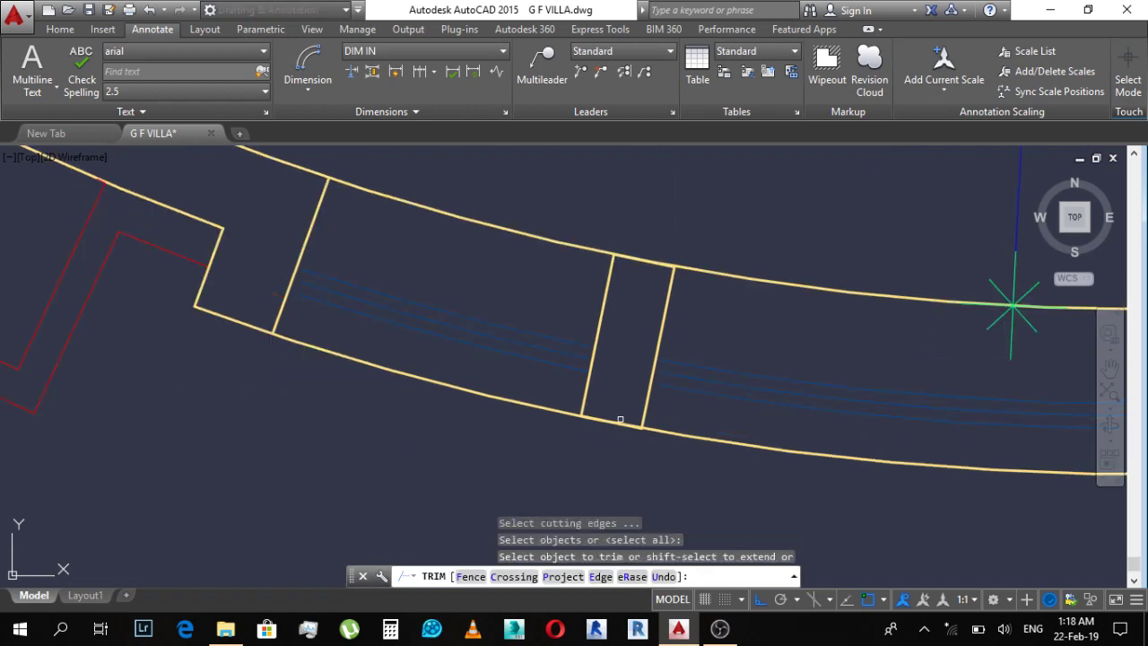
click(575, 413)
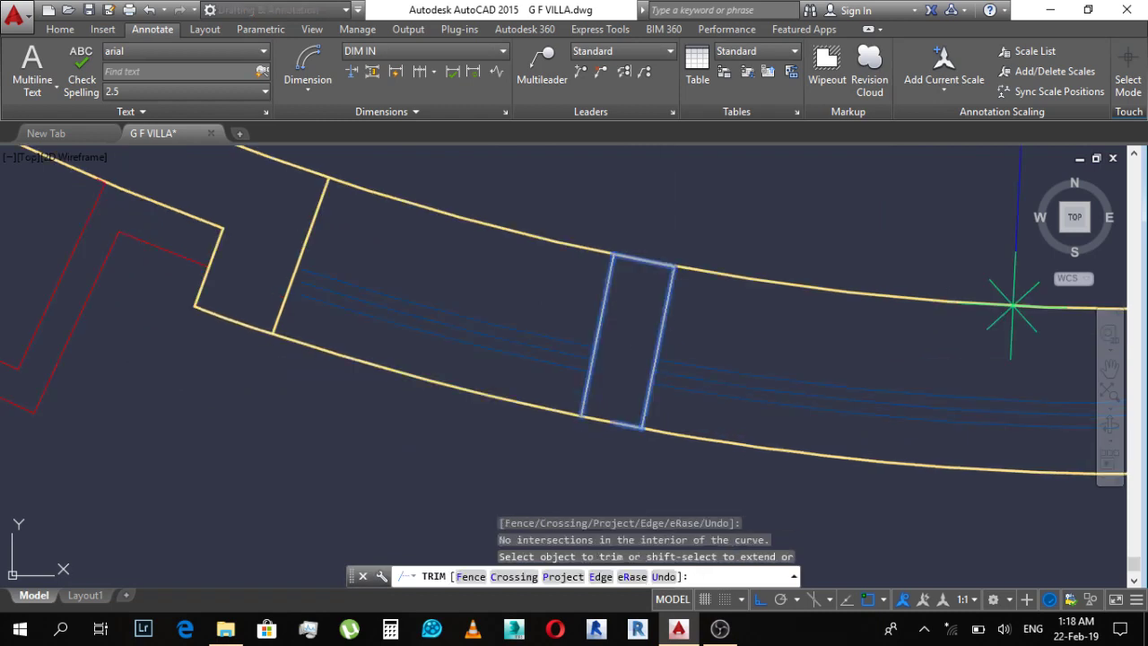
click(591, 417)
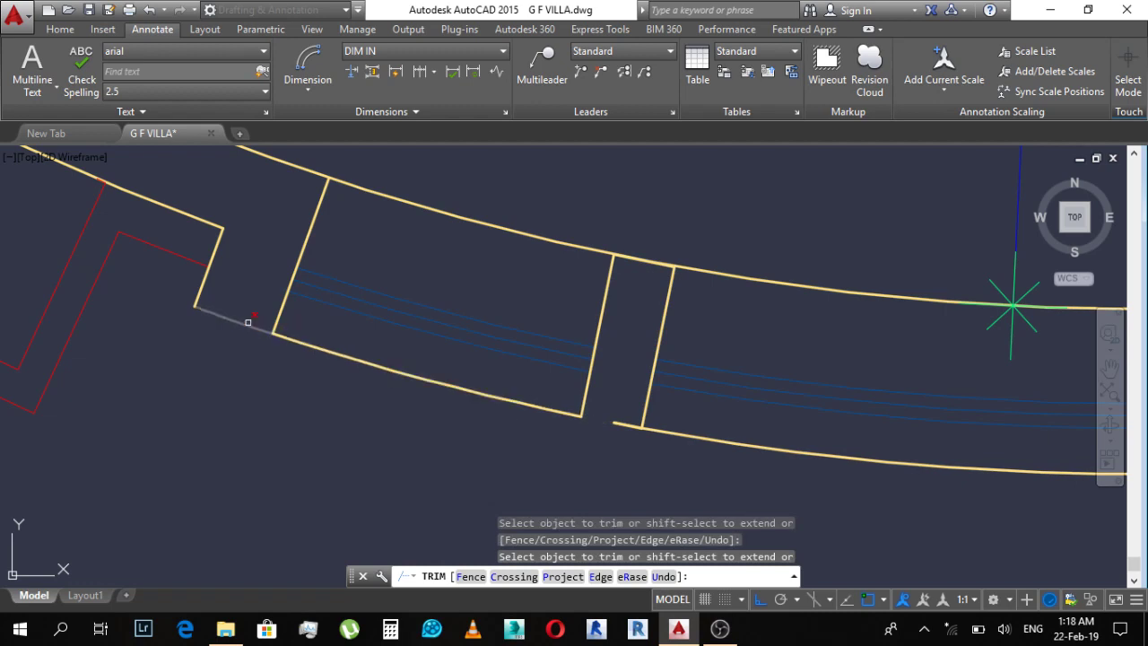
click(248, 322)
key(Escape)
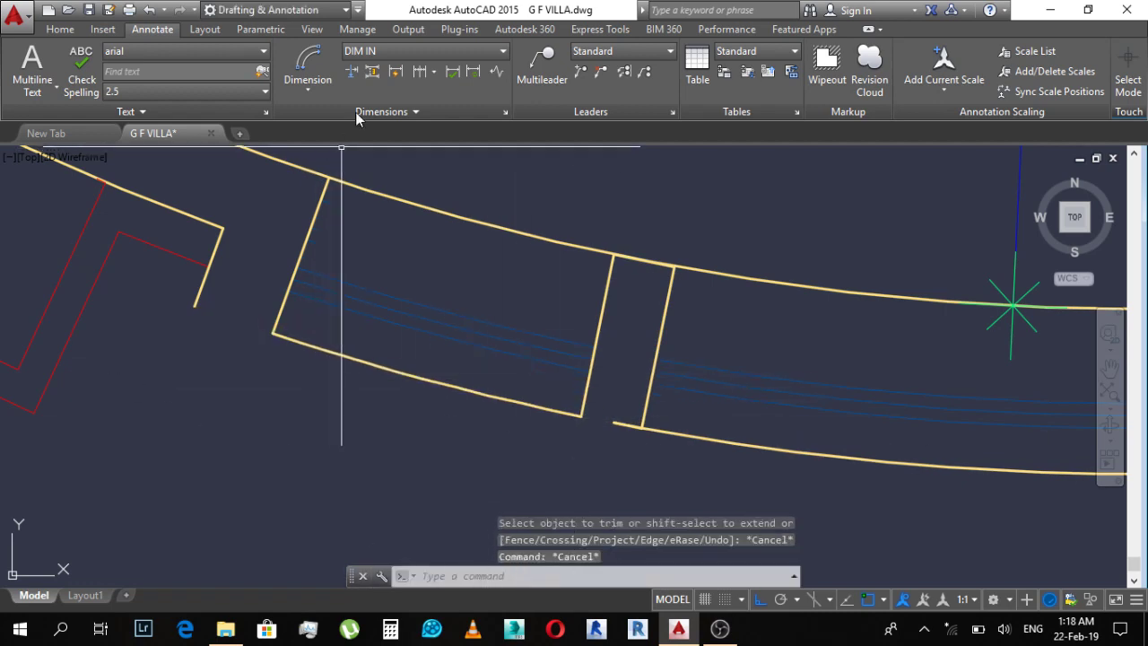
Step: Check the arc's length with an arc-length dimension, then reframe the curved bay wall
click(315, 61)
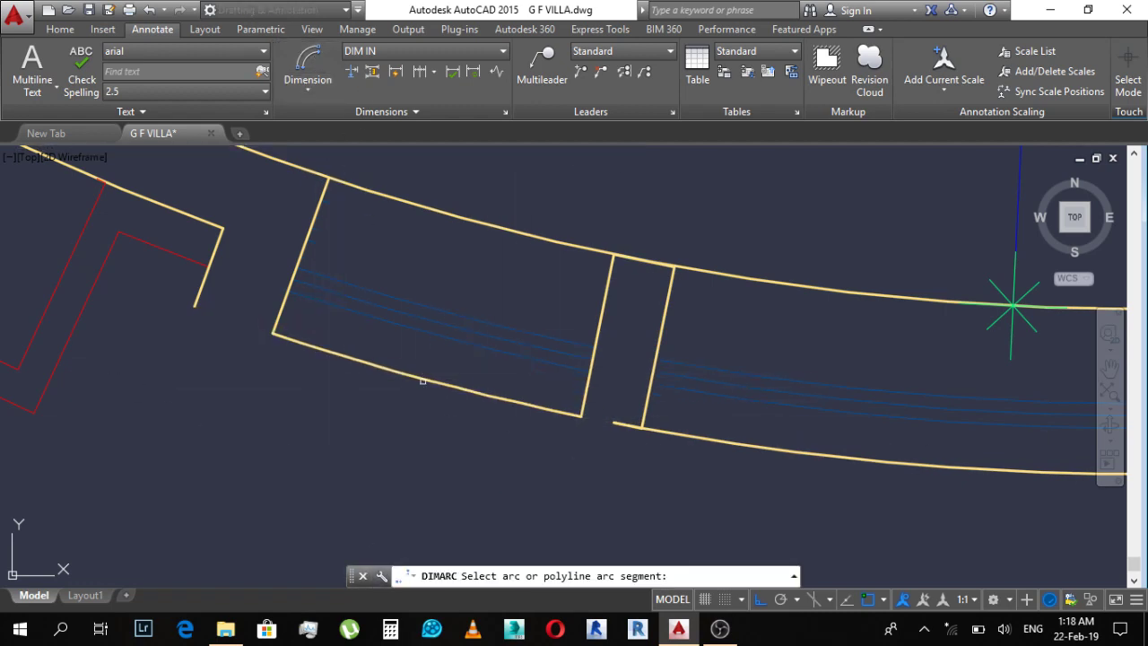
click(423, 381)
key(Escape)
scroll(639, 319, down, 3)
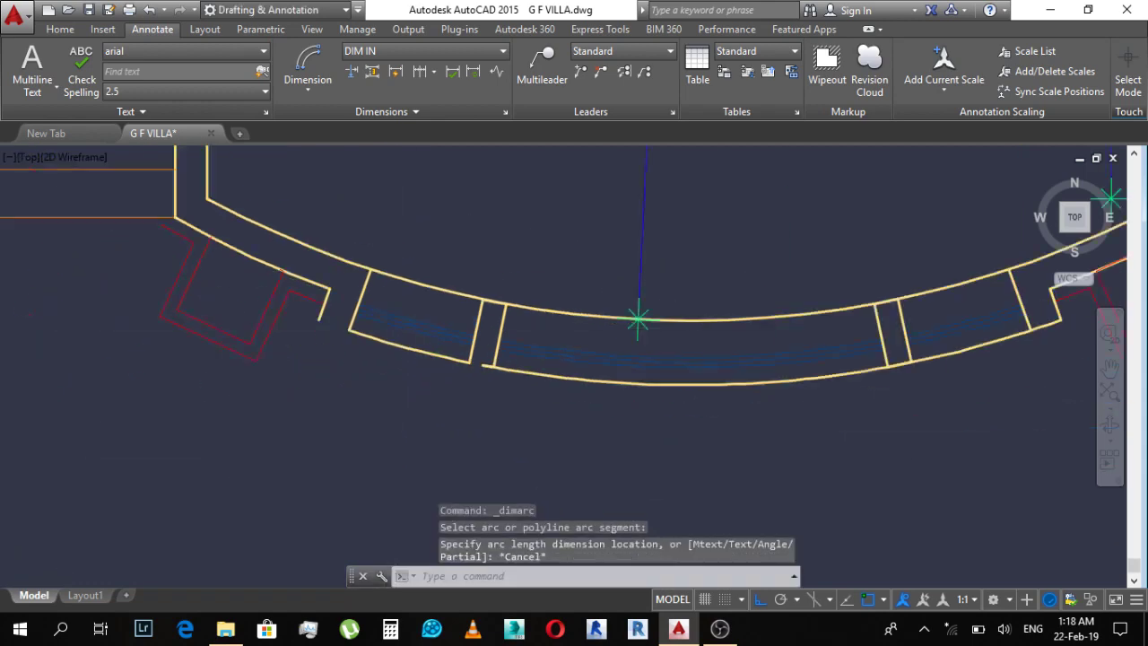
scroll(639, 319, down, 3)
scroll(948, 256, up, 3)
middle_drag(961, 314, 691, 339)
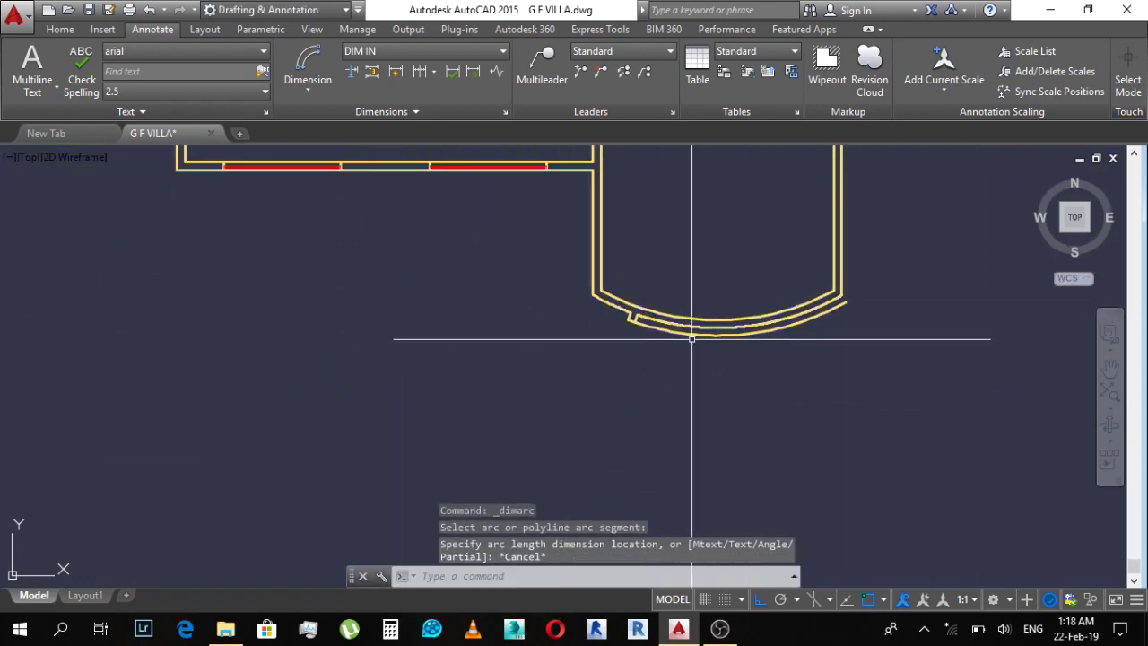
scroll(691, 339, up, 3)
scroll(538, 275, up, 2)
Step: Start a line near the bay wall, zoom around it, then cancel it
text(l)
key(Return)
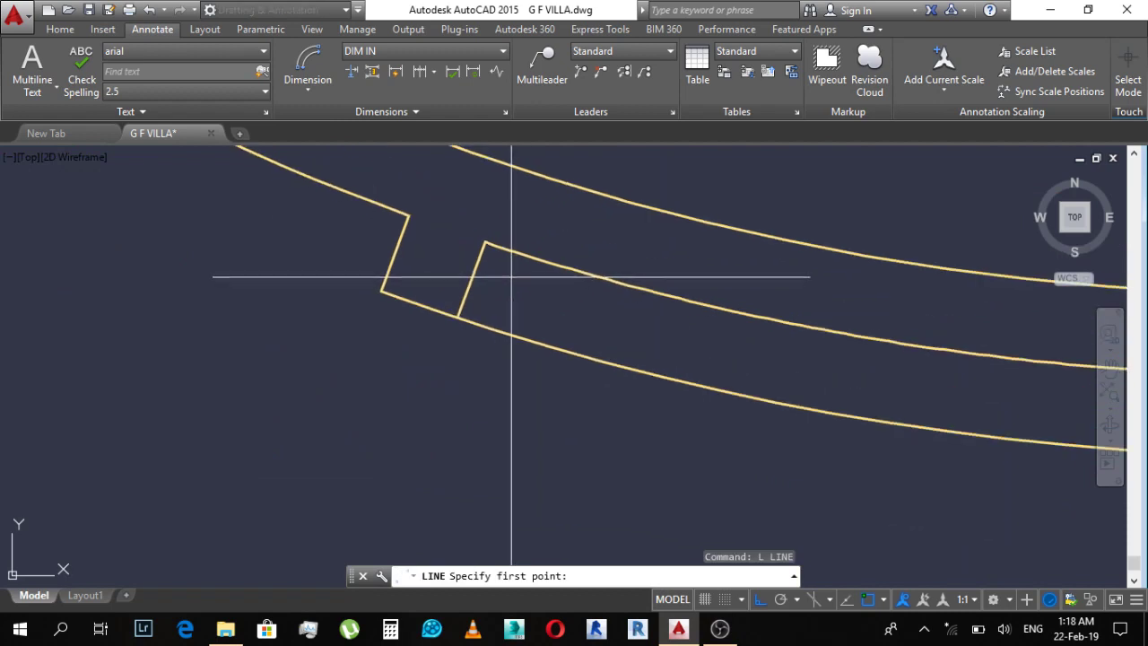
scroll(511, 277, down, 2)
scroll(494, 256, down, 2)
scroll(605, 333, down, 2)
scroll(605, 333, down, 2)
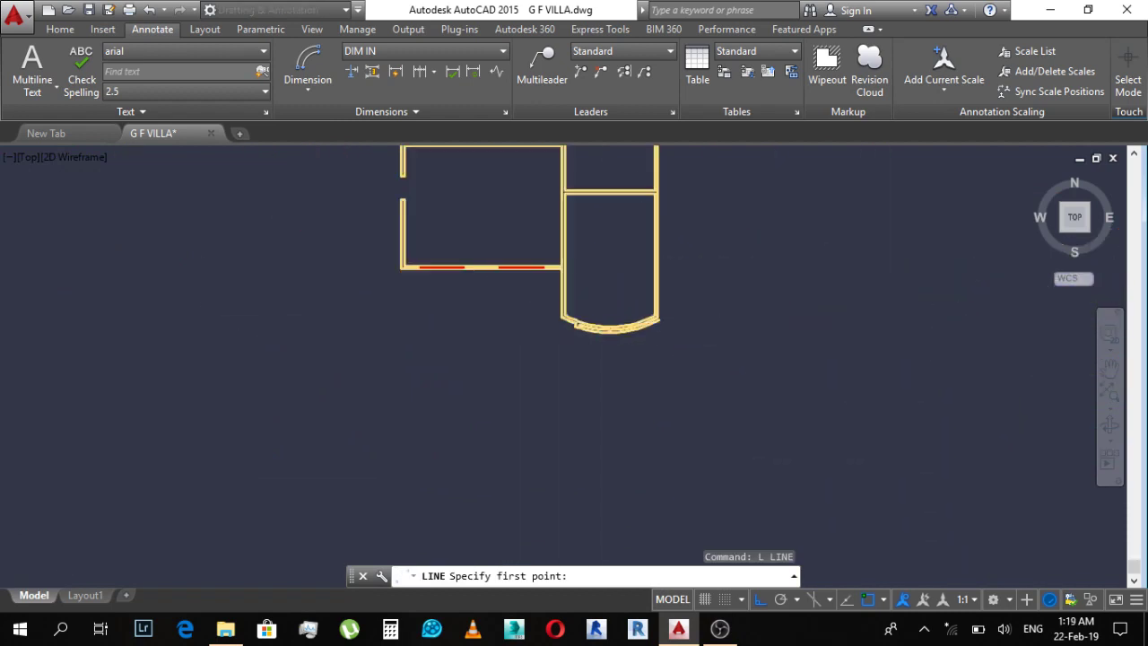
scroll(333, 307, down, 3)
scroll(333, 351, up, 3)
scroll(368, 321, up, 2)
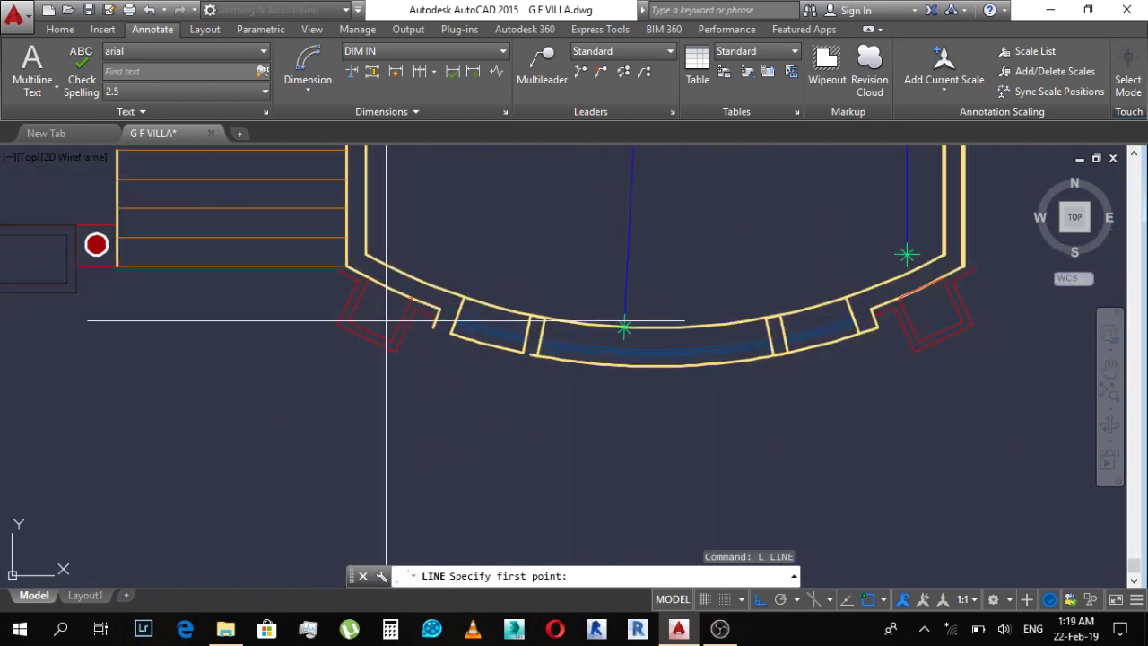
scroll(403, 320, down, 2)
scroll(346, 330, down, 3)
scroll(487, 328, up, 3)
scroll(251, 308, up, 2)
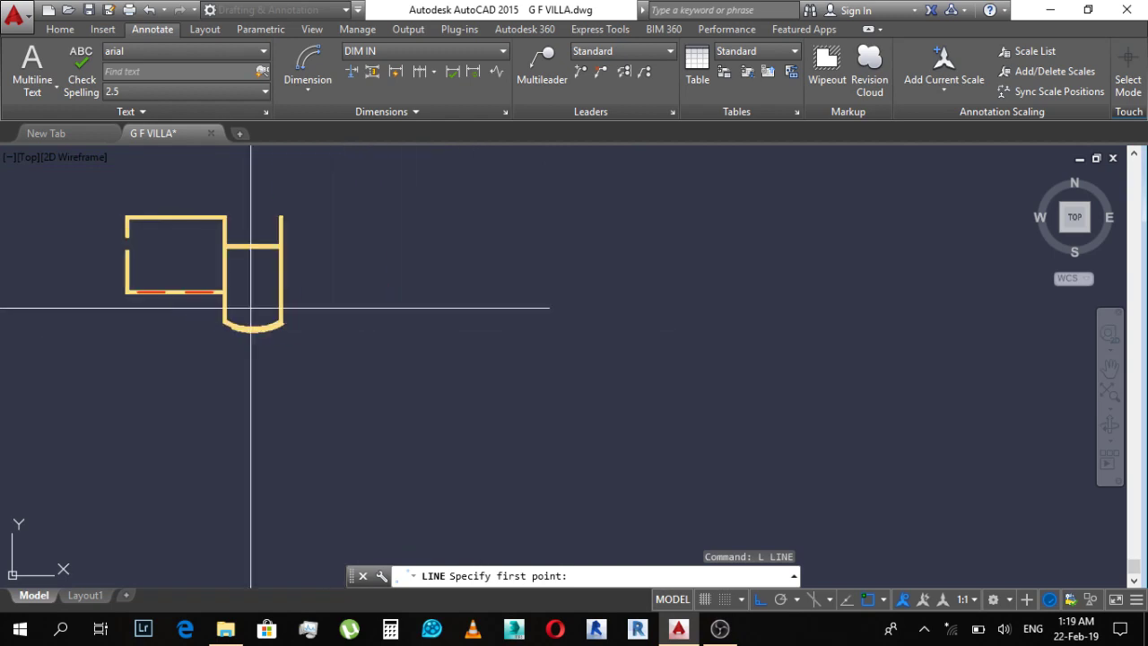
scroll(224, 332, up, 6)
scroll(242, 381, up, 5)
key(Escape)
key(Escape)
Step: Attempt EXTEND with all objects as boundaries twice, cancelling both times
scroll(340, 386, down, 1)
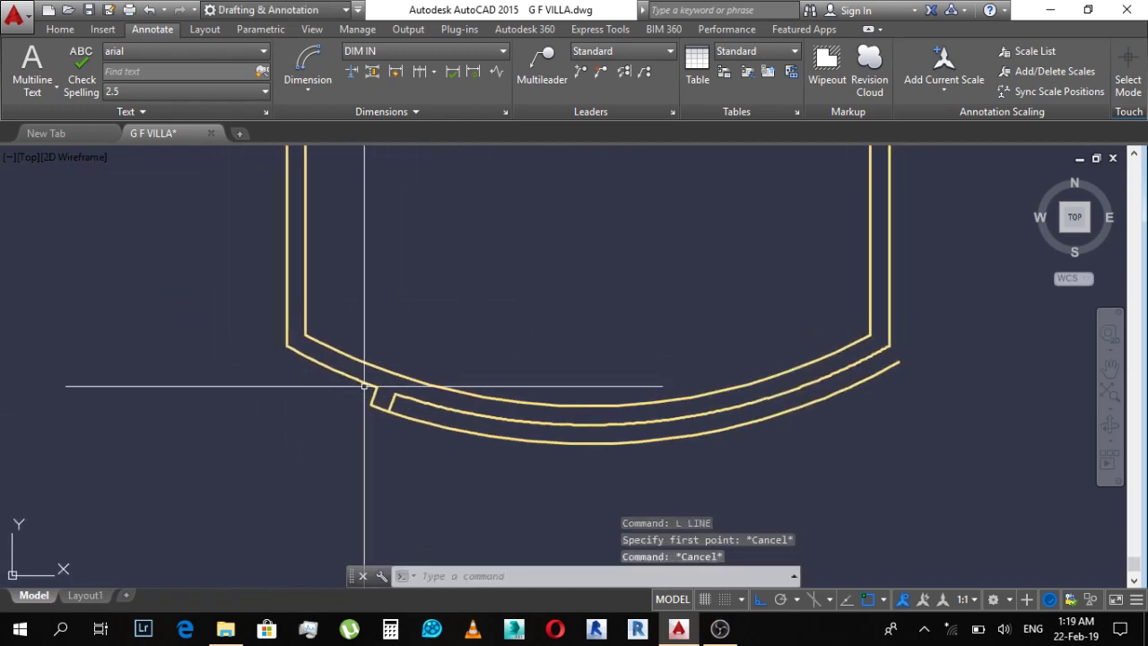
text(ex)
key(Return)
key(Return)
scroll(395, 403, up, 3)
scroll(423, 412, up, 3)
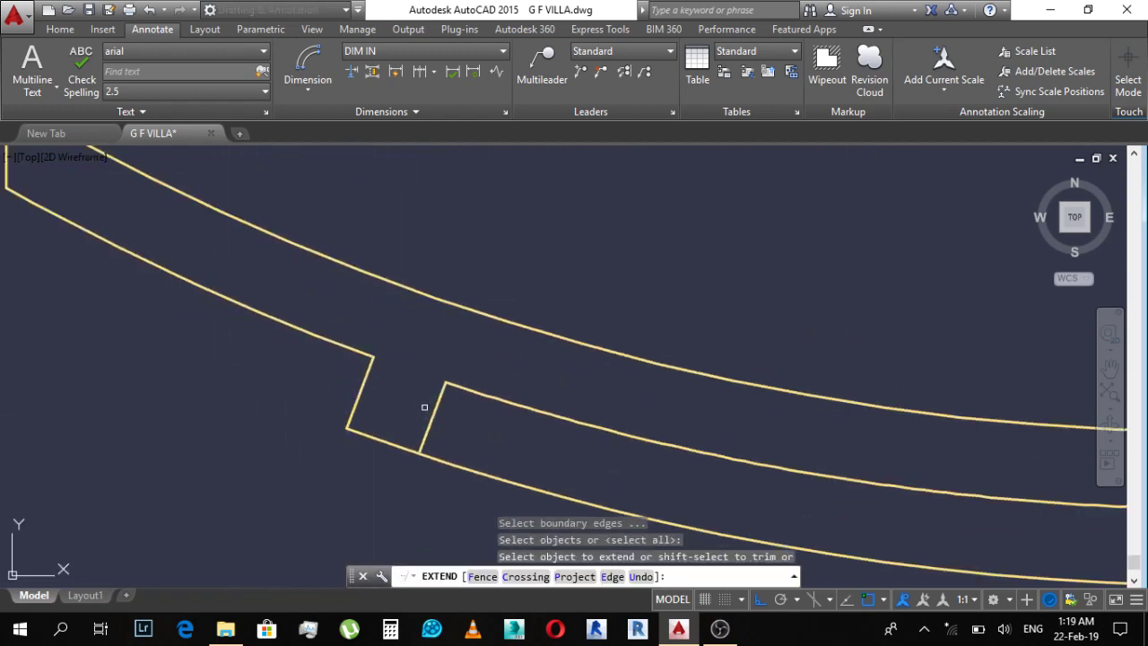
key(Escape)
key(Escape)
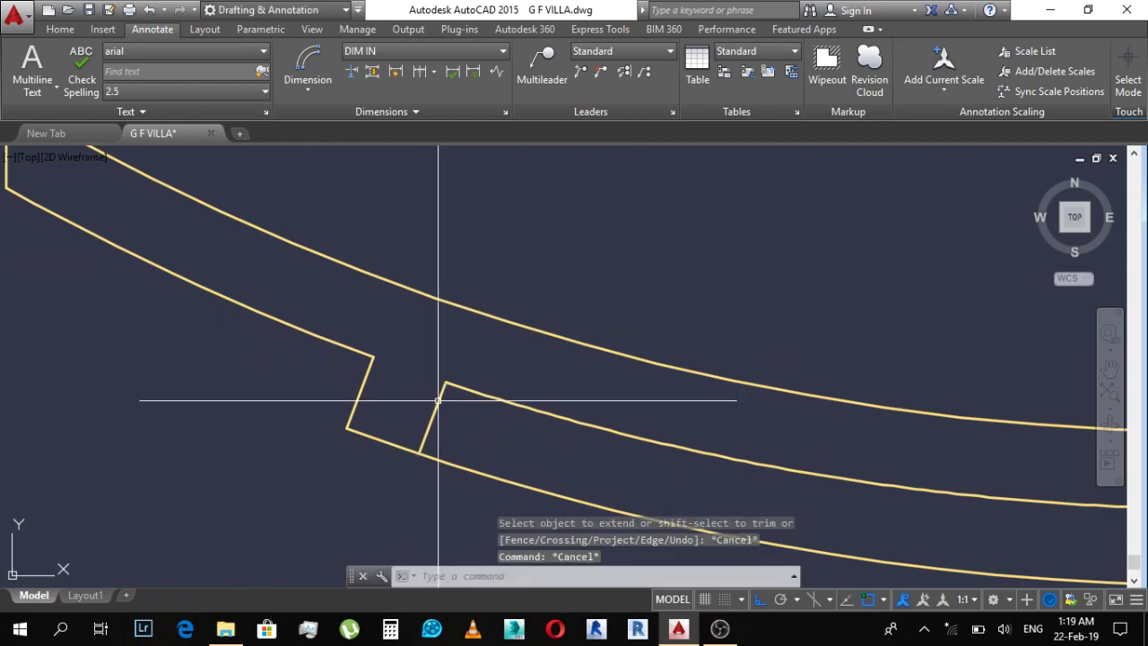
text(ex)
key(Return)
key(Return)
key(Escape)
scroll(492, 334, down, 2)
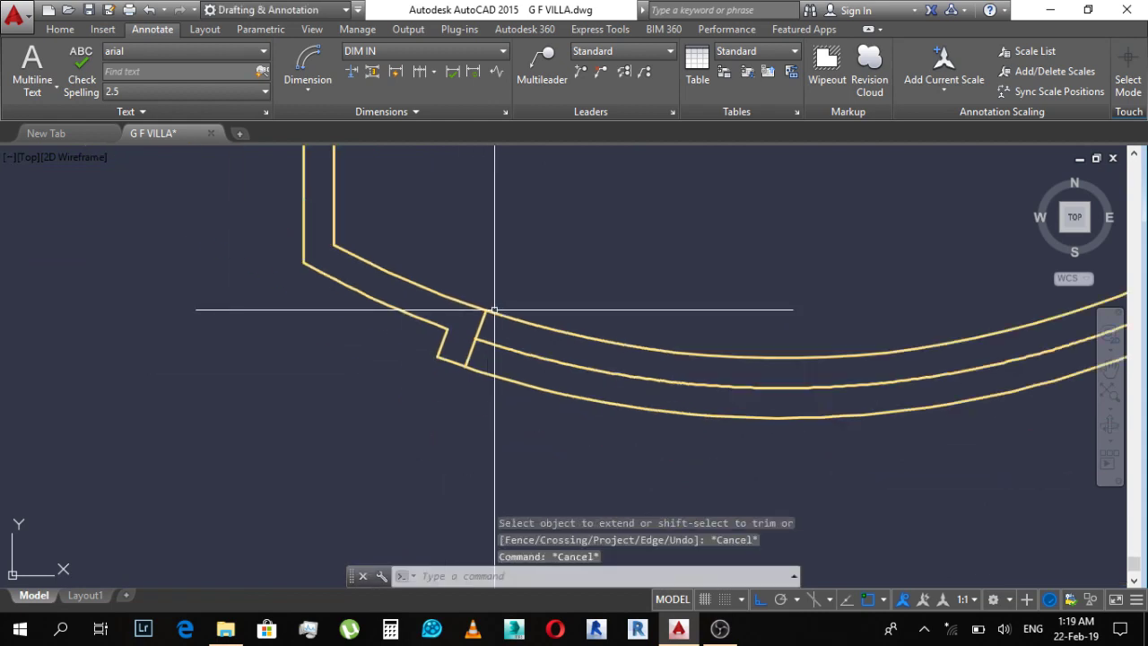
scroll(492, 333, up, 2)
Step: Begin a new line with the niche jamb on the arc in view
text(l)
key(Return)
middle_drag(492, 334, 539, 250)
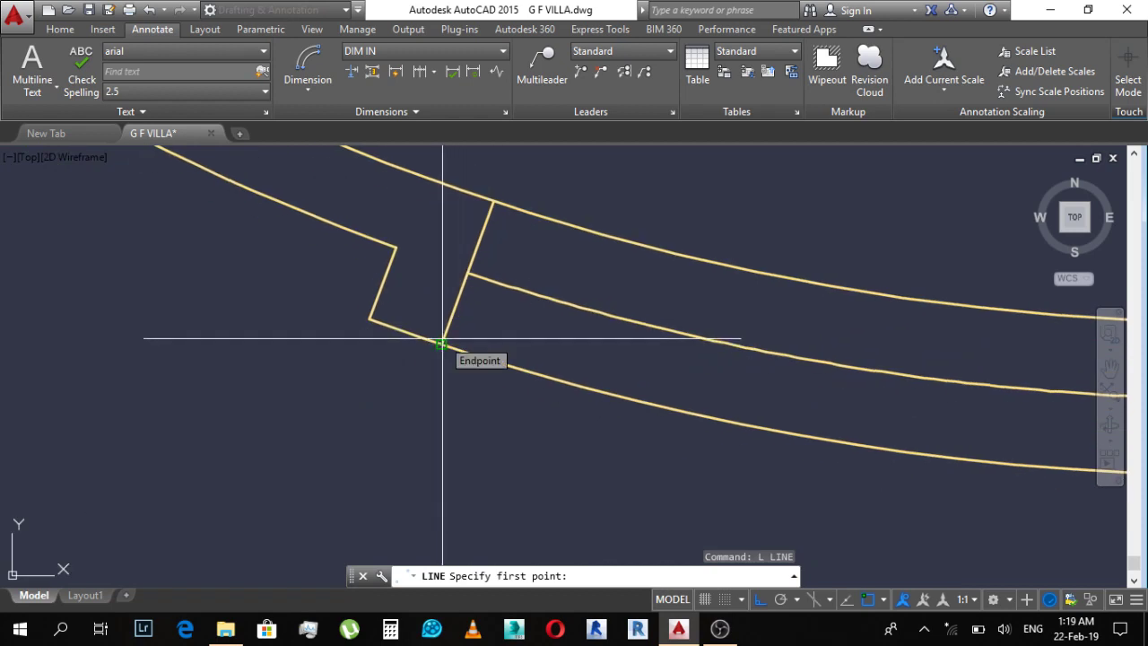
Step: Draw a vertical guide line down from the jamb's arc endpoint and offset it 0.78 right
click(442, 344)
click(442, 469)
key(Escape)
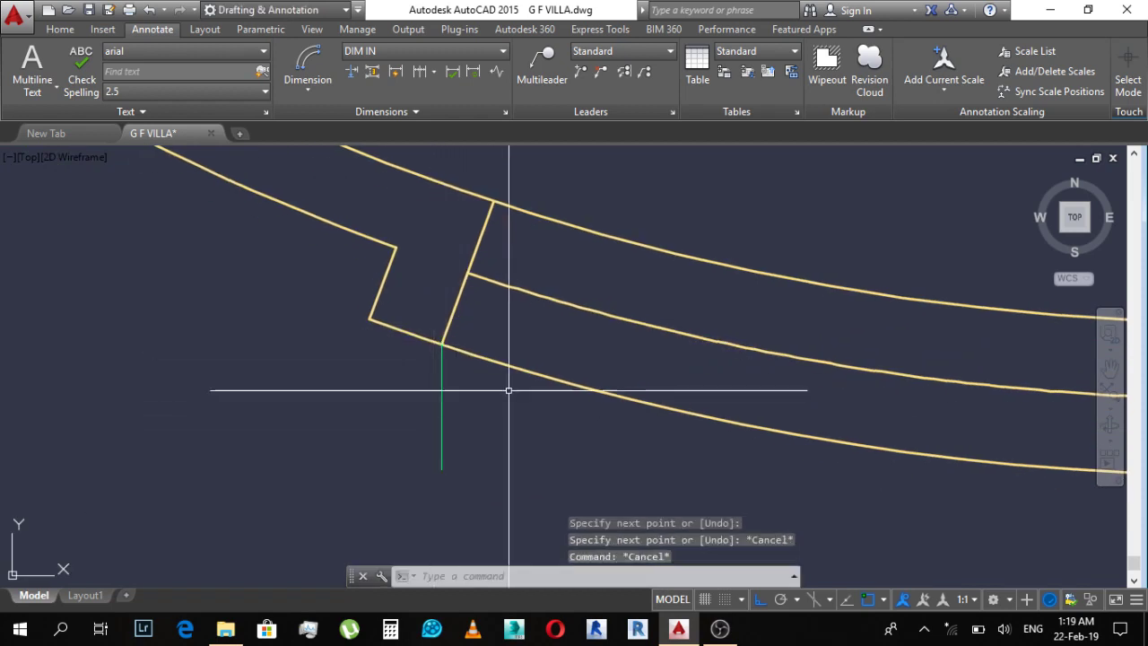
middle_drag(517, 376, 487, 365)
text(o)
key(Return)
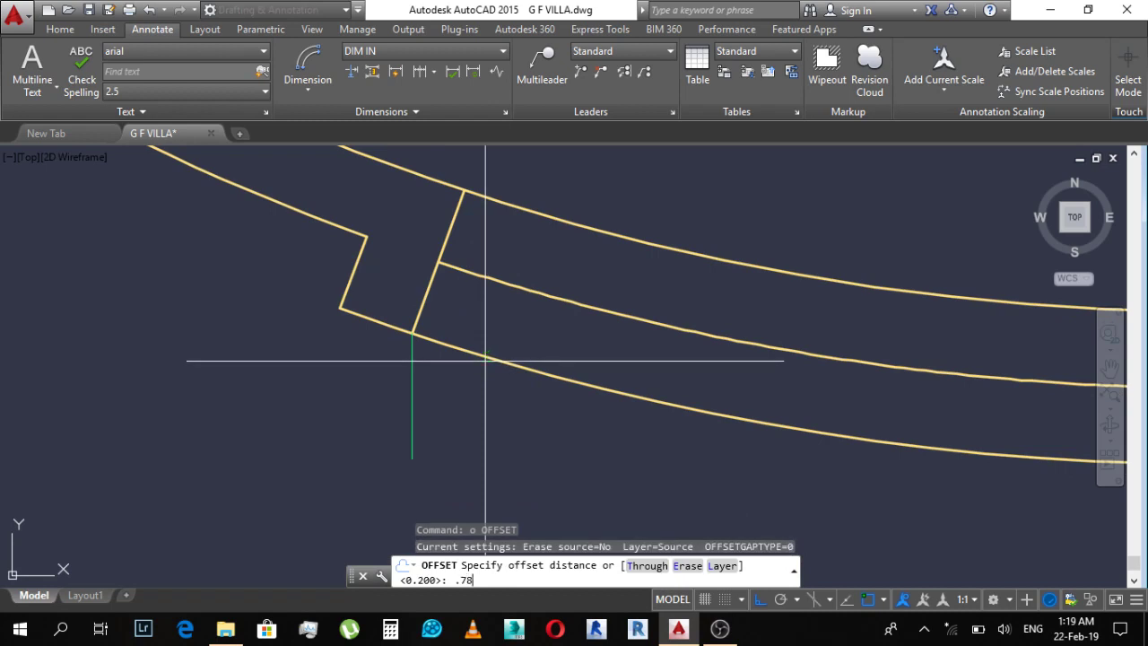
key(Return)
scroll(471, 358, down, 2)
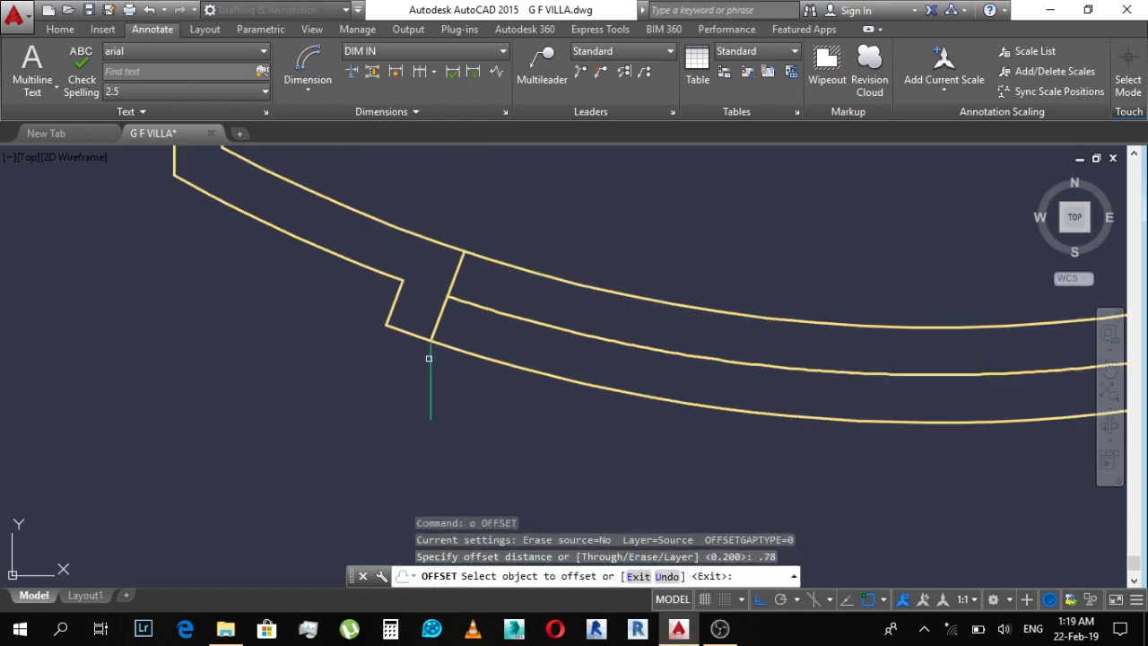
click(429, 358)
click(549, 436)
key(Escape)
Step: Trim the outer arc beyond the second guide line and check the inner arc's length
text(t)
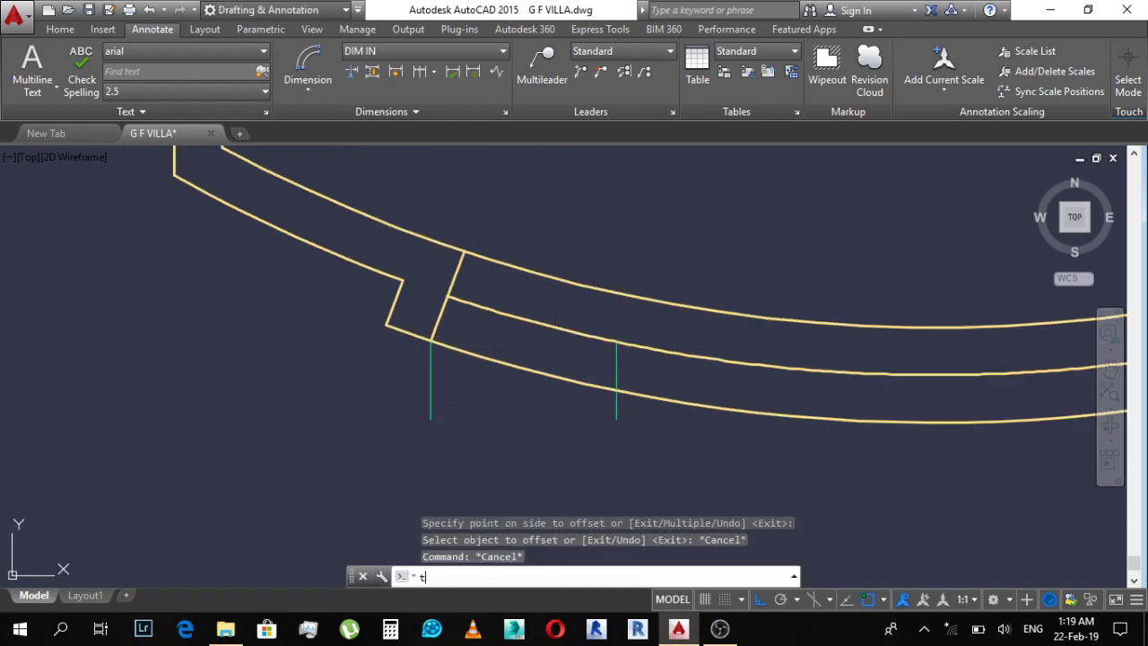
text(r)
key(Return)
key(Return)
click(630, 393)
key(Escape)
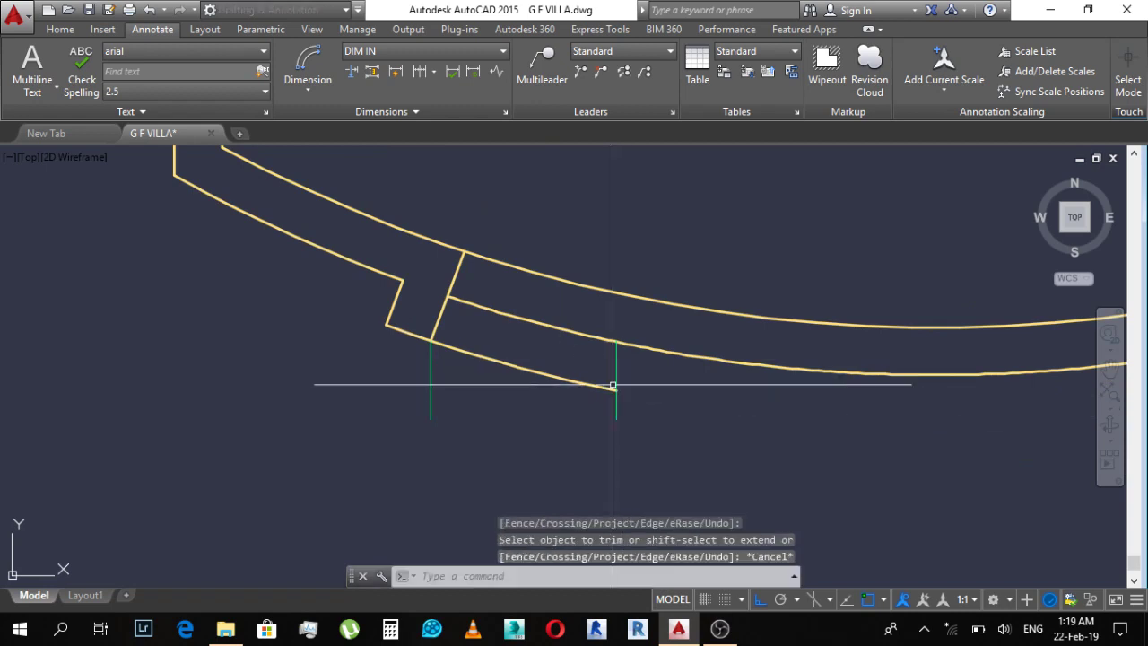
click(323, 70)
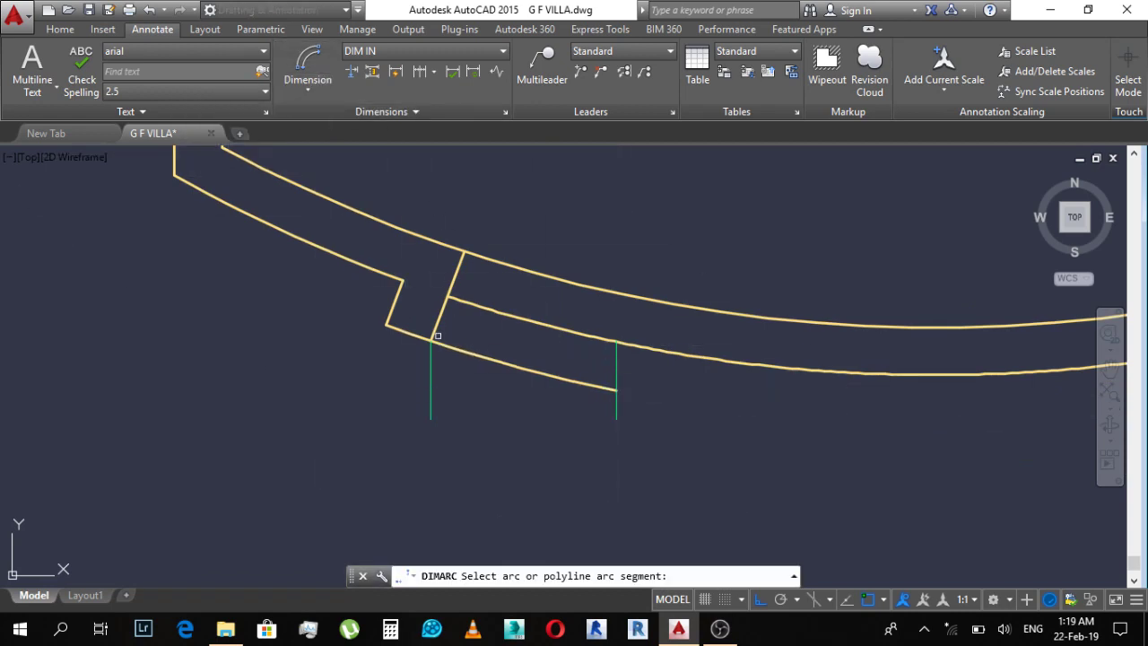
click(325, 74)
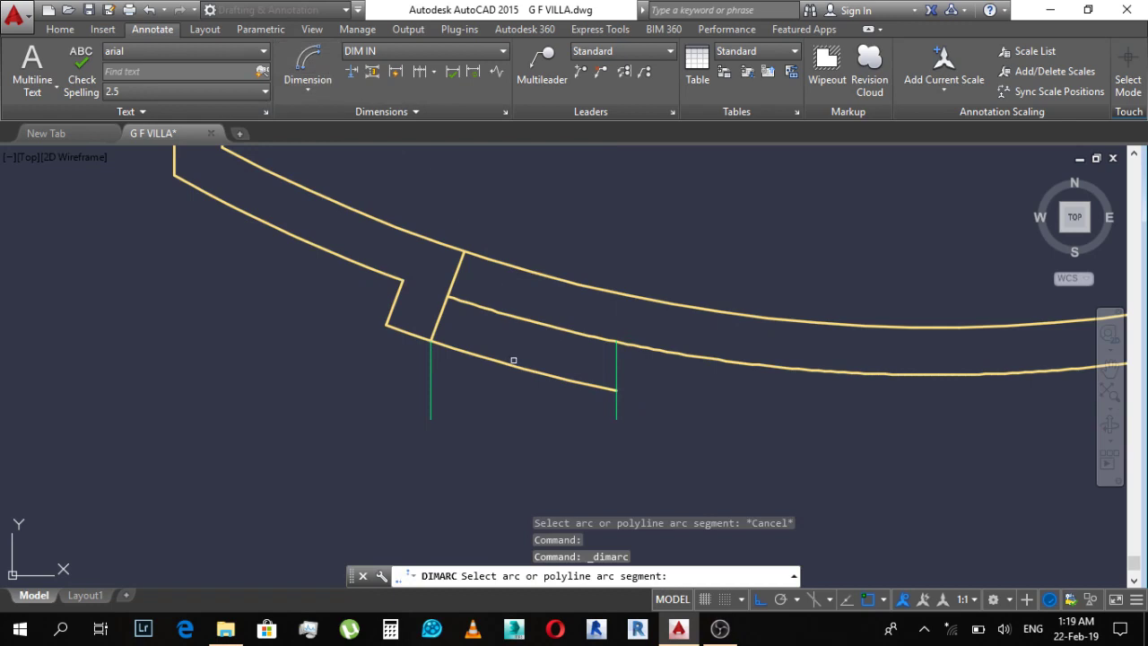
click(509, 369)
key(Escape)
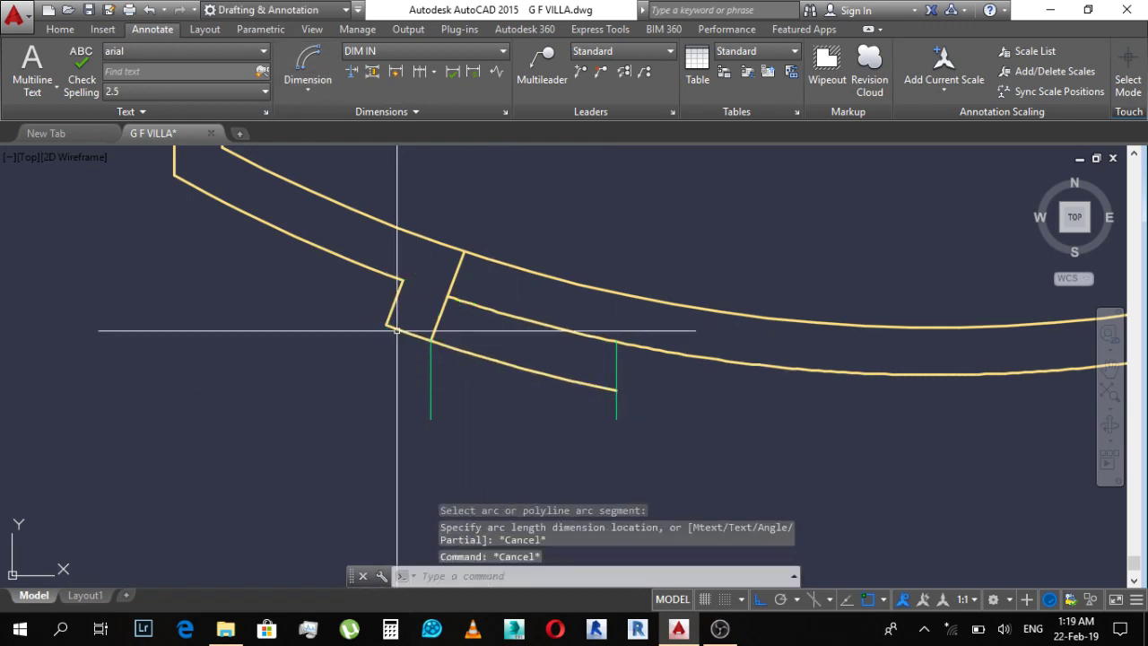
Step: Trim off the short niche edge and re-measure the inner arc's length
text(tr)
key(Return)
key(Return)
click(400, 331)
key(Escape)
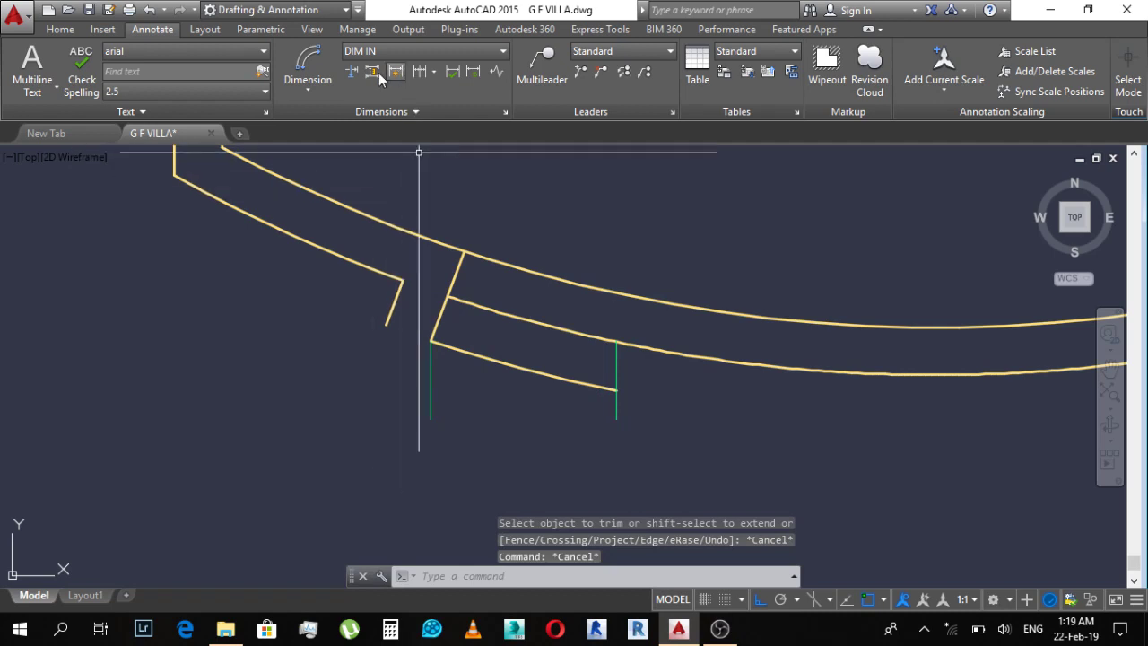
click(316, 73)
click(552, 379)
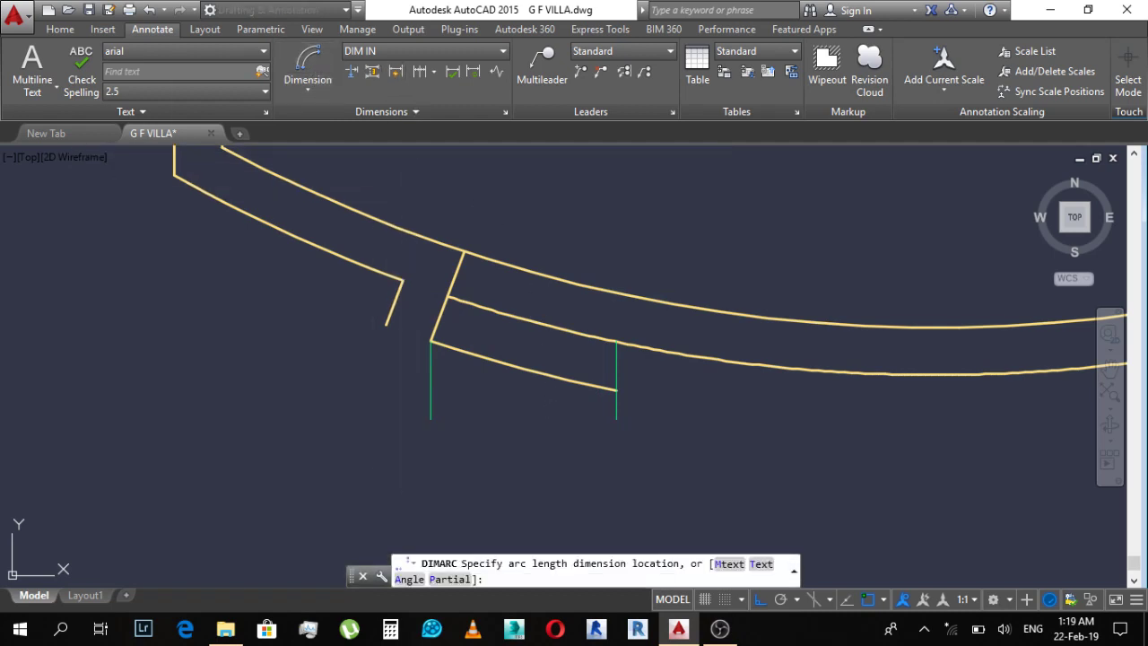
key(Escape)
key(Escape)
Step: Move the right green guide line 0.03 to the left
scroll(615, 389, up, 4)
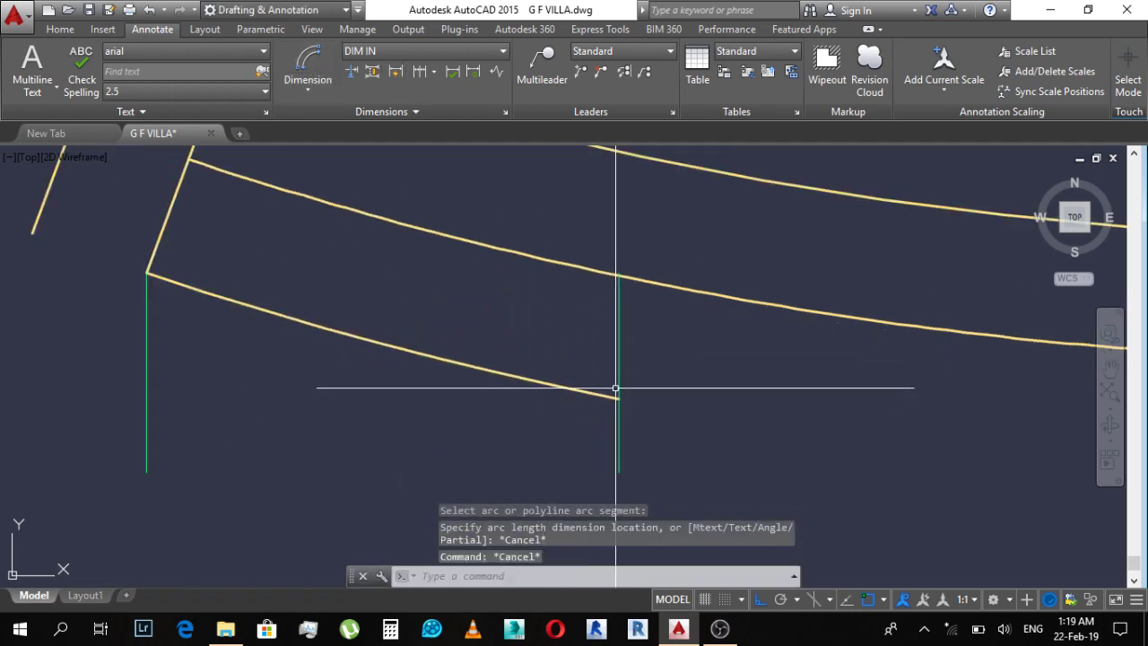
middle_drag(687, 413, 676, 346)
text(m)
key(Return)
drag(643, 376, 592, 395)
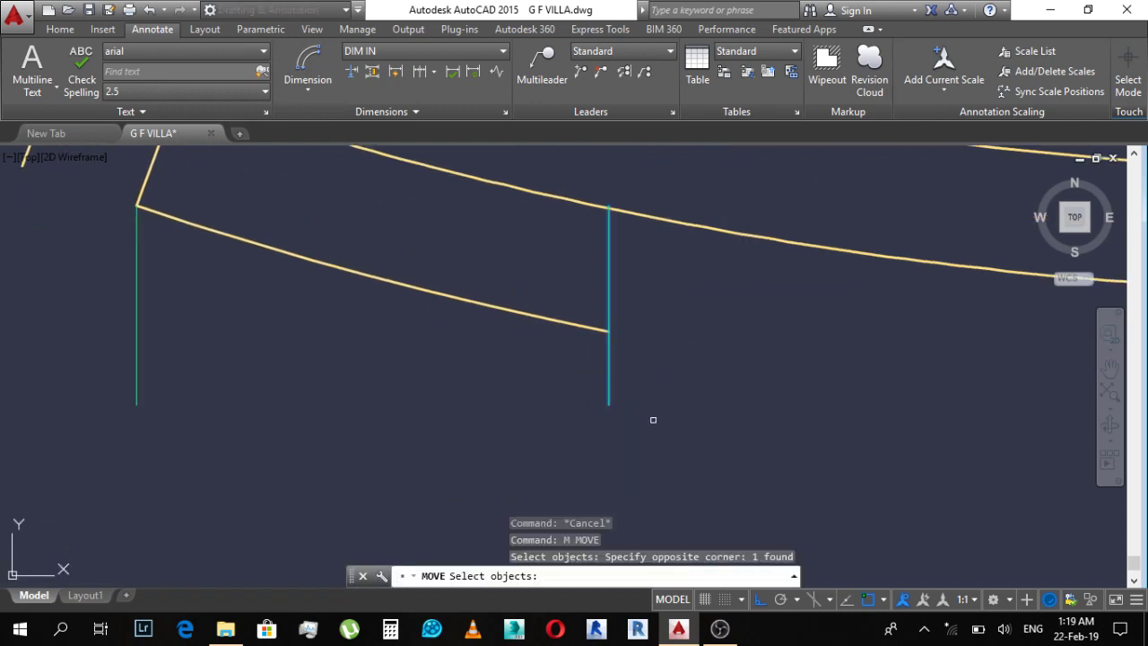
key(Return)
click(794, 462)
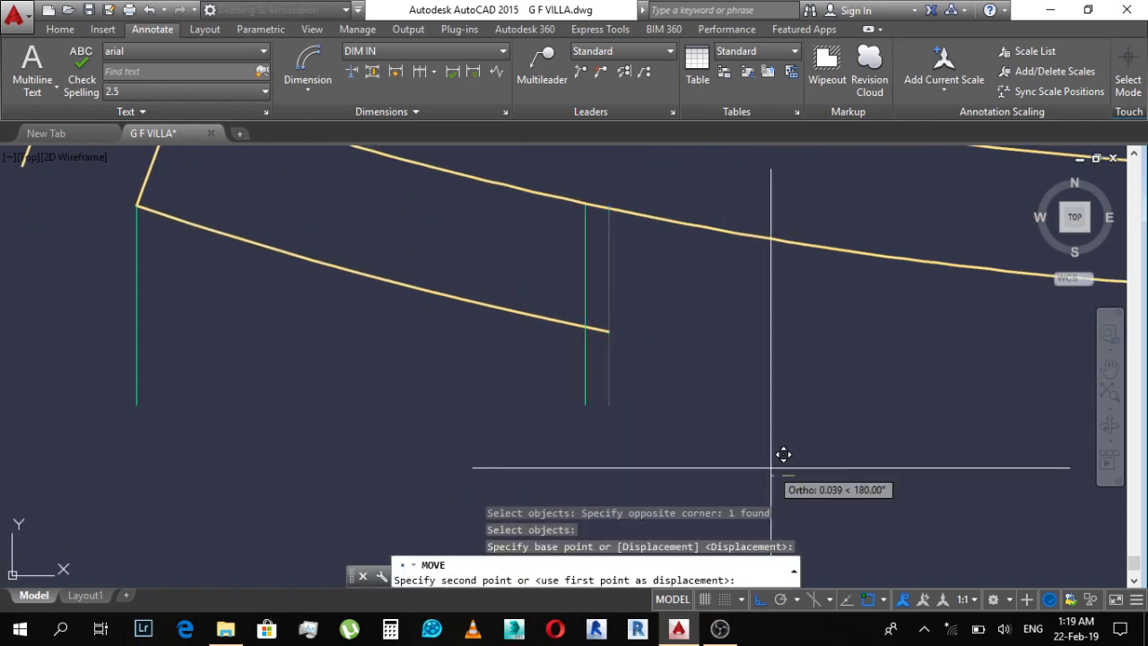
text(3)
key(Return)
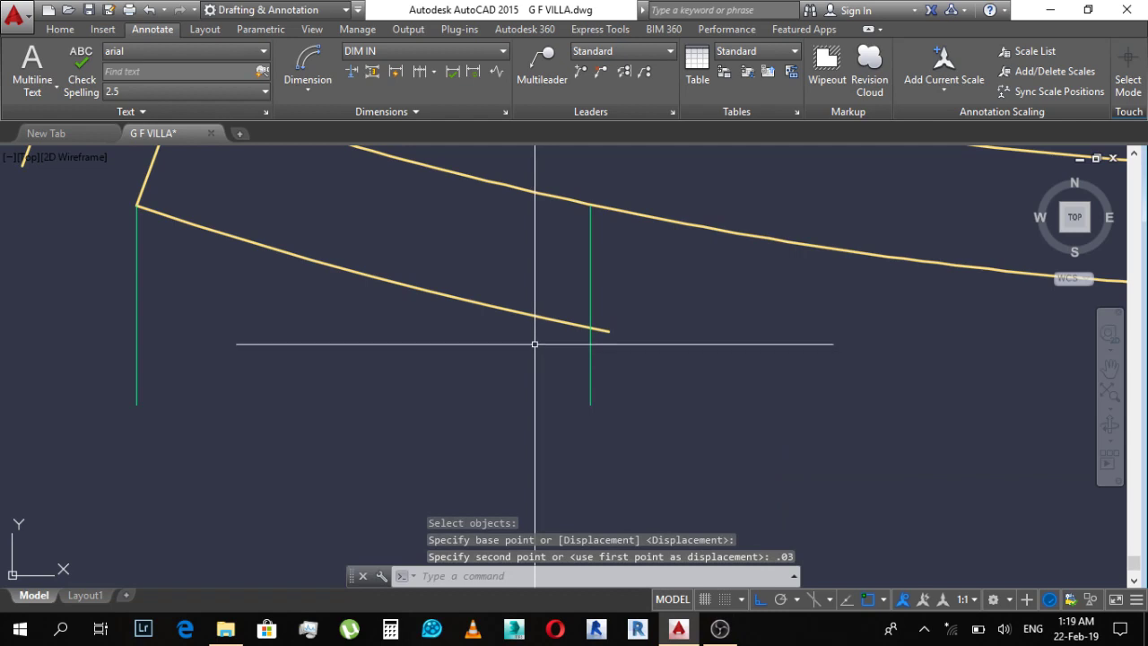
Step: Confirm the inner arc now measures 0.78 and bring both guide lines into view
text(tr)
key(Return)
key(Return)
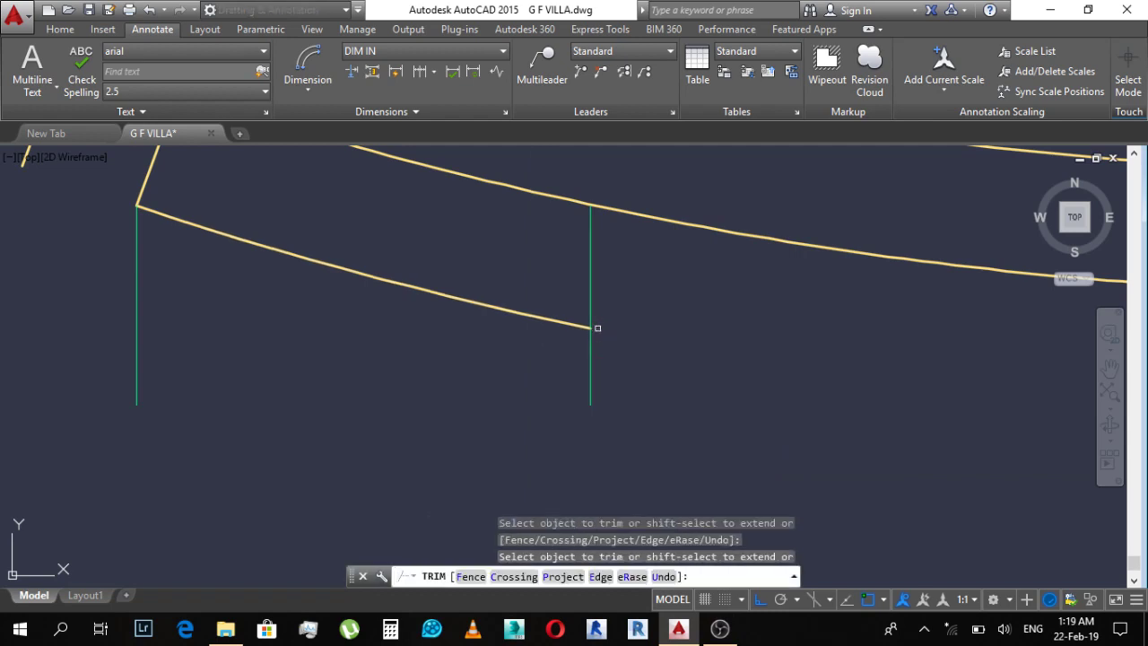
key(Escape)
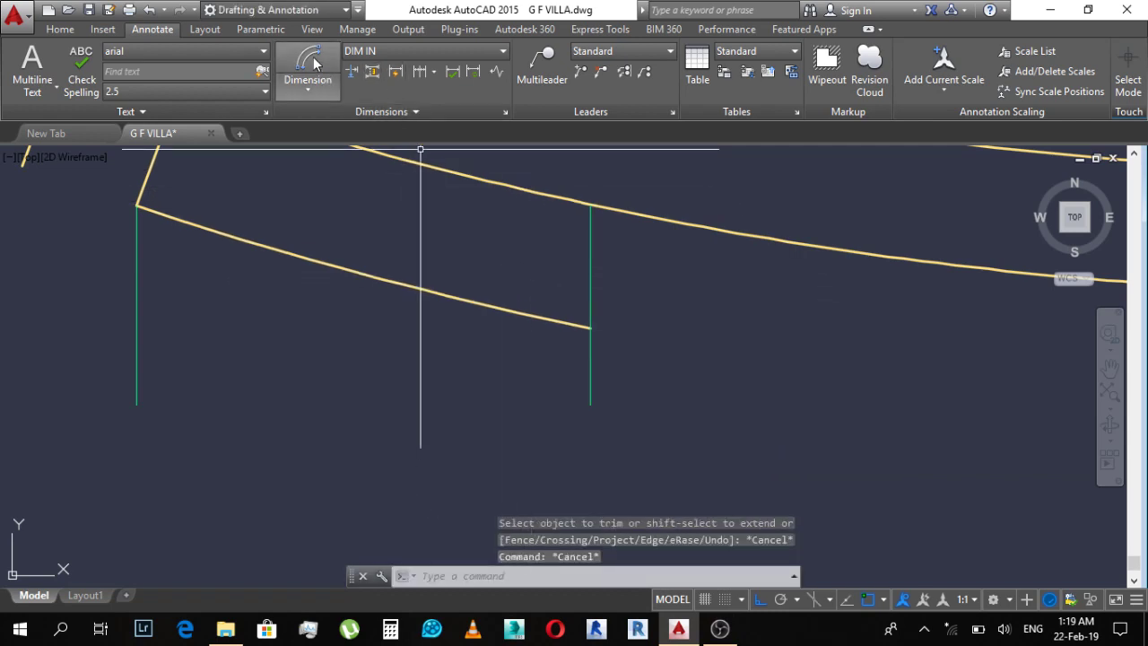
click(308, 72)
click(159, 214)
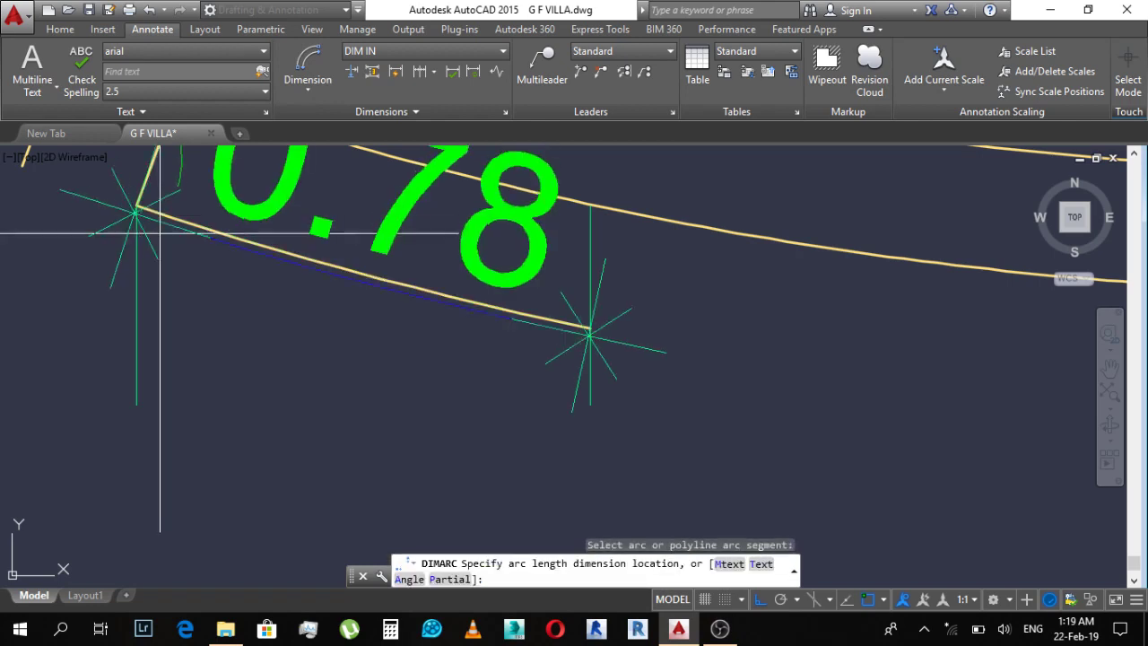
key(Escape)
scroll(436, 439, down, 3)
key(Escape)
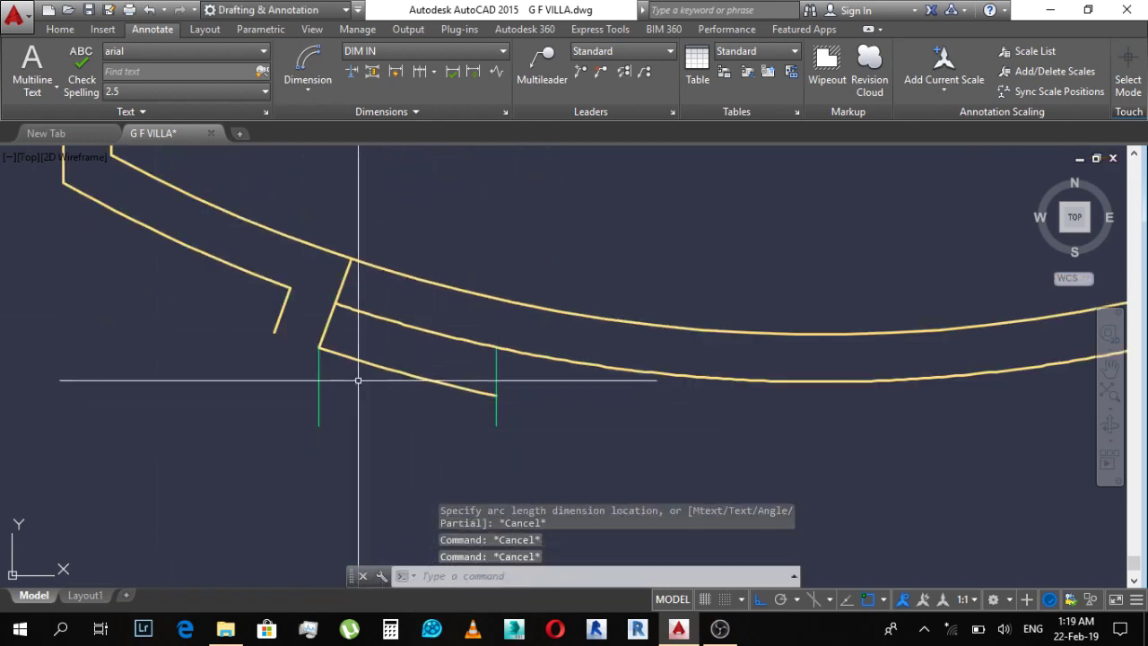
middle_drag(316, 374, 455, 392)
Step: Select the left and right green guide lines and delete them
click(458, 395)
click(435, 419)
click(656, 438)
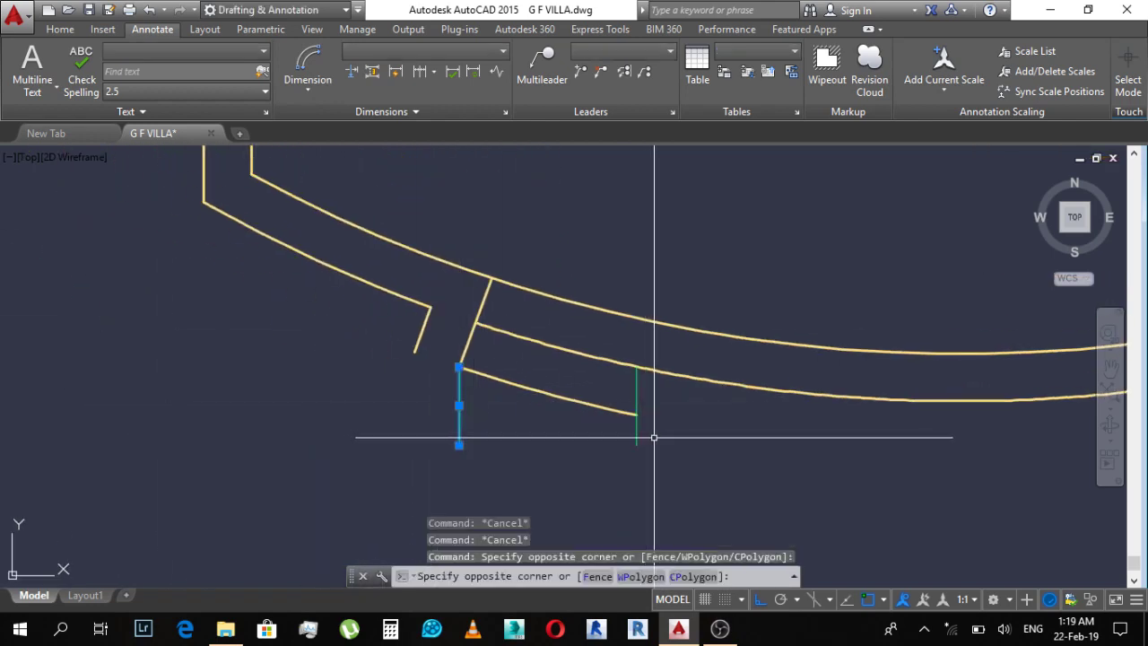
click(595, 436)
key(Delete)
Step: Try extending the lower arc edge, then cancel the extend
scroll(459, 370, up, 2)
text(ex)
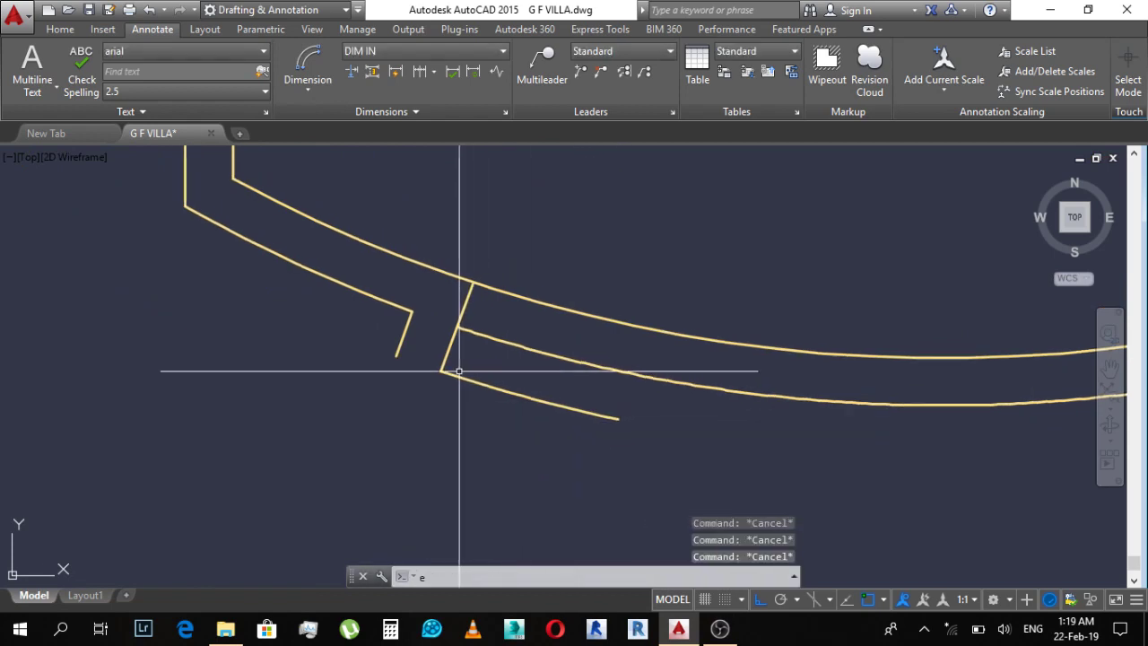
key(Return)
key(Return)
click(451, 364)
scroll(448, 373, up, 3)
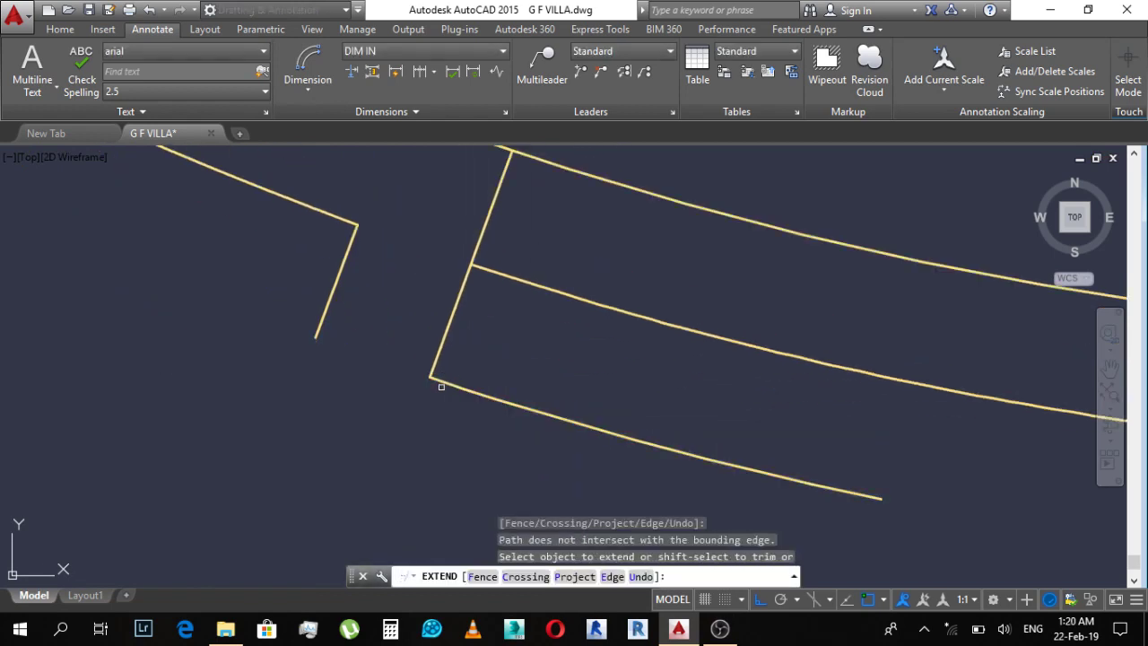
click(443, 386)
scroll(359, 382, down, 3)
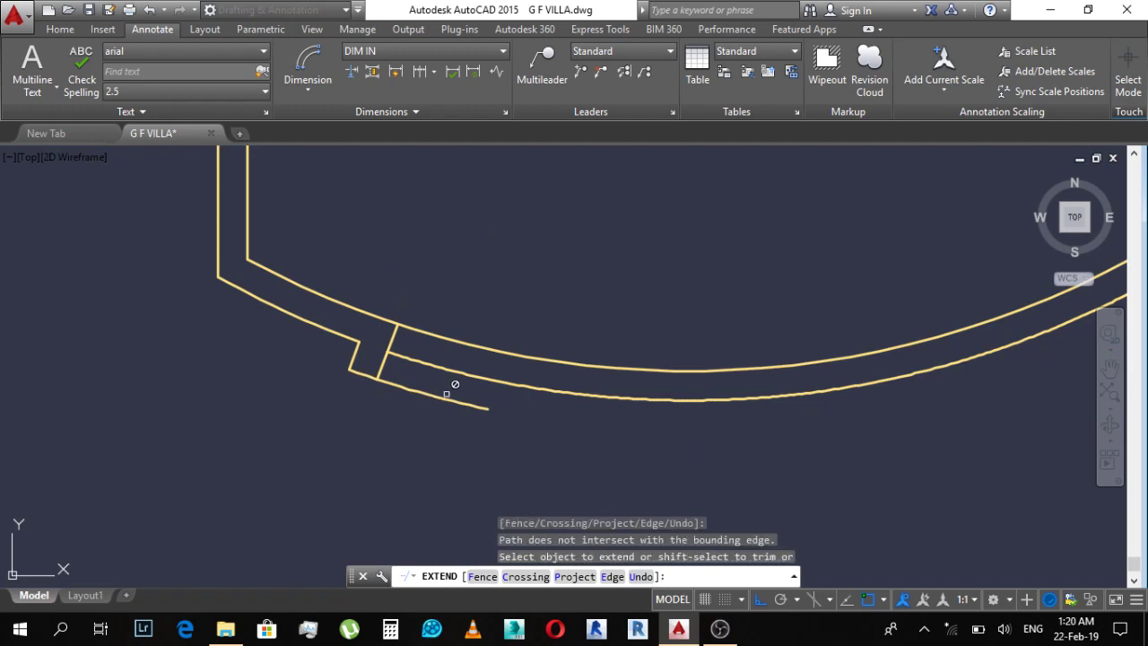
scroll(502, 397, down, 3)
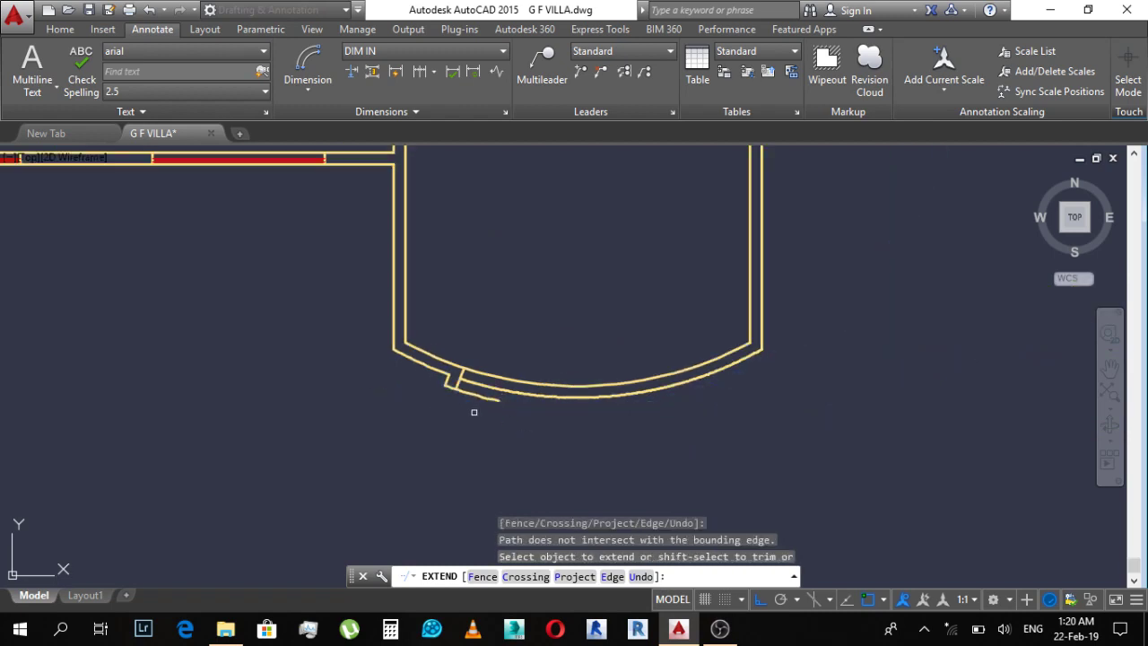
scroll(474, 411, up, 2)
scroll(467, 380, up, 3)
key(Escape)
key(Escape)
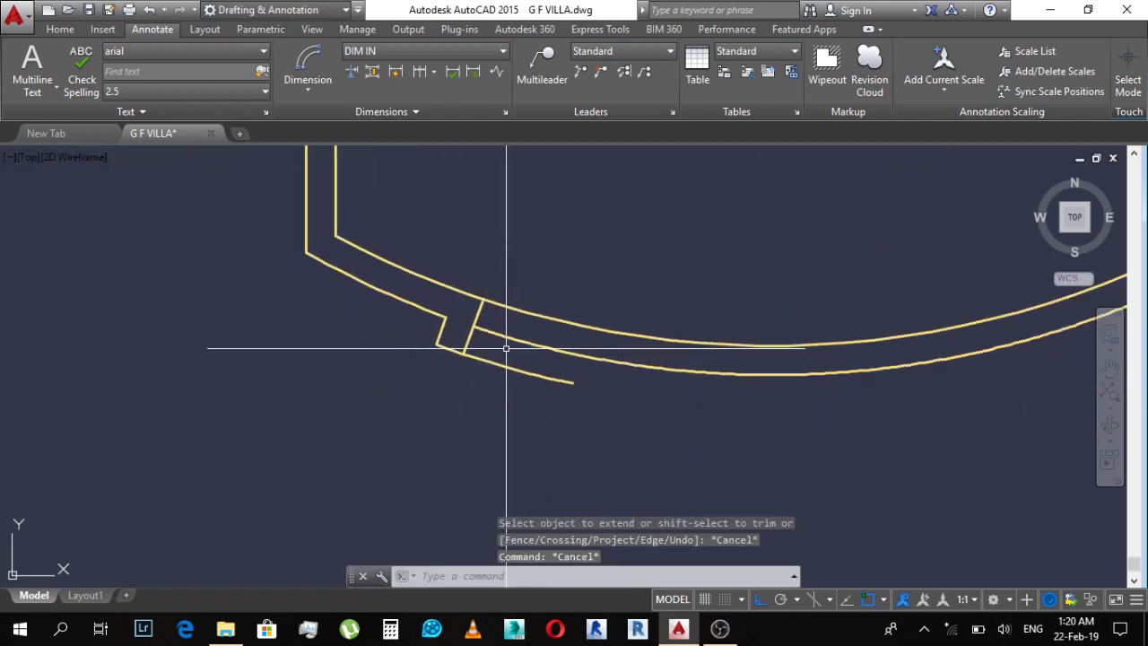
scroll(529, 349, up, 2)
key(Escape)
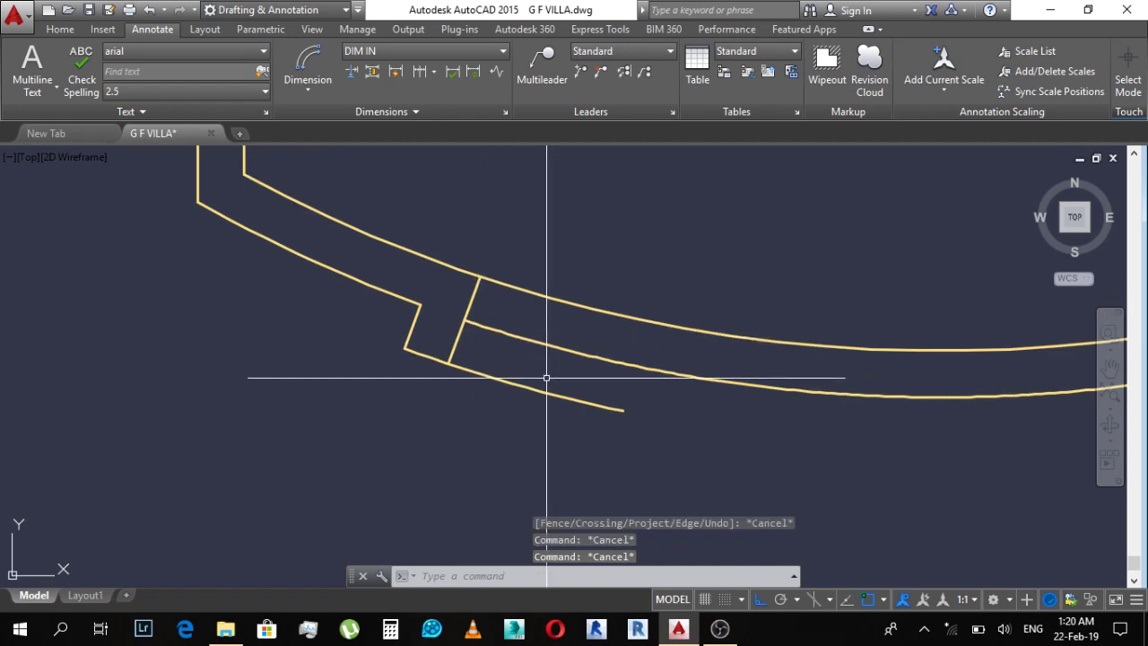
Step: Start a line snapped perpendicular to an edge of the curved wall
text(L)
key(Return)
scroll(592, 377, up, 3)
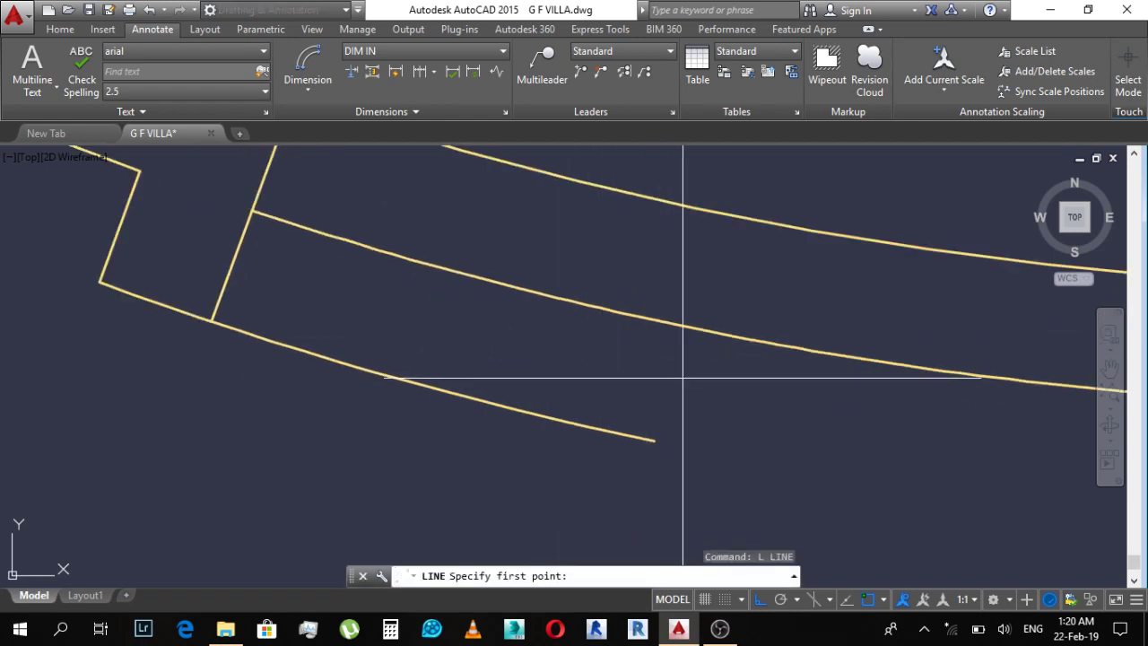
scroll(684, 377, down, 2)
shift+right_click(696, 378)
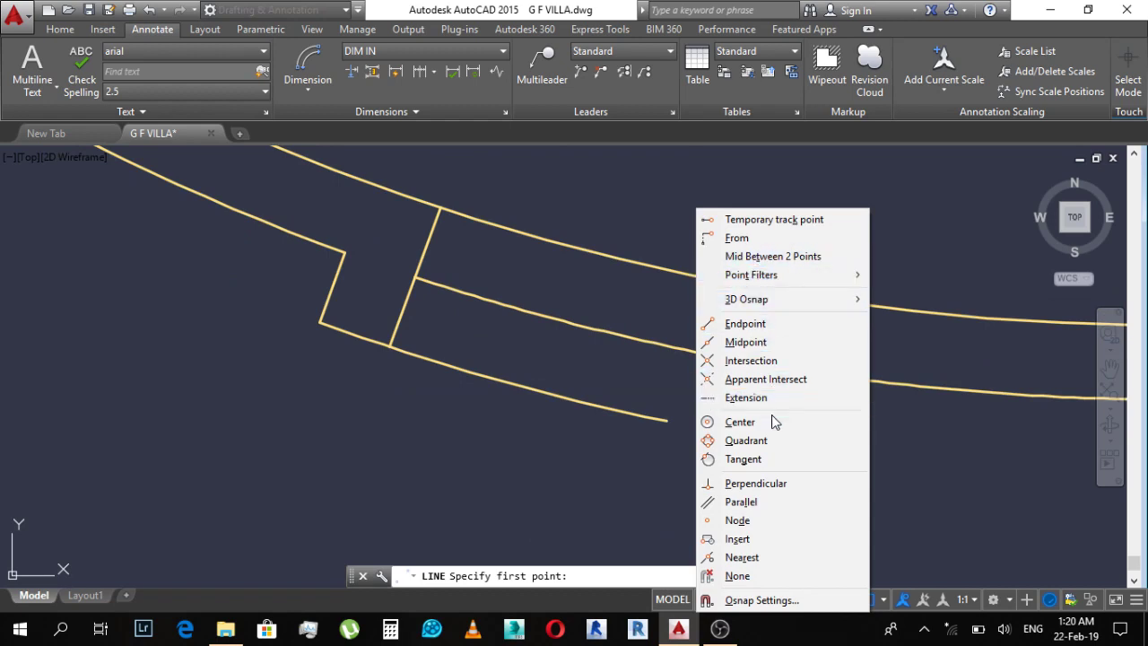
click(755, 483)
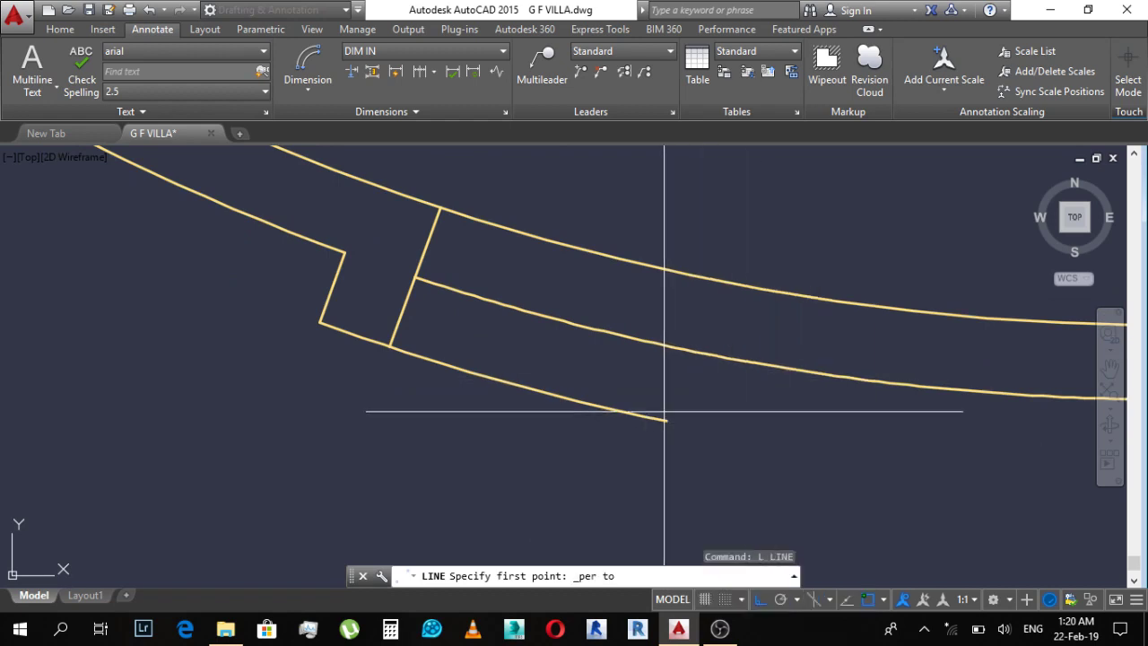
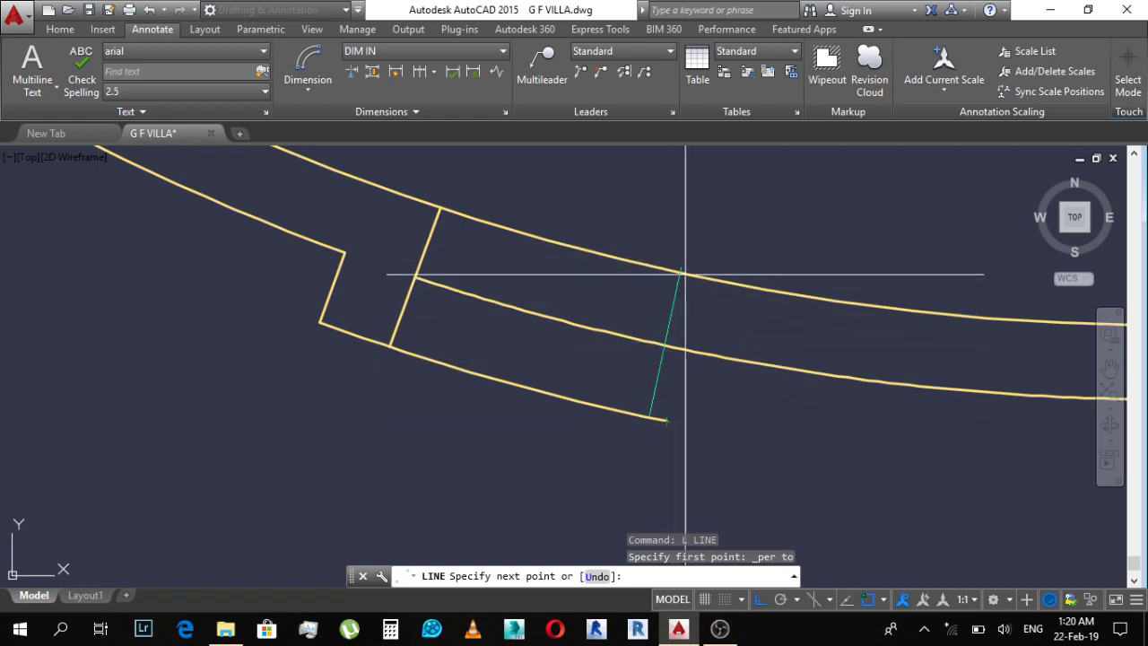
Step: Finish drawing the green perpendicular line across the bay wall
scroll(677, 413, up, 3)
scroll(686, 415, up, 2)
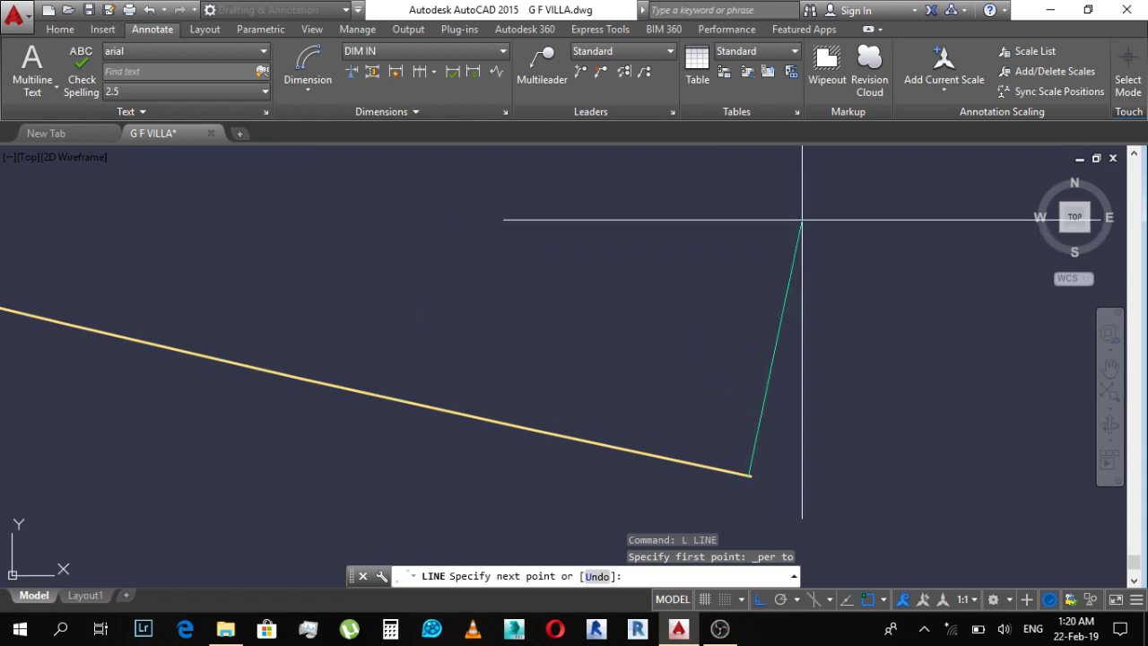
key(Escape)
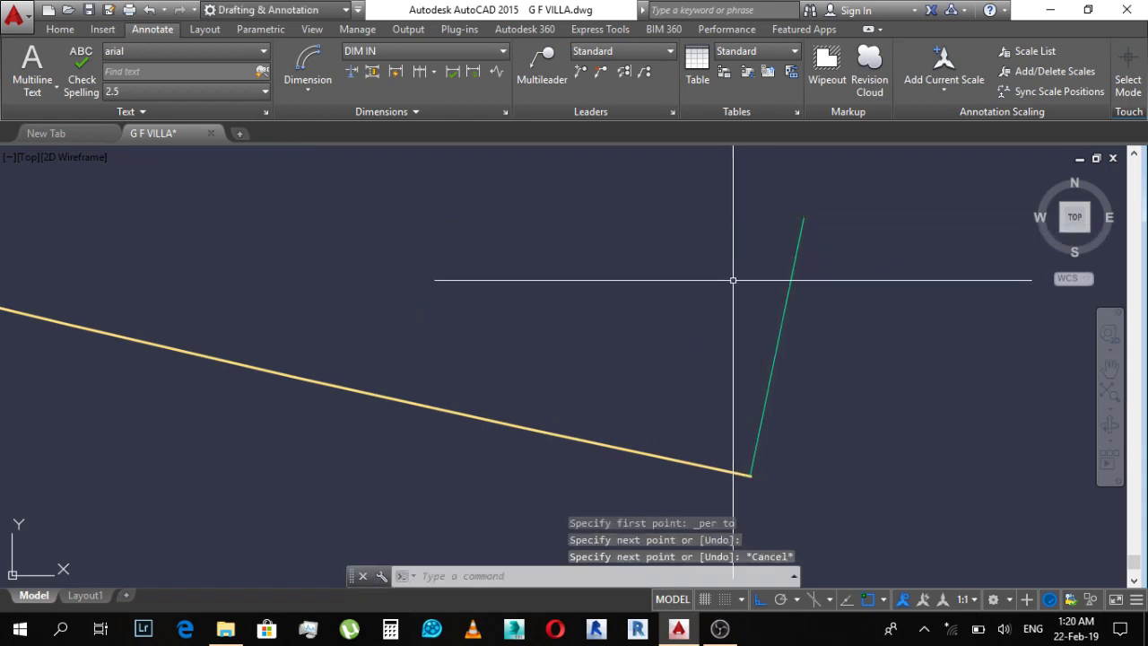
scroll(751, 326, down, 2)
scroll(741, 326, down, 1)
key(Escape)
Step: Extend the green line up to the upper wall line, using all objects as boundaries
key(Escape)
text(ex)
key(Return)
key(Return)
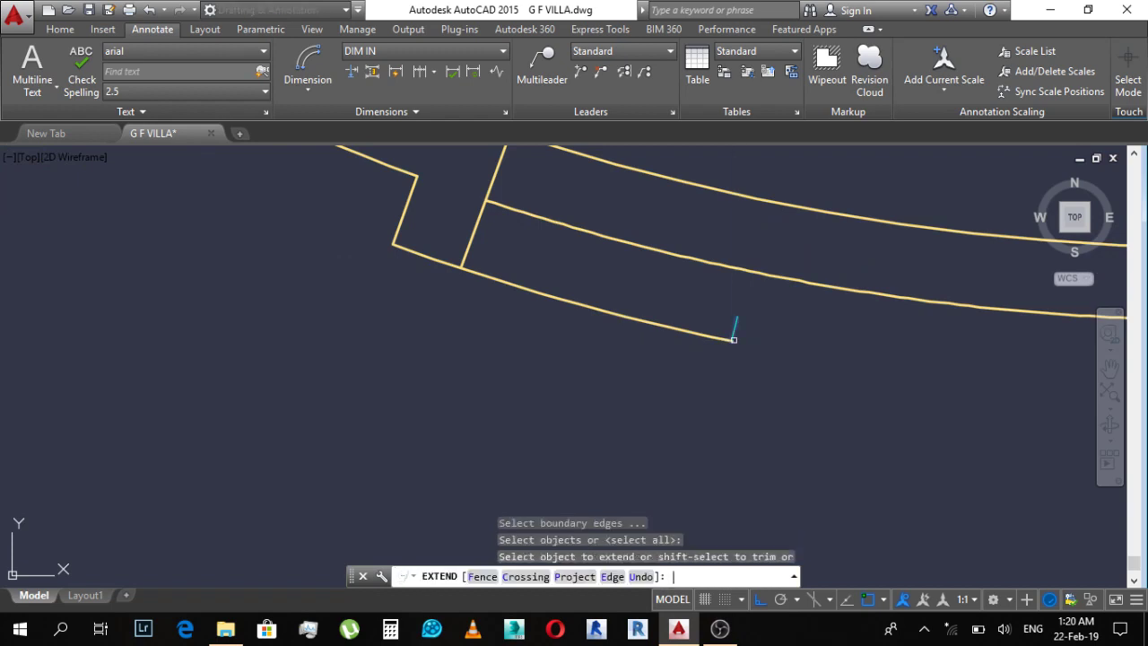
scroll(741, 323, up, 4)
key(Escape)
text(eze)
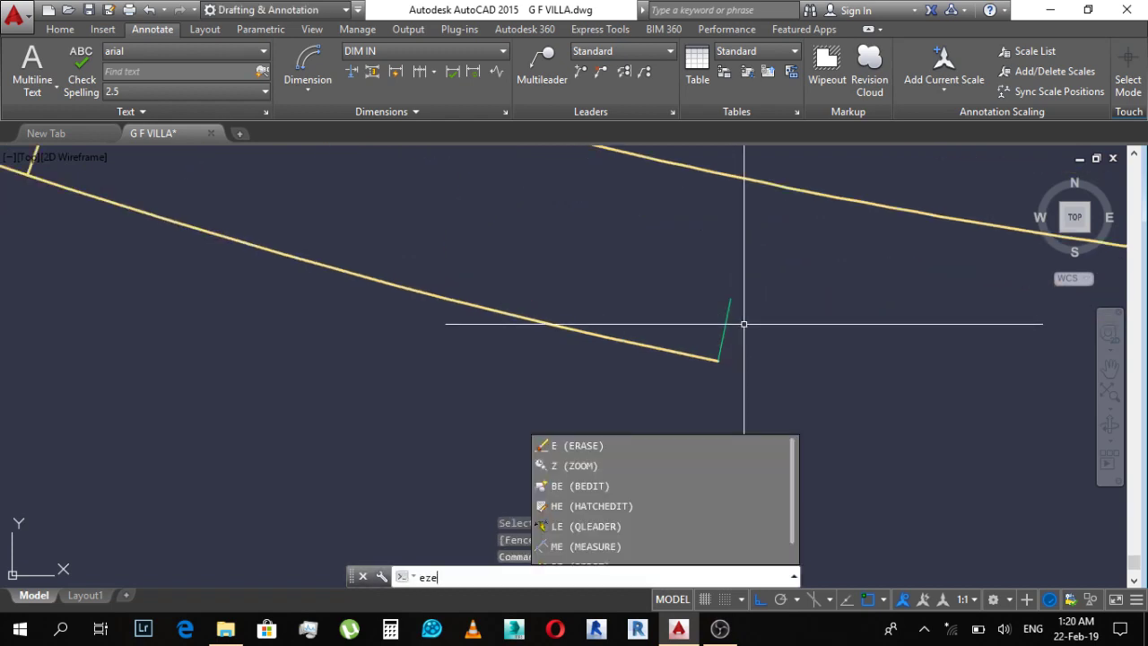
key(Escape)
text(ex)
key(Return)
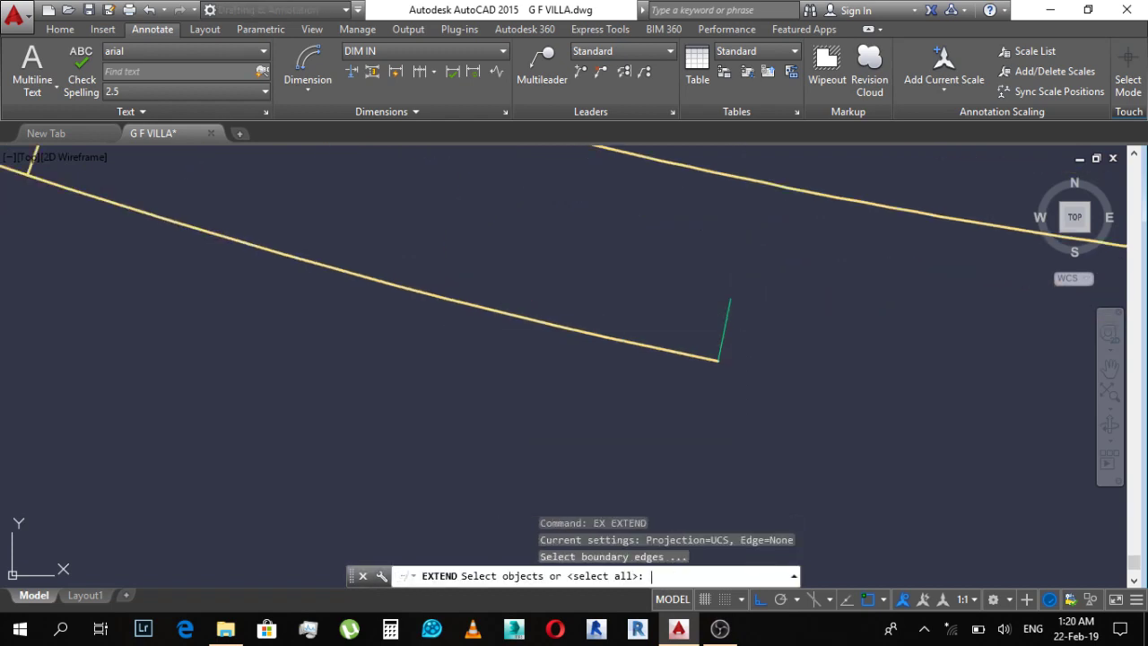
key(Return)
scroll(742, 326, down, 2)
click(743, 325)
click(745, 313)
click(745, 313)
click(753, 312)
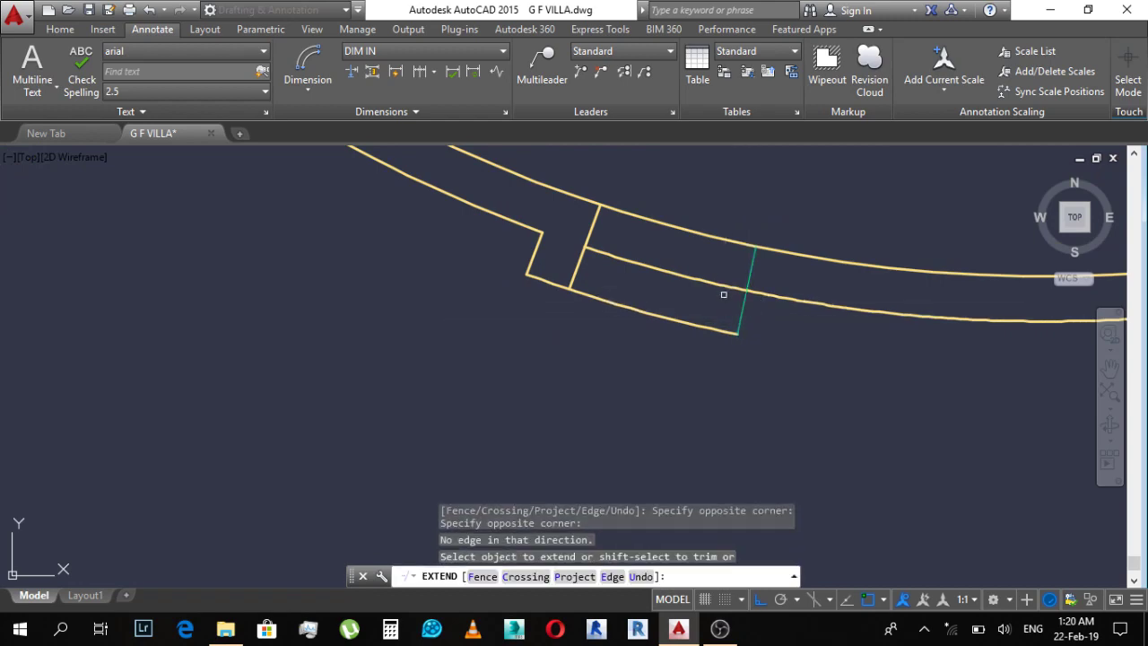
Step: Try extending another wall line, then end the EXTEND command
scroll(755, 309, down, 3)
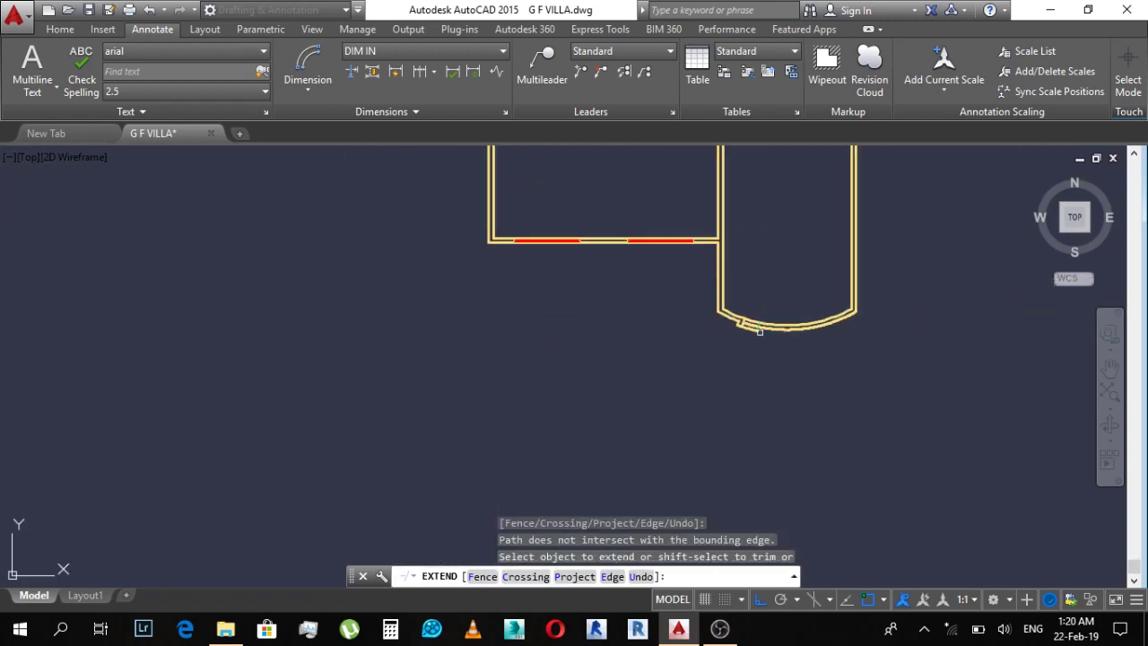
scroll(682, 318, down, 3)
scroll(843, 457, up, 8)
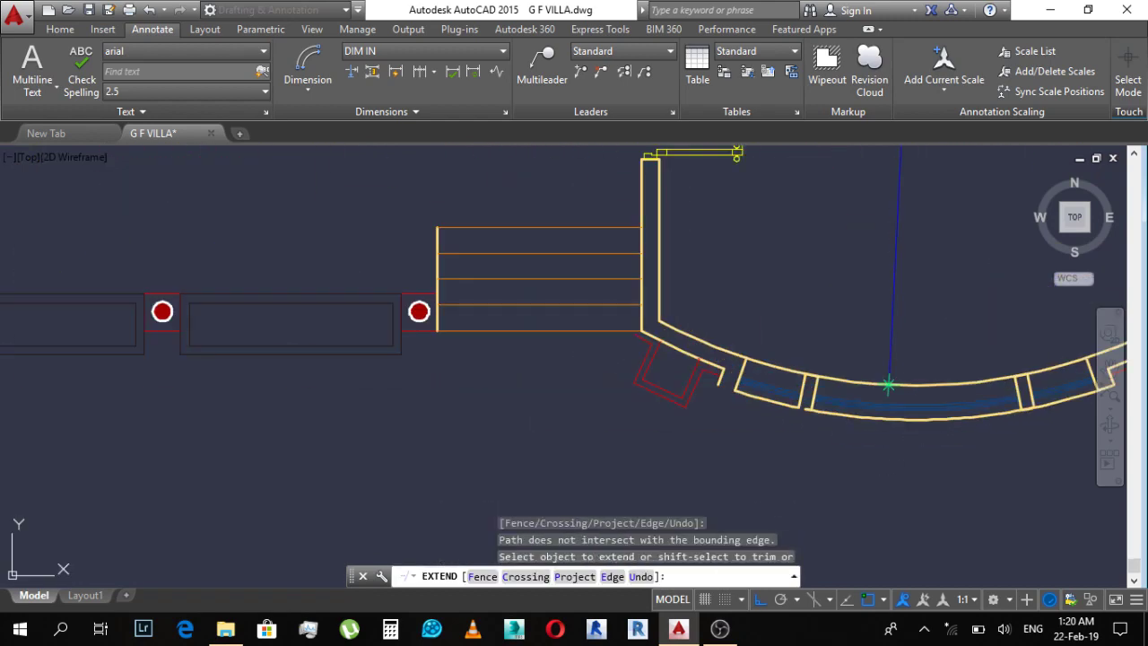
scroll(828, 399, up, 4)
click(780, 408)
scroll(771, 414, down, 3)
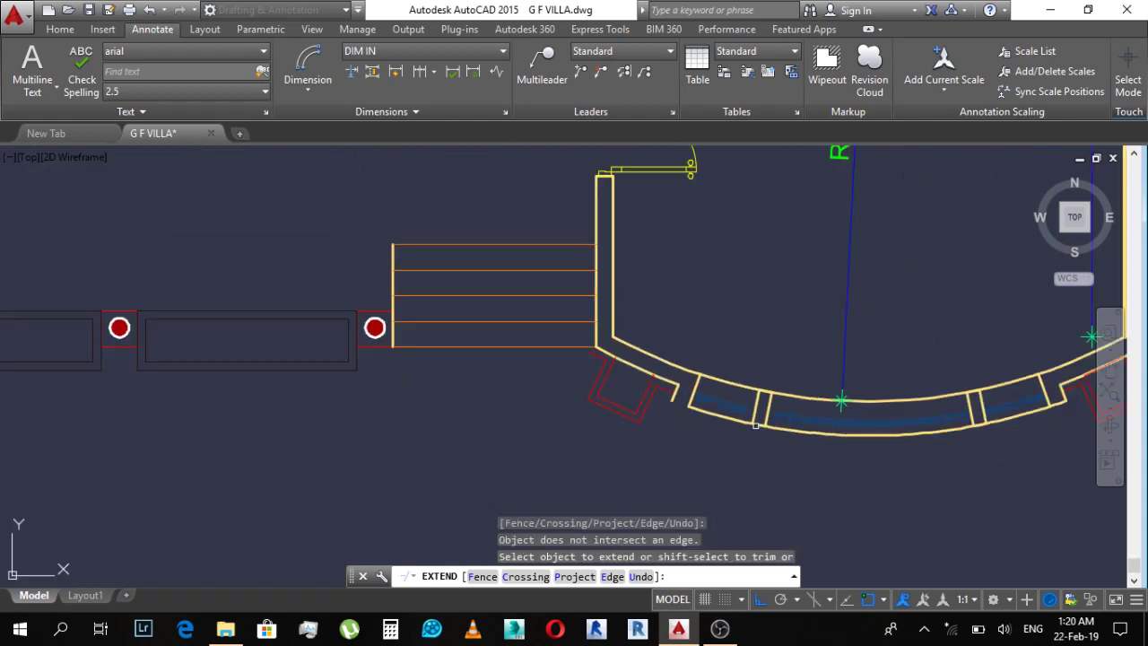
scroll(764, 420, up, 2)
scroll(762, 424, up, 1)
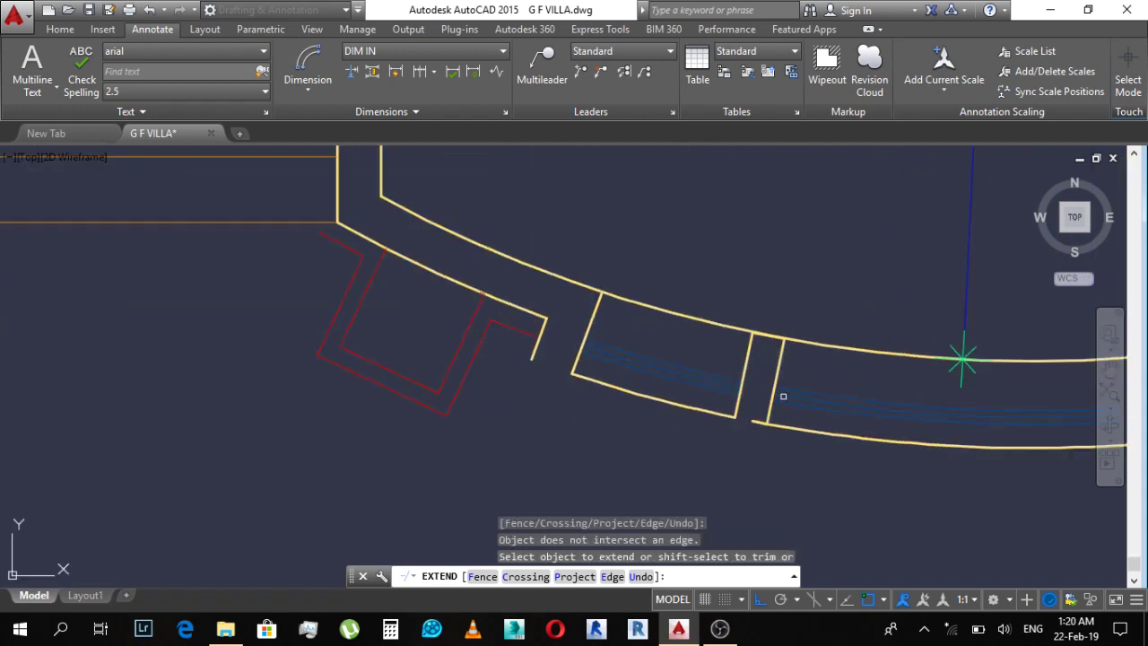
key(Escape)
text(DAL)
Step: Try an aligned dimension between two wall corners, then abandon it
key(Return)
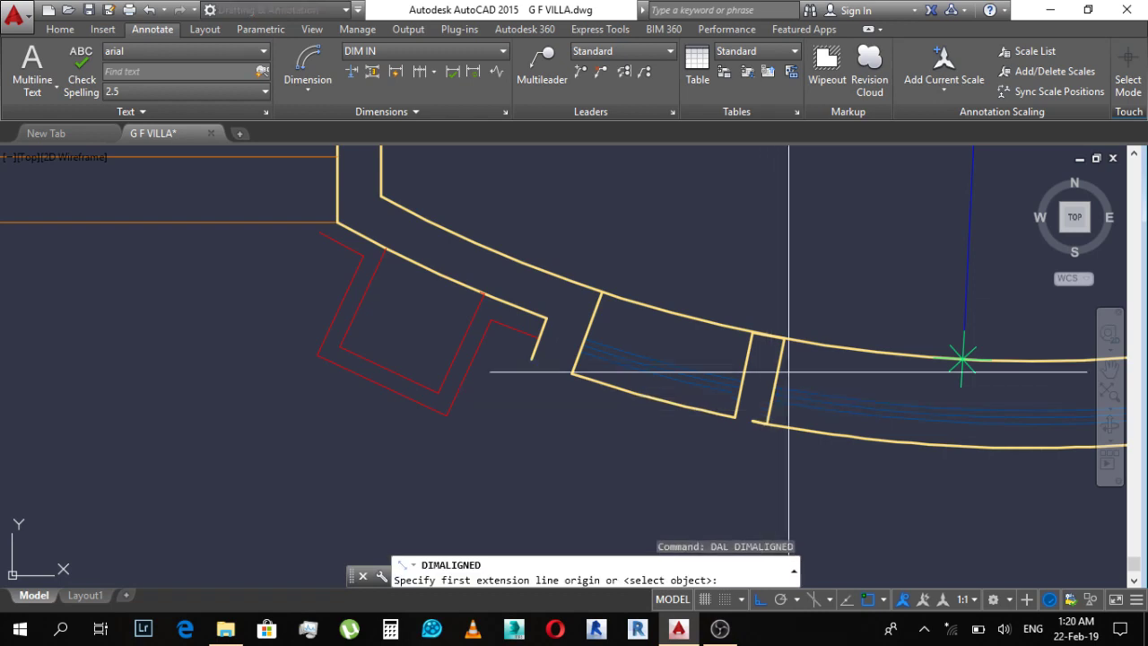
click(784, 339)
click(751, 335)
key(Escape)
Step: Bring the bay wall's left end into view and start the OFFSET command
scroll(744, 350, down, 3)
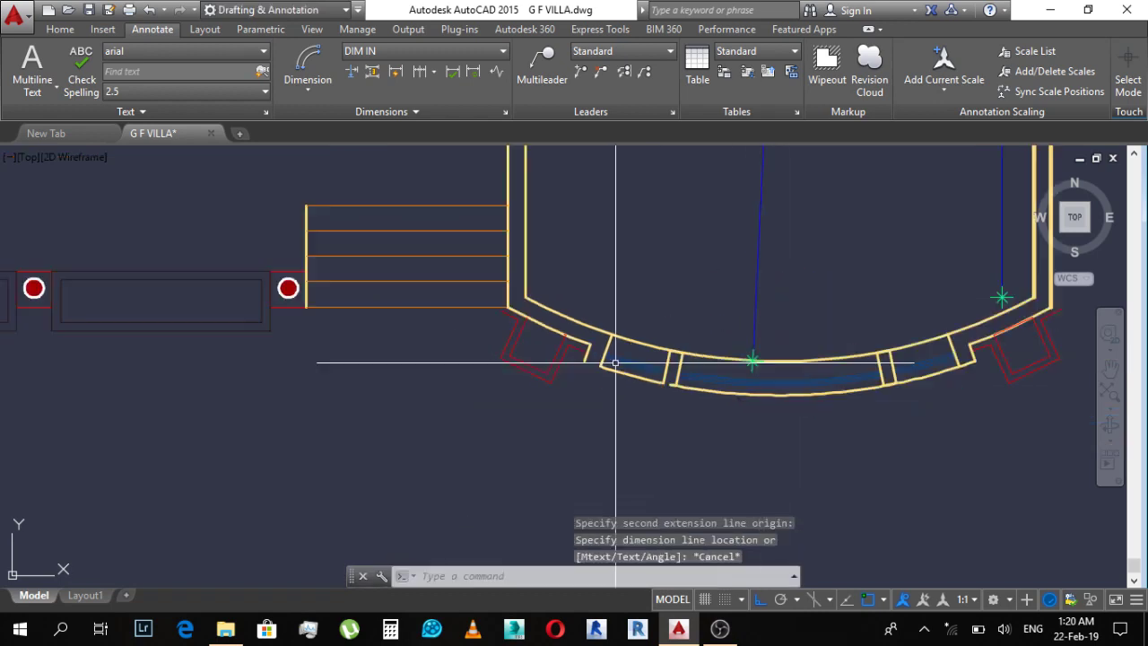
scroll(709, 355, down, 2)
scroll(738, 313, up, 2)
scroll(828, 300, up, 3)
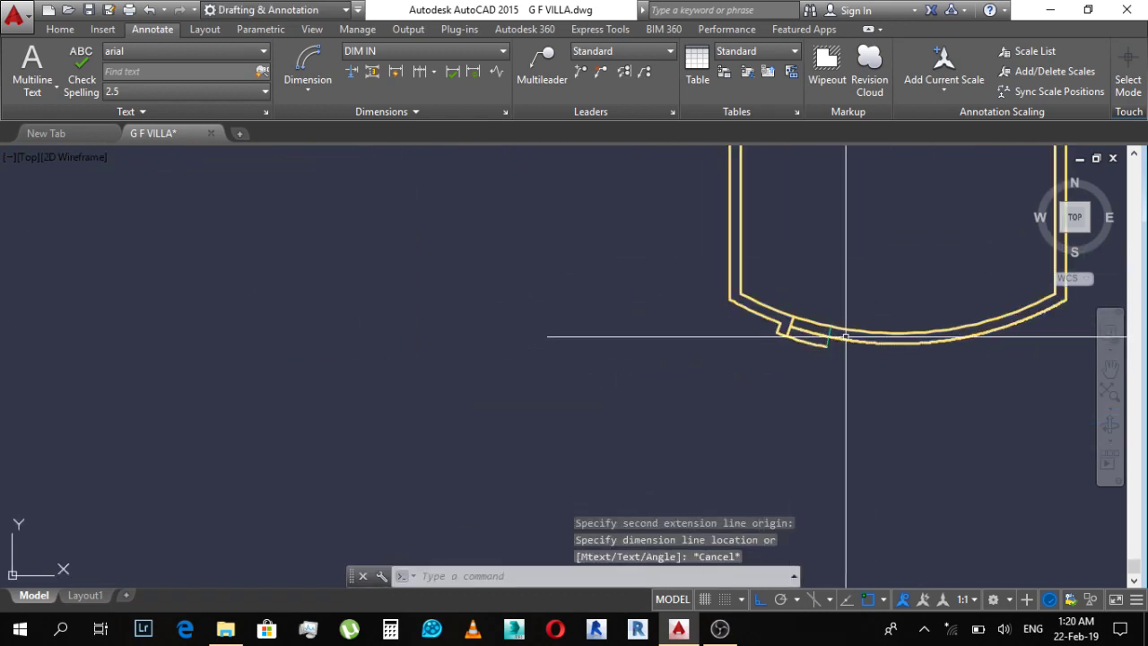
key(Escape)
middle_drag(854, 323, 757, 326)
text(o)
key(Return)
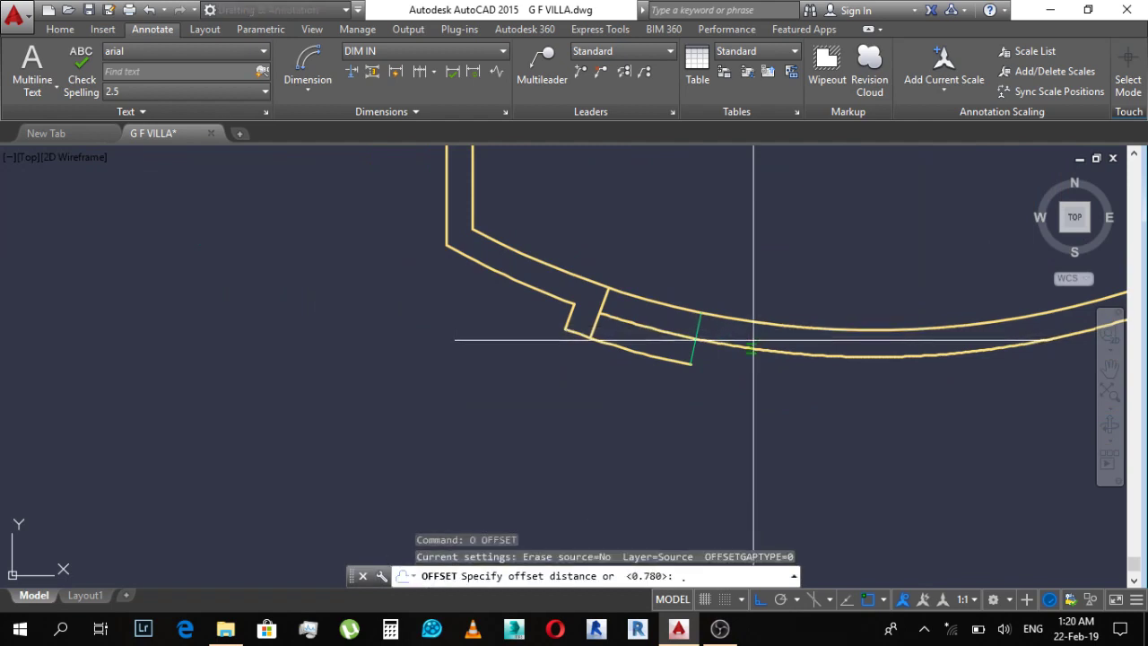
Step: Offset the green line 0.15 to its right
text(.15)
key(Return)
scroll(715, 343, up, 4)
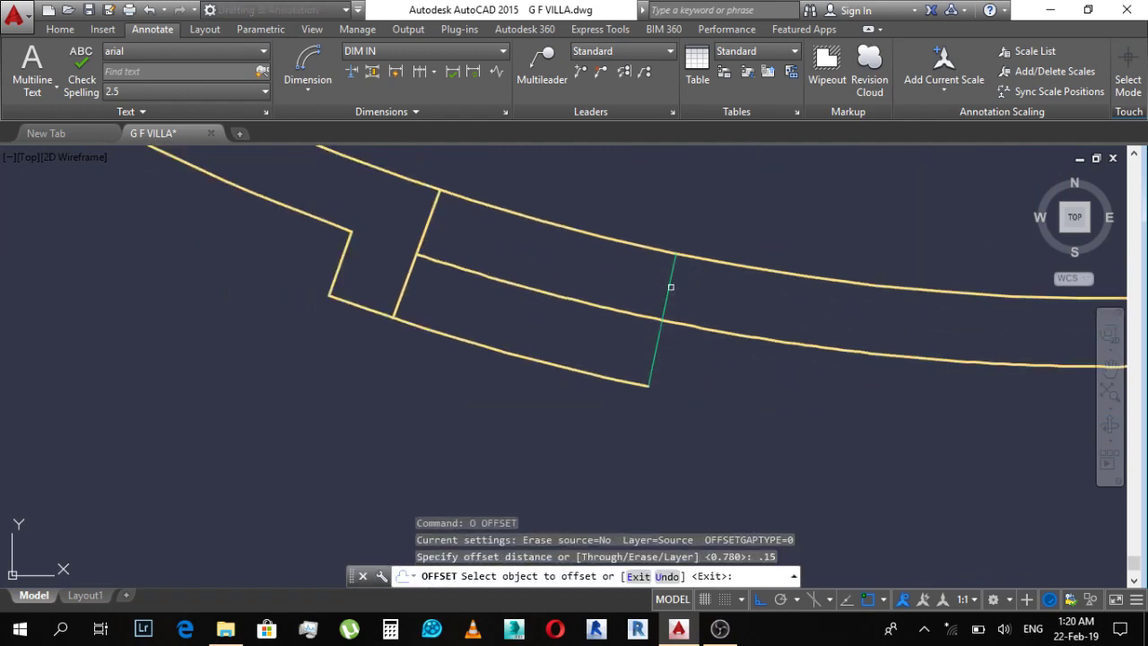
click(671, 287)
click(756, 329)
key(Escape)
Step: Extend the outer wall line to the new line and trim out the opening
text(ex)
key(Return)
key(Return)
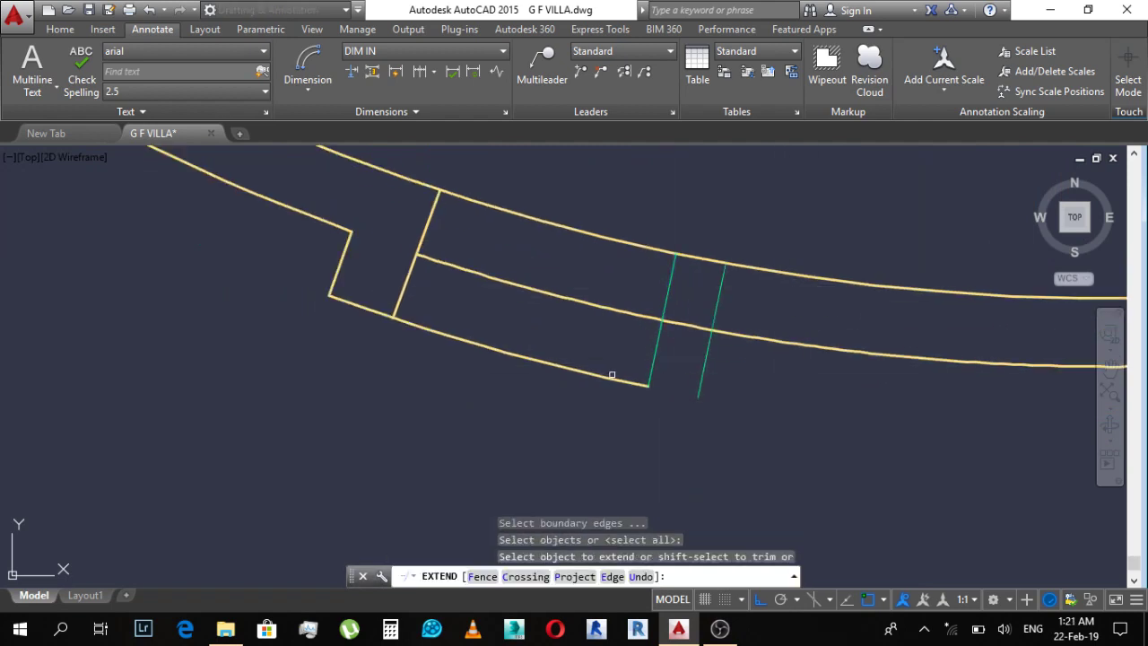
click(615, 379)
key(Escape)
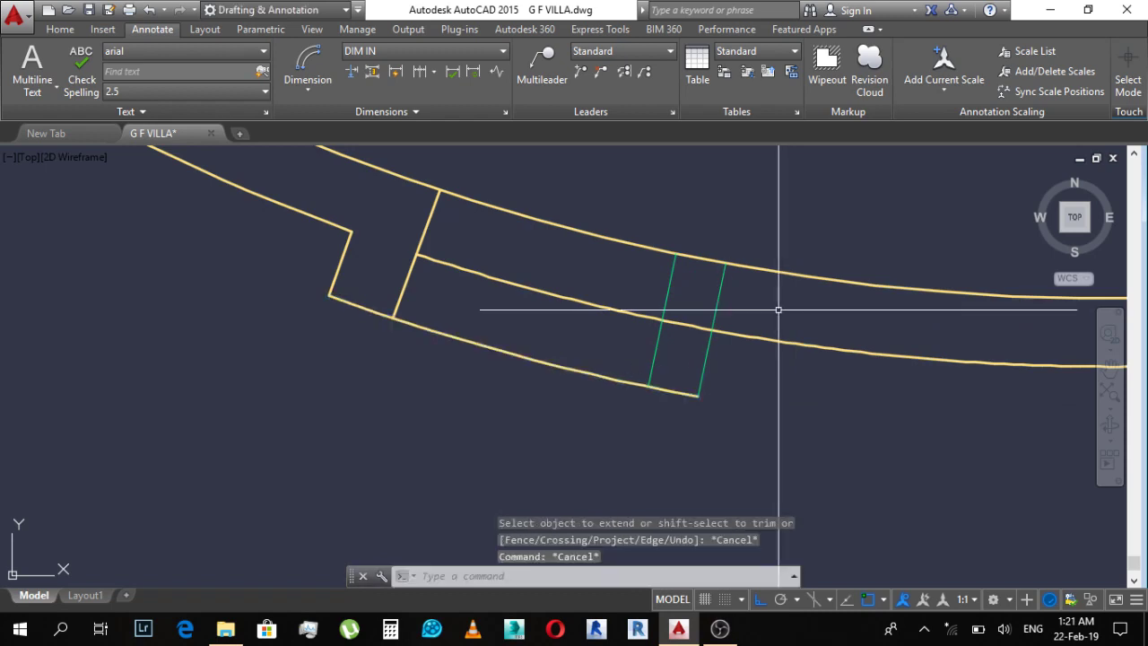
text(tr)
key(Return)
Step: Match both green jamb lines to the yellow wall line's properties
key(Return)
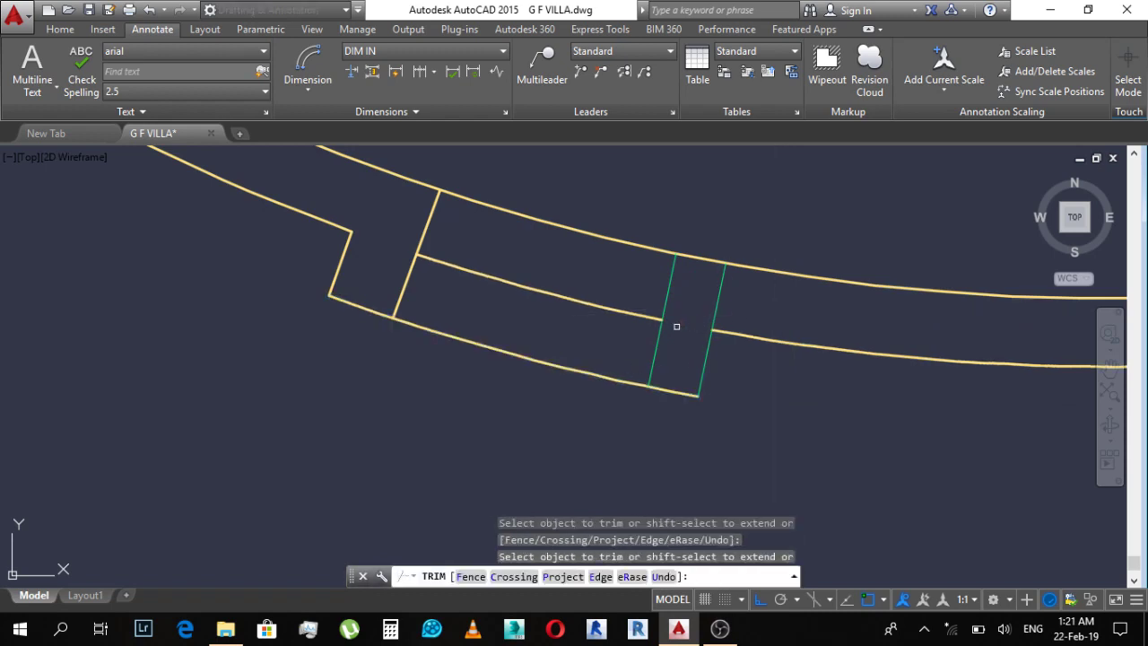
key(Escape)
middle_drag(712, 287, 683, 299)
text(ma)
key(Return)
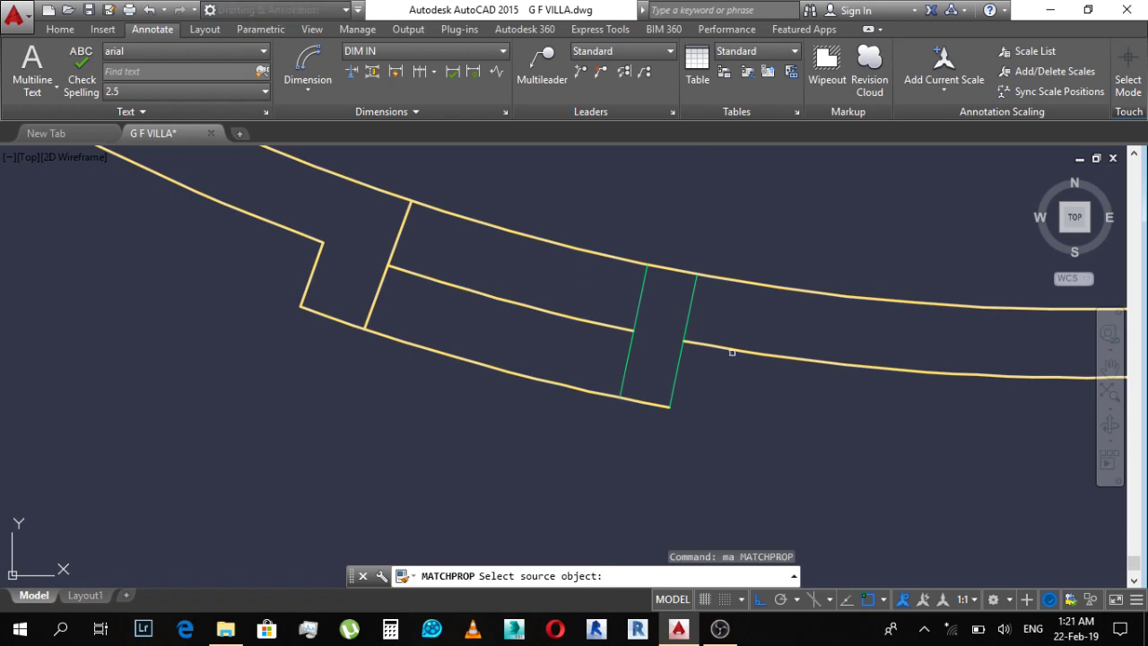
click(732, 352)
click(679, 303)
click(636, 287)
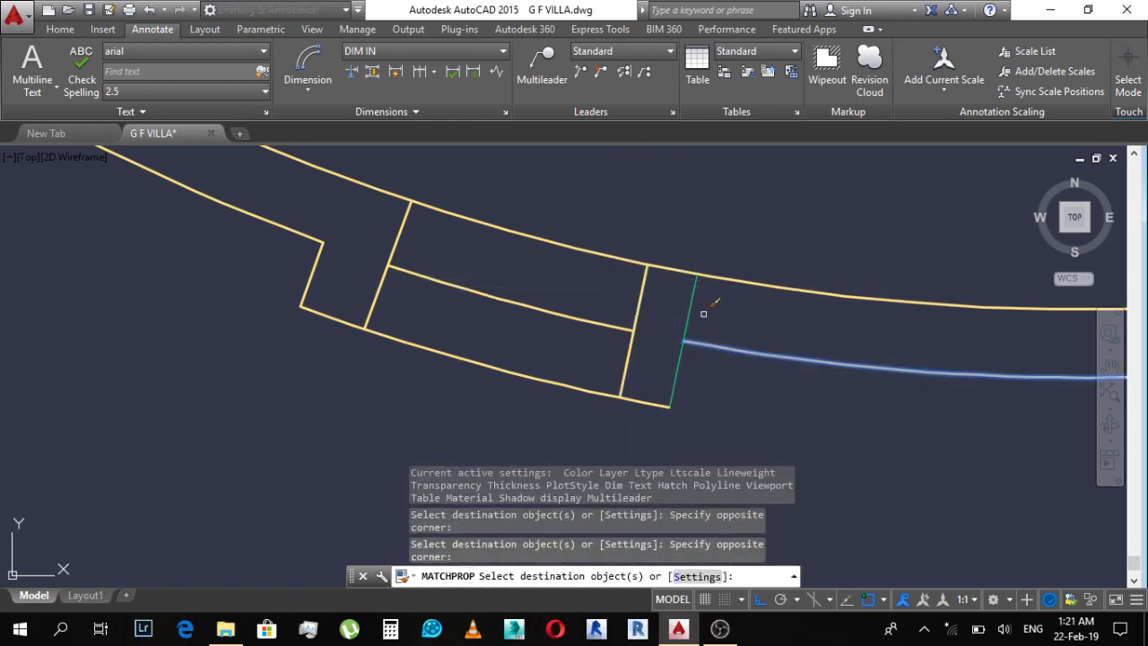
key(Escape)
key(Escape)
Step: Zoom and pan to bring the bay wall openings into view
scroll(666, 355, down, 2)
scroll(732, 401, down, 1)
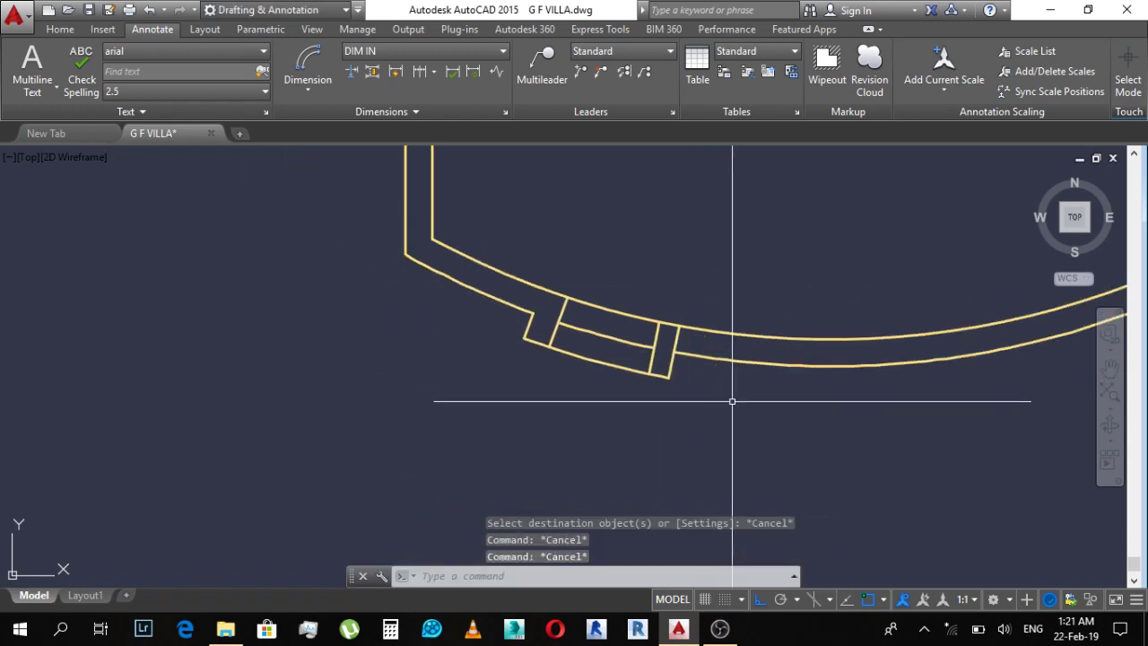
scroll(732, 401, down, 2)
scroll(714, 391, up, 3)
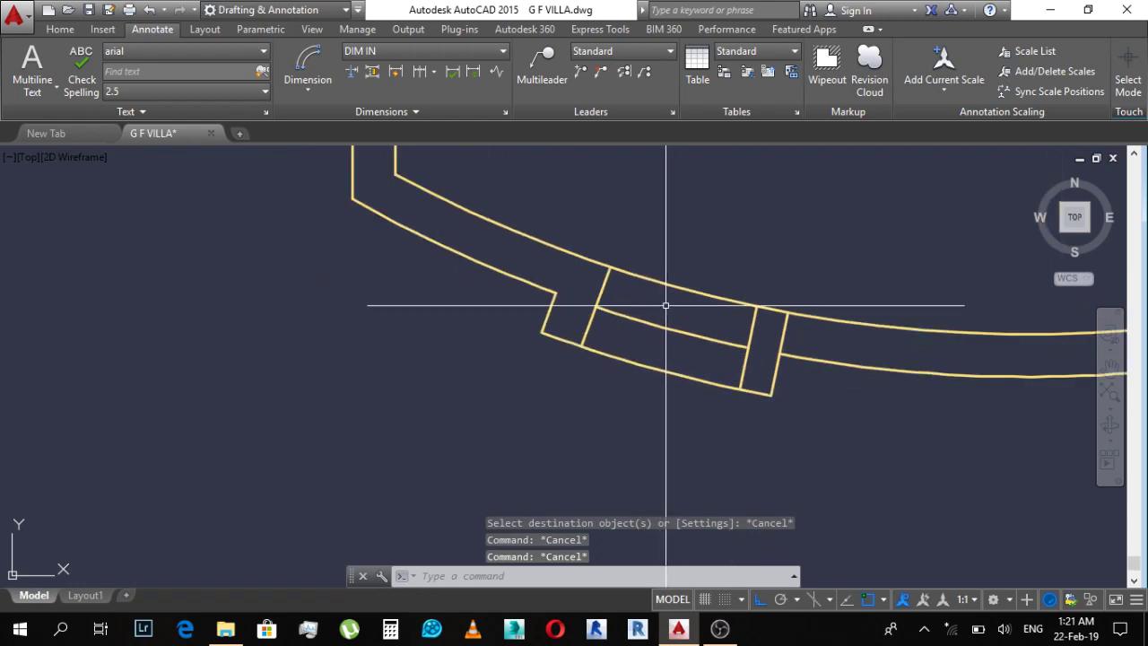
scroll(665, 326, down, 5)
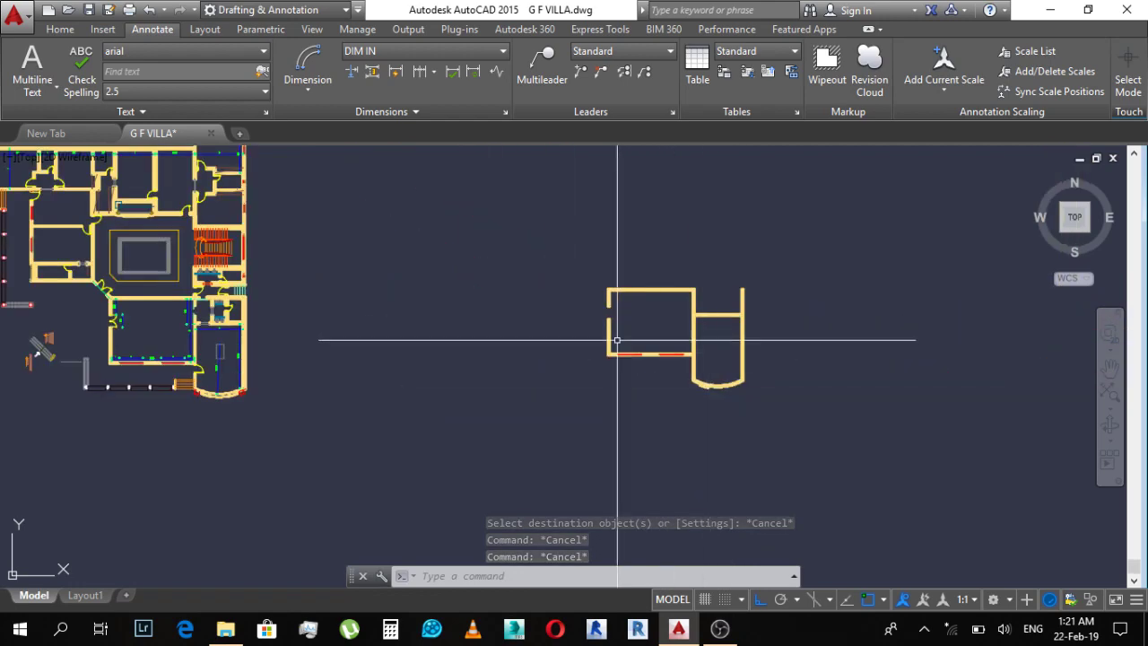
scroll(615, 335, down, 3)
scroll(455, 374, up, 5)
scroll(610, 403, up, 4)
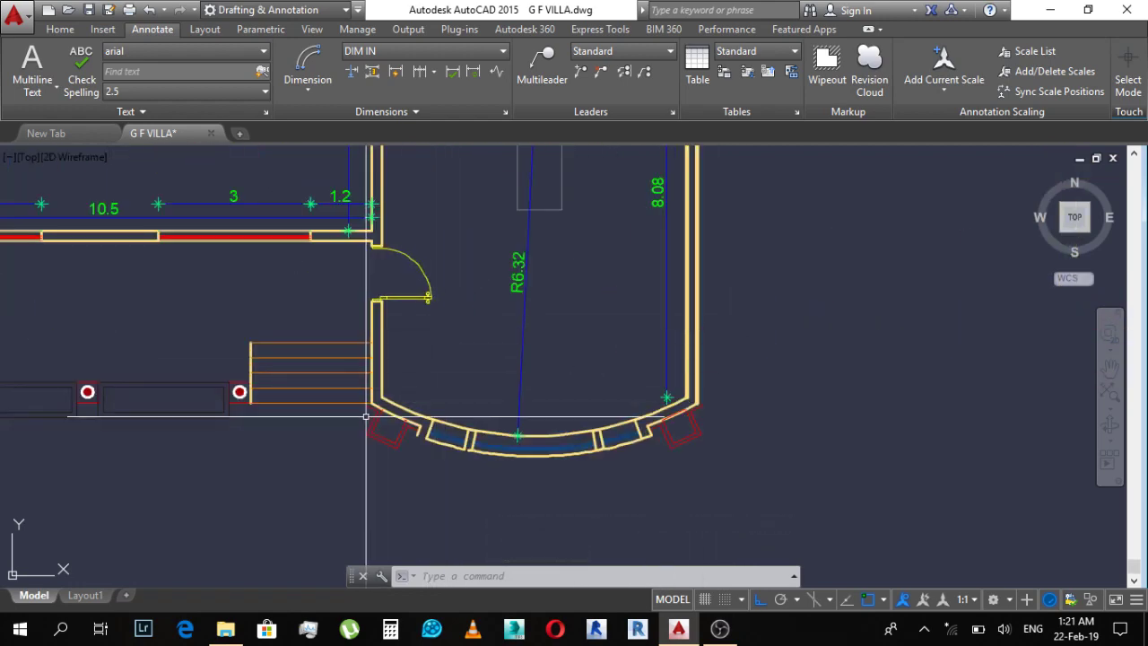
scroll(703, 423, up, 4)
scroll(706, 424, up, 3)
mouse_move(707, 424)
middle_down()
mouse_move(687, 359)
mouse_move(699, 299)
middle_up()
Step: Measure the curved wall opening with aligned dimensions, then bring the copied bay wing into view
text(dal)
key(Return)
click(767, 375)
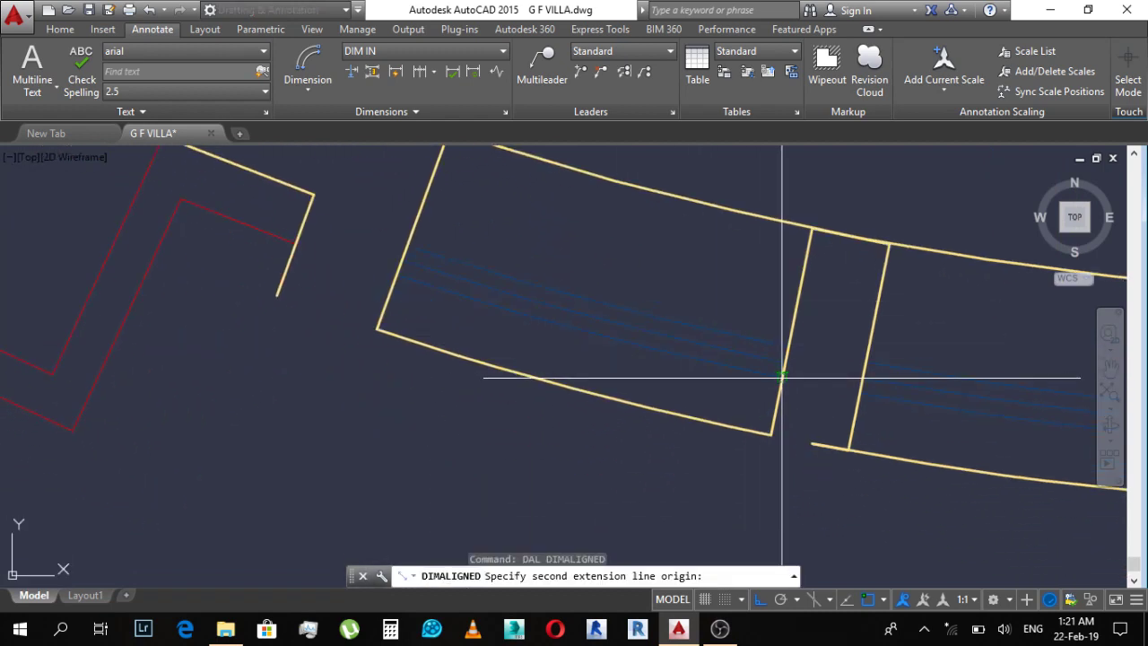
click(766, 429)
key(Escape)
key(Return)
click(785, 363)
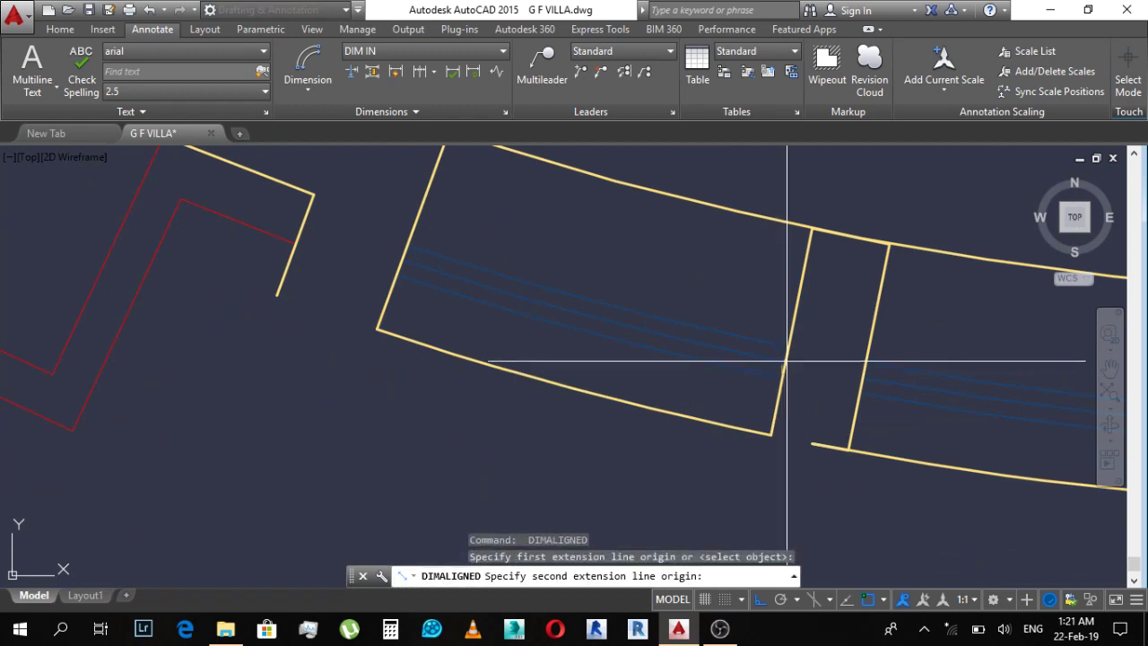
click(788, 346)
key(Escape)
scroll(556, 296, down, 5)
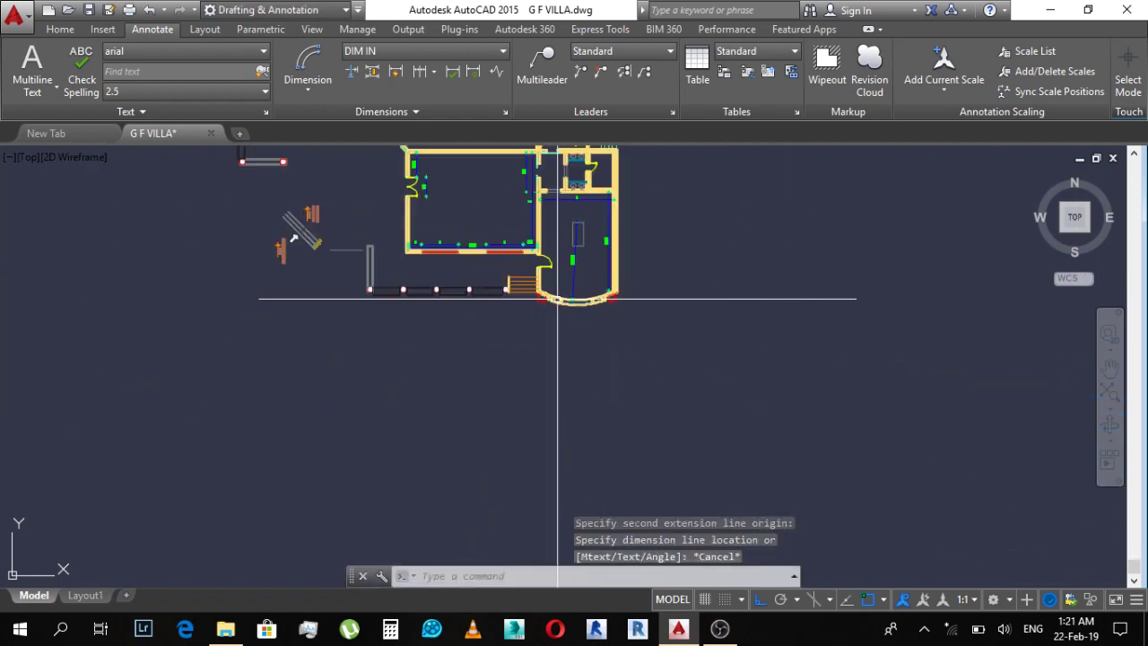
middle_drag(556, 296, 516, 292)
scroll(723, 257, up, 3)
scroll(723, 256, up, 3)
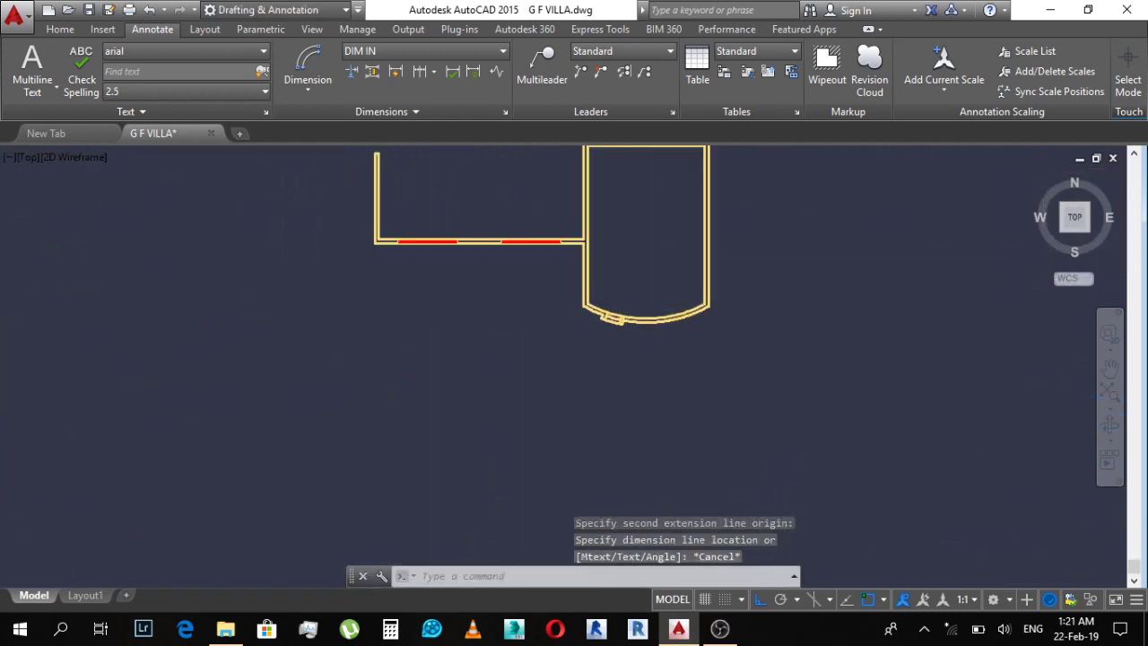
scroll(584, 313, up, 3)
click(400, 271)
scroll(400, 271, down, 1)
key(Escape)
key(Escape)
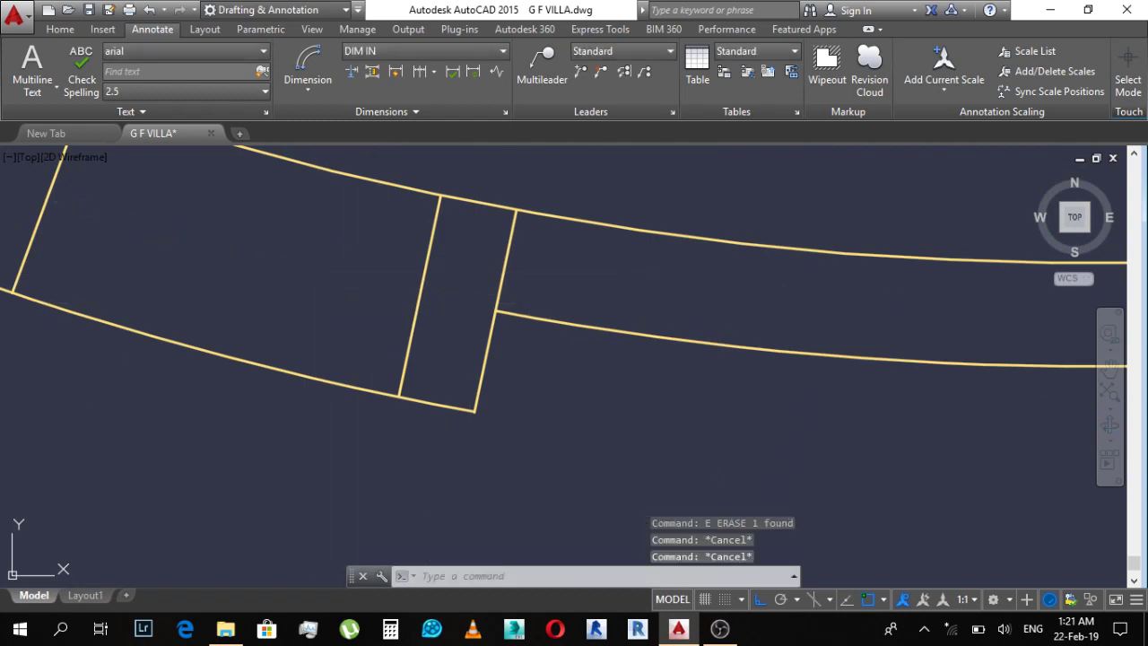
scroll(464, 358, up, 1)
Step: Offset the lower wall line 0.11 to the inner side to start the window lines
text(o)
key(Return)
text(11)
key(Return)
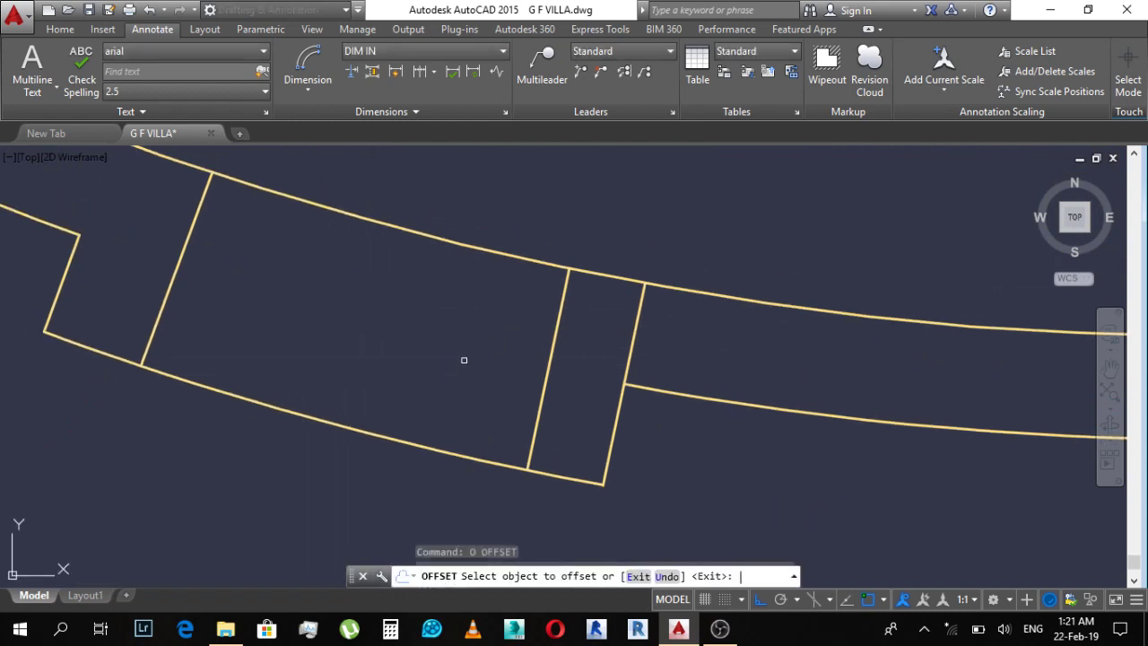
scroll(415, 412, down, 1)
click(407, 429)
click(404, 373)
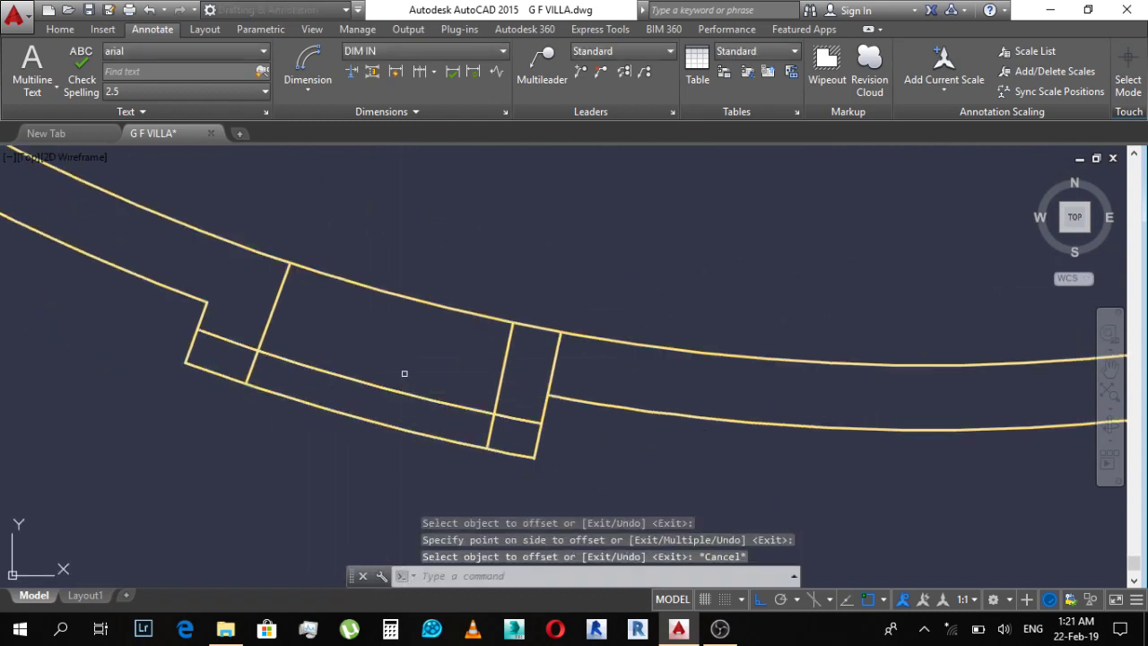
key(Escape)
text(o)
key(Return)
text(.06)
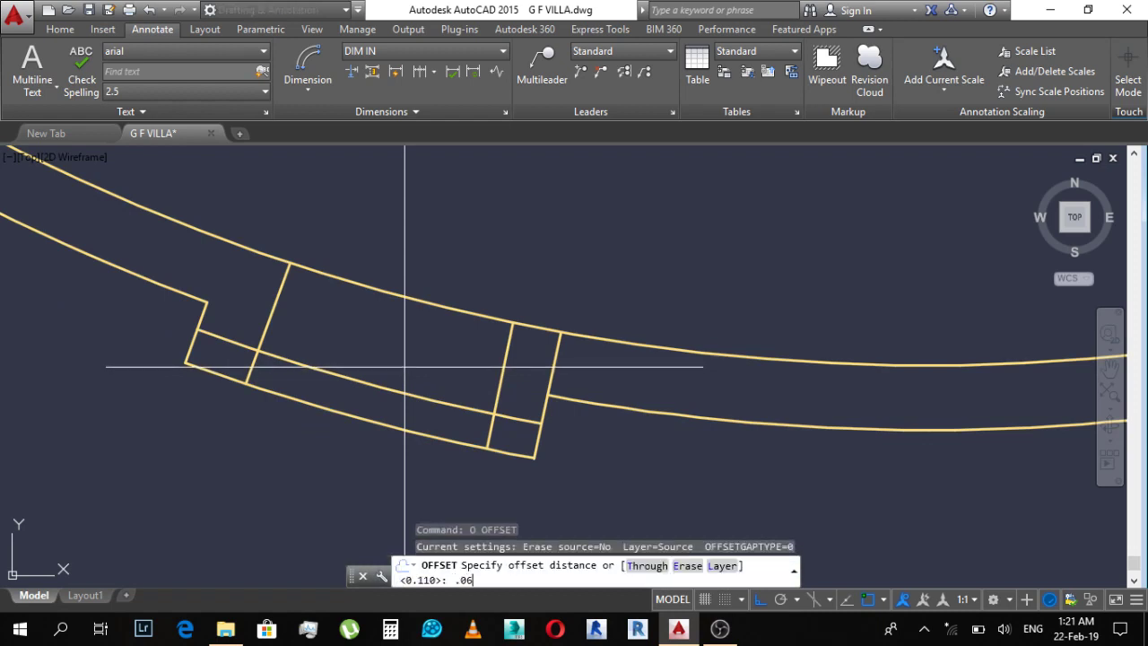
key(Return)
key(Escape)
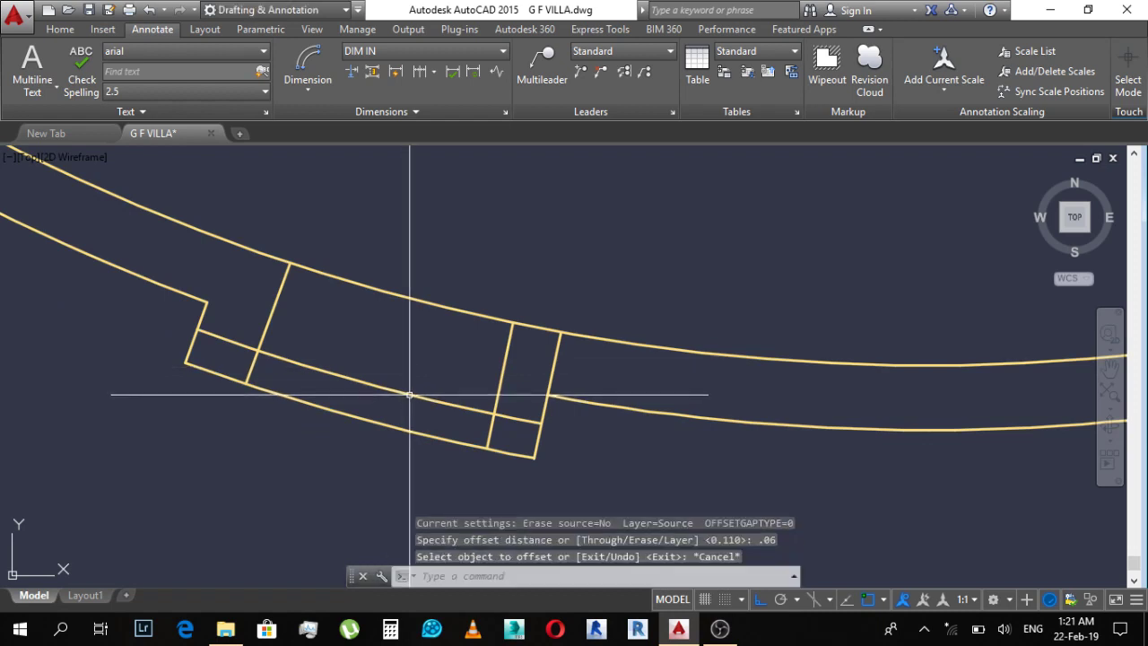
key(Escape)
Step: Offset the window lines 0.03 apart to add parallel window lines above
text(o)
key(Return)
text(.0)
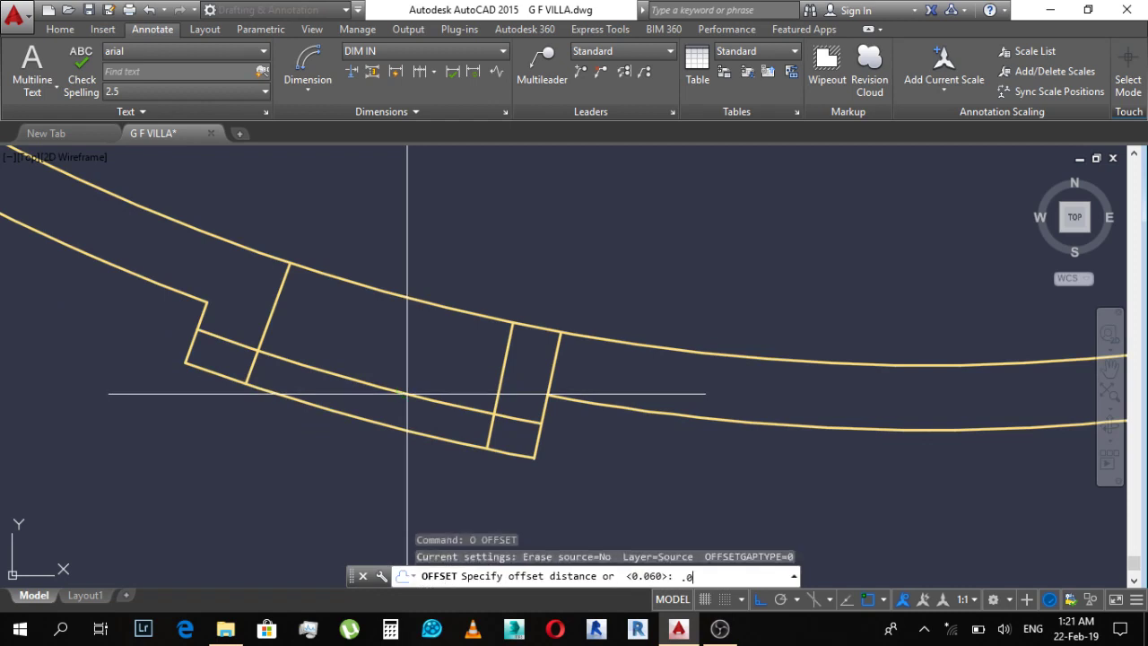
text(3)
key(Return)
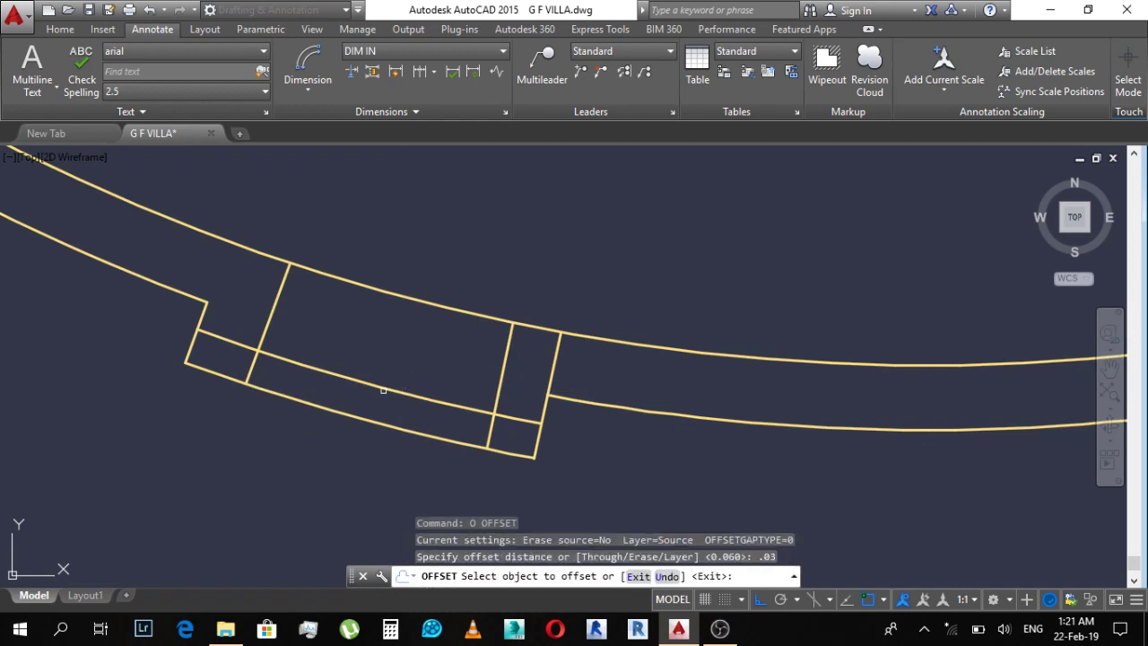
click(386, 384)
click(394, 387)
click(399, 380)
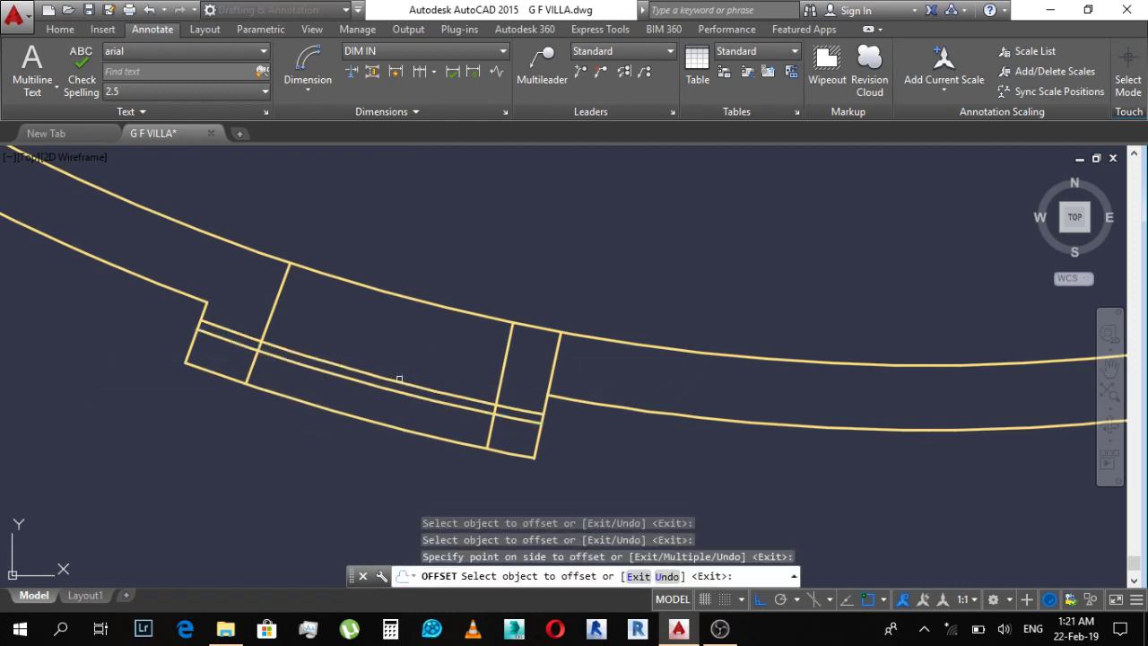
click(394, 384)
click(398, 350)
key(Escape)
key(Escape)
Step: Trim the window line ends overhanging the wall opening
text(tr)
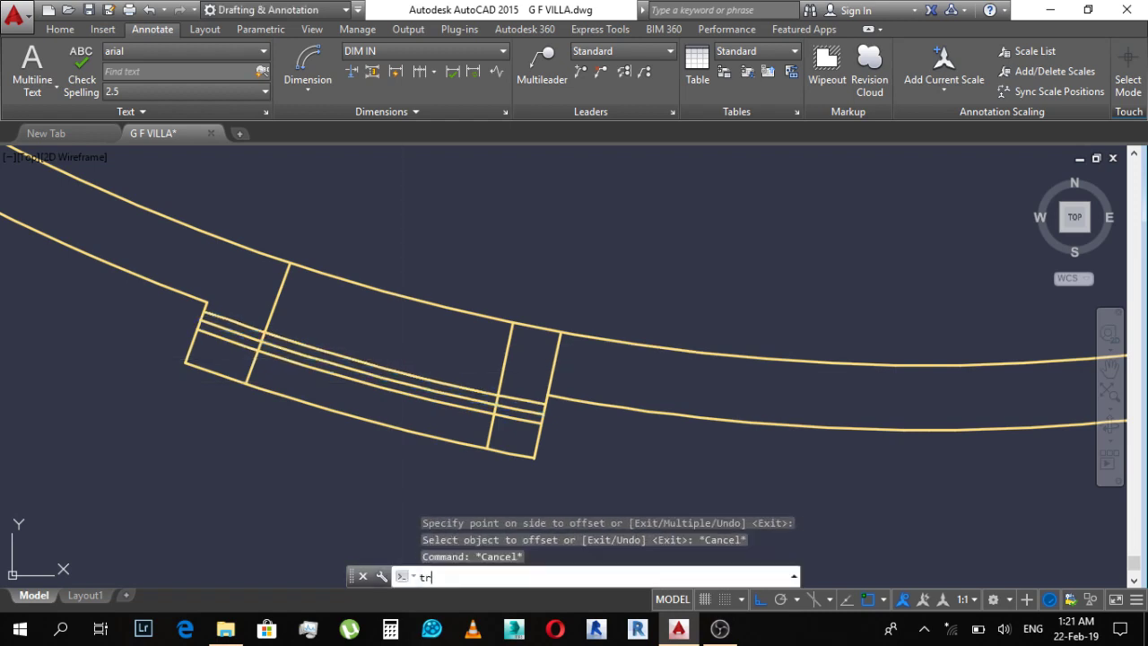
key(Return)
key(Return)
scroll(490, 395, up, 3)
click(548, 369)
click(242, 502)
scroll(467, 368, down, 3)
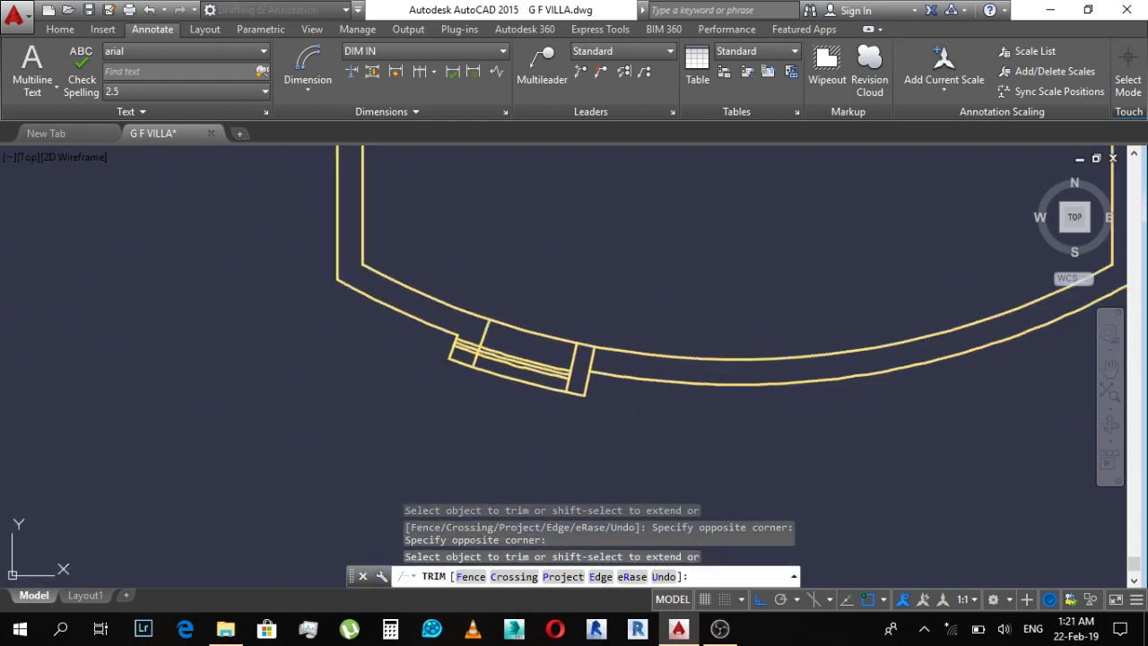
scroll(461, 365, up, 3)
click(494, 261)
key(Escape)
key(Escape)
scroll(495, 285, down, 2)
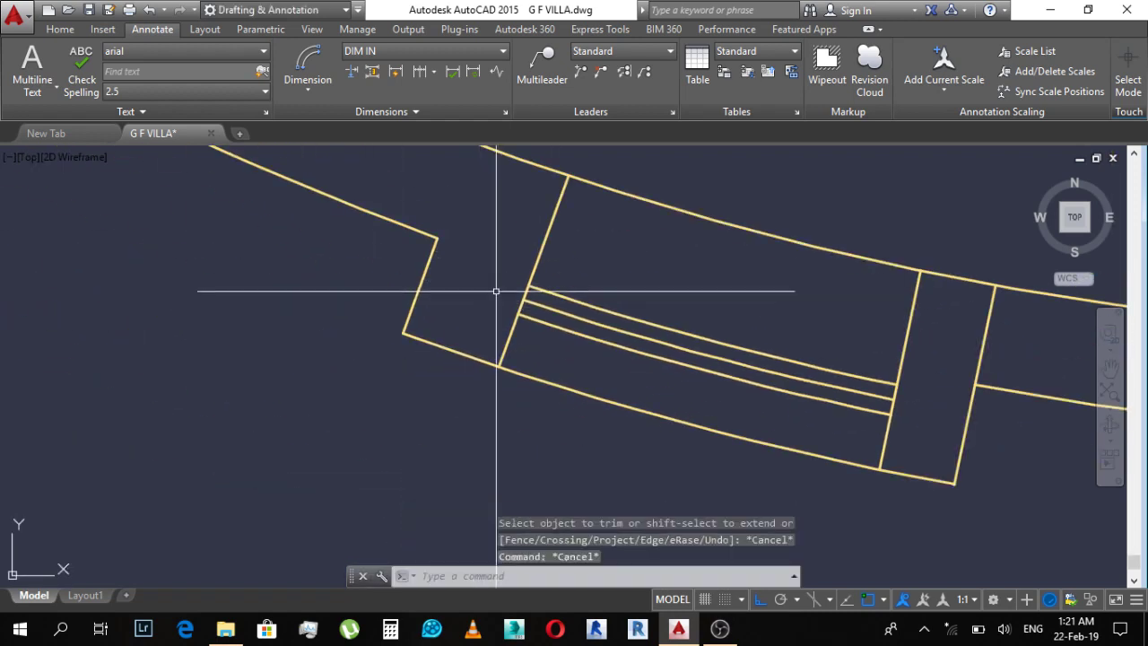
scroll(494, 278, down, 2)
Step: Match the new window lines to an existing red window's properties with MATCHPROP
text(ma)
key(Return)
scroll(539, 332, down, 3)
scroll(468, 306, down, 2)
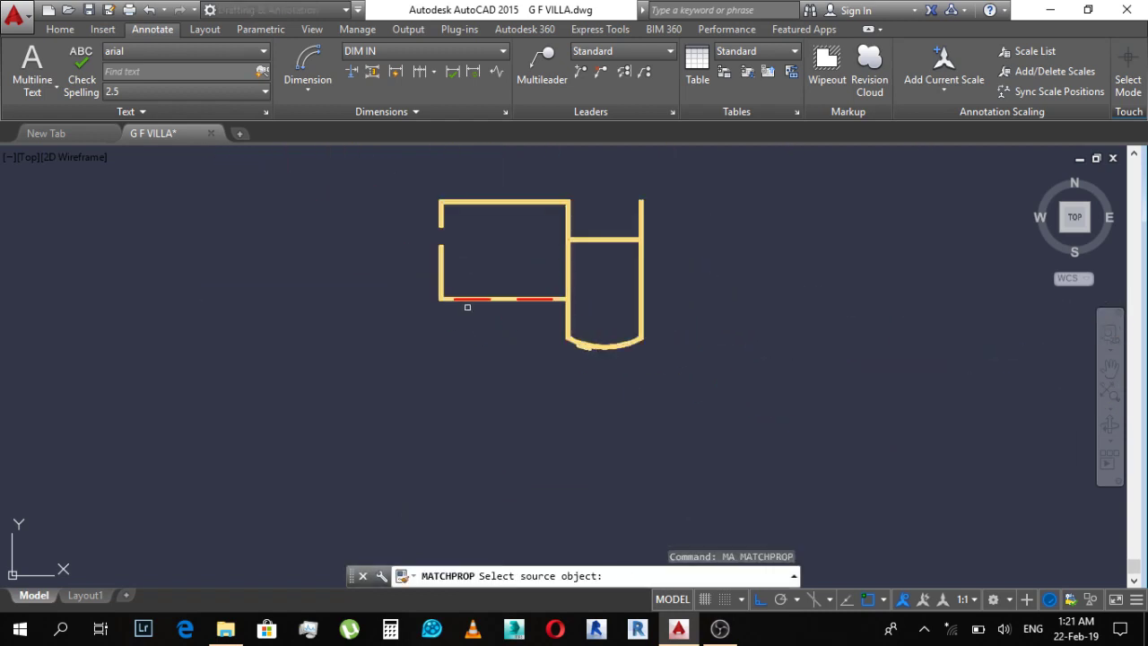
scroll(539, 332, down, 3)
scroll(608, 342, down, 2)
scroll(682, 347, up, 3)
scroll(704, 377, up, 2)
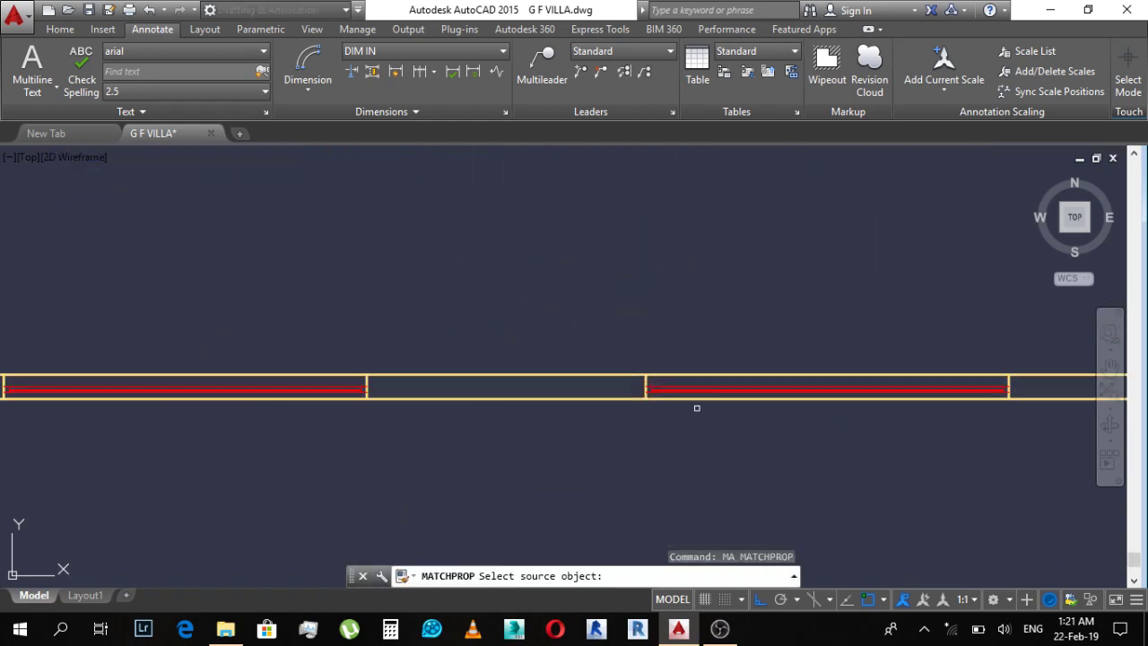
click(703, 388)
scroll(592, 342, down, 3)
scroll(628, 403, up, 2)
scroll(624, 410, up, 2)
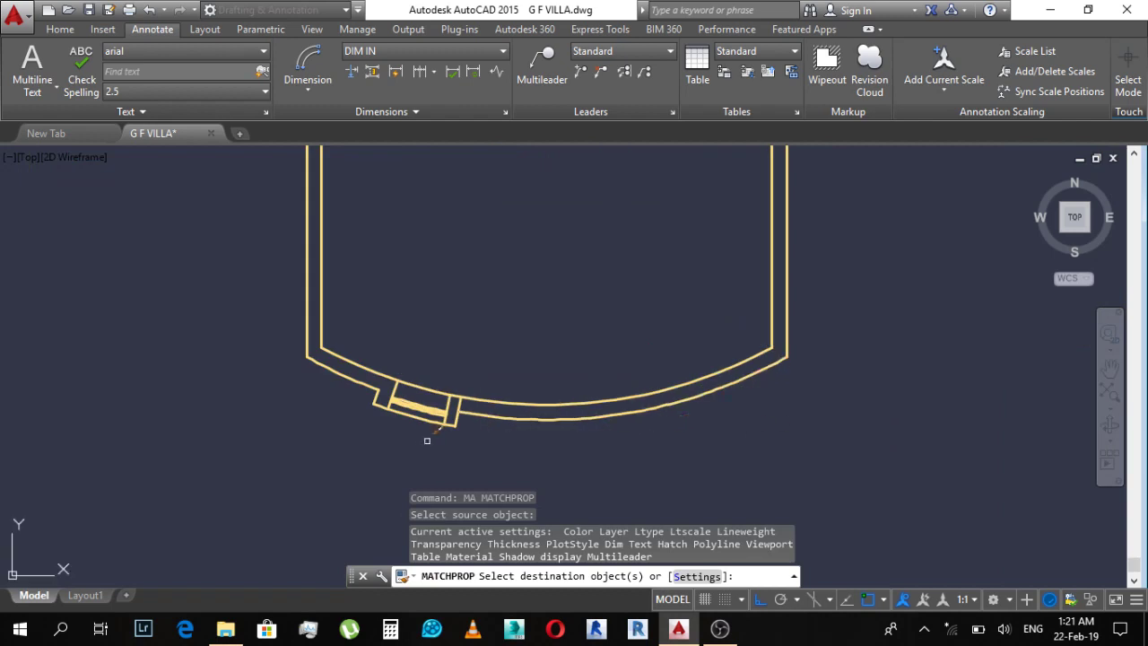
scroll(413, 429, up, 3)
scroll(397, 415, up, 2)
click(494, 278)
click(489, 302)
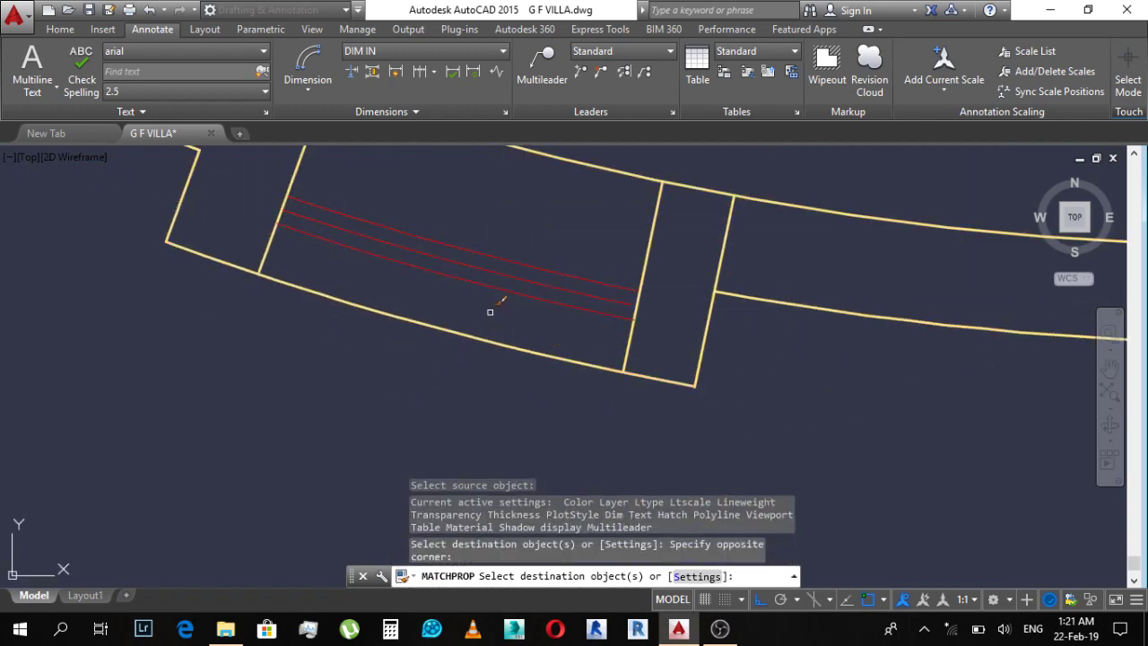
key(Escape)
Step: Pan and zoom back to the curved bay wall
scroll(526, 251, down, 3)
middle_drag(526, 251, 603, 322)
scroll(512, 295, down, 3)
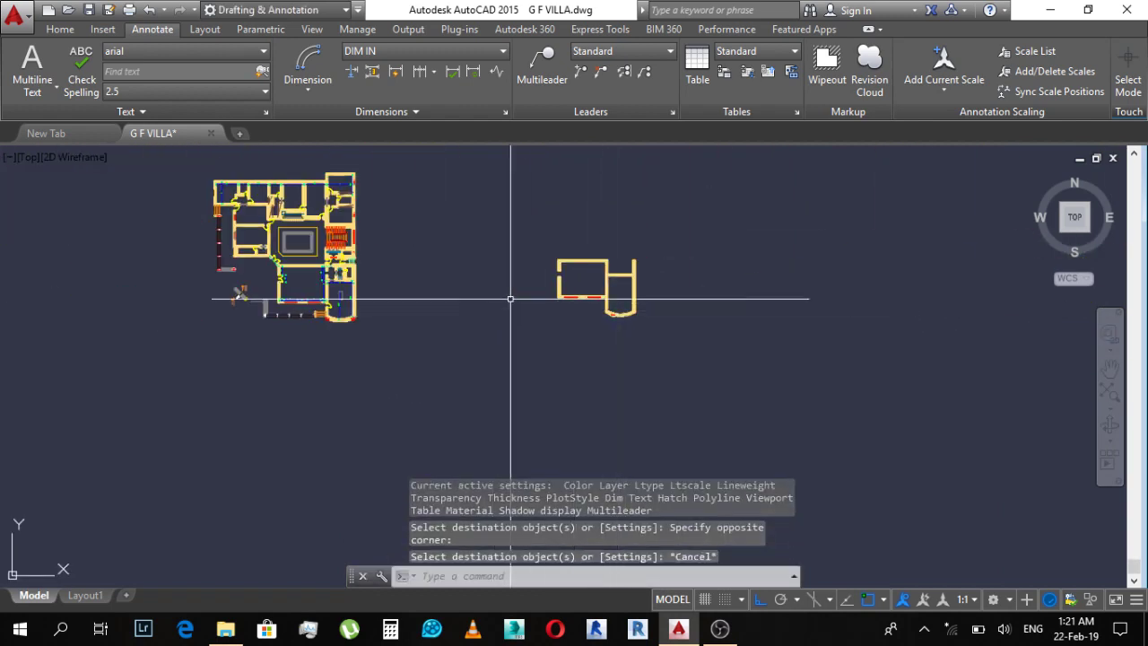
scroll(347, 338, up, 3)
scroll(324, 287, up, 1)
scroll(324, 287, up, 5)
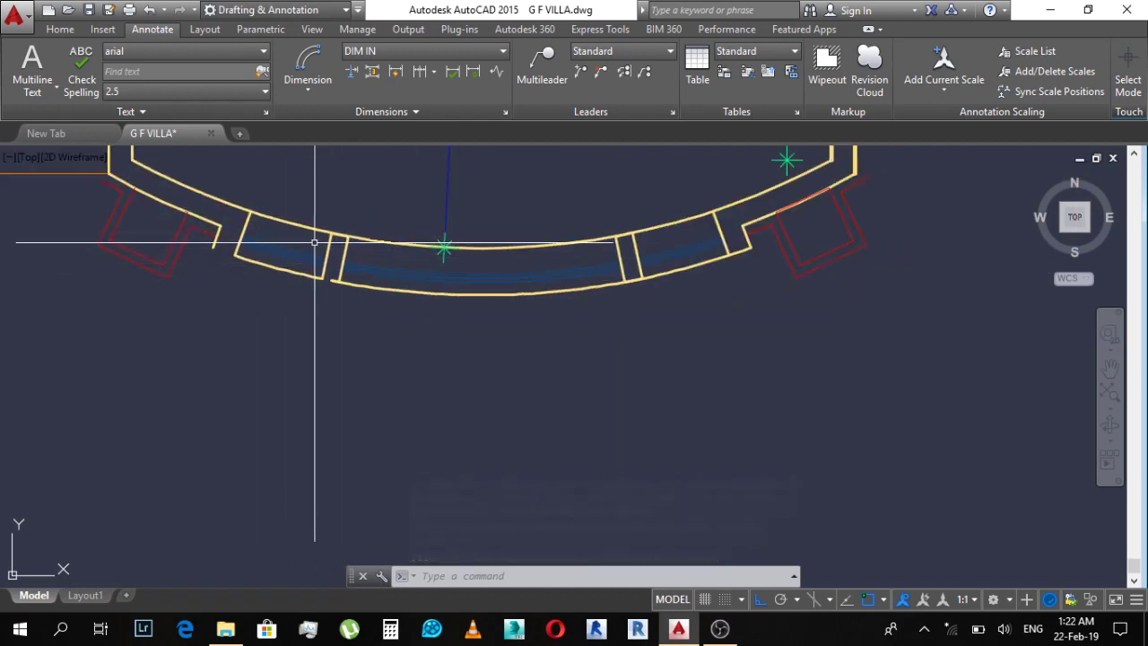
middle_drag(314, 239, 398, 313)
key(Escape)
Step: Place a vertical construction line through the curved bay's centre
key(Escape)
middle_drag(528, 350, 561, 349)
text(l)
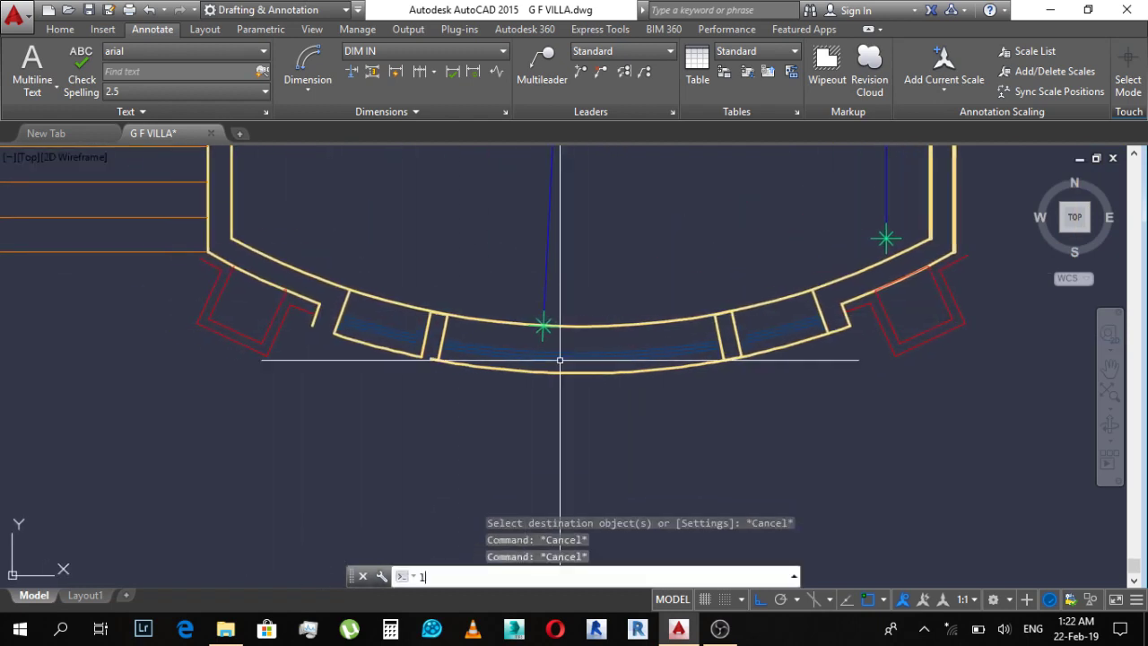
key(Return)
key(Escape)
text(xl)
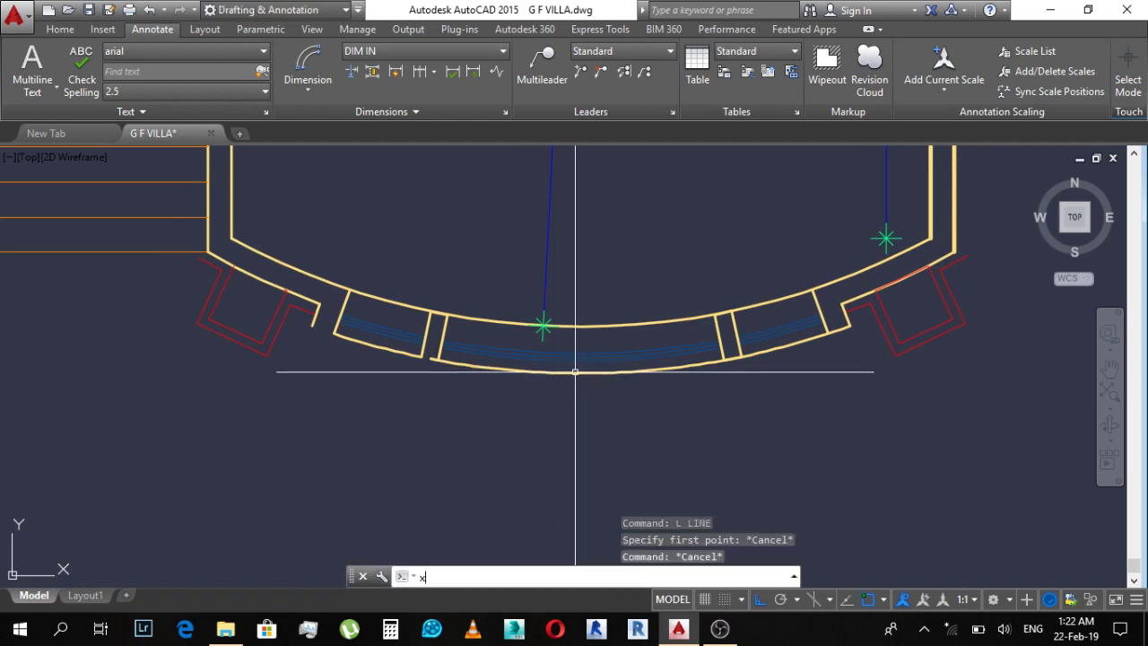
key(Return)
click(582, 373)
click(587, 471)
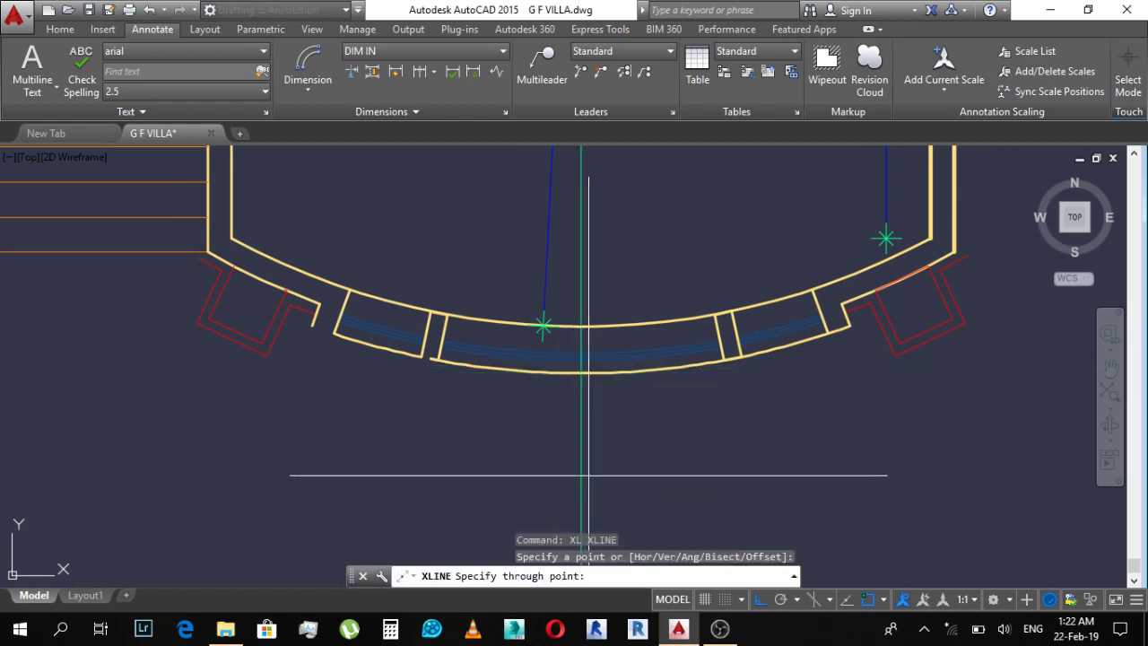
key(Escape)
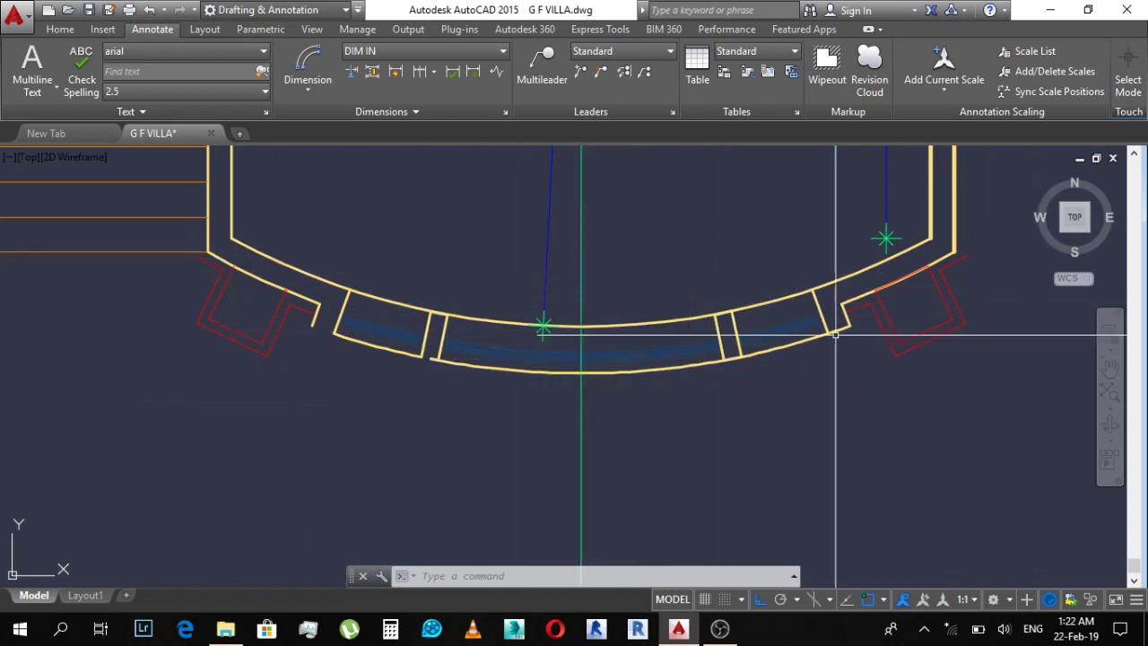
Step: Add a second vertical construction line through the copied wing's bay centre
scroll(257, 350, down, 3)
scroll(275, 385, down, 2)
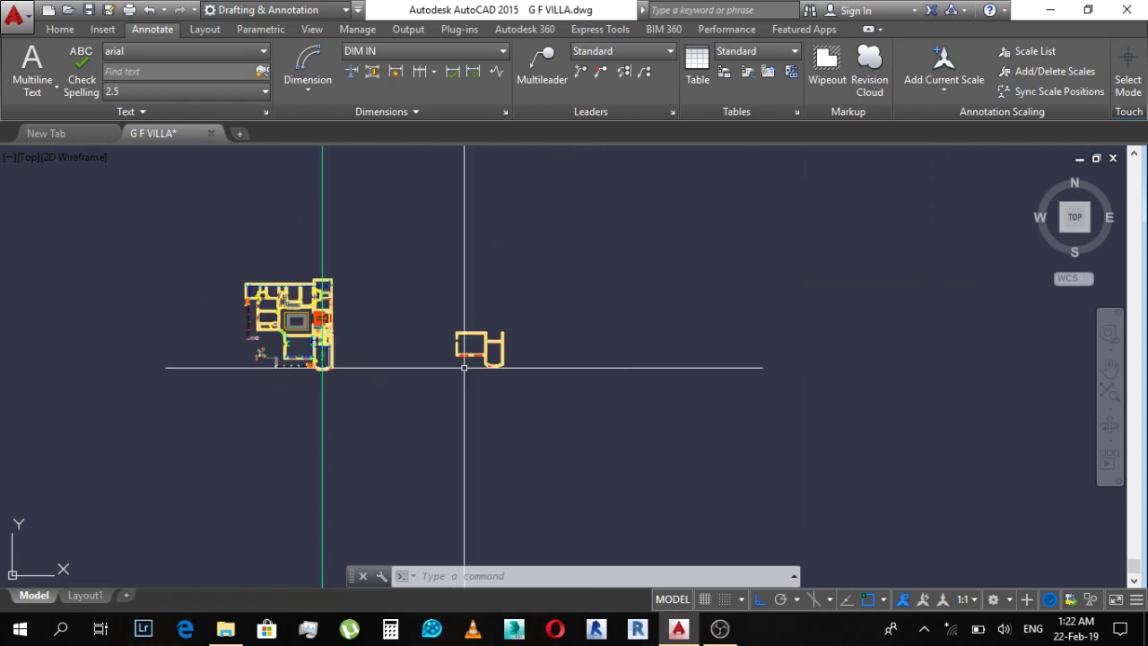
scroll(464, 365, up, 3)
scroll(385, 320, up, 5)
middle_drag(384, 321, 403, 376)
text(x)
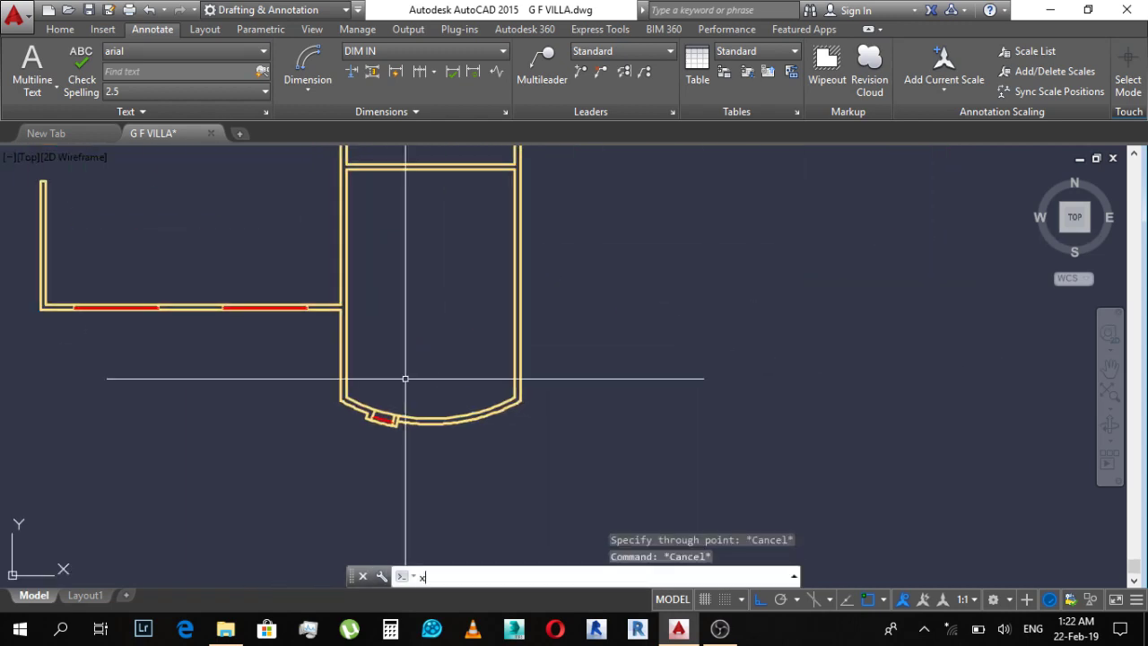
key(Return)
key(Escape)
text(xl)
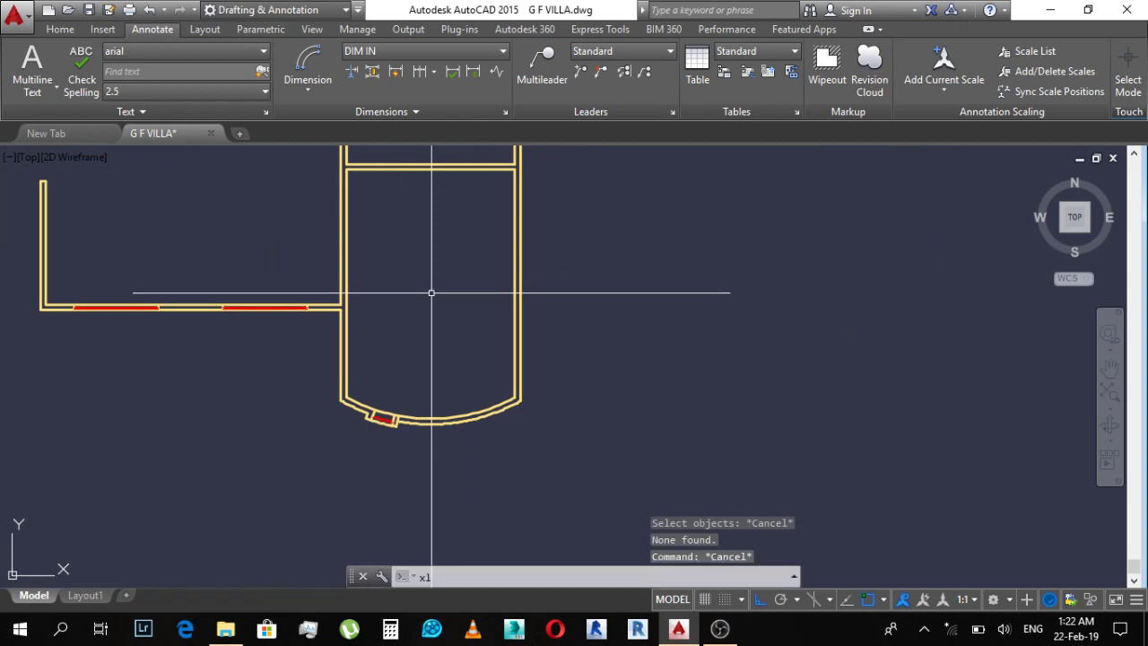
key(Return)
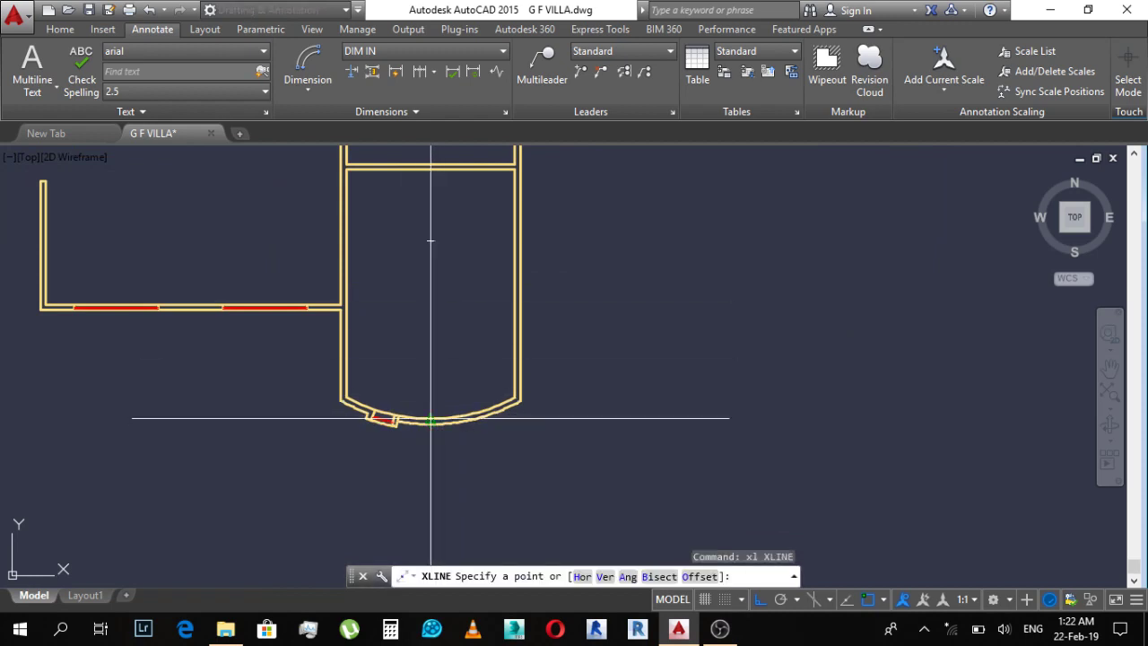
click(431, 241)
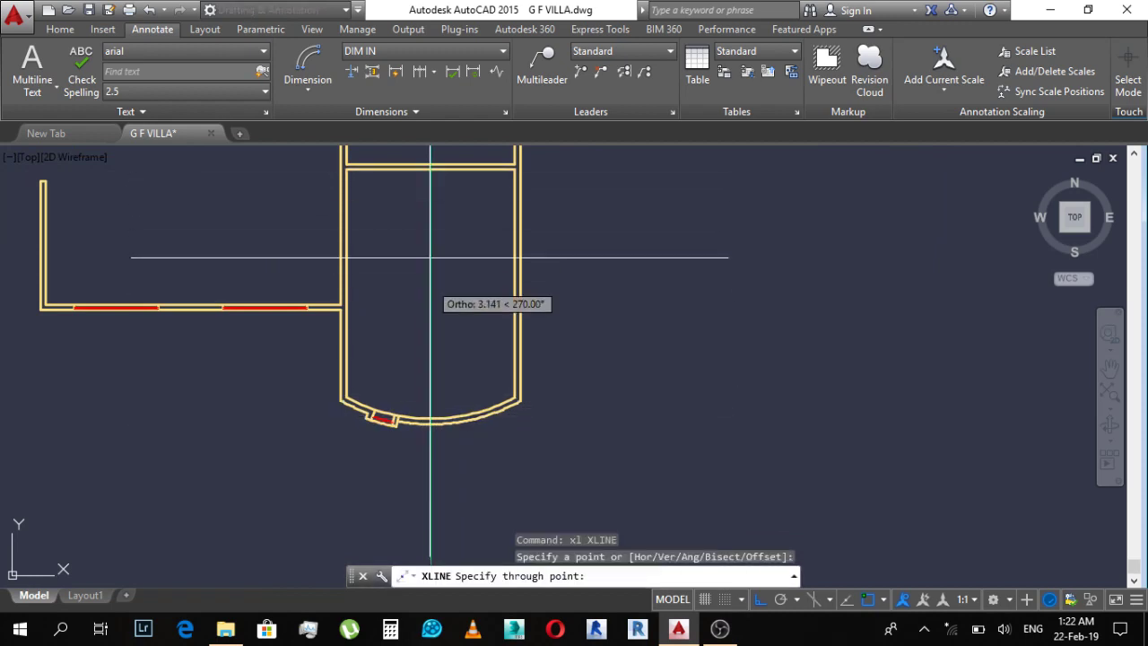
click(431, 269)
key(Escape)
key(Escape)
Step: Trim the copied bay's arc on the right of the construction line
text(tr)
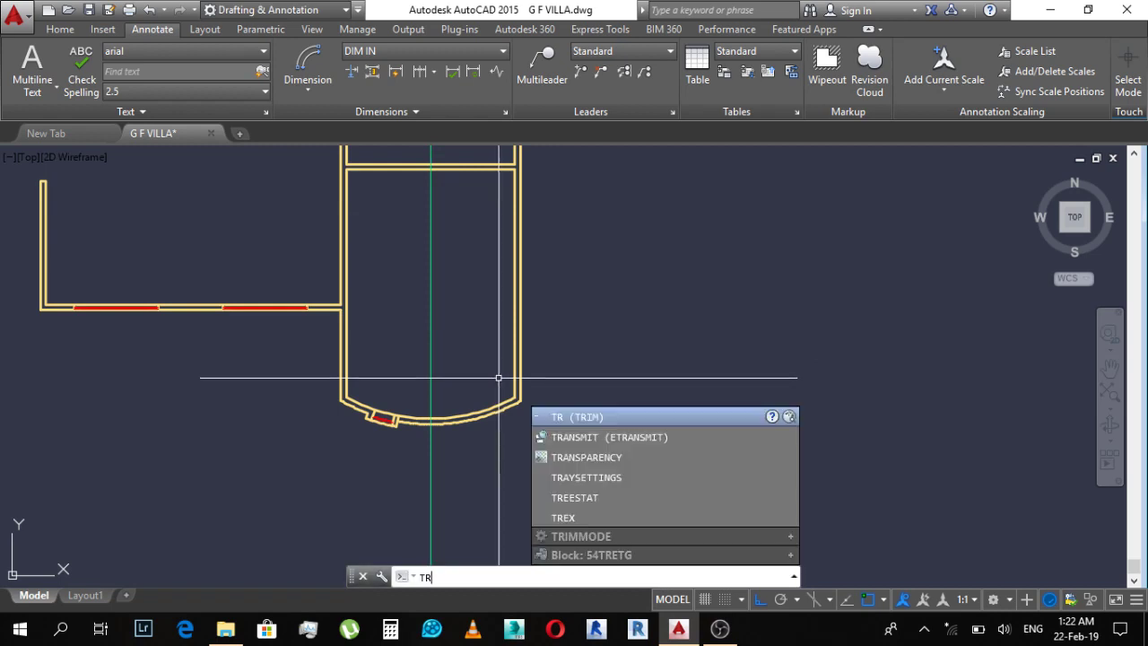
key(Return)
key(Return)
scroll(497, 379, up, 2)
scroll(497, 379, up, 2)
click(451, 371)
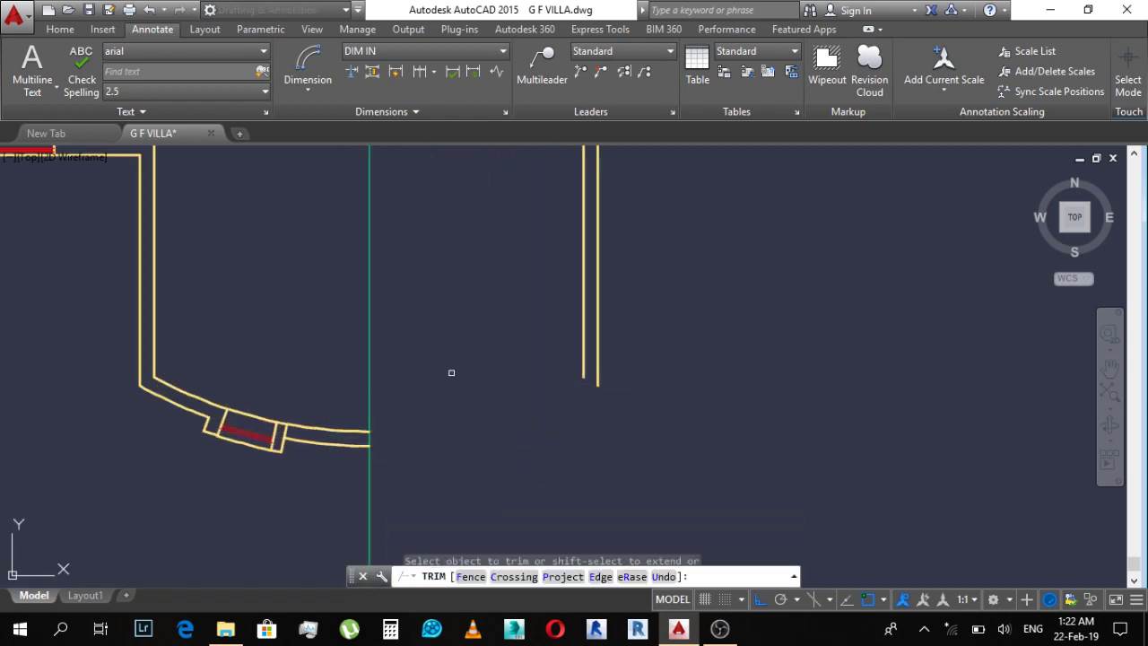
key(Escape)
key(Escape)
Step: Erase an arc segment of the bay wall, then undo the deletion
middle_drag(308, 397, 357, 307)
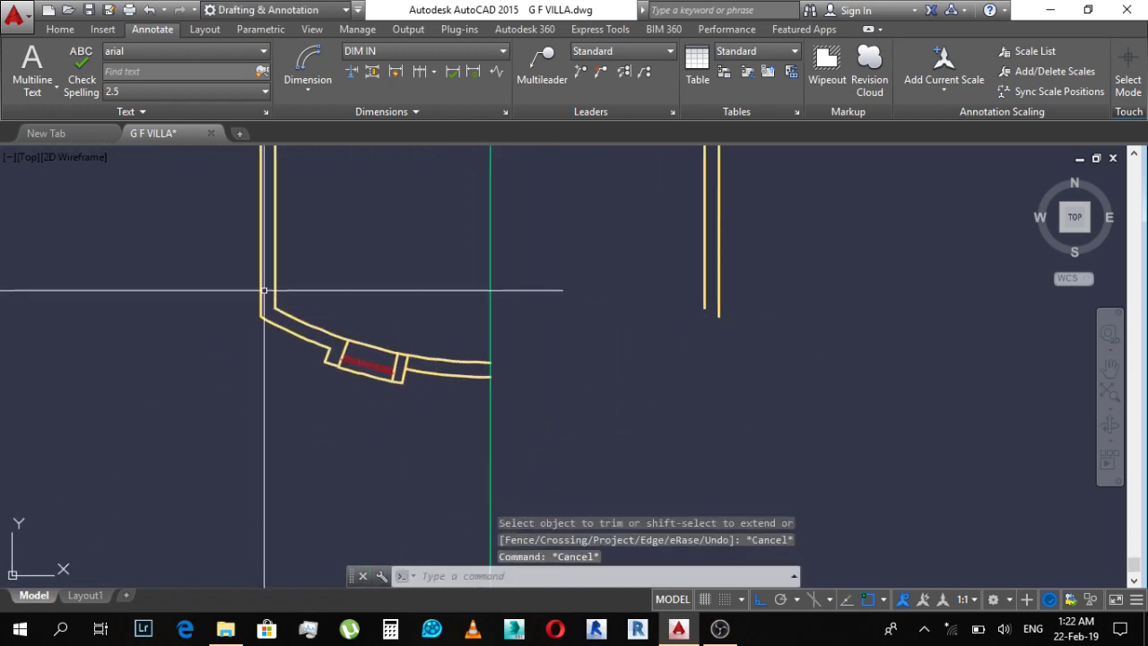
scroll(470, 403, up, 2)
click(448, 343)
click(428, 379)
text(e)
key(Return)
key(Escape)
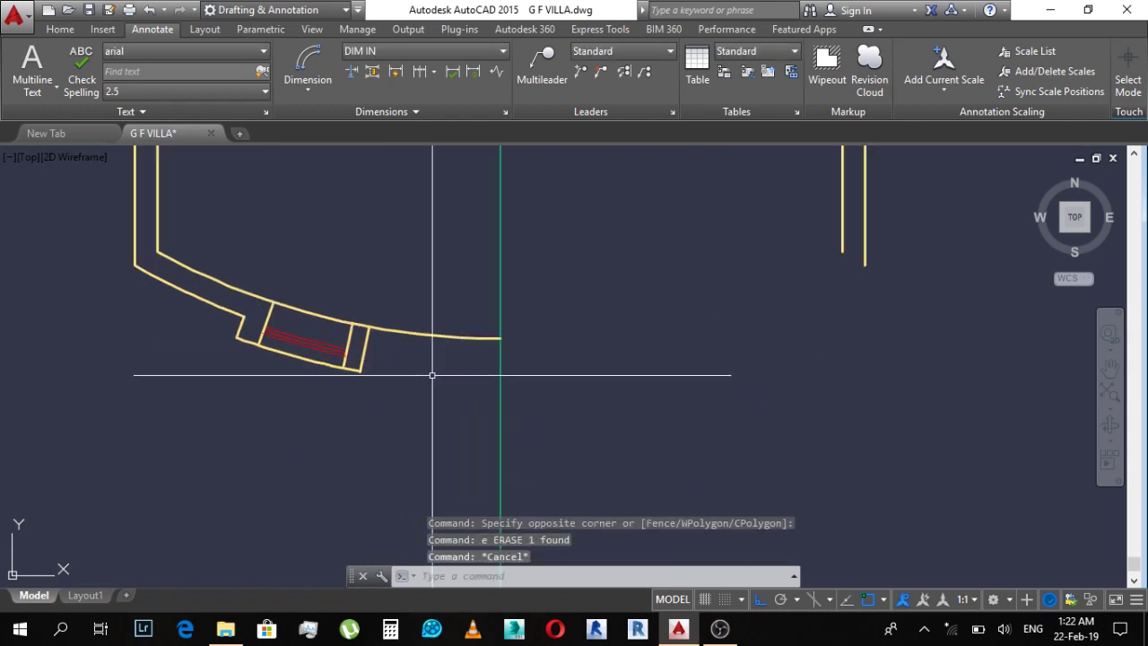
scroll(419, 375, down, 1)
scroll(290, 303, up, 2)
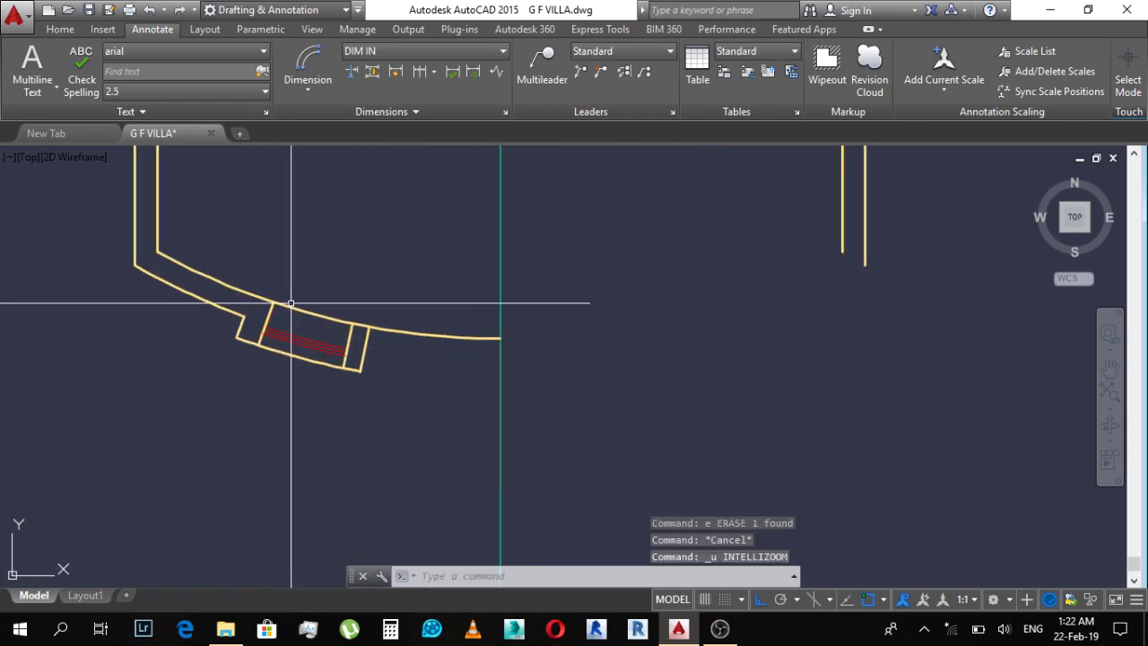
key(ctrl+z)
scroll(292, 305, down, 3)
scroll(164, 245, down, 2)
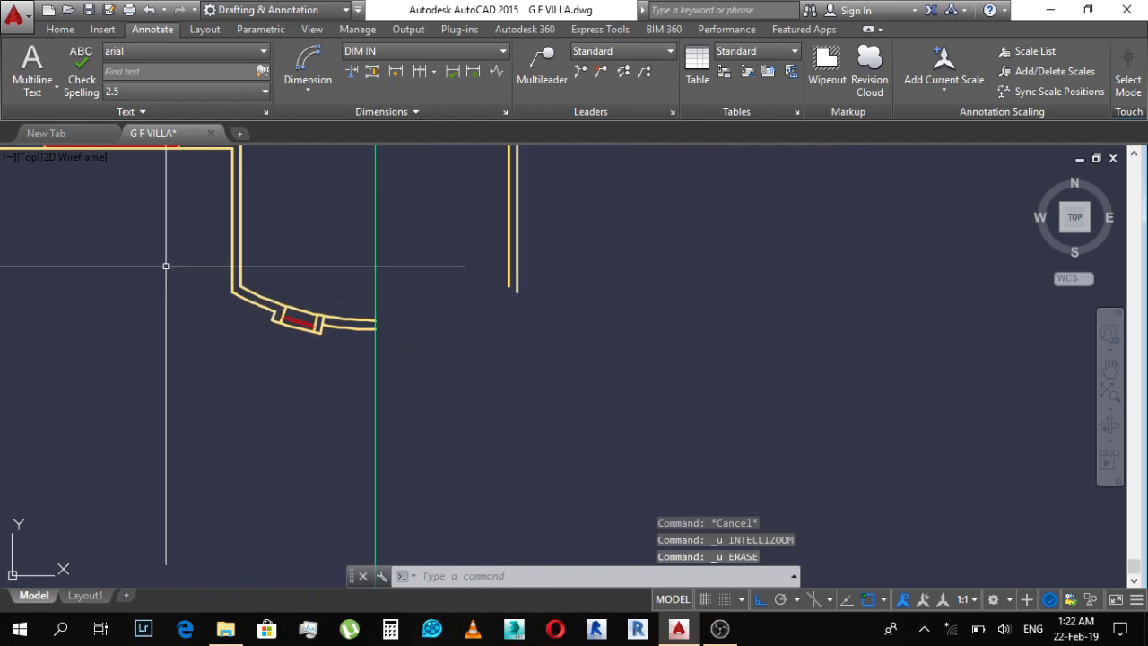
Step: Mirror the curved wall's window segment across the construction line, keeping the original
click(172, 257)
click(414, 374)
middle_drag(363, 352, 415, 407)
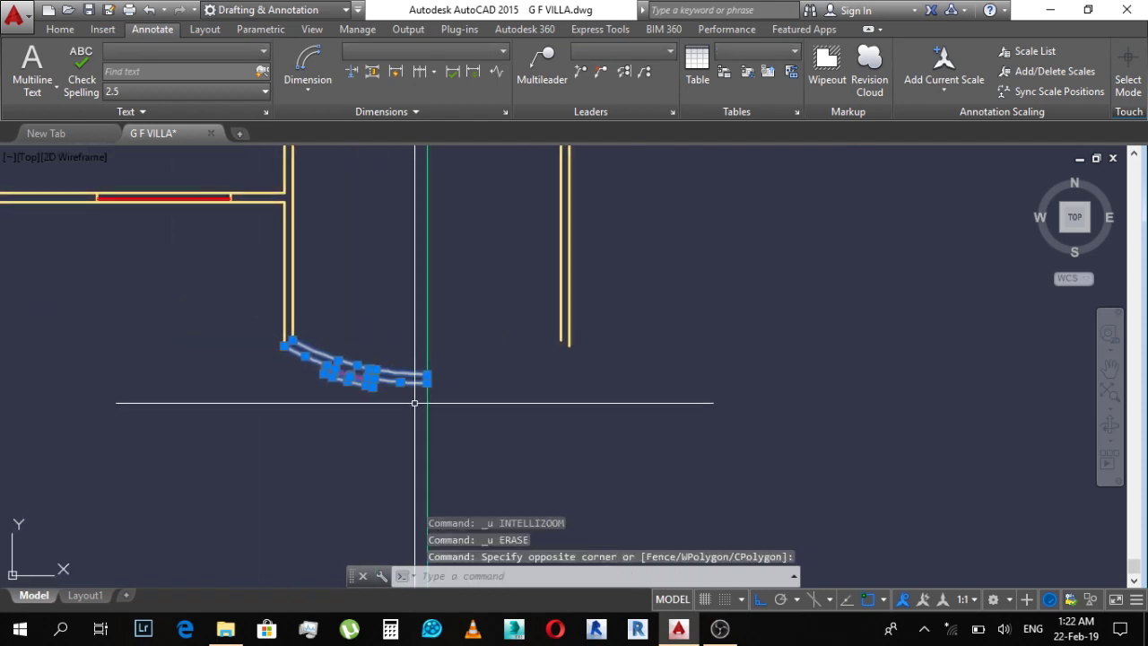
text(mi)
key(Return)
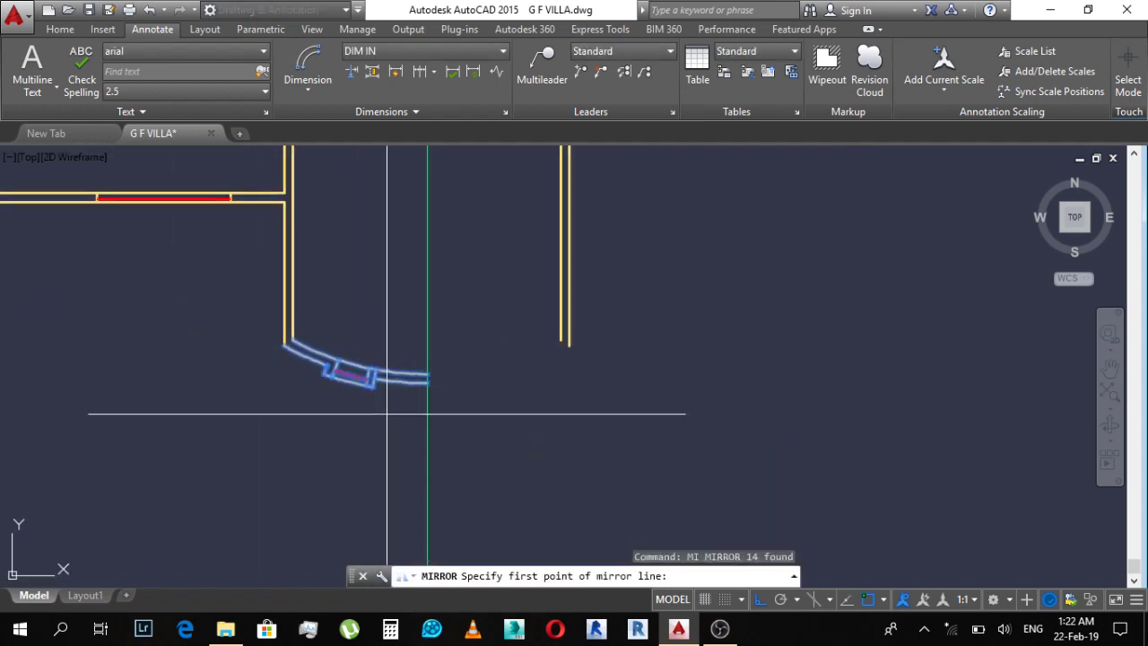
click(426, 425)
click(426, 283)
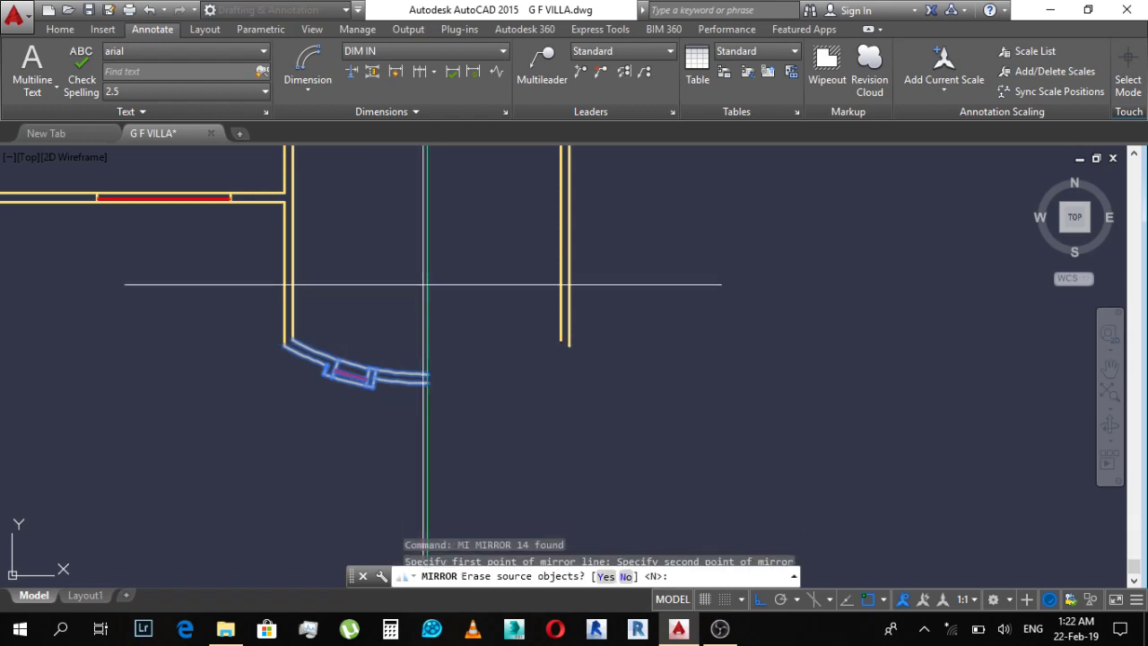
key(Return)
key(Escape)
scroll(457, 331, up, 4)
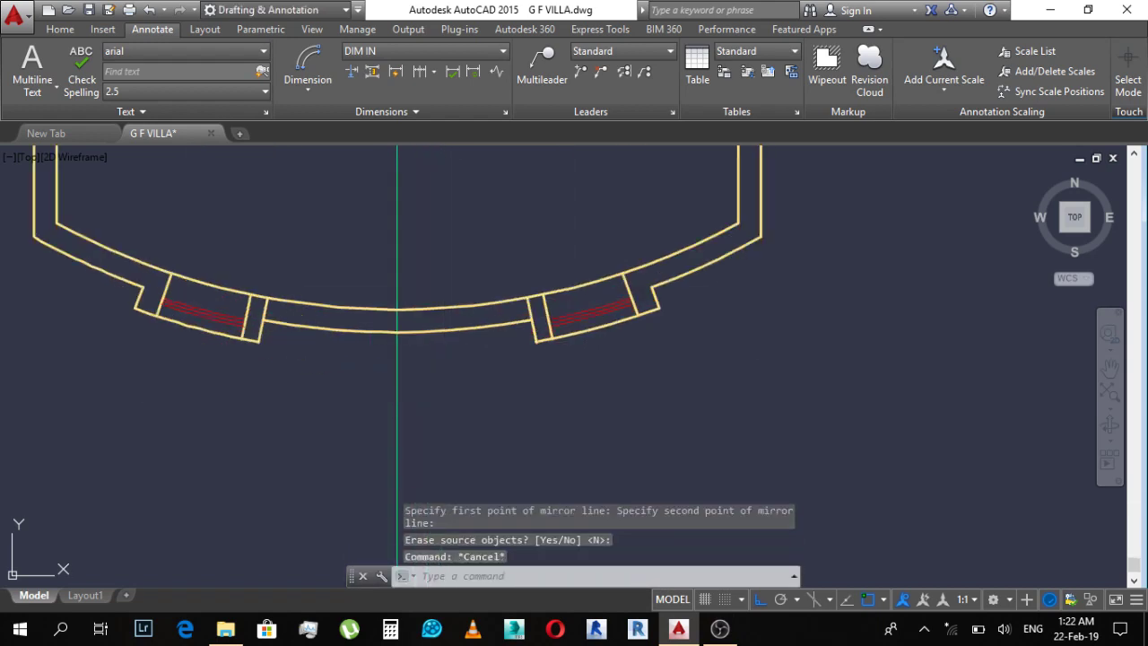
Step: Try extending the lower outer bay arc, then undo the unwanted extension
scroll(472, 332, up, 2)
key(Escape)
scroll(515, 374, down, 1)
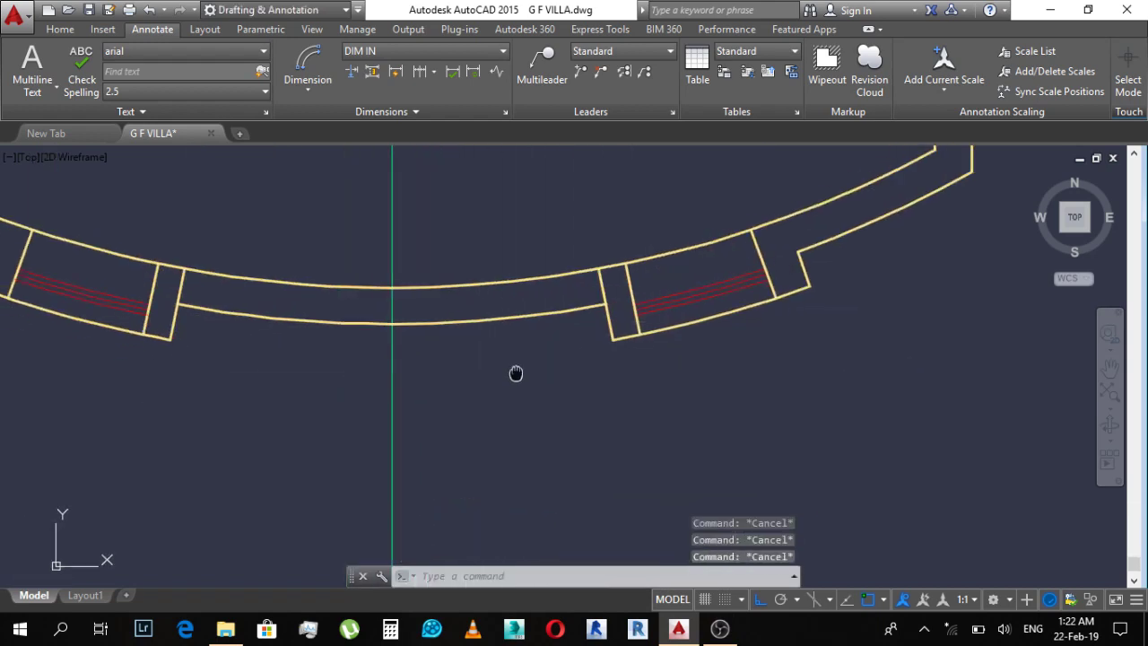
text(x)
key(Return)
key(Escape)
text(ex)
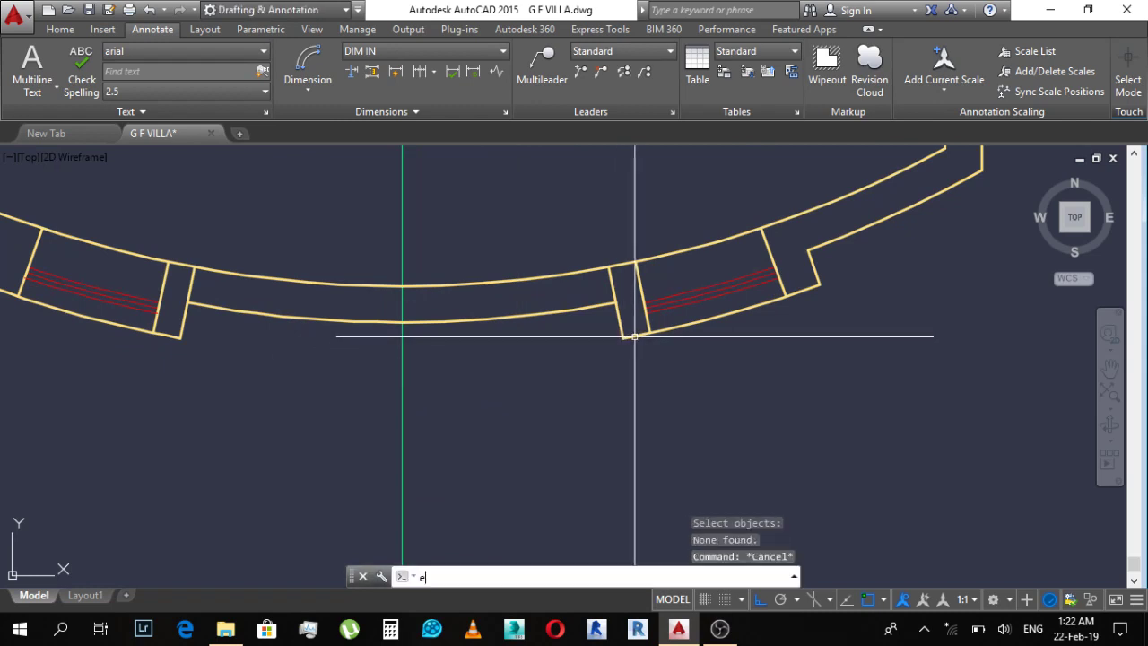
key(Return)
key(Return)
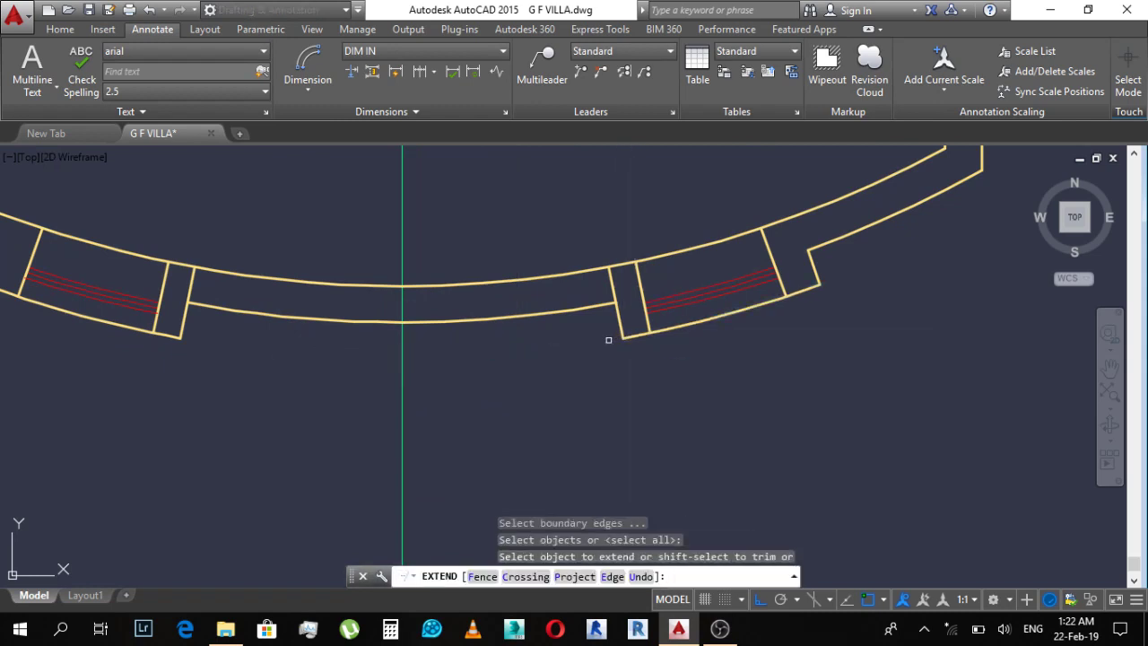
click(564, 328)
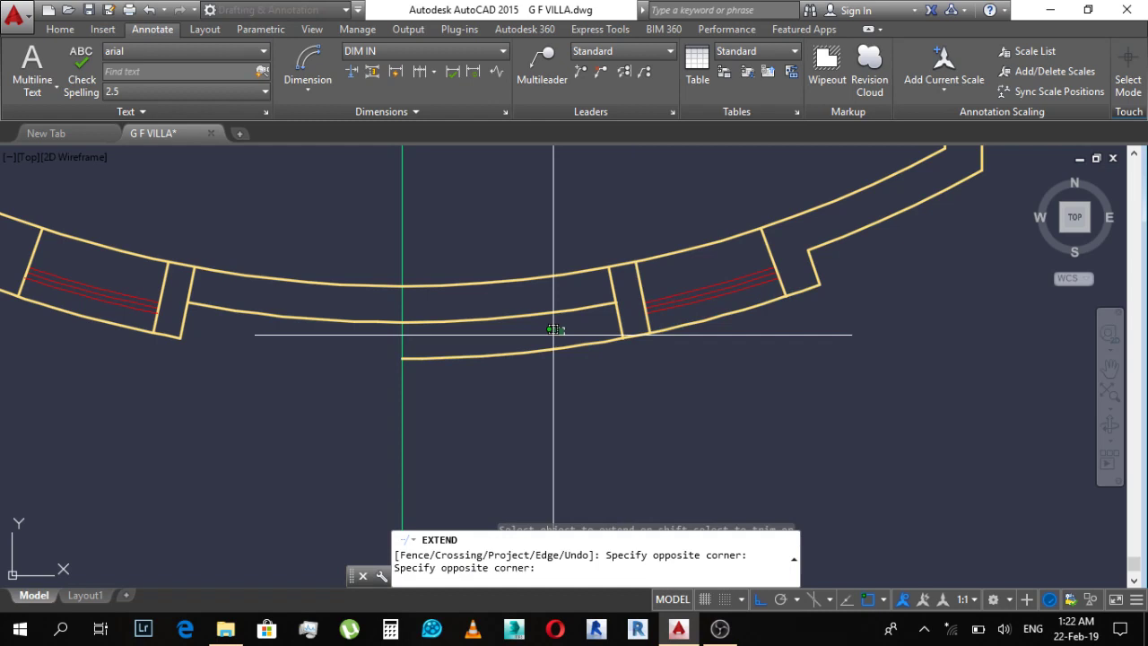
click(459, 377)
key(ctrl+z)
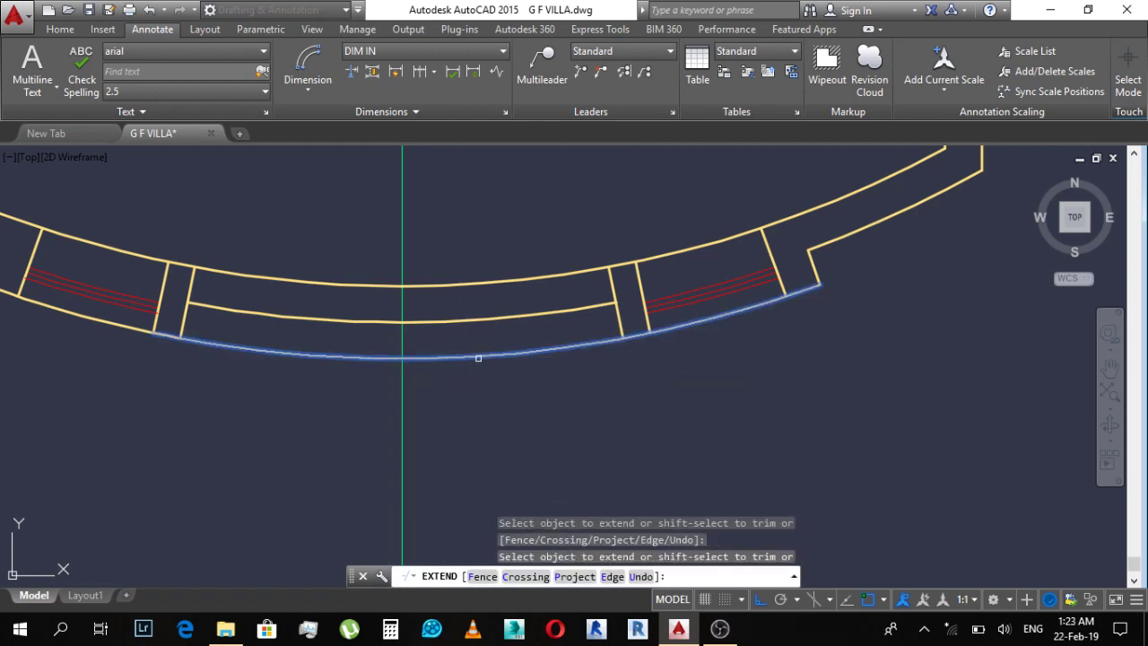
key(Escape)
Step: Erase the two inner arc pieces between the bay's window openings
click(512, 317)
click(512, 332)
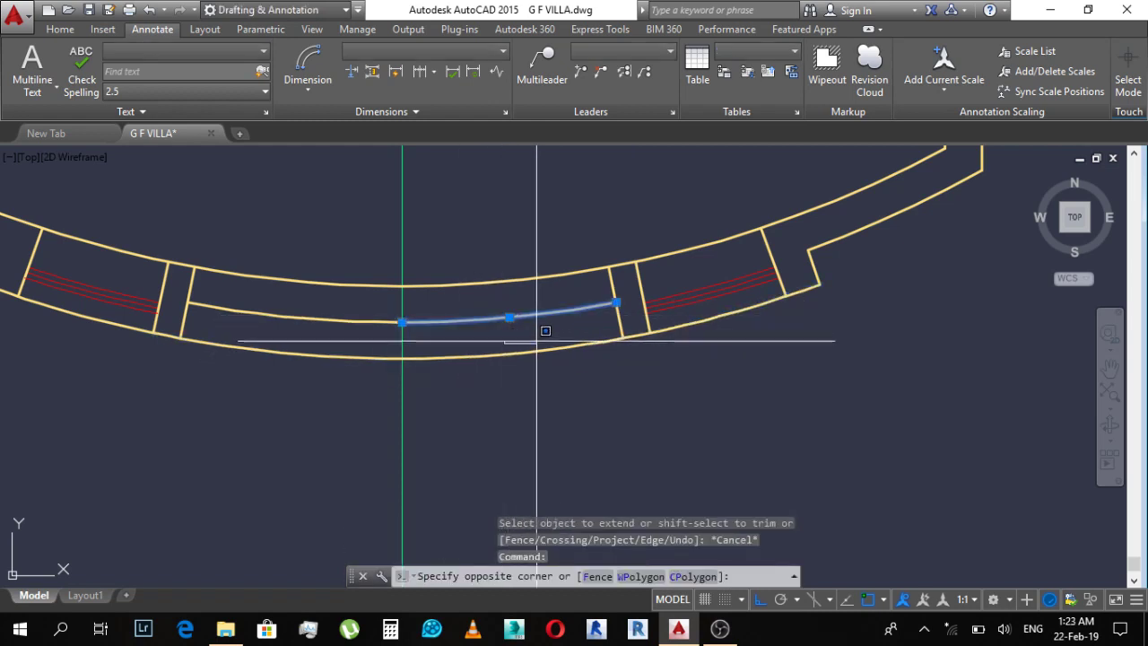
click(406, 338)
click(353, 310)
click(329, 334)
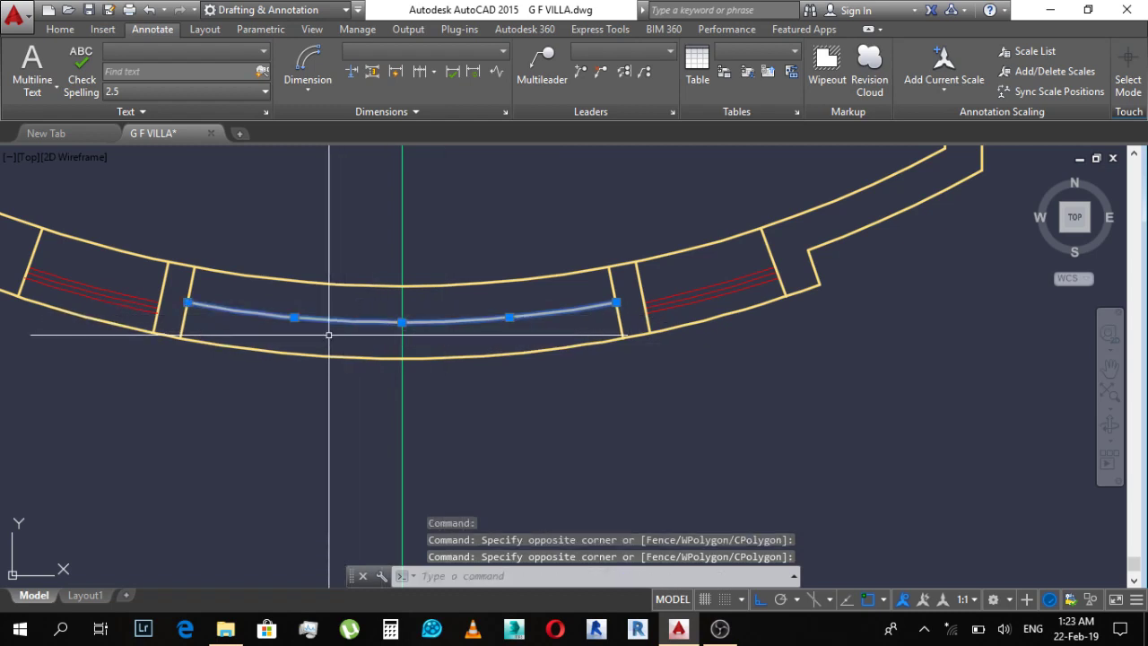
text(e)
key(Return)
key(Escape)
click(331, 357)
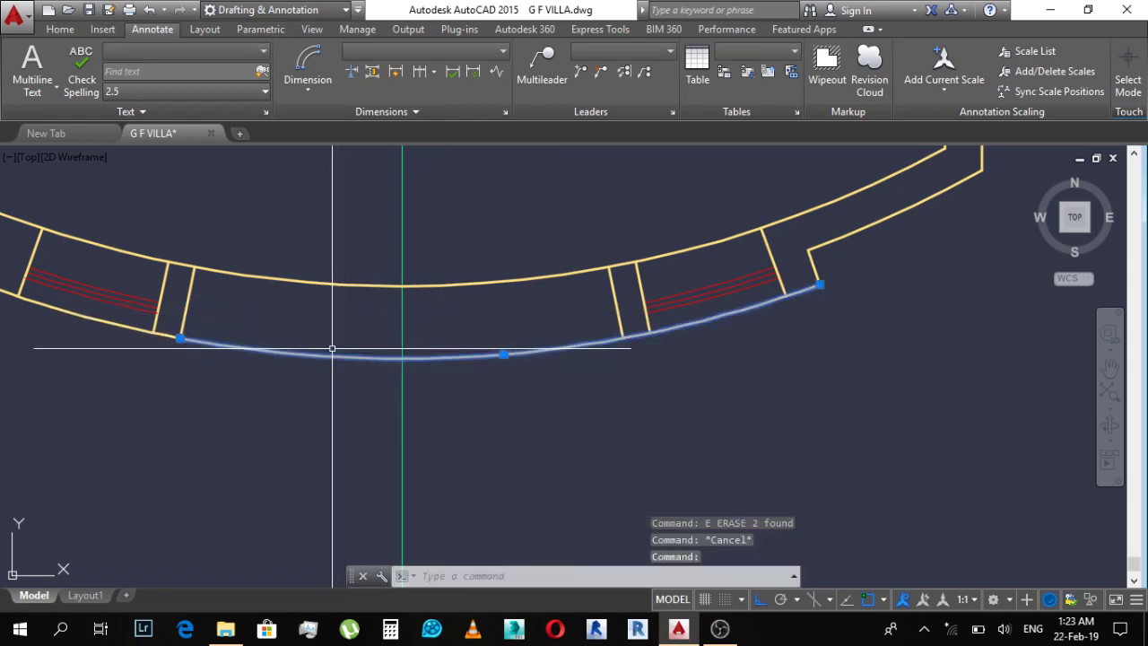
key(Escape)
key(Escape)
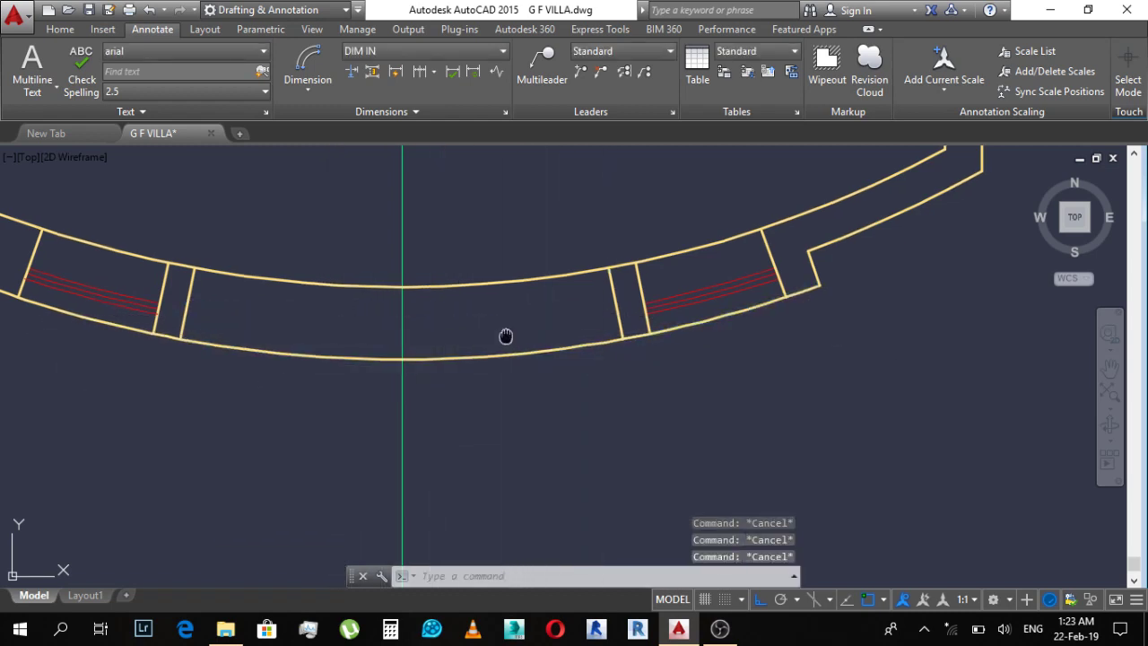
Step: Extend the red window lines across the curved bay to the far arc
scroll(506, 337, up, 2)
text(ex)
key(Return)
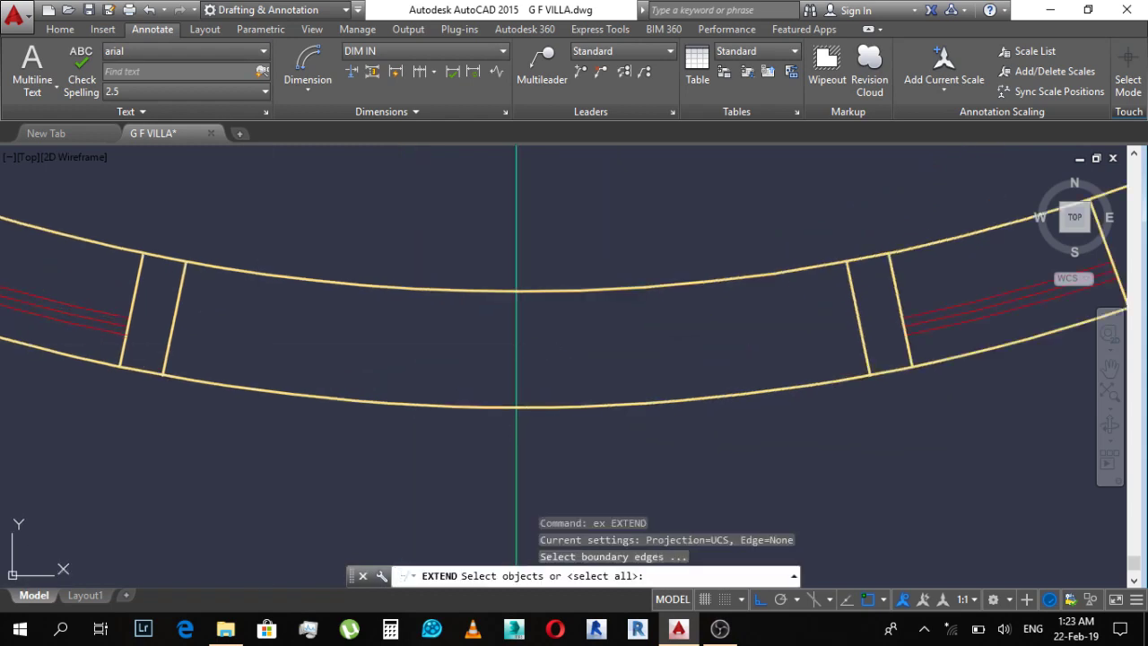
key(Return)
scroll(351, 329, down, 3)
scroll(302, 324, up, 3)
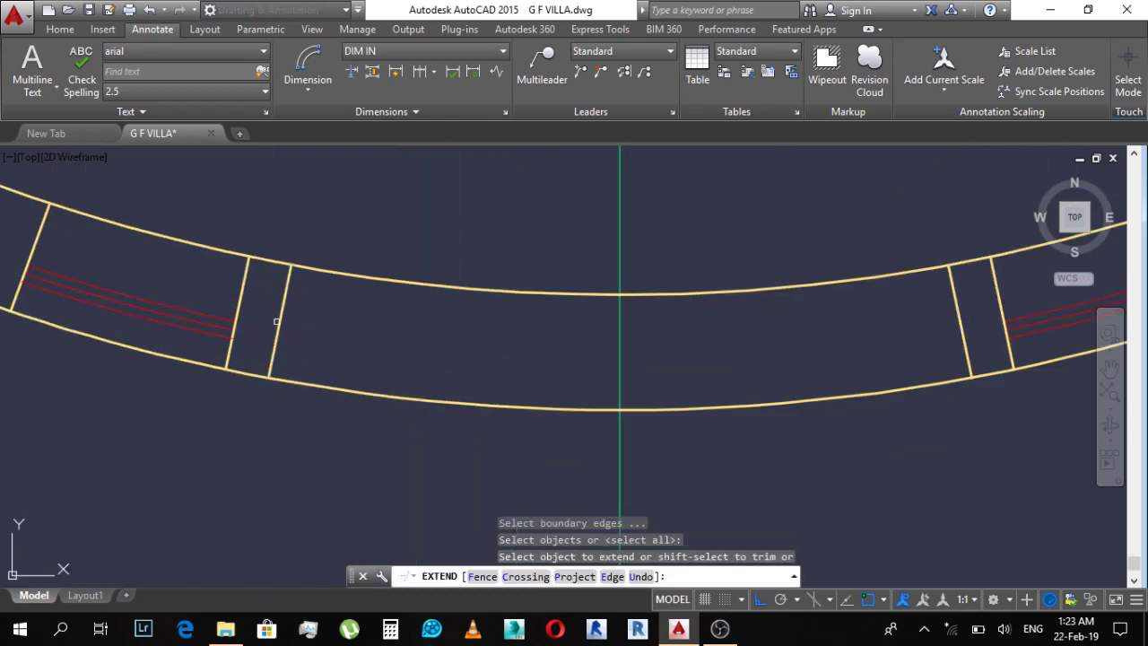
click(212, 291)
click(190, 331)
click(216, 301)
click(200, 332)
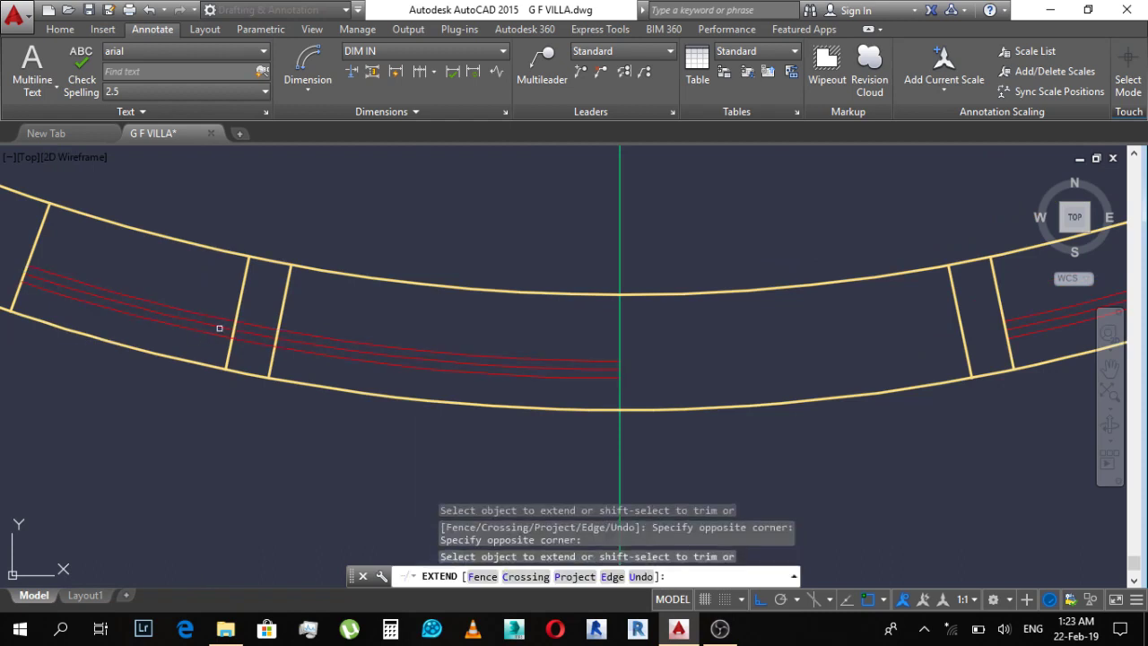
click(438, 305)
click(411, 361)
key(Escape)
Step: Abandon a trim across the red lines and delete the leftover stray construction line
text(tr)
key(Return)
scroll(331, 338, up, 2)
key(Return)
middle_drag(331, 338, 475, 269)
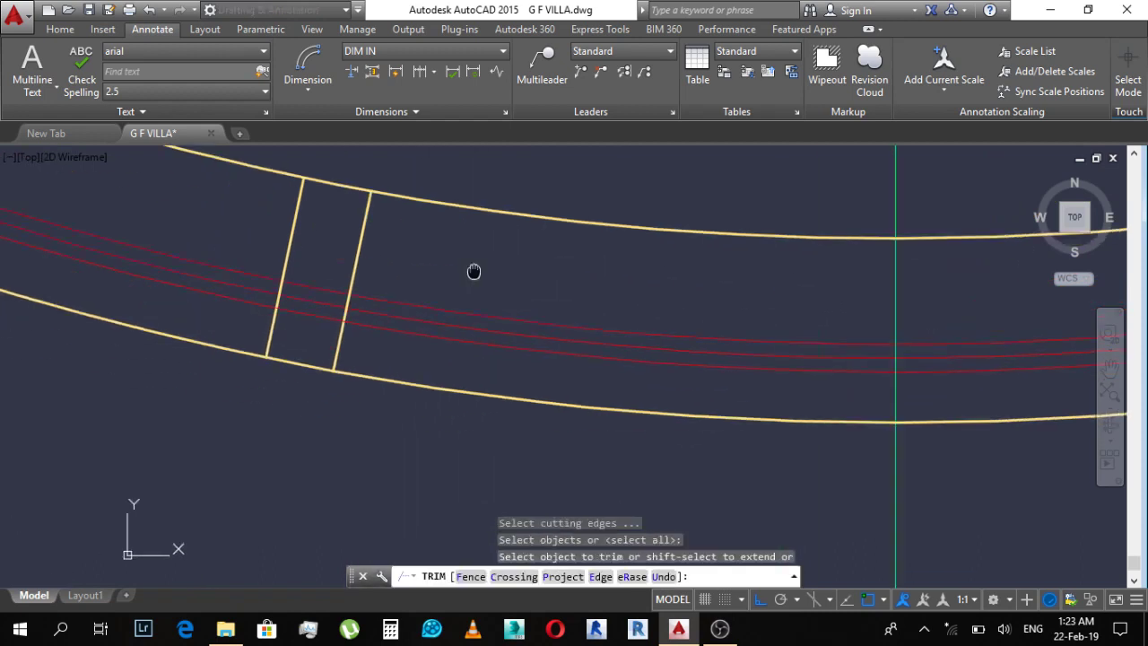
click(504, 236)
key(Escape)
scroll(479, 277, down, 5)
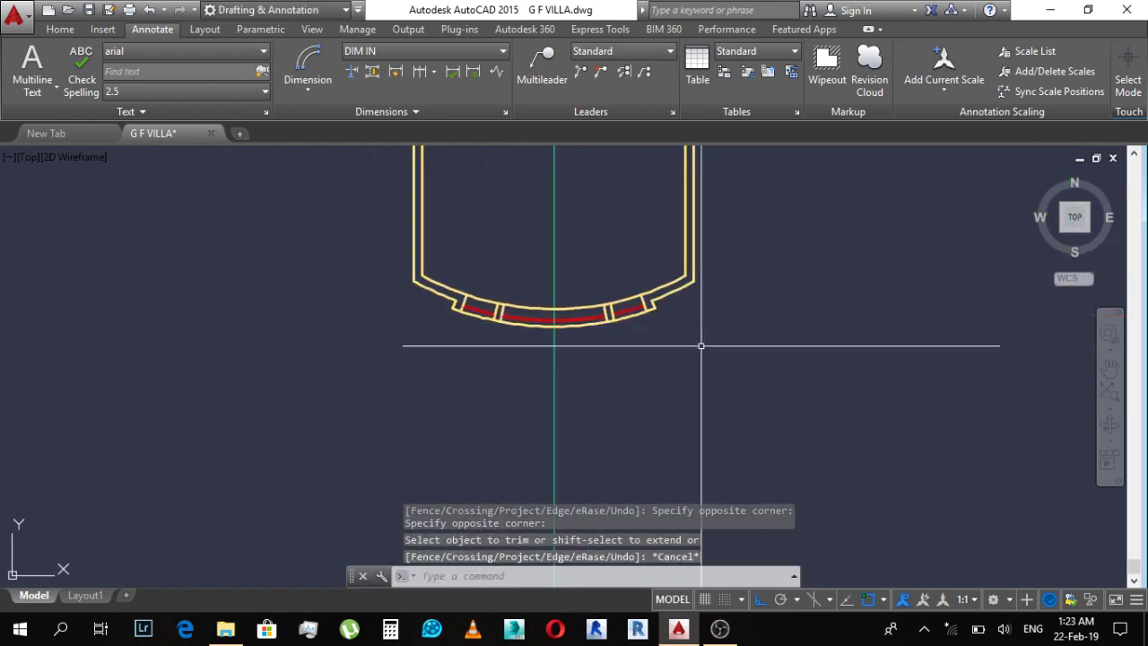
scroll(590, 364, up, 1)
scroll(477, 392, down, 1)
key(Return)
key(Escape)
Step: Add a 1.88 aligned dimension along the bay's side wall using DAL
scroll(551, 353, down, 4)
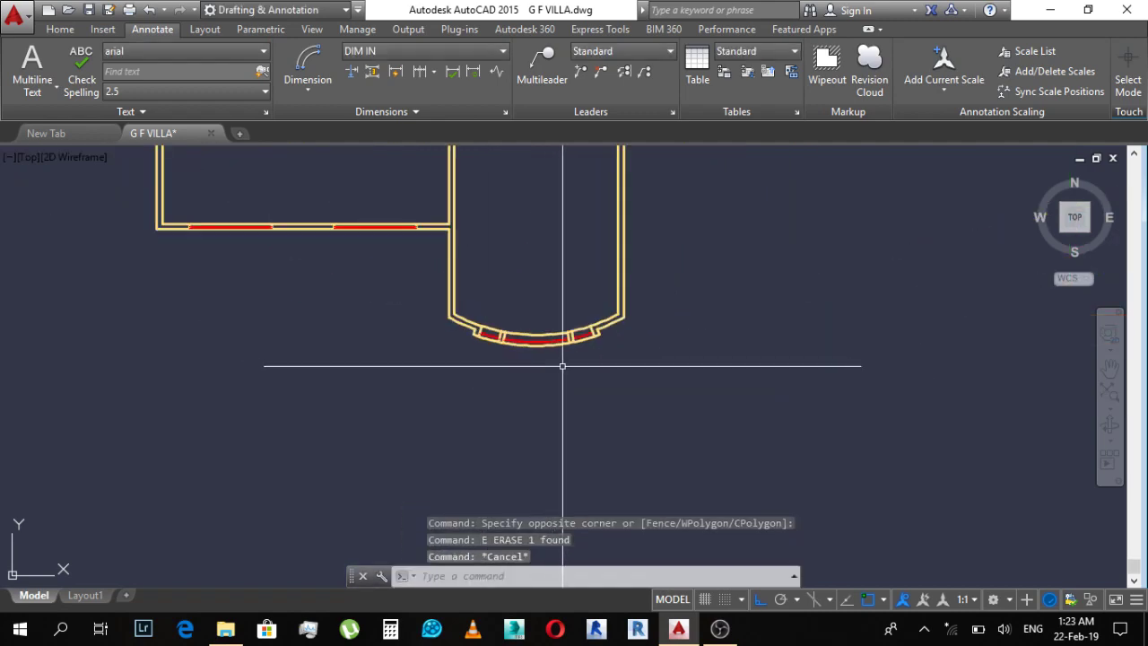
scroll(562, 380, down, 6)
scroll(269, 333, up, 5)
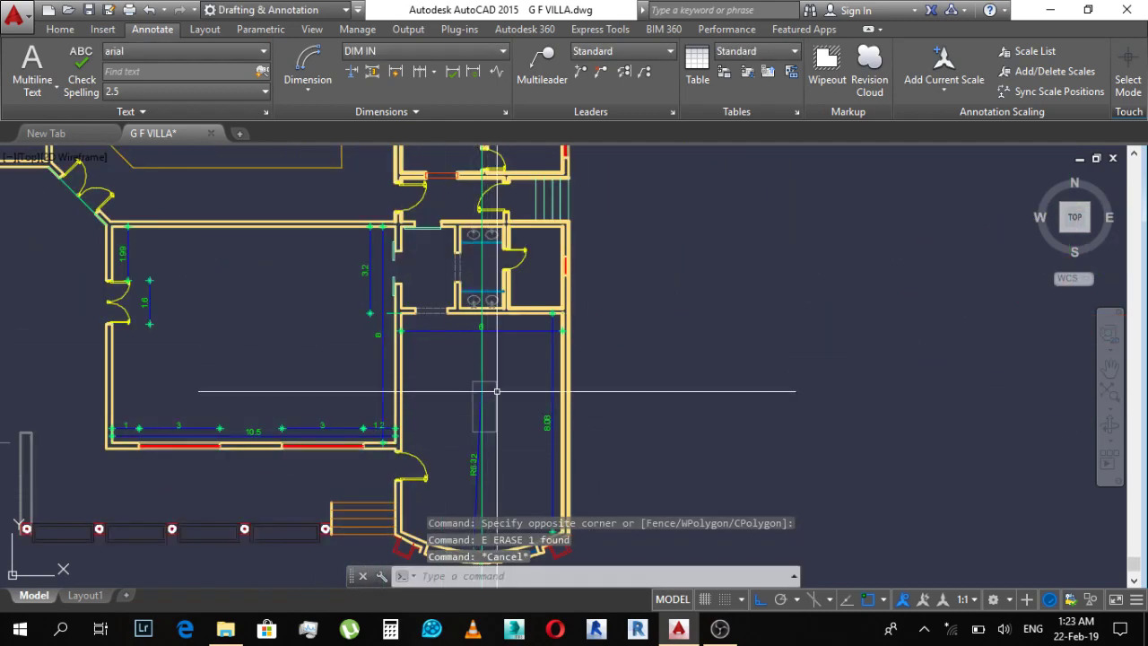
scroll(403, 408, up, 3)
scroll(413, 359, up, 2)
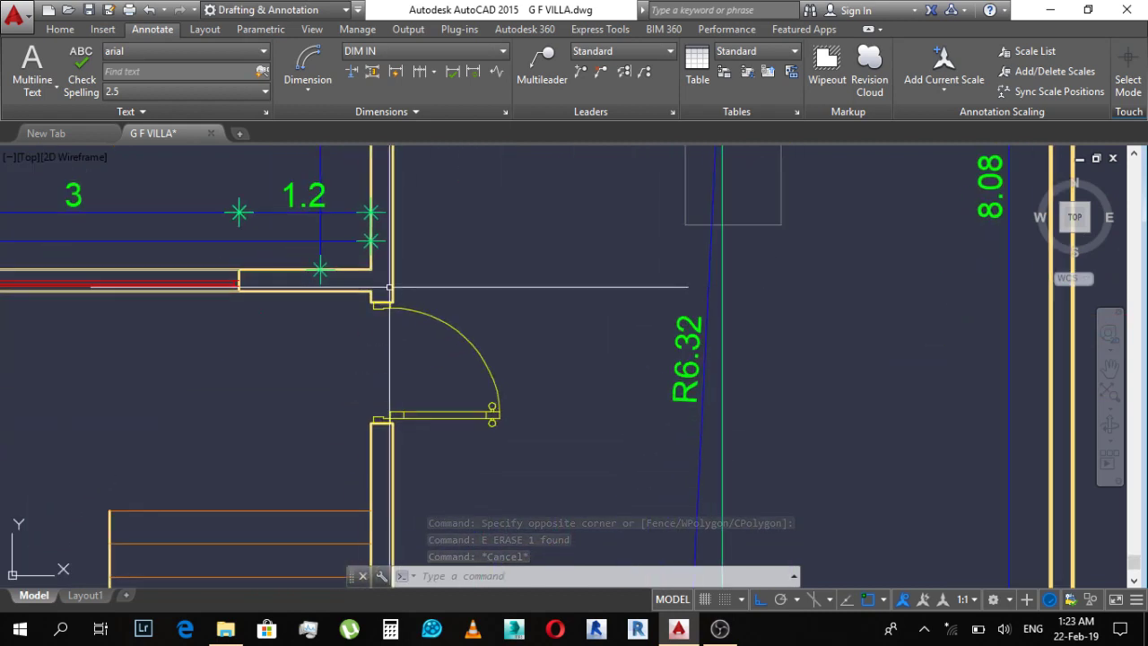
scroll(420, 311, up, 1)
key(Escape)
key(Escape)
text(dal)
key(Return)
middle_drag(395, 435, 458, 240)
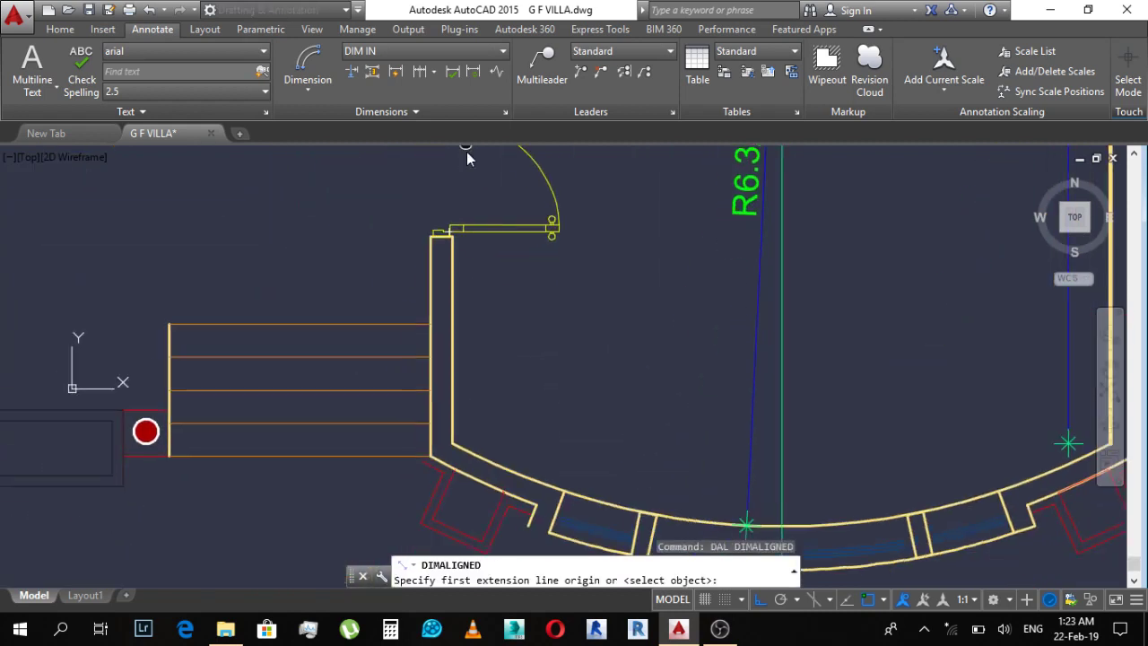
click(455, 229)
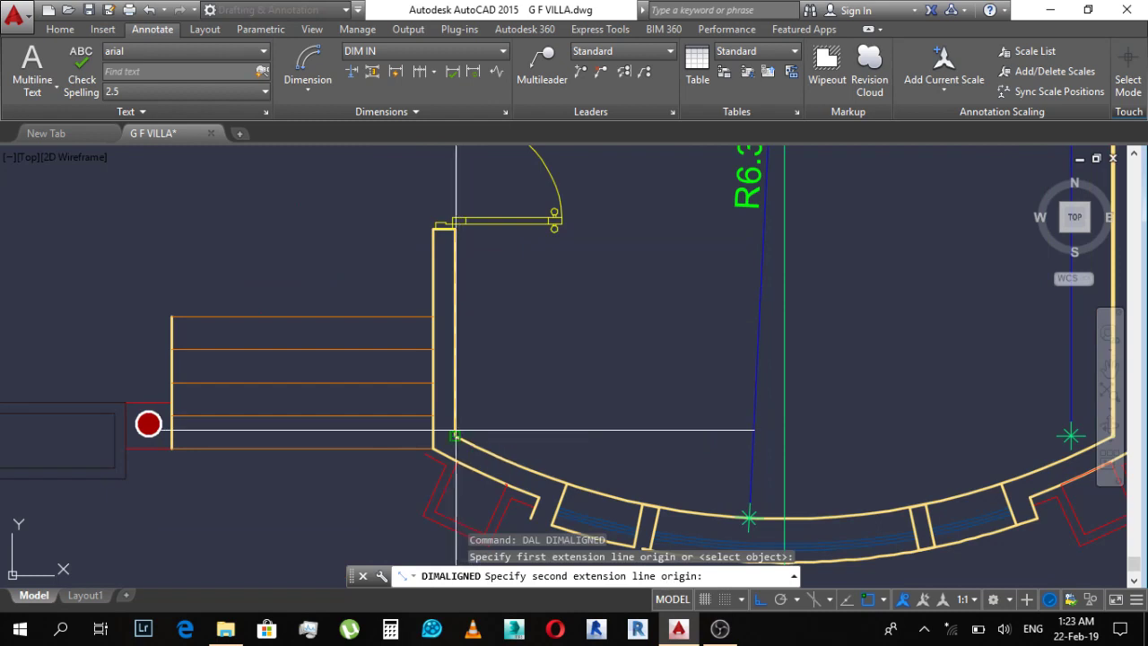
click(455, 432)
click(500, 414)
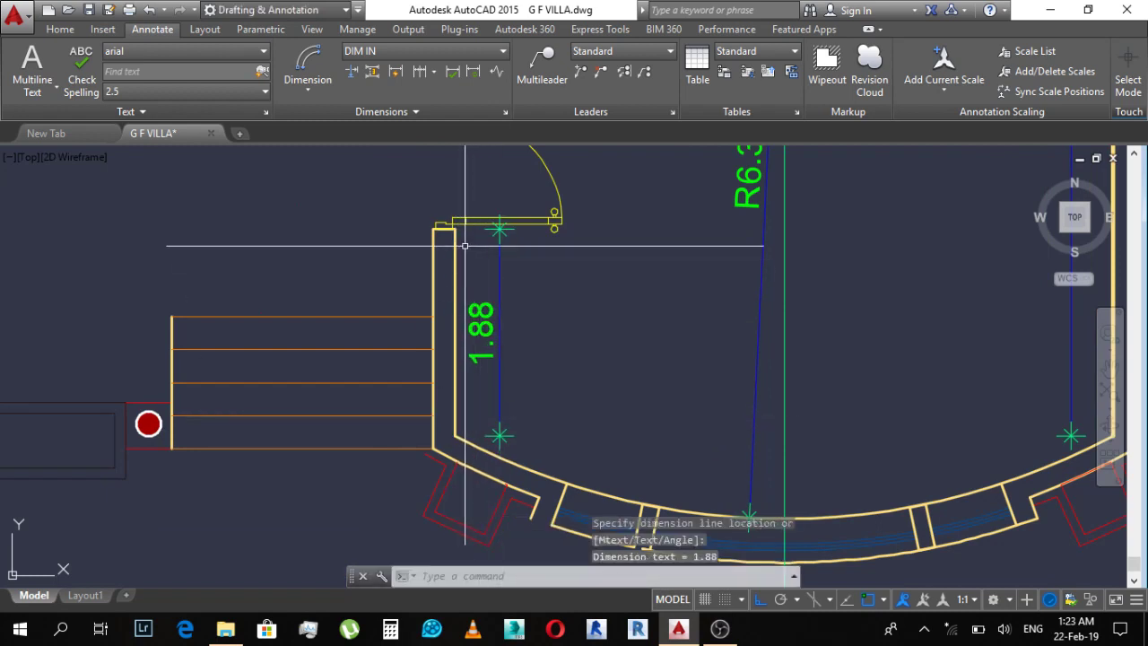
Step: Add a 1.1 aligned dimension from the wall corner to the door jamb
scroll(455, 232, up, 3)
key(Return)
click(446, 225)
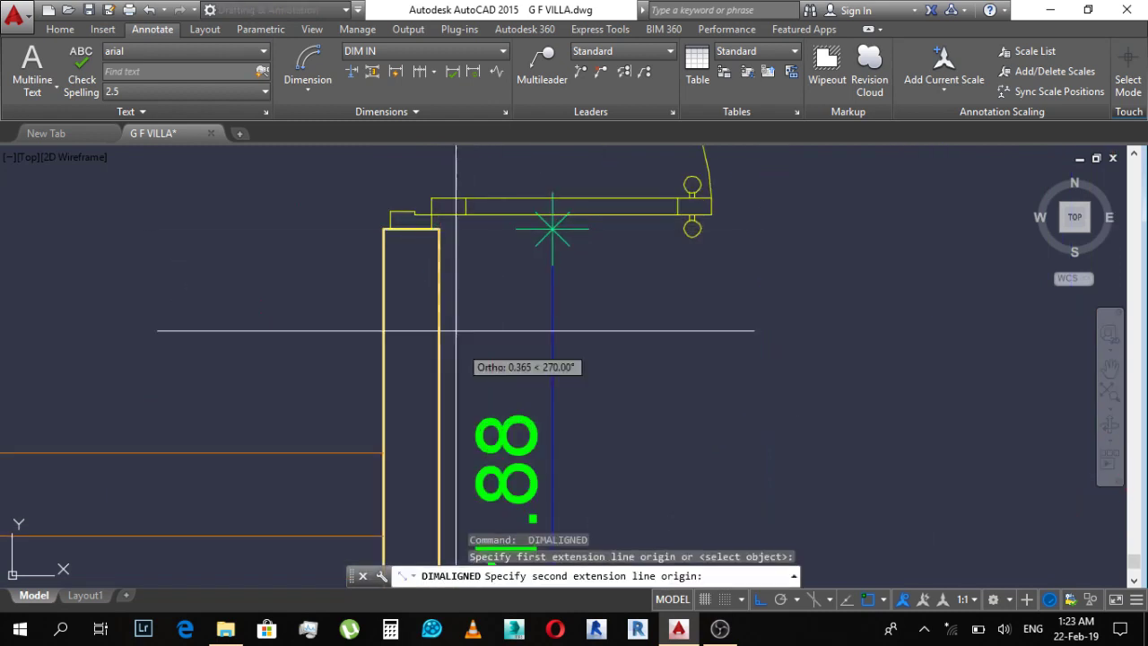
scroll(445, 225, down, 3)
scroll(464, 283, up, 2)
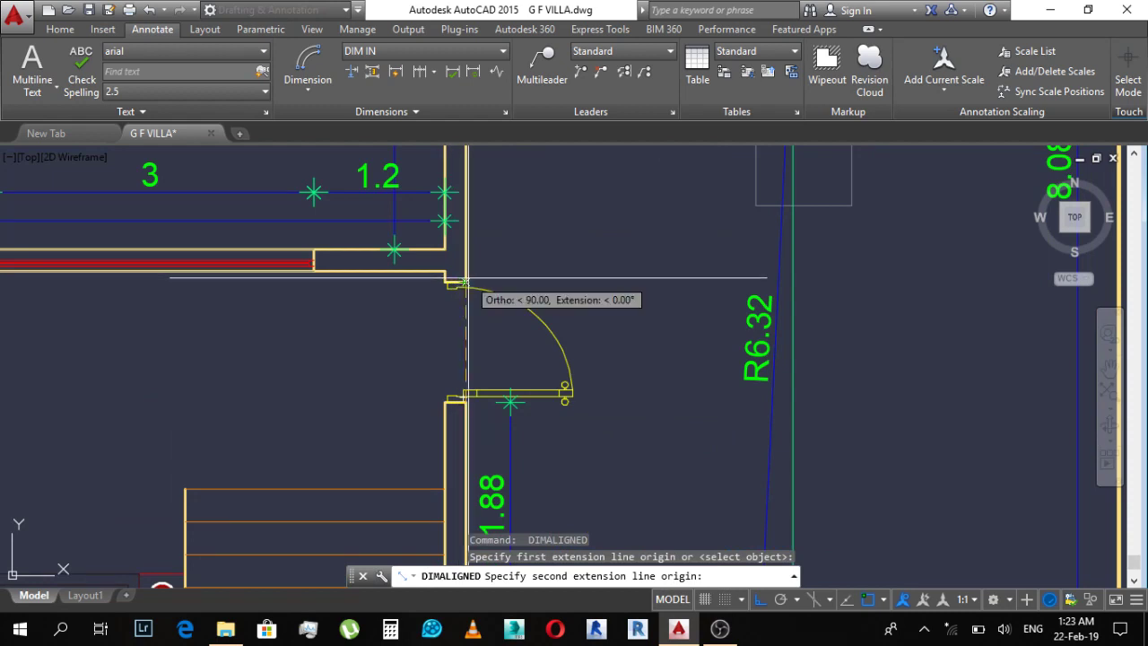
click(466, 282)
click(509, 435)
scroll(735, 313, down, 3)
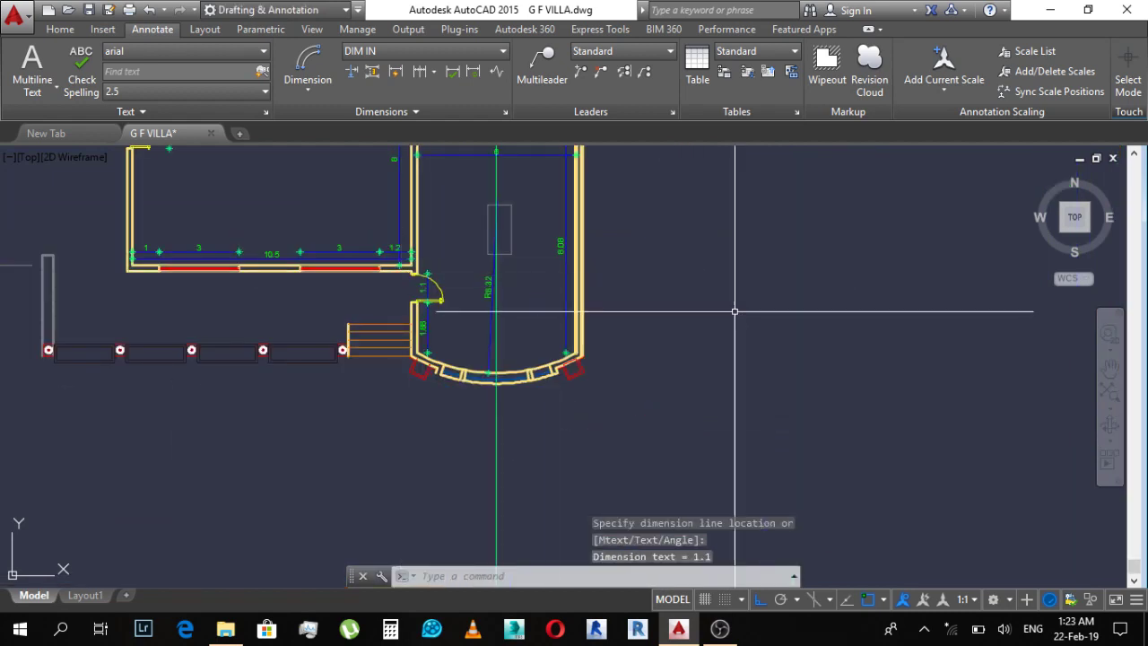
scroll(397, 329, down, 3)
scroll(583, 296, up, 3)
Step: Draw a short guide line leftward from the copied bay's wall corner
text(l)
key(Return)
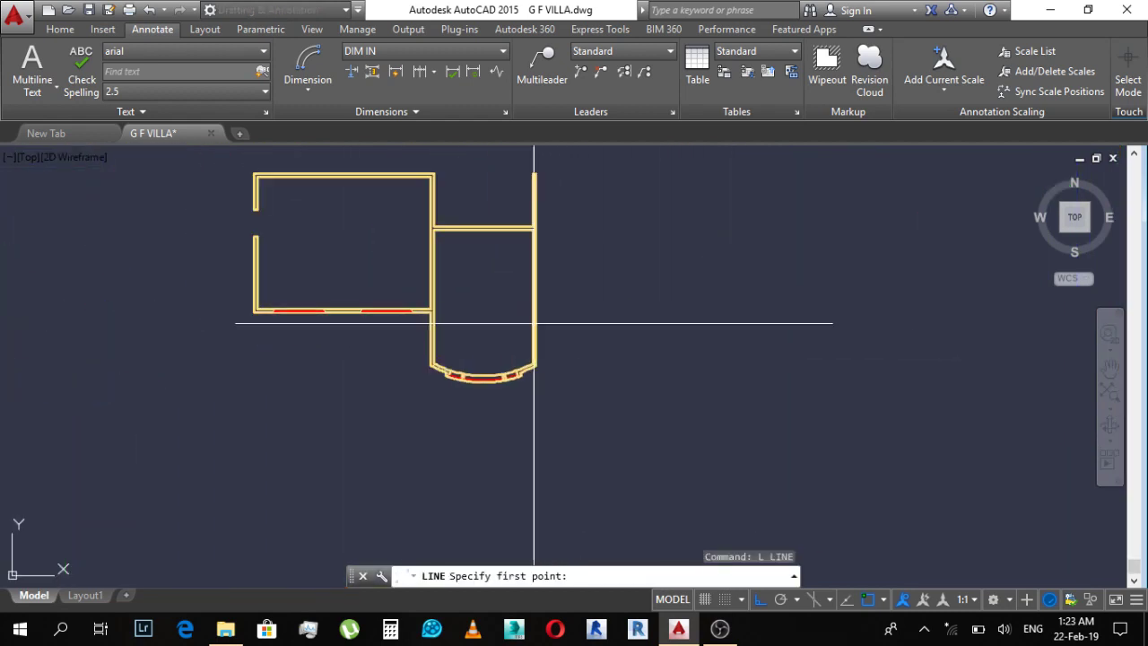
scroll(533, 320, up, 3)
scroll(436, 351, up, 3)
scroll(417, 388, up, 2)
click(418, 386)
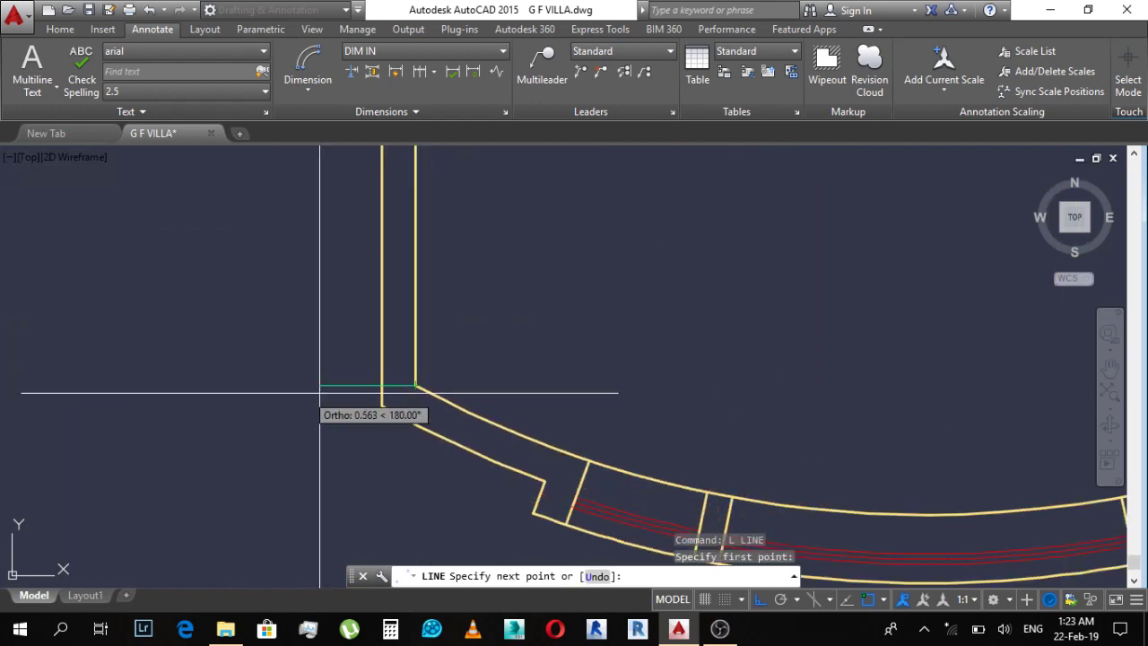
click(309, 385)
key(Escape)
middle_drag(451, 336, 433, 358)
Step: Start an offset with a 1.9 distance, then cancel it
text(o)
key(Return)
text(1.9)
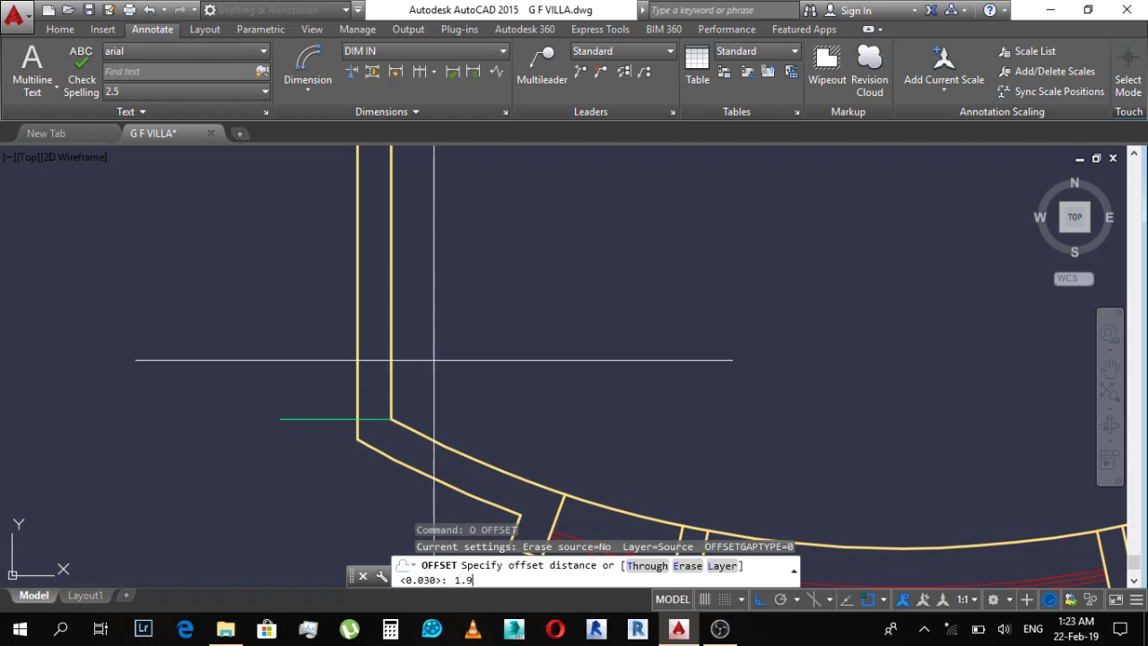
key(Return)
scroll(400, 407, down, 5)
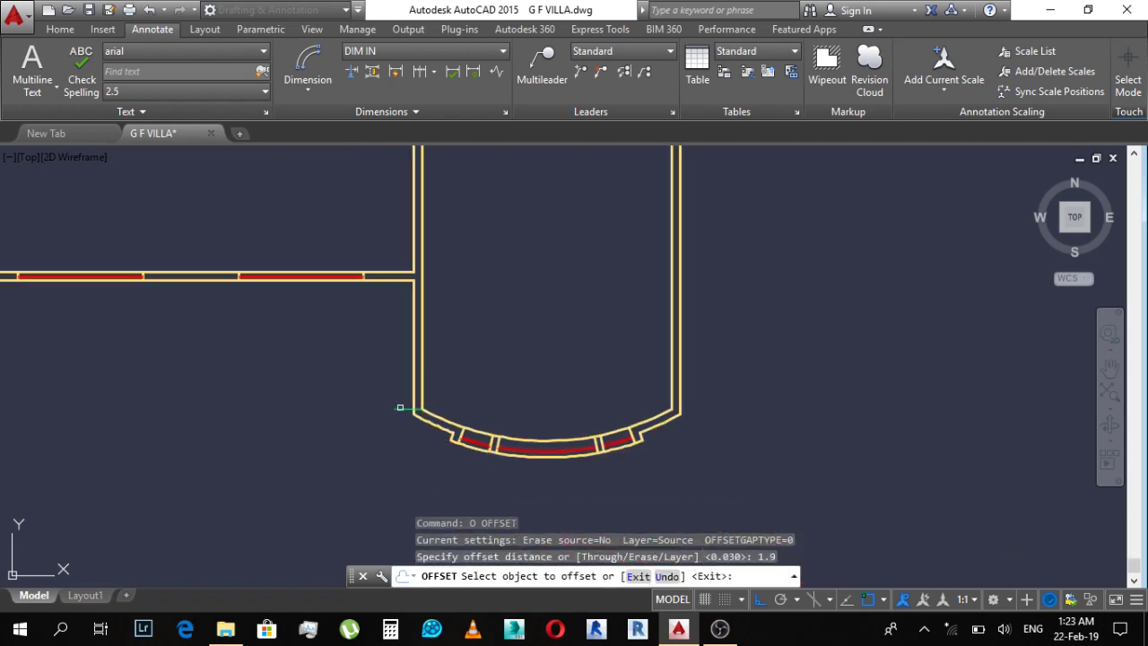
key(Escape)
scroll(404, 359, down, 5)
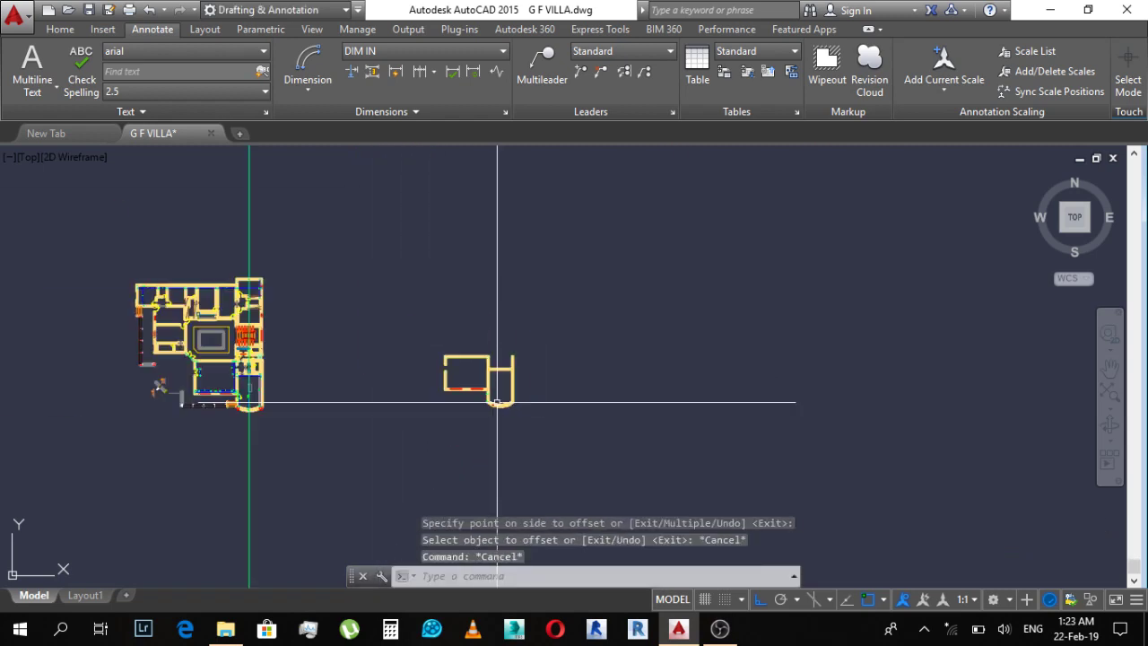
scroll(215, 383, up, 5)
scroll(351, 419, up, 3)
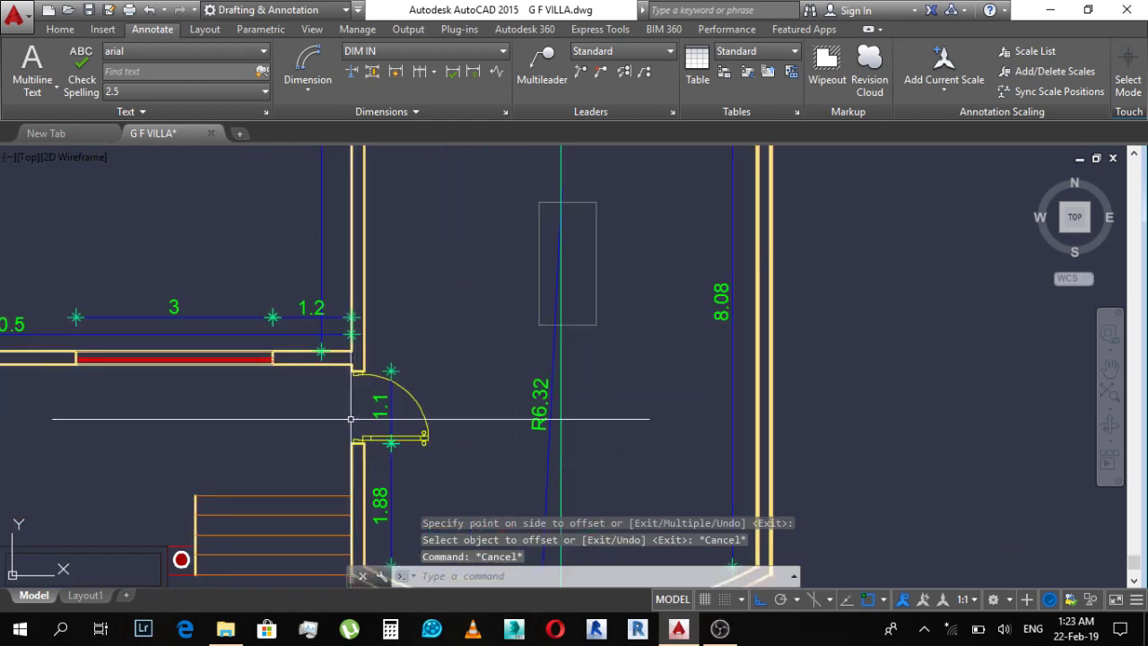
scroll(276, 333, down, 6)
Step: Offset the green guide line 1.1 above itself
text(o)
key(Return)
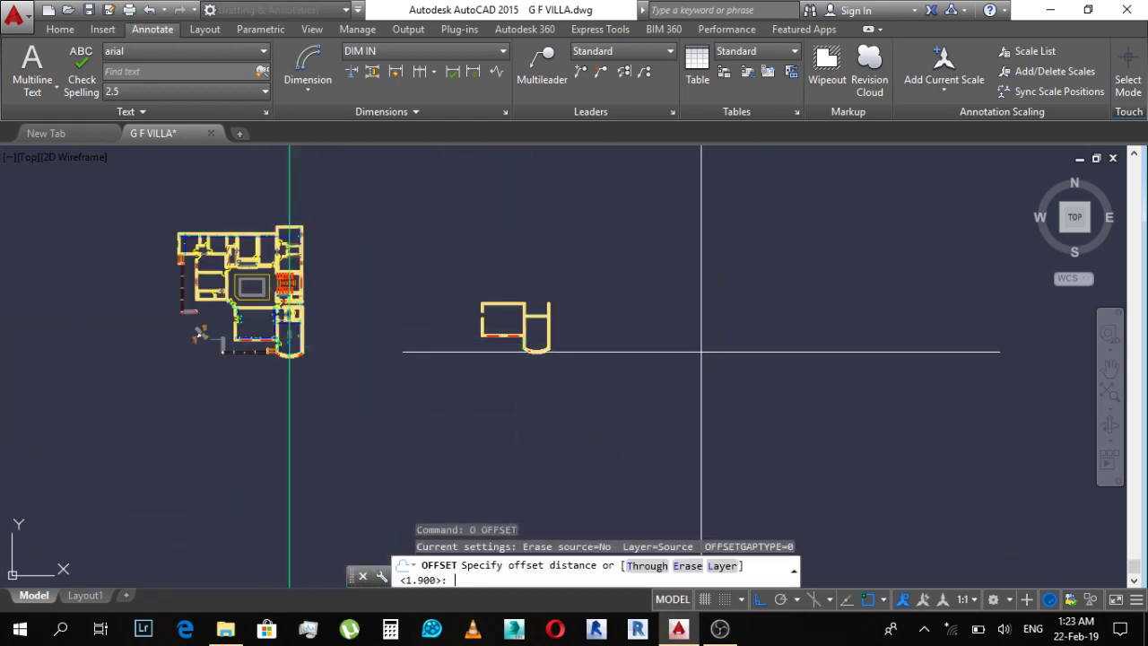
text(1.1)
key(Return)
scroll(602, 329, up, 2)
scroll(602, 329, up, 1)
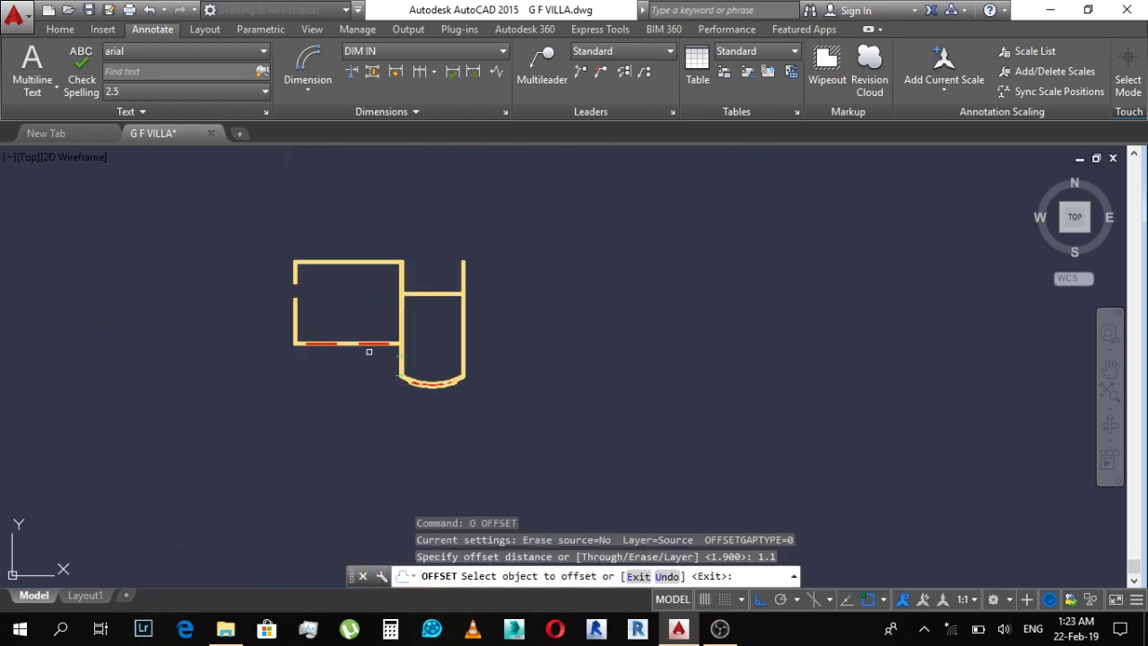
scroll(367, 351, up, 2)
scroll(441, 340, up, 2)
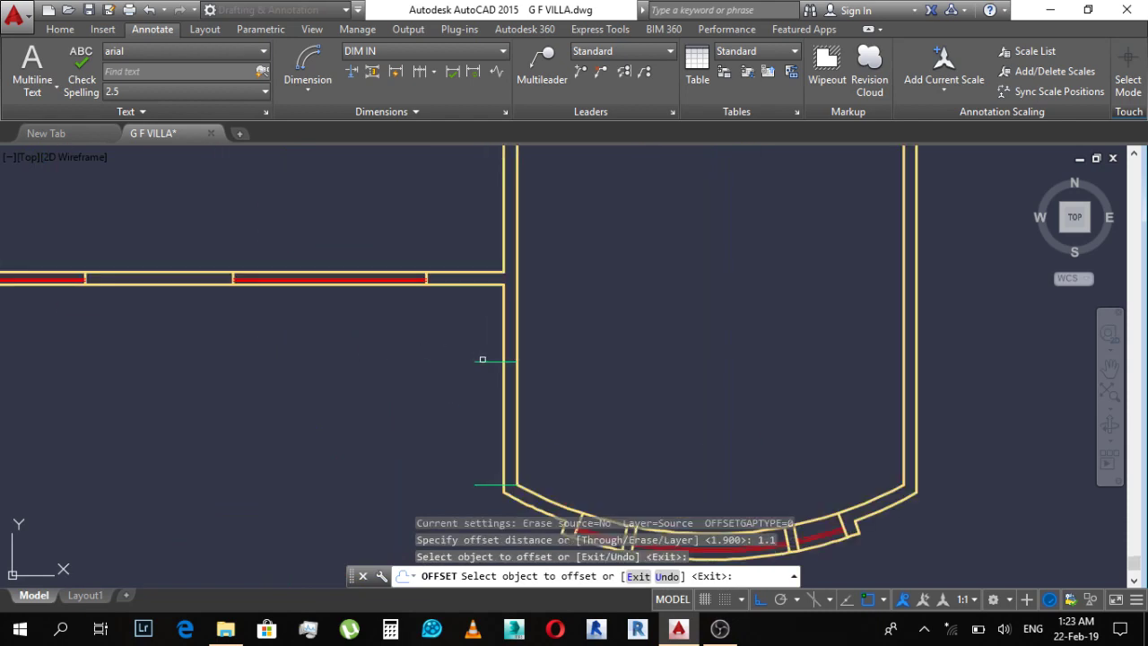
click(481, 359)
click(486, 331)
key(Escape)
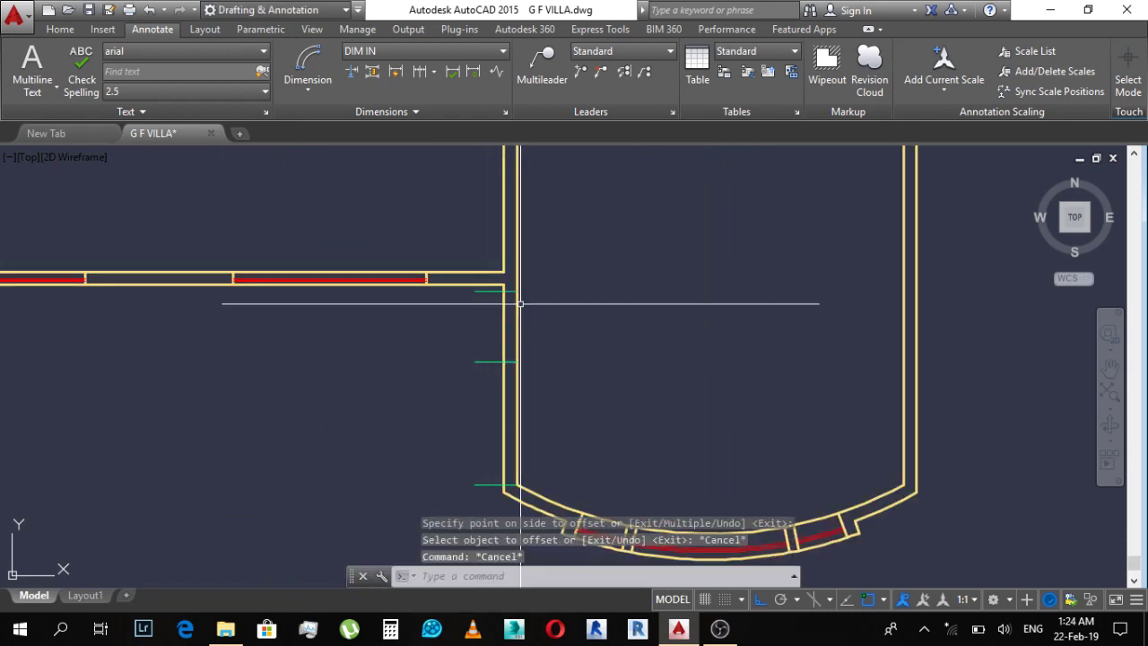
Step: Trim the wall lines between the two green guides
text(tr)
key(Return)
scroll(505, 282, up, 3)
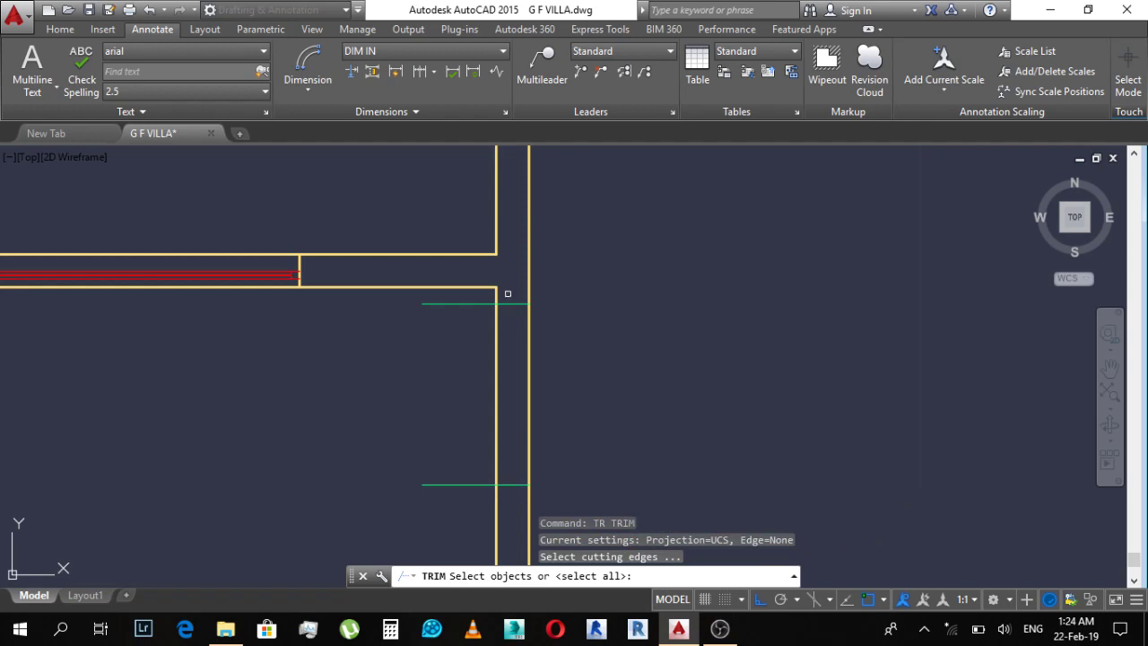
key(Return)
scroll(515, 296, down, 2)
click(544, 324)
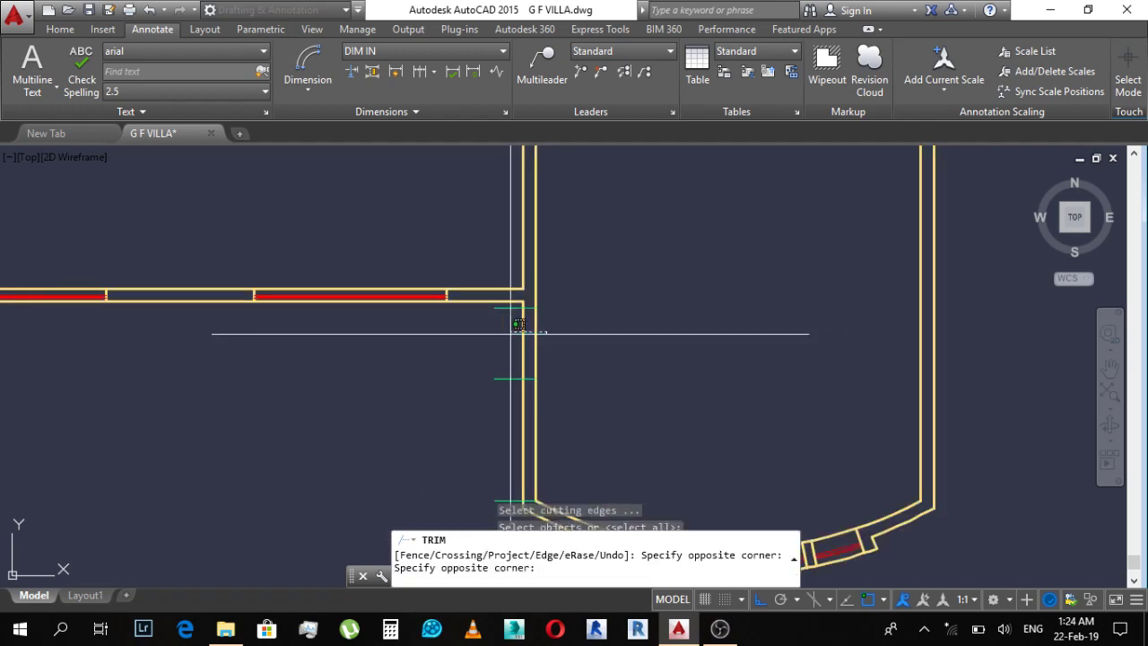
click(480, 334)
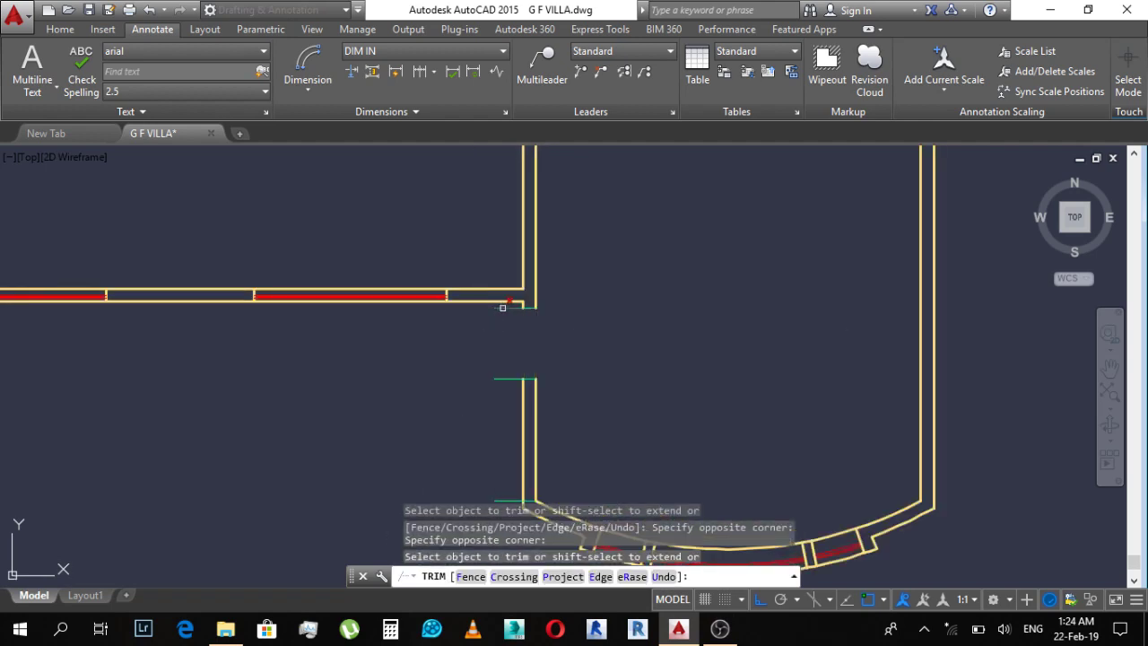
key(Escape)
scroll(511, 370, up, 2)
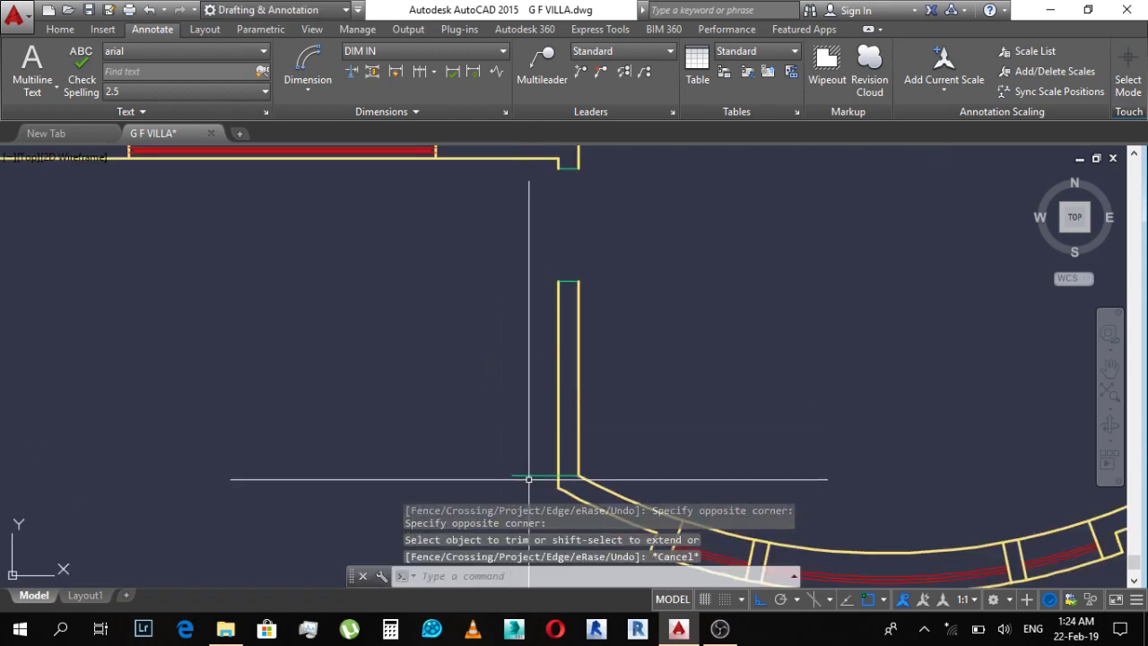
Step: Erase the leftover wall segment inside the opening
drag(529, 479, 512, 470)
text(e)
key(Return)
key(Escape)
scroll(525, 278, down, 2)
scroll(496, 357, up, 2)
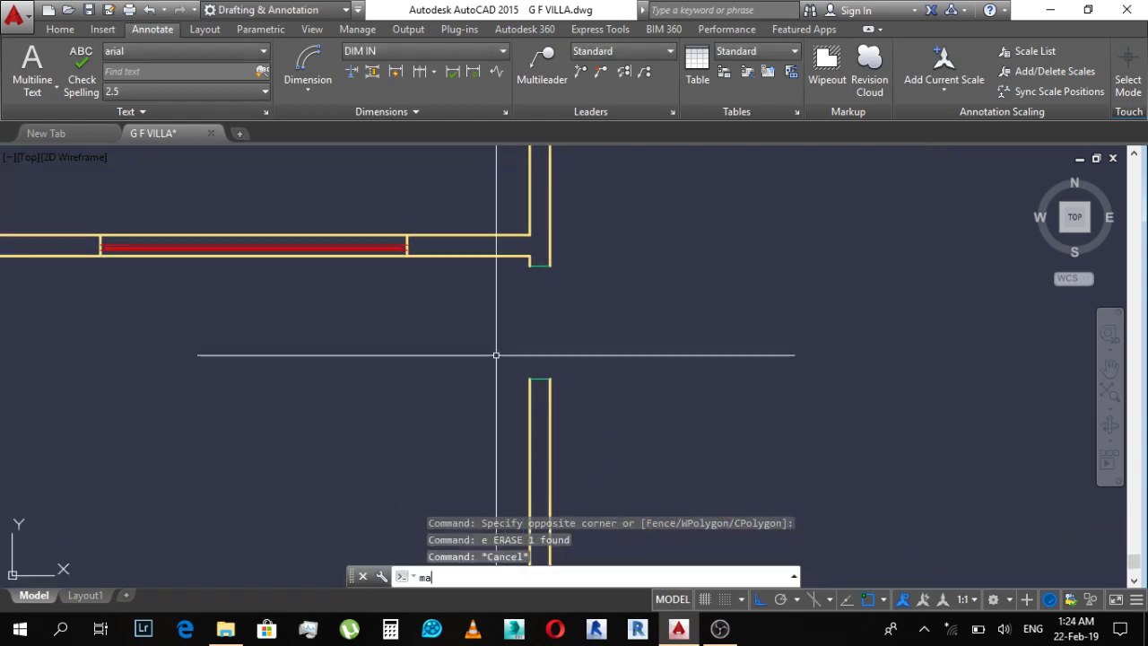
Step: Match the wall line's properties onto the lines around the new opening
key(Return)
click(529, 393)
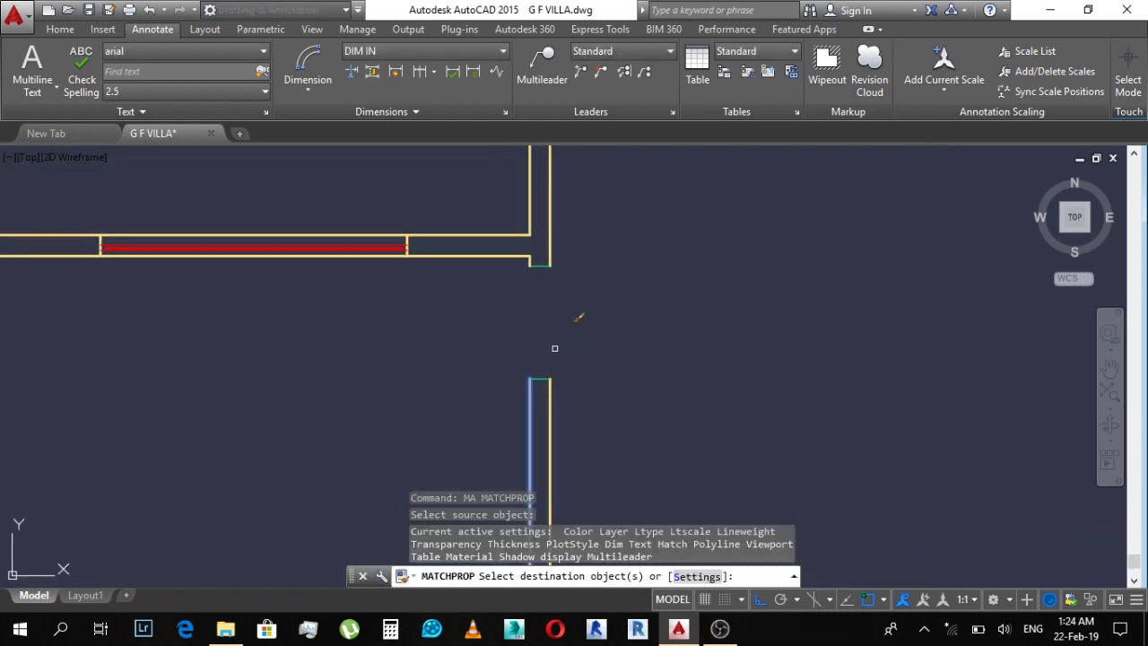
click(579, 265)
click(538, 313)
key(Escape)
scroll(628, 332, down, 3)
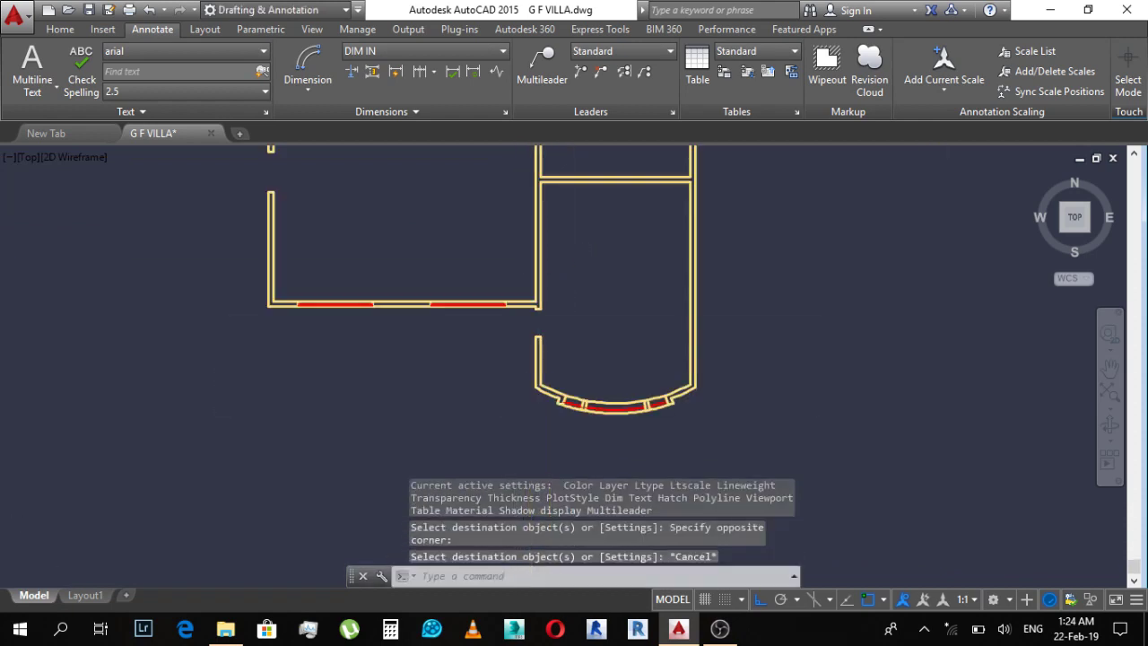
scroll(630, 333, down, 2)
key(Escape)
scroll(630, 333, up, 3)
scroll(564, 308, down, 5)
Step: Add a 3 aligned dimension (DAL) between two points on the bathroom wall
scroll(488, 325, up, 3)
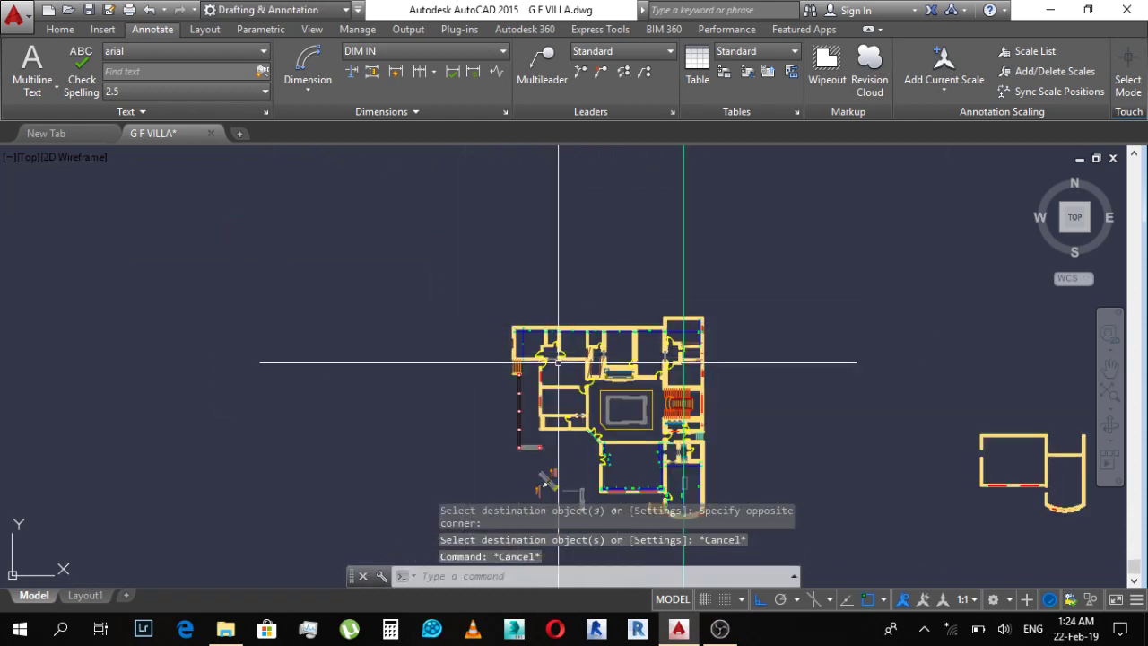
scroll(688, 359, up, 1)
scroll(677, 452, up, 1)
scroll(681, 386, up, 2)
scroll(709, 369, up, 2)
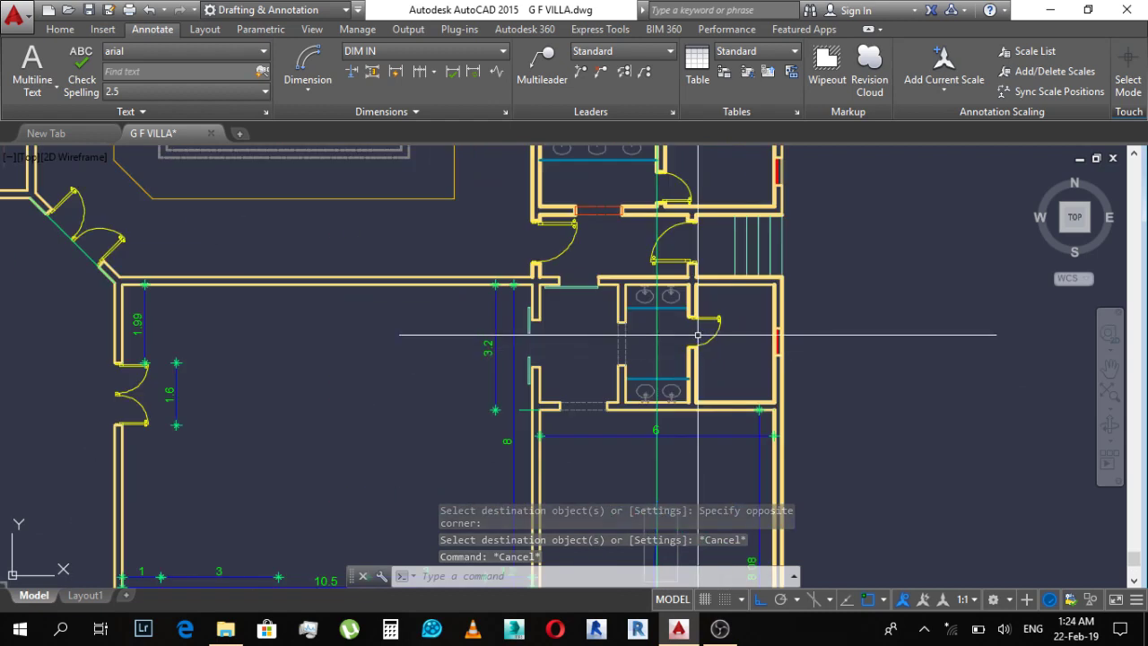
scroll(721, 335, up, 1)
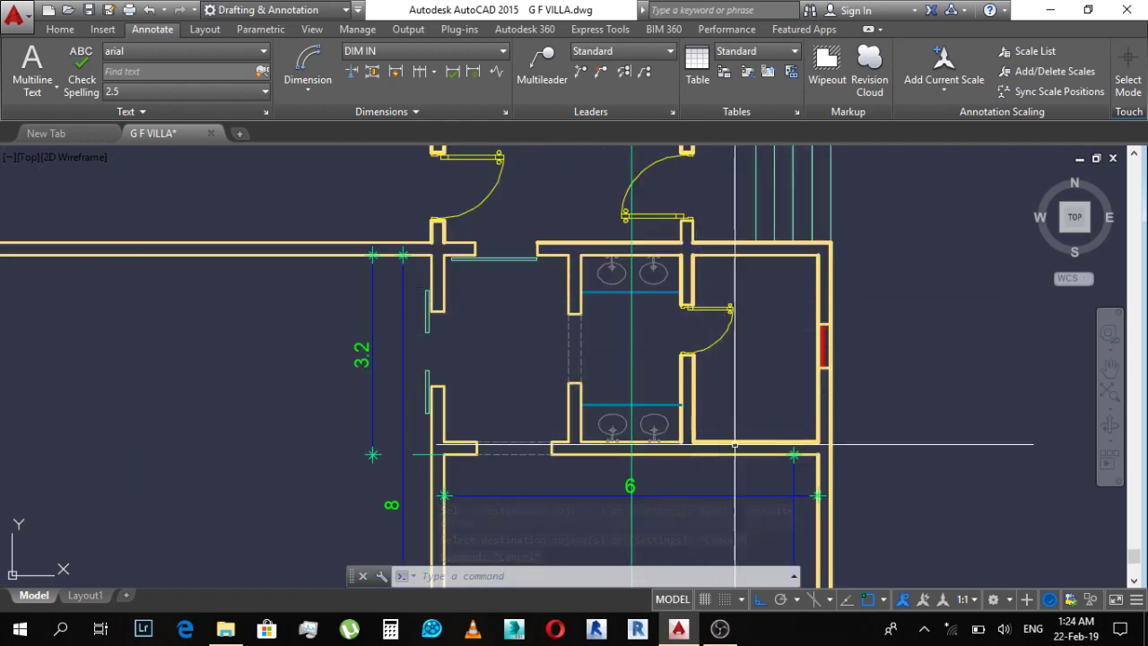
text(dal)
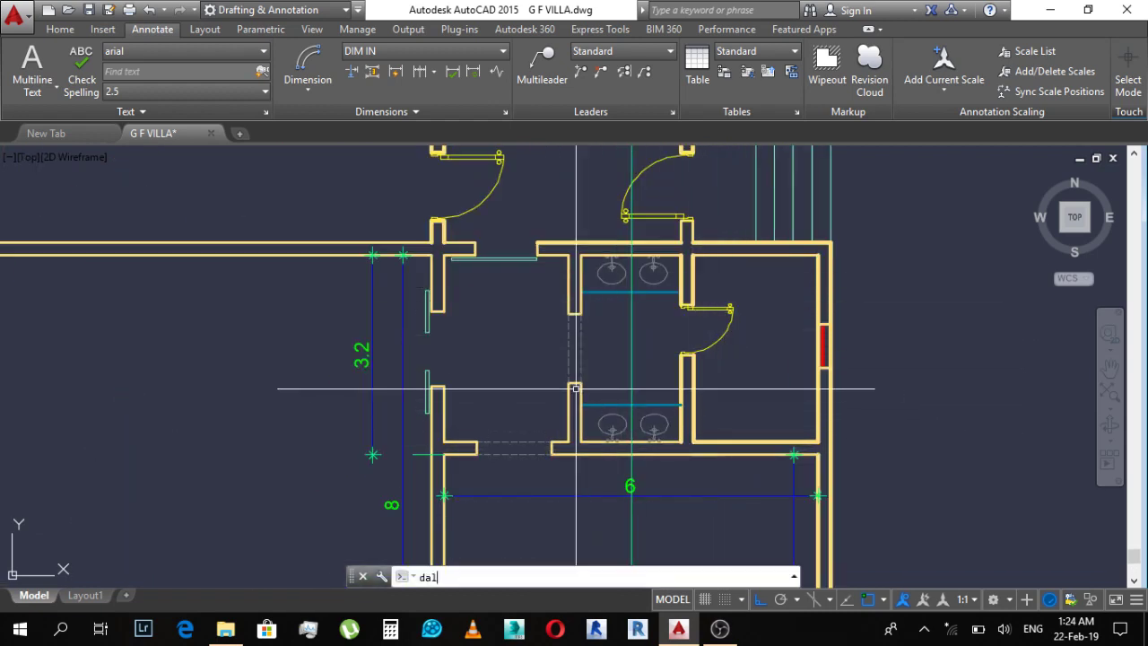
key(Return)
click(469, 440)
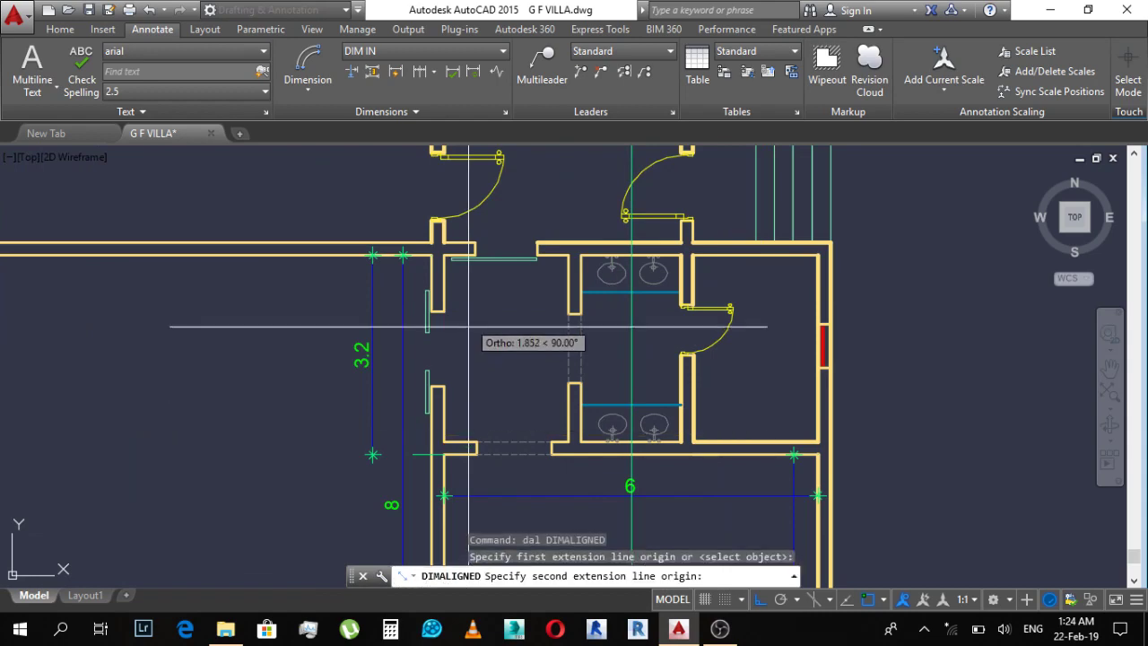
scroll(471, 255, up, 3)
click(456, 262)
scroll(475, 296, down, 2)
scroll(476, 323, down, 2)
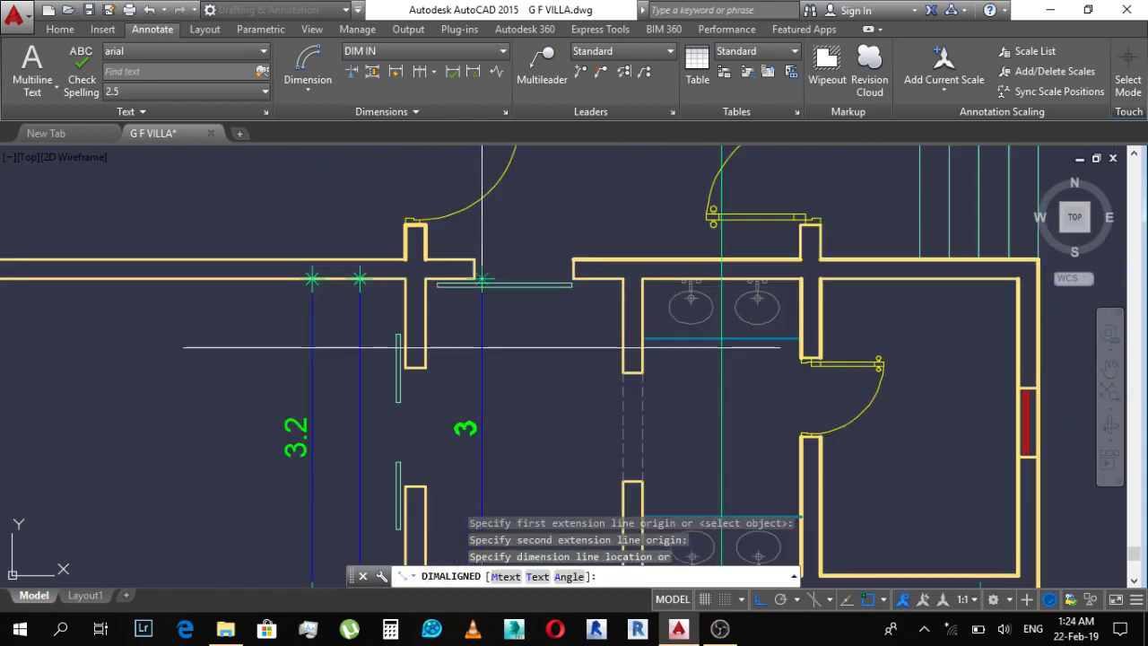
scroll(488, 313, down, 5)
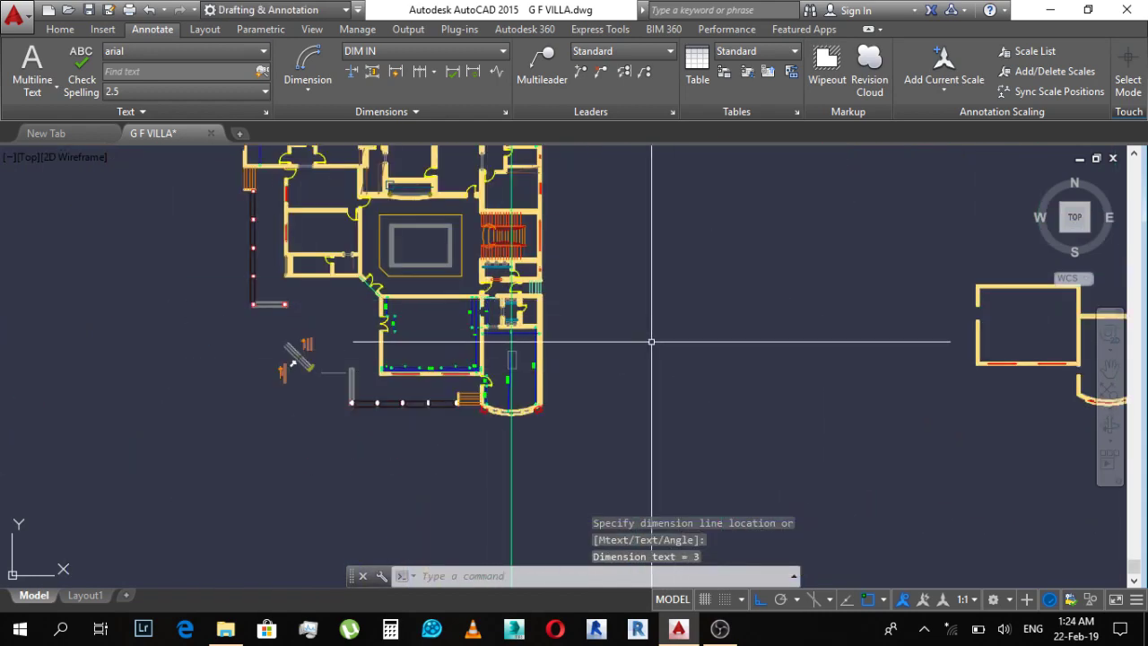
scroll(681, 334, down, 2)
scroll(718, 330, up, 3)
scroll(690, 350, up, 2)
key(Escape)
Step: Offset a wall line in the copied wing 3 units upward
text(o)
key(Return)
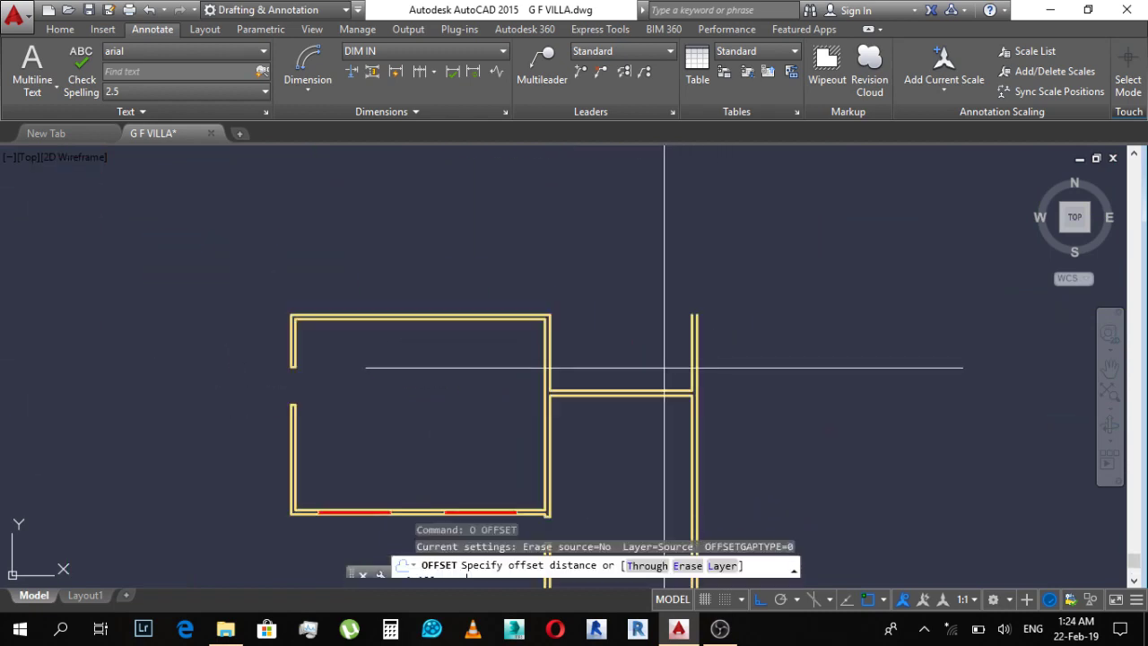
key(Return)
scroll(657, 391, up, 4)
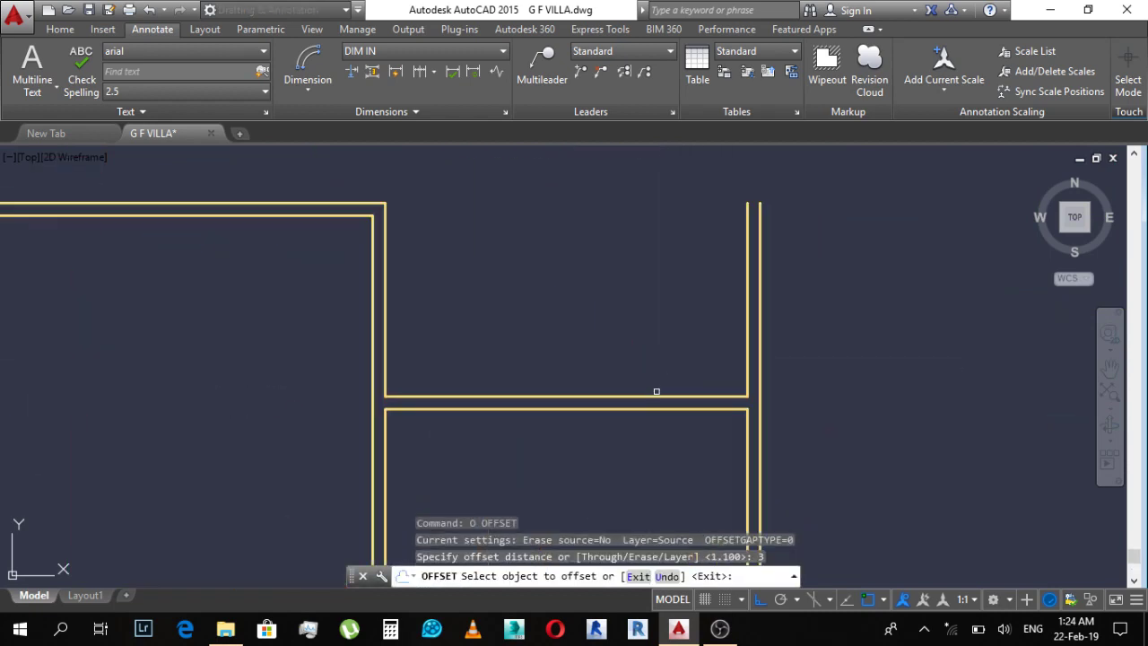
click(655, 397)
click(644, 329)
scroll(687, 361, down, 3)
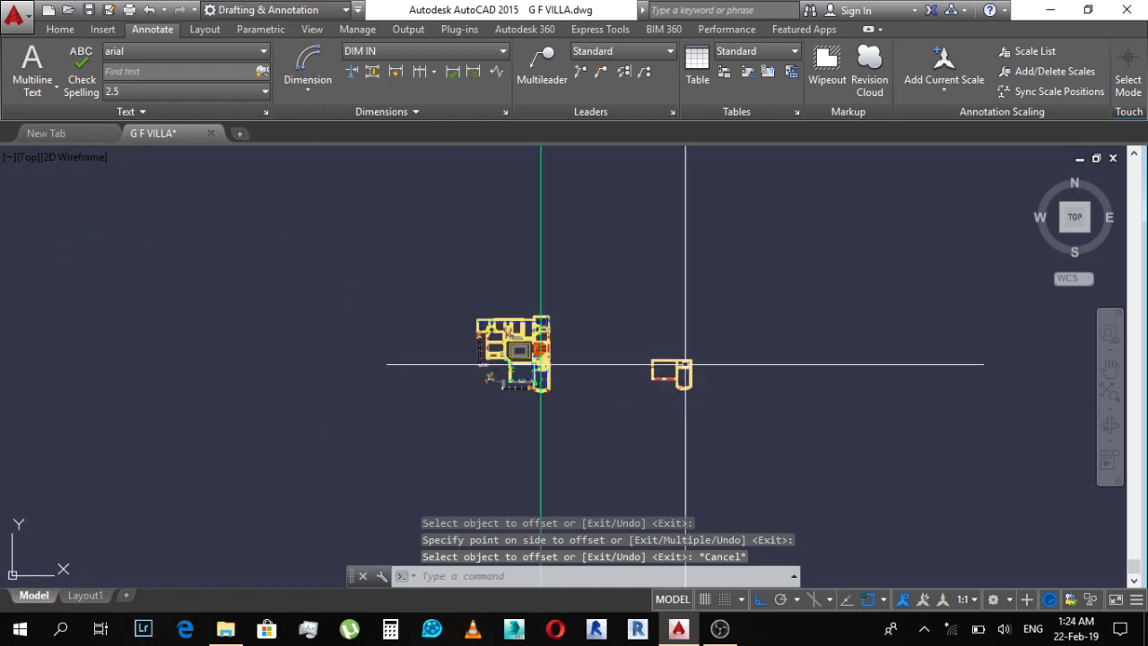
scroll(556, 326, up, 2)
scroll(717, 377, up, 2)
Step: Offset the wing's top wall line by 0.2 to form a wall face
text(o)
key(Return)
text(.2)
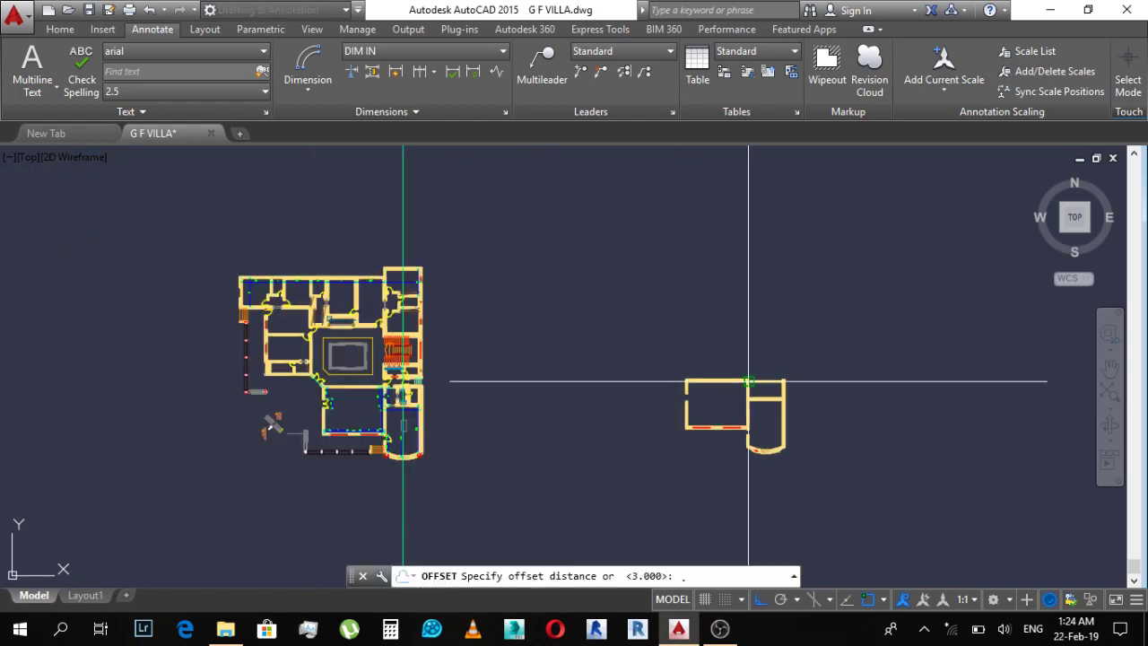
key(Return)
scroll(762, 380, up, 4)
click(771, 374)
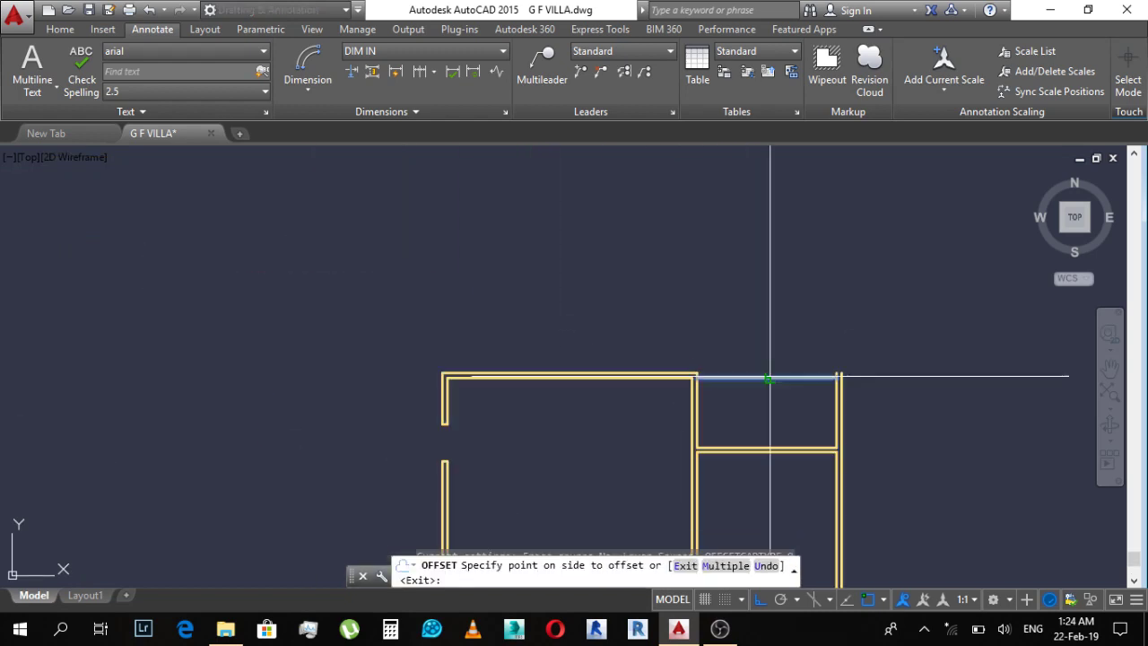
click(756, 326)
key(Escape)
scroll(487, 366, down, 5)
scroll(645, 317, down, 2)
scroll(645, 316, up, 4)
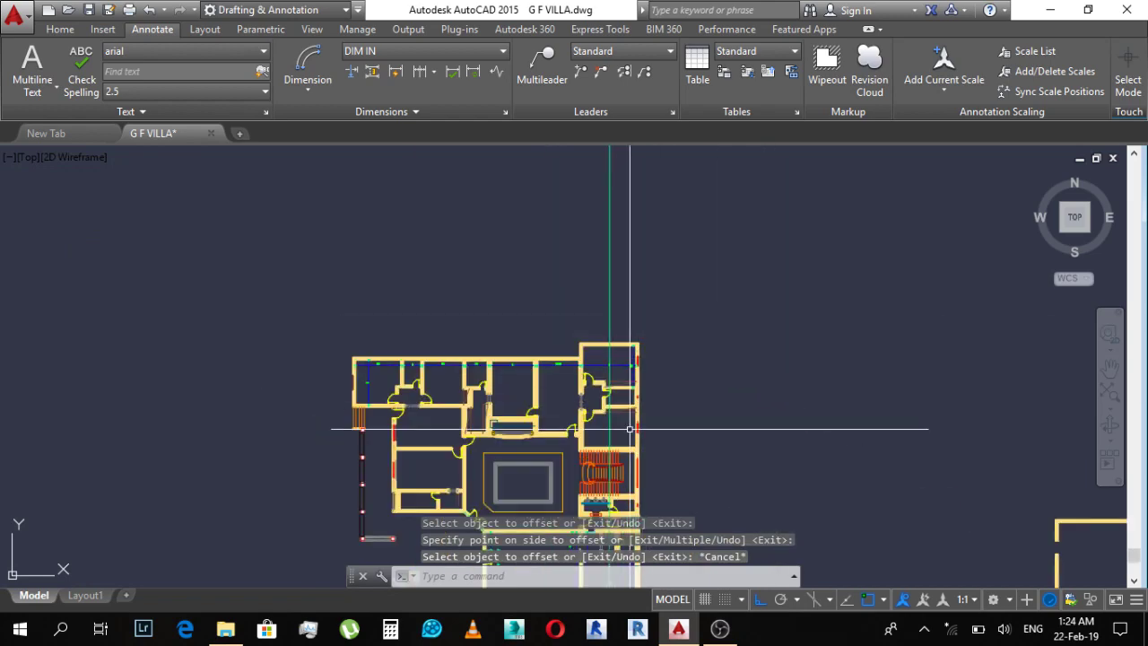
scroll(610, 395, up, 2)
Step: Measure a 2 aligned dimension across the washroom, leaving it awaiting placement
key(Escape)
key(Escape)
scroll(595, 369, up, 2)
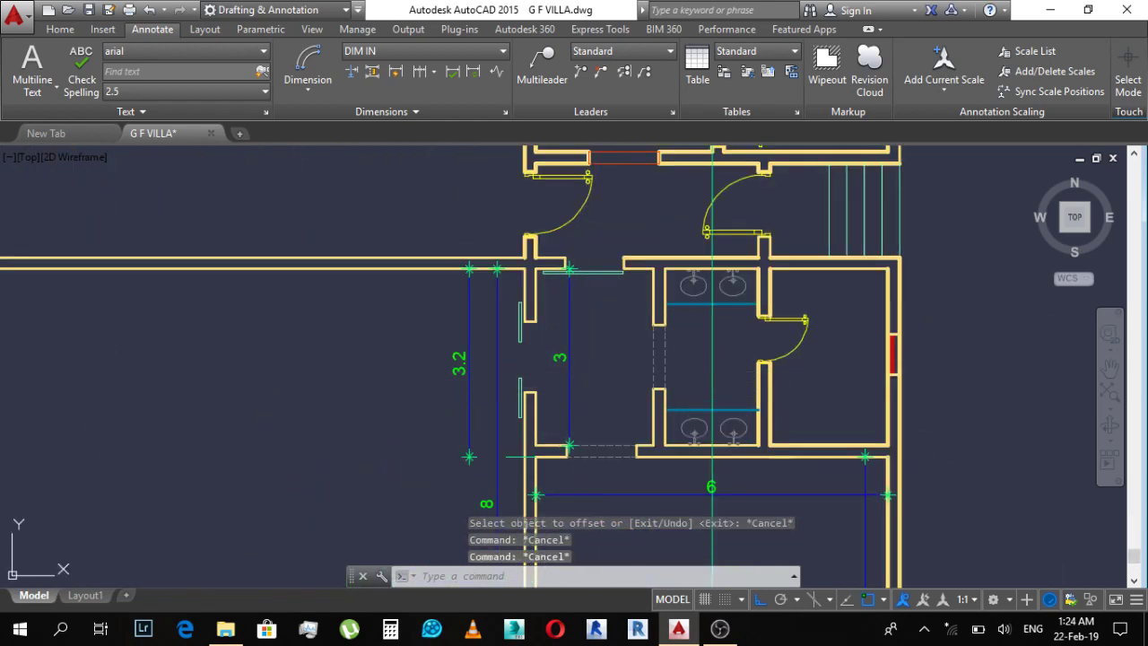
scroll(594, 368, up, 1)
text(dal)
key(Return)
click(509, 412)
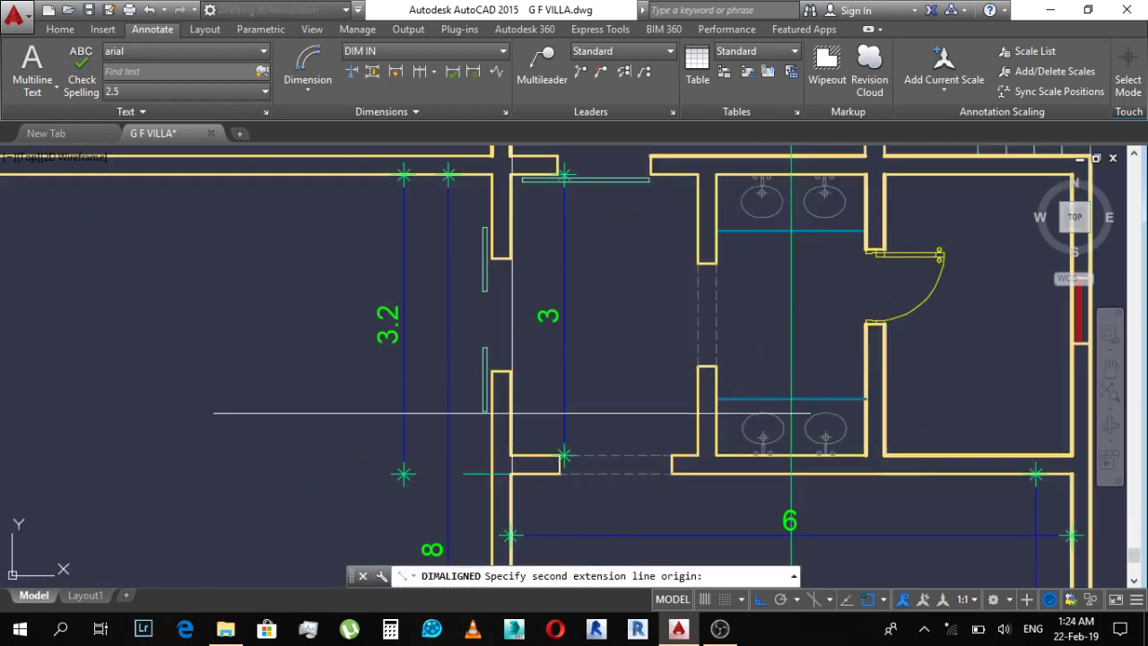
click(698, 412)
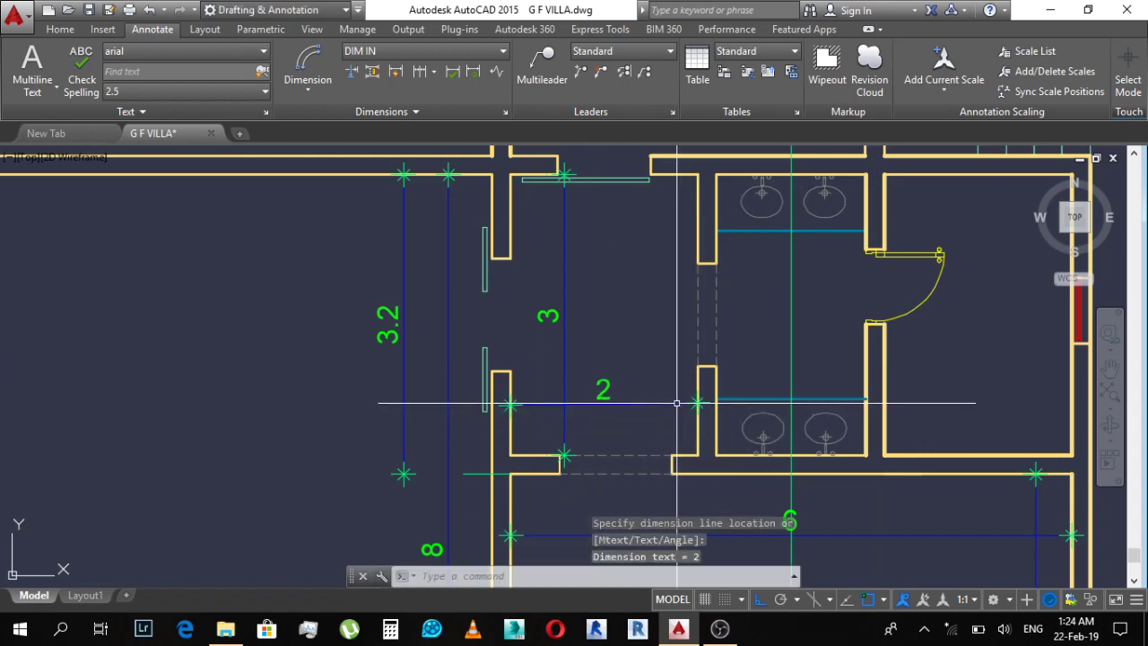
scroll(698, 412, down, 4)
scroll(556, 376, down, 1)
middle_drag(996, 358, 690, 316)
Step: Offset the room's left wall line 2 units to the right
scroll(690, 316, up, 5)
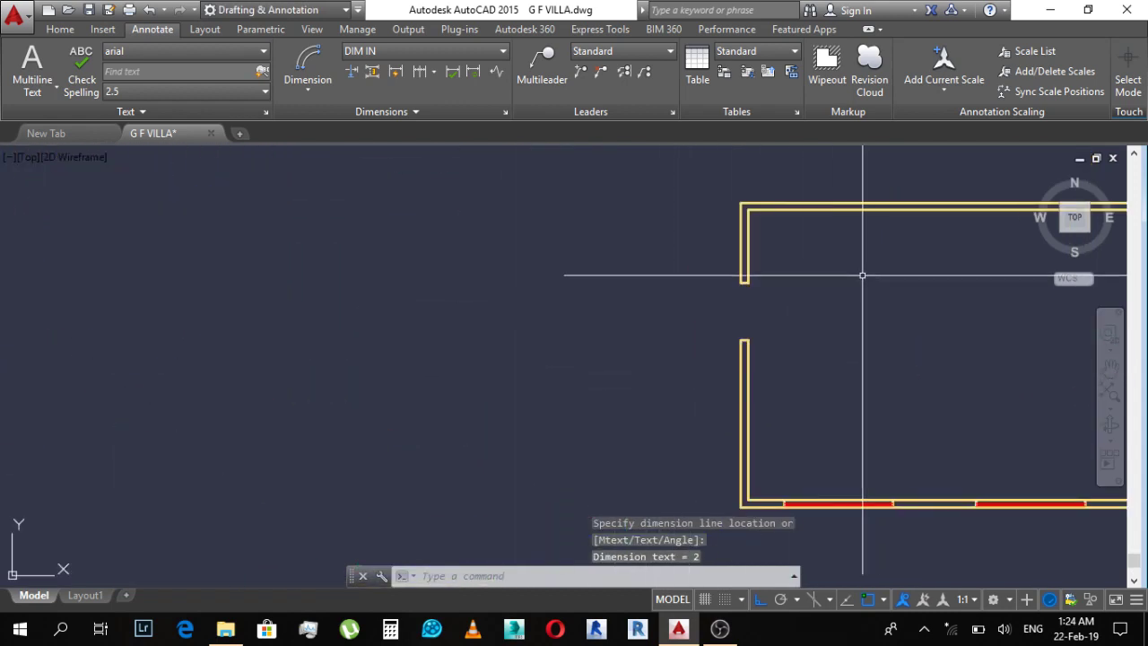
middle_drag(861, 274, 192, 323)
key(Escape)
text(o)
key(Return)
text(2)
key(Return)
scroll(291, 319, up, 2)
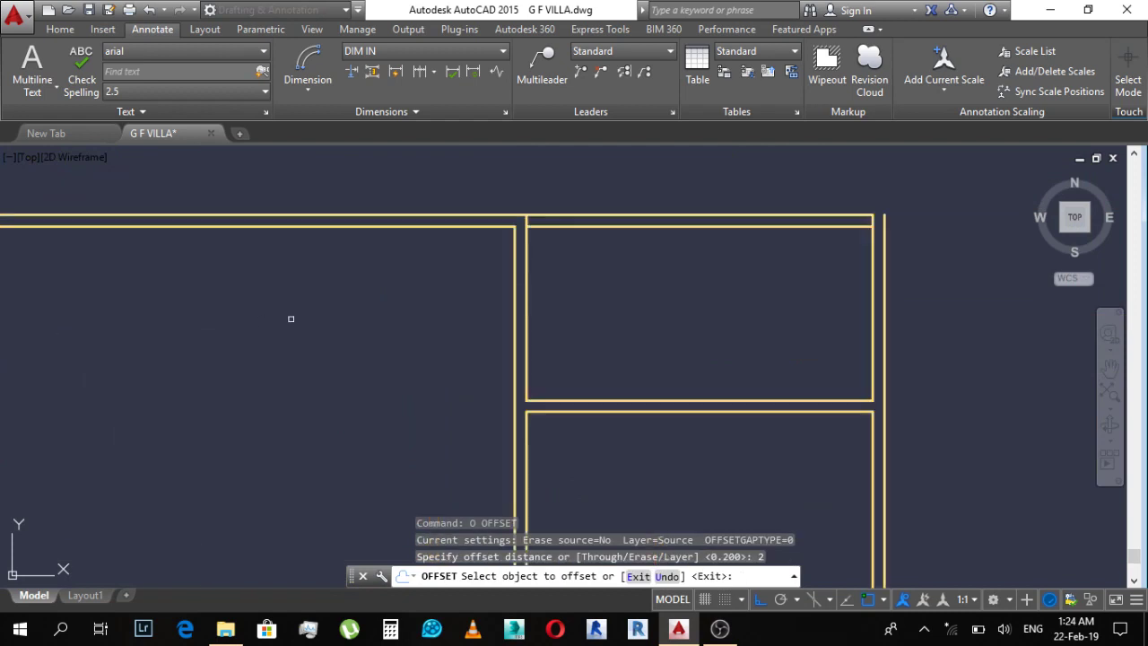
click(528, 285)
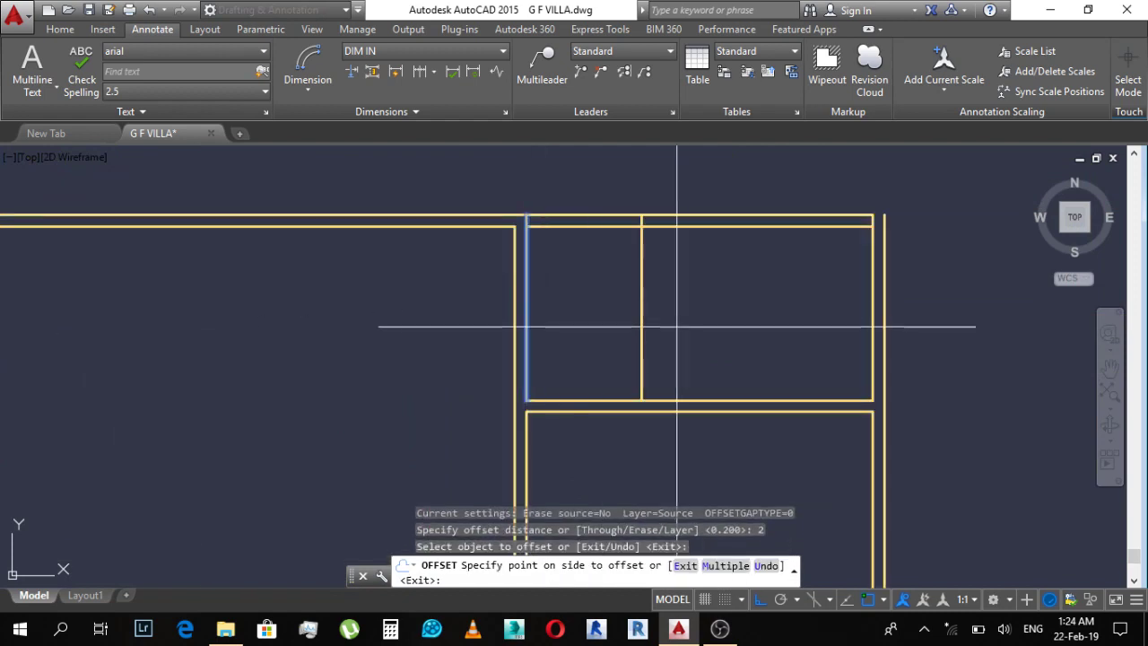
click(679, 323)
key(Escape)
Step: Offset that new line by 0.2 to create the second wall face
text(o)
key(Return)
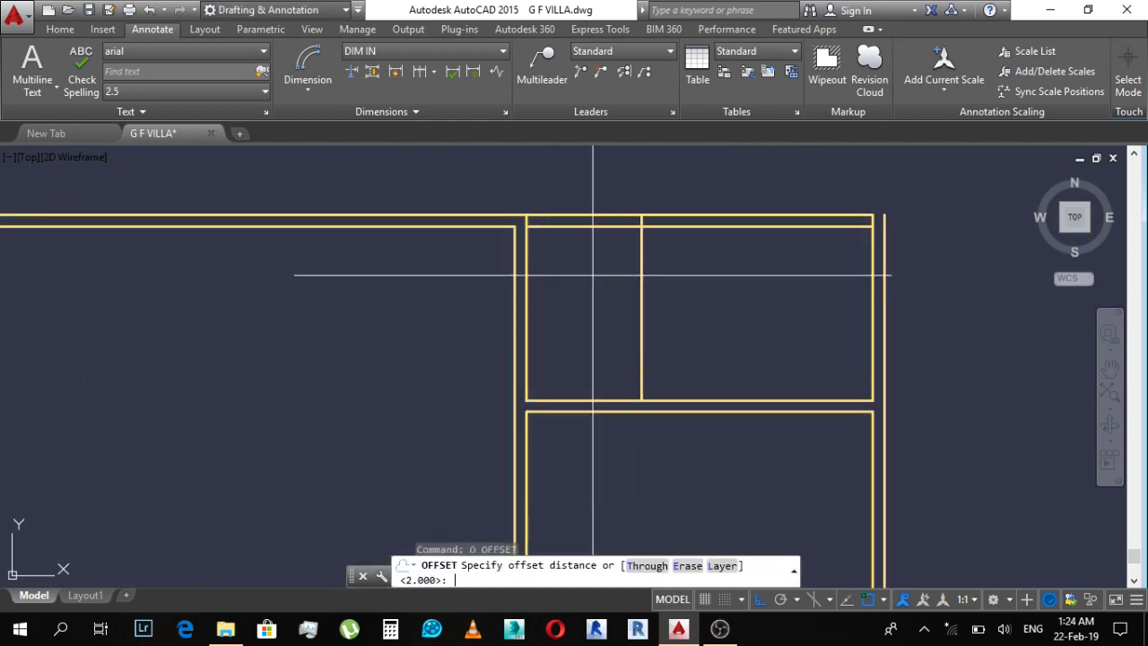
text(.2)
key(Return)
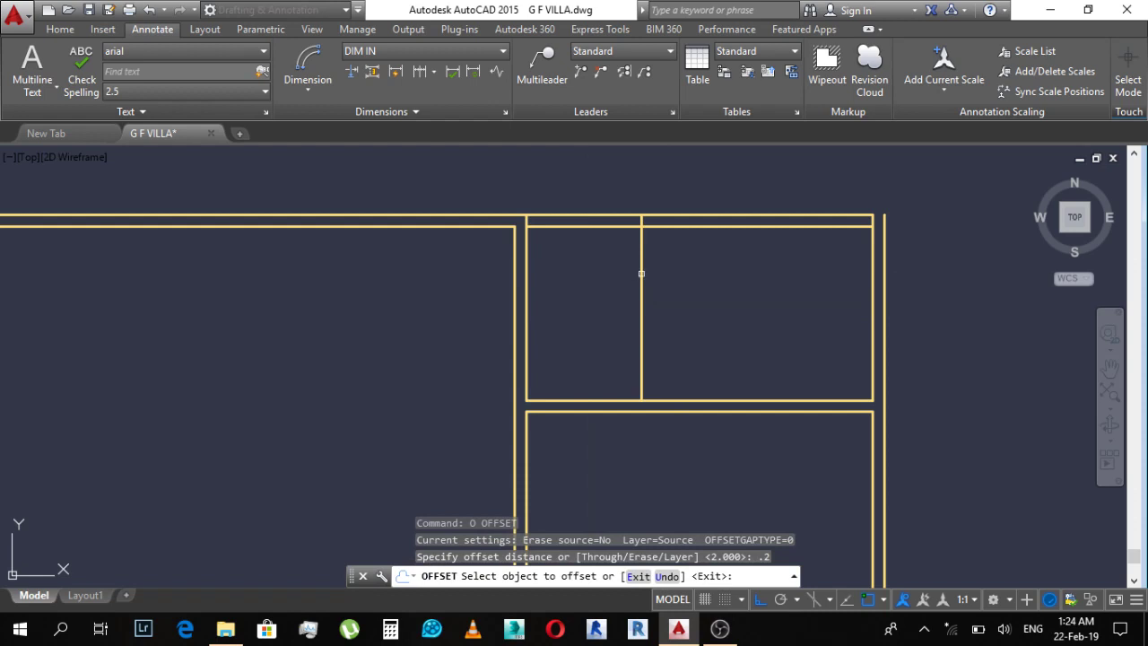
click(641, 273)
click(705, 289)
key(Escape)
scroll(796, 299, down, 5)
scroll(295, 297, up, 5)
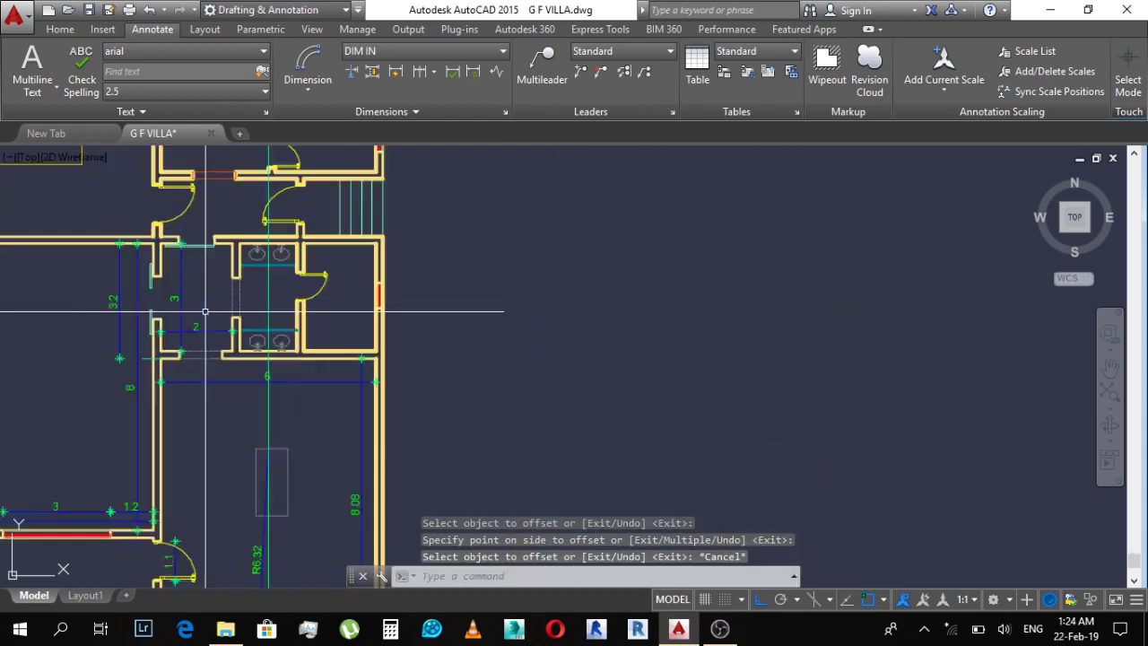
scroll(276, 366, up, 3)
key(Escape)
key(Escape)
Step: Start an aligned dimension on the bathroom wall, then abandon it
text(dal)
key(Return)
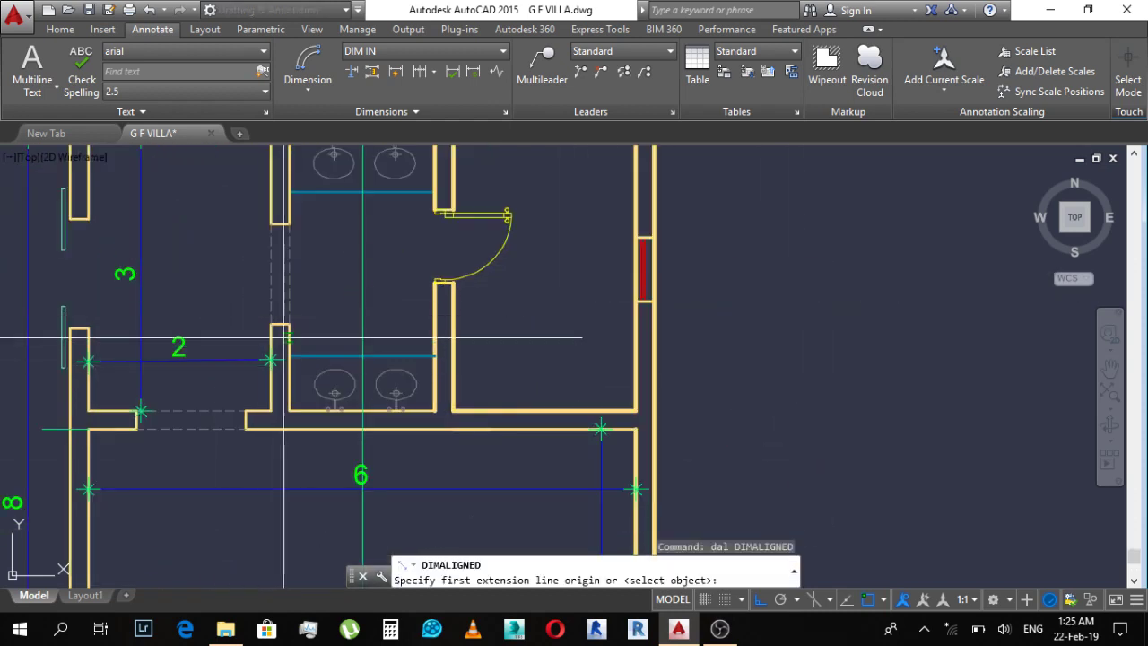
click(287, 341)
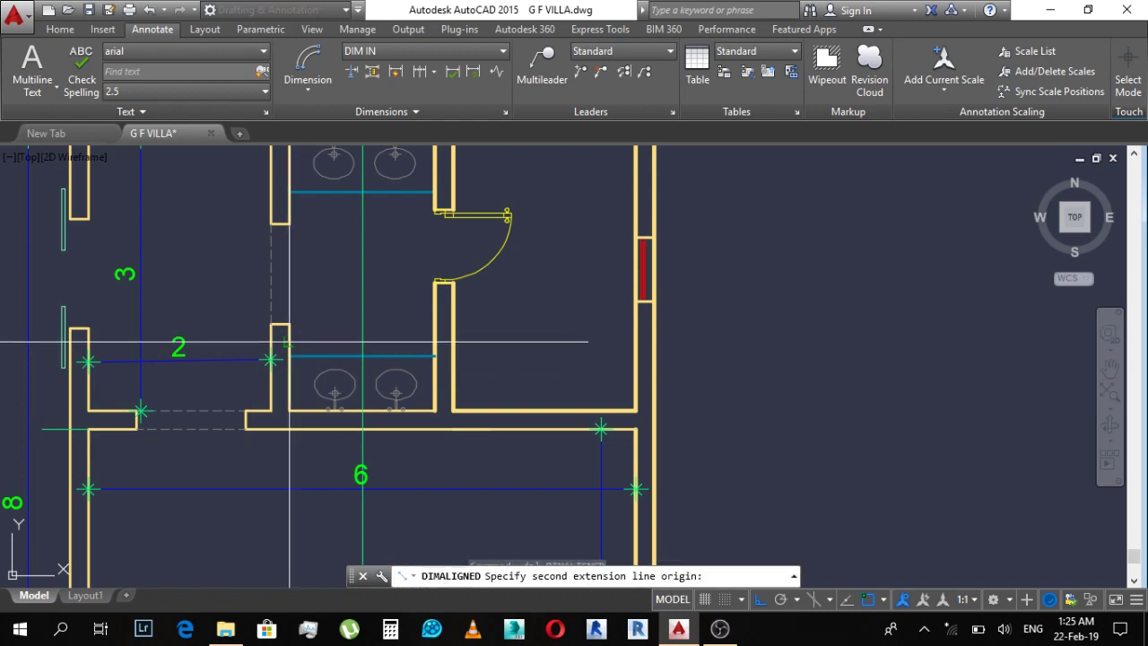
click(433, 342)
key(Escape)
scroll(365, 331, down, 5)
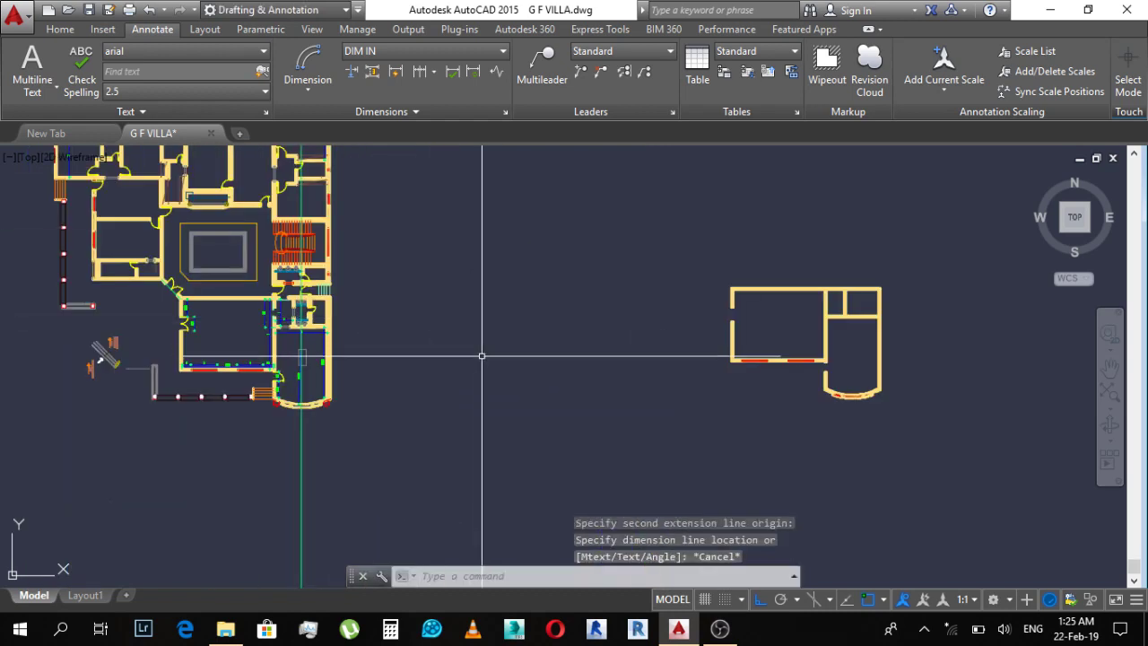
Step: Offset a wall line 1.6 to mark the next room division
text(o)
key(Return)
text(6)
key(Return)
scroll(808, 308, up, 2)
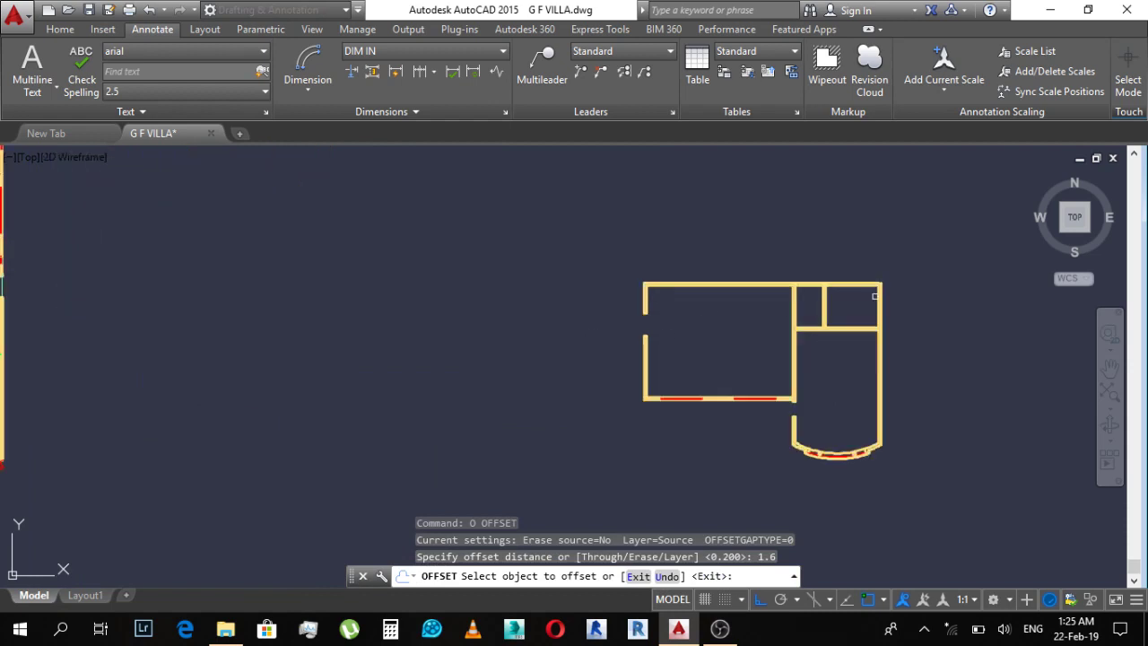
scroll(792, 315, up, 3)
scroll(696, 307, up, 2)
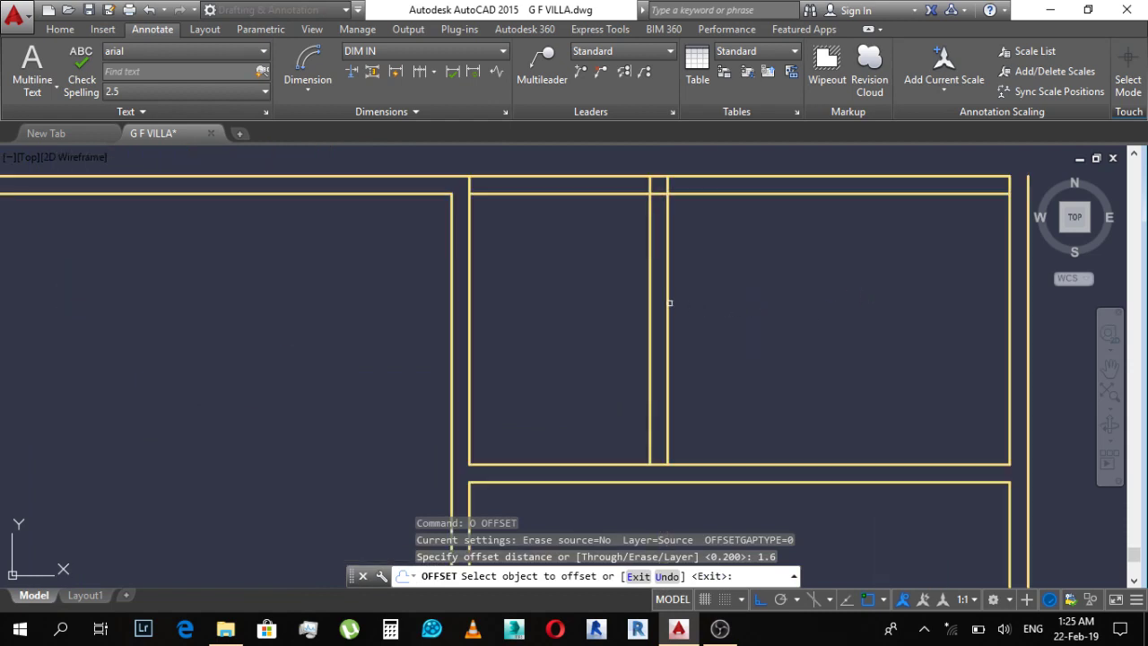
click(670, 304)
click(850, 361)
key(Escape)
Step: Offset the 1.6 line by 0.2 to thicken it into a wall
text(o)
key(Return)
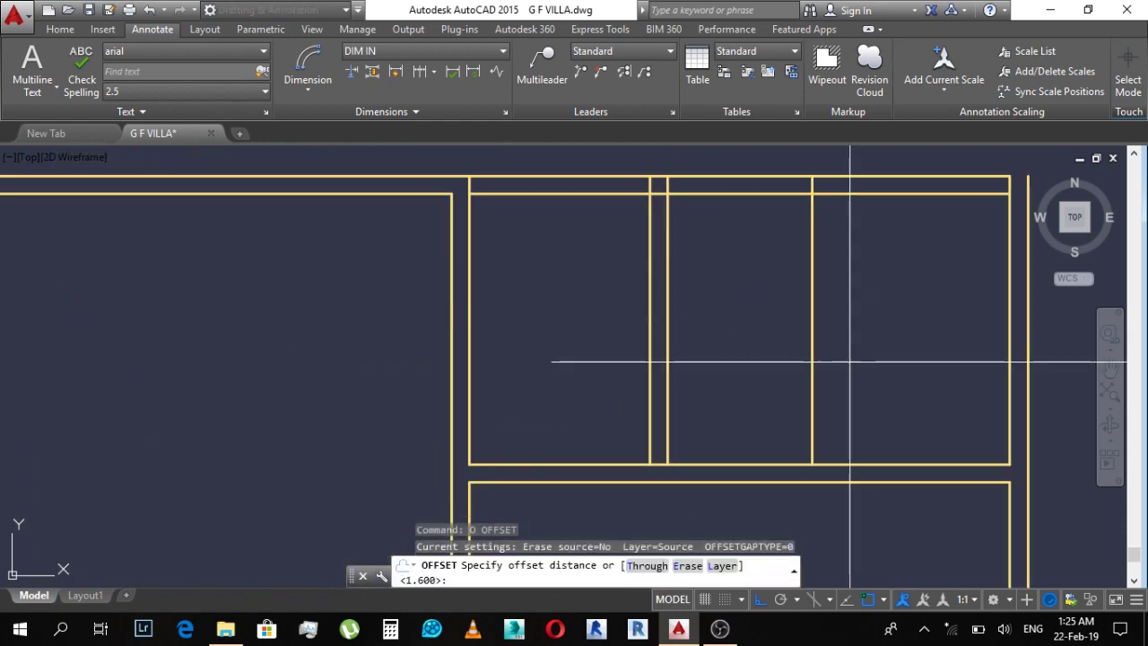
text(.2)
key(Return)
click(814, 326)
click(875, 354)
key(Escape)
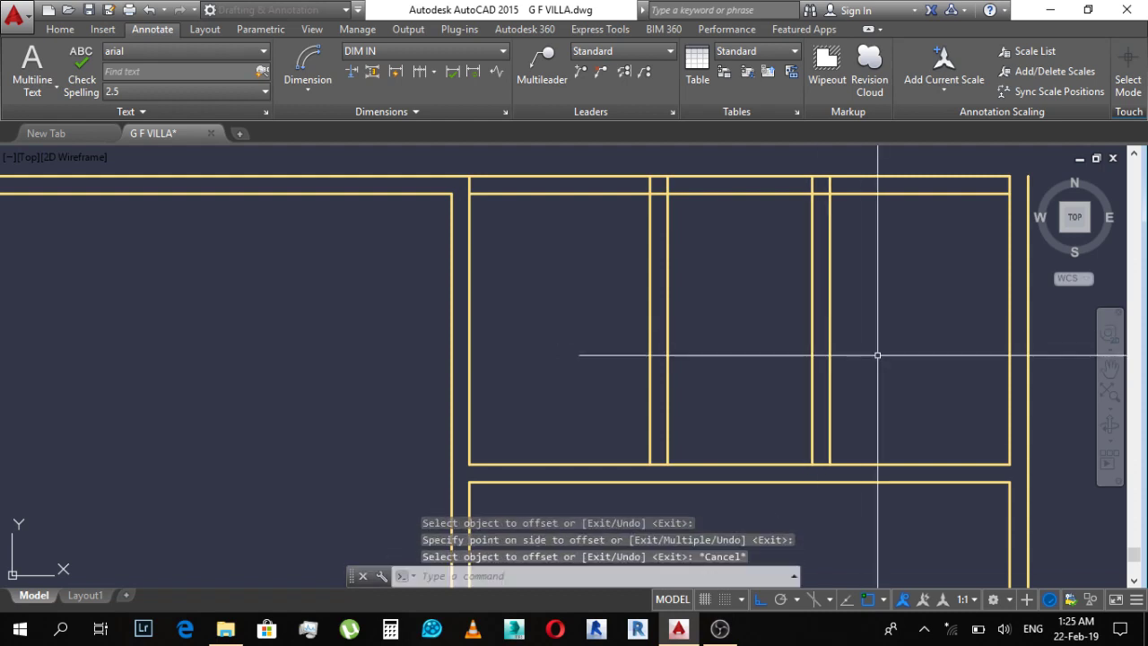
key(Escape)
Step: Trim the wall lines crossing the new walls to open clean junctions
text(tr)
key(Return)
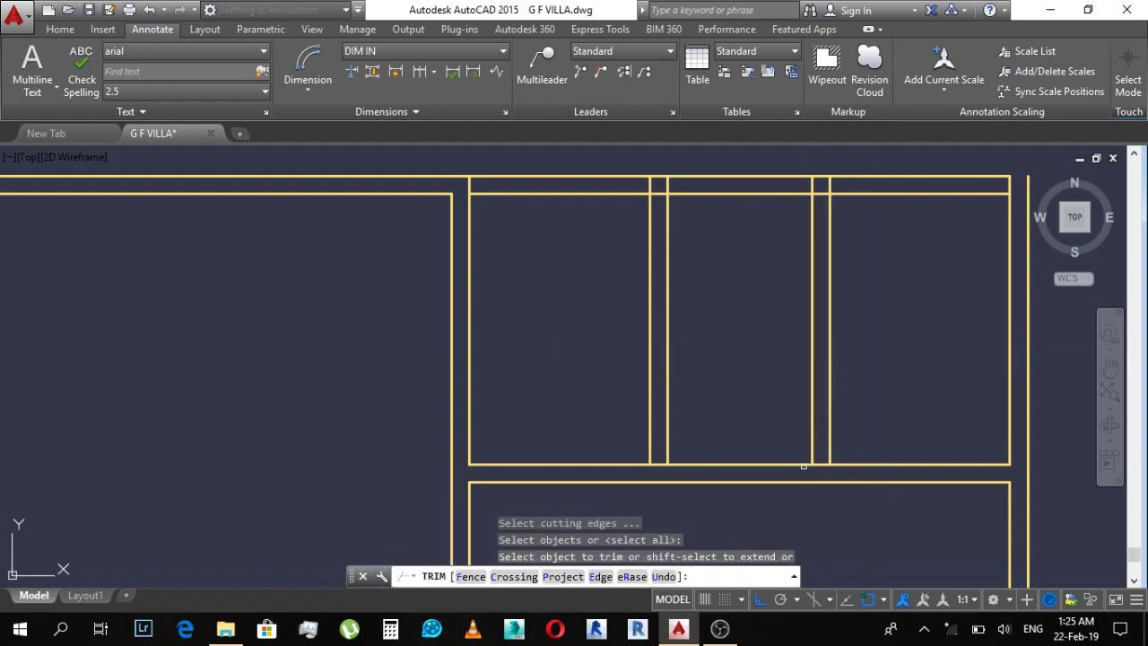
scroll(804, 465, up, 6)
click(861, 424)
click(850, 397)
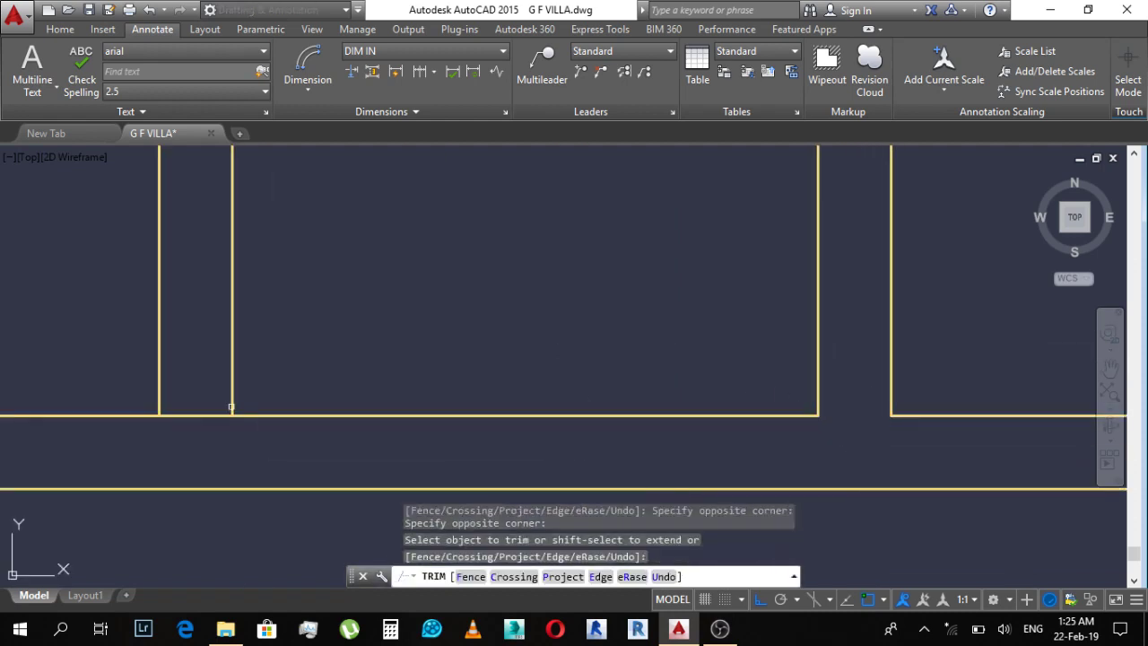
click(231, 406)
click(188, 424)
scroll(386, 391, down, 5)
scroll(446, 233, up, 6)
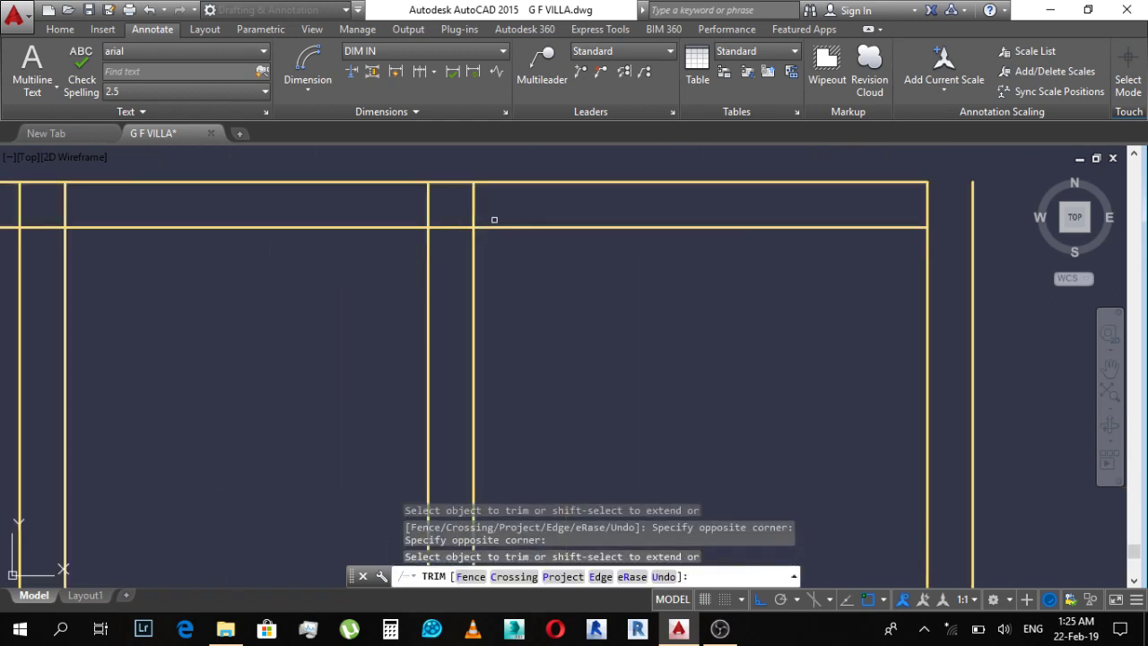
click(500, 205)
click(460, 219)
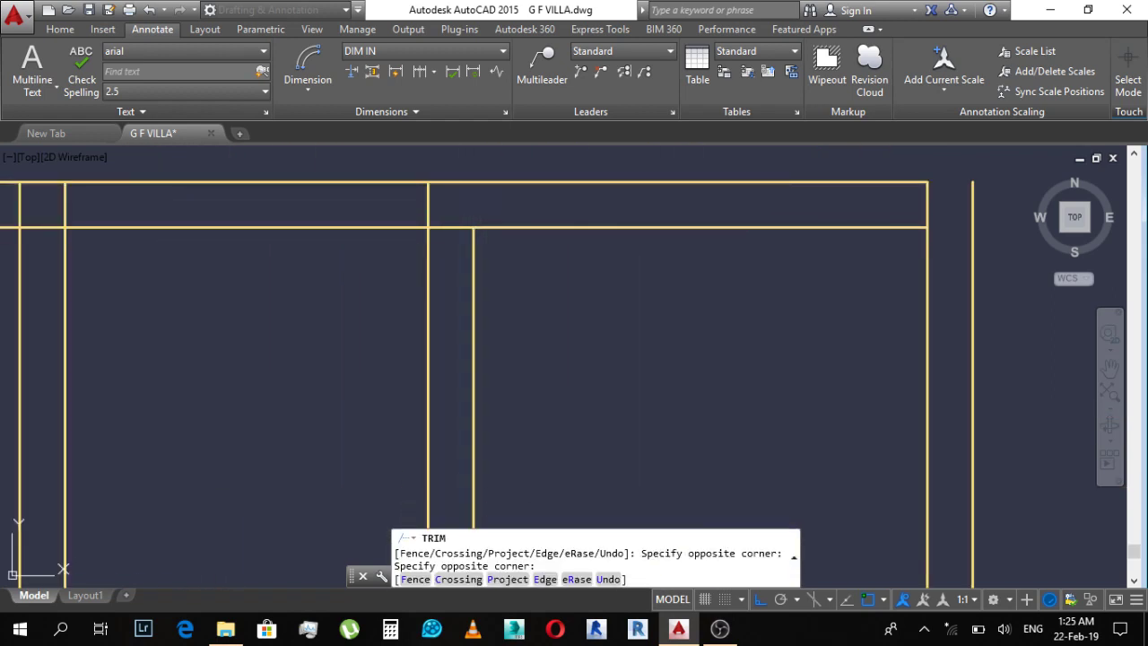
click(451, 213)
click(393, 223)
Step: Trim the top wall junction, using every line as a cutting edge
middle_drag(315, 227, 742, 263)
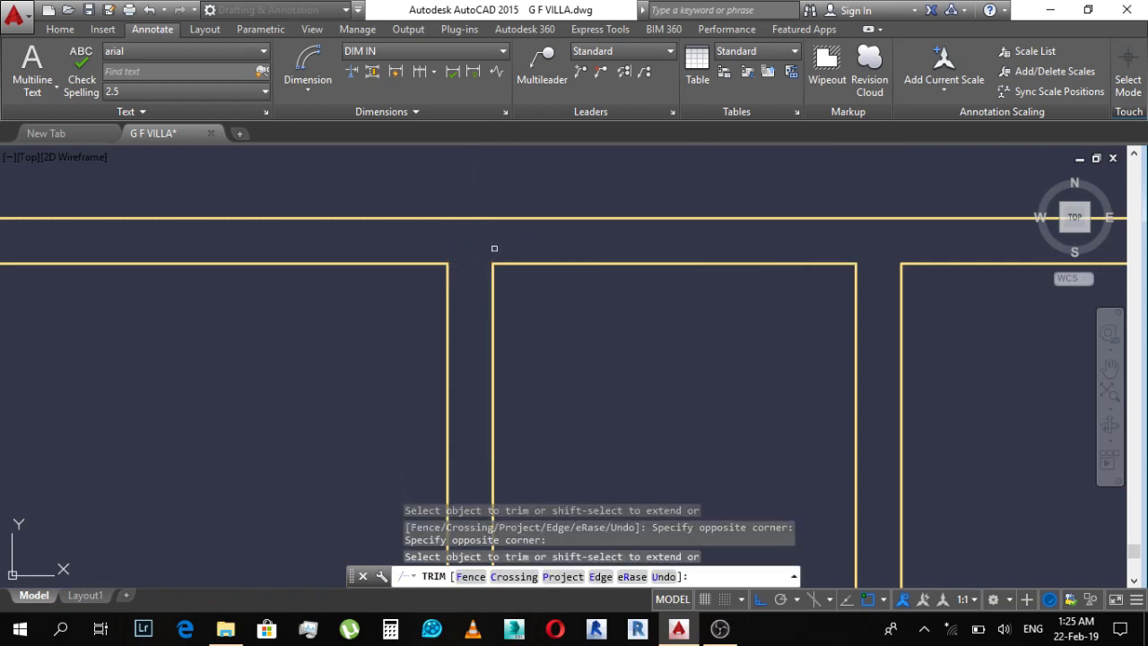
click(494, 249)
scroll(345, 284, down, 3)
scroll(314, 244, up, 4)
scroll(581, 284, down, 6)
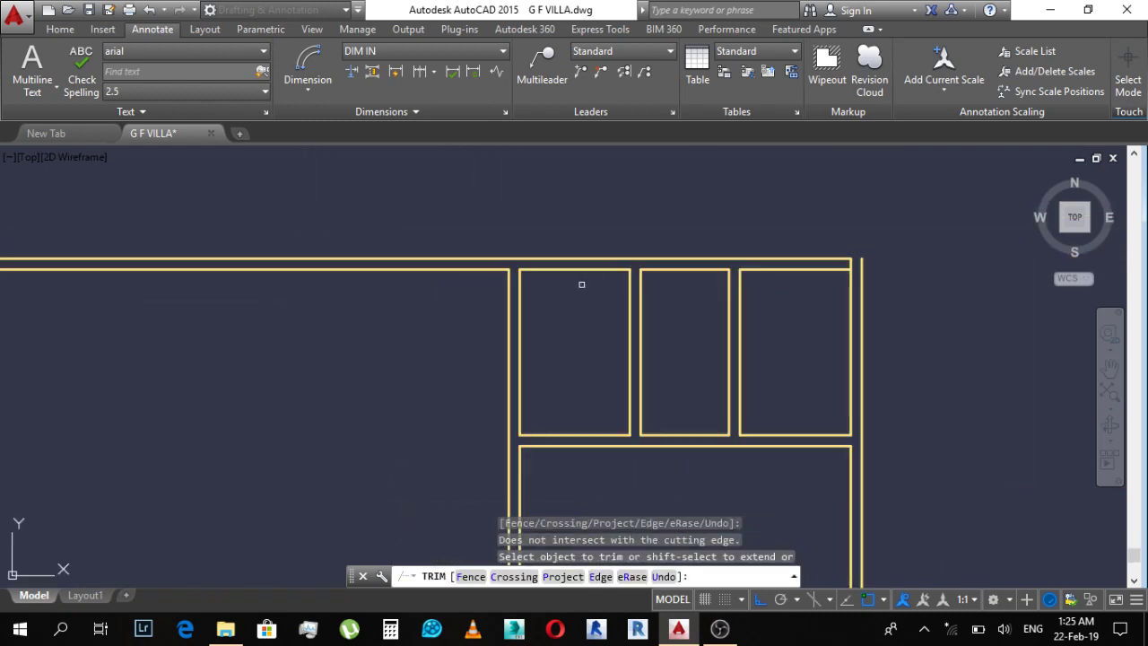
key(Return)
key(Return)
scroll(838, 246, up, 4)
key(Return)
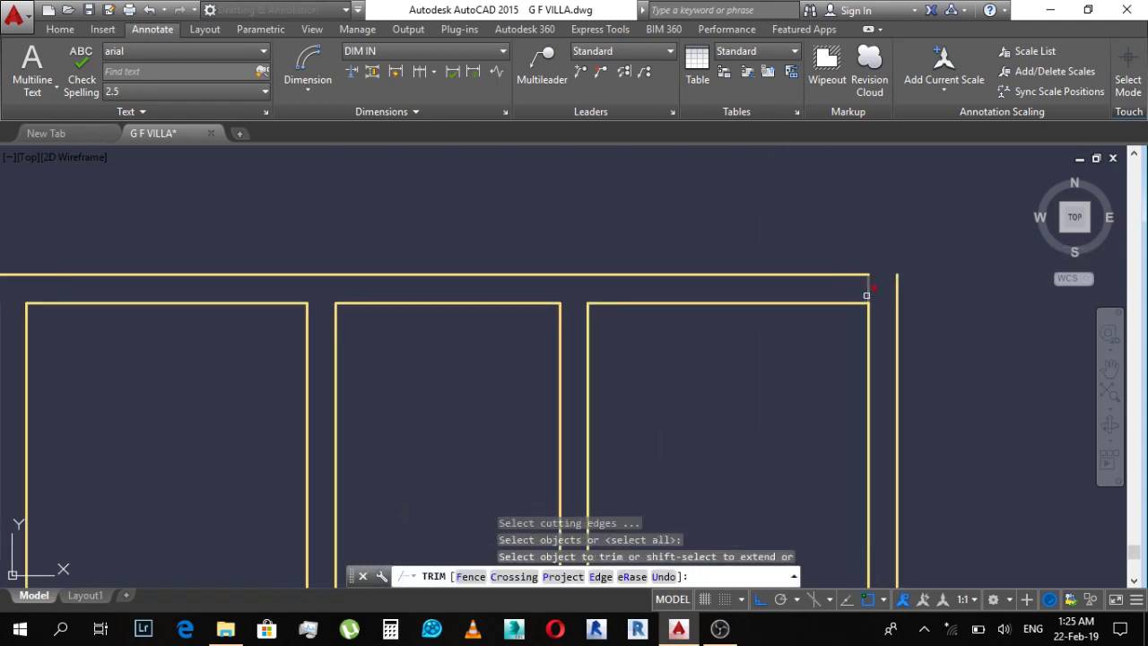
scroll(846, 287, down, 3)
scroll(377, 328, down, 3)
key(Escape)
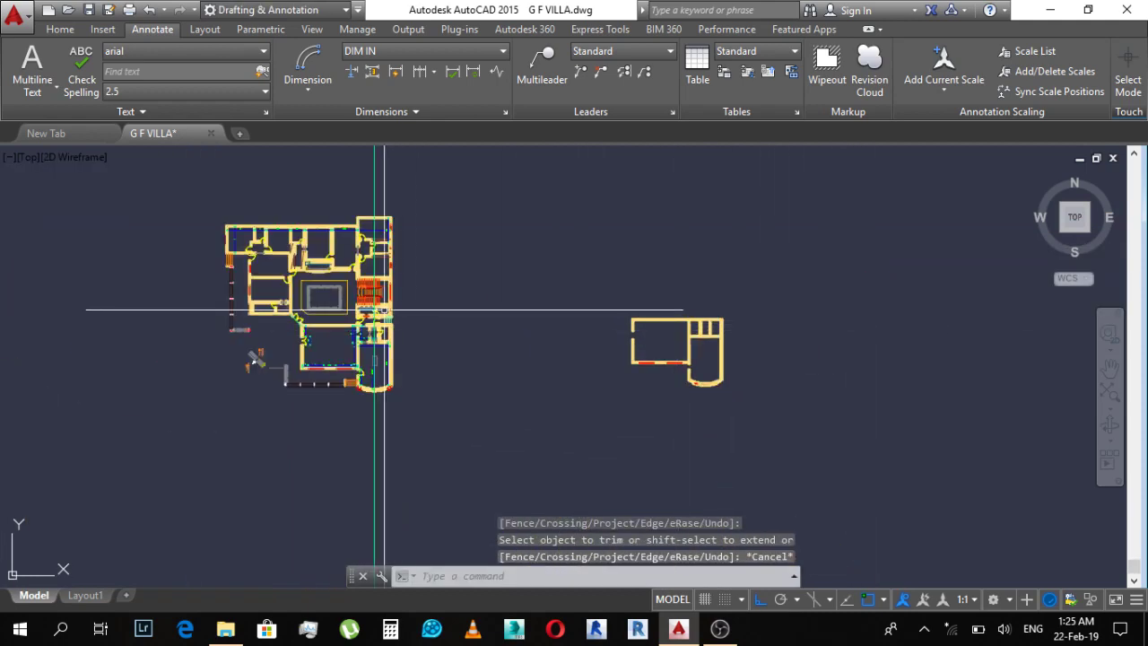
Step: Begin a line at the wall corner, then cancel it
scroll(315, 364, up, 5)
scroll(314, 364, up, 2)
scroll(359, 368, up, 2)
text(l)
key(Return)
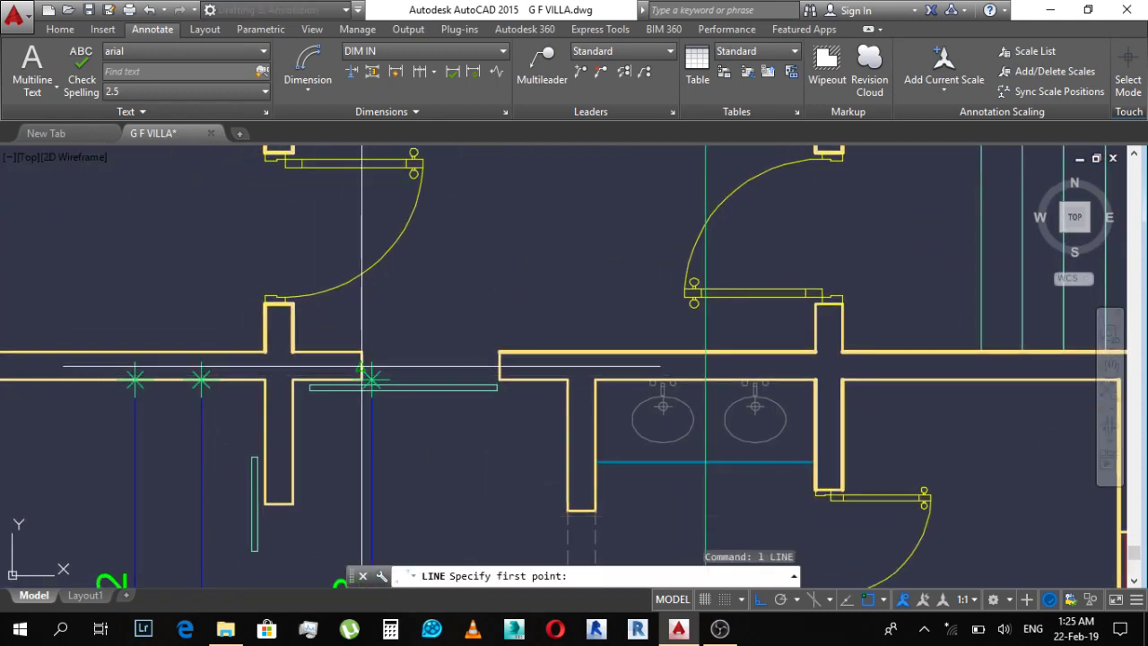
scroll(363, 378, up, 2)
click(384, 373)
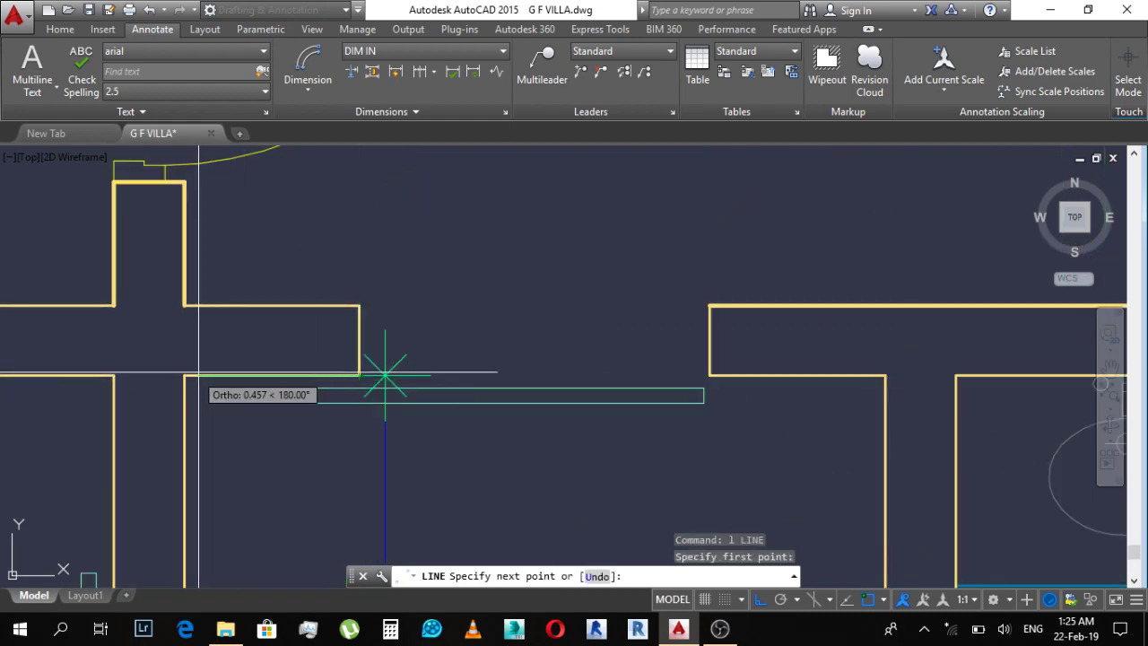
key(Escape)
Step: Place a 0.5 aligned dimension below the wall piece beside the washroom
text(da)
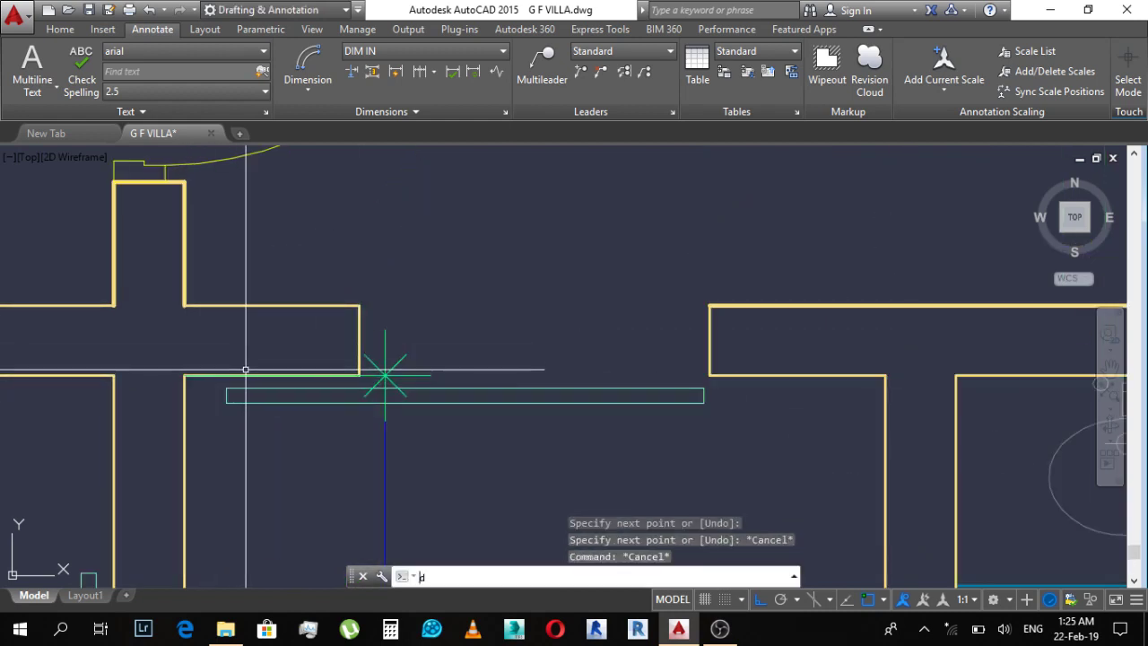
text(l)
key(Return)
click(183, 375)
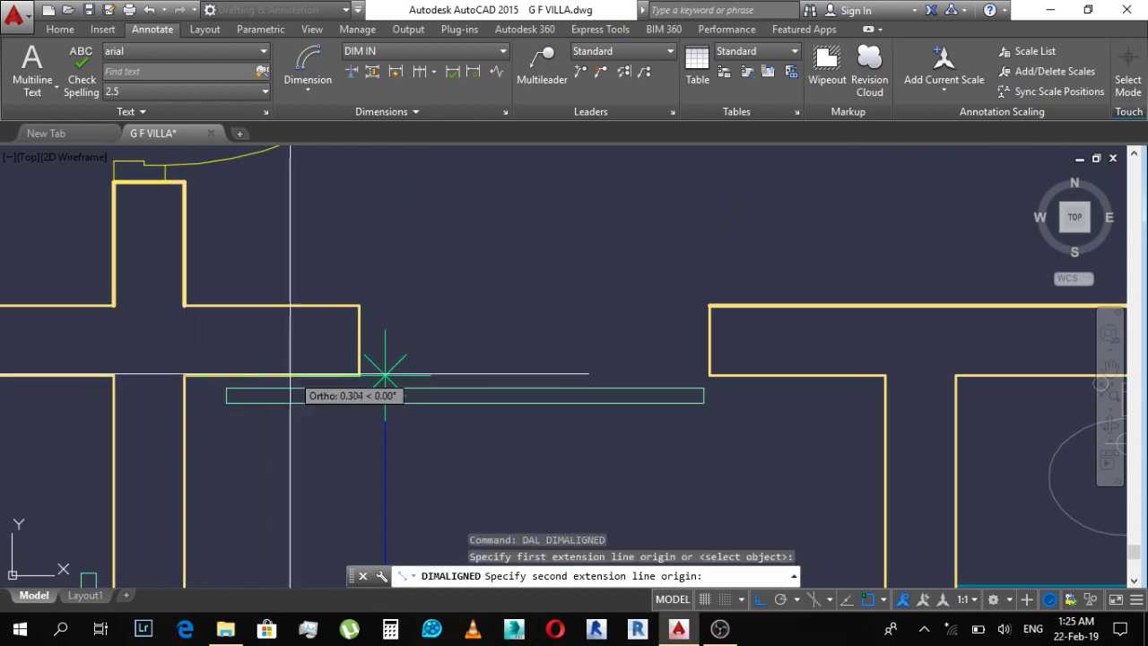
click(360, 375)
click(341, 482)
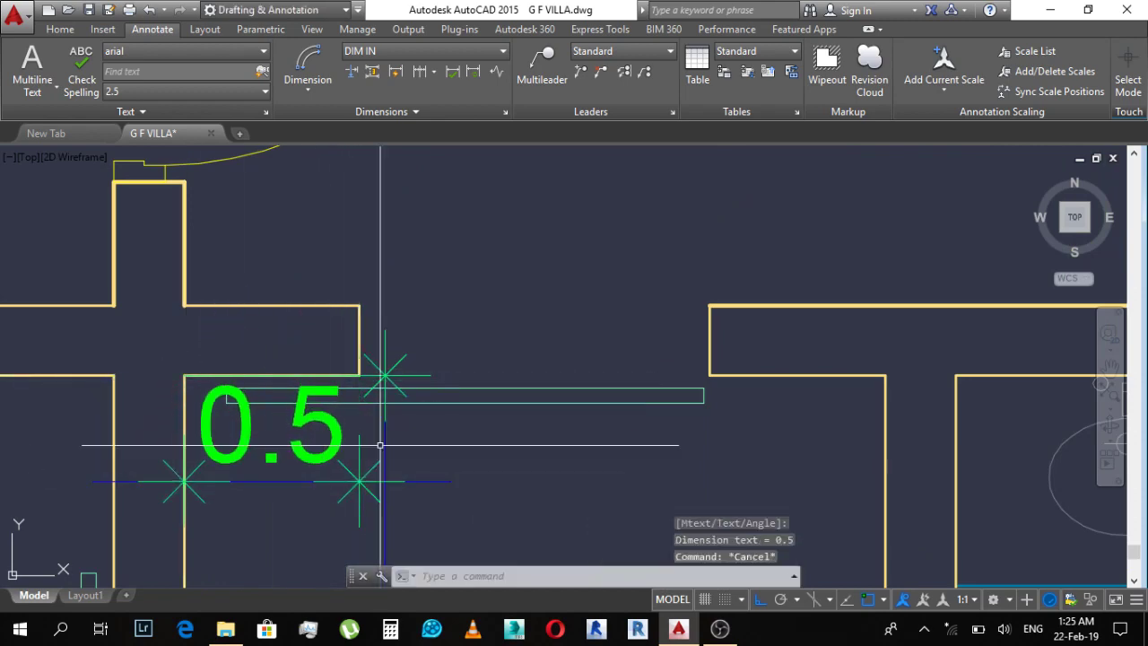
key(Return)
key(Escape)
scroll(600, 357, down, 5)
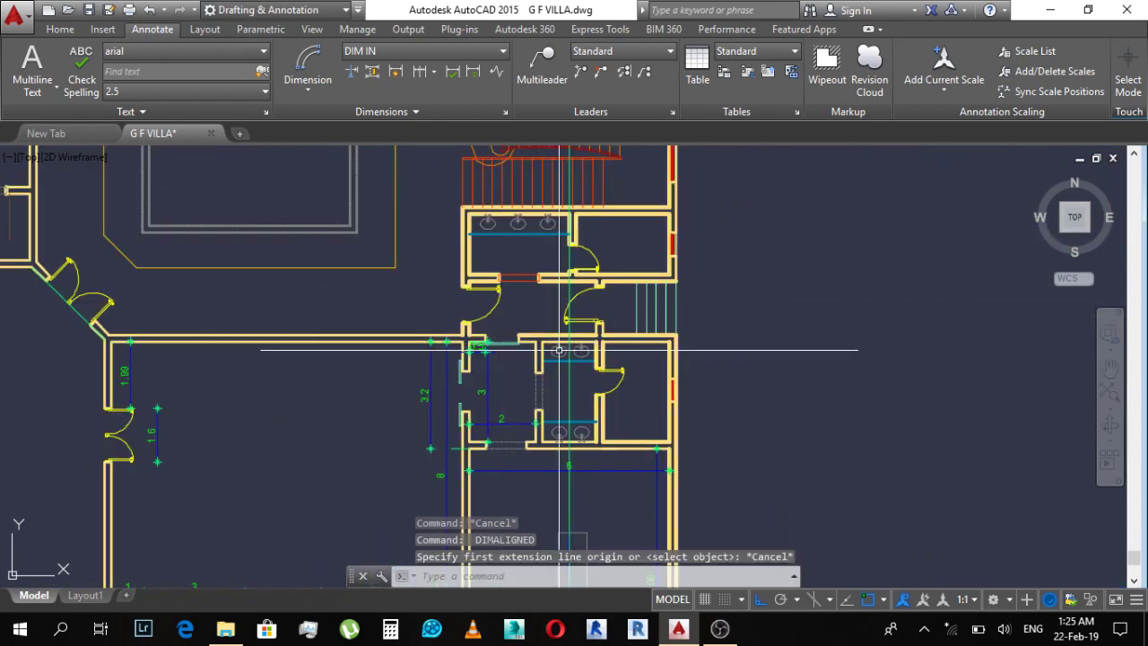
scroll(553, 348, up, 5)
scroll(362, 323, down, 5)
Step: Zoom and pan to bring the copied wing's new small rooms into view
scroll(866, 358, up, 3)
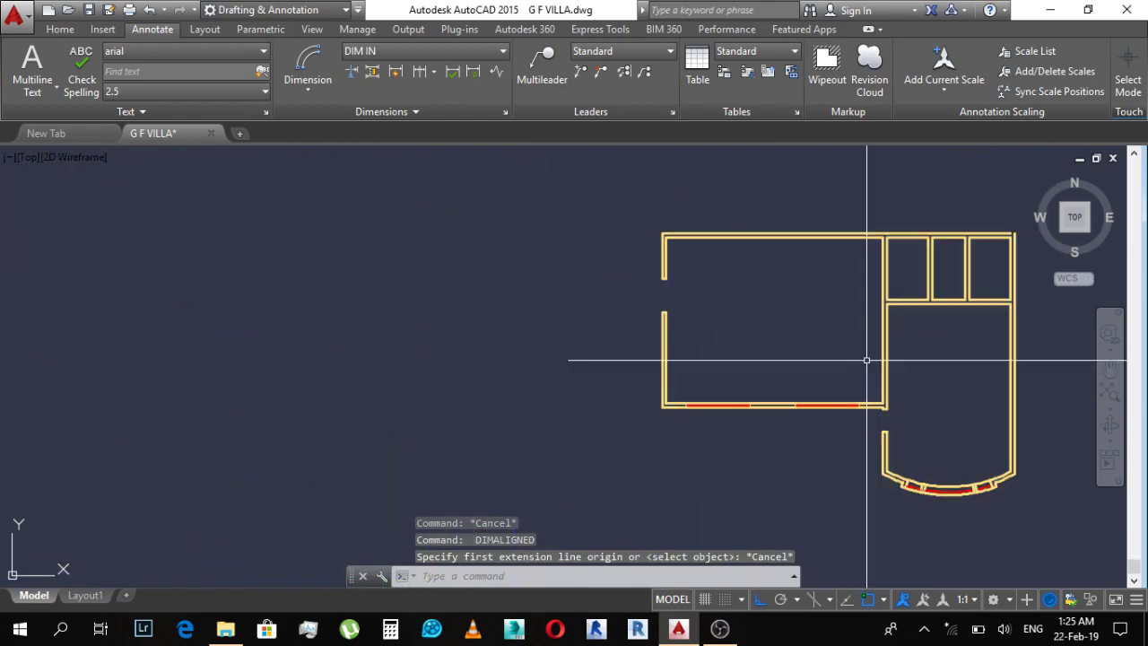
key(Escape)
key(Escape)
scroll(885, 303, up, 2)
scroll(702, 340, up, 2)
key(Escape)
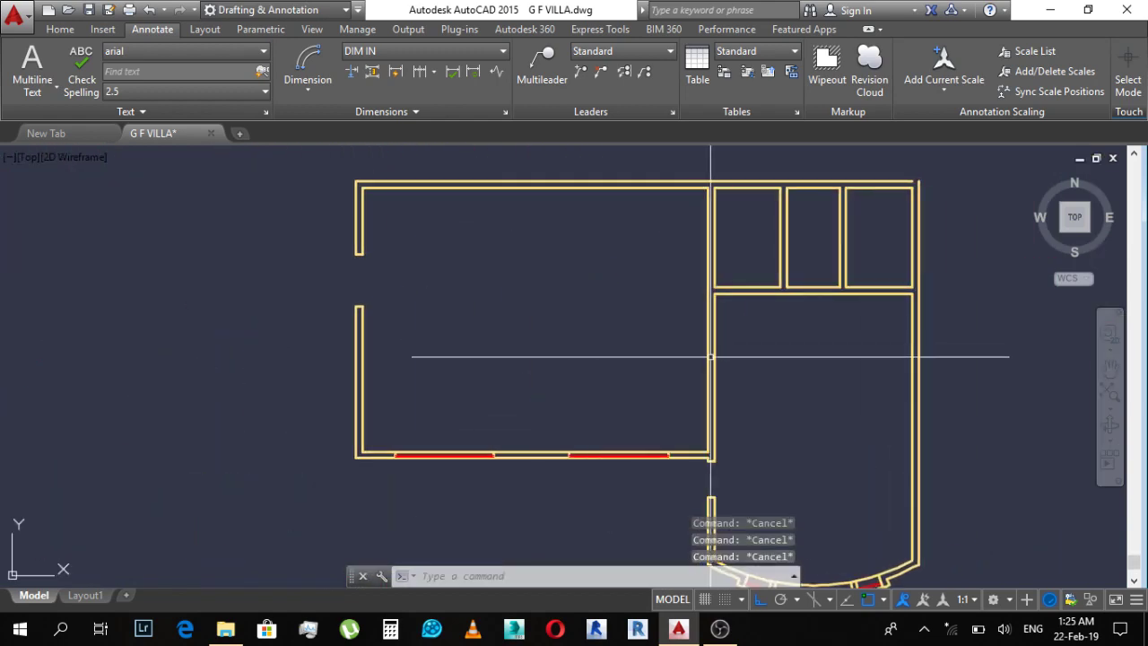
scroll(712, 341, up, 3)
mouse_move(861, 332)
middle_down()
mouse_move(765, 284)
mouse_move(751, 312)
middle_up()
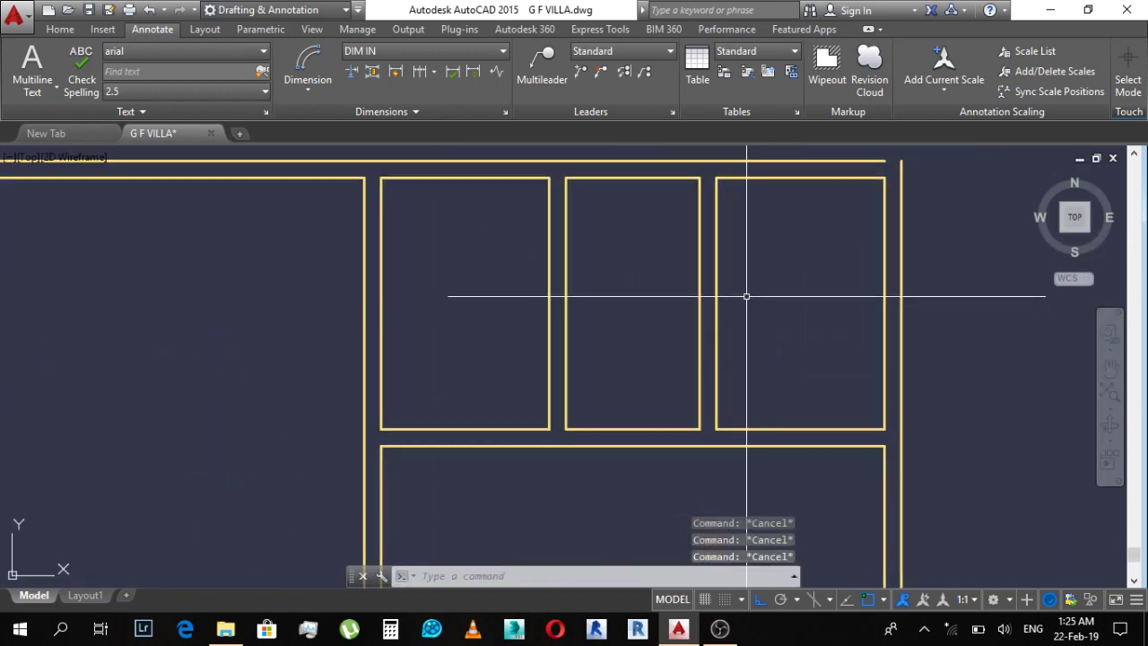
Step: Attempt a construction line at the room corner near the top wall, then cancel it
text(x)
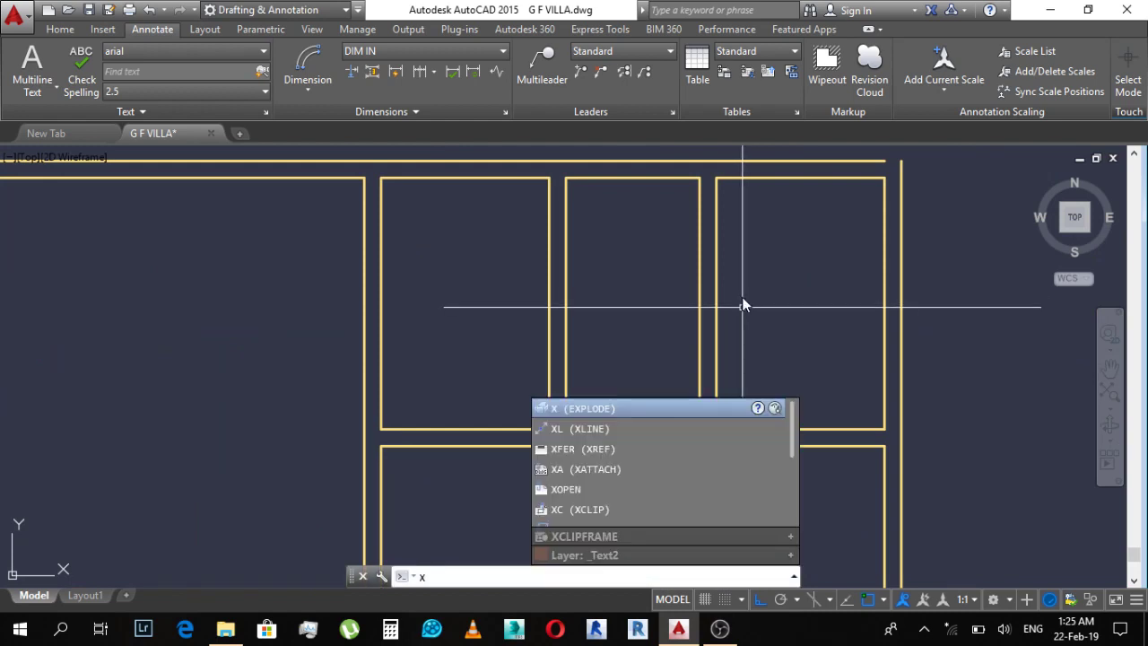
key(Escape)
middle_drag(667, 325, 476, 373)
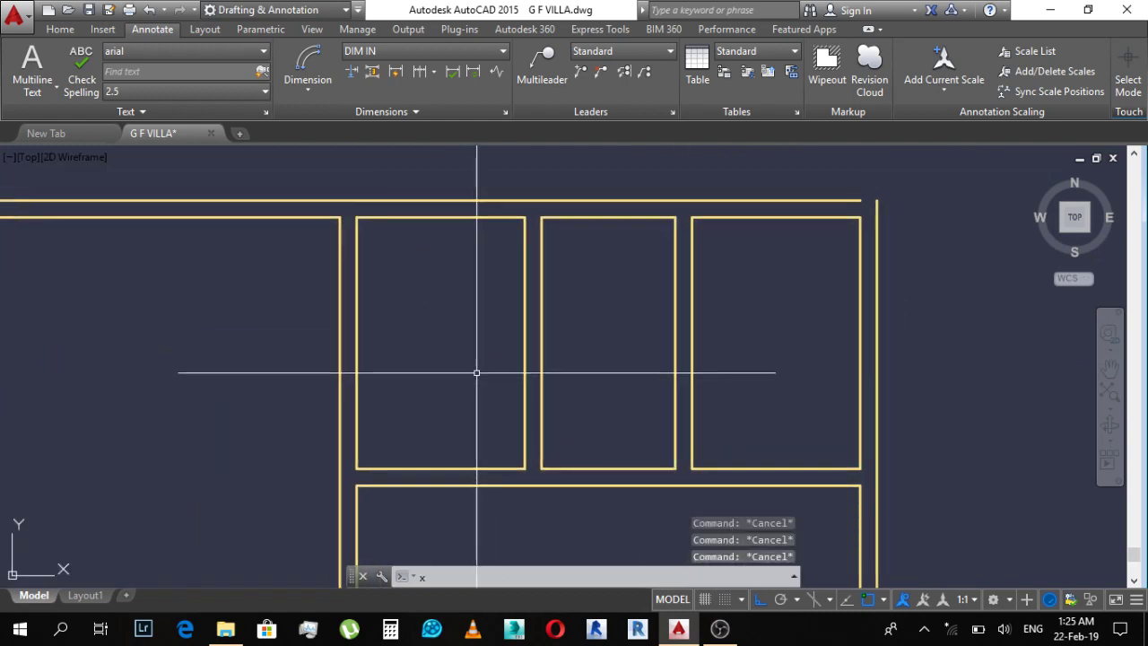
text(l)
key(Return)
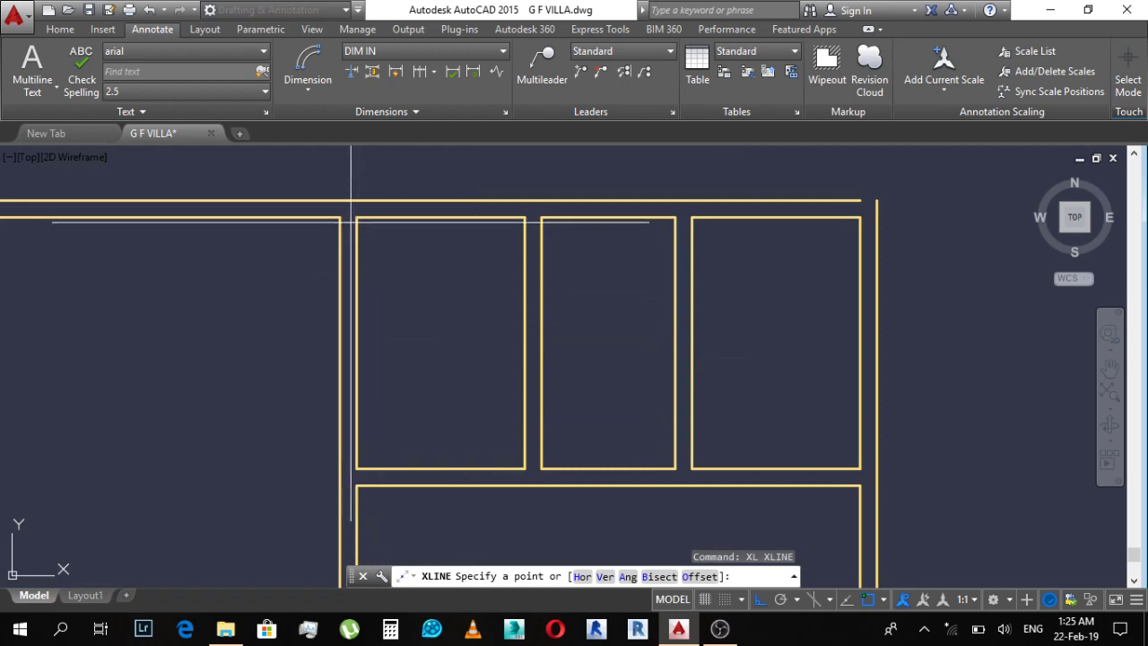
click(357, 218)
key(Escape)
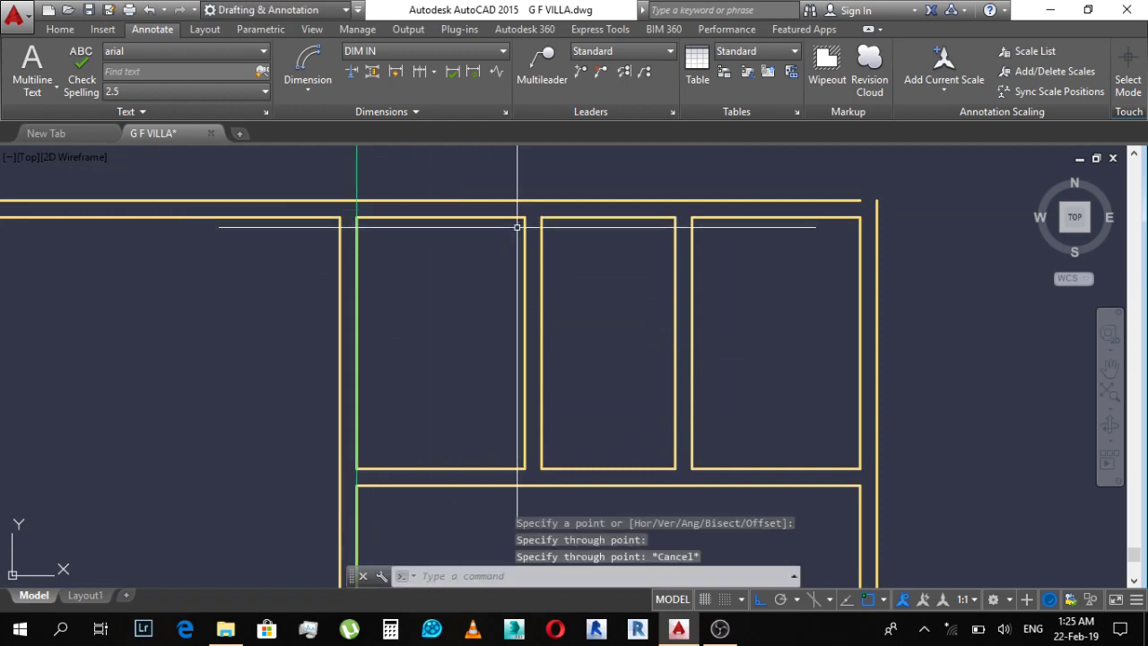
middle_drag(516, 226, 502, 375)
key(Return)
click(507, 363)
key(Escape)
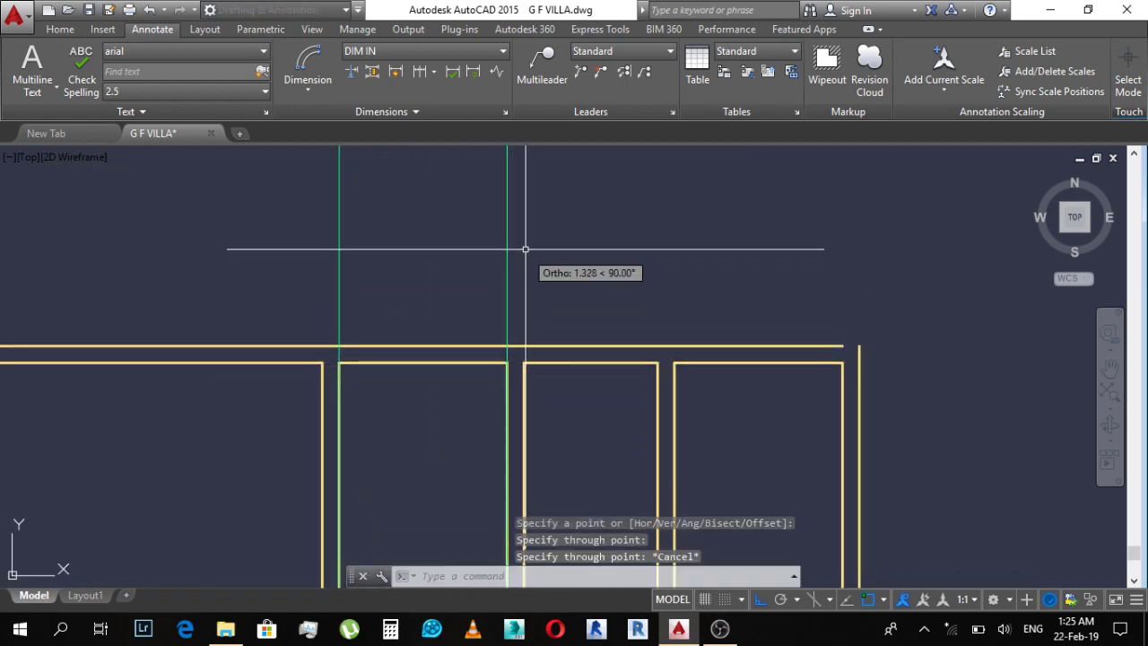
key(Escape)
key(Escape)
middle_drag(434, 345, 446, 319)
Step: Offset the green guide line 0.5 twice to frame the opening
text(o)
key(Return)
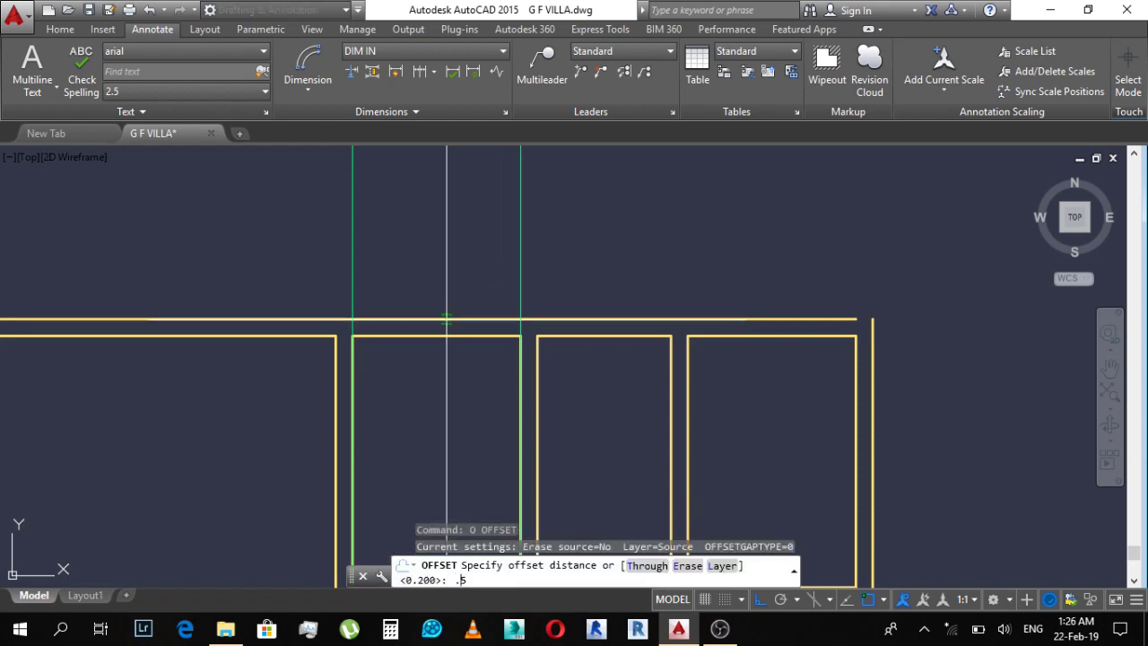
key(Return)
click(524, 203)
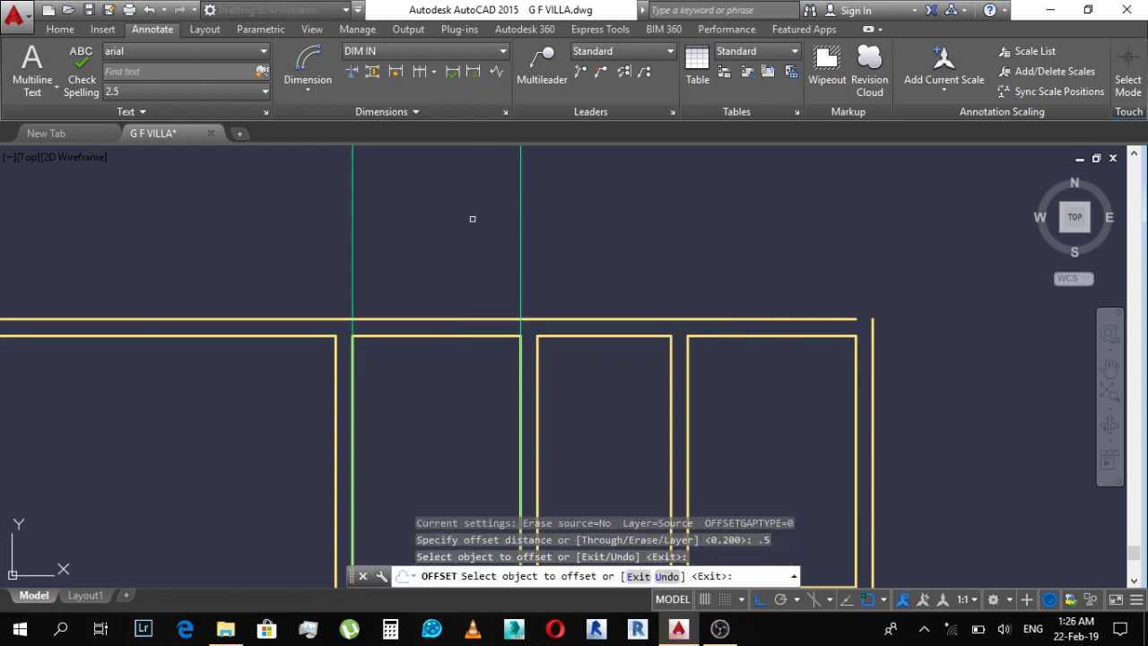
click(469, 218)
click(521, 227)
click(378, 227)
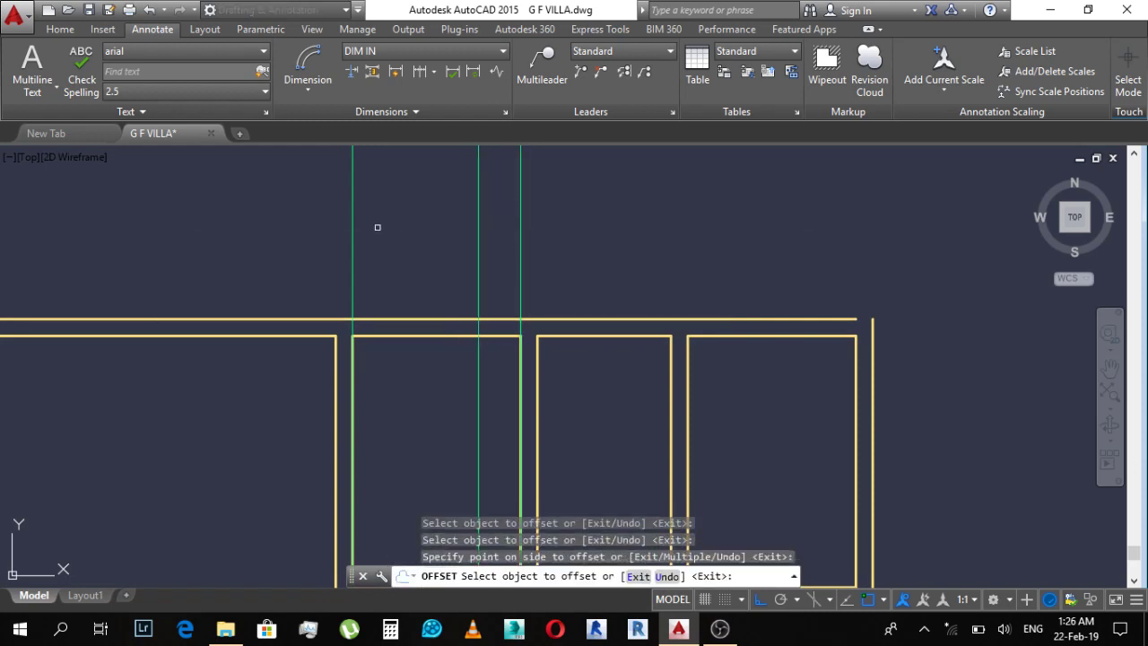
click(355, 220)
click(388, 234)
key(Escape)
key(Escape)
Step: Trim the top wall lines between the offset guide lines
middle_drag(453, 362, 470, 254)
text(tr)
key(Return)
key(Return)
click(471, 173)
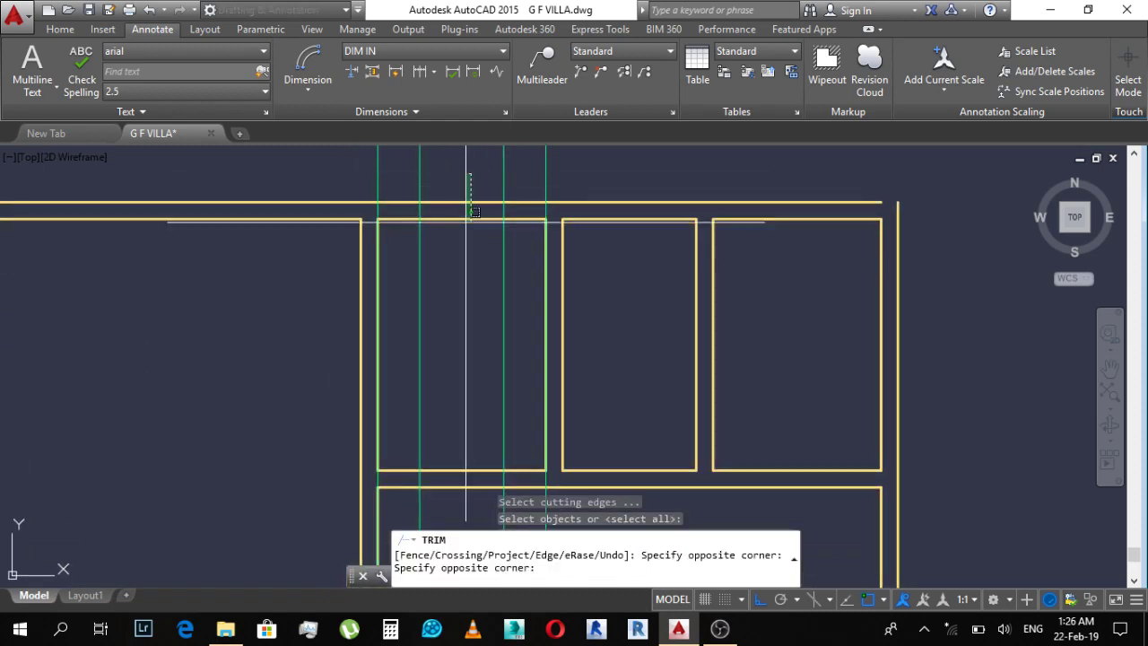
click(459, 516)
key(Escape)
Step: Erase the green guide lines
scroll(512, 351, down, 3)
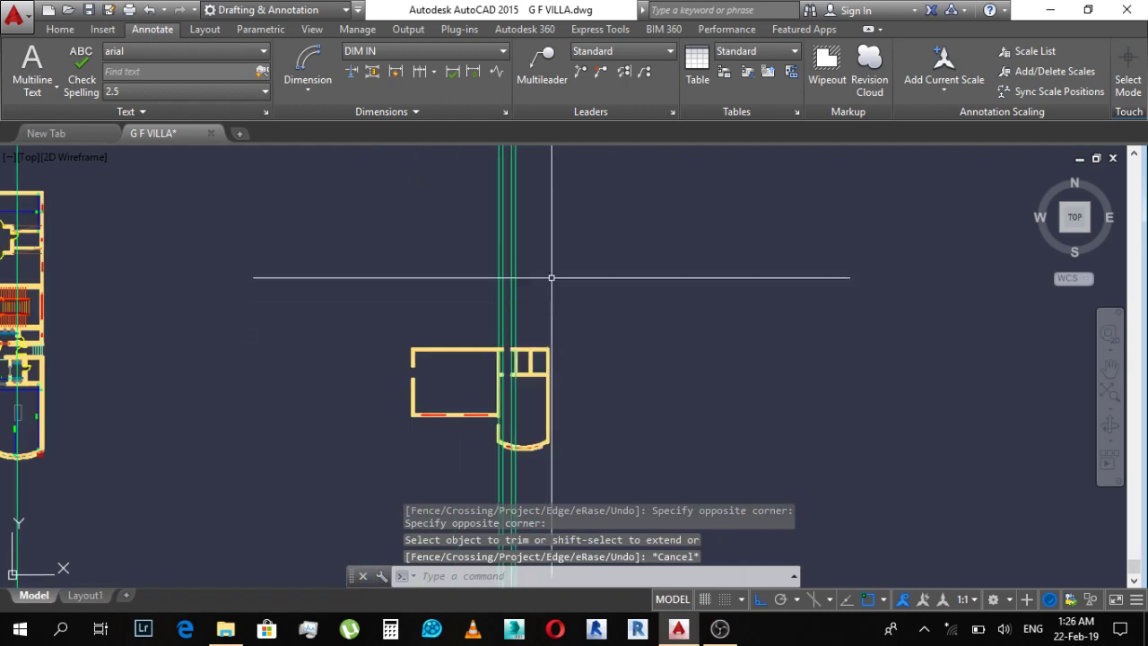
scroll(551, 275, up, 1)
click(515, 325)
click(397, 302)
key(Delete)
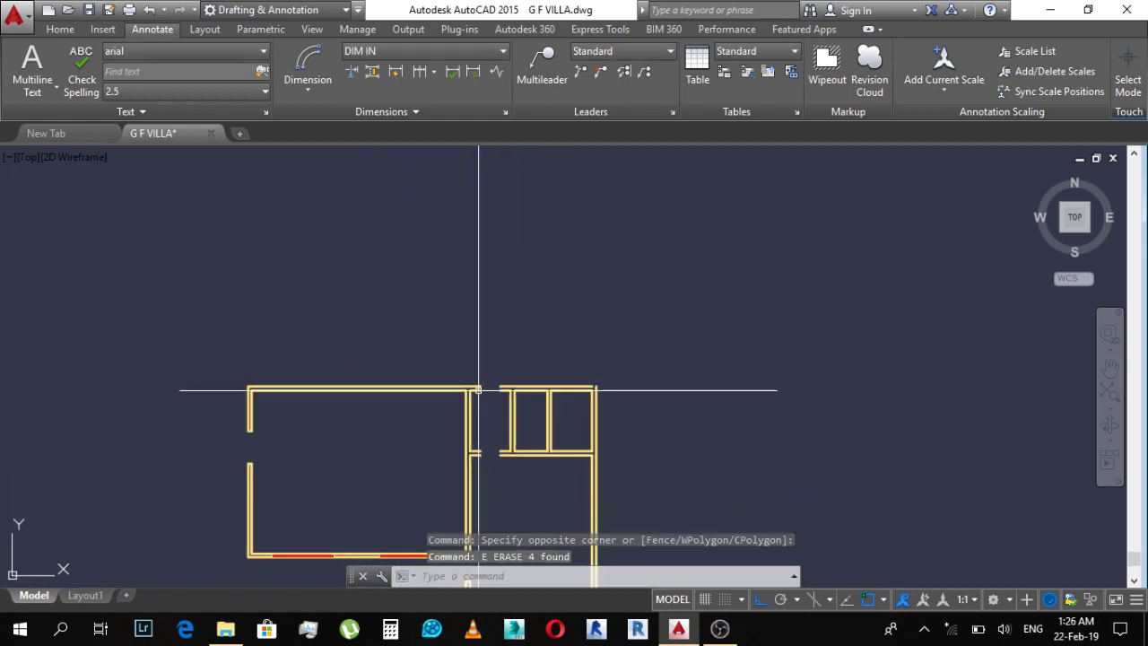
scroll(482, 390, up, 3)
Step: Draw short lines closing the cut wall ends on both sides of the opening
text(l)
key(Return)
middle_drag(513, 456, 570, 141)
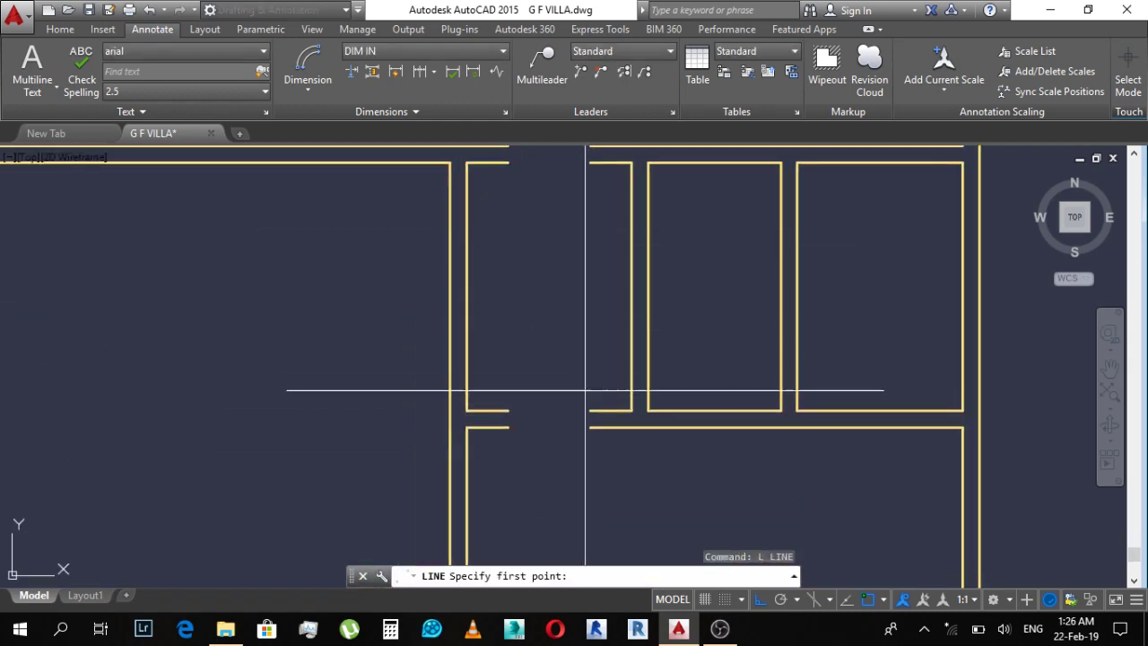
click(590, 411)
key(Escape)
key(Return)
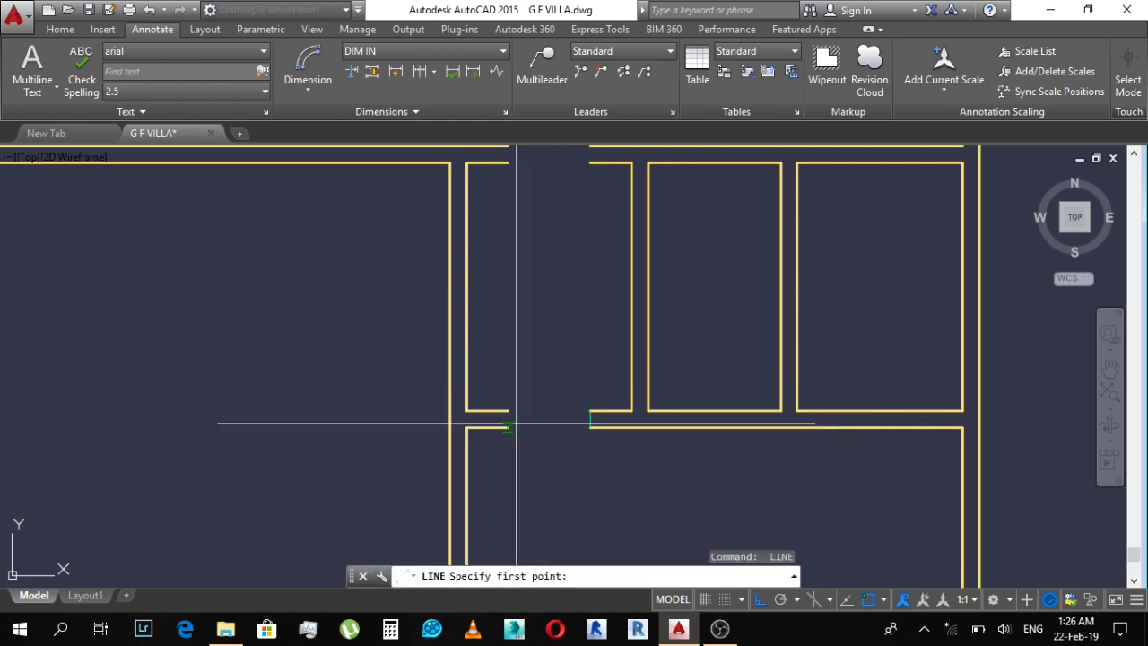
click(510, 427)
key(Escape)
key(Return)
middle_drag(505, 213, 512, 294)
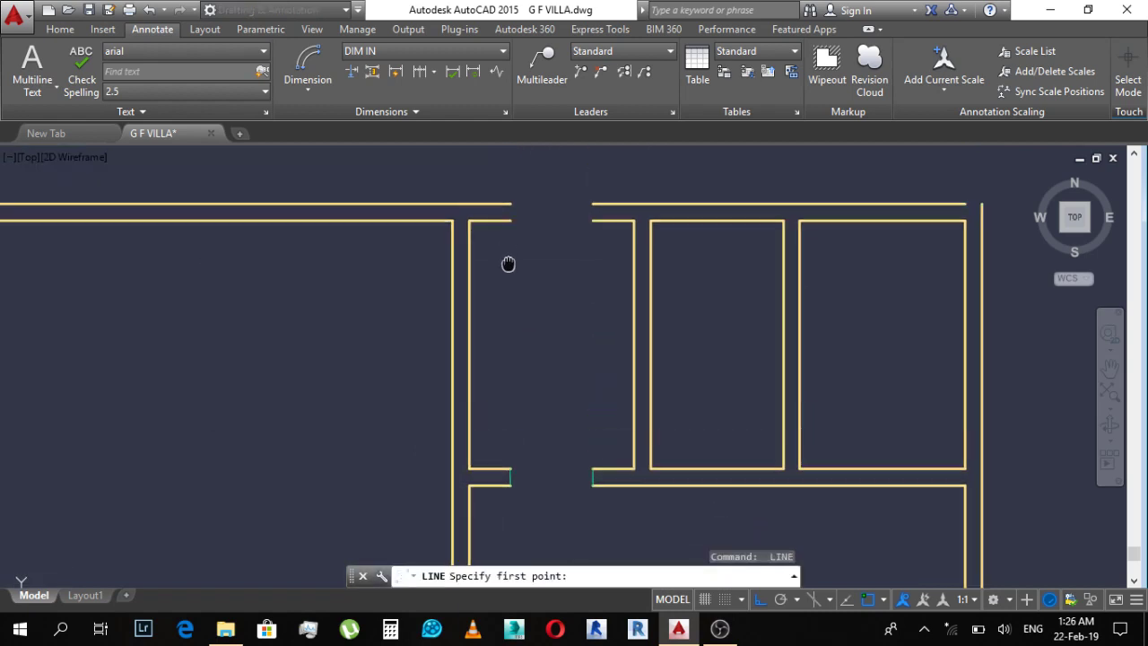
key(Escape)
key(Return)
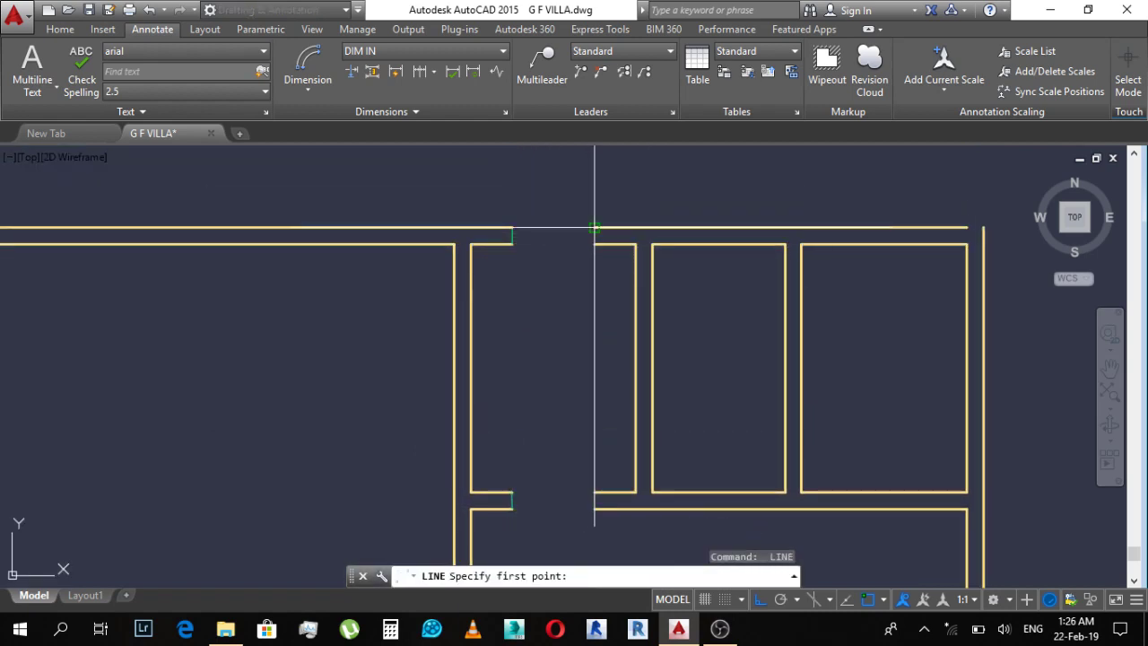
key(Escape)
key(Escape)
middle_drag(558, 265, 538, 281)
Step: Run MATCHPROP with a yellow wall line as source, then cancel it
text(ma)
key(Return)
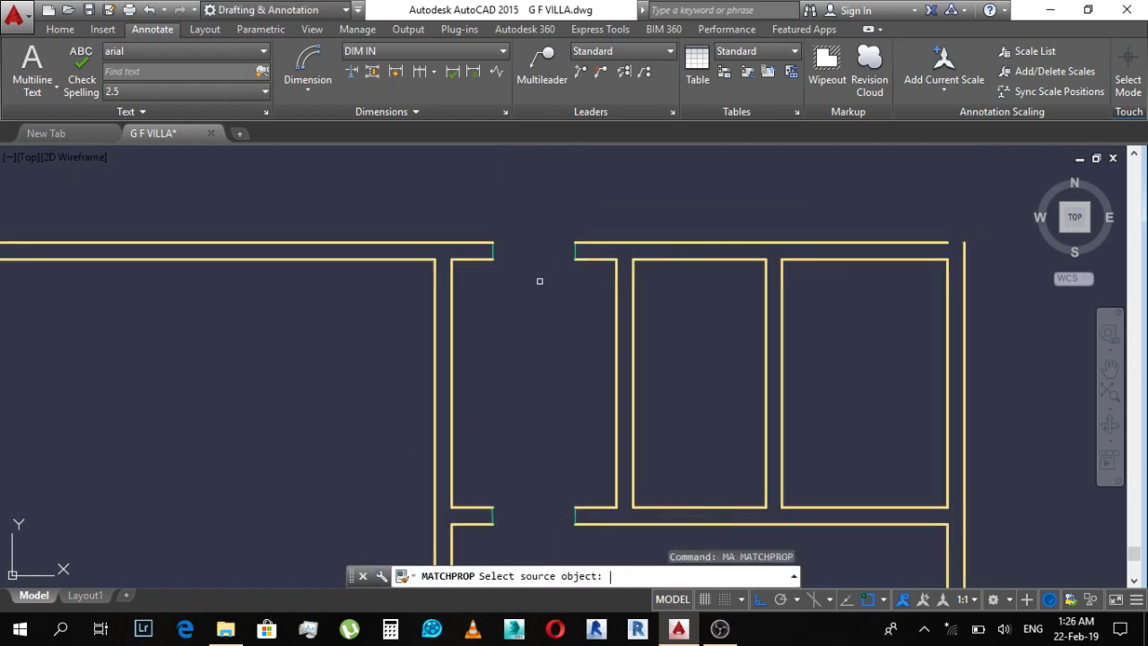
click(598, 261)
scroll(556, 216, down, 2)
scroll(516, 179, down, 3)
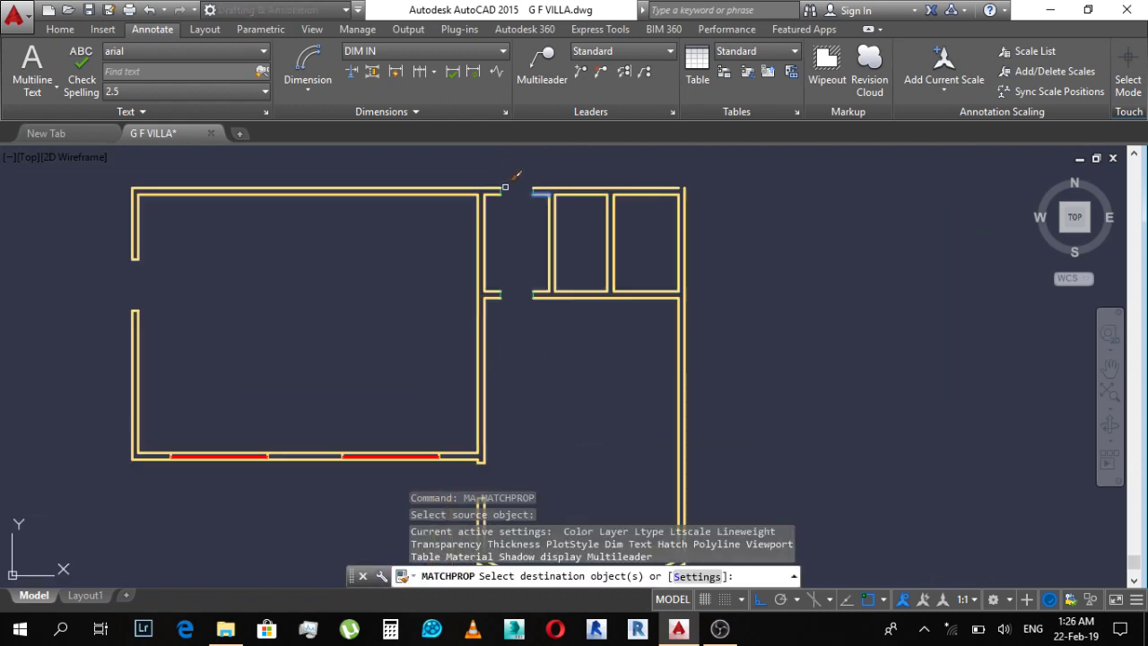
click(505, 169)
key(Escape)
scroll(538, 261, down, 4)
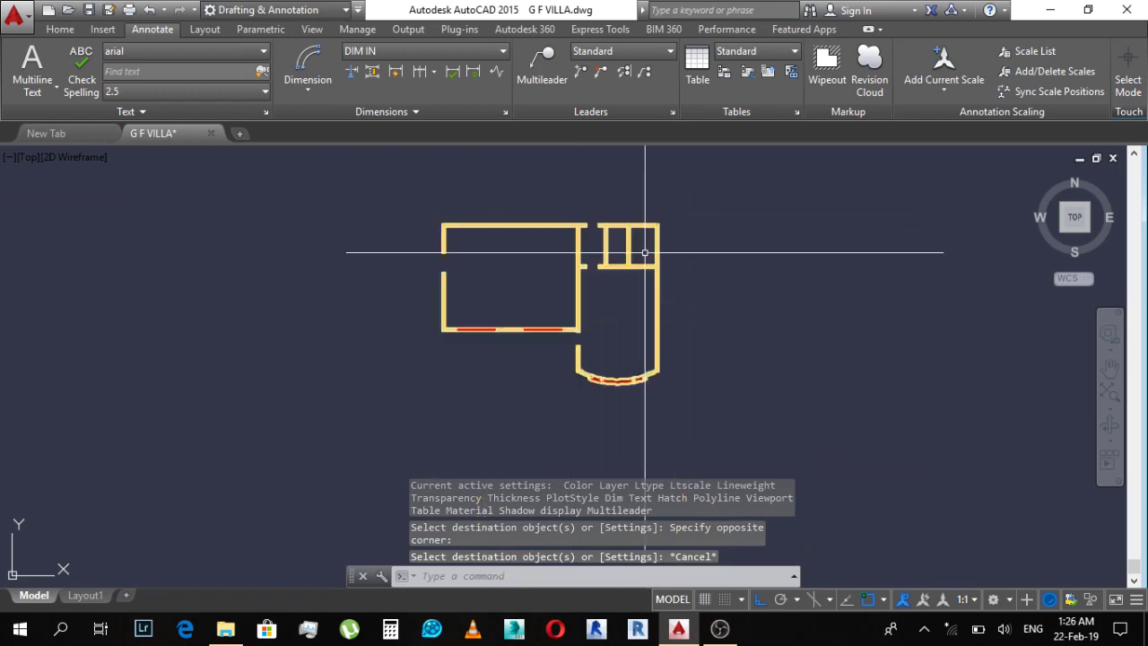
scroll(473, 263, down, 3)
scroll(538, 255, up, 3)
scroll(673, 358, up, 3)
Step: Try aligned dimensions along the bathroom wall, cancelling the unwanted ones
scroll(709, 385, up, 3)
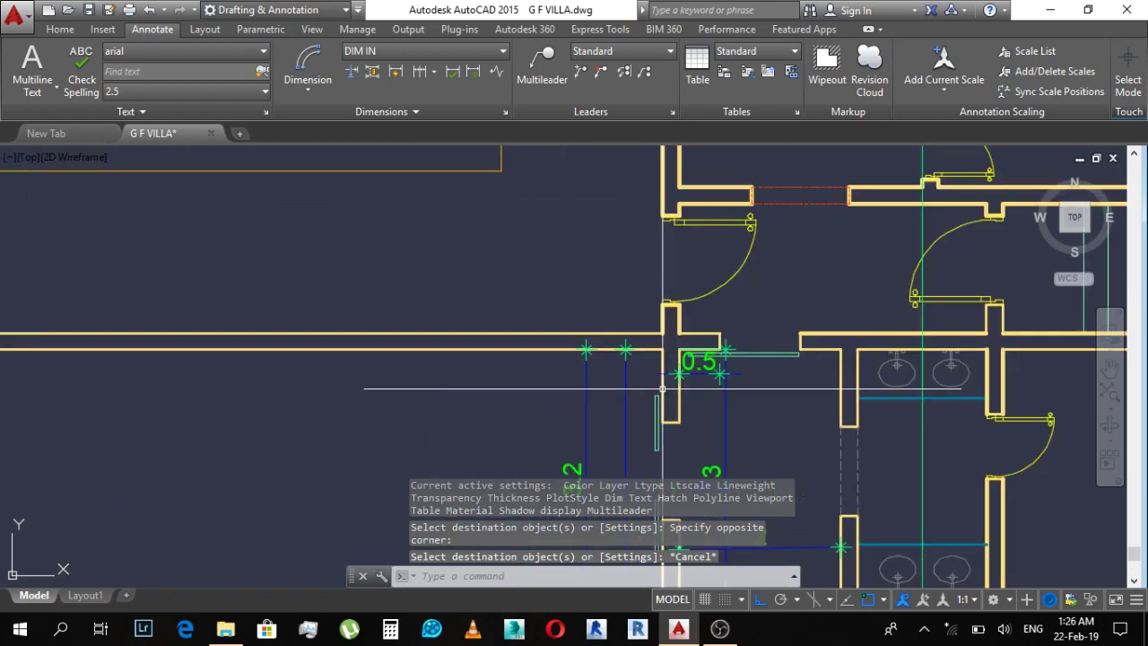
key(Escape)
text(dal)
key(Return)
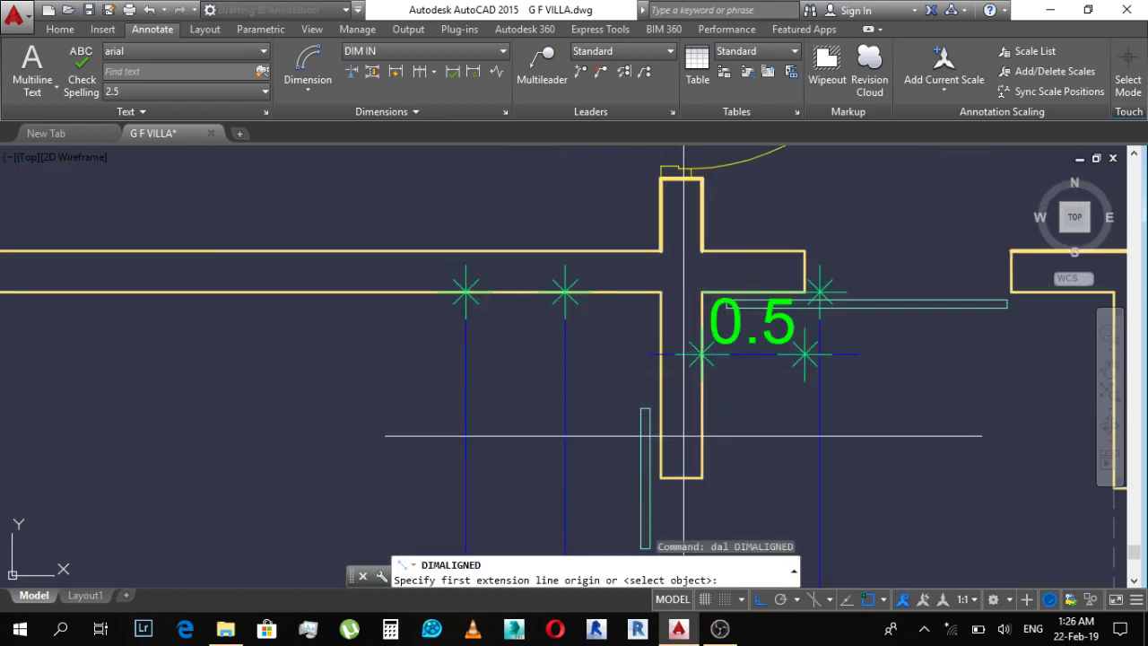
click(662, 474)
click(662, 292)
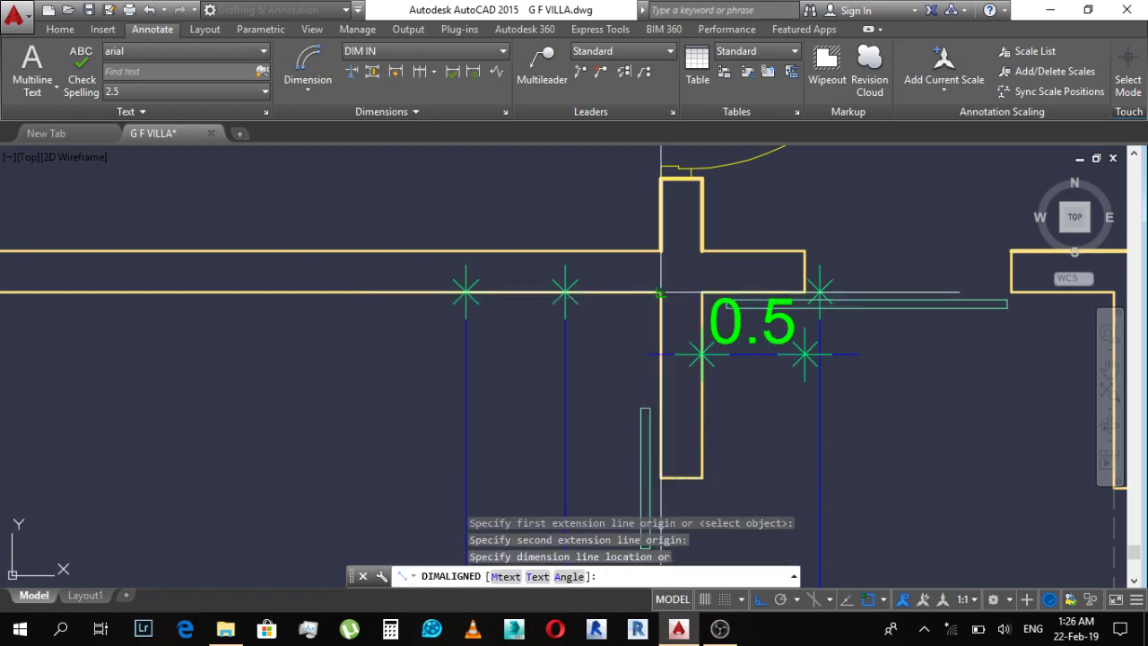
scroll(621, 341, down, 3)
scroll(618, 398, up, 2)
click(632, 399)
key(Return)
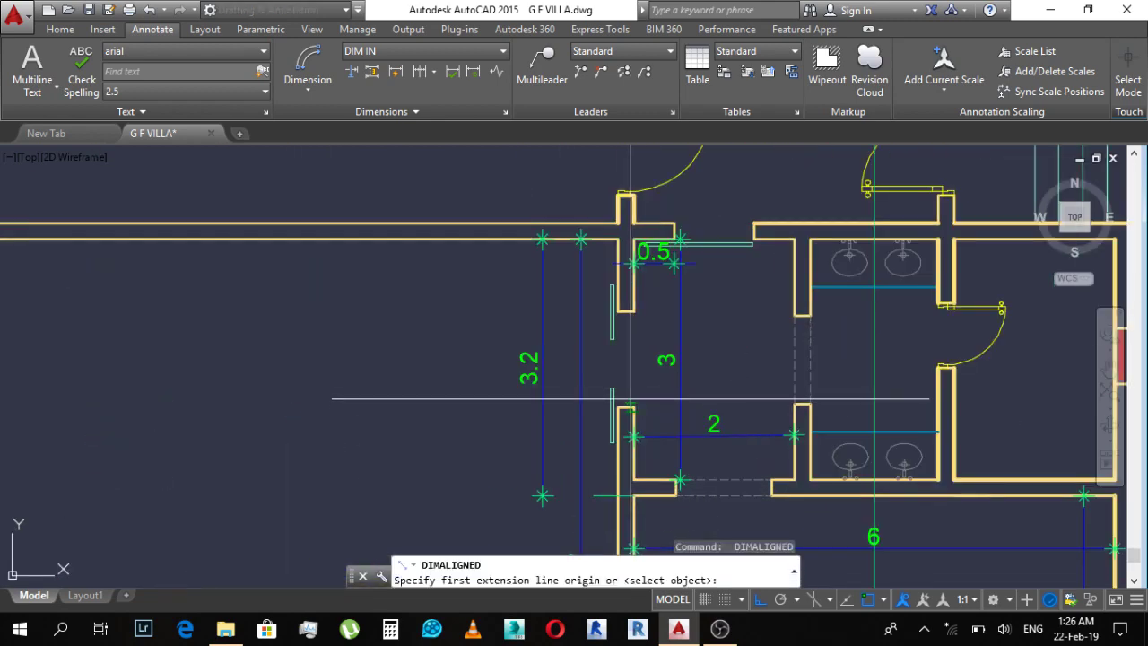
click(626, 408)
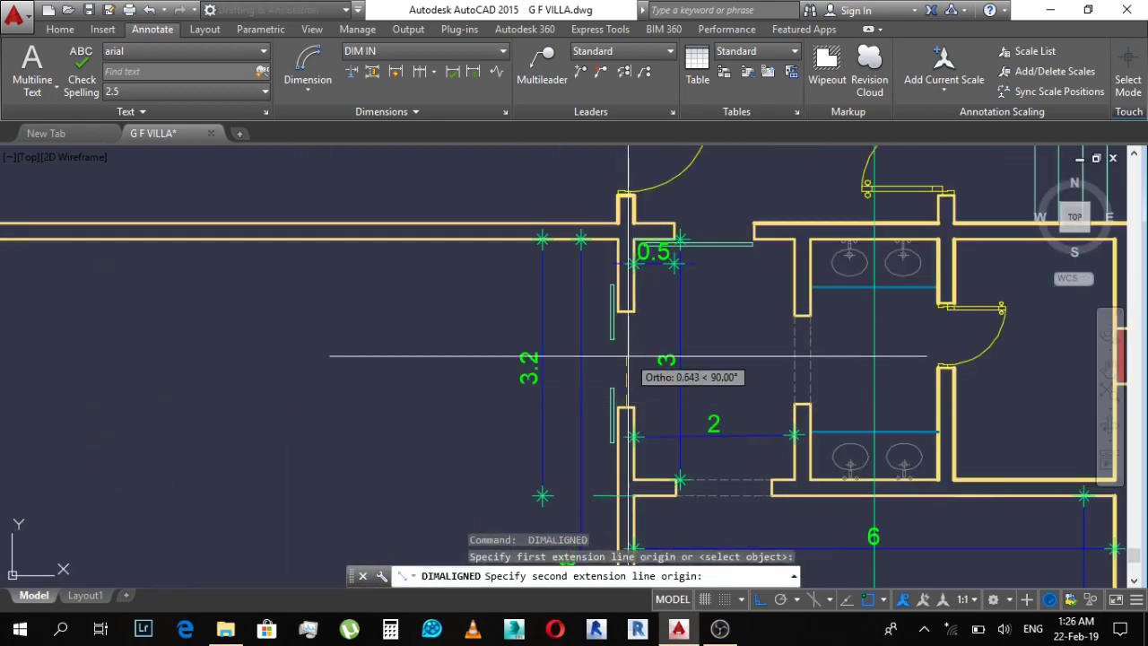
click(626, 312)
key(Escape)
scroll(630, 358, up, 2)
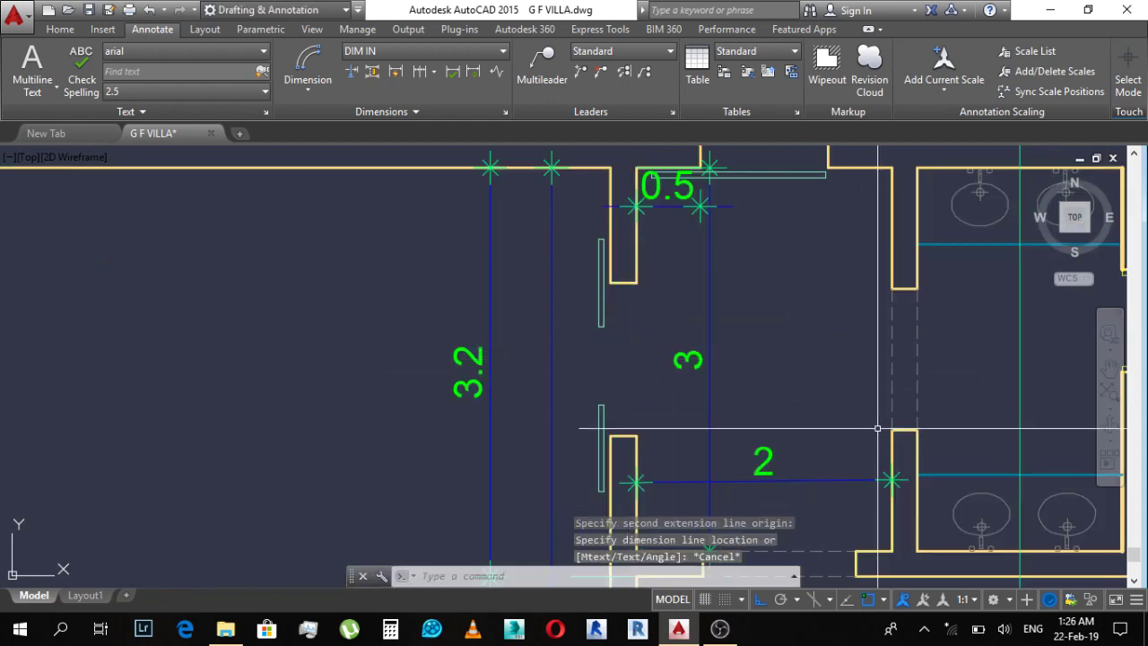
key(Escape)
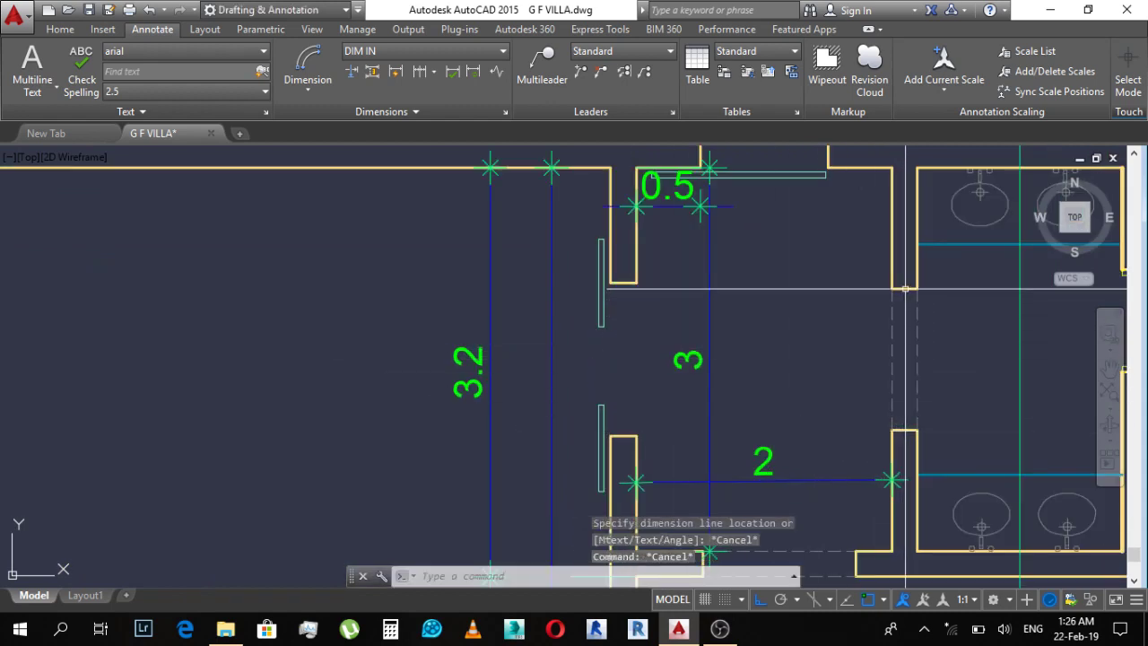
Step: Draw horizontal construction lines through the upper and lower wall ends
text(xl)
key(Return)
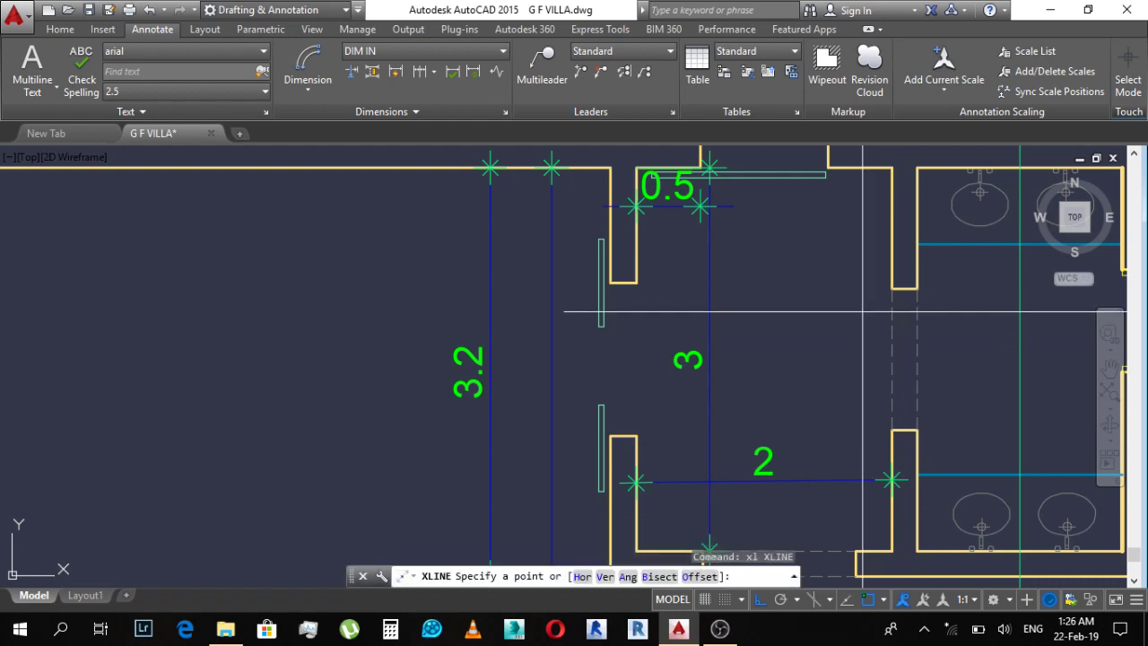
click(891, 288)
click(762, 288)
key(Return)
key(Return)
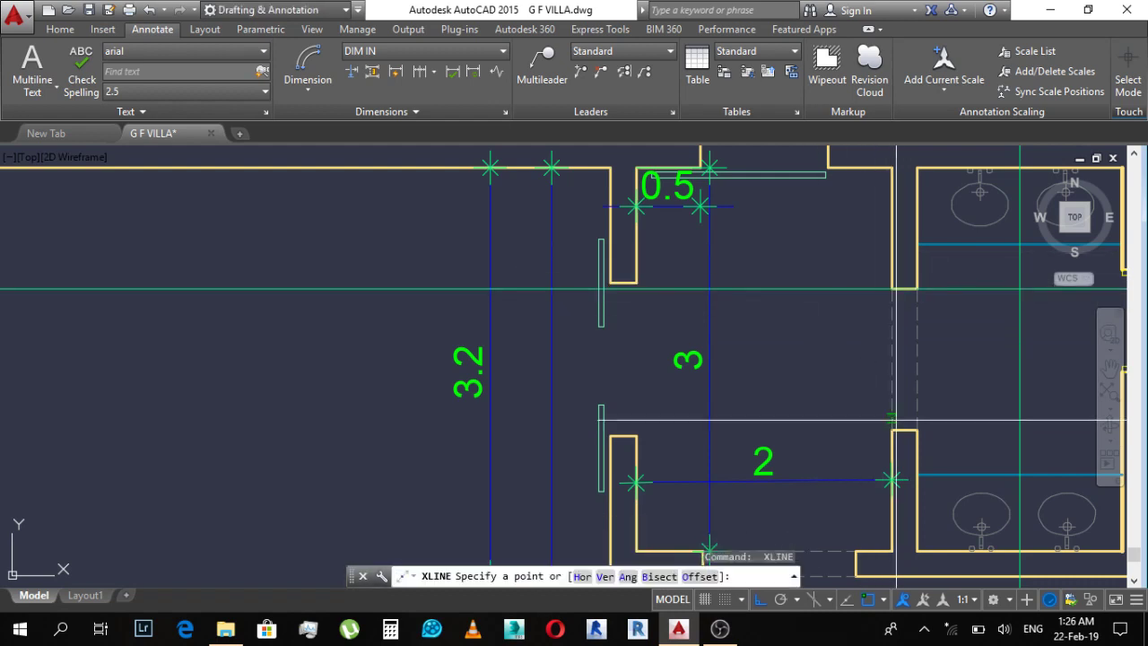
click(914, 434)
click(888, 435)
key(Escape)
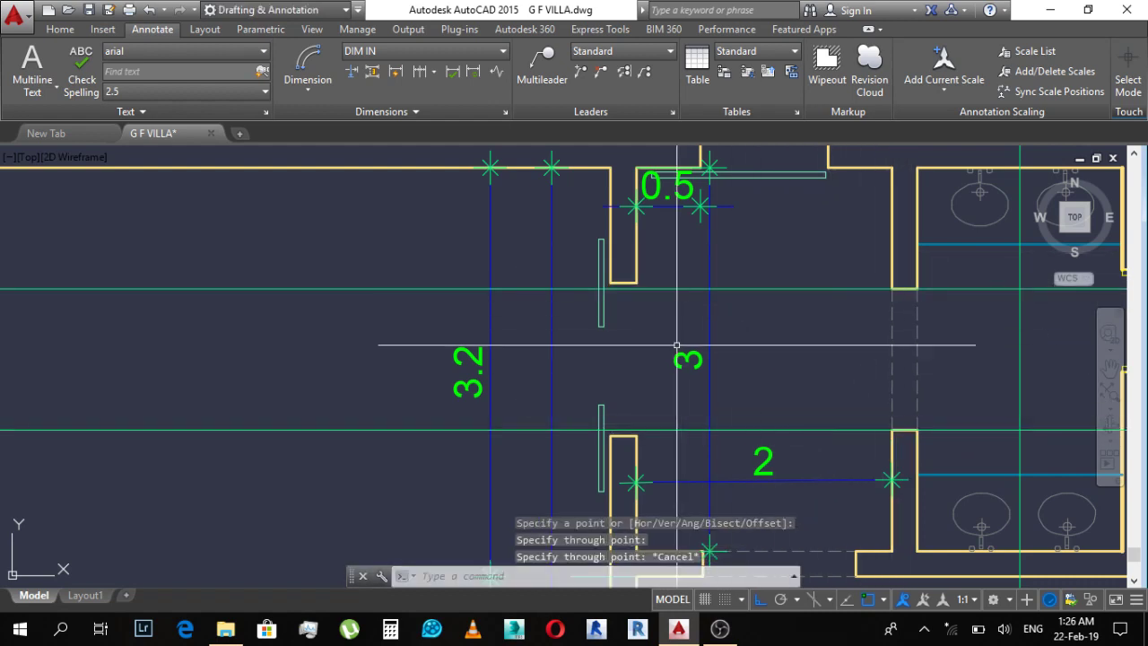
key(Escape)
middle_drag(848, 329, 720, 317)
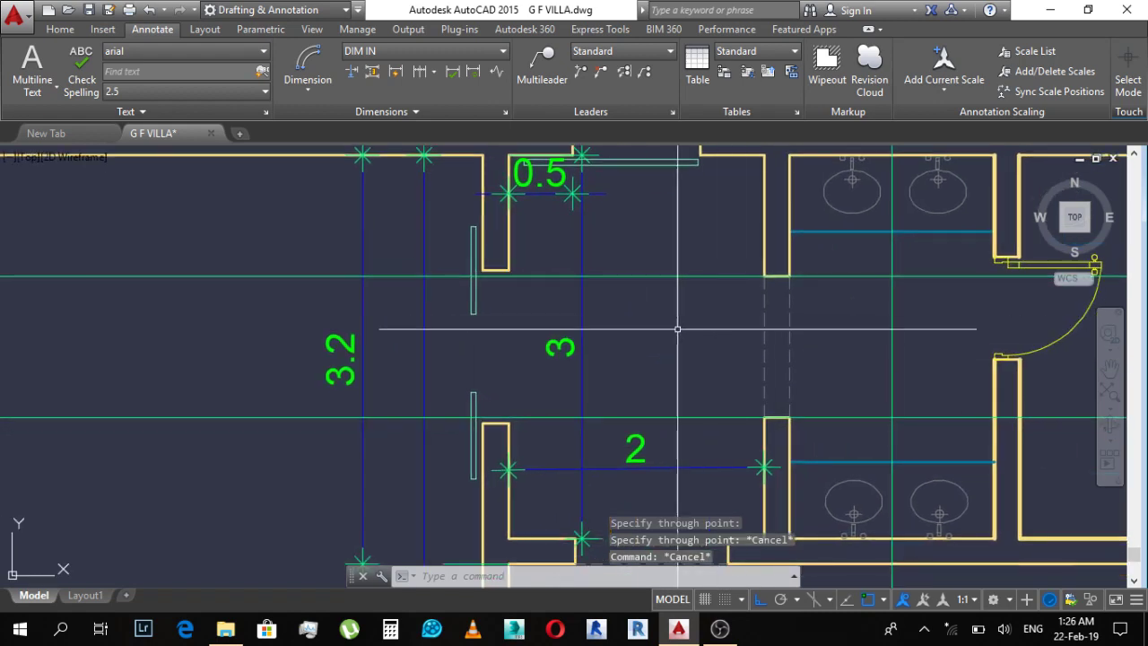
click(715, 253)
key(Escape)
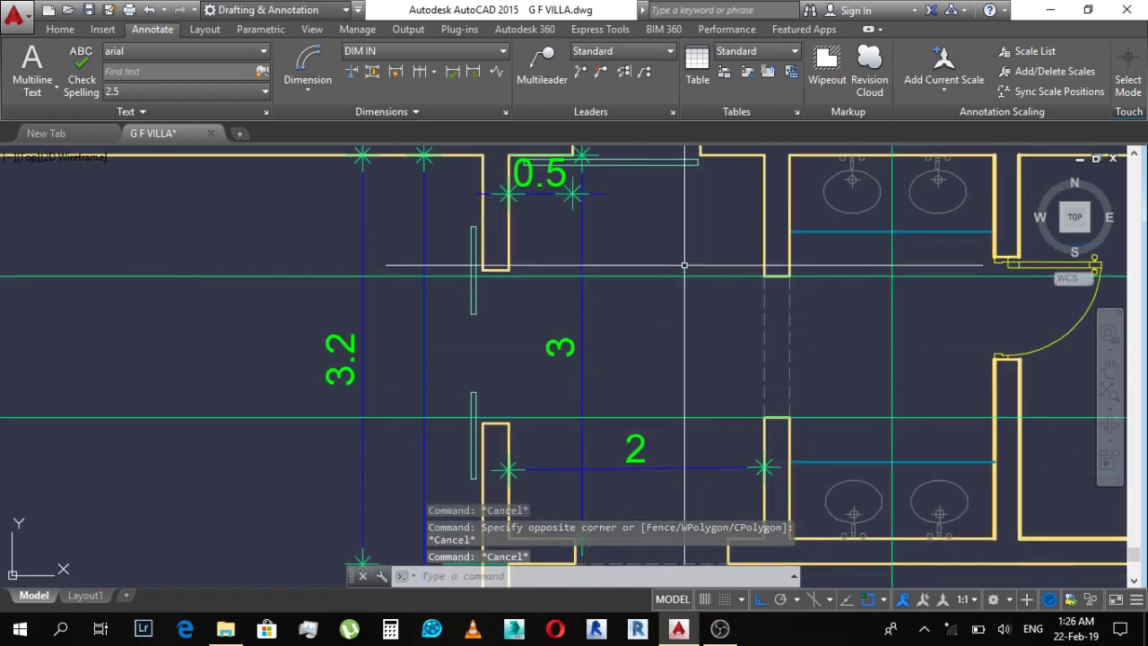
middle_drag(687, 395, 687, 427)
Step: Place a 1.1 aligned dimension beside the bathroom opening
text(dal)
key(Return)
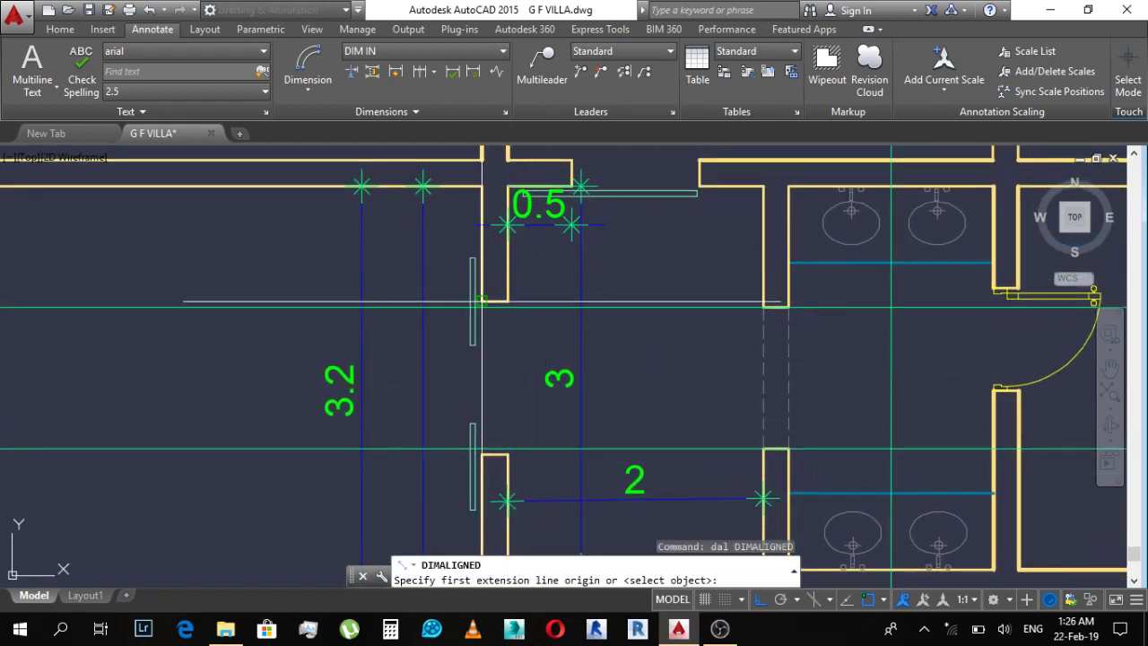
click(481, 301)
click(481, 186)
key(Escape)
key(Return)
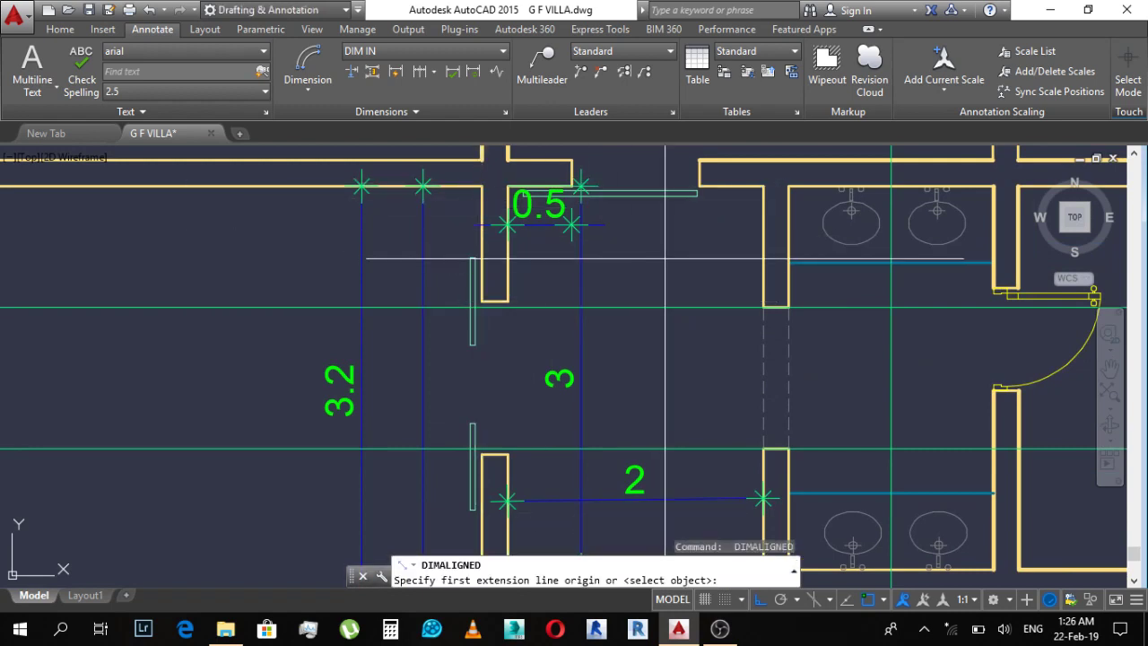
click(763, 307)
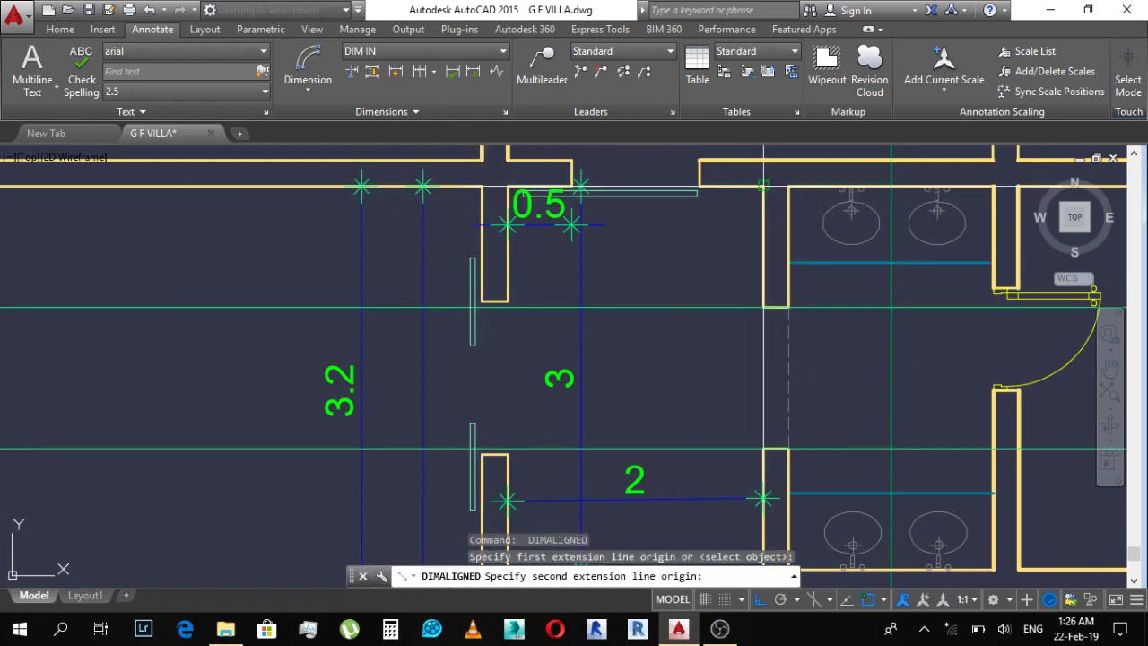
click(763, 185)
key(Escape)
key(Return)
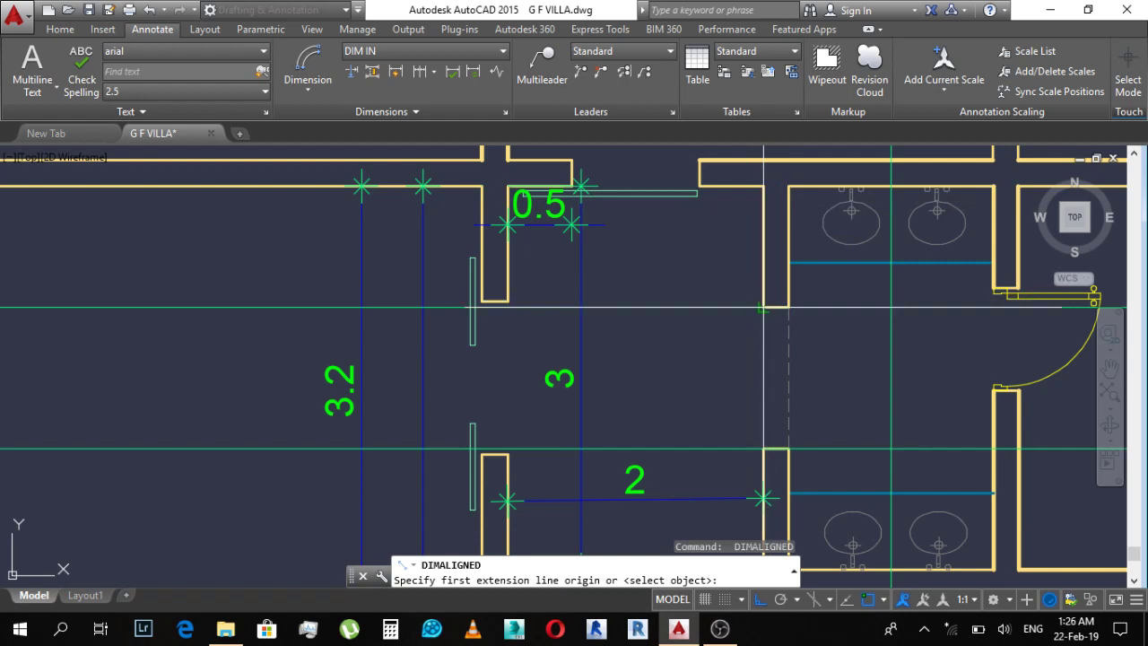
click(764, 308)
click(763, 446)
click(734, 370)
key(Escape)
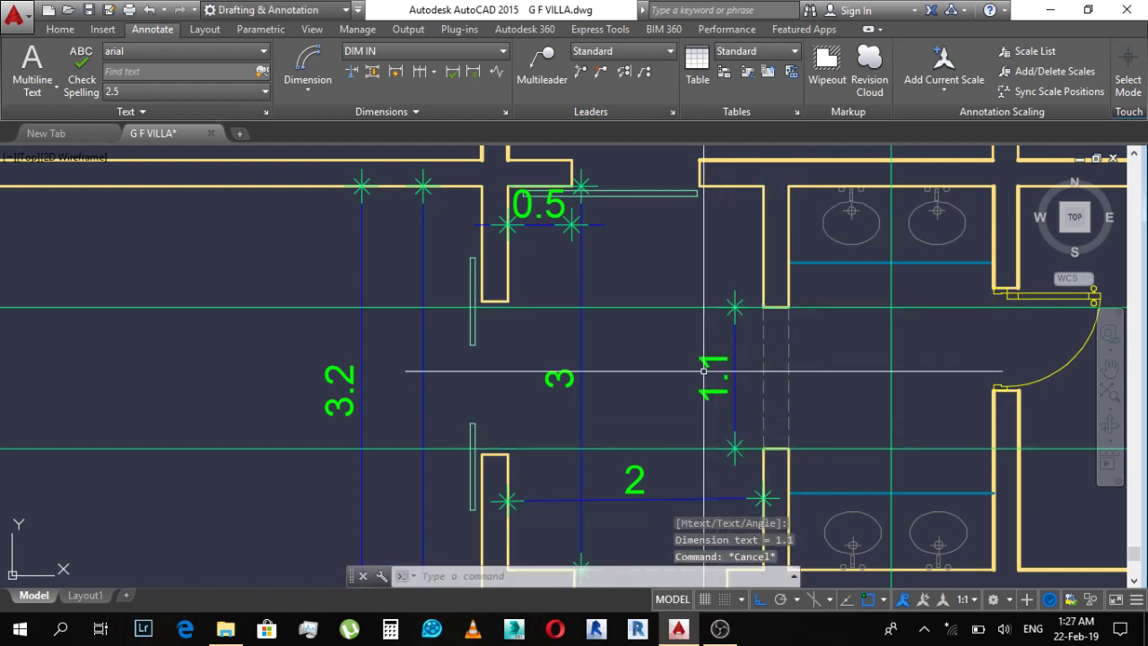
Step: Add aligned dimensions 0.95, 0.9 and 1.2 along the bathroom walls
key(Return)
click(760, 199)
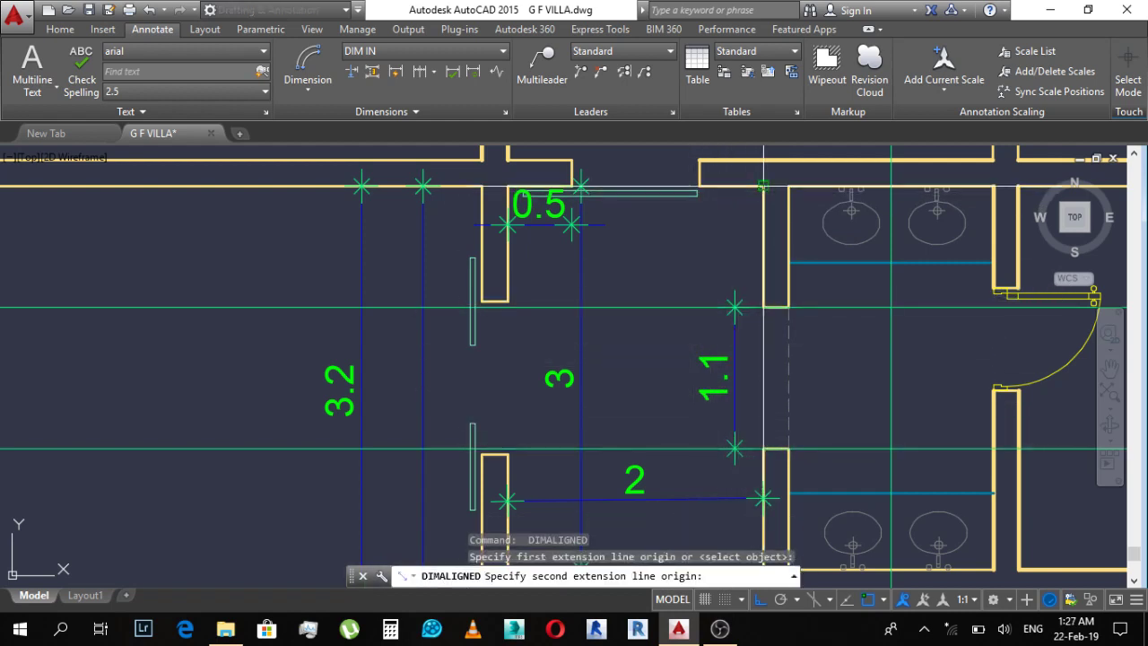
click(763, 308)
click(735, 246)
key(Escape)
key(Return)
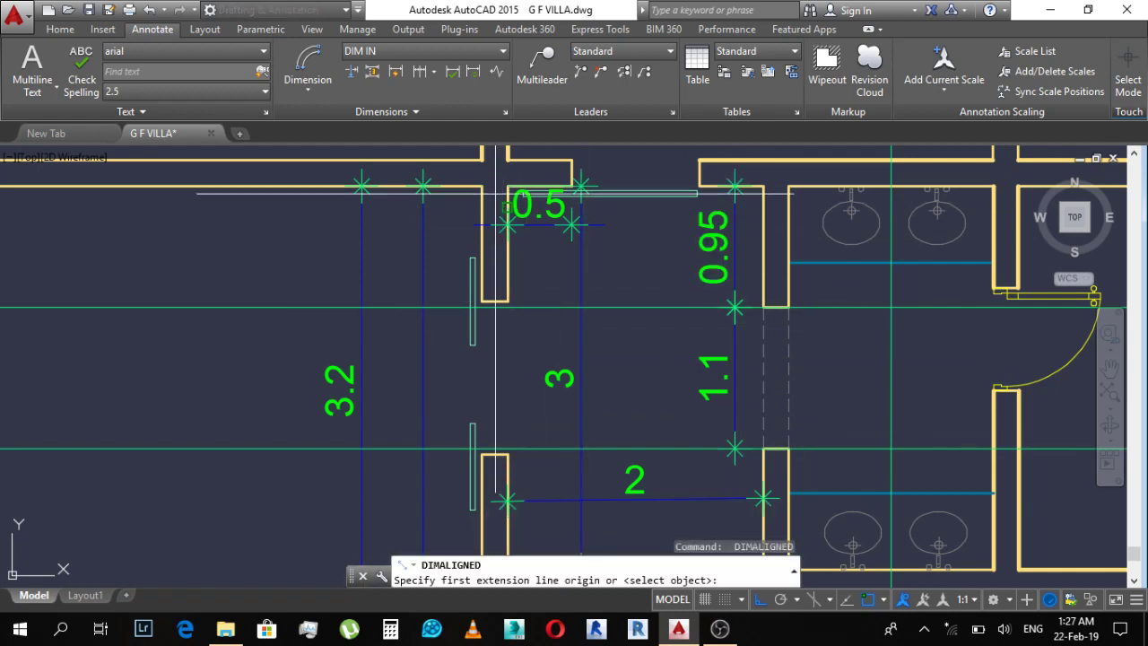
click(471, 185)
click(469, 300)
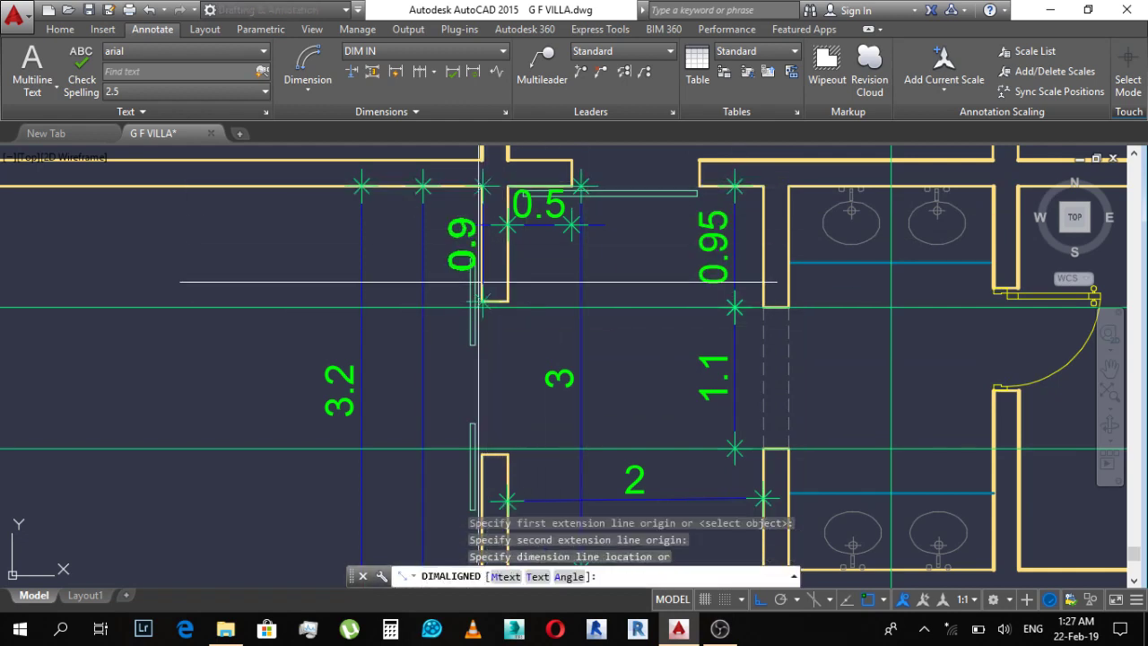
click(467, 265)
key(Return)
click(495, 301)
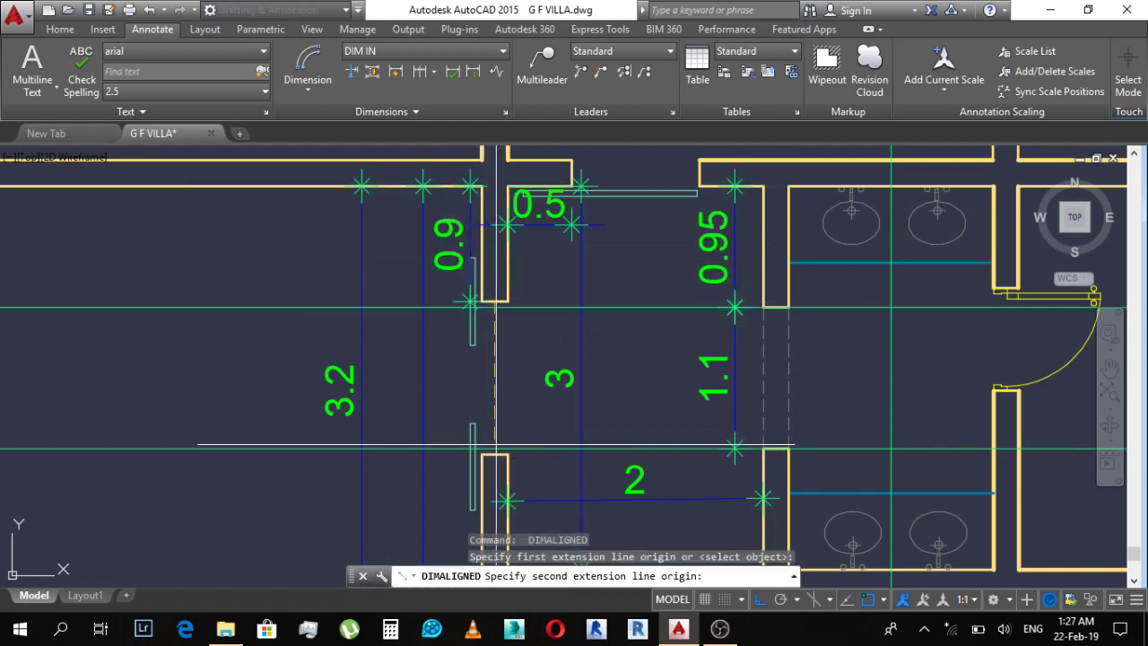
click(494, 455)
key(Escape)
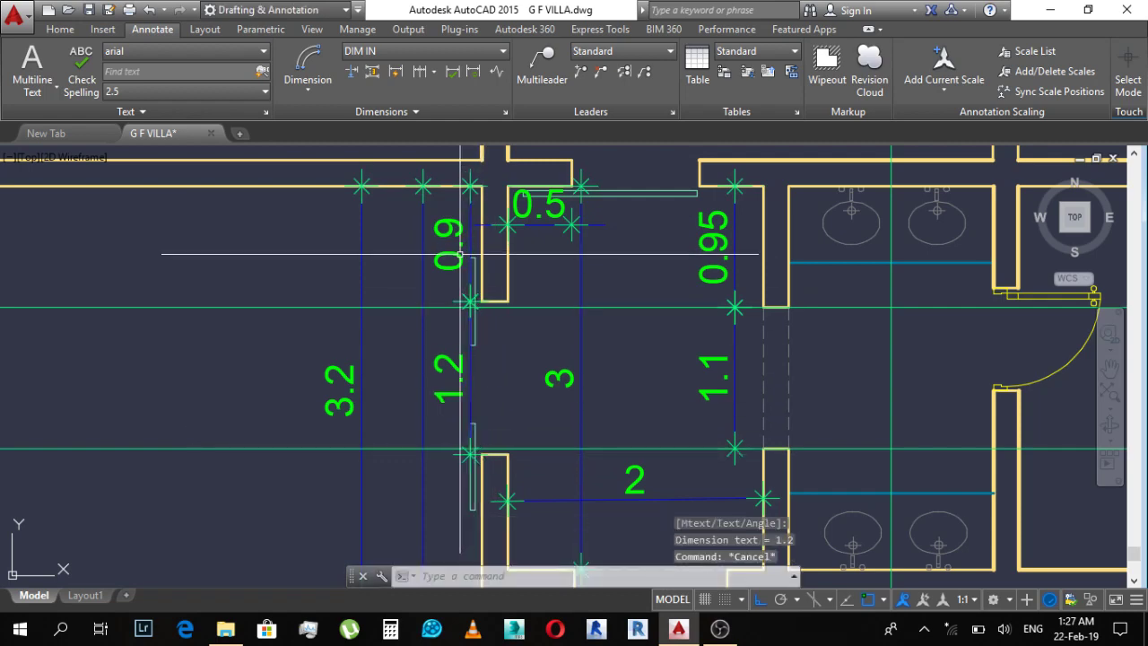
Step: Erase the two leftover objects with a selection window
click(549, 289)
click(243, 463)
text(e)
key(Return)
key(Escape)
Step: Draw an XLINE construction guide along the copied wing's top wall
scroll(279, 377, down, 10)
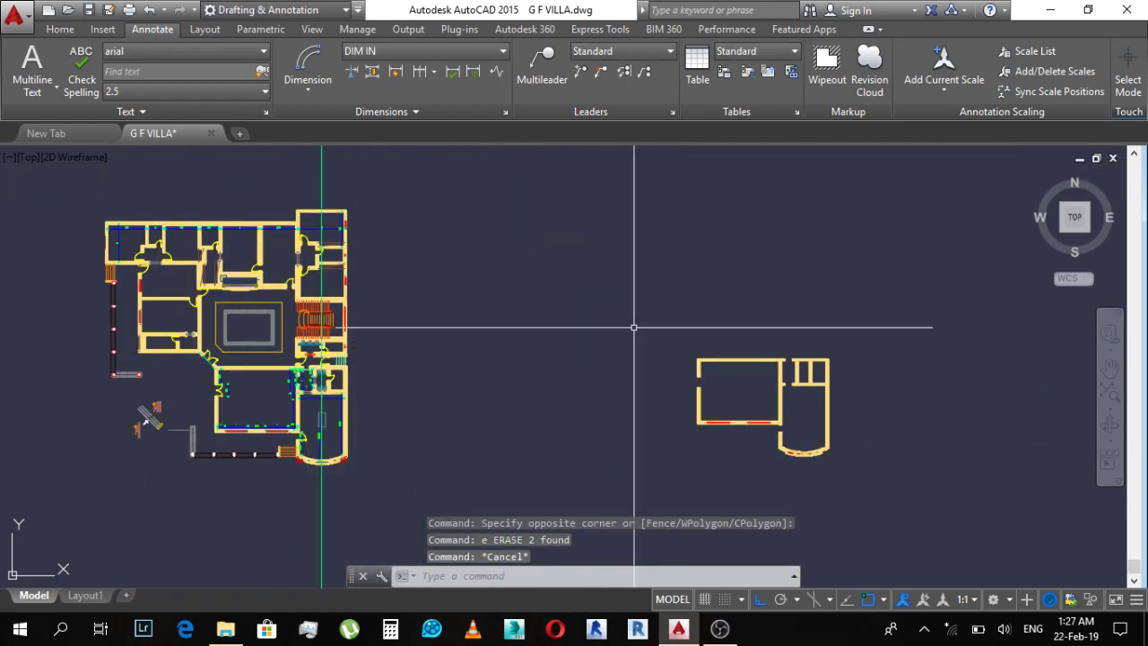
scroll(633, 326, up, 2)
scroll(736, 350, up, 3)
key(Escape)
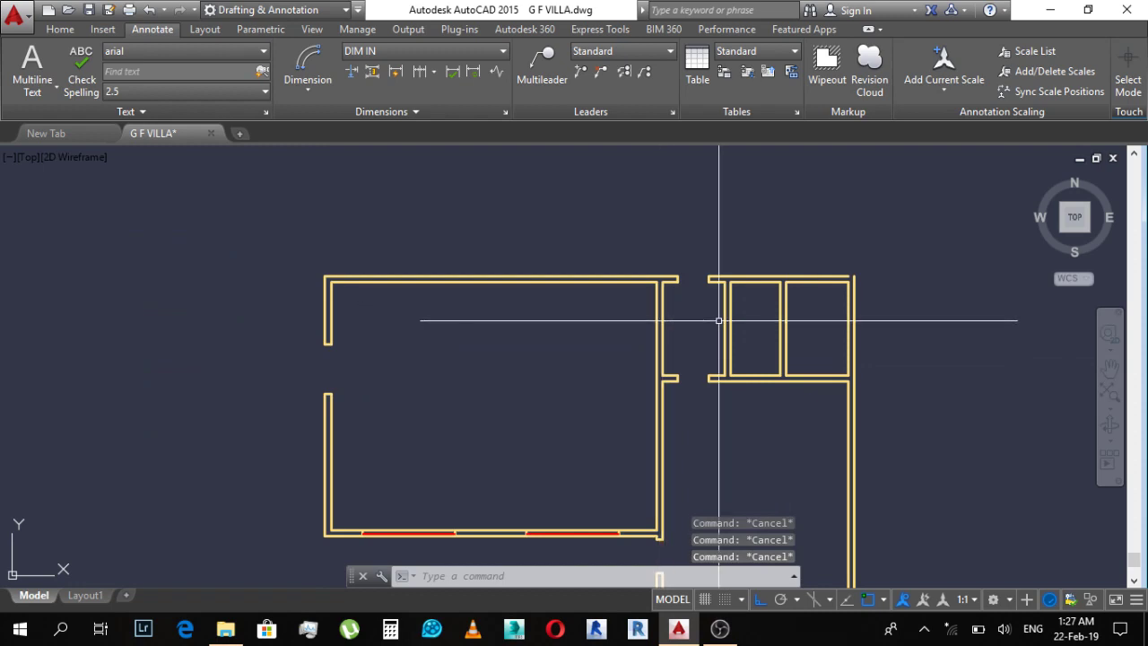
text(xl)
key(Return)
scroll(641, 271, up, 5)
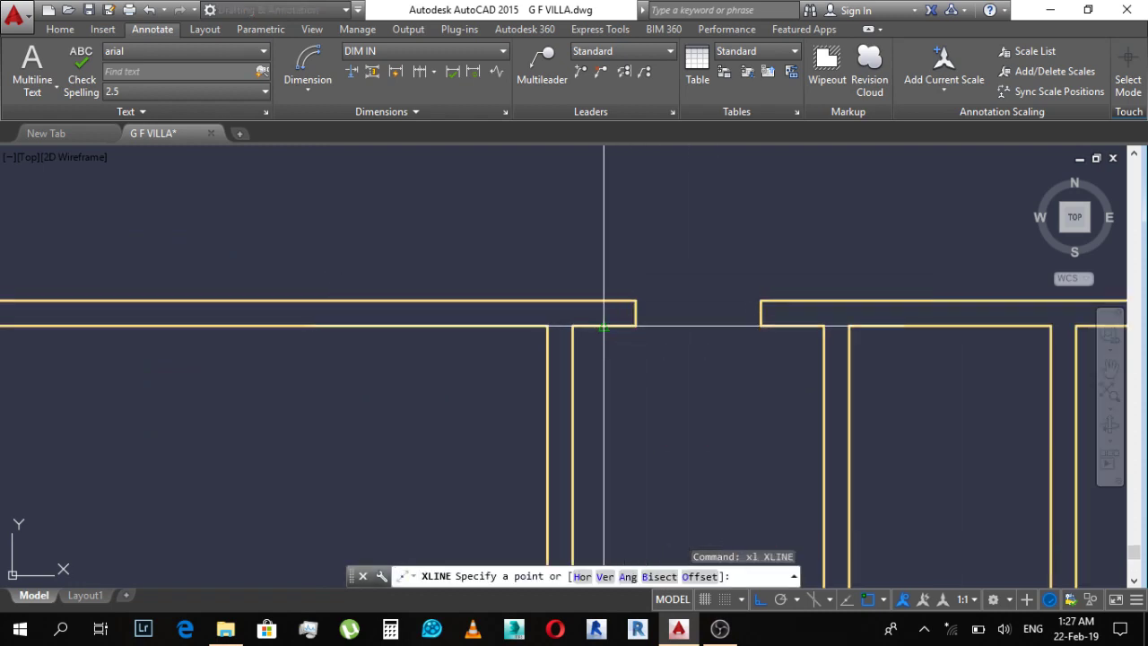
click(542, 326)
key(Escape)
Step: Offset the top-wall guide 0.9 down to mark the opening's start
middle_drag(648, 350, 634, 342)
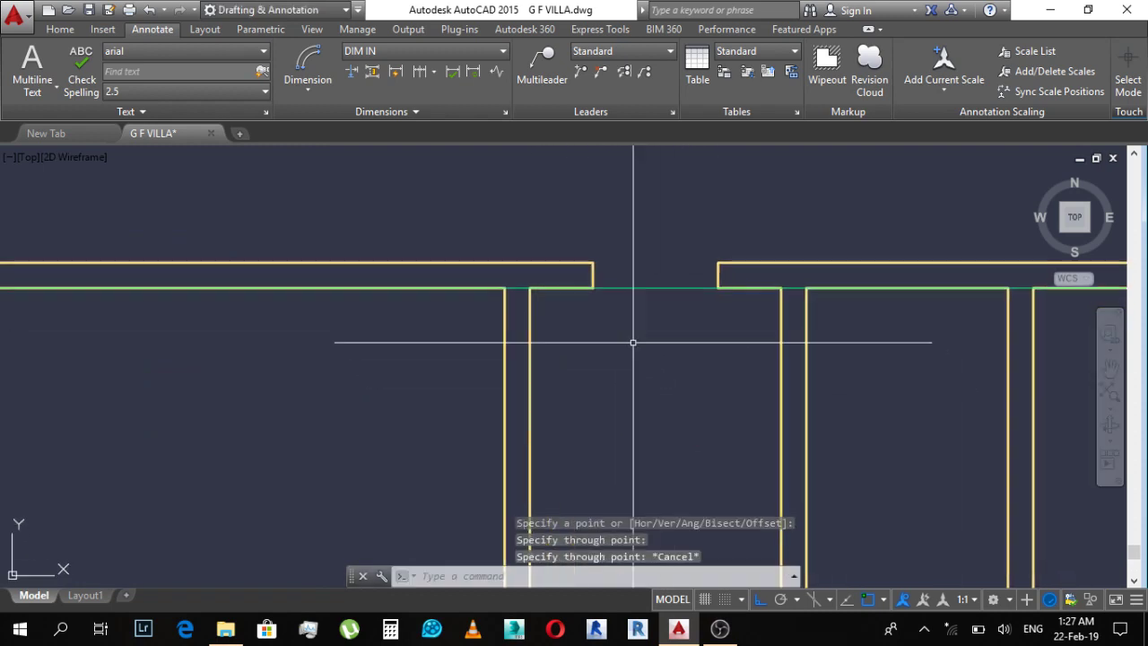
text(o)
key(Return)
text(.9)
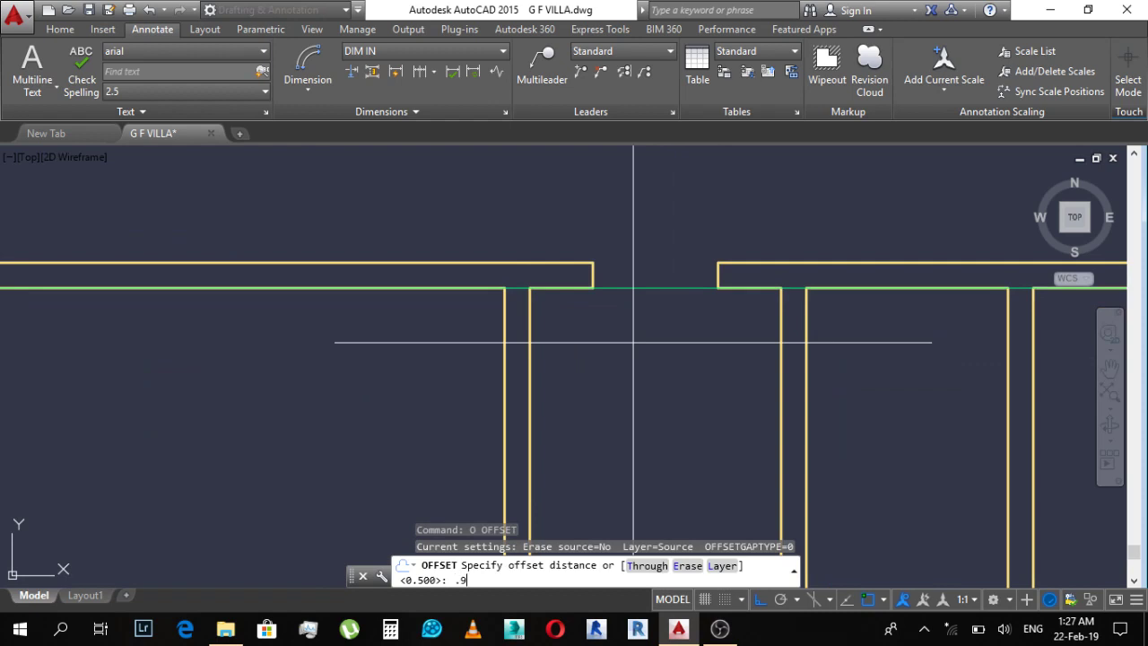
key(Return)
scroll(669, 283, down, 2)
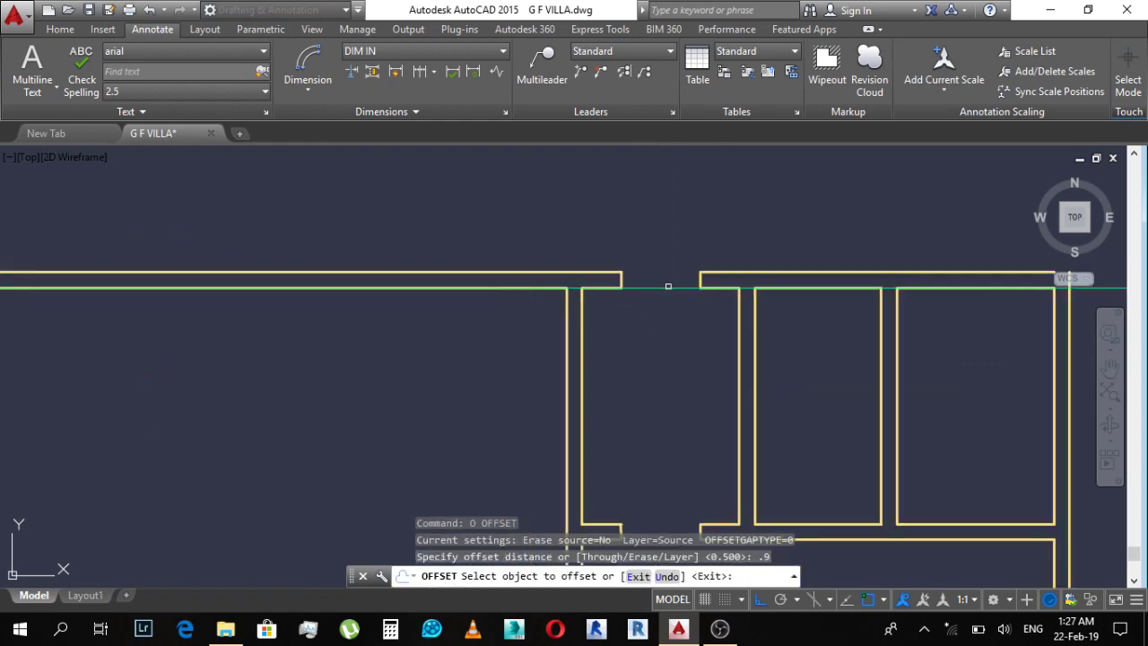
click(668, 287)
click(654, 330)
key(Escape)
Step: Offset the 0.9 guide a further 1.2 down to mark the opening's end
text(o)
key(Return)
text(1.2)
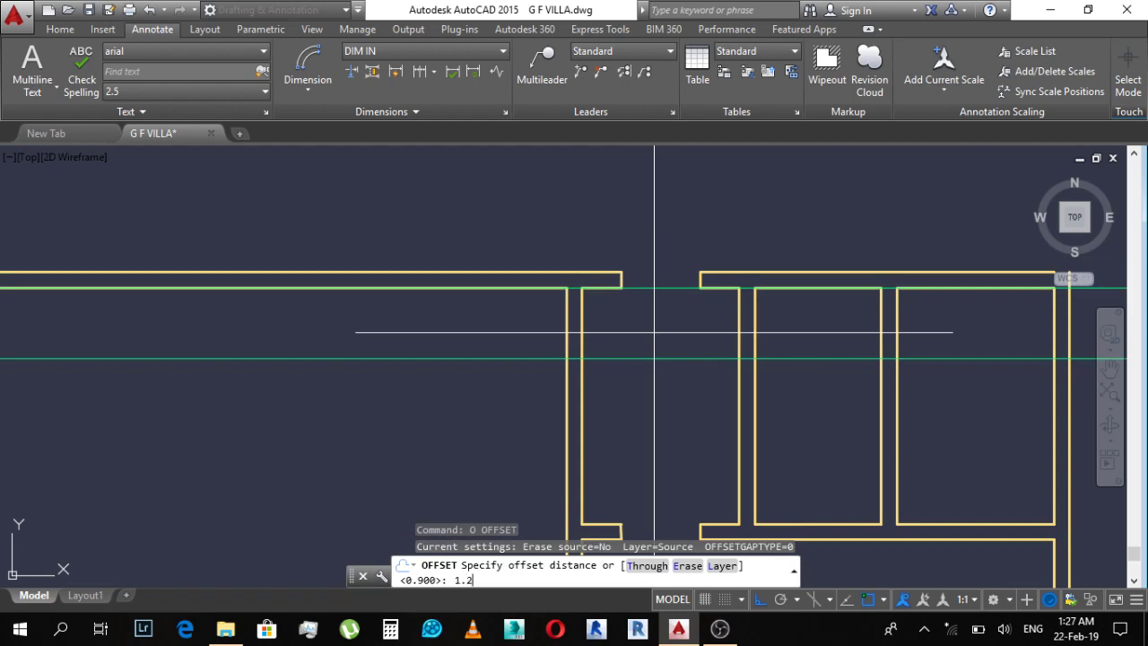
key(Return)
middle_drag(654, 330, 674, 256)
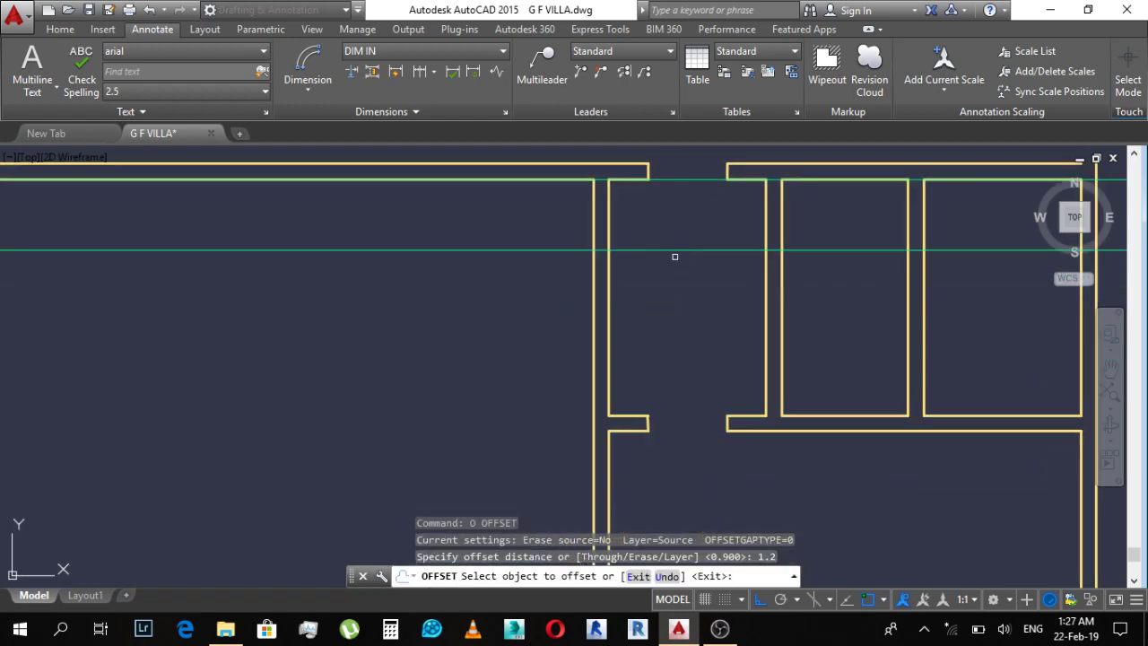
click(677, 251)
click(677, 328)
key(Escape)
Step: Trim the left partition wall between the two guide lines
text(tr)
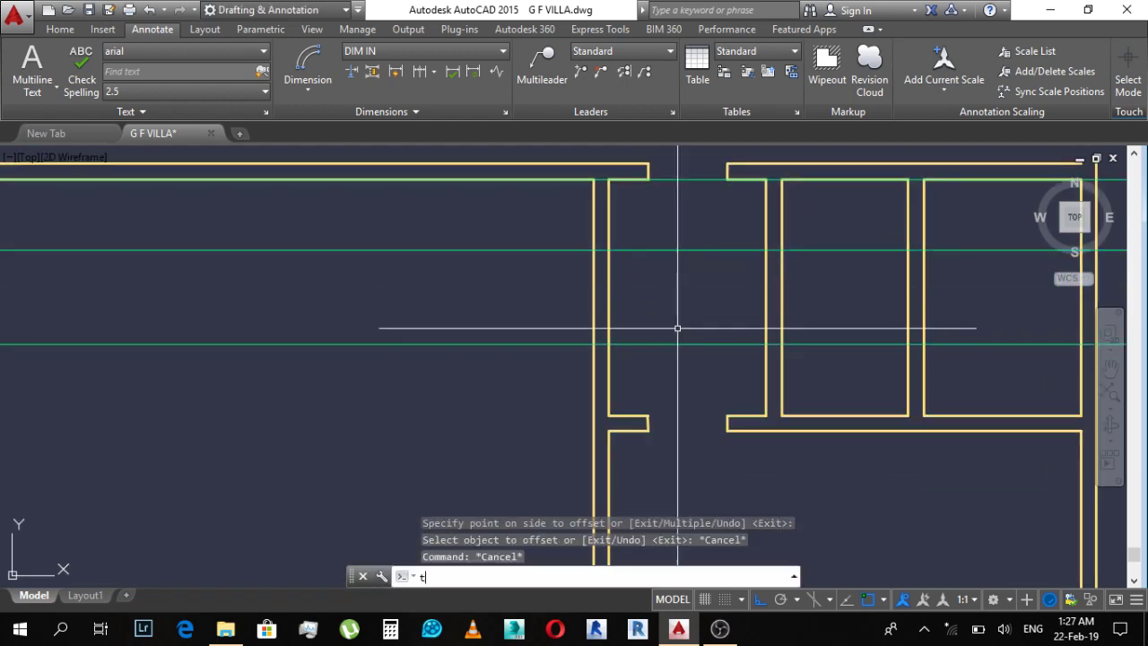
key(Return)
Step: Erase the green guide lines around the new opening
key(Return)
click(668, 292)
click(568, 289)
key(Escape)
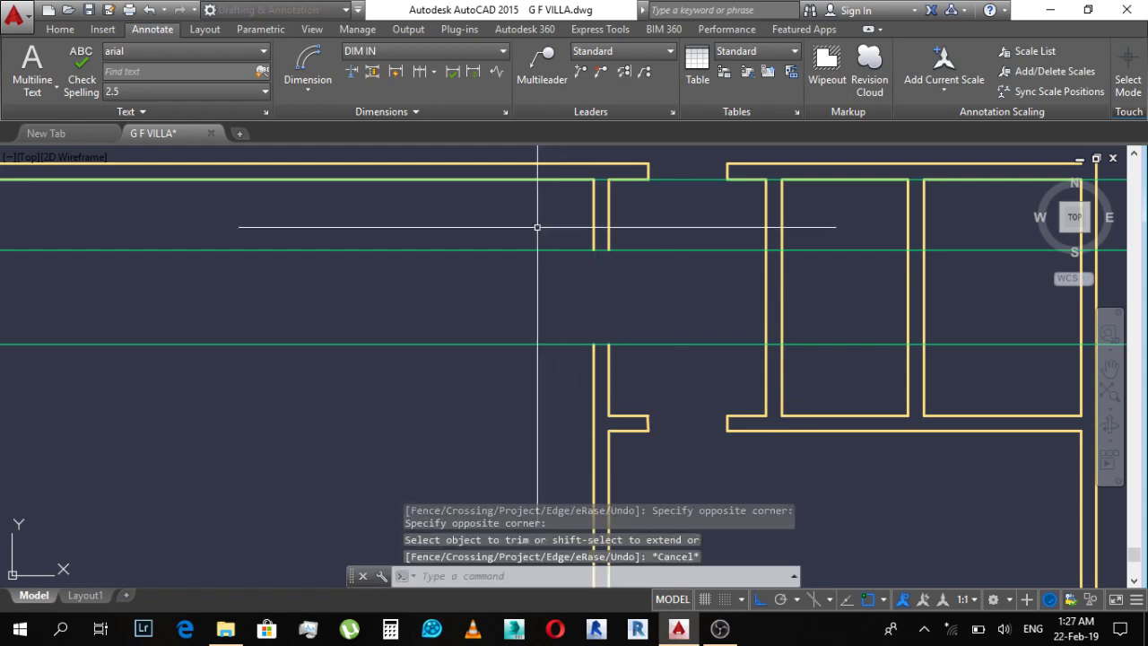
click(534, 221)
click(474, 388)
text(e)
key(Return)
key(Escape)
middle_drag(668, 200, 668, 269)
text(o)
key(Return)
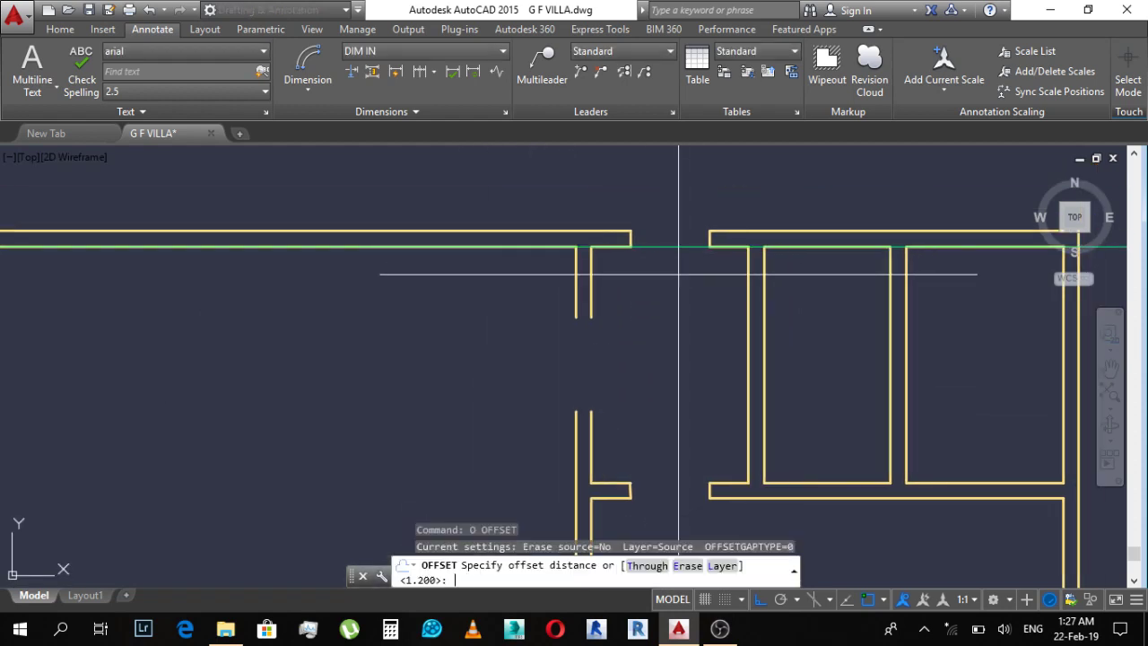
Step: Offset the top-wall guide 0.95 down for the second opening's start
scroll(679, 274, down, 5)
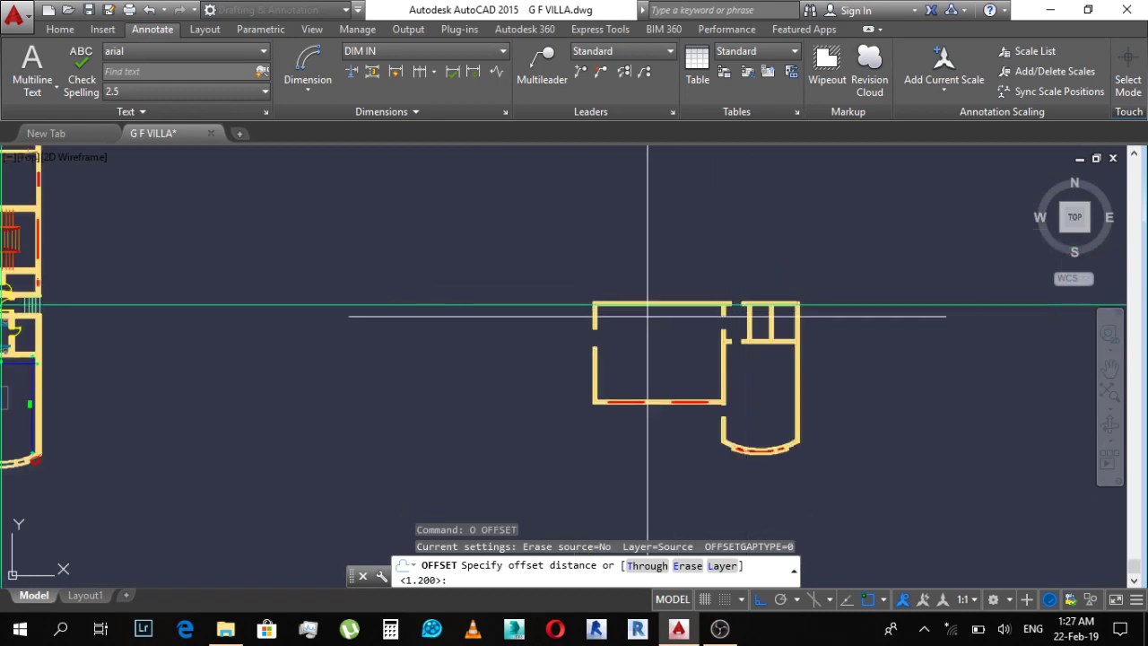
scroll(607, 382, up, 3)
scroll(230, 373, up, 5)
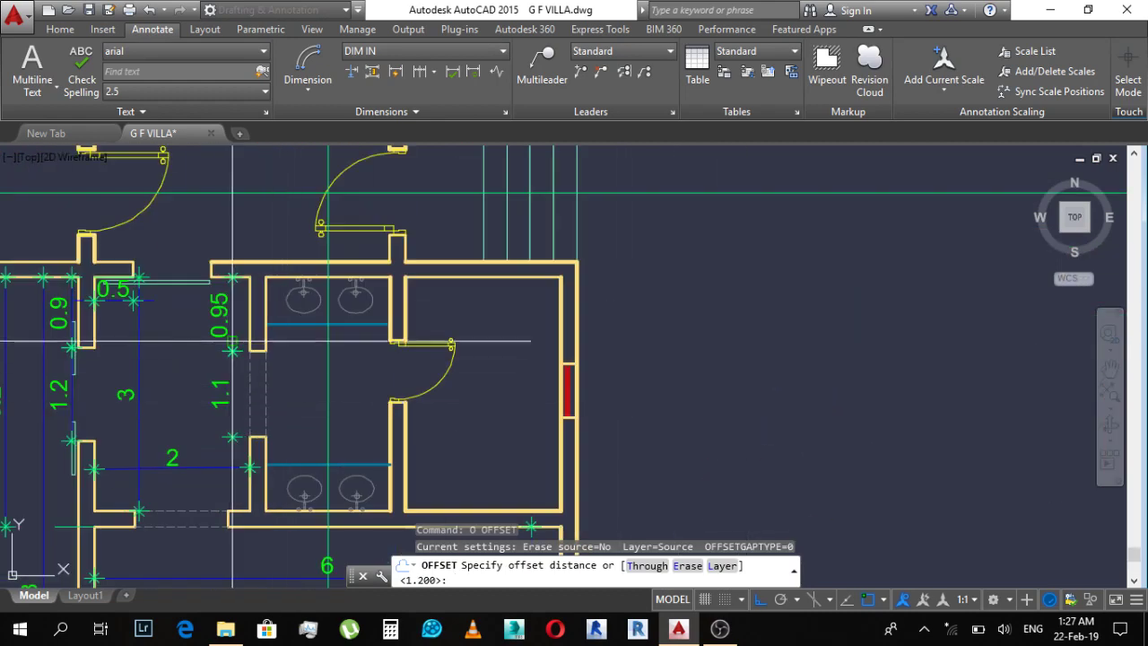
scroll(232, 341, down, 3)
scroll(984, 390, up, 5)
key(Escape)
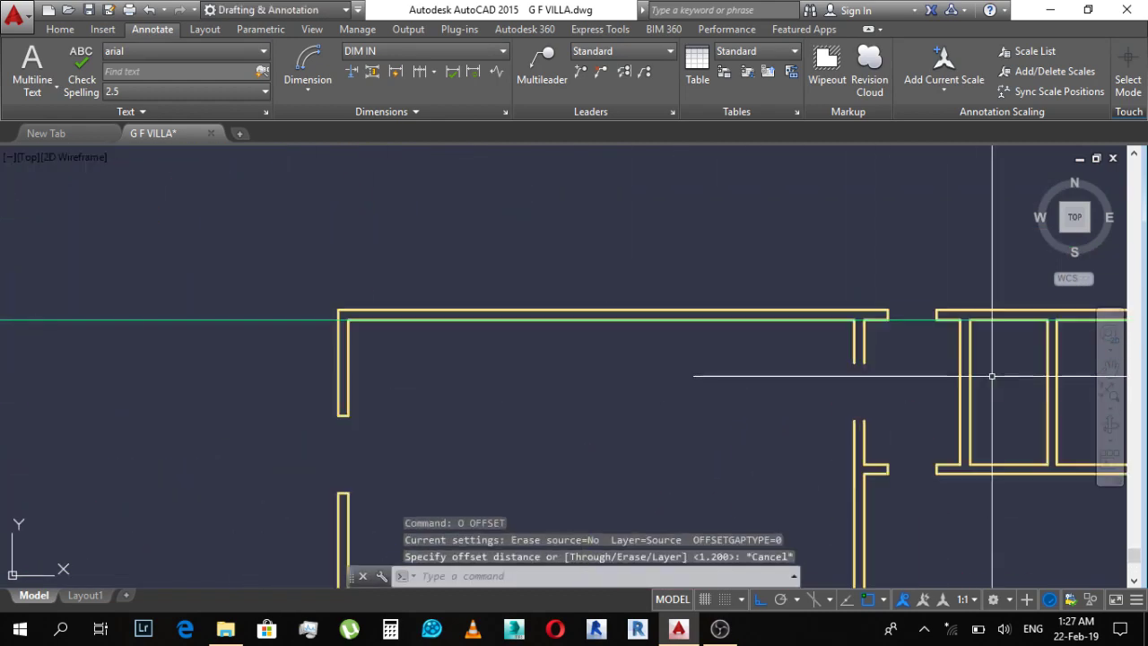
scroll(892, 377, up, 2)
key(Escape)
text(o)
key(Return)
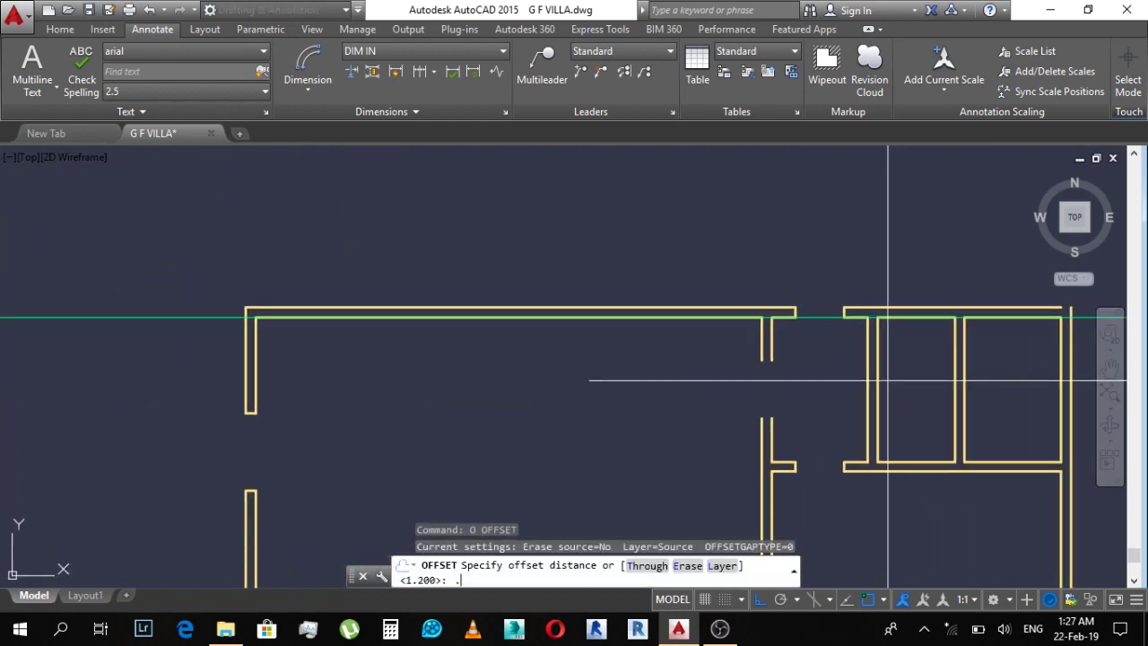
key(Return)
scroll(899, 366, up, 2)
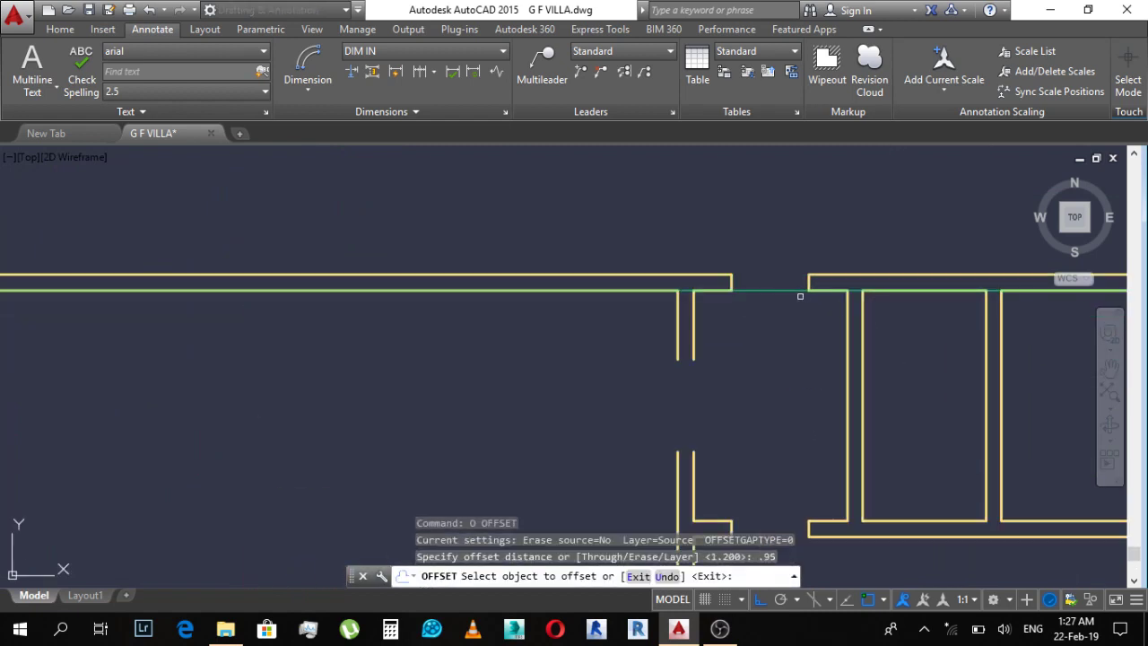
click(777, 288)
click(778, 356)
key(Escape)
Step: Offset the 0.95 guide a further 1.1 down for the opening's end
text(o)
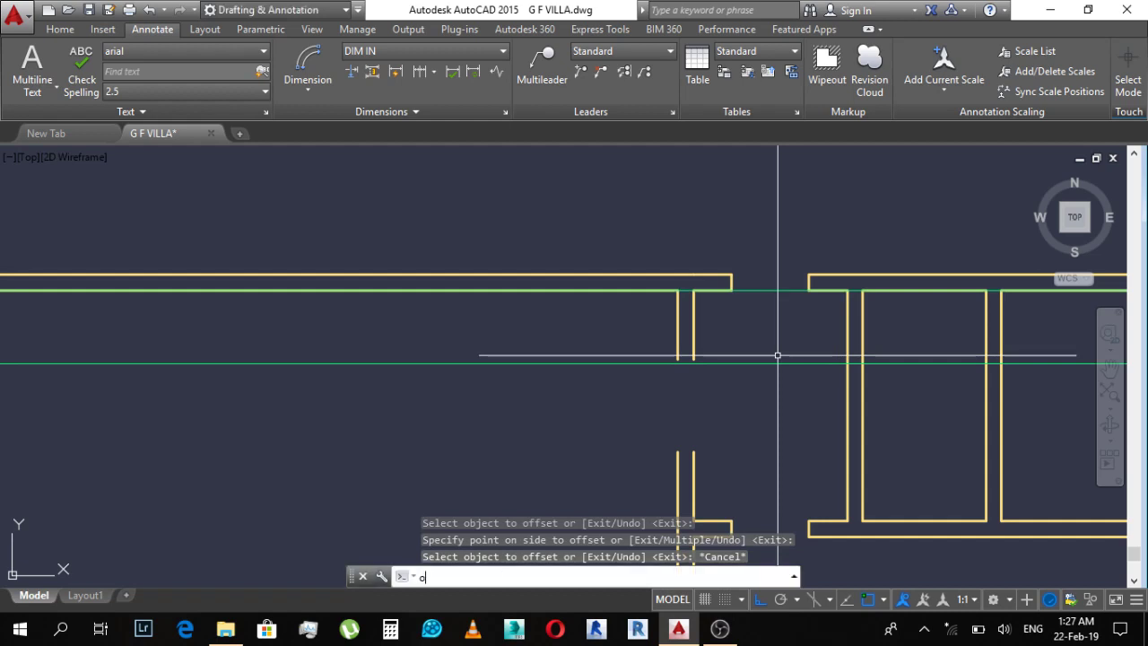
key(Return)
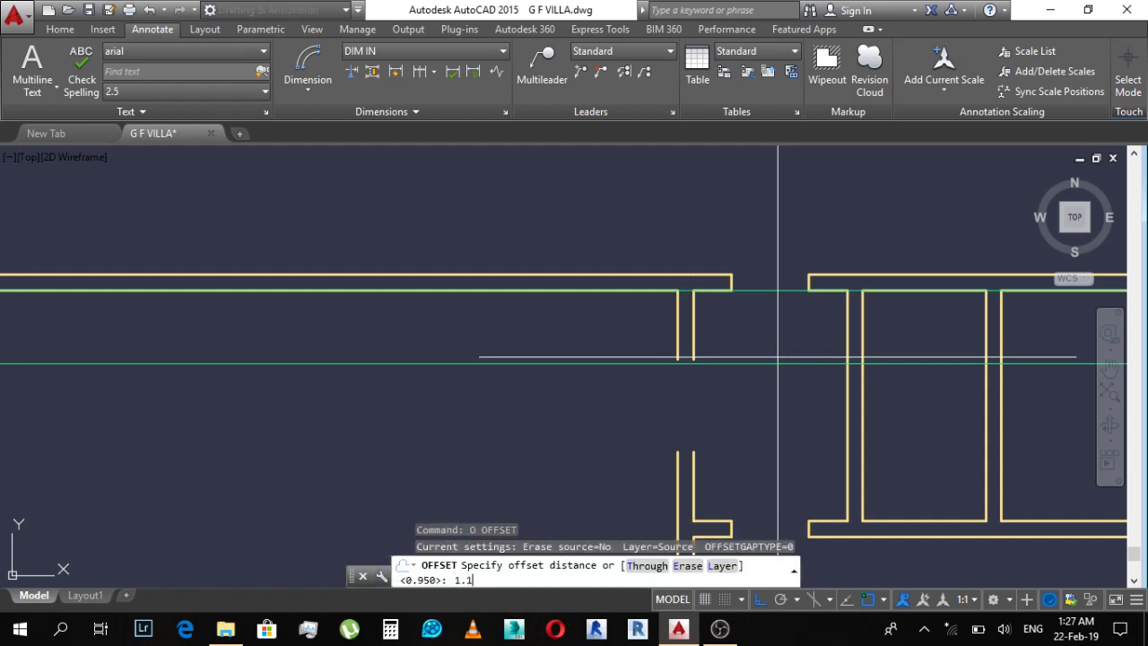
key(Return)
click(808, 366)
click(810, 430)
key(Escape)
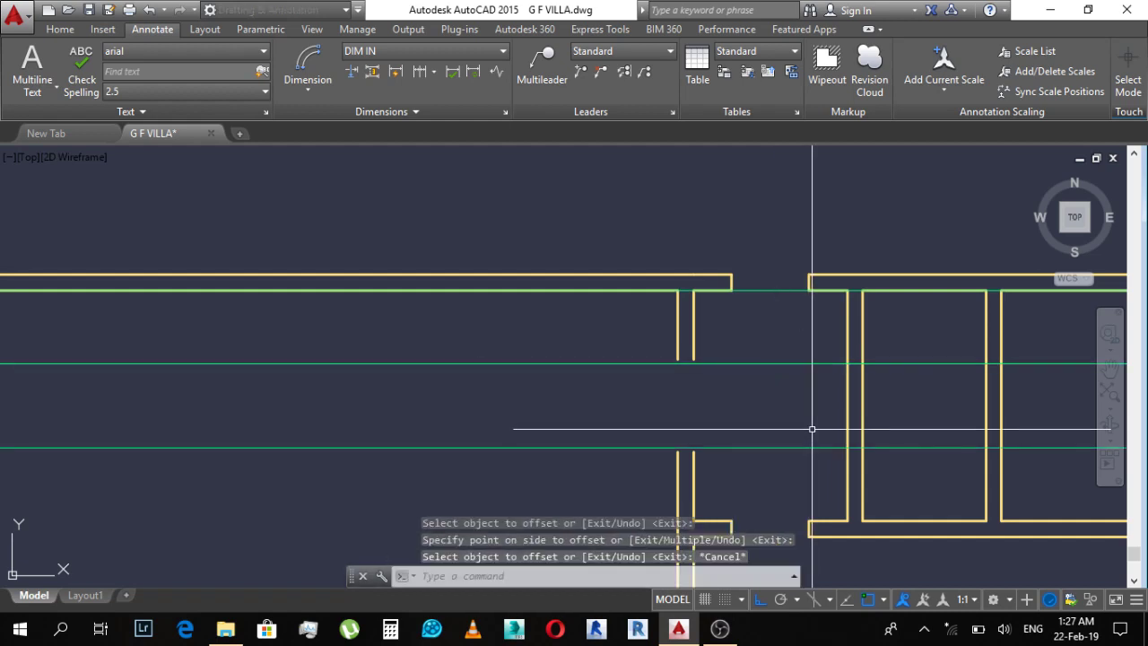
key(Escape)
Step: Trim both lines of the right partition wall between the guides
middle_drag(810, 429, 776, 387)
text(tr)
key(Return)
key(Return)
click(828, 371)
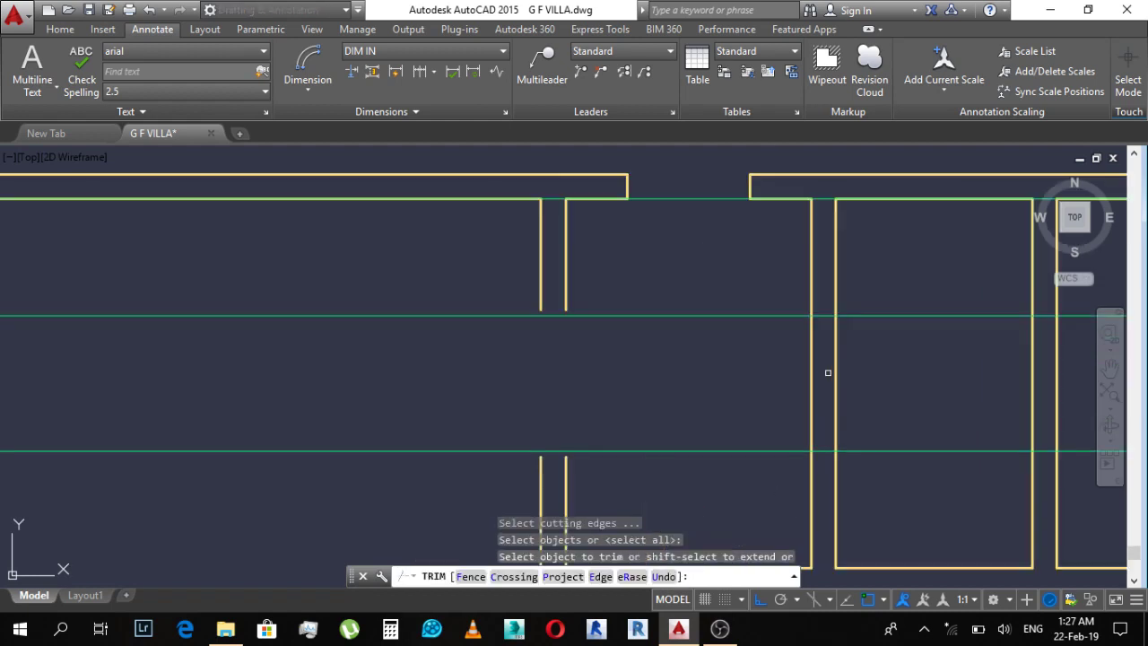
click(851, 362)
Step: Delete the guide lines around the second opening
scroll(794, 371, up, 2)
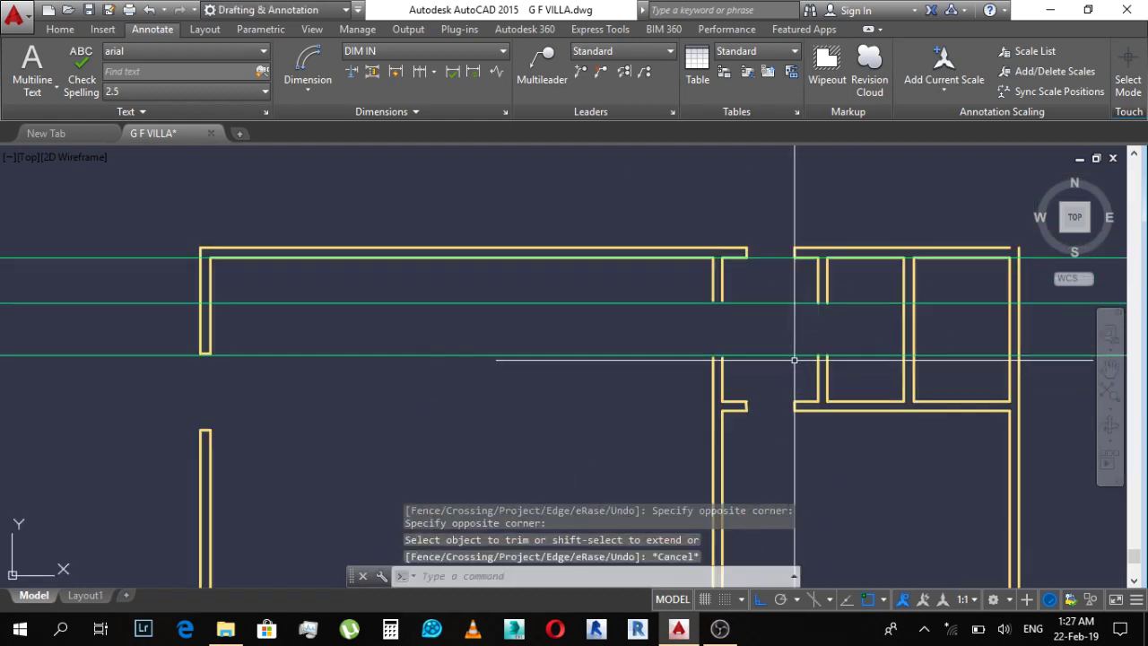
click(783, 366)
click(783, 245)
key(Delete)
key(Escape)
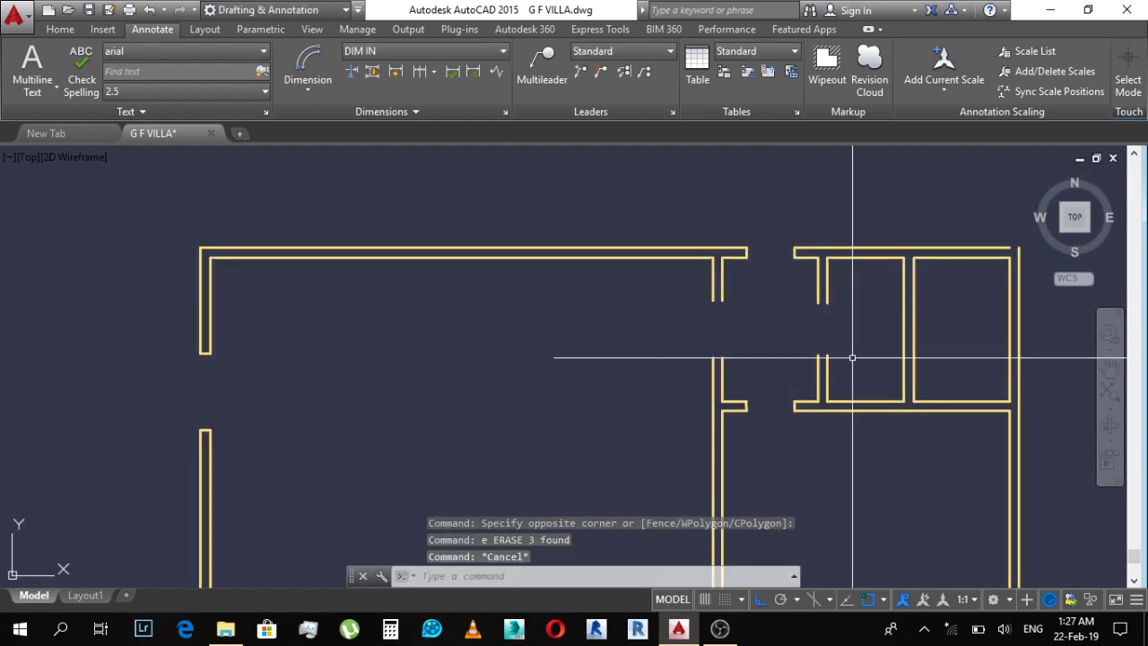
scroll(810, 341, up, 1)
text(l)
key(Return)
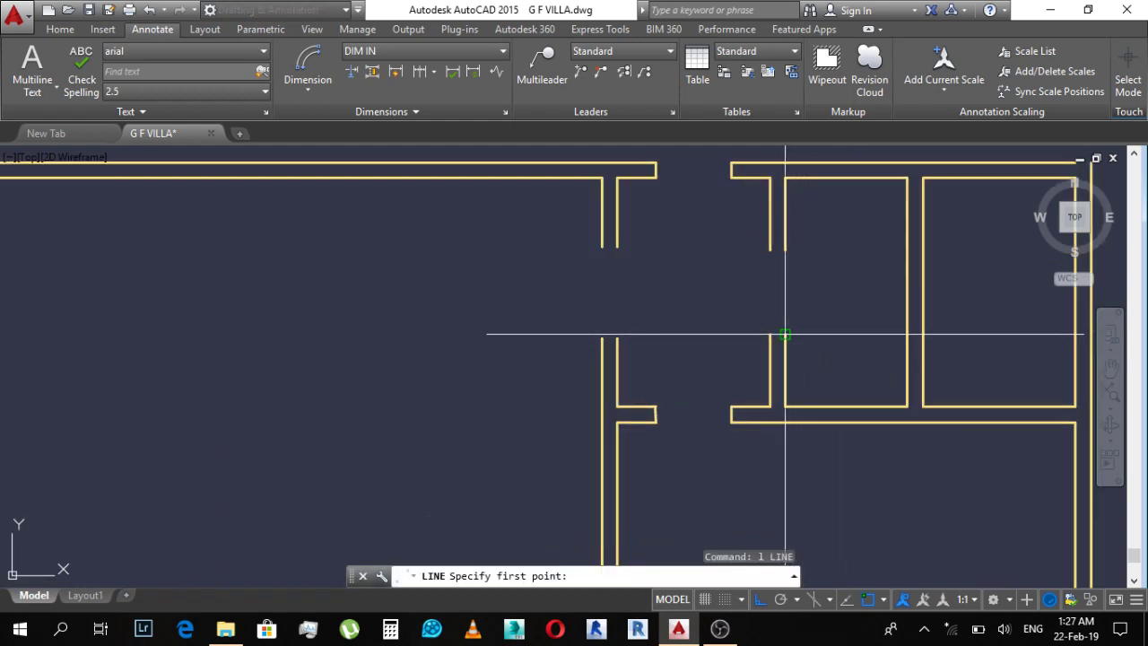
Step: Draw short lines closing the cut wall ends at the opening
click(785, 335)
click(770, 334)
key(Return)
key(Return)
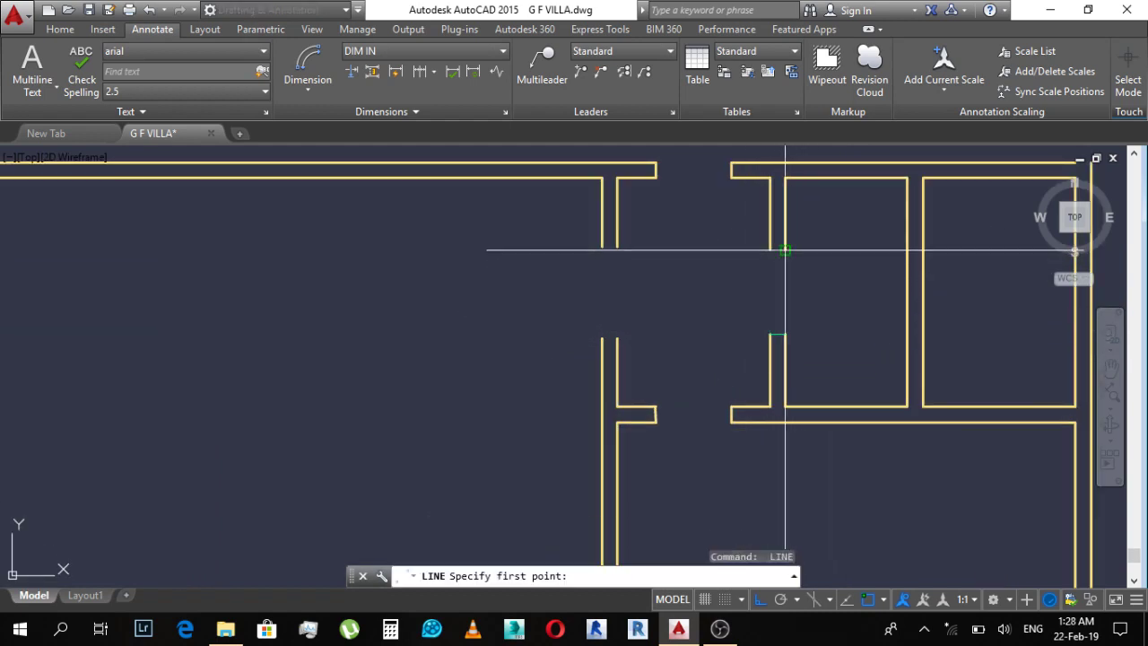
click(785, 250)
click(568, 255)
key(Escape)
Step: Trim away the line crossing the wall opening
scroll(628, 225, up, 1)
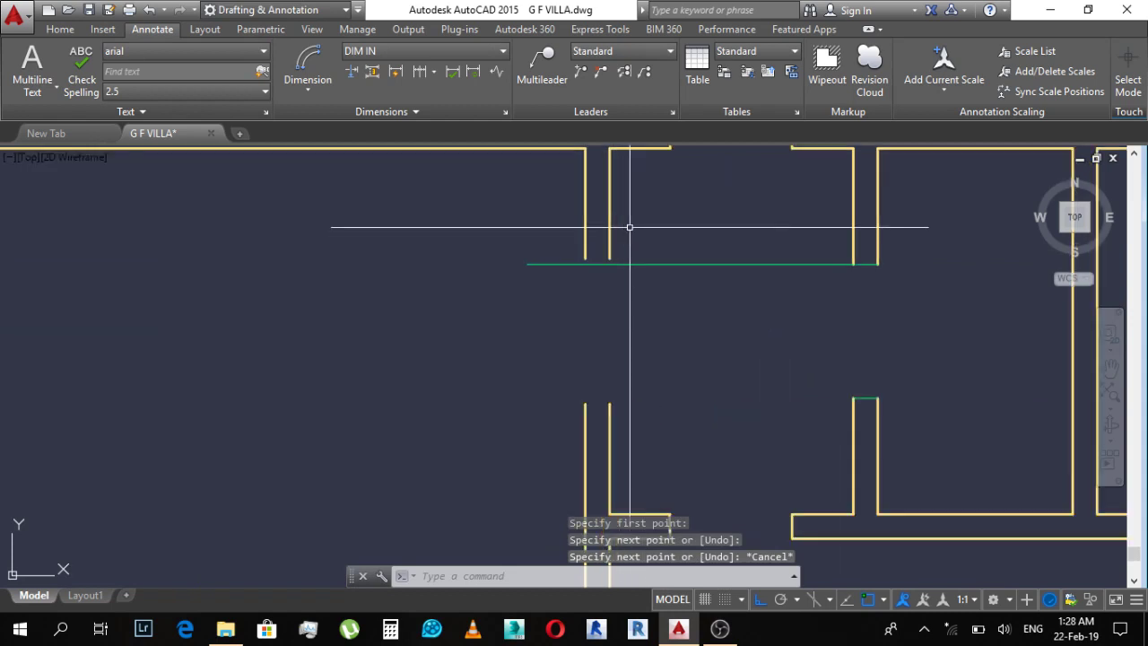
scroll(628, 228, up, 1)
scroll(598, 257, up, 4)
key(Return)
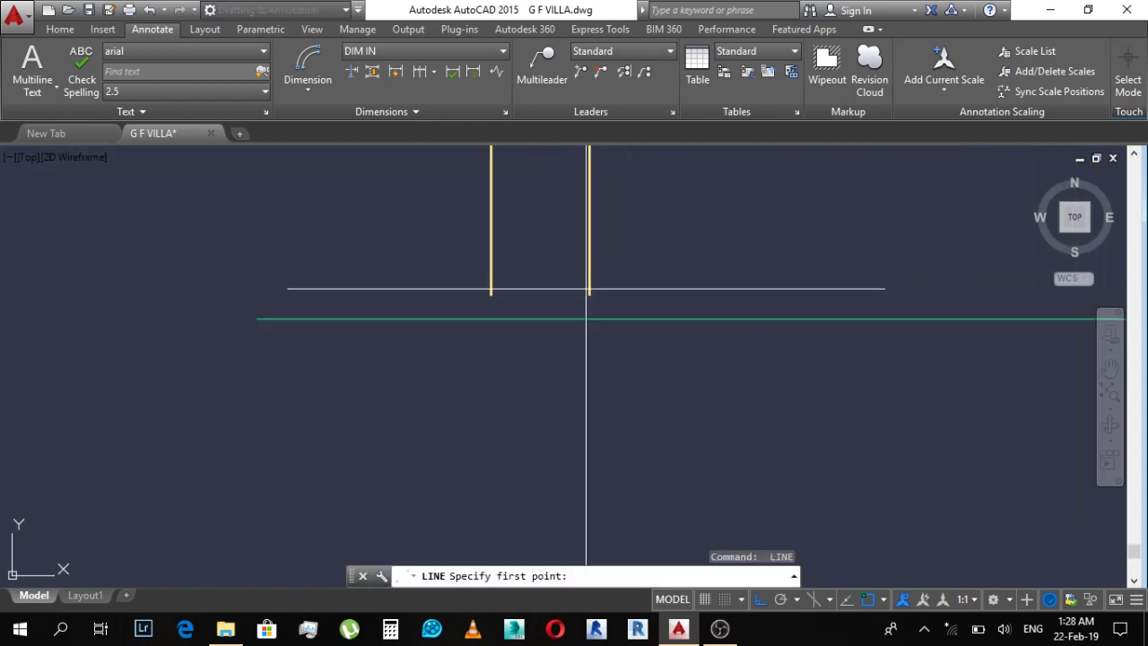
key(Escape)
scroll(553, 254, down, 6)
scroll(607, 230, up, 2)
key(Escape)
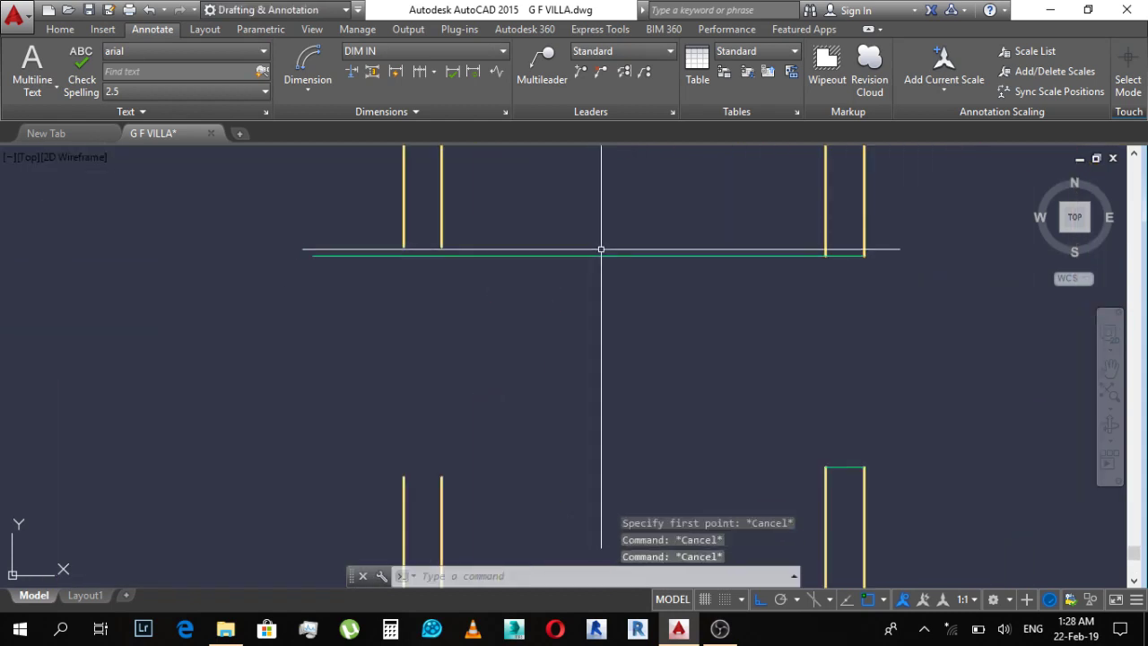
text(tr)
key(Return)
key(Return)
scroll(619, 238, down, 4)
click(639, 226)
click(626, 285)
key(Escape)
key(Escape)
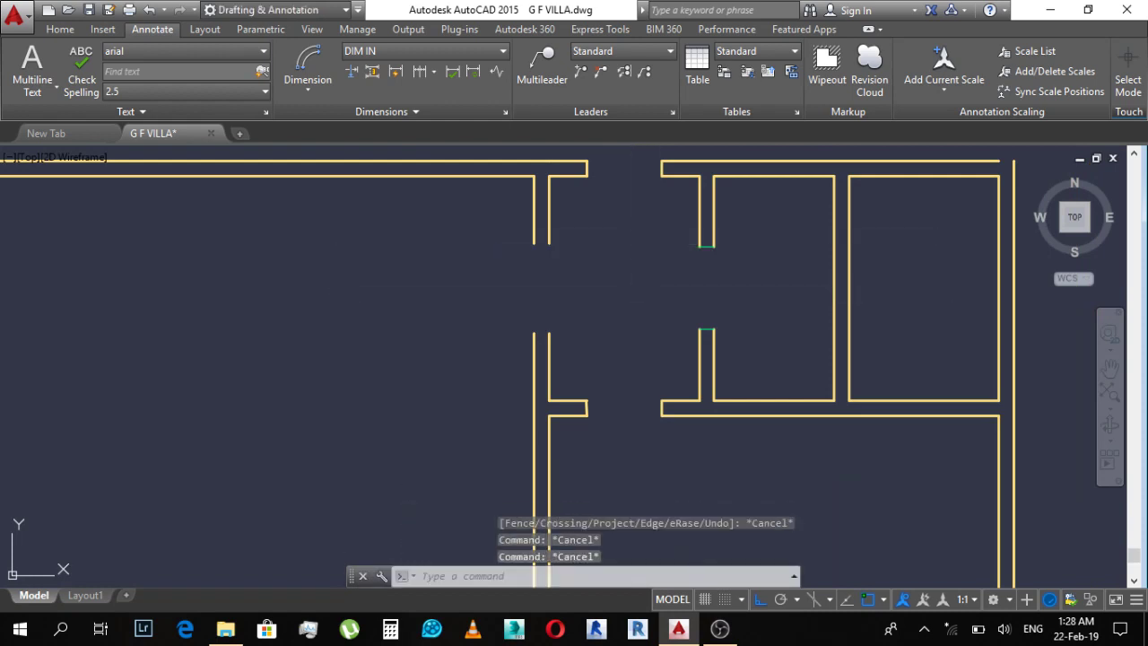
Step: Use MATCHPROP to turn the cyan wall ends yellow like the walls
text(ma)
key(Return)
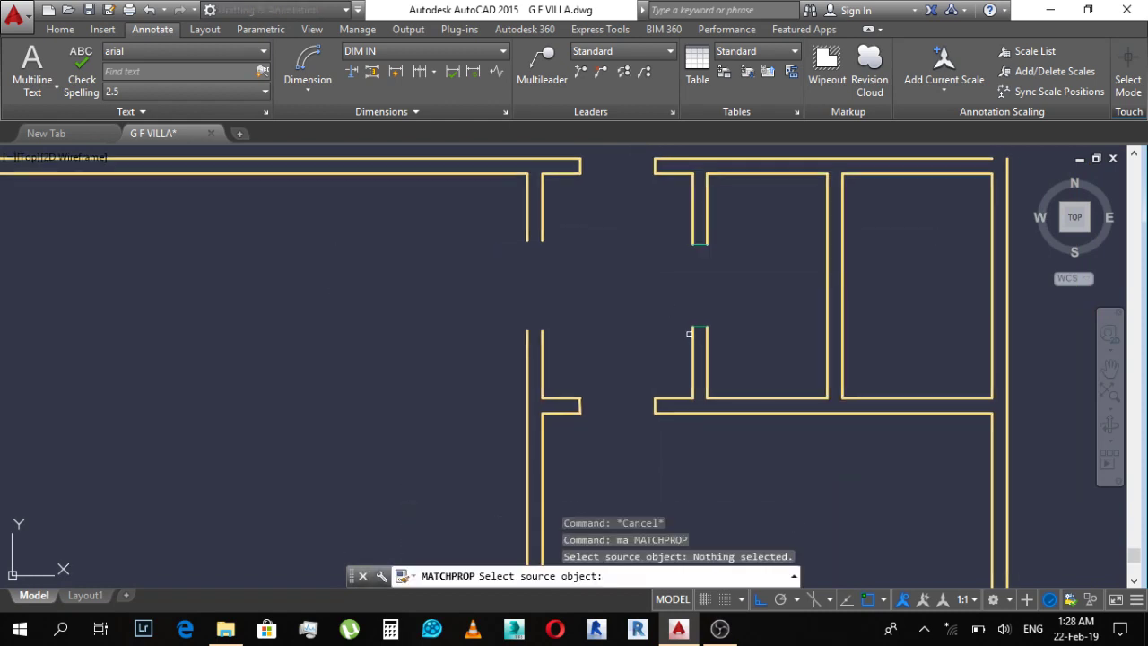
click(692, 329)
click(642, 220)
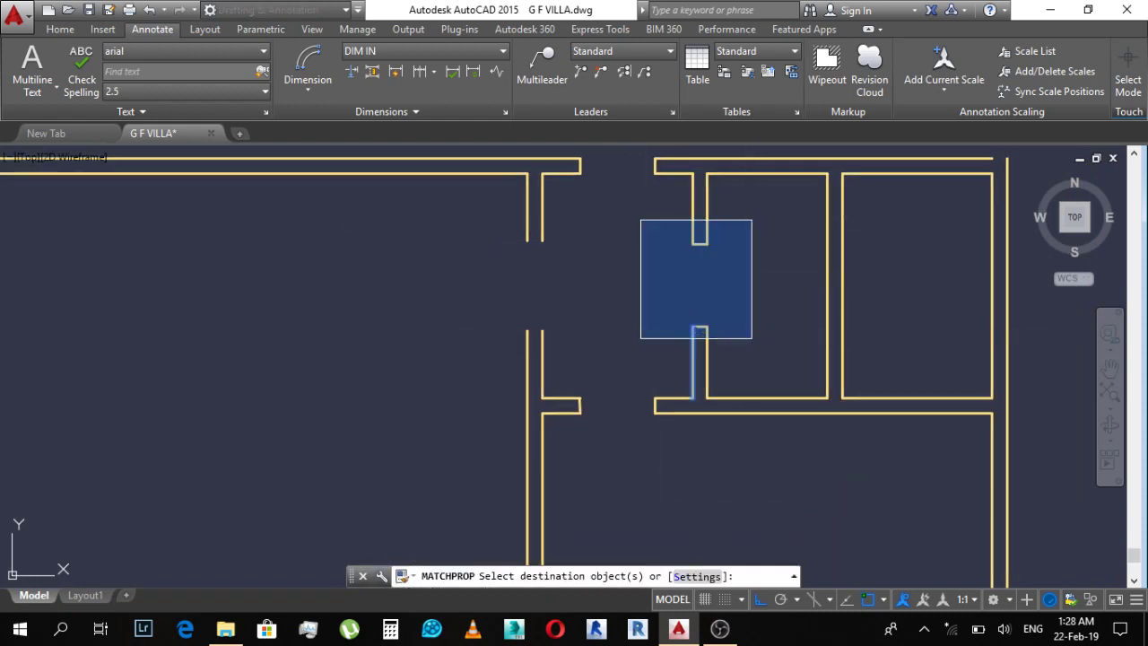
click(764, 333)
key(Escape)
Step: Match the left wall's green ends to the yellow wall properties
middle_drag(617, 288, 625, 297)
text(l)
key(Return)
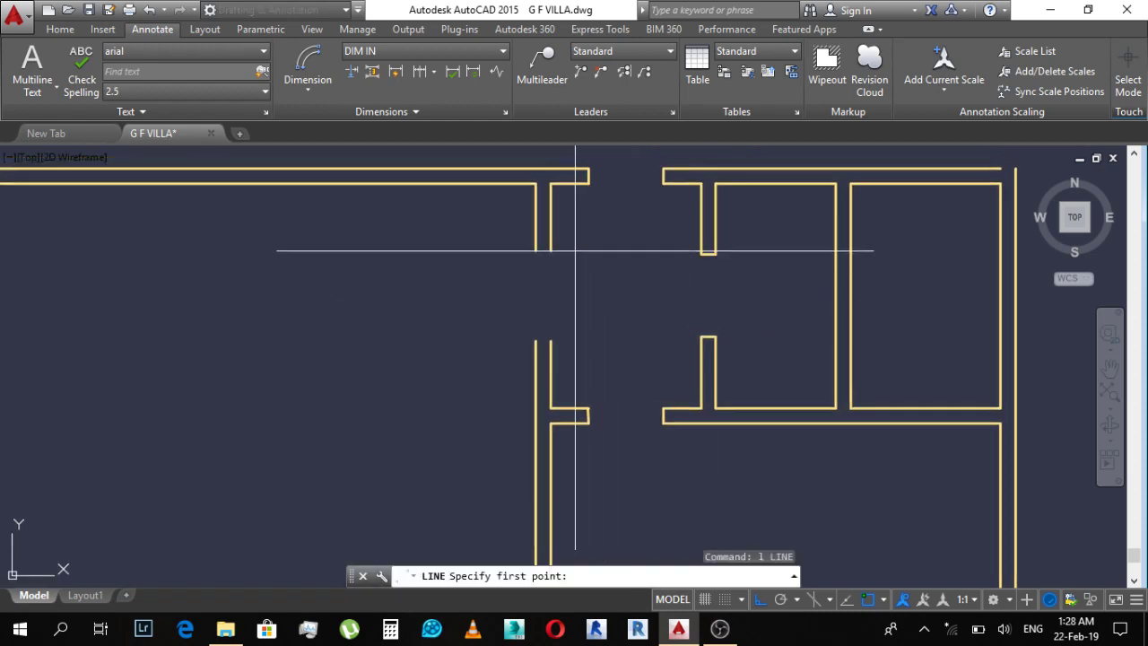
key(Escape)
key(Return)
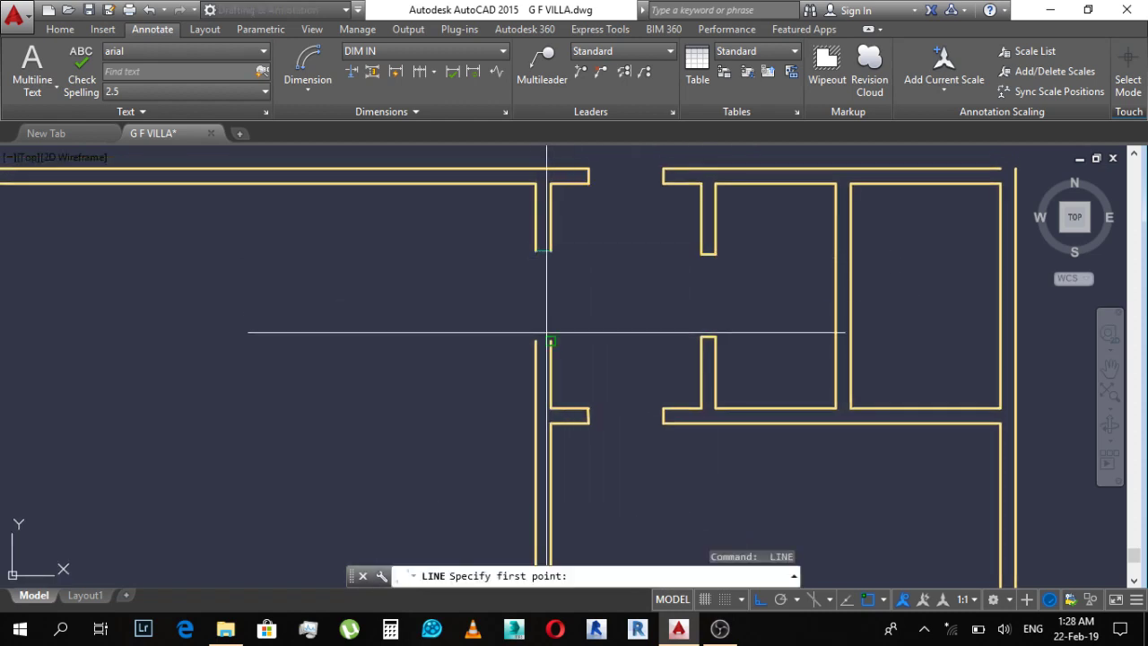
click(536, 336)
key(Escape)
middle_drag(589, 294, 613, 341)
text(ma)
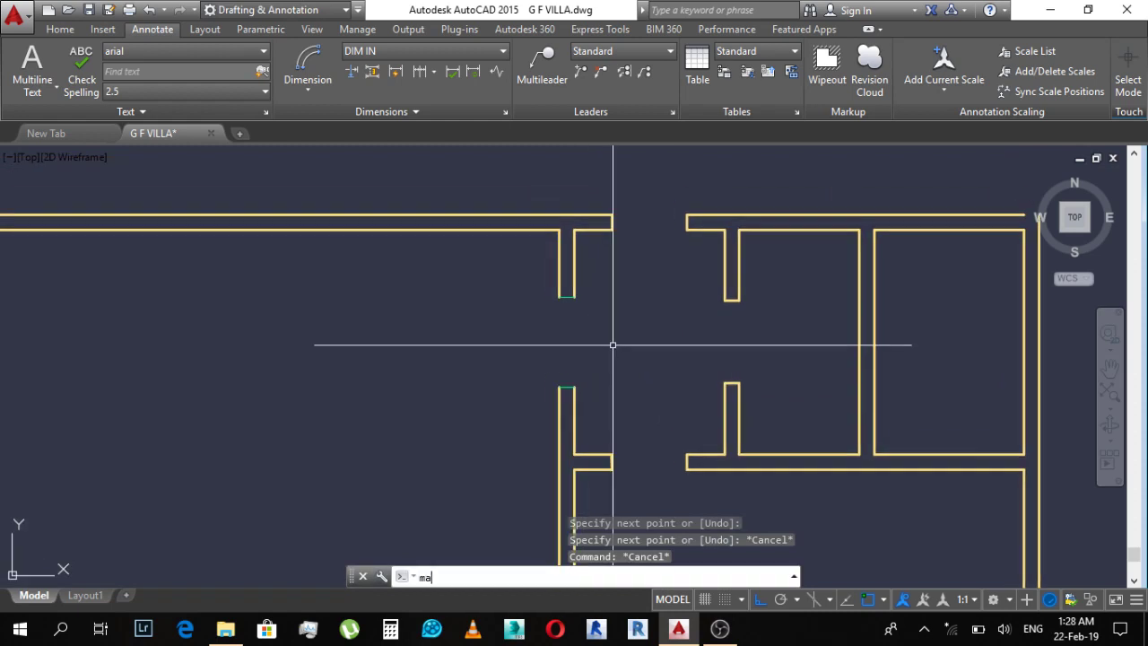
key(Return)
click(576, 407)
click(512, 277)
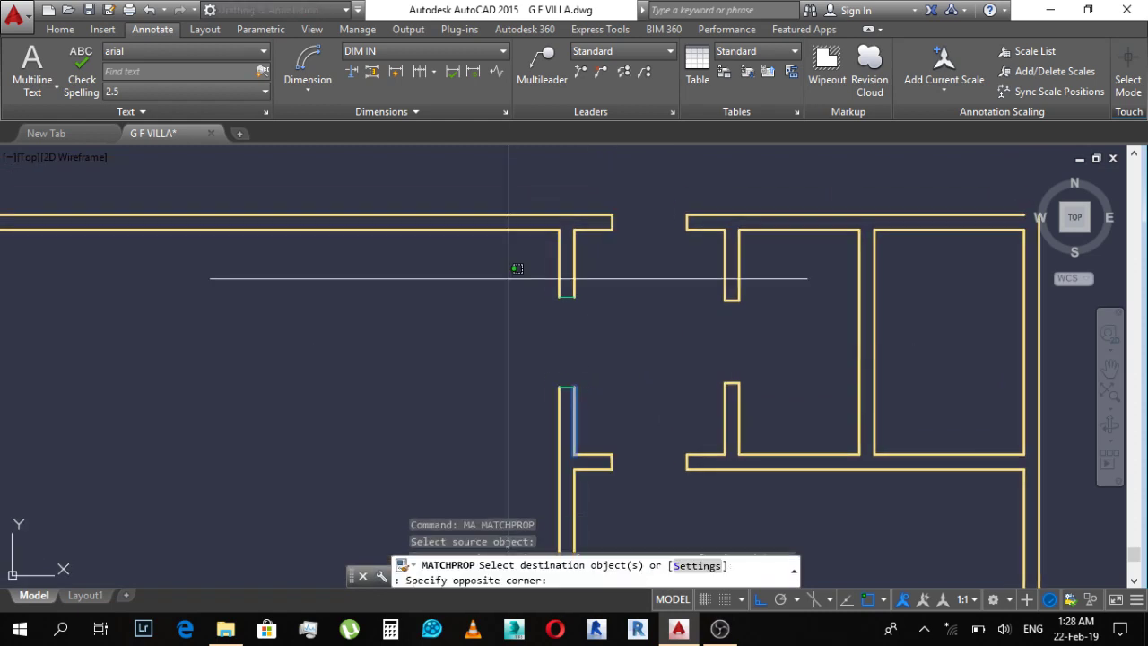
key(Escape)
Step: Zoom out over the whole villa plan, then back in on the copied wing
scroll(680, 327, down, 5)
middle_drag(680, 327, 684, 261)
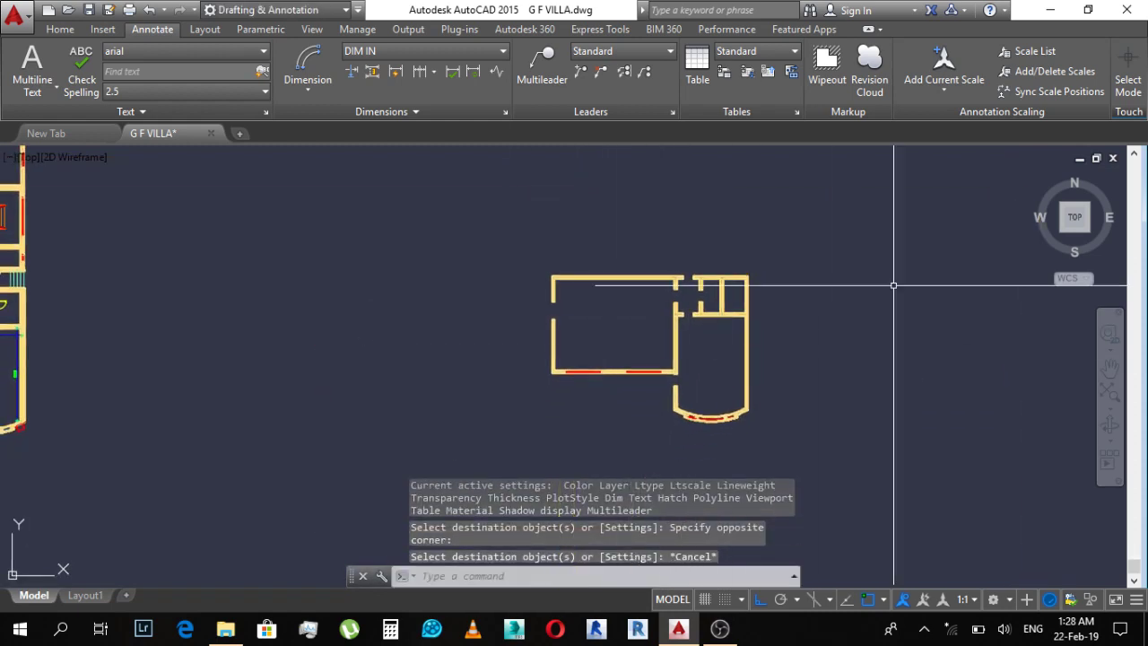
scroll(653, 295, down, 8)
scroll(643, 279, up, 6)
scroll(643, 279, up, 3)
scroll(781, 328, up, 2)
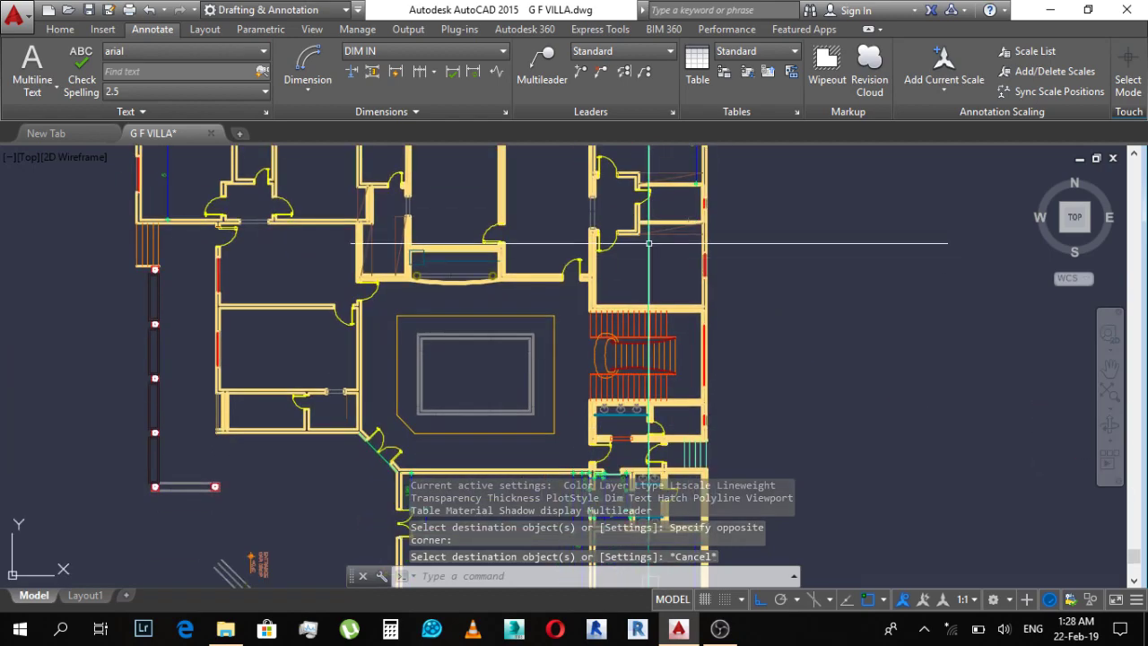
scroll(528, 301, down, 2)
scroll(635, 263, down, 8)
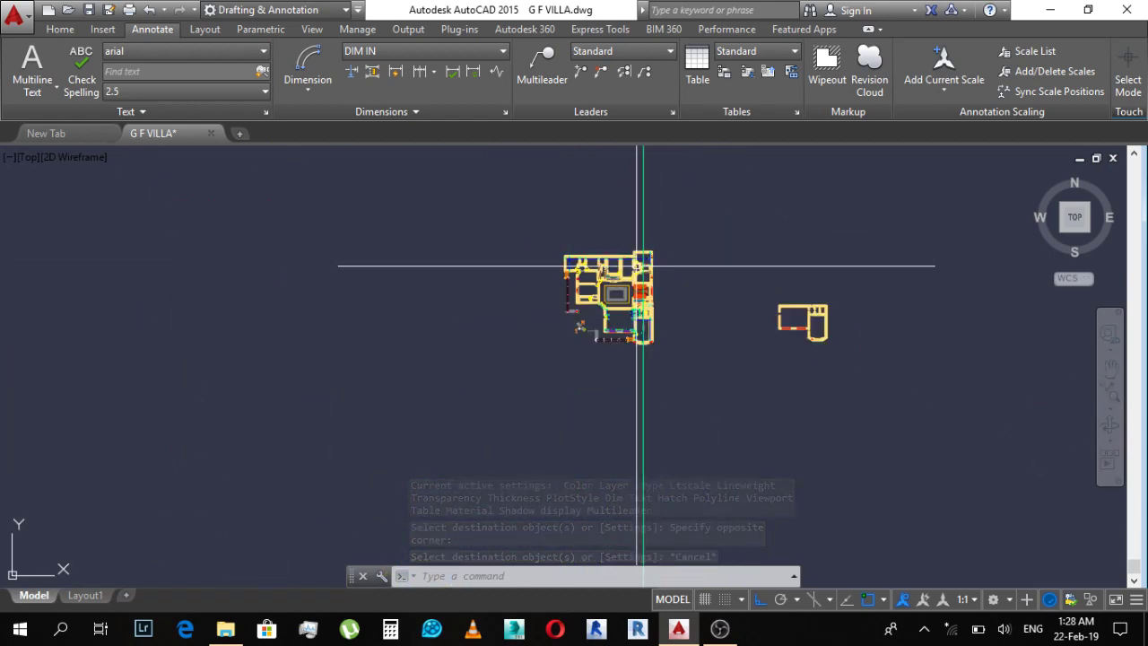
scroll(681, 284, up, 6)
scroll(635, 271, down, 1)
scroll(563, 190, up, 1)
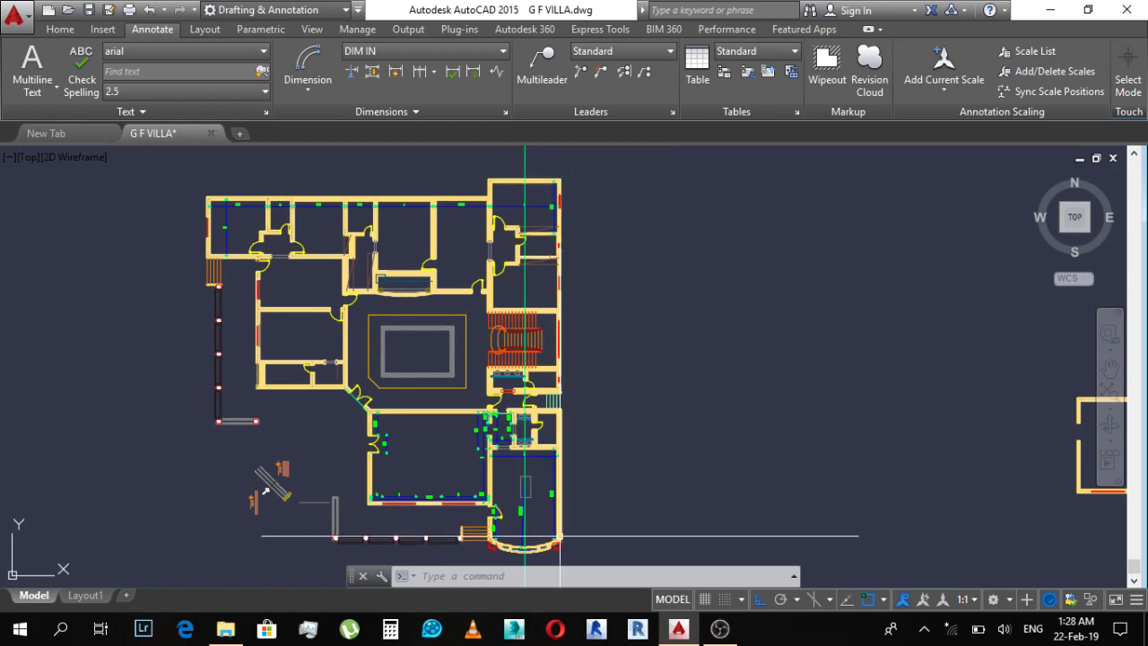
scroll(681, 260, down, 4)
scroll(700, 260, up, 6)
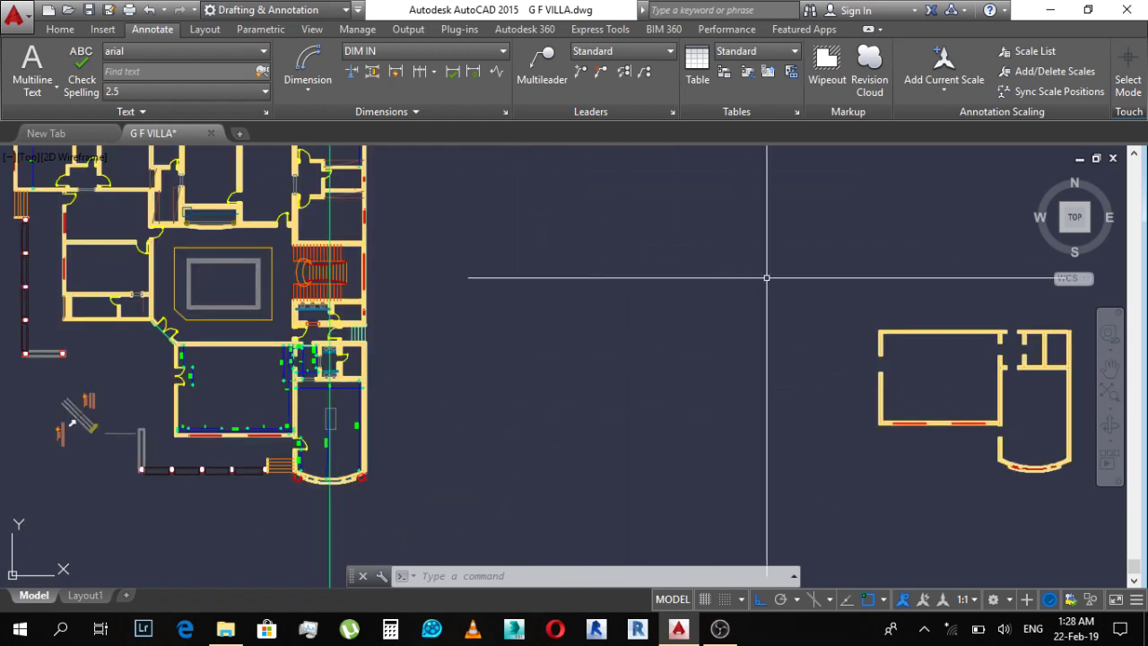
middle_drag(769, 277, 687, 235)
scroll(849, 292, up, 3)
scroll(807, 278, up, 3)
scroll(790, 269, down, 7)
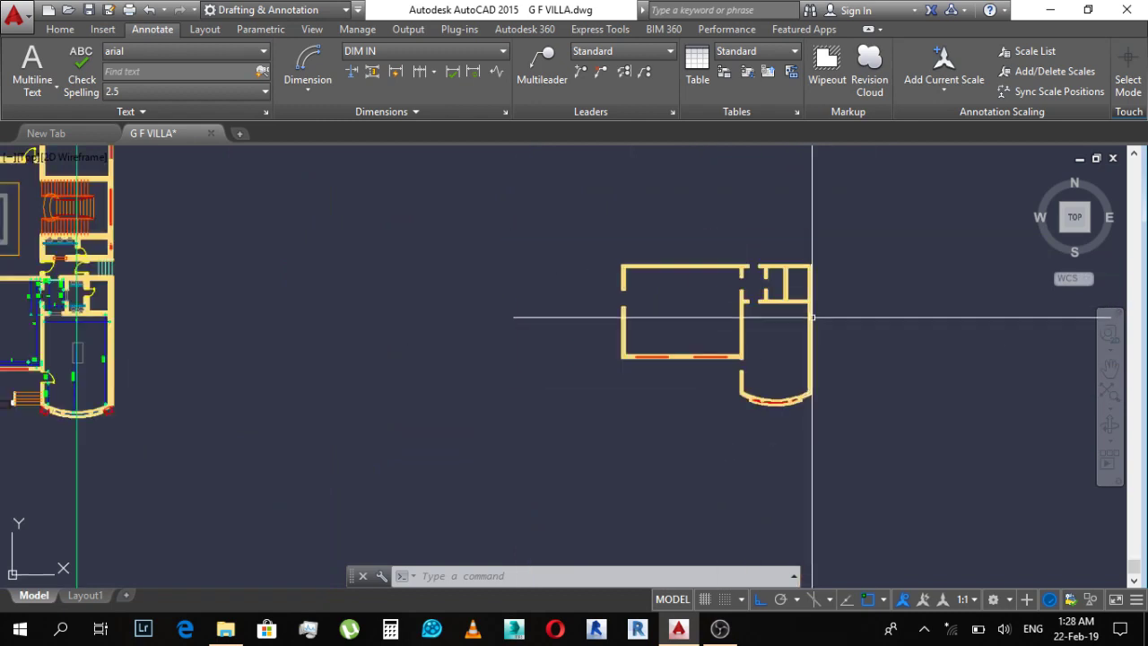
scroll(730, 305, up, 1)
scroll(777, 282, up, 4)
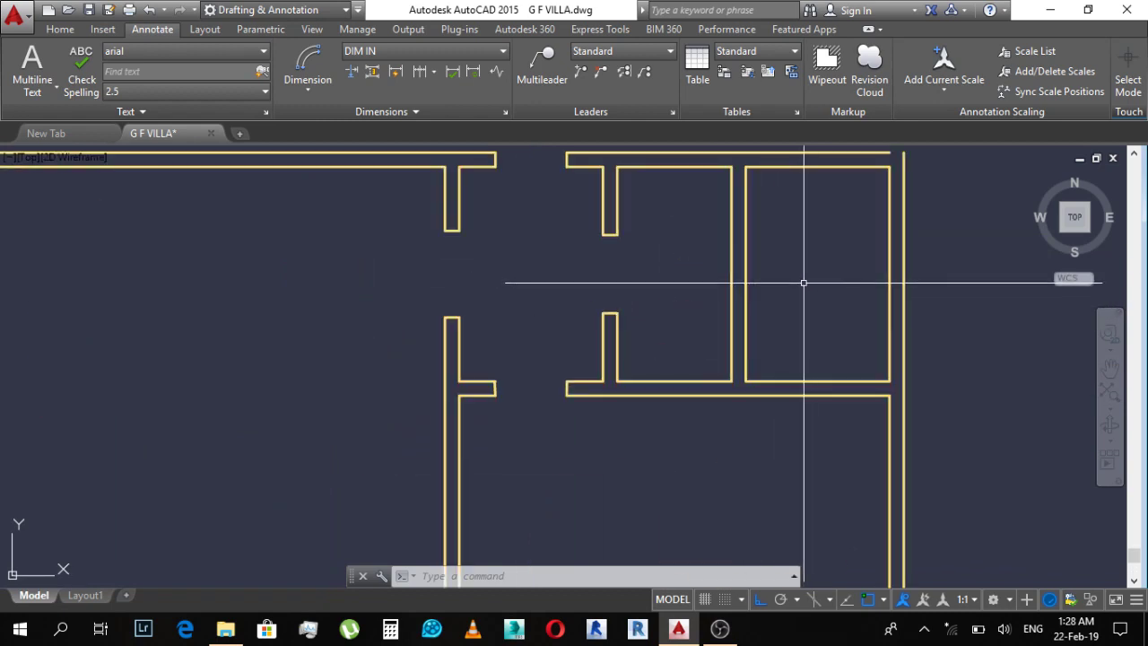
scroll(810, 272, down, 3)
scroll(789, 283, down, 2)
scroll(90, 305, up, 2)
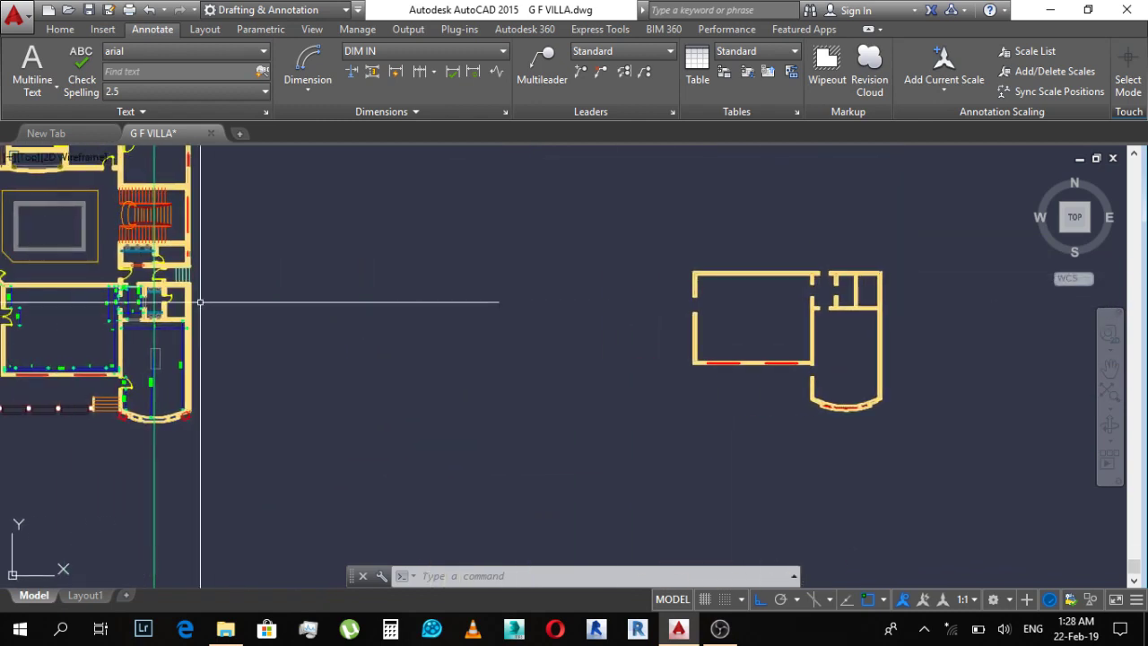
scroll(81, 287, up, 2)
scroll(74, 258, up, 2)
scroll(74, 258, up, 4)
key(Escape)
key(Escape)
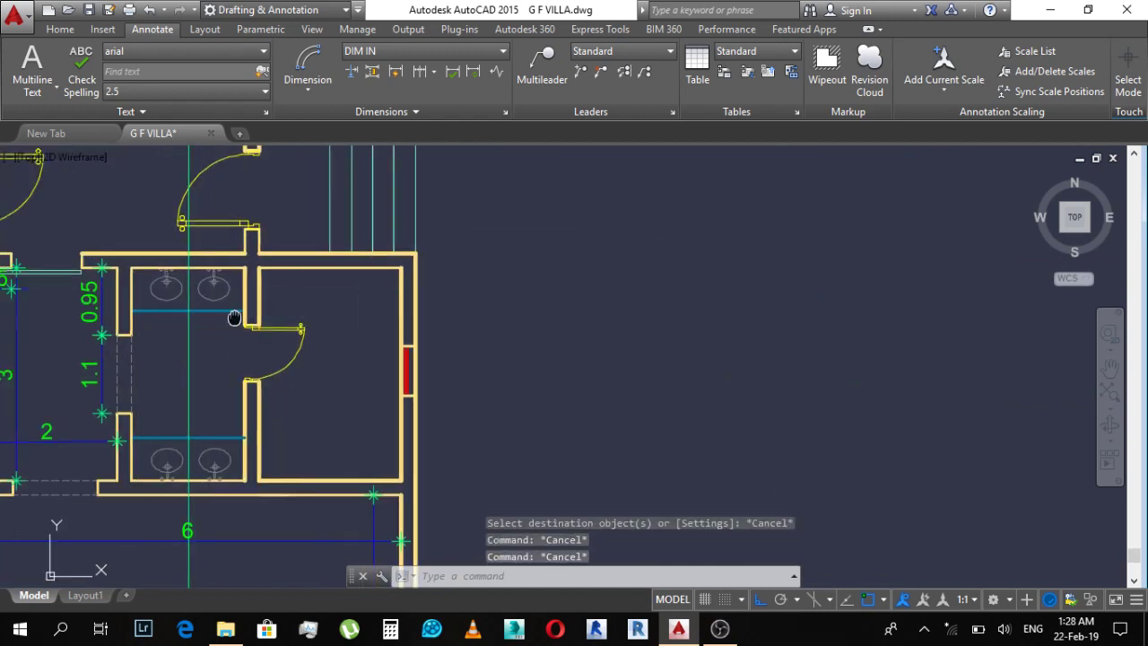
text(dal)
key(Return)
scroll(269, 312, up, 2)
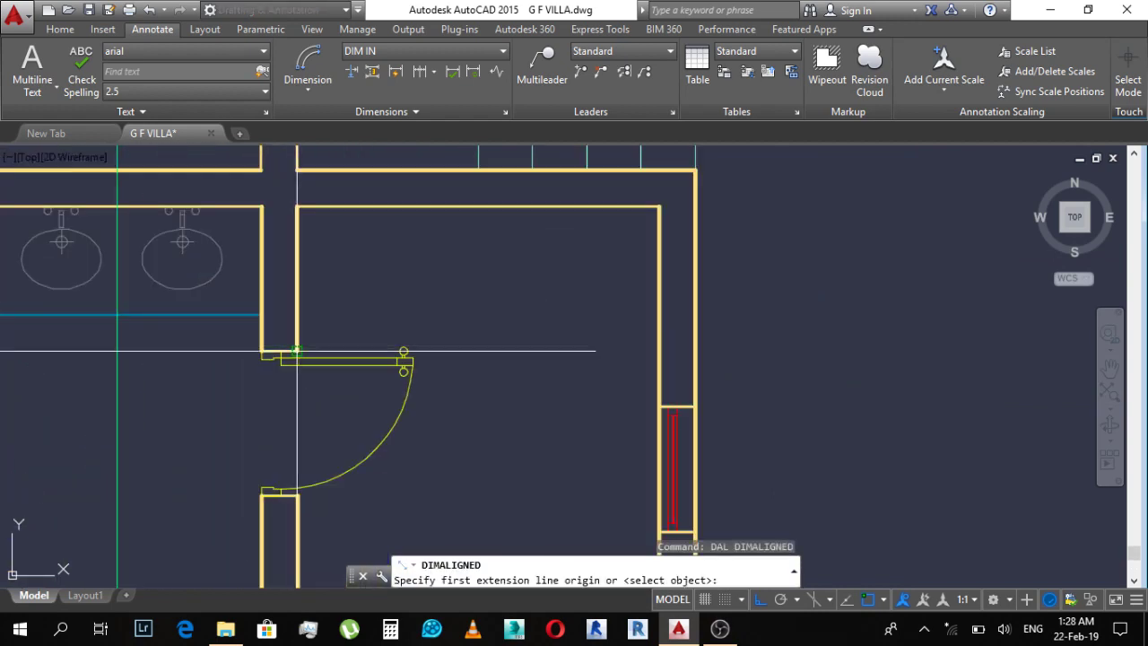
click(307, 351)
click(307, 208)
key(Escape)
key(Return)
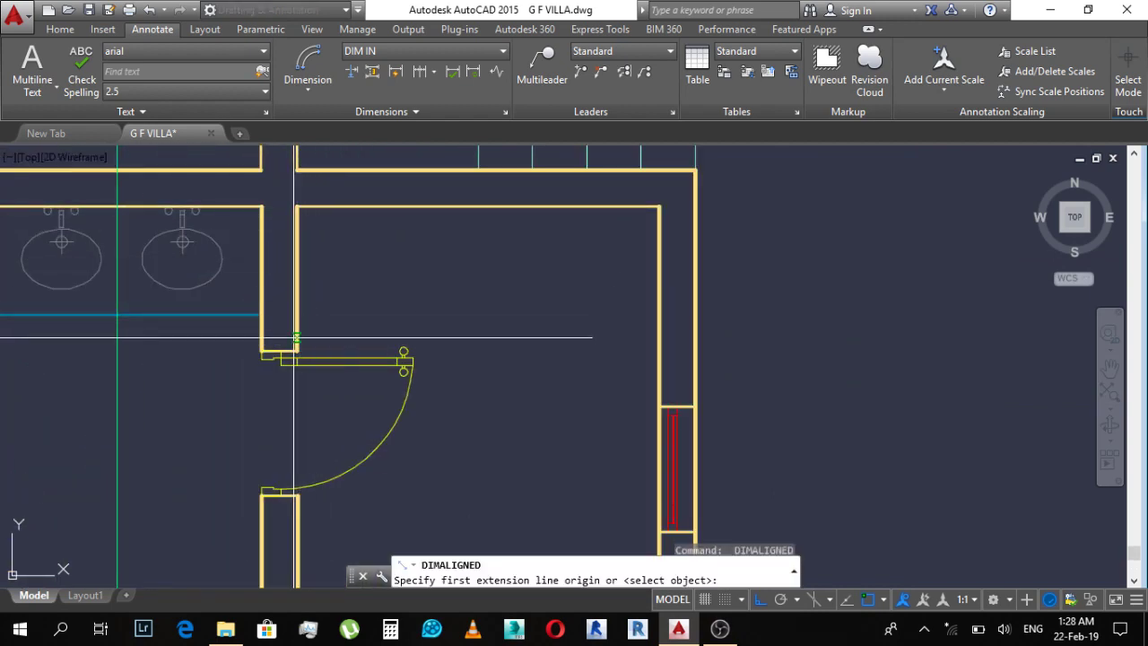
click(310, 352)
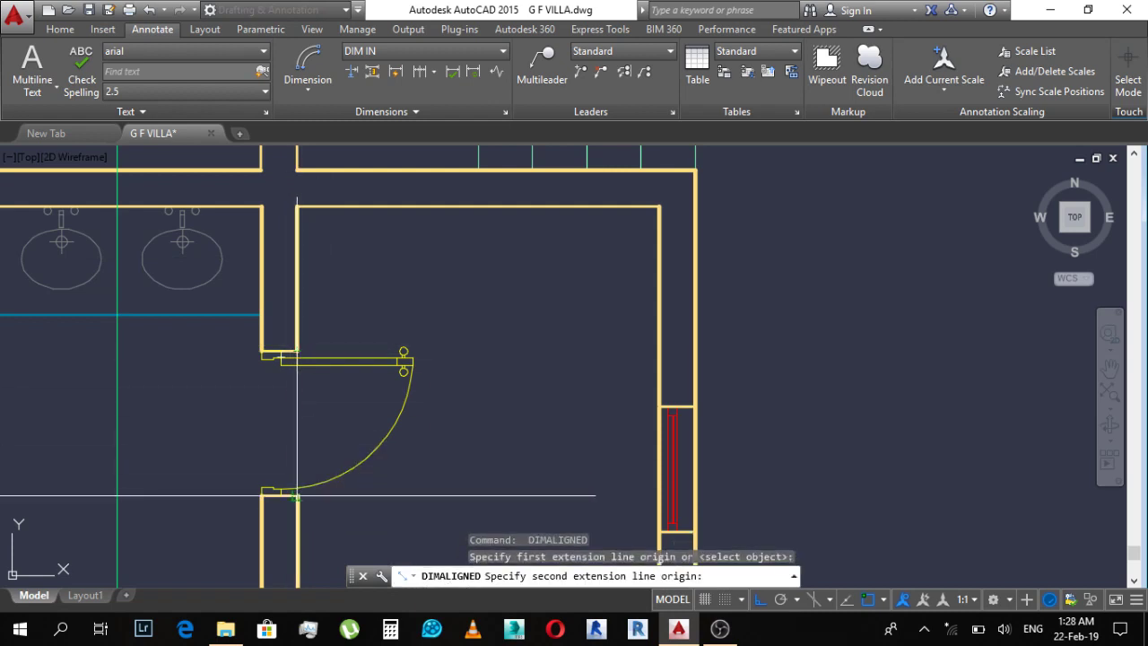
click(310, 490)
key(Escape)
key(Escape)
scroll(316, 372, down, 5)
text(l)
key(Return)
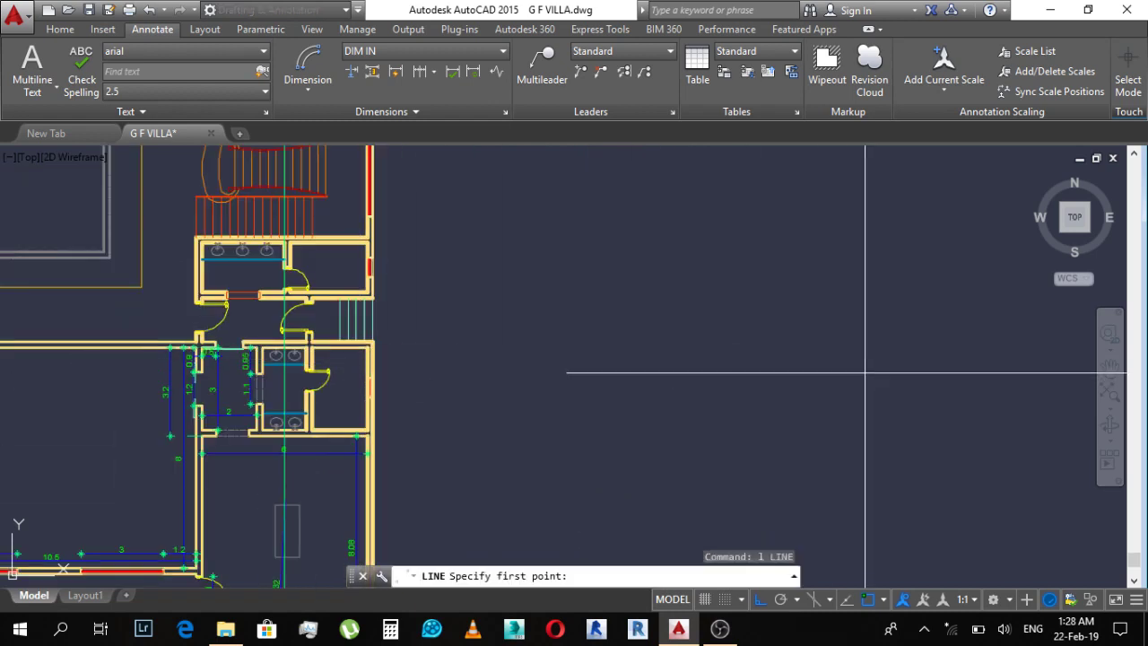
middle_drag(867, 376, 611, 332)
text(l)
key(Return)
scroll(730, 320, down, 3)
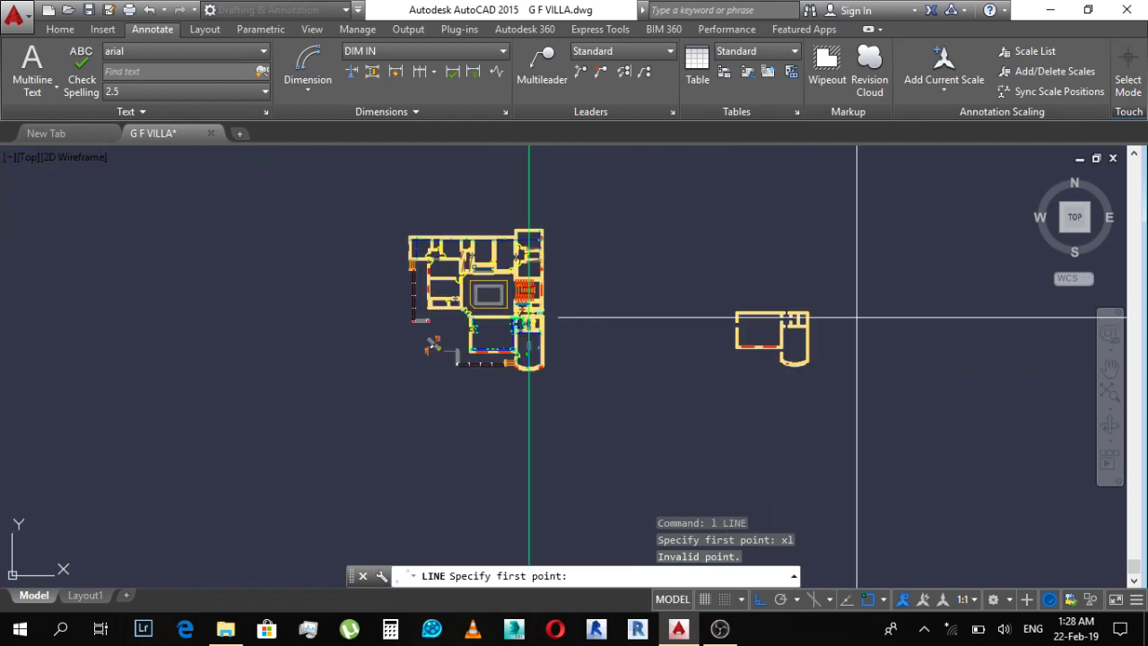
scroll(530, 315, up, 3)
scroll(507, 356, up, 2)
scroll(508, 356, up, 2)
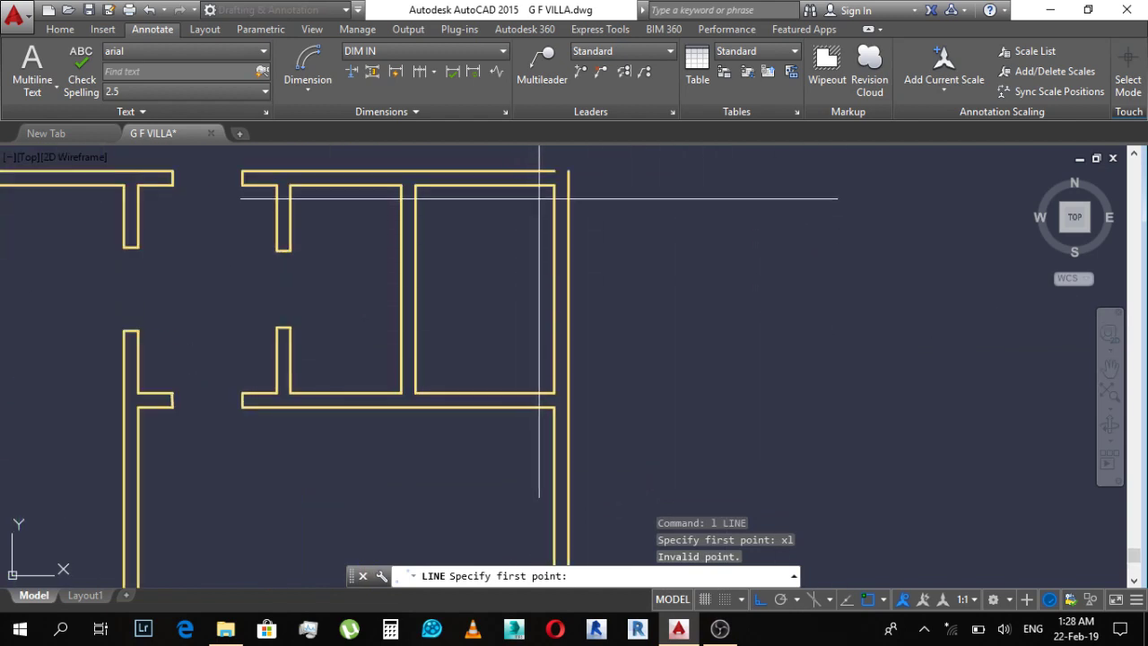
Step: Draw a horizontal construction line (XL) along the top wall face of the wing
click(539, 186)
key(Escape)
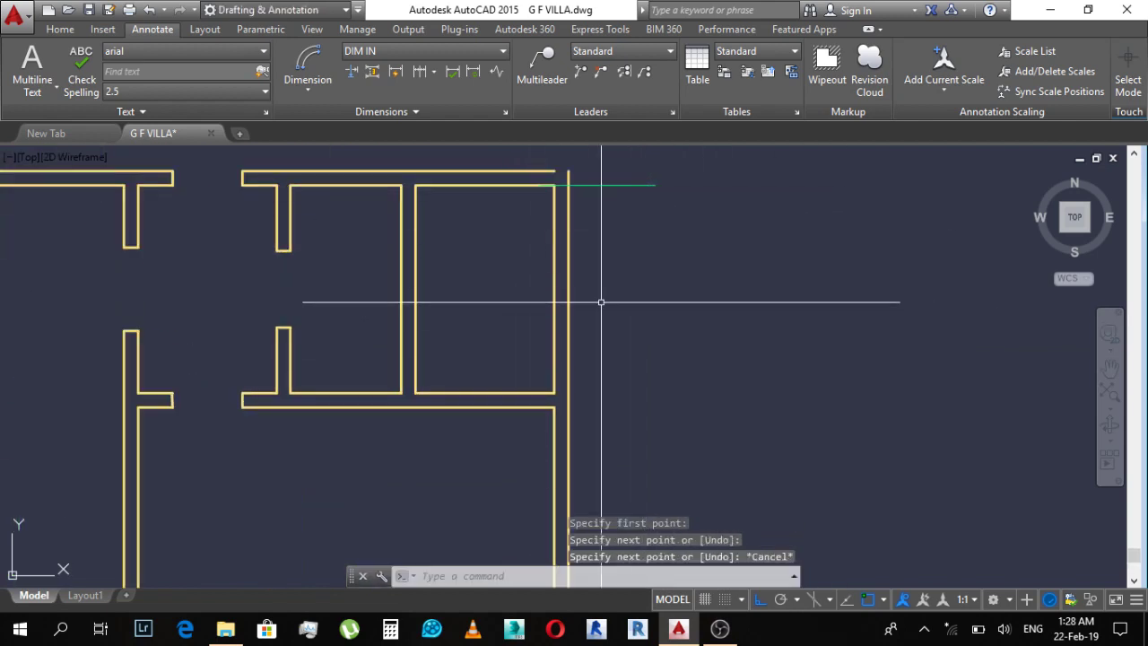
key(Escape)
text(xl)
key(Return)
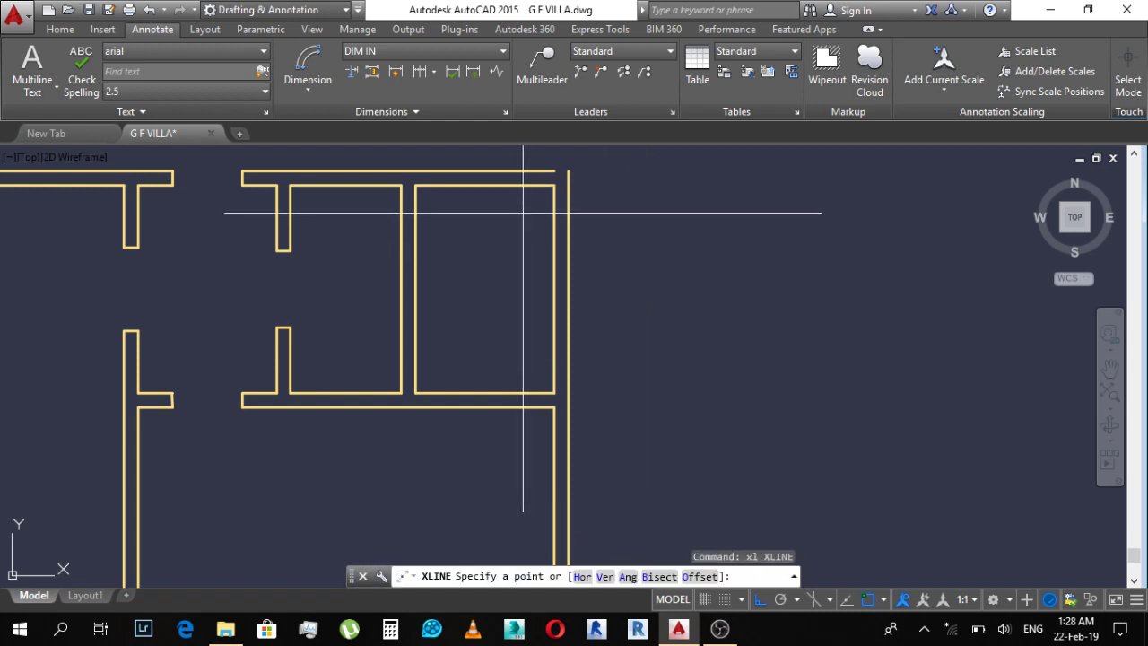
click(507, 186)
click(666, 218)
key(Escape)
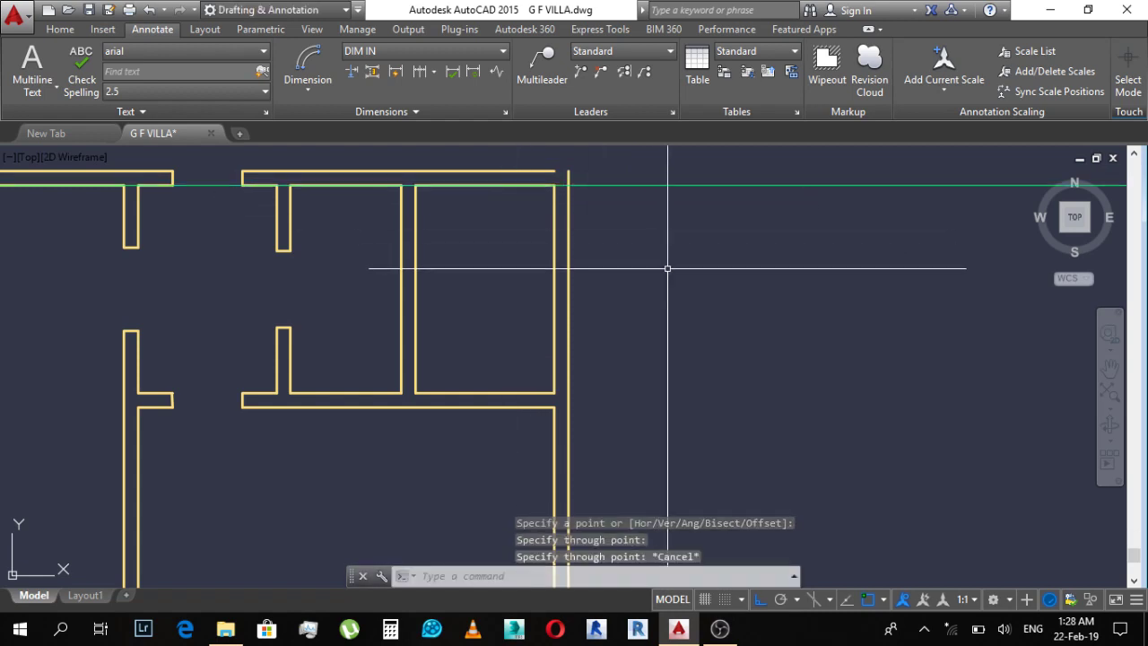
Step: Offset the construction line 0.8 below itself
text(o)
key(Return)
text(.8)
key(Return)
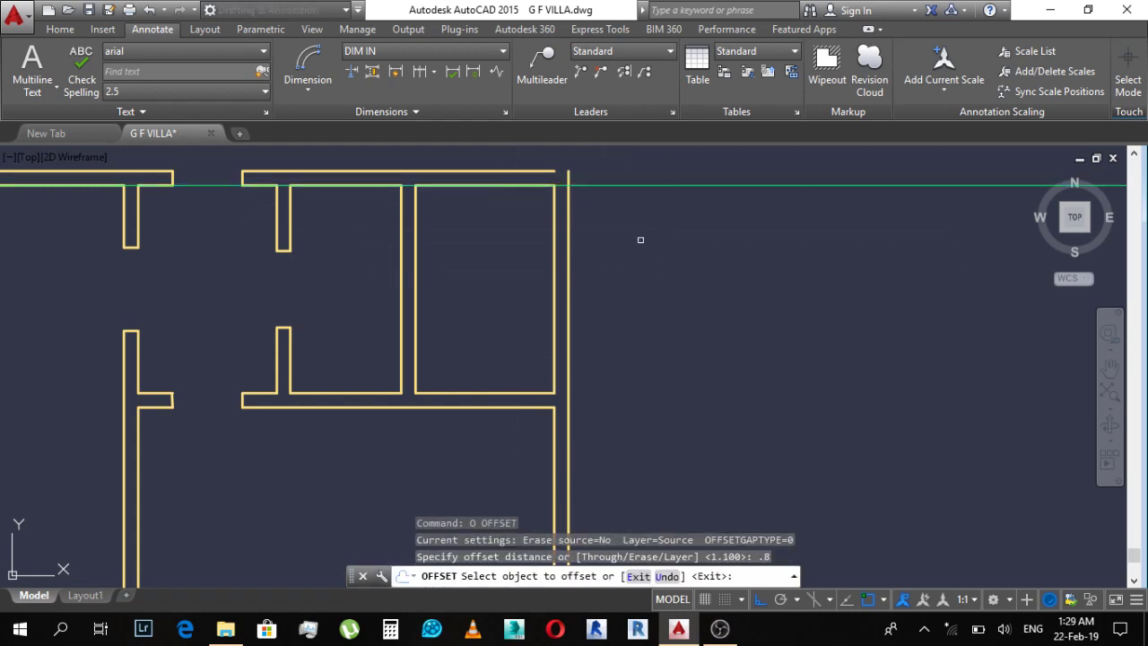
click(632, 186)
click(639, 250)
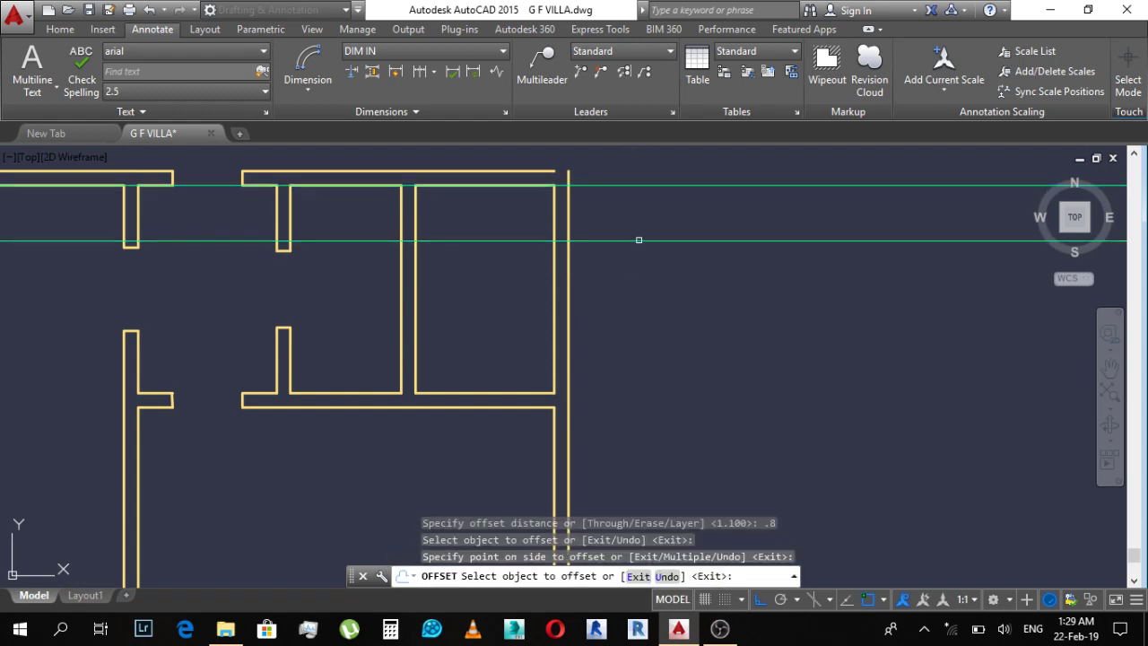
key(Escape)
Step: Start trimming with all objects as cutting edges, then cancel the trim window
text(tr)
key(Return)
middle_drag(523, 344, 577, 345)
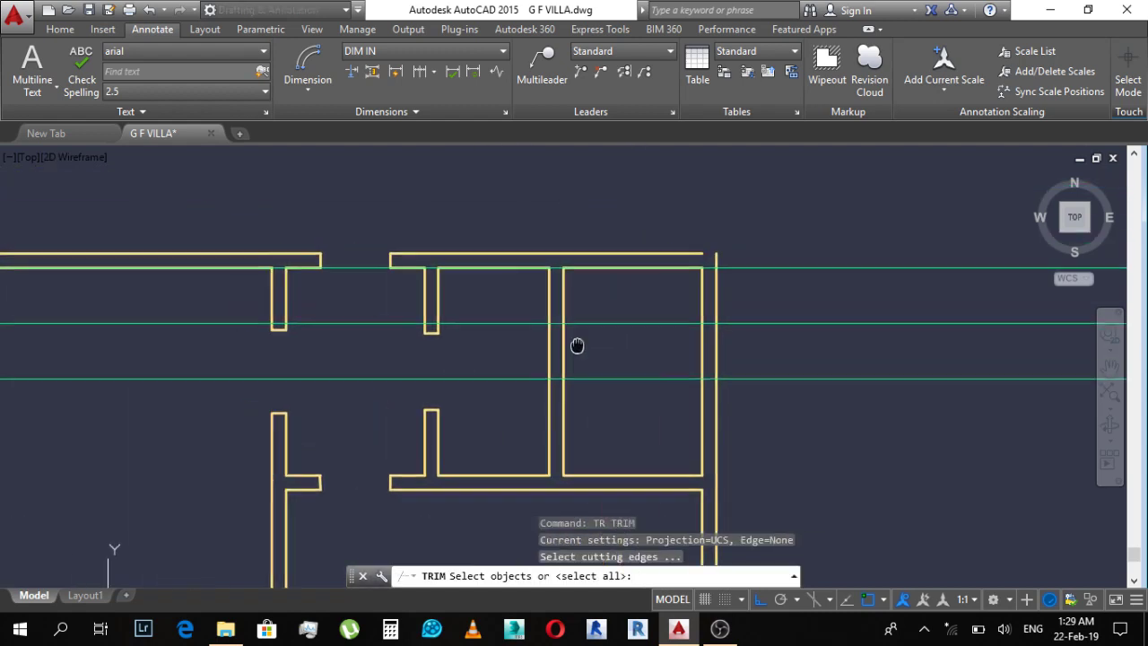
key(Return)
click(580, 341)
scroll(626, 332, down, 3)
click(752, 388)
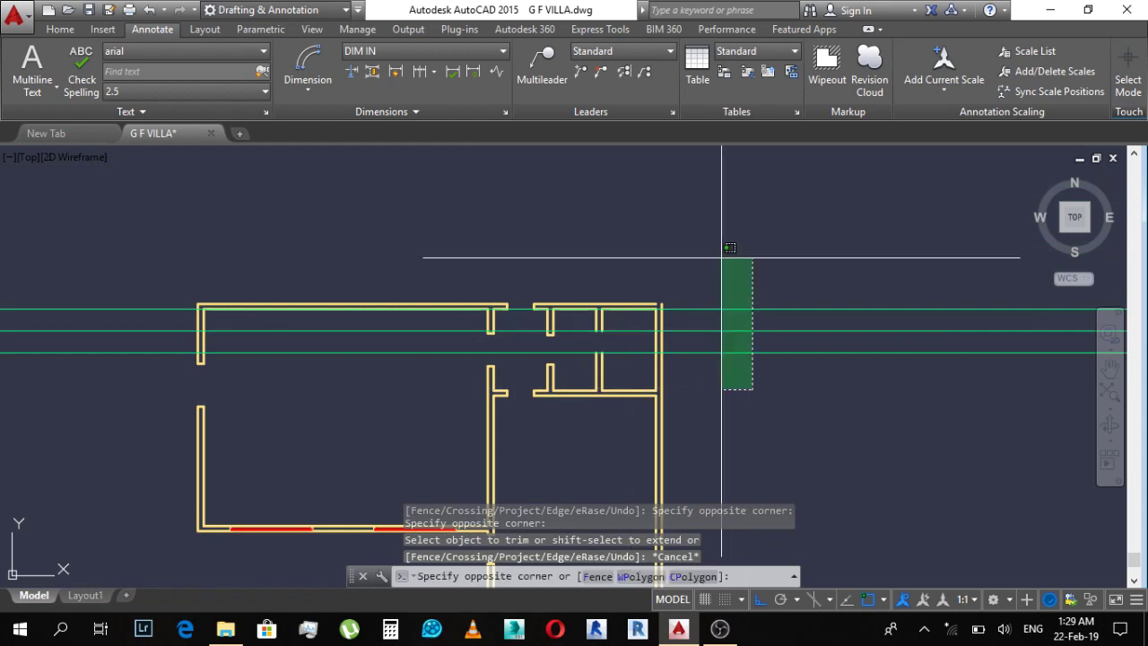
key(Escape)
scroll(609, 338, up, 3)
Step: Draw a short line closing the lower wall opening
text(l)
key(Return)
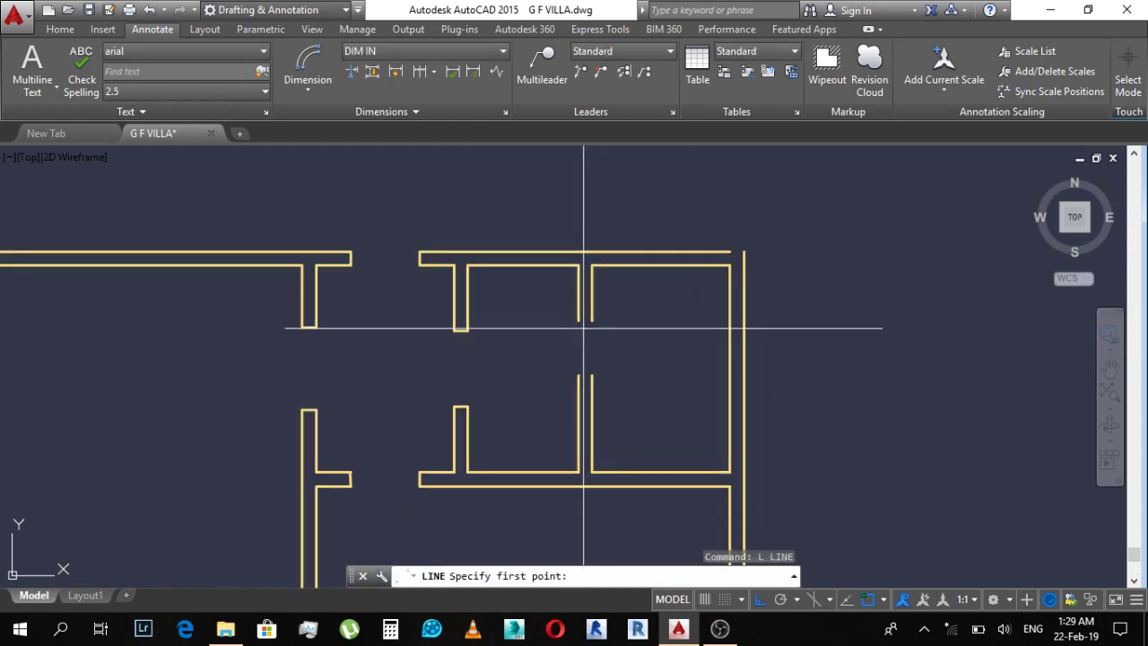
scroll(583, 328, up, 2)
click(605, 310)
key(Escape)
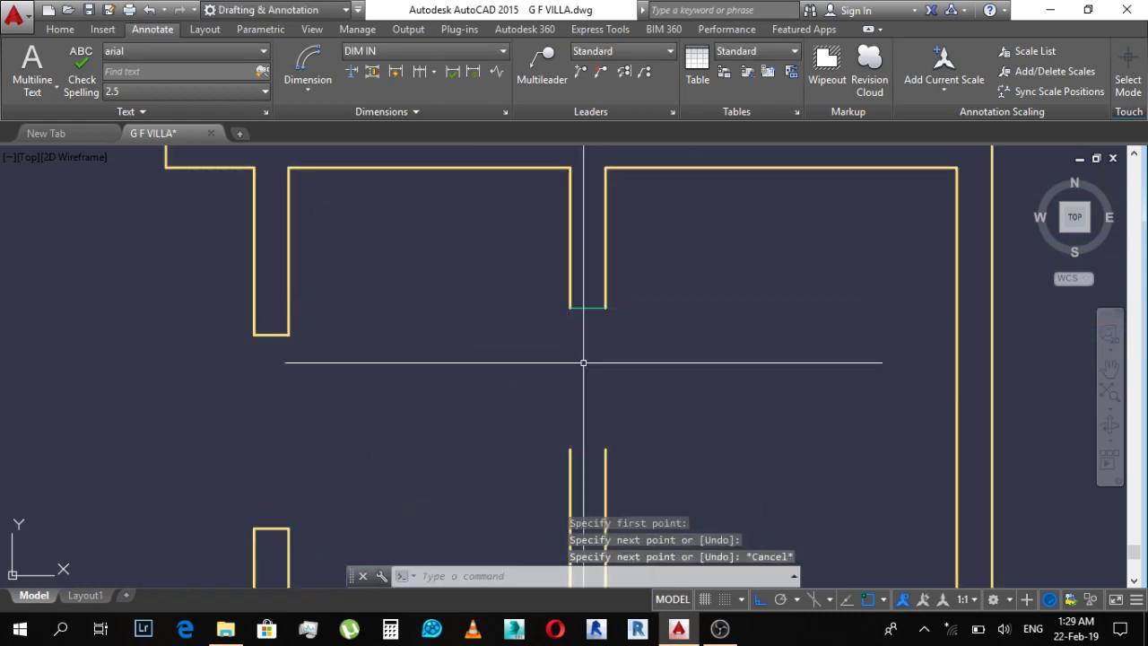
key(Return)
click(569, 451)
click(612, 450)
key(Escape)
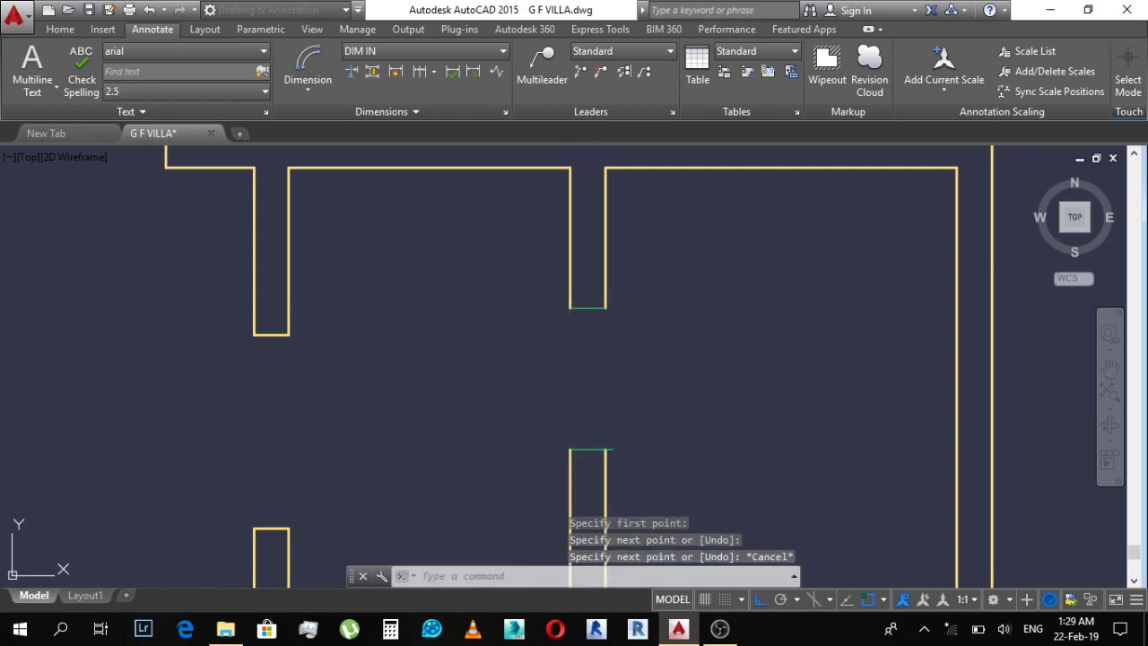
middle_drag(629, 415, 622, 405)
Step: Run MATCHPROP with a wall as source and window-select the closing line
text(ma)
key(Return)
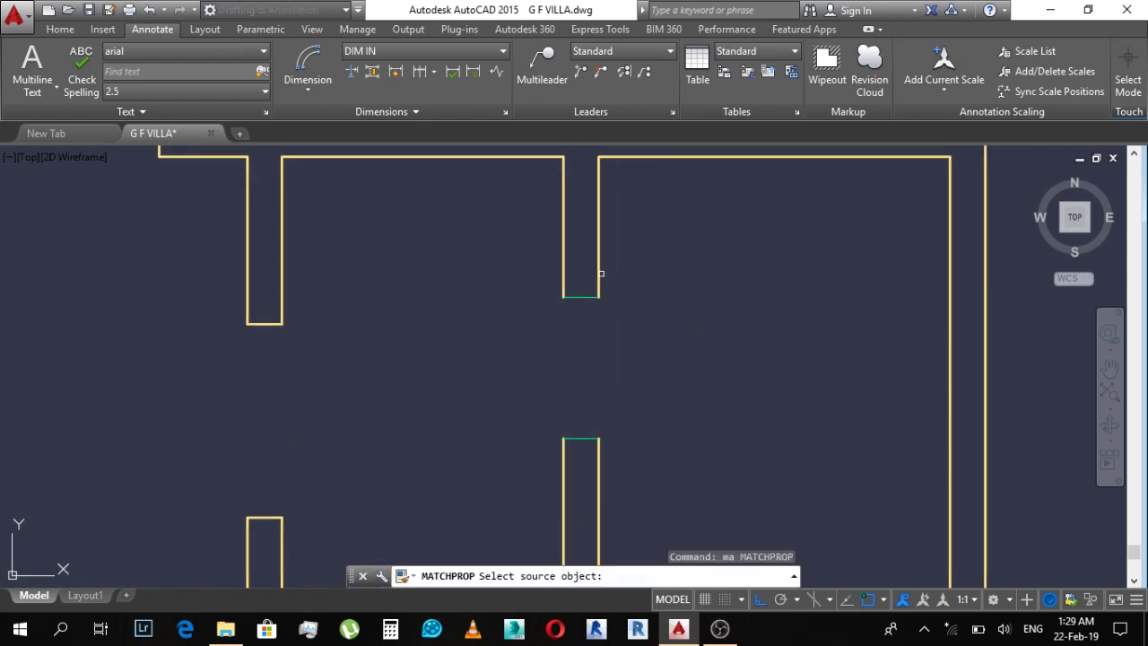
click(601, 274)
click(674, 302)
click(513, 456)
key(Escape)
scroll(595, 361, down, 2)
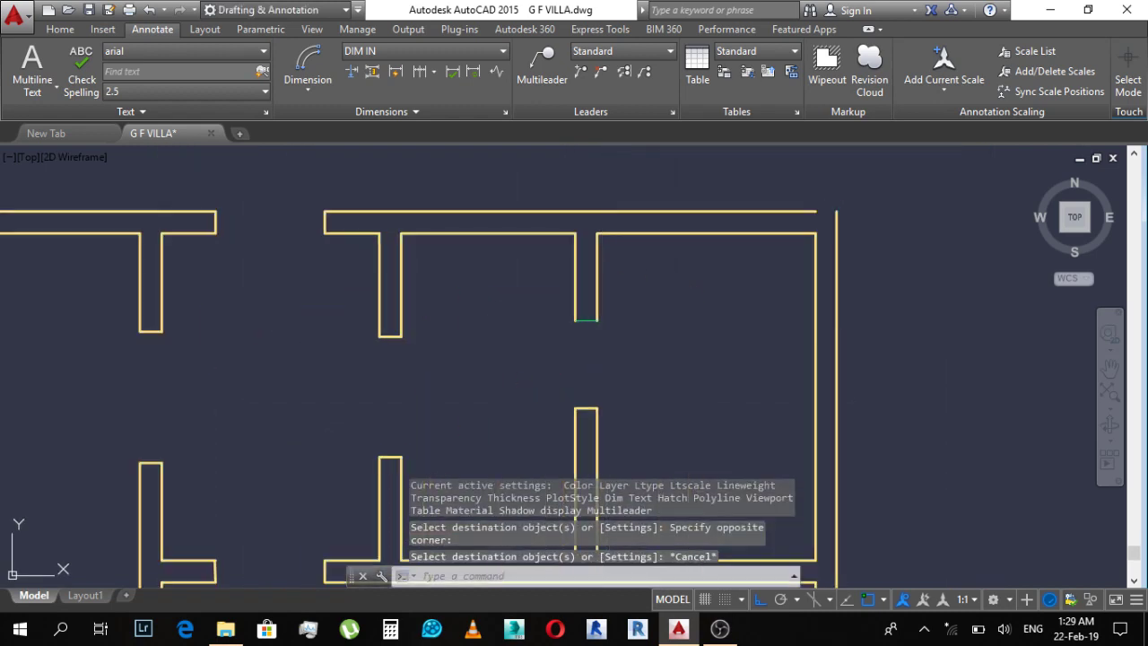
Step: Repeat MATCHPROP from the wall so the green closing line turns yellow
key(Return)
click(598, 301)
click(618, 295)
click(570, 325)
key(Escape)
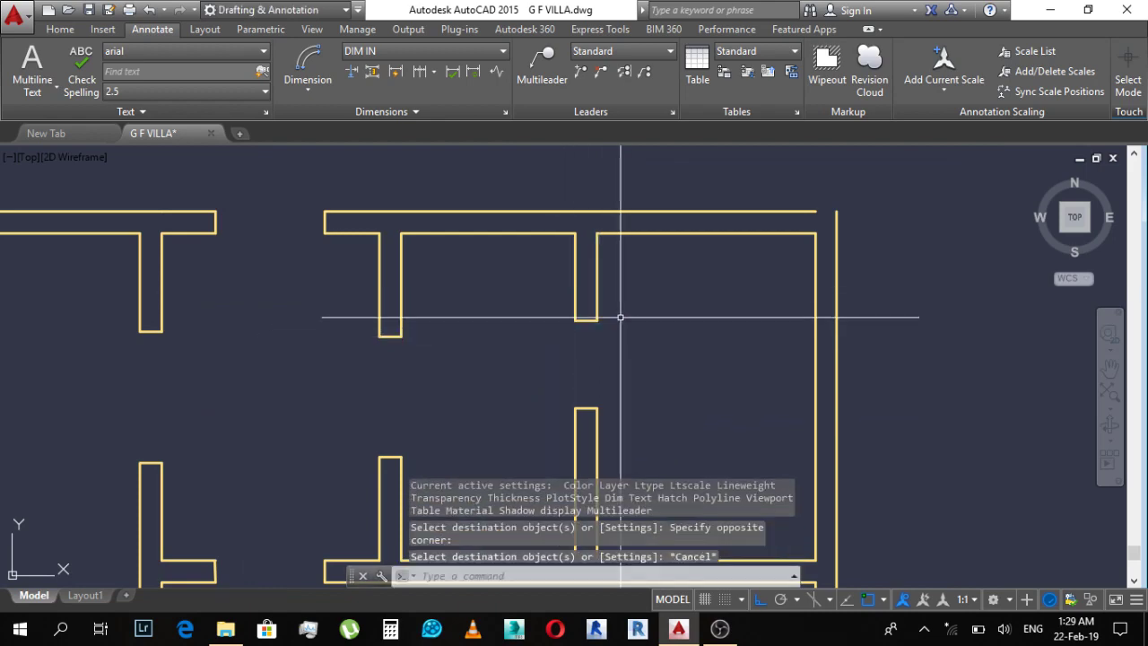
scroll(620, 317, down, 3)
key(Escape)
scroll(538, 354, up, 2)
Step: Draw a vertical line bridging the two wall ends across the wing's partition gap
scroll(492, 373, down, 5)
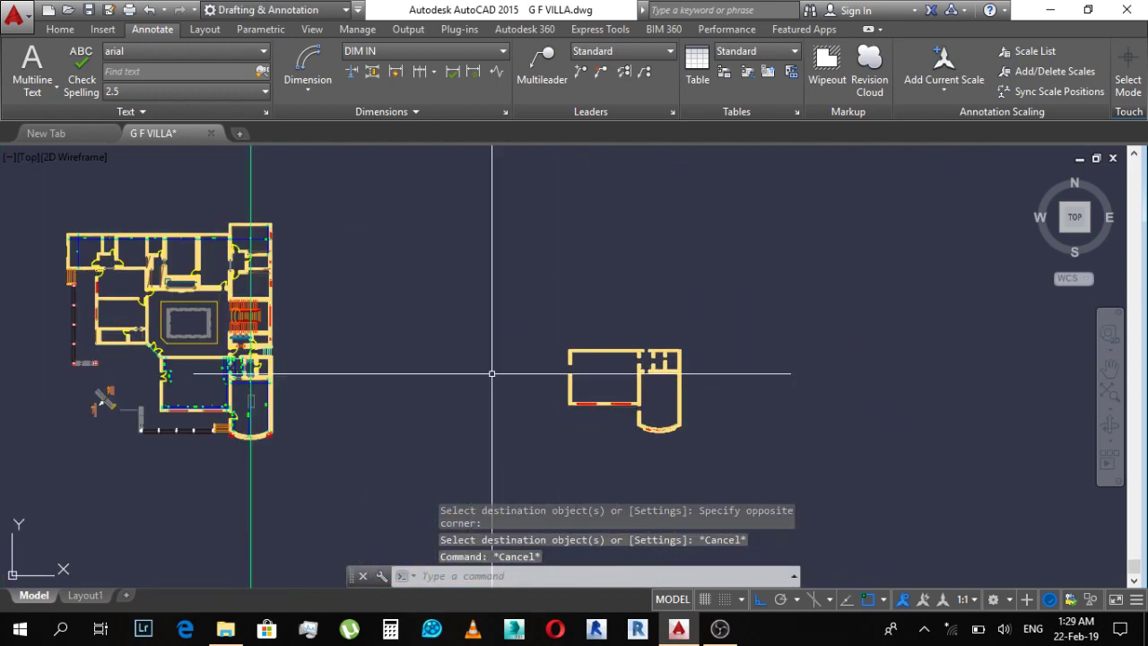
scroll(224, 377, up, 3)
scroll(242, 350, up, 3)
scroll(251, 323, up, 3)
scroll(253, 308, up, 3)
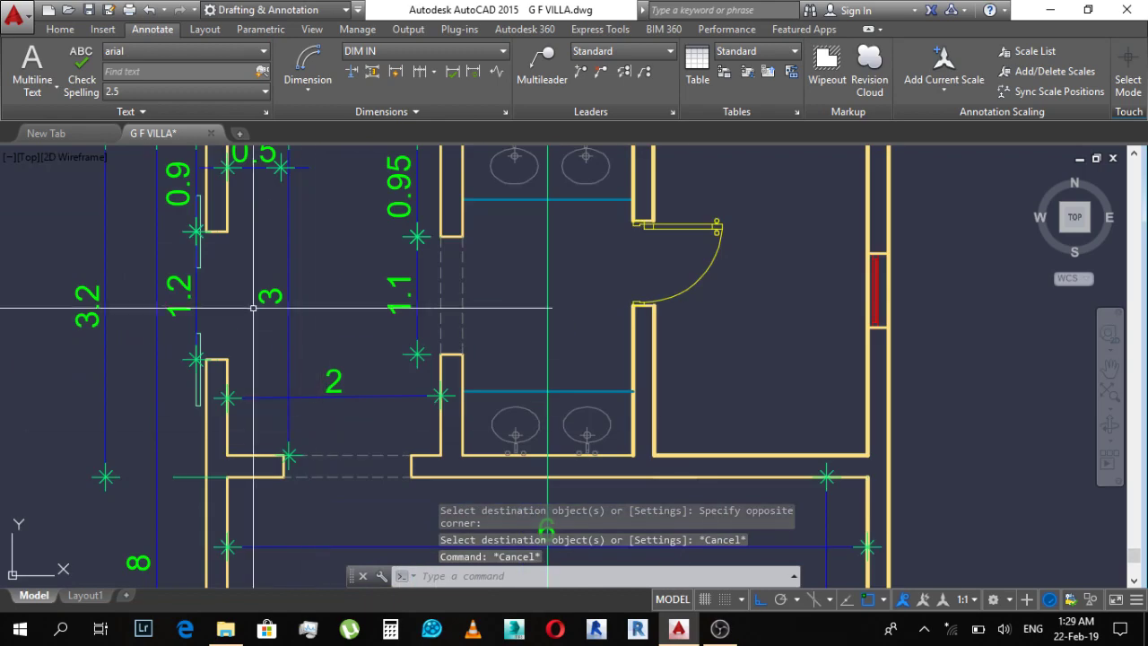
middle_drag(253, 307, 376, 442)
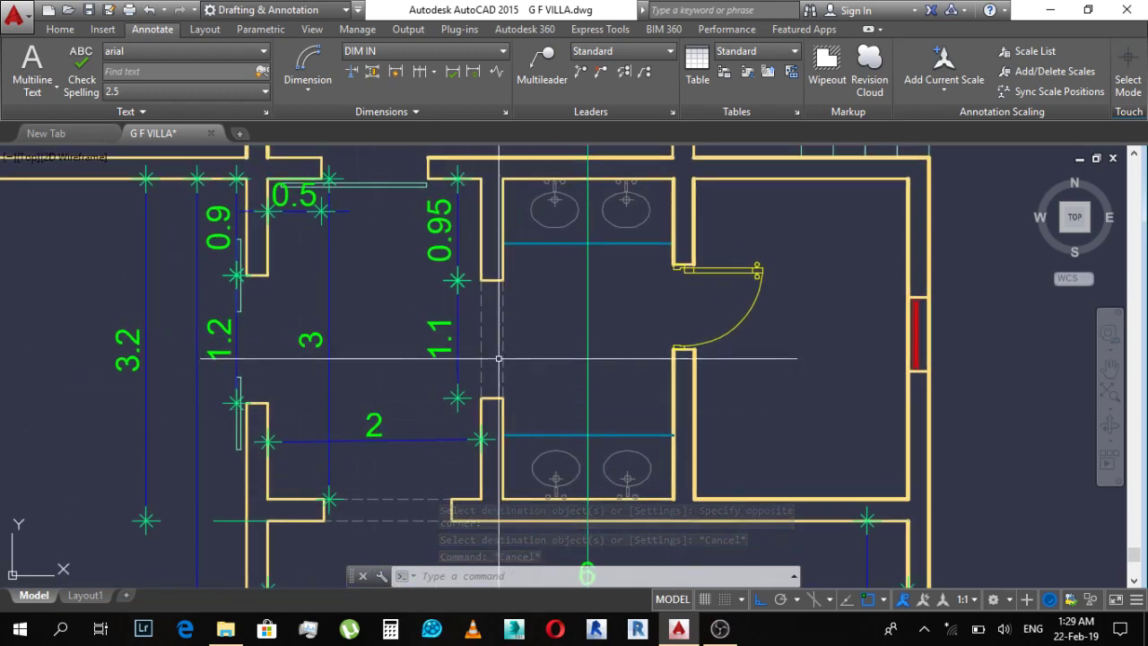
scroll(512, 311, up, 2)
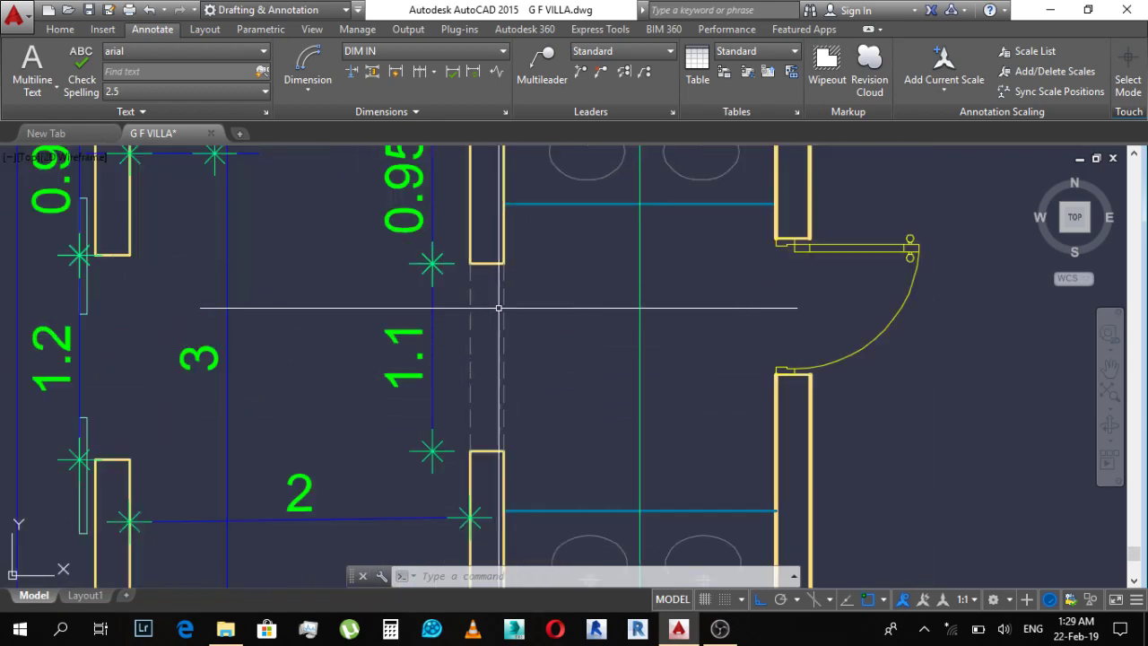
scroll(451, 339, down, 5)
scroll(551, 351, down, 2)
key(Escape)
key(Escape)
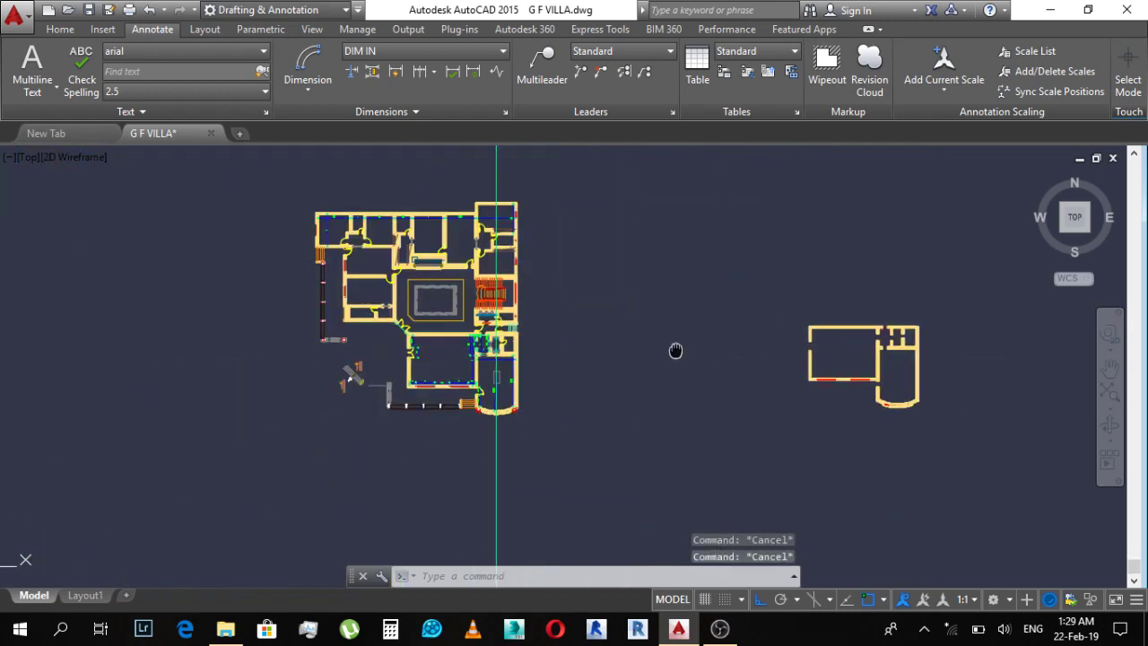
text(l)
key(Return)
scroll(942, 359, up, 4)
scroll(1023, 319, up, 3)
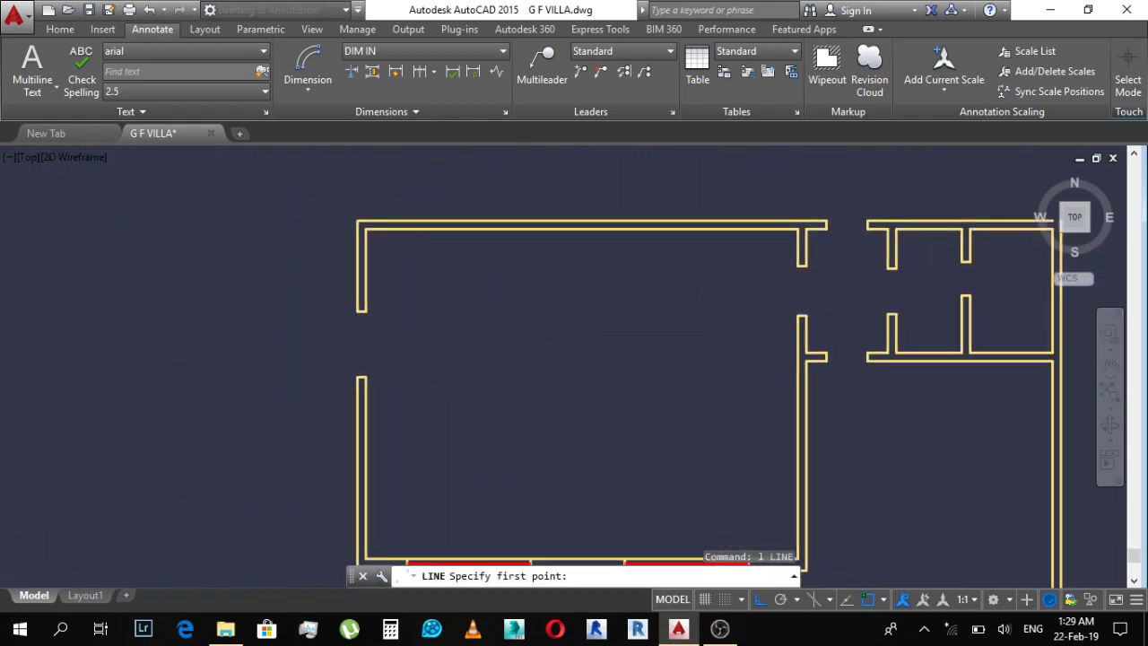
scroll(785, 255, up, 2)
click(786, 268)
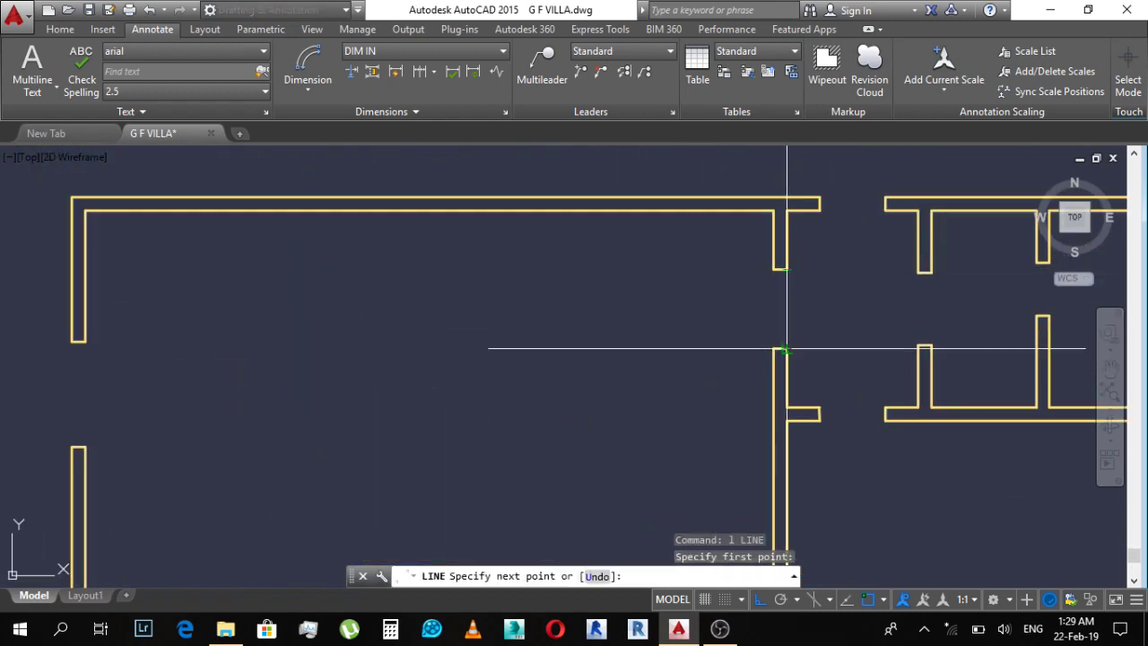
click(787, 348)
key(Escape)
Step: Select the new line and bring up the Home ribbon's drawing and layer tools
click(759, 296)
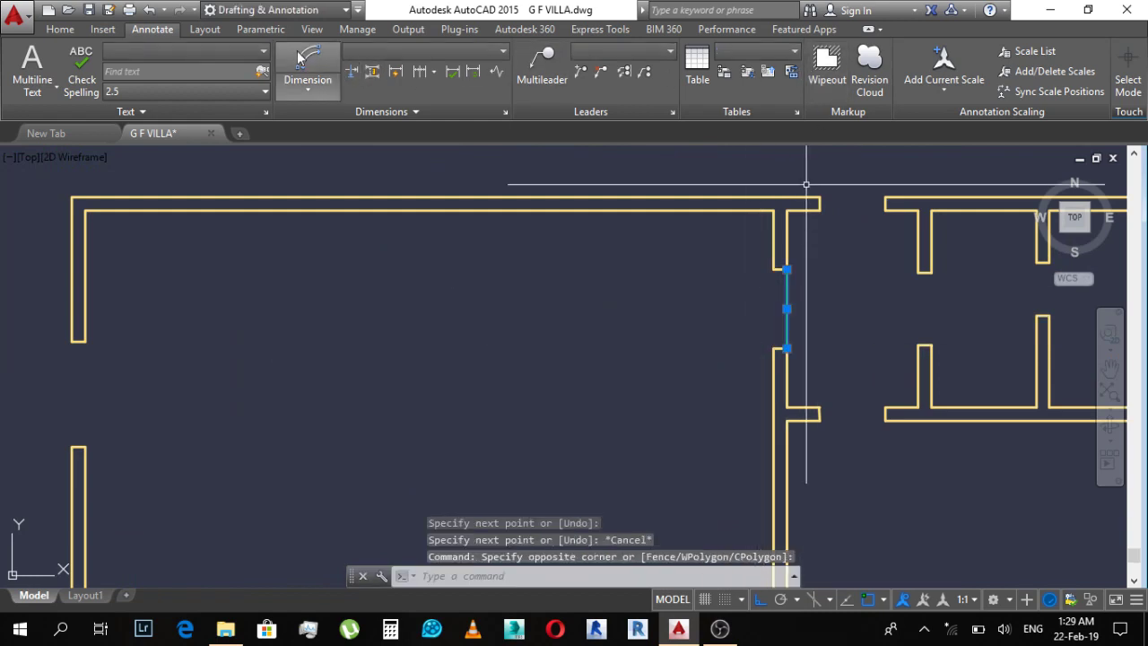
click(76, 30)
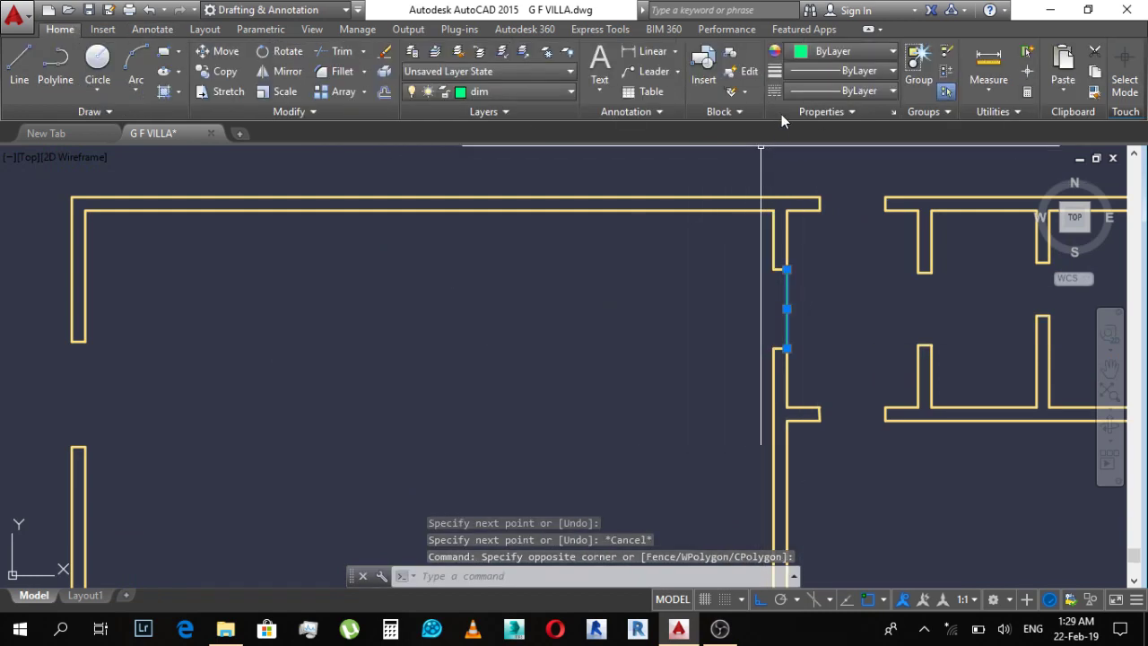
key(Escape)
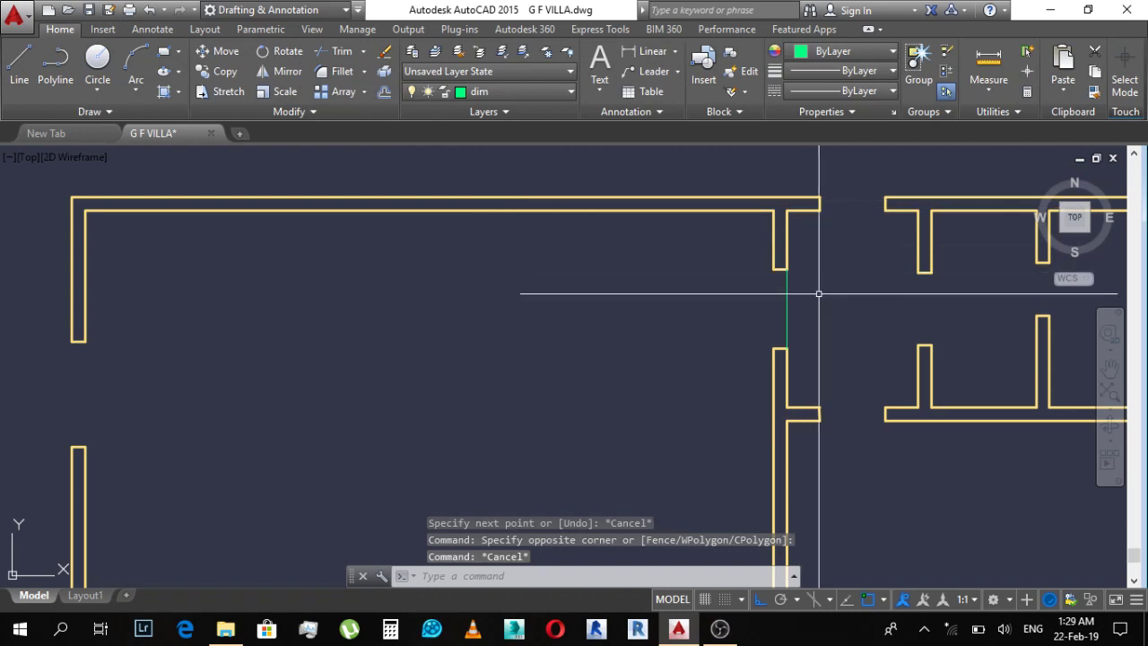
scroll(794, 286, down, 5)
scroll(753, 280, up, 3)
scroll(628, 282, down, 4)
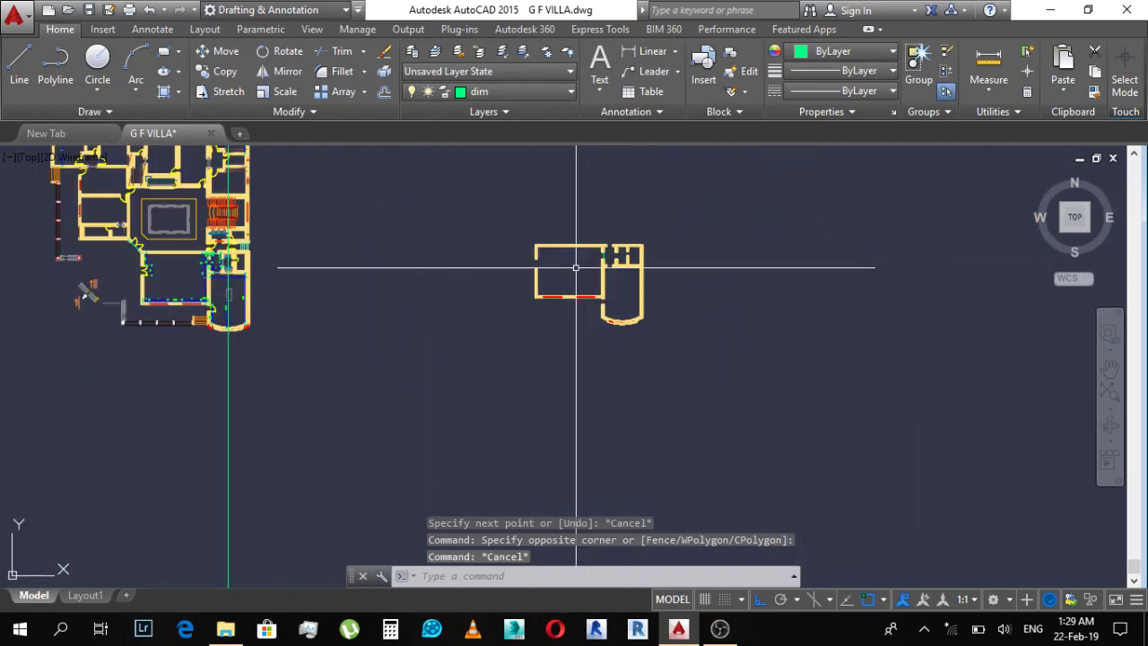
scroll(583, 252, up, 2)
scroll(596, 237, up, 3)
Step: Window-select the copied wing and then its bottom window wall to inspect them
click(341, 200)
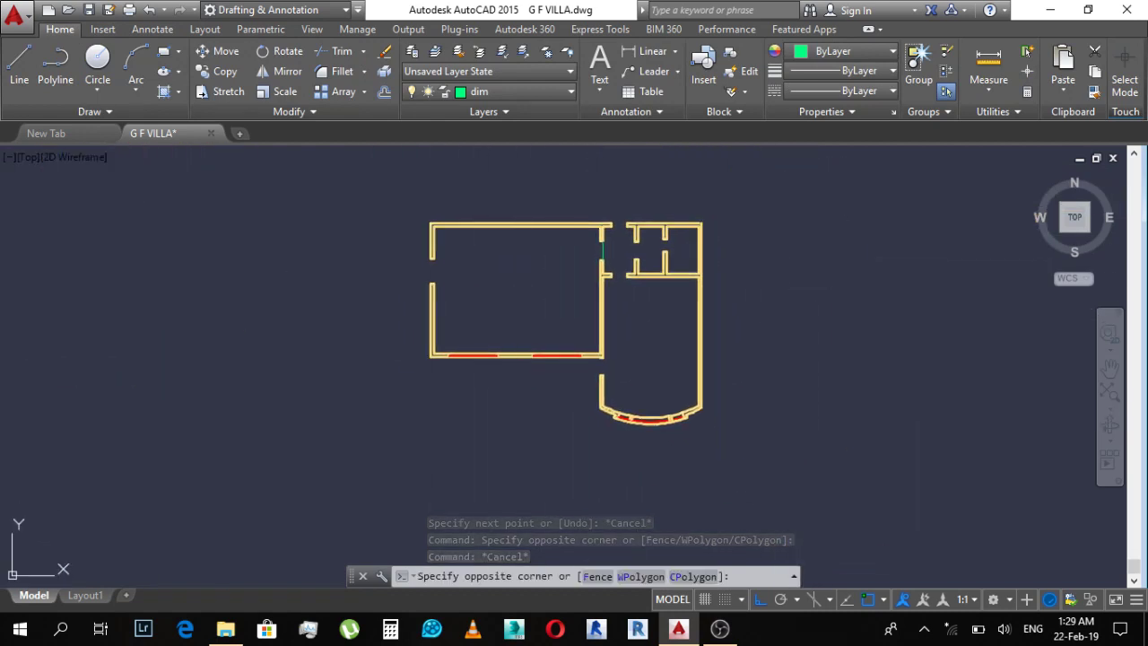
click(724, 458)
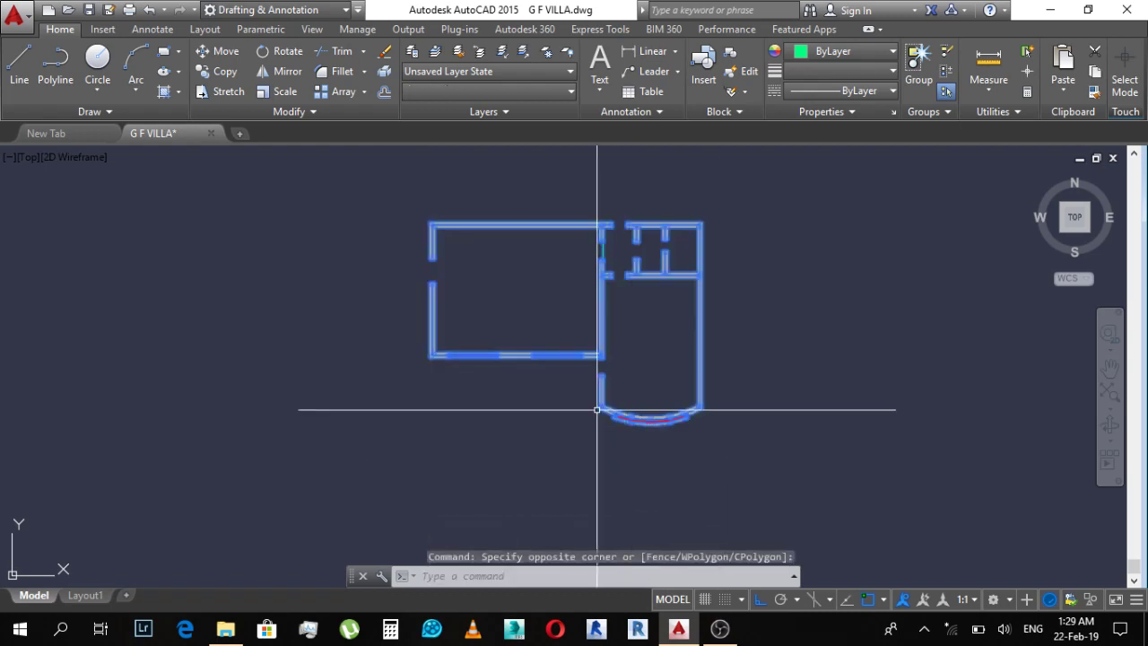
scroll(595, 405, up, 2)
scroll(416, 321, up, 3)
middle_drag(487, 430, 310, 337)
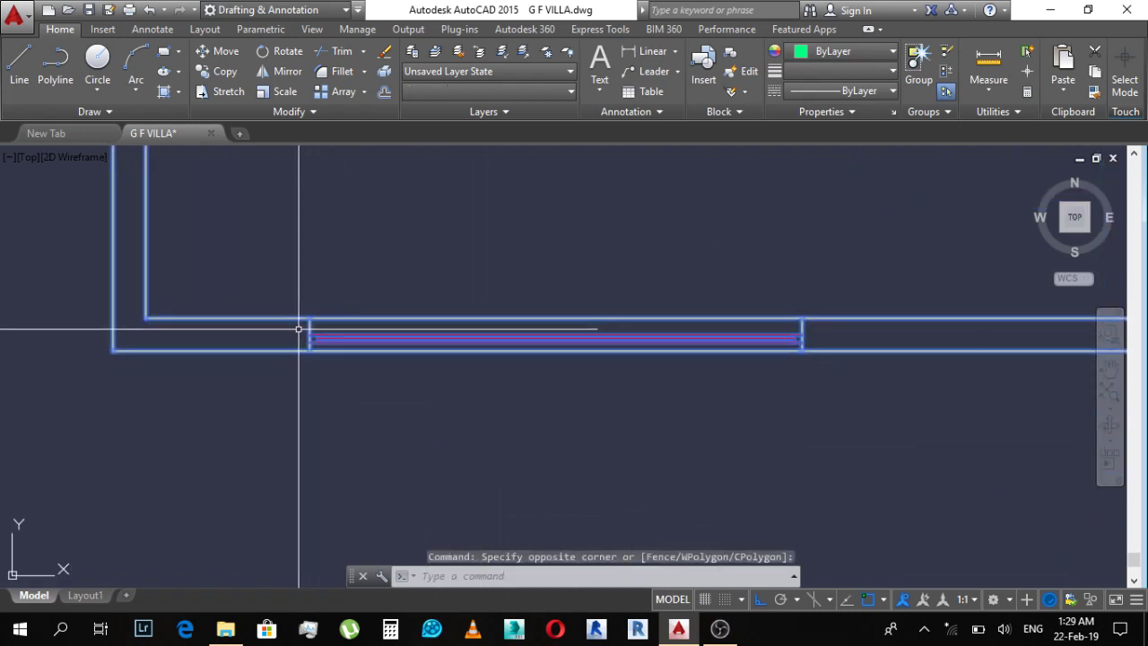
click(303, 328)
click(814, 458)
Step: Window-select the curved bay window, then clear the selection
scroll(454, 302, down, 5)
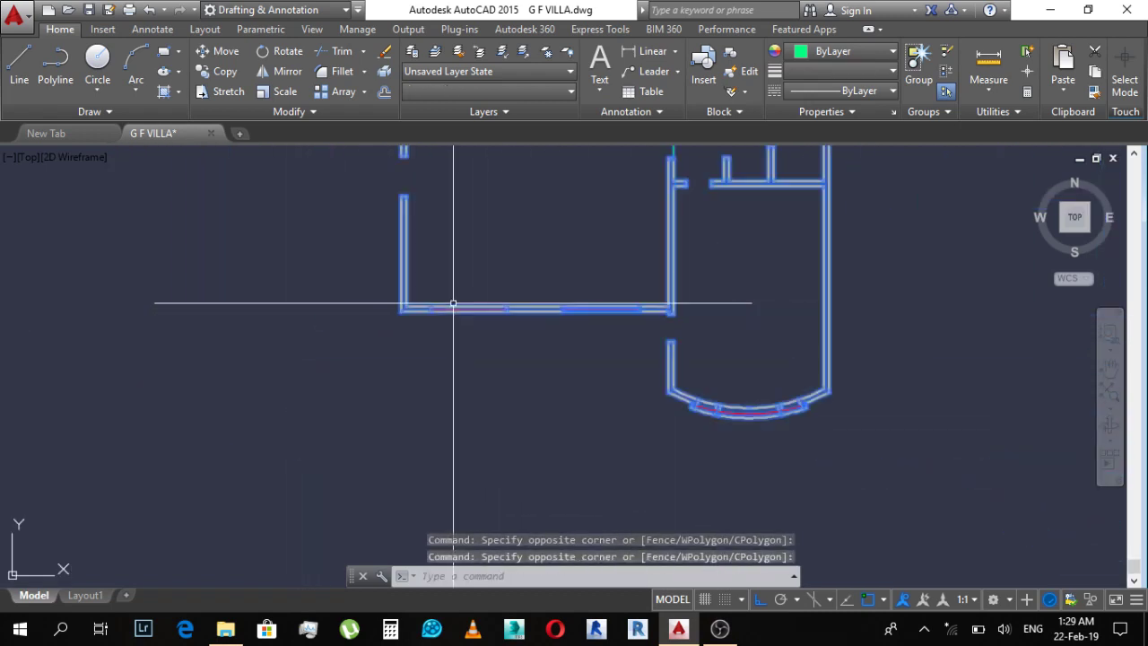
scroll(776, 423, up, 2)
scroll(567, 332, up, 1)
scroll(568, 332, up, 4)
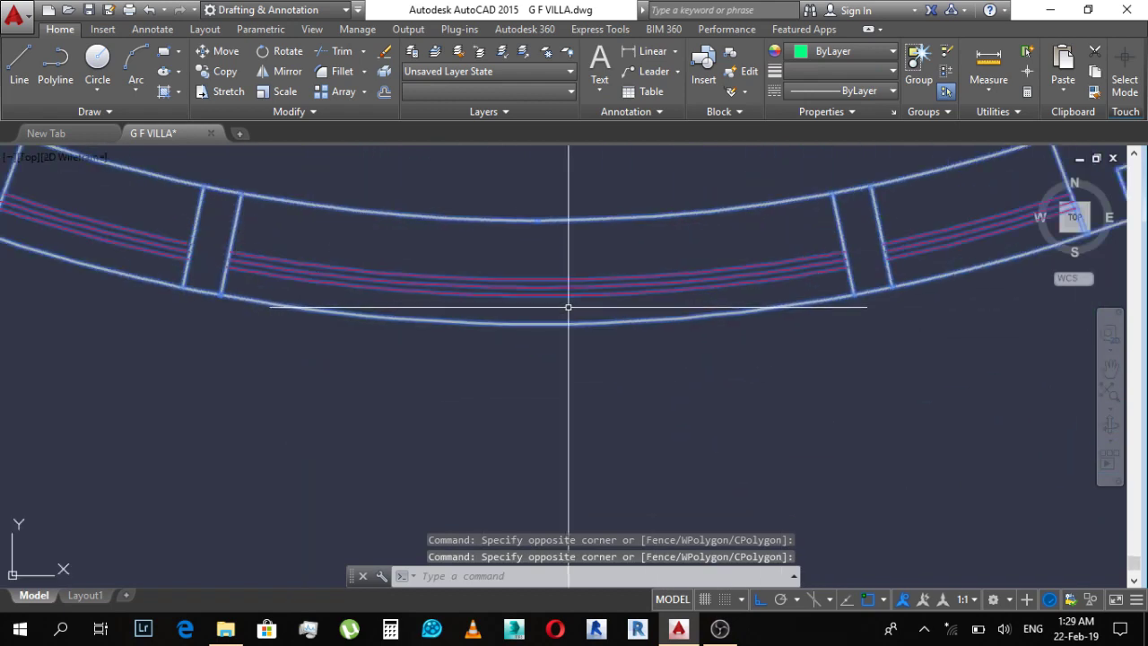
click(566, 308)
click(734, 243)
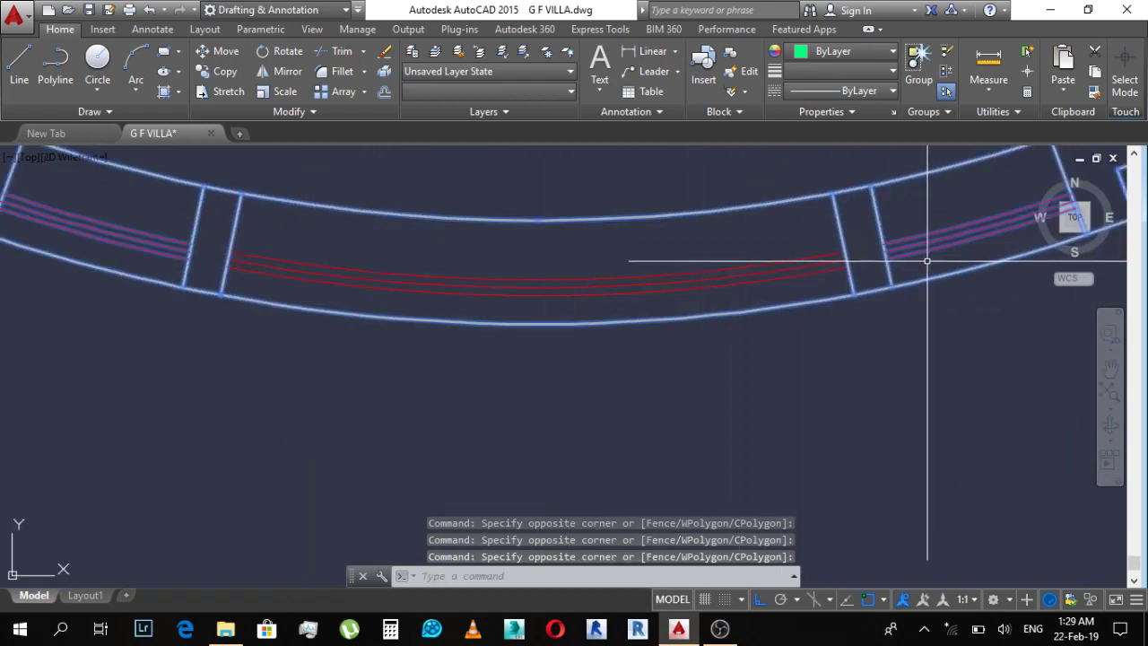
scroll(853, 231, down, 3)
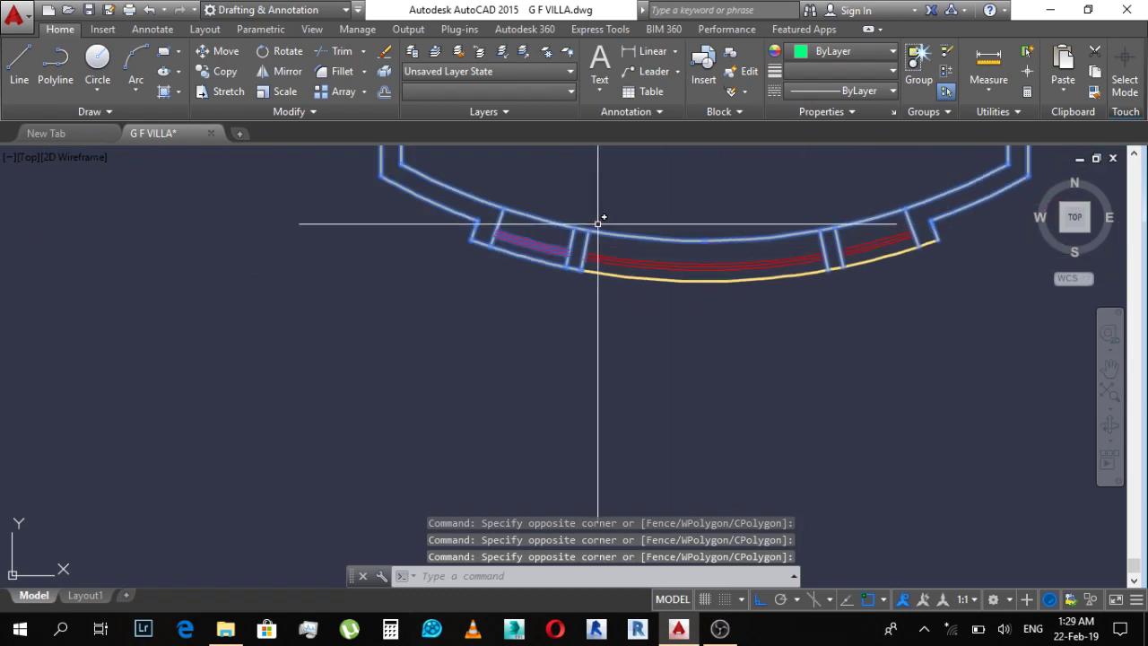
scroll(600, 223, up, 3)
key(Escape)
key(Escape)
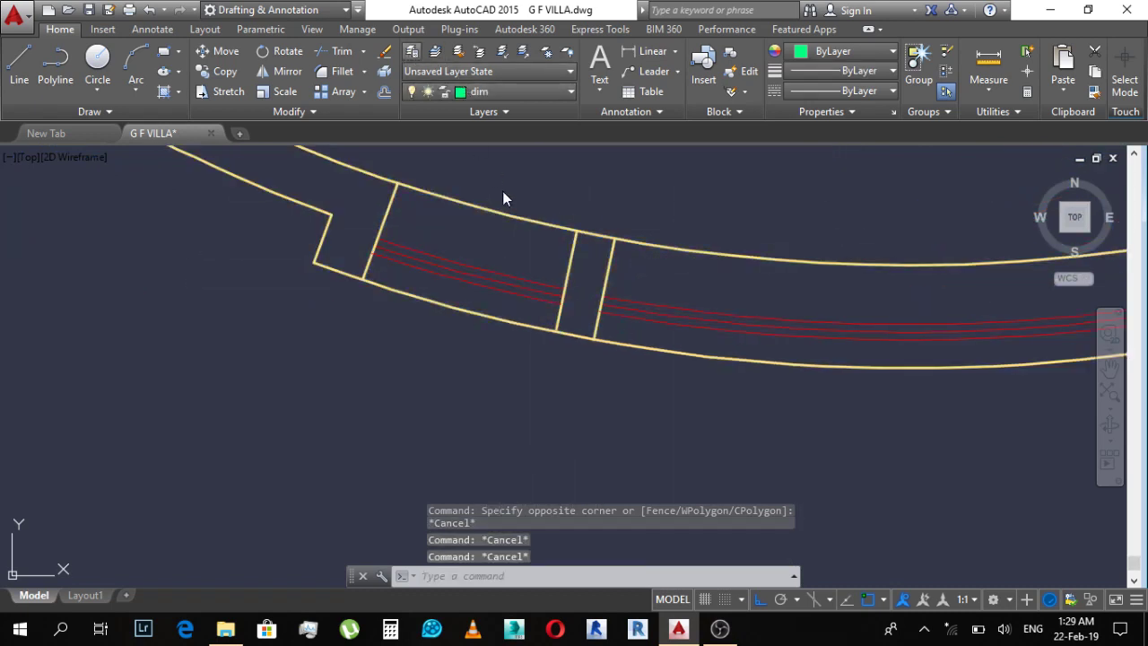
Step: Open the Layer Properties Manager with LA to review the layers, with dim current
text(la)
key(Return)
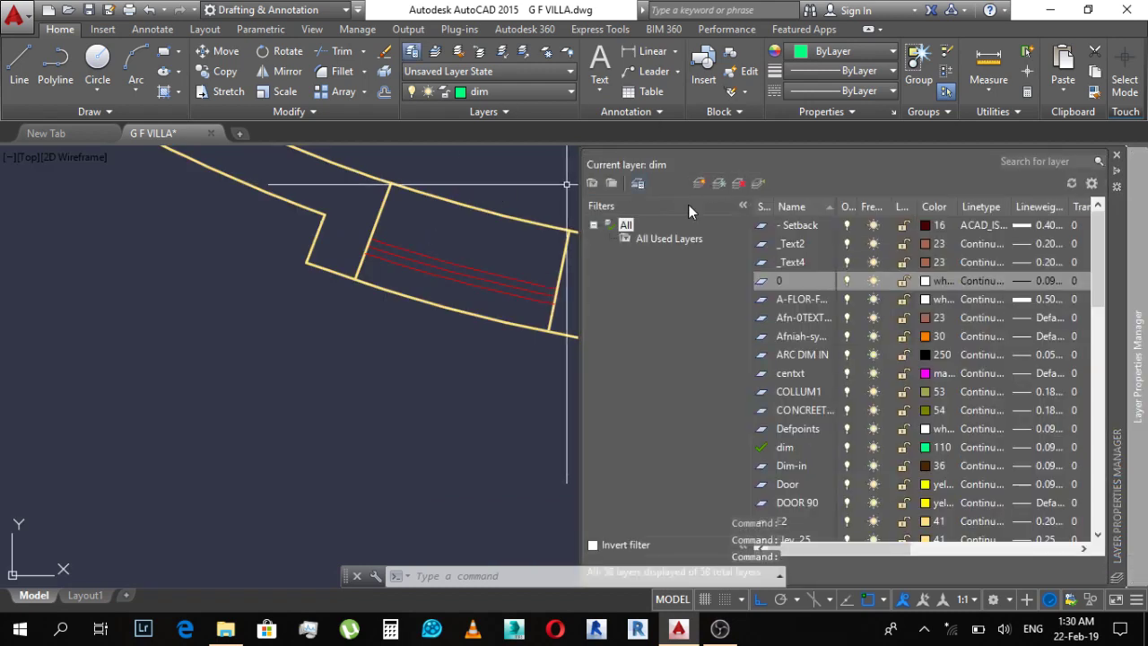
scroll(861, 339, down, 5)
scroll(831, 286, up, 5)
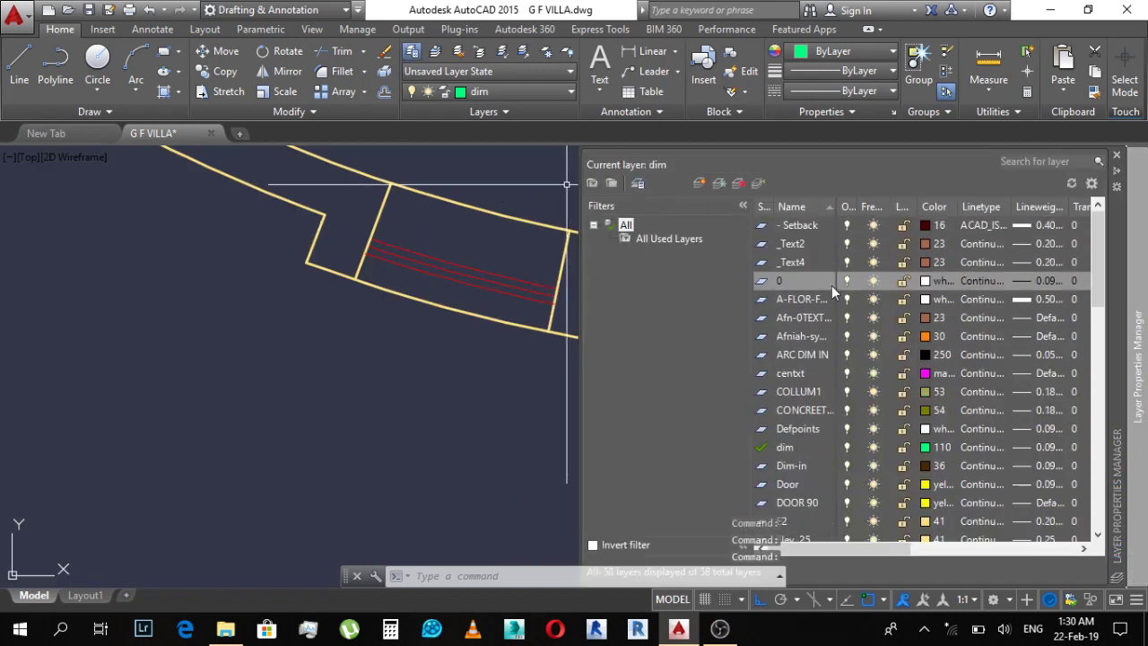
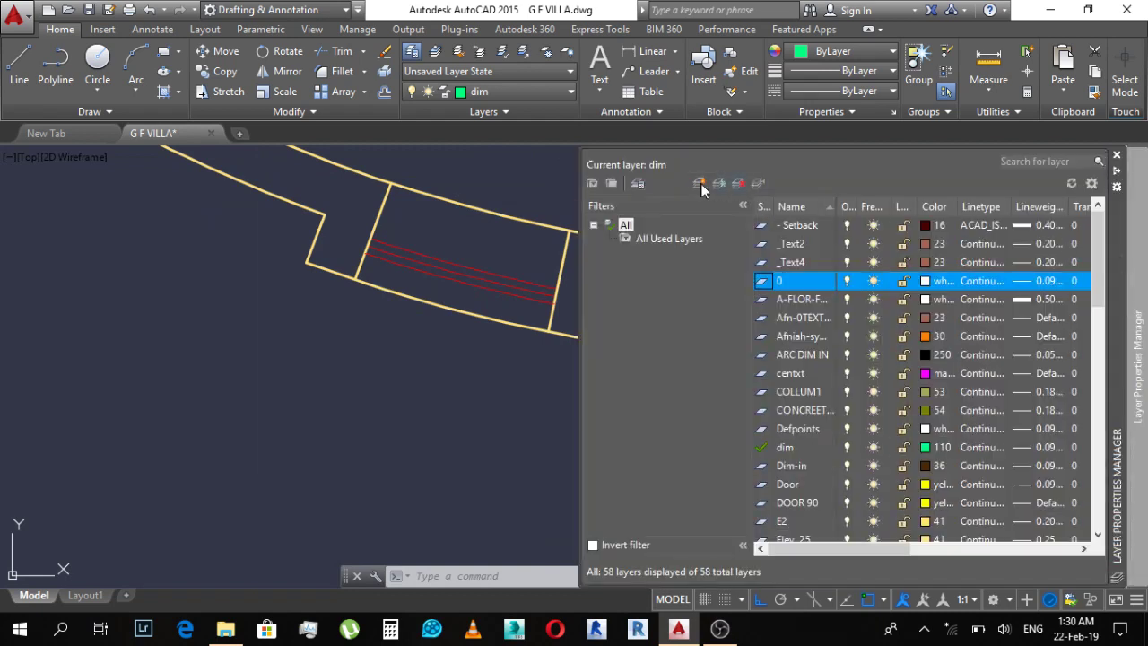
Step: Add the 00 WAlls layer in the Layer Properties Manager, bringing the total to 59 layers
click(699, 185)
text(00 WAlls)
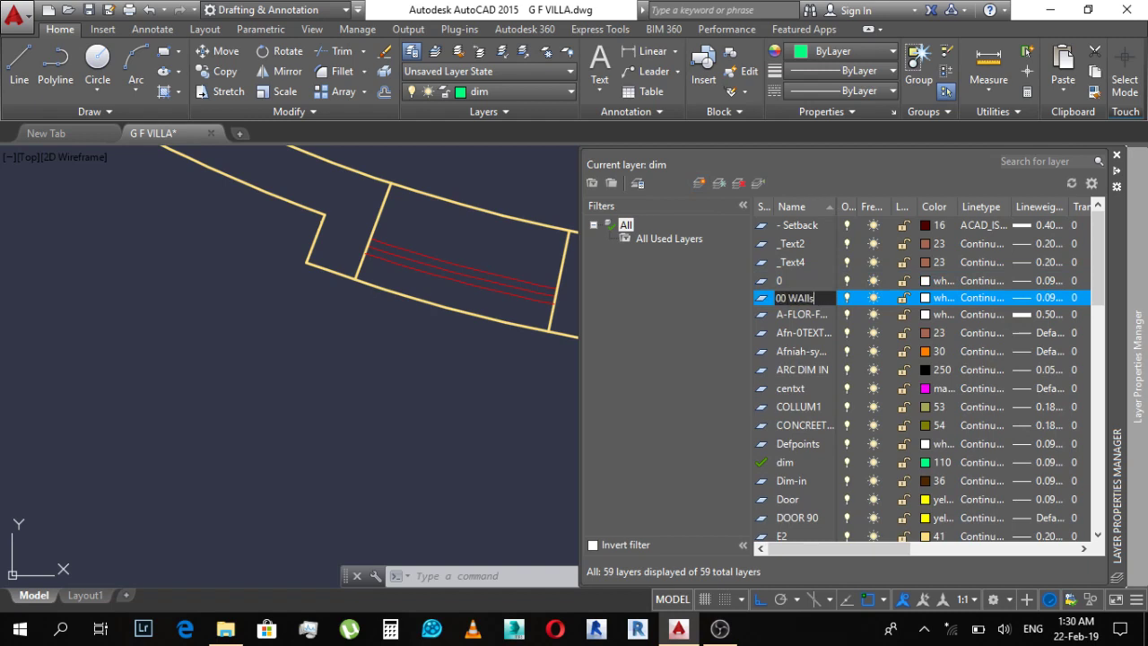
scroll(815, 459, down, 1)
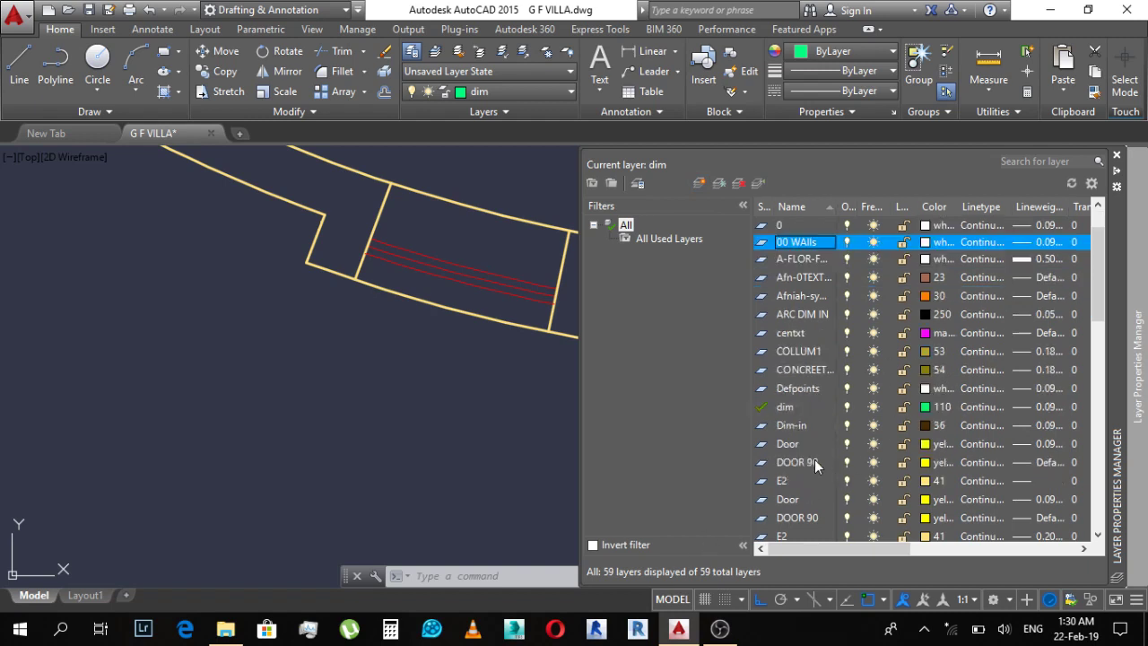
scroll(813, 430, down, 4)
scroll(815, 390, up, 5)
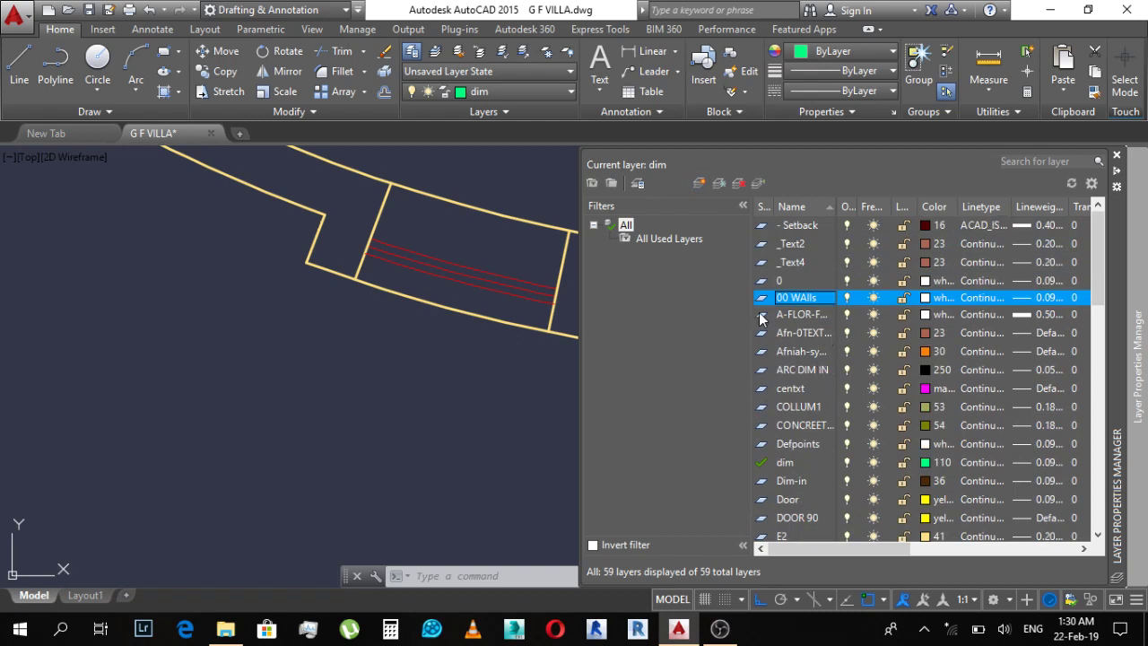
scroll(538, 292, down, 2)
Step: Window-select the whole villa plan and deselect the first straight window's red lines
scroll(633, 295, down, 2)
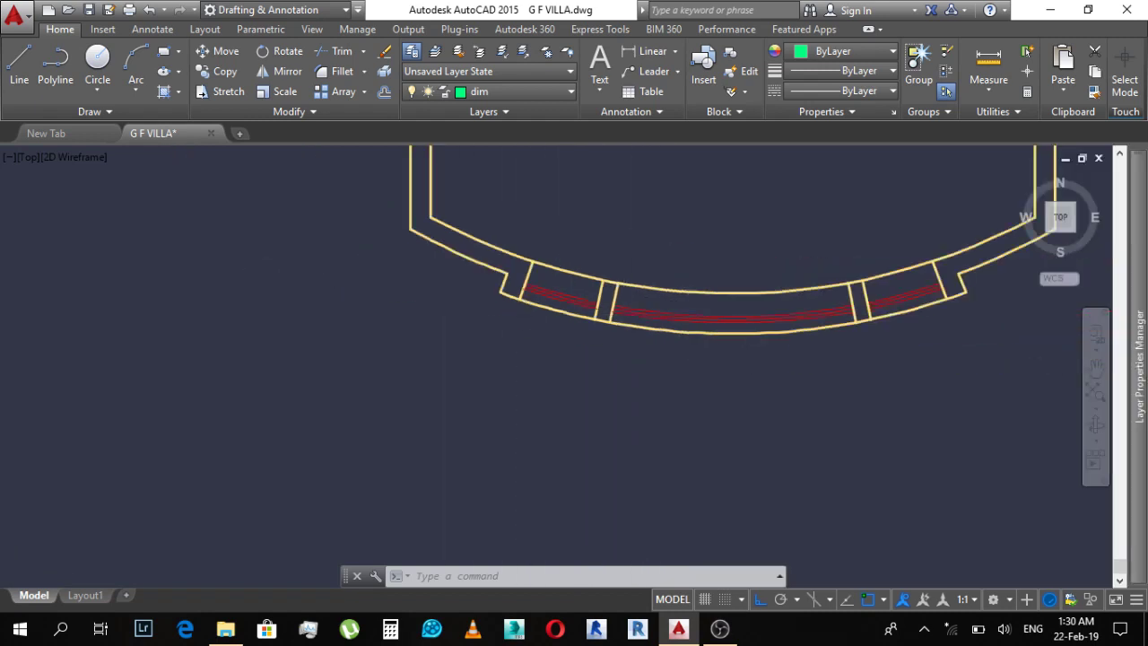
scroll(628, 309, down, 3)
scroll(619, 314, down, 1)
scroll(615, 309, up, 4)
scroll(628, 243, up, 2)
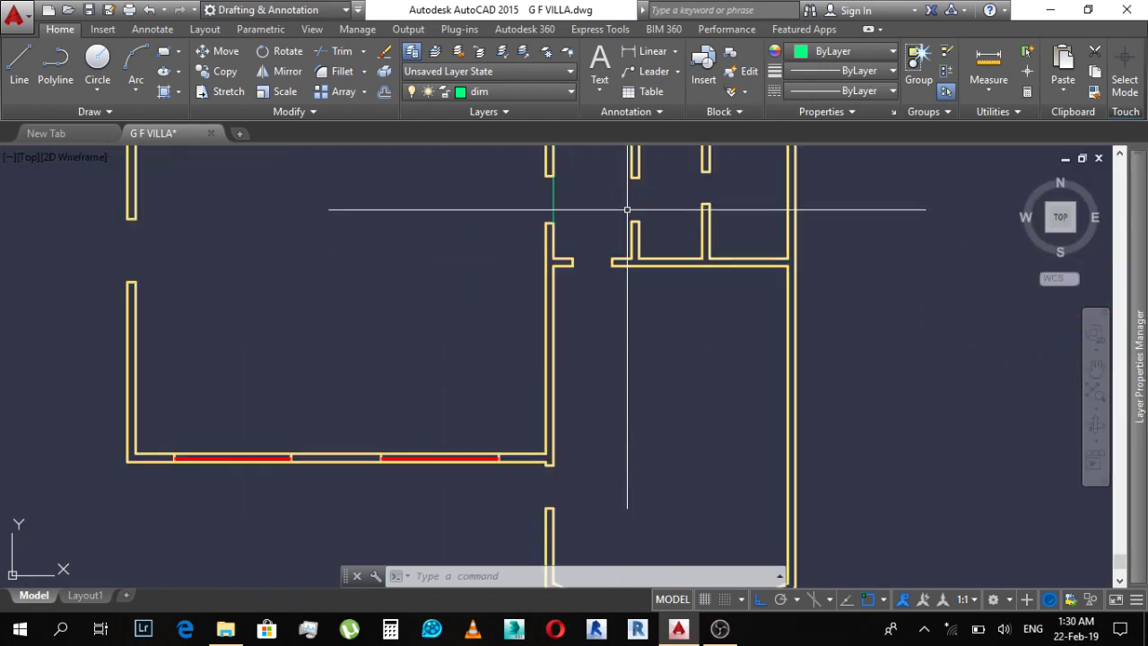
scroll(645, 197, down, 6)
click(479, 179)
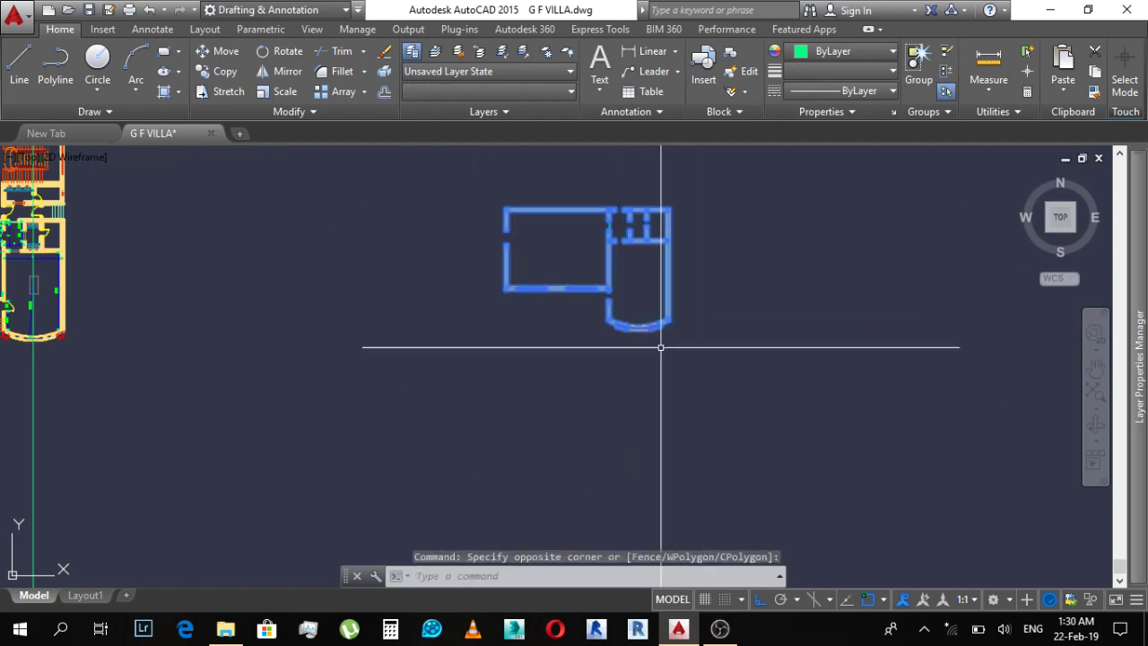
scroll(661, 341, up, 4)
scroll(718, 332, up, 3)
middle_drag(738, 325, 433, 295)
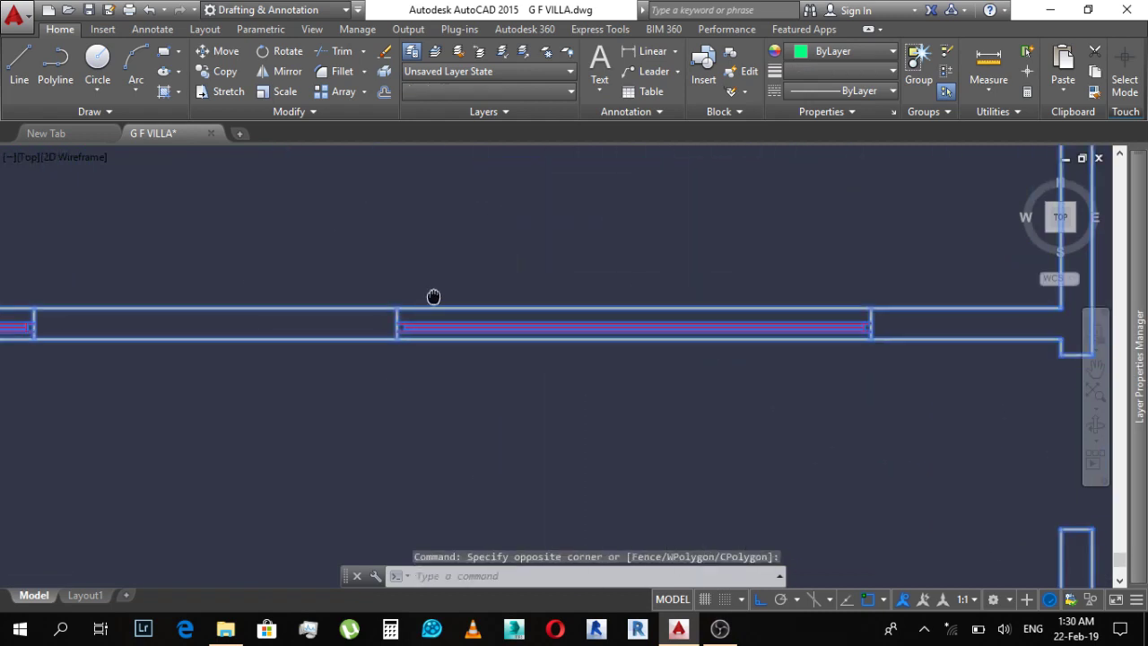
click(335, 426)
click(924, 316)
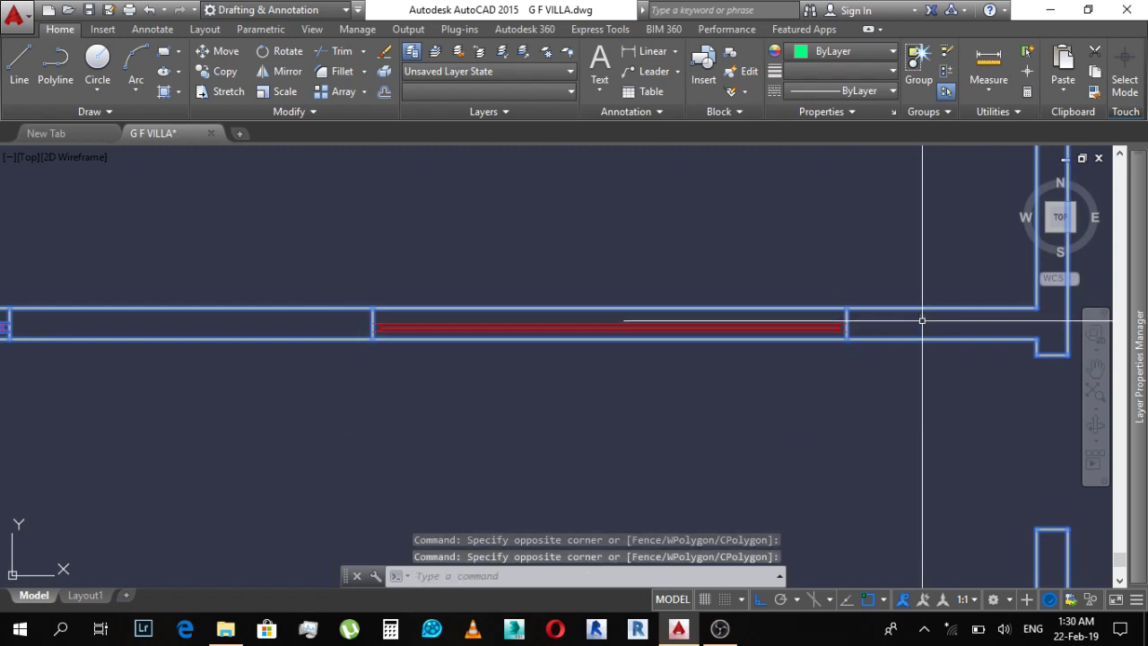
scroll(386, 322, down, 4)
scroll(477, 332, up, 4)
Step: Deselect the other straight window and the curved bay's red window lines
click(141, 418)
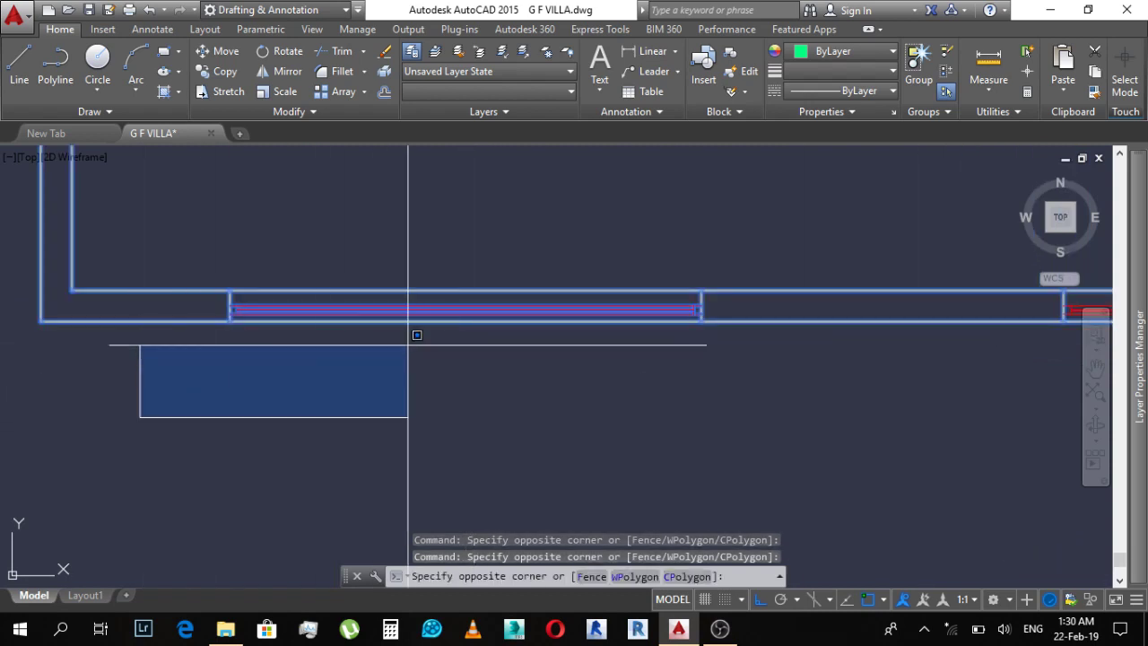
click(730, 304)
scroll(695, 310, down, 3)
scroll(475, 290, up, 2)
scroll(569, 358, up, 3)
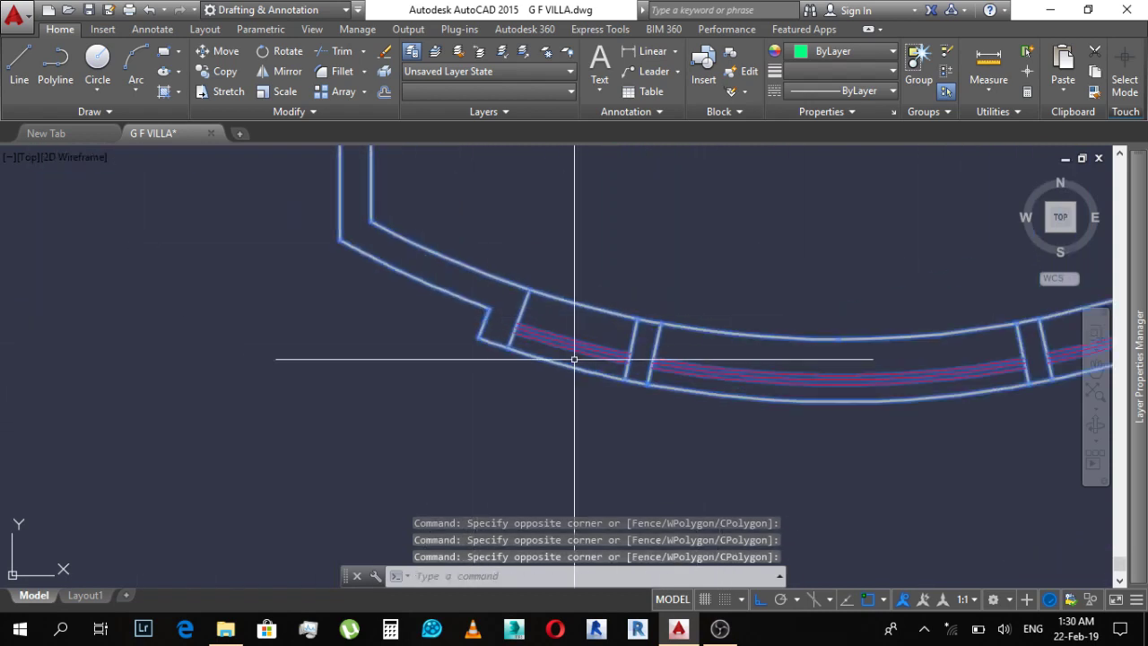
scroll(623, 315, up, 2)
scroll(534, 354, up, 1)
click(725, 352)
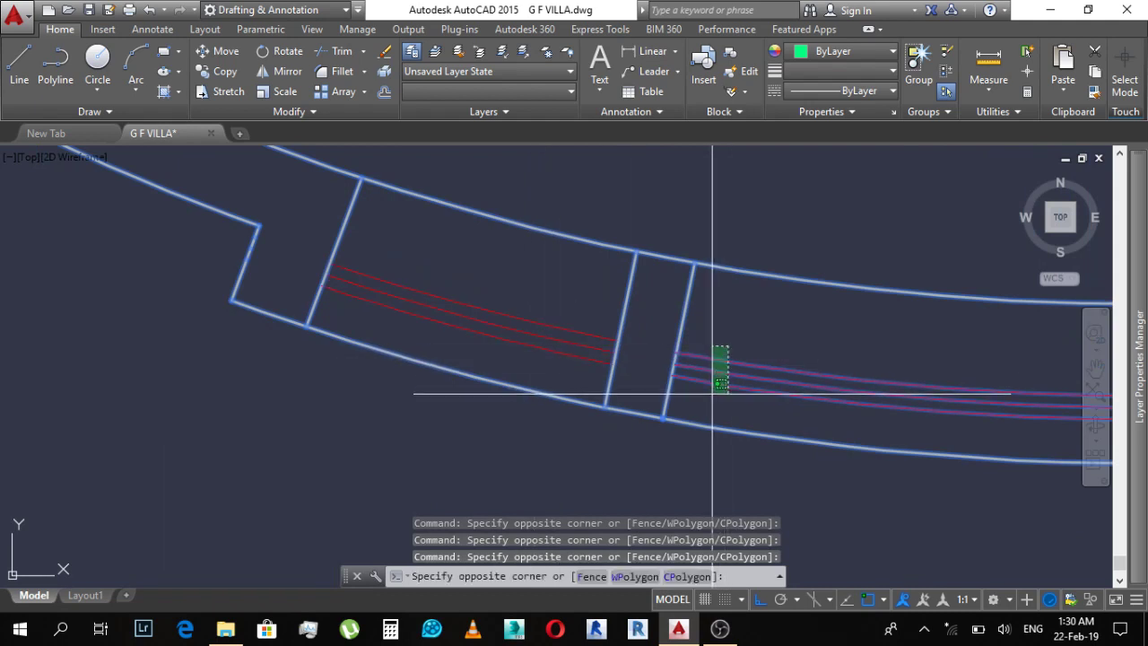
click(712, 392)
scroll(346, 320, down, 4)
scroll(818, 341, up, 2)
scroll(818, 341, up, 3)
click(889, 372)
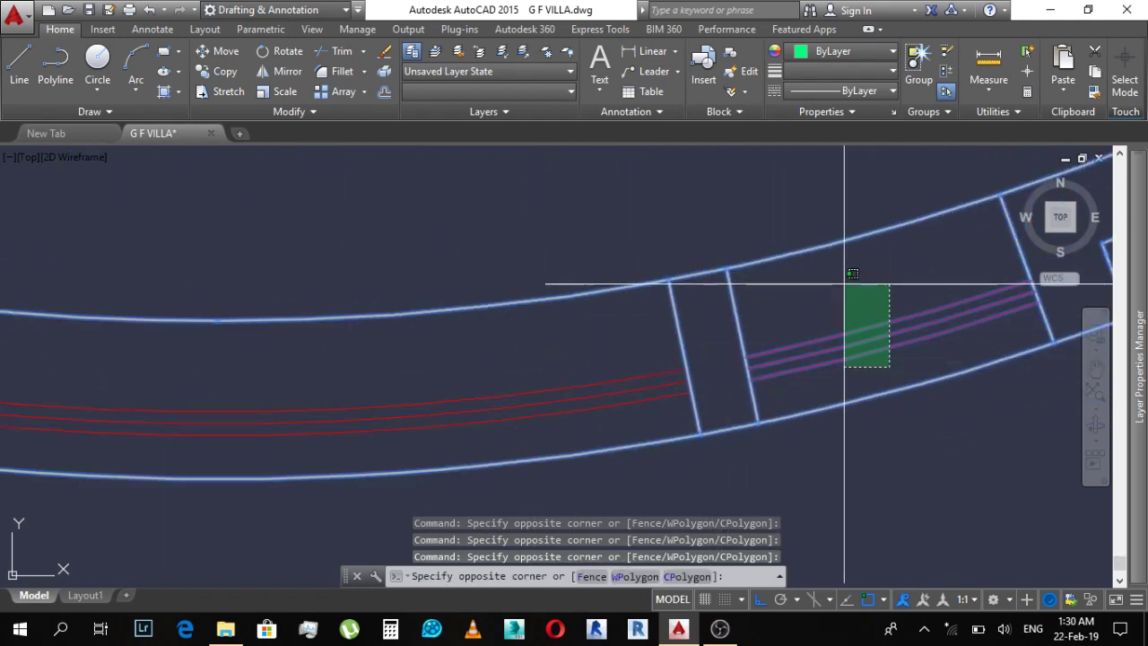
click(846, 278)
scroll(835, 370, down, 4)
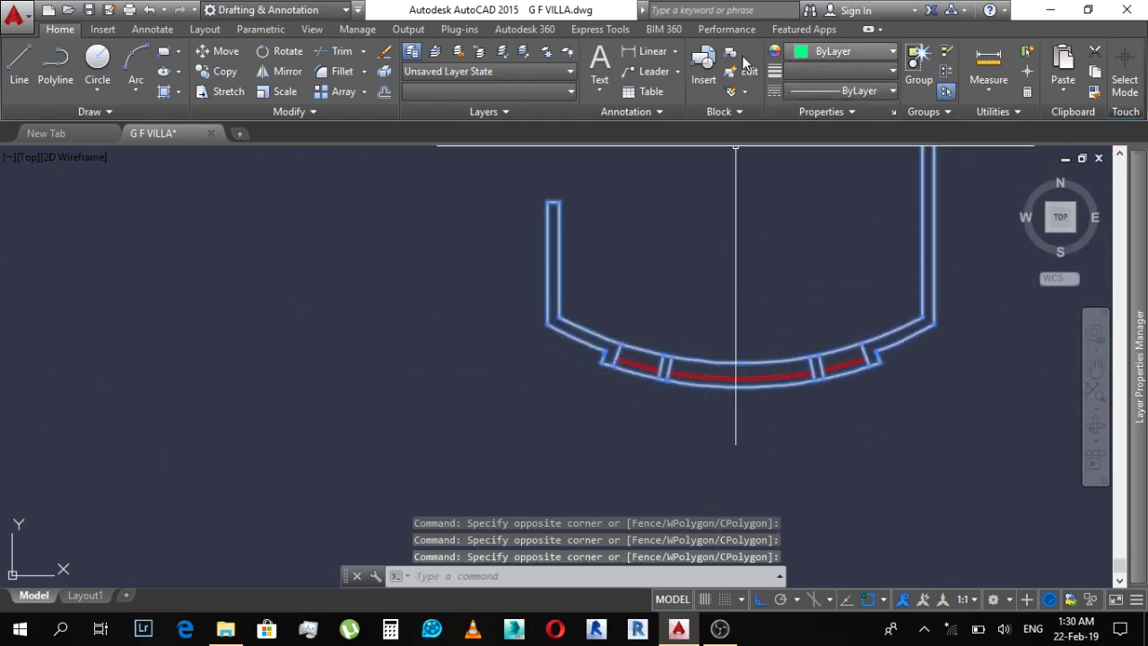
Step: Put the selected walls on the 00 WAlls layer
click(435, 72)
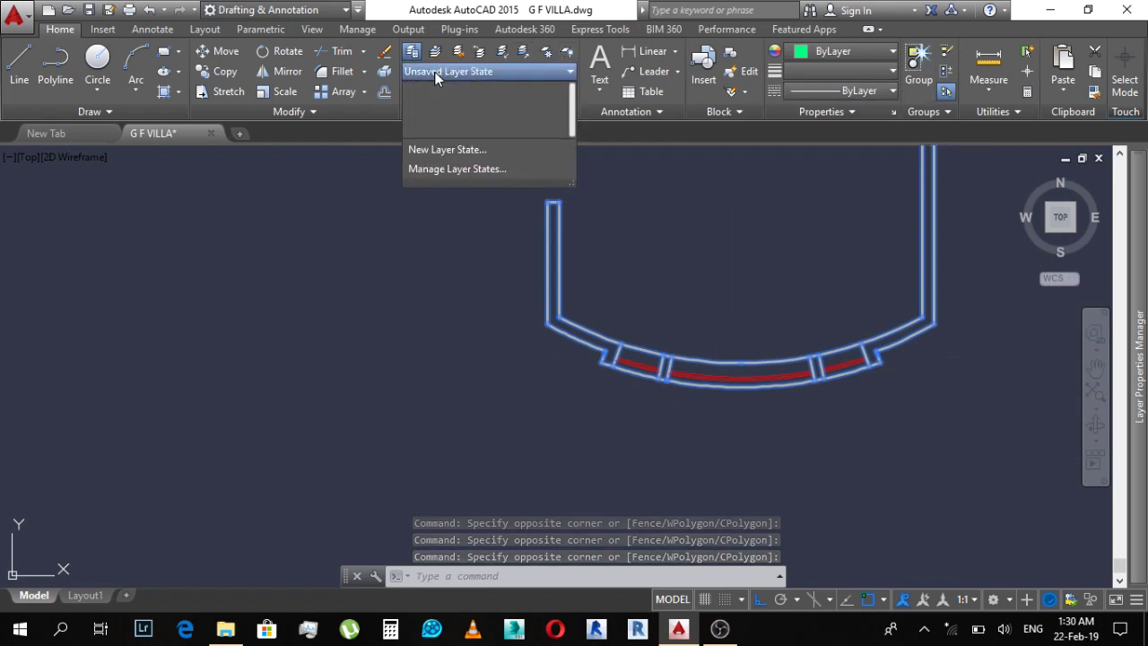
click(461, 96)
click(464, 91)
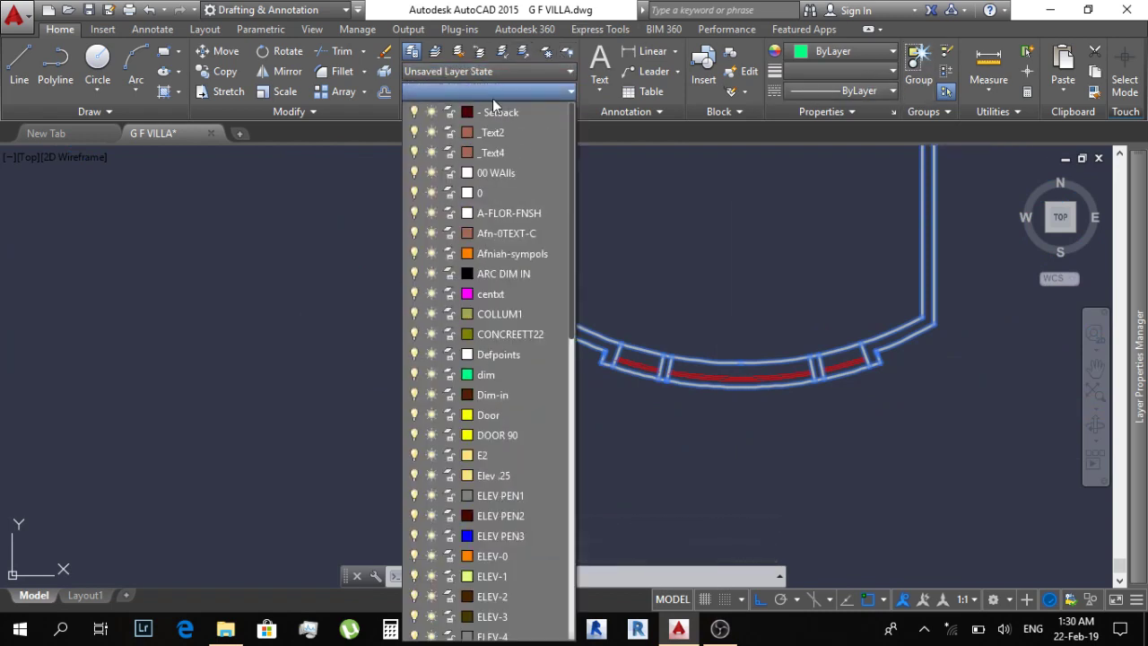
click(497, 172)
scroll(497, 173, down, 6)
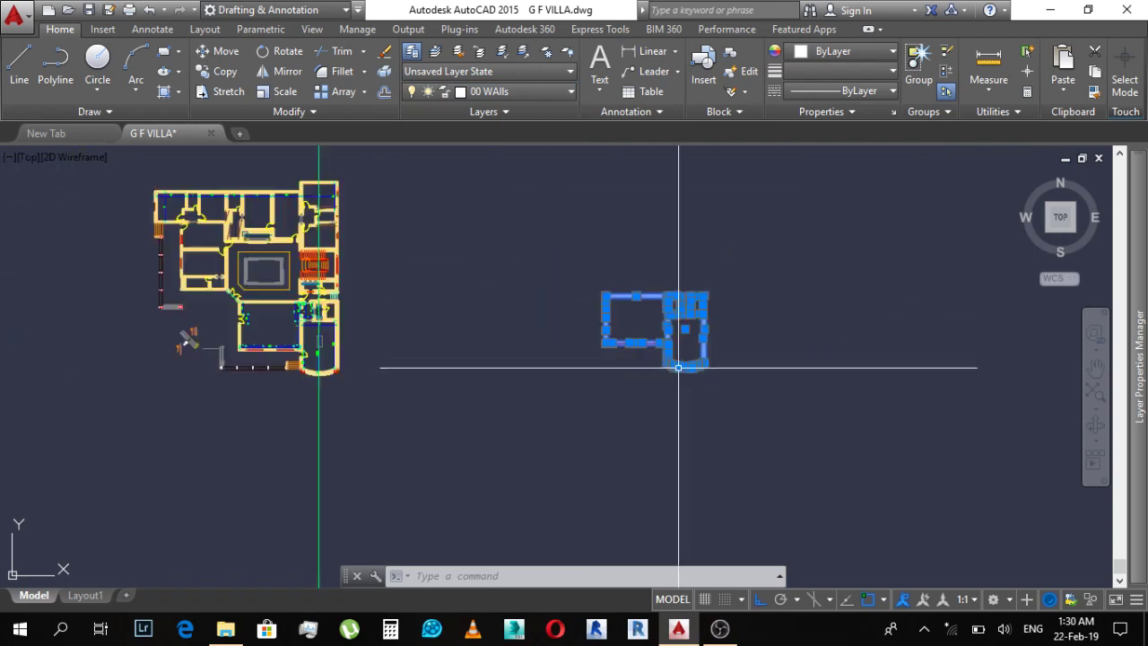
scroll(661, 332, up, 2)
scroll(786, 310, up, 5)
Step: Clear the selection and select the red window lines along the curved bay
middle_drag(641, 415, 538, 153)
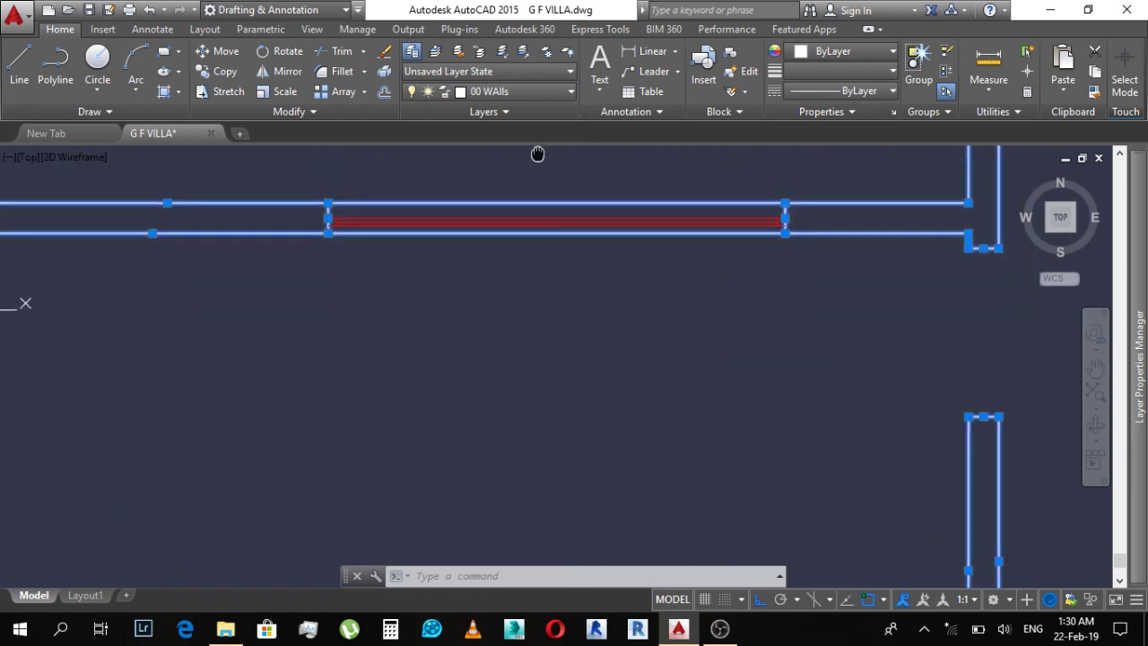
scroll(538, 179, down, 3)
key(Escape)
scroll(853, 407, up, 5)
click(871, 475)
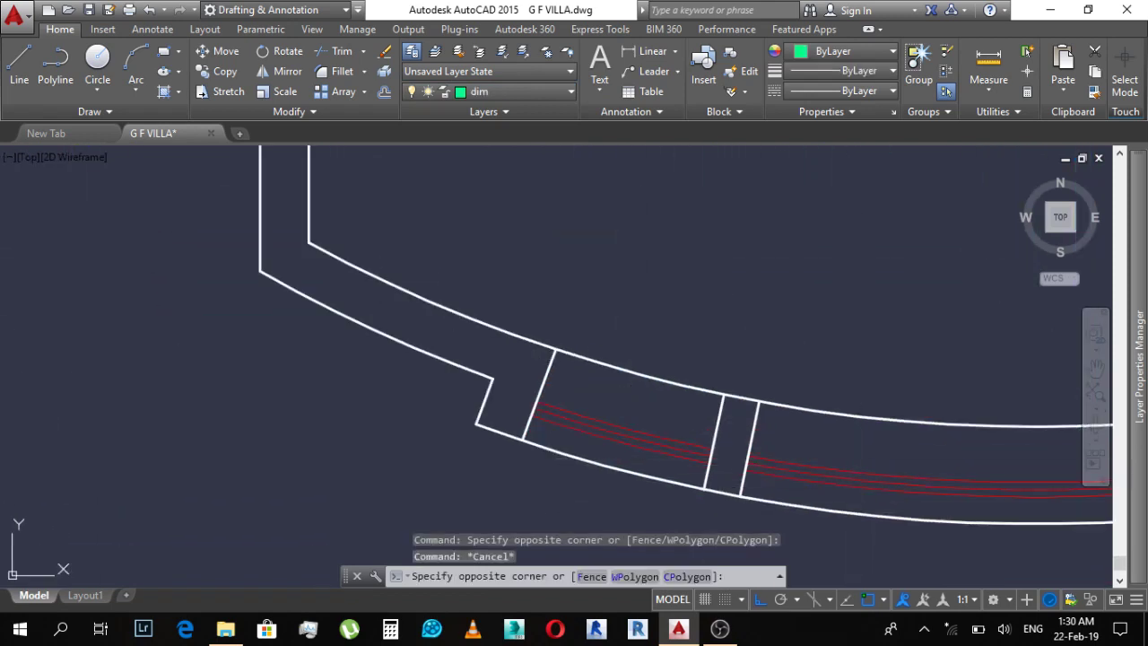
click(839, 460)
click(705, 423)
click(635, 461)
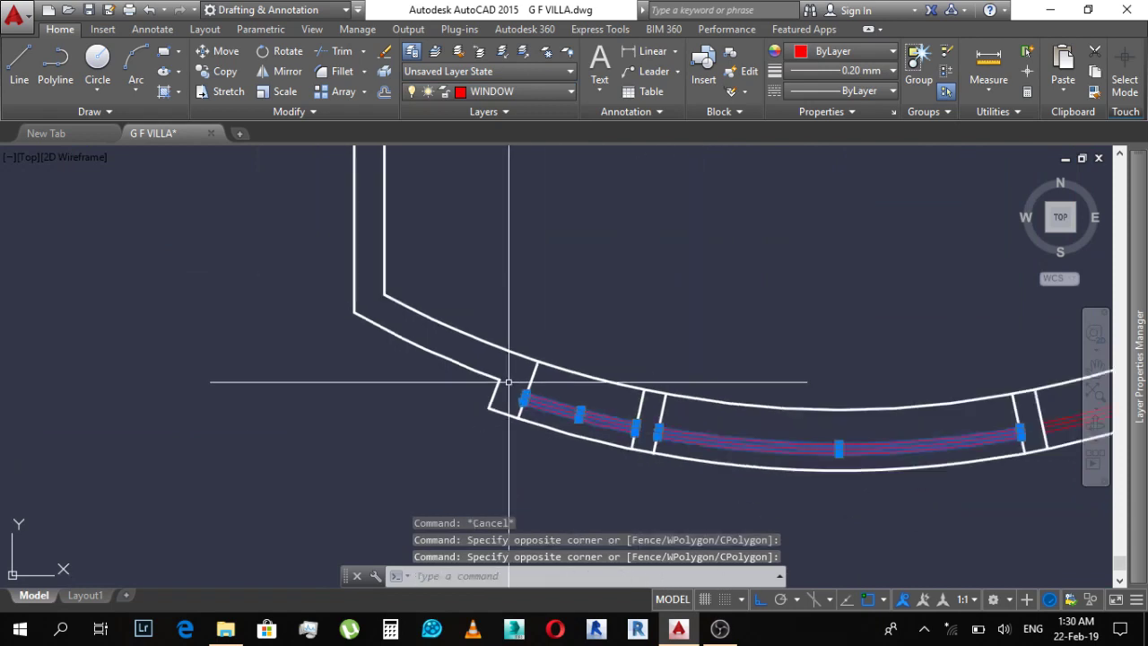
middle_drag(807, 379, 359, 269)
scroll(616, 261, down, 2)
click(633, 321)
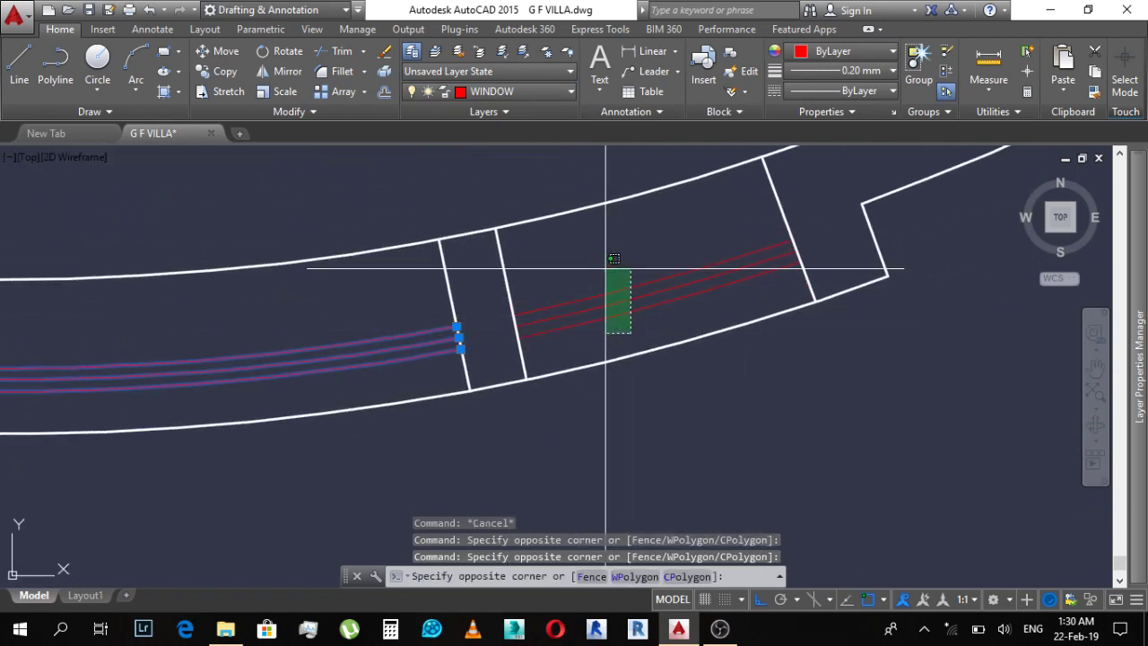
click(608, 260)
scroll(655, 306, down, 3)
scroll(476, 215, up, 3)
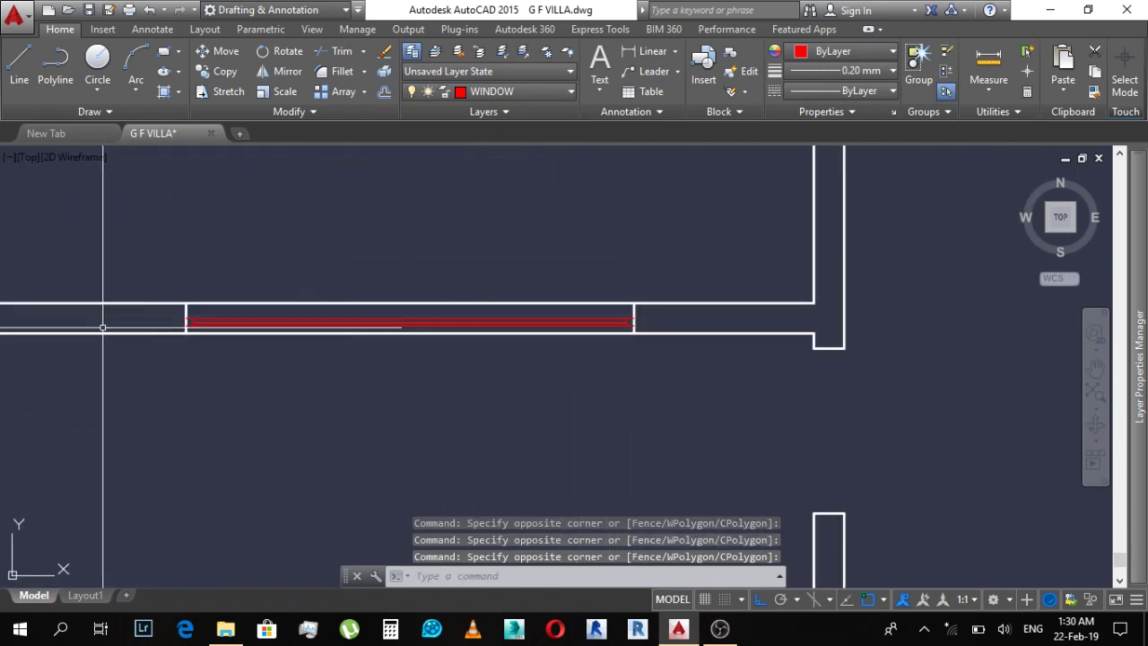
Step: Add the two straight windows' red lines and confirm they remain on the WINDOW layer
click(144, 310)
click(667, 359)
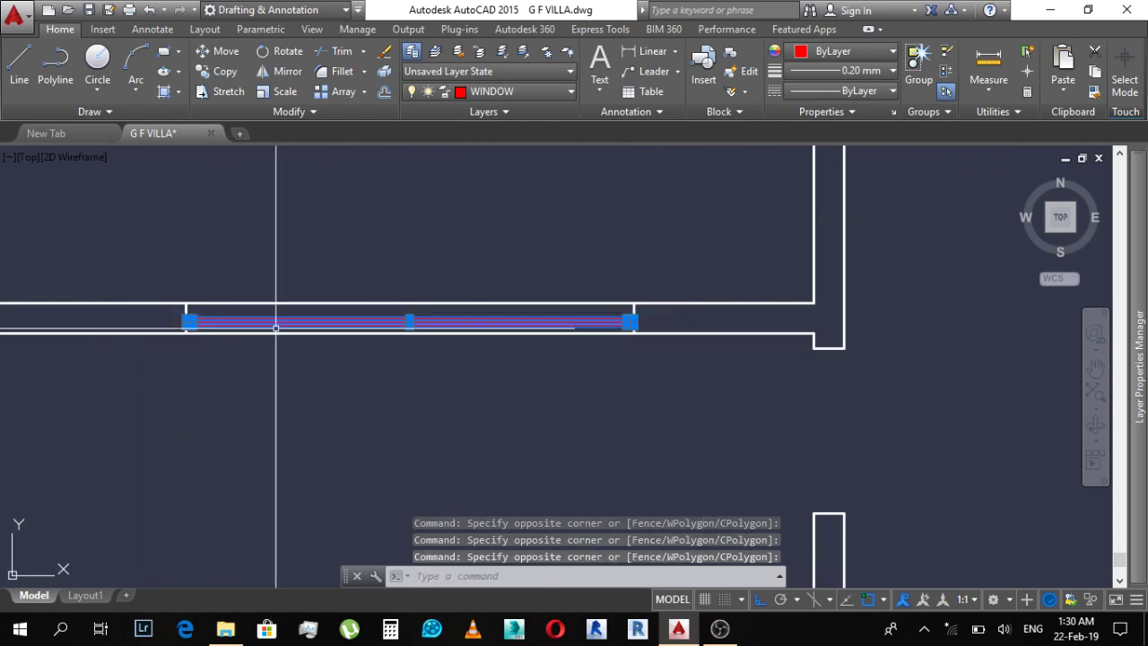
middle_drag(274, 304, 362, 303)
middle_drag(144, 296, 391, 292)
middle_drag(75, 293, 193, 294)
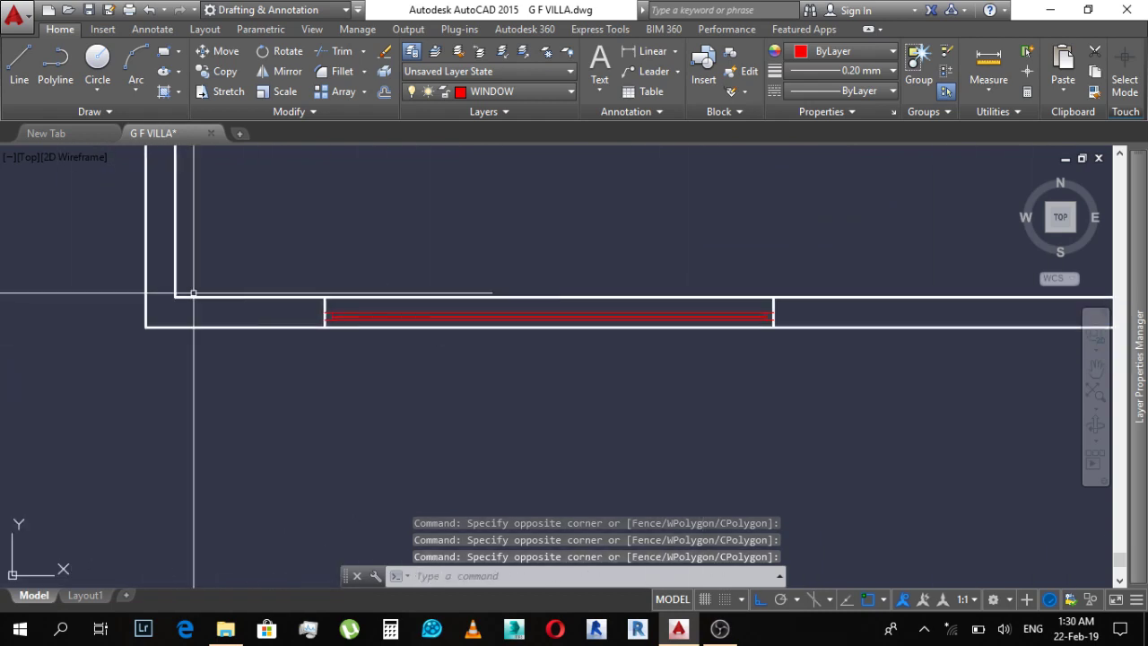
click(230, 306)
click(835, 417)
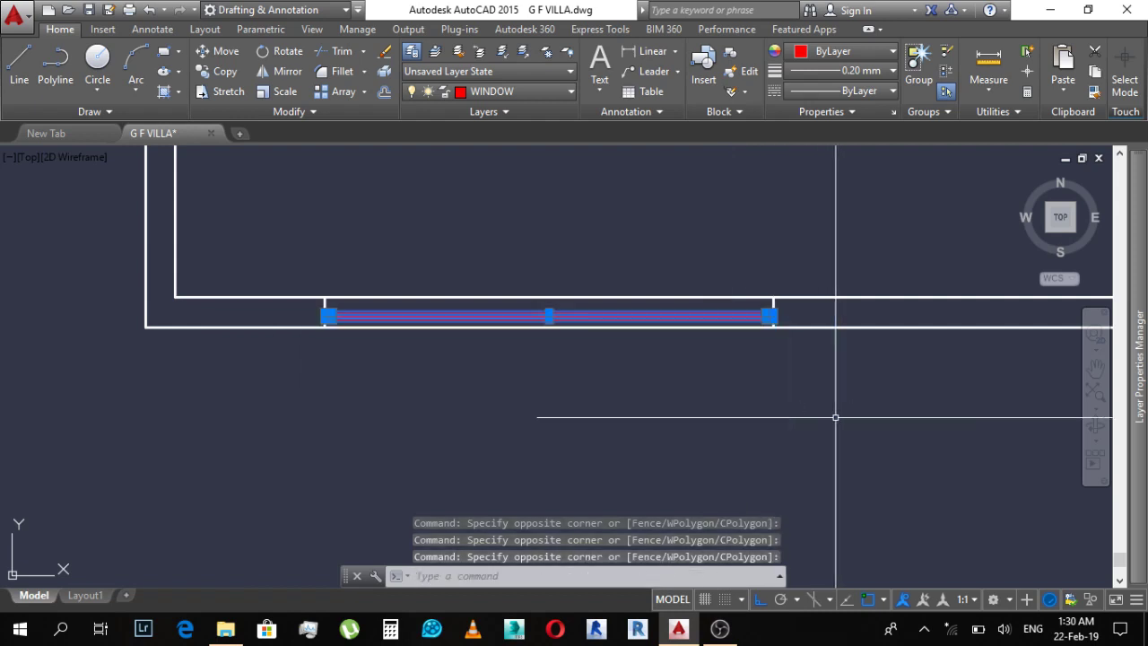
click(523, 91)
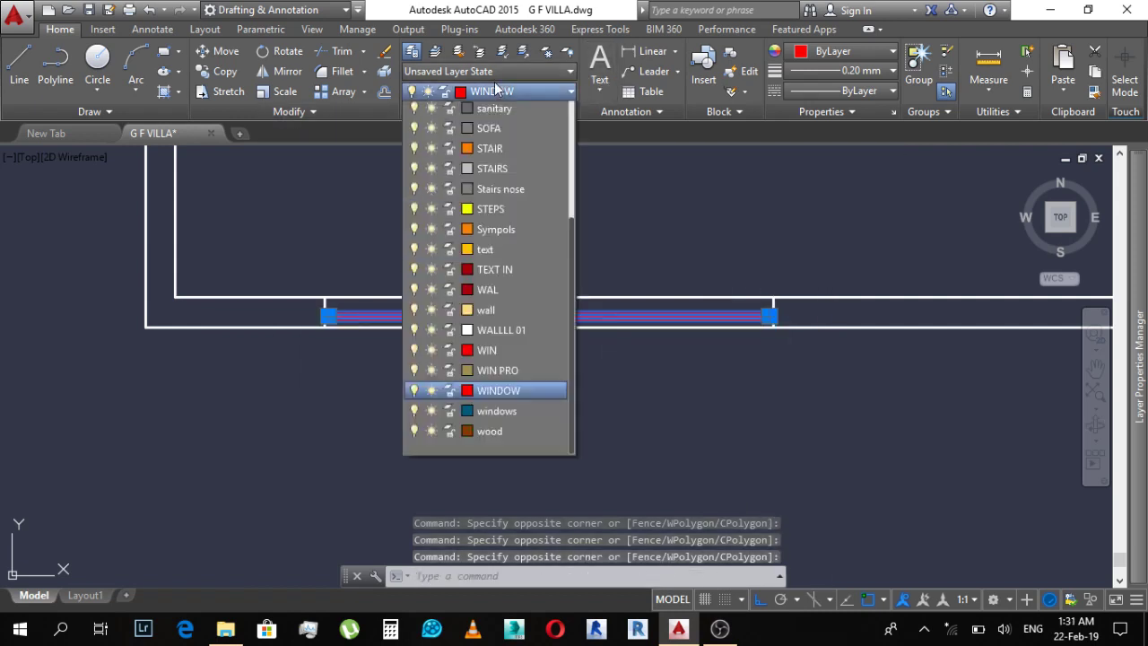
click(490, 93)
scroll(564, 371, down, 3)
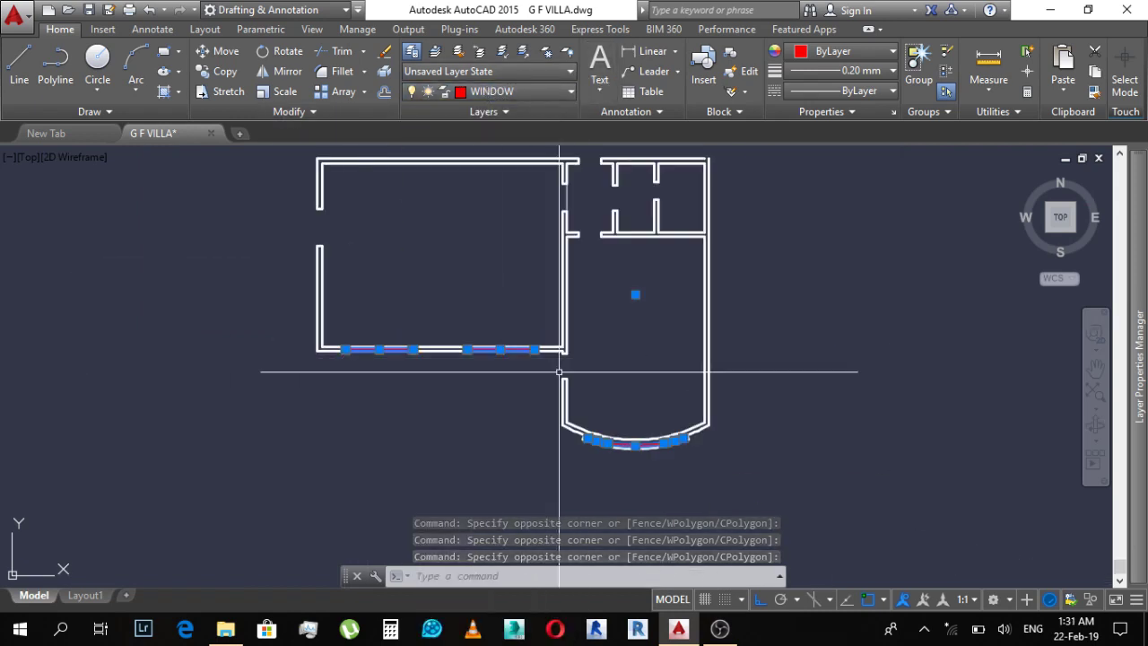
key(Escape)
key(Escape)
scroll(581, 224, up, 5)
scroll(581, 225, up, 4)
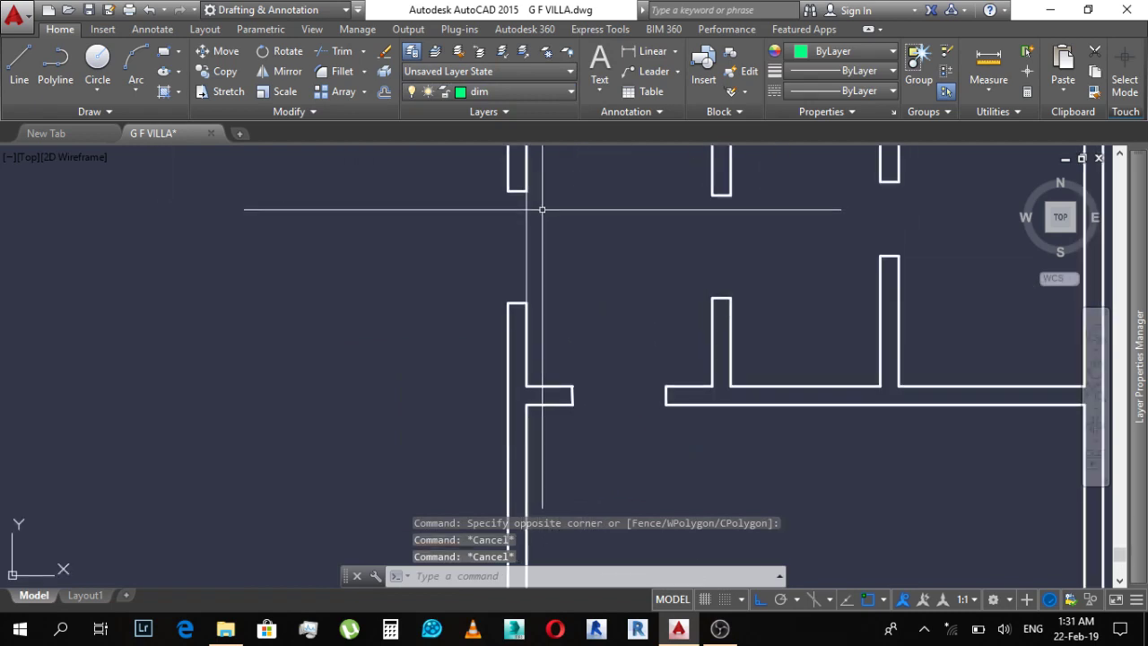
Step: Inspect the lineweight and linetype options of a vertical wall line near the T-junction
click(528, 206)
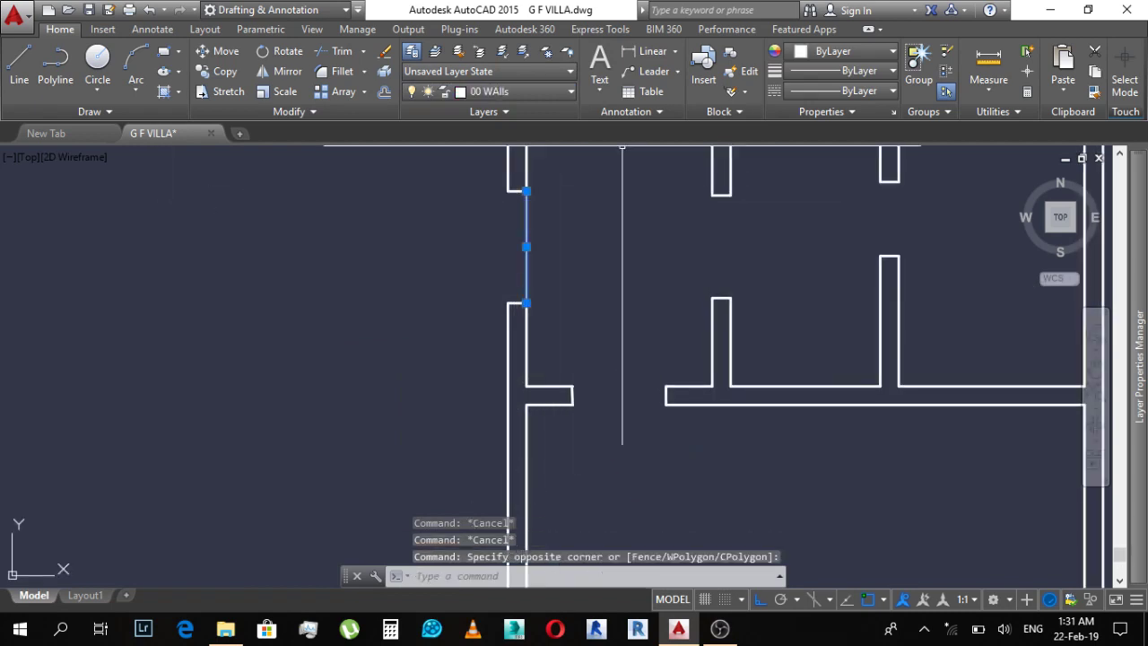
click(825, 71)
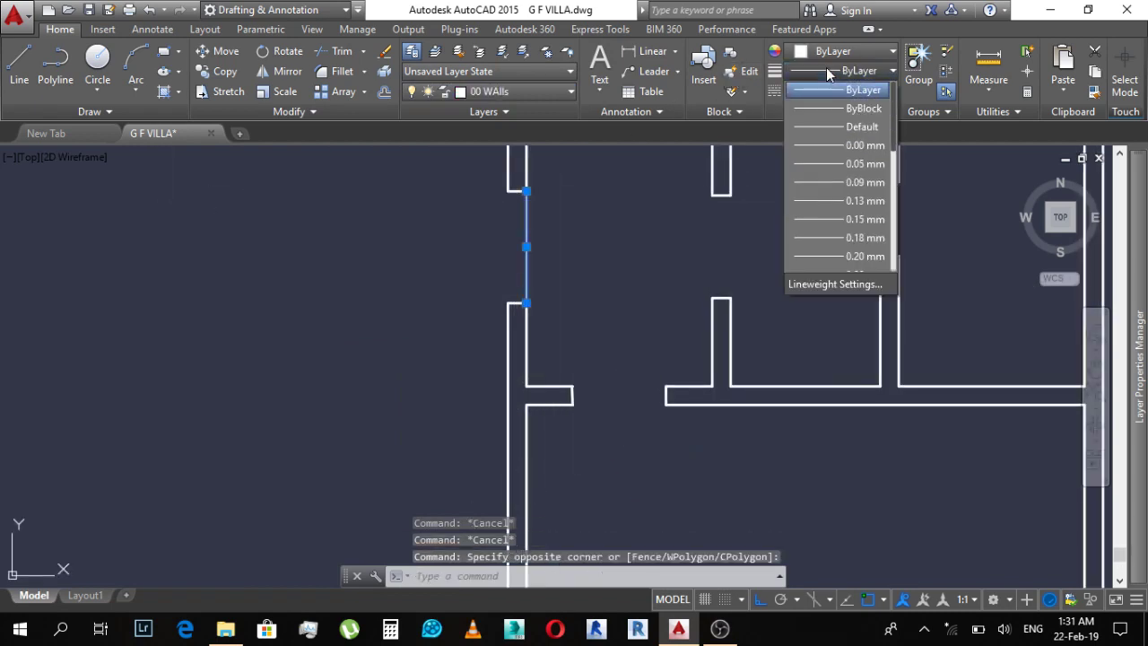
click(826, 68)
click(834, 90)
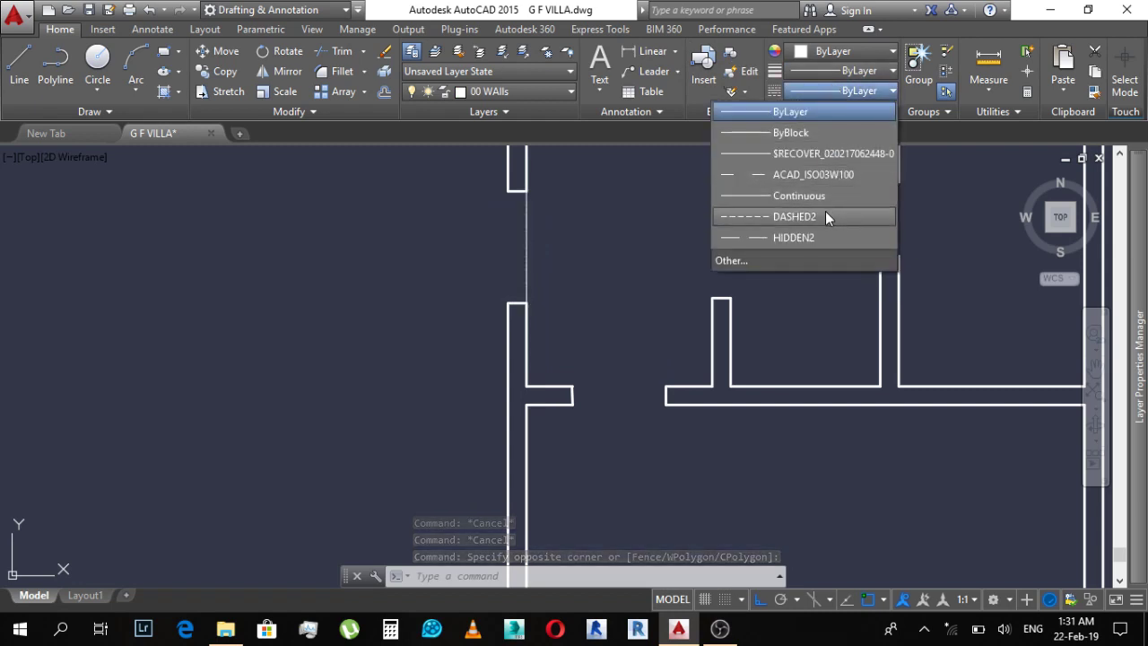
scroll(521, 265, up, 3)
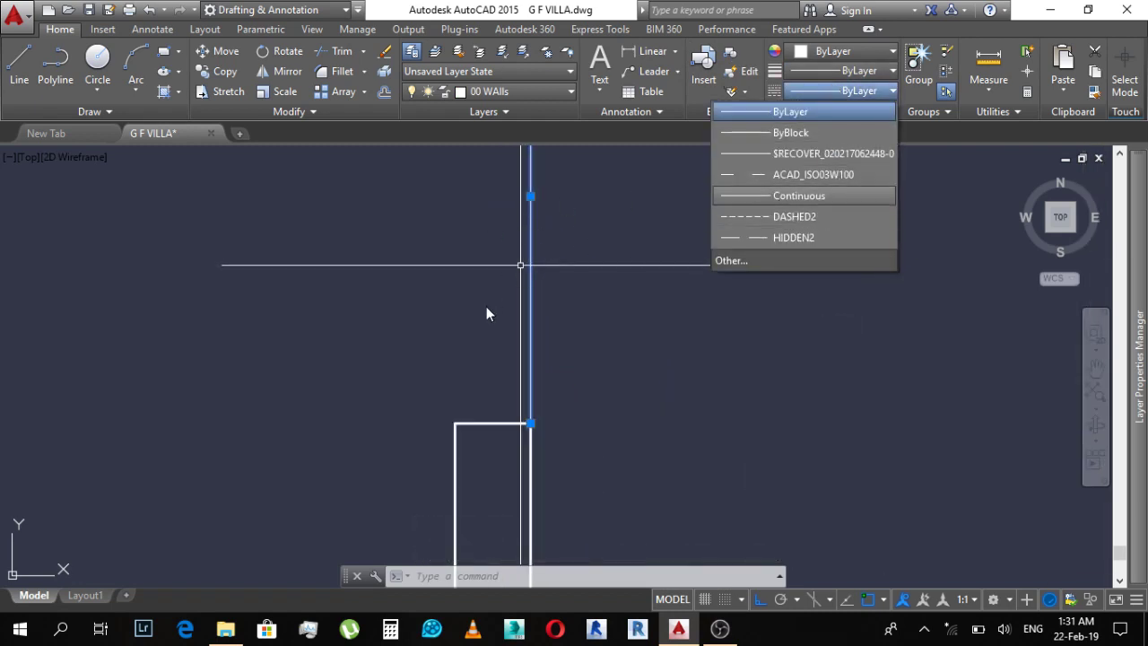
scroll(501, 403, down, 5)
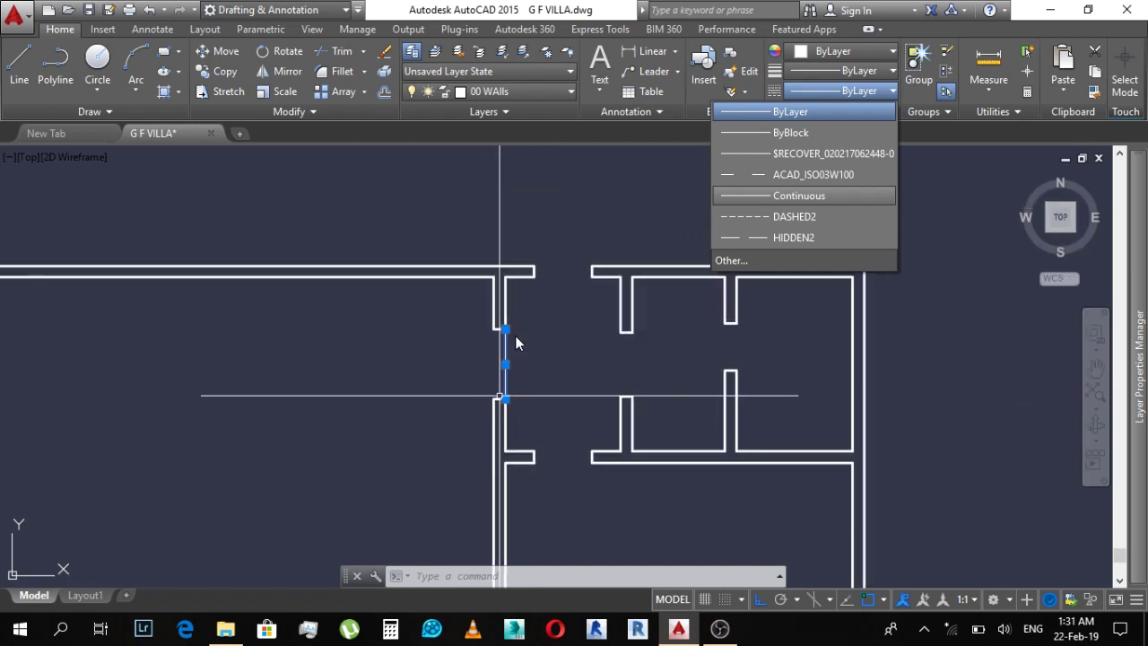
scroll(478, 328, up, 2)
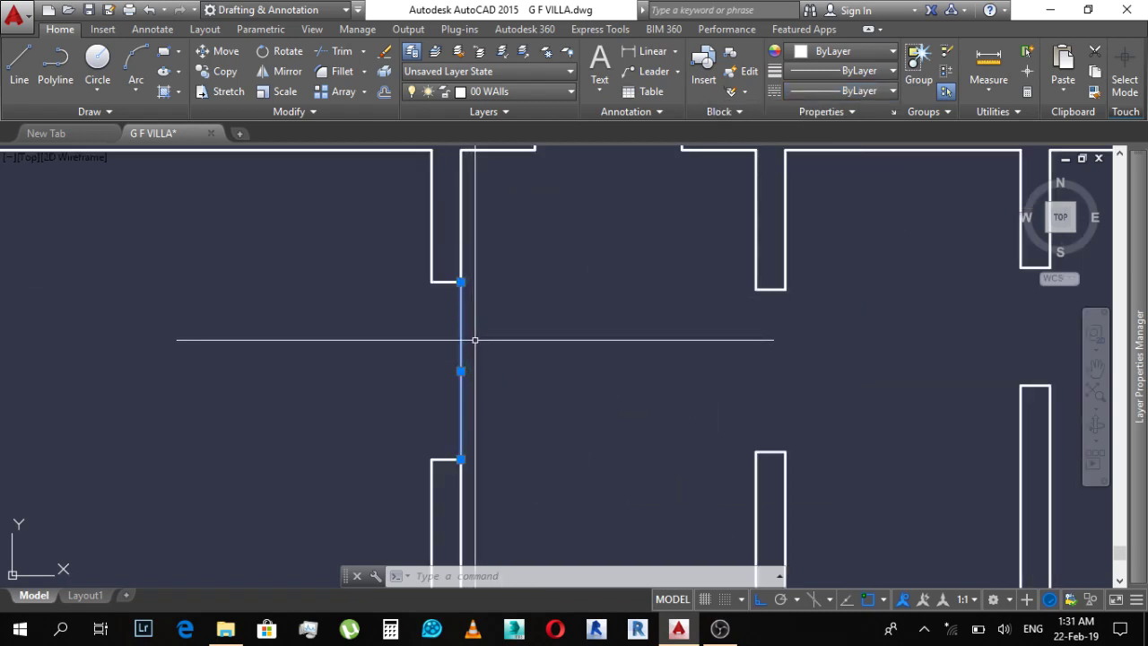
key(Escape)
Step: Draw a vertical line with L from the upper wall end to the lower wall end
middle_drag(694, 355, 636, 318)
text(l)
key(Return)
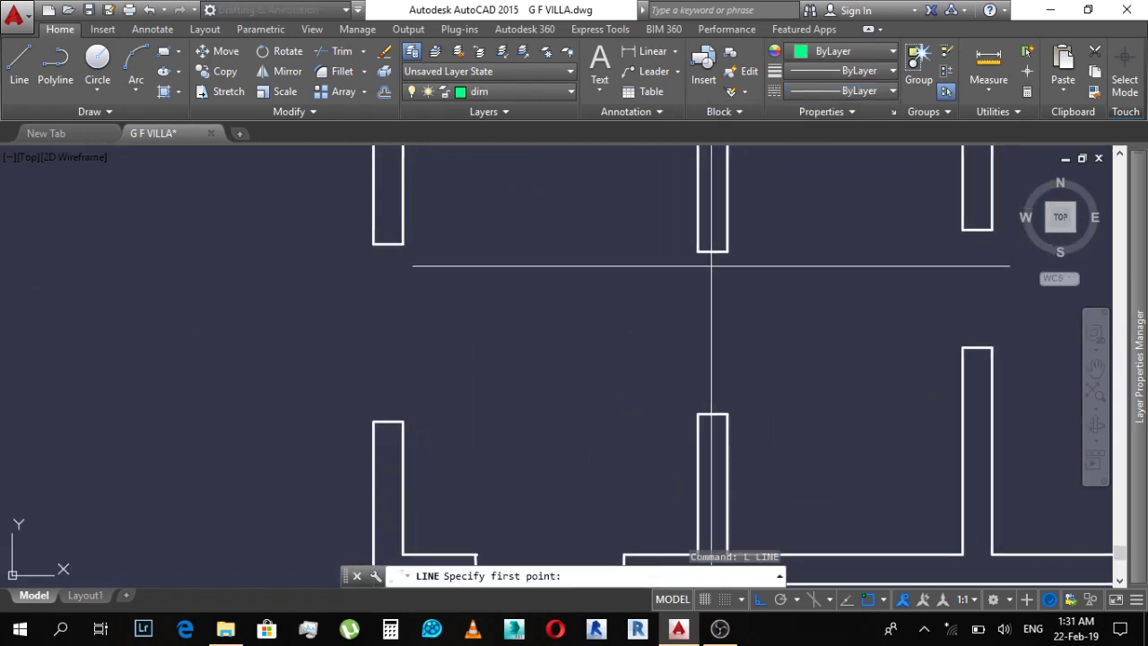
click(727, 252)
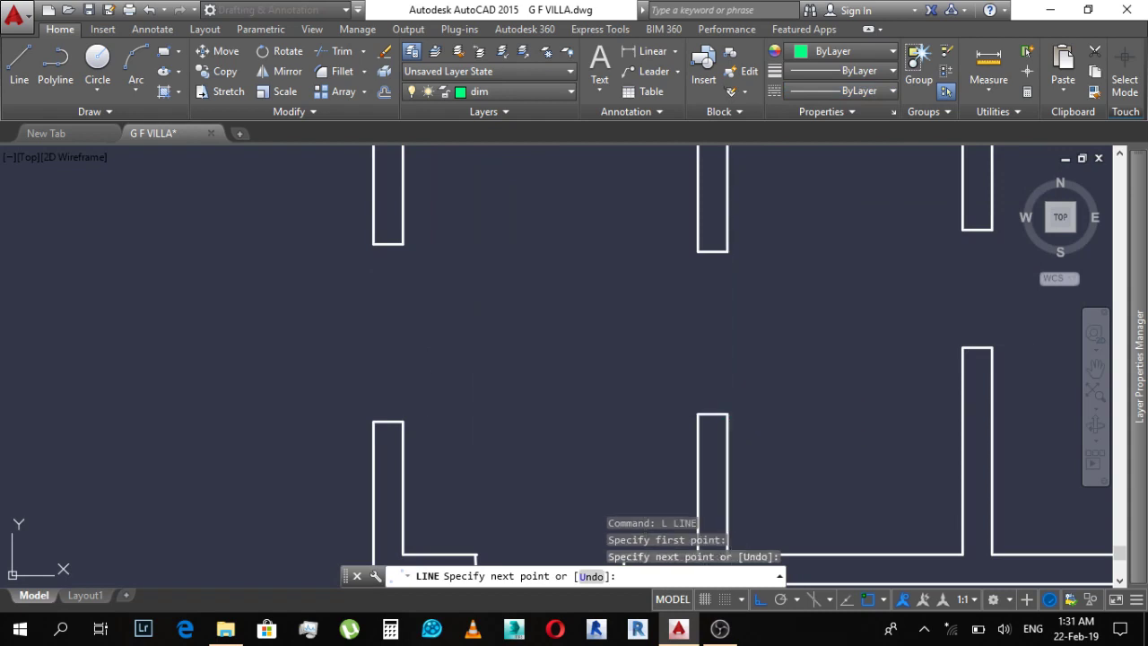
click(727, 414)
key(Escape)
Step: Give the new gap line the HIDDEN2 linetype so it shows dashed
click(716, 308)
click(741, 322)
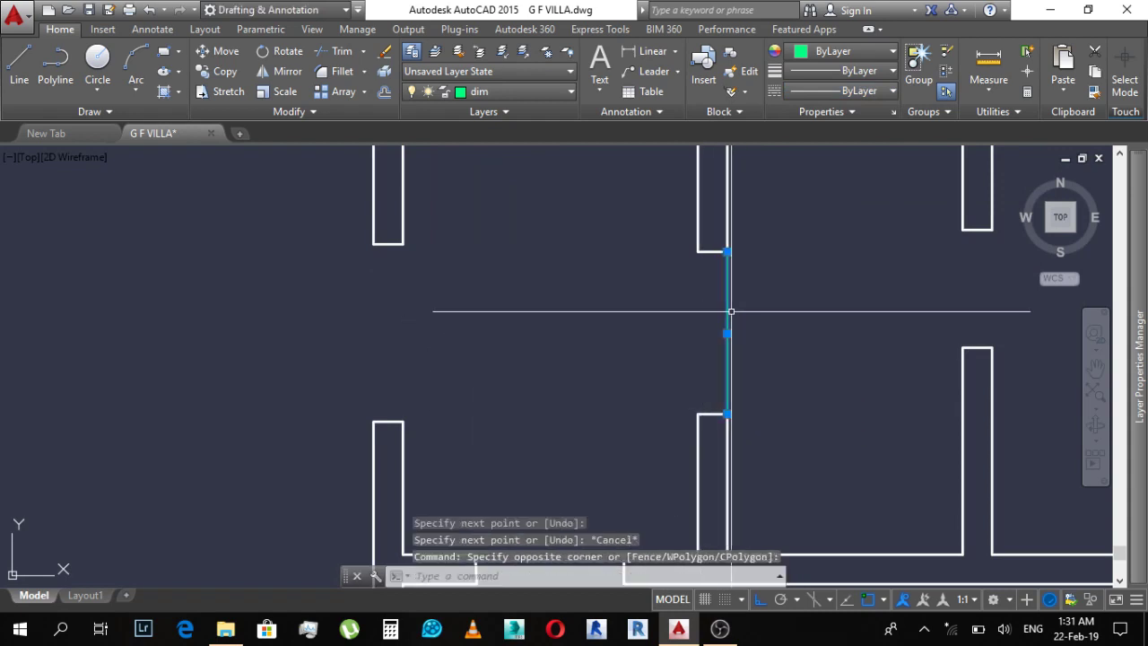
click(855, 111)
click(860, 91)
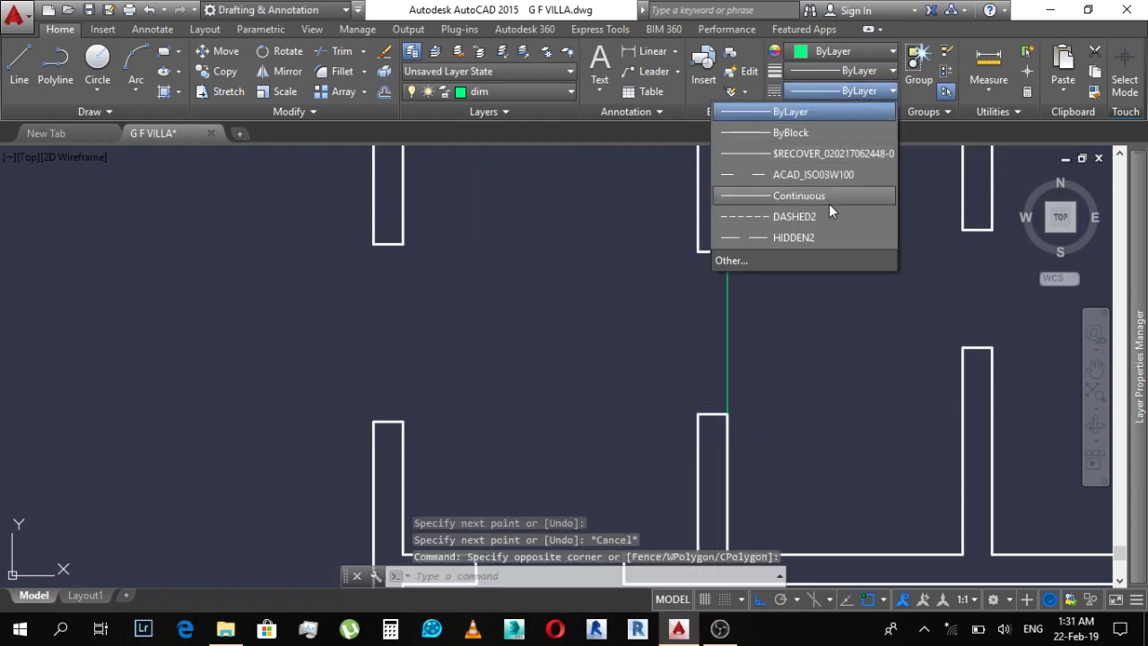
click(829, 237)
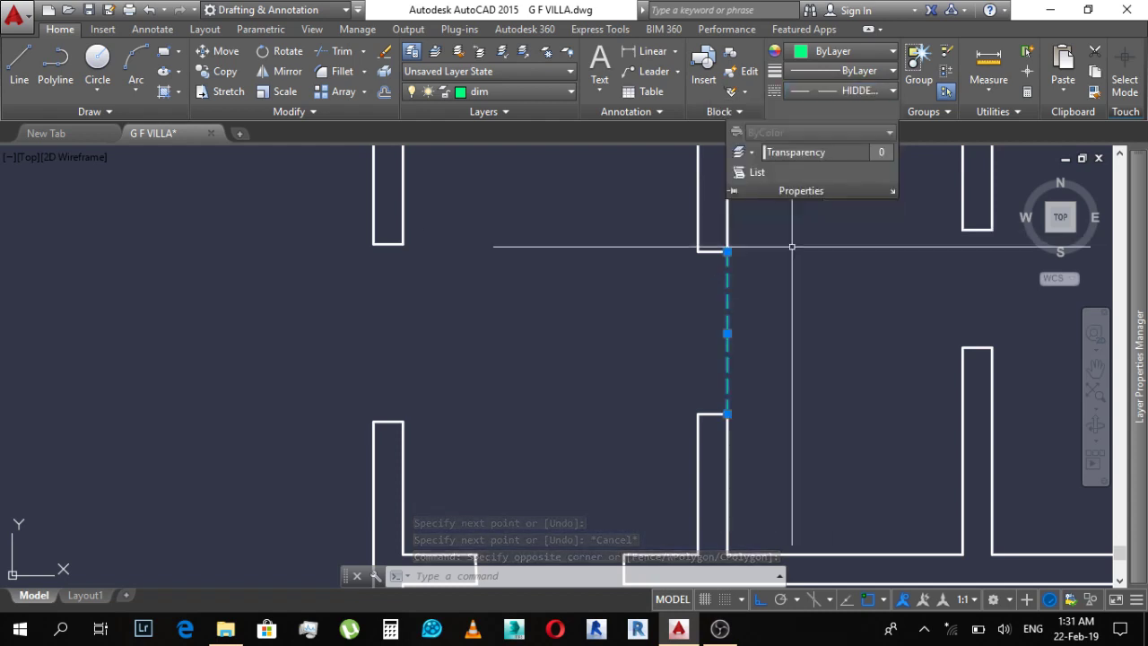
middle_drag(737, 303, 696, 265)
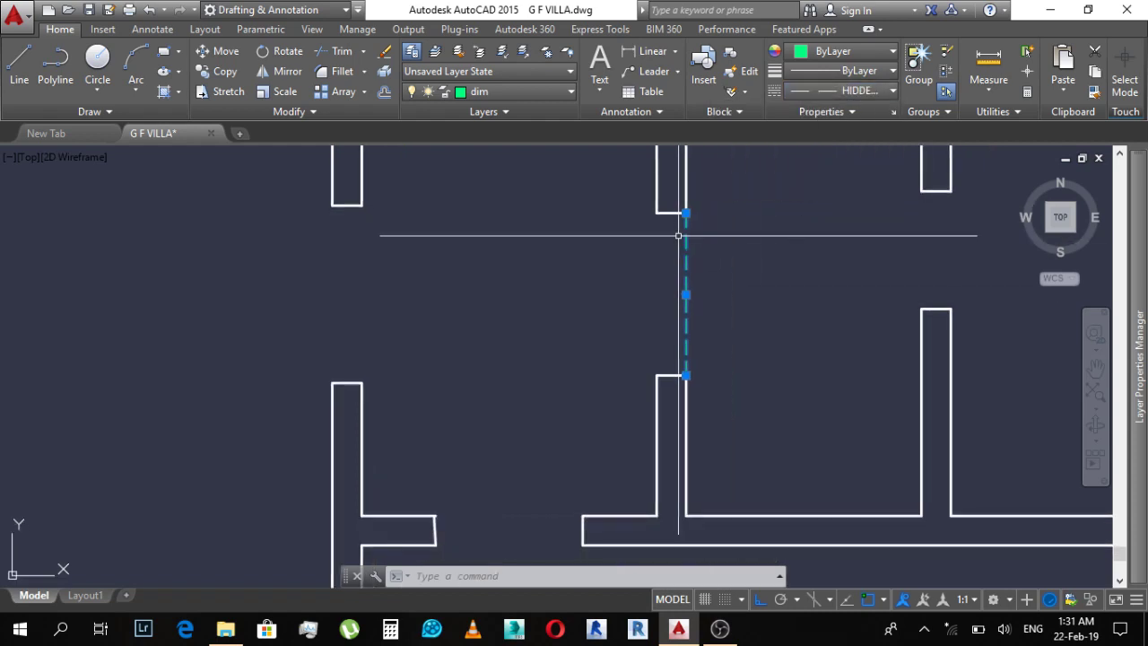
click(700, 276)
key(Escape)
click(771, 282)
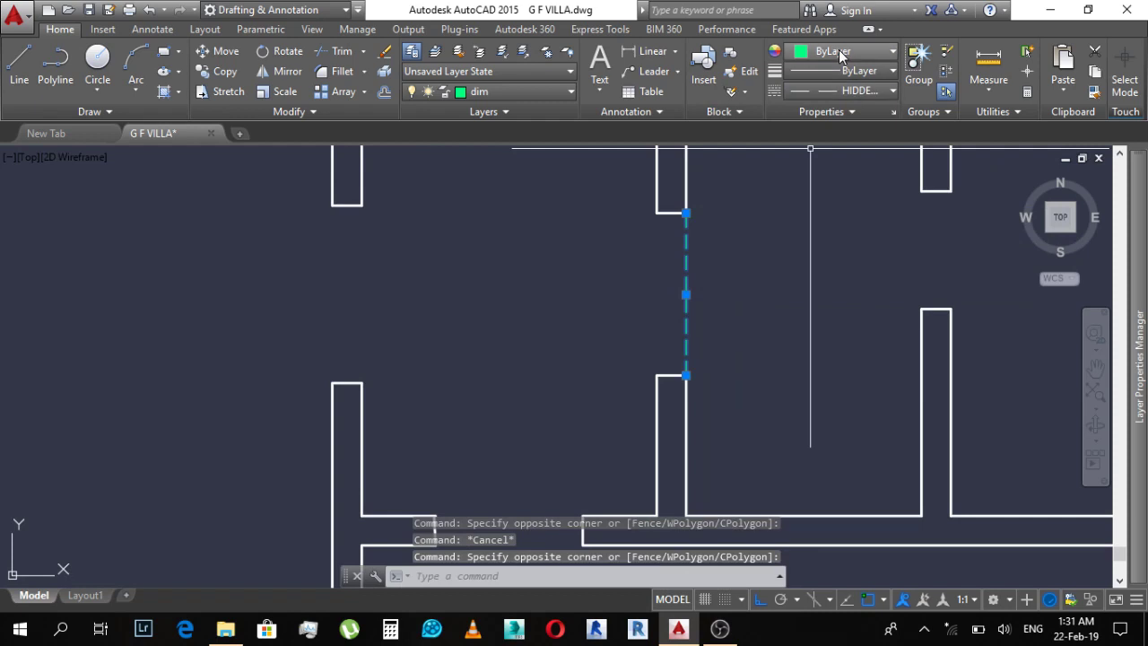
key(Escape)
click(415, 53)
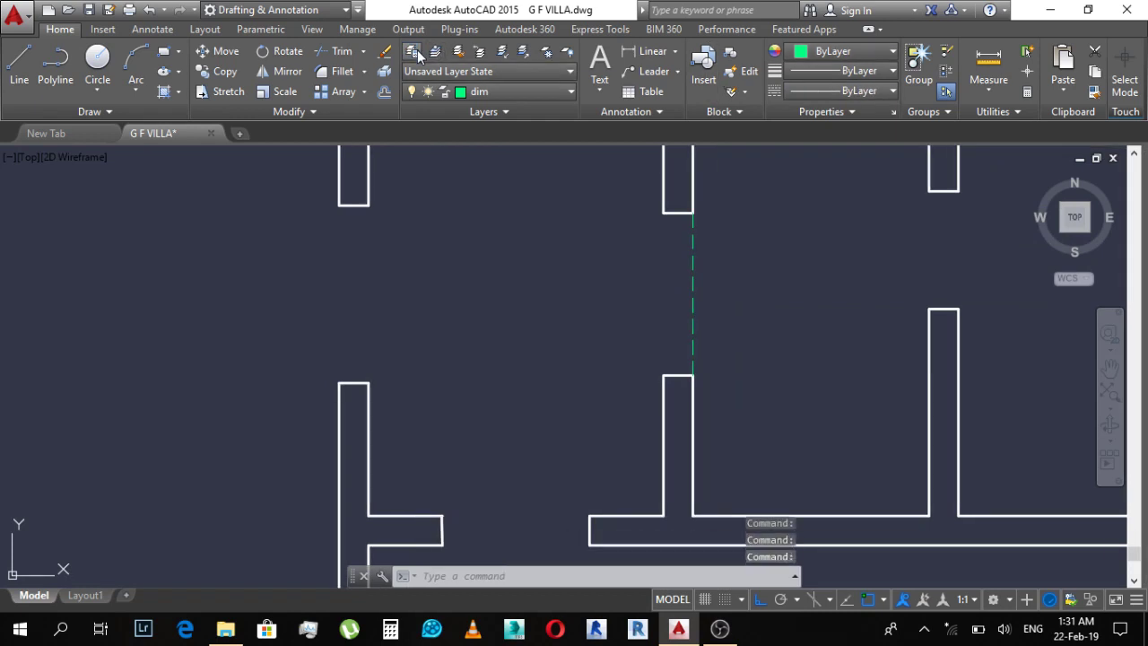
Step: Add a new layer, resolve the duplicate-name warning, name it 00Hidden and set colour 252
click(419, 53)
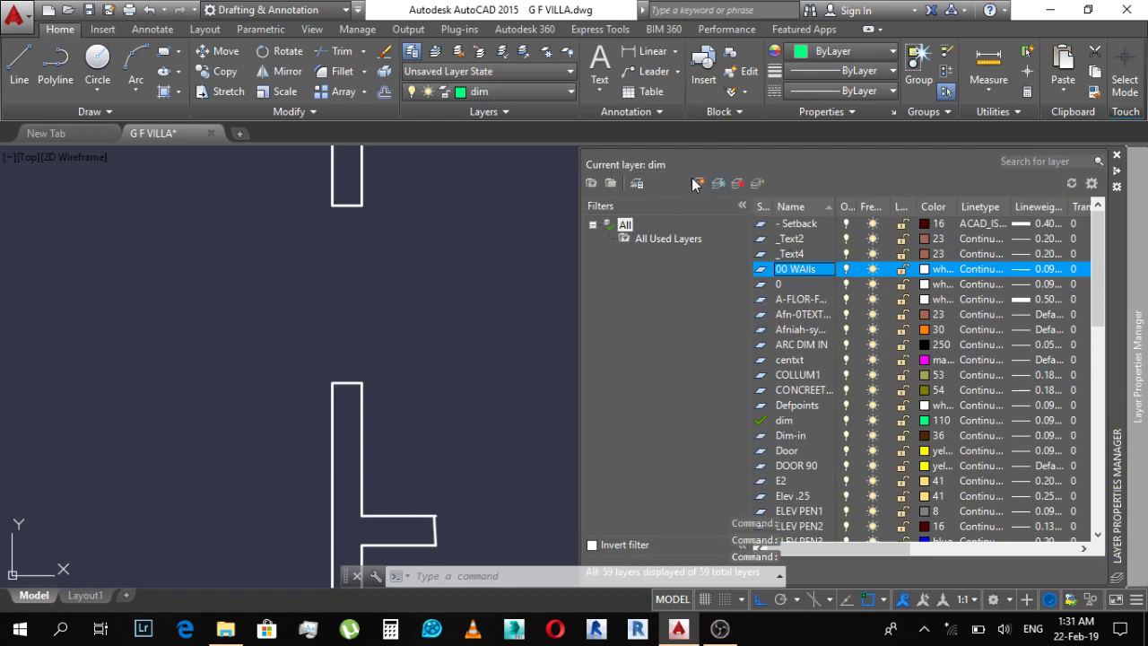
click(696, 184)
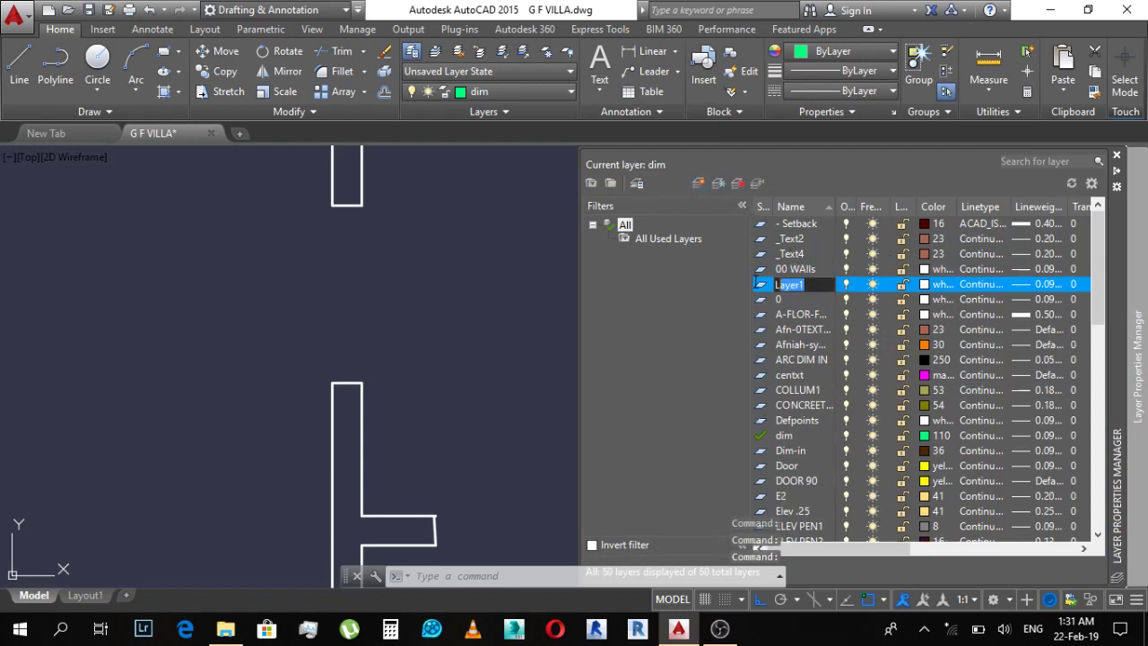
text(Hidden)
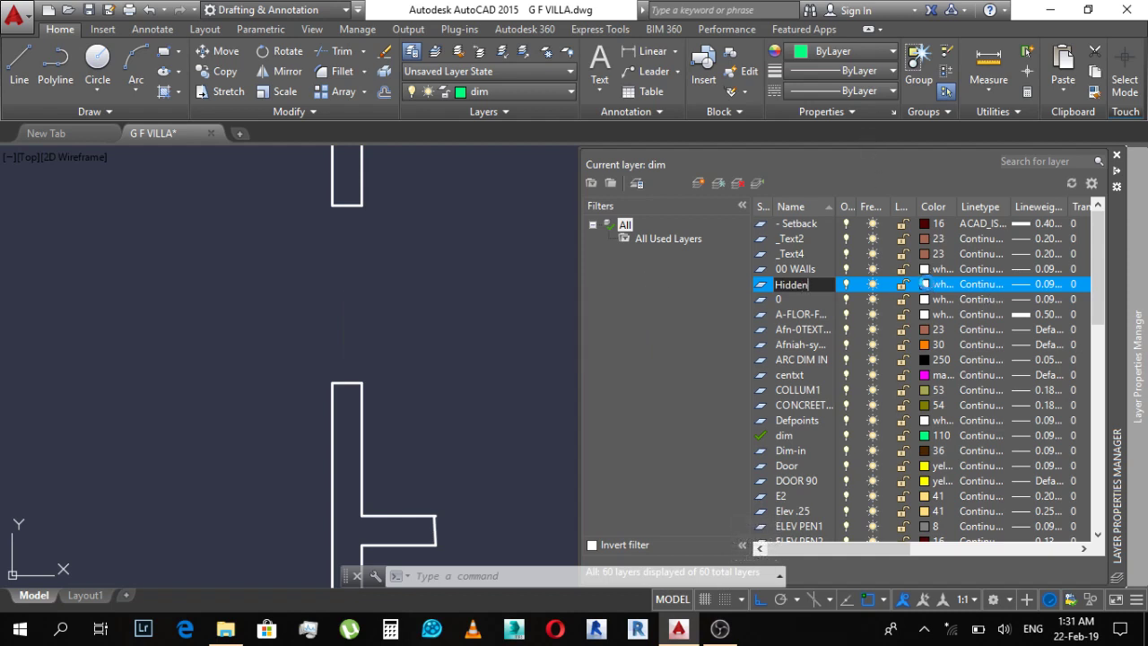
key(Return)
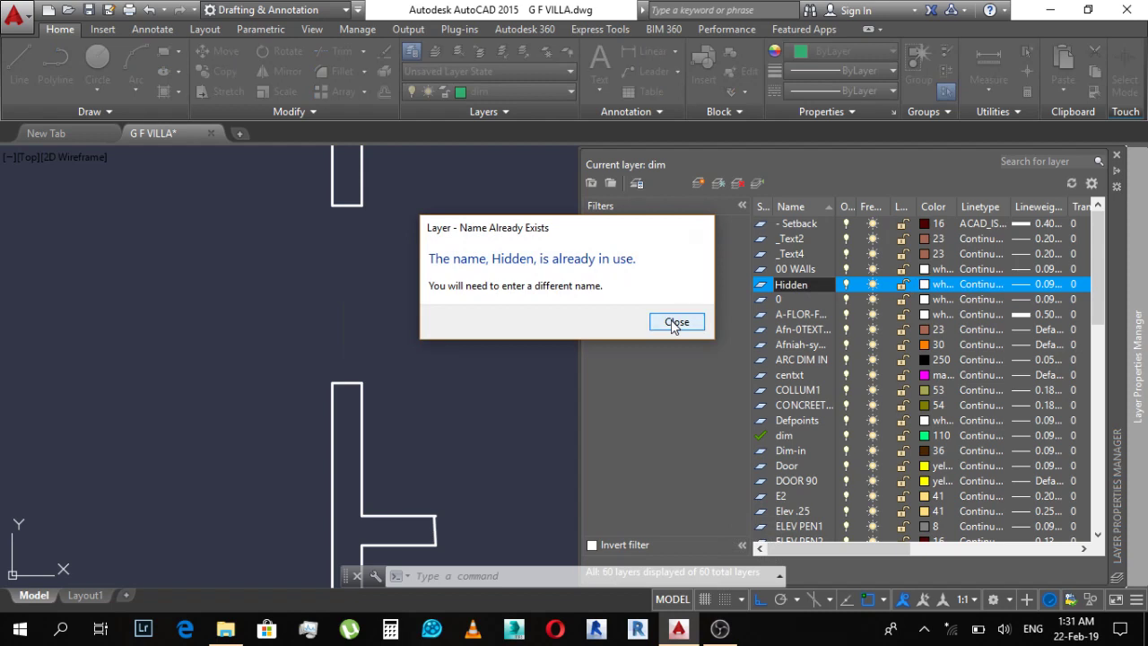
click(674, 323)
key(Return)
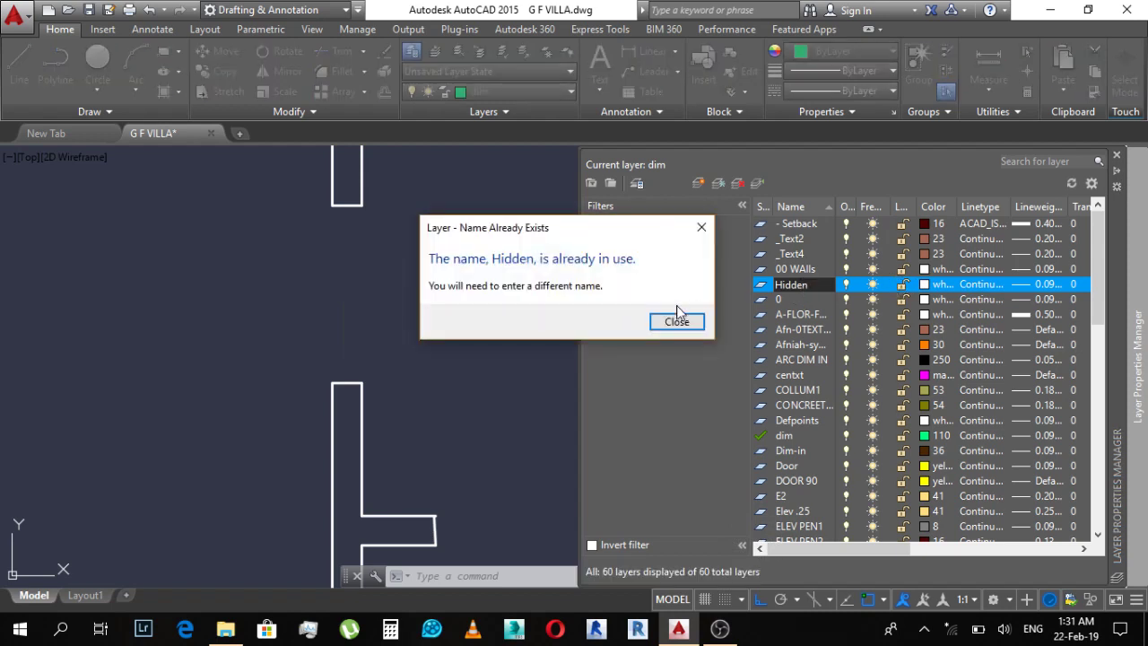
click(677, 322)
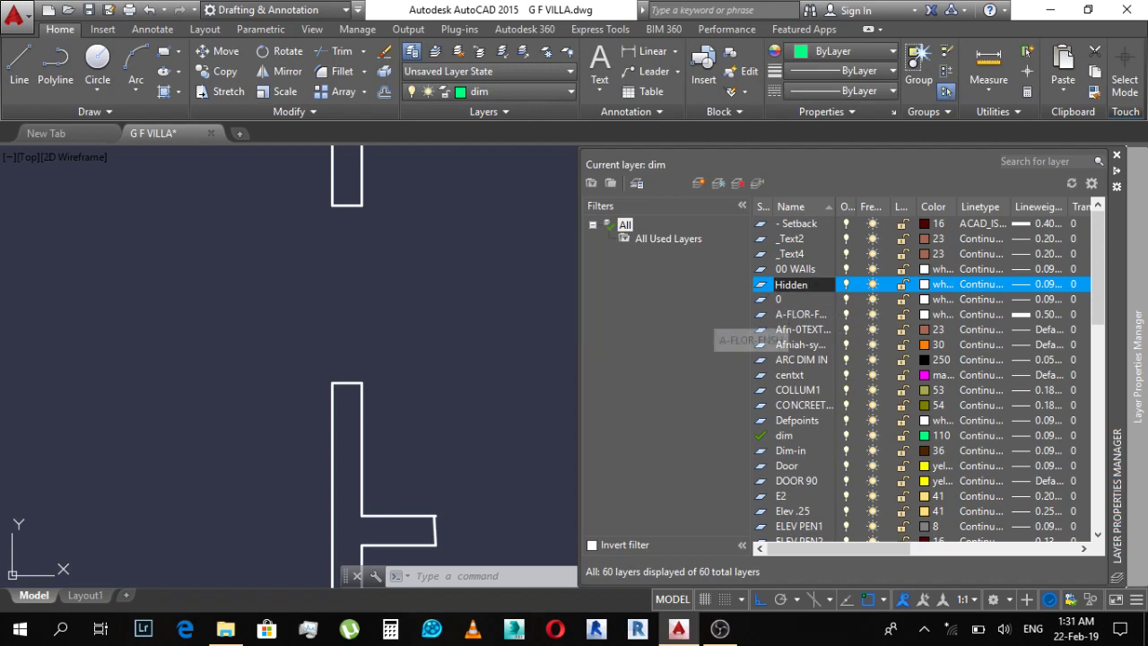
text(00)
click(924, 284)
text(252)
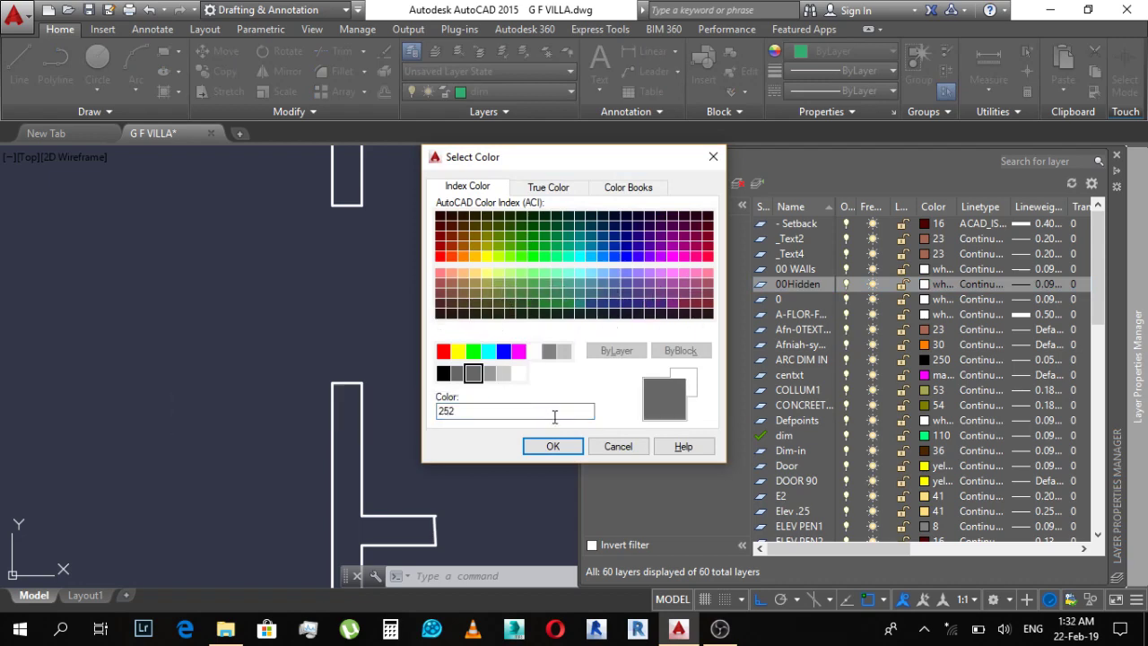
click(553, 447)
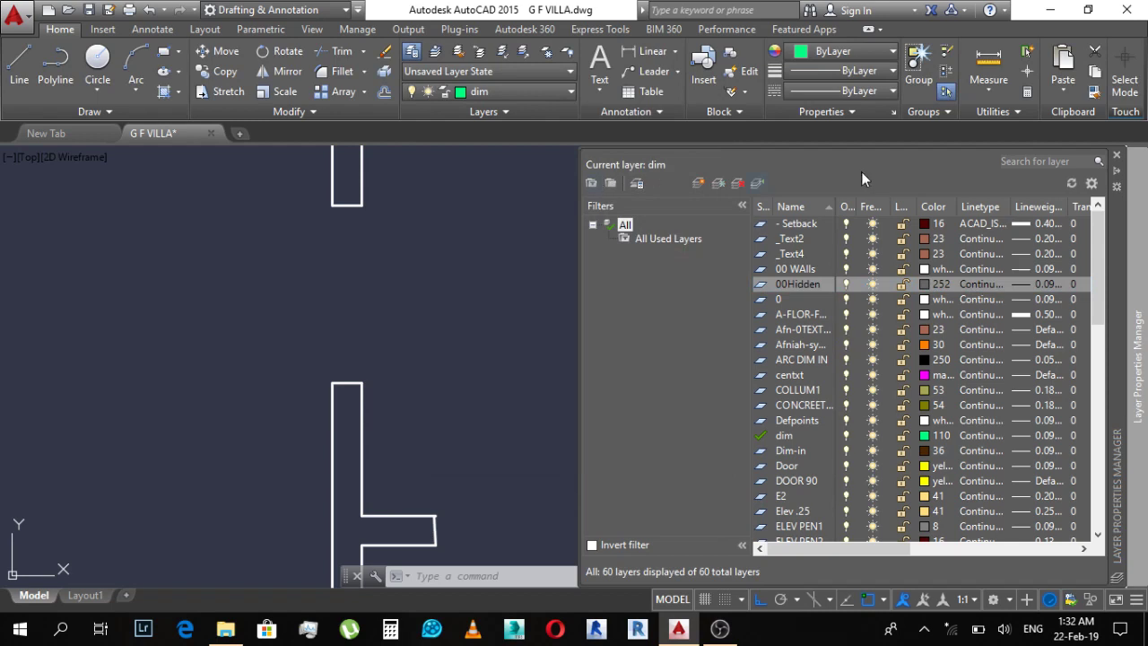
Step: Reset the dashed gap line's linetype to ByLayer and move it onto the 00Hidden layer
click(1117, 158)
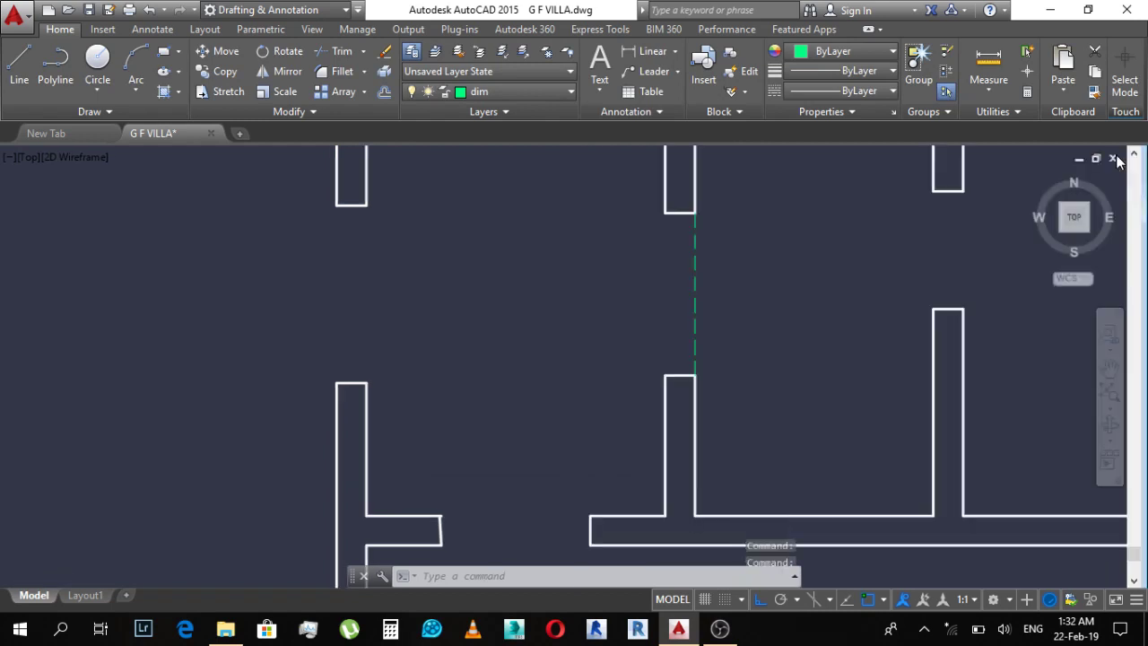
click(708, 266)
click(668, 274)
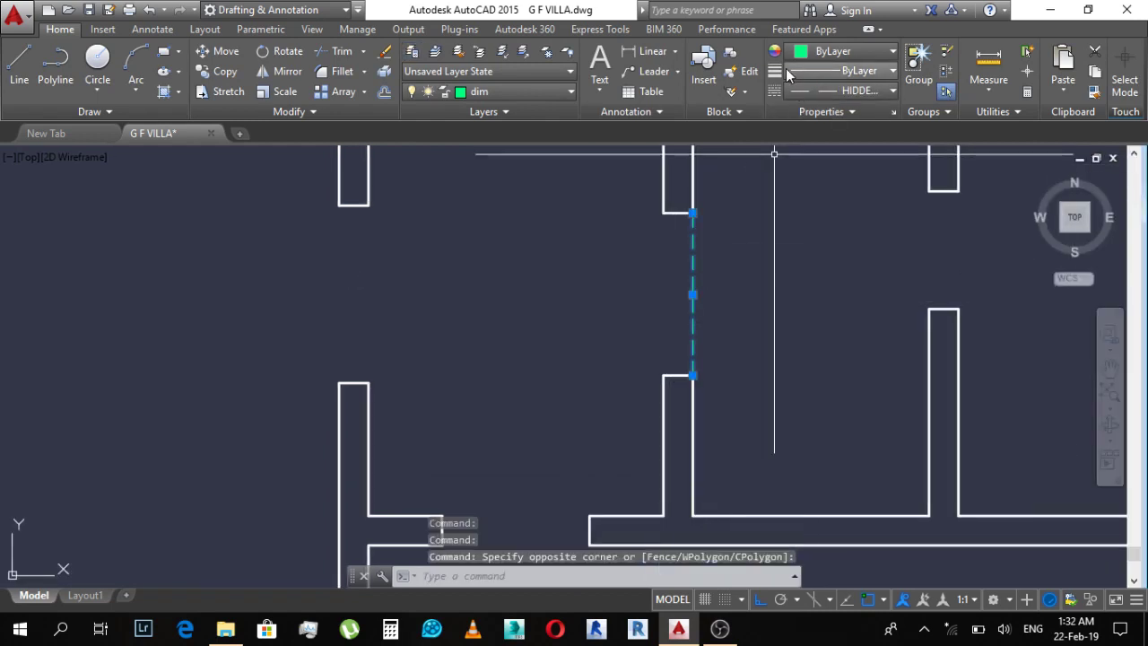
click(834, 91)
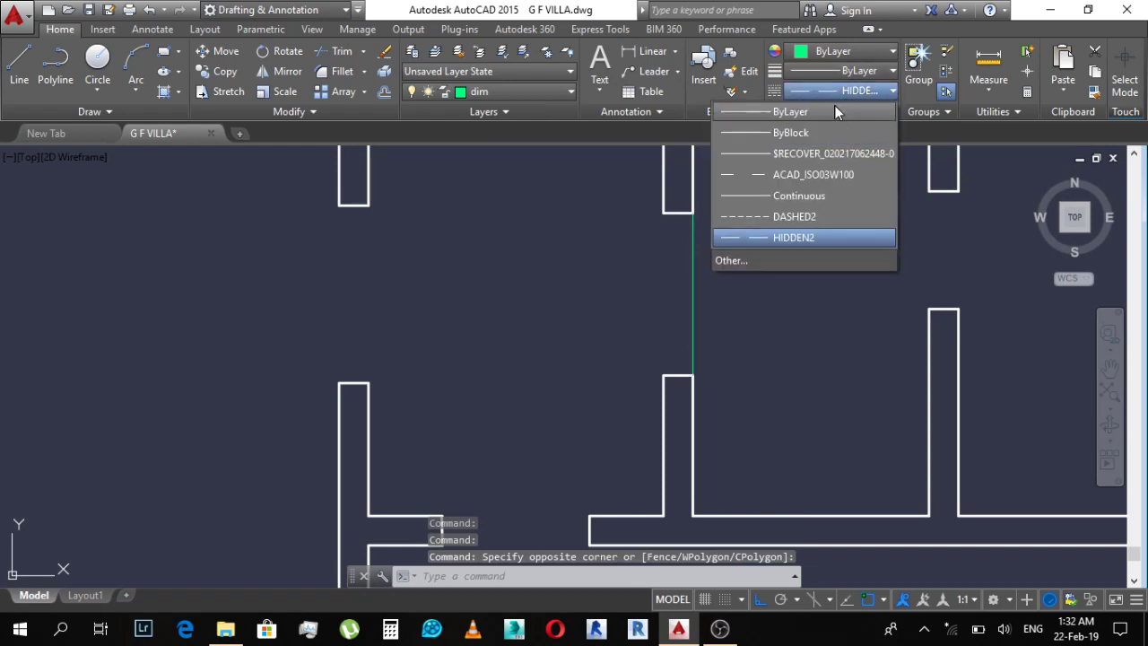
click(835, 109)
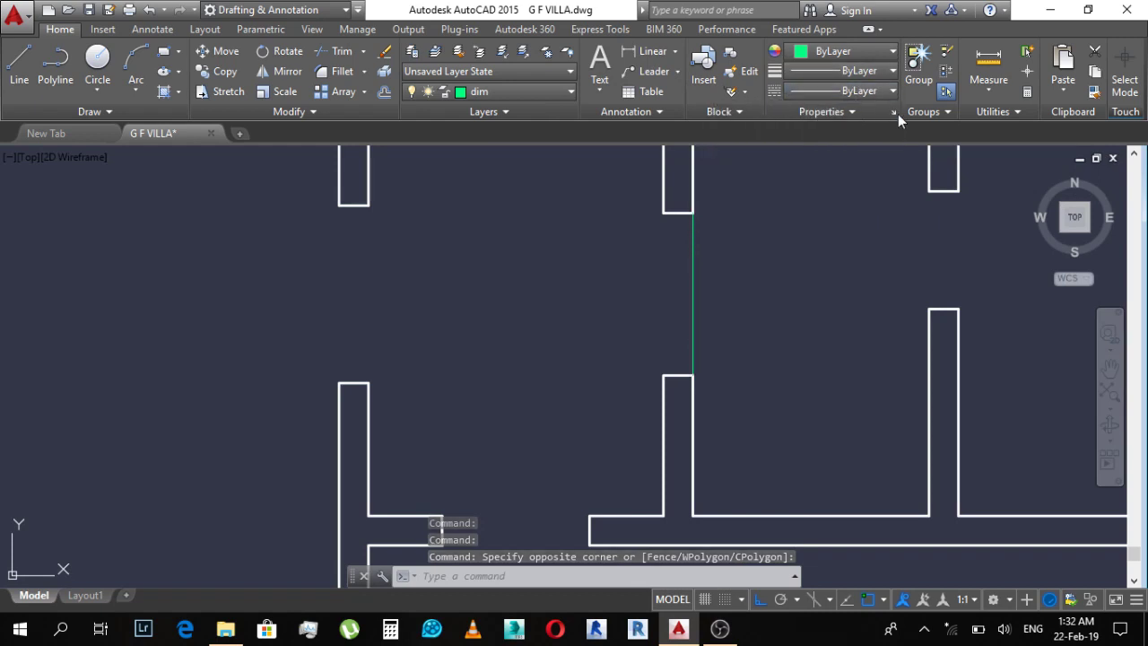
click(519, 91)
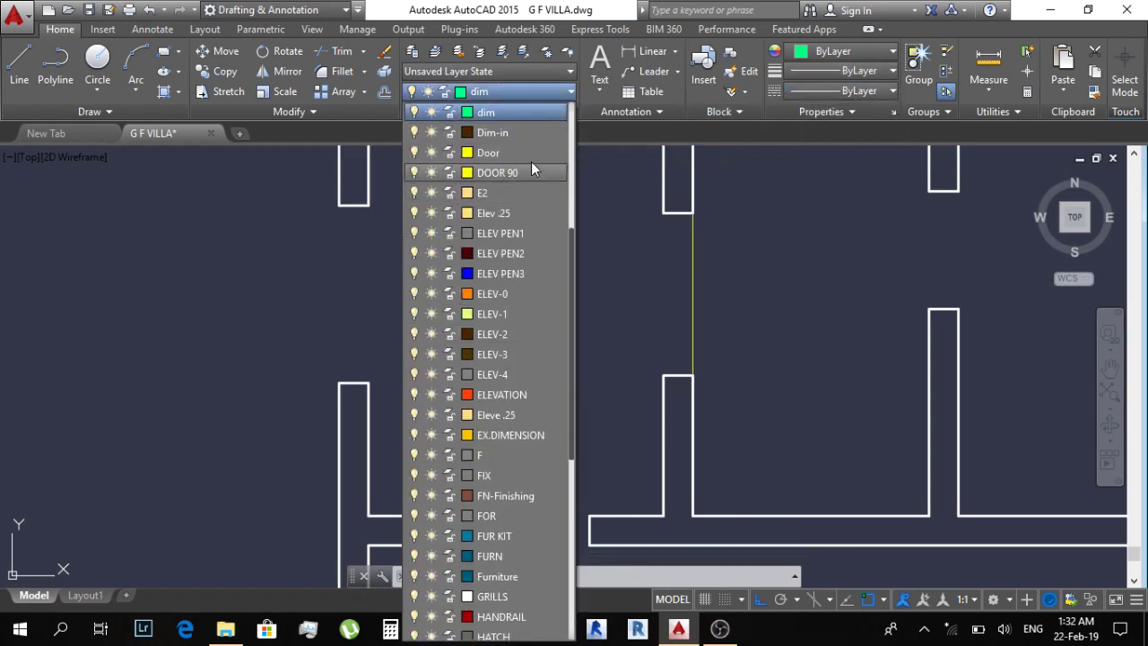
scroll(541, 269, up, 2)
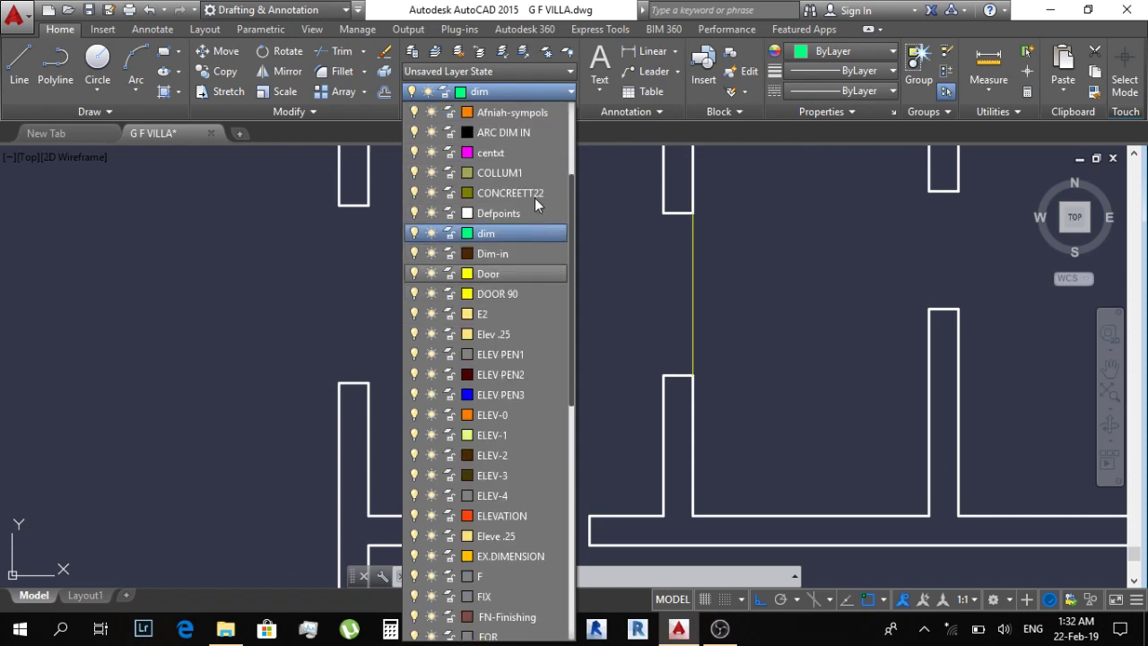
scroll(535, 179, up, 3)
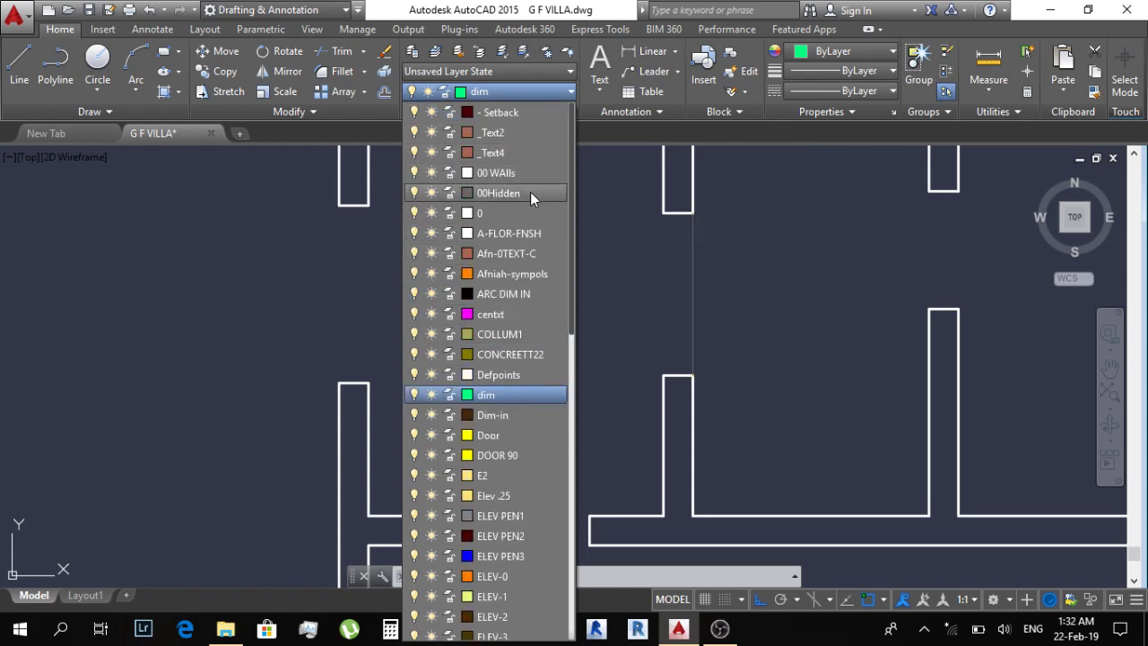
click(531, 192)
key(Escape)
scroll(735, 259, up, 2)
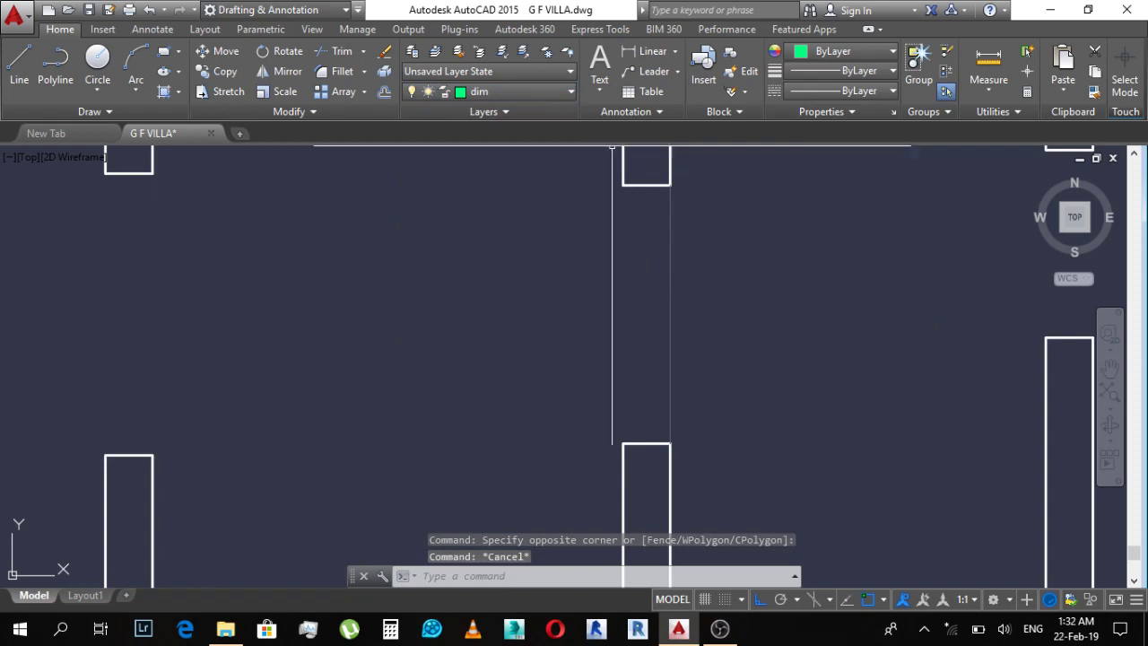
Step: Set the 00Hidden layer's linetype to HIDDEN2
click(412, 51)
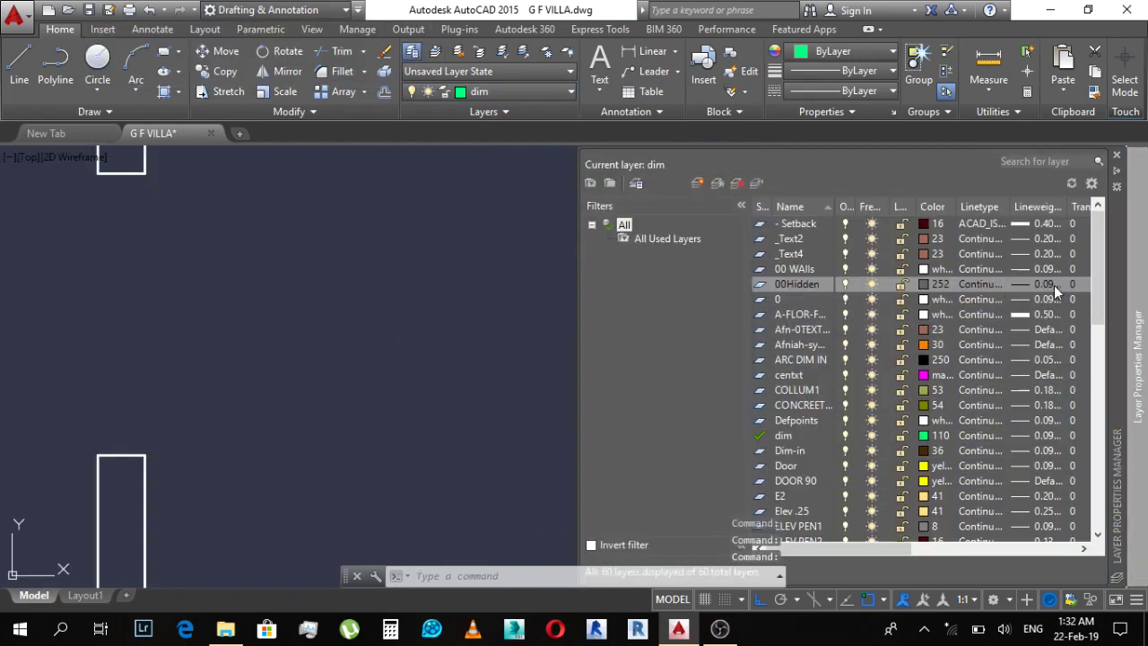
click(983, 283)
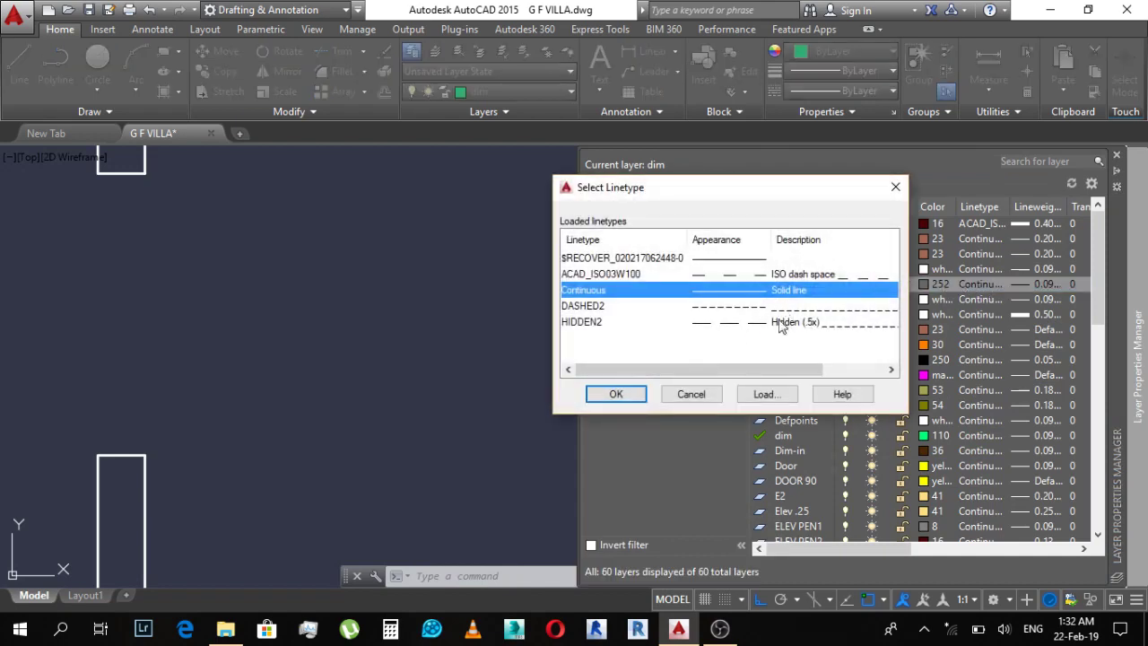
click(734, 325)
click(635, 393)
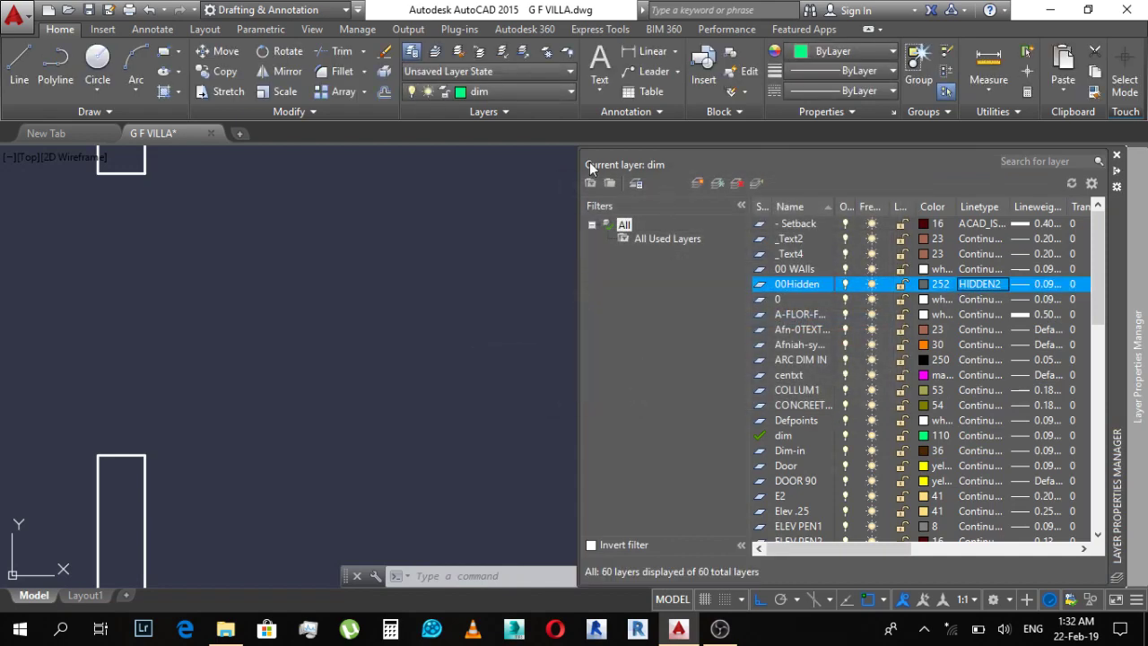
click(1118, 157)
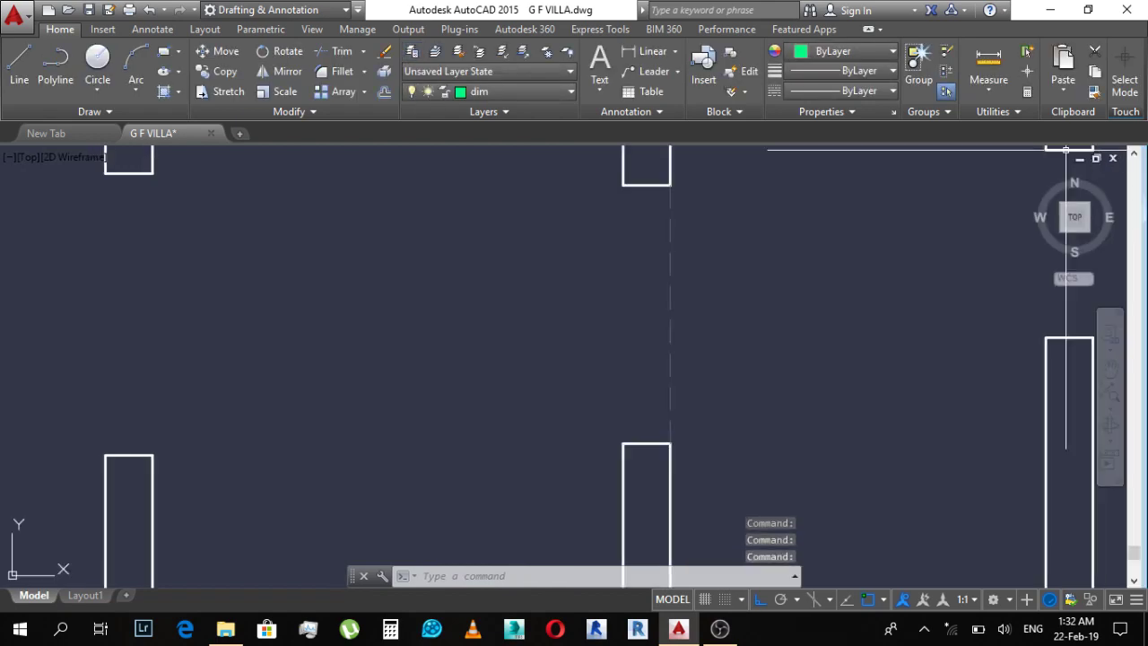
Step: Copy the dashed vertical line from its bottom endpoint to a new position nearby
click(707, 287)
click(655, 334)
text(c)
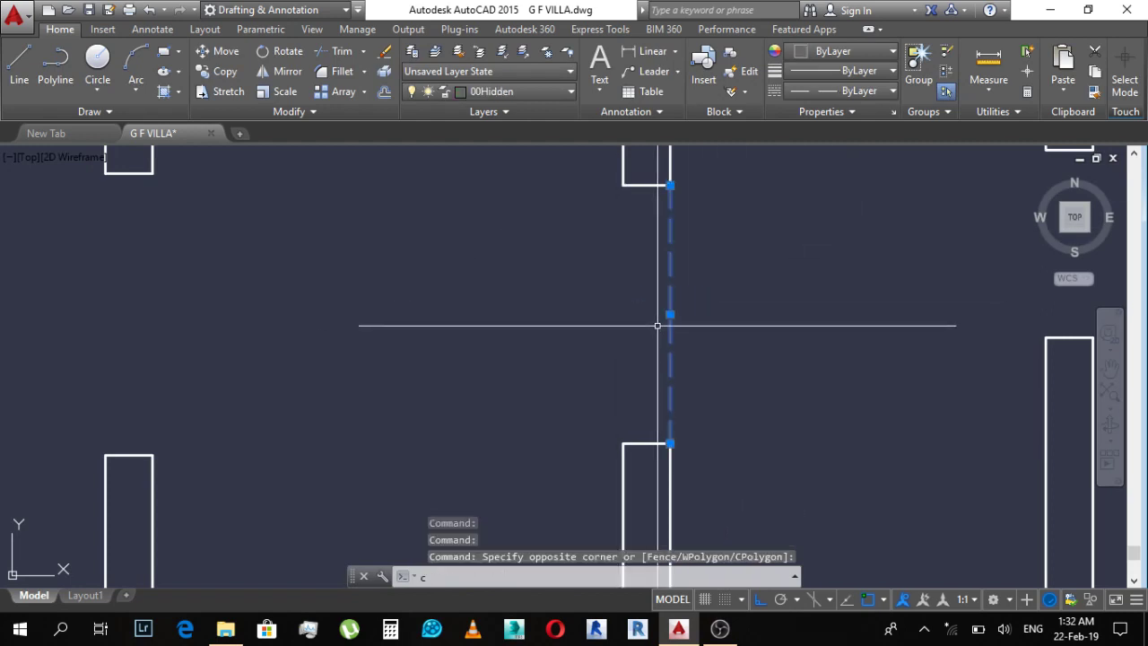
text(o)
key(Return)
click(671, 443)
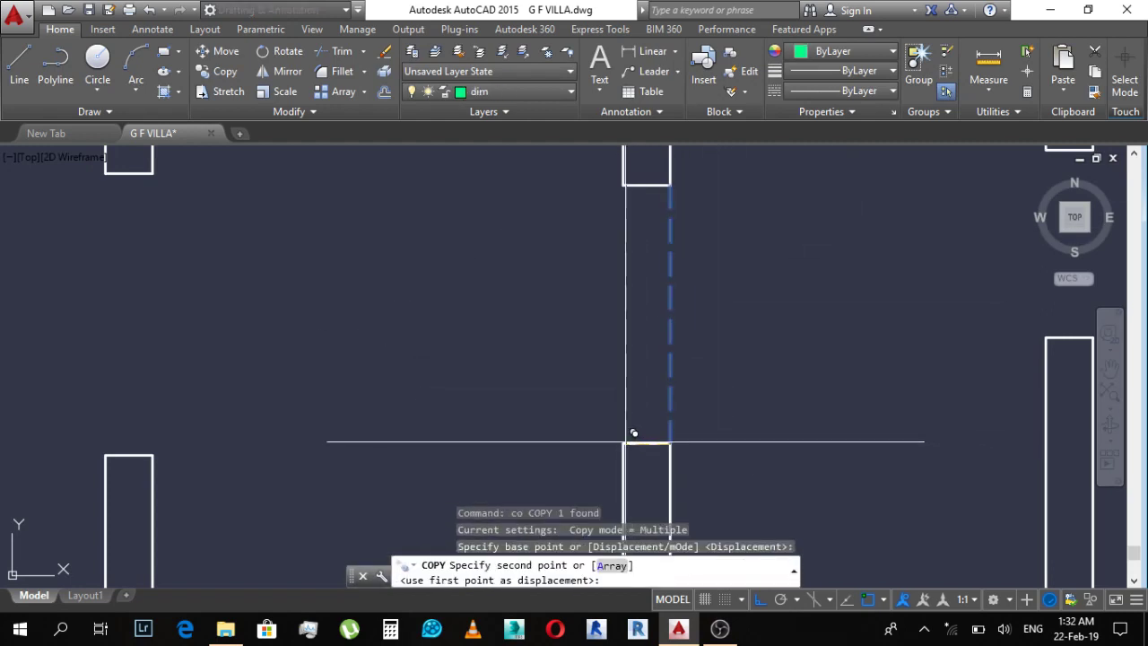
click(634, 433)
scroll(705, 346, down, 2)
scroll(718, 341, down, 1)
Step: End the copy, then select and deselect the dashed line while zooming around the plan
key(Escape)
click(700, 316)
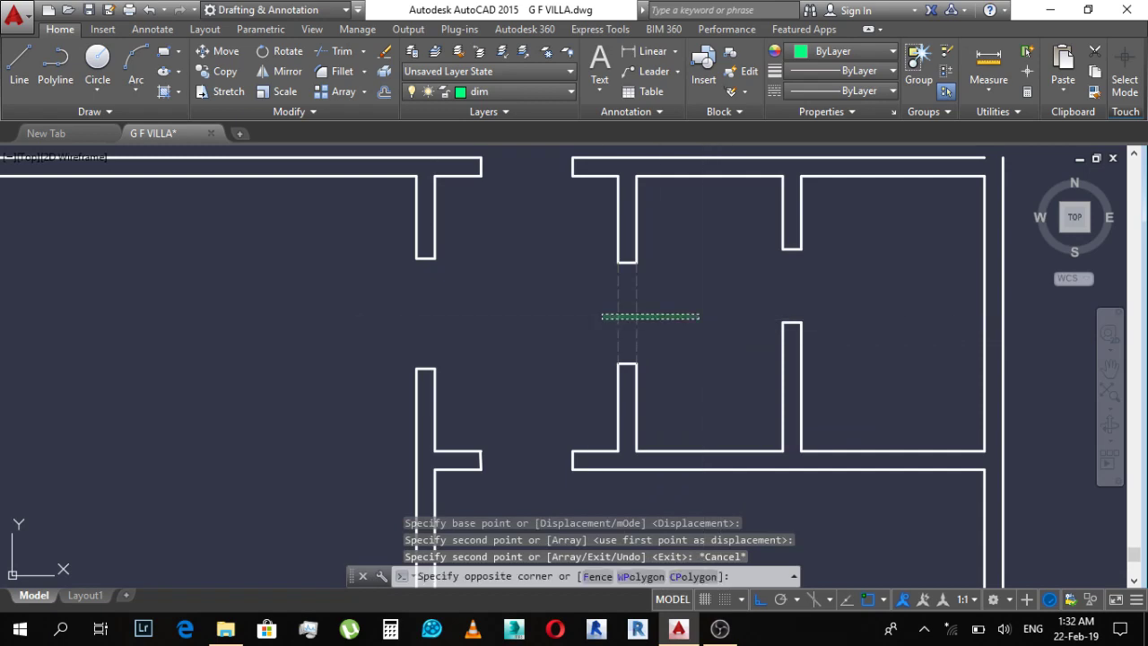
click(601, 316)
scroll(469, 331, down, 4)
scroll(476, 335, down, 2)
scroll(454, 344, up, 2)
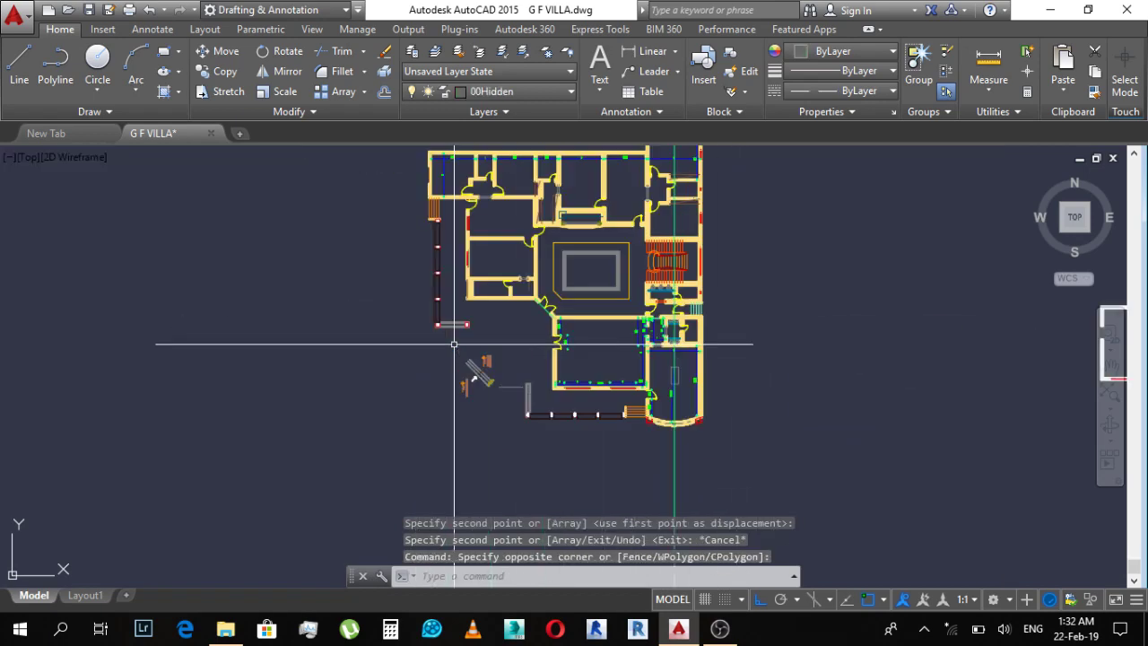
key(Escape)
scroll(502, 246, up, 2)
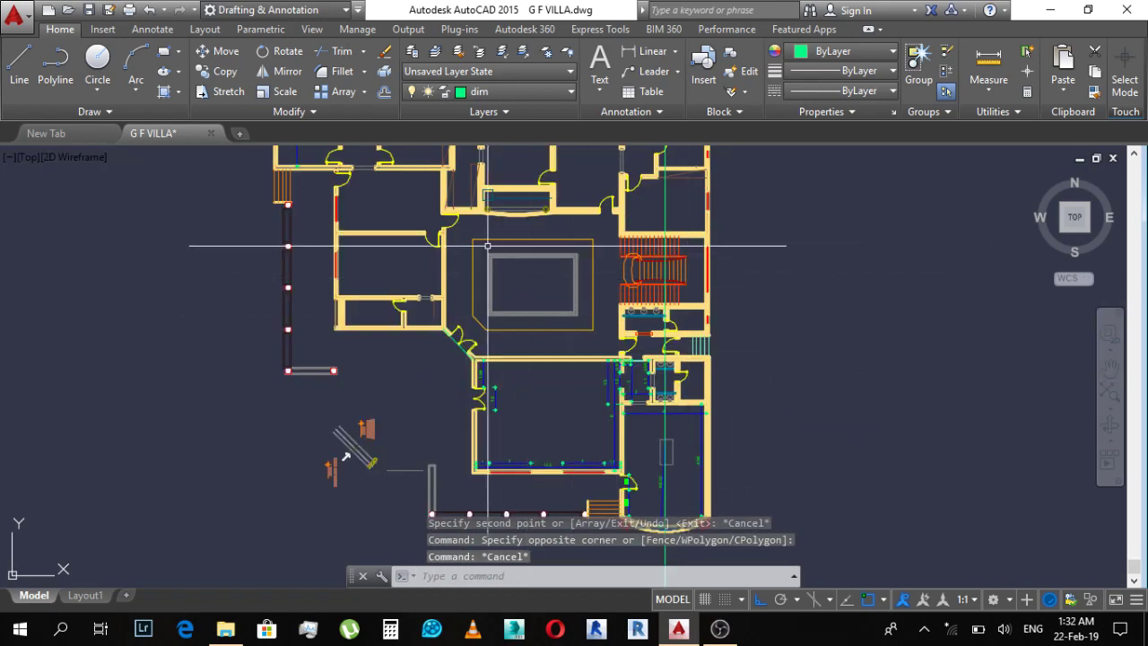
scroll(485, 310, down, 2)
scroll(489, 323, down, 4)
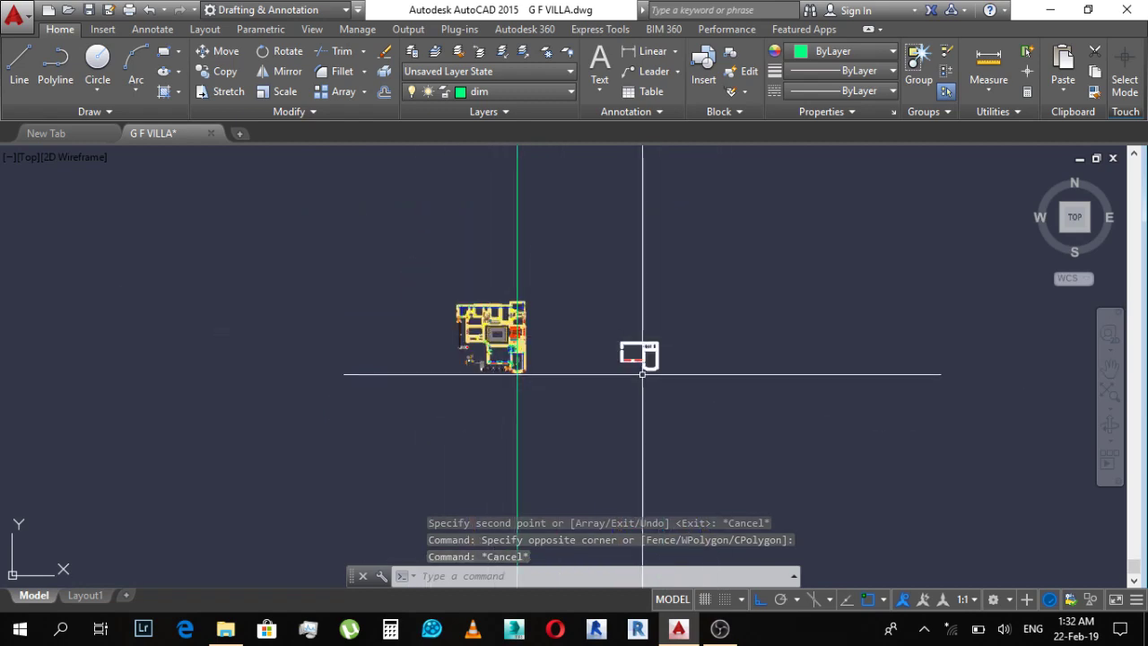
scroll(632, 359, up, 4)
scroll(664, 339, up, 3)
scroll(699, 328, down, 5)
scroll(628, 319, up, 6)
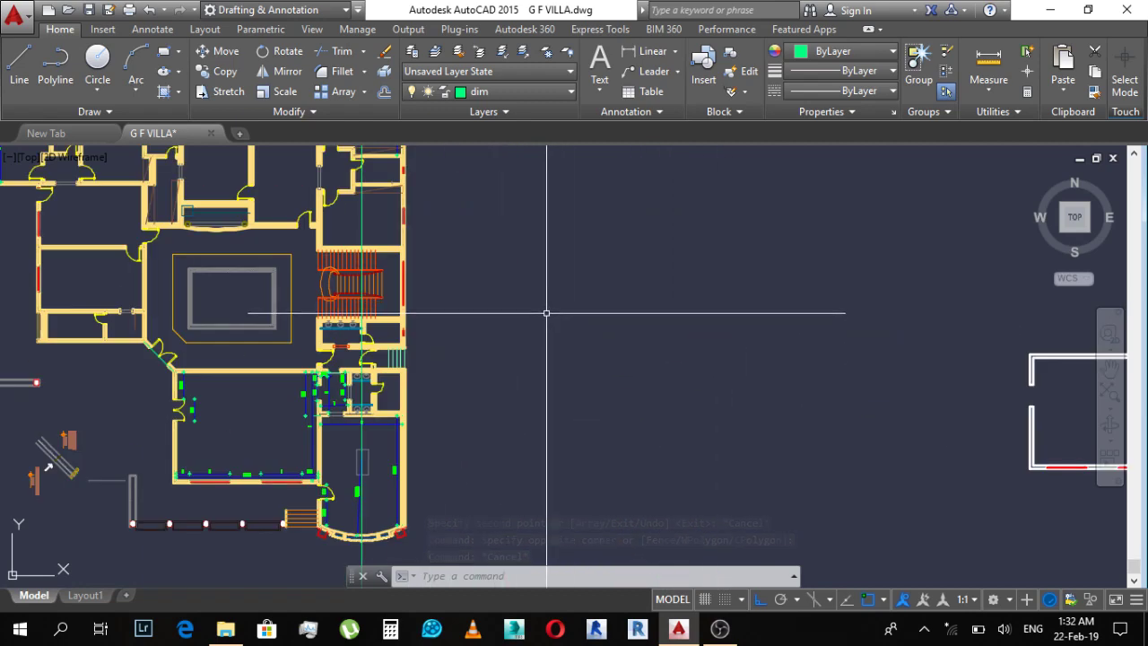
scroll(473, 269, down, 2)
scroll(488, 358, down, 6)
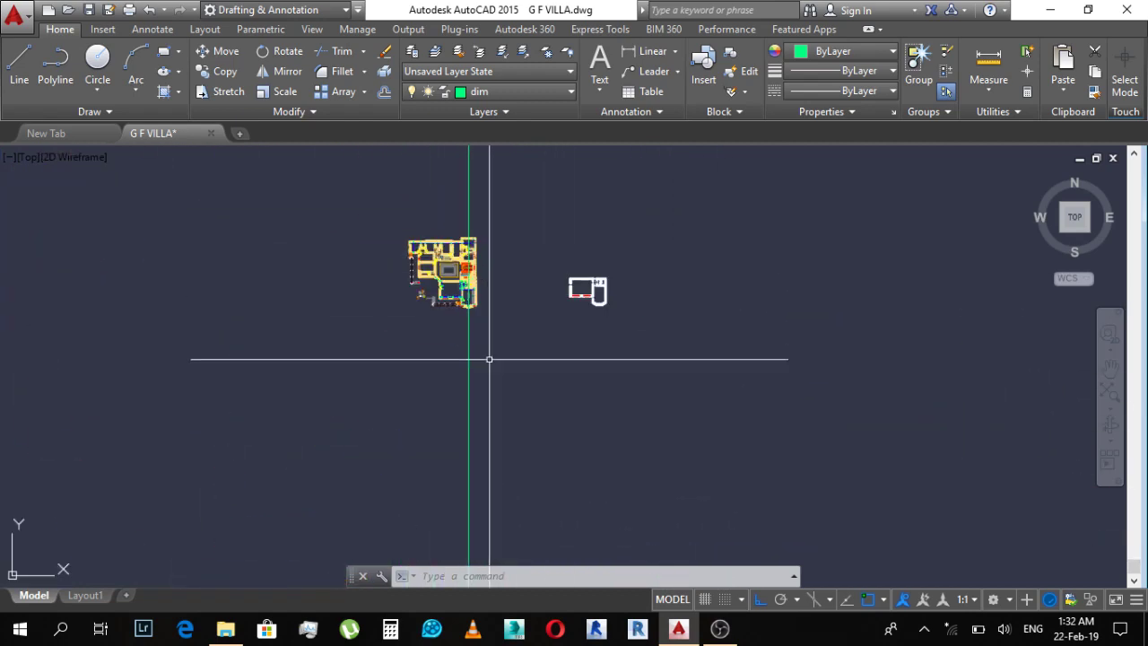
scroll(489, 359, up, 4)
scroll(499, 328, up, 2)
scroll(497, 269, up, 2)
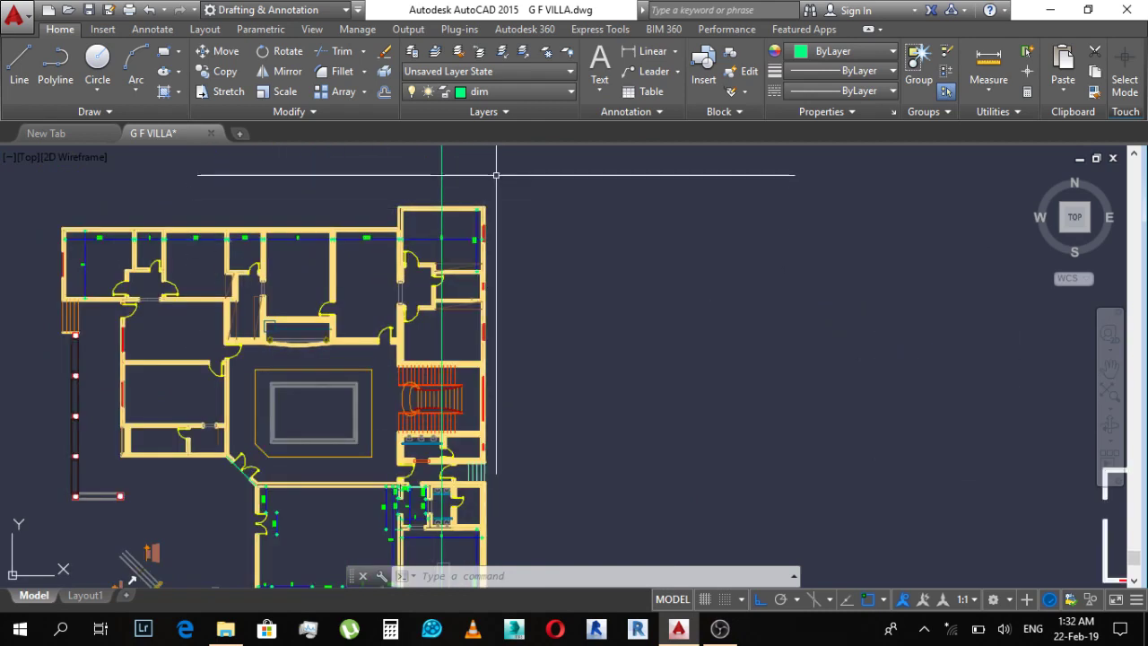
scroll(496, 177, down, 2)
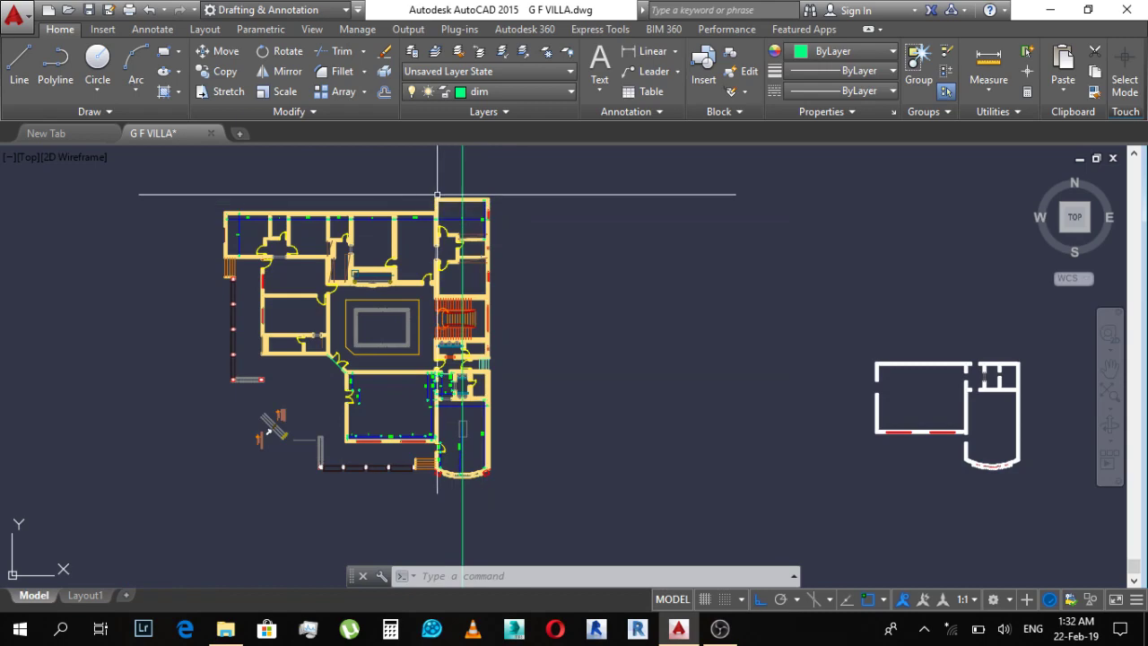
key(Escape)
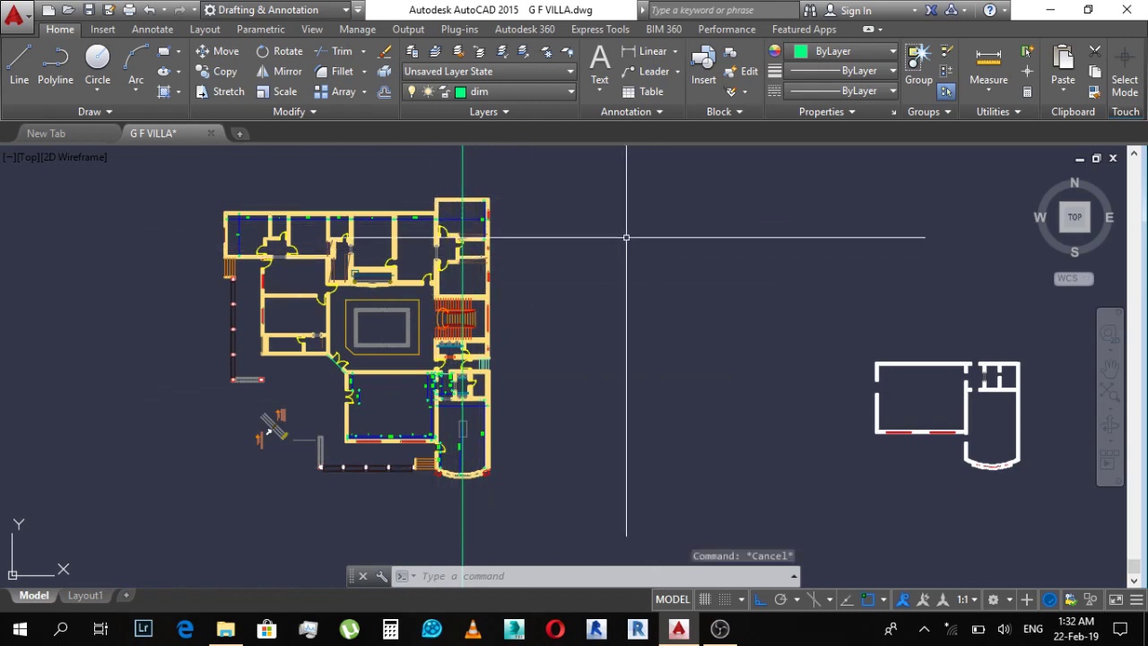
key(Escape)
scroll(470, 185, up, 5)
scroll(503, 250, up, 3)
key(Escape)
scroll(489, 215, down, 3)
scroll(489, 211, down, 3)
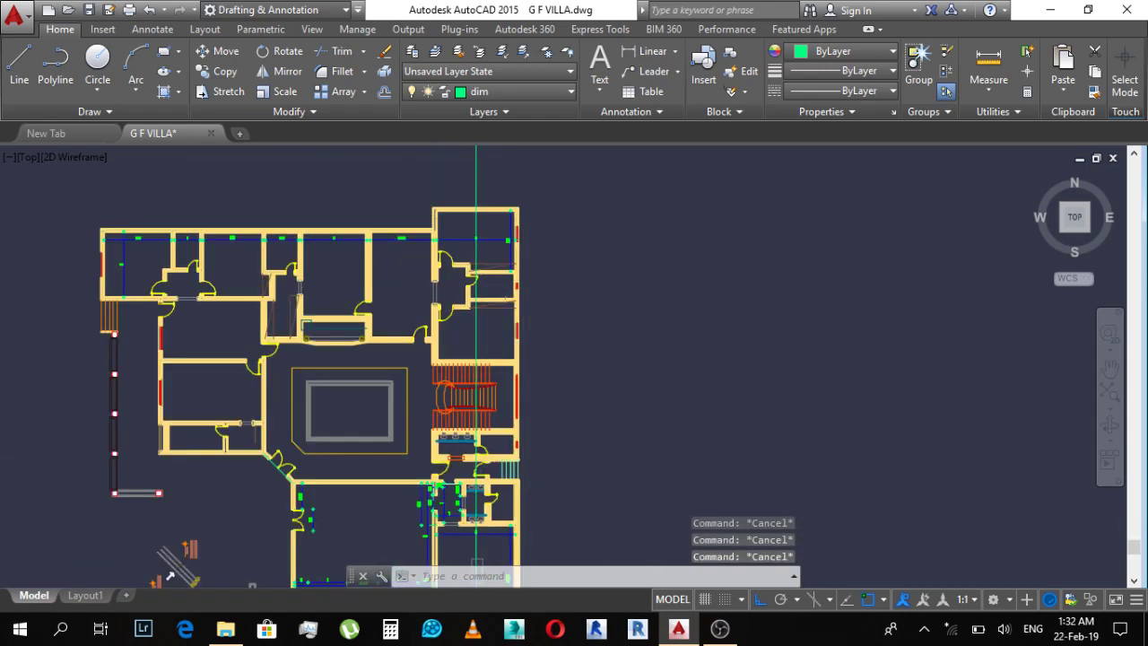
scroll(525, 212, up, 5)
scroll(539, 260, up, 1)
Step: Add a 32.2 aligned dimension from the top-right room corner to the curved bay corner
text(dal)
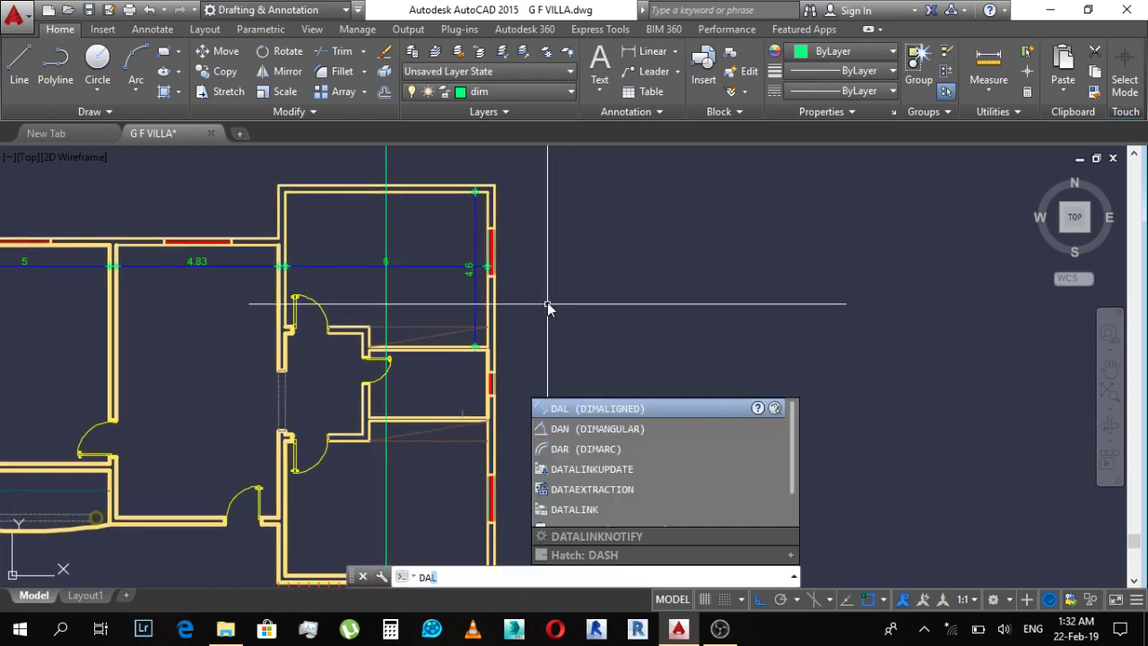
key(Return)
click(496, 196)
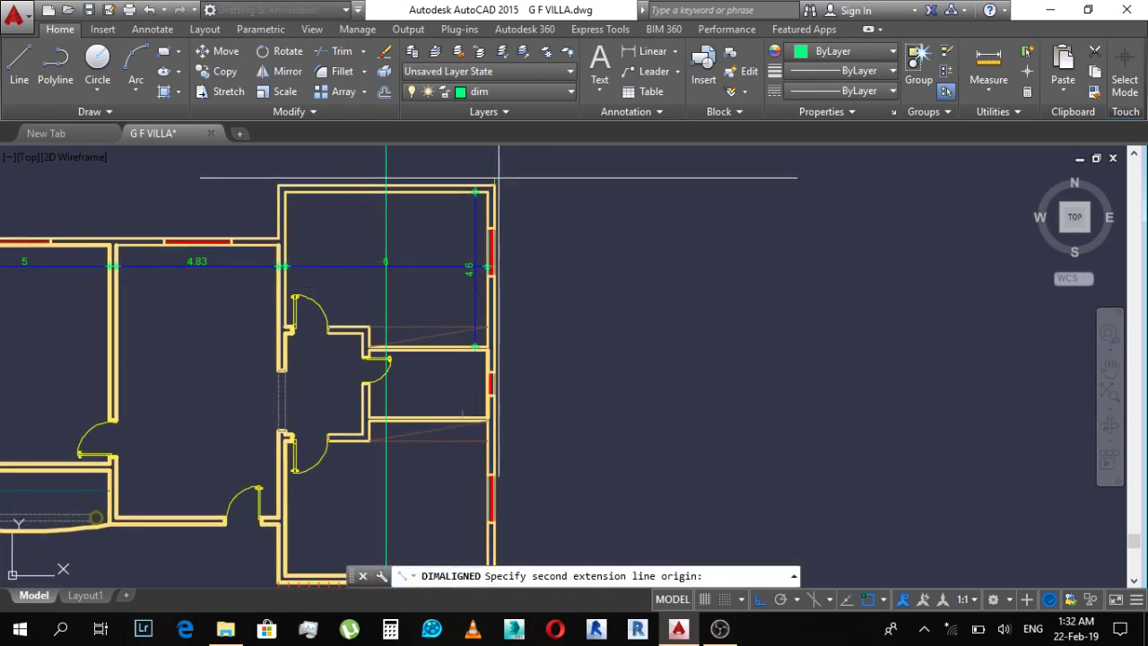
scroll(514, 345, down, 2)
scroll(538, 269, down, 3)
scroll(546, 363, up, 5)
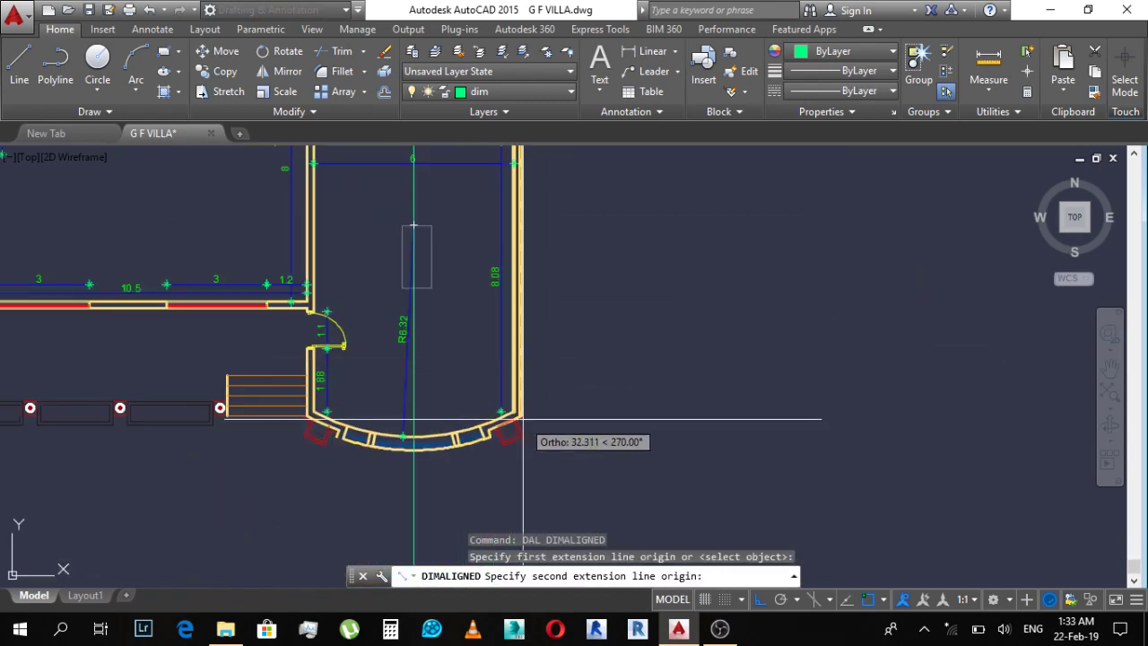
scroll(502, 422, up, 3)
click(500, 439)
scroll(448, 431, down, 3)
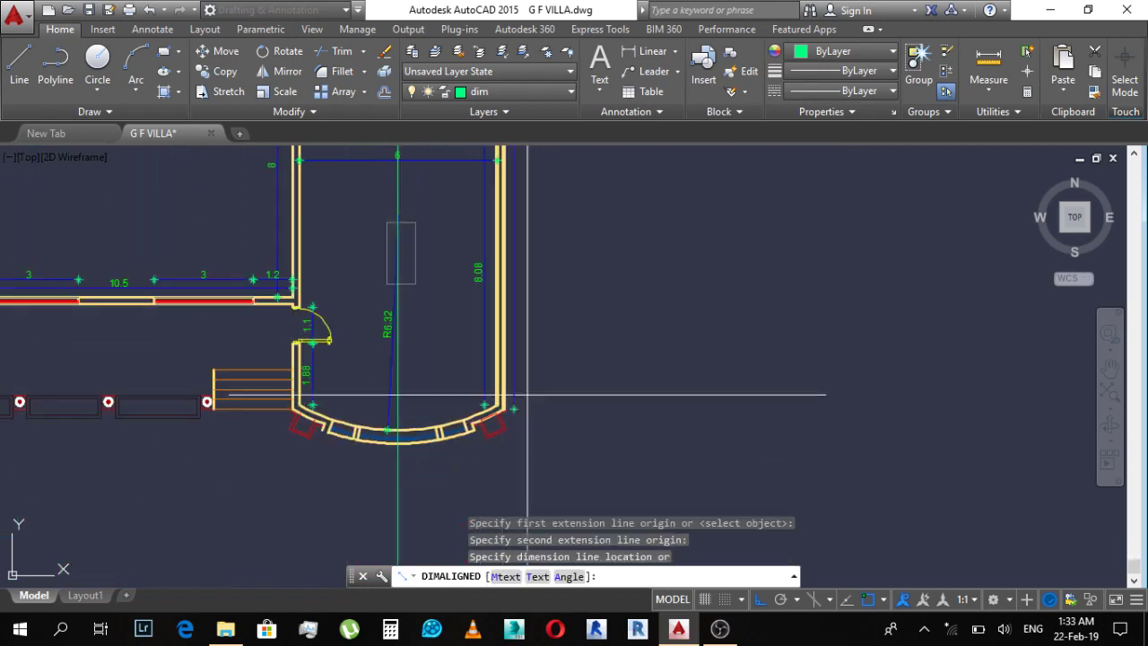
middle_drag(597, 359, 567, 420)
scroll(557, 449, down, 2)
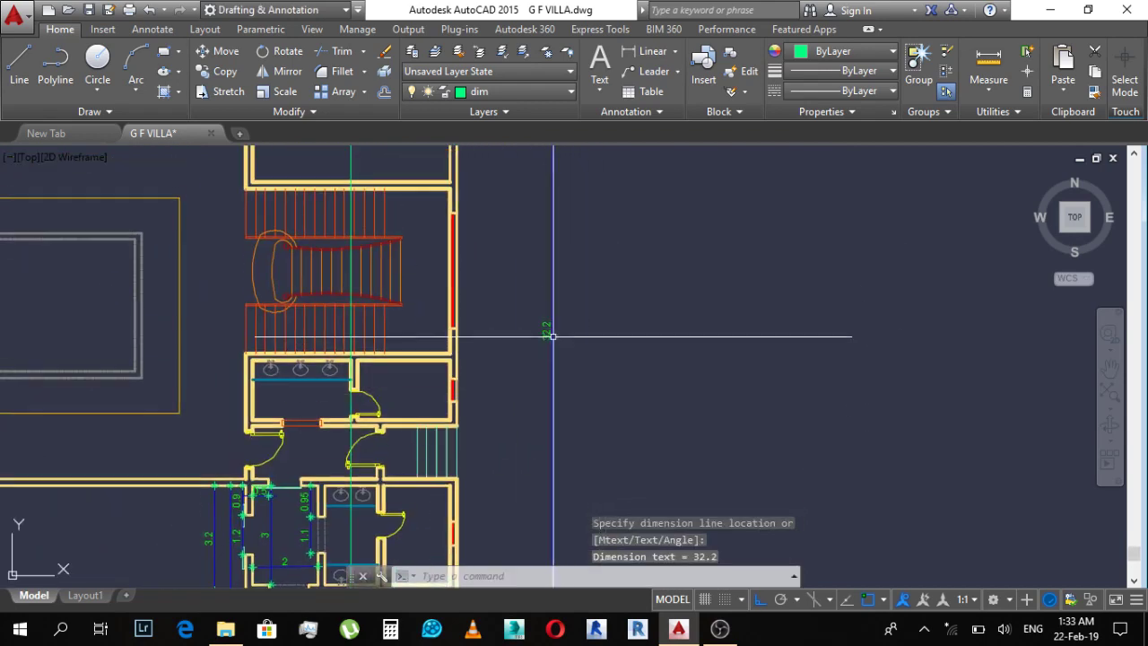
scroll(545, 329, up, 5)
scroll(540, 332, down, 5)
key(Escape)
Step: Draw a vertical line in empty space, accidentally making it only 3.2 long
text(l)
key(Return)
scroll(530, 236, down, 5)
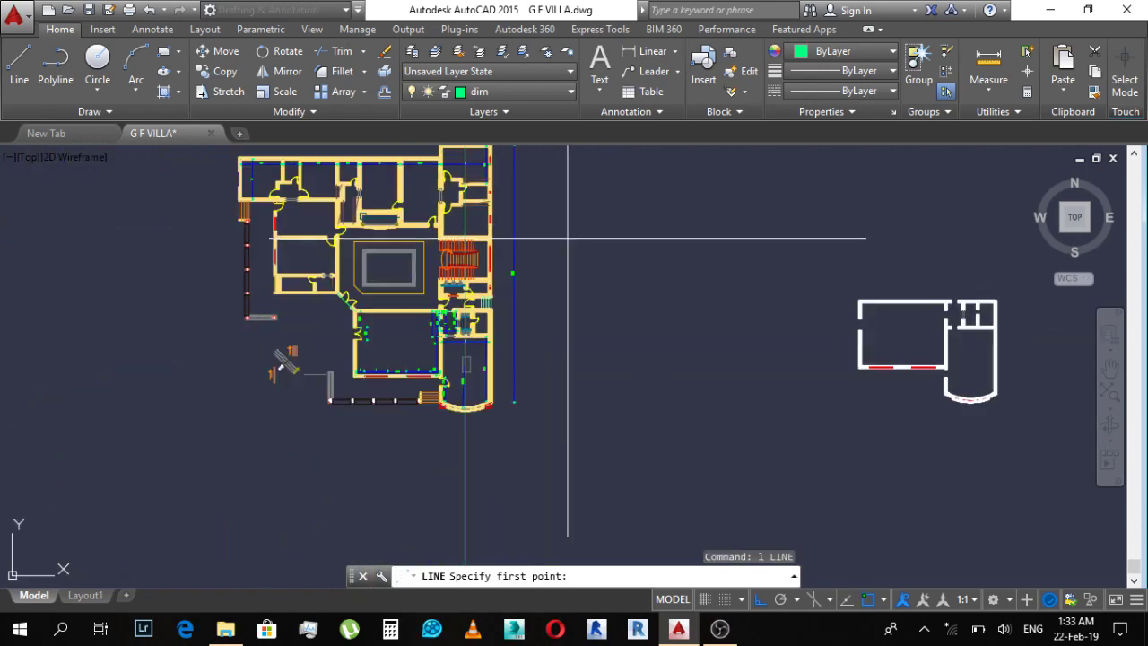
scroll(531, 257, up, 5)
scroll(418, 317, up, 2)
scroll(418, 316, down, 3)
scroll(507, 244, down, 4)
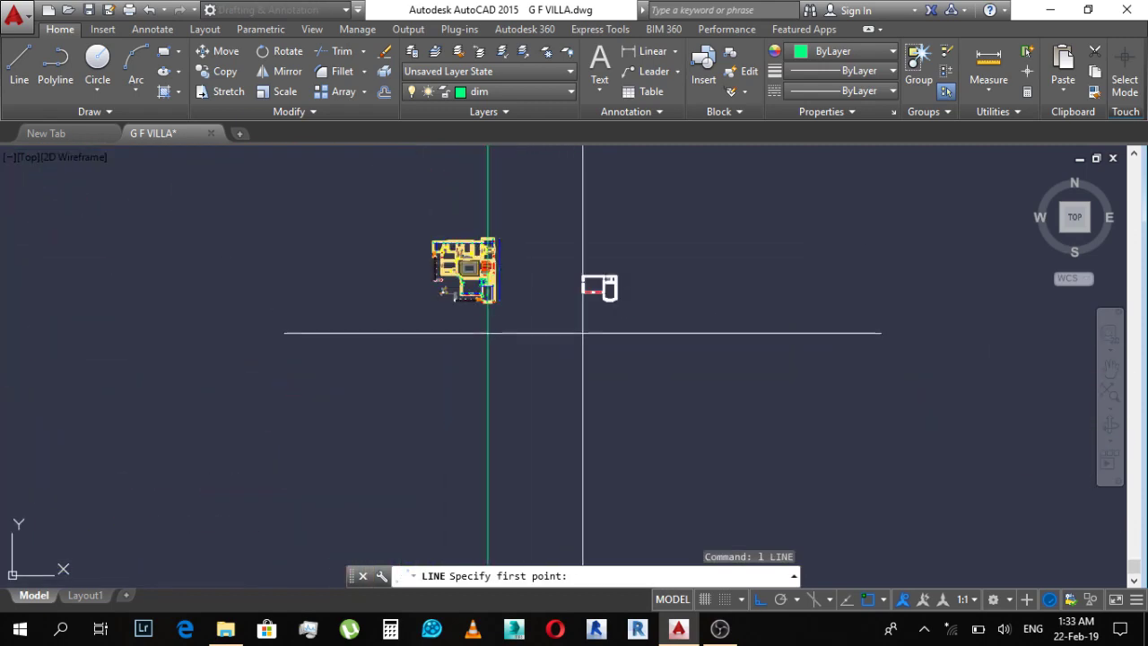
middle_drag(583, 329, 597, 264)
click(608, 251)
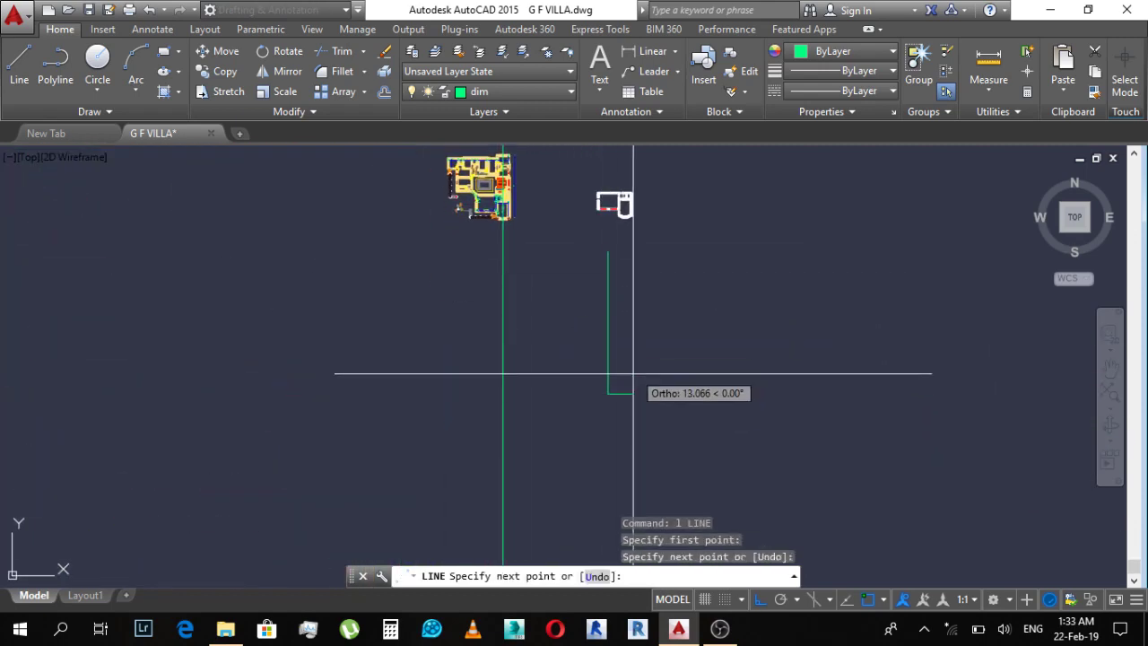
key(ctrl+z)
key(Escape)
key(Return)
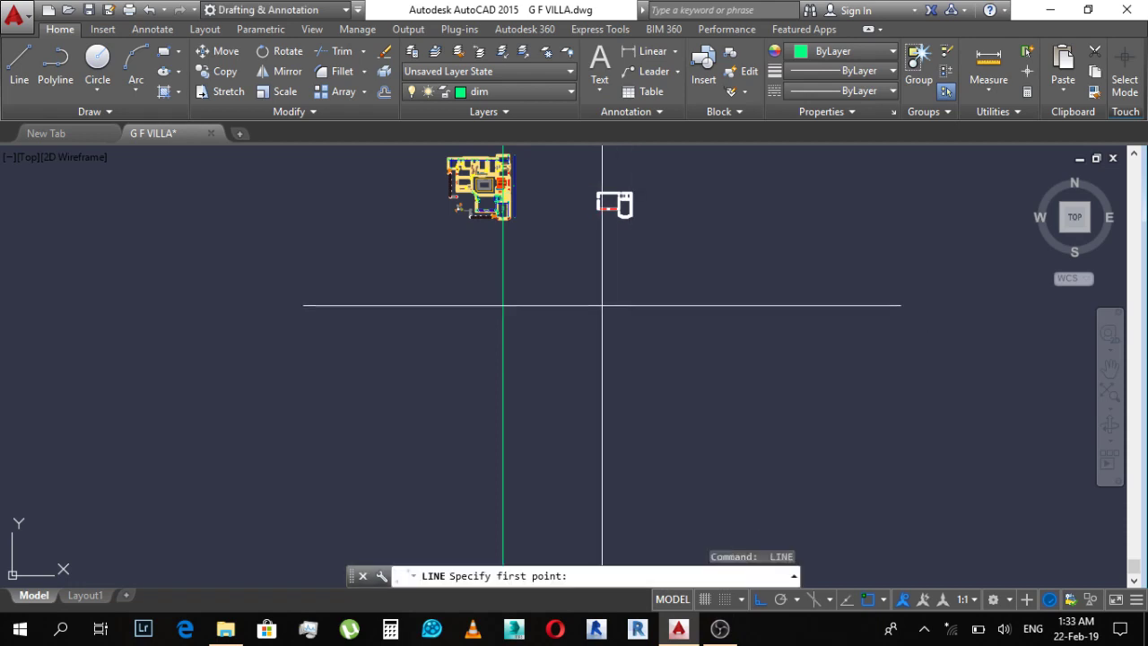
click(609, 273)
text(3.2)
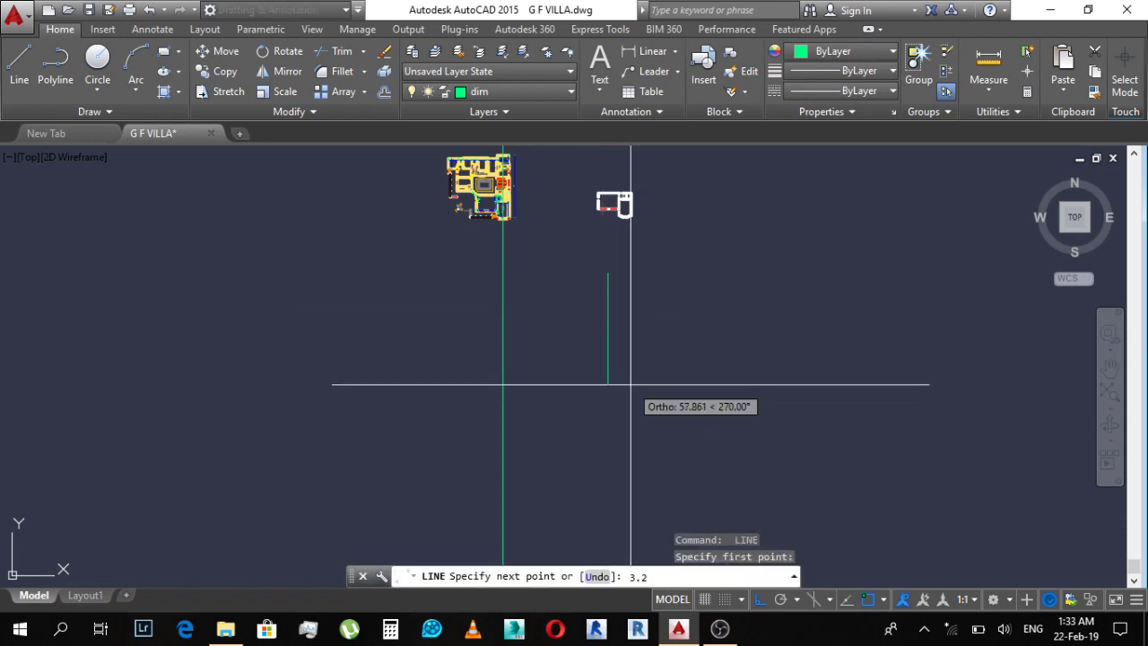
key(Return)
key(Escape)
Step: Erase the mistaken 3.2 segment
scroll(600, 264, up, 2)
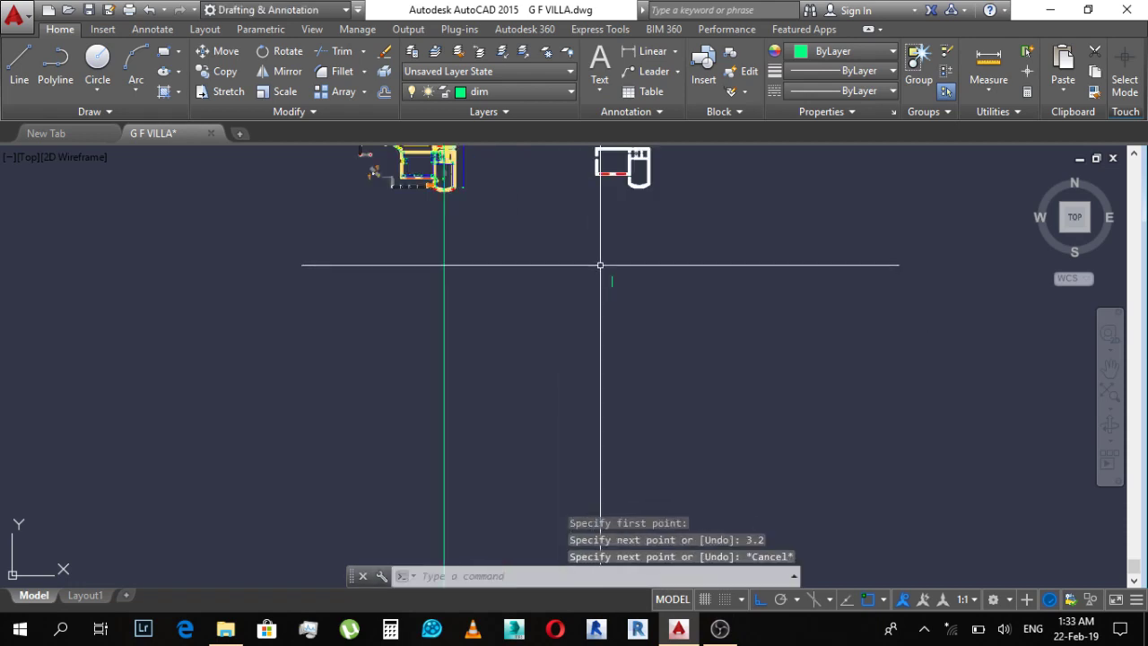
scroll(615, 287, up, 2)
scroll(616, 287, up, 2)
drag(641, 296, 568, 333)
text(e)
key(Return)
key(Escape)
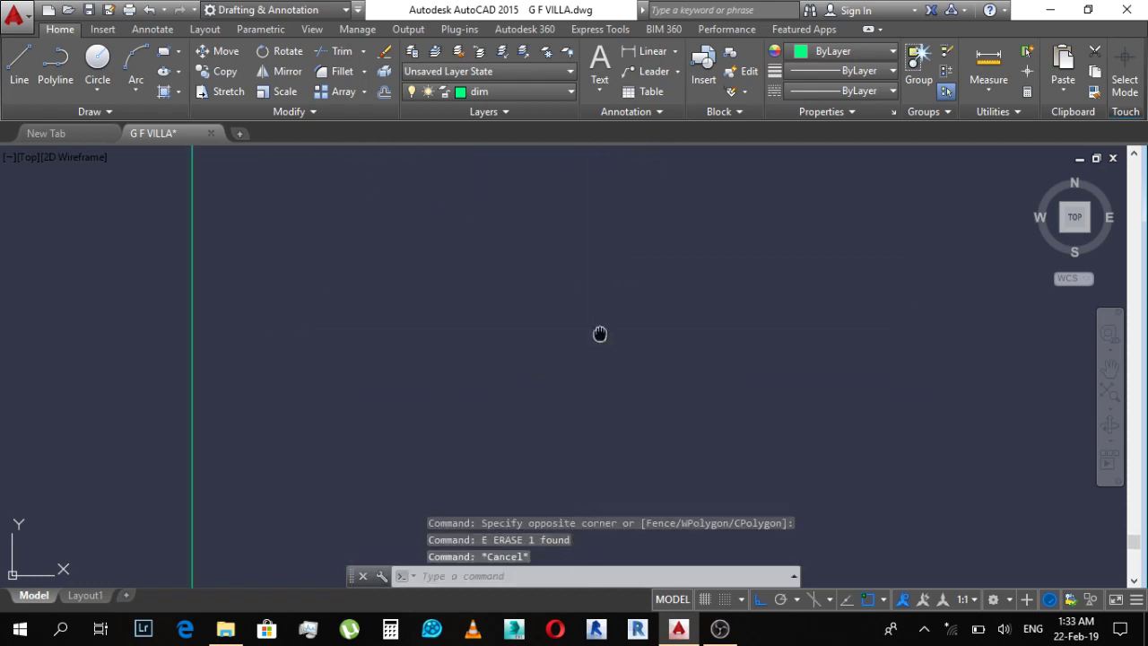
Step: Draw a vertical line 32.2 long in the empty space beside the plans
middle_drag(600, 333, 567, 334)
text(l)
key(Return)
click(602, 224)
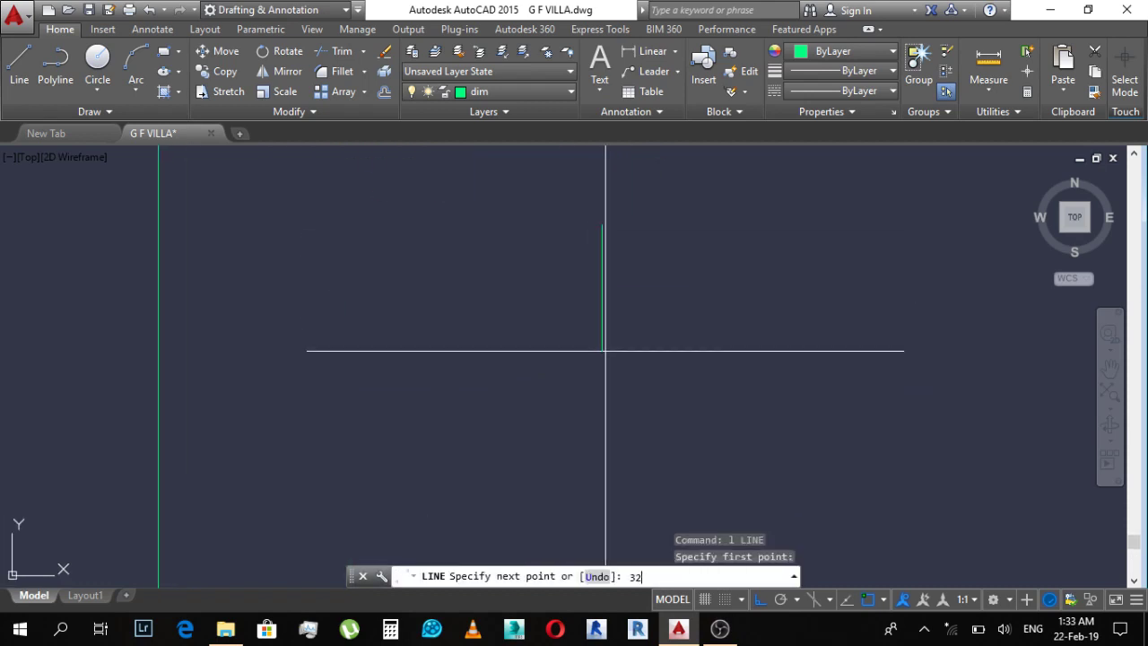
text(2)
key(Return)
scroll(610, 367, down, 2)
scroll(628, 377, down, 2)
key(Escape)
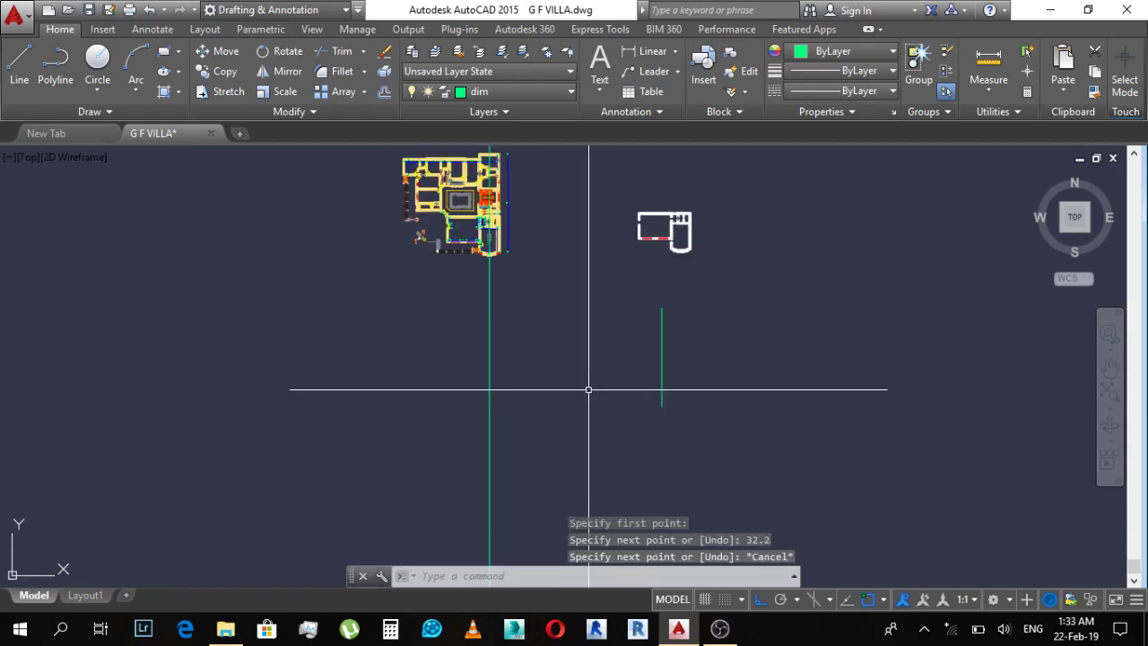
Step: Cancel a stray selection window and start an offset with the O alias
scroll(466, 220, up, 3)
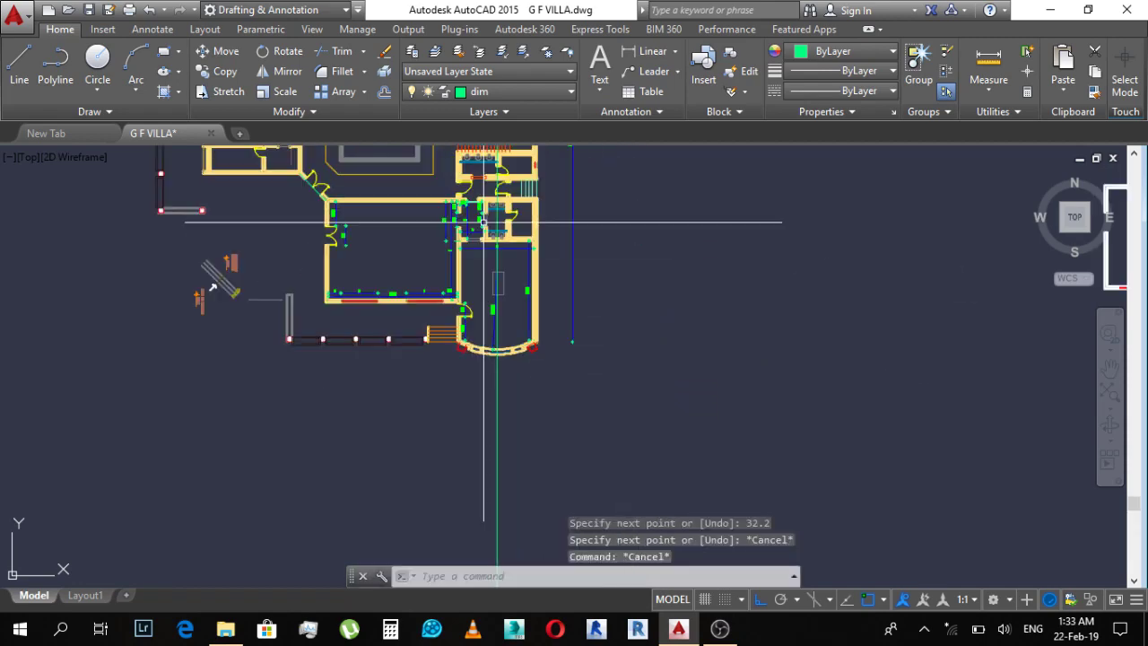
scroll(564, 295, up, 2)
scroll(527, 454, up, 2)
click(825, 302)
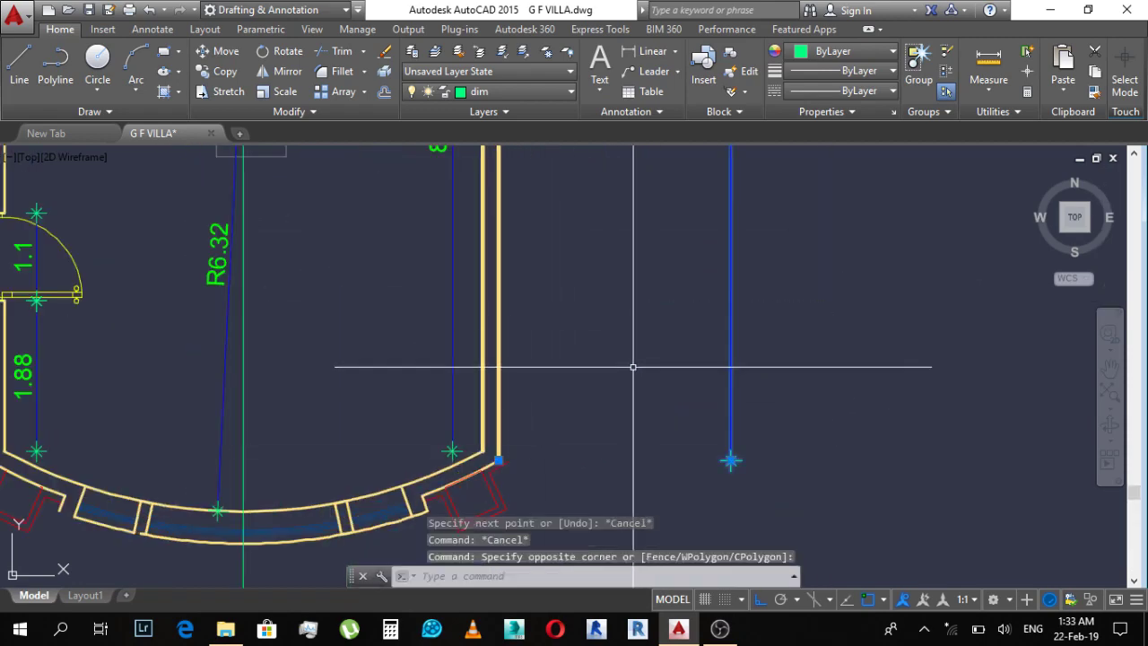
scroll(520, 395, down, 4)
key(Escape)
scroll(514, 229, up, 3)
scroll(538, 270, down, 4)
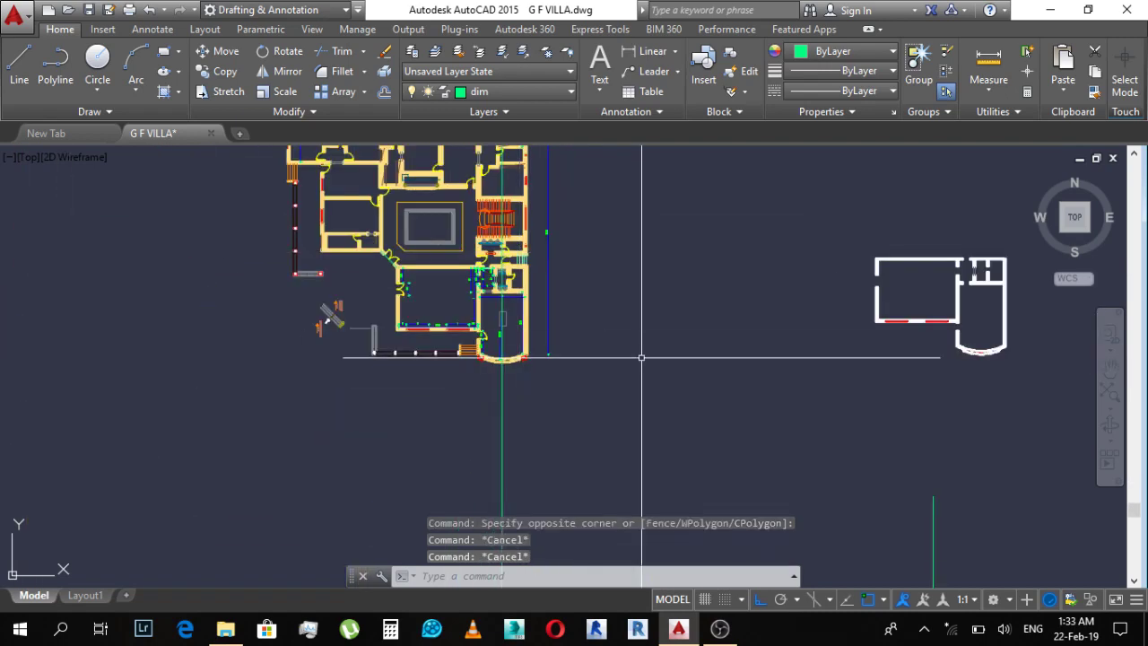
text(o)
key(Return)
Step: Set a 0.2 offset distance, then cancel the pending offset
key(Escape)
scroll(512, 278, up, 1)
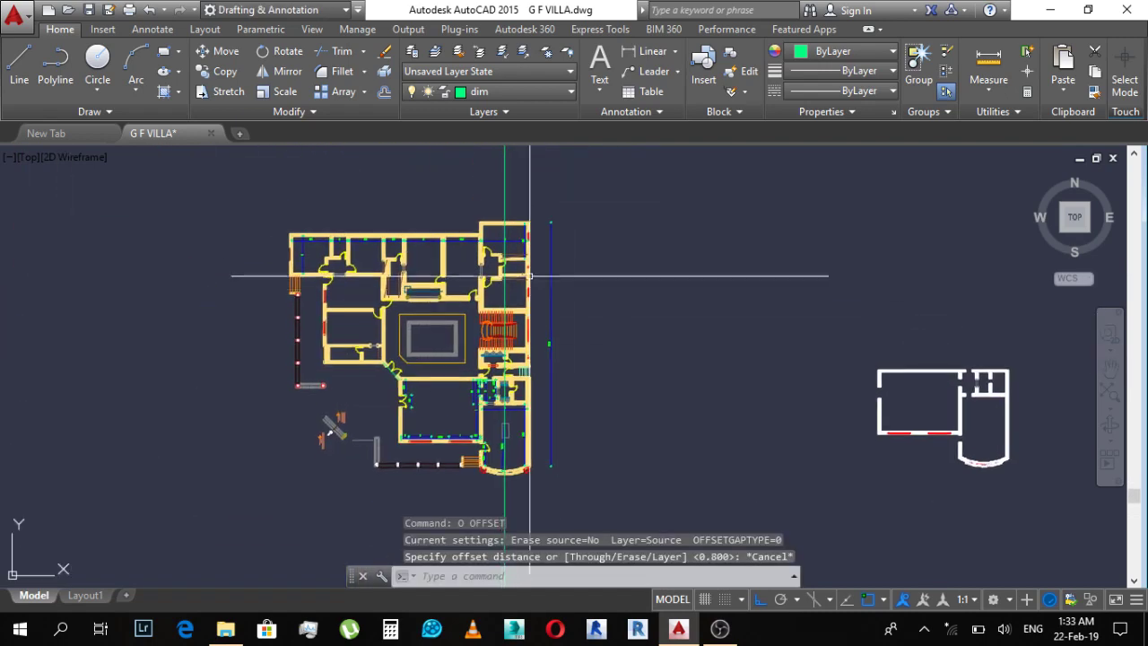
scroll(553, 155, up, 3)
scroll(559, 165, down, 3)
scroll(533, 205, up, 4)
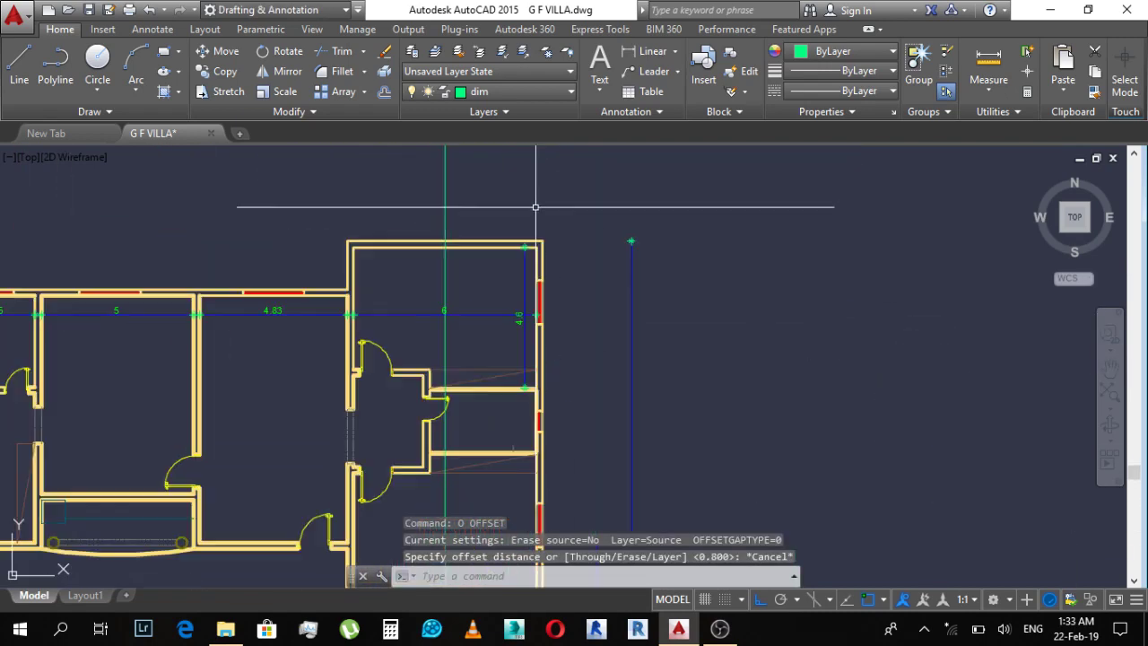
scroll(526, 315, up, 2)
scroll(544, 244, down, 1)
scroll(544, 244, down, 4)
scroll(641, 314, down, 3)
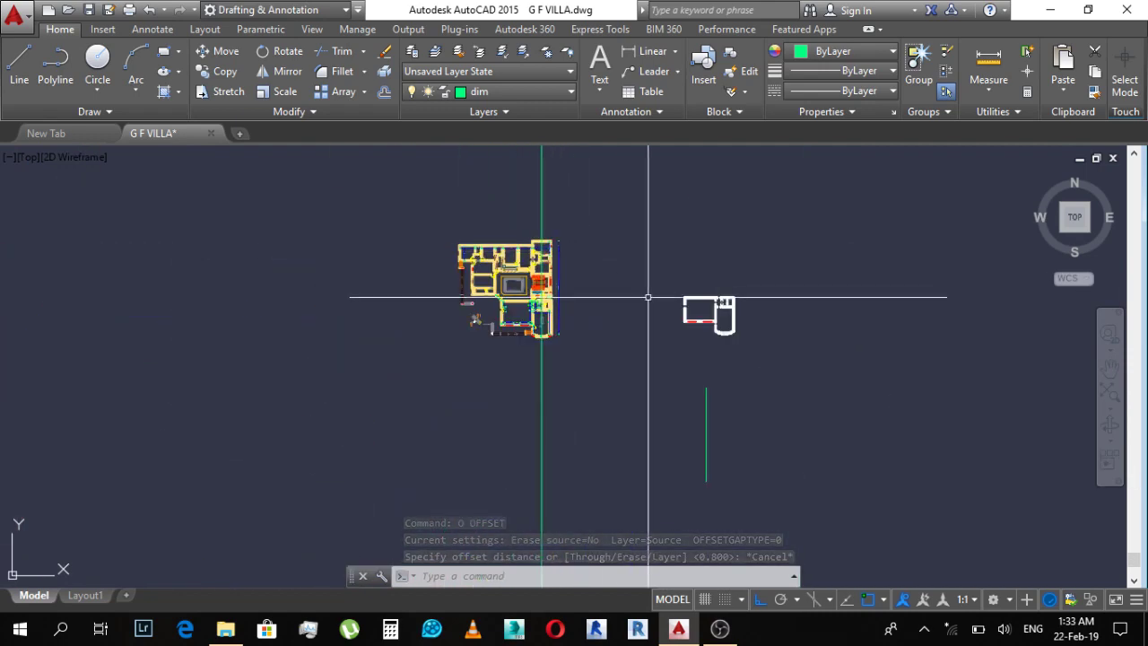
scroll(744, 386, up, 1)
text(o)
key(Return)
text(.2)
key(Return)
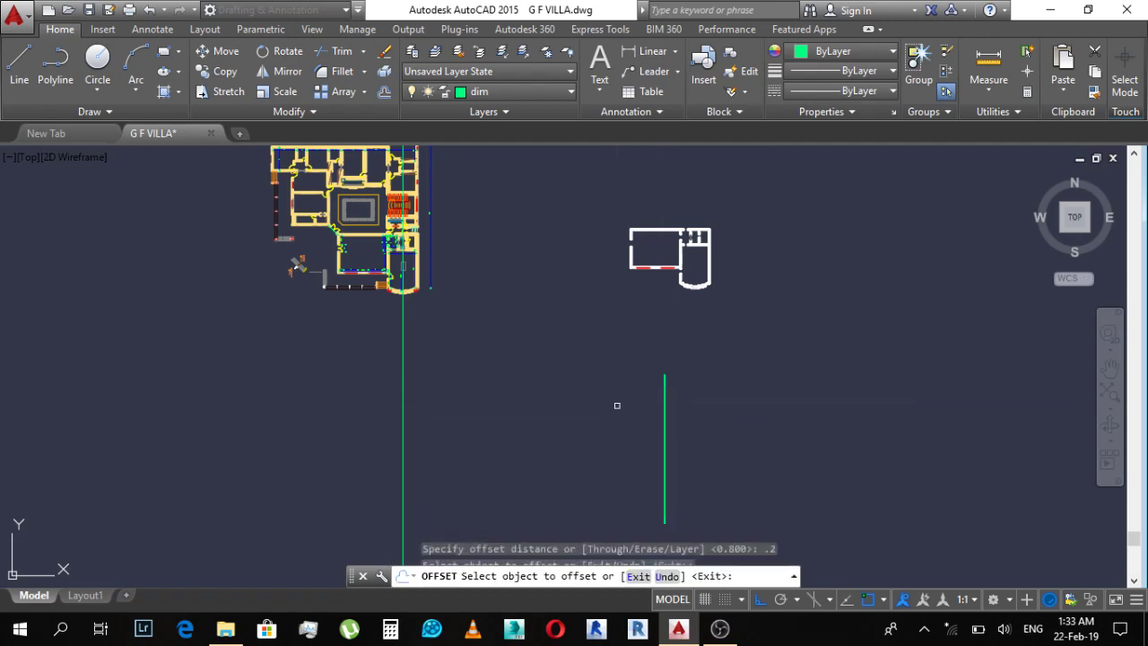
key(Escape)
key(Escape)
Step: Offset the green construction line 6 units to its left
text(o)
key(Return)
middle_drag(490, 243, 556, 359)
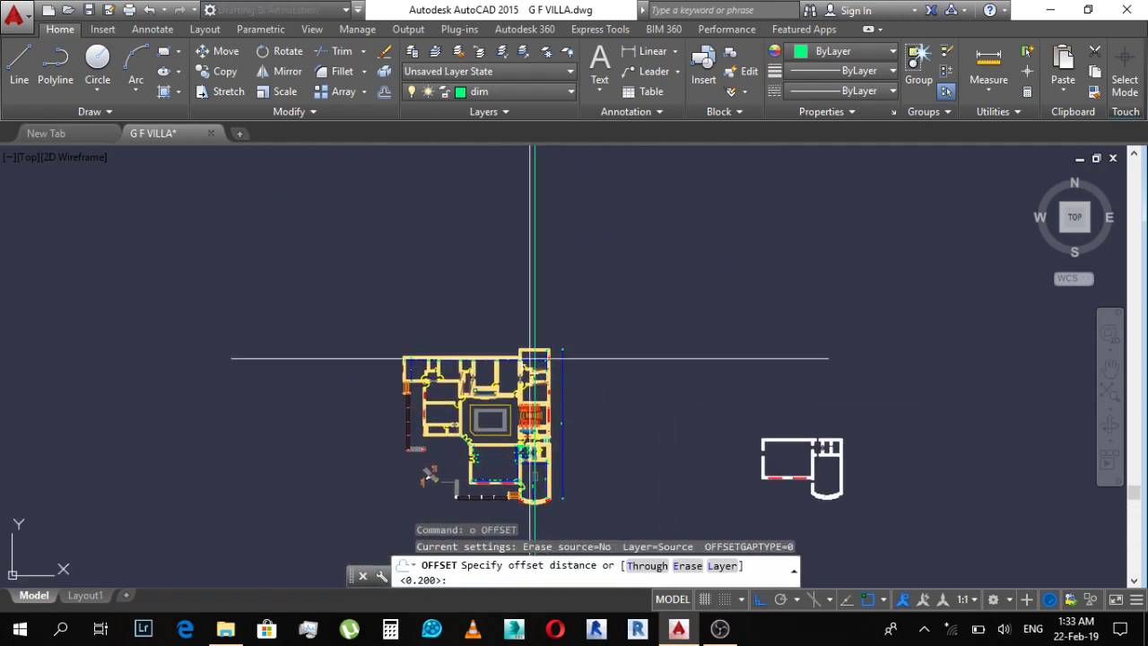
scroll(574, 368, up, 5)
scroll(617, 428, down, 5)
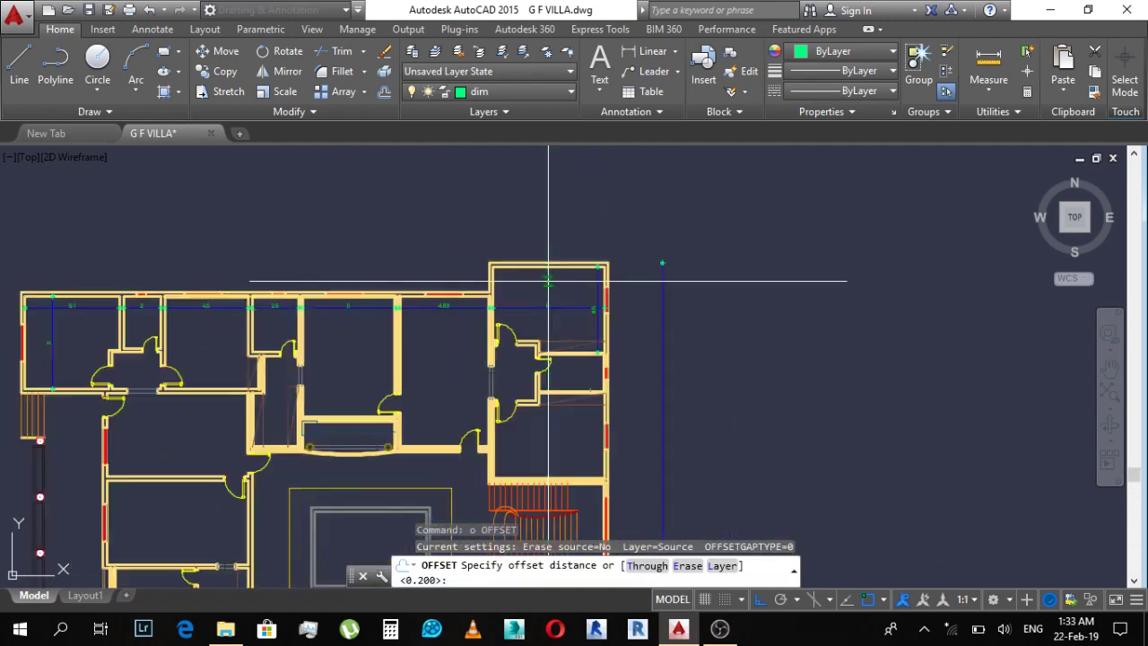
scroll(583, 278, down, 2)
middle_drag(565, 332, 547, 243)
scroll(531, 213, down, 2)
scroll(531, 213, up, 2)
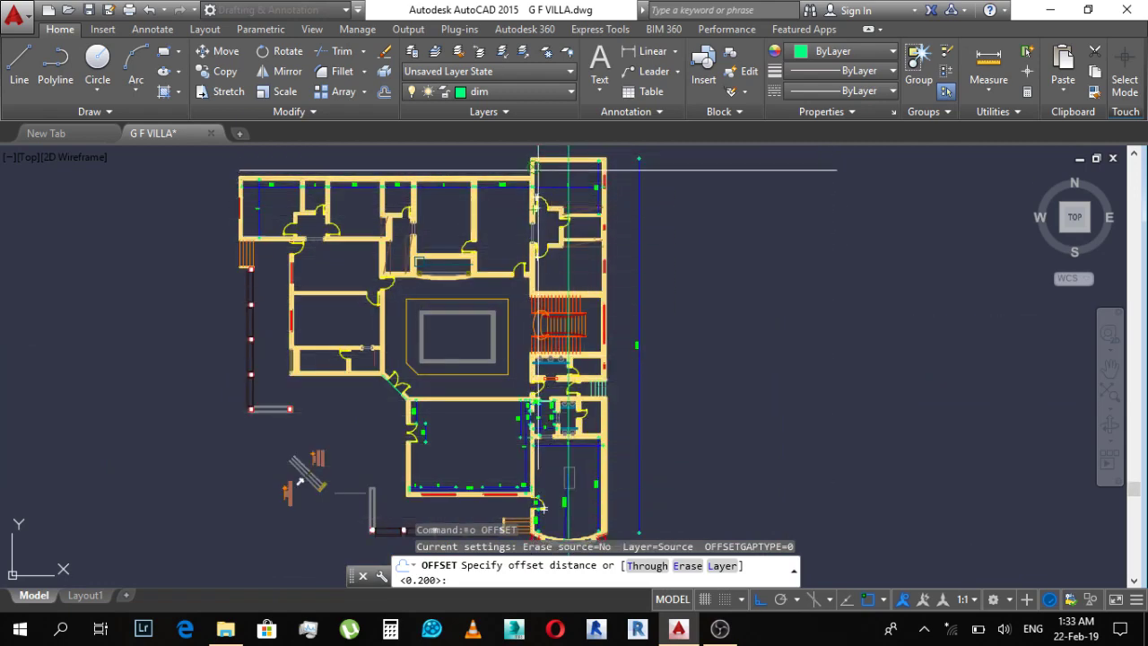
scroll(574, 175, up, 5)
scroll(574, 175, down, 5)
scroll(626, 333, down, 2)
scroll(626, 333, up, 3)
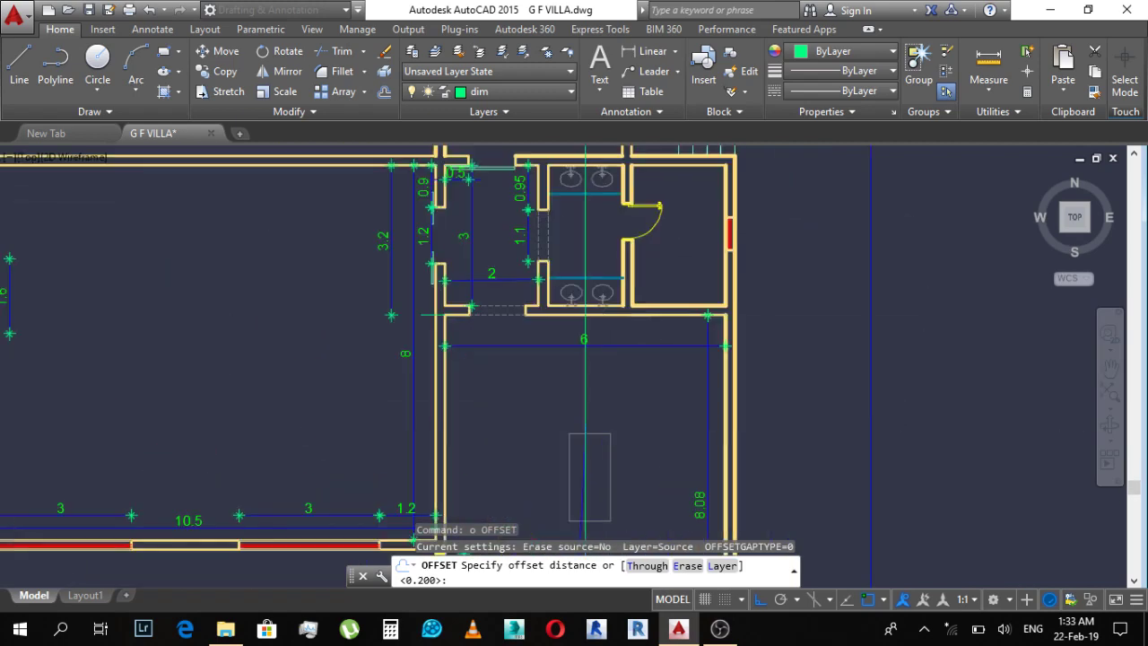
scroll(626, 333, up, 2)
scroll(484, 308, down, 5)
scroll(467, 233, down, 2)
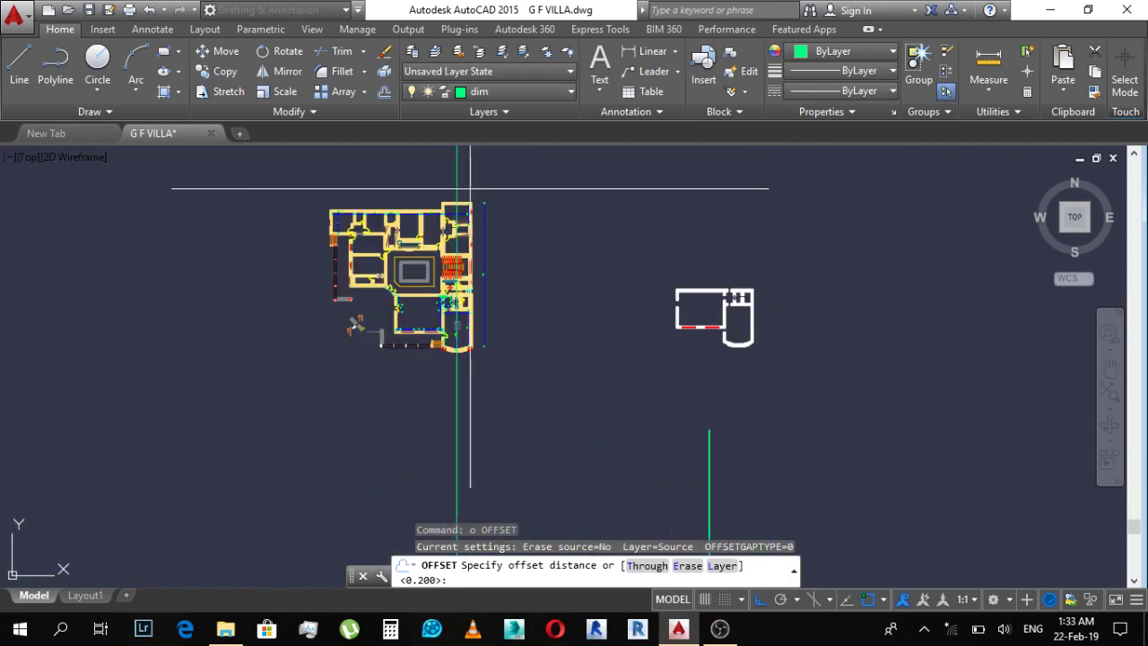
middle_drag(691, 398, 697, 326)
scroll(687, 329, up, 4)
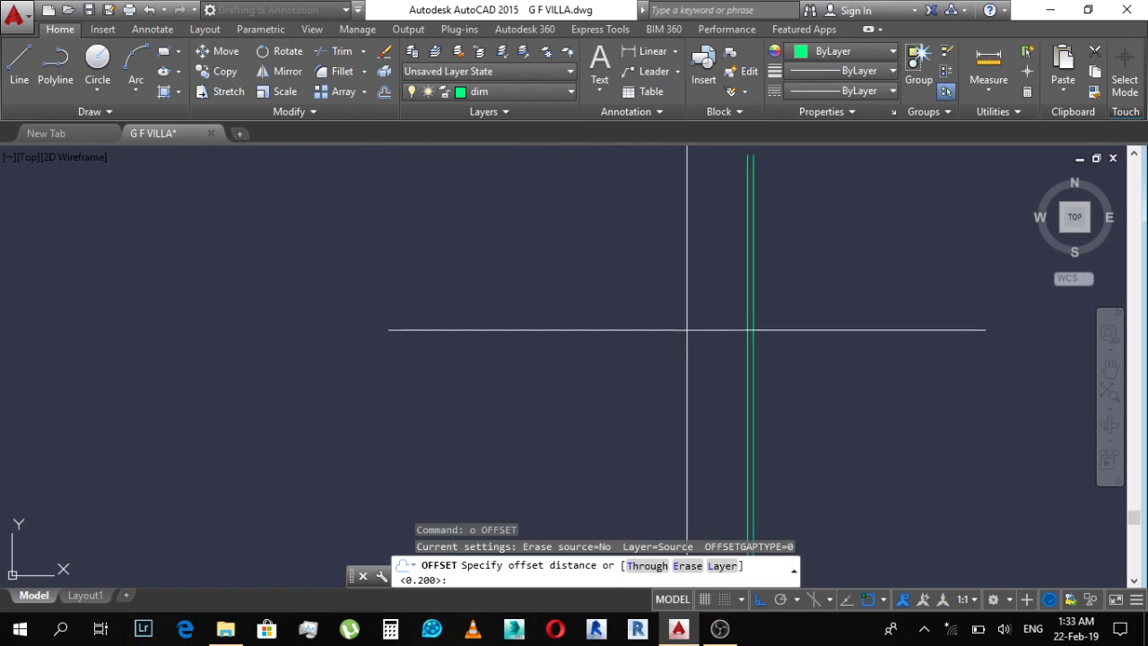
text(6)
key(Return)
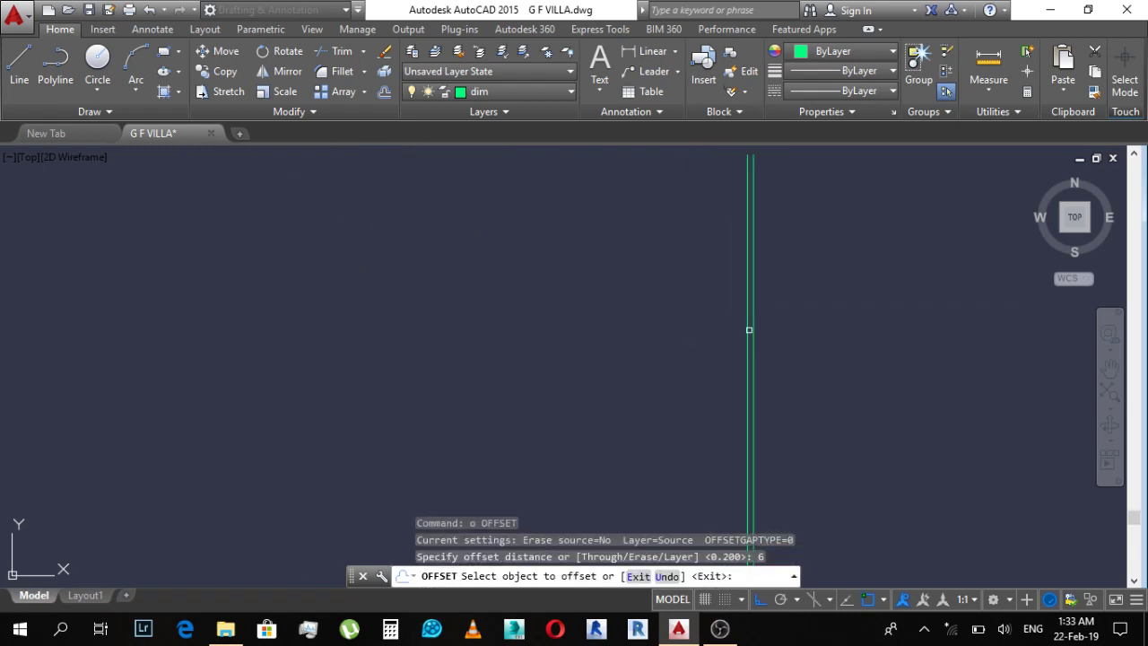
click(753, 317)
click(607, 329)
key(Escape)
text(i)
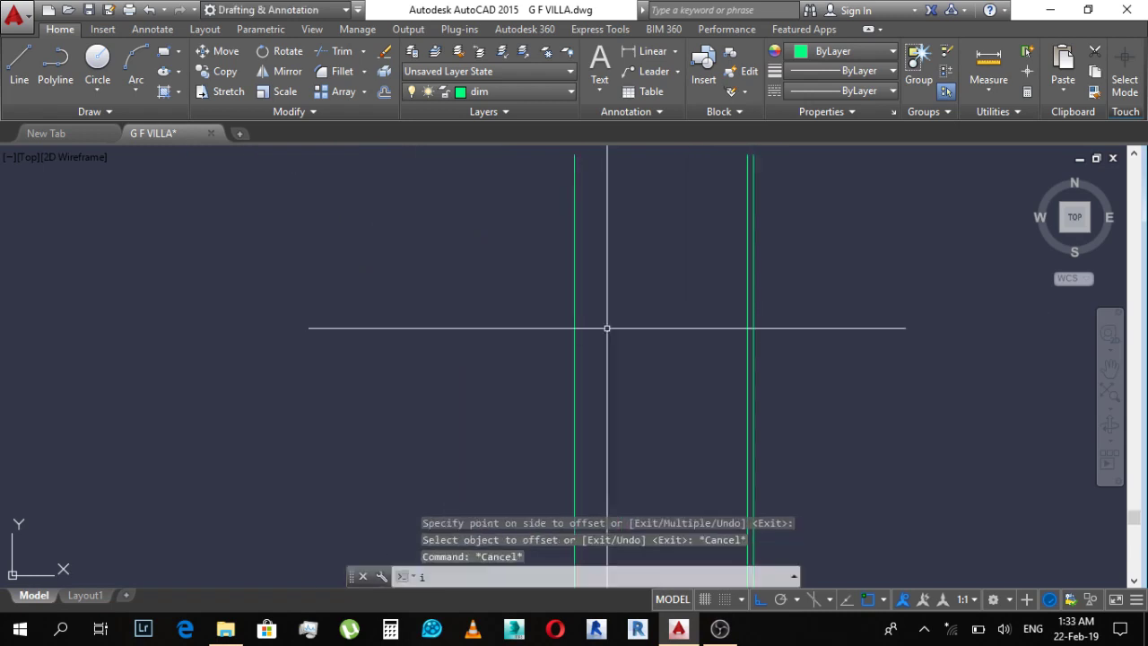
Step: Dismiss the accidental block insertion and begin offsetting the new left line, then cancel
key(Return)
key(Escape)
text(o)
key(Return)
key(Return)
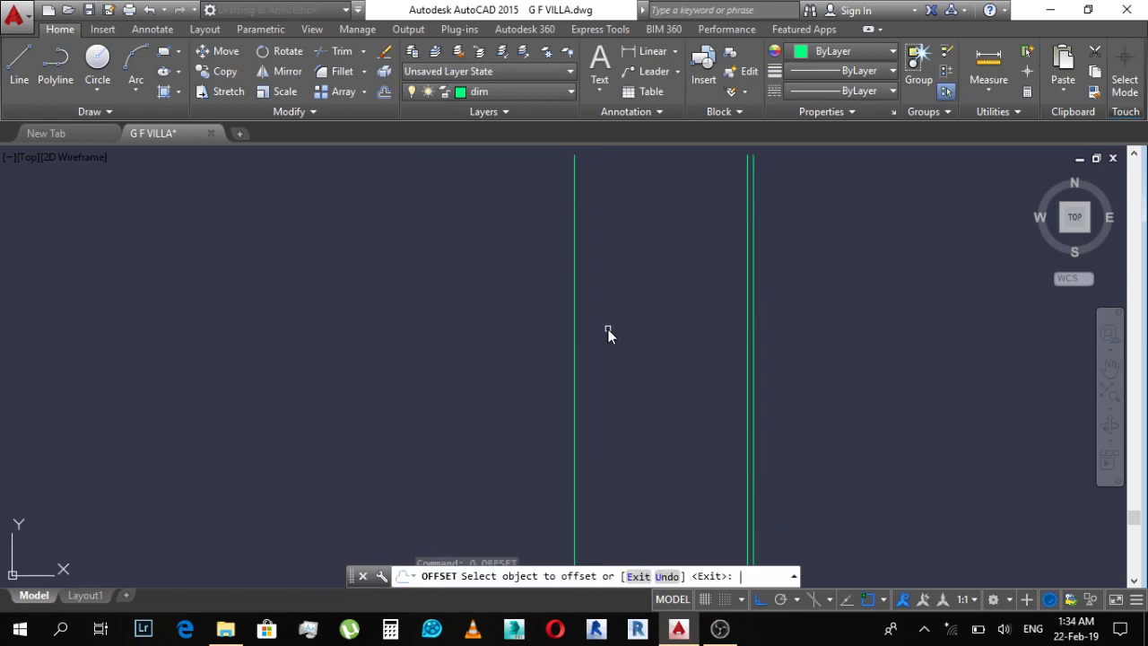
click(573, 251)
key(Escape)
scroll(679, 313, down, 4)
key(Escape)
key(Escape)
Step: Draw a line across the tops of the green framework's vertical lines
text(l)
key(Return)
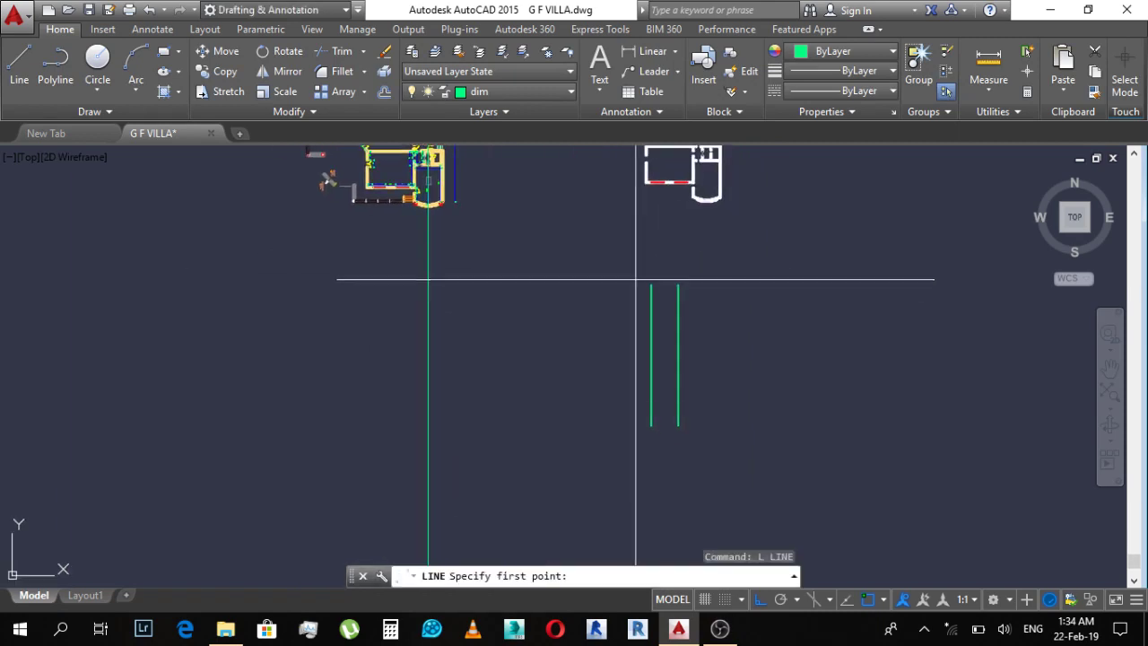
scroll(636, 278, up, 3)
scroll(801, 331, up, 2)
click(805, 323)
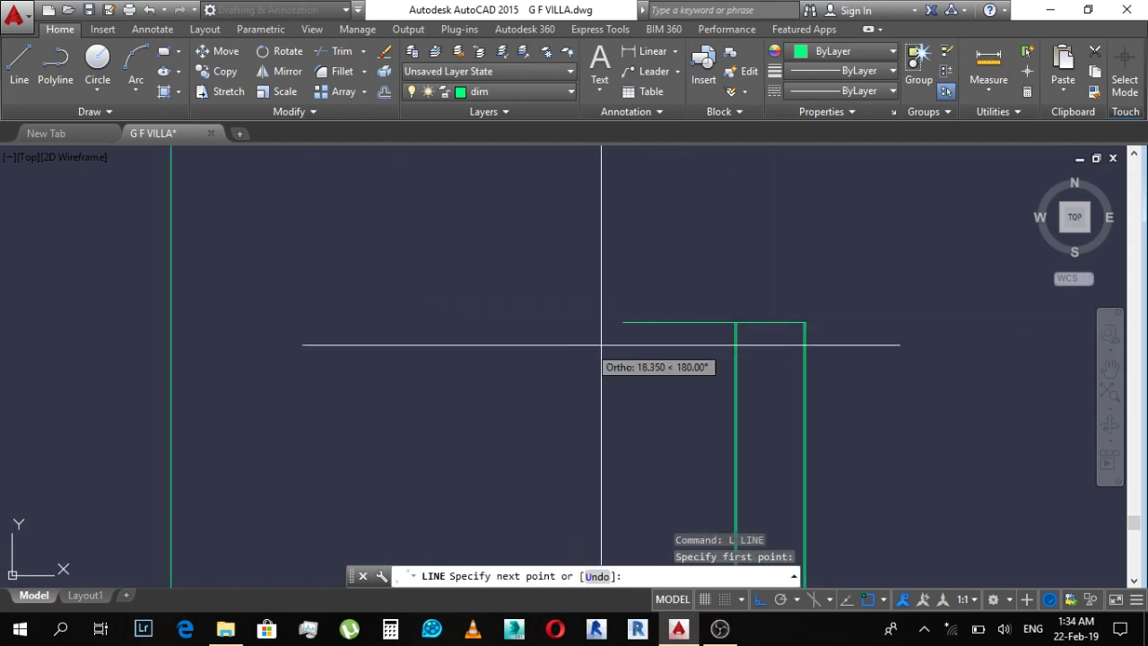
key(Escape)
scroll(709, 359, down, 5)
scroll(628, 309, up, 2)
scroll(670, 197, up, 3)
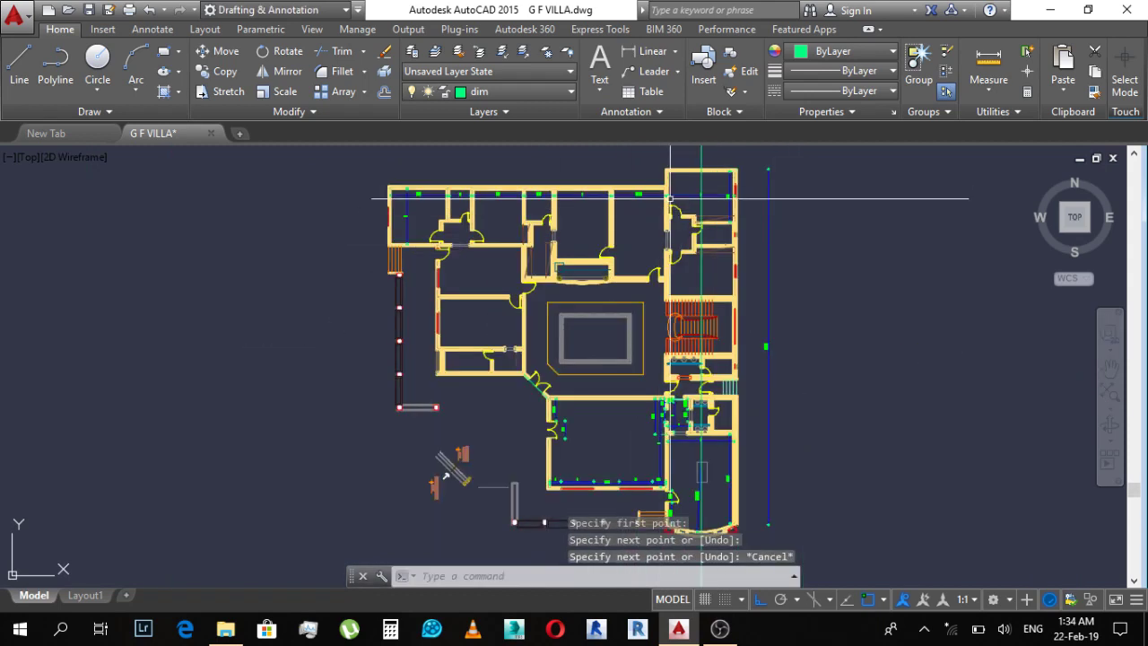
scroll(676, 187, down, 4)
Step: Offset the new top line by 0.2 to make a double top line
text(o)
key(Return)
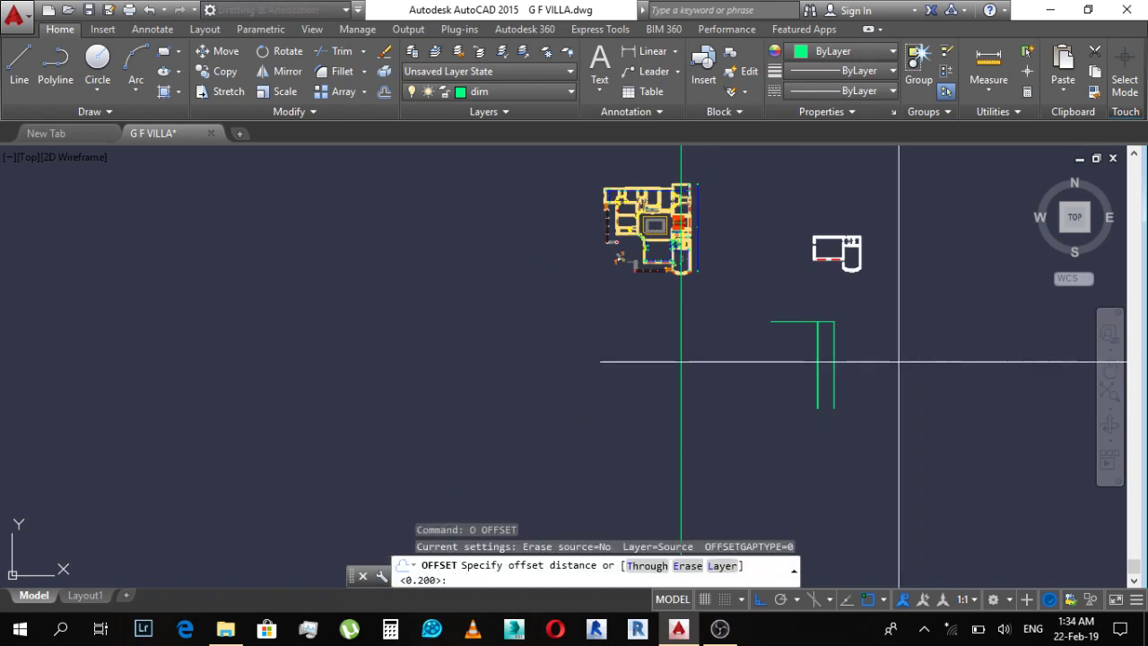
scroll(879, 344, up, 4)
text( .2)
key(Return)
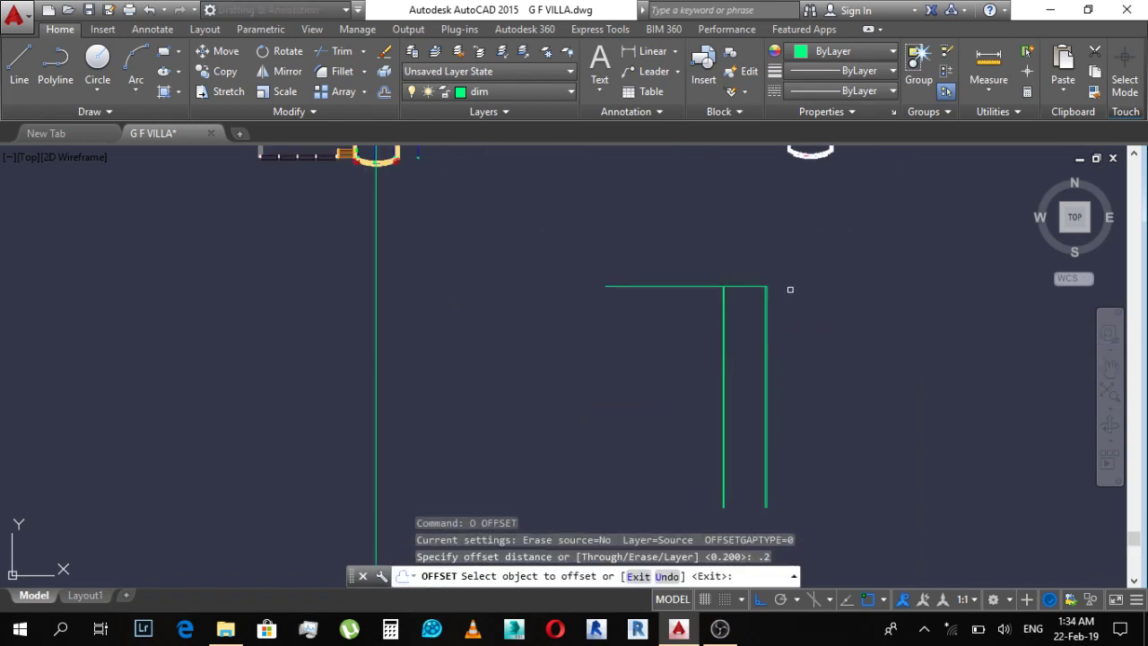
scroll(786, 290, up, 3)
click(717, 281)
click(712, 325)
key(Escape)
scroll(723, 332, down, 3)
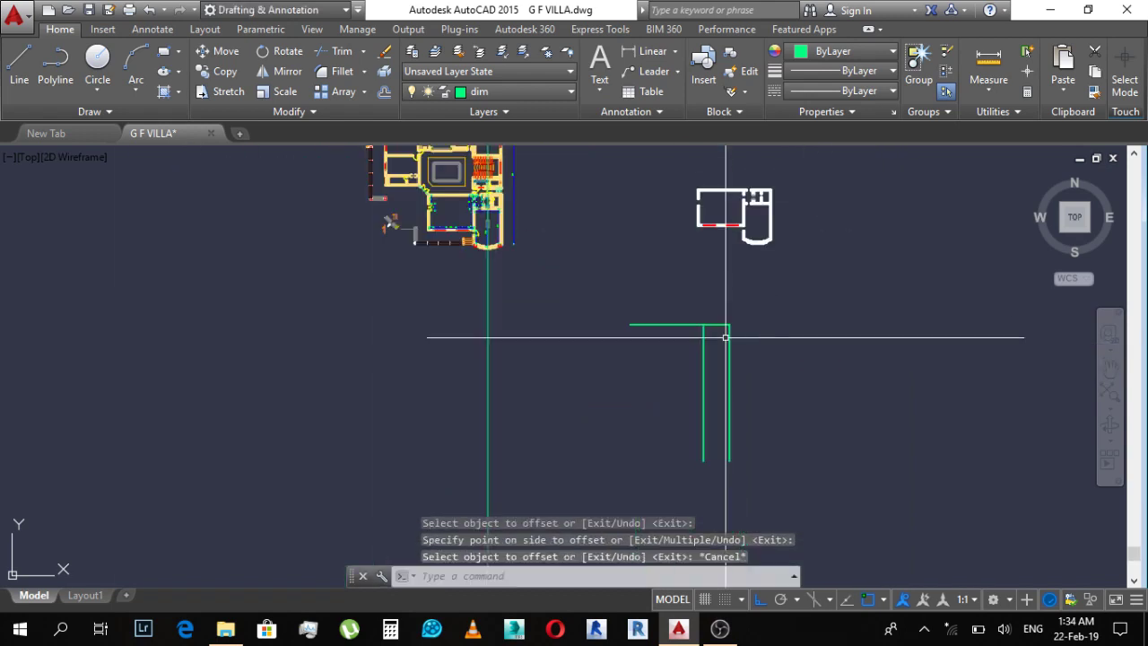
Step: Set the offset distance to the 4.6 room depth by picking the room's top and lower walls
text(o)
key(Return)
middle_drag(538, 248, 506, 363)
scroll(505, 363, up, 4)
scroll(562, 373, up, 4)
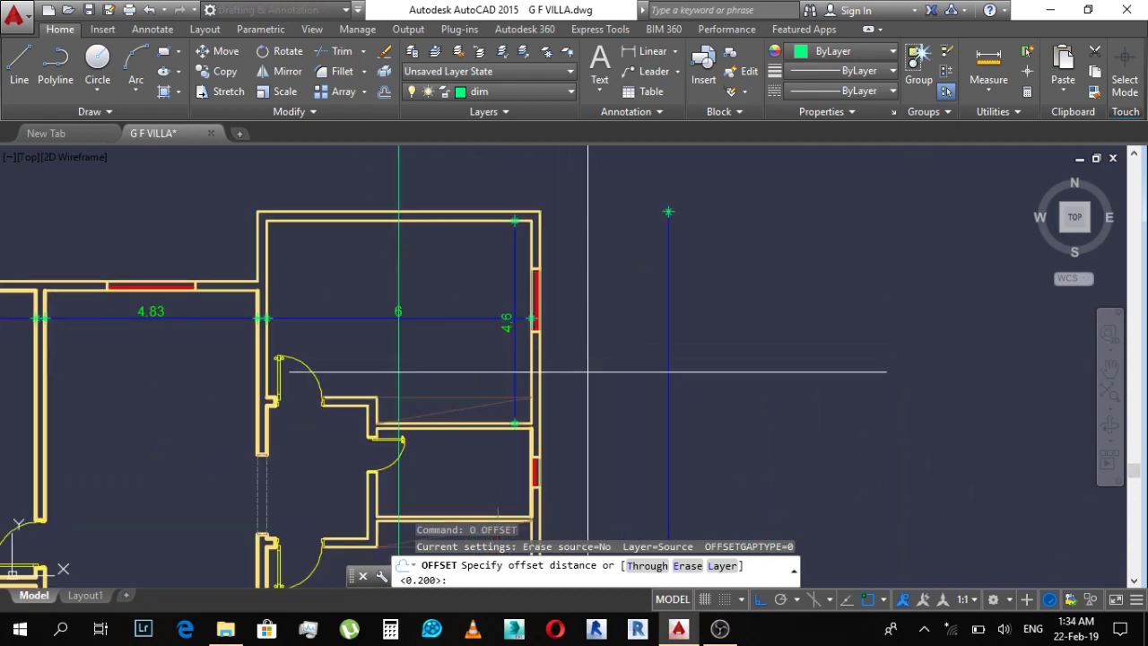
key(Escape)
text(o)
key(Return)
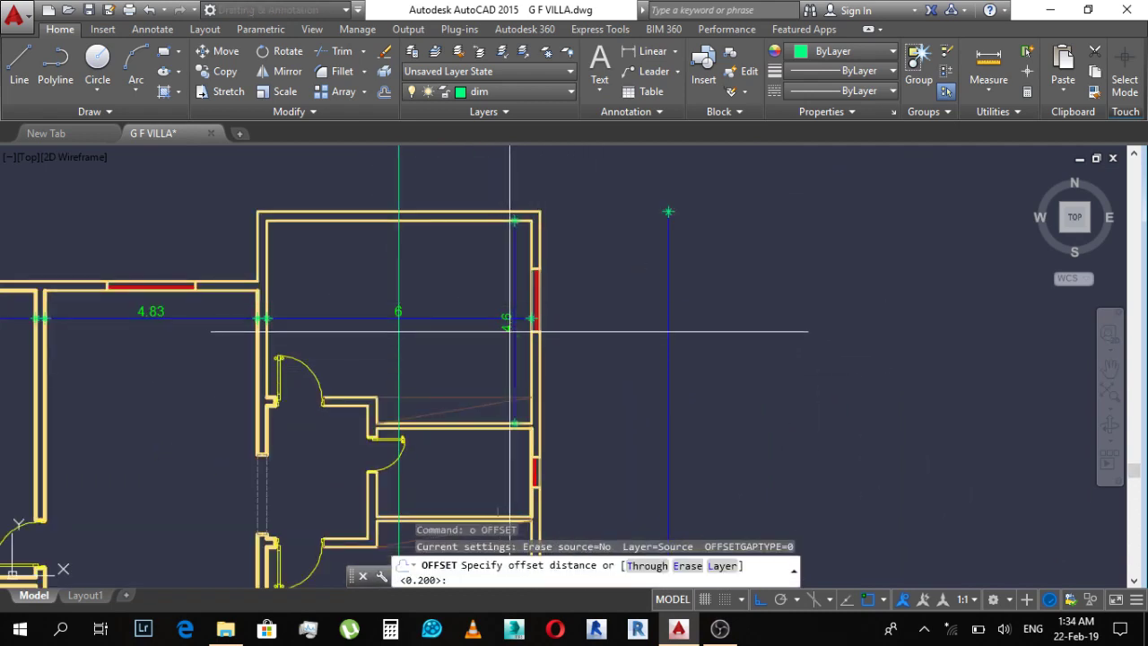
scroll(535, 287, up, 2)
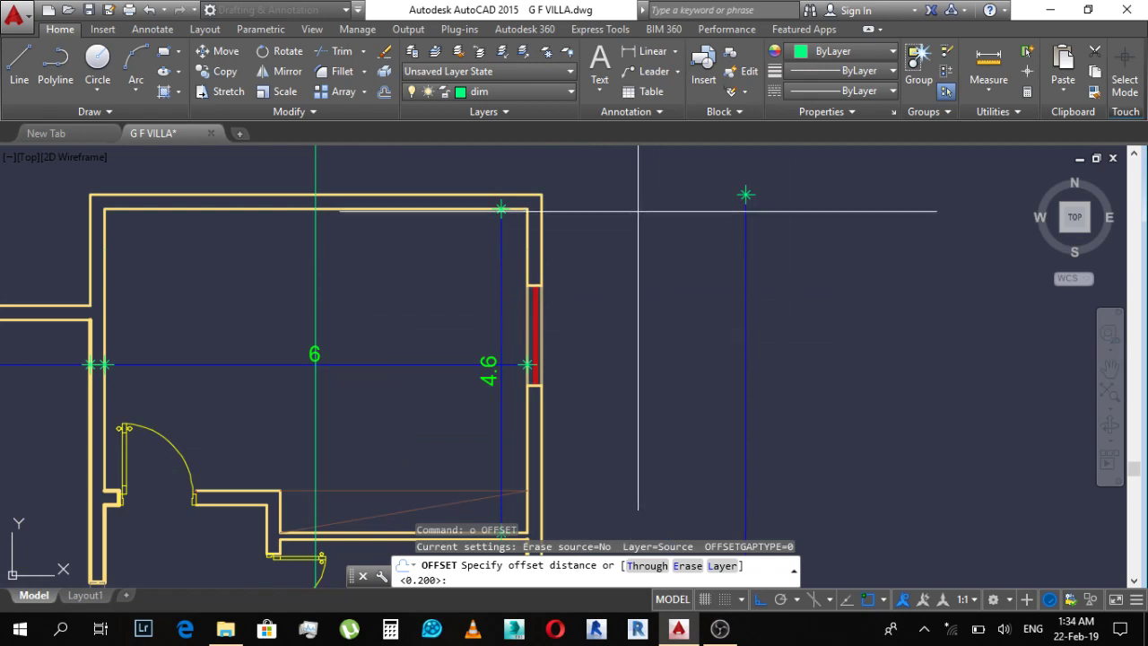
click(528, 212)
middle_drag(529, 459, 554, 327)
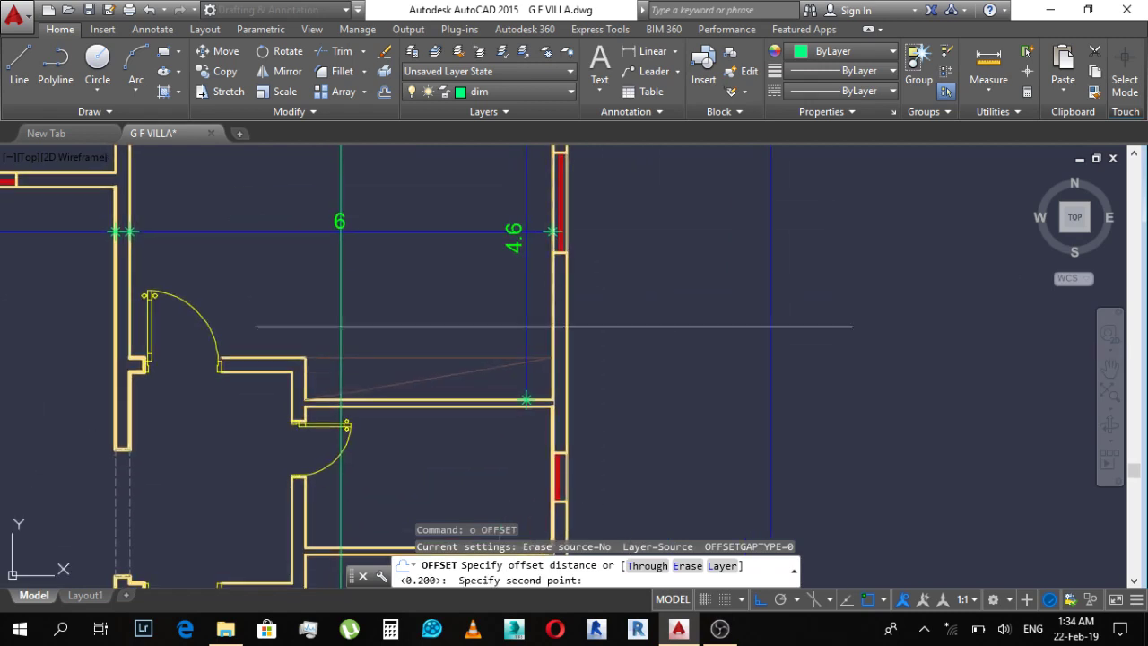
click(528, 399)
Step: Offset the framework's top line 4.6 downward
scroll(527, 399, down, 3)
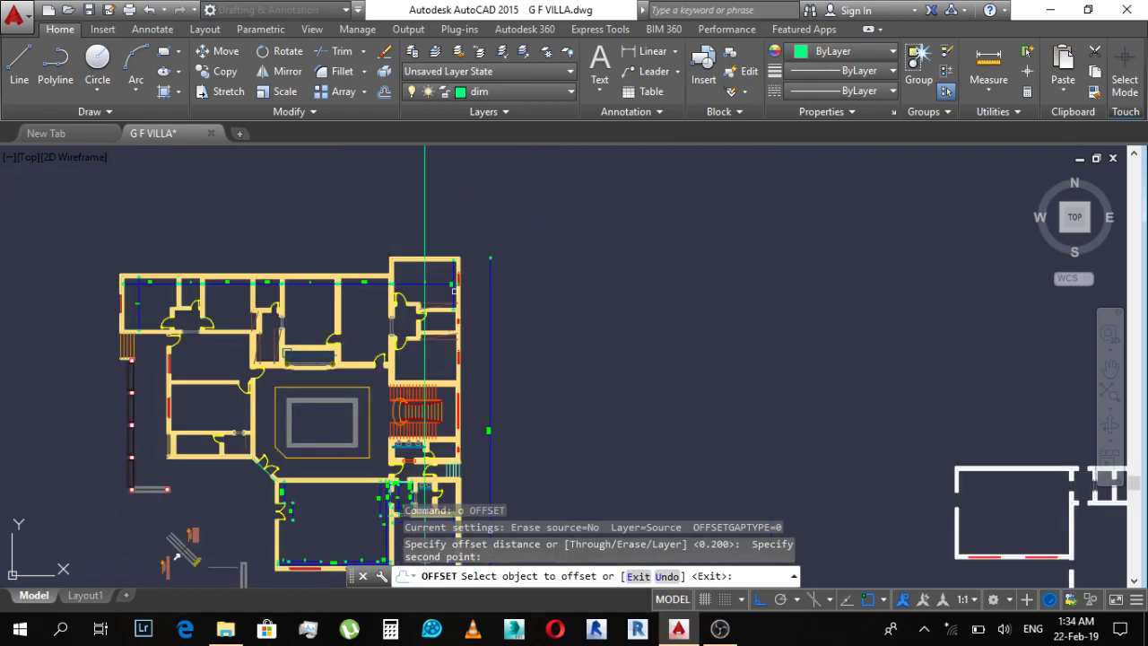
middle_drag(841, 484, 597, 330)
middle_drag(934, 336, 650, 297)
scroll(750, 281, down, 5)
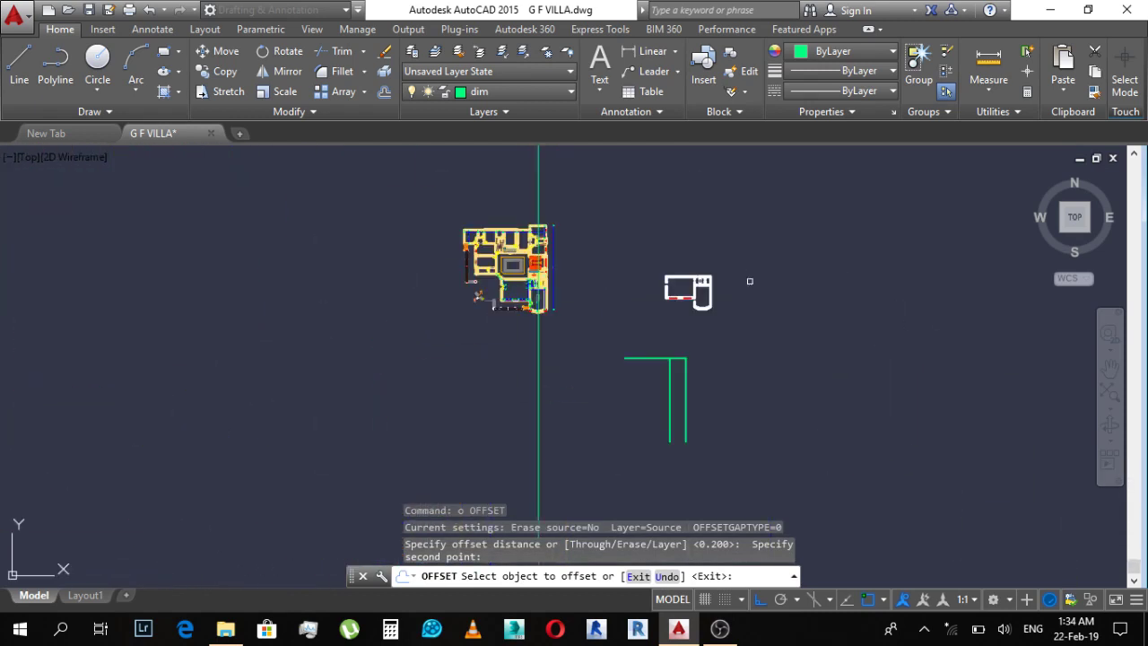
scroll(682, 366, up, 5)
scroll(664, 341, up, 3)
scroll(669, 299, up, 4)
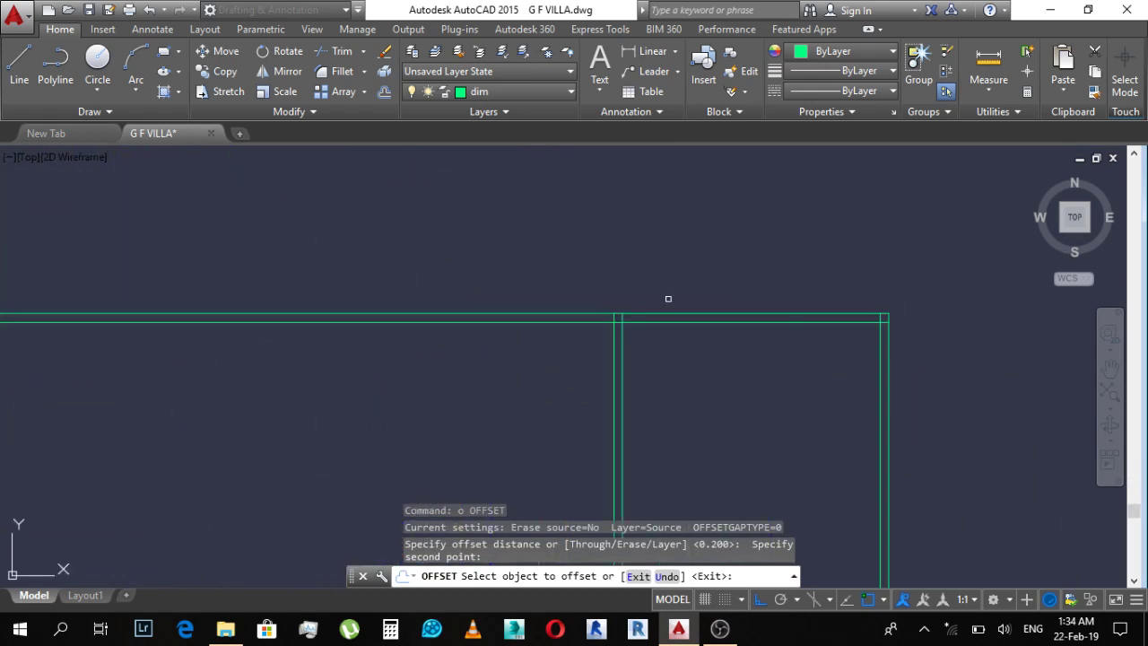
click(668, 325)
scroll(668, 325, down, 3)
click(679, 373)
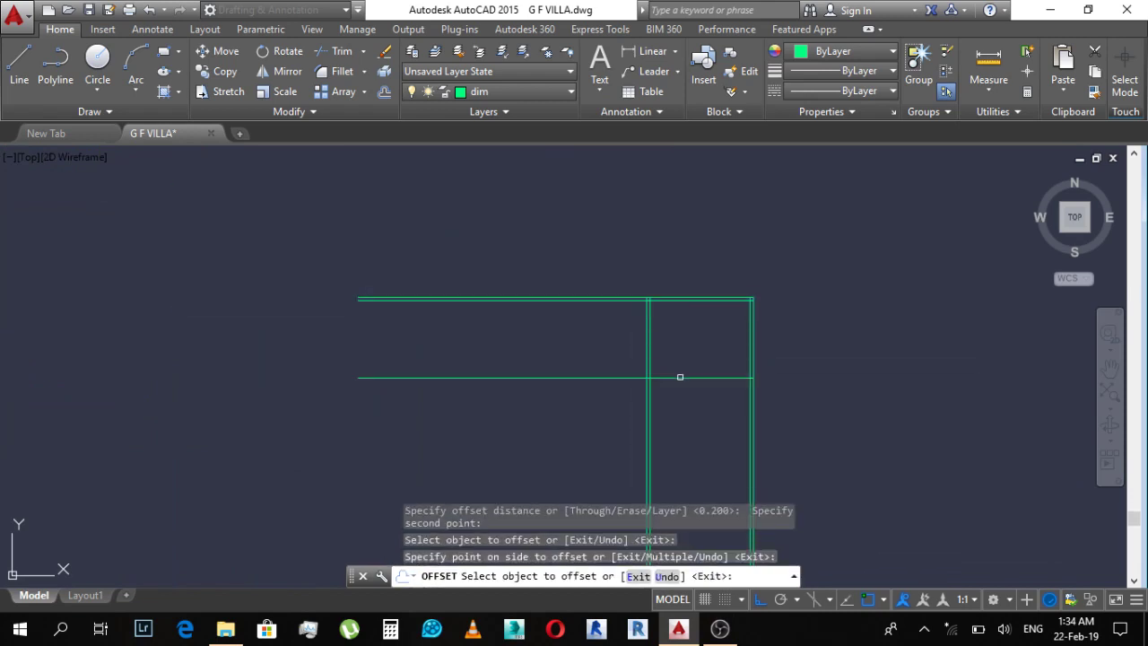
key(Escape)
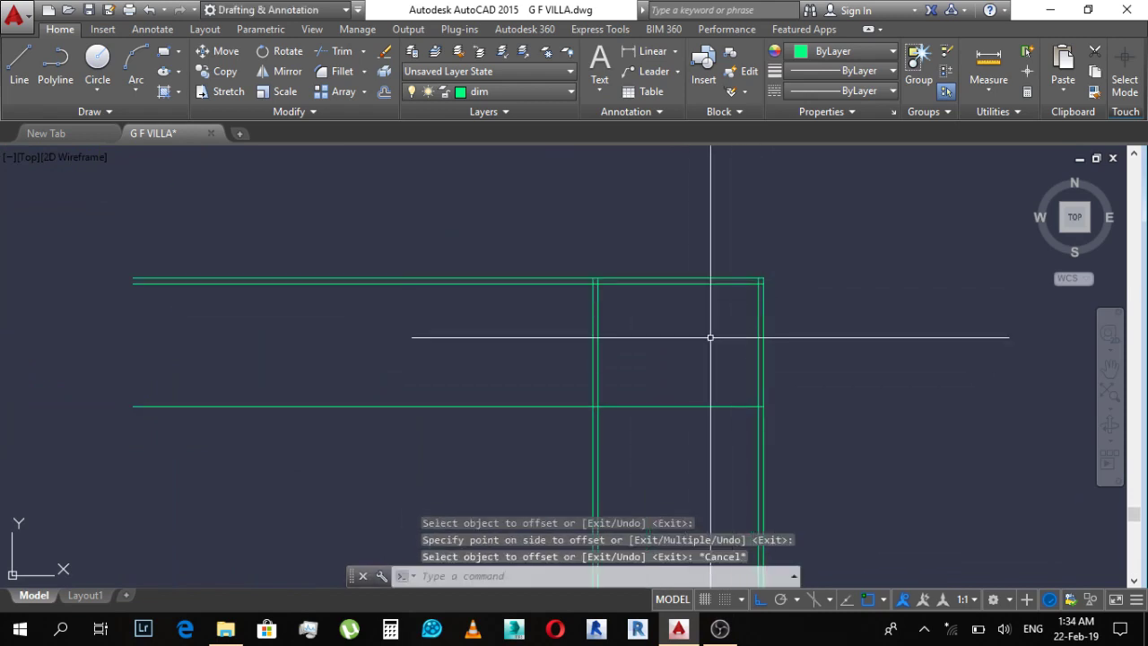
scroll(717, 289, up, 2)
Step: Offset a framework line by a distance picked from the plan
text(o)
key(Return)
scroll(723, 284, up, 4)
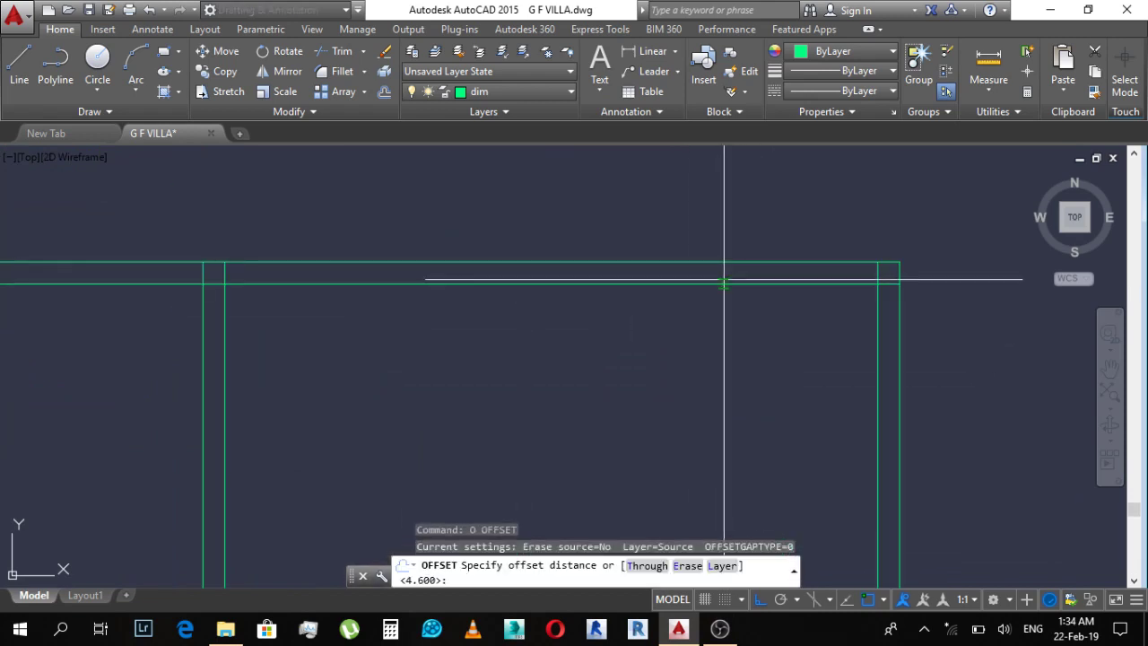
click(723, 263)
scroll(725, 235, down, 4)
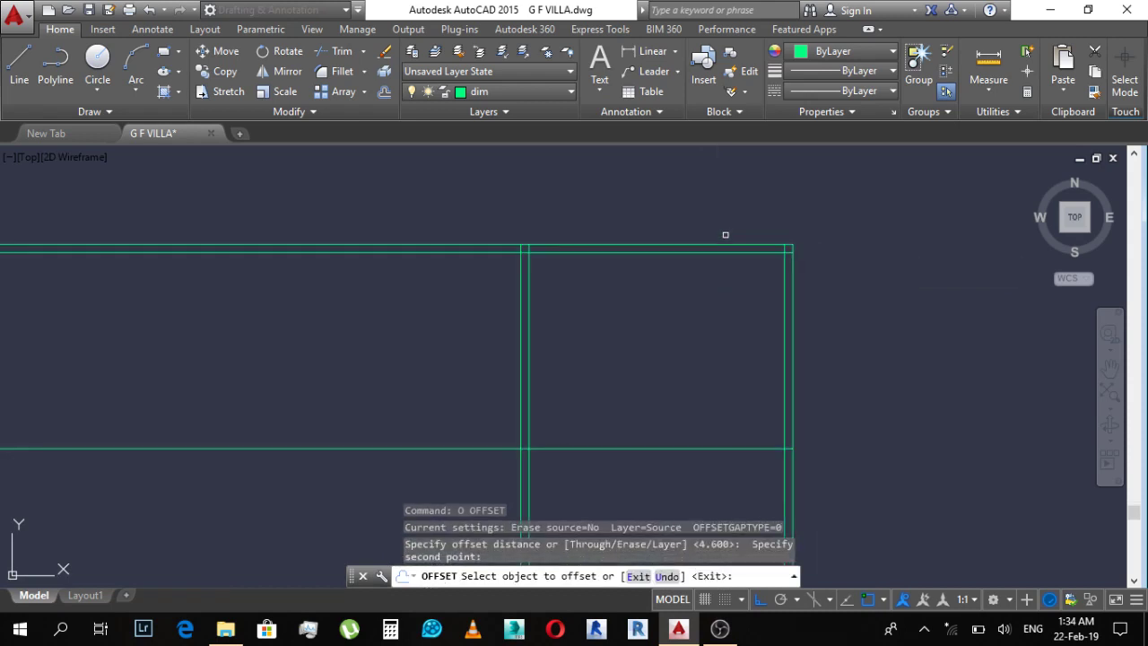
click(737, 447)
click(748, 422)
key(Escape)
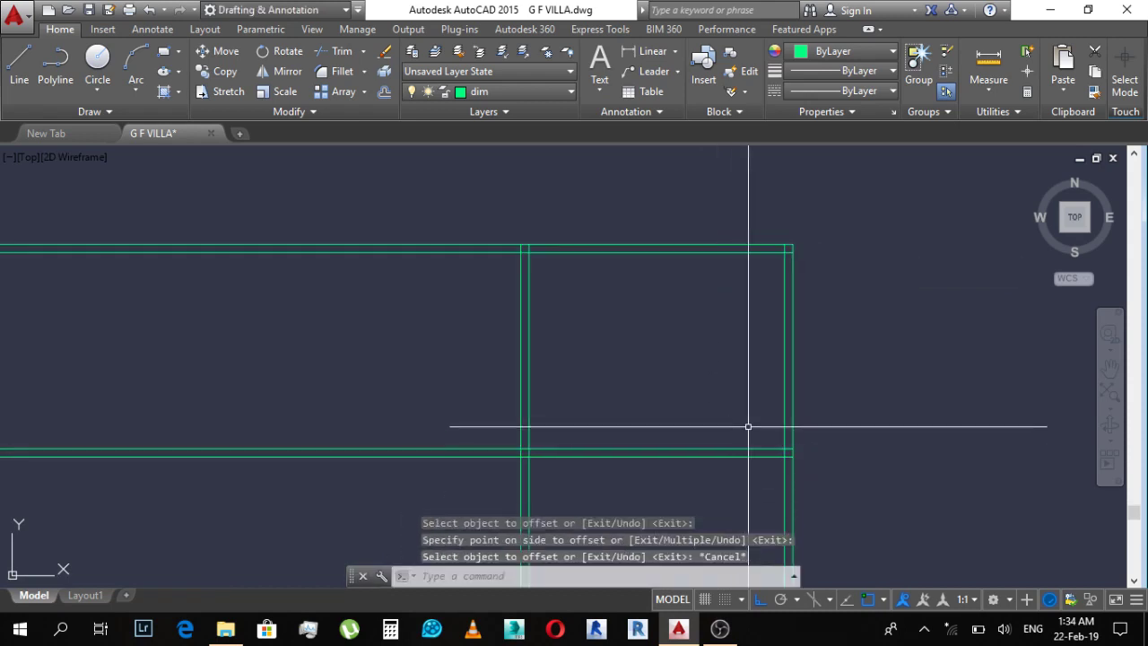
scroll(759, 362, down, 5)
Step: Measure the plan's wall thickness with an aligned dimension, then cancel it
key(Return)
scroll(551, 227, up, 5)
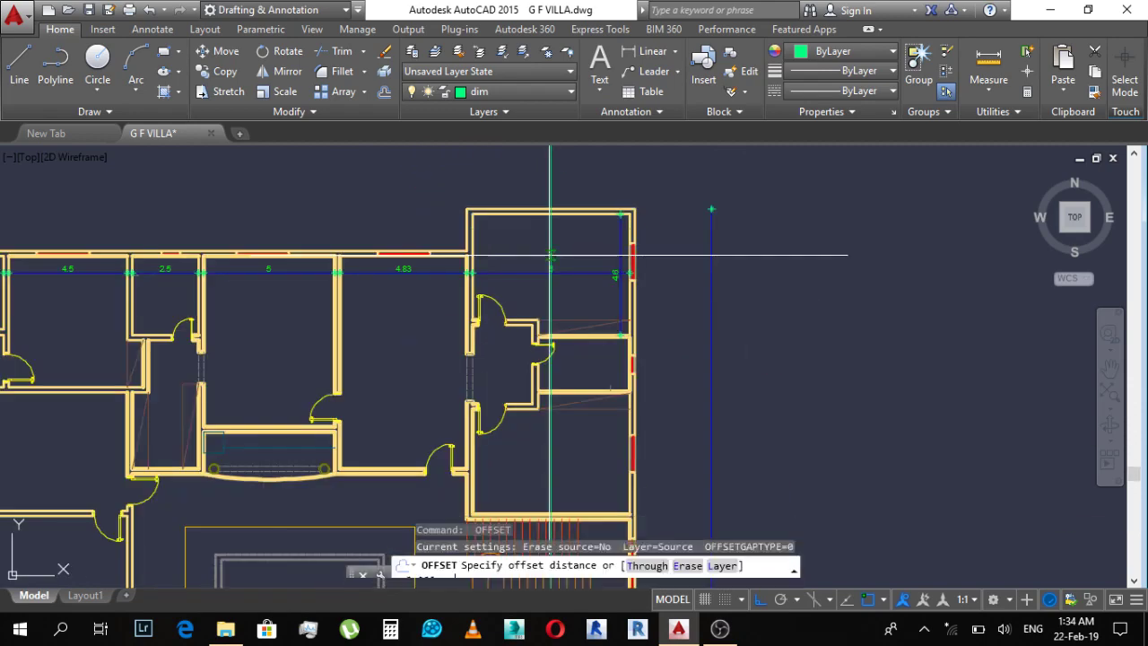
scroll(583, 269, up, 2)
scroll(616, 306, up, 2)
scroll(607, 262, up, 2)
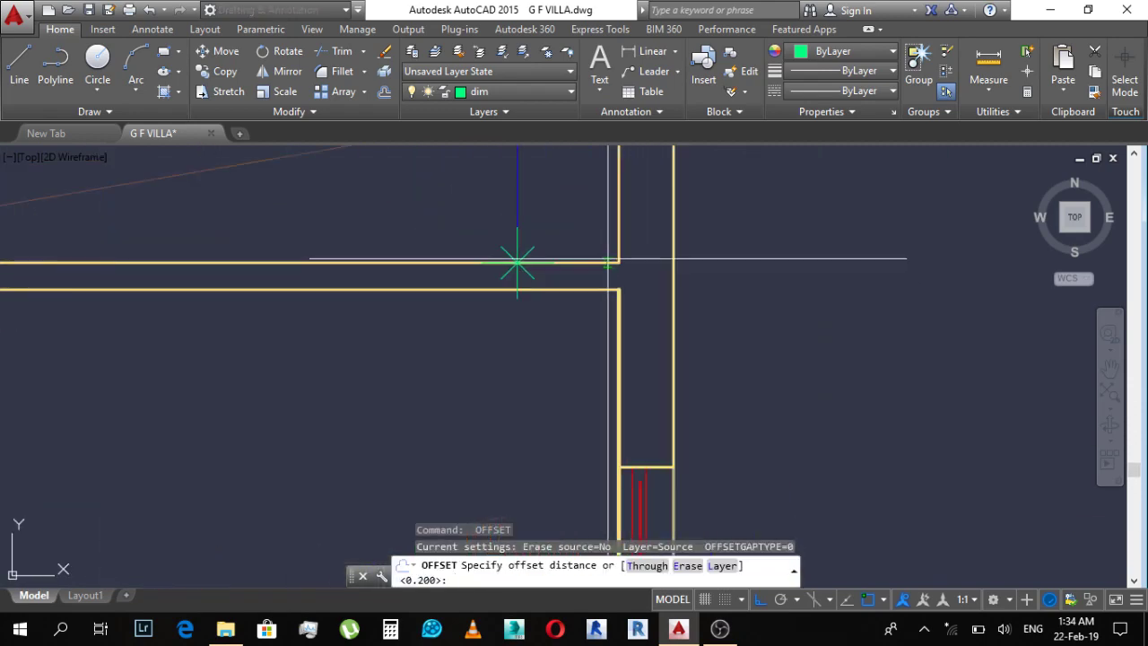
scroll(601, 358, down, 3)
scroll(599, 354, down, 2)
scroll(598, 351, up, 2)
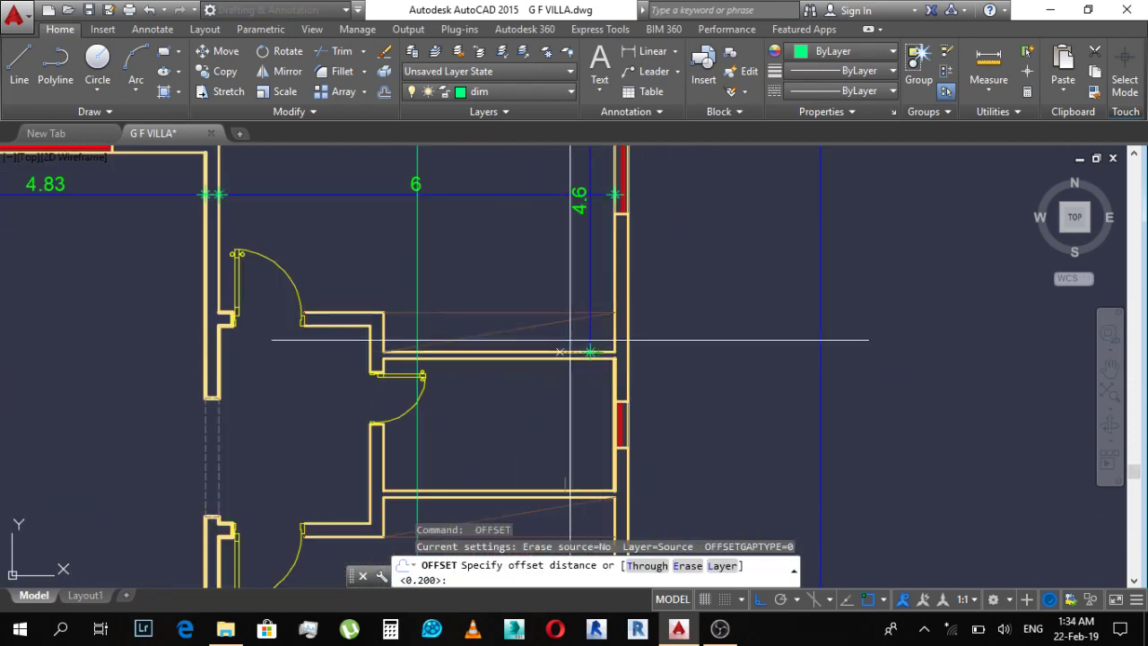
key(Escape)
text(dal)
key(Return)
scroll(574, 354, up, 4)
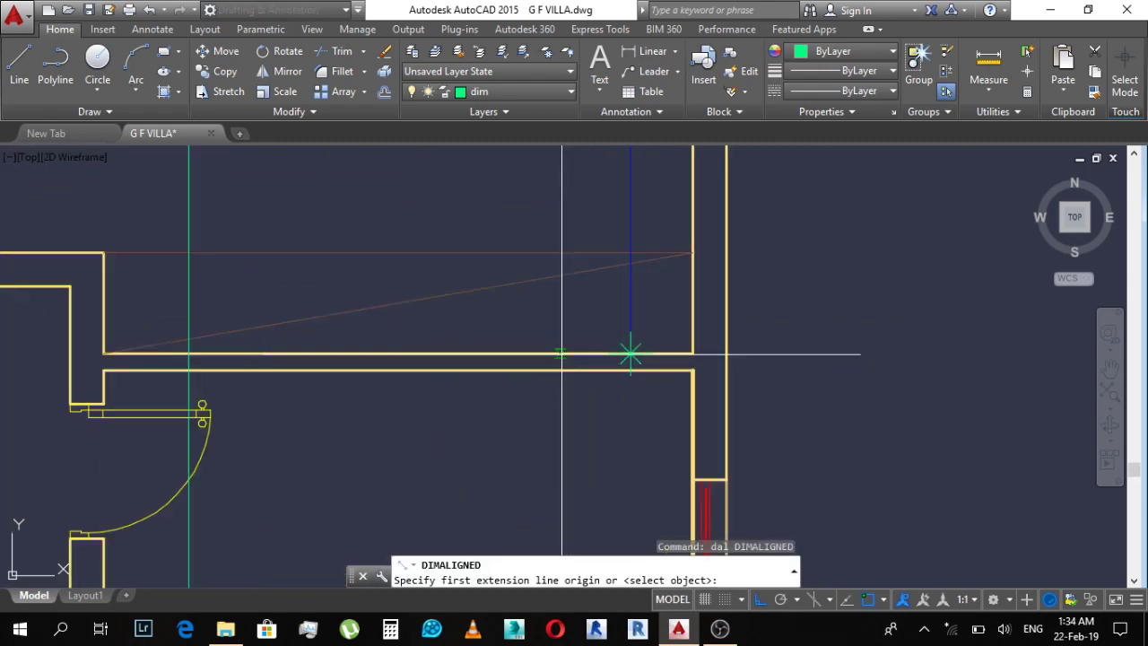
click(569, 371)
click(566, 353)
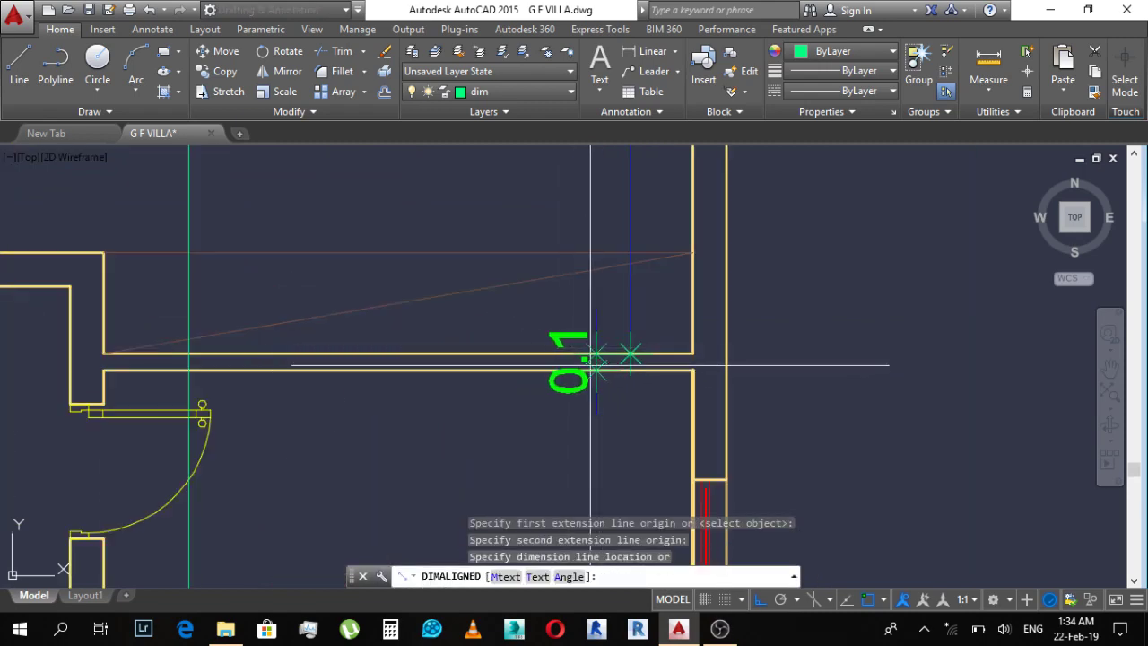
key(Escape)
Step: Window-select the framework's lower double wall line and erase it
scroll(569, 395, down, 3)
scroll(549, 381, down, 4)
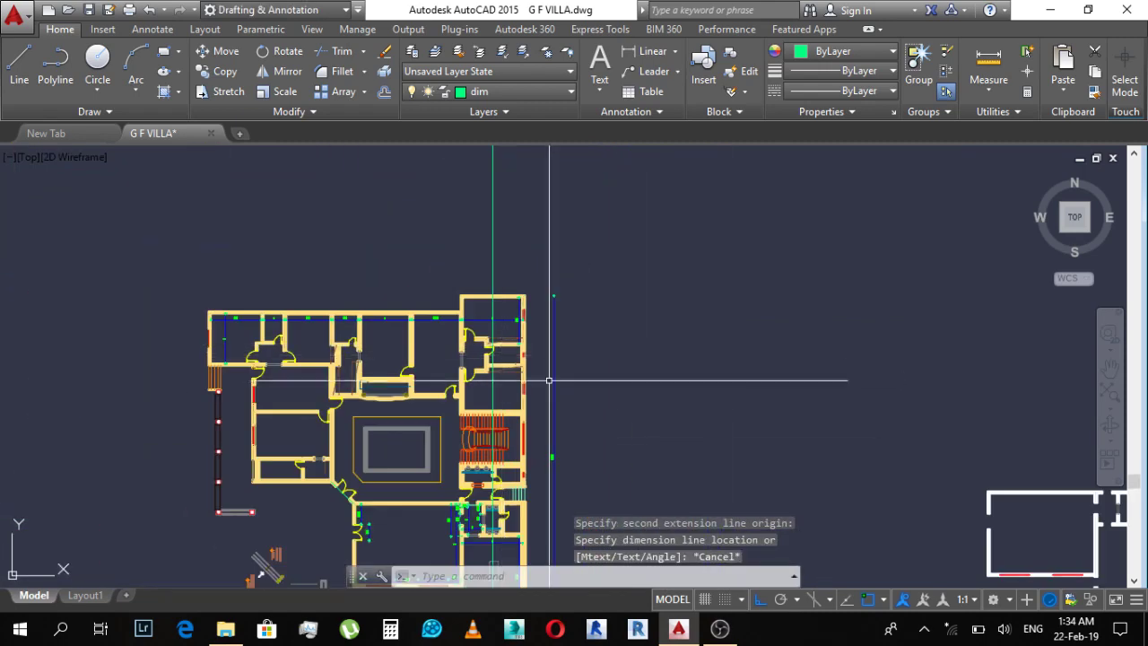
scroll(549, 380, down, 3)
scroll(637, 425, up, 5)
scroll(321, 415, down, 3)
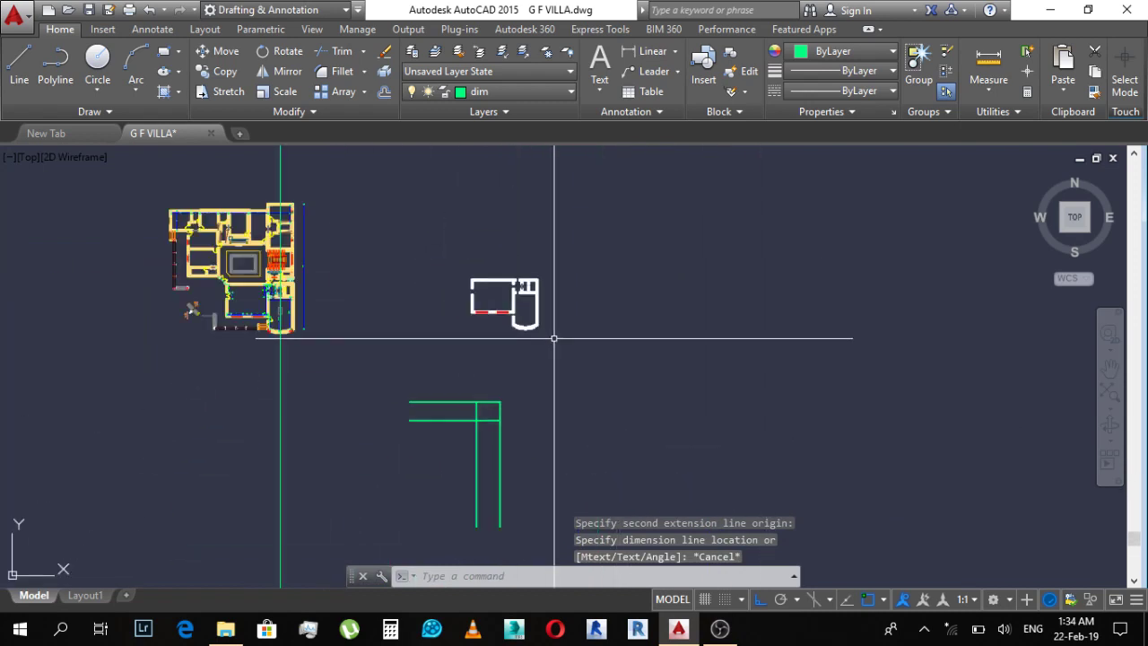
scroll(431, 333, up, 2)
scroll(474, 403, up, 3)
scroll(461, 436, up, 2)
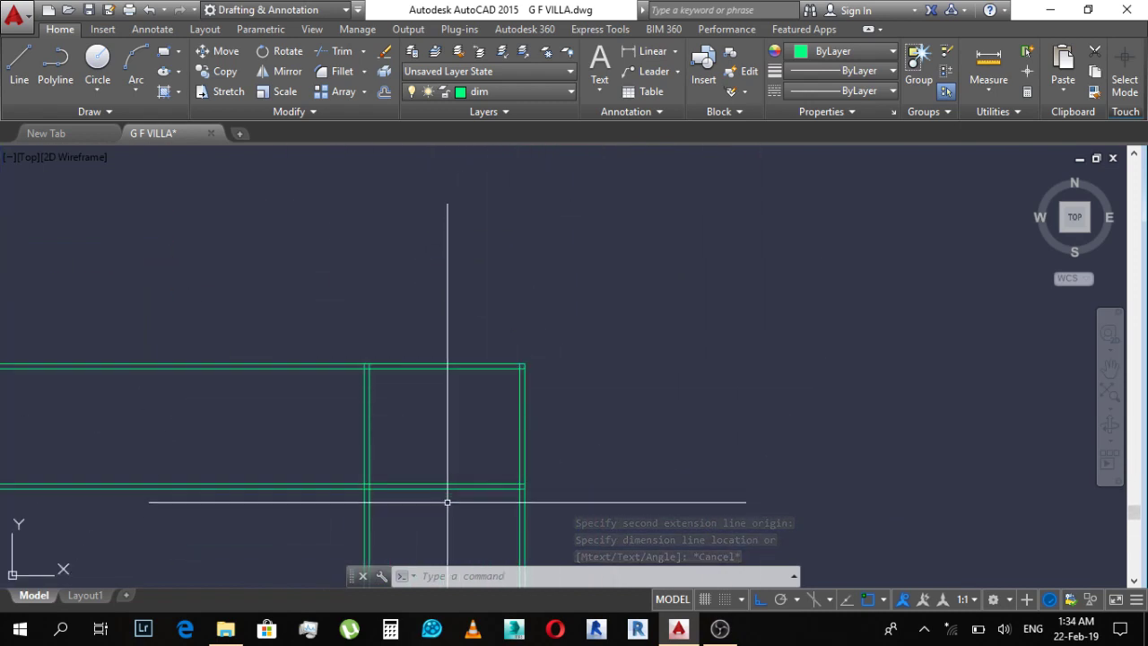
middle_drag(442, 498, 666, 379)
click(666, 379)
click(640, 289)
text(e)
key(Return)
key(Escape)
key(Escape)
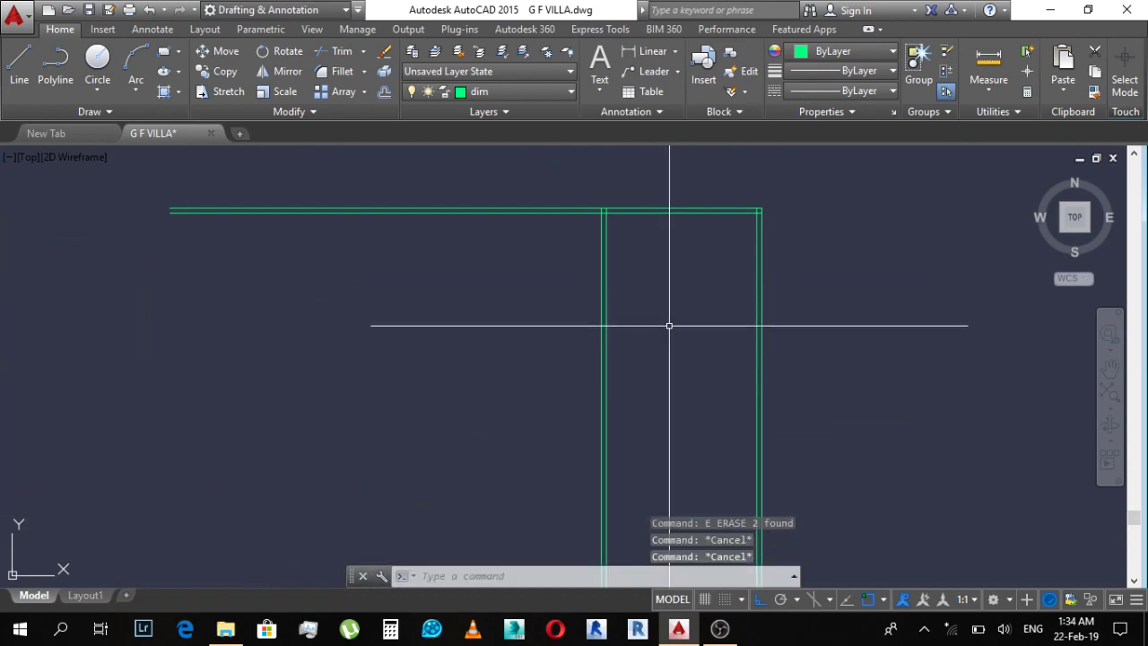
text(o)
key(Return)
Step: Offset the framework's top line downward by the corridor wall distance measured on the plan
scroll(671, 323, down, 2)
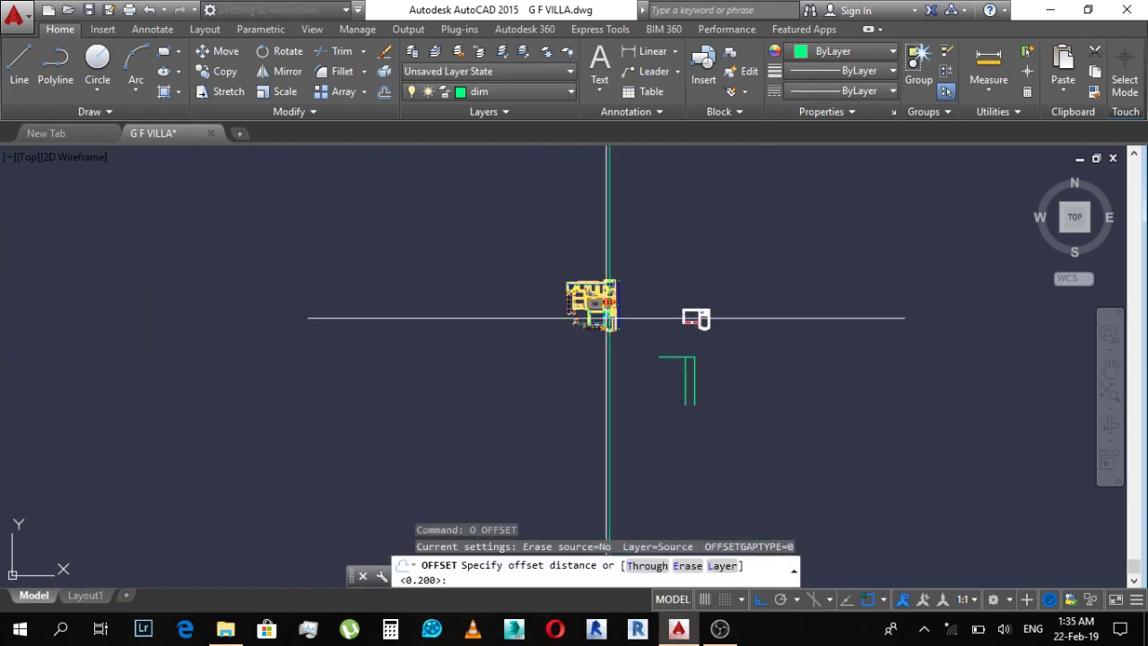
scroll(607, 318, down, 3)
scroll(688, 211, up, 2)
scroll(688, 211, up, 1)
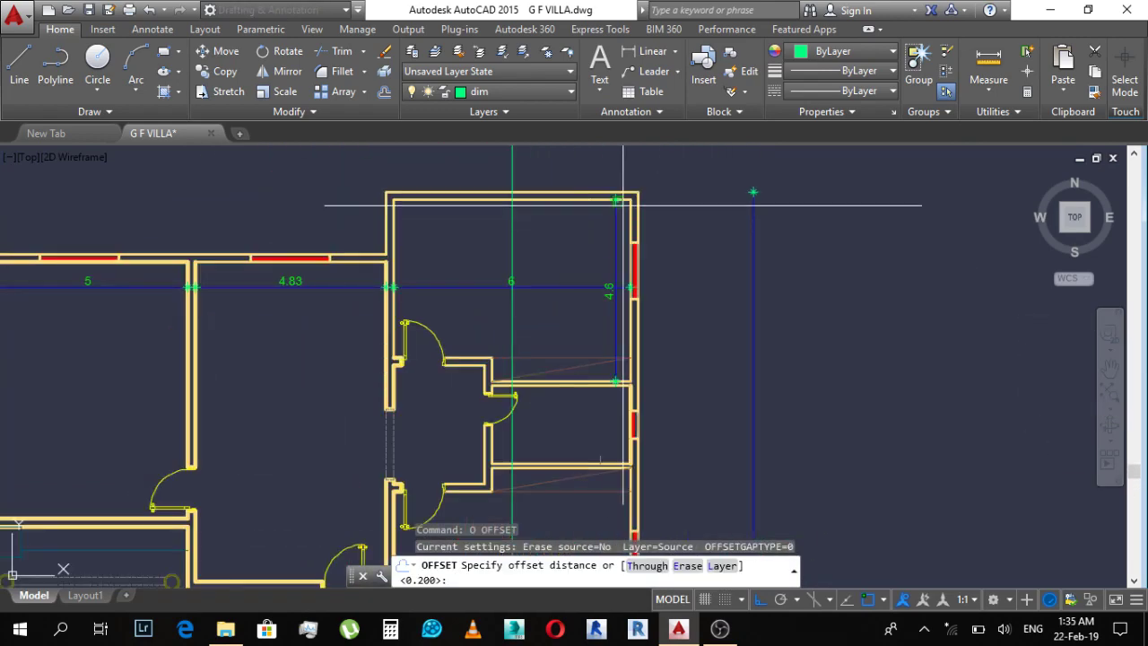
scroll(762, 192, up, 2)
click(948, 174)
scroll(764, 213, down, 2)
middle_drag(763, 213, 758, 156)
scroll(632, 345, up, 3)
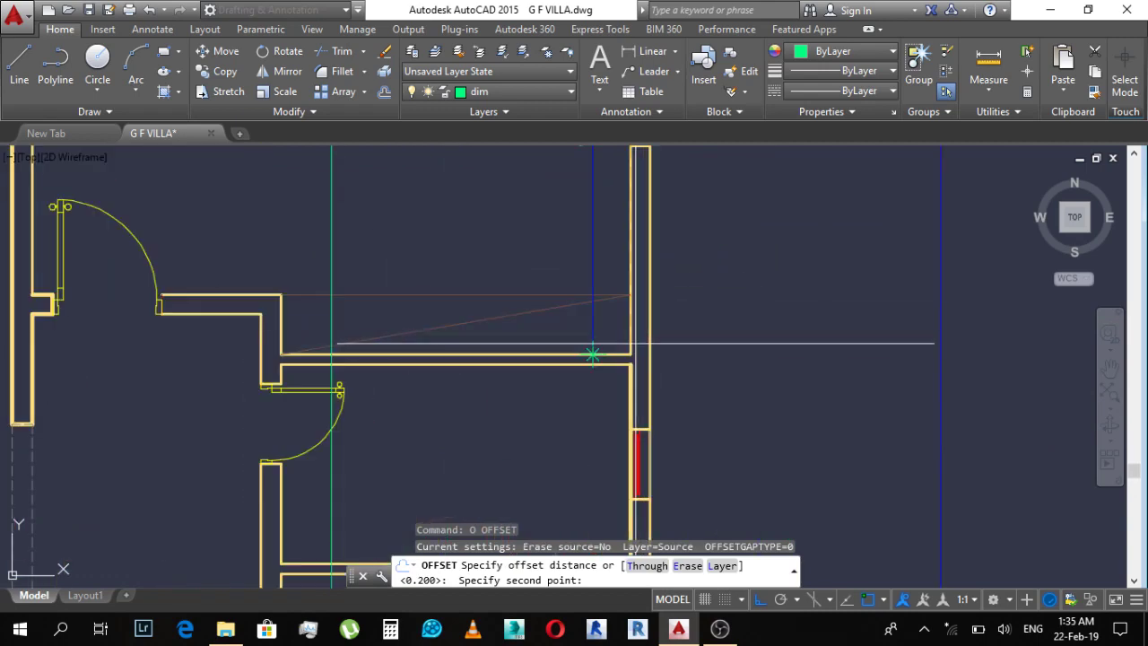
click(592, 354)
scroll(554, 253, down, 5)
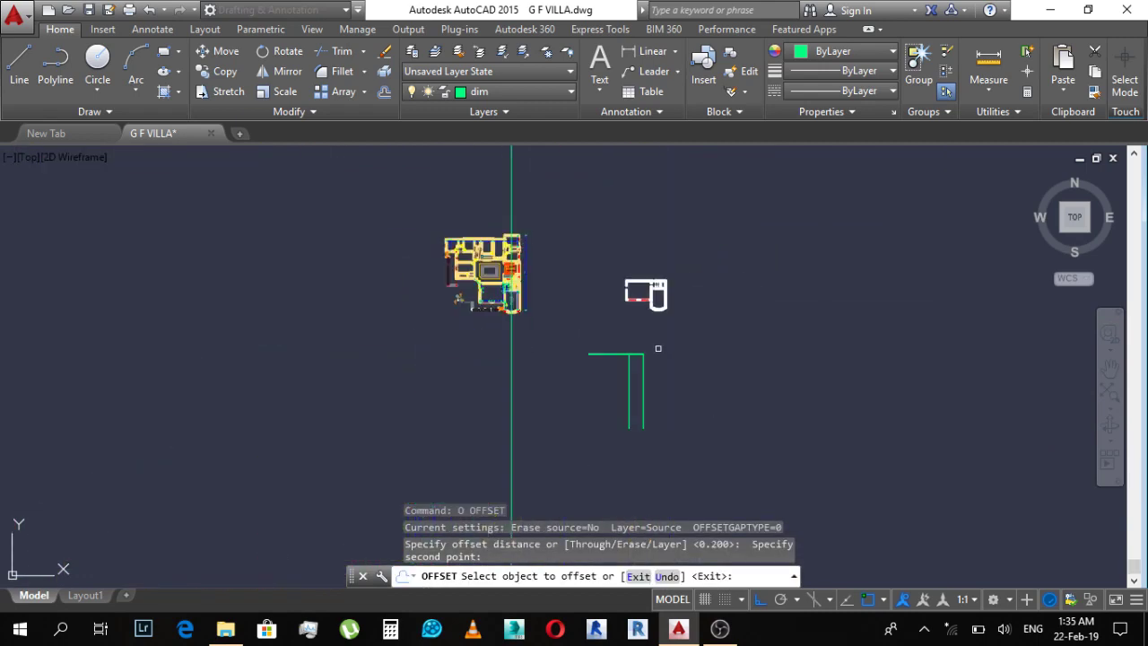
scroll(658, 348, up, 6)
scroll(642, 237, up, 2)
click(644, 244)
click(651, 340)
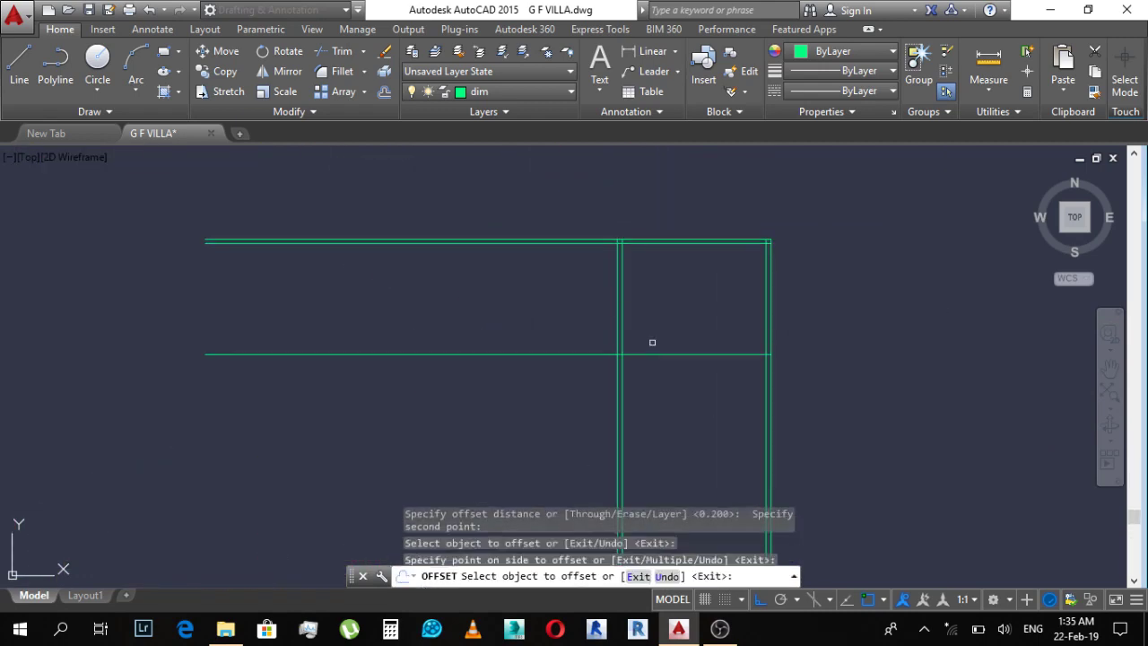
key(Return)
key(Return)
Step: Offset the new line by 0.1 to double it
text(.1)
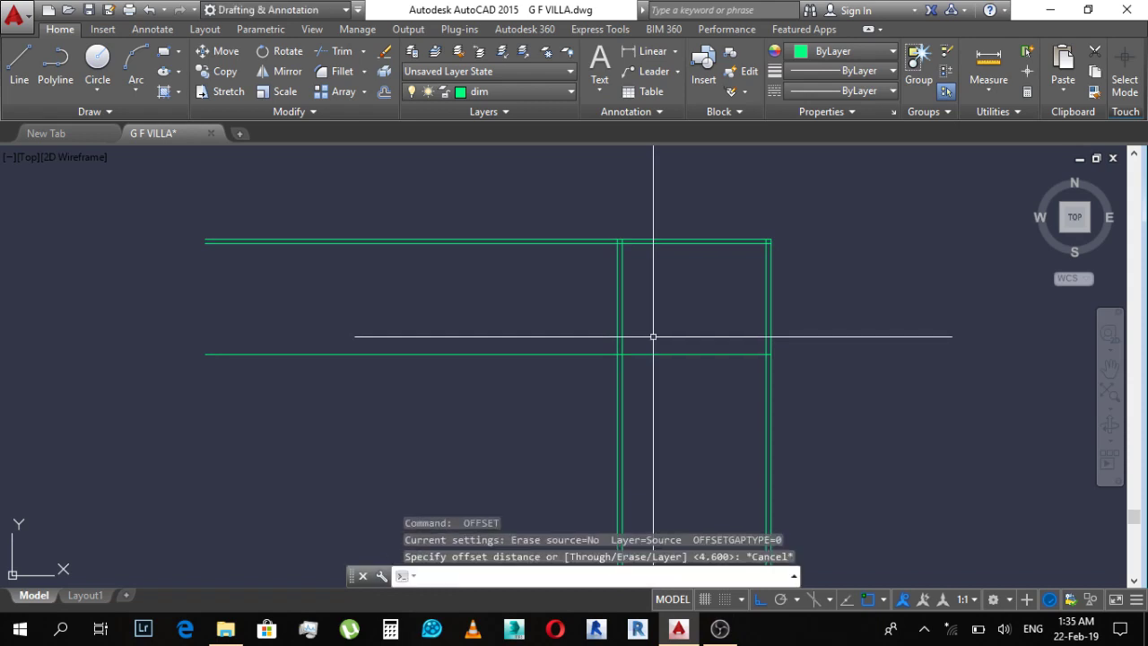
key(Return)
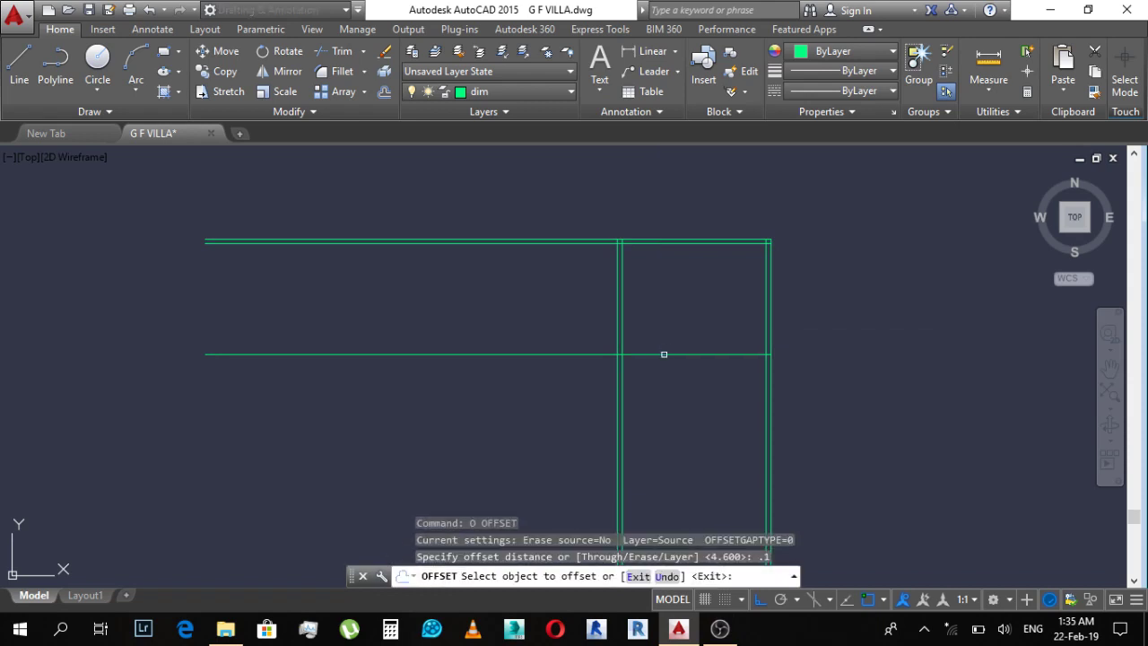
click(664, 355)
click(666, 397)
key(Escape)
scroll(714, 500, down, 5)
Step: Set a new offset distance by picking two points down to the plan's lower wall
text(o)
key(Return)
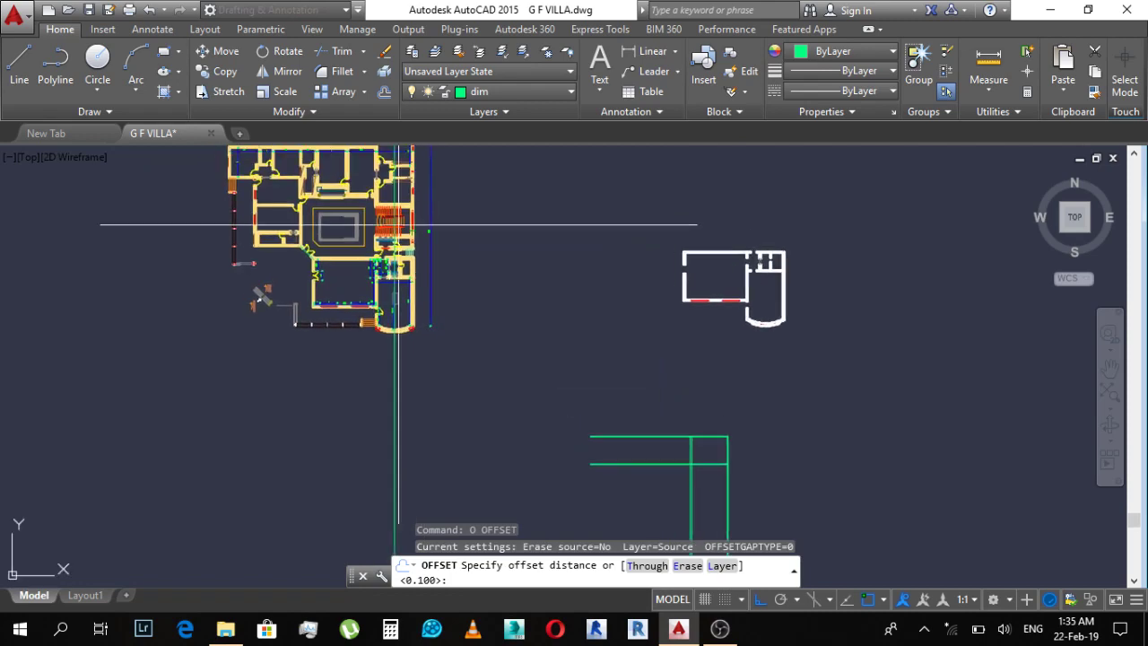
scroll(399, 225, up, 1)
scroll(409, 231, up, 4)
scroll(460, 342, up, 3)
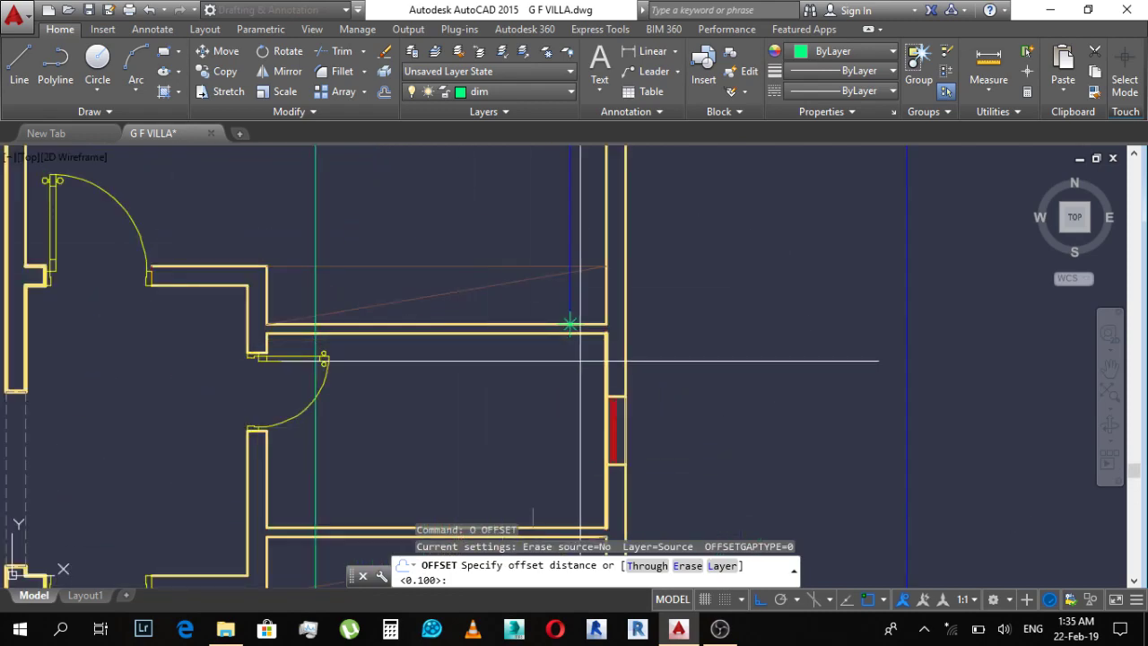
click(596, 335)
middle_drag(587, 534, 597, 435)
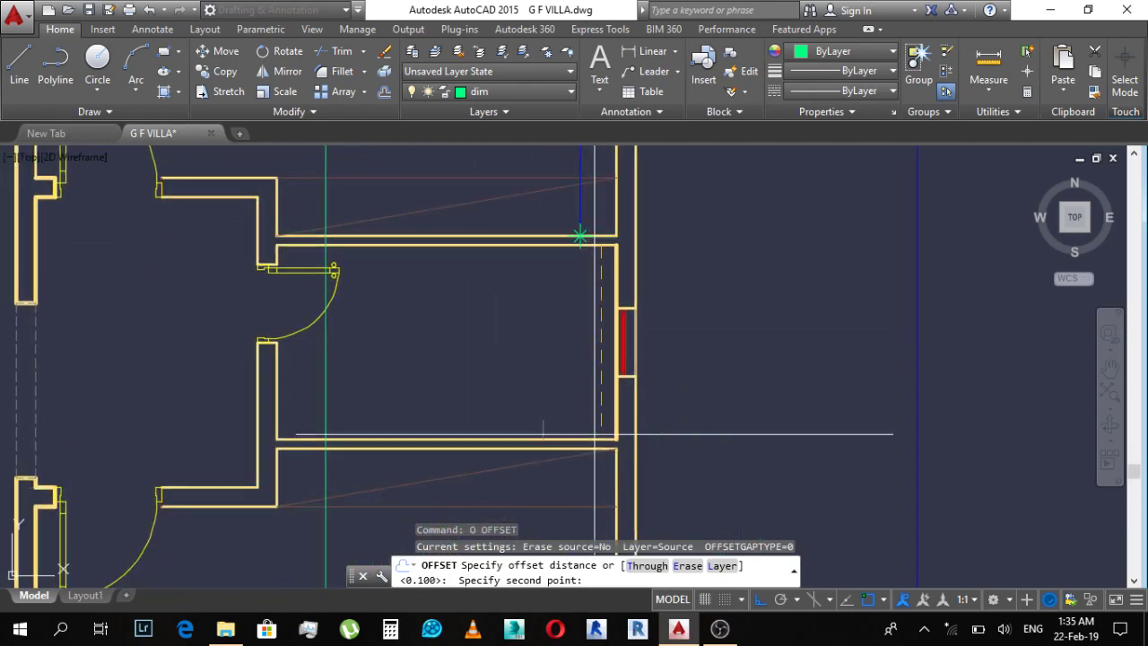
click(601, 440)
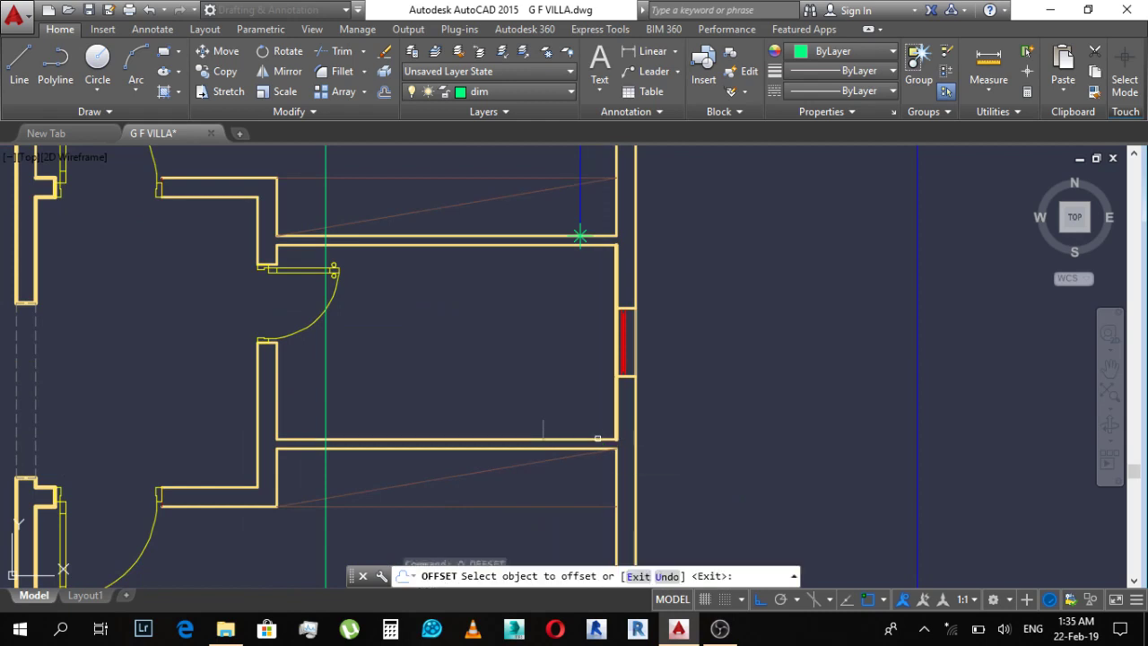
scroll(500, 287, down, 3)
scroll(500, 277, down, 3)
scroll(424, 200, down, 3)
Step: Offset the framework wall line by that measured distance
click(361, 211)
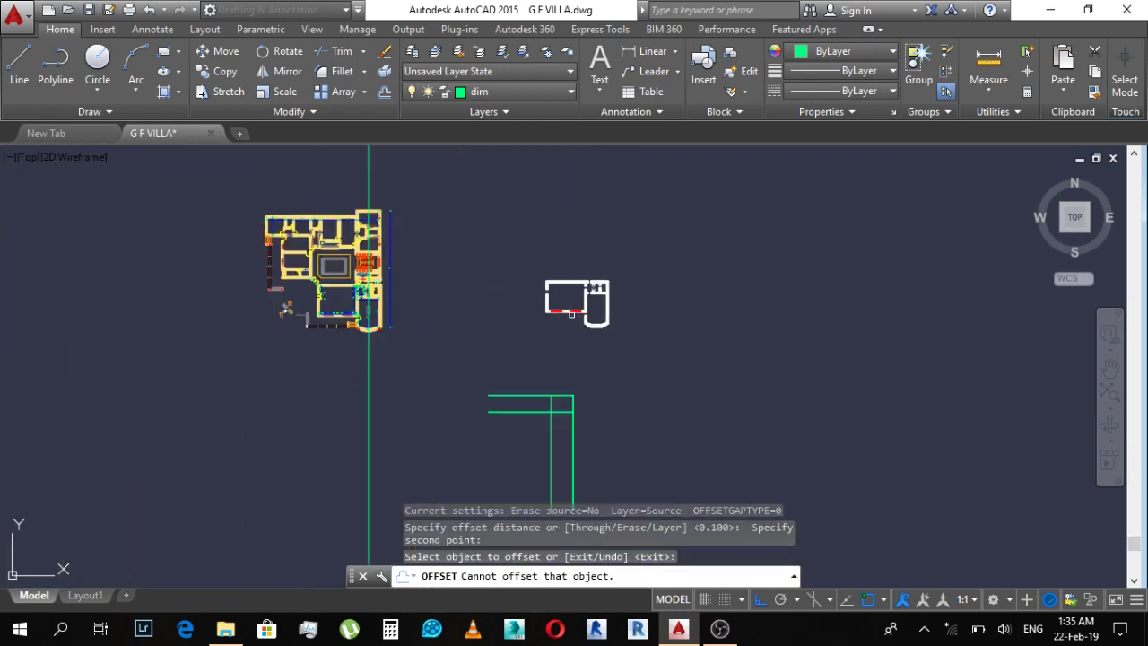
scroll(549, 471, up, 5)
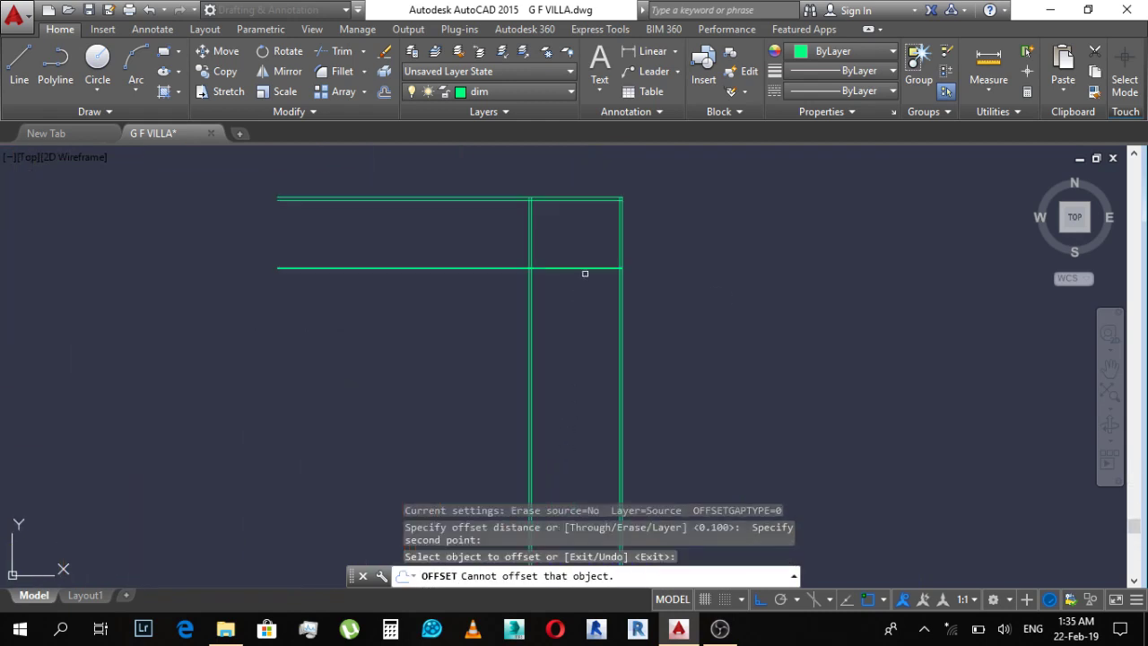
scroll(588, 269, up, 6)
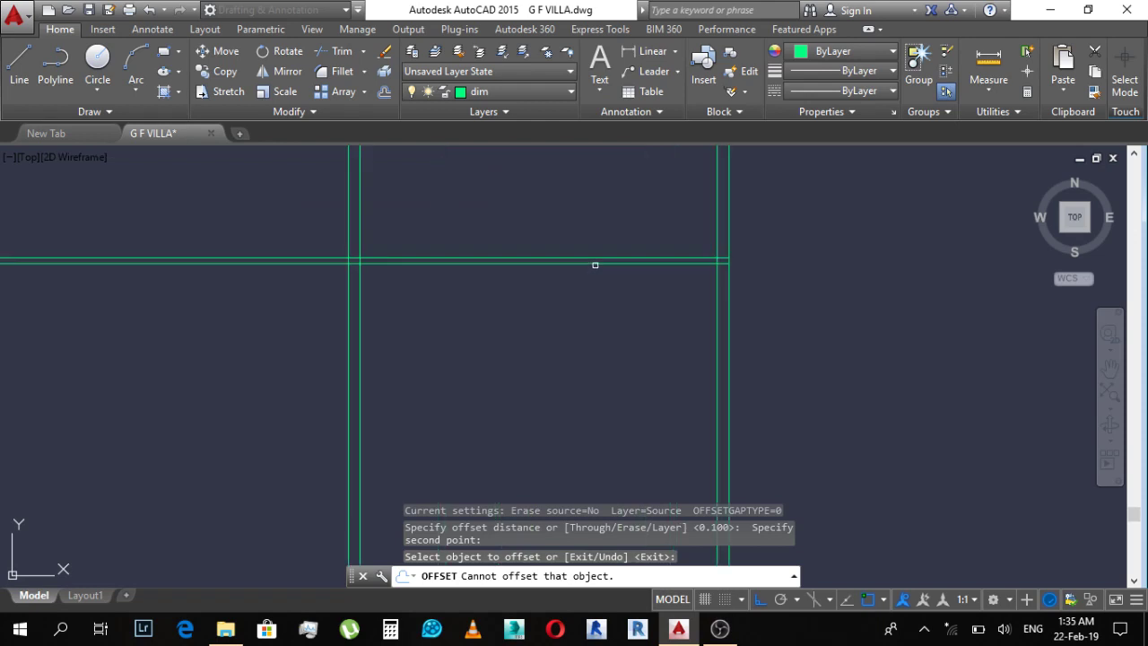
click(594, 265)
click(595, 421)
key(Escape)
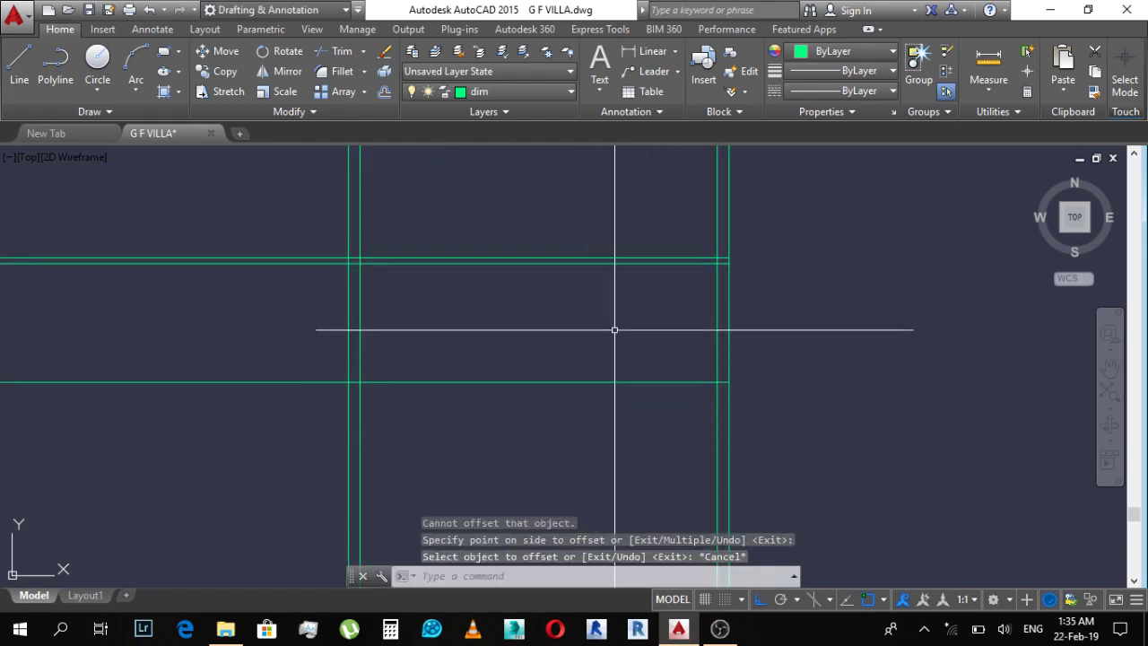
key(Return)
scroll(653, 320, up, 2)
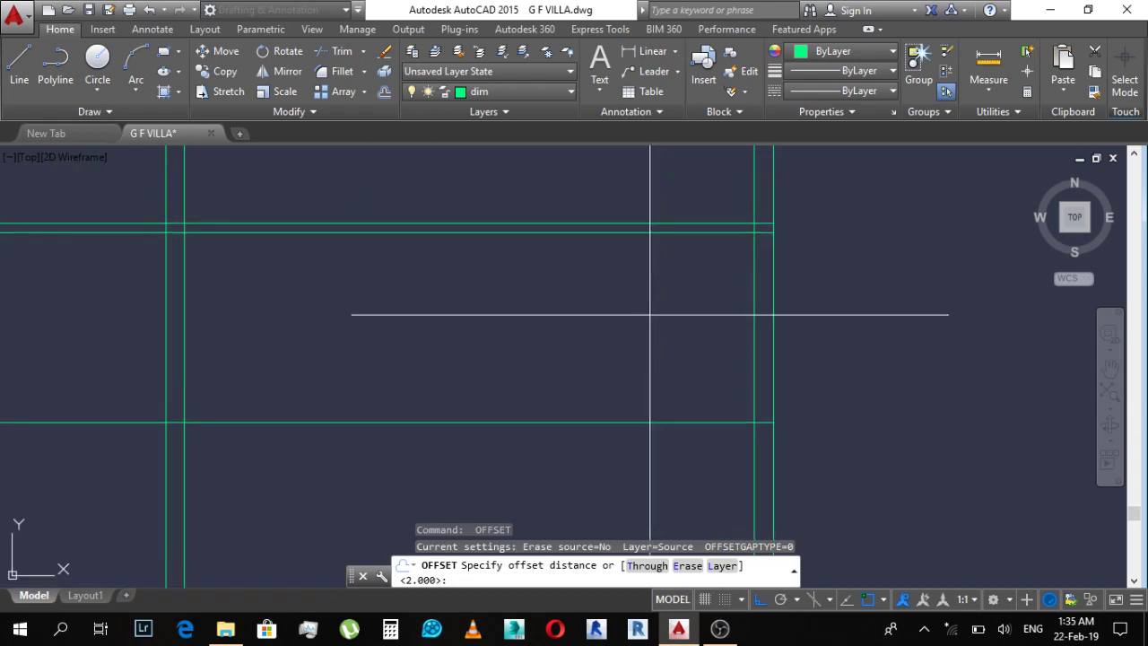
Step: Set the offset distance to 4.603 by picking two wall points on the villa plan
click(643, 232)
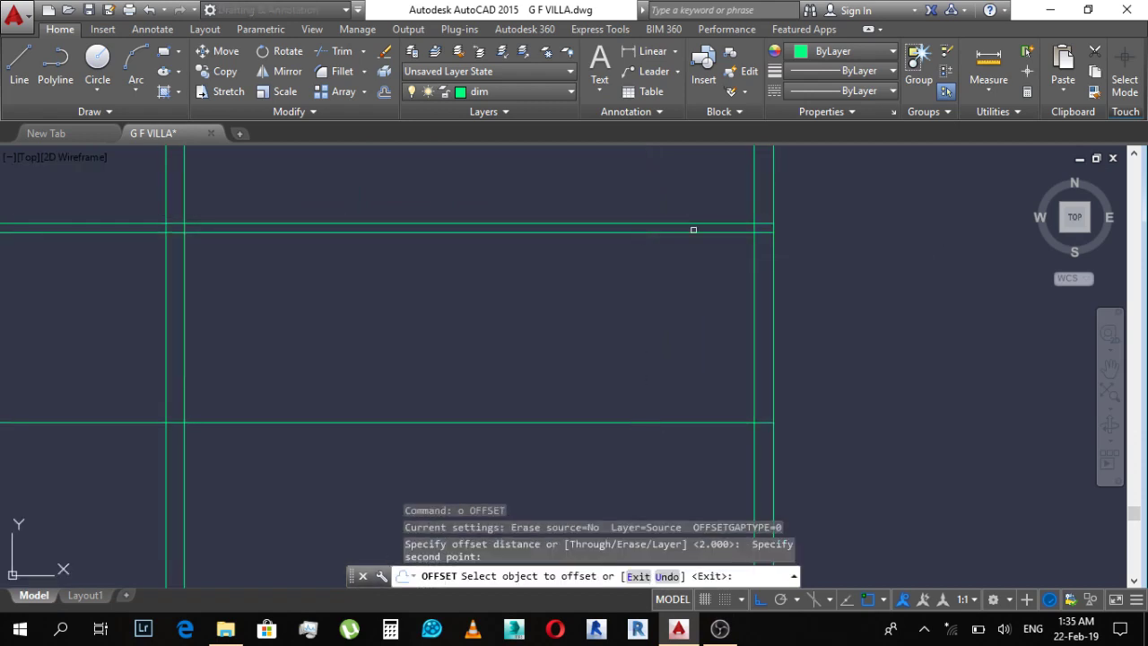
scroll(729, 231, up, 3)
key(Return)
key(Return)
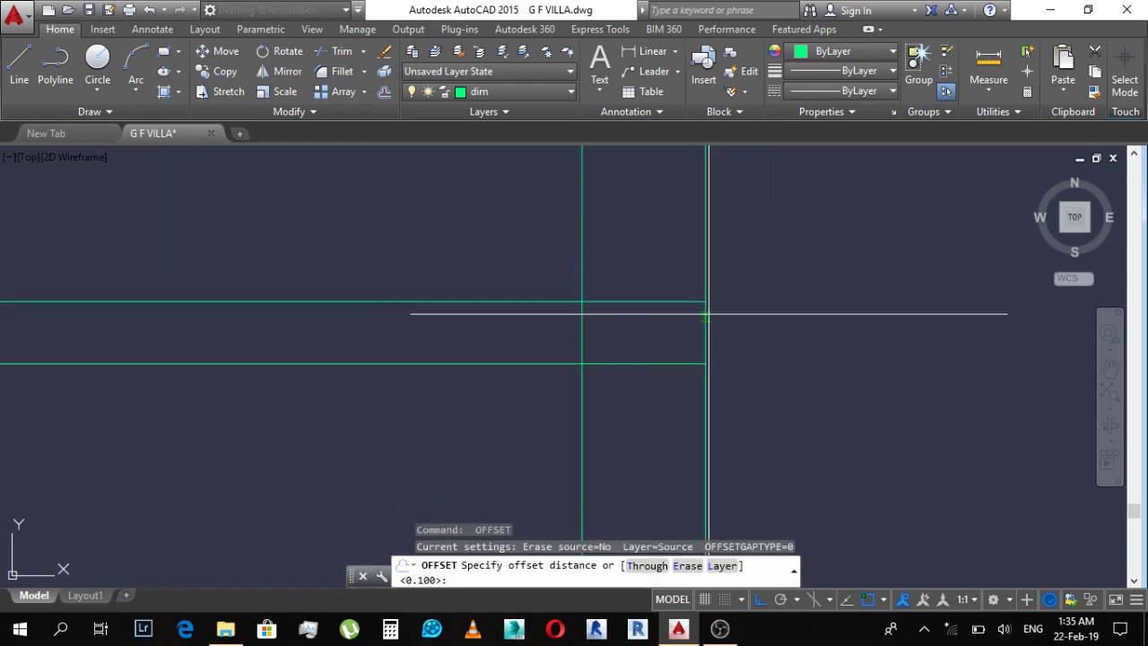
click(705, 301)
click(658, 364)
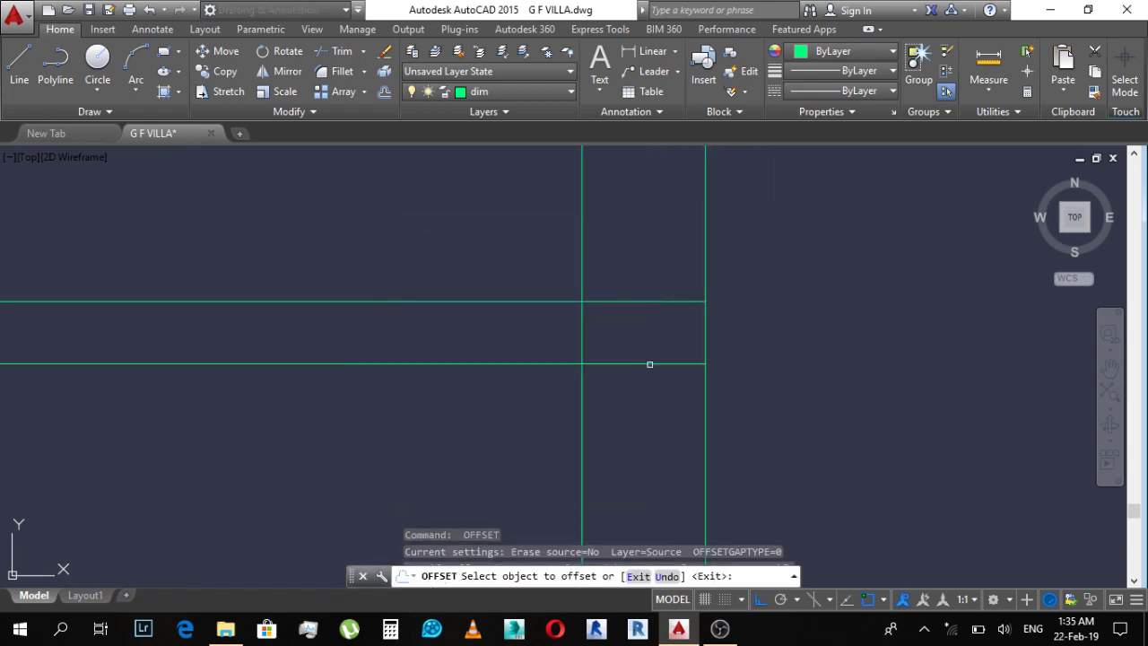
key(Escape)
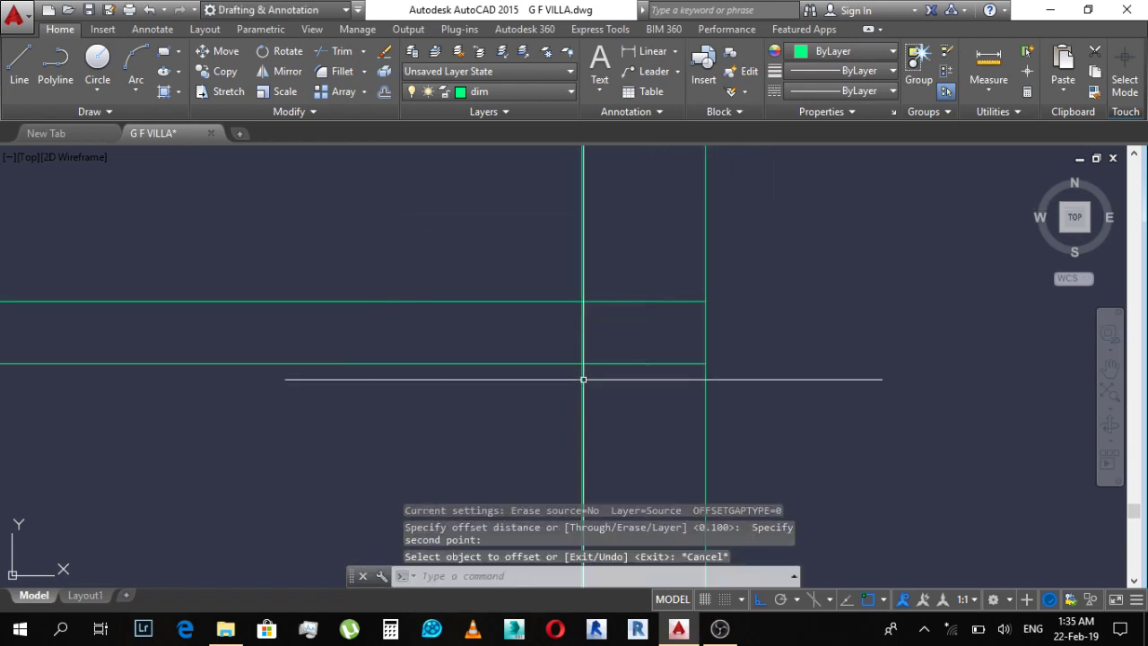
key(Return)
click(705, 302)
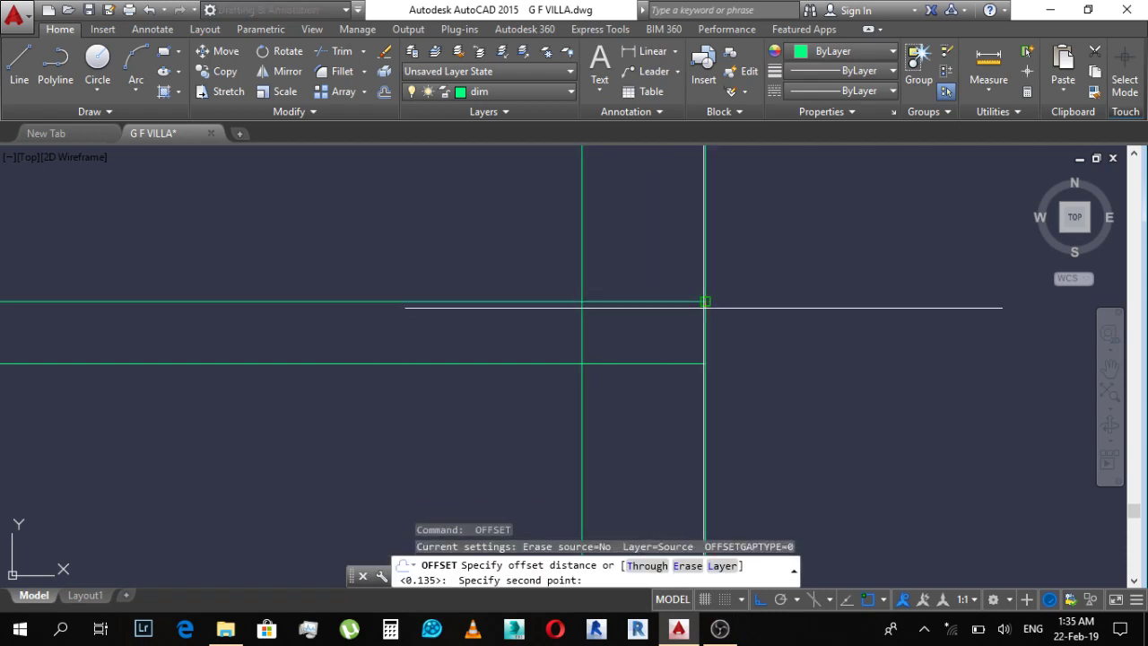
click(705, 361)
Step: Offset the lower horizontal green framework line to form a double line
scroll(694, 265, down, 5)
scroll(694, 271, up, 2)
scroll(666, 290, up, 3)
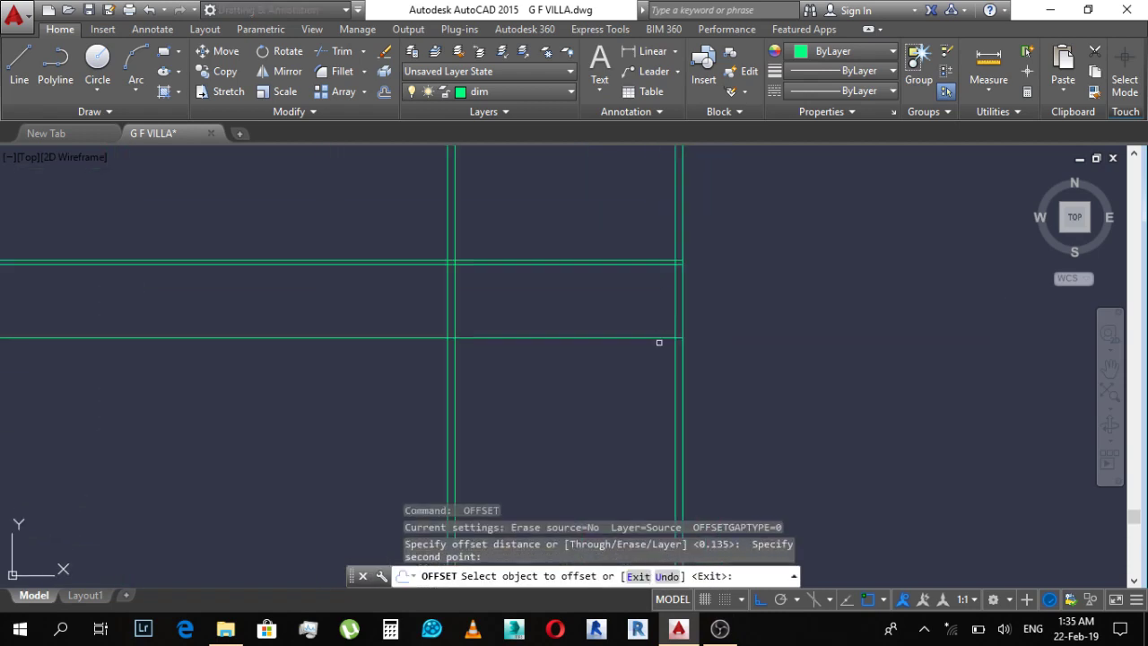
click(660, 336)
click(649, 390)
key(Escape)
key(Escape)
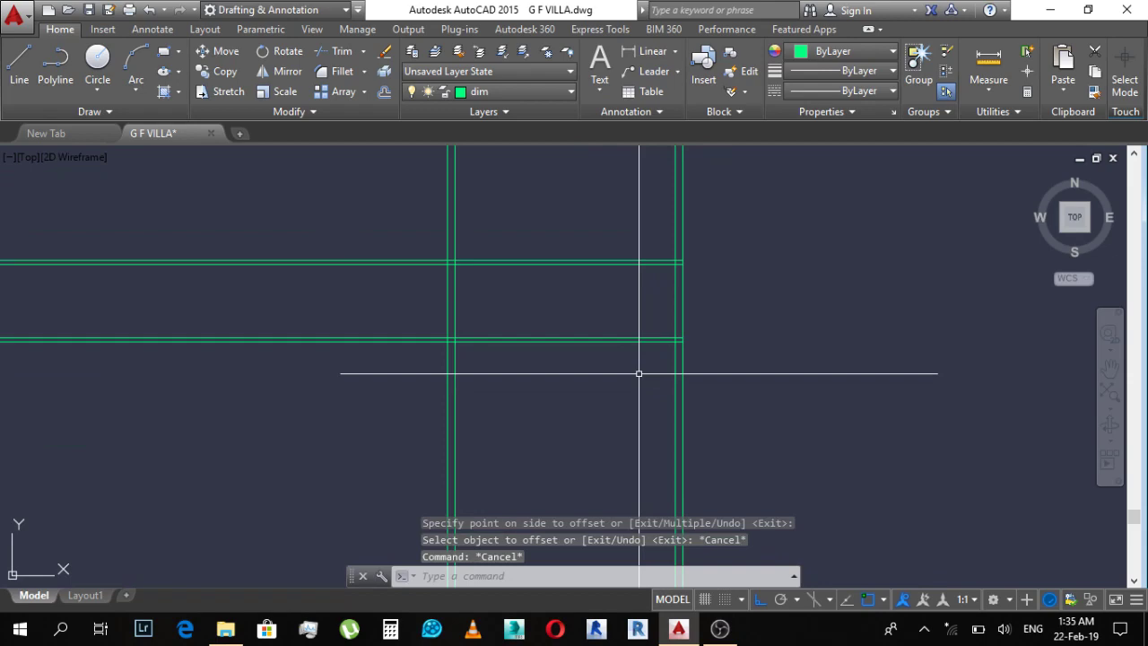
Step: Offset another green construction line by the spacing measured between opposite wall edges
scroll(593, 370, down, 3)
scroll(550, 346, down, 2)
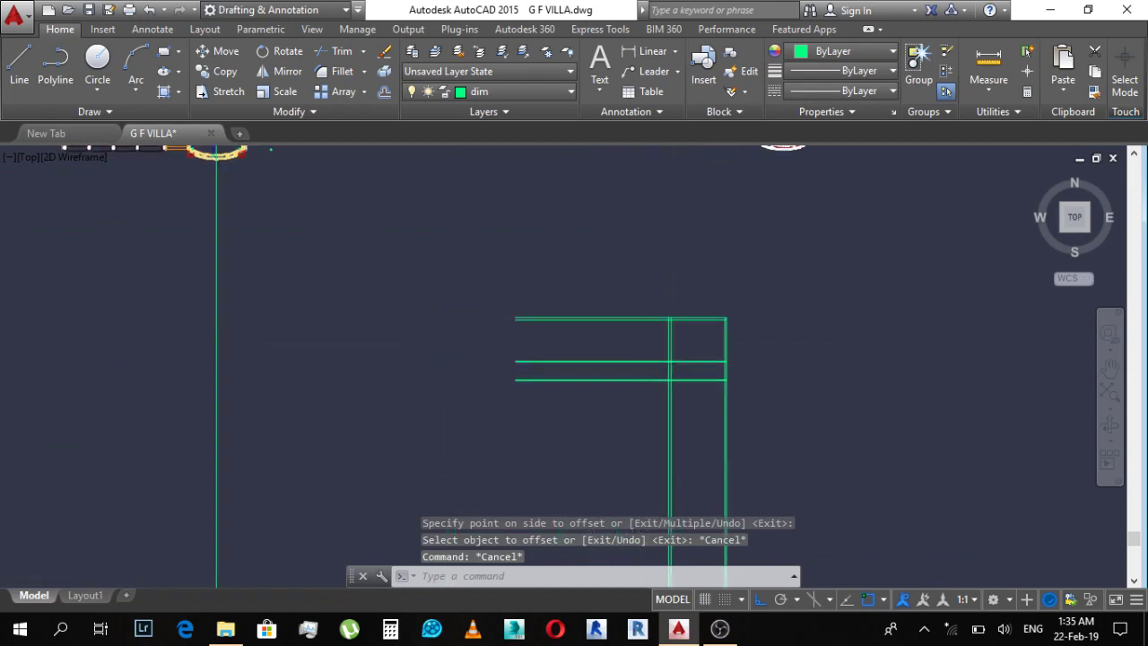
scroll(647, 365, down, 3)
text(o)
key(Return)
scroll(538, 308, up, 2)
scroll(530, 269, up, 4)
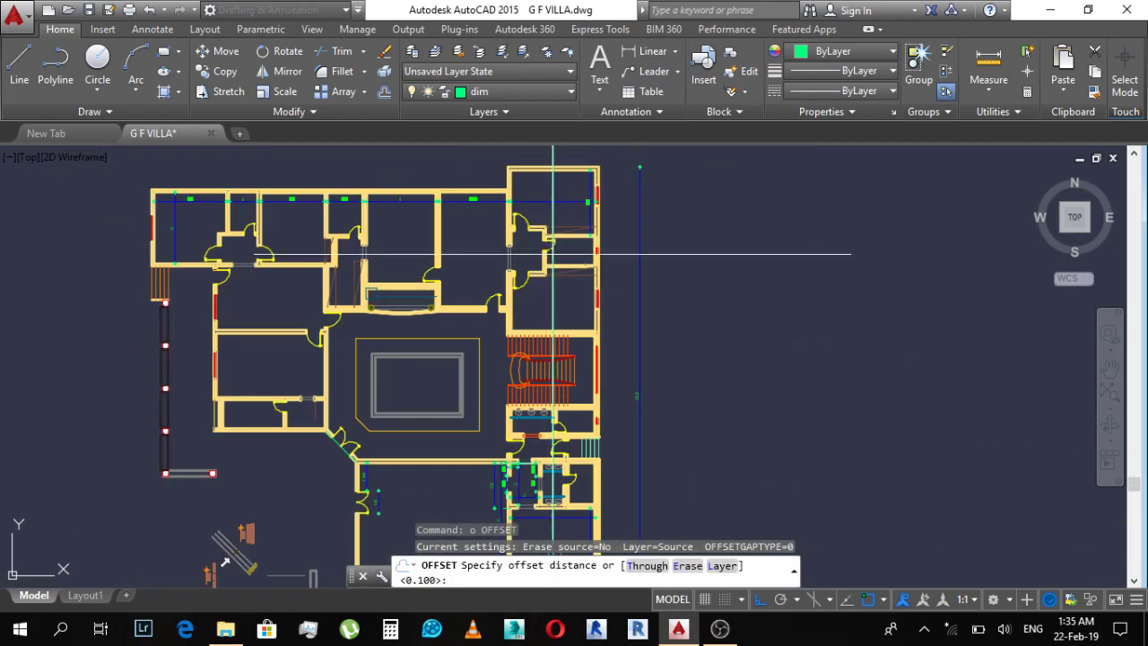
scroll(589, 260, up, 1)
scroll(587, 291, up, 4)
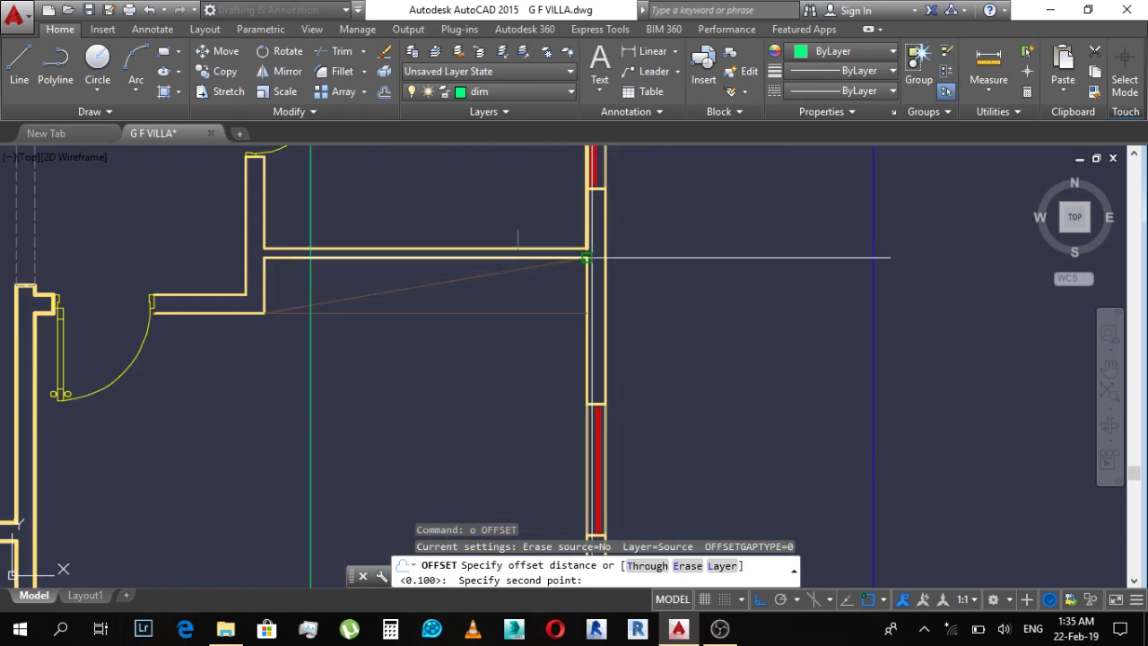
middle_drag(587, 257, 617, 418)
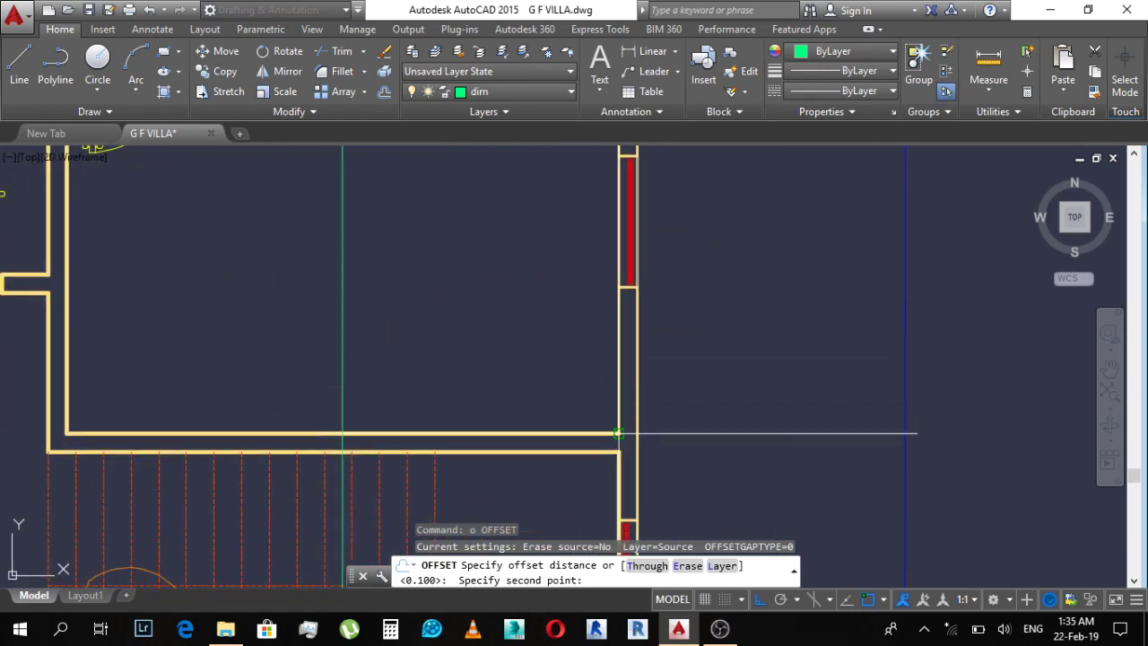
click(617, 433)
scroll(548, 317, down, 5)
scroll(546, 332, down, 5)
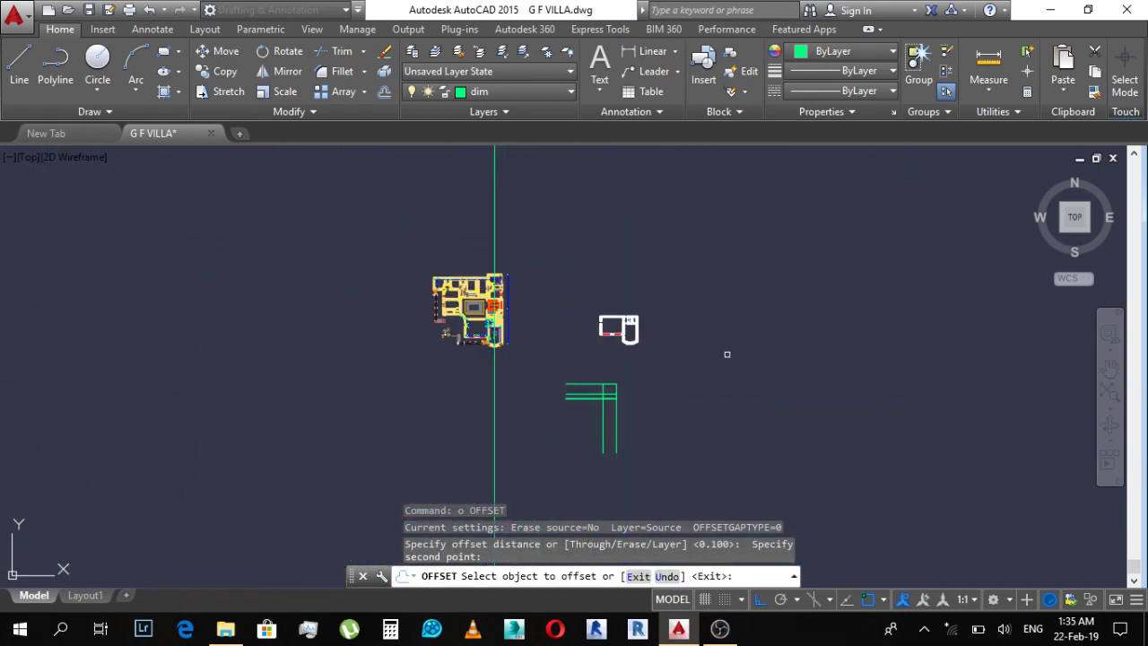
scroll(727, 354, up, 5)
scroll(628, 372, up, 3)
scroll(402, 389, up, 3)
scroll(269, 411, up, 2)
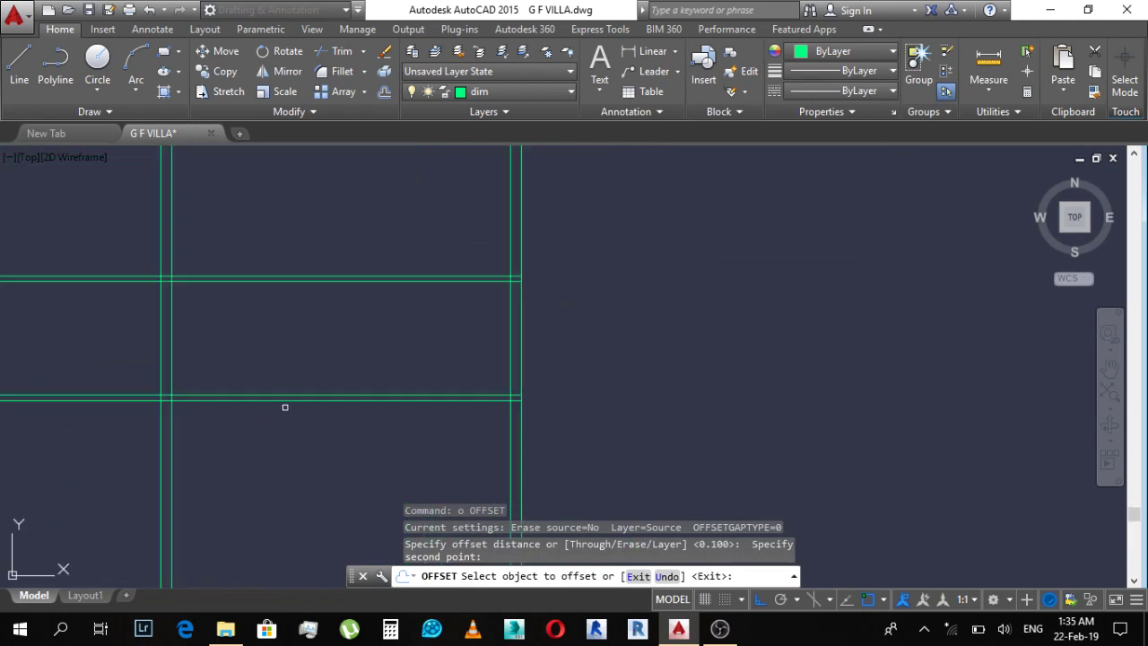
click(287, 403)
scroll(310, 386, down, 3)
click(313, 453)
key(Escape)
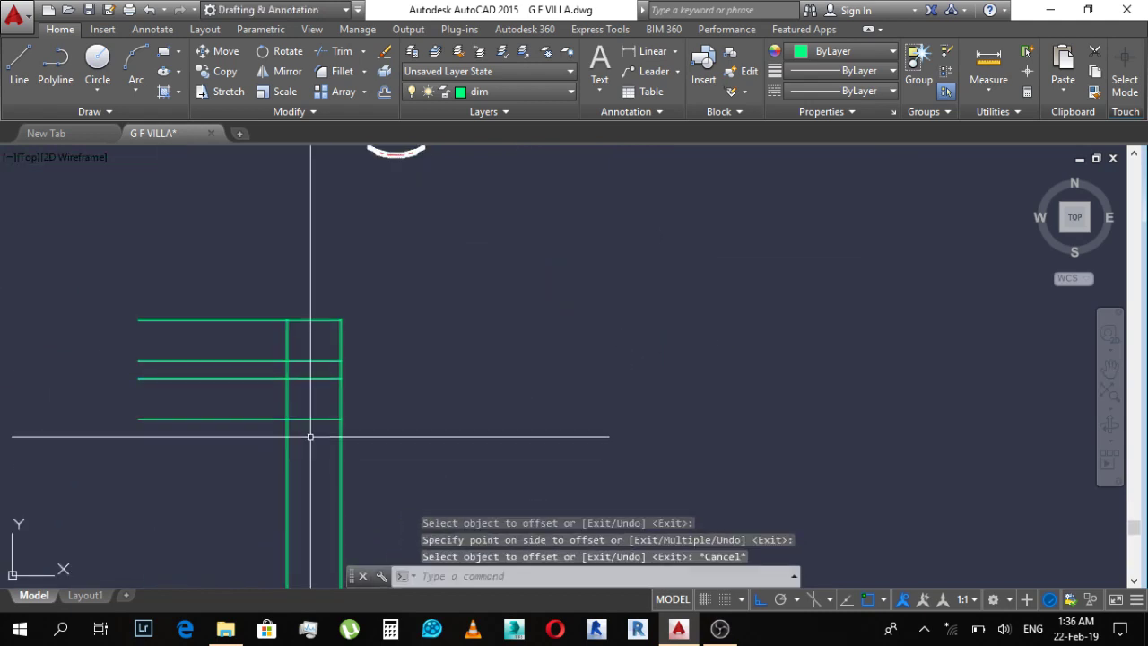
Step: Offset a further green line by a distance taken from a wall corner
scroll(328, 377, up, 2)
scroll(404, 479, down, 5)
scroll(359, 389, down, 2)
scroll(359, 389, up, 3)
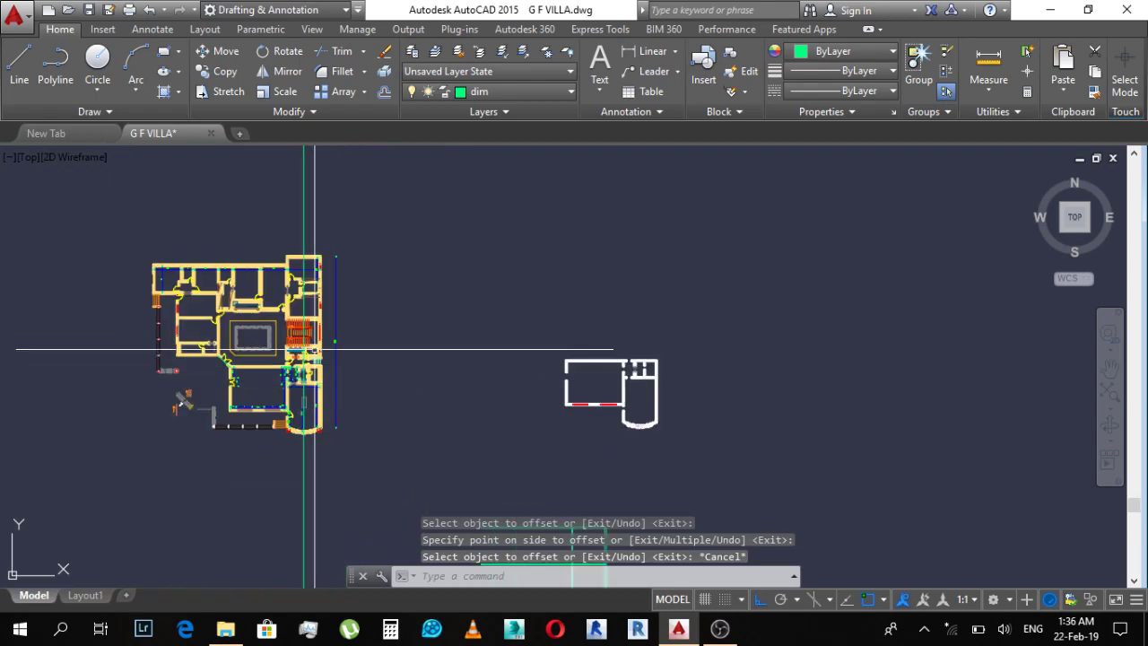
scroll(302, 311, up, 3)
scroll(377, 410, up, 2)
scroll(383, 399, up, 1)
scroll(382, 399, up, 4)
key(Return)
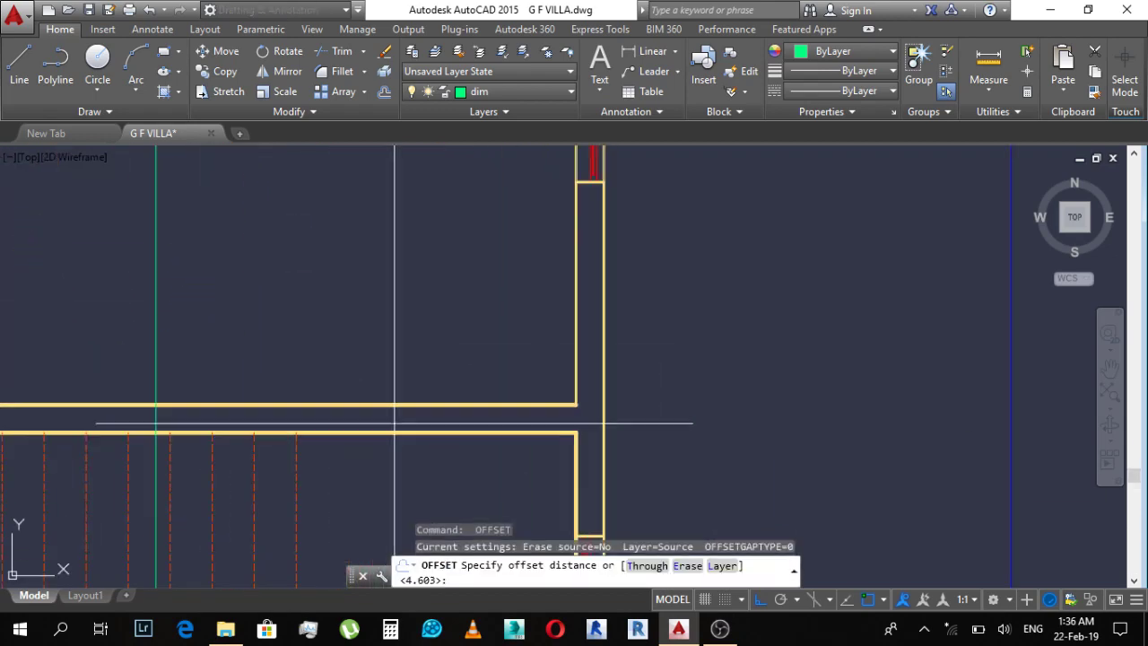
click(401, 436)
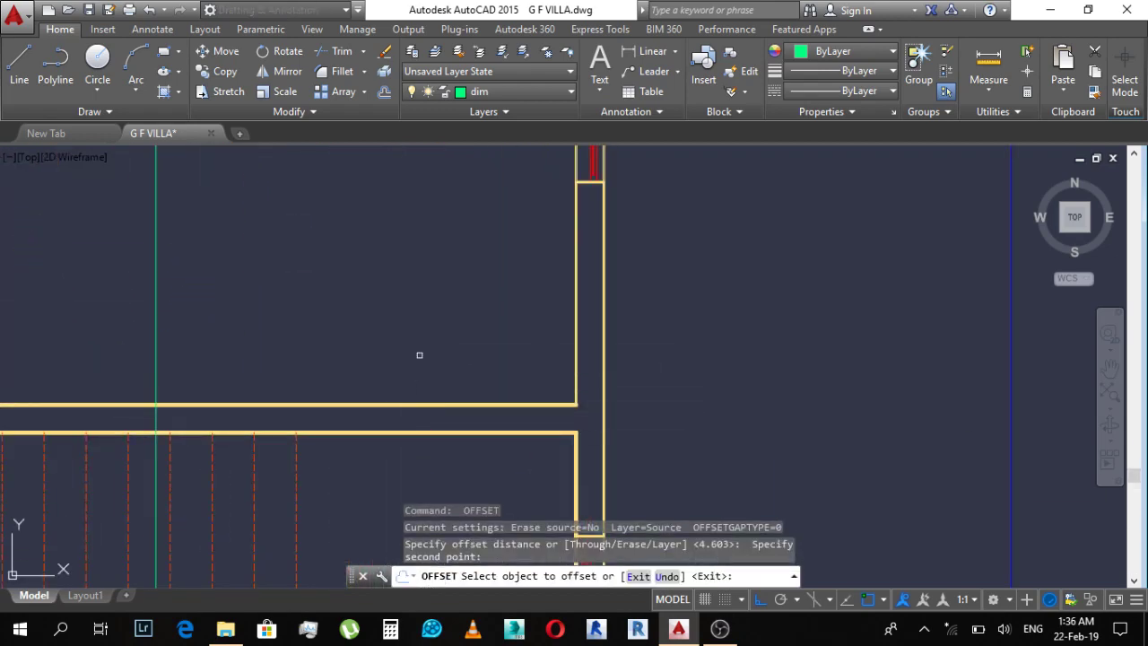
scroll(401, 436, down, 6)
scroll(565, 384, up, 4)
scroll(569, 349, up, 2)
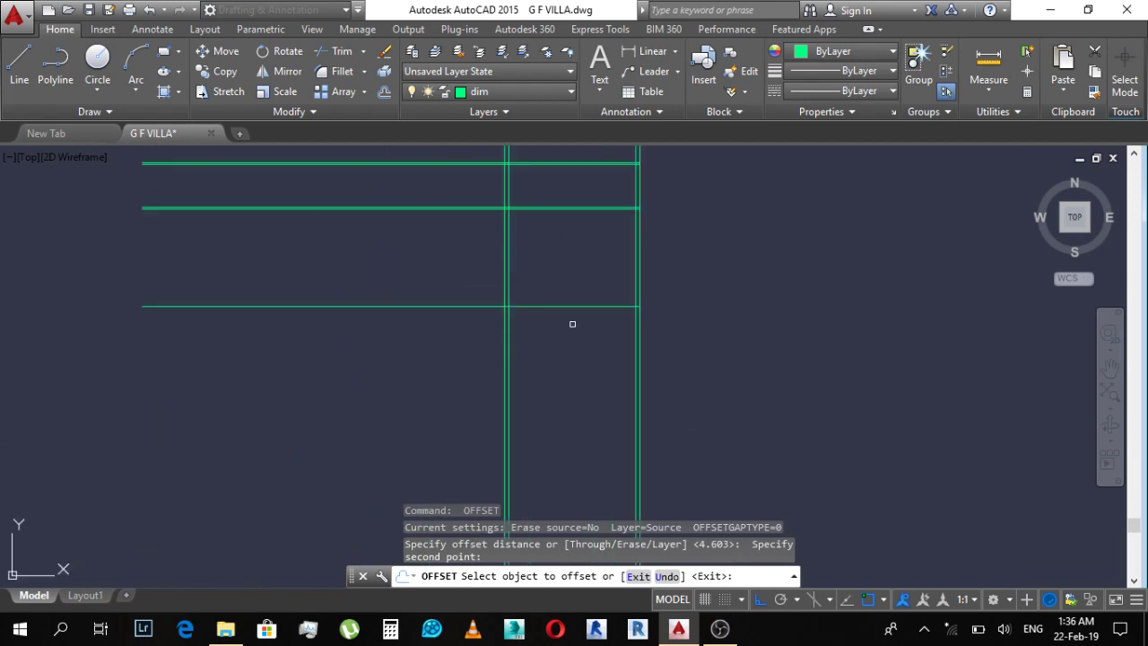
click(579, 307)
click(583, 319)
key(Escape)
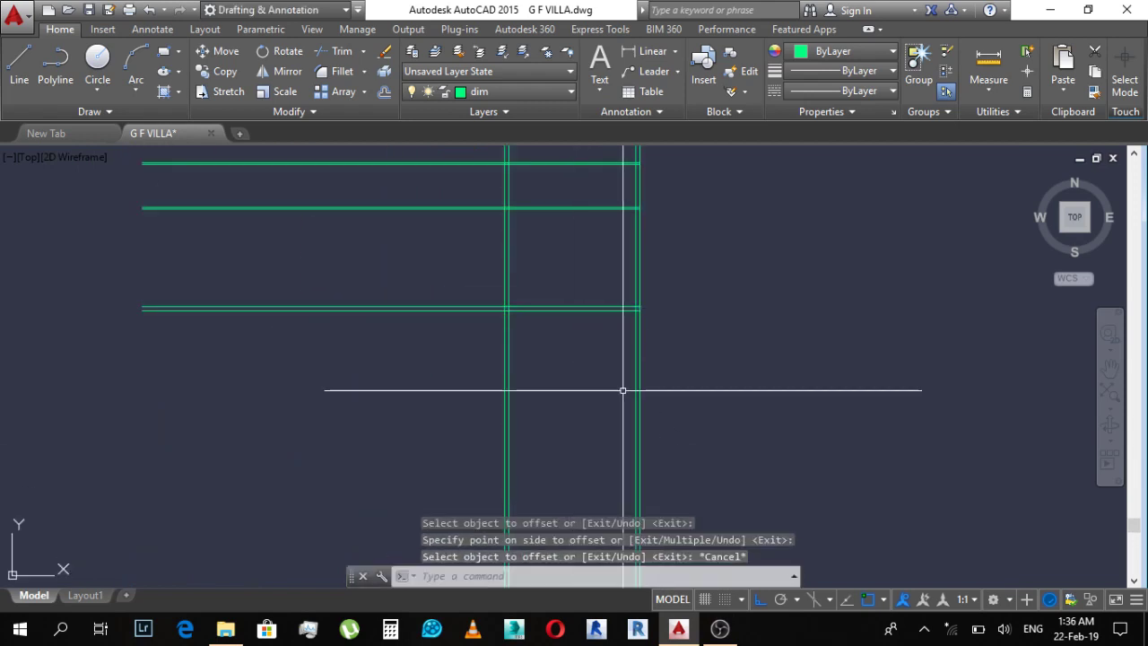
scroll(641, 377, down, 3)
scroll(627, 363, up, 3)
scroll(636, 385, down, 7)
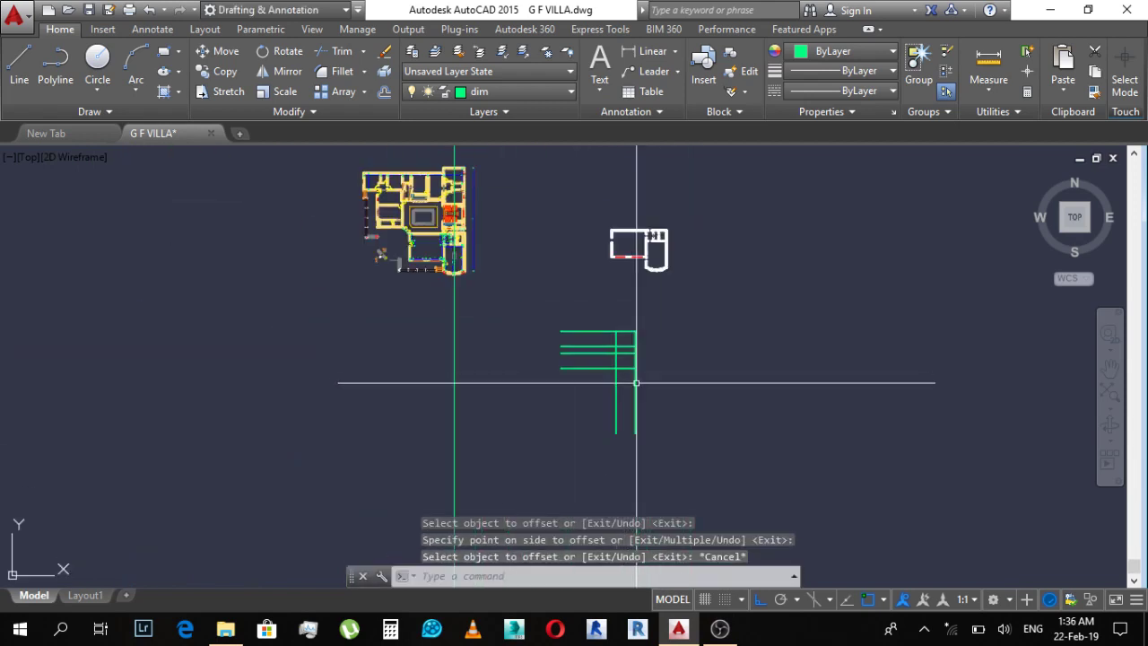
scroll(453, 219, up, 4)
scroll(468, 277, up, 4)
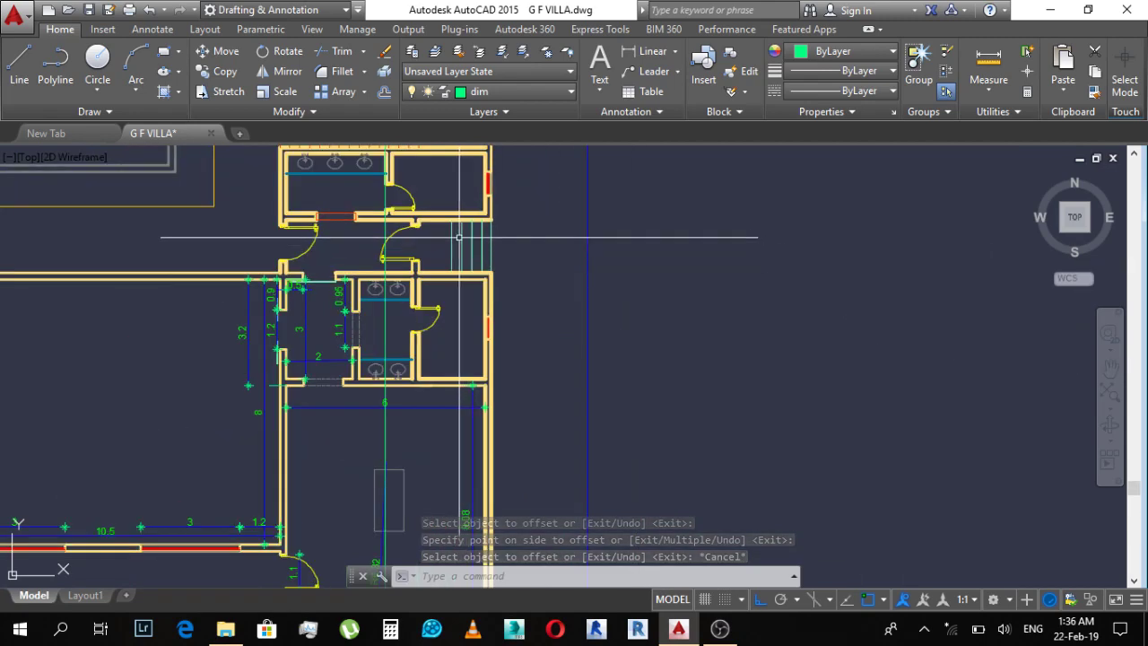
scroll(412, 296, down, 6)
scroll(340, 267, up, 3)
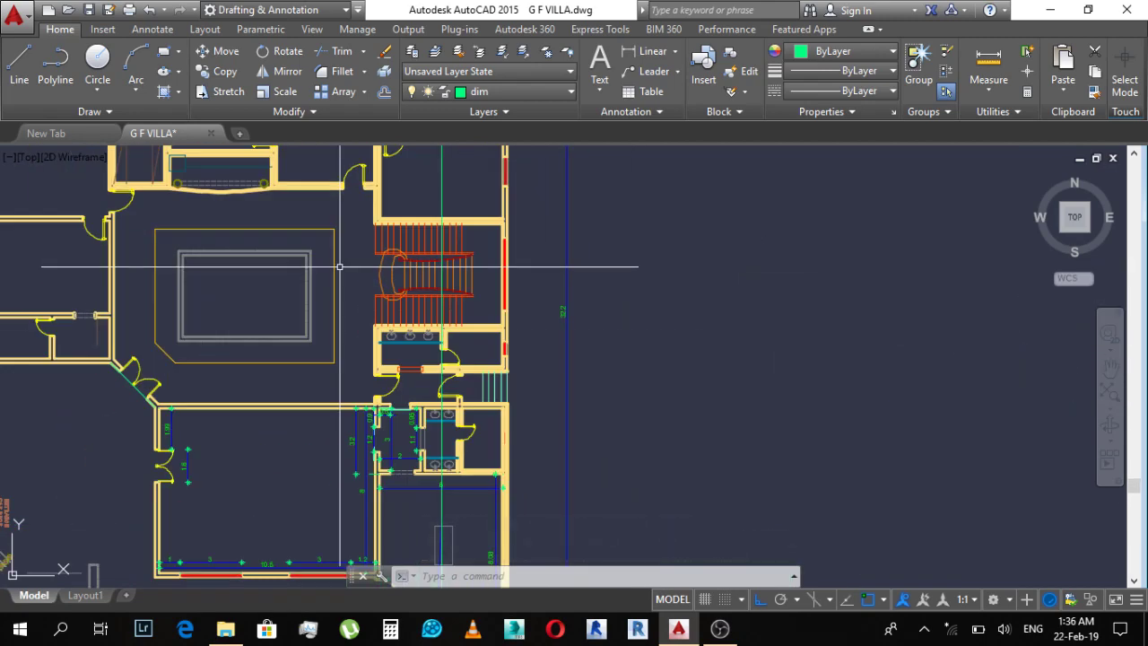
Step: Add aligned dimensions at the toilet-block recess: 3.5 room width and 0.6 wall thickness
scroll(410, 296, up, 1)
middle_drag(376, 358, 519, 326)
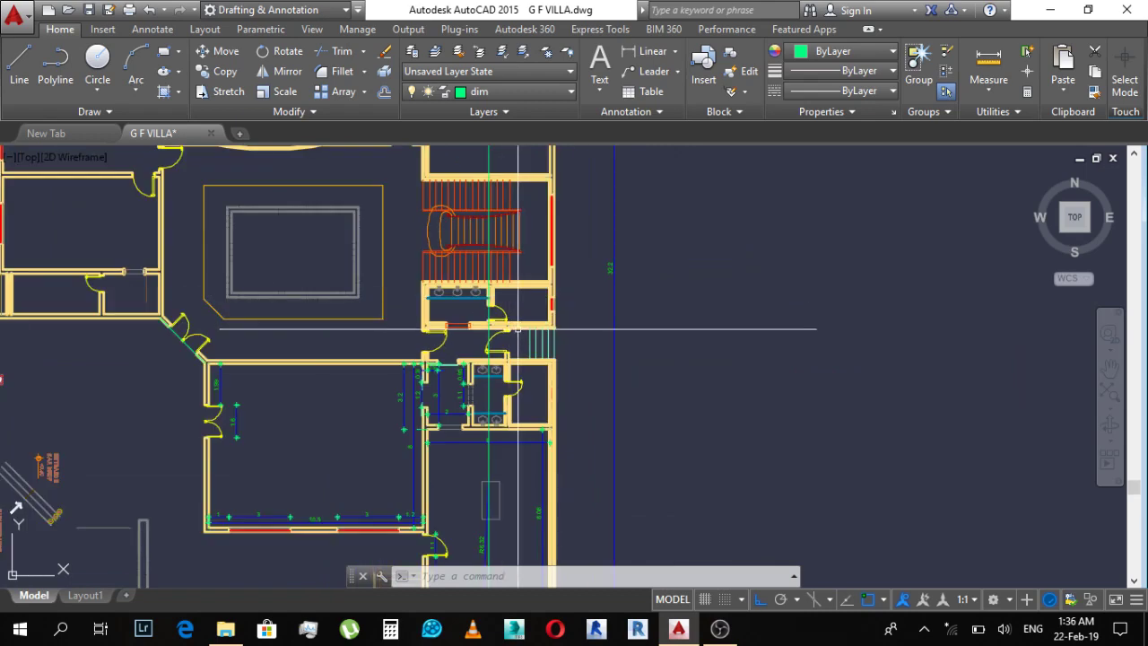
scroll(490, 360, up, 1)
scroll(490, 360, up, 1)
scroll(539, 323, down, 2)
scroll(512, 299, up, 1)
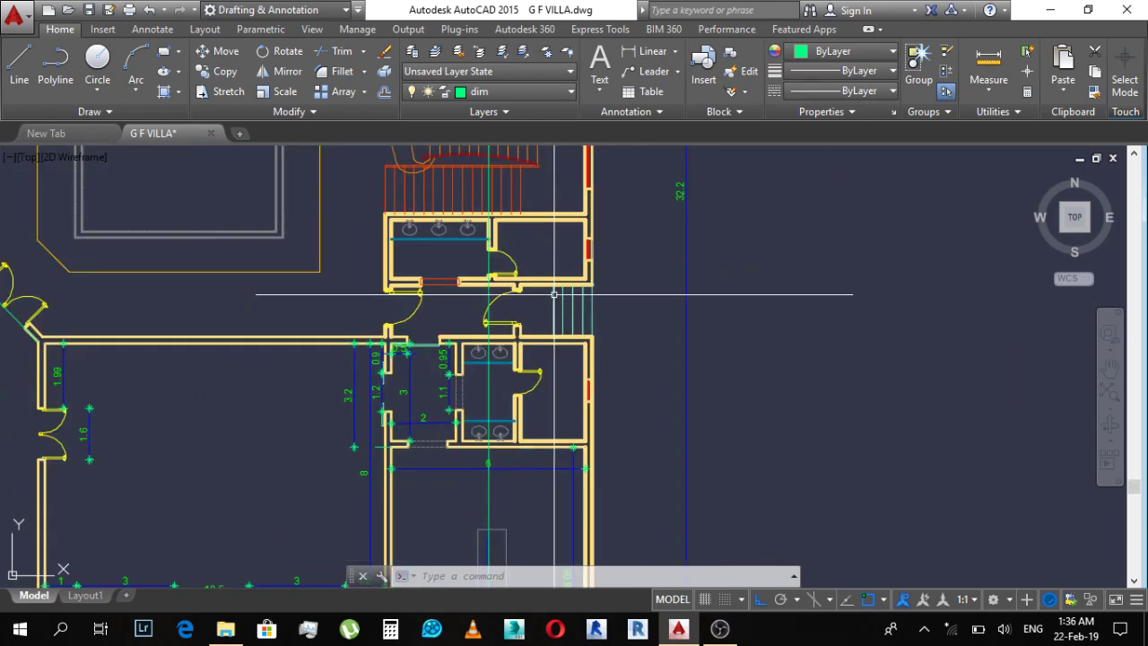
scroll(524, 292, up, 1)
scroll(524, 305, down, 2)
scroll(756, 353, down, 3)
scroll(795, 475, up, 4)
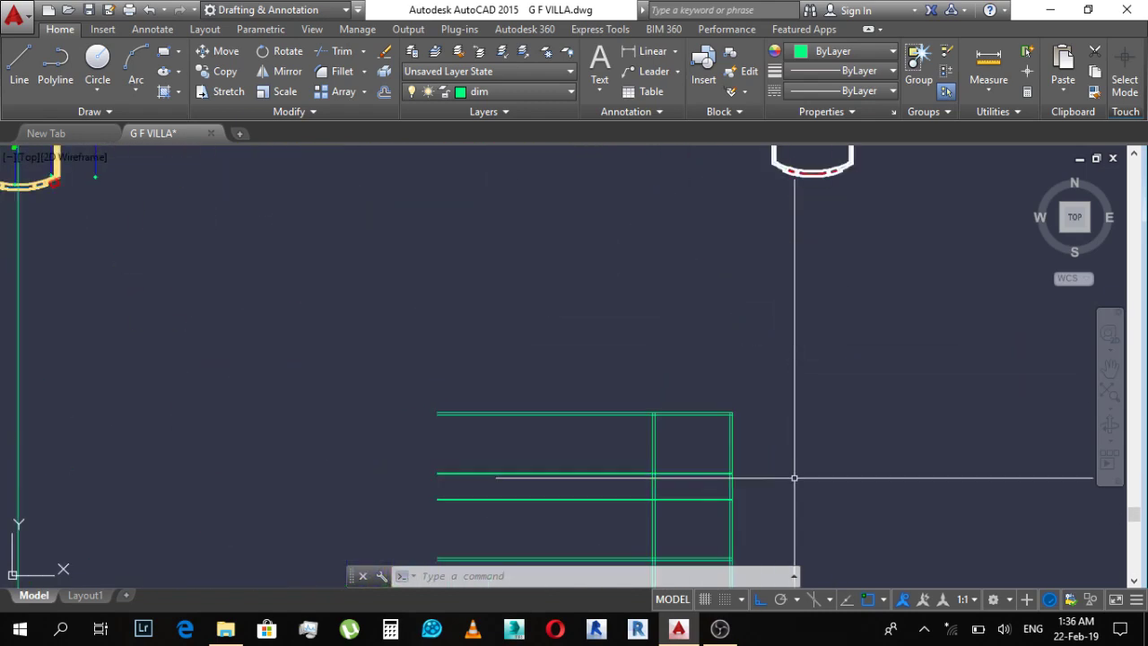
middle_drag(795, 475, 725, 345)
scroll(256, 225, down, 2)
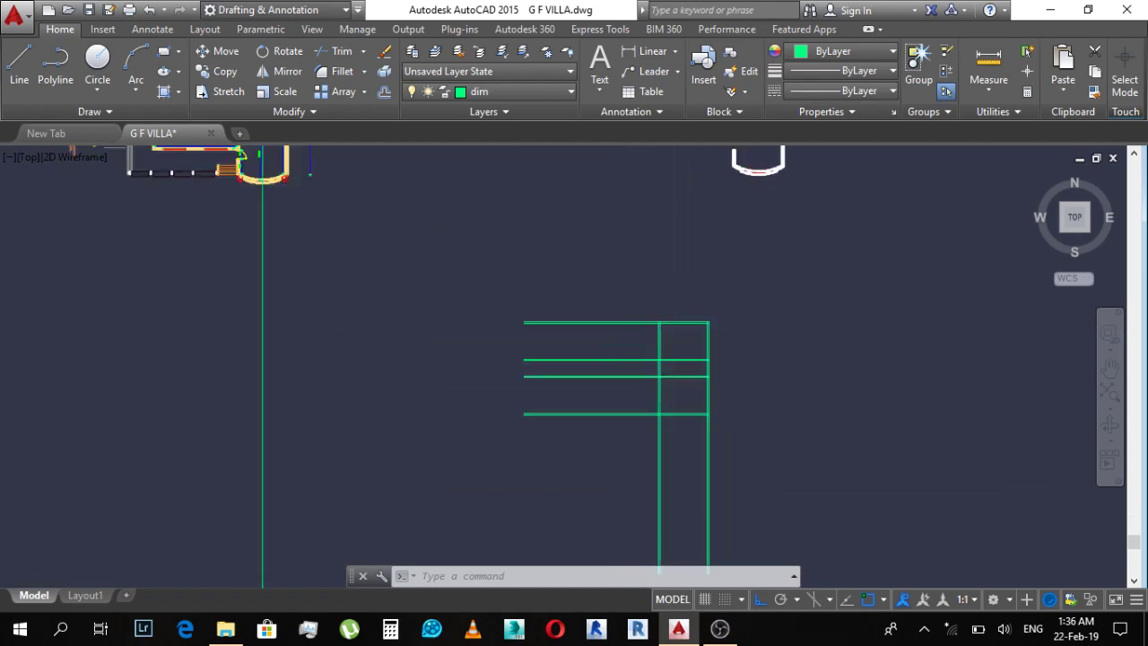
scroll(526, 264, down, 2)
scroll(538, 224, up, 4)
scroll(550, 196, up, 4)
scroll(594, 281, up, 2)
key(Escape)
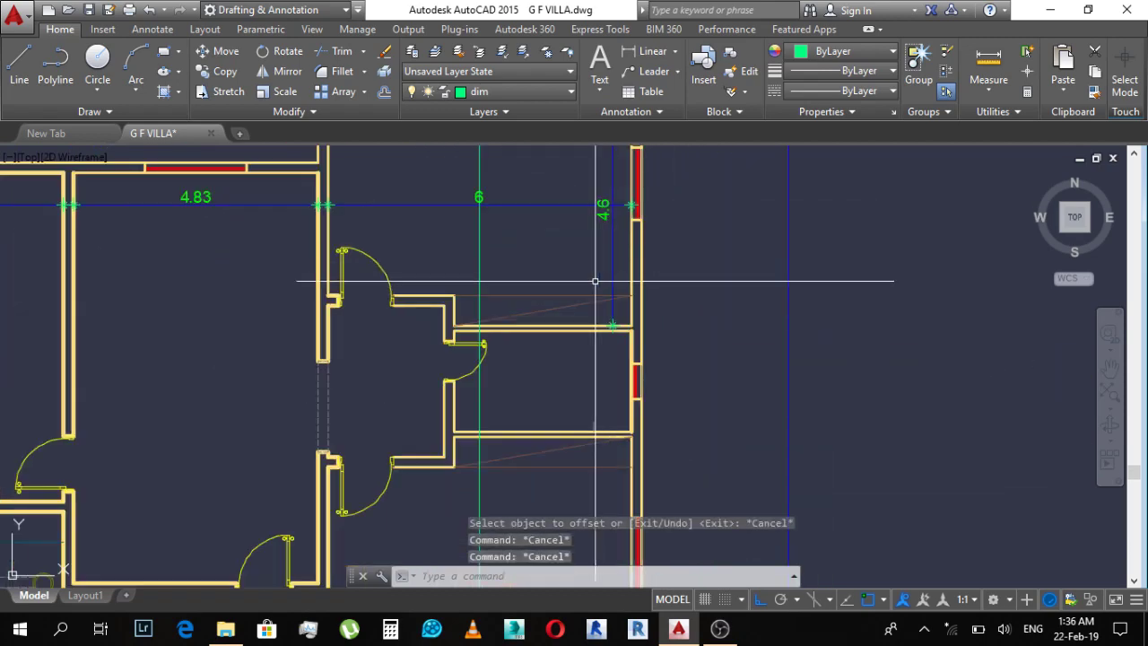
text(dal)
key(Return)
scroll(542, 371, up, 2)
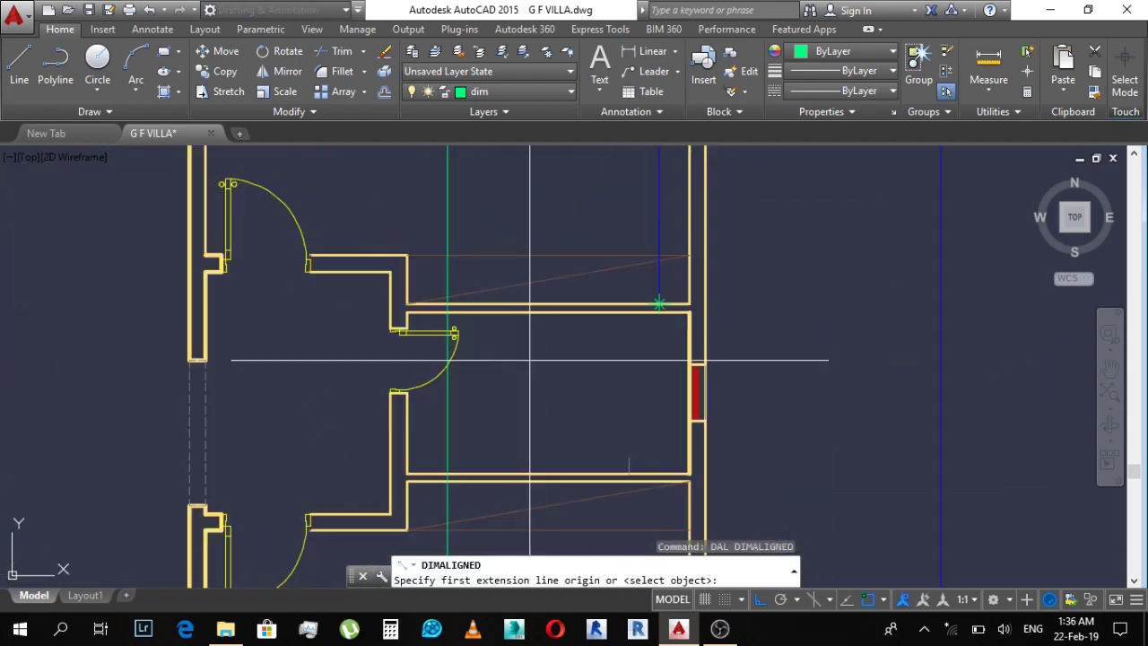
click(407, 303)
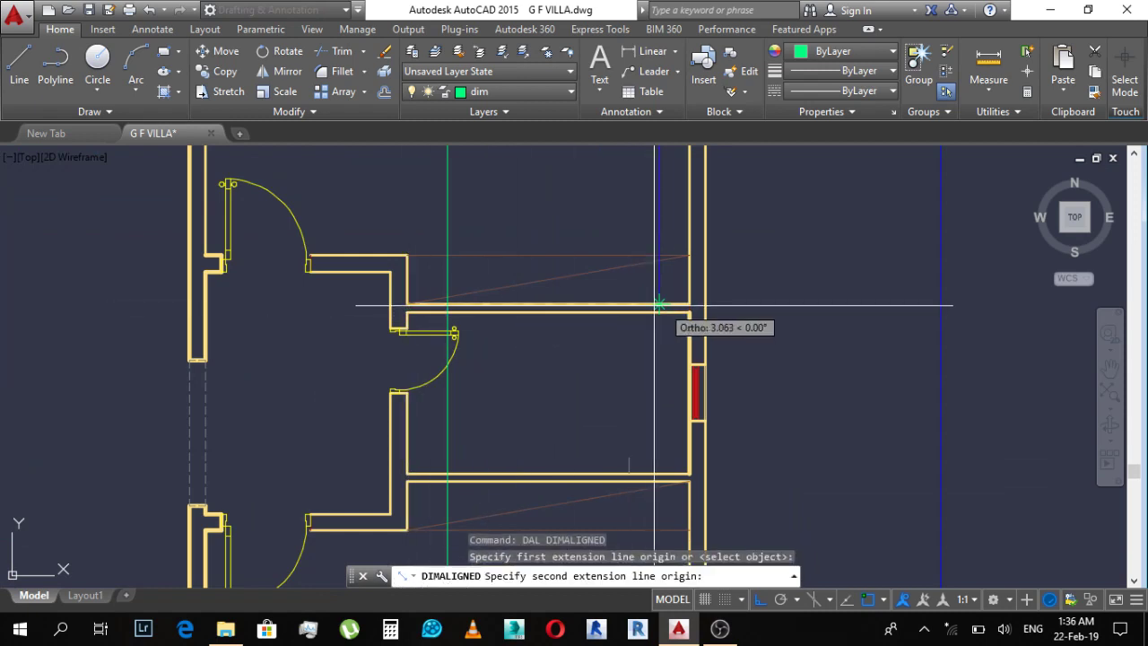
click(689, 303)
click(636, 279)
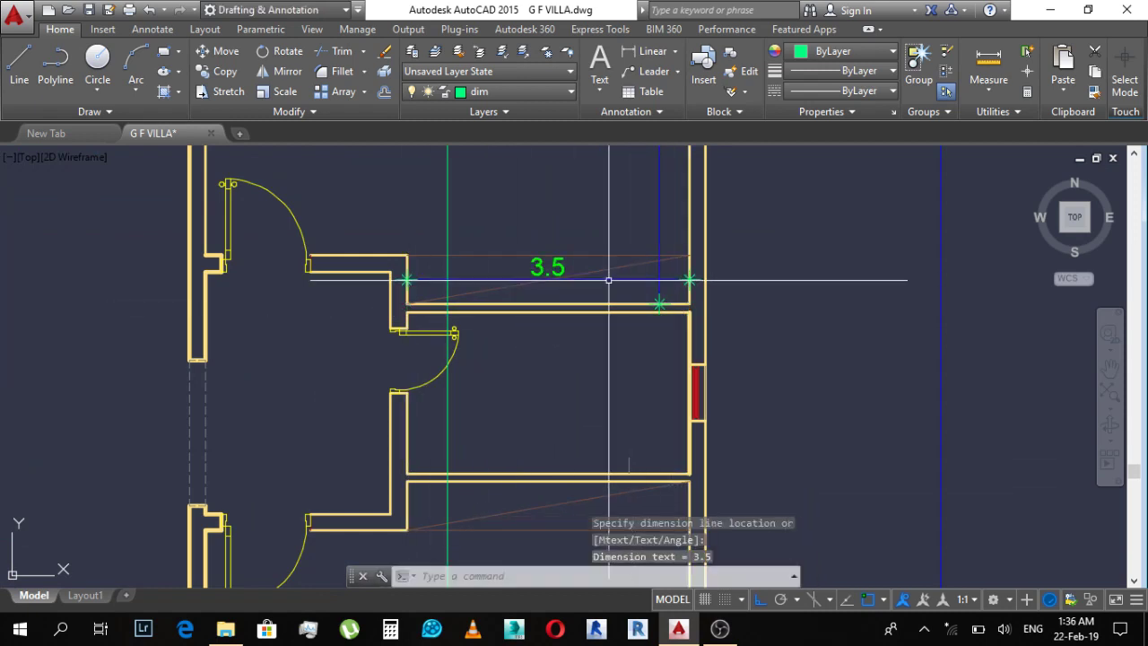
key(Return)
click(406, 306)
click(411, 259)
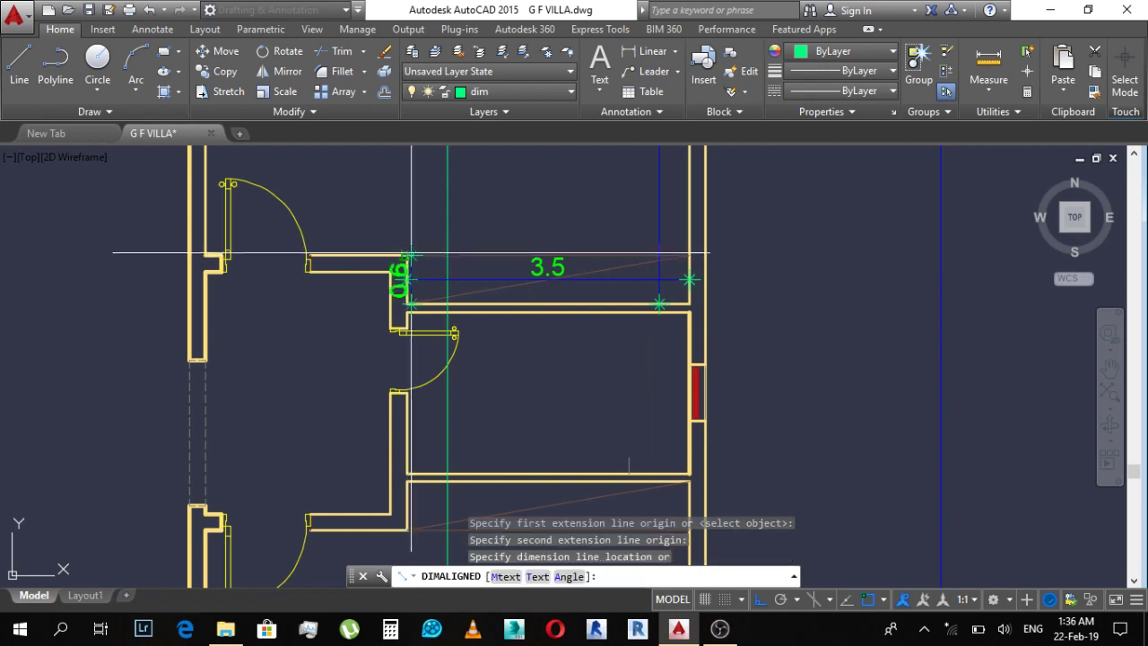
click(422, 238)
scroll(409, 259, down, 5)
Step: Offset a green framework line by 3.5 to one side
scroll(449, 280, down, 4)
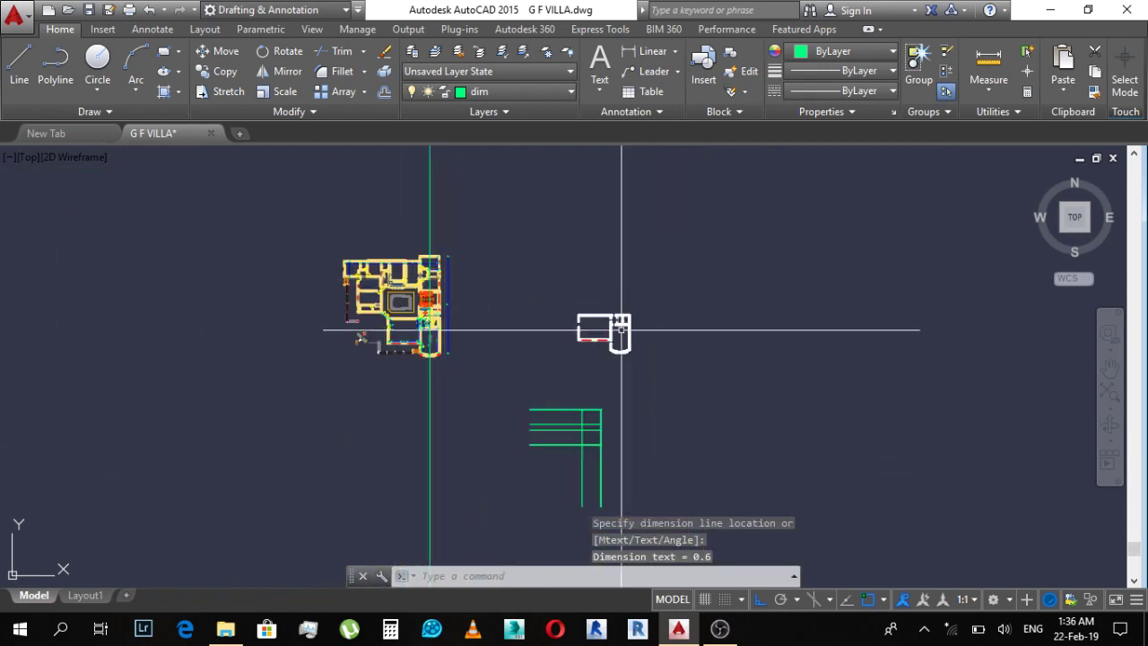
scroll(568, 419, up, 3)
scroll(749, 456, up, 2)
scroll(720, 317, up, 2)
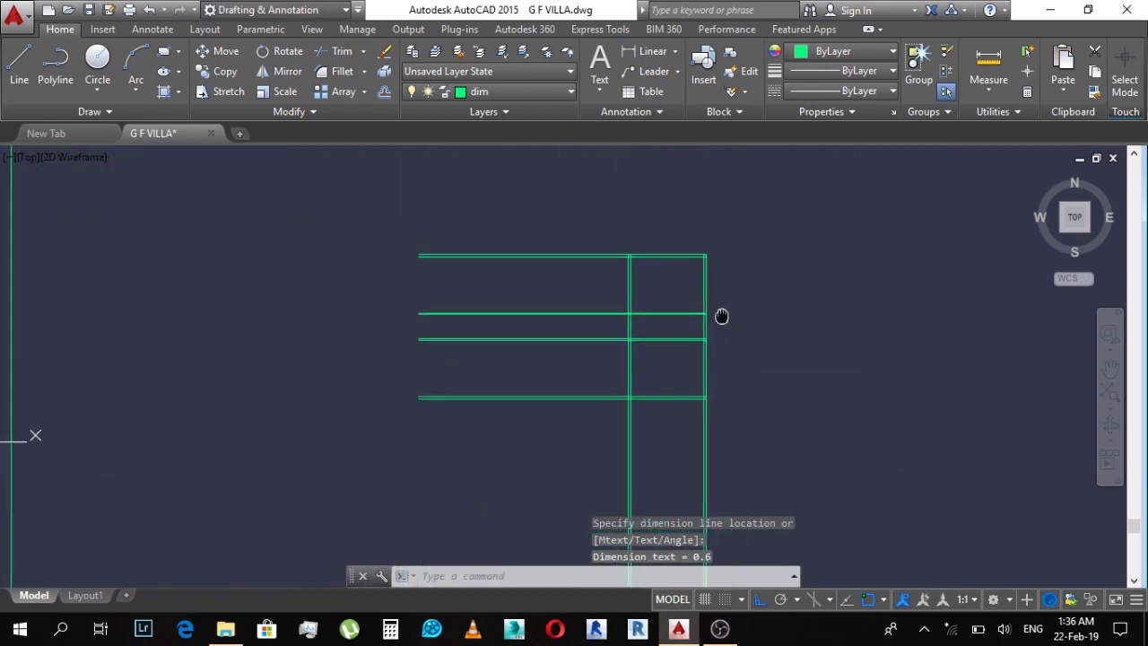
key(Escape)
text(o)
key(Return)
text(3)
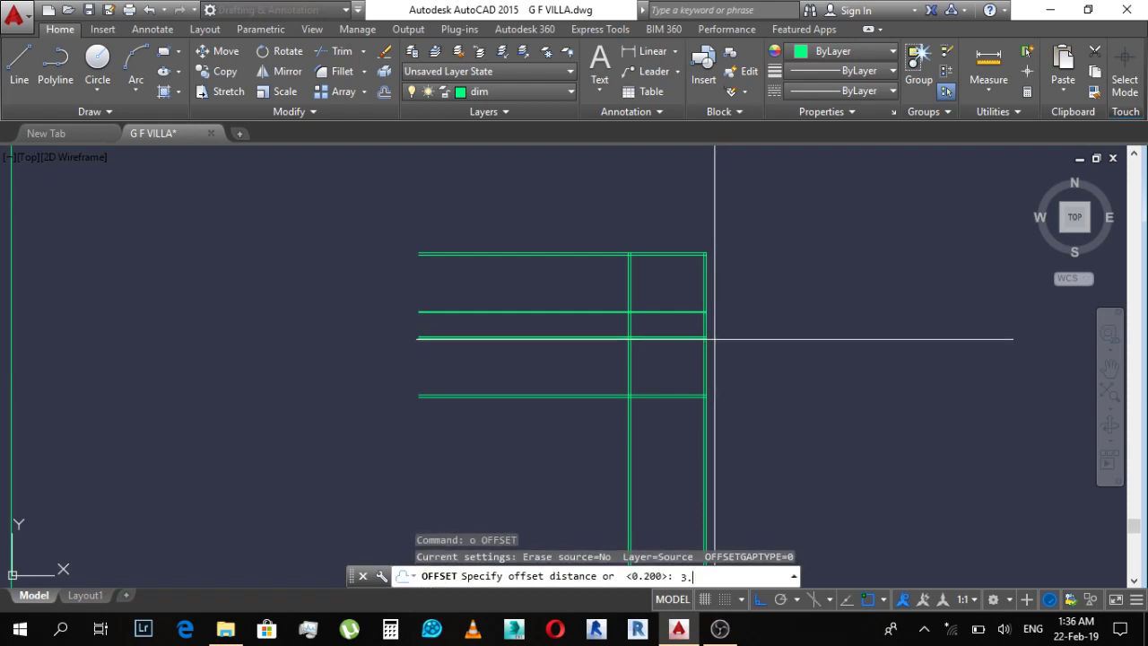
text(.5)
key(Return)
scroll(710, 339, up, 2)
scroll(701, 322, up, 1)
click(709, 285)
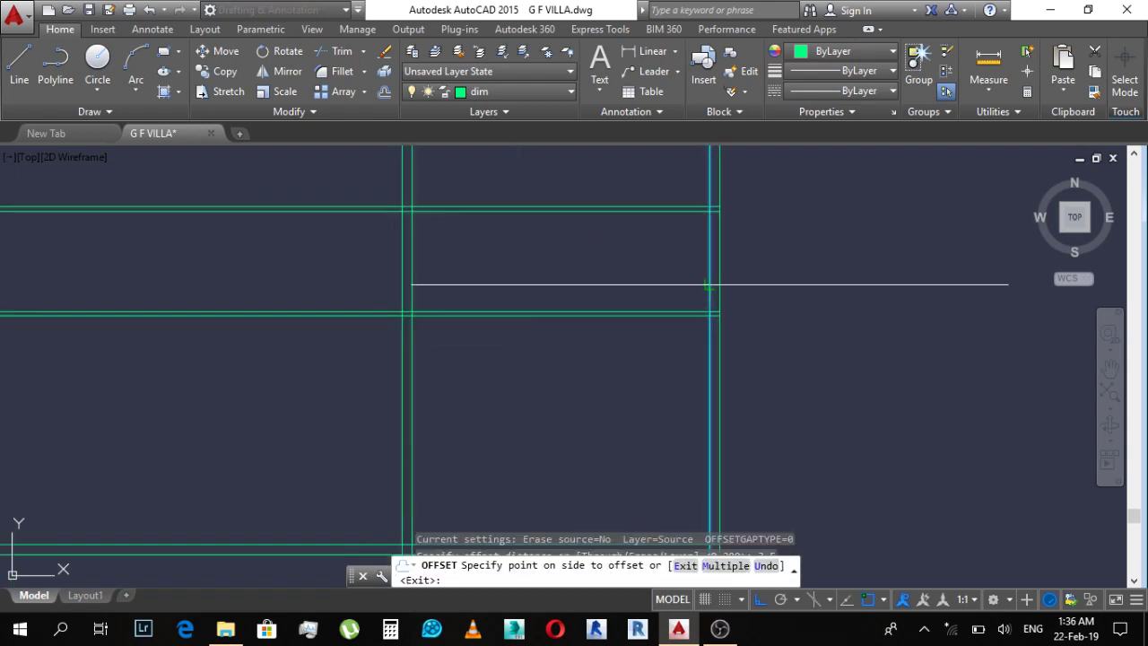
click(597, 287)
key(Escape)
middle_drag(597, 287, 580, 333)
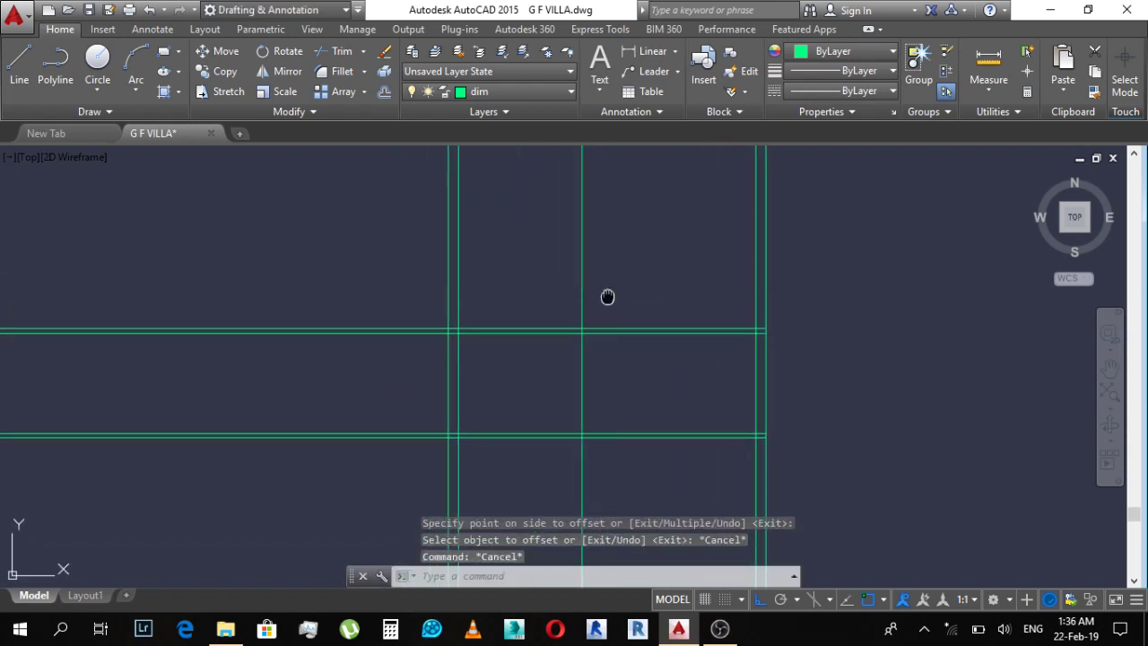
middle_drag(607, 297, 606, 375)
Step: Offset the horizontal line 0.6 upward to add a new framework line
text(o)
key(Return)
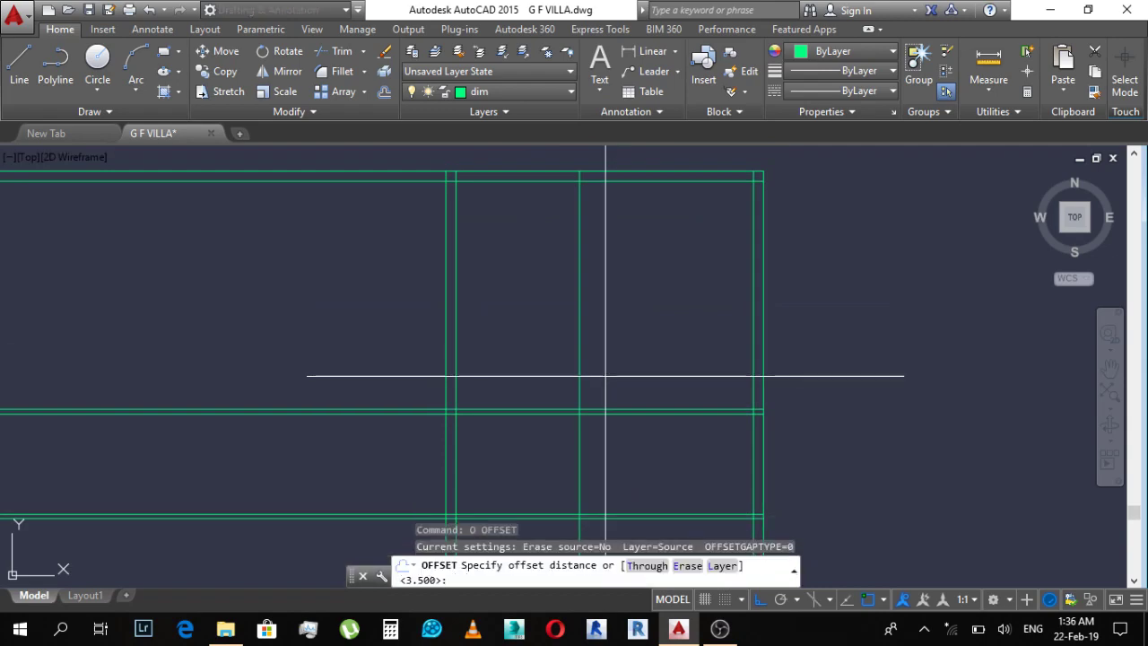
scroll(606, 375, down, 2)
scroll(605, 395, down, 4)
scroll(384, 371, up, 3)
scroll(487, 291, up, 4)
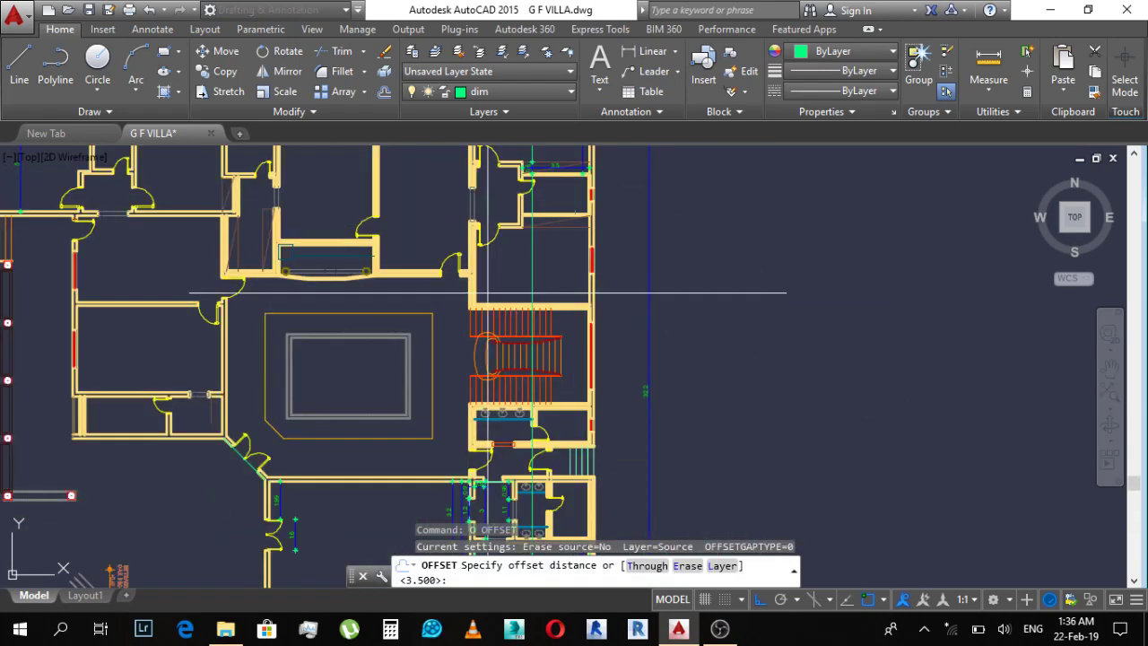
scroll(502, 286, up, 3)
scroll(505, 284, down, 7)
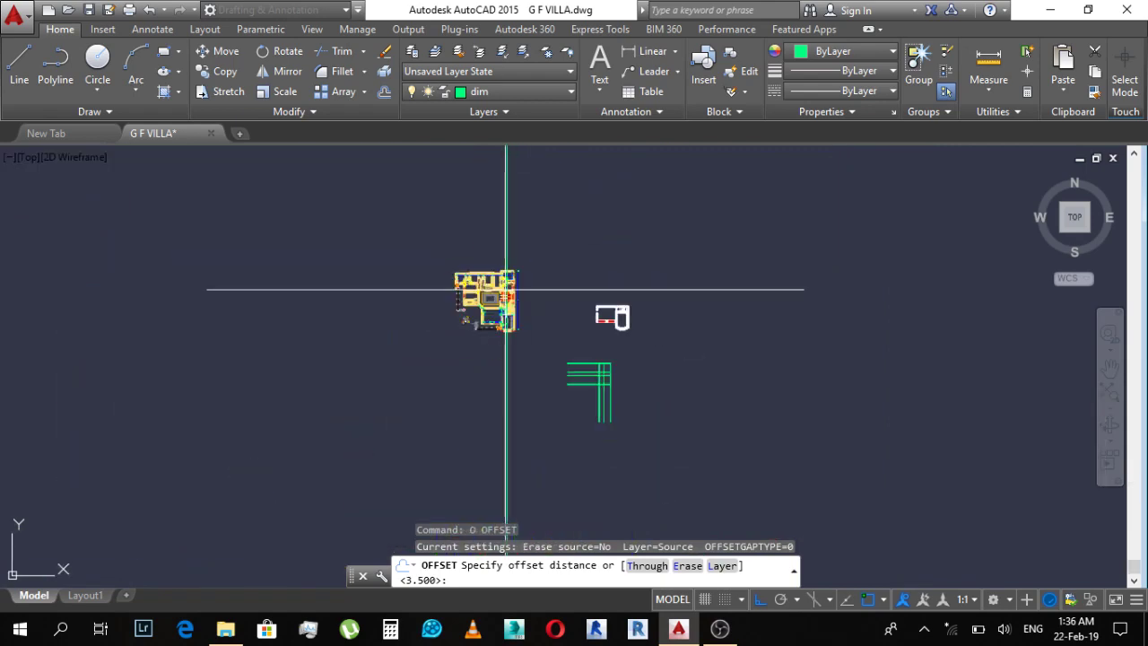
scroll(592, 392, up, 2)
scroll(628, 410, up, 4)
scroll(665, 419, up, 3)
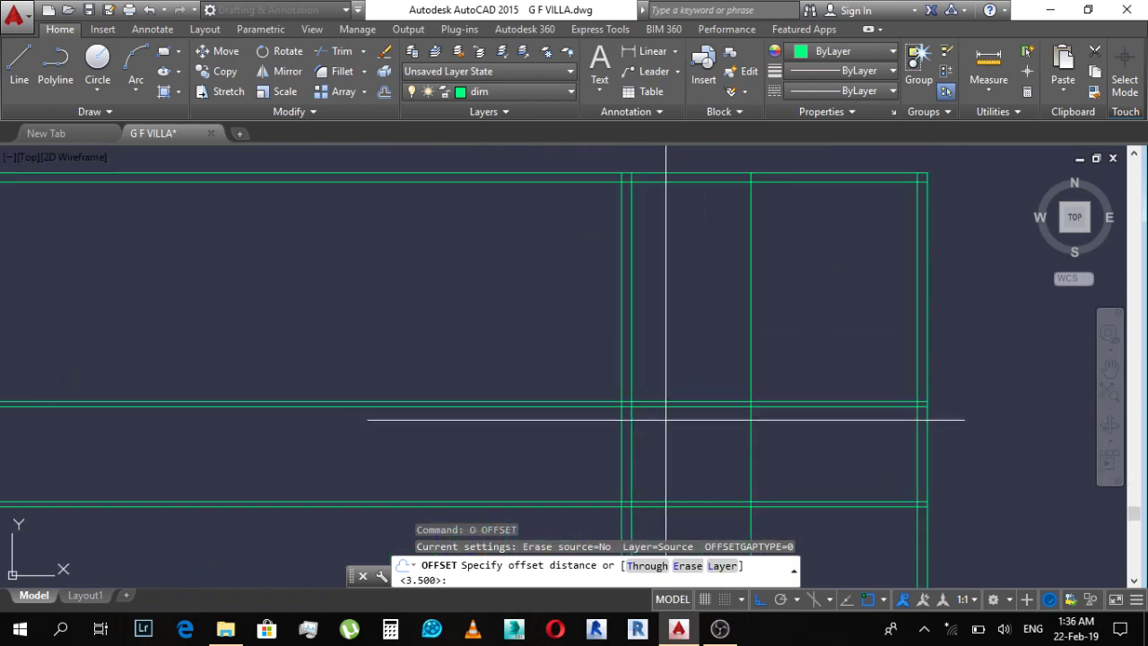
middle_drag(720, 427, 682, 413)
text(.6)
key(Return)
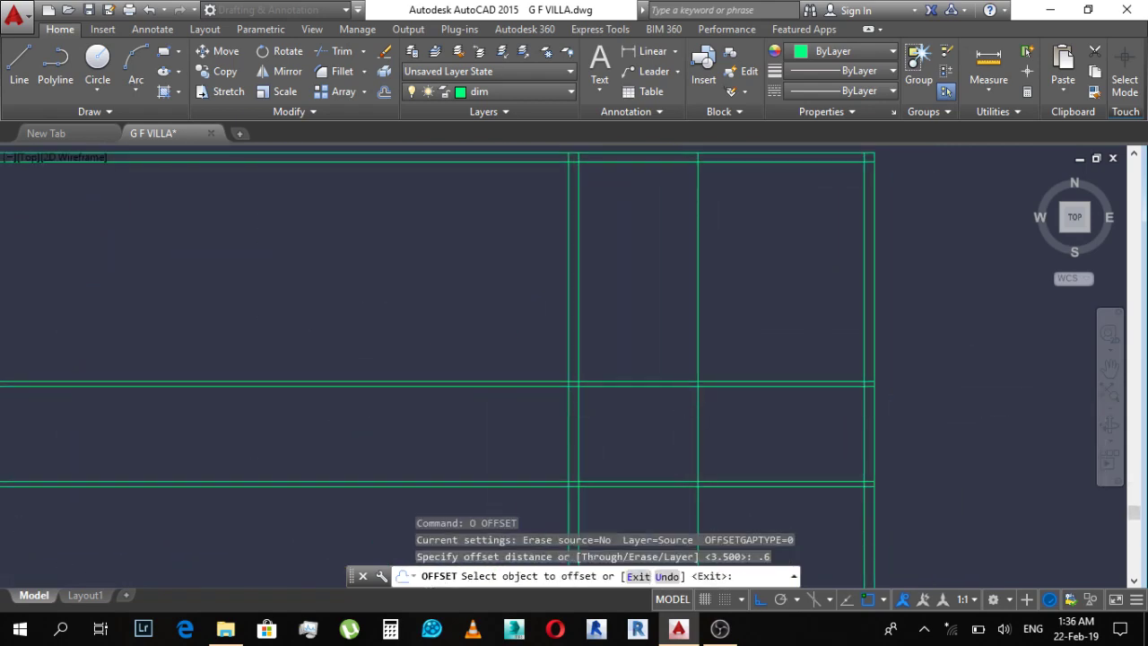
scroll(709, 355, up, 4)
click(720, 353)
click(715, 296)
key(Escape)
scroll(645, 365, down, 4)
key(Escape)
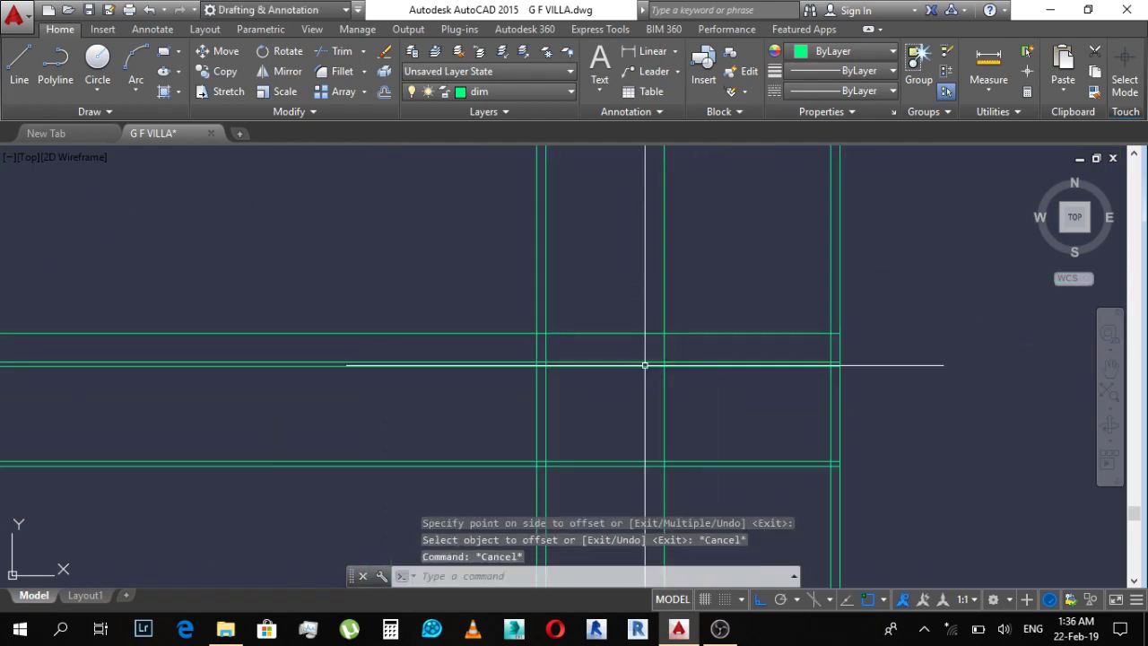
middle_drag(723, 375, 616, 370)
key(Escape)
key(Escape)
scroll(630, 342, up, 2)
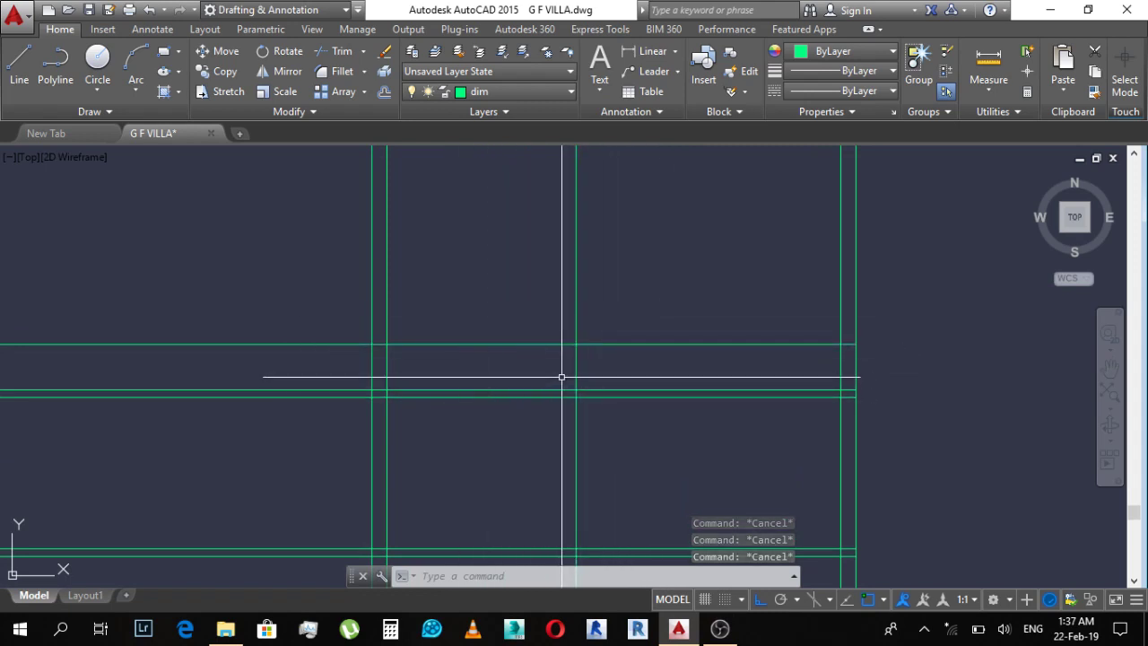
Step: Colour the selected horizontal construction line red, then clear the selection
click(583, 345)
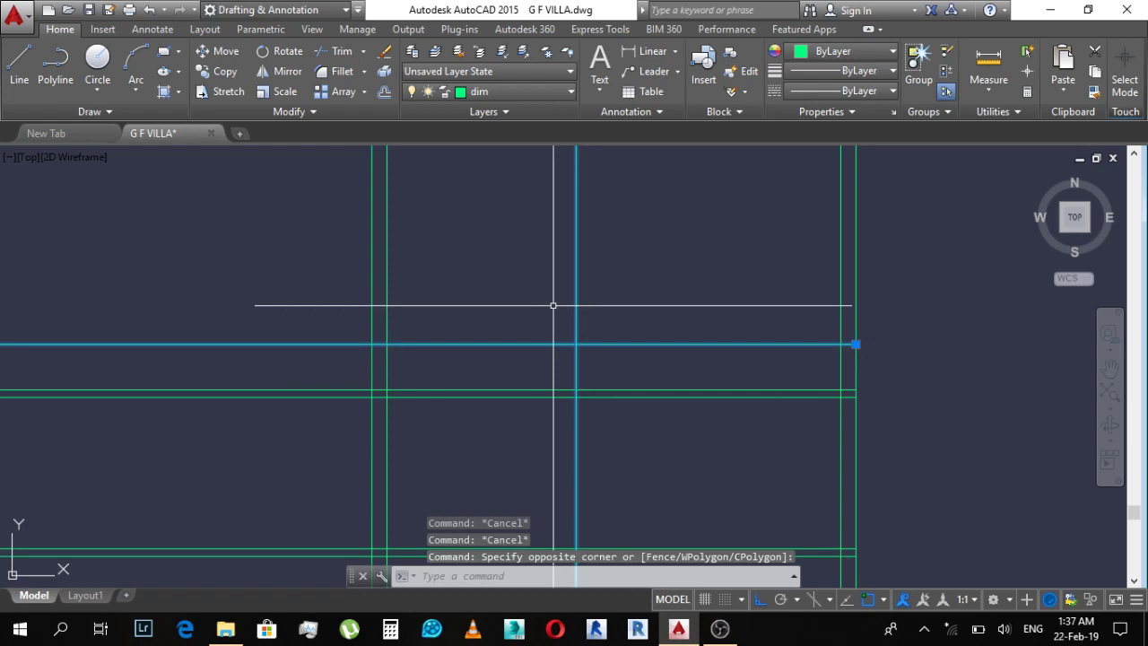
click(848, 55)
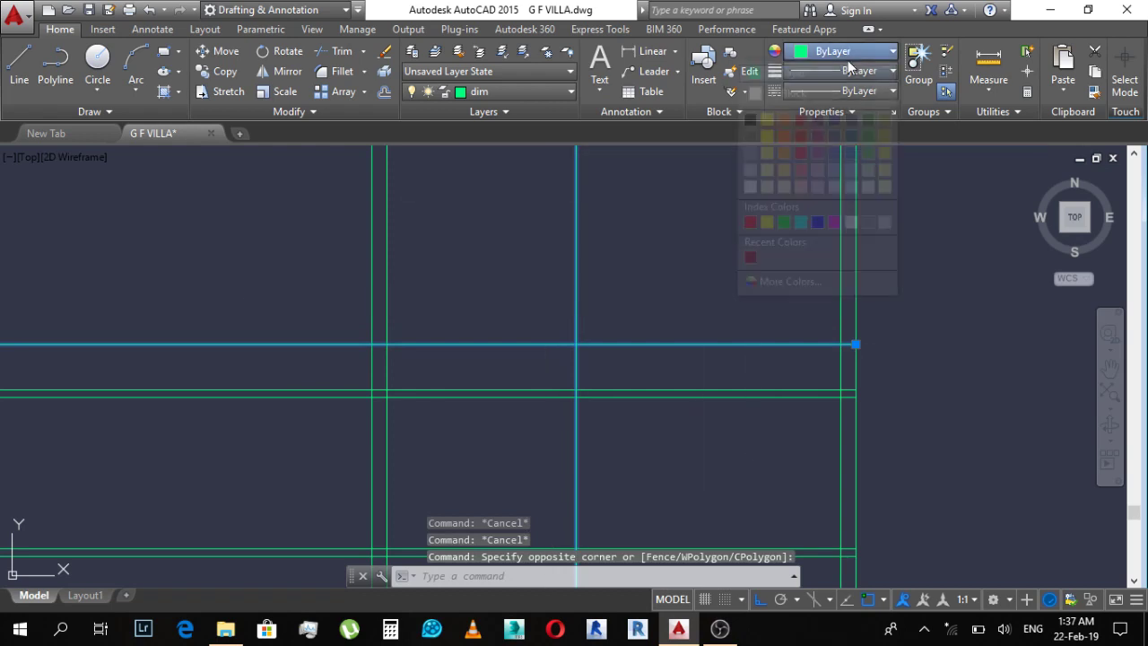
click(751, 222)
scroll(593, 305, up, 2)
key(Escape)
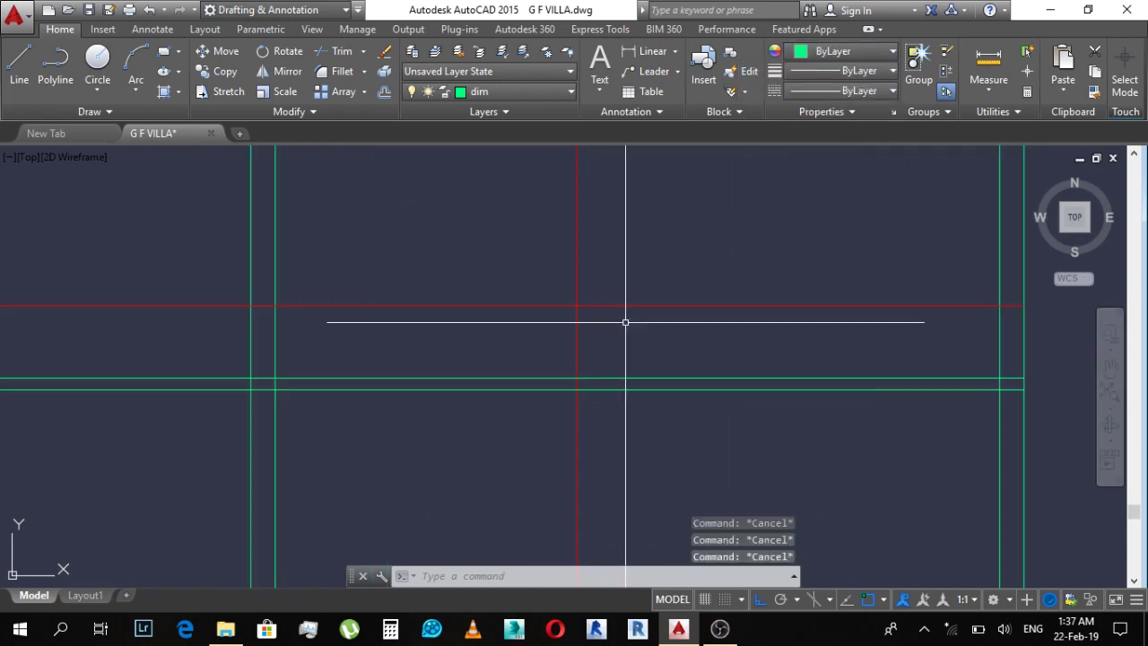
scroll(625, 322, down, 2)
scroll(625, 314, up, 2)
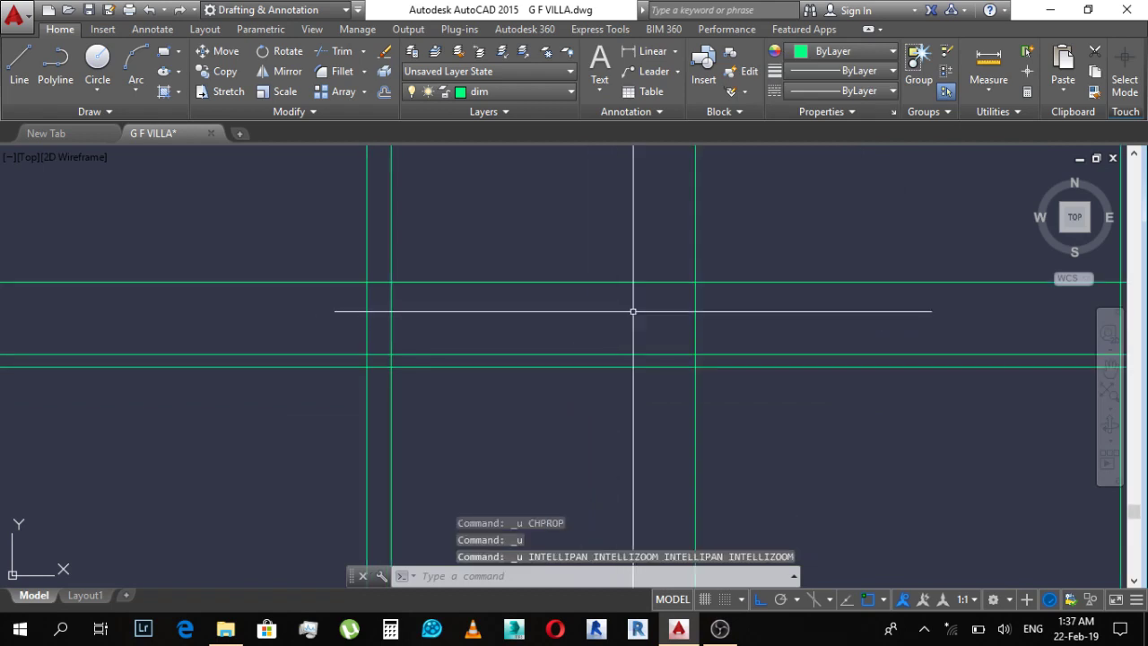
scroll(633, 313, down, 2)
middle_drag(664, 311, 654, 297)
scroll(654, 297, down, 4)
scroll(584, 311, up, 2)
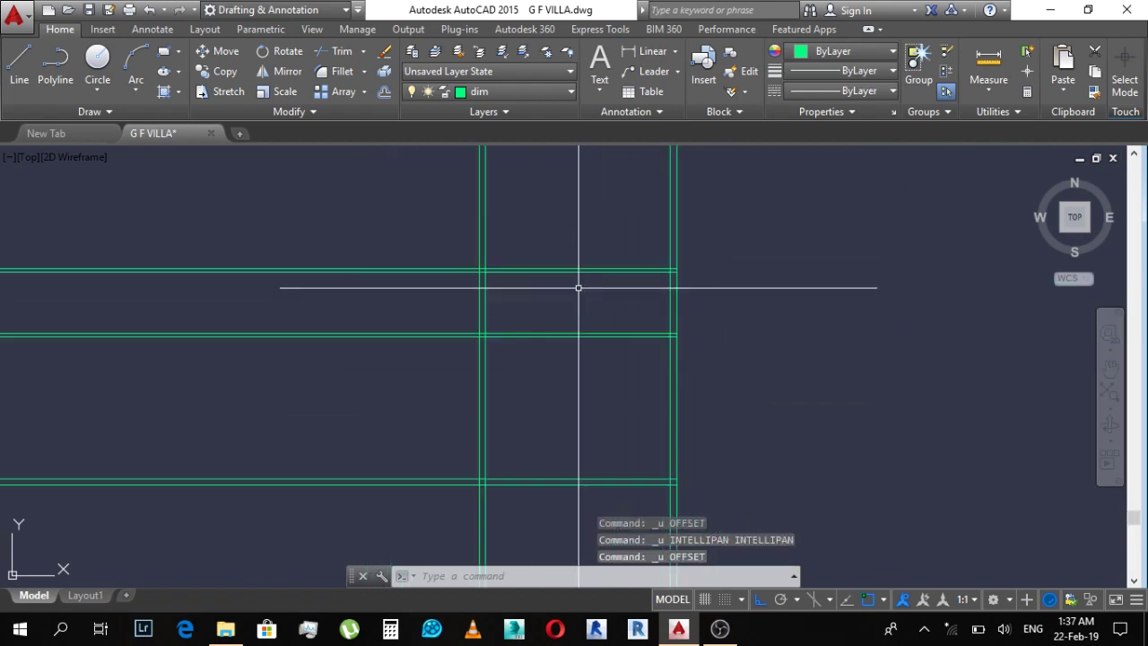
middle_drag(579, 287, 567, 332)
scroll(571, 325, up, 2)
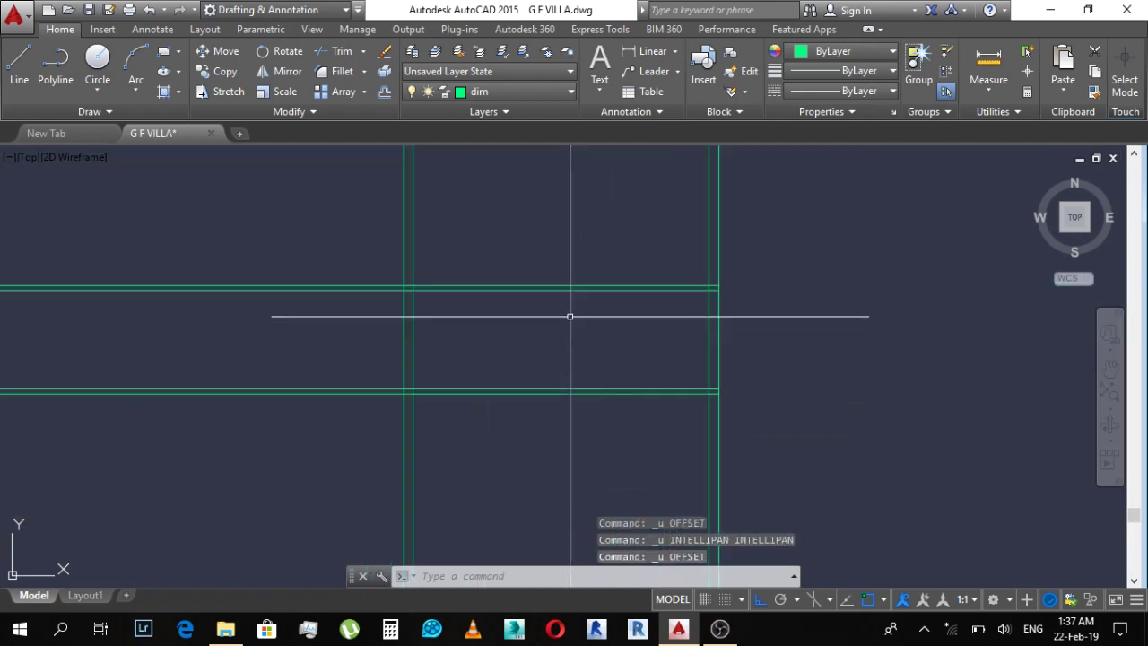
Step: Offset the right vertical wall line 3.5 inward to make a new construction line
text(o)
key(Return)
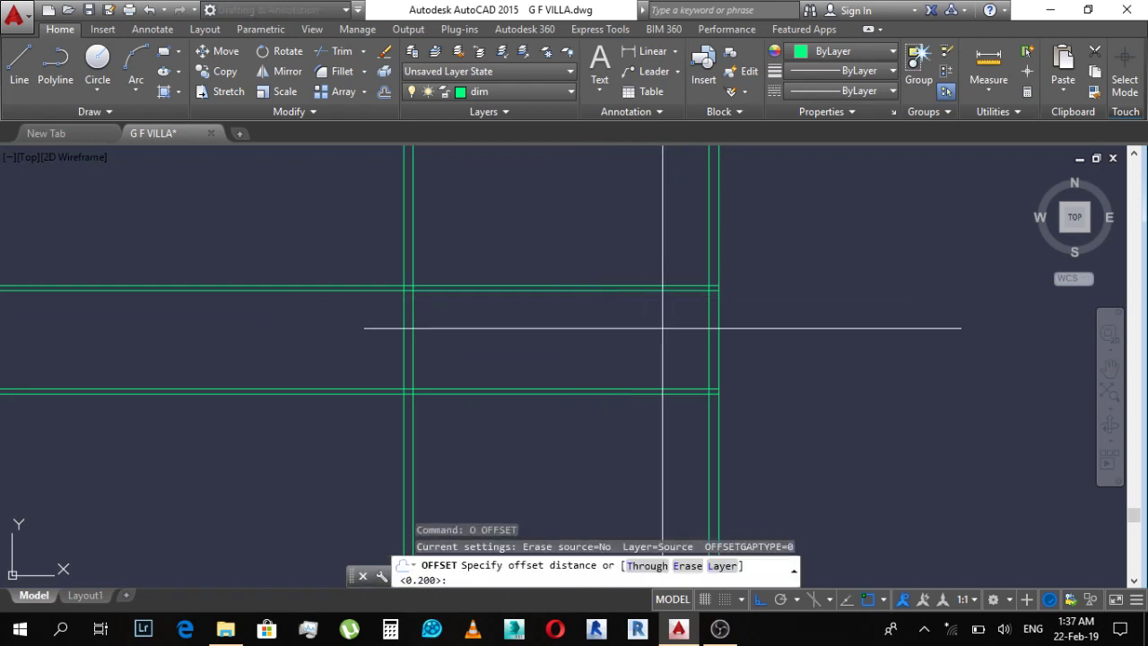
text(5)
key(Return)
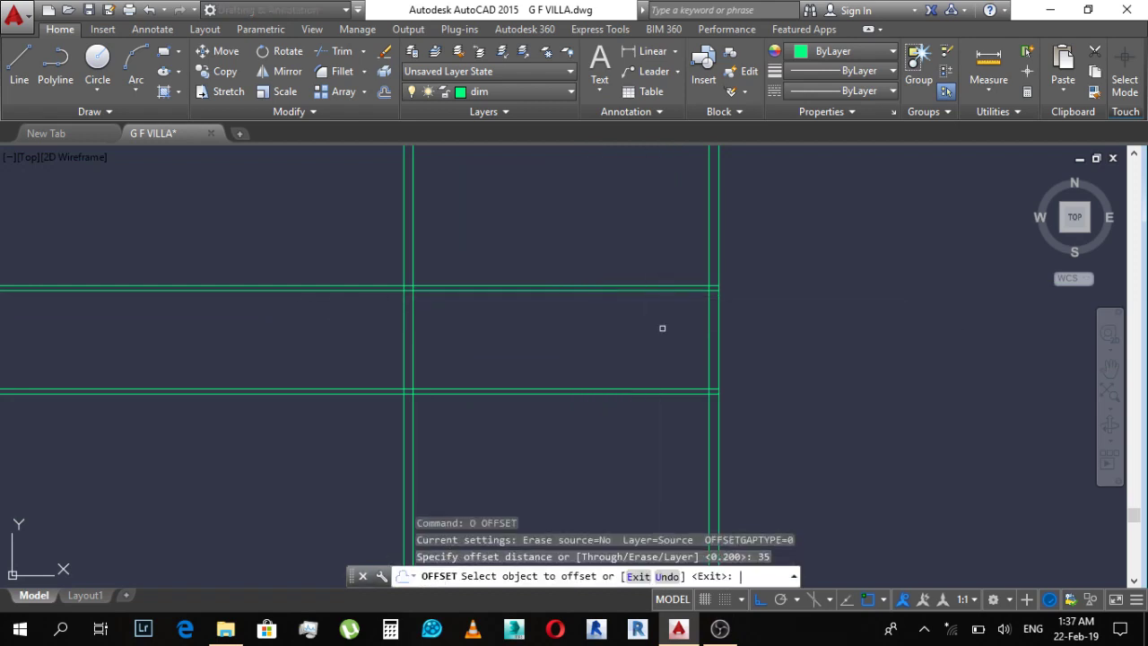
key(Escape)
text(o)
key(Return)
text(5)
key(Return)
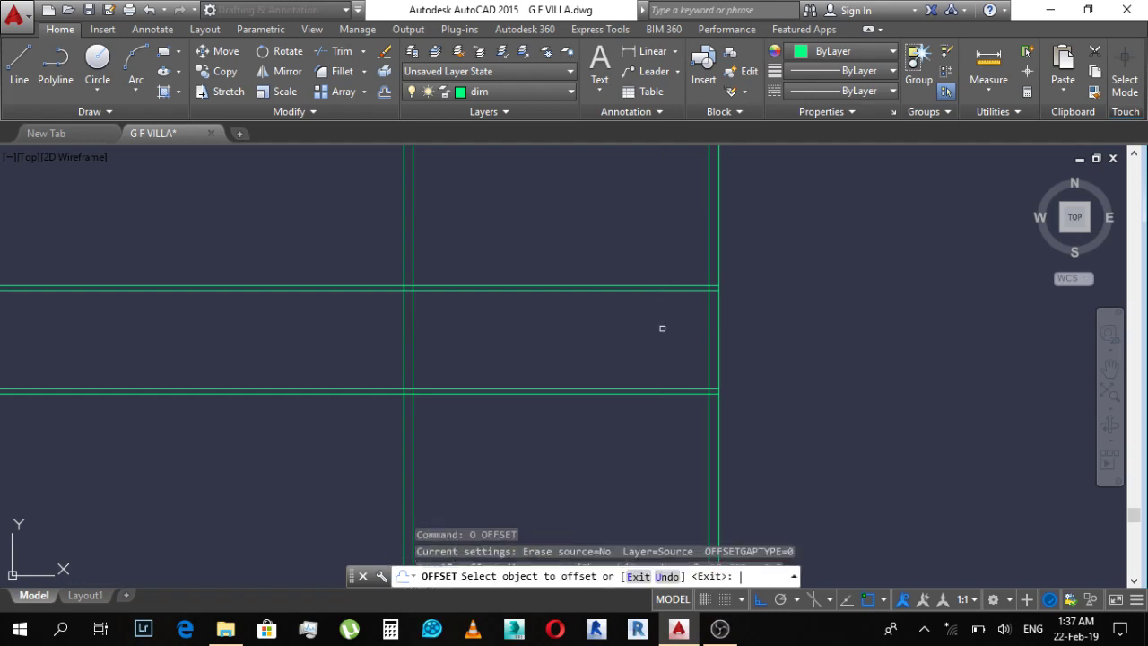
click(713, 314)
click(651, 313)
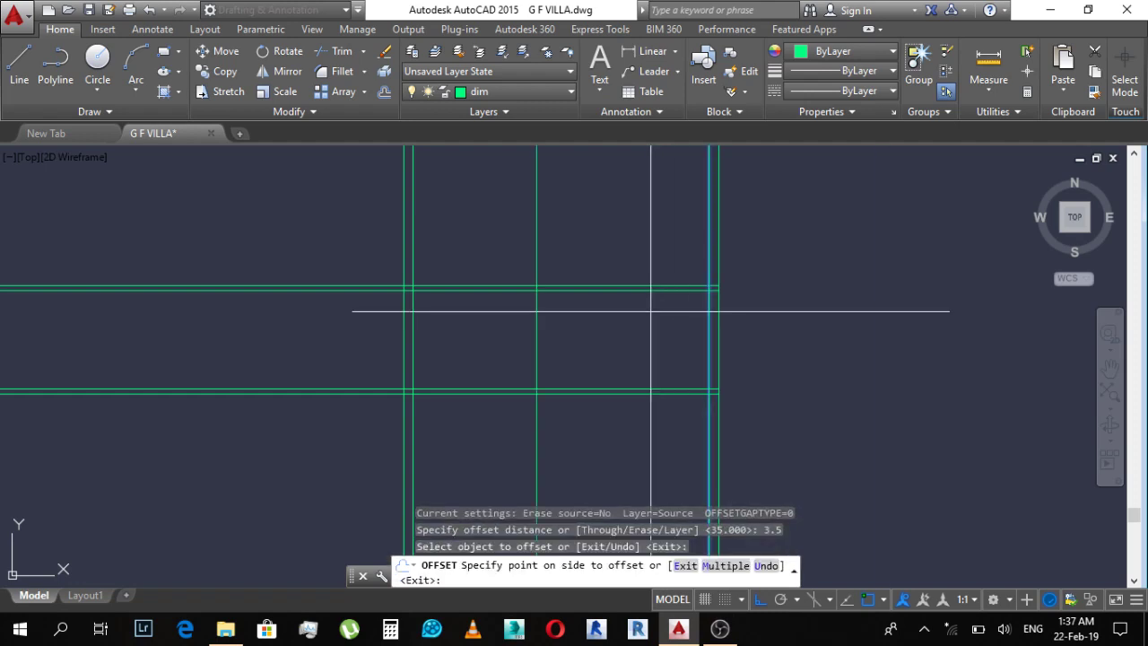
Step: Offset a horizontal construction line 0.6 upward
key(Return)
key(Return)
text(.6)
key(Return)
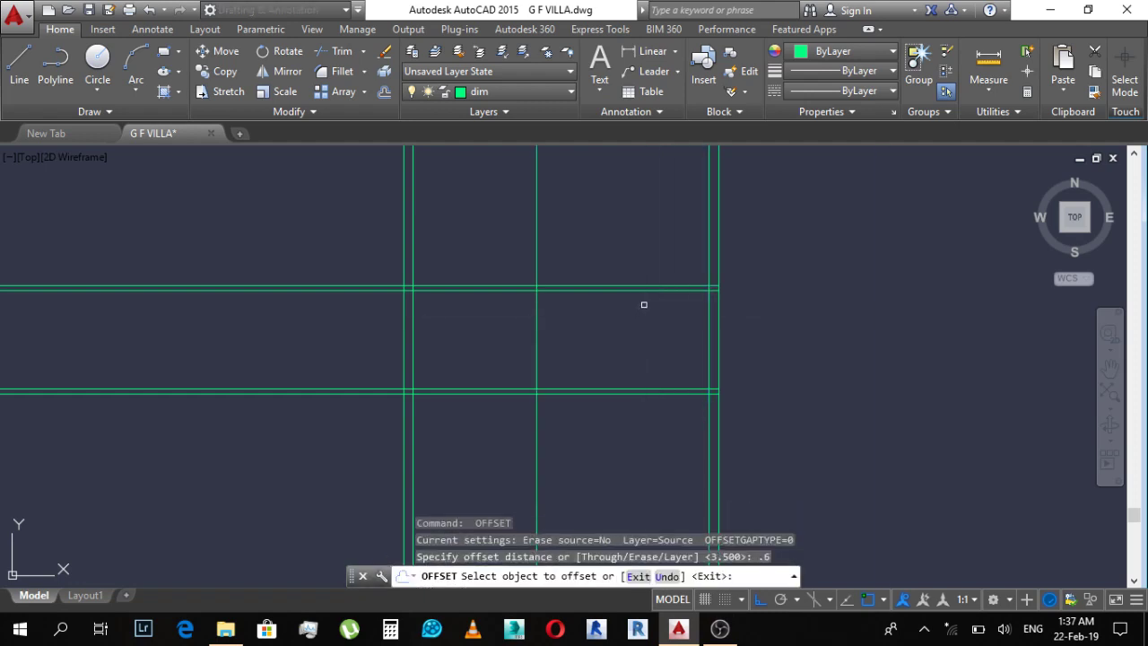
scroll(641, 281, up, 2)
click(638, 288)
click(634, 238)
key(Escape)
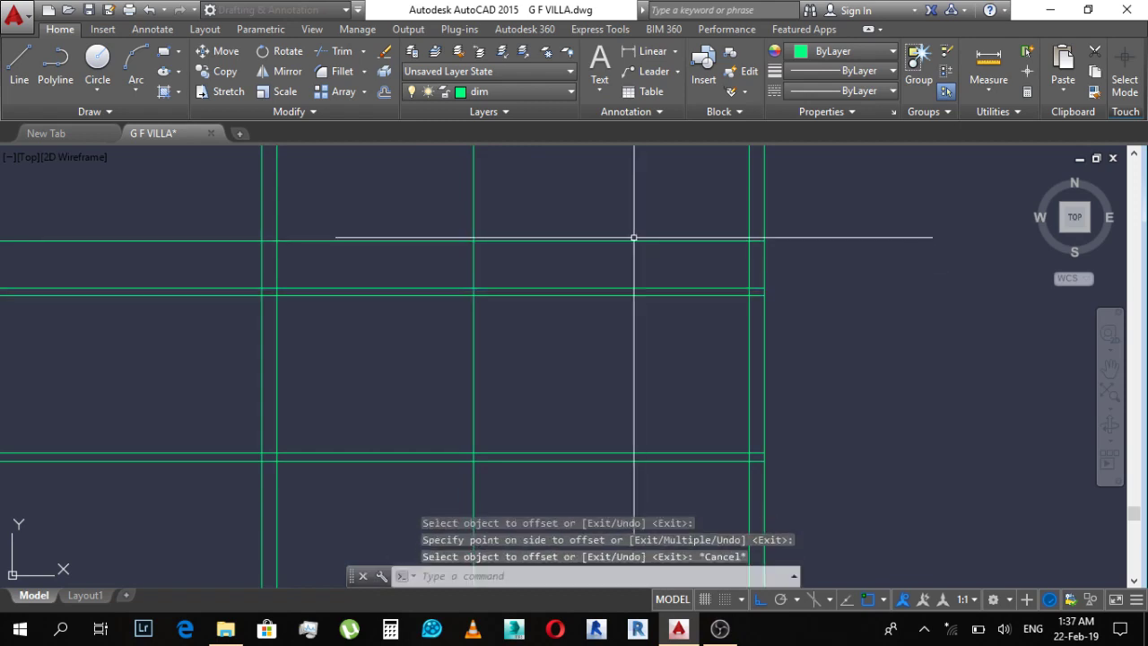
key(Escape)
mouse_move(546, 245)
middle_down()
mouse_move(607, 350)
mouse_move(648, 353)
middle_up()
key(Escape)
Step: Draw a short stepped line from the wall, running straight up then left
text(pl)
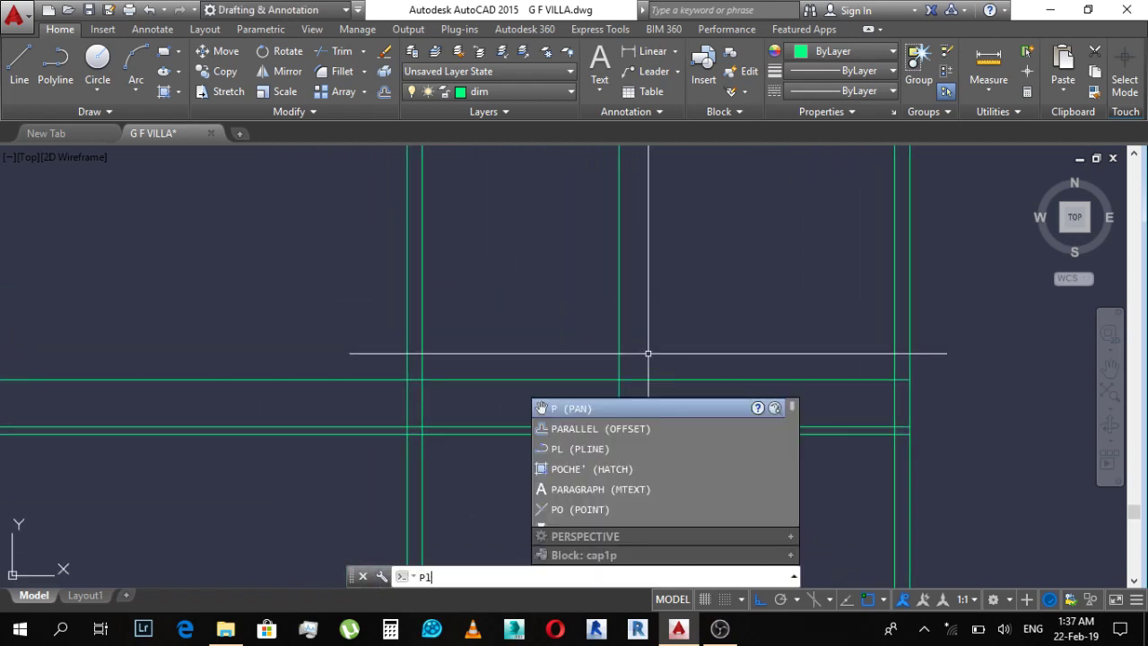
key(Escape)
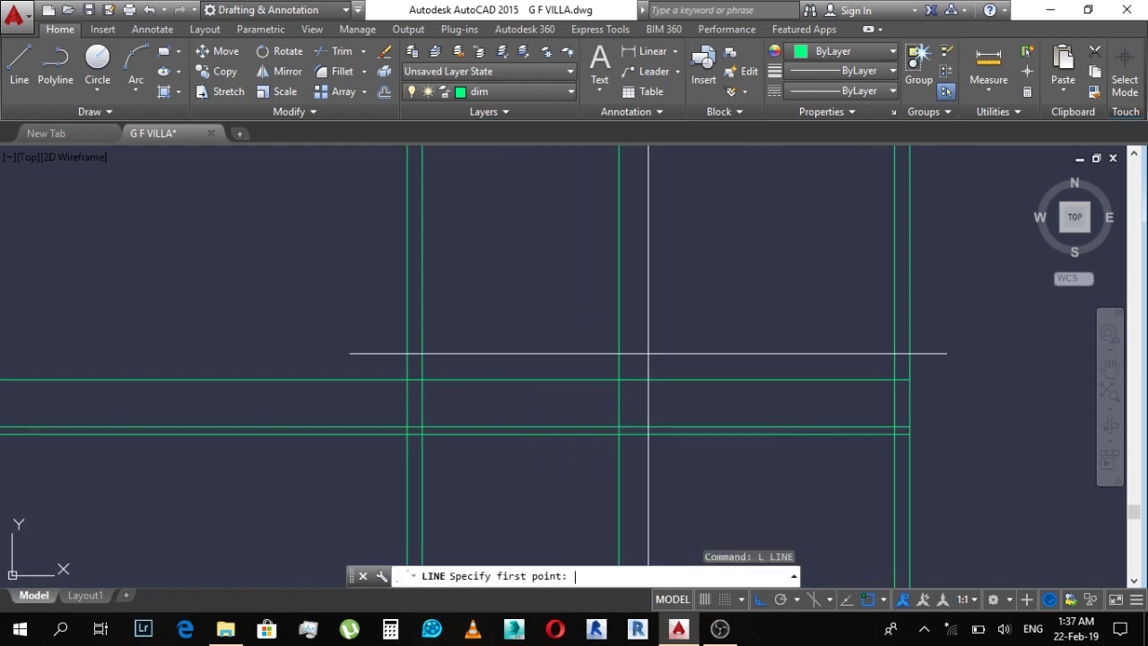
scroll(648, 353, up, 3)
click(589, 492)
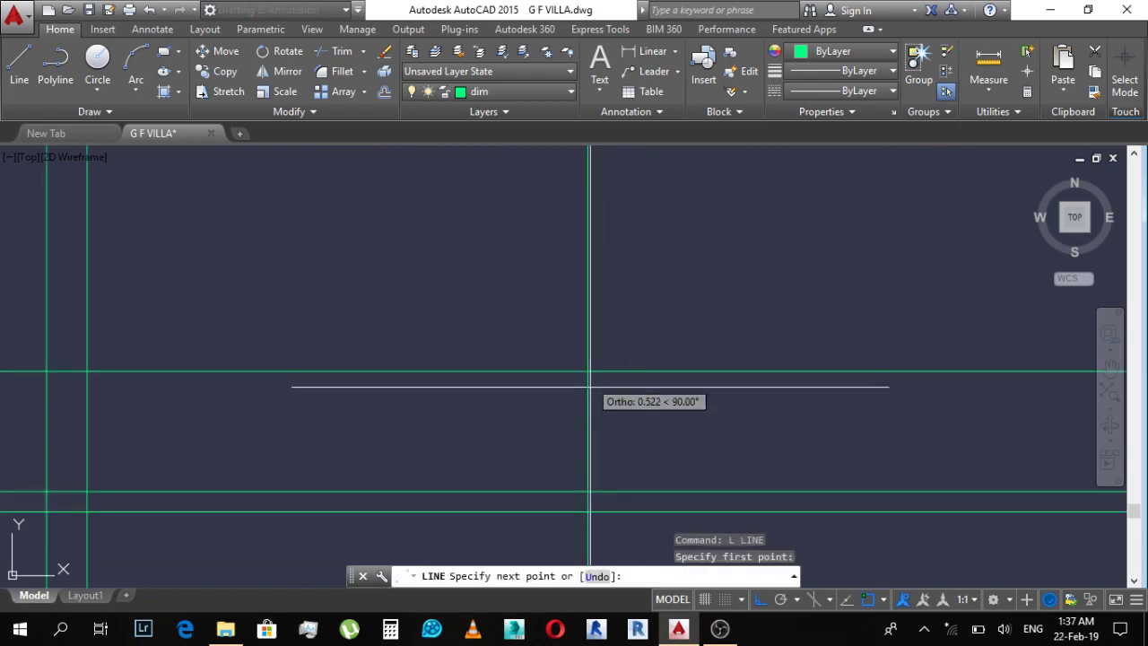
click(590, 387)
middle_drag(307, 386, 487, 346)
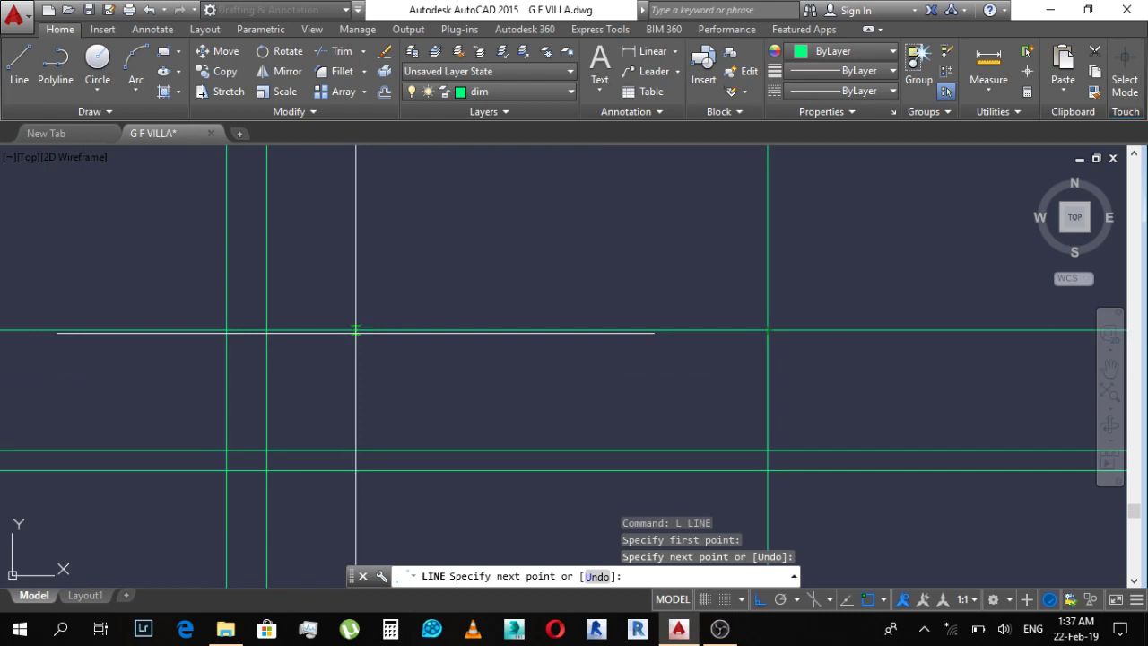
click(264, 328)
key(Escape)
scroll(440, 303, down, 2)
key(Escape)
Step: Window-select the two unwanted construction lines and erase them
click(640, 313)
click(626, 283)
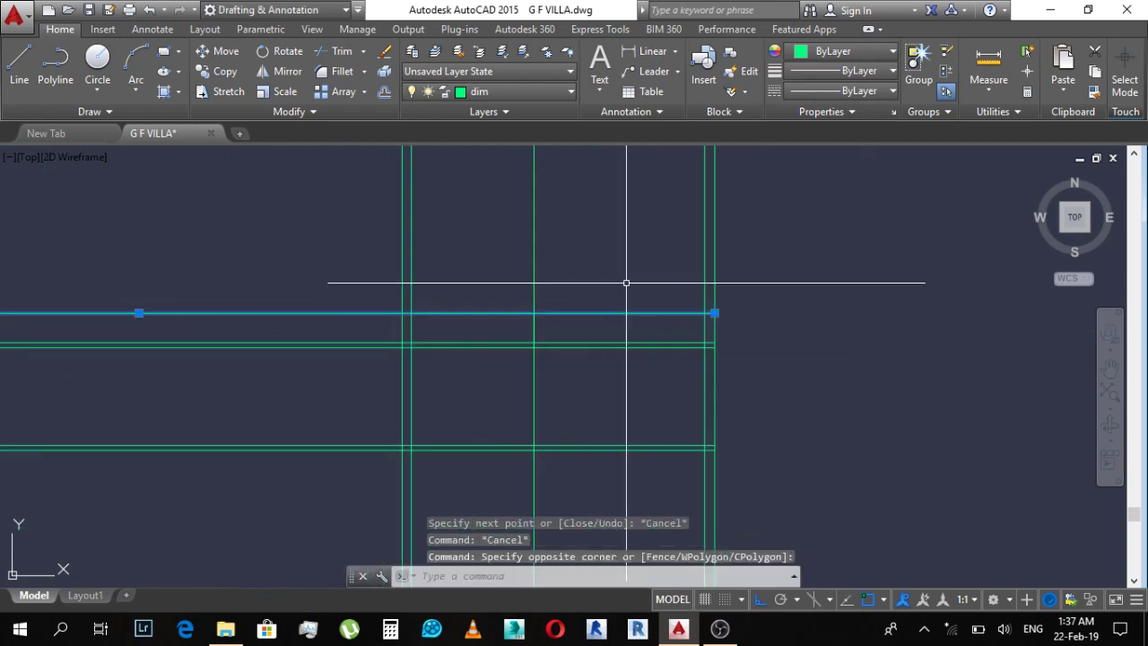
click(498, 209)
text(e)
key(Return)
key(Escape)
scroll(637, 343, down, 1)
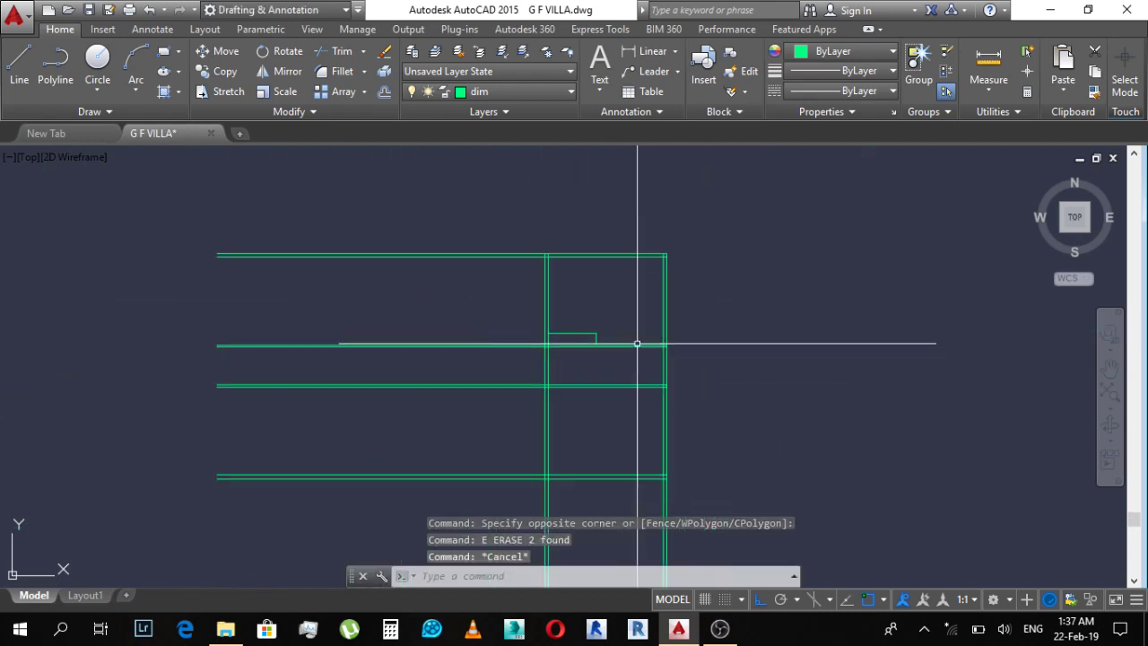
scroll(637, 344, down, 3)
scroll(474, 257, up, 2)
scroll(584, 261, up, 2)
scroll(592, 249, up, 2)
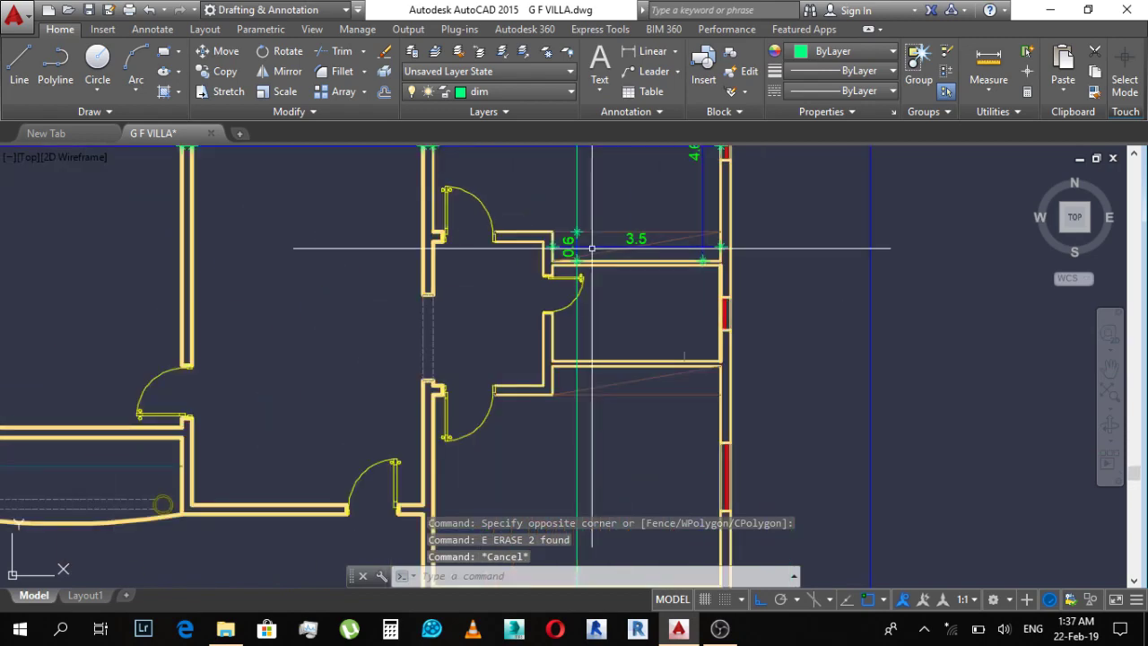
scroll(484, 252, down, 4)
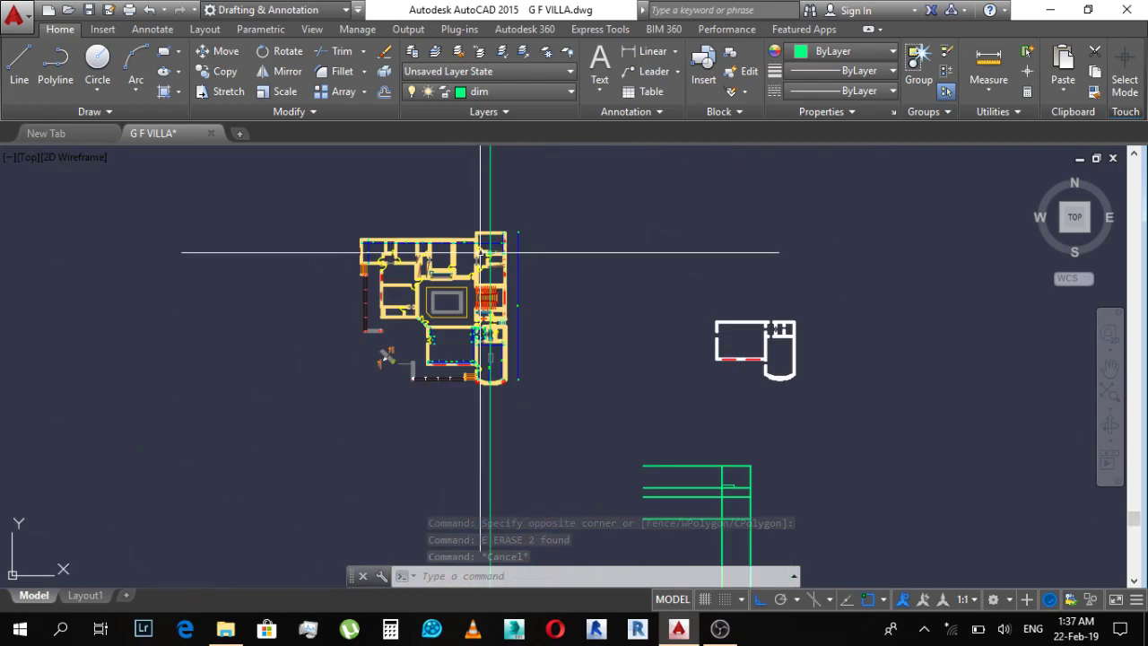
scroll(718, 502, up, 3)
Step: Offset the stepped line's short top line 0.2 downward
scroll(741, 359, up, 2)
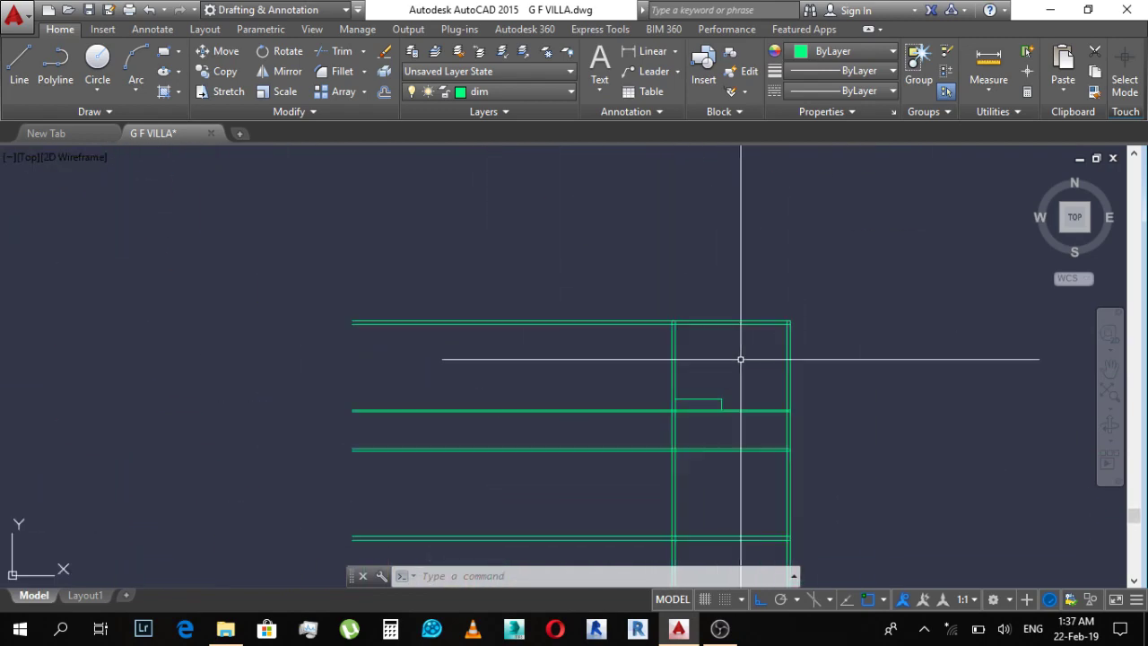
scroll(734, 384, up, 2)
key(Escape)
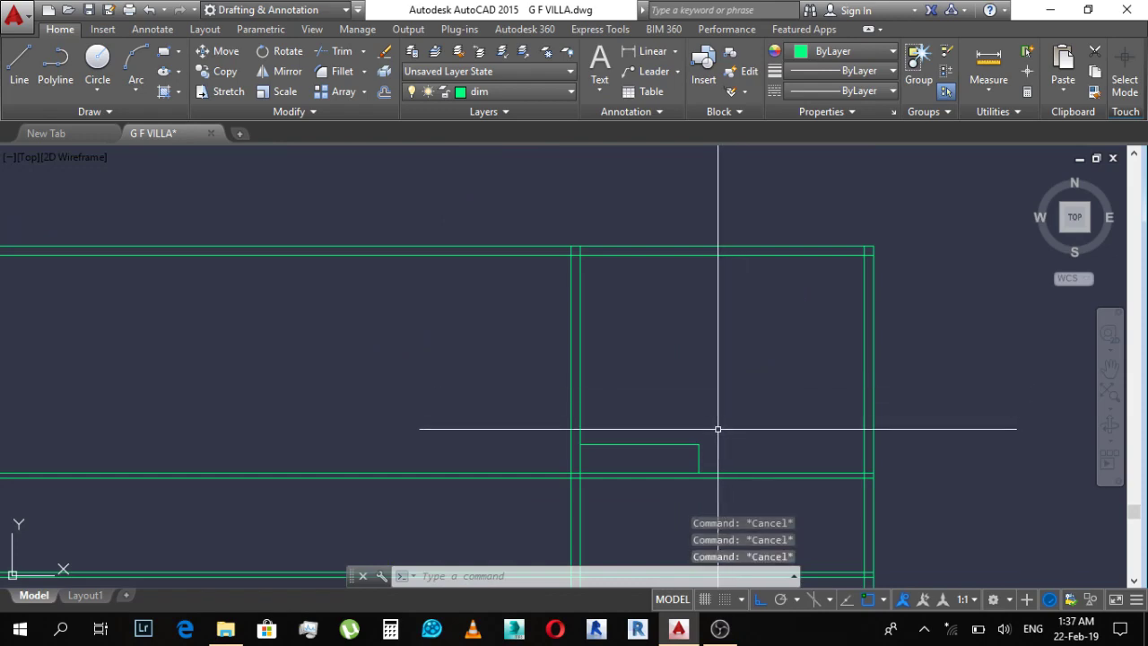
text(o)
key(Return)
scroll(589, 313, down, 3)
scroll(610, 269, up, 2)
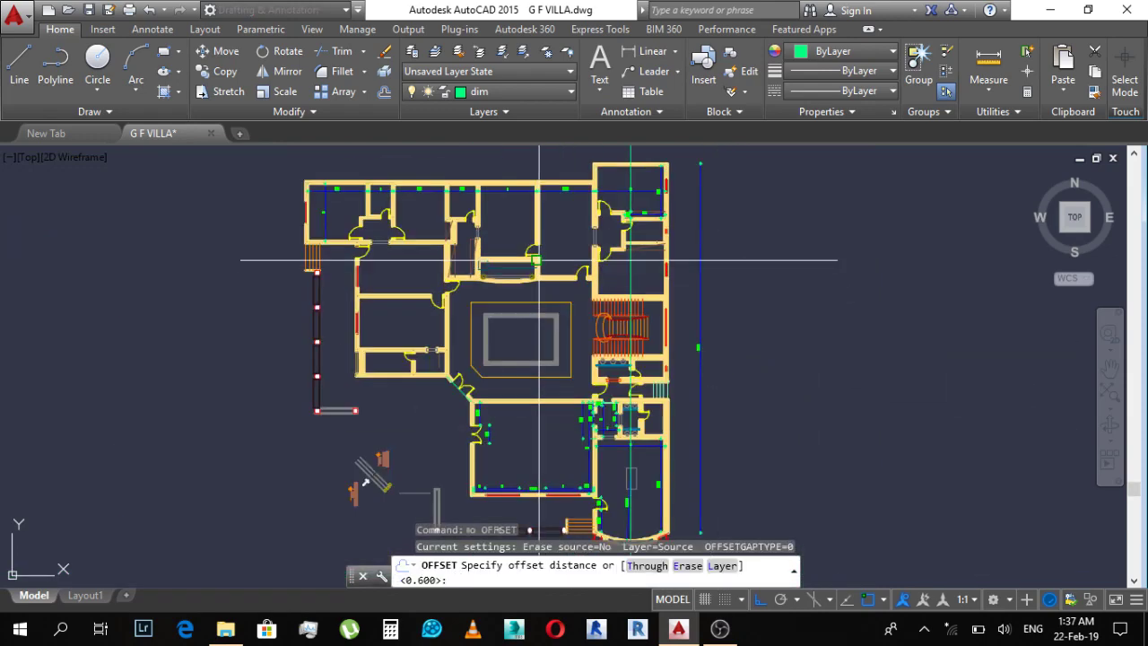
scroll(636, 296, up, 2)
scroll(711, 173, down, 10)
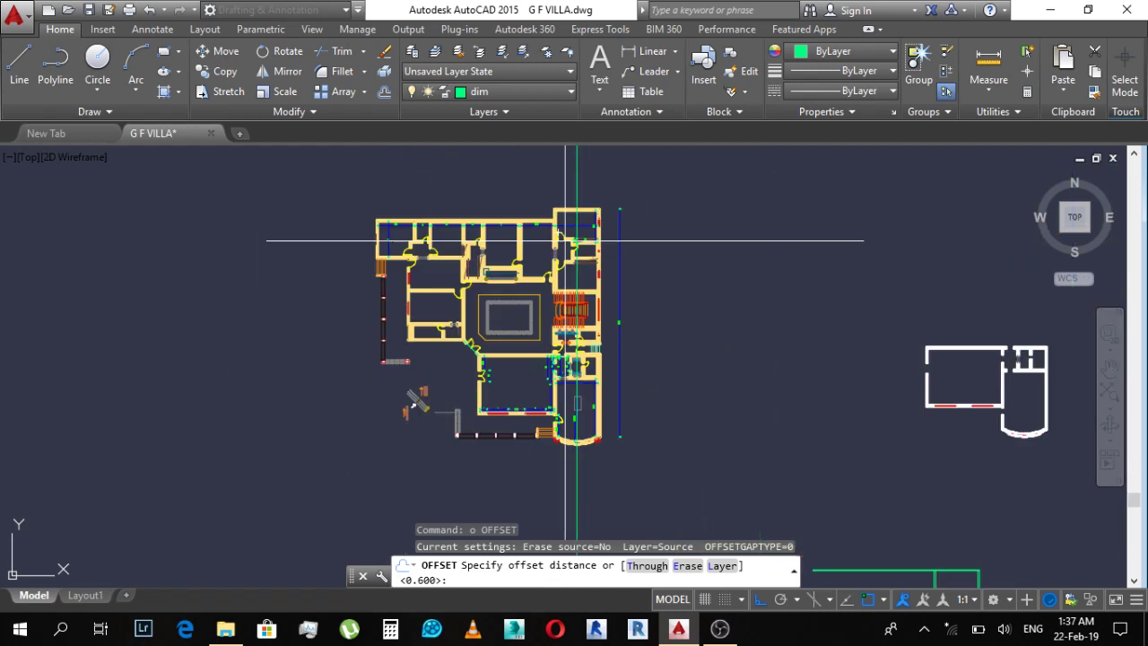
scroll(597, 260, down, 8)
scroll(632, 285, up, 8)
scroll(691, 379, up, 2)
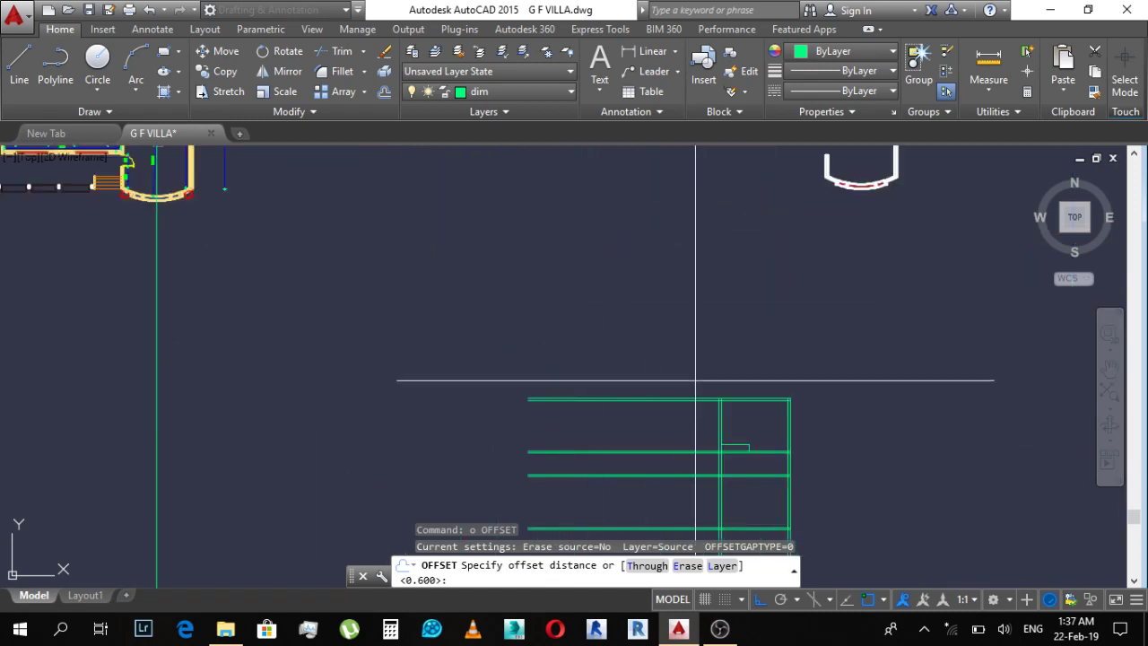
text(.2)
key(Return)
scroll(742, 439, up, 1)
scroll(742, 438, up, 2)
scroll(748, 382, up, 2)
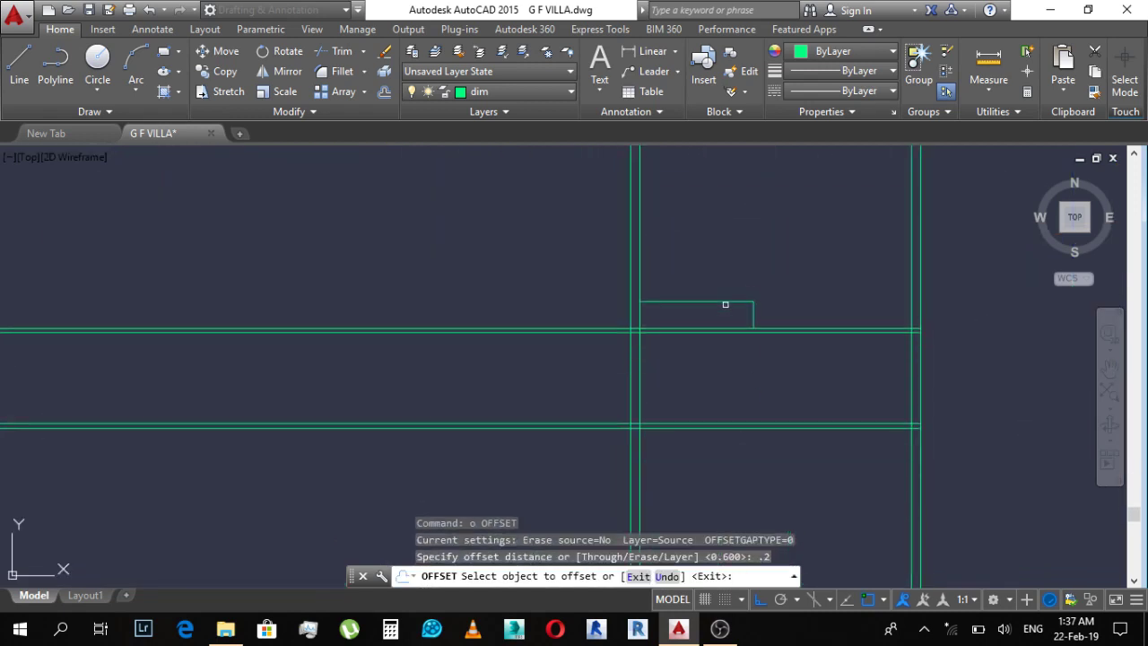
click(724, 303)
click(715, 326)
Step: Offset the right vertical line 0.2 inward to double it
scroll(740, 321, up, 3)
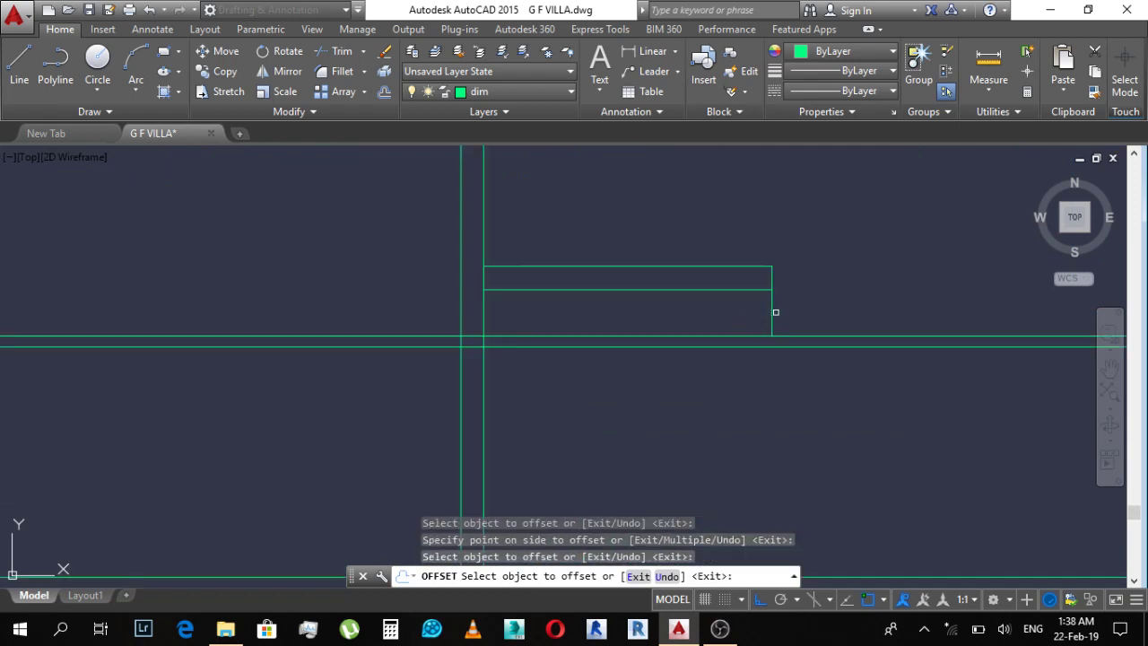
click(769, 312)
click(724, 307)
key(Escape)
text(tr)
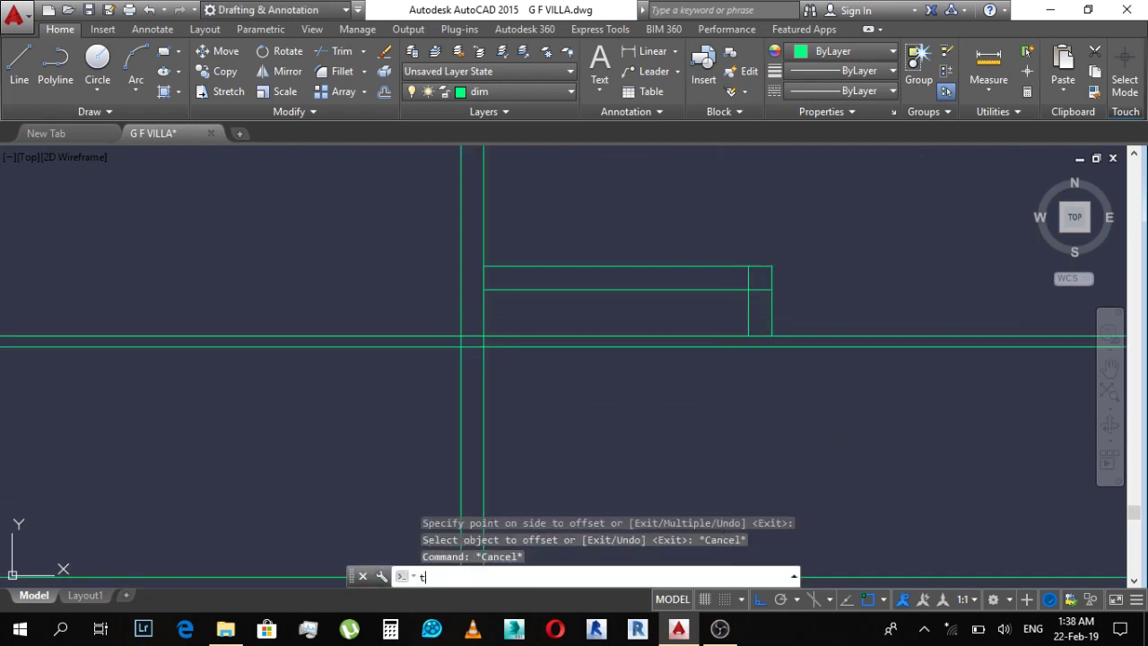
key(Return)
key(Return)
Step: Trim the overlapping line ends of the stepped wall
scroll(753, 305, up, 3)
click(769, 277)
click(735, 225)
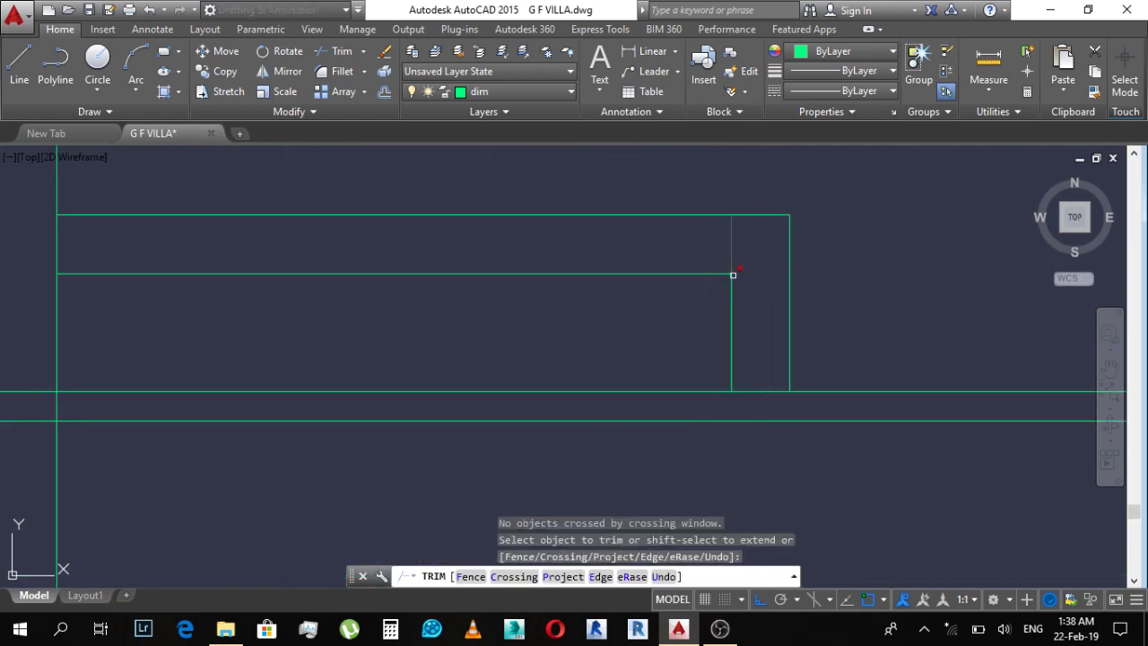
click(752, 254)
click(703, 248)
scroll(673, 243, down, 8)
scroll(528, 249, up, 4)
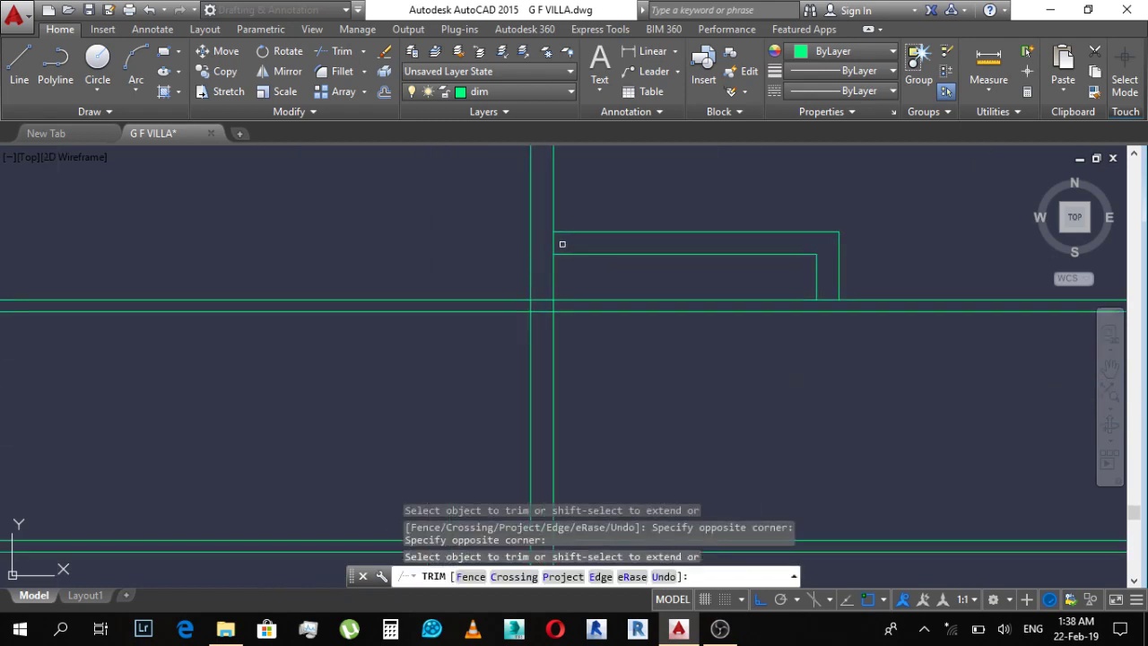
key(Escape)
scroll(650, 257, down, 2)
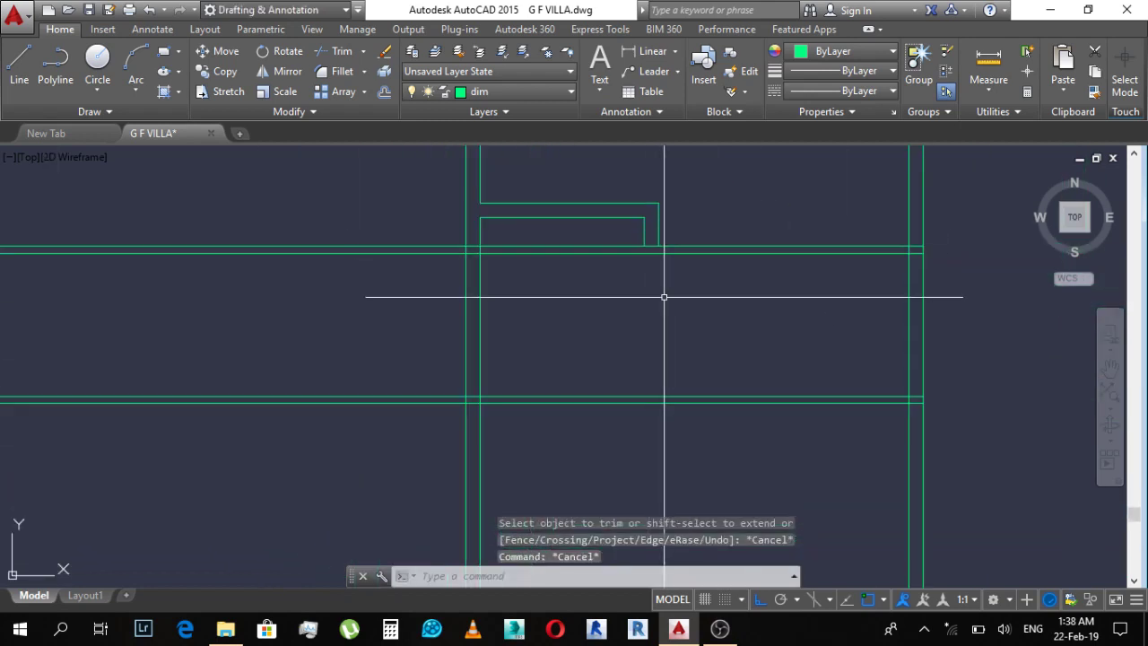
key(Escape)
scroll(667, 413, down, 1)
scroll(670, 356, up, 1)
Step: Extend both short vertical wall lines down to the lower horizontal line
text(ex)
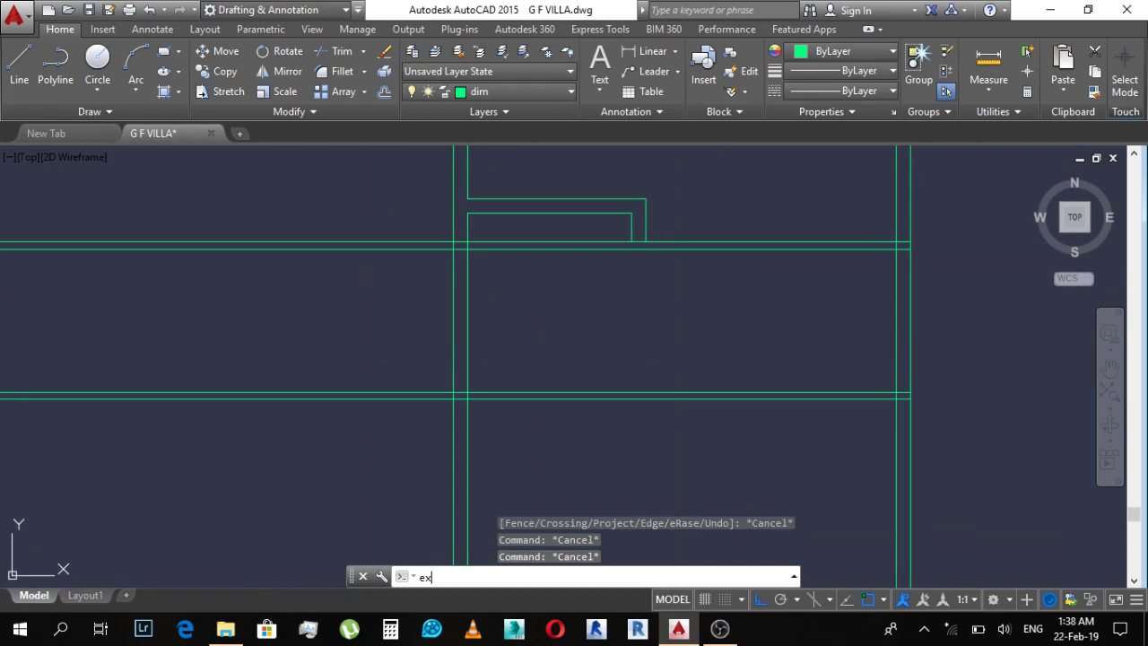
key(Return)
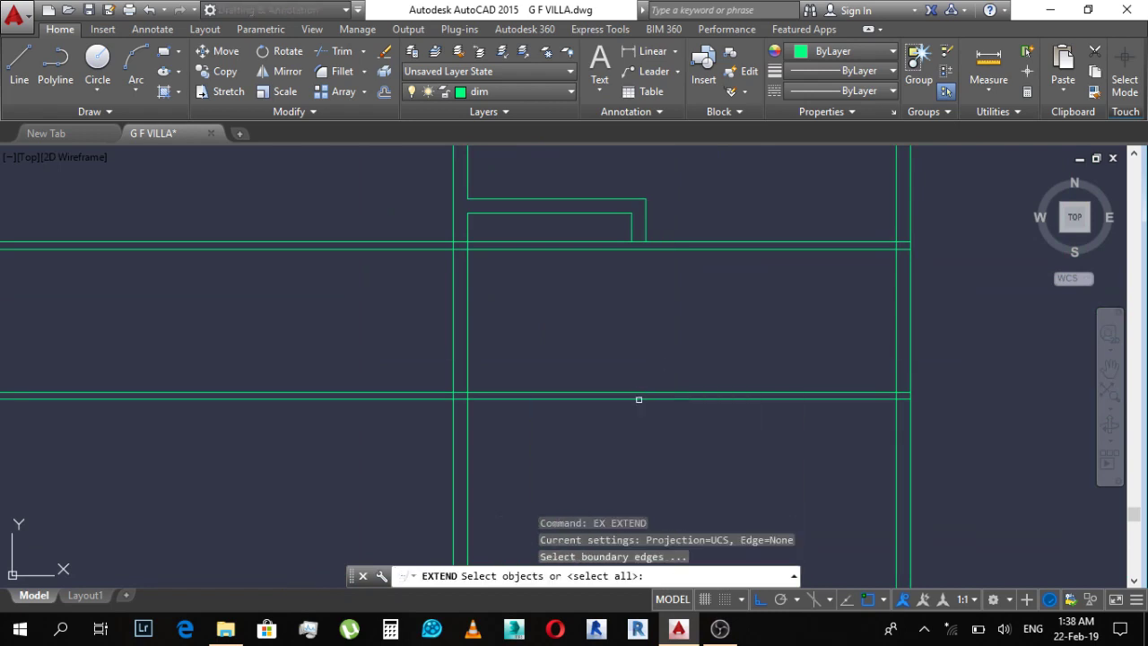
click(635, 400)
key(Return)
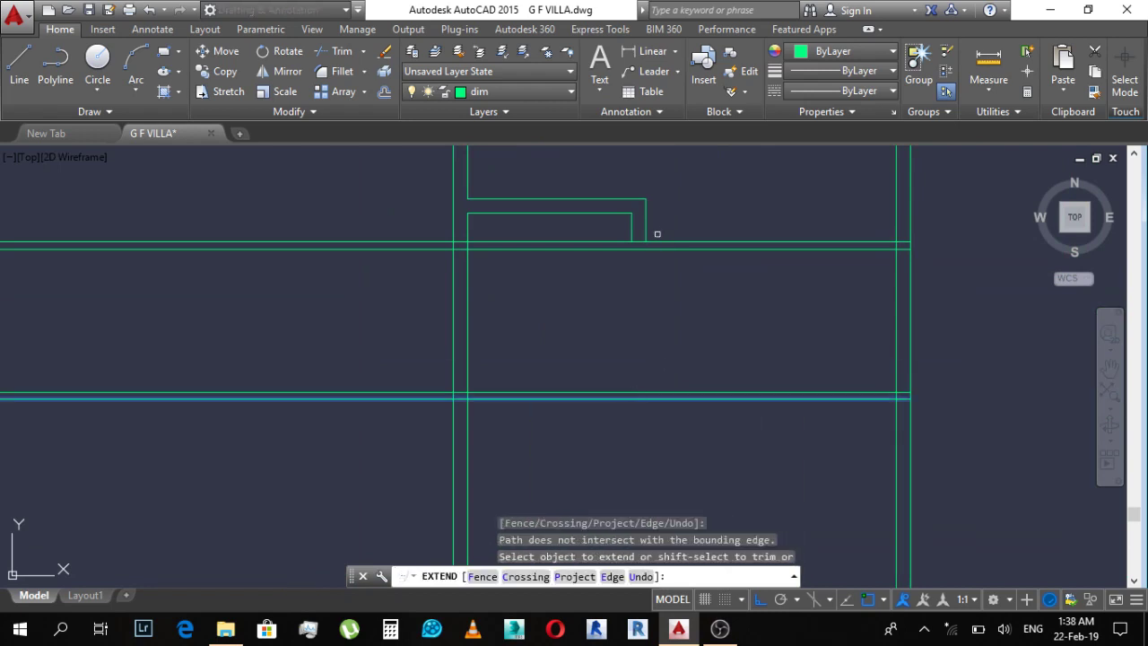
key(Escape)
text(ex)
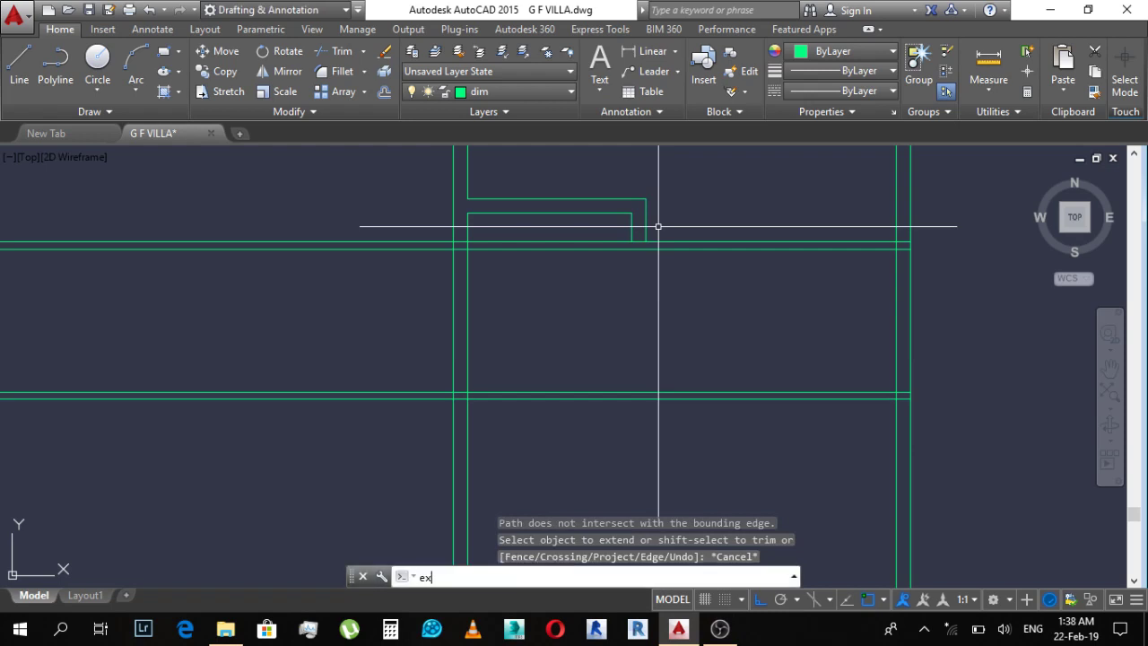
key(Return)
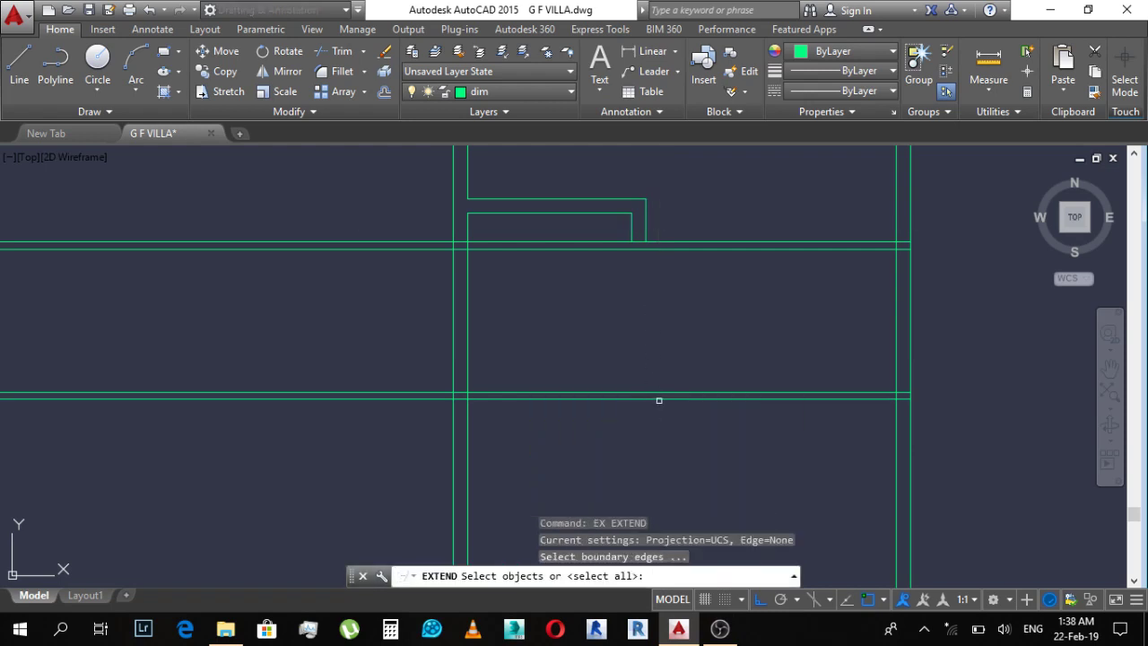
click(655, 398)
key(Return)
click(655, 398)
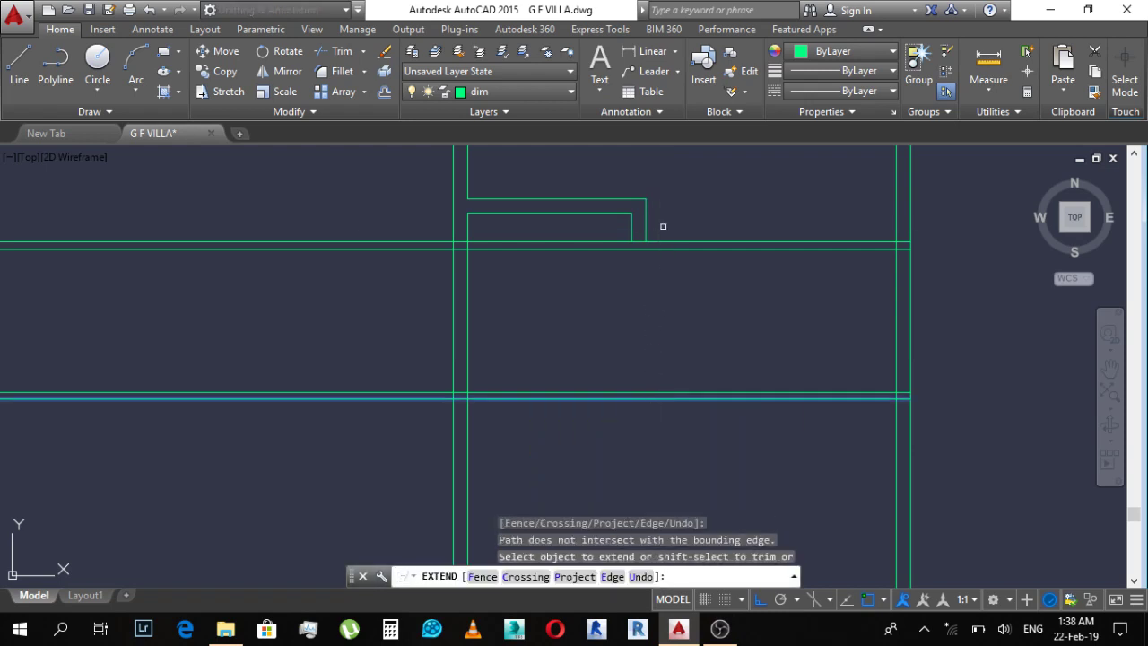
click(663, 226)
click(615, 220)
key(Escape)
key(Escape)
key(Escape)
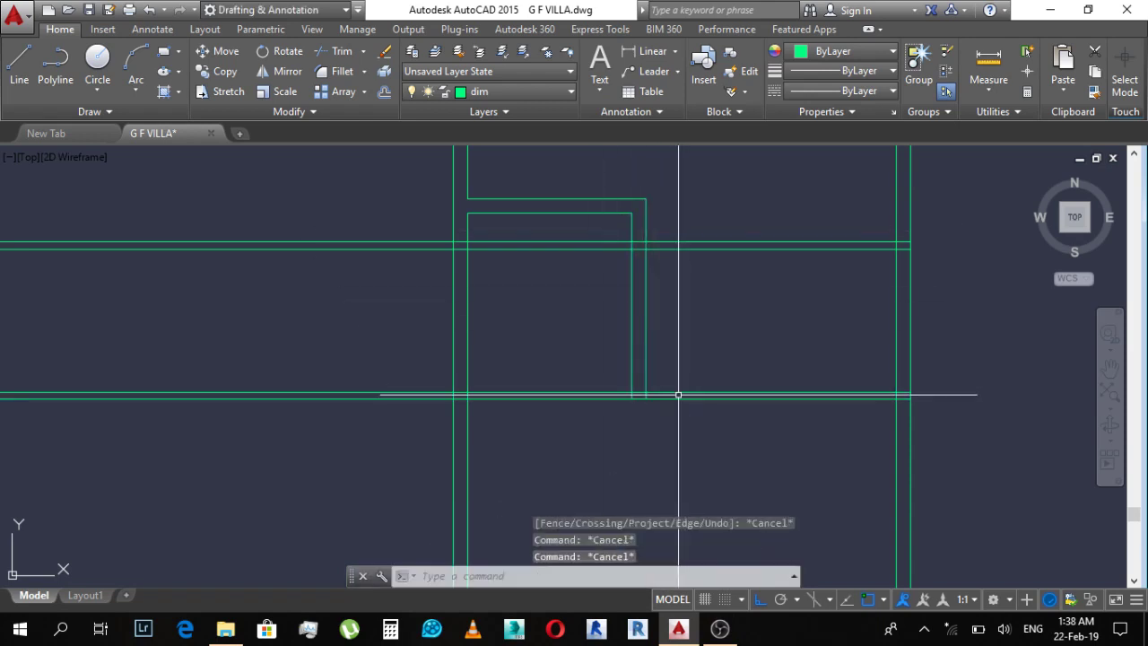
text(tr)
key(Return)
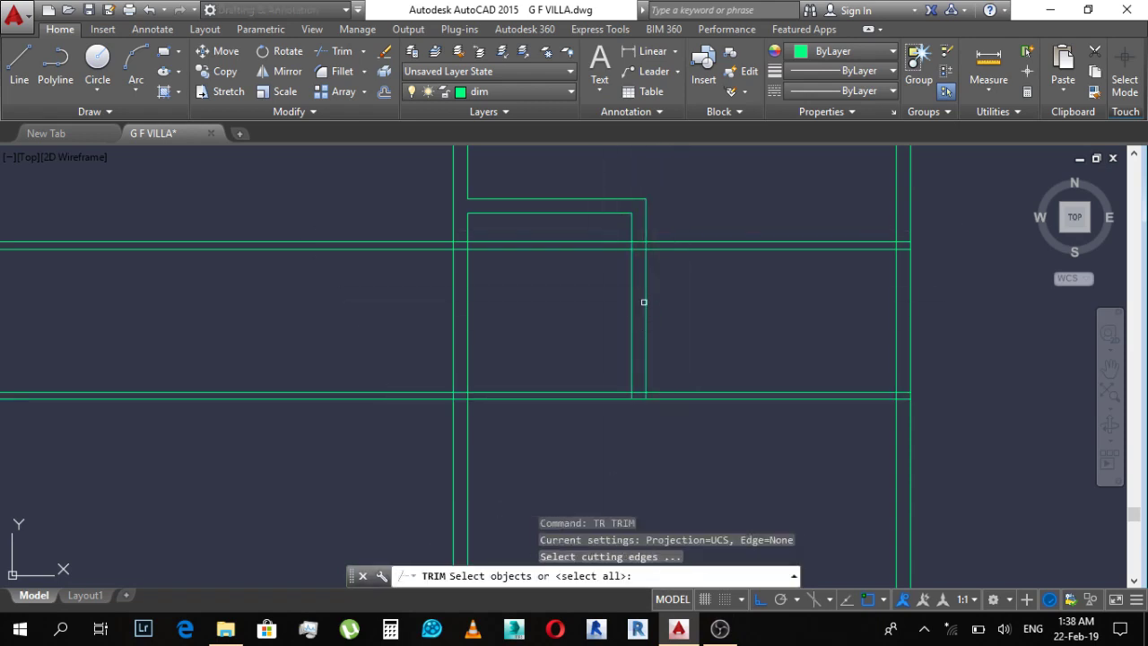
Step: Trim one leftover segment, using every line as a cutting edge
key(Return)
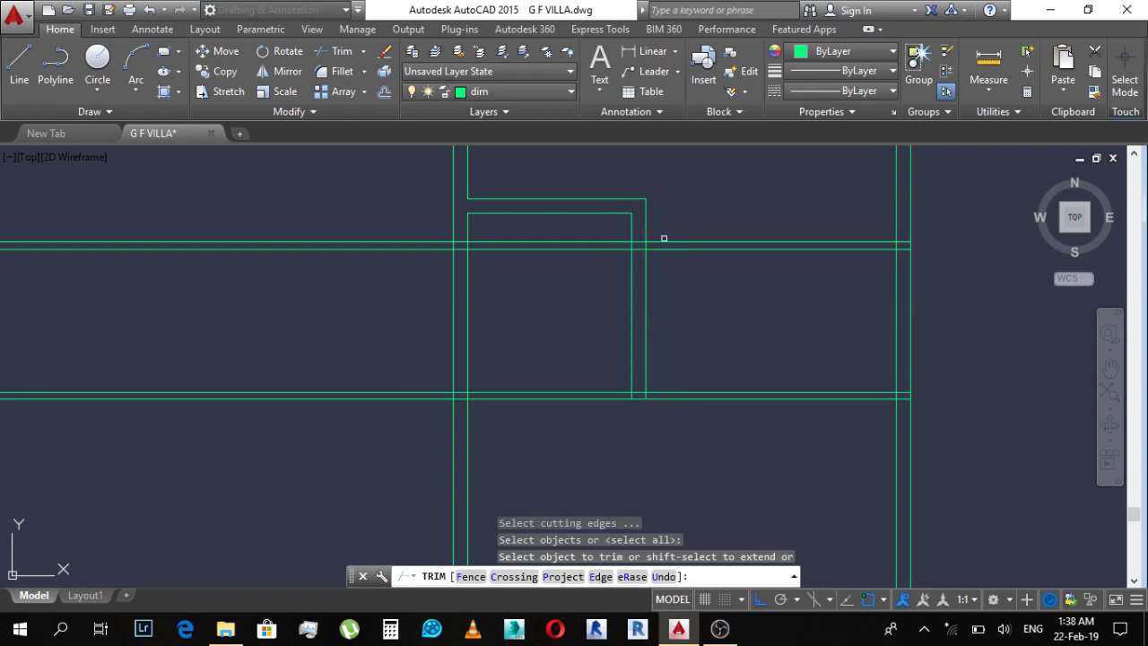
scroll(651, 240, up, 5)
click(620, 287)
key(Escape)
scroll(668, 296, down, 3)
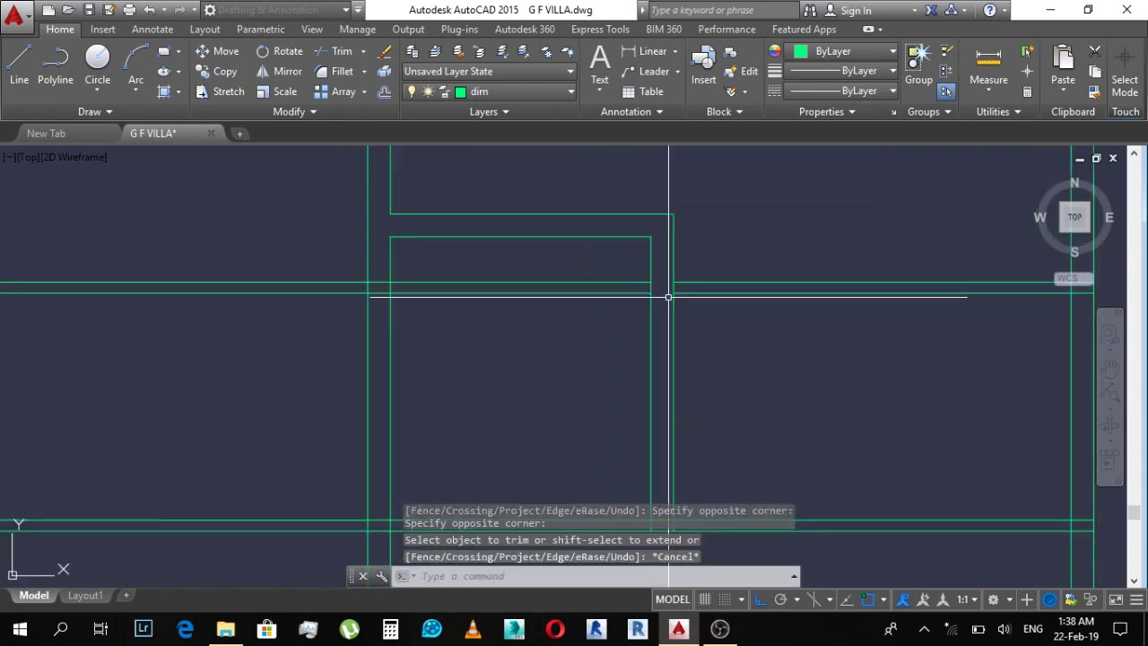
Step: Window-select the two stray horizontal lines and erase them
click(573, 257)
click(533, 367)
text(e)
key(Return)
Step: Trim the overlapping wall-line ends that run past the next corner
middle_drag(687, 305, 560, 314)
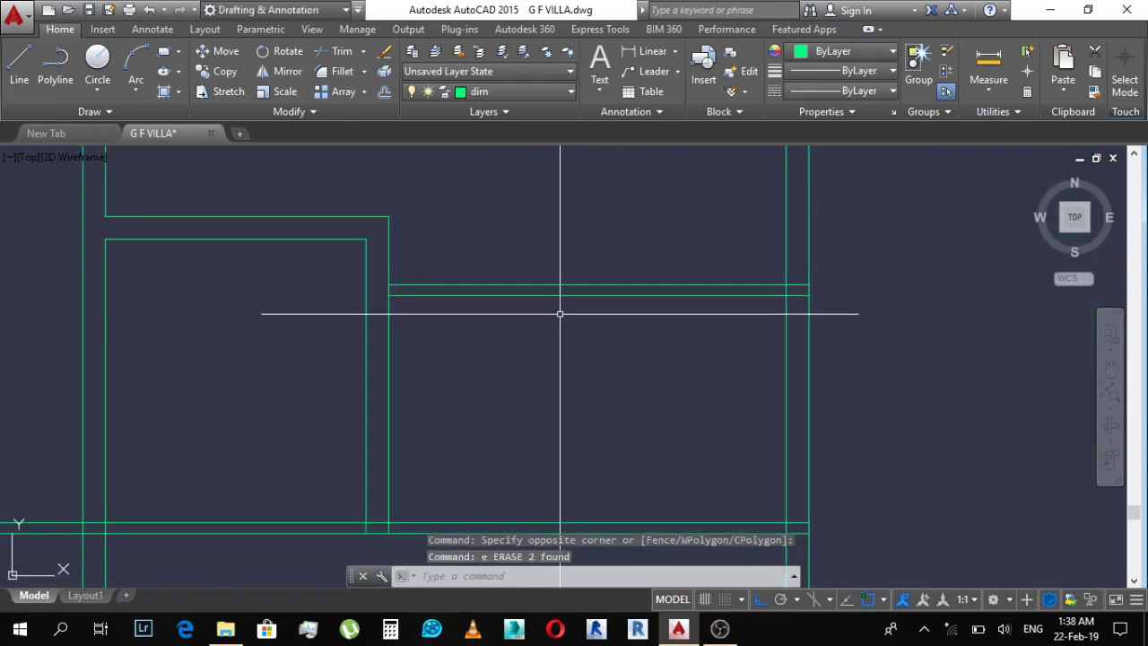
text(tr)
key(Return)
scroll(721, 277, up, 2)
key(Return)
scroll(782, 285, up, 2)
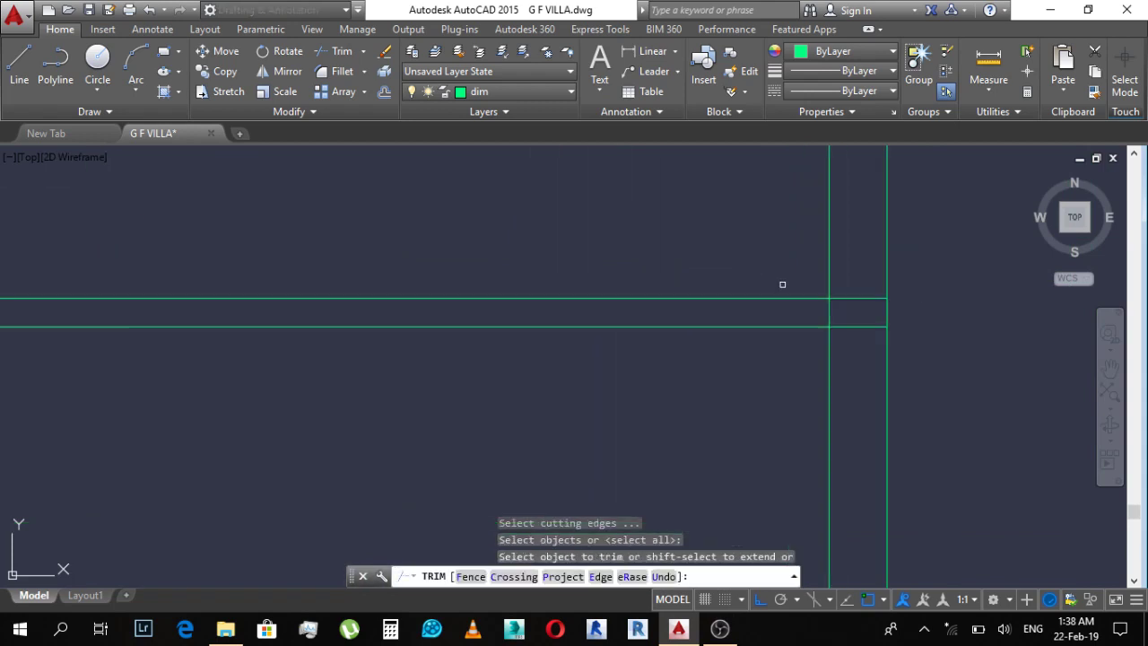
click(843, 266)
click(870, 288)
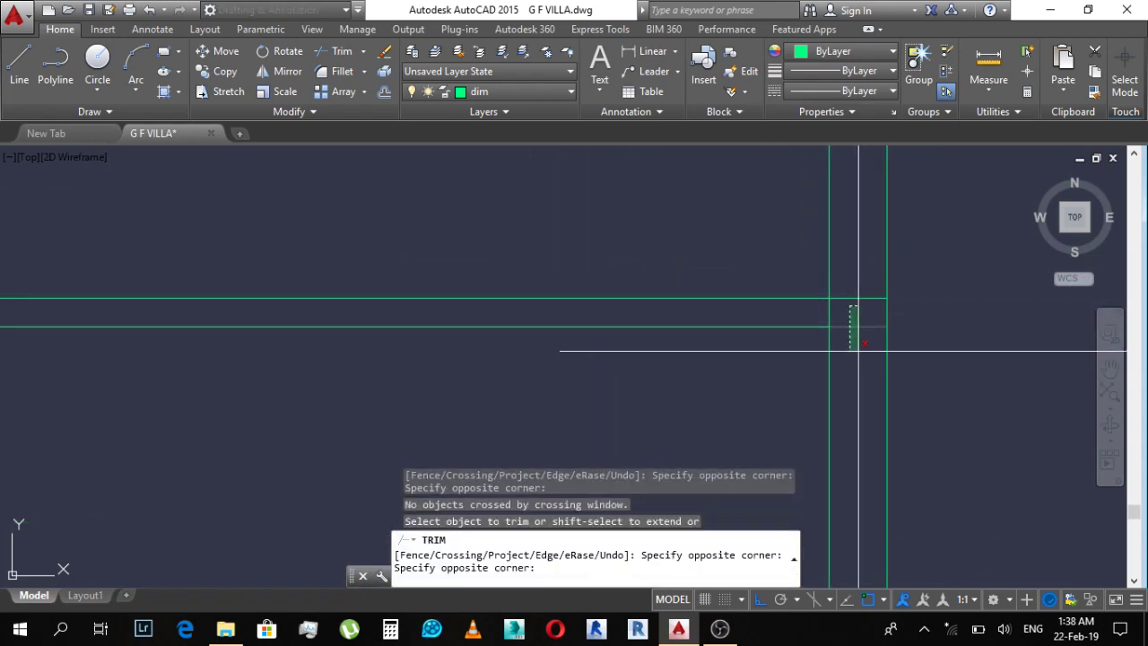
click(831, 300)
click(820, 313)
scroll(496, 303, down, 2)
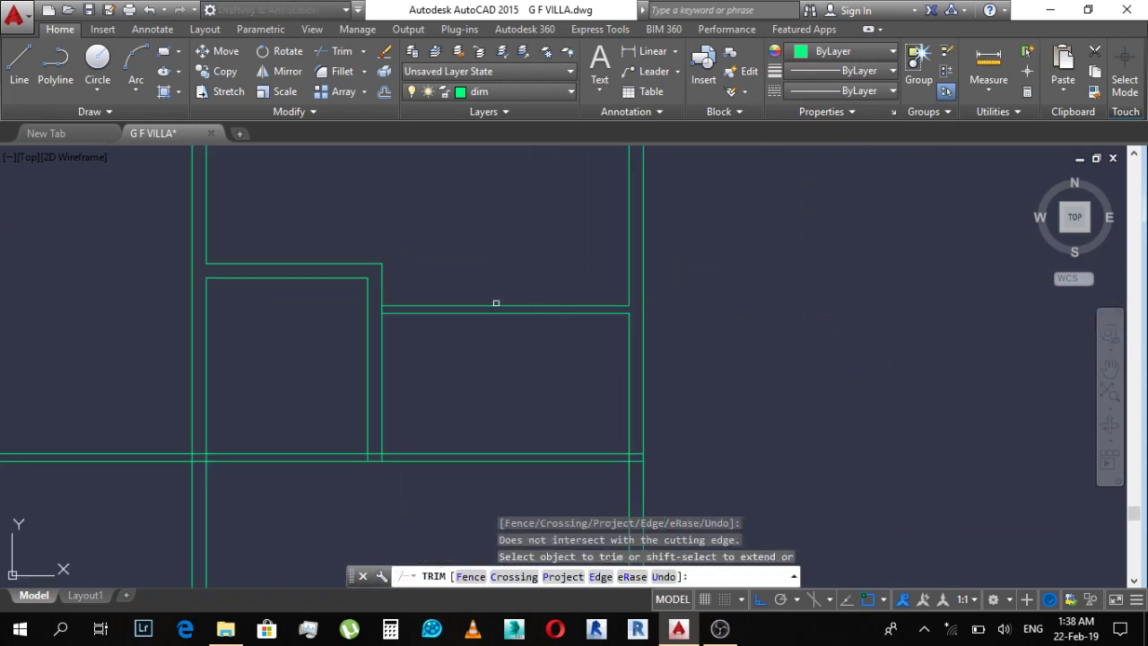
scroll(381, 298, down, 2)
scroll(359, 311, up, 3)
key(Escape)
scroll(657, 322, down, 3)
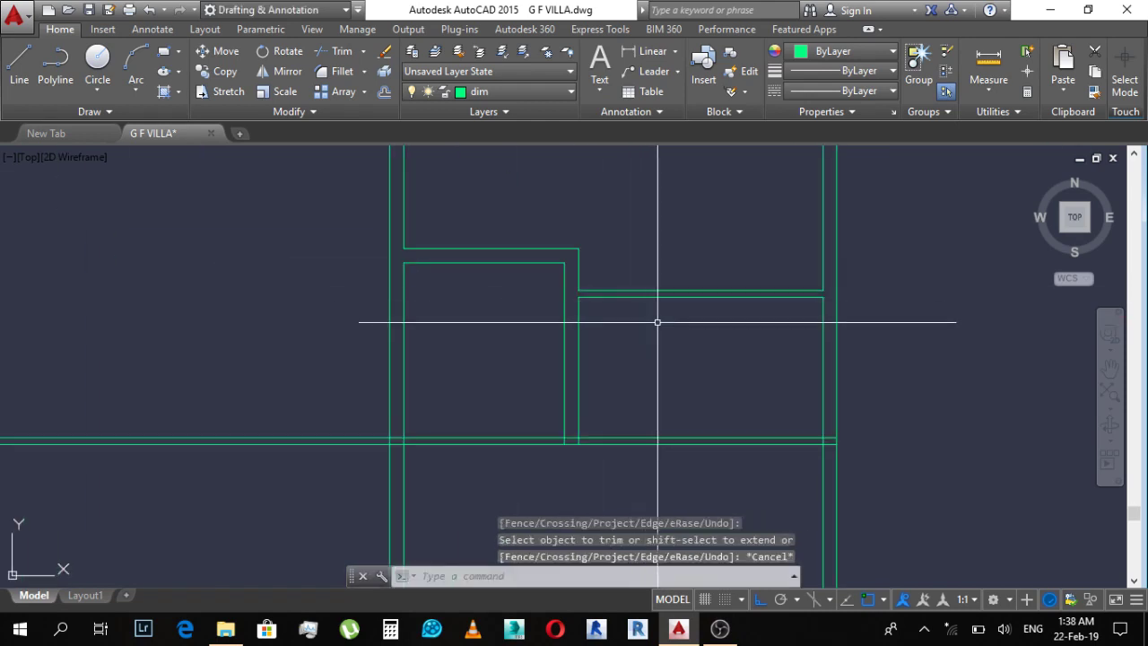
scroll(832, 421, up, 5)
Step: Trim the two remaining wall-line stubs at the corner
key(Return)
key(Return)
click(763, 398)
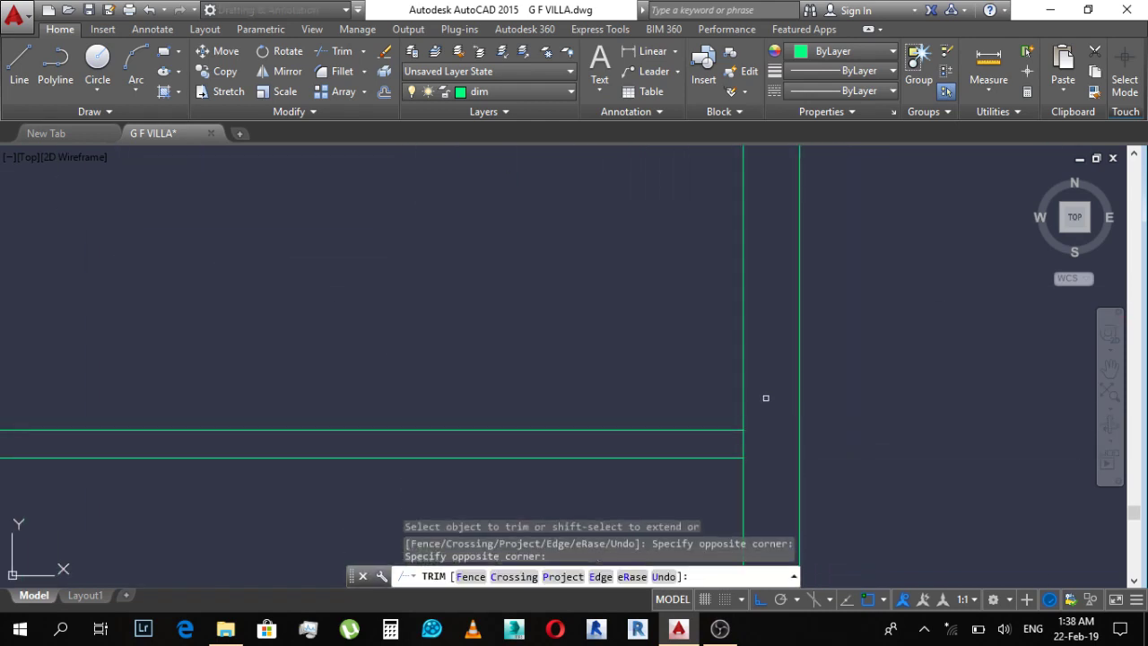
click(741, 446)
key(Escape)
scroll(741, 446, down, 2)
scroll(758, 380, down, 2)
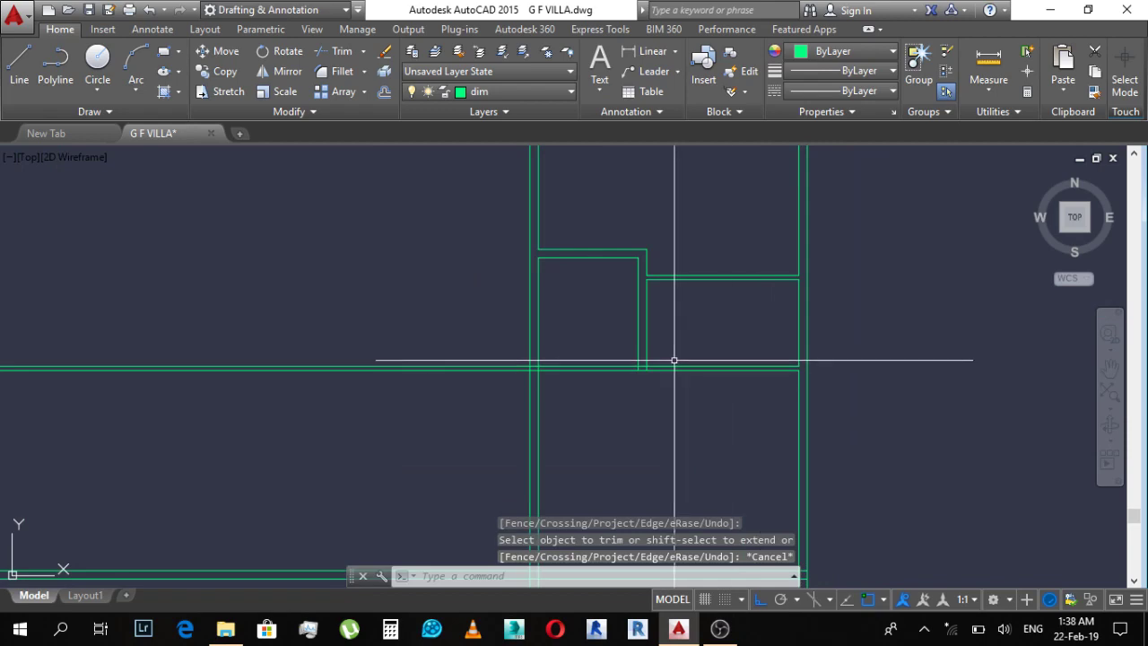
scroll(658, 329, down, 2)
scroll(668, 349, down, 1)
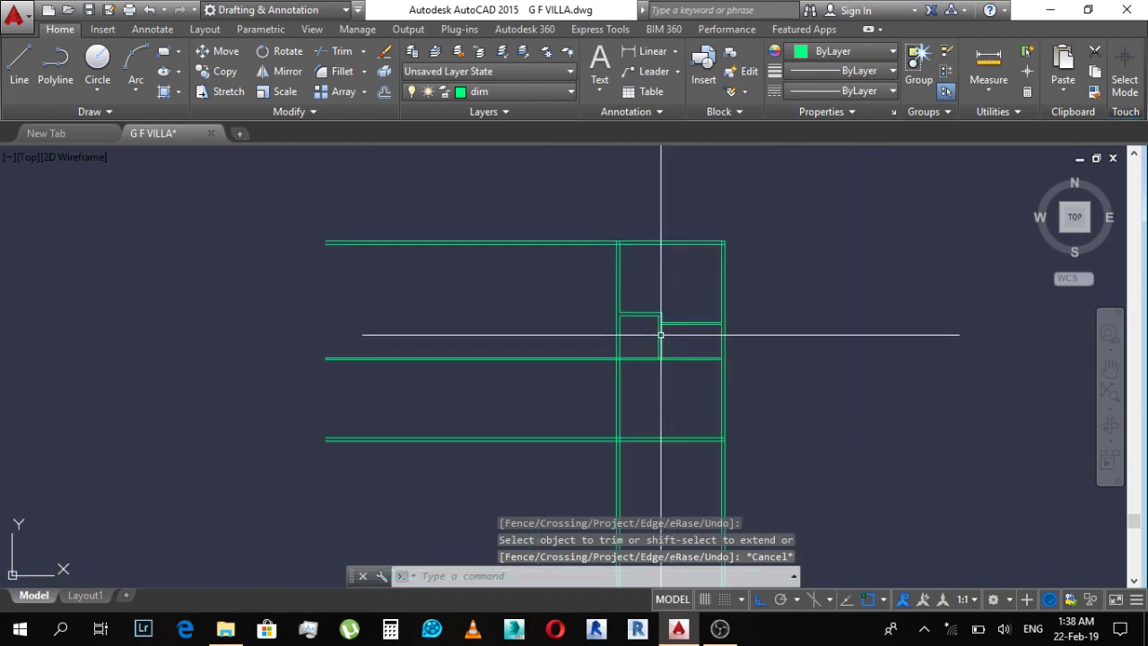
scroll(660, 334, down, 4)
scroll(554, 248, up, 2)
scroll(553, 246, up, 2)
Step: Add a 4.6 aligned dimension (DAL) across the right-side wall's two ends
scroll(706, 291, up, 2)
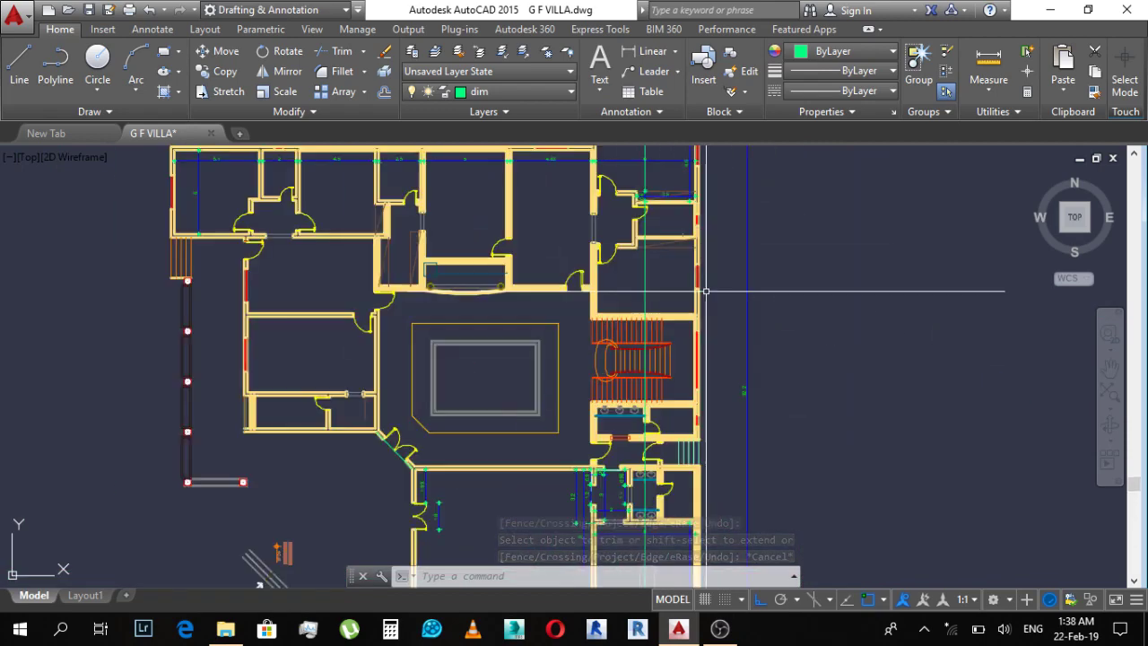
scroll(706, 291, up, 1)
scroll(651, 287, up, 2)
scroll(646, 269, up, 2)
key(Escape)
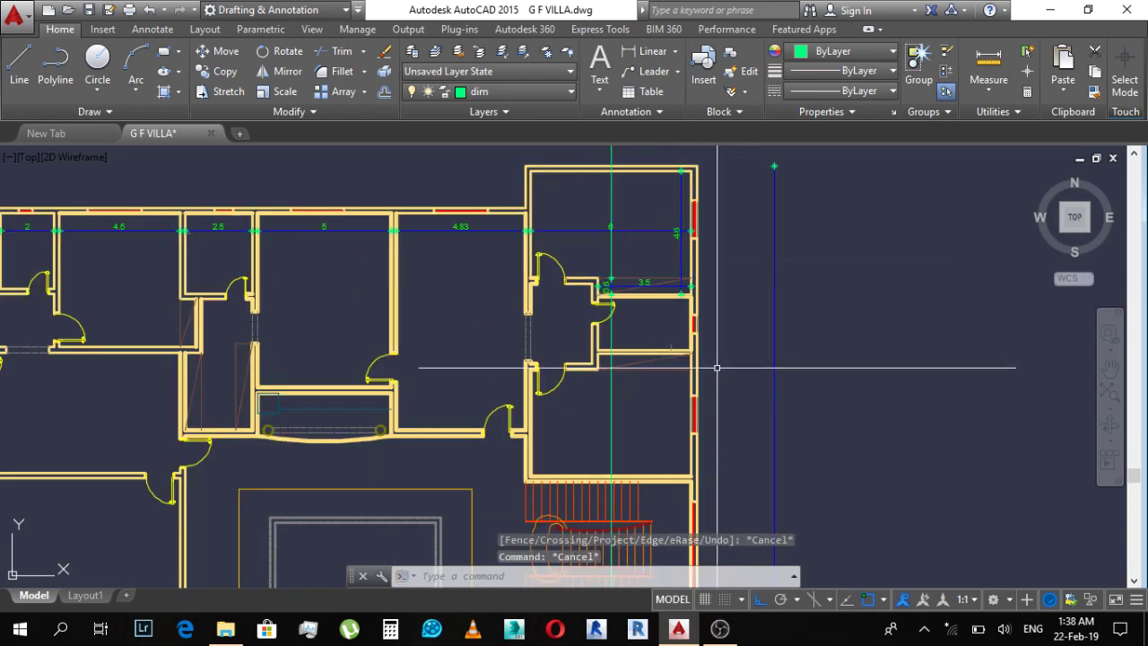
text(dal)
key(Return)
scroll(700, 359, up, 3)
scroll(704, 362, up, 3)
click(703, 366)
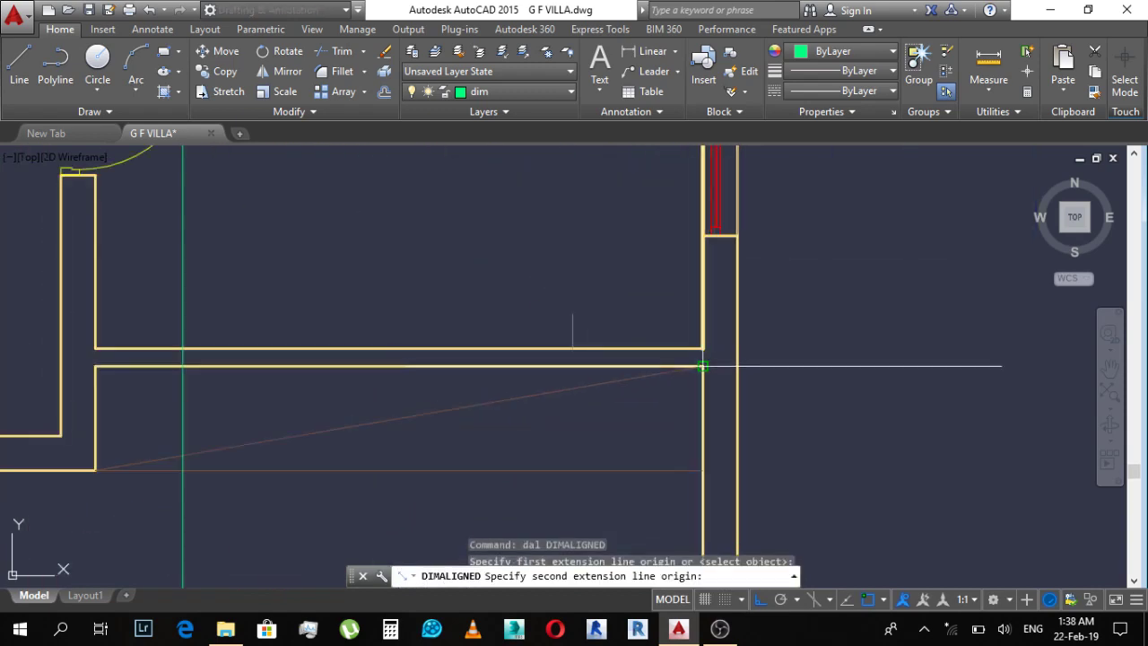
scroll(702, 366, down, 2)
scroll(717, 430, up, 2)
scroll(720, 430, up, 1)
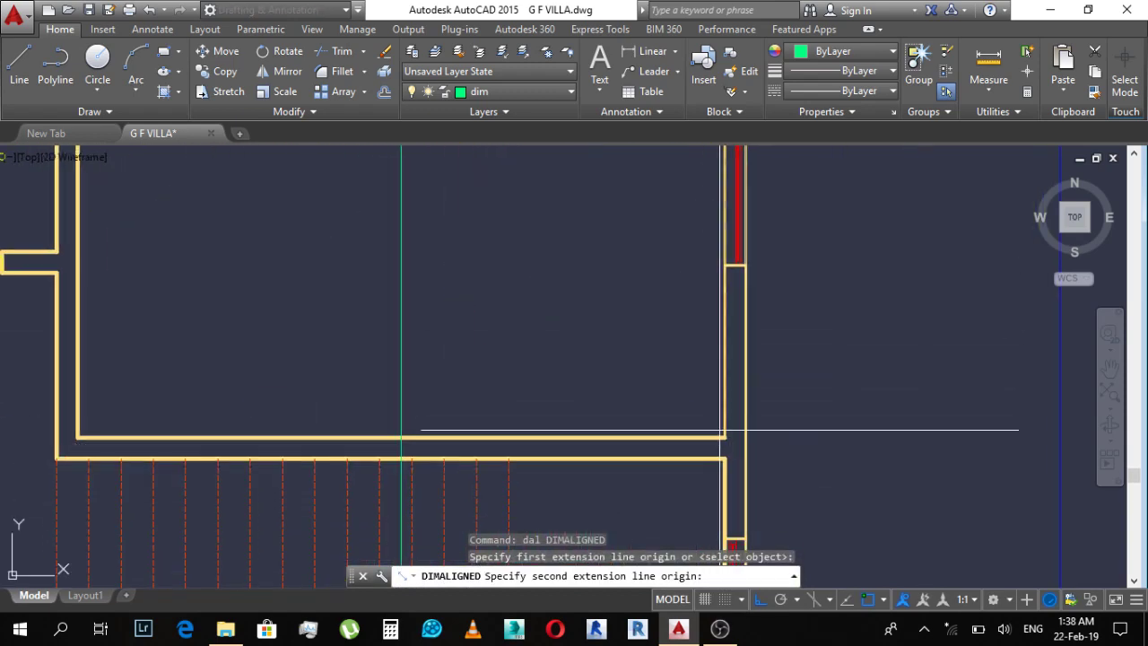
click(725, 432)
scroll(641, 332, down, 3)
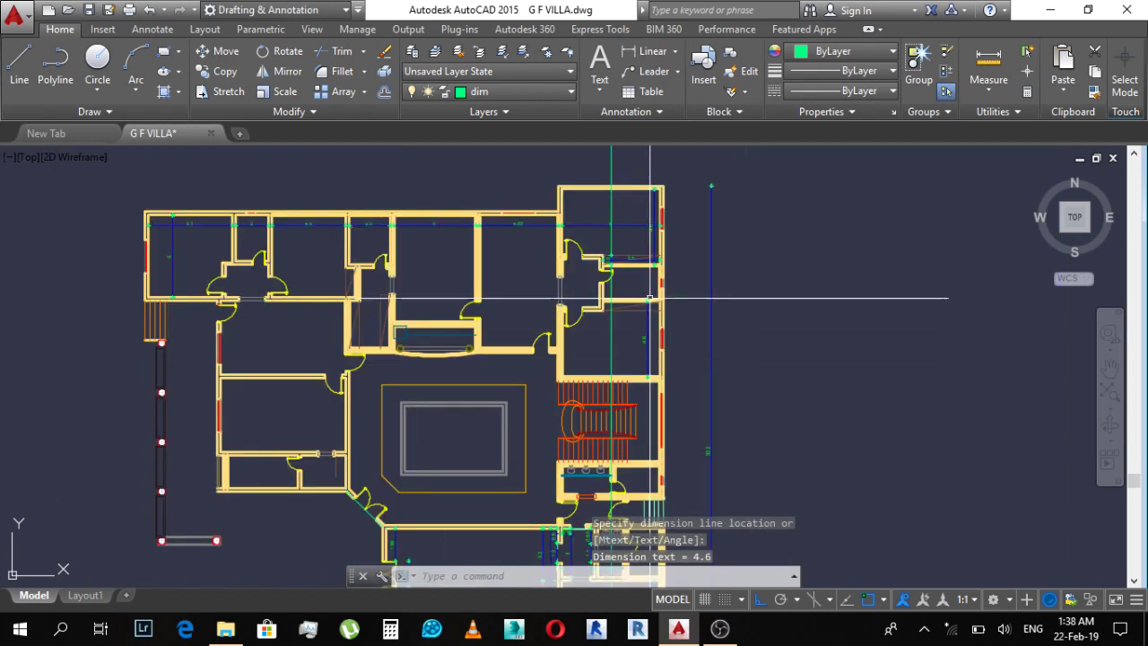
scroll(652, 226, up, 2)
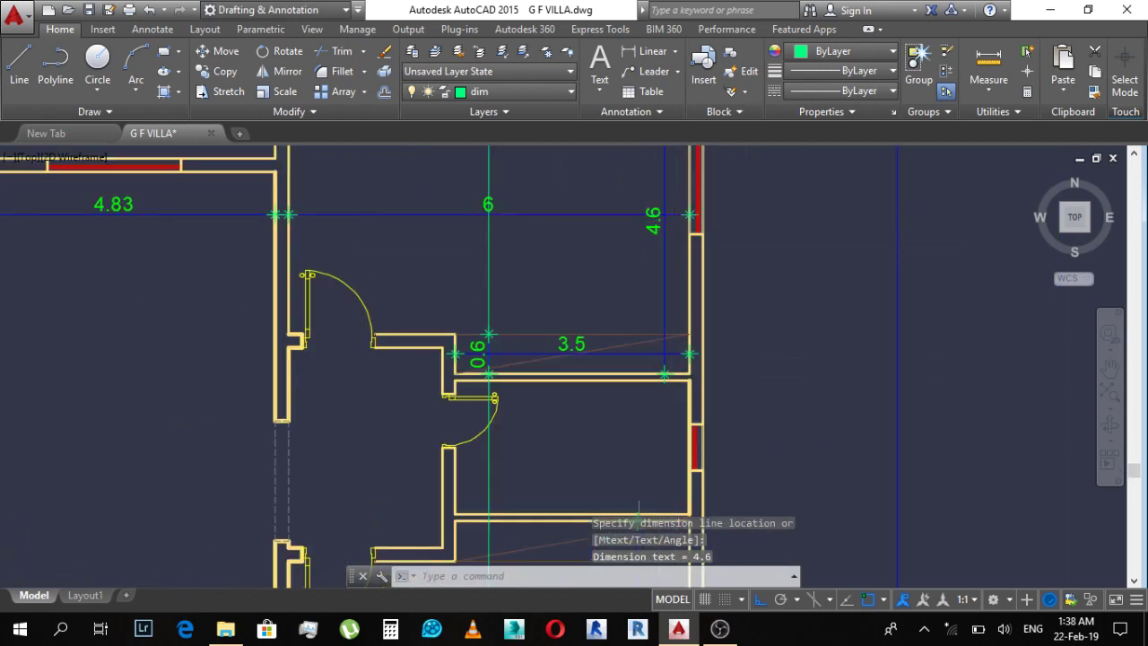
scroll(668, 216, down, 2)
middle_drag(664, 462, 665, 433)
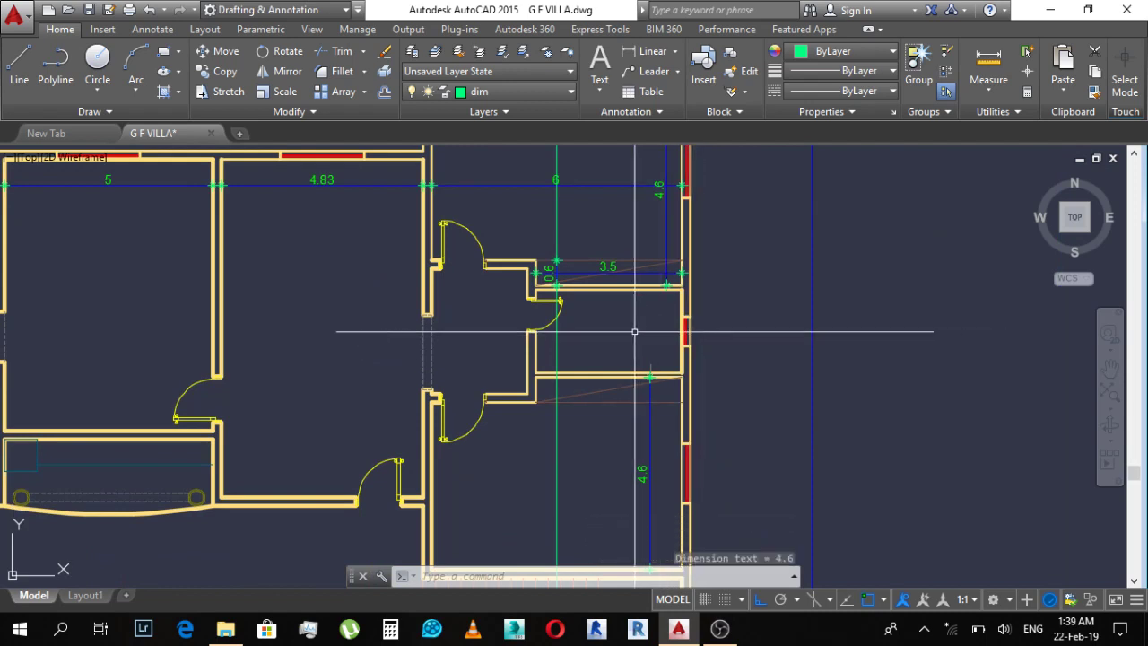
Step: Draw a horizontal line from the right wall leftward across the plan
text(l)
key(Return)
click(682, 332)
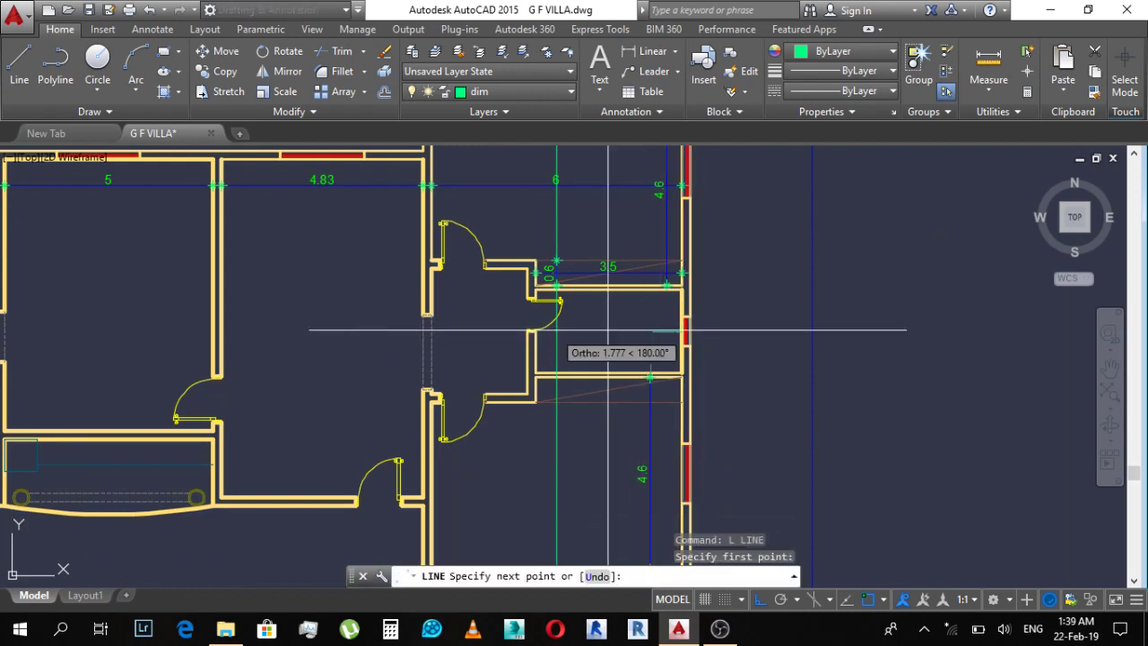
click(319, 332)
key(Escape)
middle_drag(639, 318, 643, 281)
scroll(642, 281, down, 4)
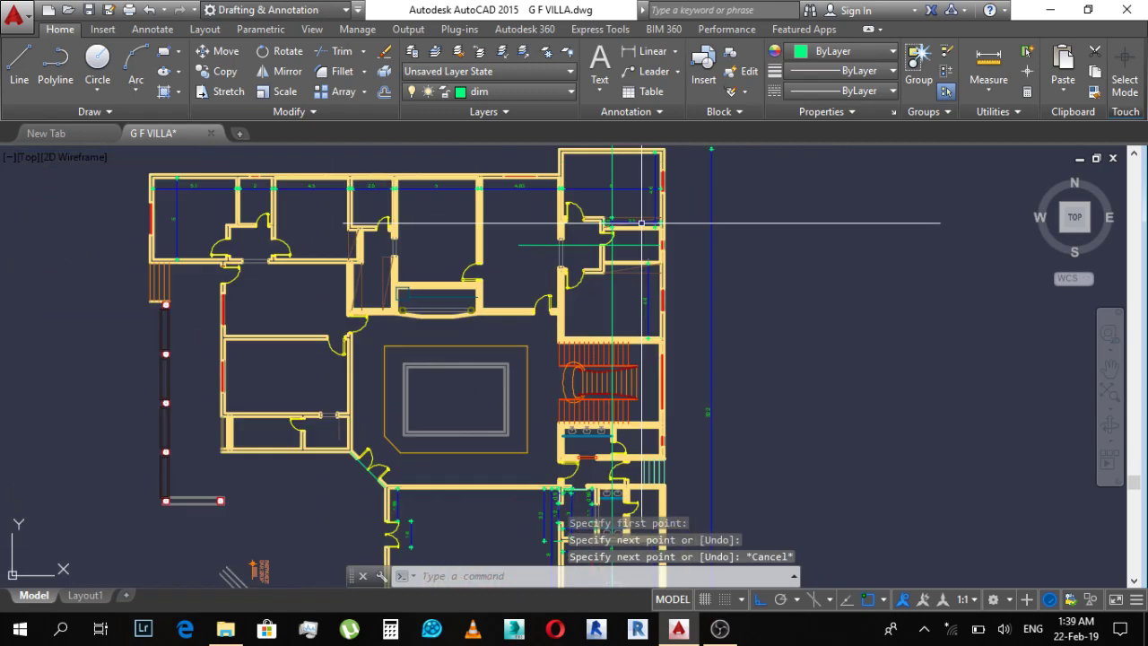
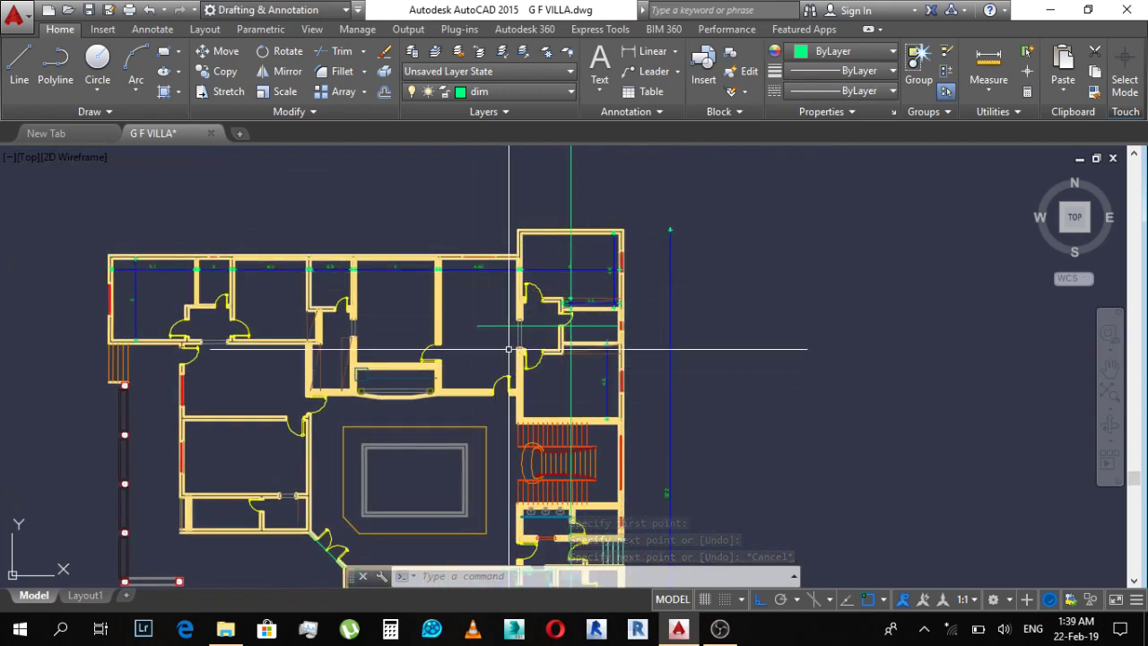
Step: Window-select the stray object in the plan and erase it
scroll(509, 349, up, 3)
click(574, 314)
click(448, 313)
text(e)
key(Return)
Step: Pan to the small white plan, starting and cancelling Line and MText commands along the way
scroll(864, 395, down, 5)
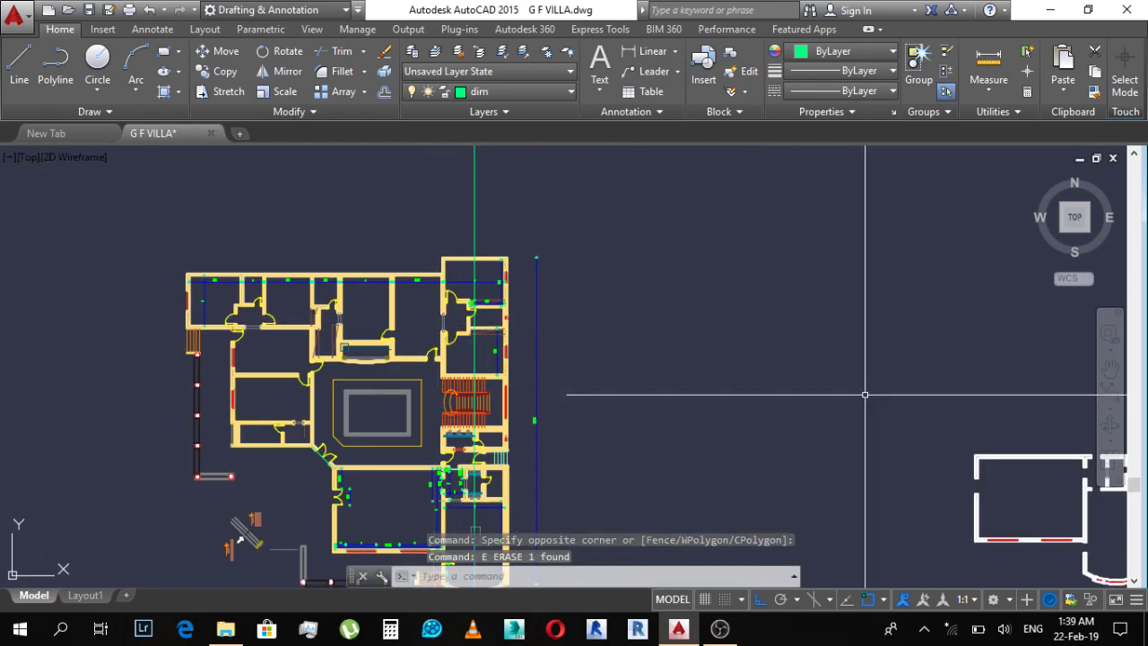
middle_drag(865, 395, 448, 290)
scroll(610, 326, up, 2)
scroll(435, 326, down, 5)
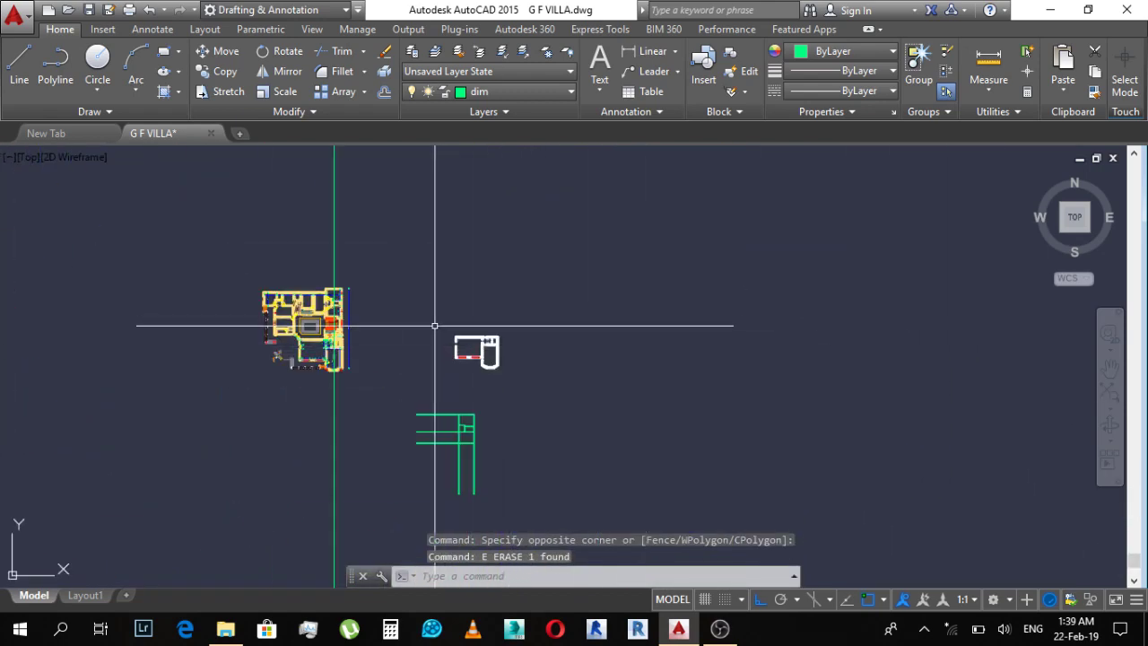
scroll(533, 464, up, 4)
scroll(538, 461, up, 2)
key(Escape)
text(l)
key(Return)
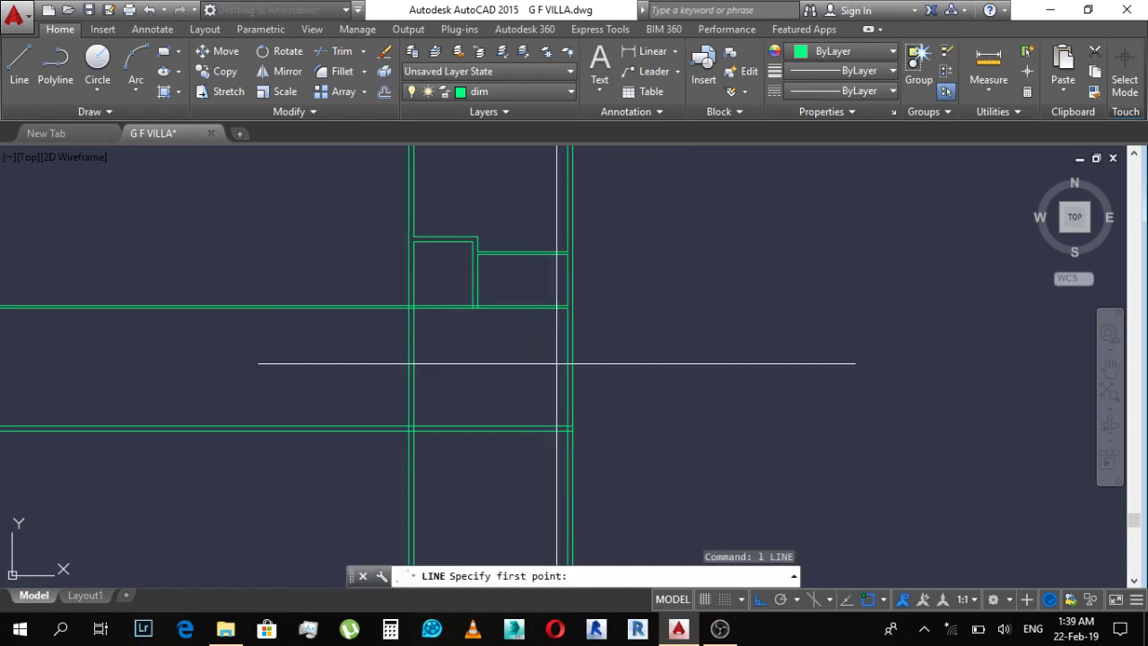
scroll(557, 363, up, 2)
key(Escape)
text(mt)
key(Return)
scroll(571, 413, up, 3)
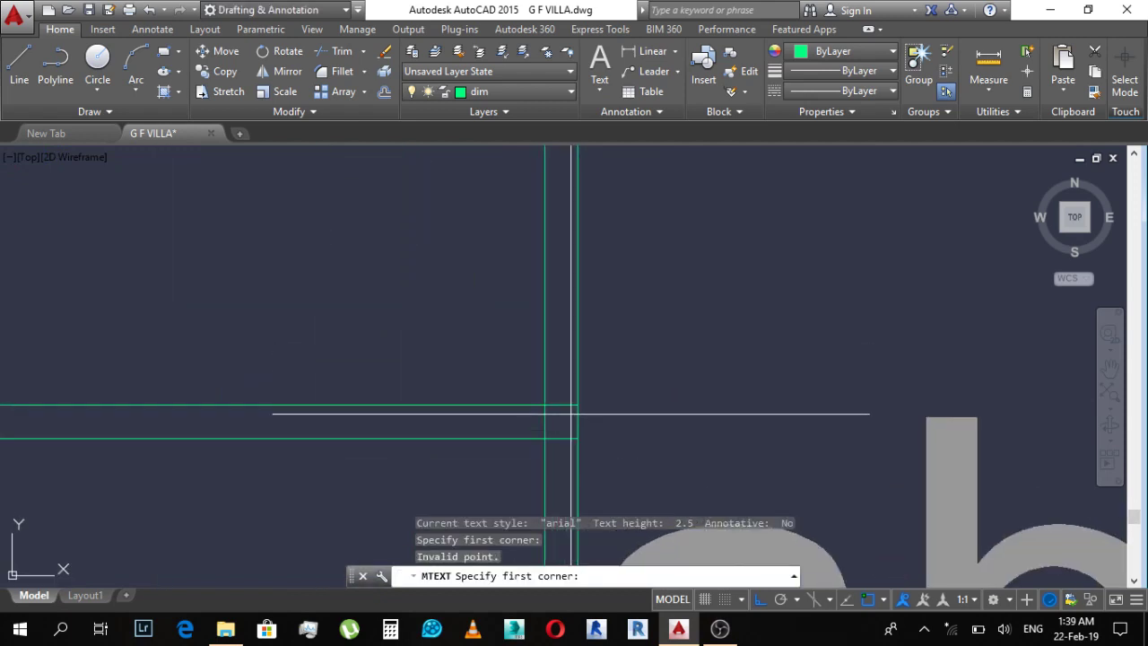
key(Escape)
Step: Trim the two green wall segments between the vertical walls at the junction
text(tr)
key(Return)
key(Return)
click(564, 403)
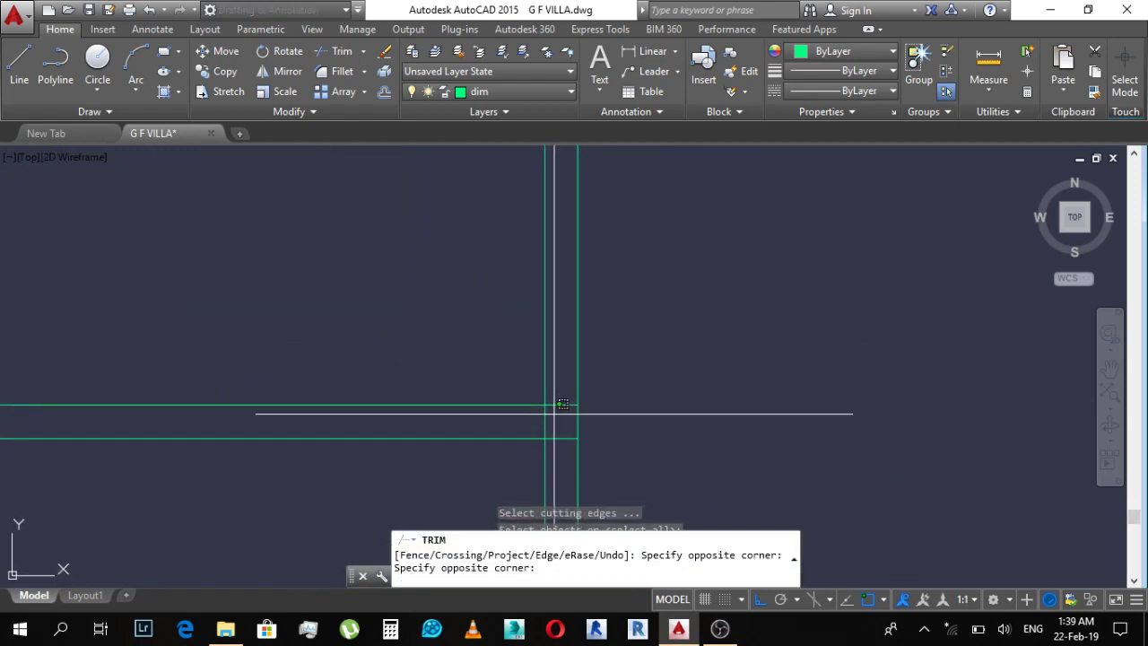
click(574, 404)
key(Return)
click(551, 392)
click(559, 435)
key(Escape)
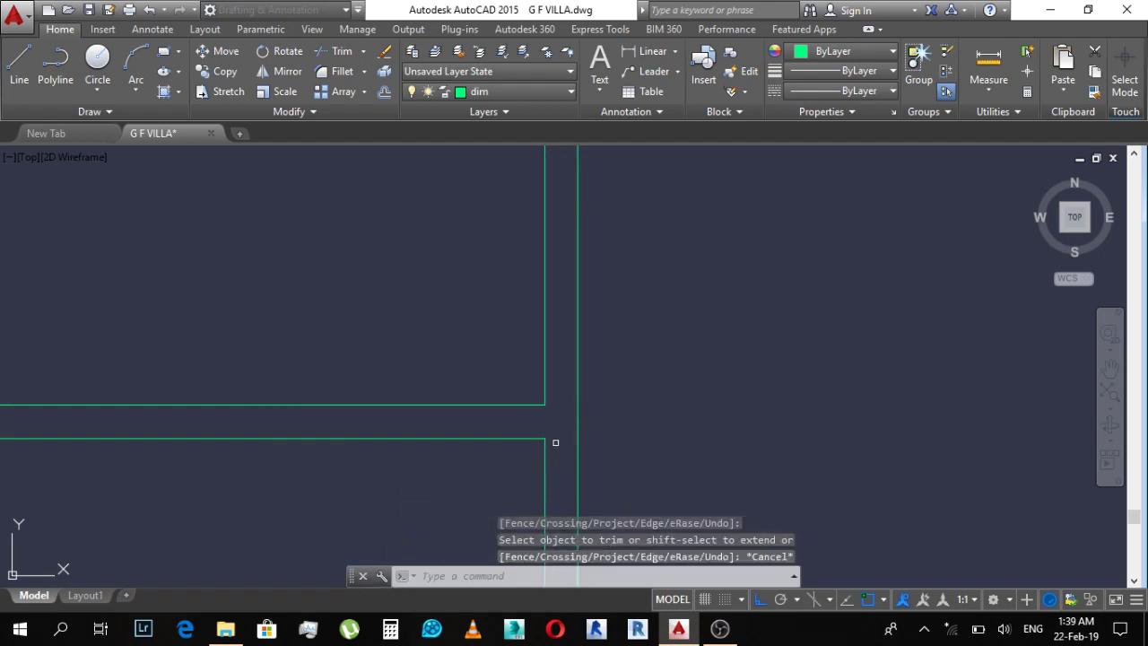
scroll(556, 442, down, 2)
scroll(605, 392, down, 1)
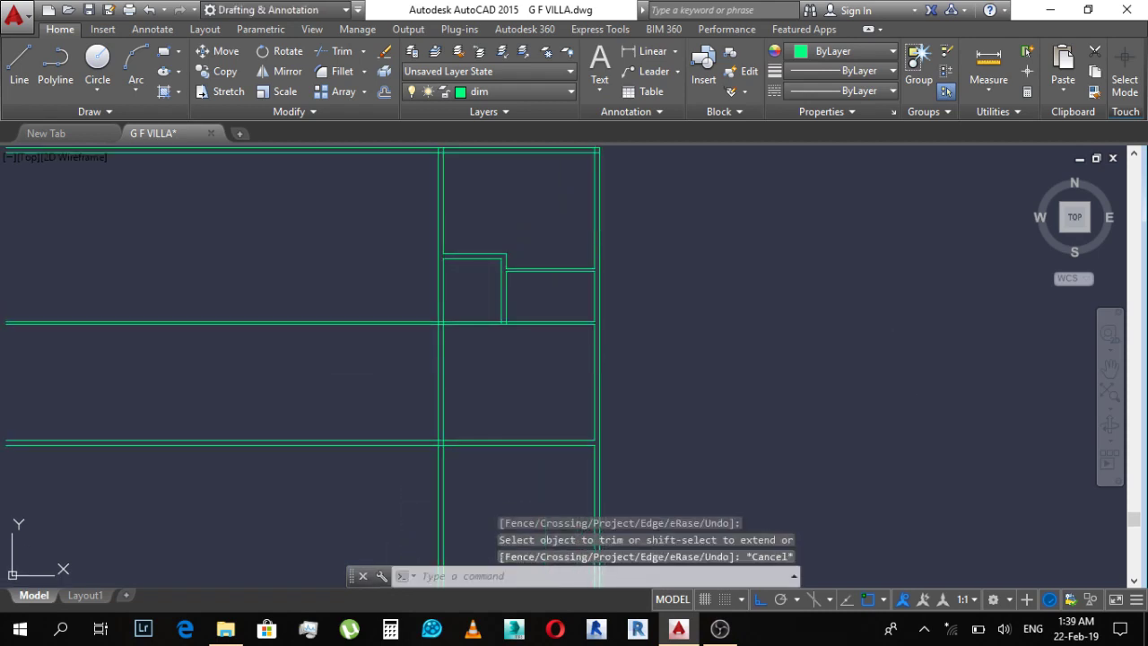
Step: Draw a horizontal construction line (XL) across the green walls
text(xl)
key(Return)
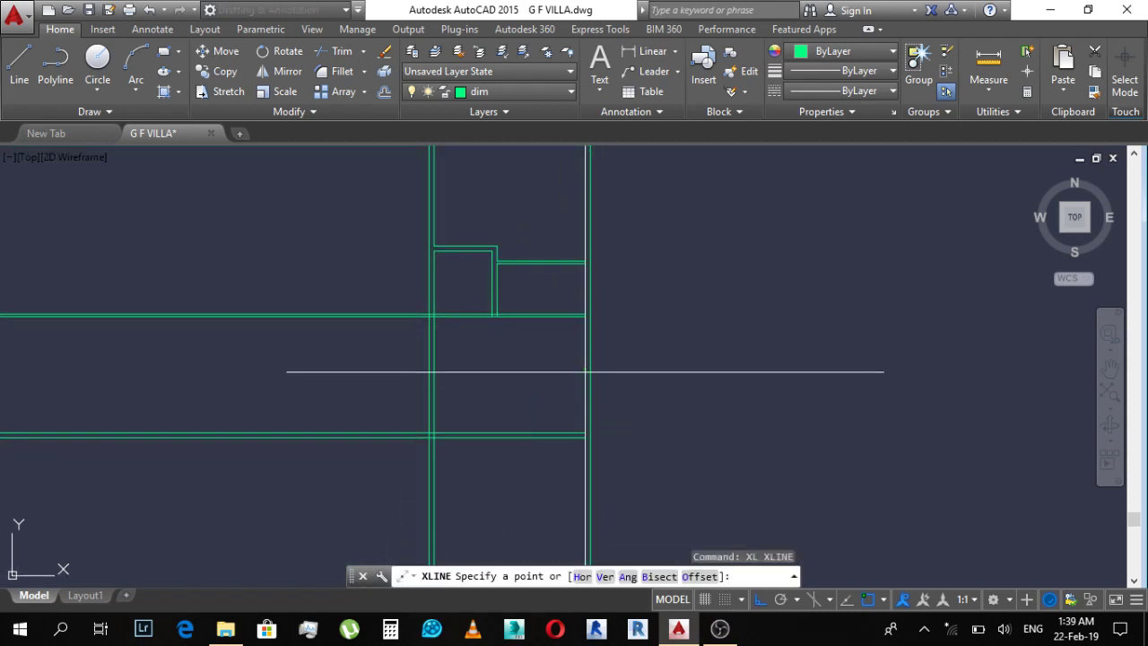
scroll(569, 293, up, 3)
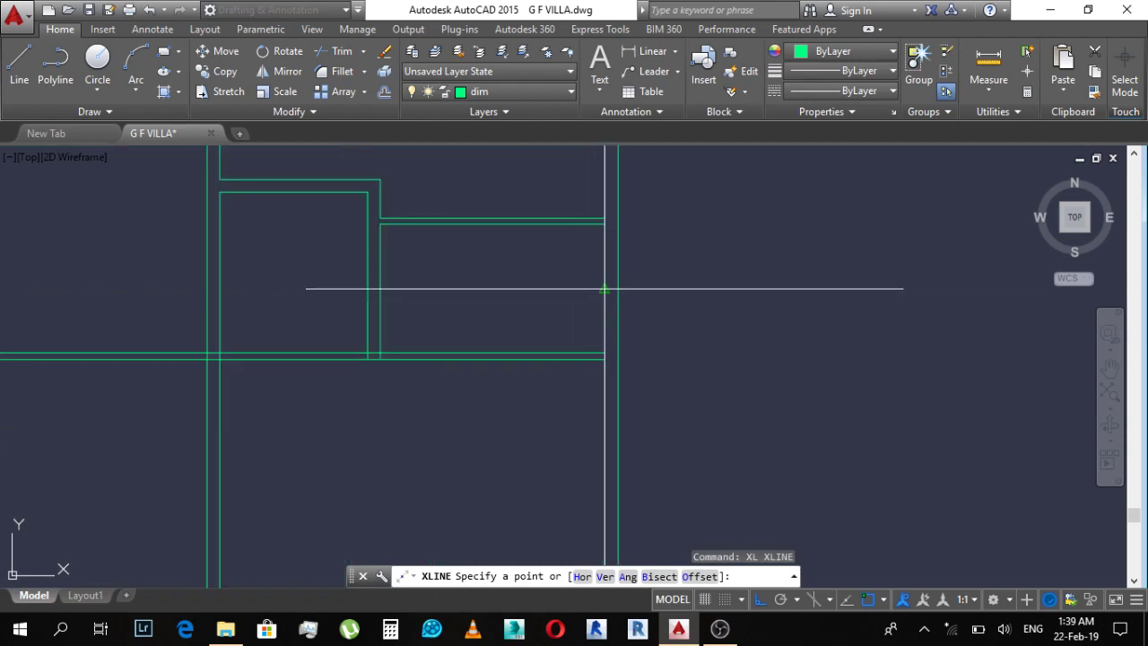
click(604, 289)
click(712, 297)
key(Escape)
scroll(747, 359, down, 1)
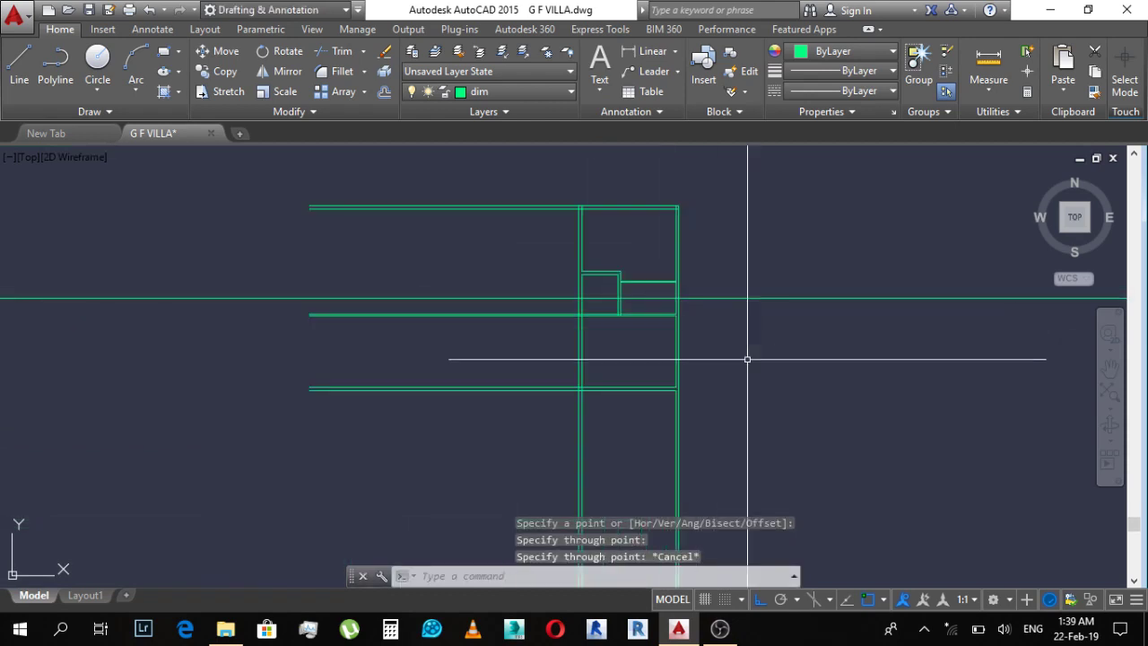
scroll(747, 359, up, 2)
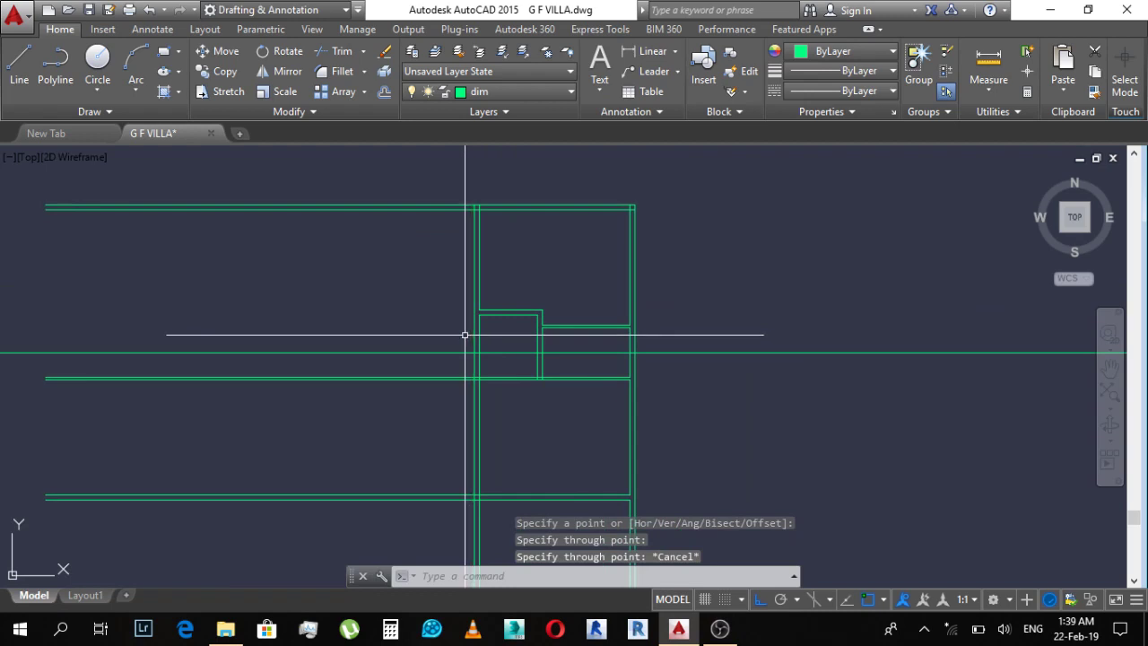
Step: Erase the long horizontal wall line below the room
click(687, 179)
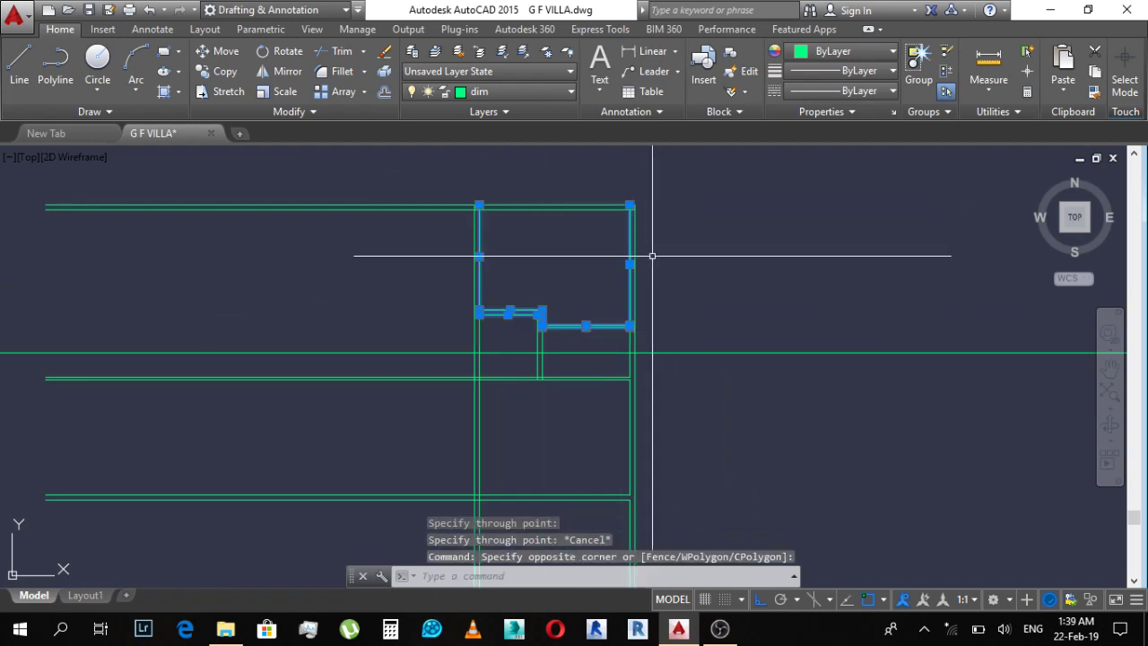
middle_drag(655, 328, 656, 304)
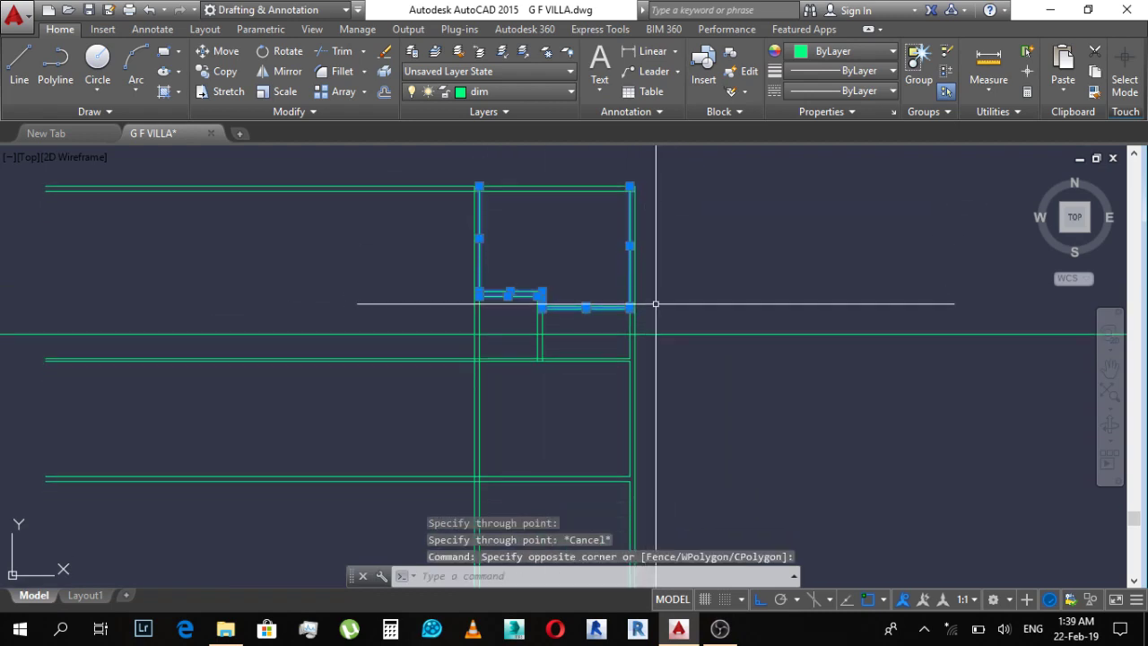
key(Escape)
click(589, 436)
text(e)
key(Return)
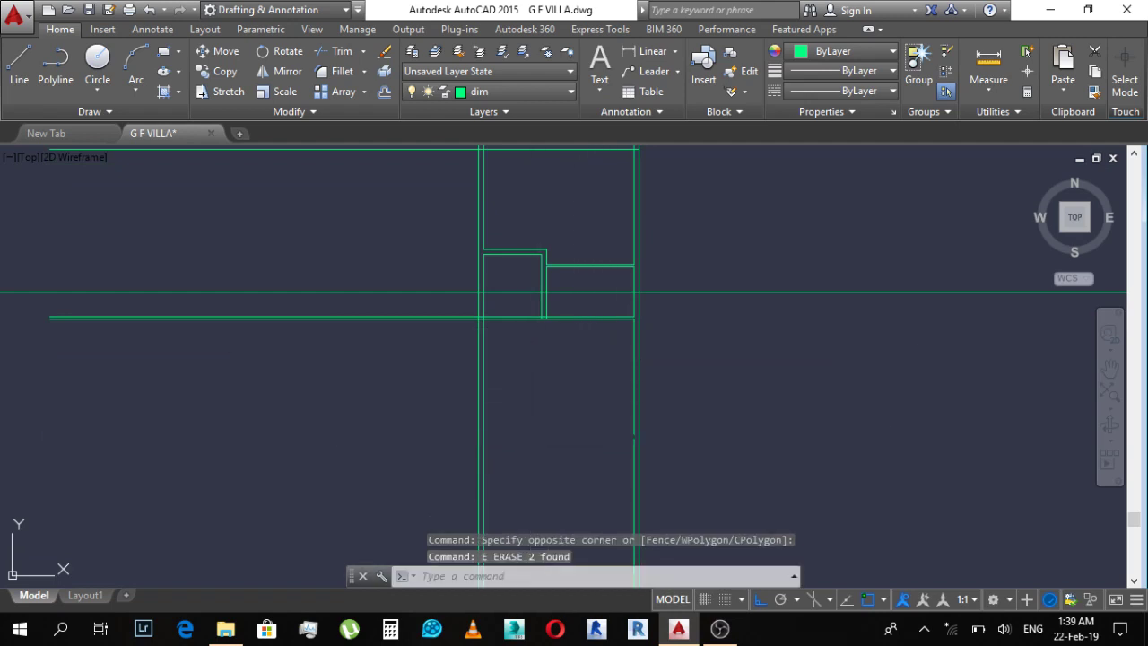
Step: Mirror the upper wall outline about the construction line, keeping the original, then box a stray line
middle_drag(639, 324, 634, 364)
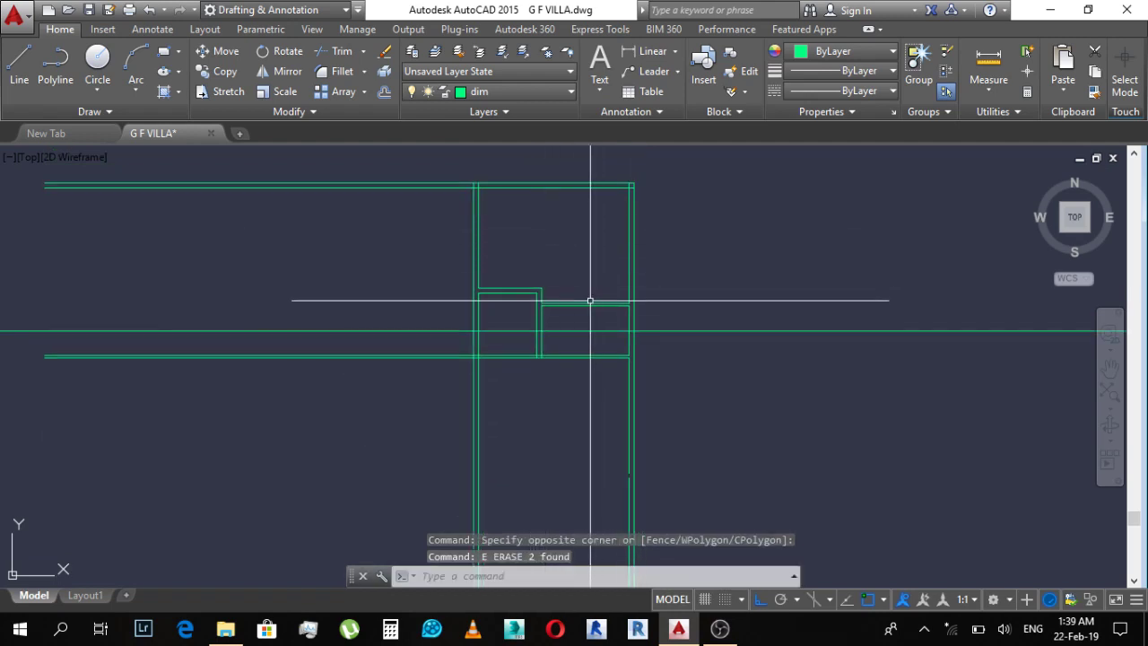
click(449, 313)
click(705, 155)
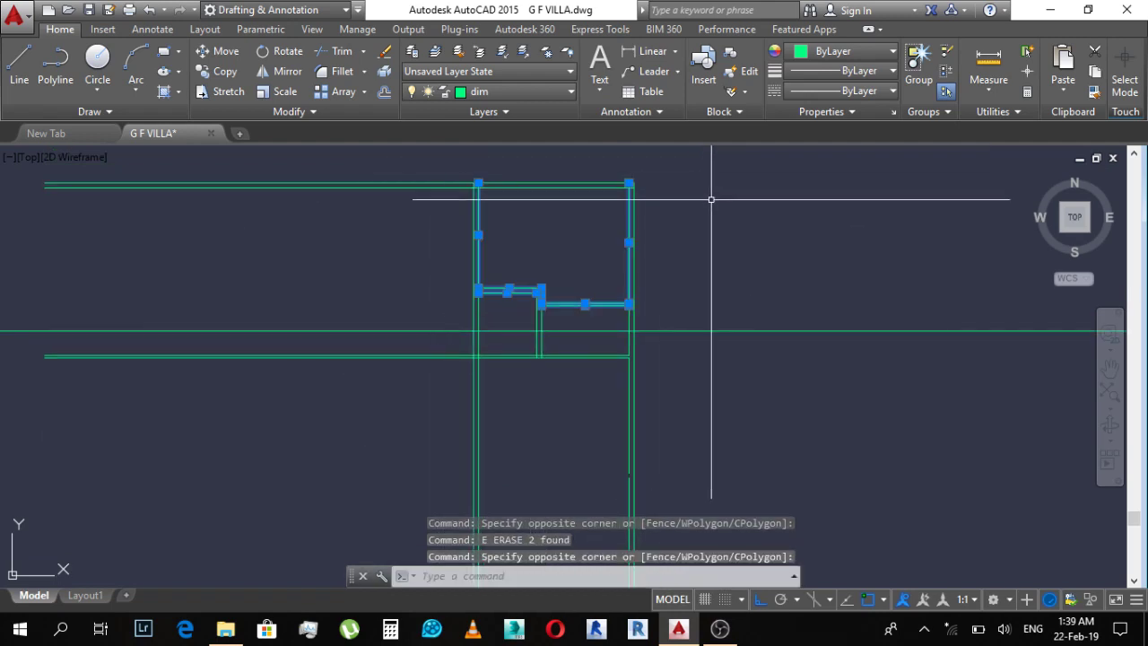
middle_drag(703, 215, 682, 236)
text(mi)
key(Return)
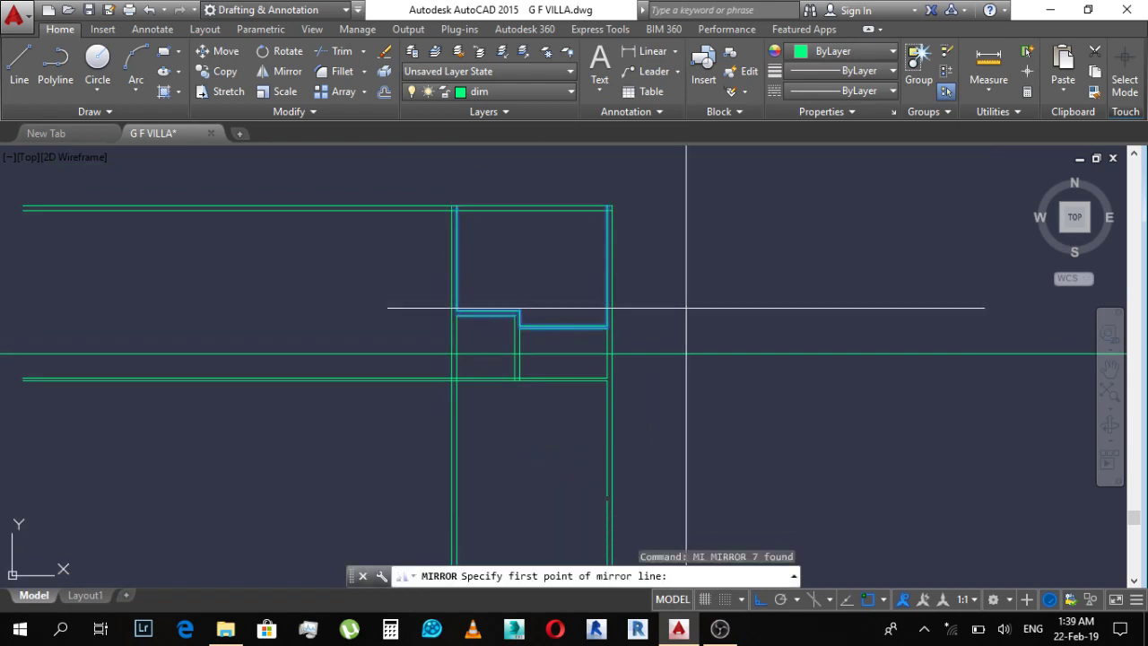
click(689, 353)
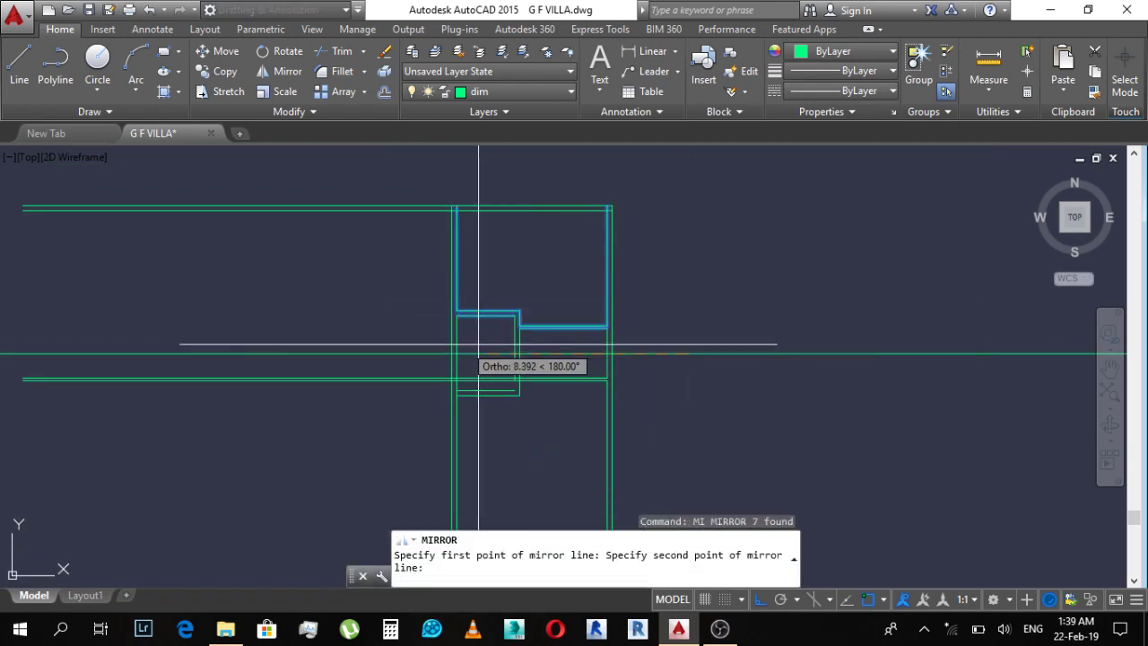
click(412, 354)
key(Escape)
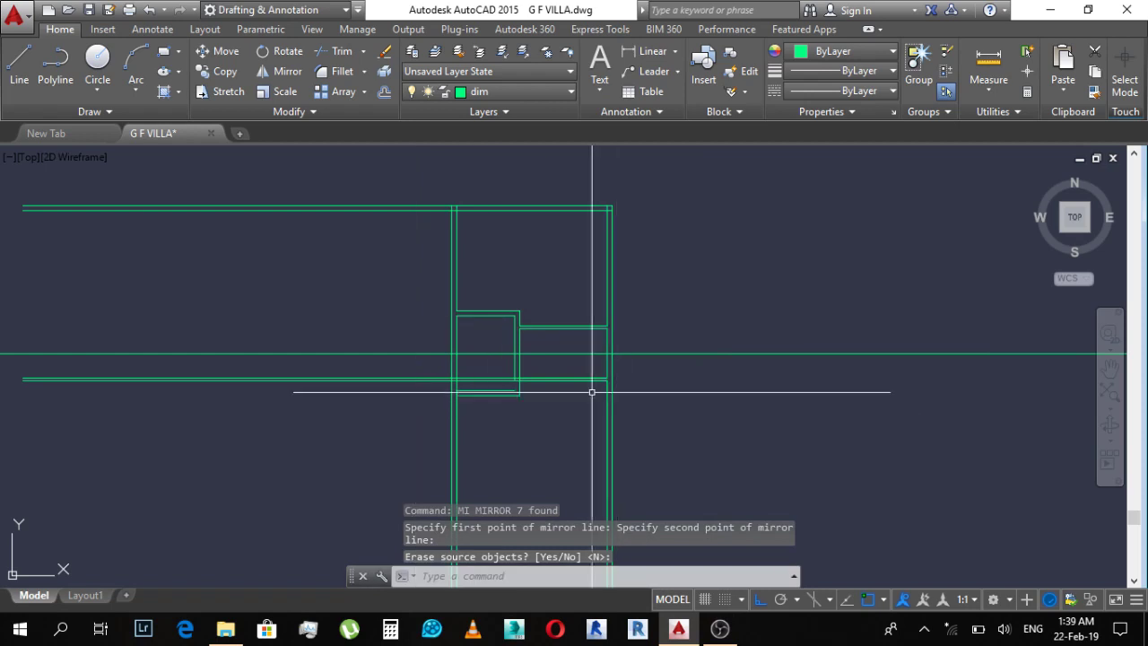
key(Escape)
click(695, 336)
click(654, 389)
Step: Start an Extend on the wall lines, then cancel it
scroll(479, 398, up, 2)
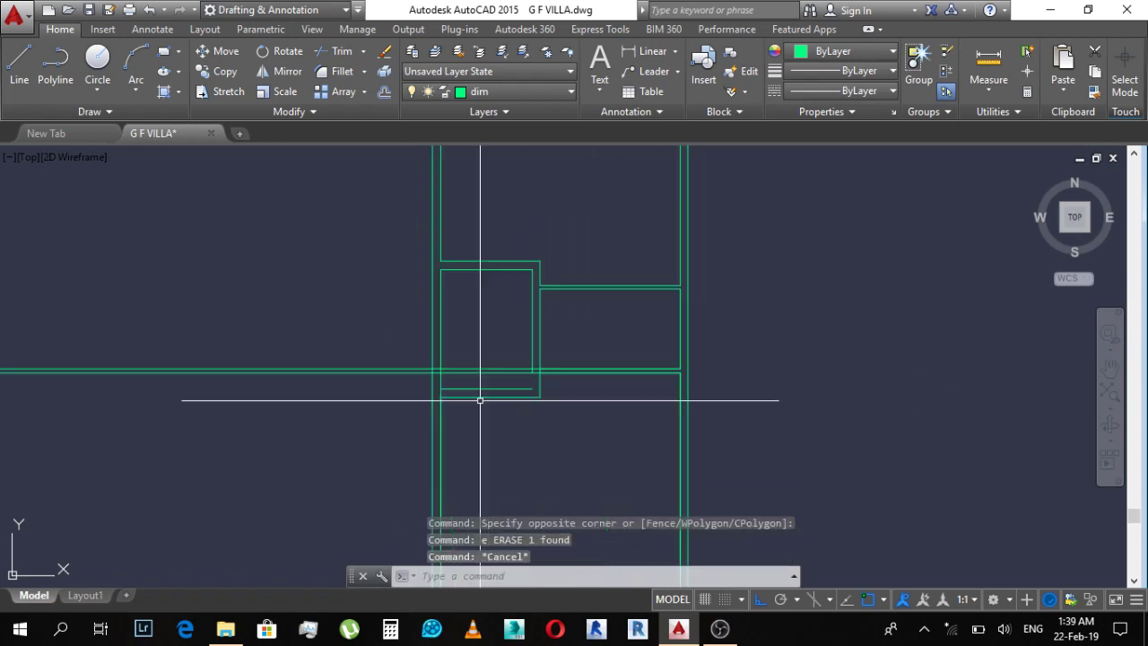
key(Escape)
text(ex)
key(Return)
key(Return)
scroll(530, 358, up, 3)
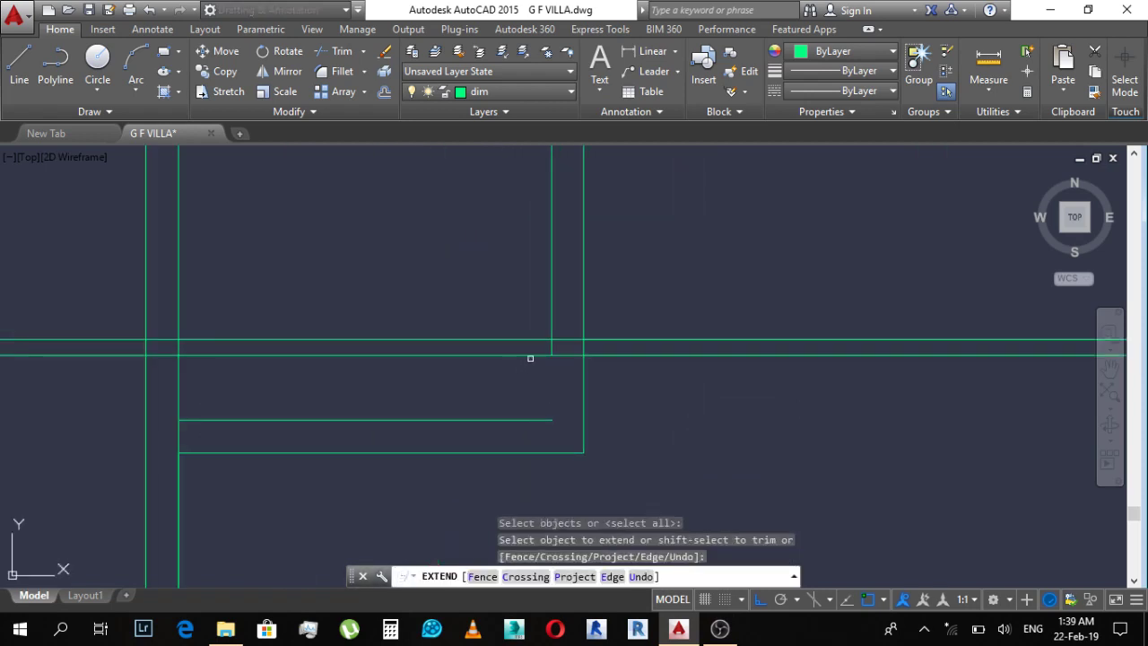
scroll(553, 347, down, 2)
key(Escape)
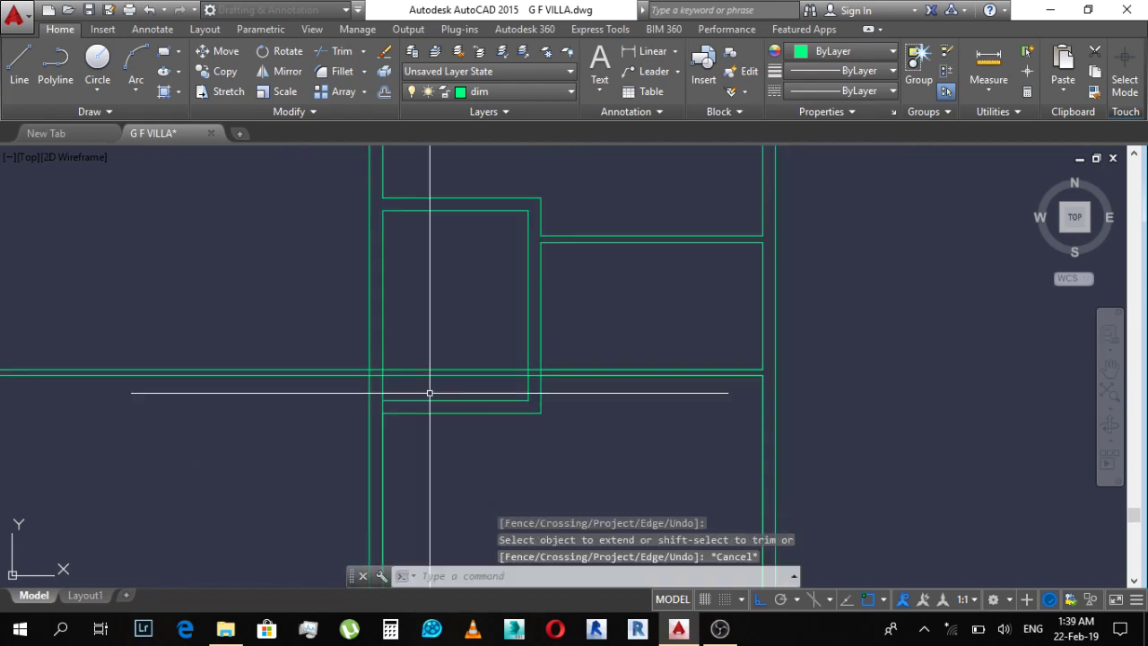
Step: Try trimming a wall line at the junction, then exit Trim
text(tr)
key(Return)
key(Return)
scroll(391, 407, up, 3)
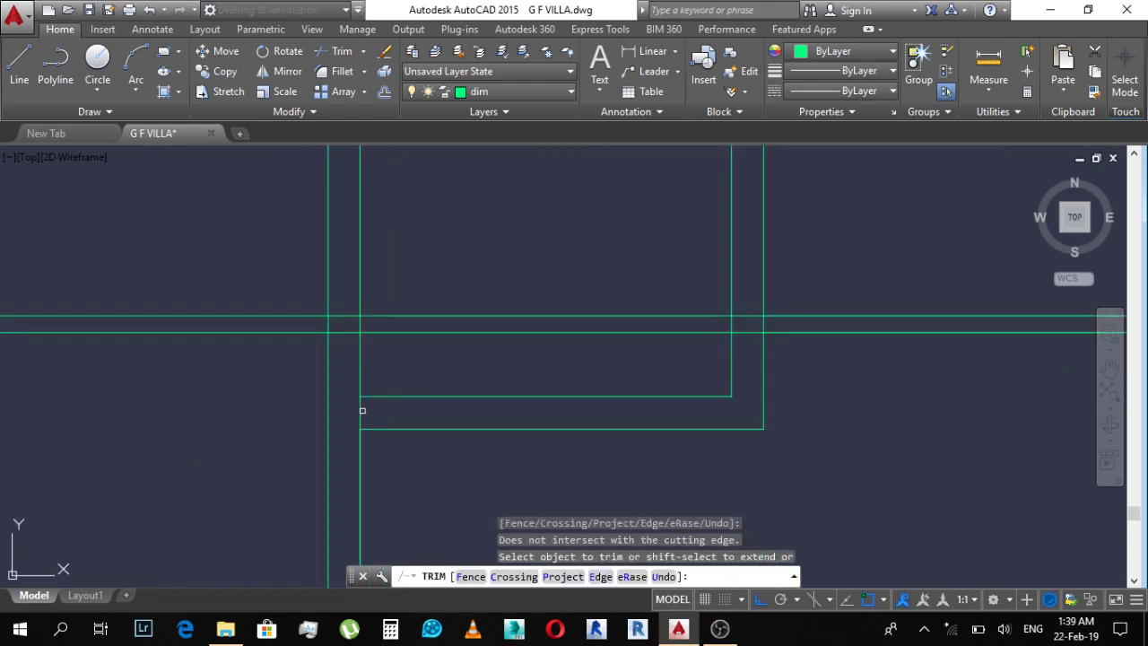
click(418, 395)
scroll(454, 386, down, 2)
key(Escape)
scroll(538, 377, up, 1)
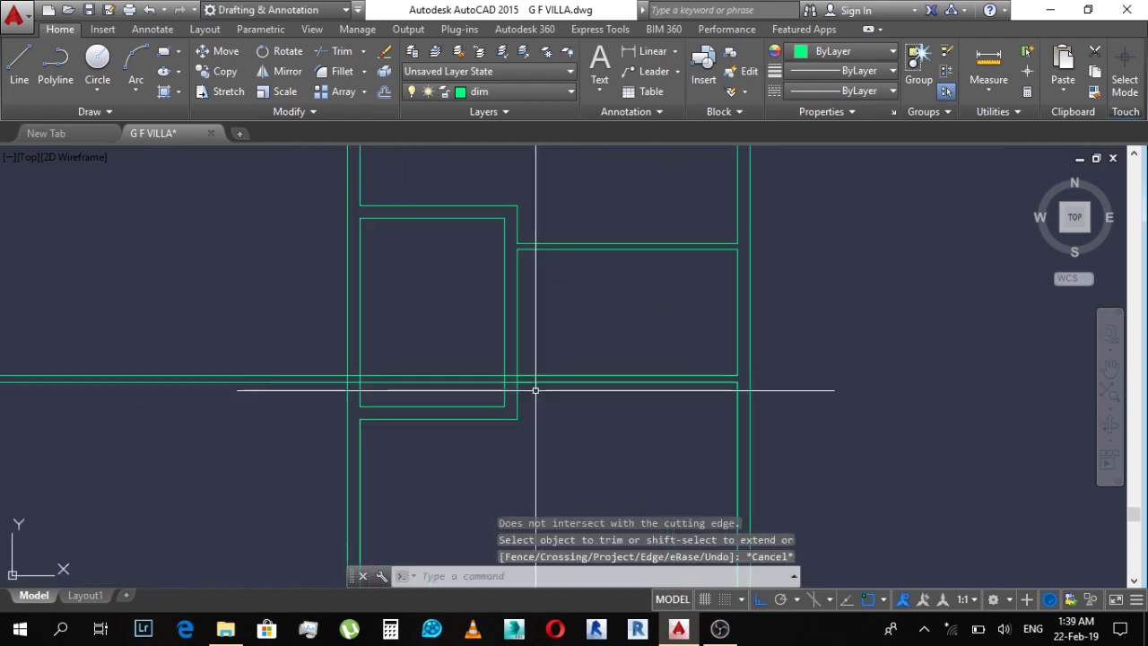
key(Escape)
Step: Restart Trim and pick cutting edges near the junction, then abandon it
key(Return)
key(Return)
scroll(520, 384, up, 2)
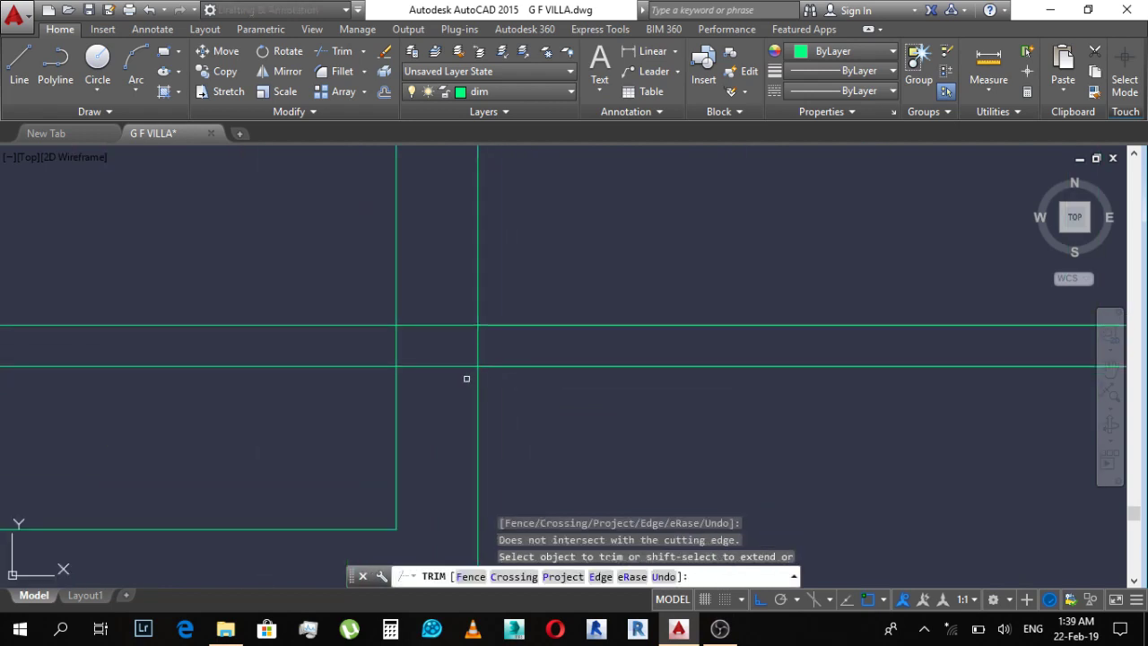
click(467, 378)
click(463, 300)
scroll(477, 346, up, 2)
key(Escape)
click(447, 357)
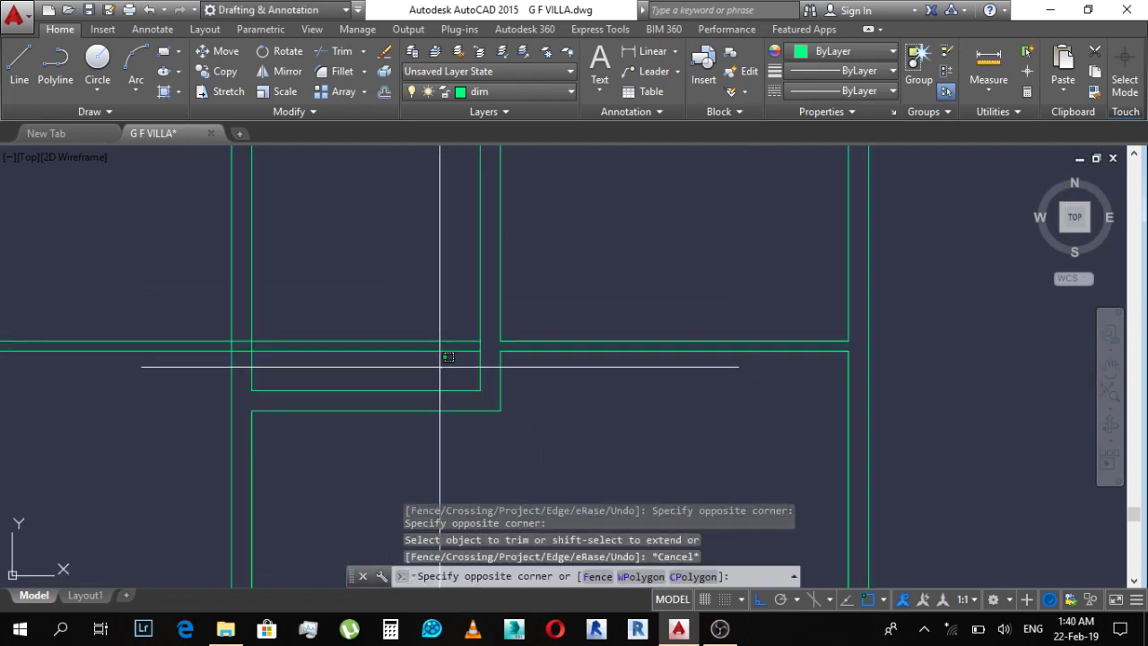
key(Escape)
key(Return)
Step: Window-select the two stray lines and erase them
click(467, 351)
click(425, 279)
text(e)
key(Return)
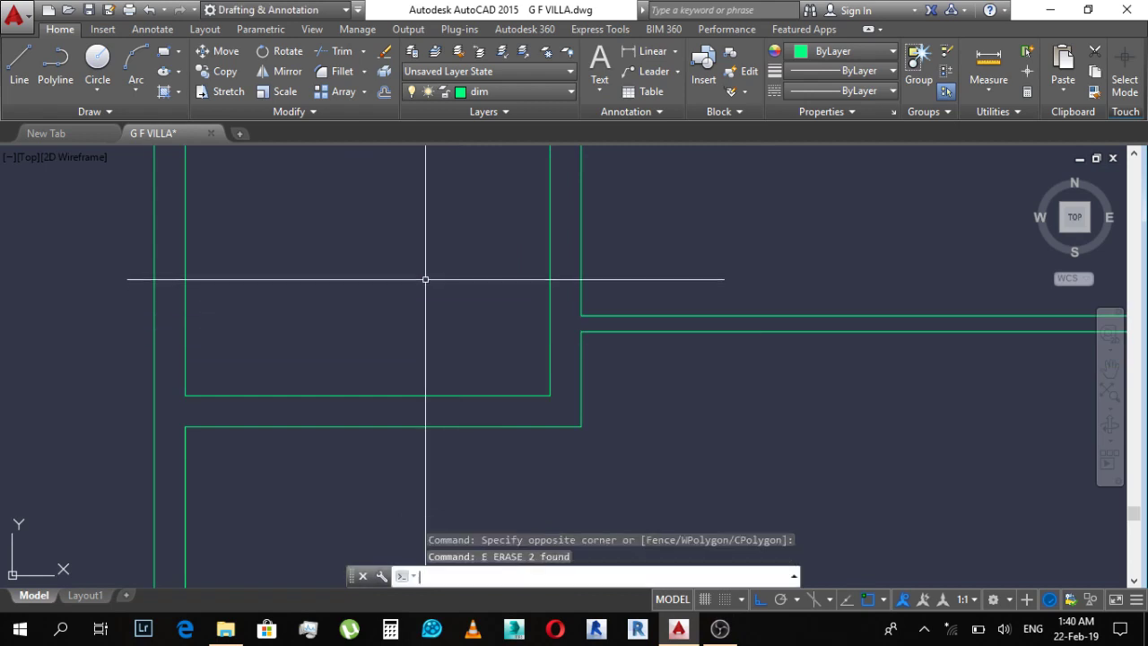
key(Escape)
scroll(425, 279, down, 3)
scroll(615, 423, up, 2)
scroll(546, 295, up, 2)
key(Escape)
key(Escape)
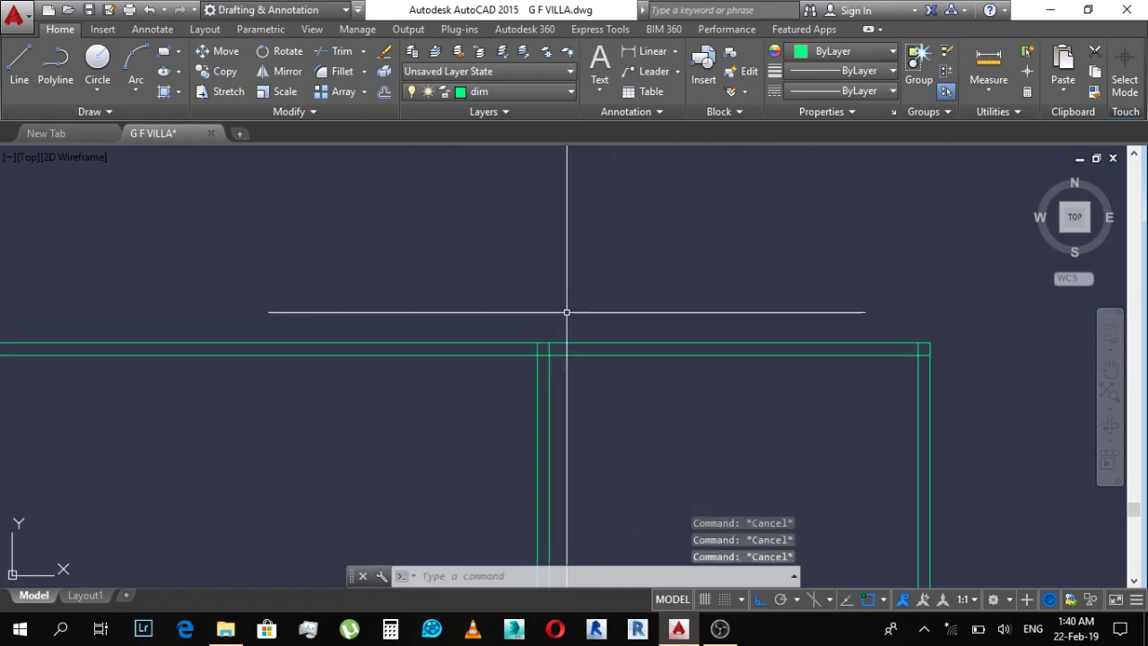
Step: Trim away the wall stubs crossing the corridor gap with a crossing window
text(tr)
key(Return)
key(Return)
scroll(566, 346, up, 3)
click(489, 346)
click(473, 352)
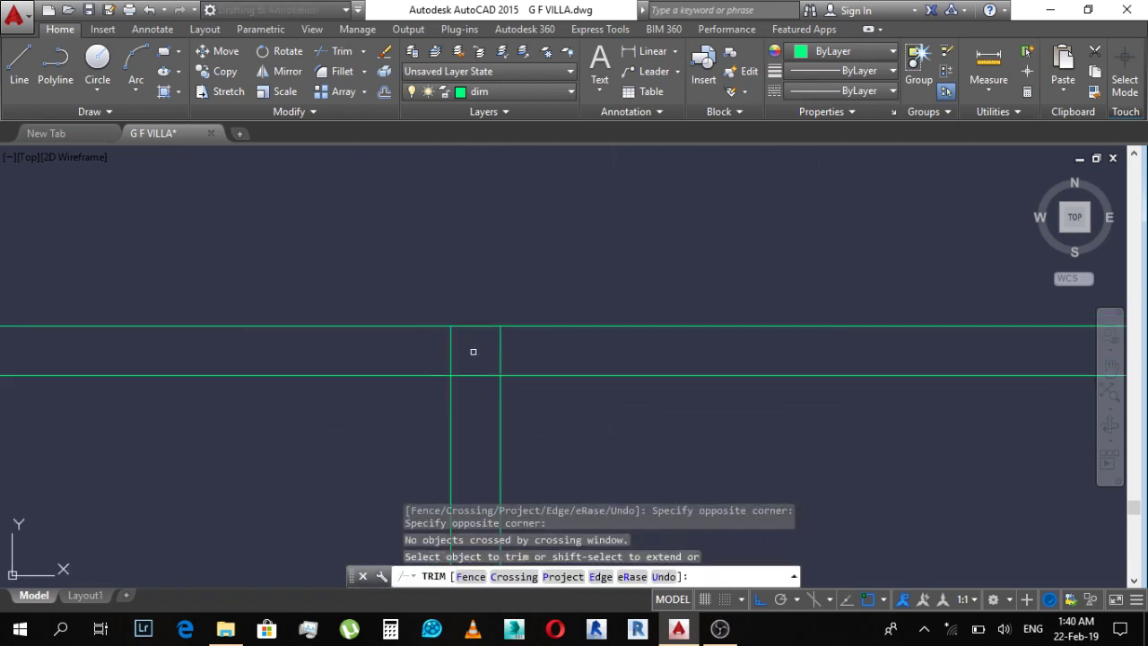
click(502, 349)
click(475, 351)
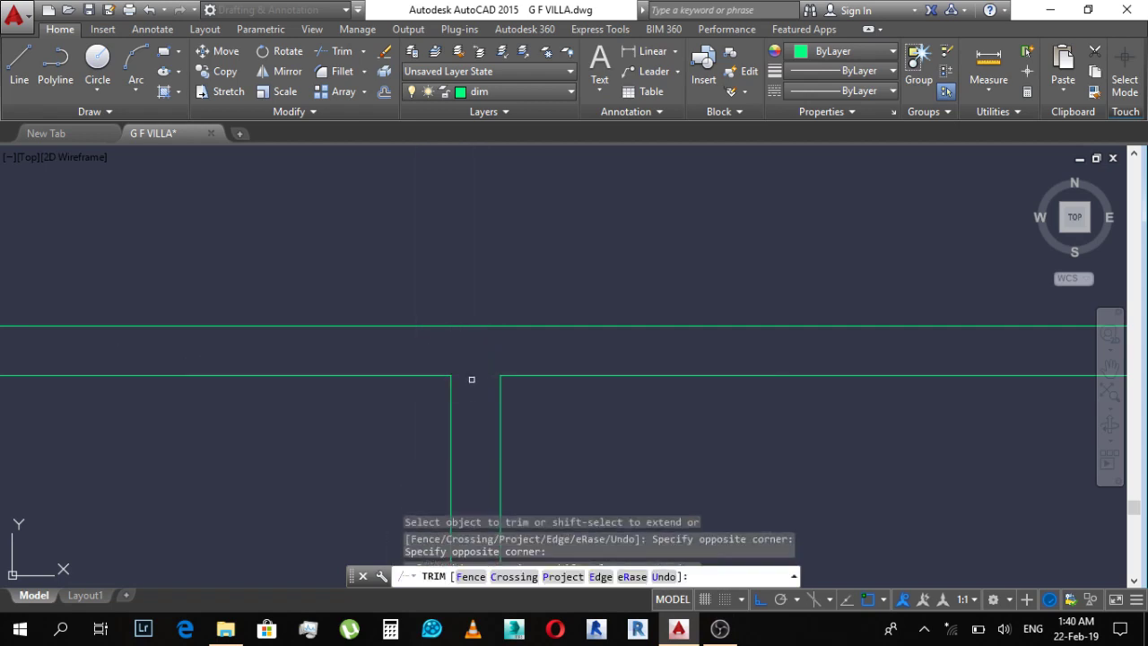
scroll(469, 380, down, 2)
scroll(705, 315, up, 1)
scroll(628, 332, up, 1)
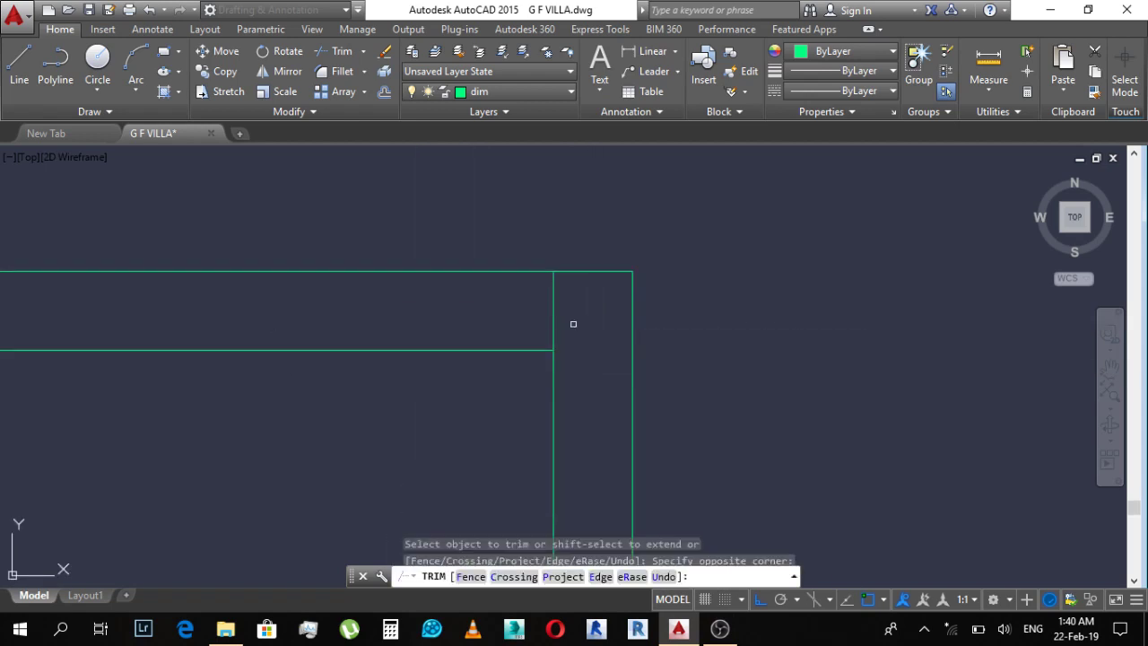
scroll(628, 278, down, 2)
scroll(641, 323, up, 1)
key(Escape)
scroll(547, 402, up, 1)
key(Escape)
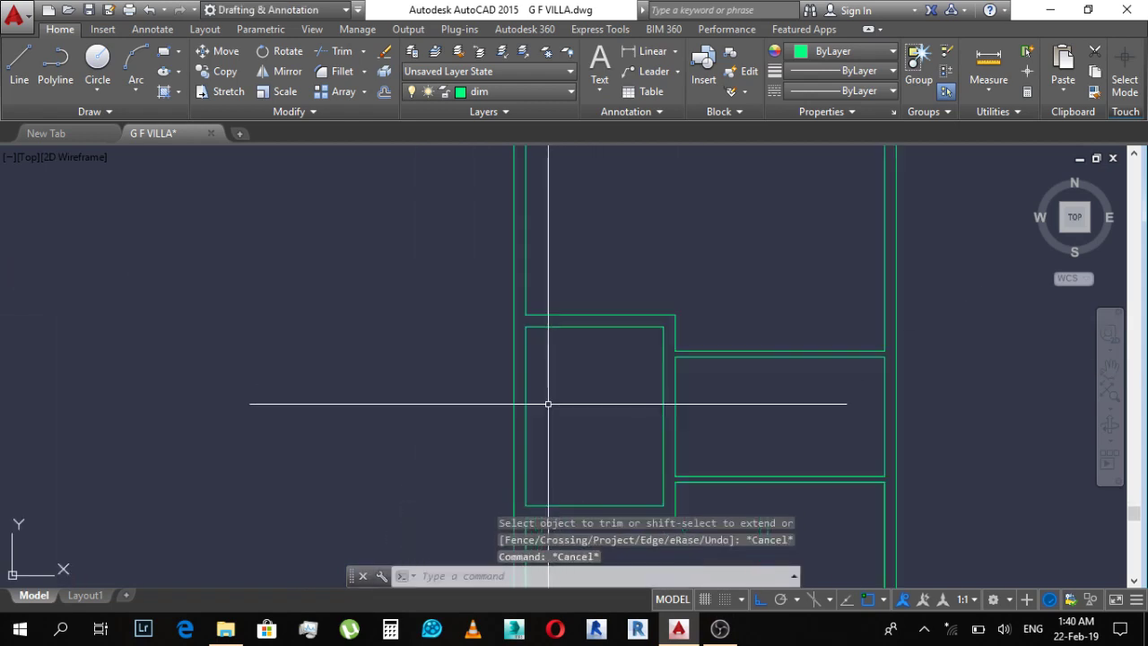
scroll(623, 367, down, 1)
scroll(635, 364, up, 3)
Step: Pan to the yellow plan's right rooms and add a 1.1 aligned dimension beside the door
scroll(517, 320, down, 8)
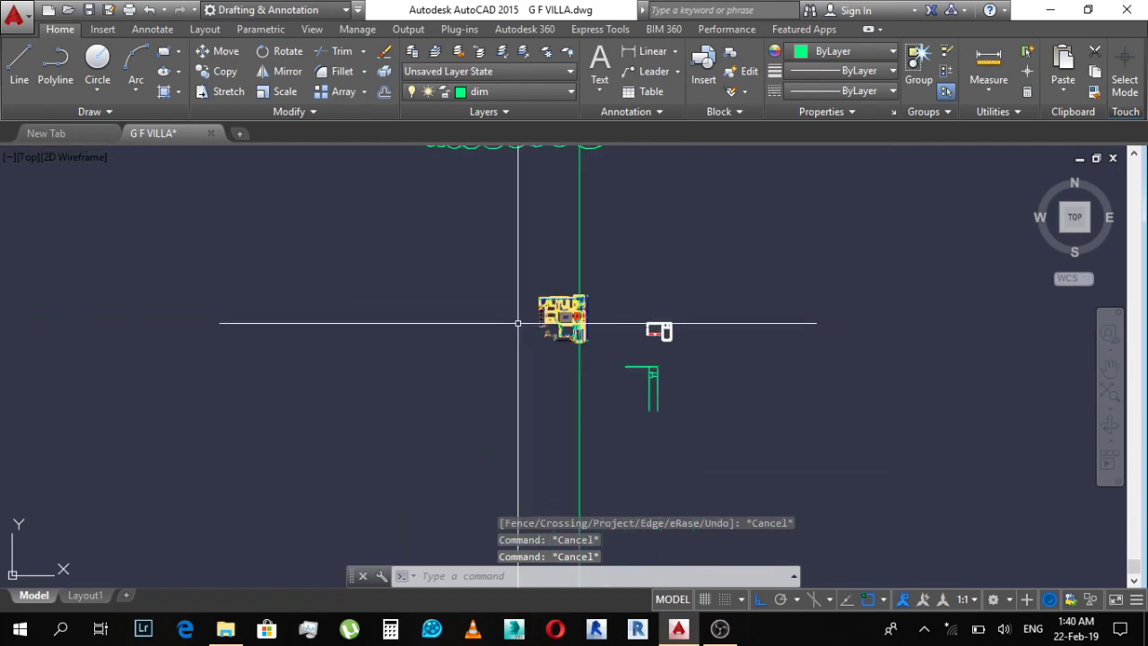
scroll(672, 315, up, 5)
scroll(753, 270, up, 3)
scroll(753, 270, up, 4)
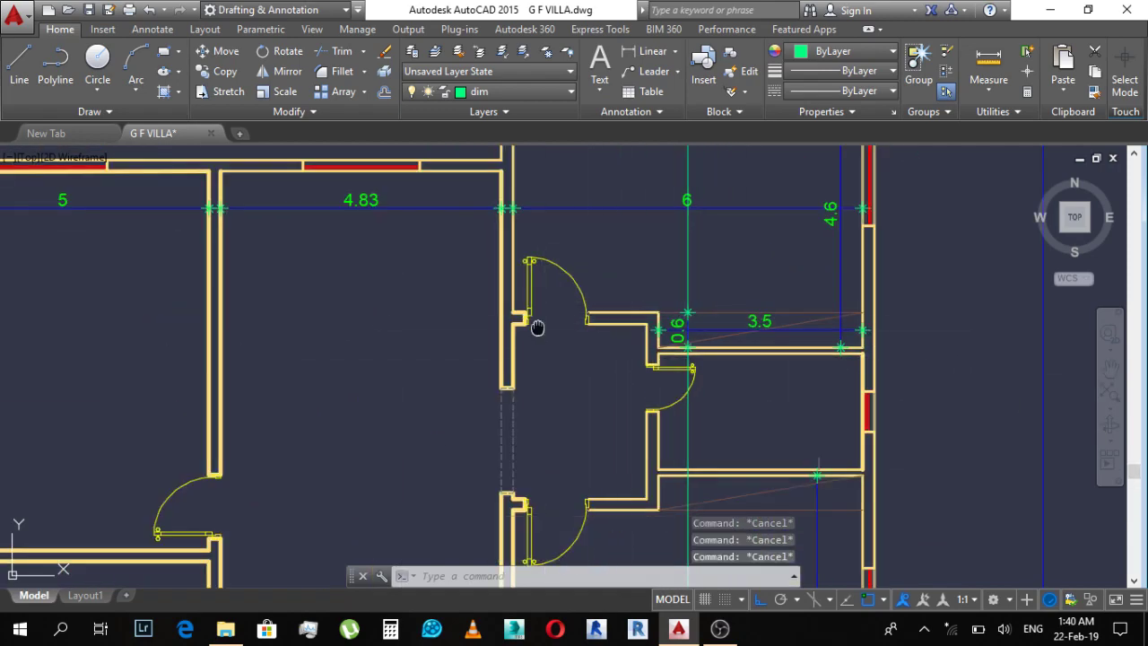
middle_drag(538, 322, 538, 260)
text(dal)
key(Return)
scroll(509, 283, up, 2)
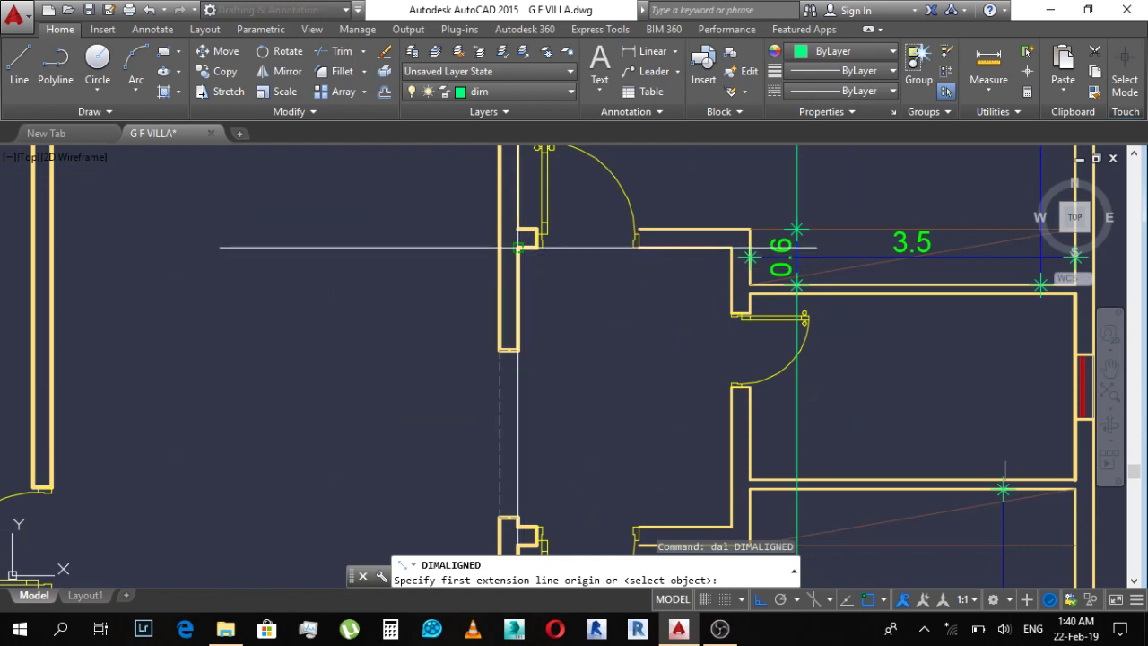
click(519, 248)
click(519, 348)
click(558, 346)
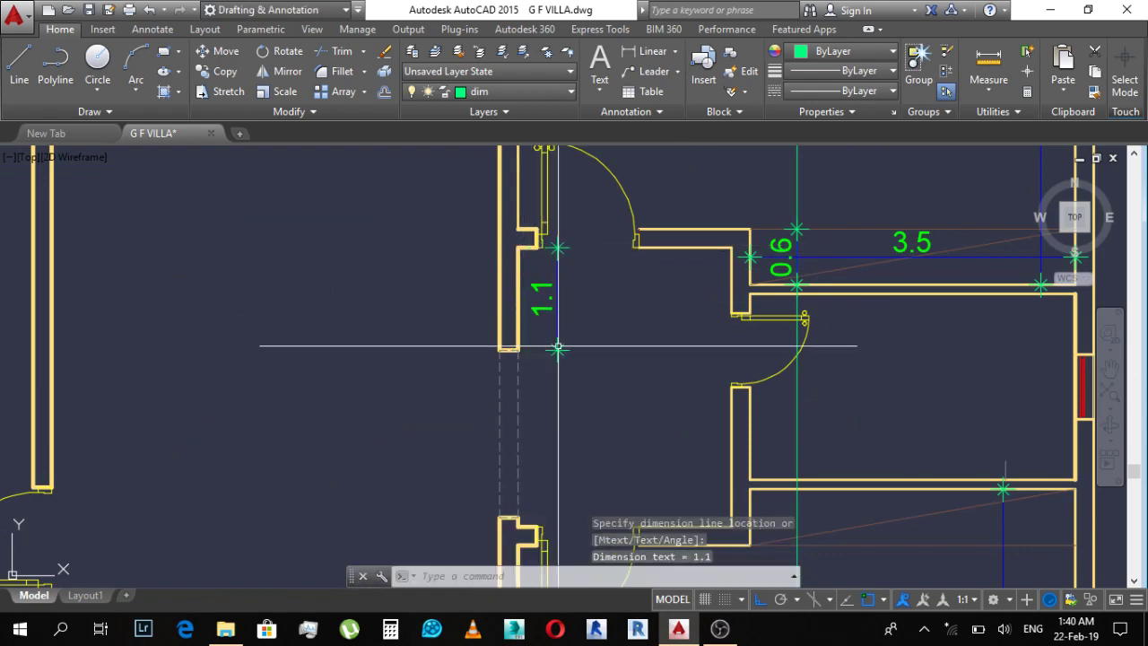
Step: Add a stacked 1.84 aligned dimension below it along the same wall
key(Return)
click(519, 348)
click(519, 516)
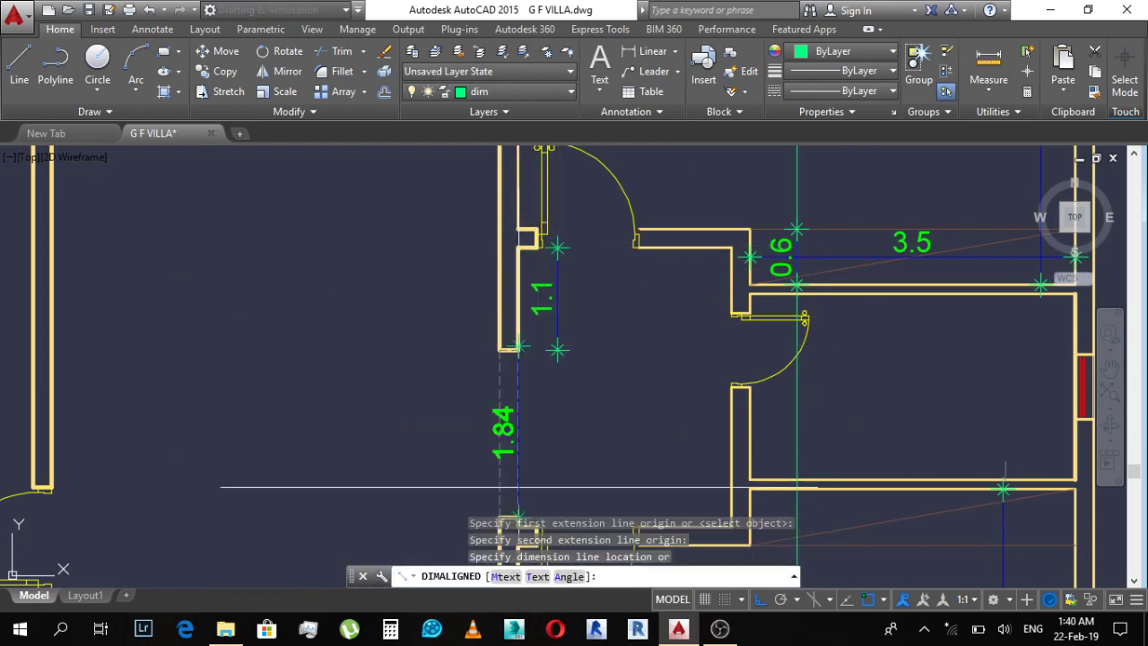
click(543, 323)
scroll(502, 287, down, 5)
Step: Offset the small green room's top line 1.1 downward to form a dividing line
scroll(558, 299, up, 3)
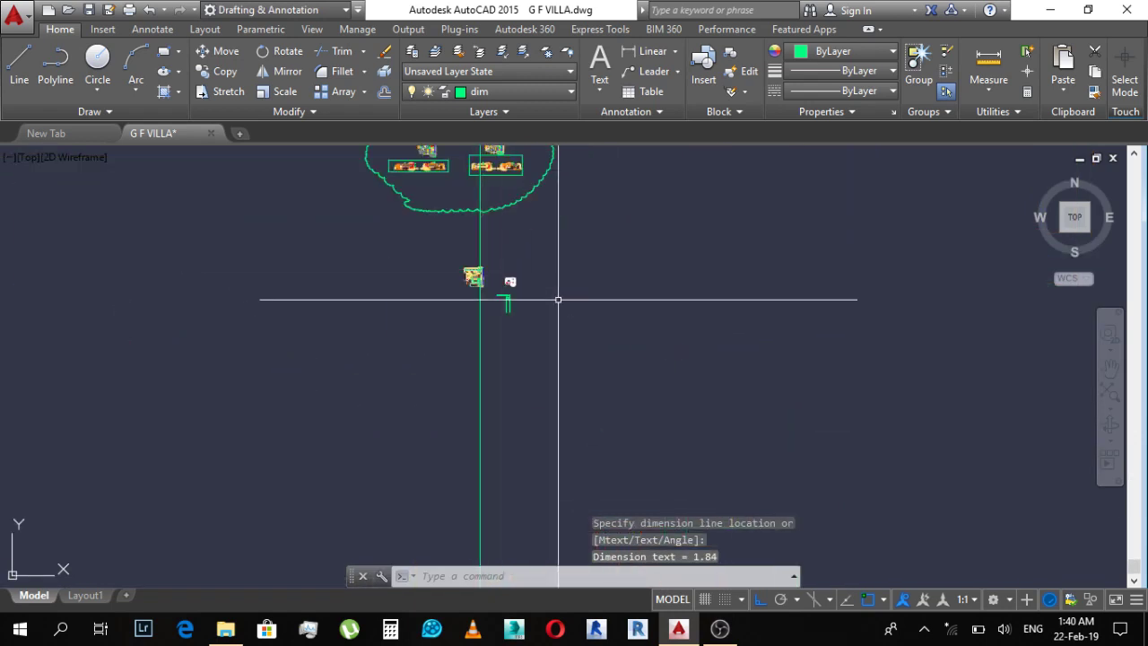
scroll(558, 300, up, 2)
scroll(332, 218, up, 2)
scroll(402, 440, up, 1)
scroll(407, 321, up, 3)
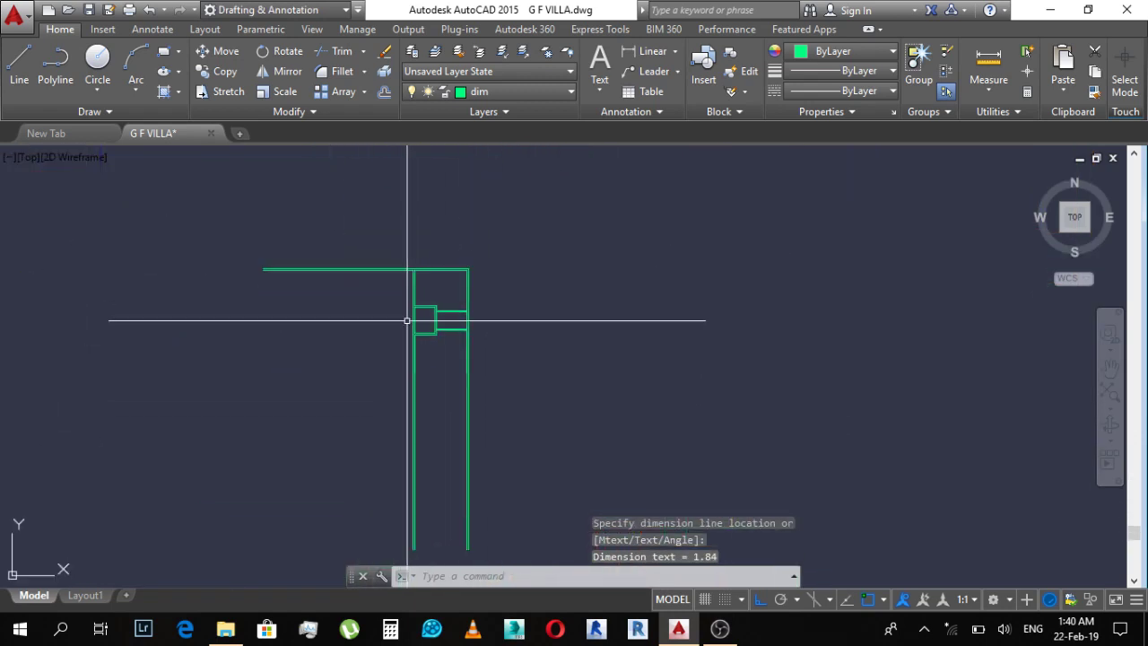
scroll(407, 321, up, 3)
key(Escape)
key(Escape)
scroll(467, 262, up, 1)
text(o)
key(Return)
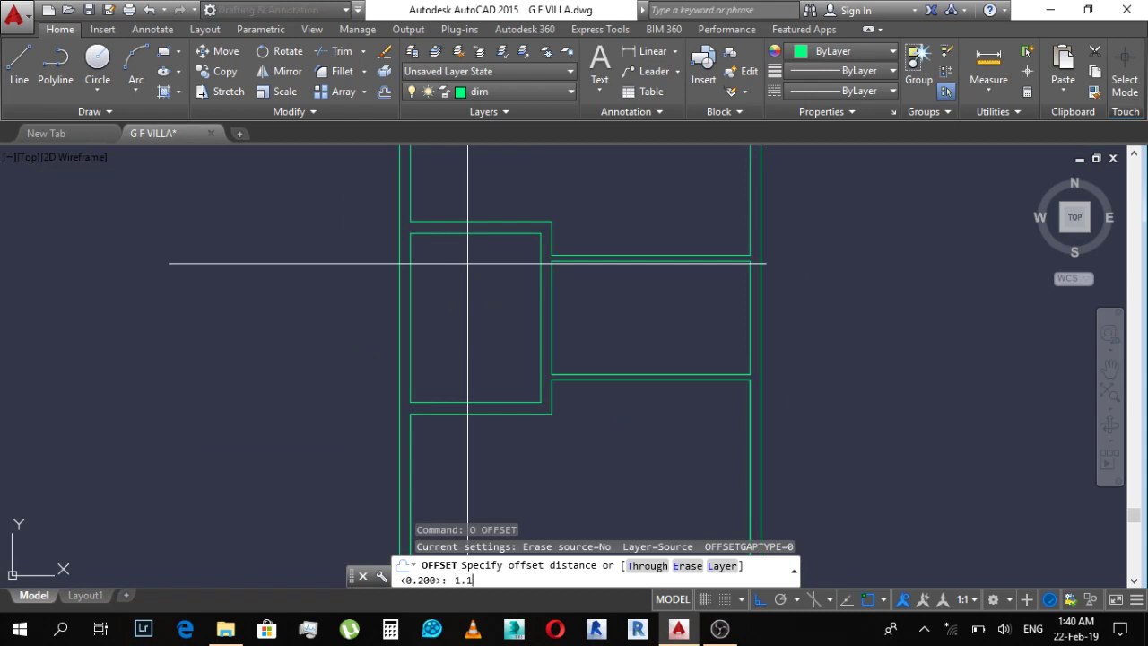
key(Return)
click(487, 234)
click(485, 281)
key(Escape)
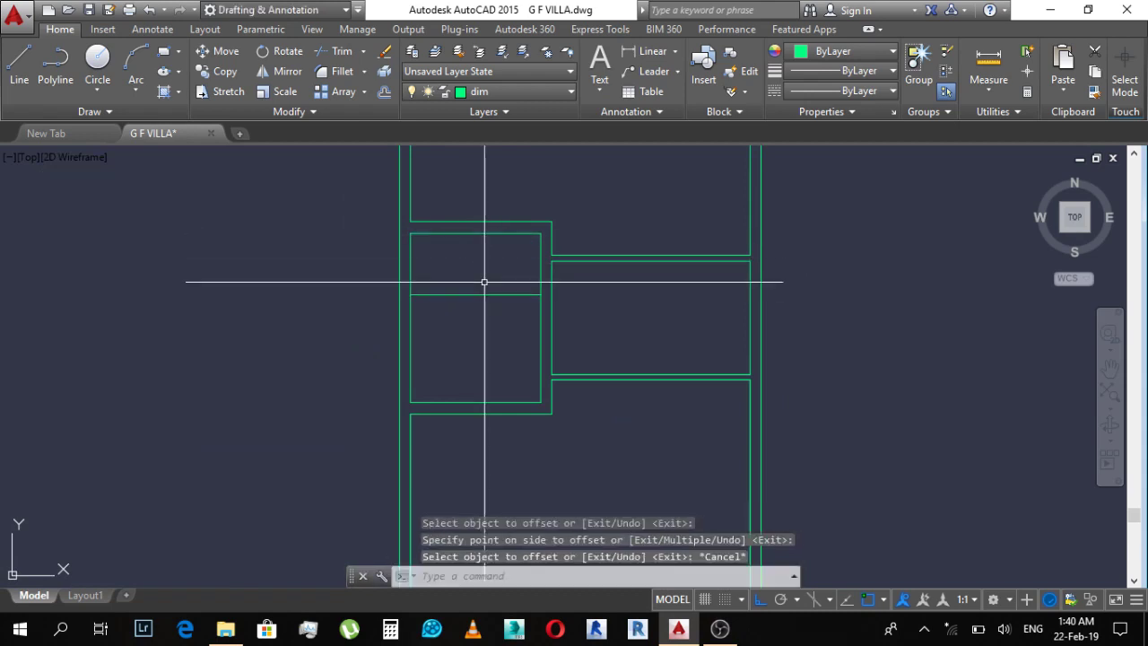
Step: Start a second 1.85 offset of the new dividing line, then undo and cancel it
text(o)
key(Return)
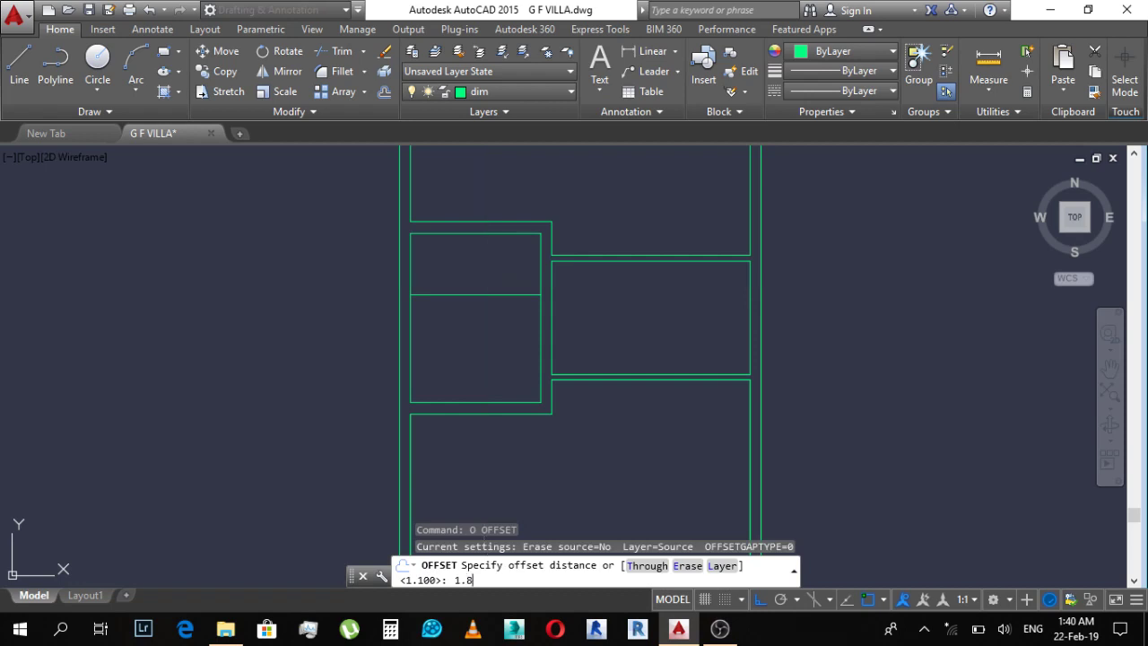
text(5)
key(Return)
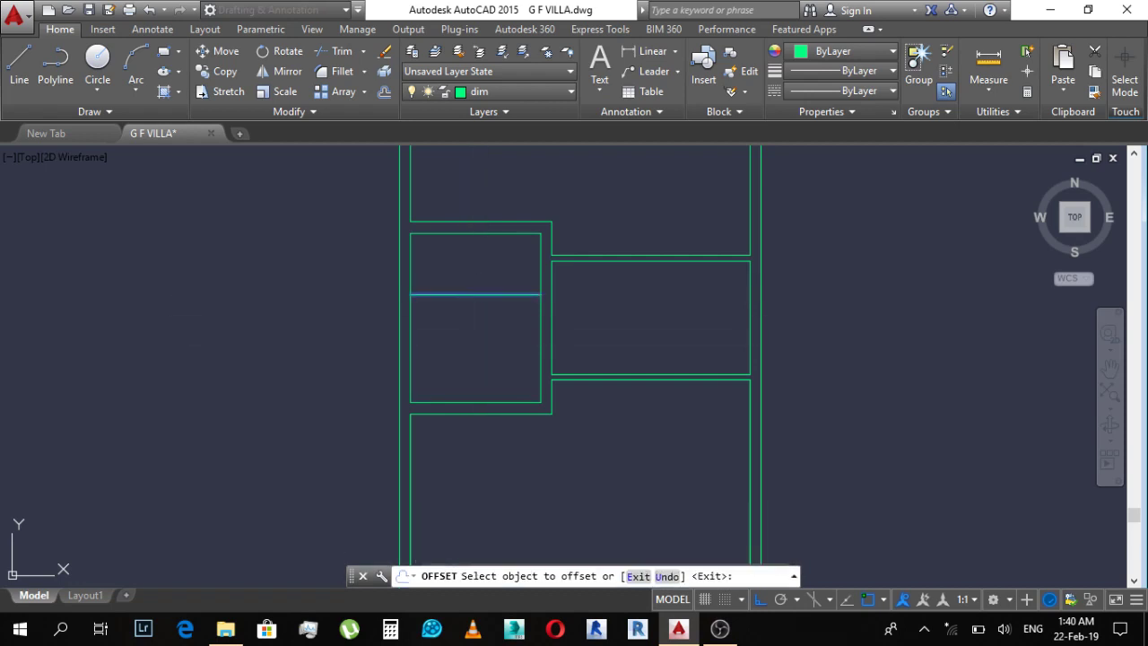
click(471, 295)
key(ctrl+z)
key(Escape)
Step: Add an aligned 3 dimension along the inner wall beside the doorway in the yellow plan
scroll(520, 385, down, 5)
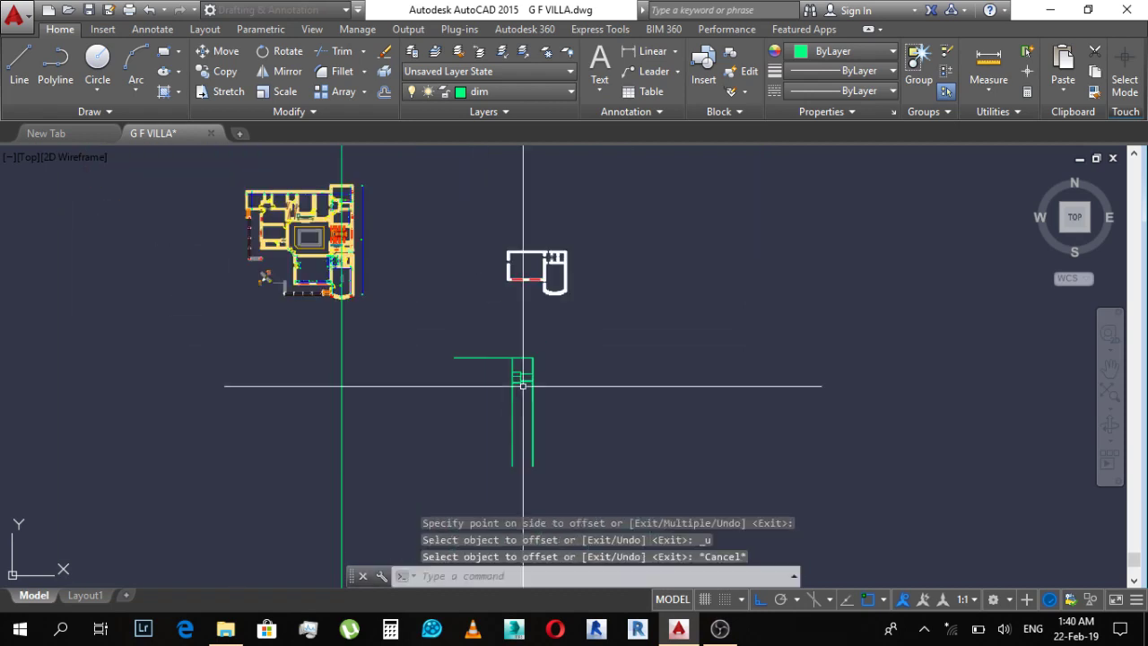
scroll(351, 246, up, 5)
scroll(351, 246, up, 1)
scroll(359, 247, up, 2)
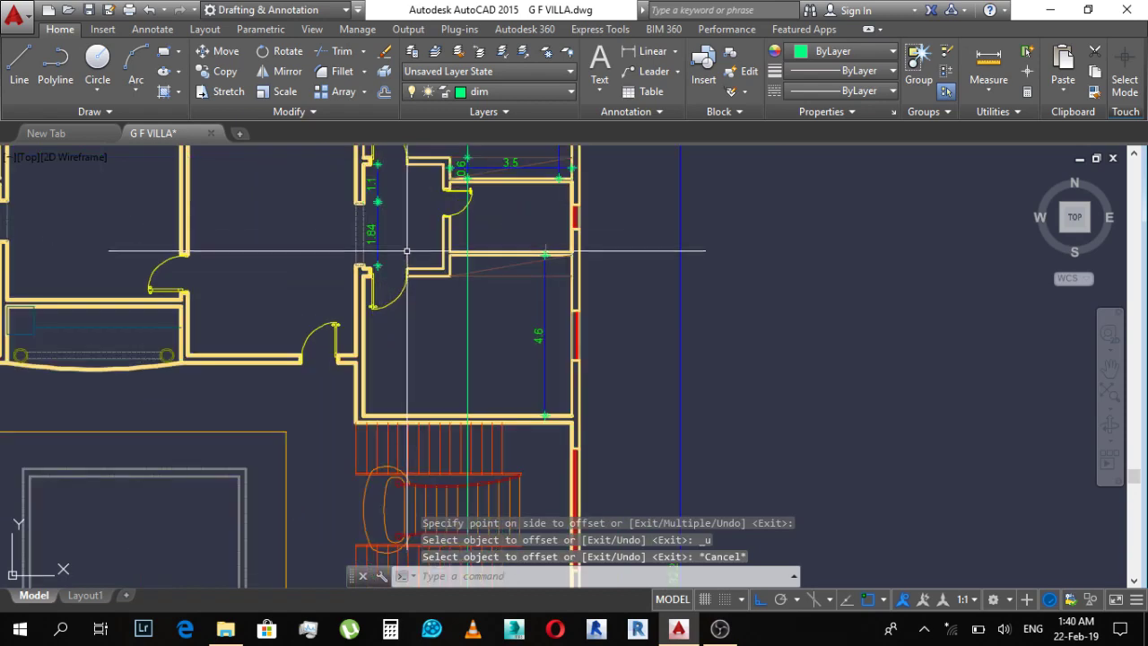
scroll(365, 217, up, 2)
scroll(380, 280, up, 2)
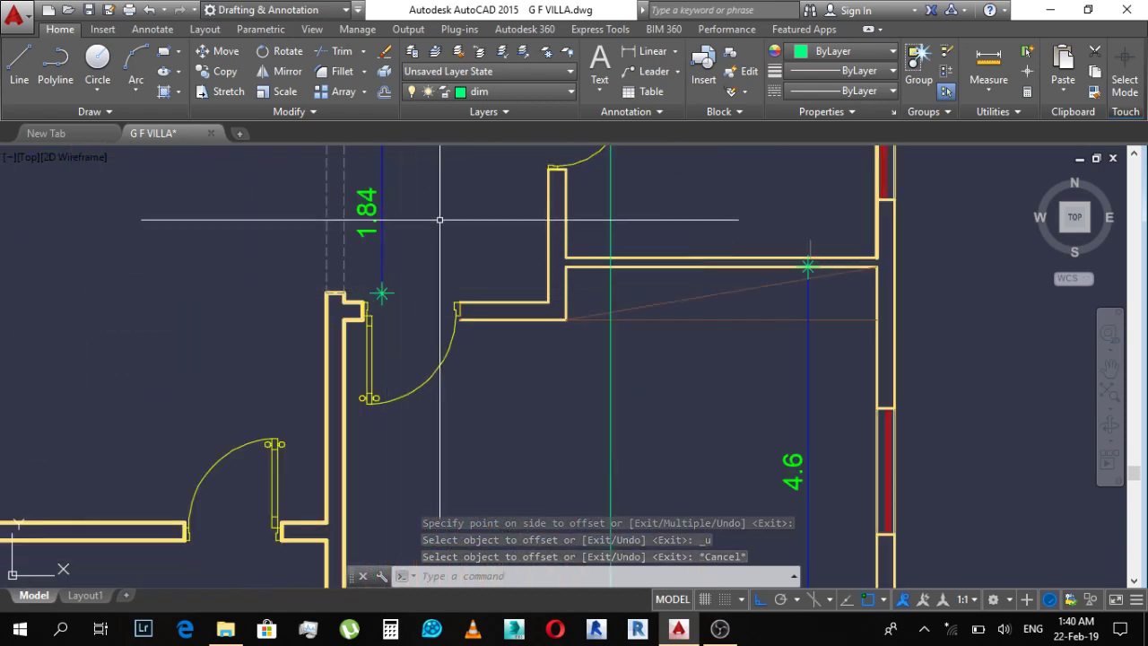
middle_drag(439, 218, 469, 332)
key(Escape)
key(Escape)
text(dal)
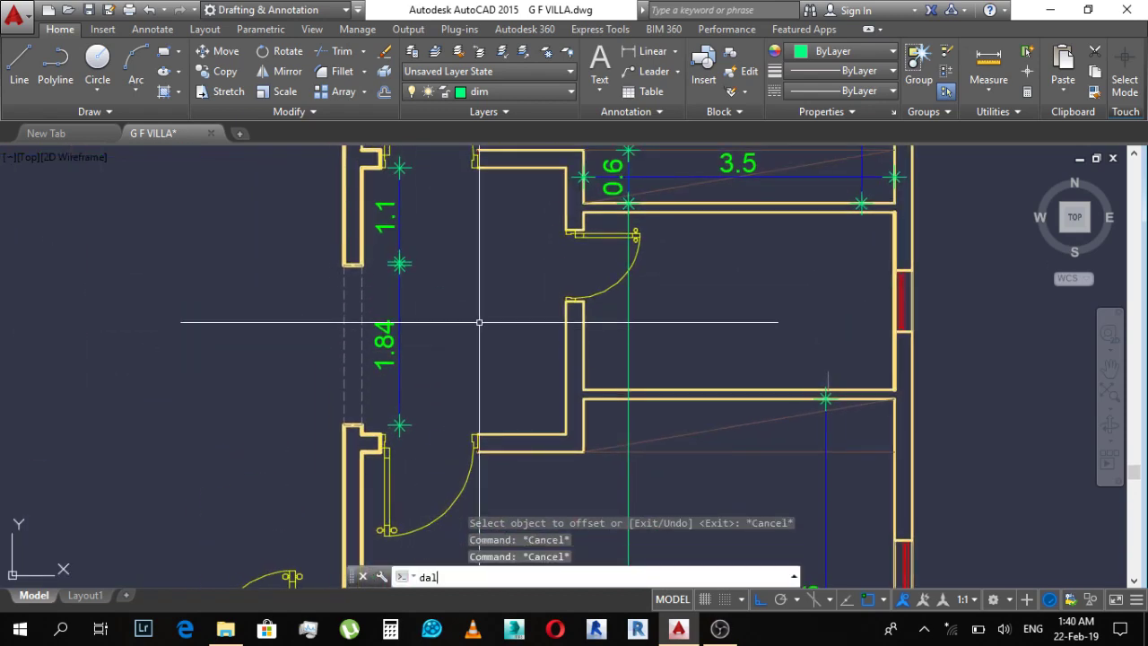
key(Return)
click(558, 431)
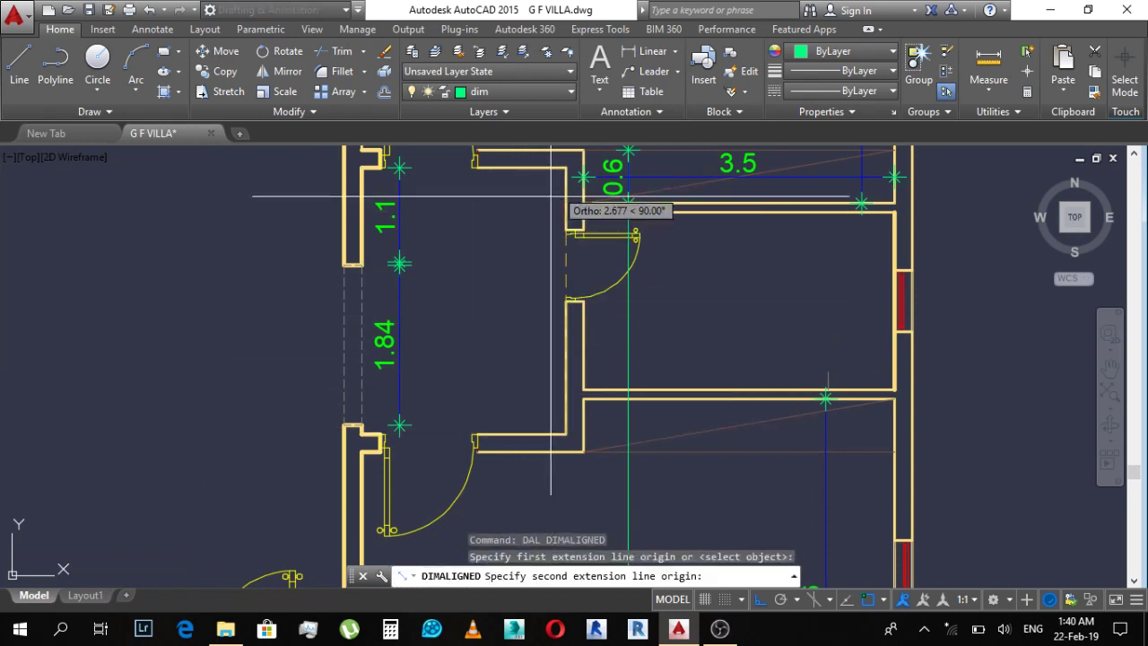
click(565, 169)
click(525, 190)
key(Escape)
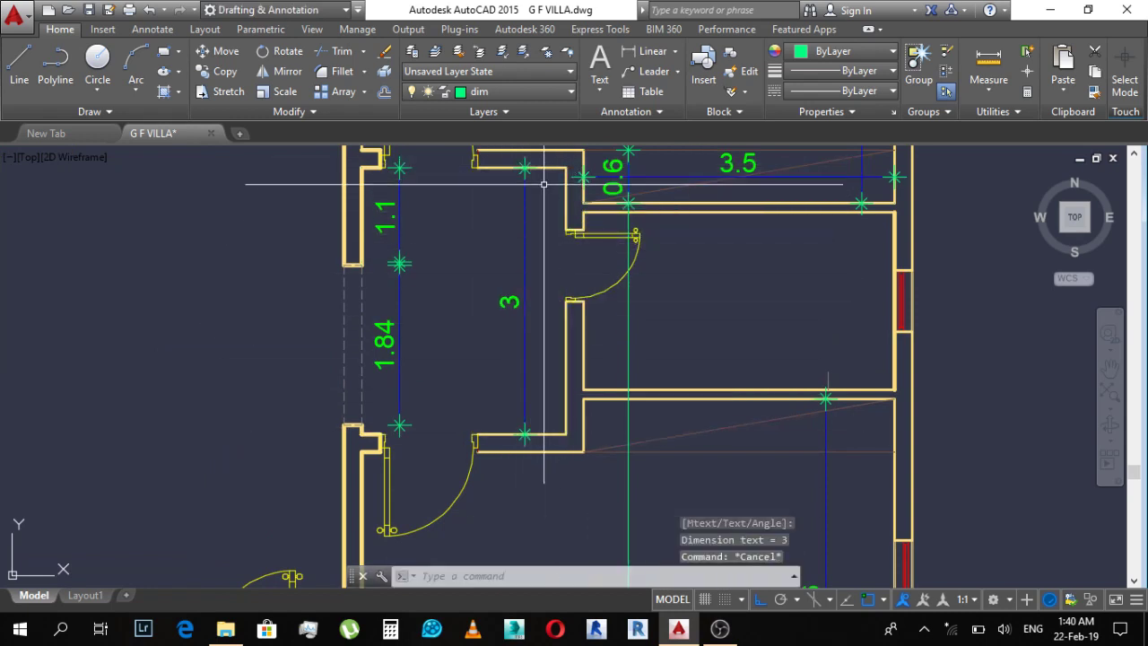
scroll(476, 303, down, 5)
scroll(539, 296, down, 2)
scroll(664, 215, up, 3)
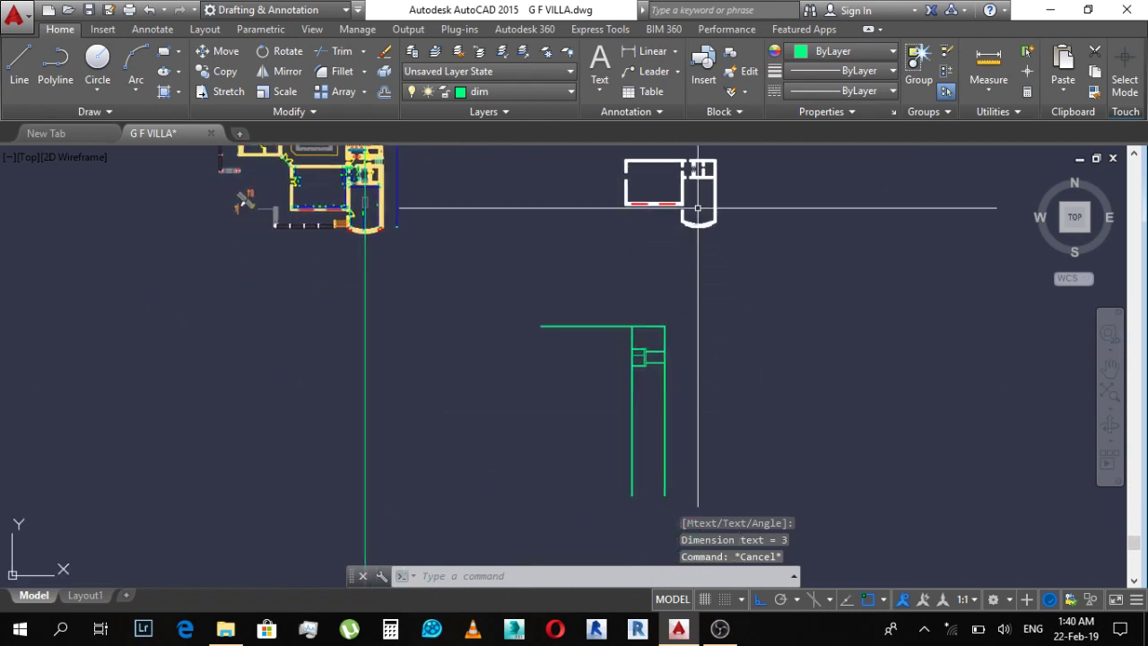
scroll(641, 364, up, 4)
scroll(641, 364, up, 4)
key(Return)
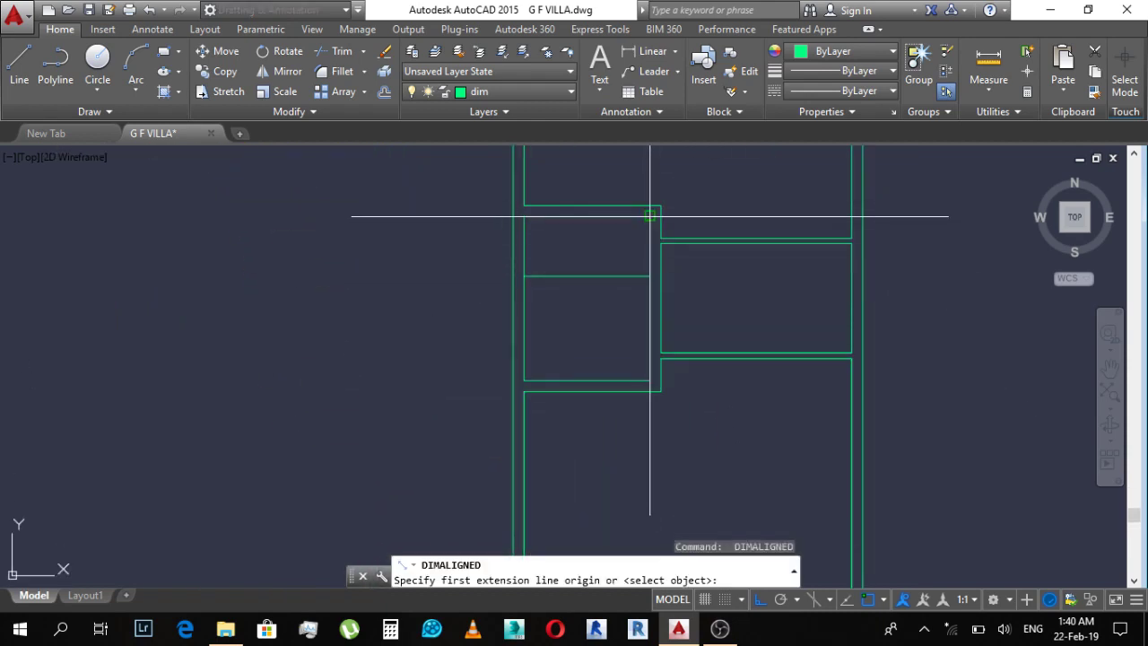
Step: Drop the unfinished 3 dimension and add a 1.1 aligned dimension on the green box's left edge
click(651, 217)
click(648, 372)
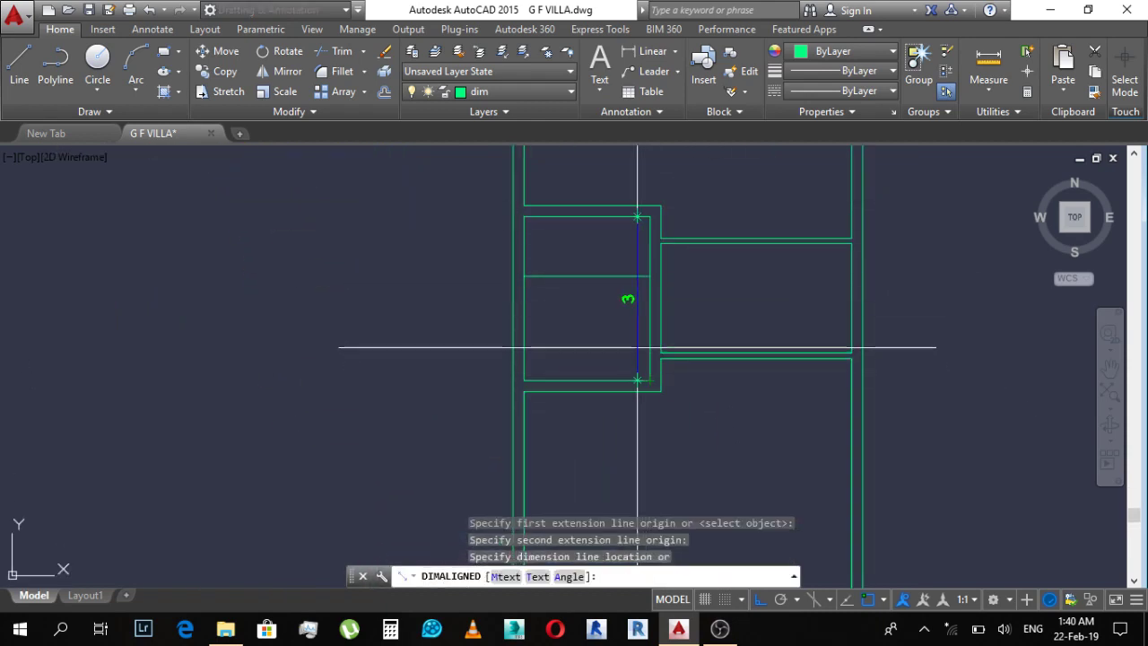
key(Escape)
key(Escape)
key(Escape)
text(dal)
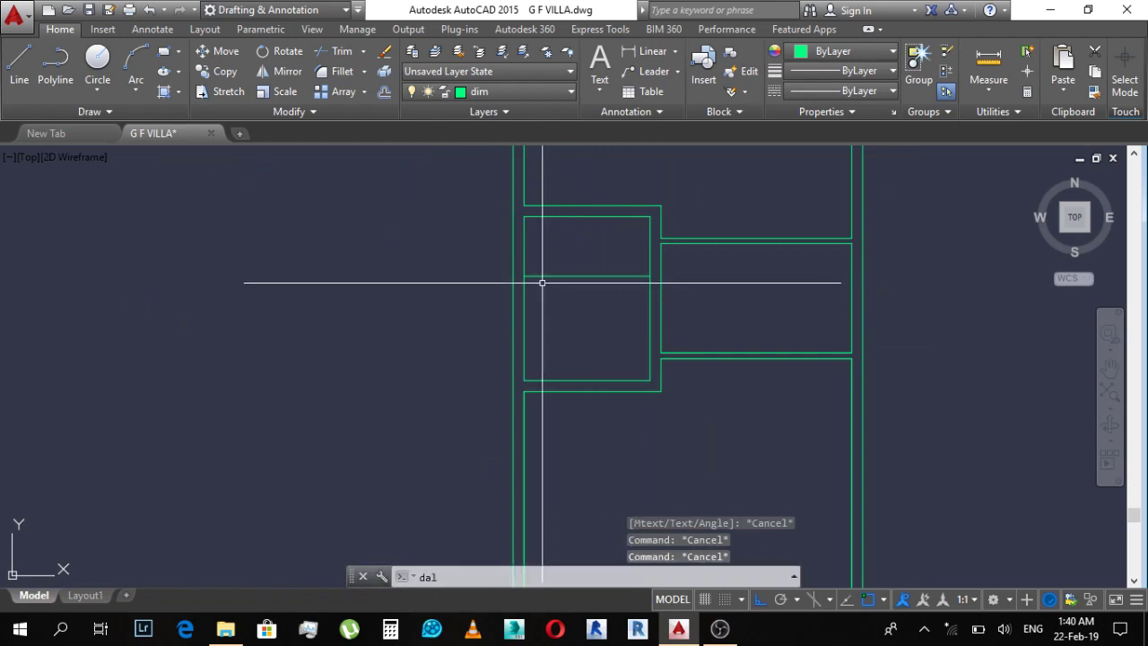
key(Return)
click(537, 216)
click(537, 276)
scroll(535, 240, up, 4)
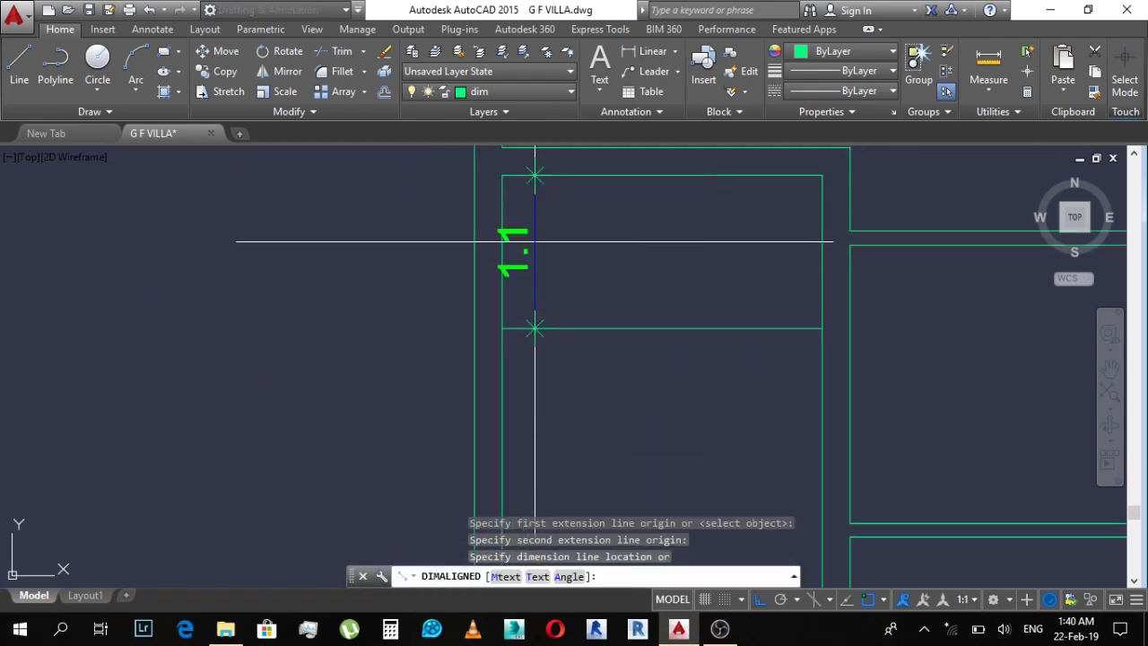
click(535, 241)
Step: Inspect the yellow plan's 1.84 dimension, grabbing its grip and cancelling the stretch
scroll(575, 256, down, 3)
scroll(405, 311, down, 2)
scroll(436, 171, down, 1)
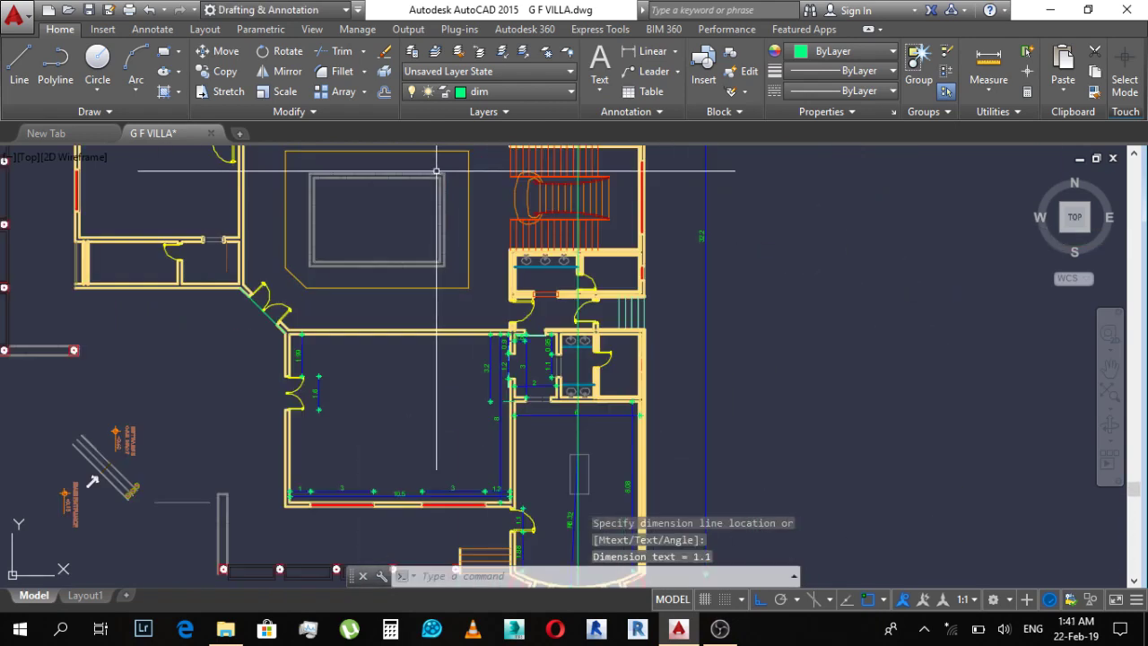
middle_drag(436, 170, 526, 359)
scroll(595, 251, up, 2)
scroll(500, 210, up, 2)
scroll(508, 199, up, 1)
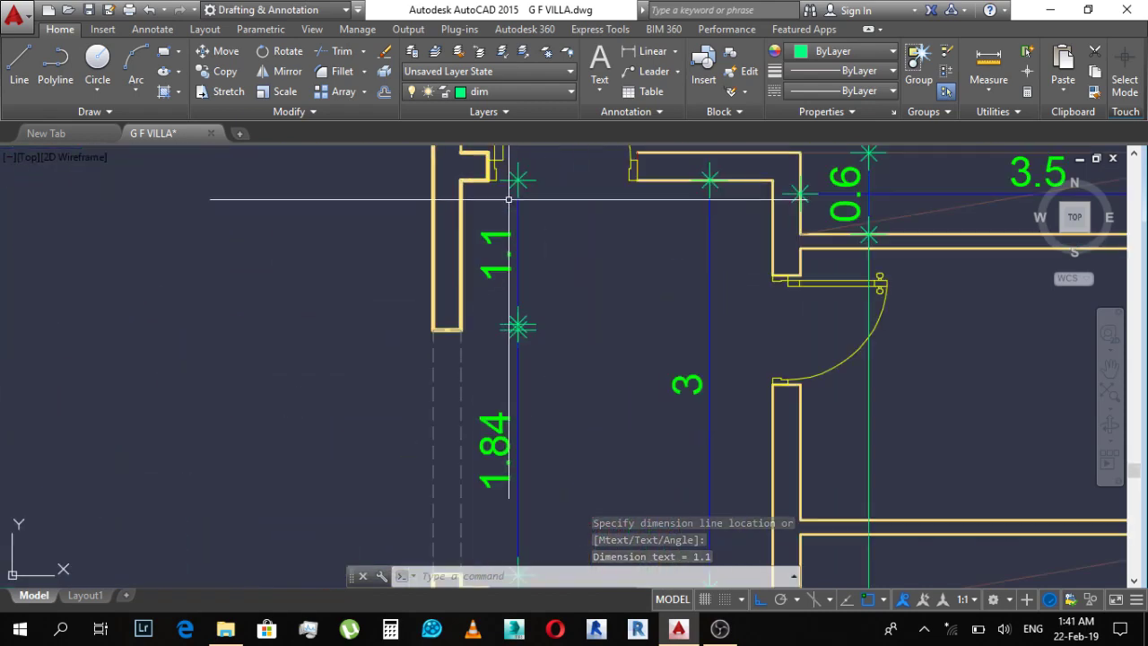
click(498, 434)
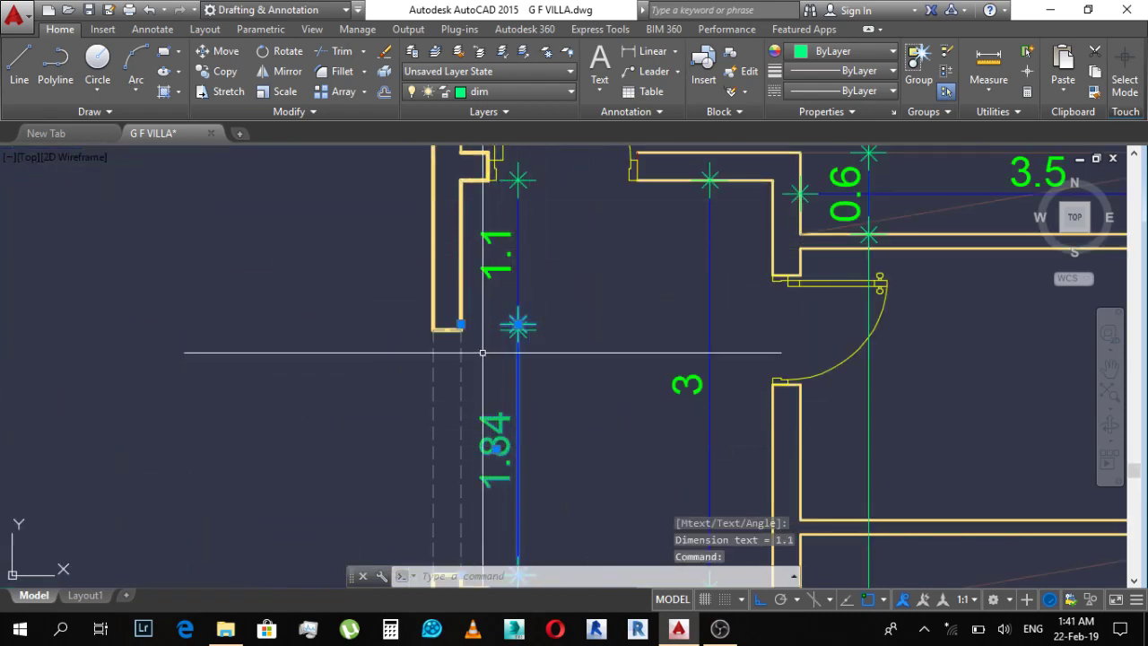
scroll(482, 353, up, 2)
scroll(451, 313, up, 3)
click(427, 323)
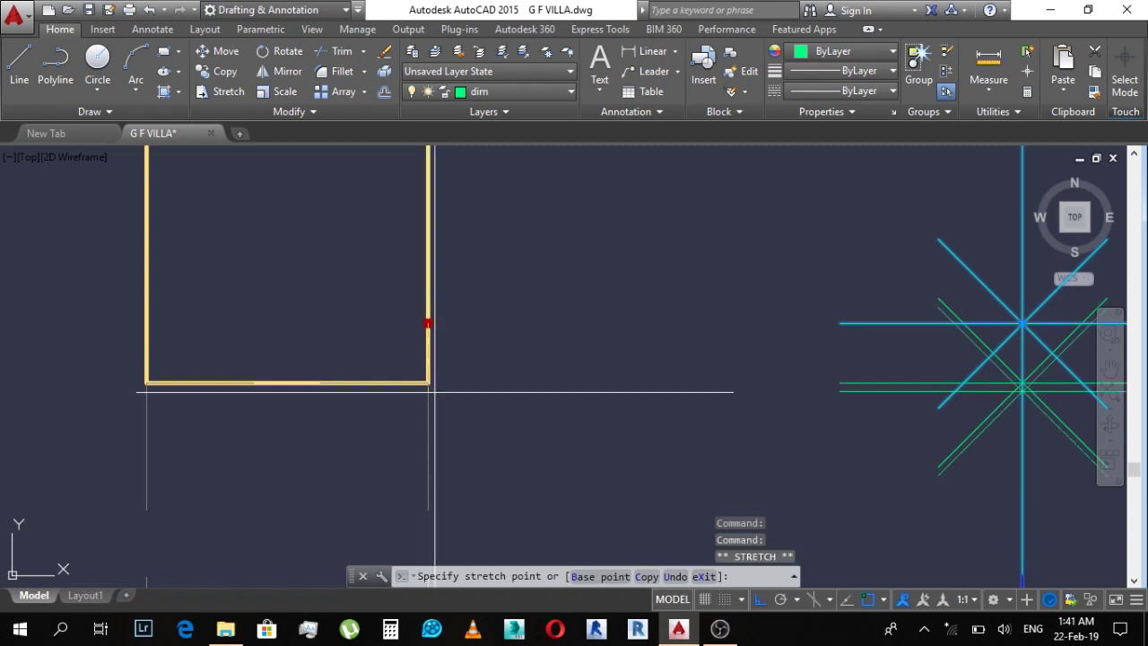
scroll(428, 376, down, 3)
scroll(541, 324, down, 3)
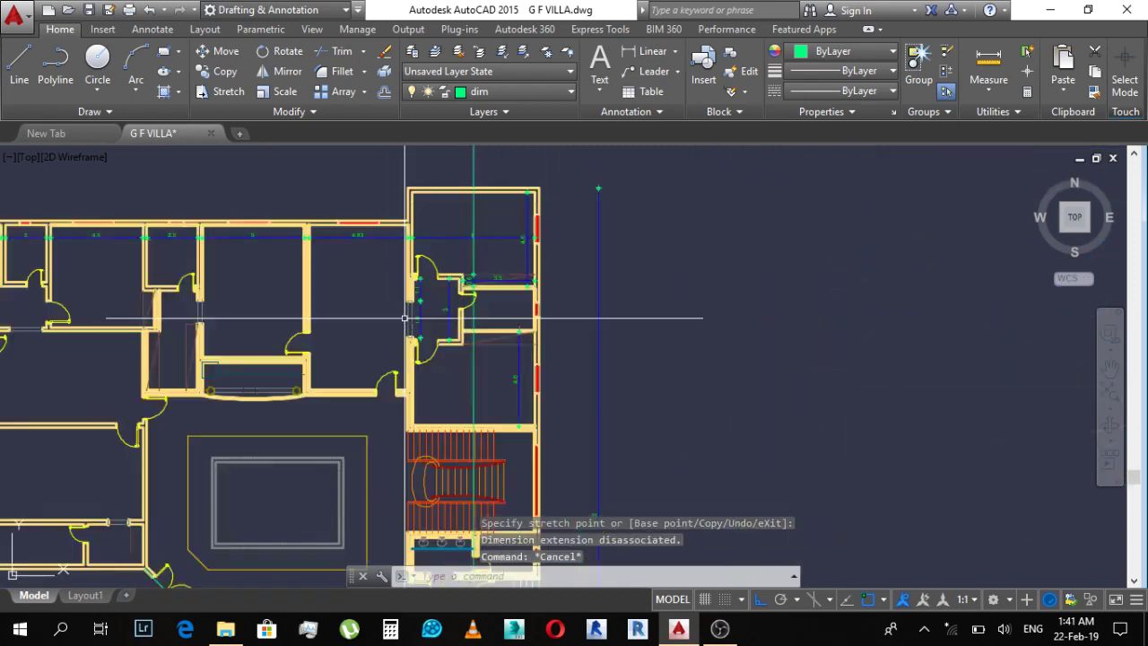
key(Escape)
scroll(583, 386, down, 2)
scroll(618, 365, down, 2)
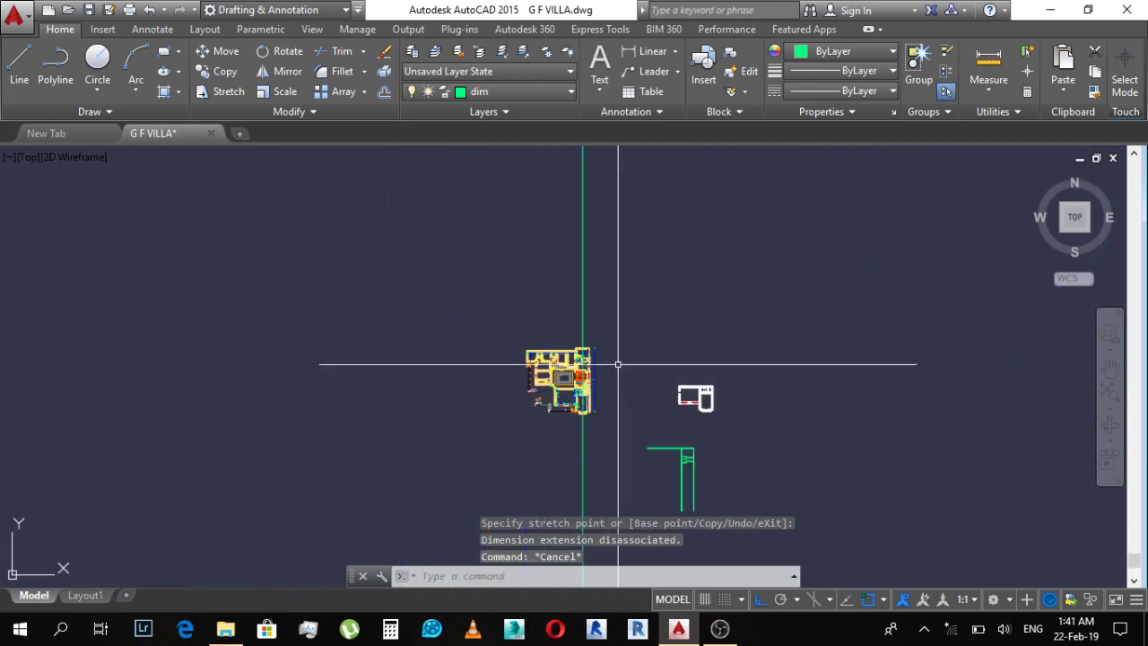
scroll(673, 422, up, 4)
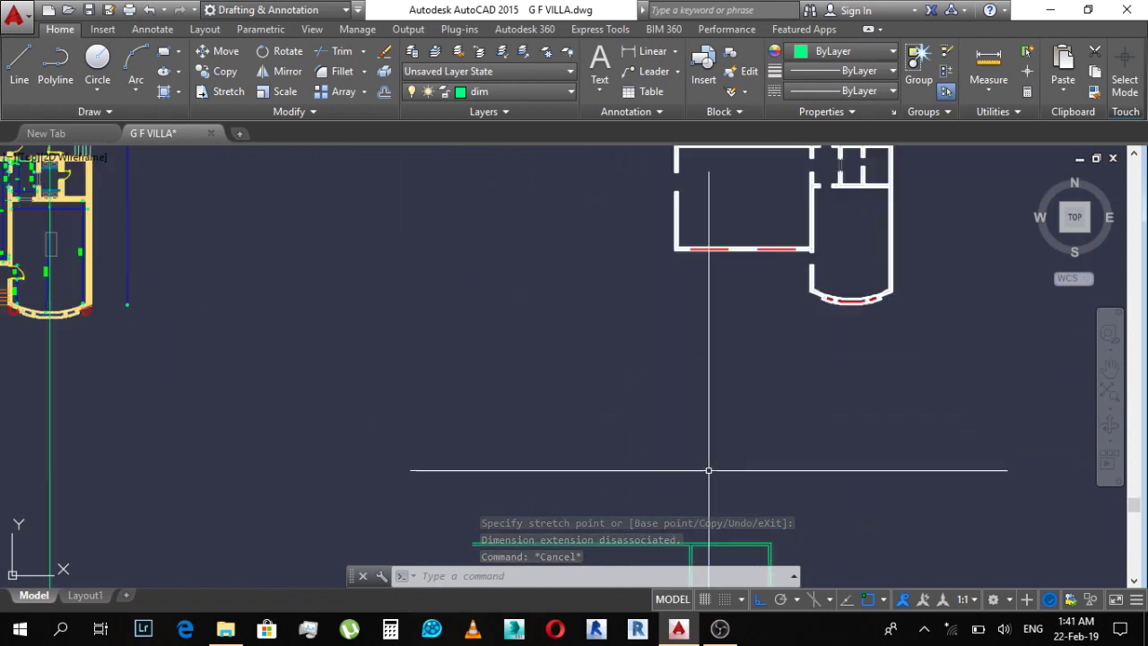
scroll(646, 174, up, 2)
scroll(646, 424, up, 1)
middle_drag(669, 386, 637, 377)
text(o)
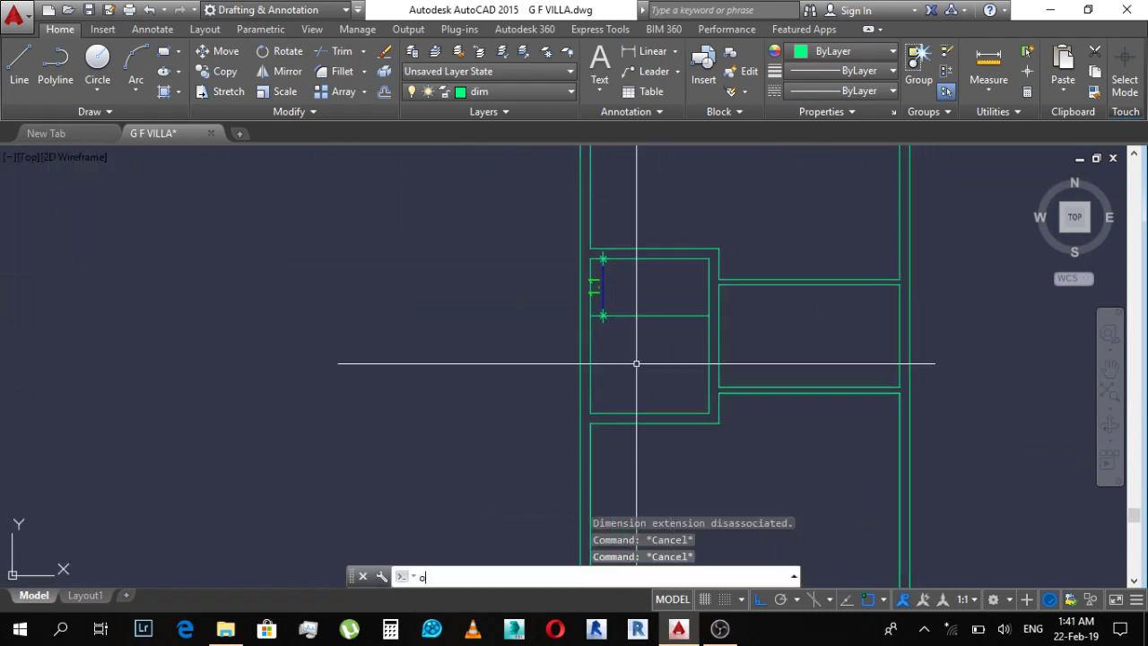
key(Return)
text(1.8)
key(Return)
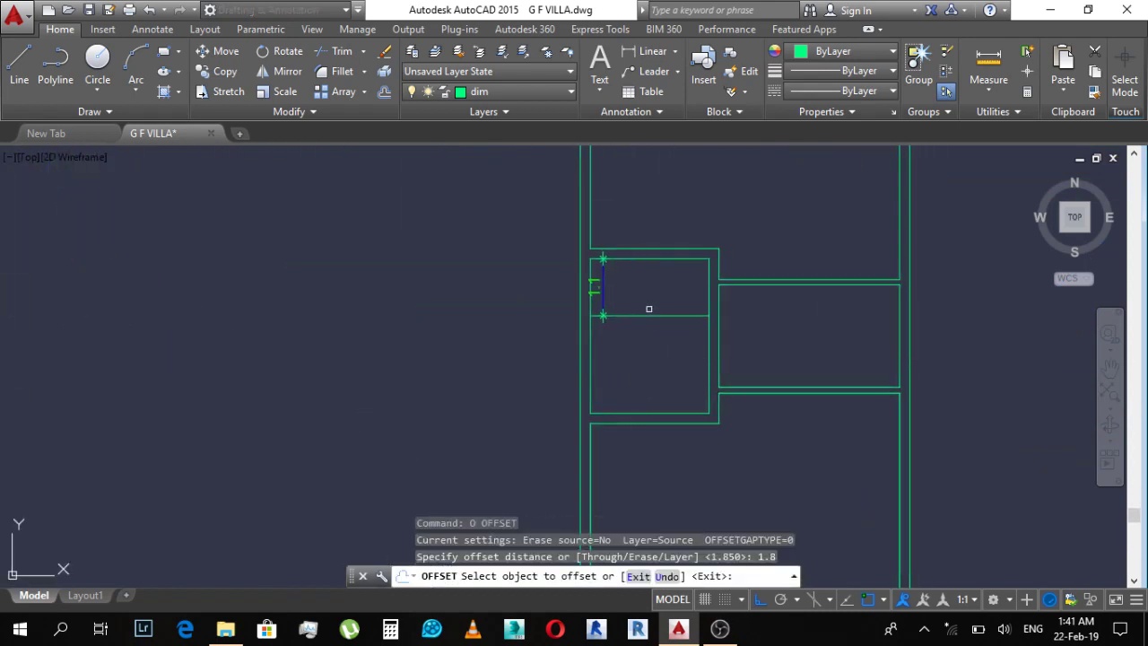
click(646, 316)
click(649, 385)
key(Escape)
scroll(636, 392, up, 3)
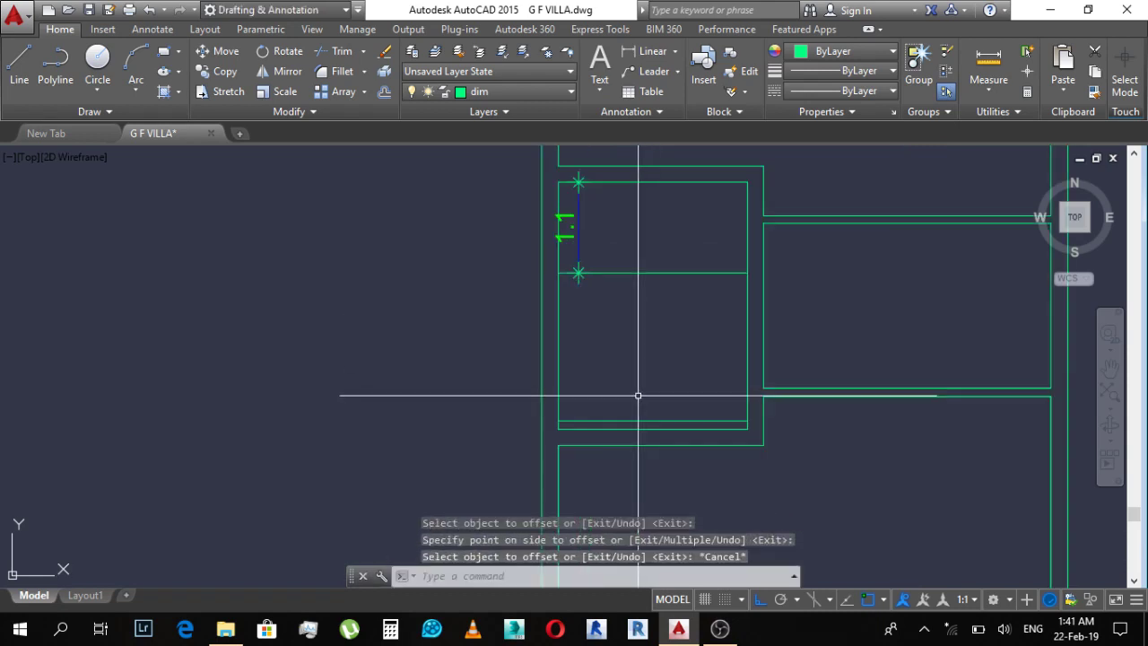
scroll(636, 428, up, 3)
click(658, 442)
scroll(628, 345, down, 5)
click(620, 295)
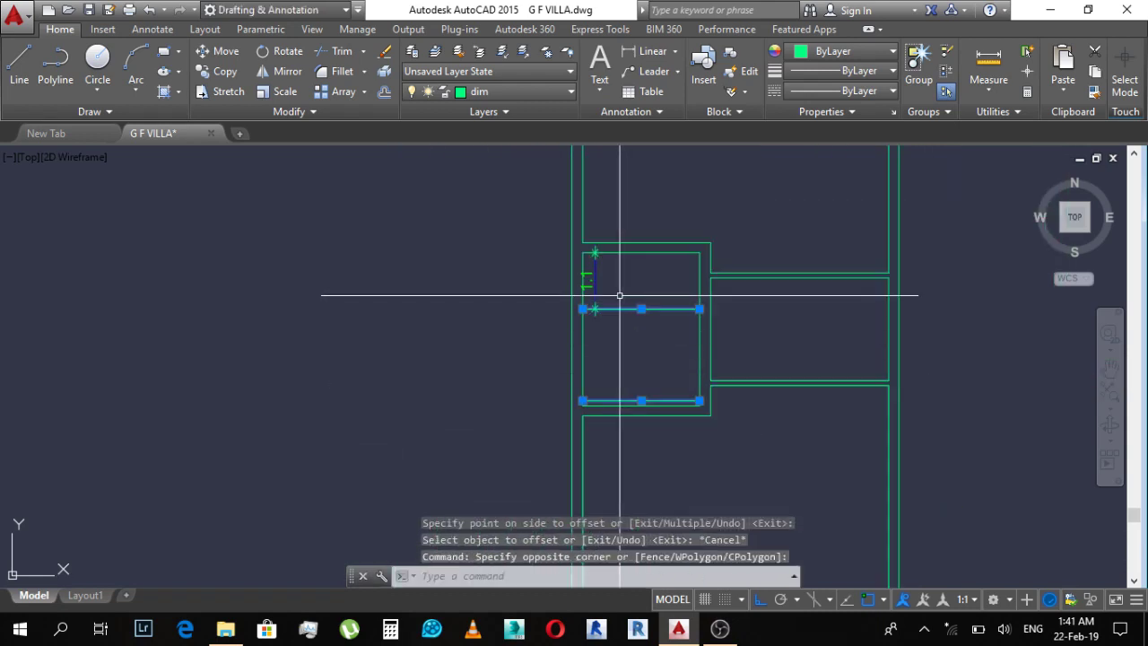
text(m)
key(Return)
click(492, 397)
click(470, 397)
key(Escape)
key(Escape)
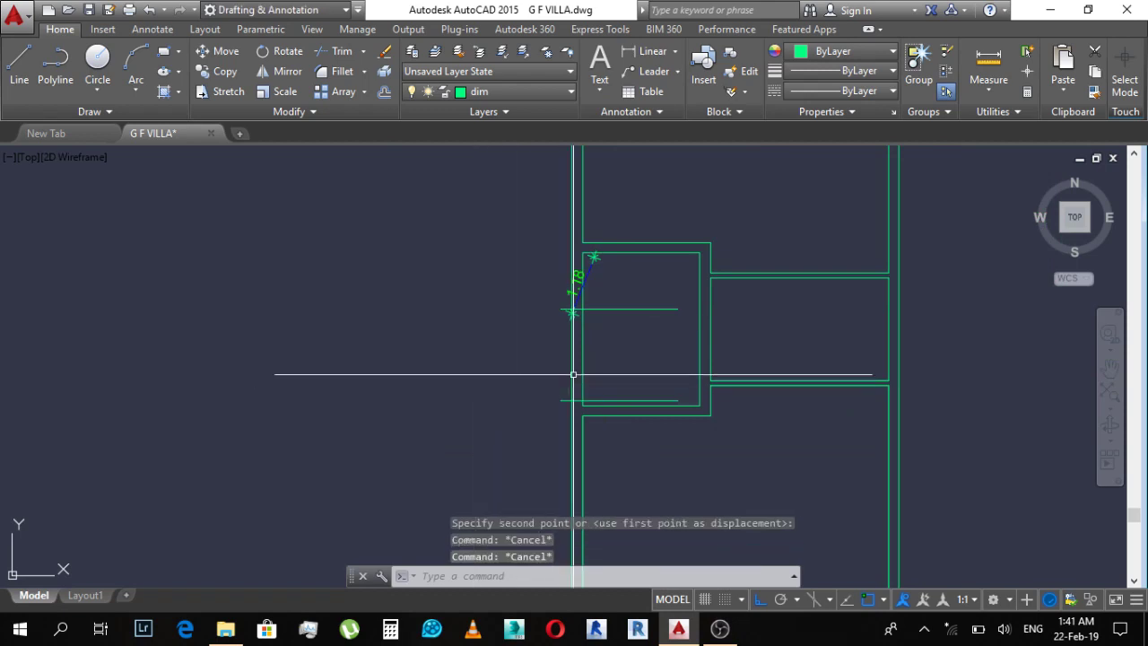
click(587, 260)
text(e)
key(Return)
key(Escape)
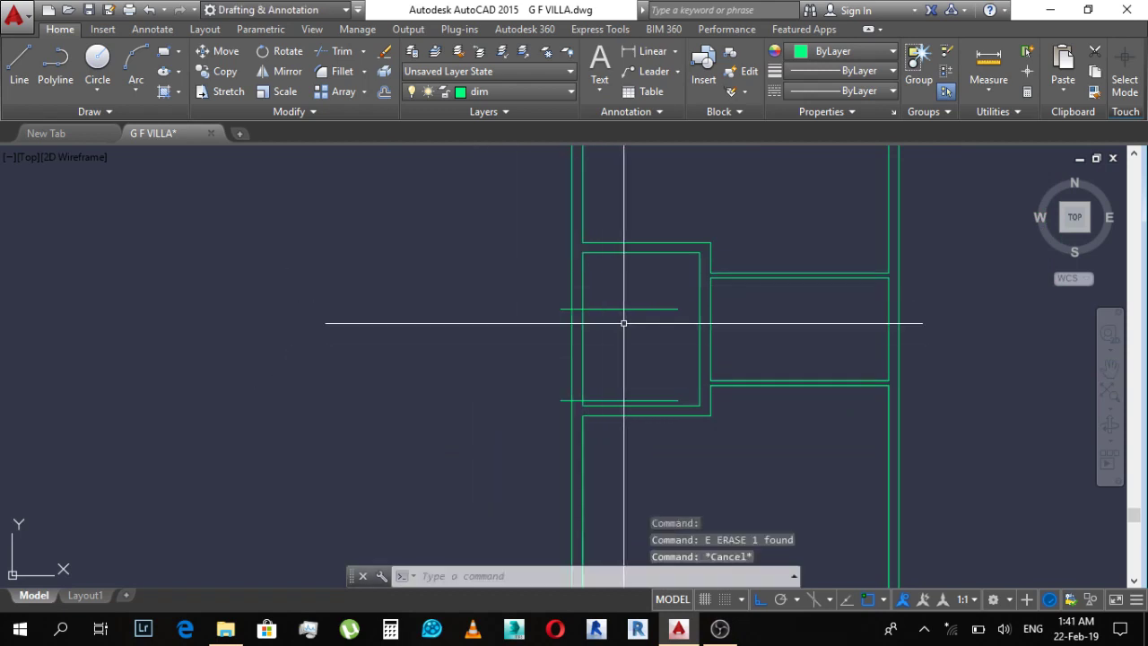
text(tr)
key(Return)
key(Return)
drag(633, 374, 542, 338)
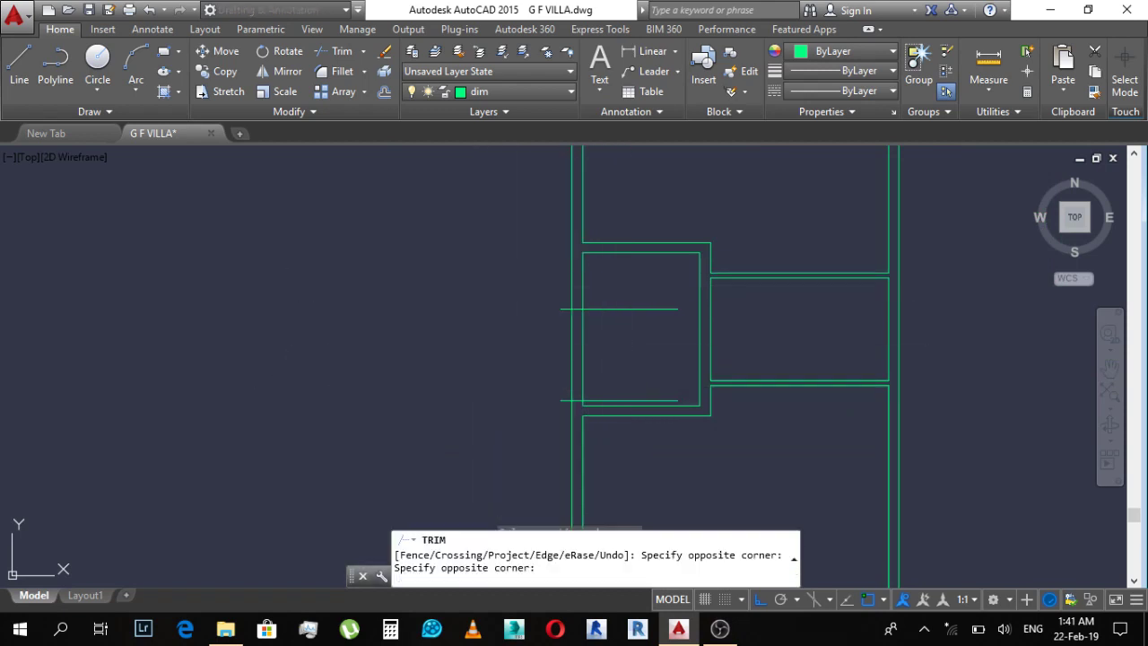
key(Escape)
text(tr)
key(Return)
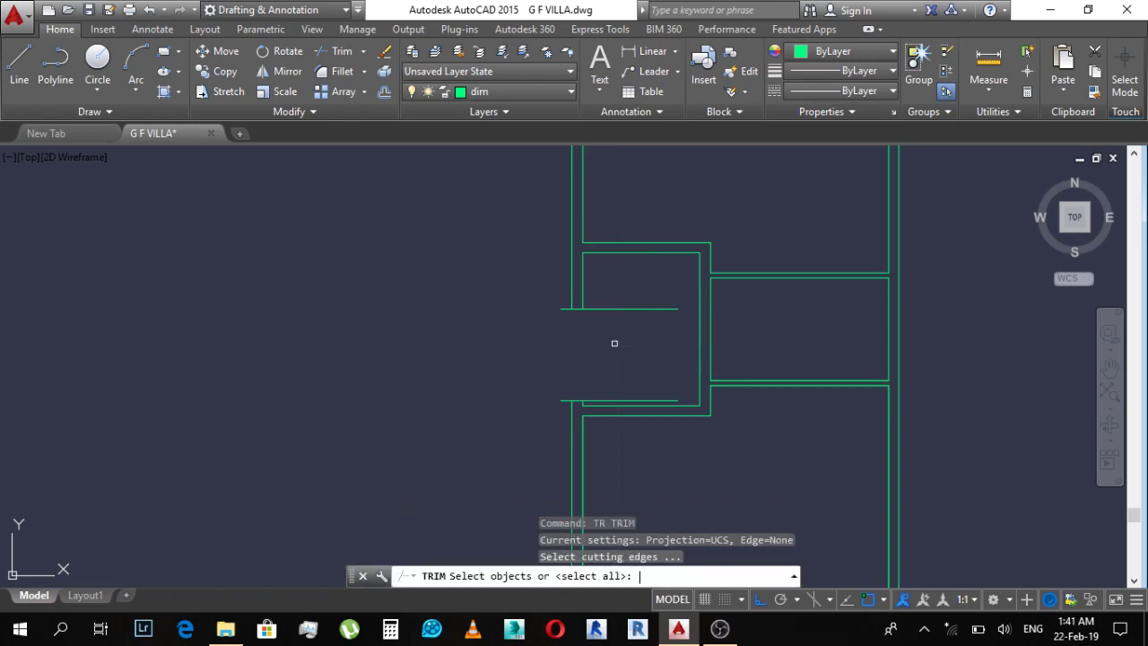
key(Return)
scroll(578, 400, up, 2)
drag(559, 421, 506, 252)
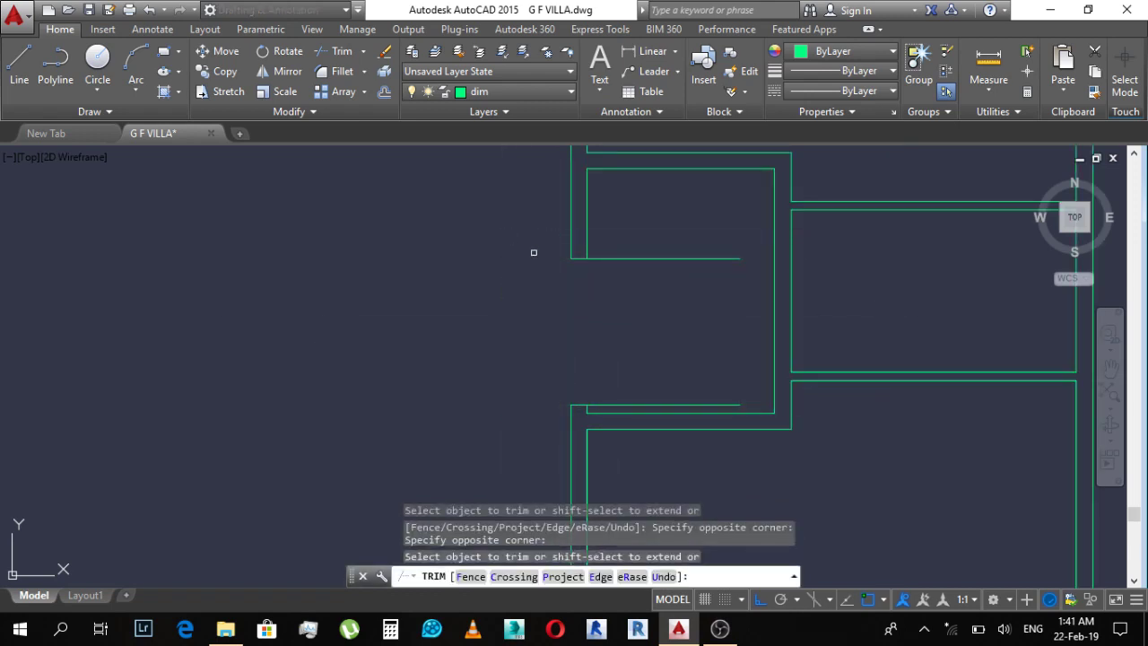
click(649, 402)
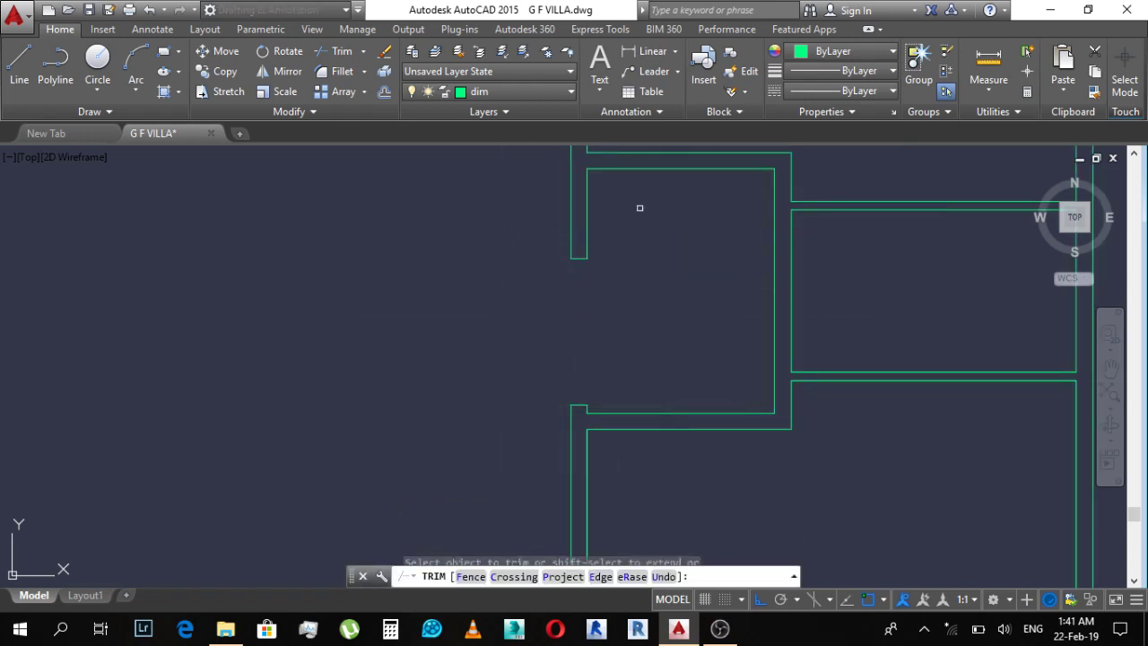
key(Escape)
scroll(665, 350, down, 2)
key(ctrl+z)
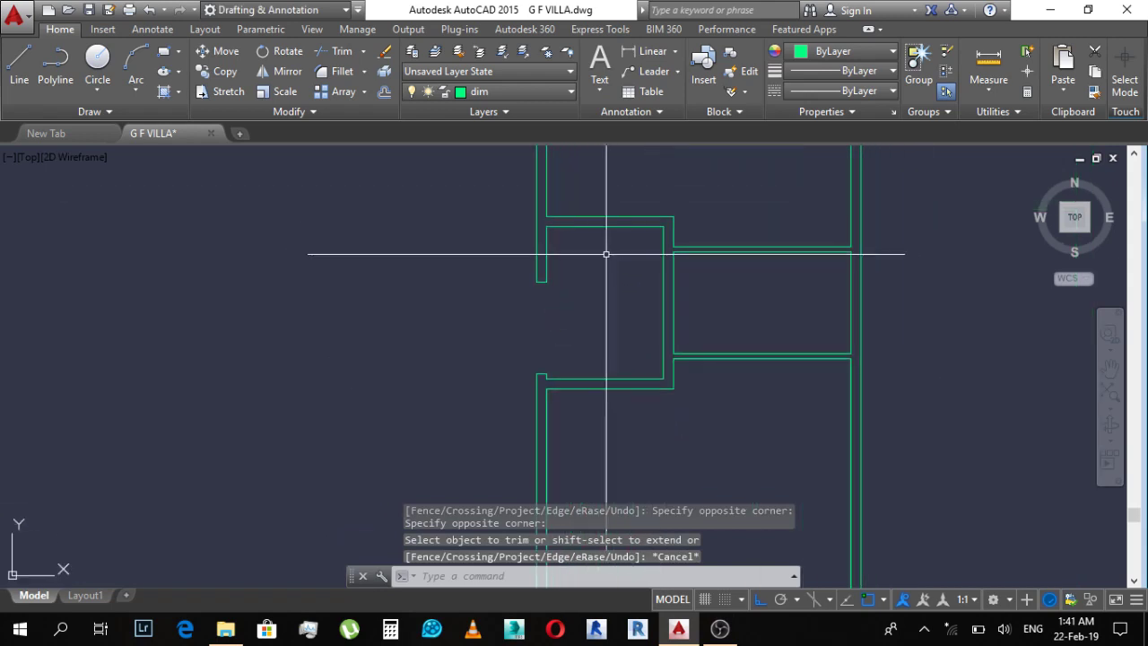
key(ctrl+z)
key(ctrl+z)
key(ctrl+z)
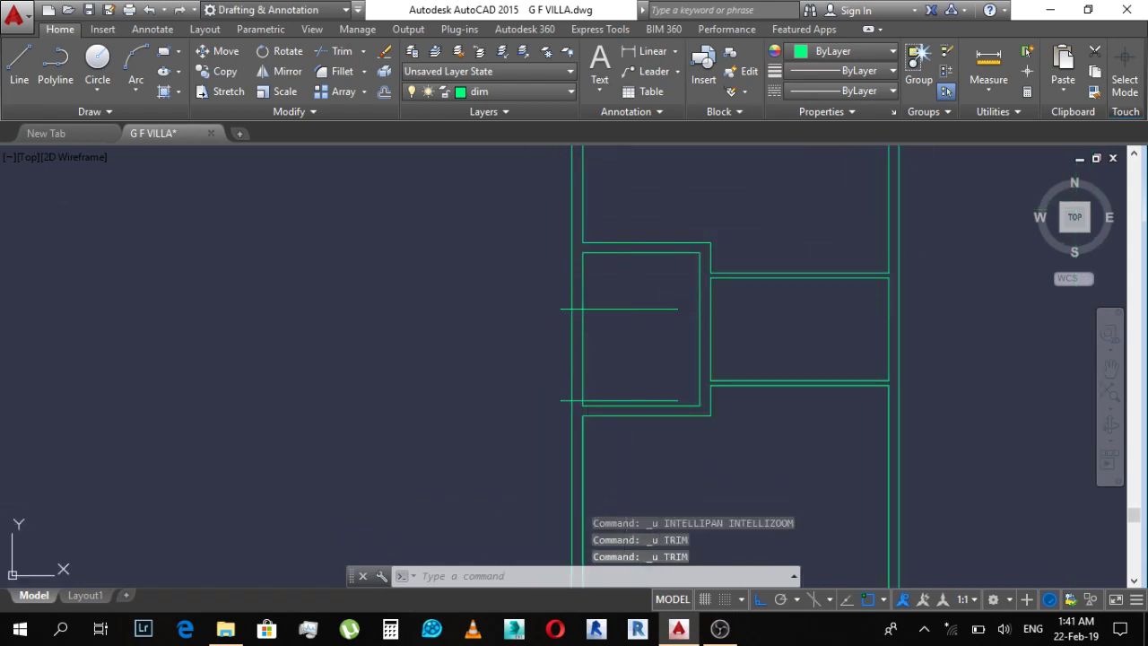
key(ctrl+z)
key(ctrl+z)
key(ctrl+z)
key(ctrl+z)
key(ctrl+z)
key(ctrl+z)
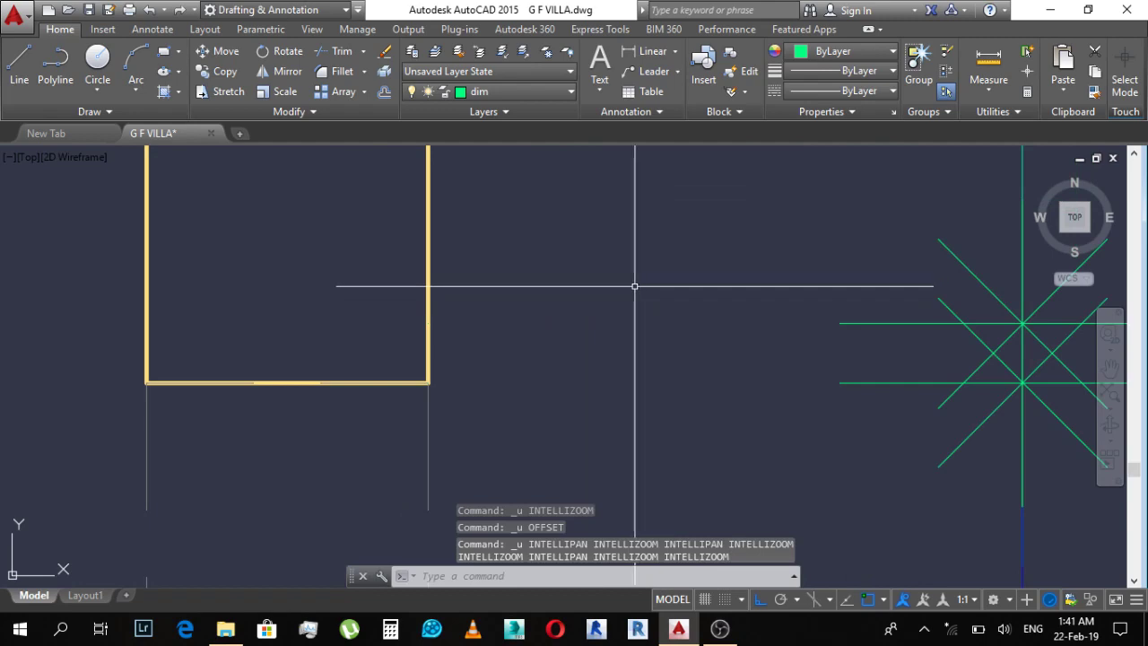
scroll(634, 286, down, 3)
scroll(682, 318, down, 3)
scroll(538, 305, down, 3)
scroll(604, 341, down, 2)
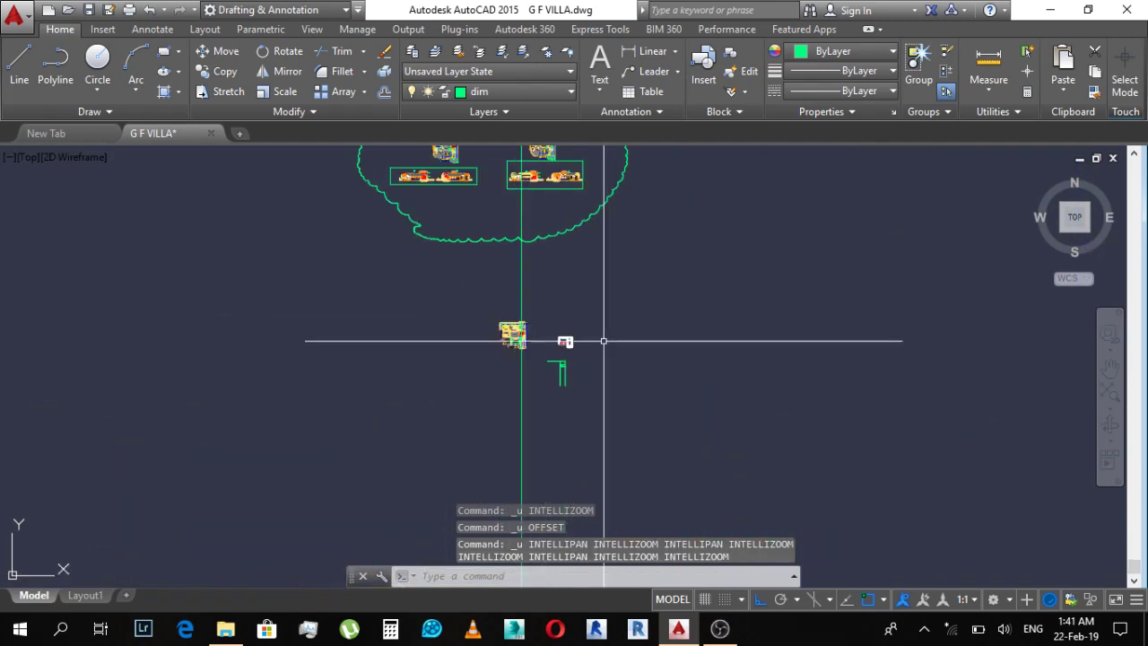
scroll(604, 341, up, 3)
scroll(538, 359, up, 3)
Step: Erase the short dimension inside the green room
click(476, 260)
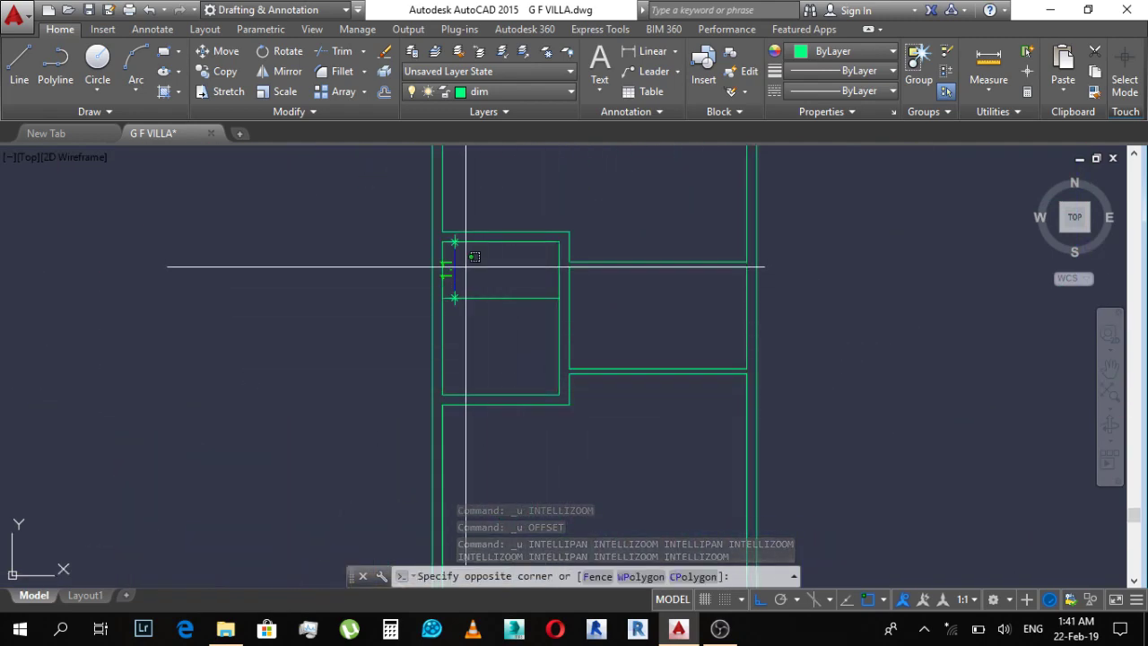
click(444, 312)
text(e)
key(Return)
key(Escape)
key(Escape)
Step: Offset the room edge 1.1 inward, then offset that new line a further 1.8 below
text(o)
key(Return)
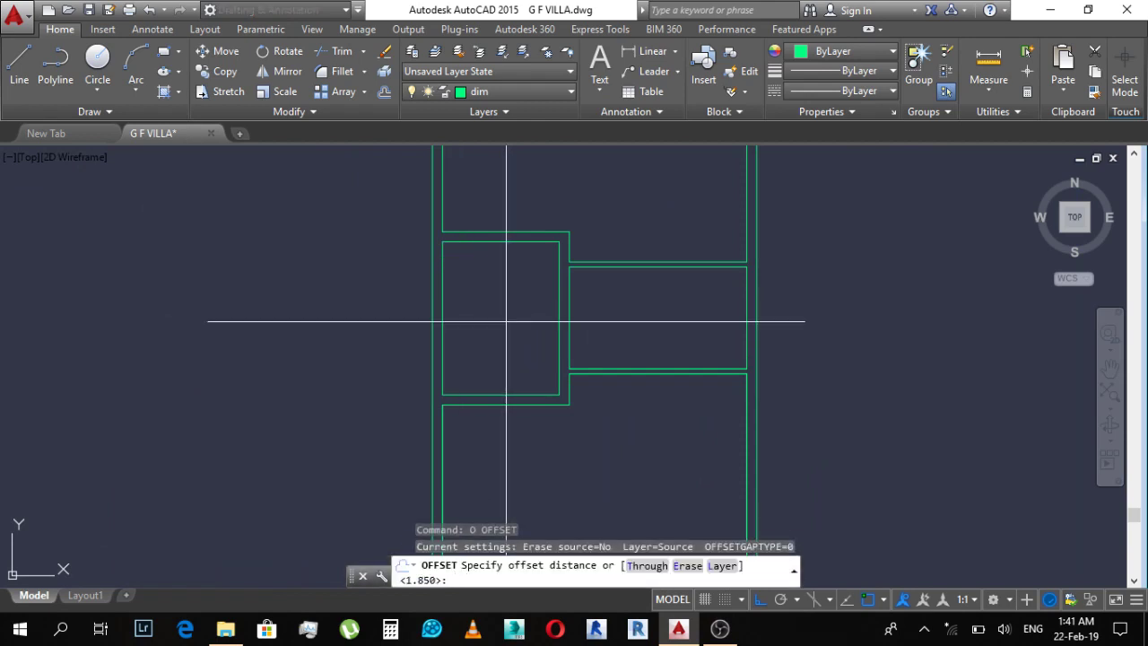
text(1.1)
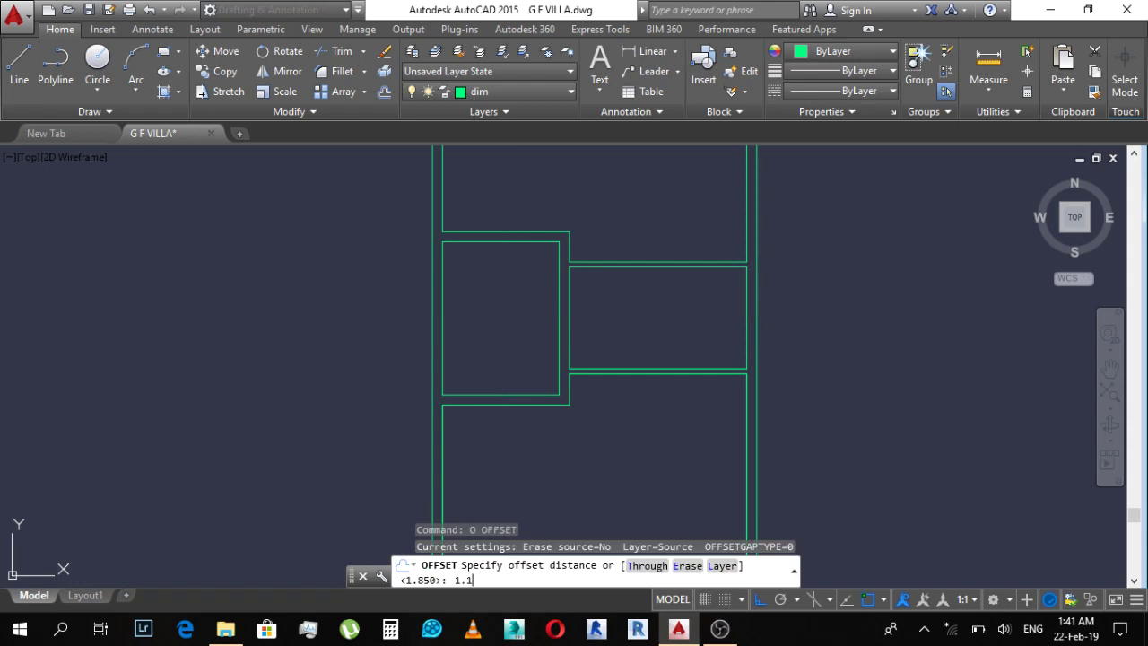
key(Return)
click(505, 243)
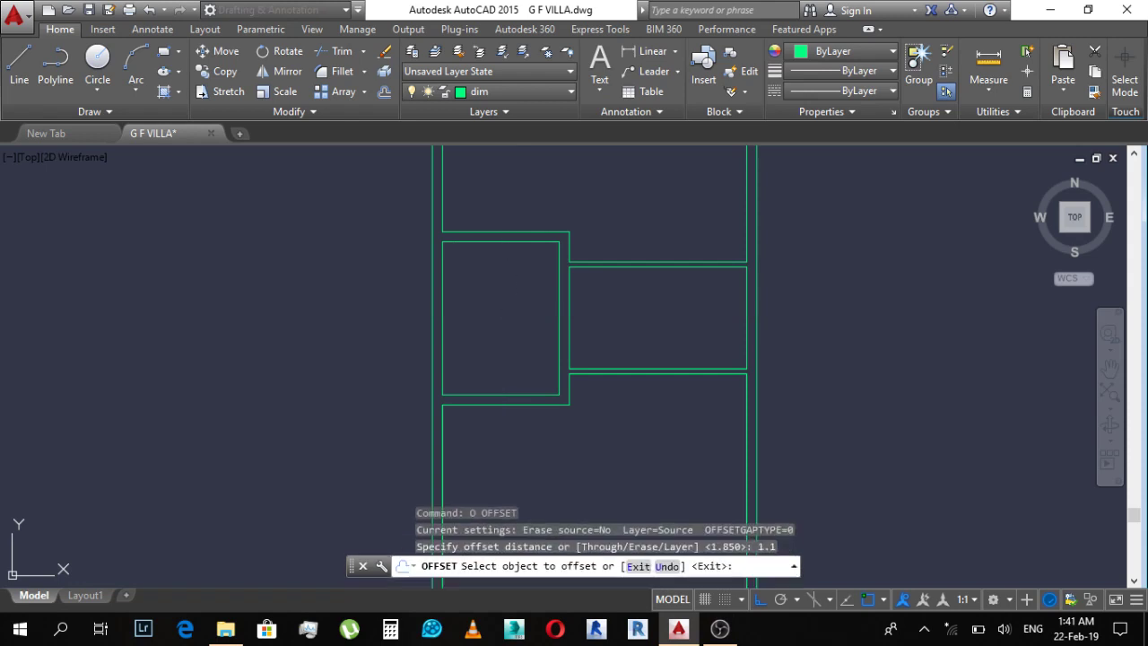
click(476, 318)
key(Escape)
key(Return)
text(1.8)
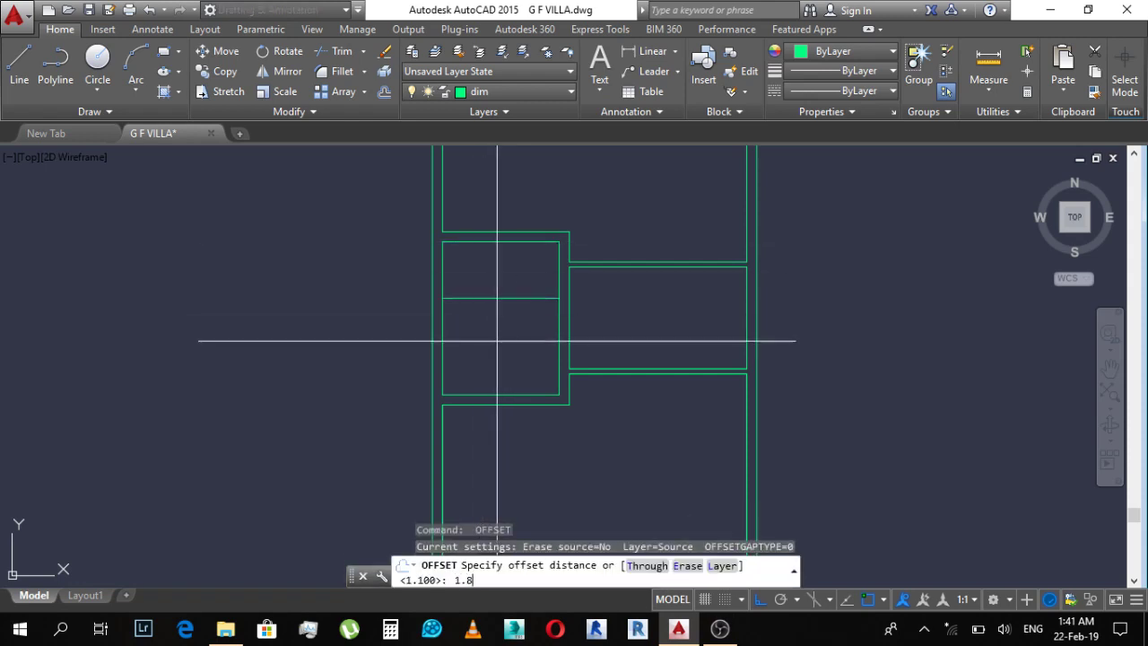
key(Return)
click(515, 297)
click(512, 328)
key(Escape)
Step: Select both new inner lines and begin moving them
scroll(512, 389, up, 2)
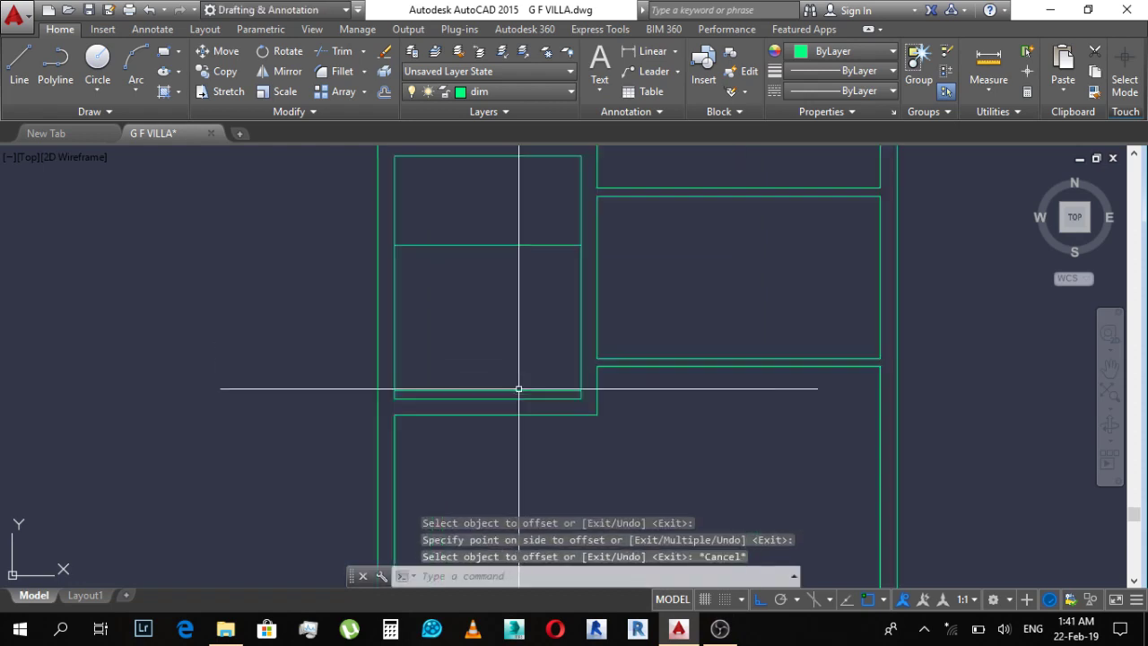
scroll(512, 390, up, 2)
click(512, 391)
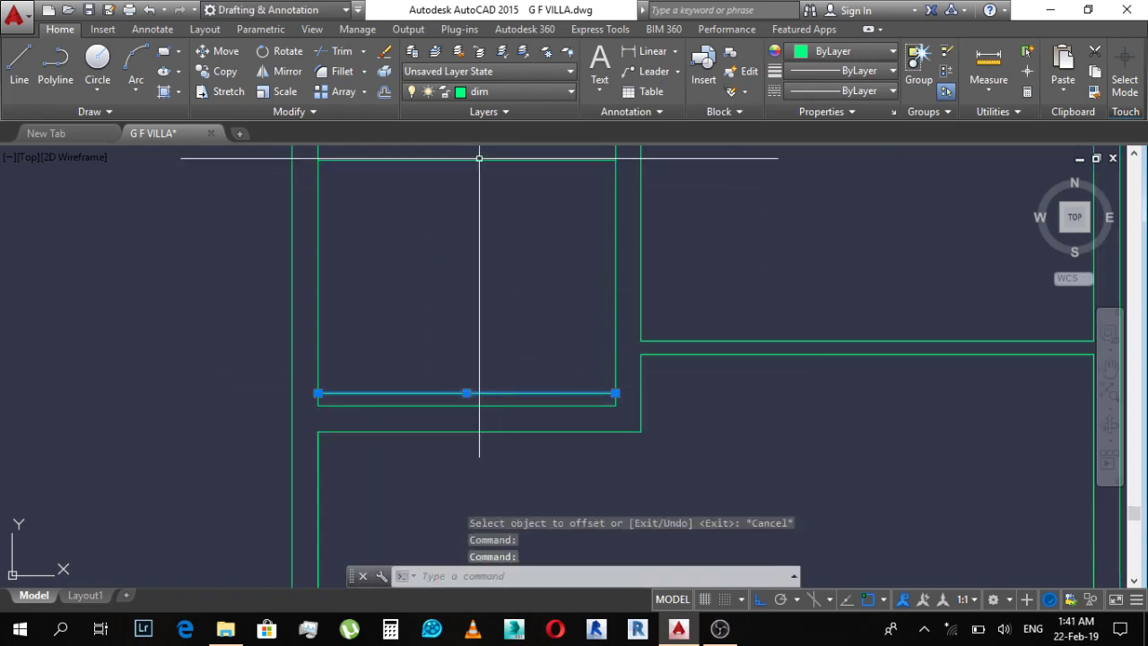
middle_drag(457, 247, 552, 337)
text(m)
key(Return)
click(613, 350)
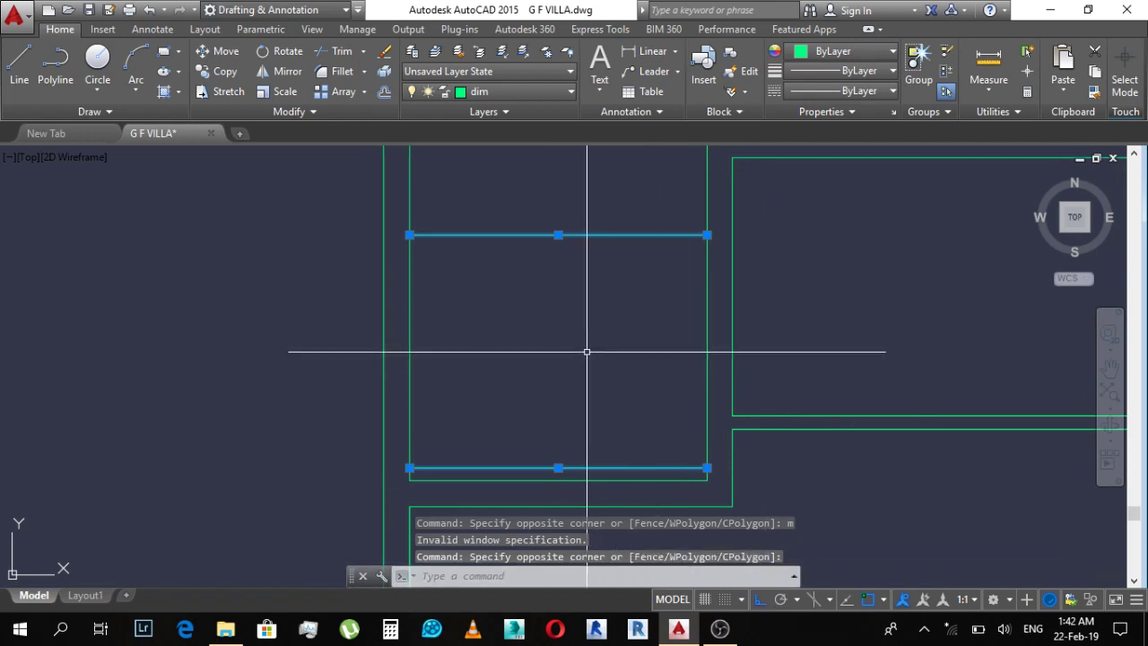
Step: Reselect the two inner lines with a window and abandon a second move attempt
text(o)
key(Return)
click(584, 351)
key(Escape)
click(587, 220)
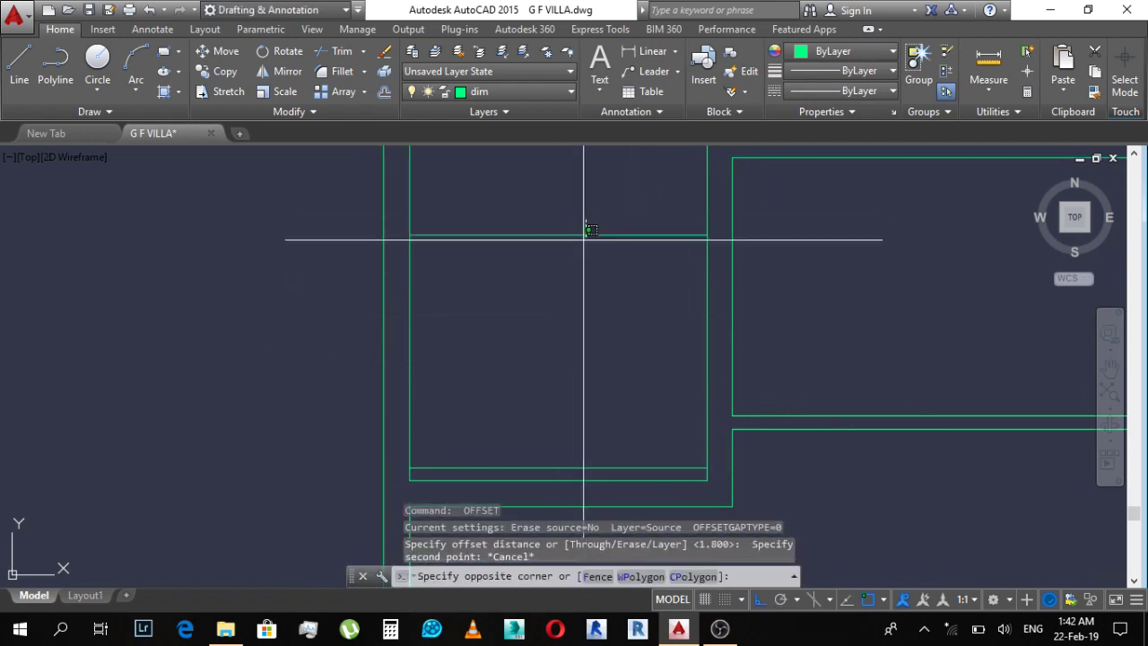
click(531, 465)
text(m)
key(Return)
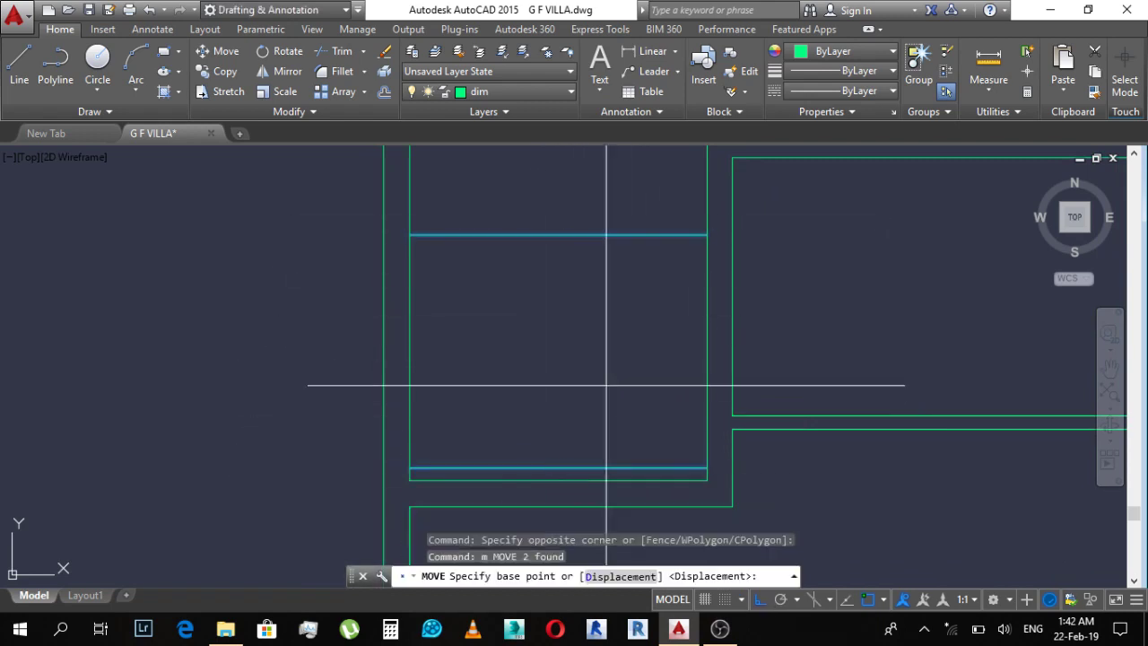
click(644, 356)
key(Escape)
key(Escape)
Step: Trim the vertical wall segments between the two new horizontal lines to open a gap
middle_drag(546, 397, 567, 383)
text(tr)
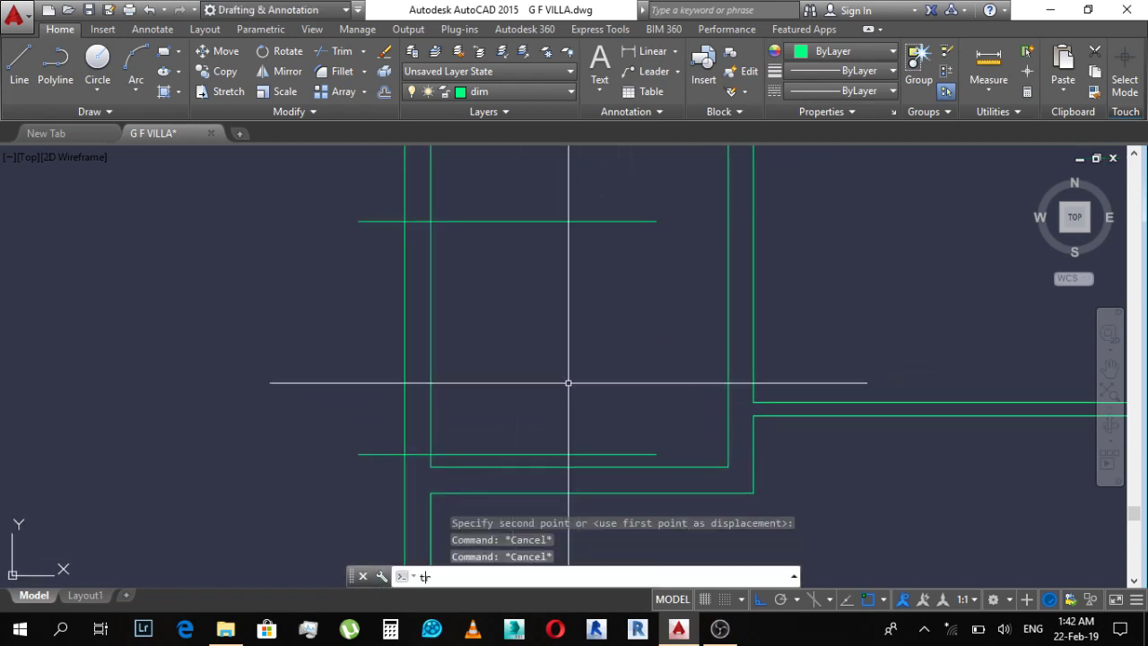
key(Return)
key(Return)
click(526, 329)
click(359, 300)
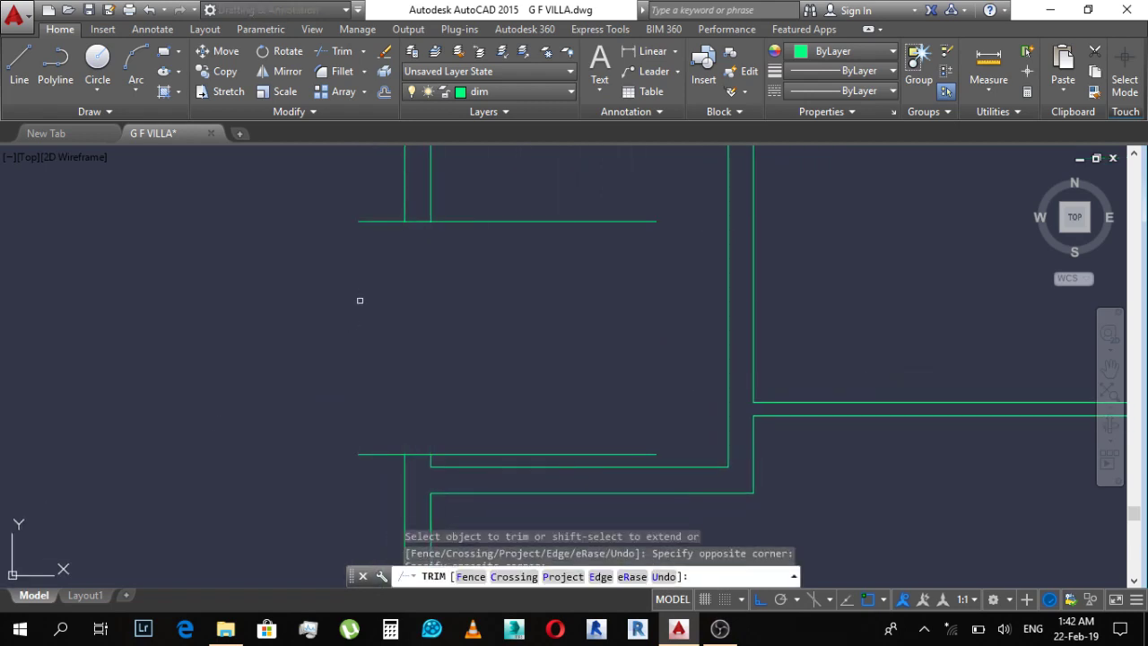
click(388, 196)
click(338, 509)
middle_drag(449, 452, 484, 418)
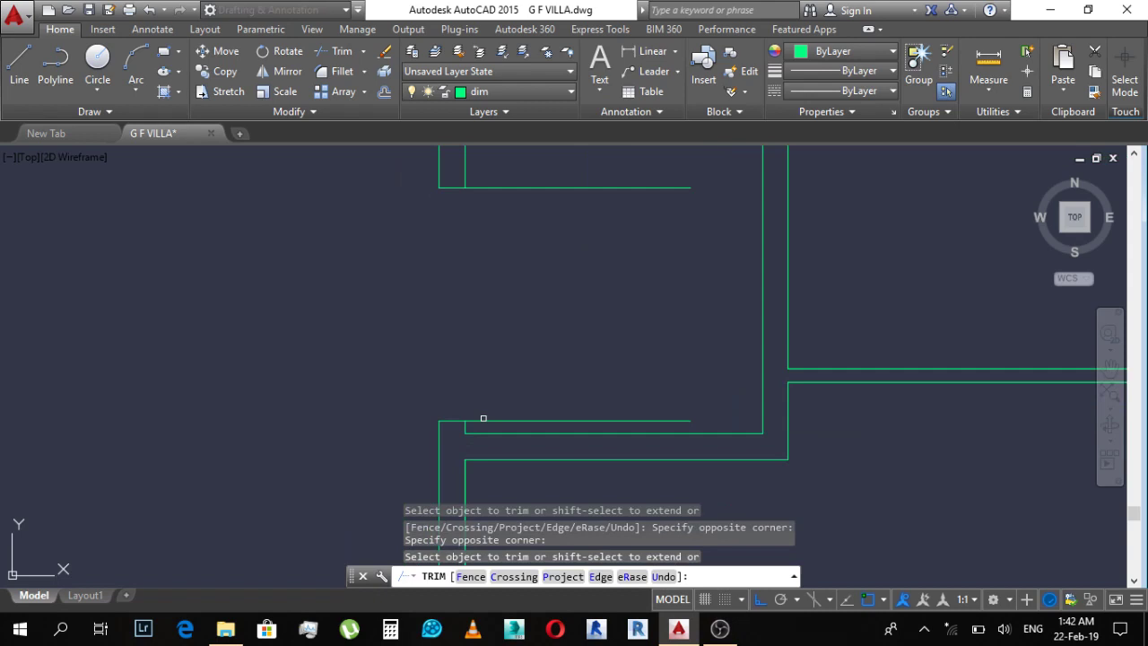
click(541, 419)
click(526, 210)
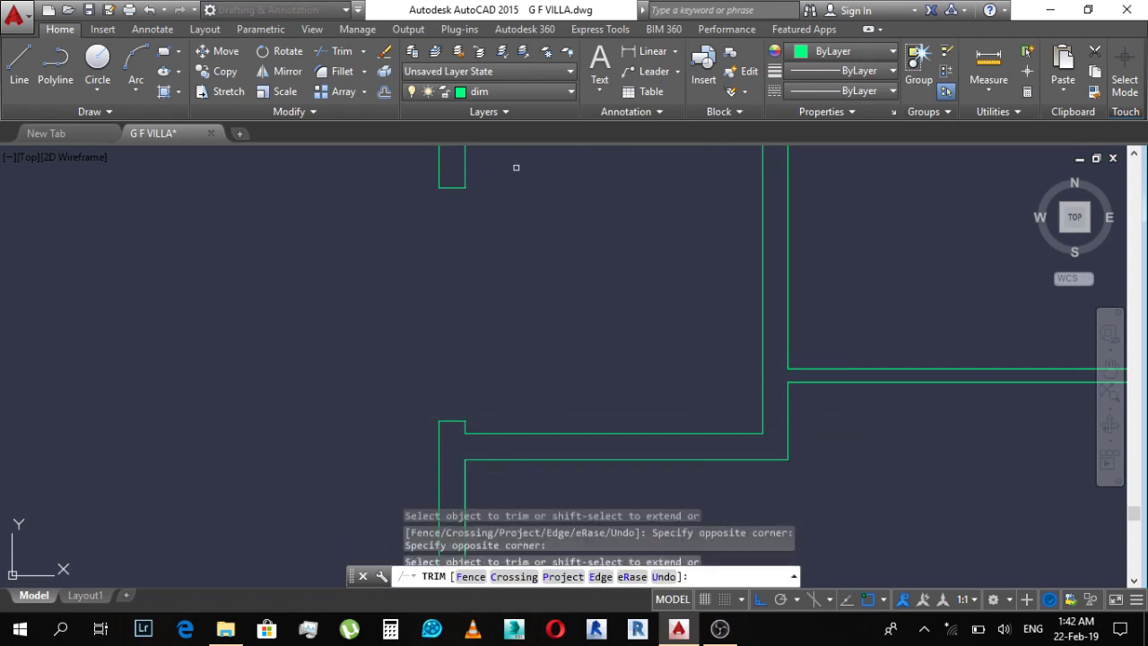
key(Escape)
scroll(610, 427, down, 5)
key(Escape)
scroll(587, 382, up, 2)
Step: Zoom and pan to show the green plan alongside the yellow and white reference plans
scroll(550, 317, up, 2)
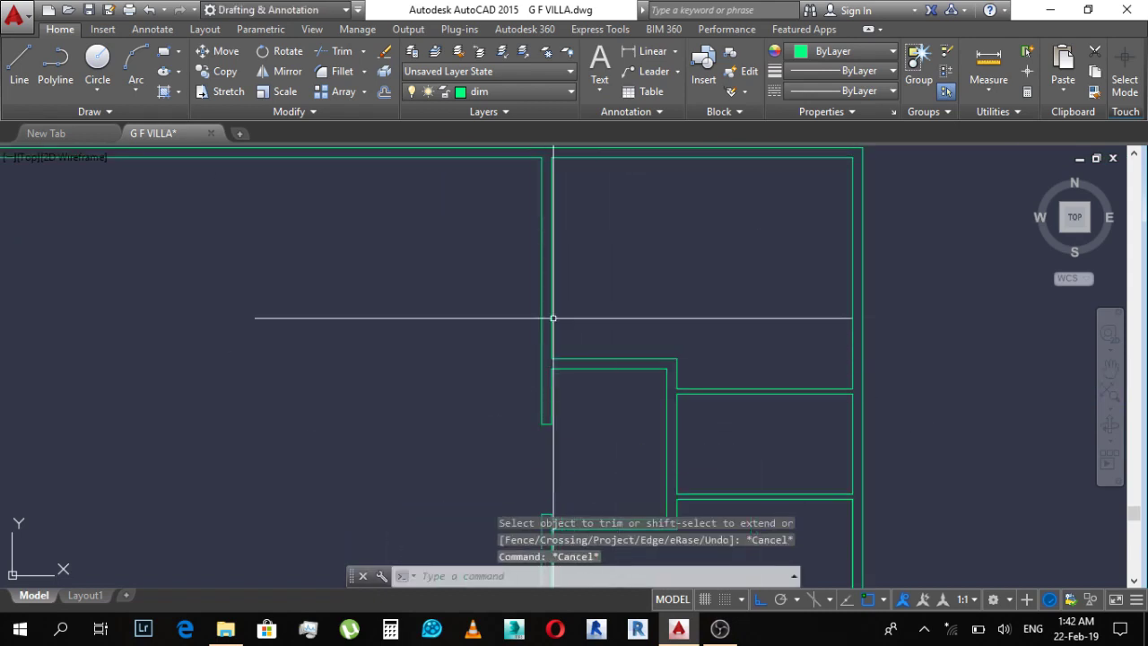
scroll(707, 423, down, 4)
scroll(698, 410, down, 2)
scroll(628, 314, up, 2)
scroll(610, 339, down, 4)
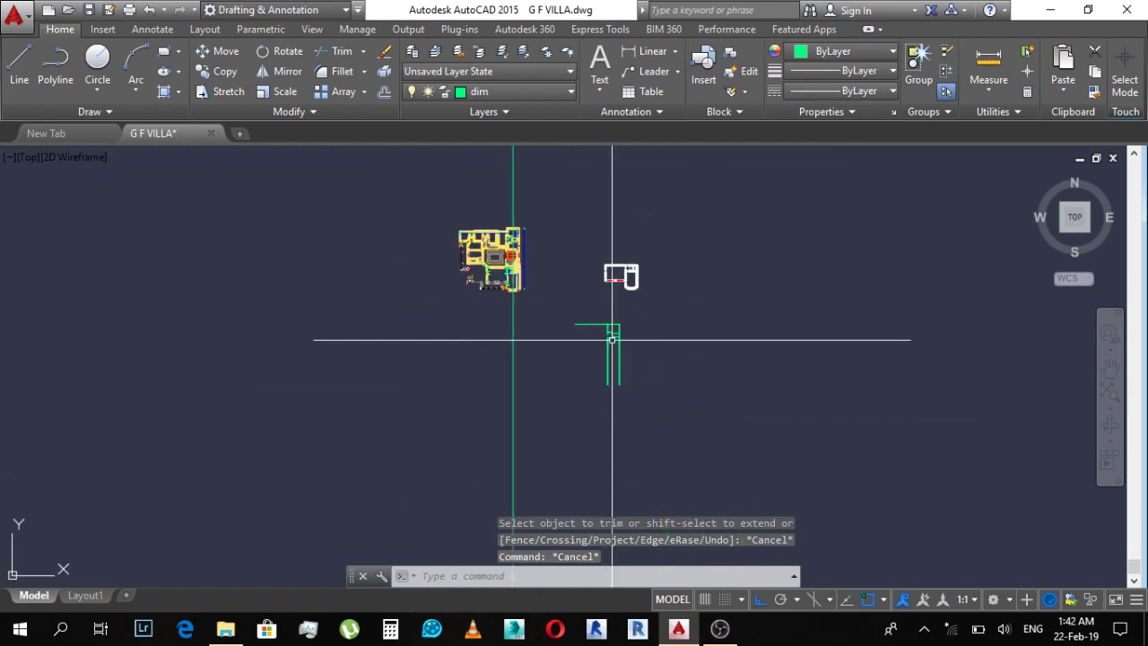
scroll(620, 290, down, 2)
scroll(628, 270, up, 3)
scroll(668, 269, up, 3)
scroll(666, 371, down, 3)
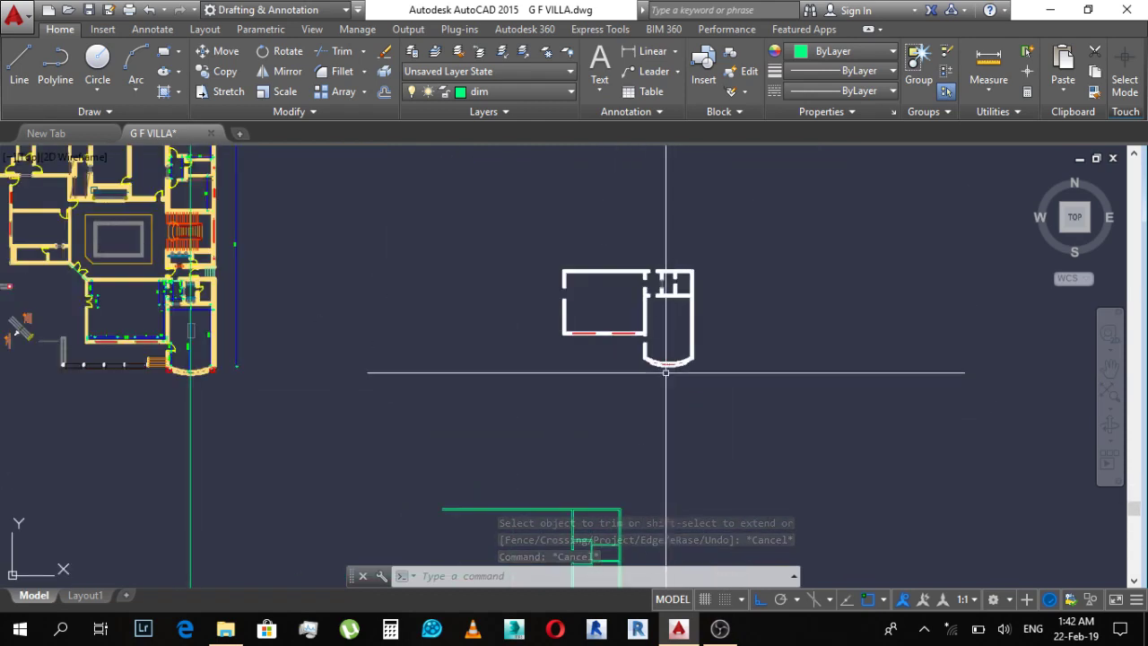
scroll(633, 280, up, 4)
scroll(654, 346, down, 6)
middle_drag(641, 398, 646, 313)
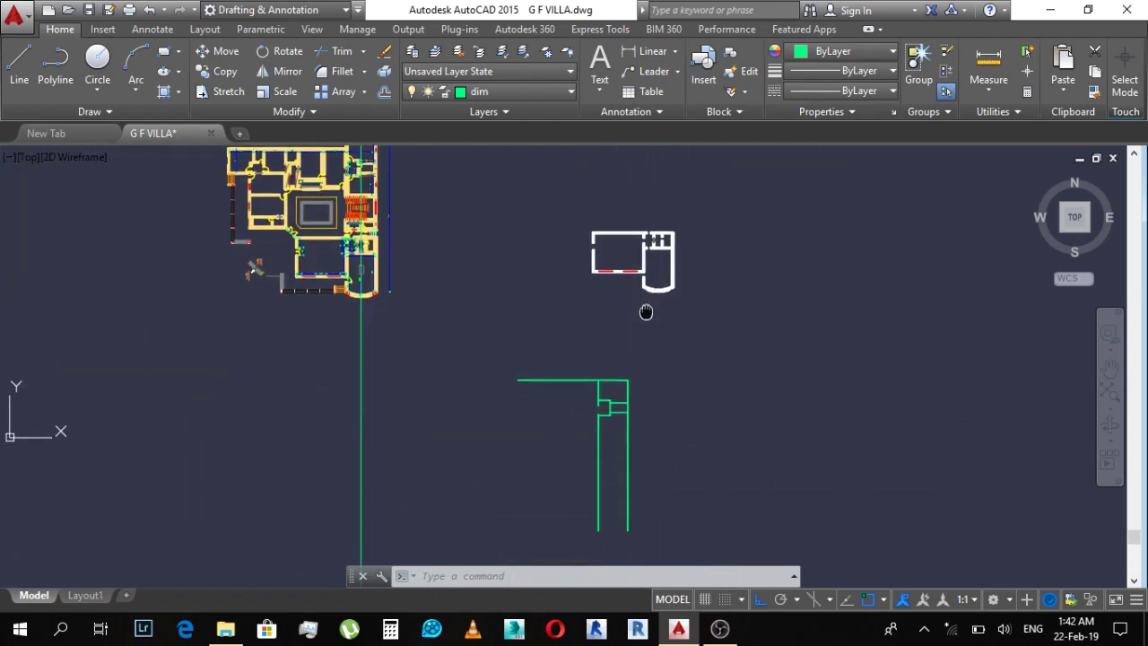
scroll(613, 370, up, 3)
scroll(610, 440, up, 1)
middle_drag(610, 441, 623, 392)
Step: Frame the whole room block with its curved bay, then bring the OBS recorder window forward
scroll(625, 351, down, 4)
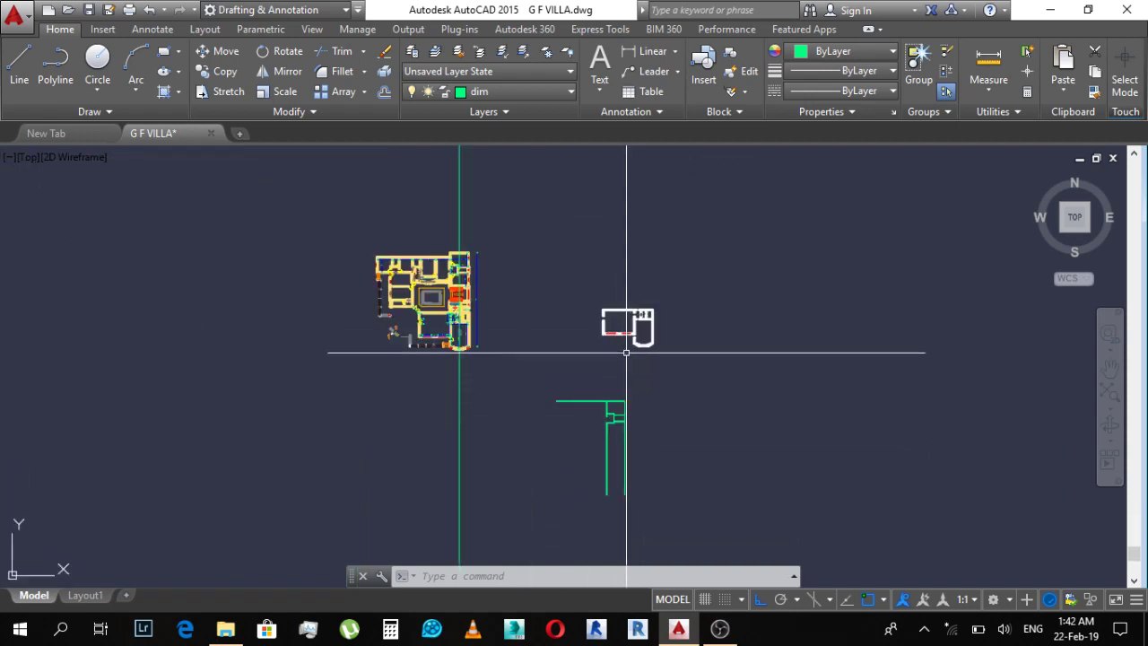
scroll(587, 285, up, 1)
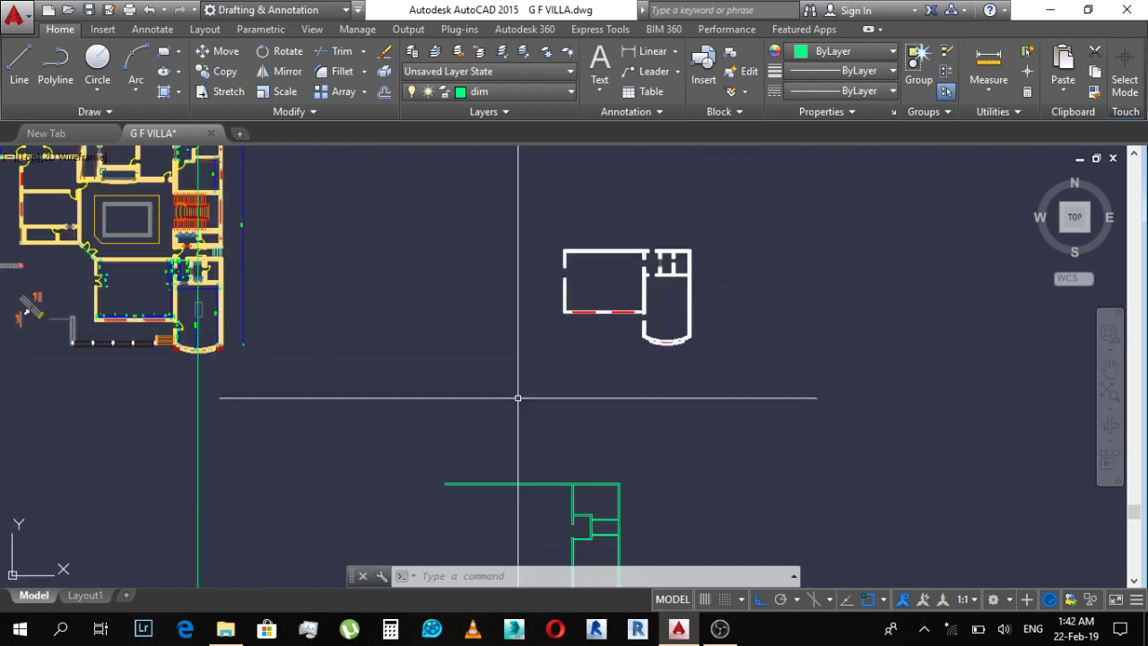
scroll(673, 315, up, 8)
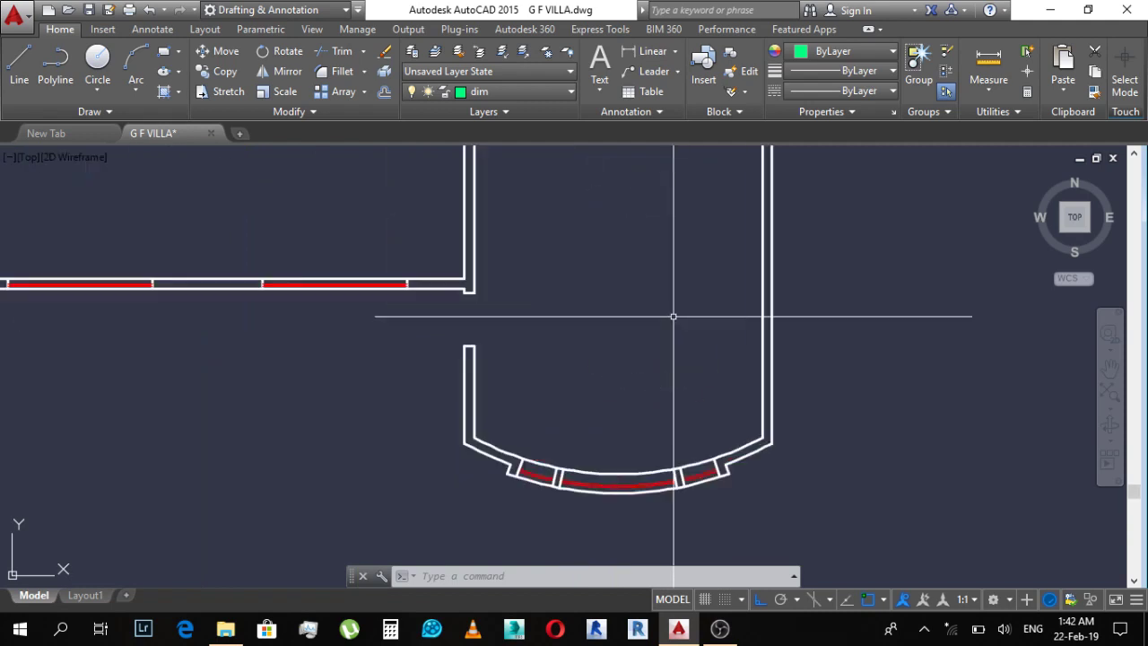
scroll(681, 453, up, 3)
scroll(663, 412, down, 2)
scroll(681, 457, down, 2)
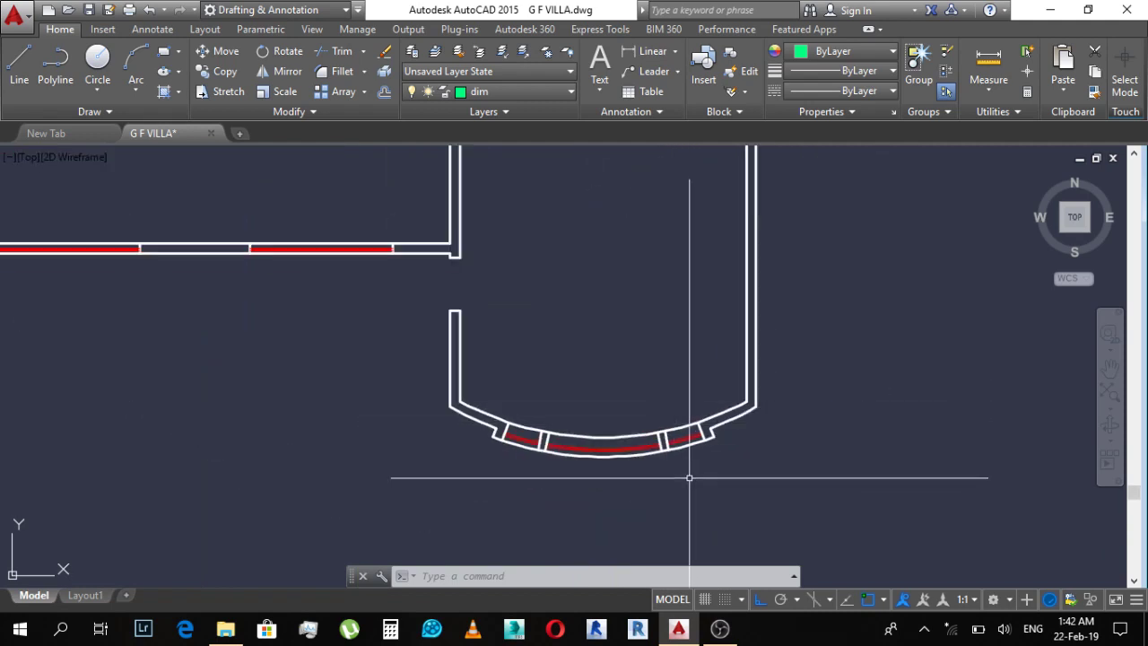
scroll(672, 431, up, 4)
scroll(649, 399, up, 4)
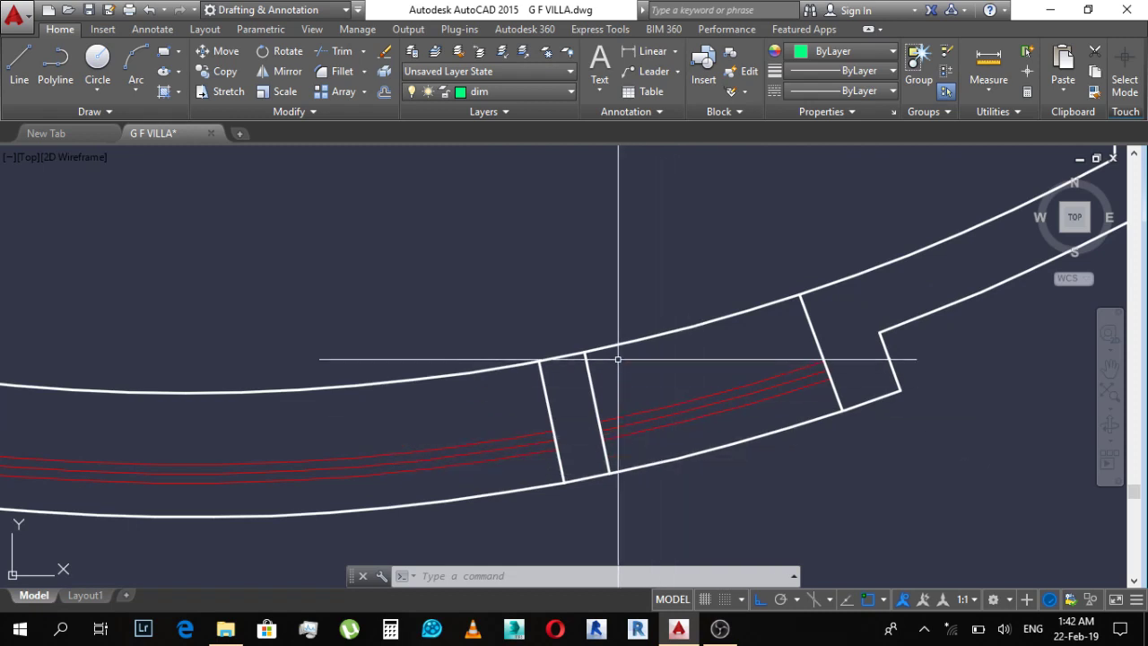
scroll(631, 339, down, 5)
scroll(566, 292, down, 3)
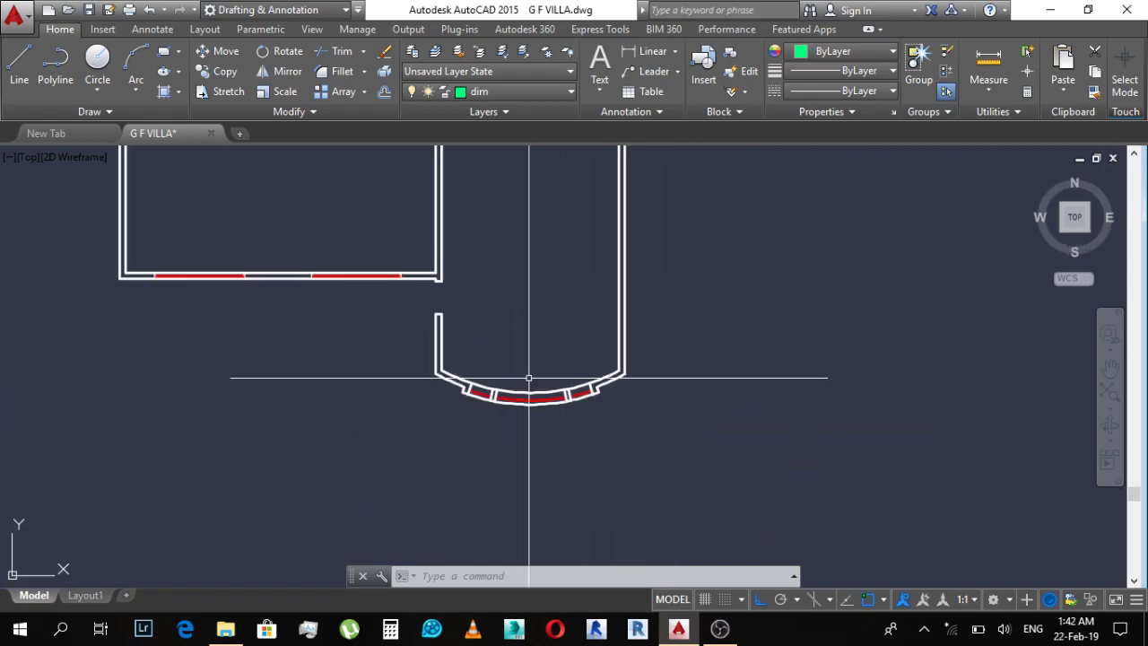
middle_drag(427, 136, 477, 261)
scroll(543, 217, up, 4)
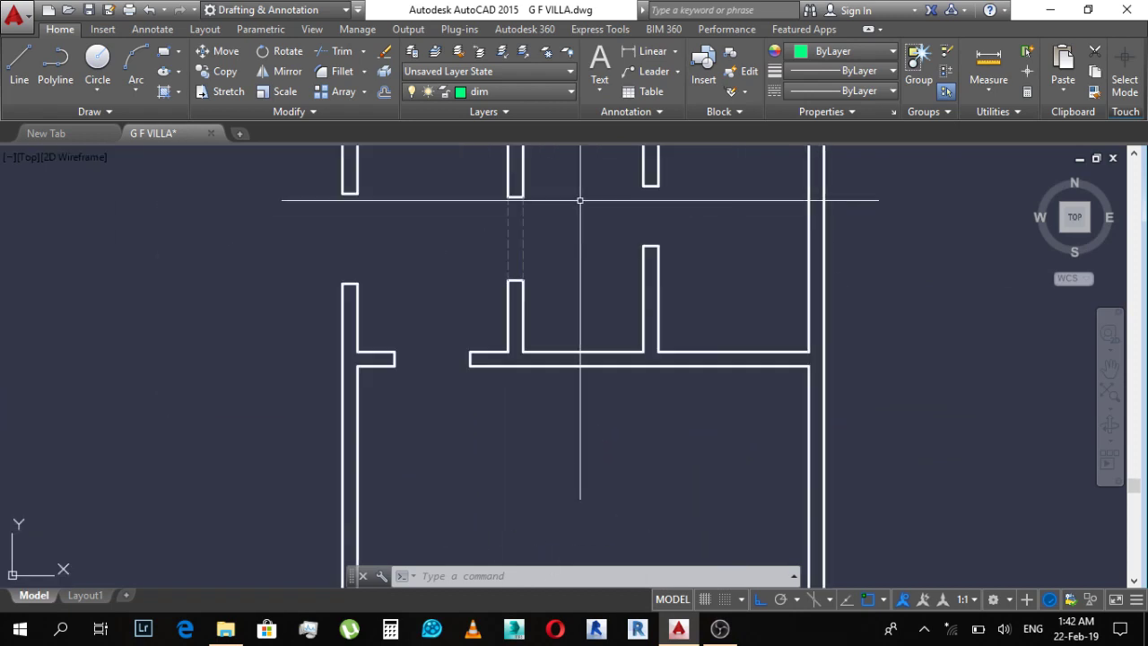
scroll(578, 295, down, 3)
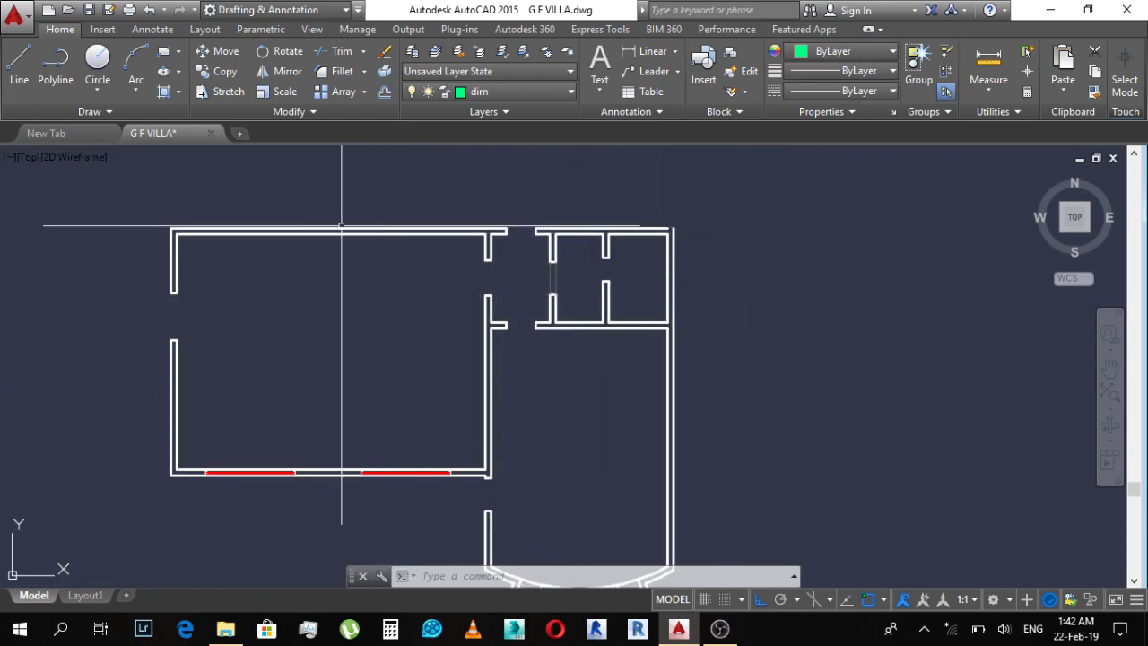
scroll(307, 280, down, 2)
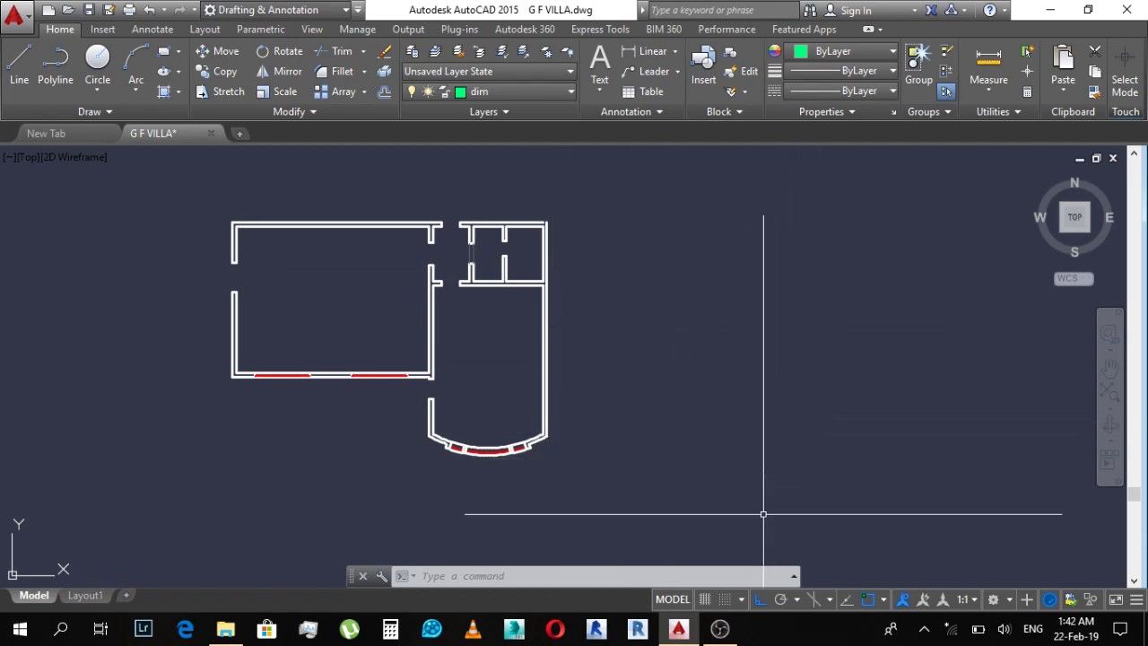
click(719, 628)
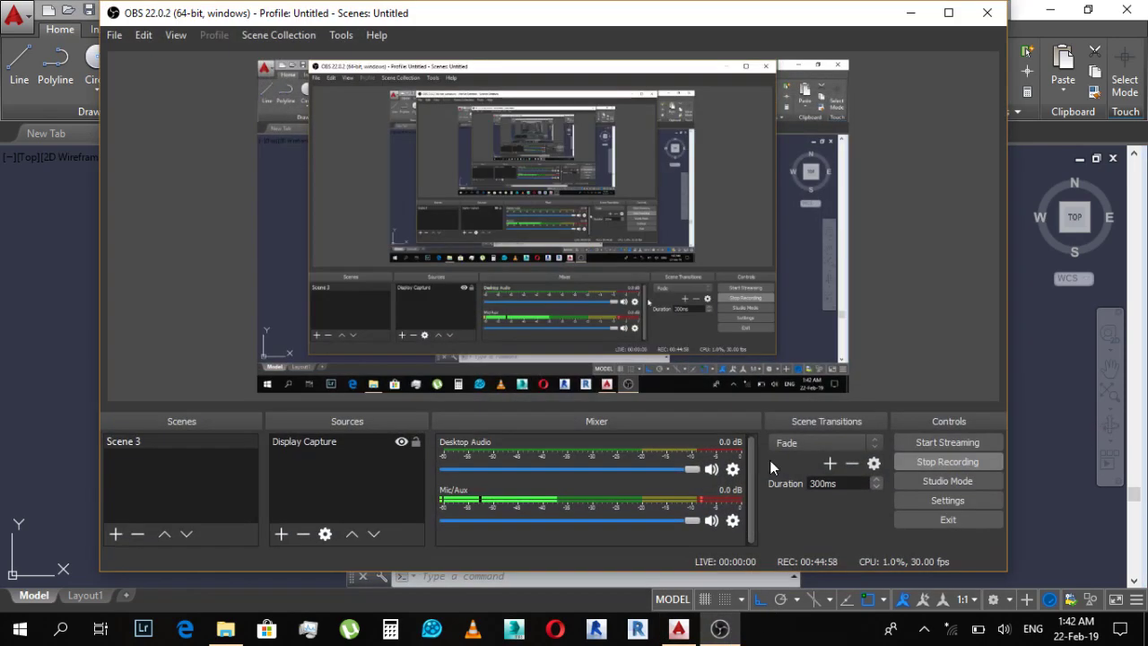